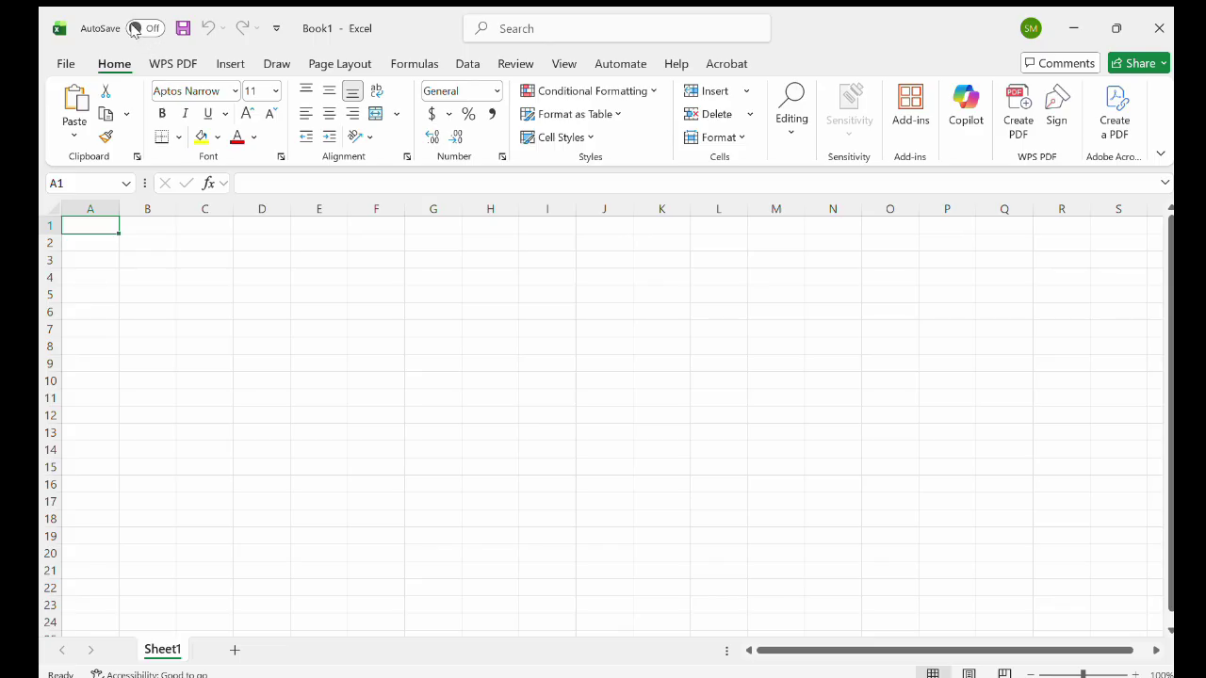
Drop a search for SUM, then begin a =SUM entry in E3, which shows #CALC!
left_click(135, 28)
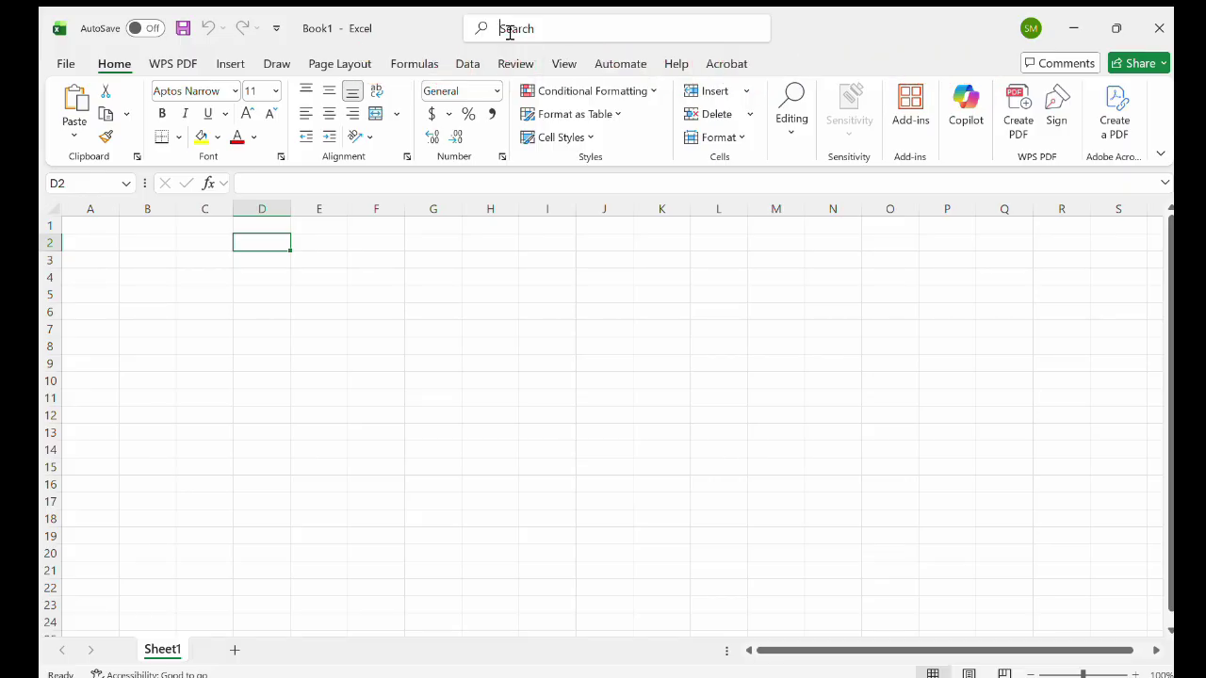
type("SUM")
left_click(898, 10)
left_click(331, 264)
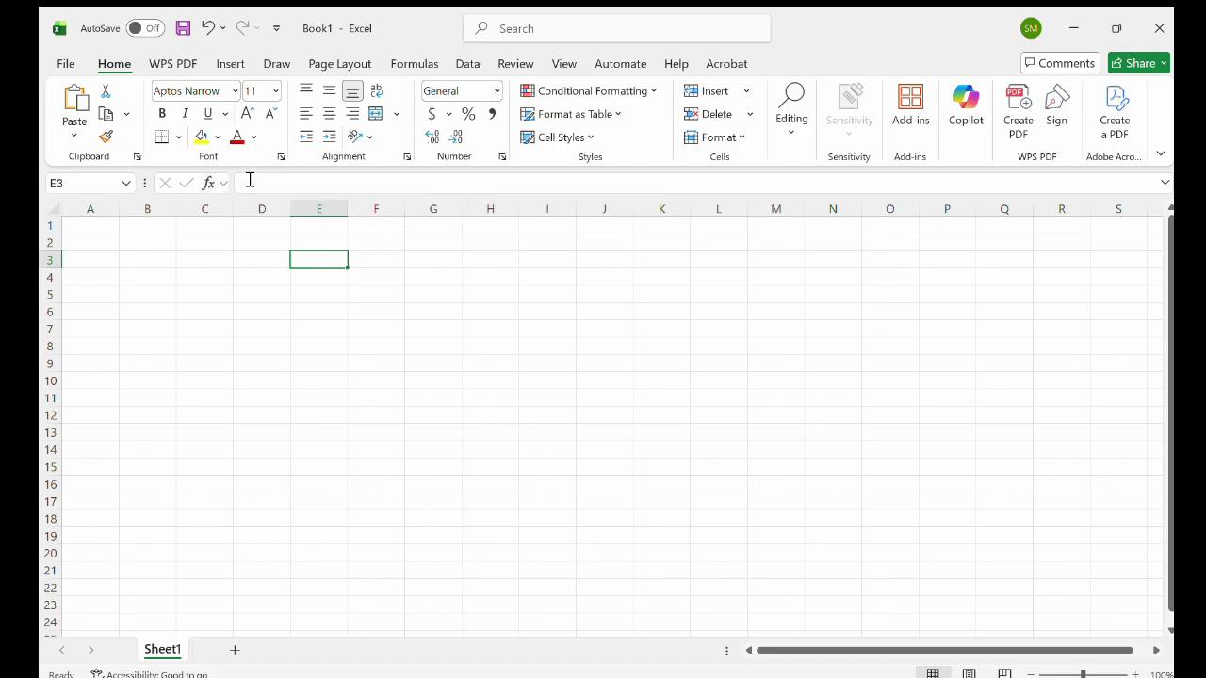
left_click(249, 180)
type("=")
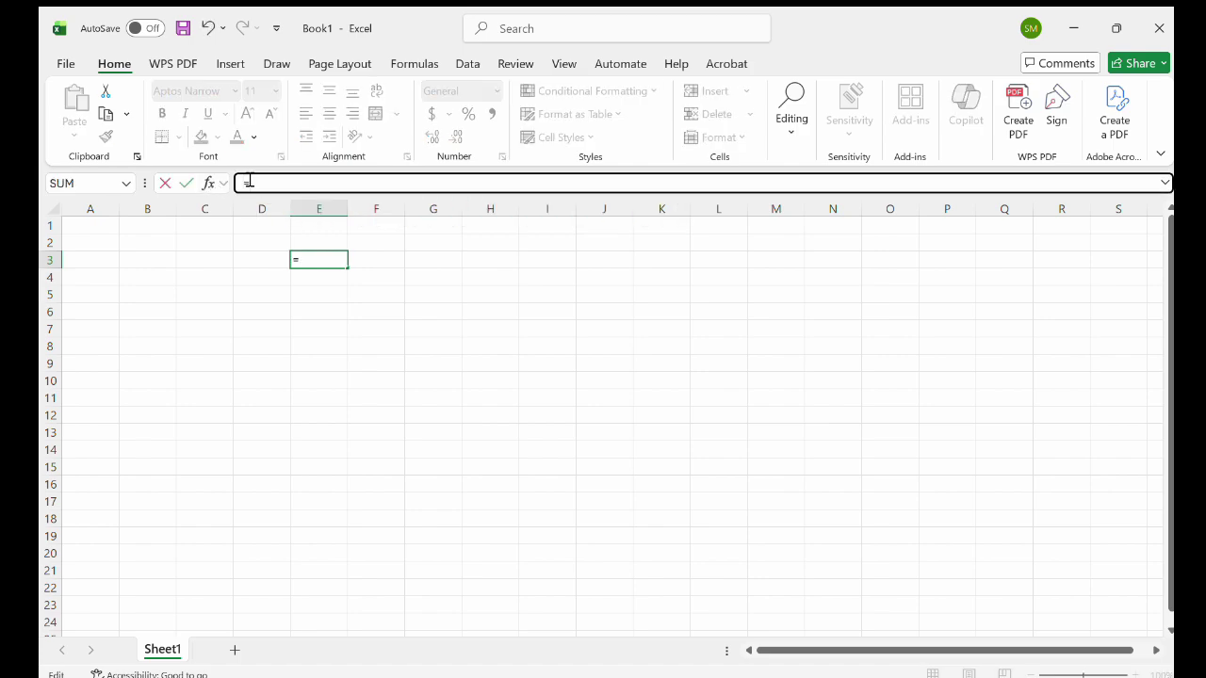
type("SUM")
Enter =SUM(B2:C7) in cell A1, which currently totals 0.
left_click(85, 226)
type("=")
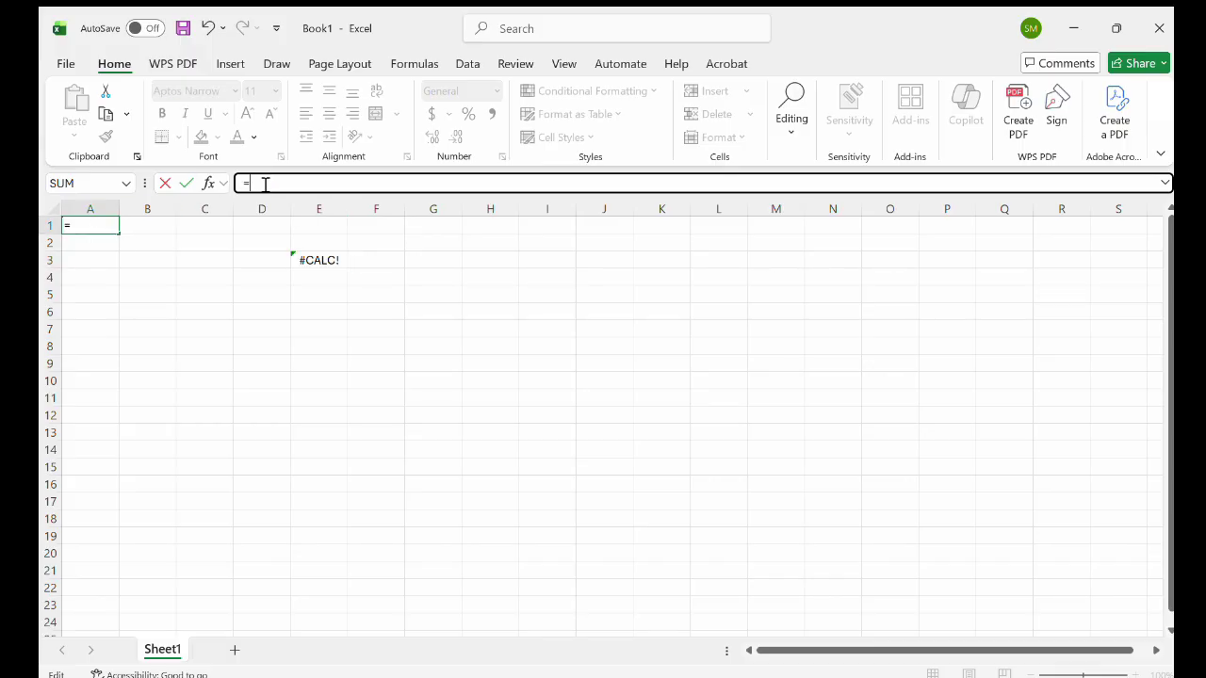
type("SUM(")
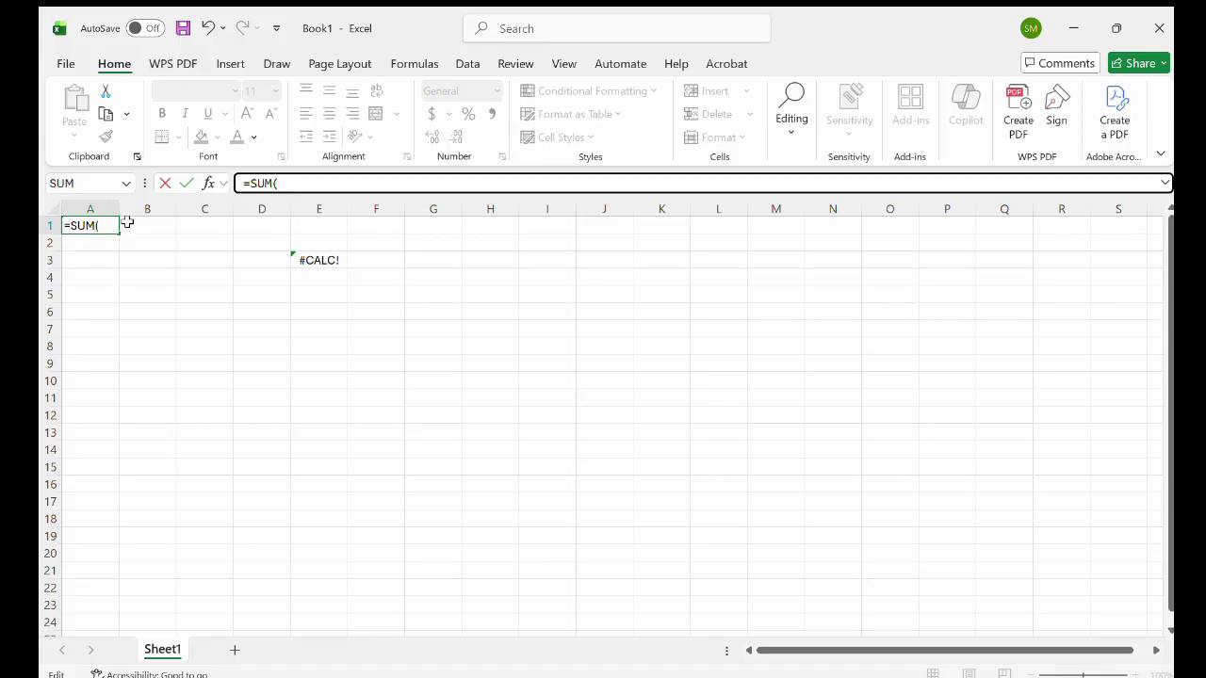
left_click(135, 225)
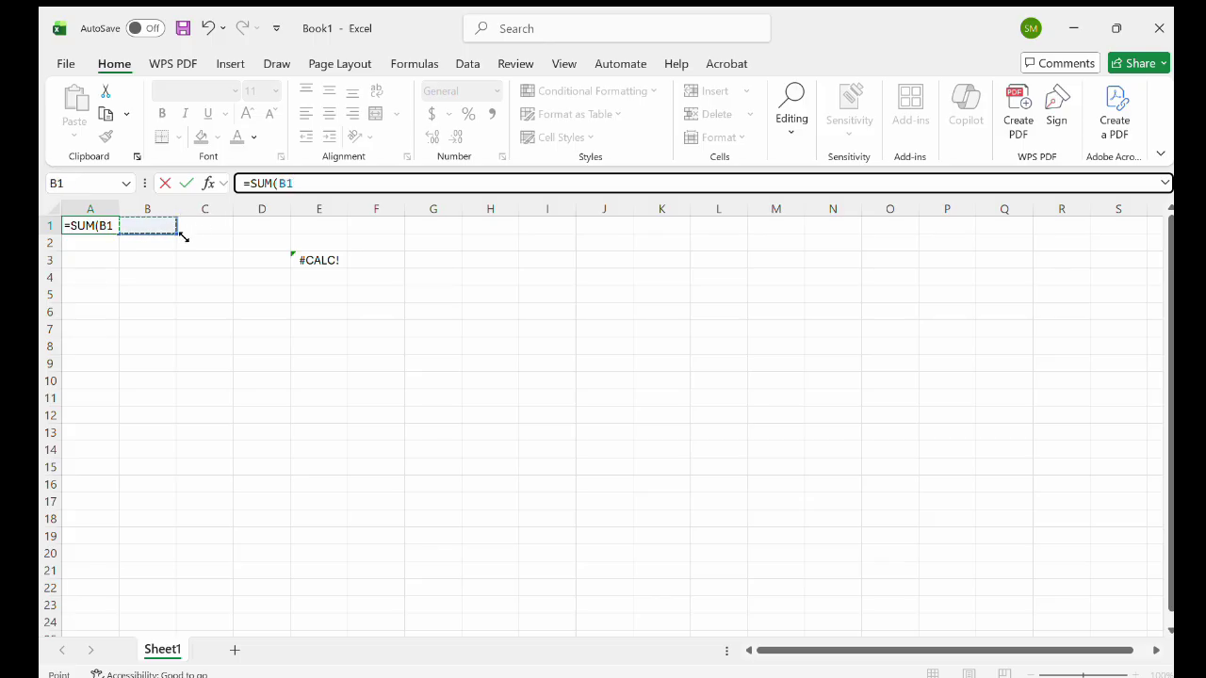
left_click_drag(175, 237, 184, 337)
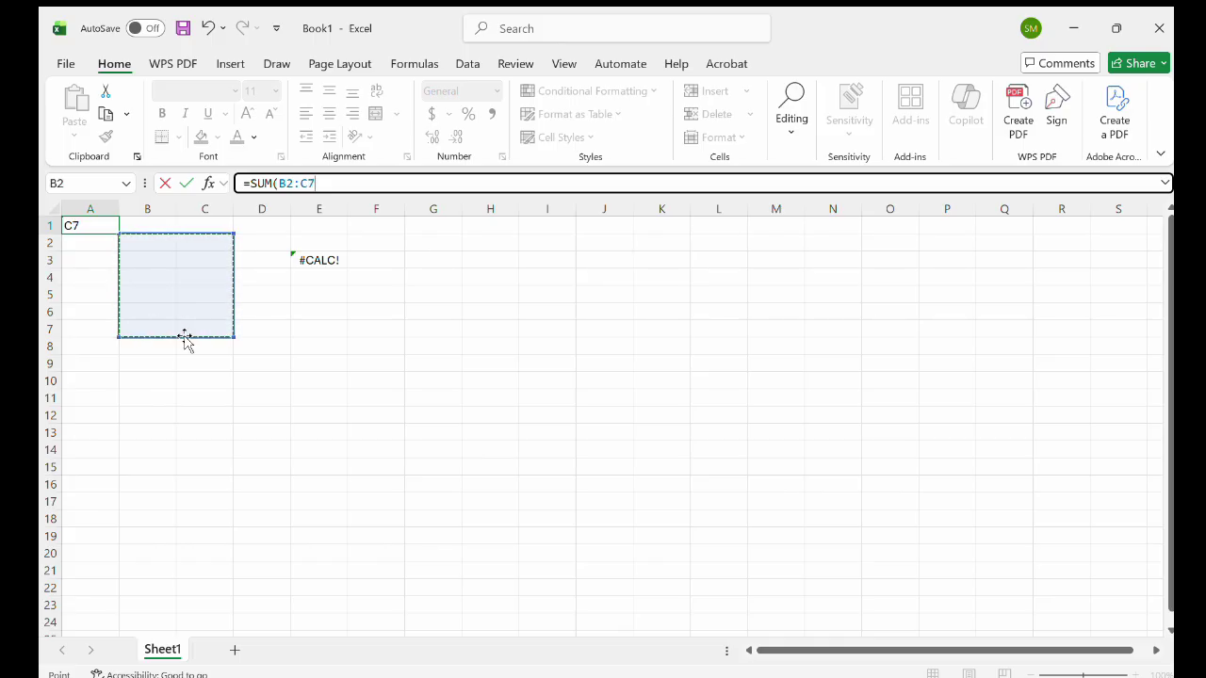
key("Return")
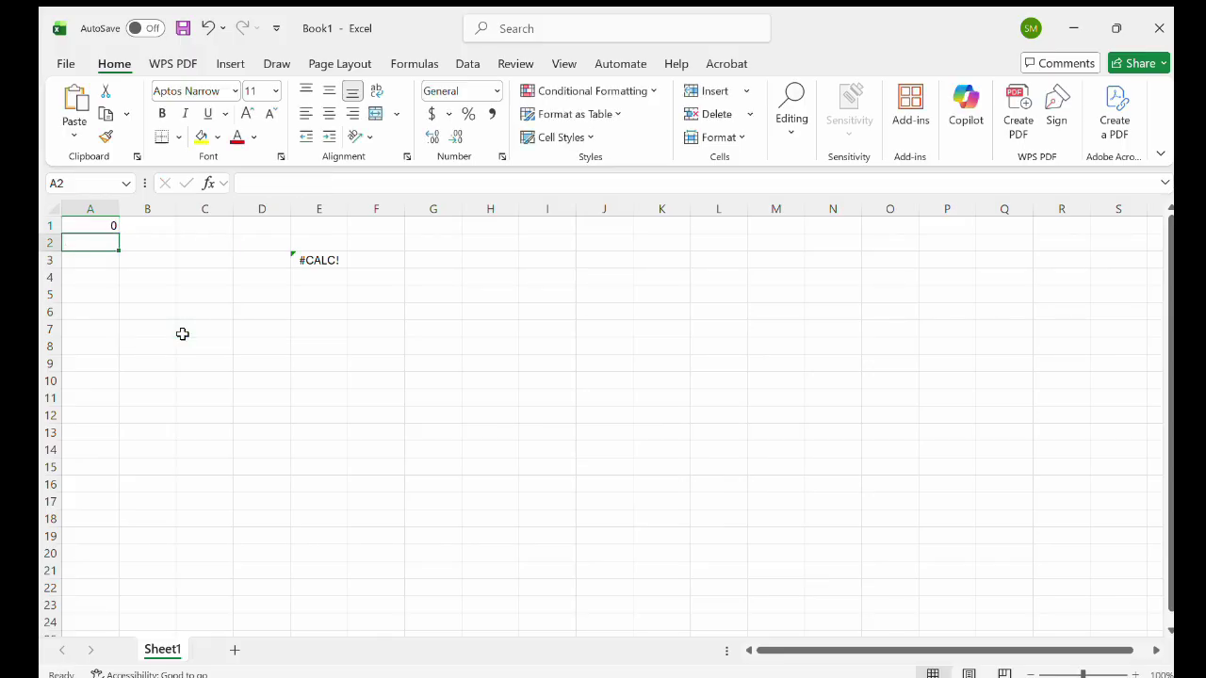
left_click(103, 227)
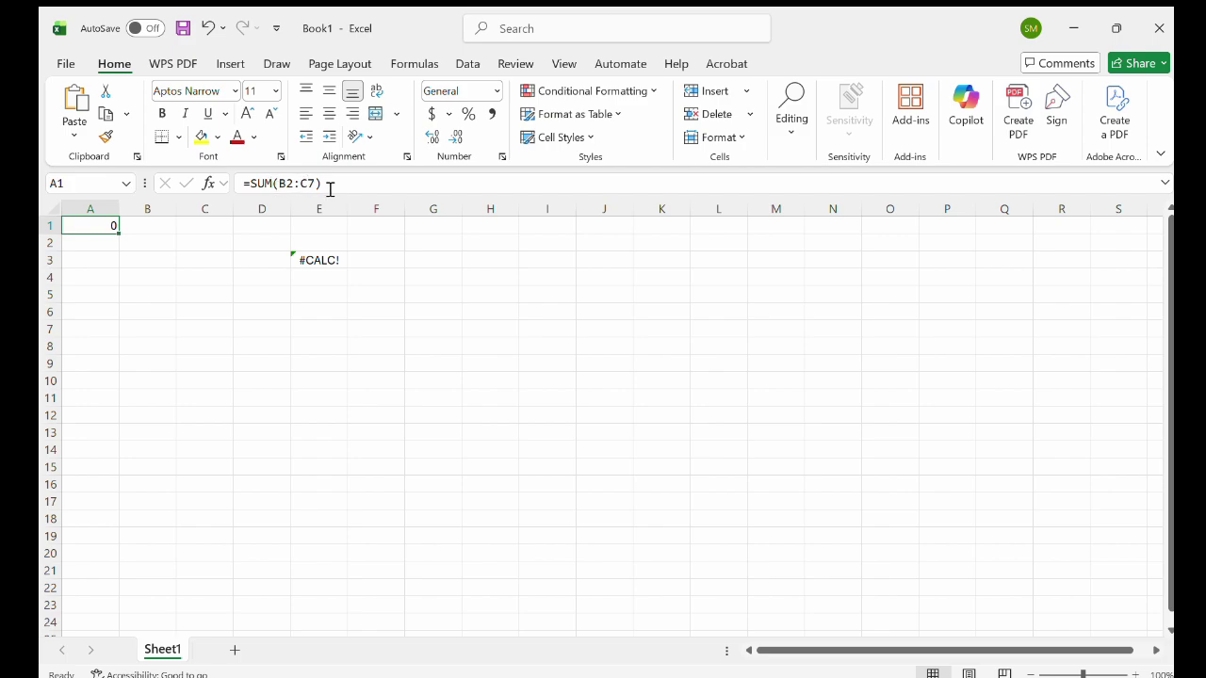
key("Return")
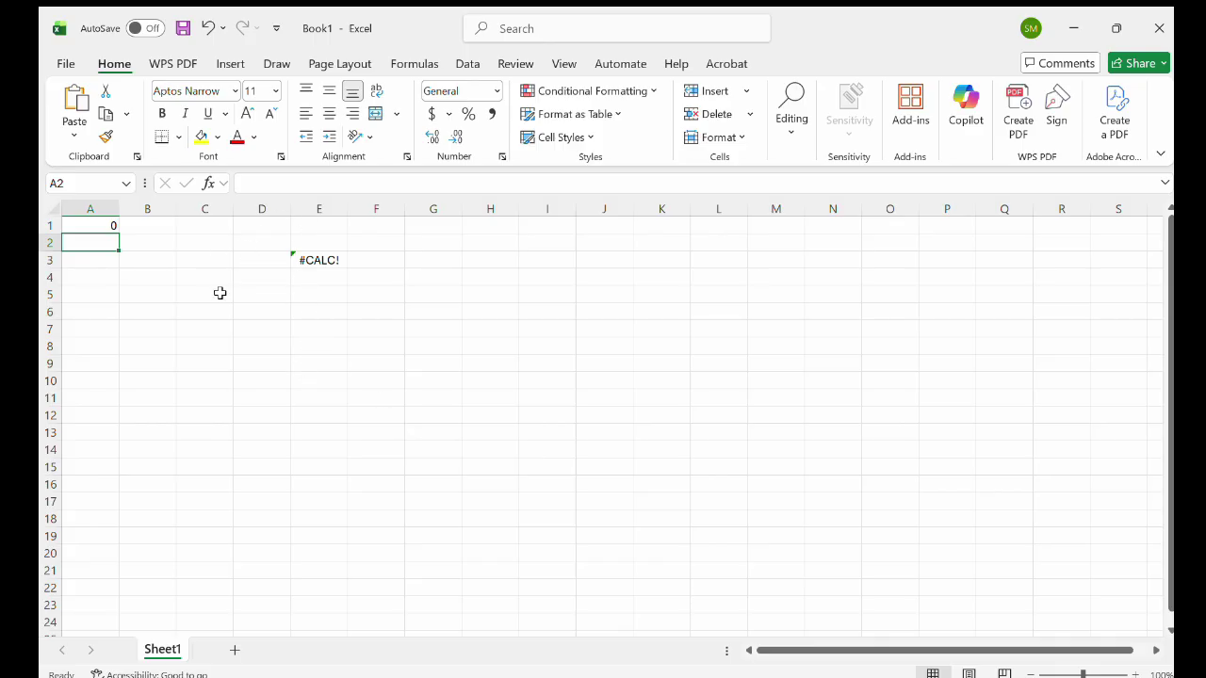
left_click(218, 294)
left_click(307, 278)
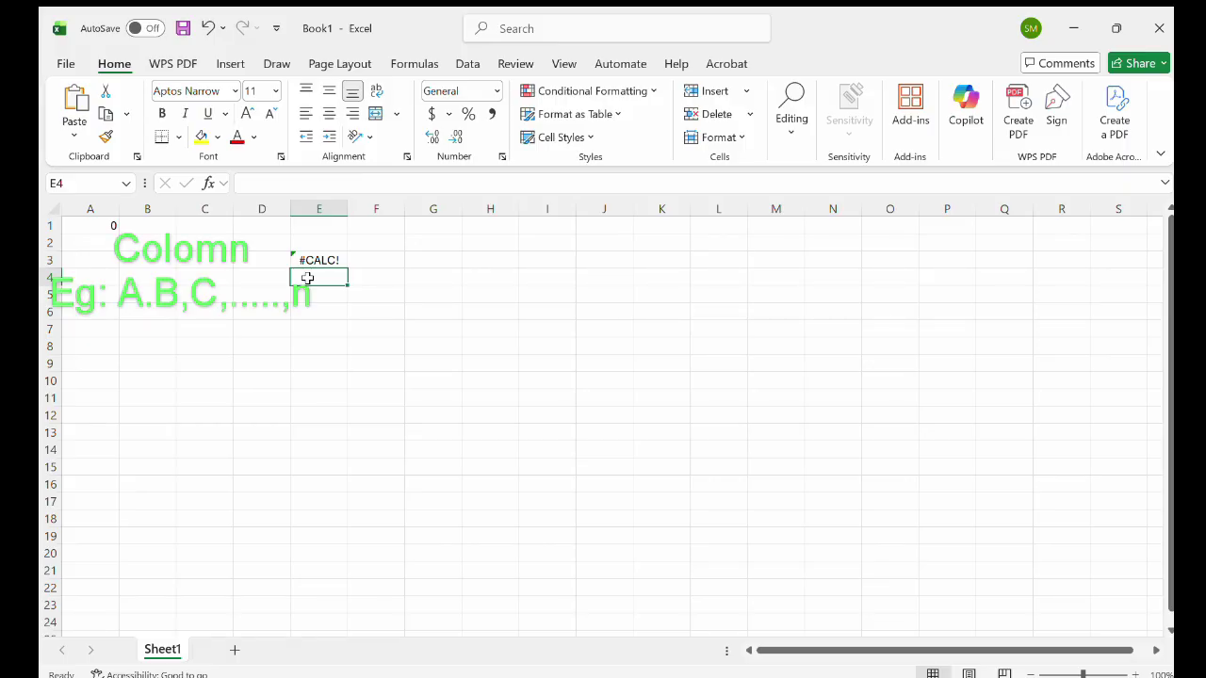
left_click(114, 208)
left_click(155, 209)
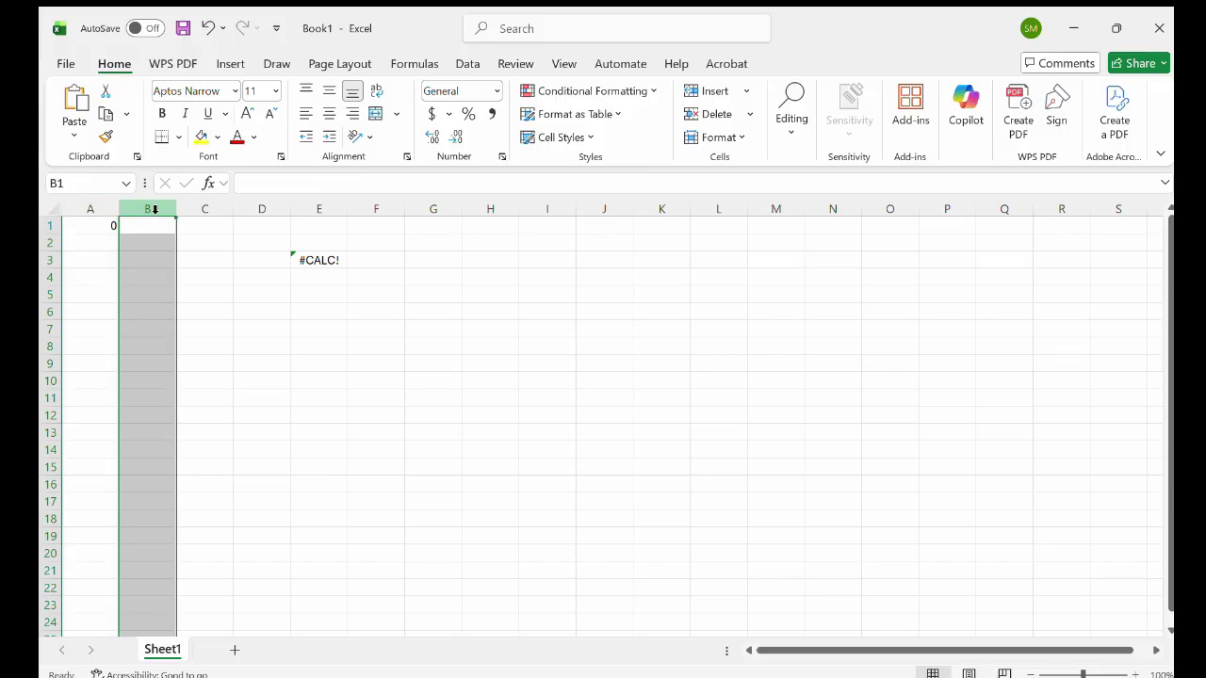
left_click(226, 211)
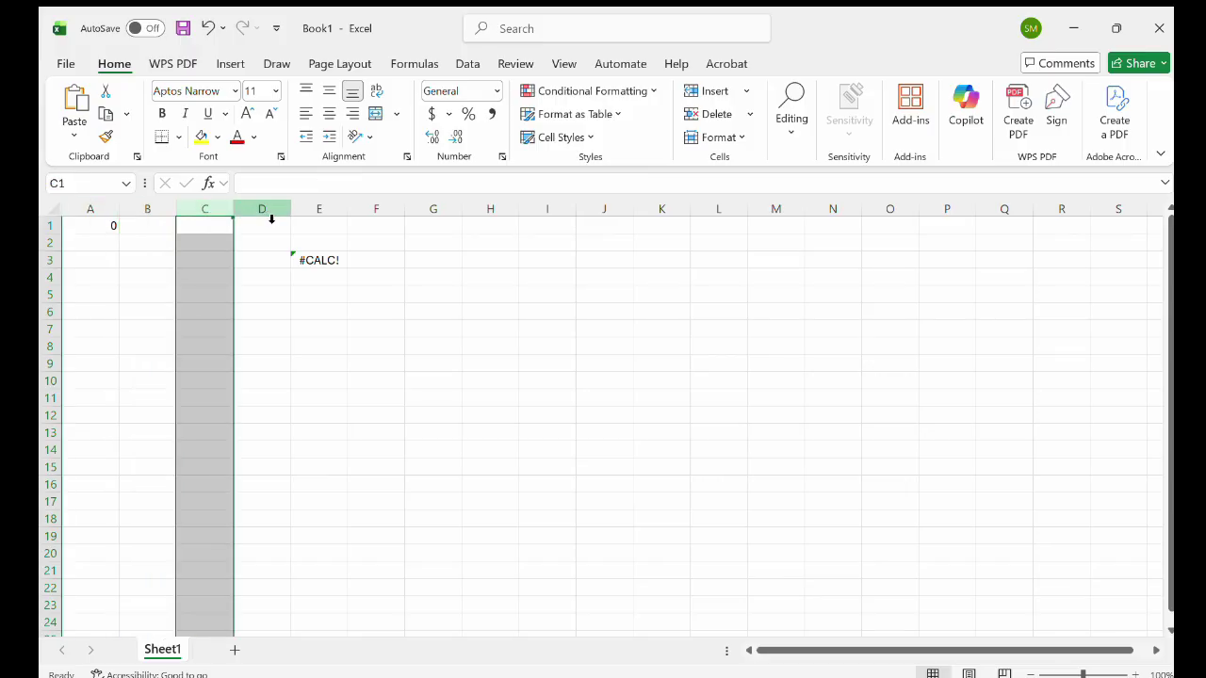
left_click(271, 214)
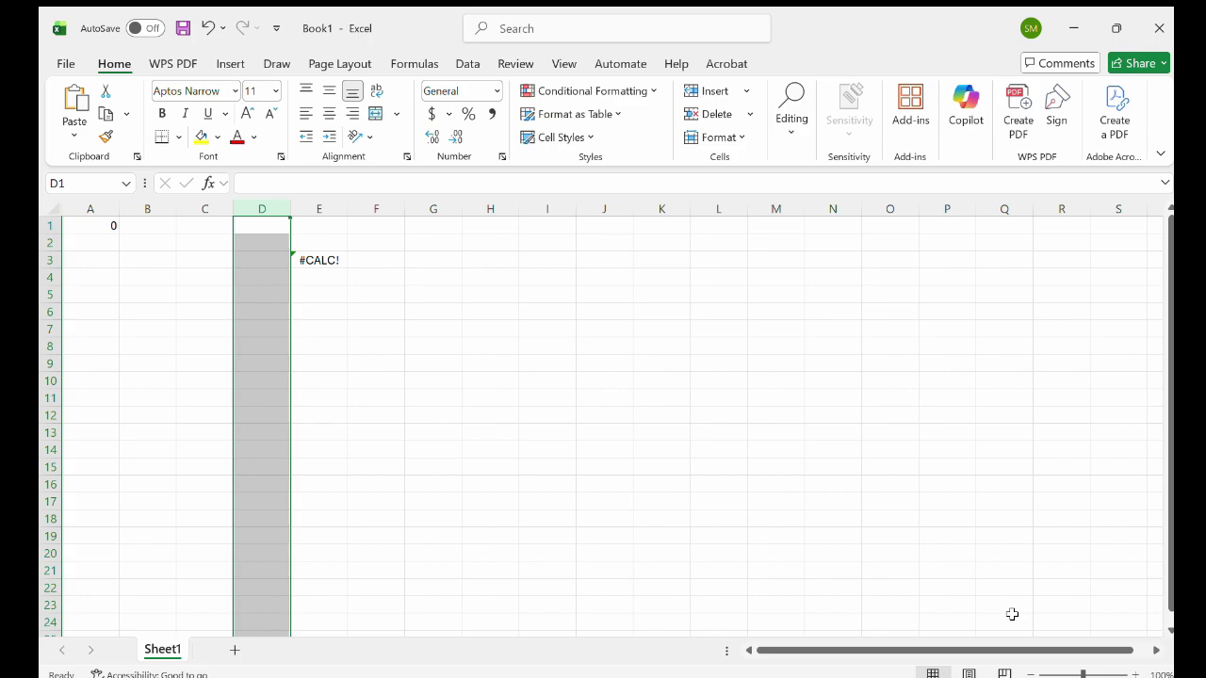
left_click_drag(986, 646, 1065, 648)
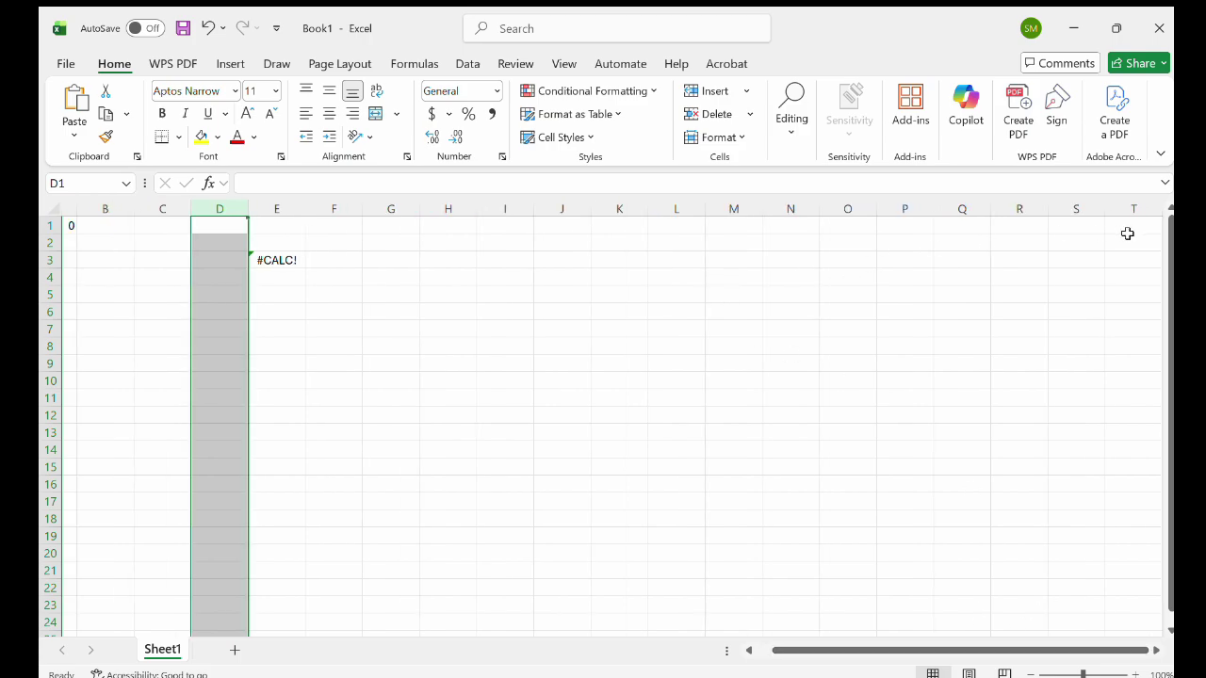
left_click(57, 226)
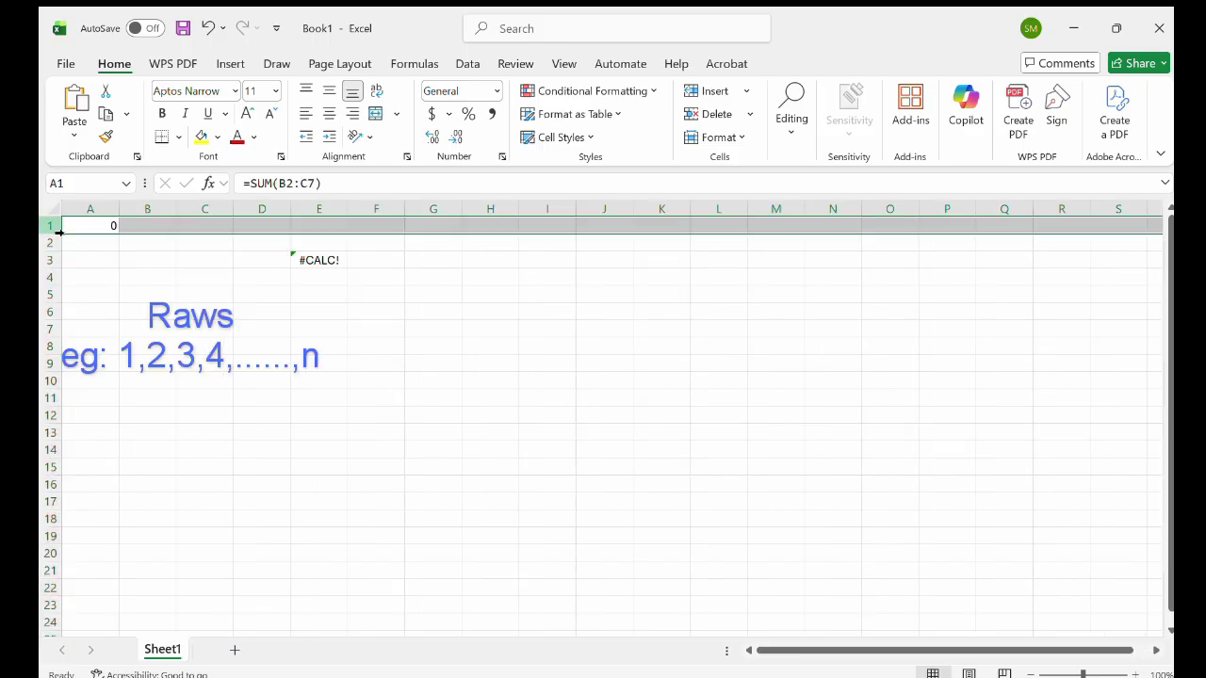
left_click(59, 243)
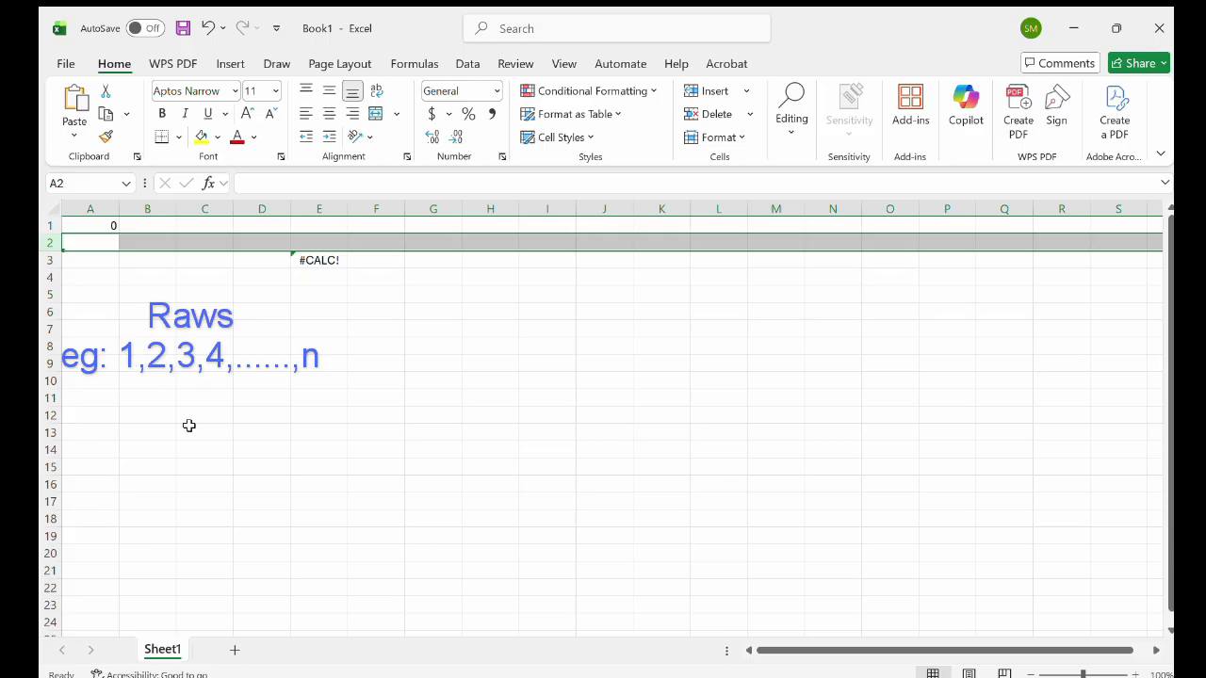
scroll(189, 426, "down", 14)
scroll(189, 426, "down", 20)
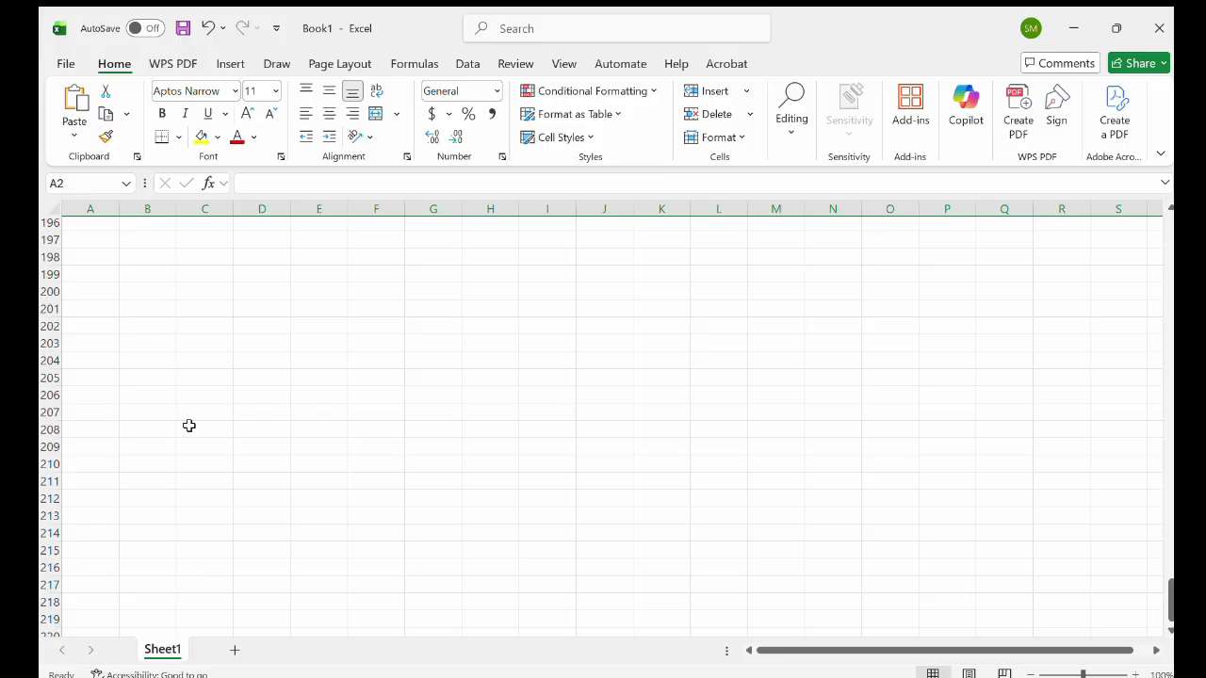
scroll(202, 266, "up", 20)
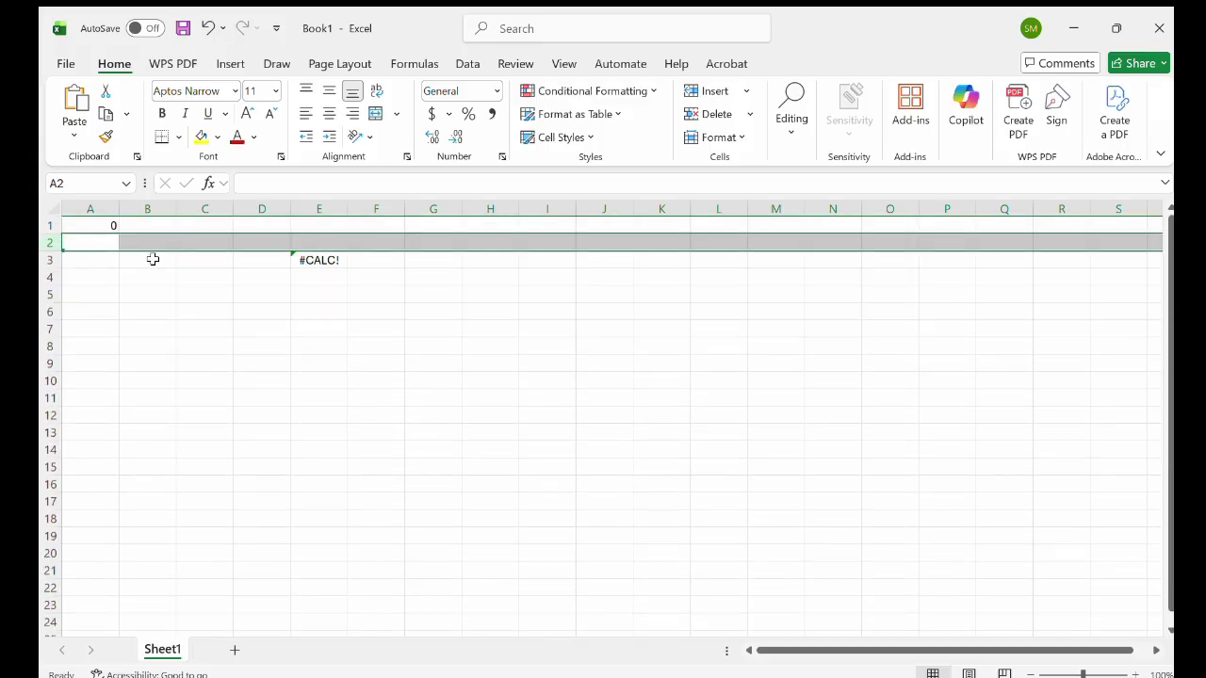
Enter TEXT in B3, 23 in C3 and the date 21/3/2026 in C6.
left_click(153, 259)
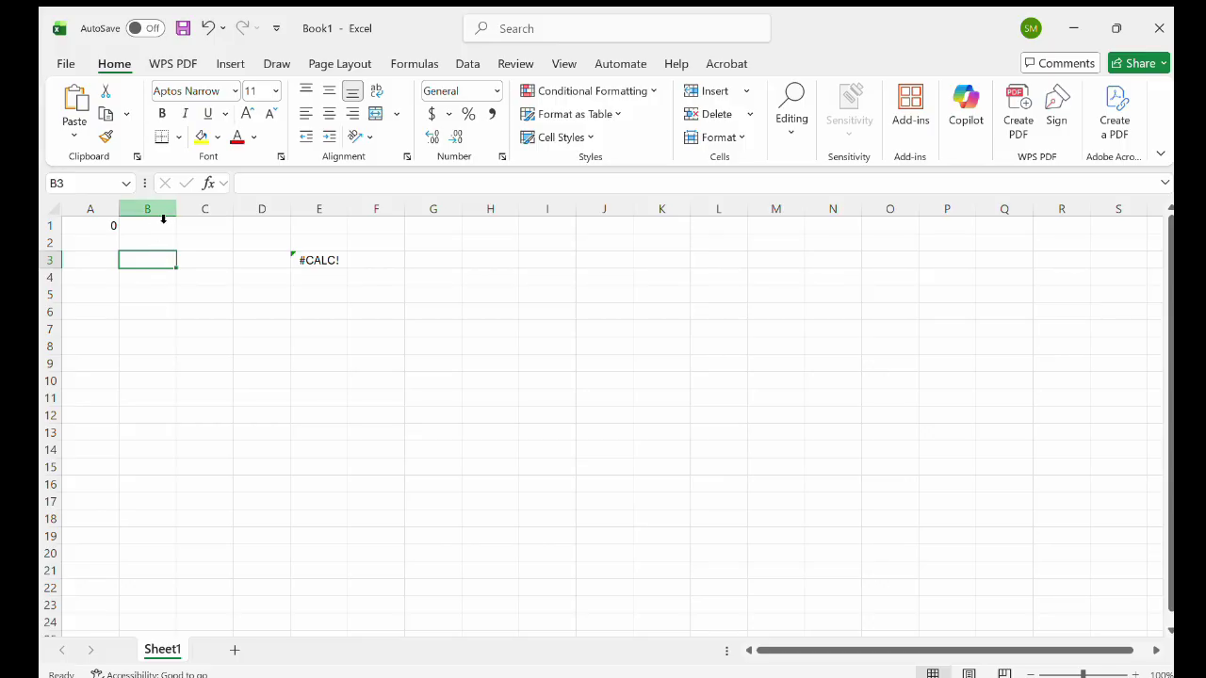
left_click(160, 218)
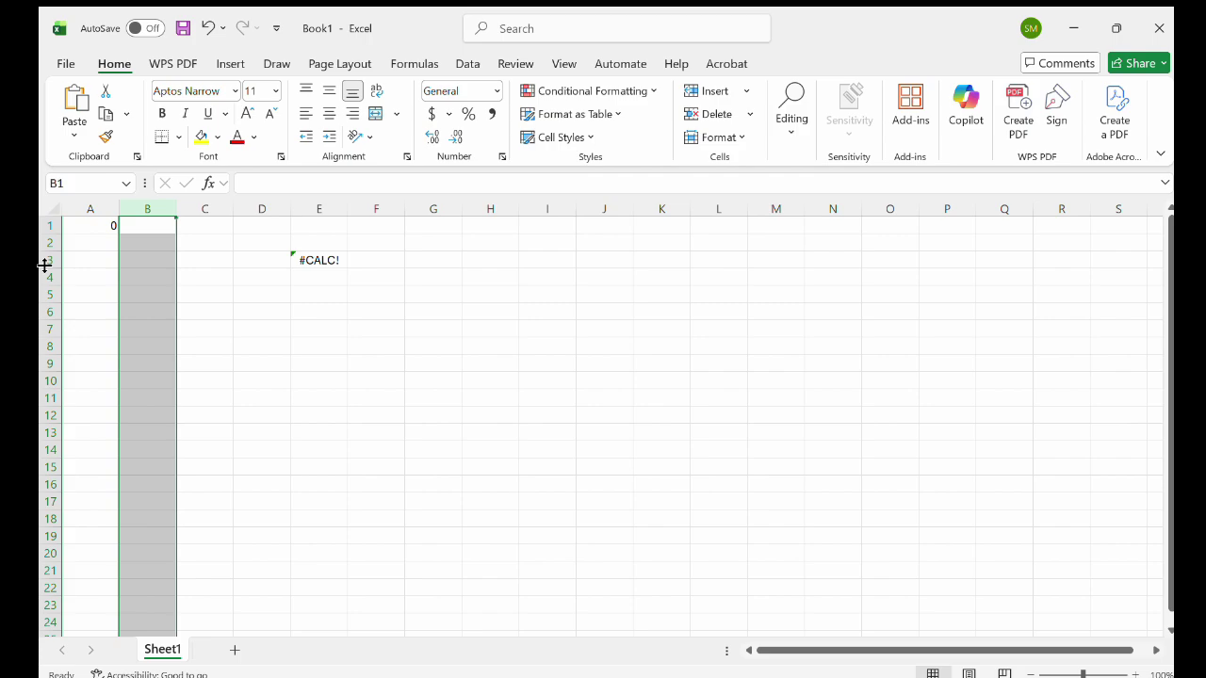
left_click(139, 260)
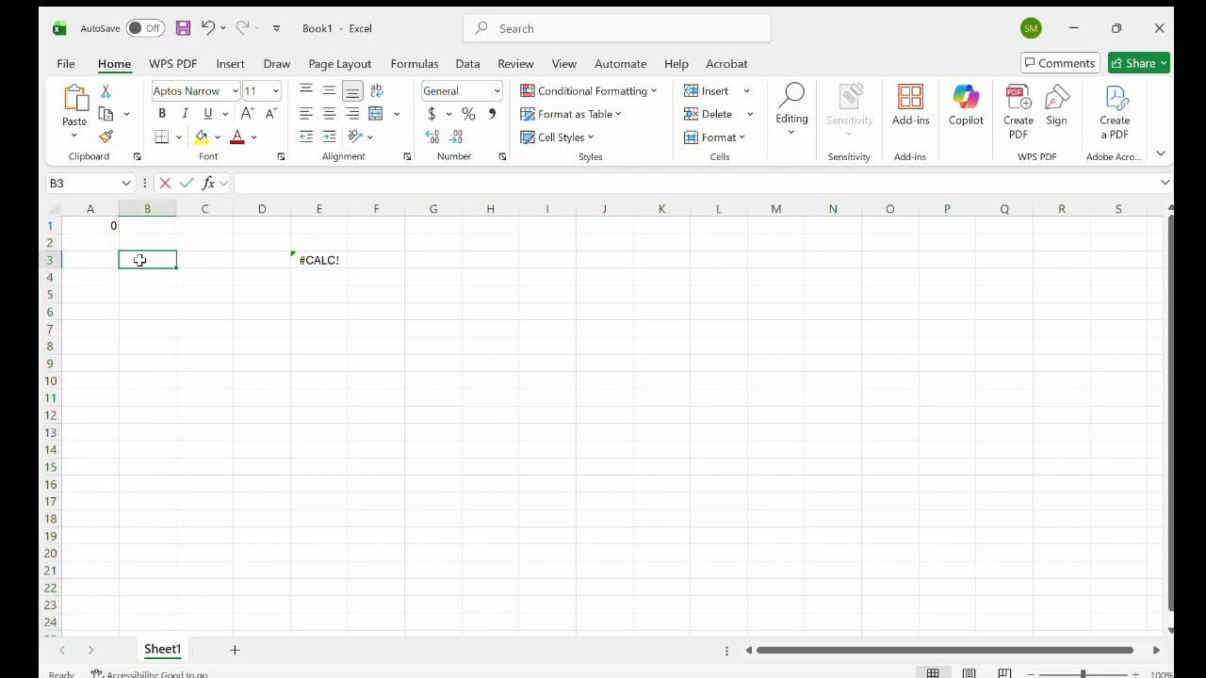
double_click(143, 264)
type("TE")
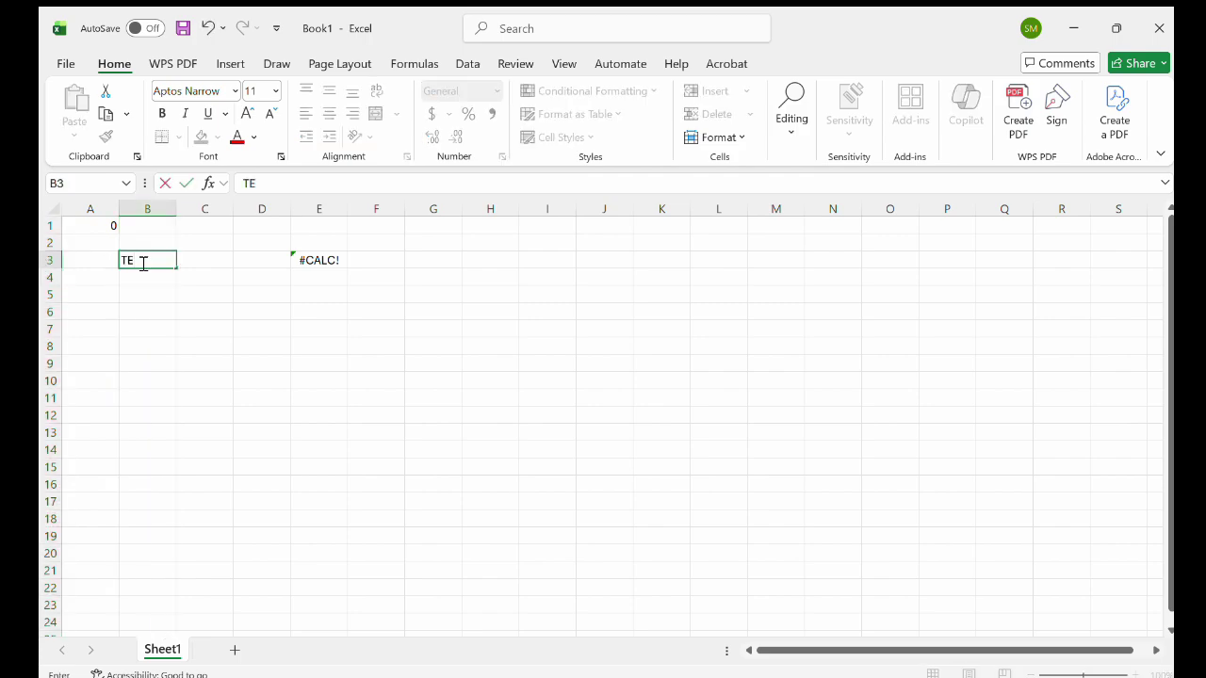
type("XT")
left_click(204, 259)
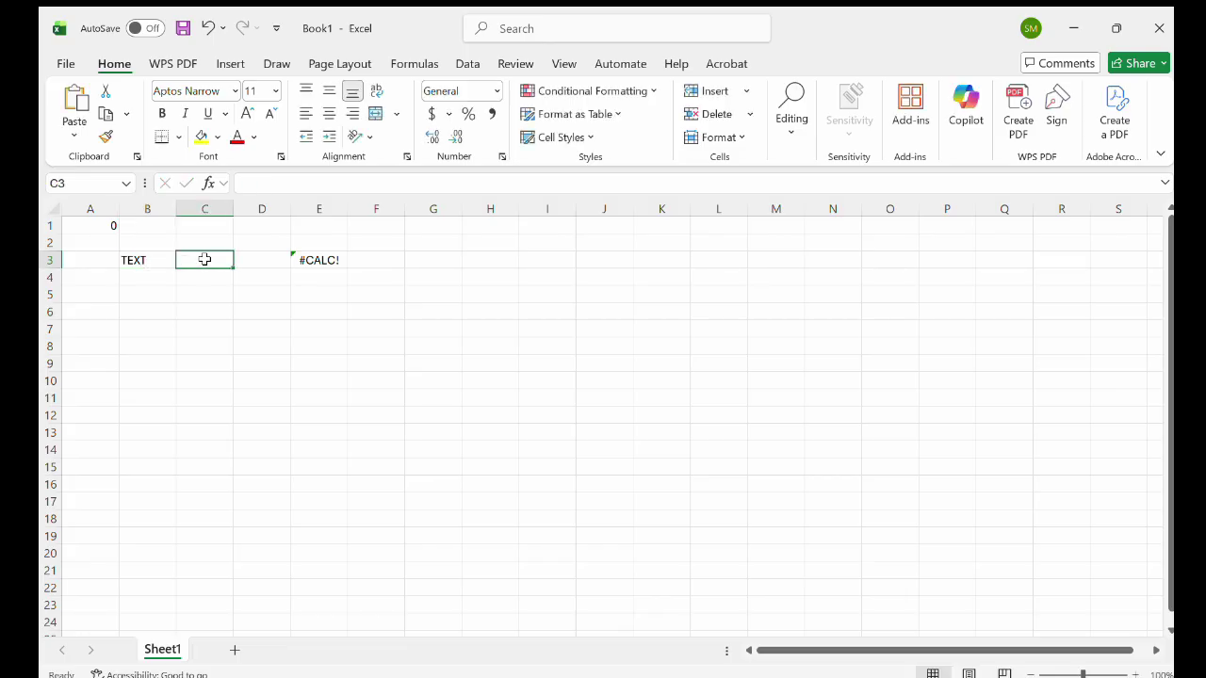
type("23")
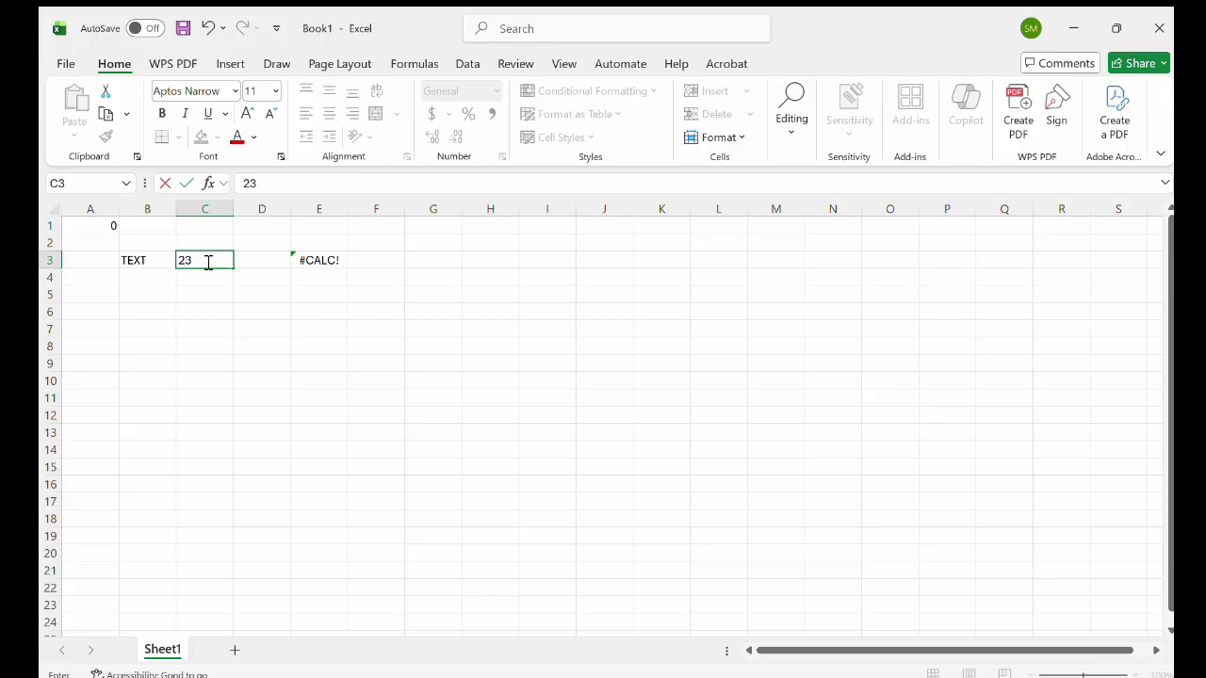
left_click(210, 310)
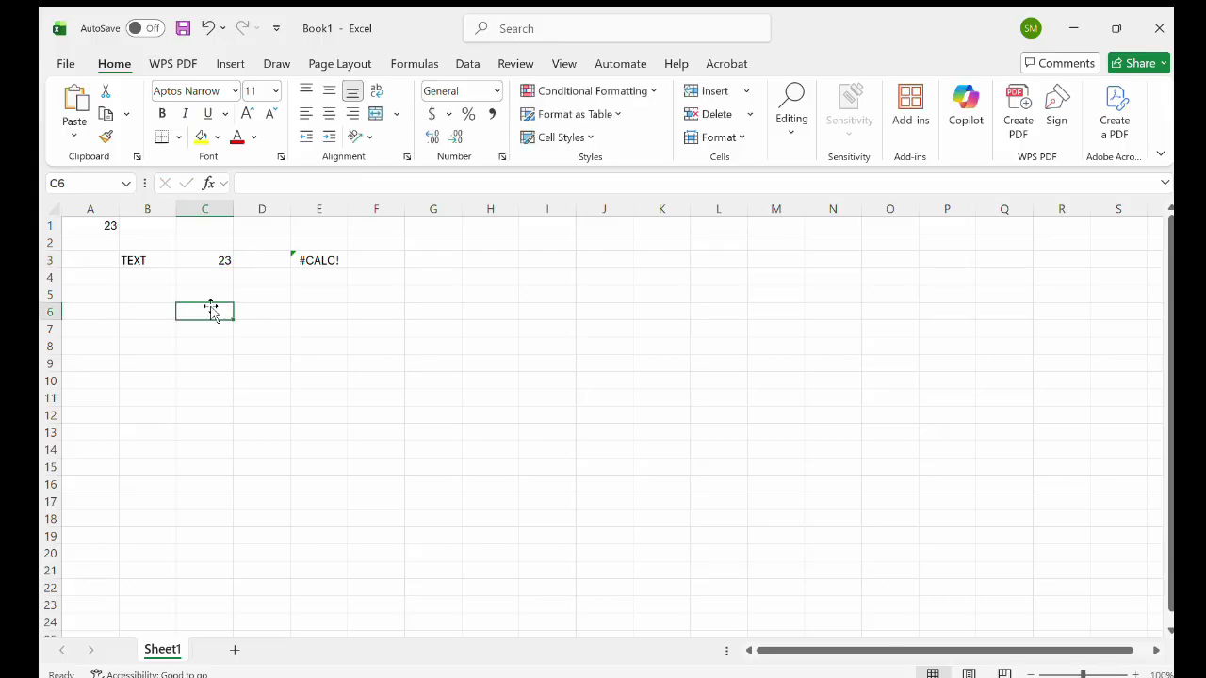
type("2")
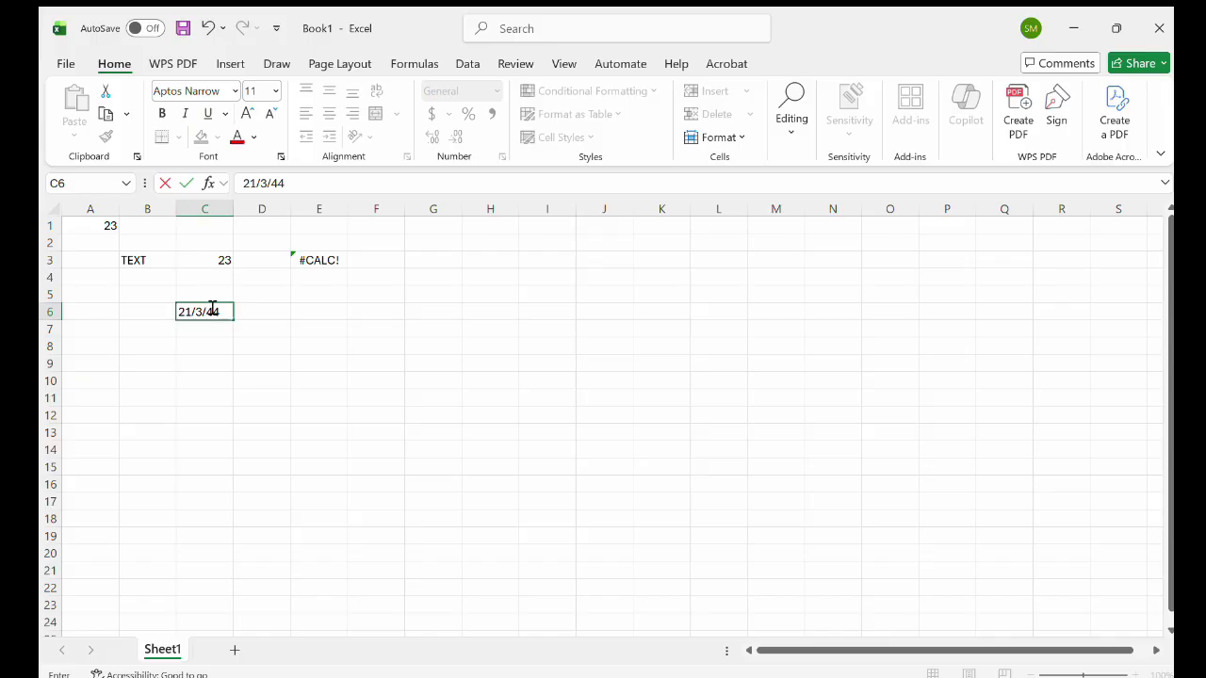
type("1/3/2026")
left_click(292, 327)
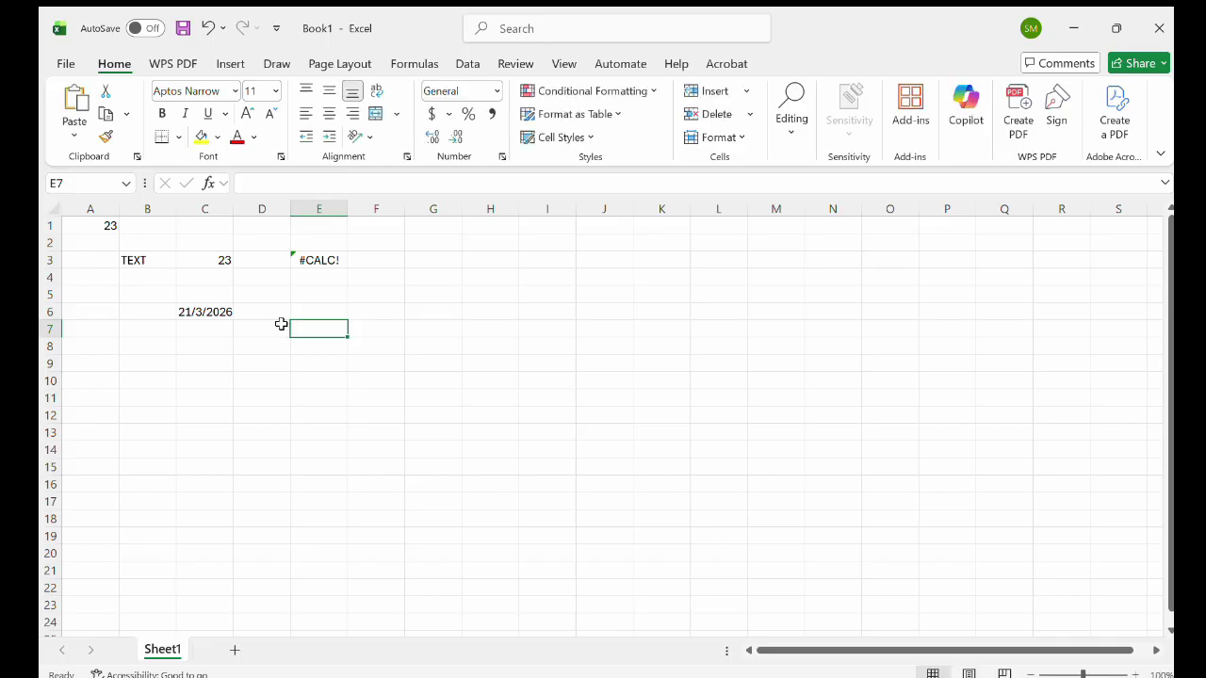
Enter =SUM(F5,H5) in cell D6, returning 0 since both cells are empty.
double_click(279, 316)
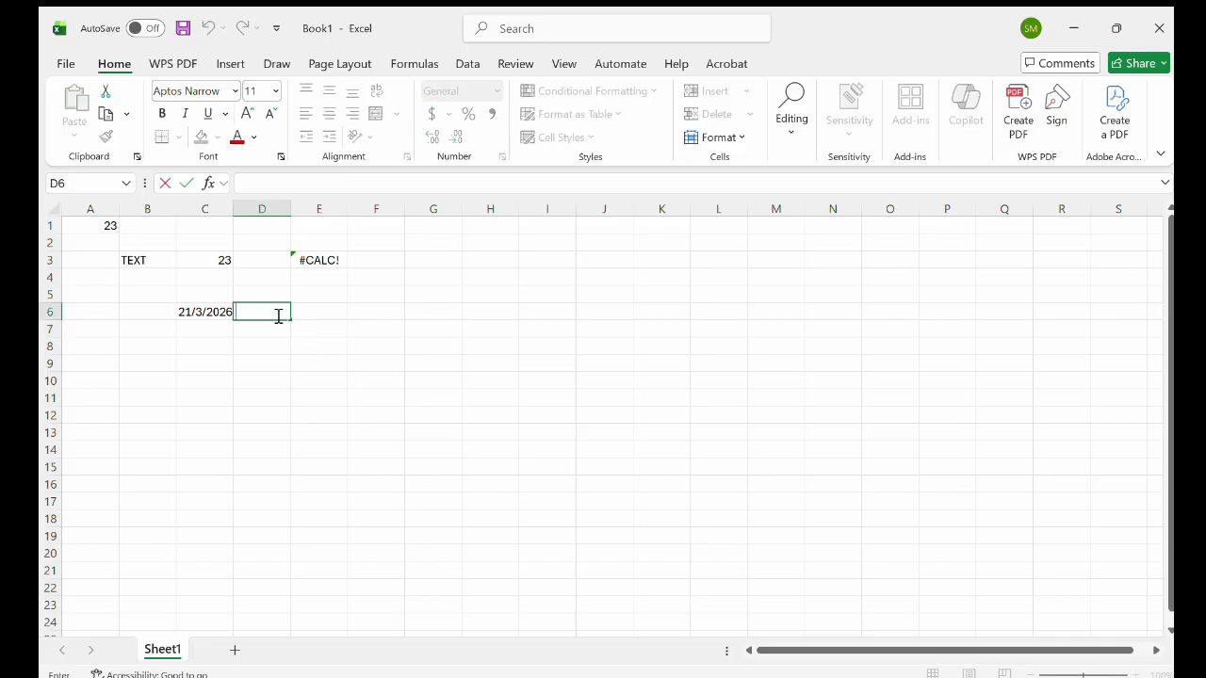
type("=SU")
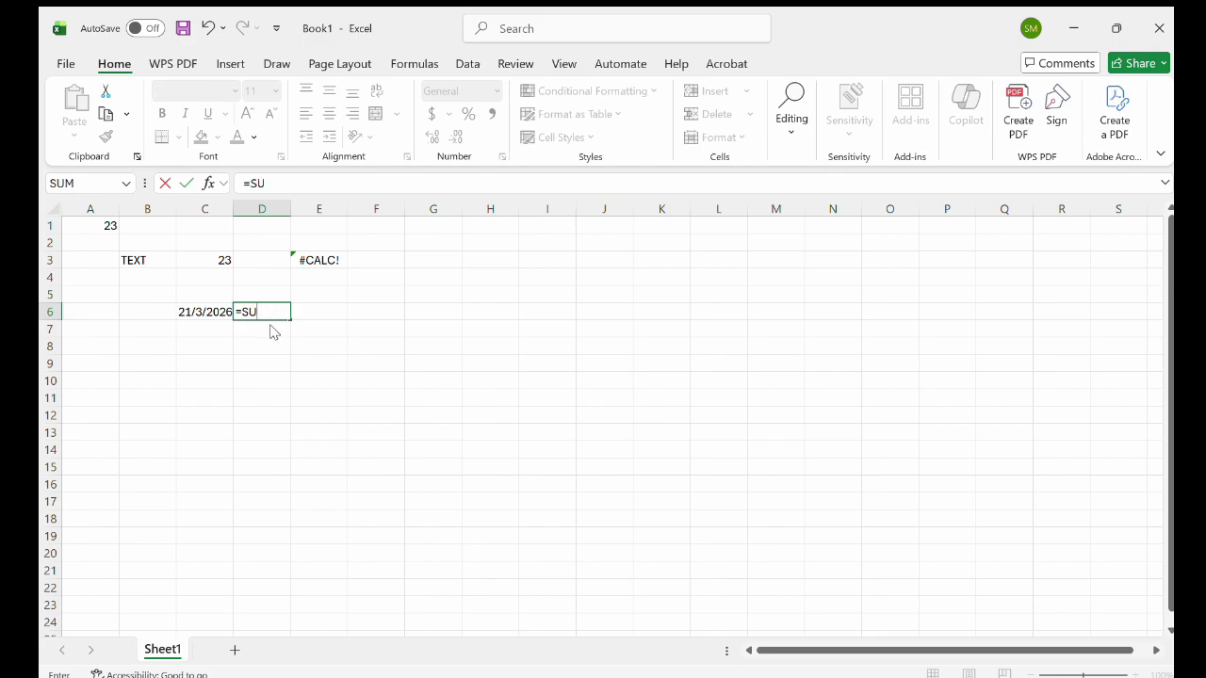
type("M(")
left_click(374, 293)
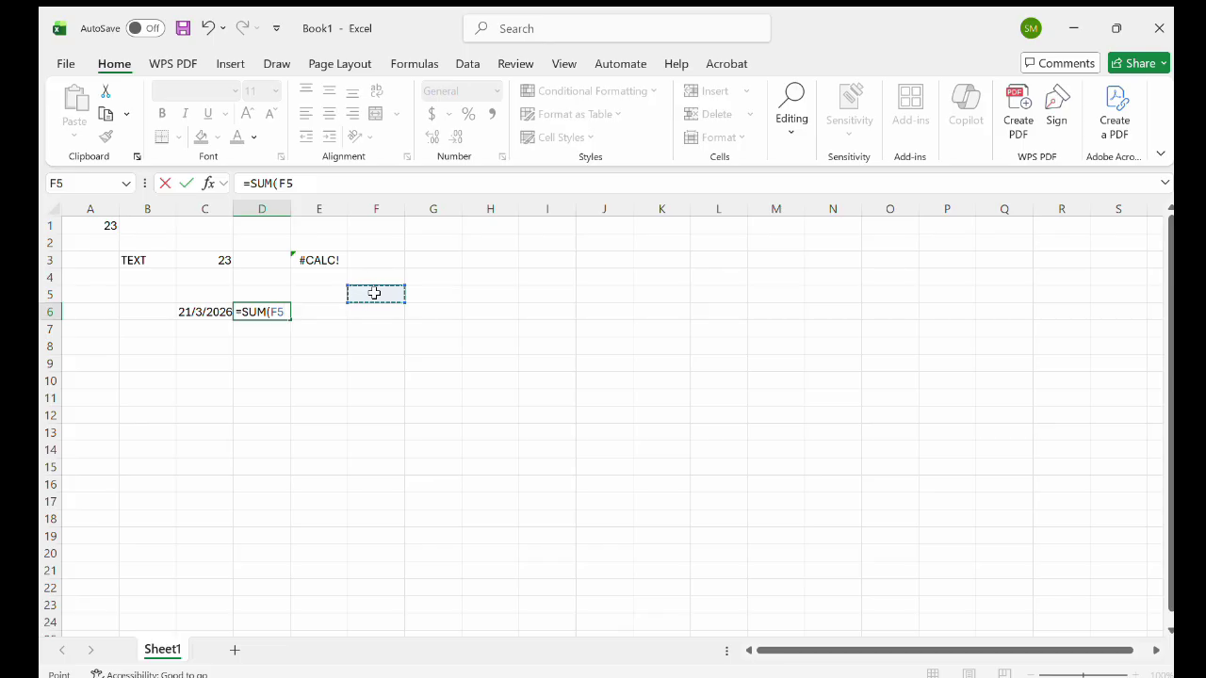
type(",")
left_click(463, 296)
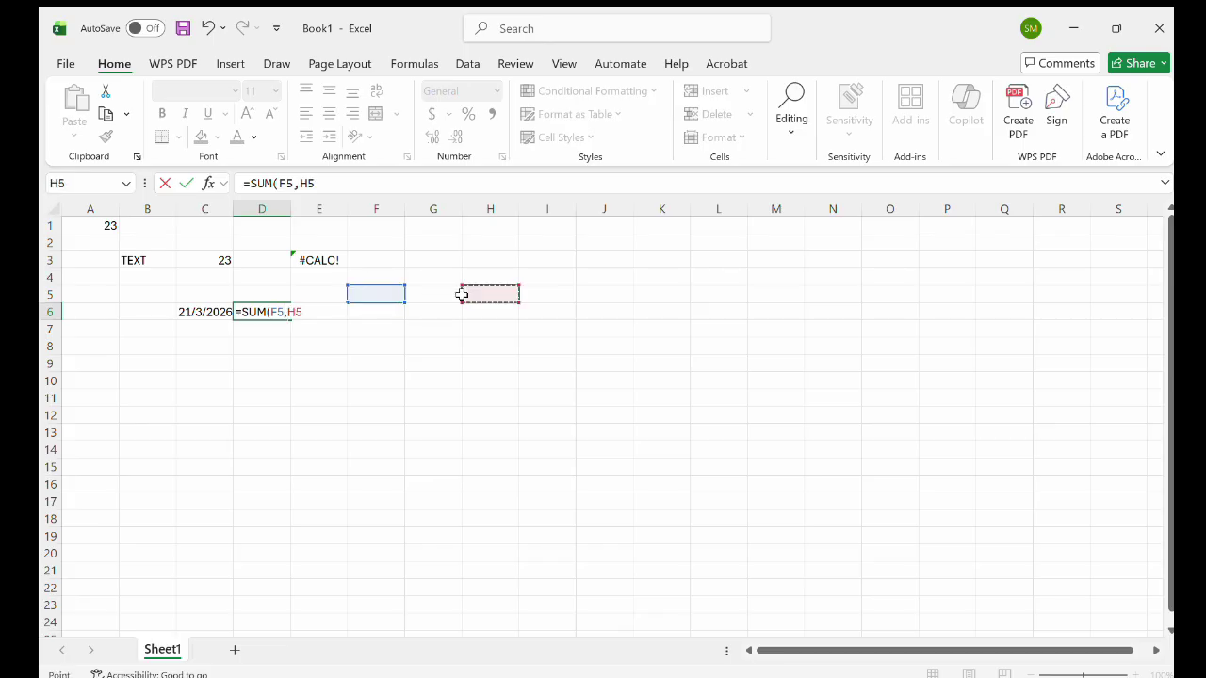
type(")")
key("Return")
left_click(276, 312)
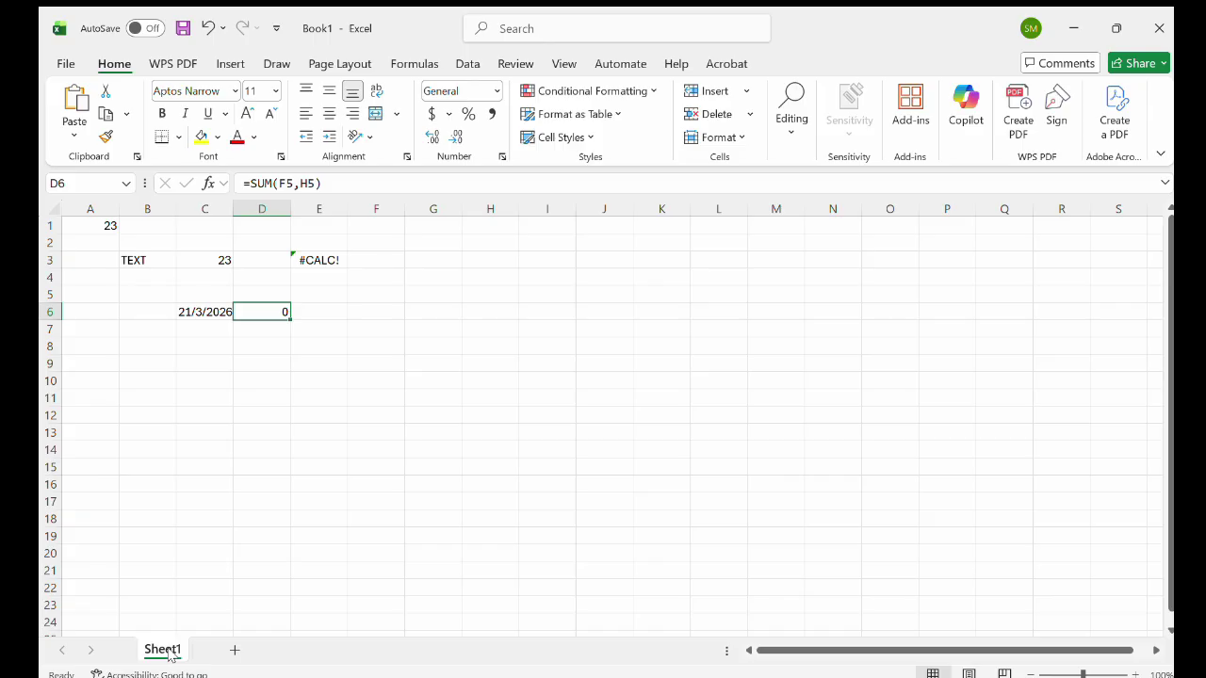
Add Sheet2 and Sheet3, and rename the first sheet to EXCISE2.
left_click(230, 650)
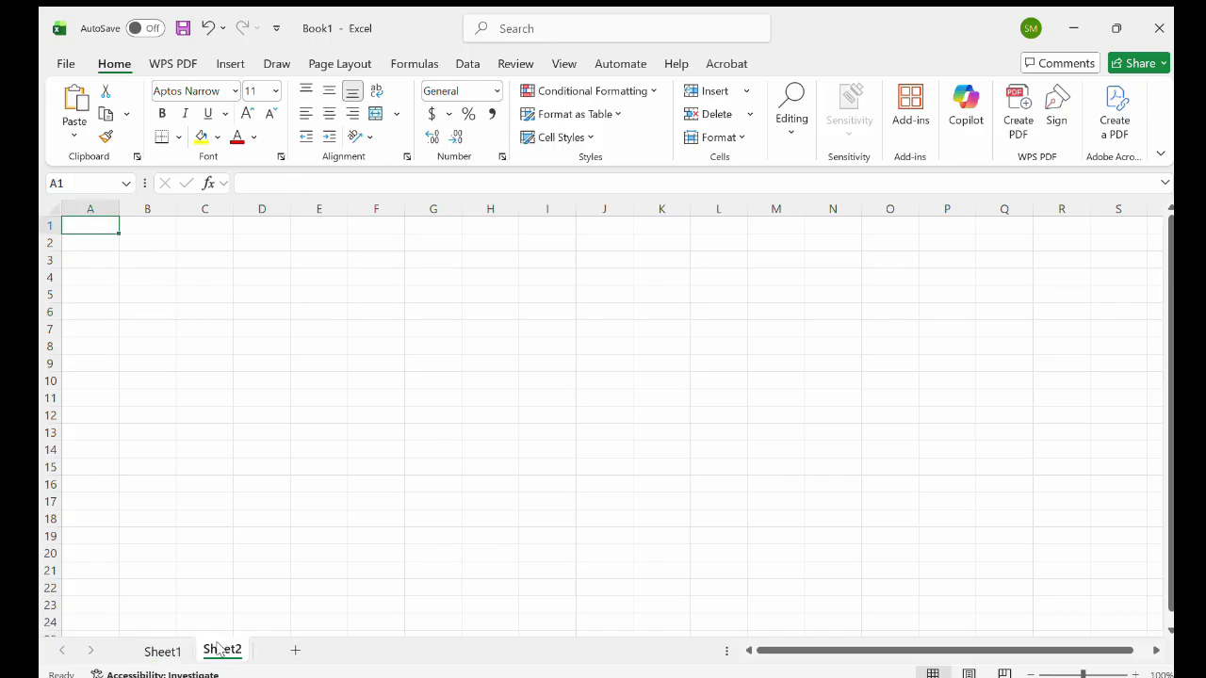
left_click(292, 651)
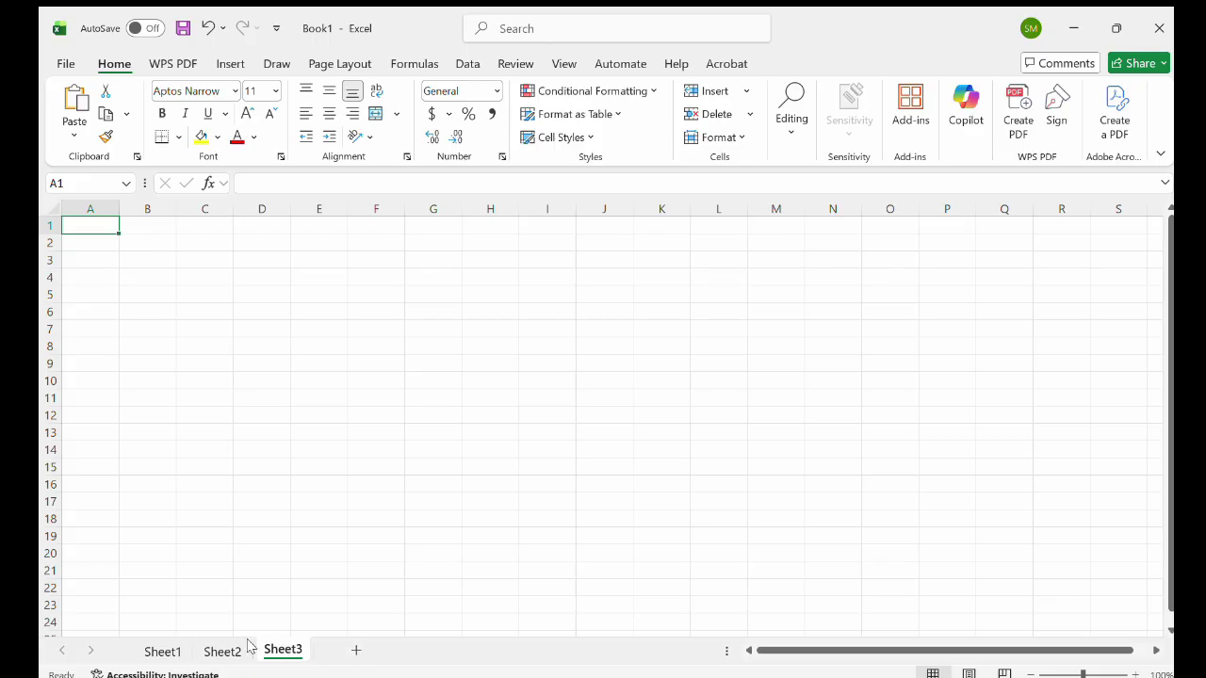
left_click(162, 652)
right_click(166, 650)
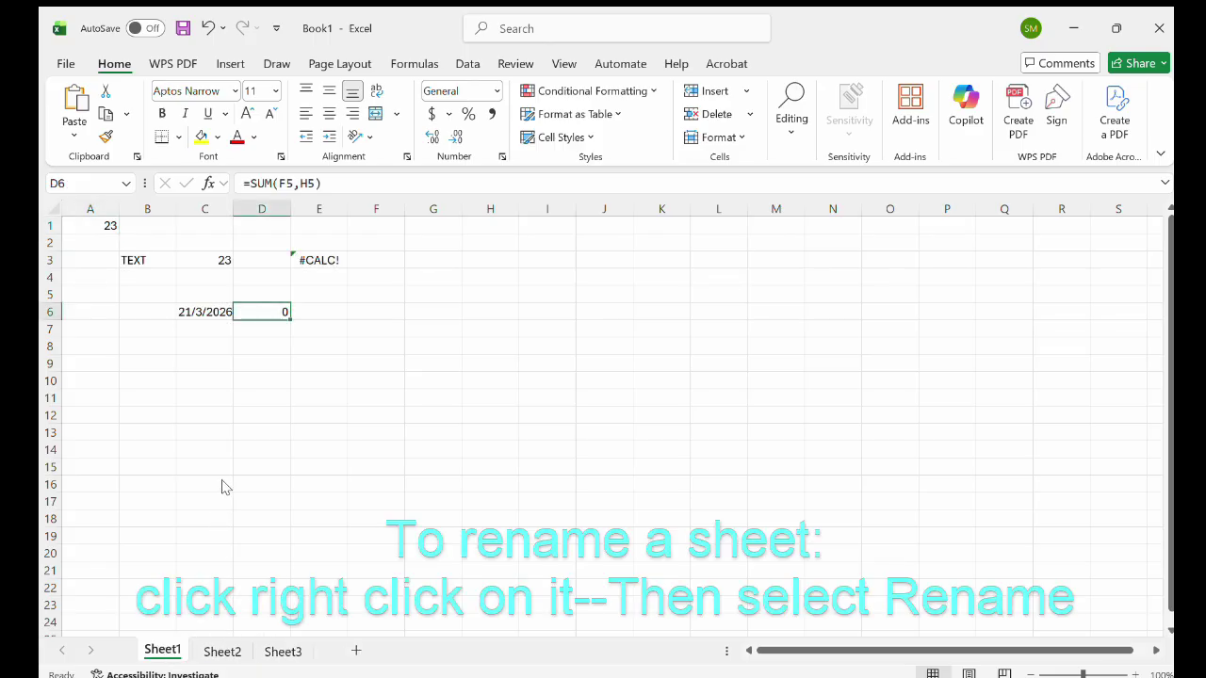
left_click(228, 429)
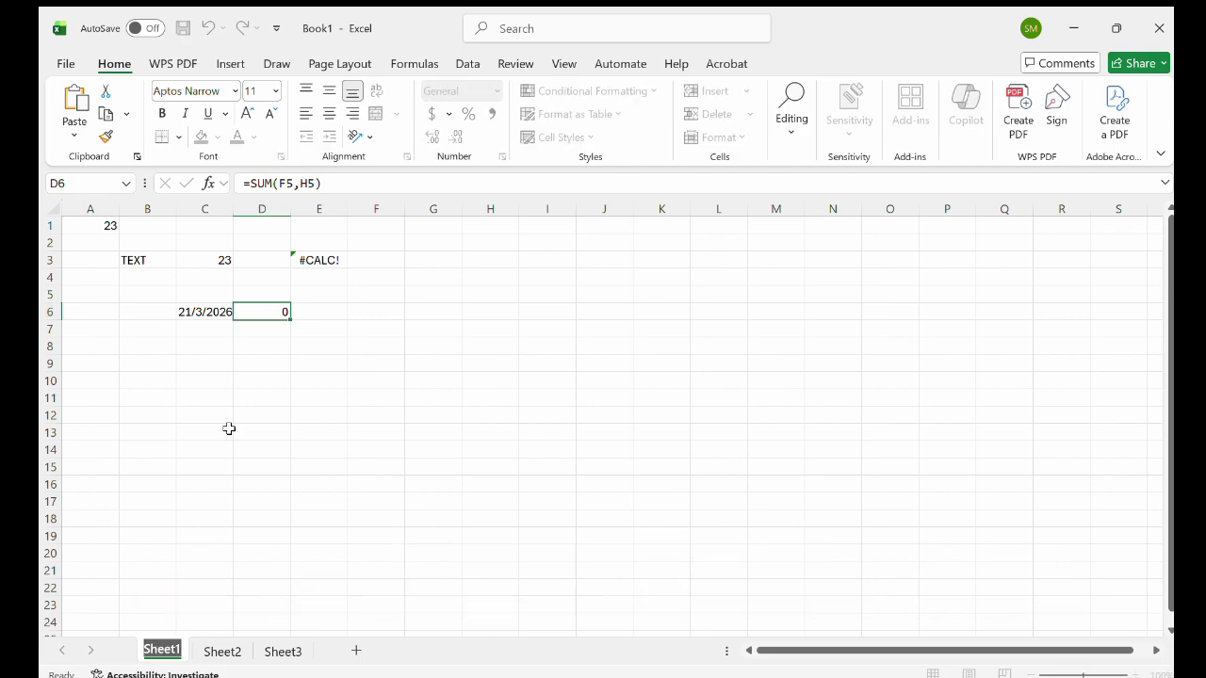
type("EXCIS")
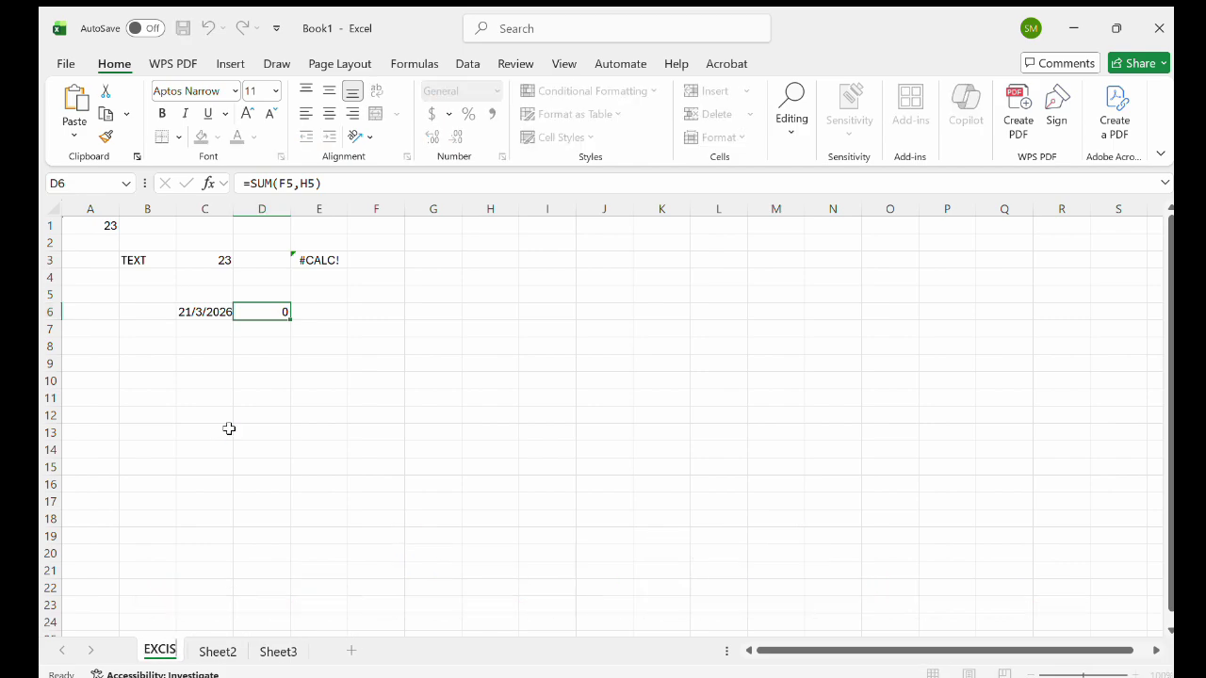
type("E2")
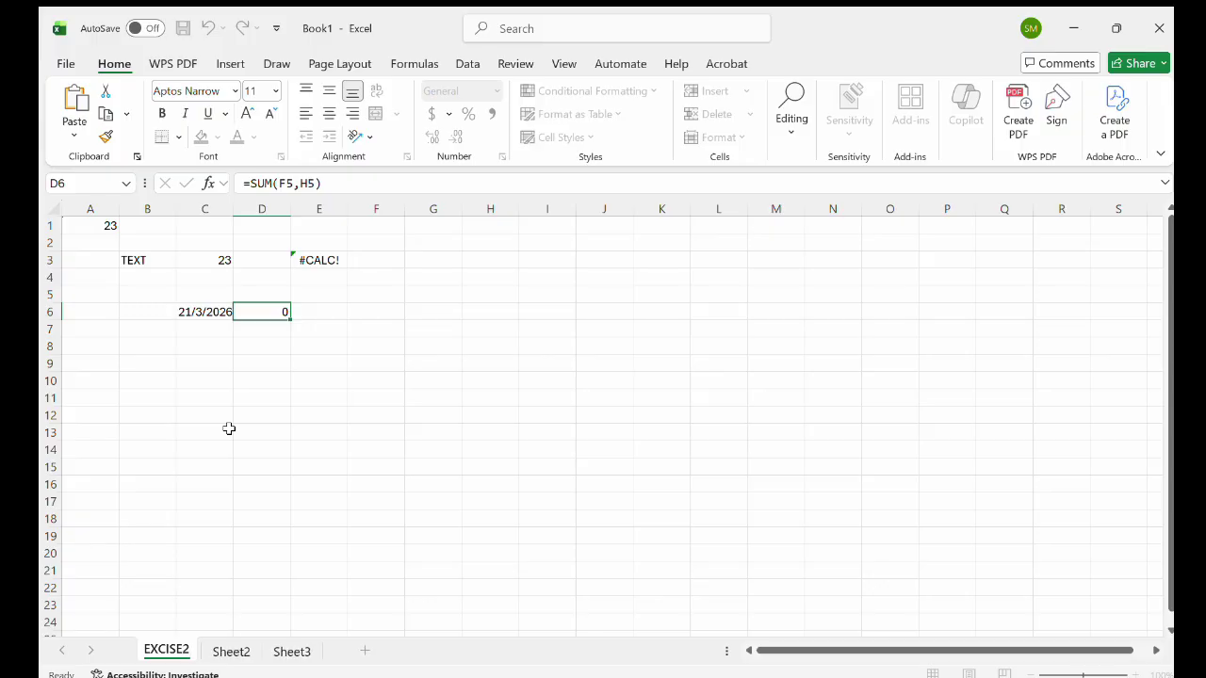
left_click(231, 650)
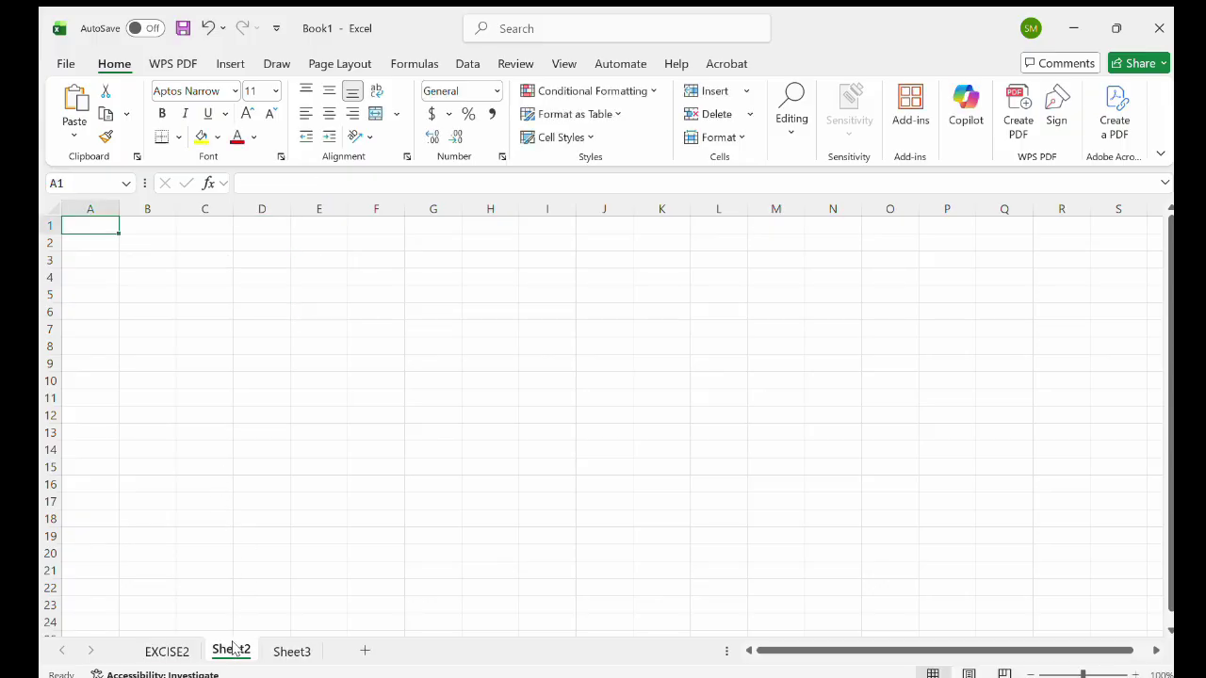
Rename Sheet2 to ENGLISH COURSE and delete Sheet3, leaving EXCISE2 active.
double_click(233, 648)
type("ENGL")
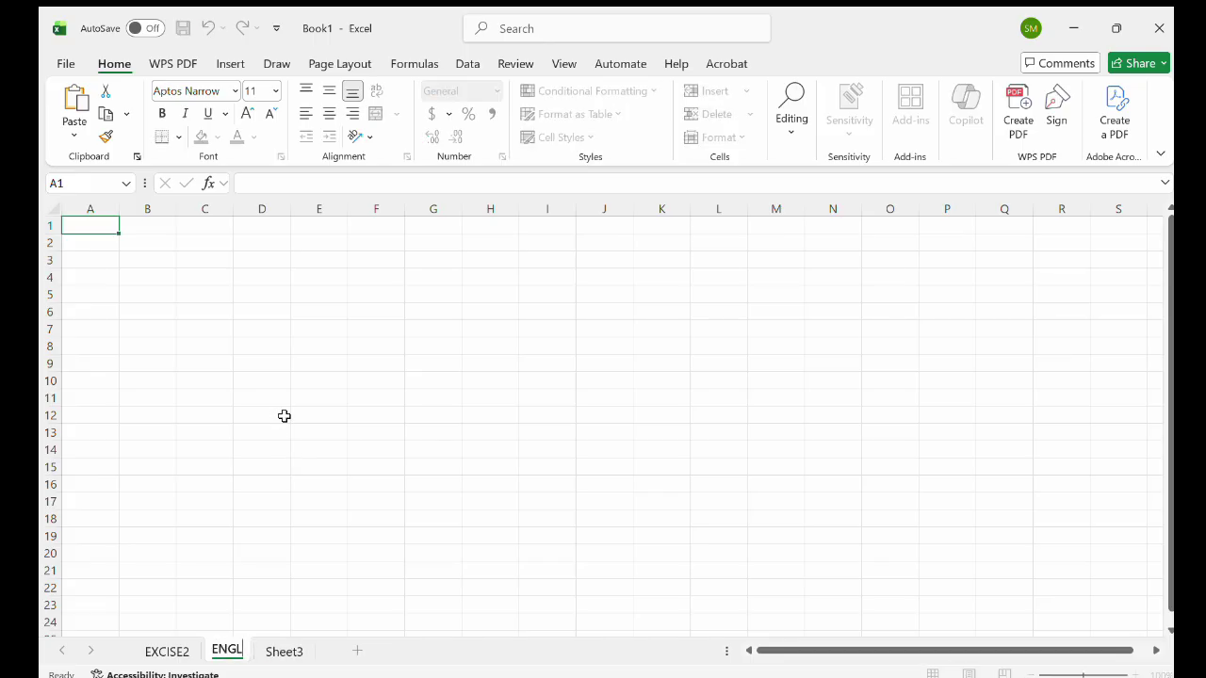
type("ISH CO")
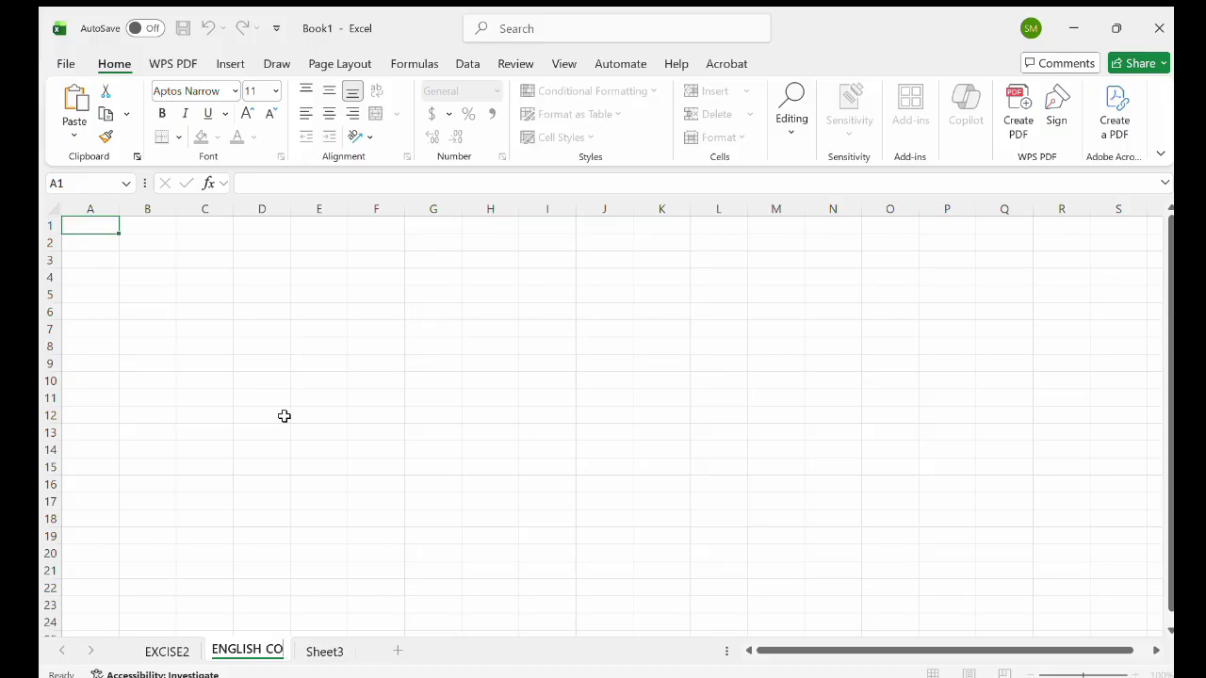
type("URSE")
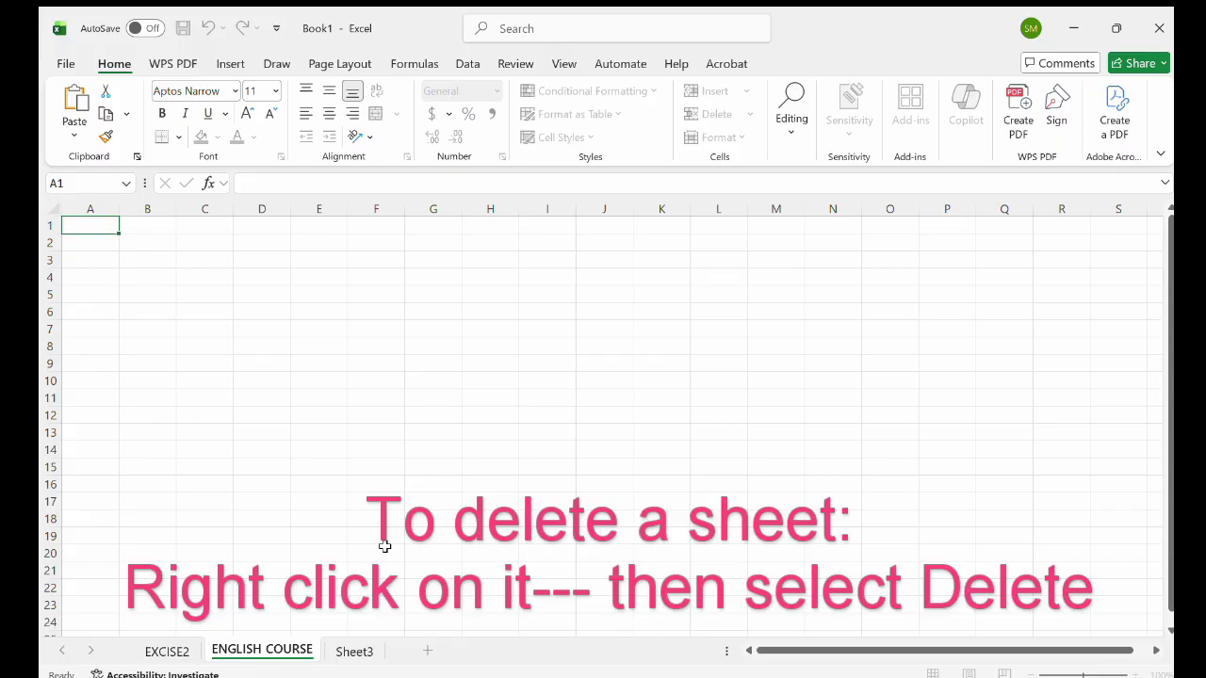
left_click(339, 648)
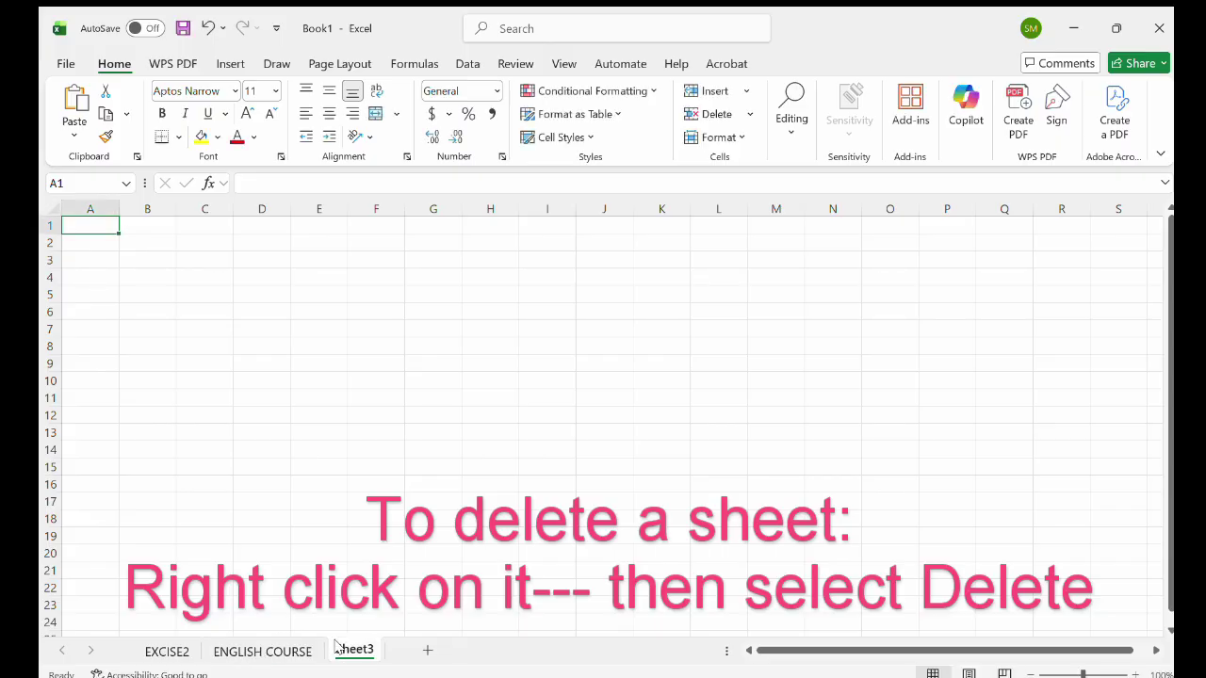
right_click(336, 648)
left_click(398, 388)
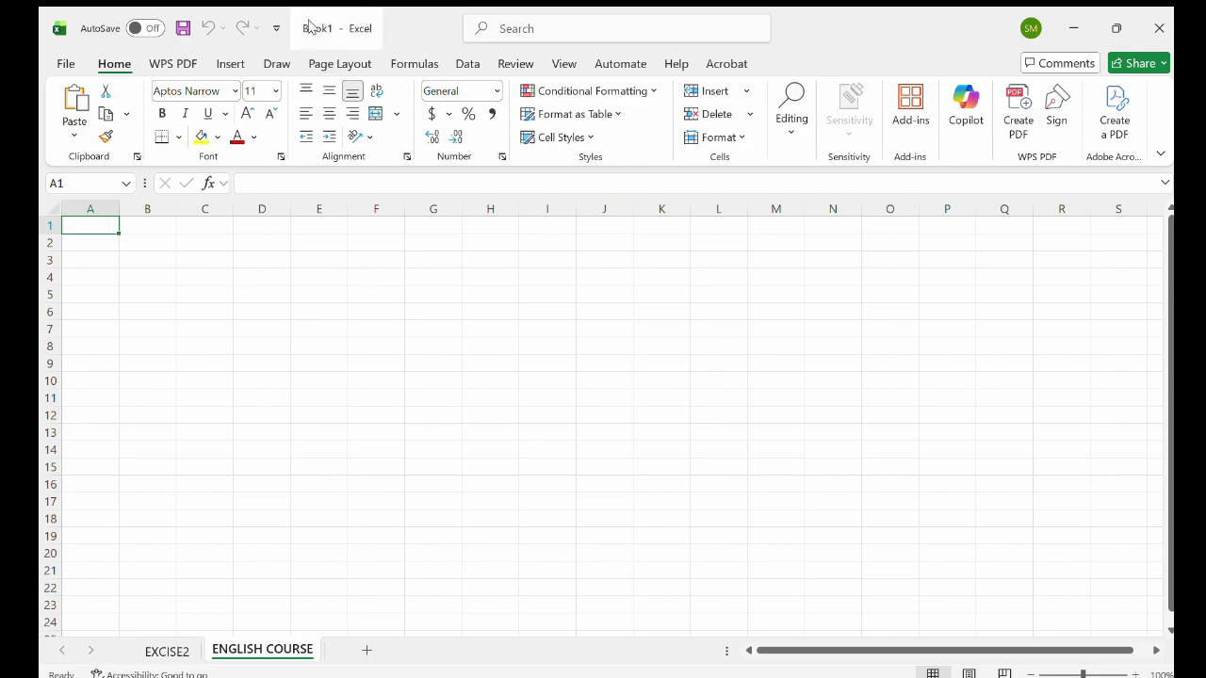
left_click(167, 650)
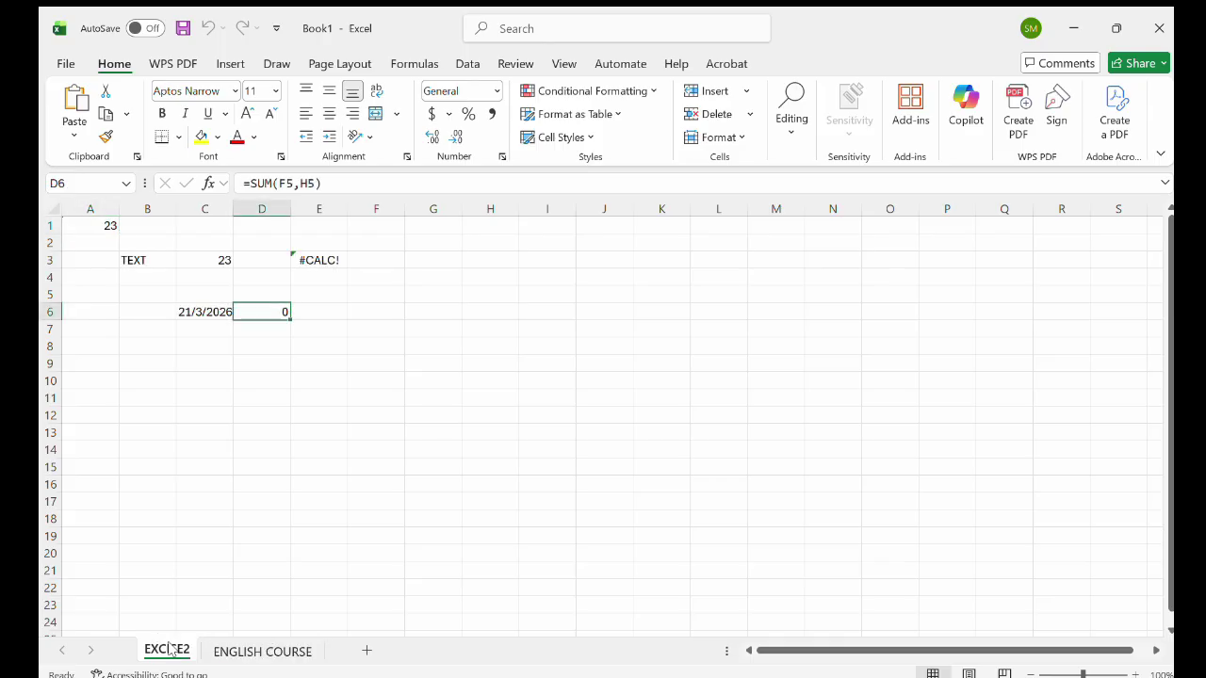
Add Sheet4 and Sheet5 after ENGLISH COURSE, and select cells A1:D7 on EXCISE2.
left_click(235, 654)
left_click(366, 651)
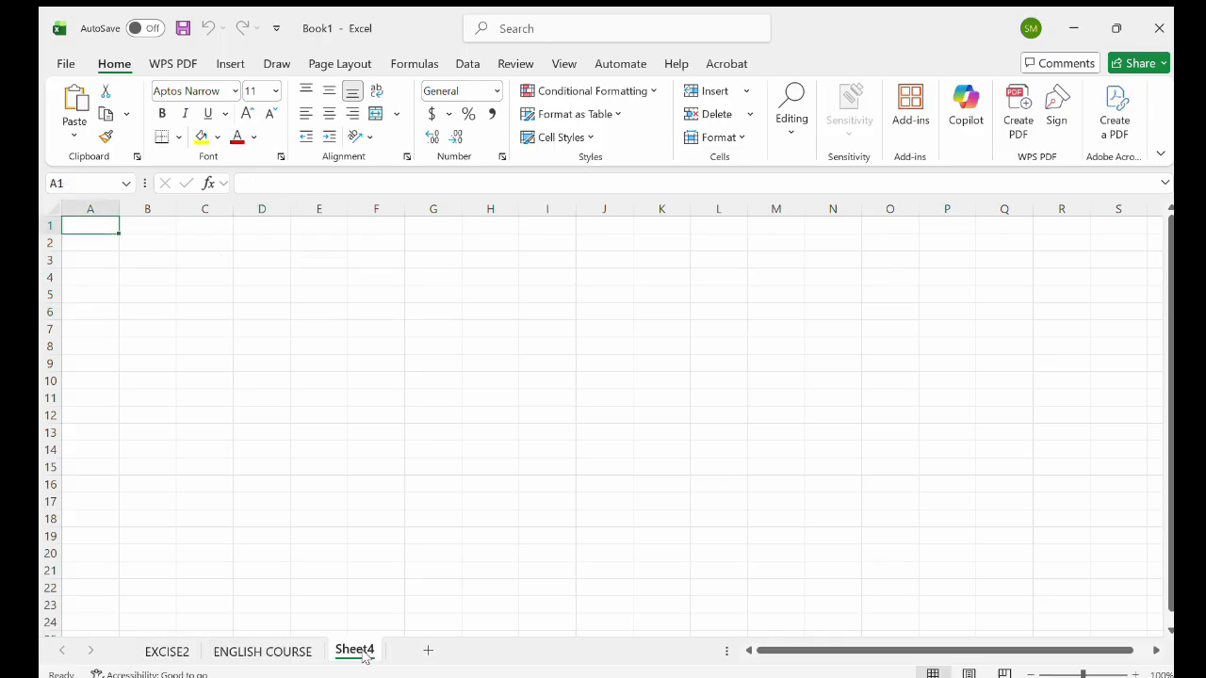
left_click(425, 651)
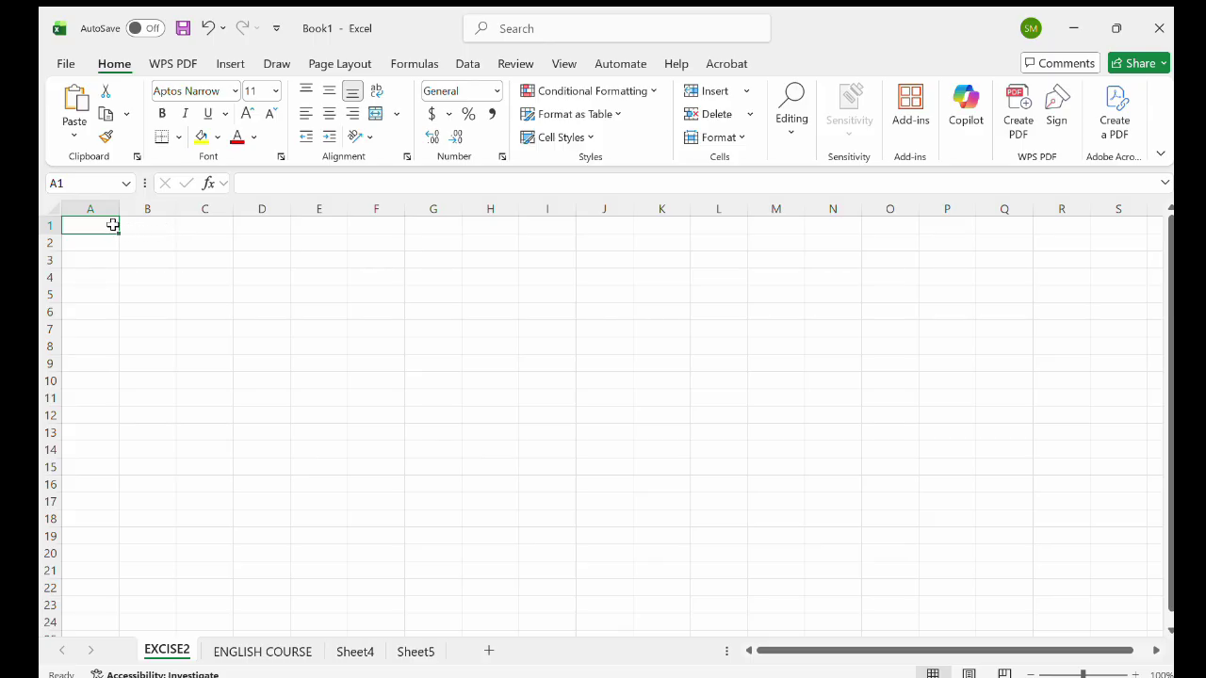
left_click_drag(112, 225, 266, 322)
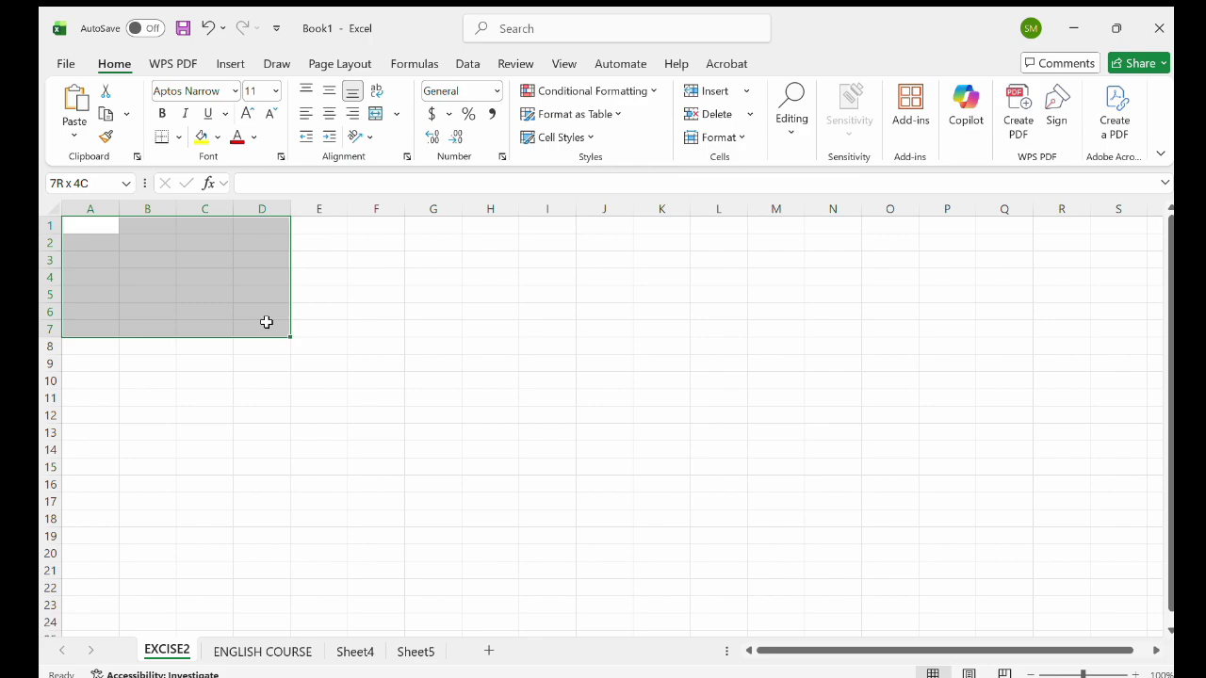
Insert a table over the selected cells, then undo it.
left_click(229, 66)
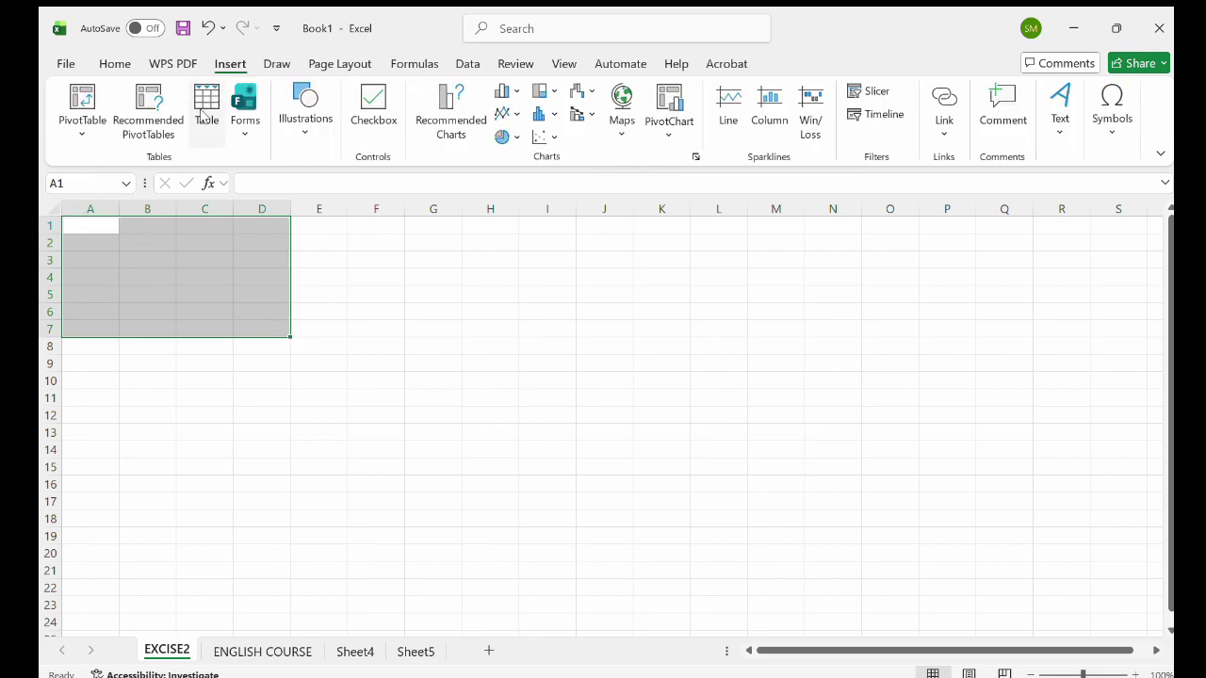
left_click(205, 108)
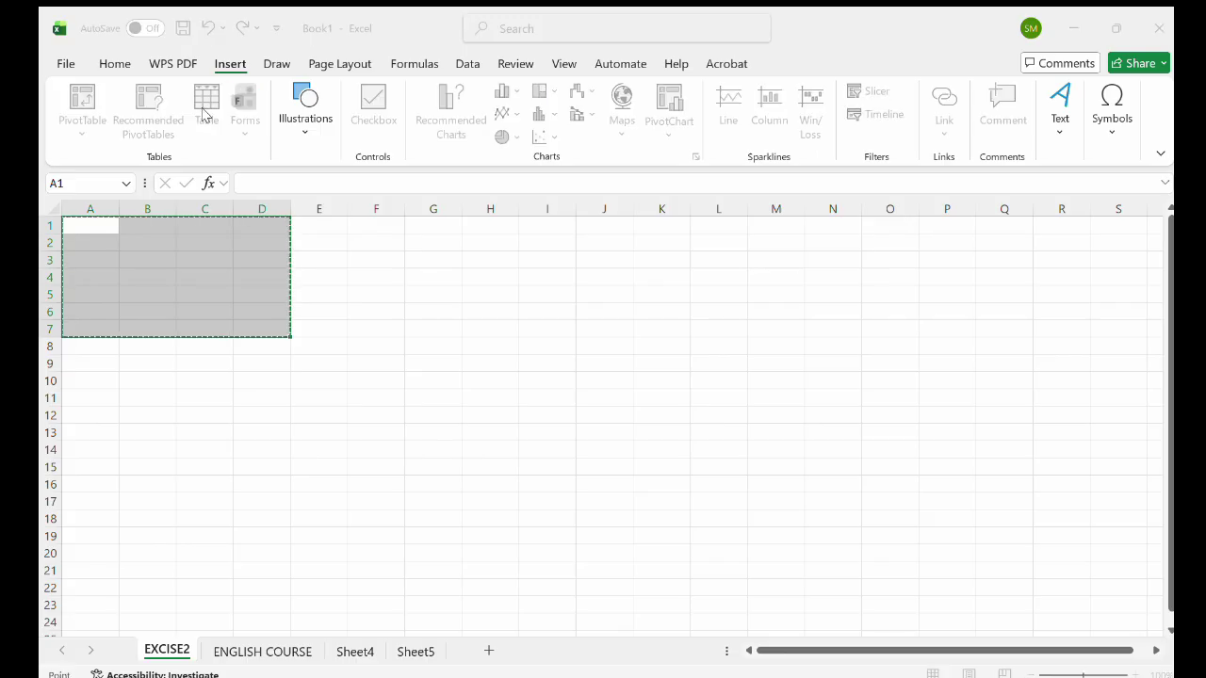
left_click(649, 213)
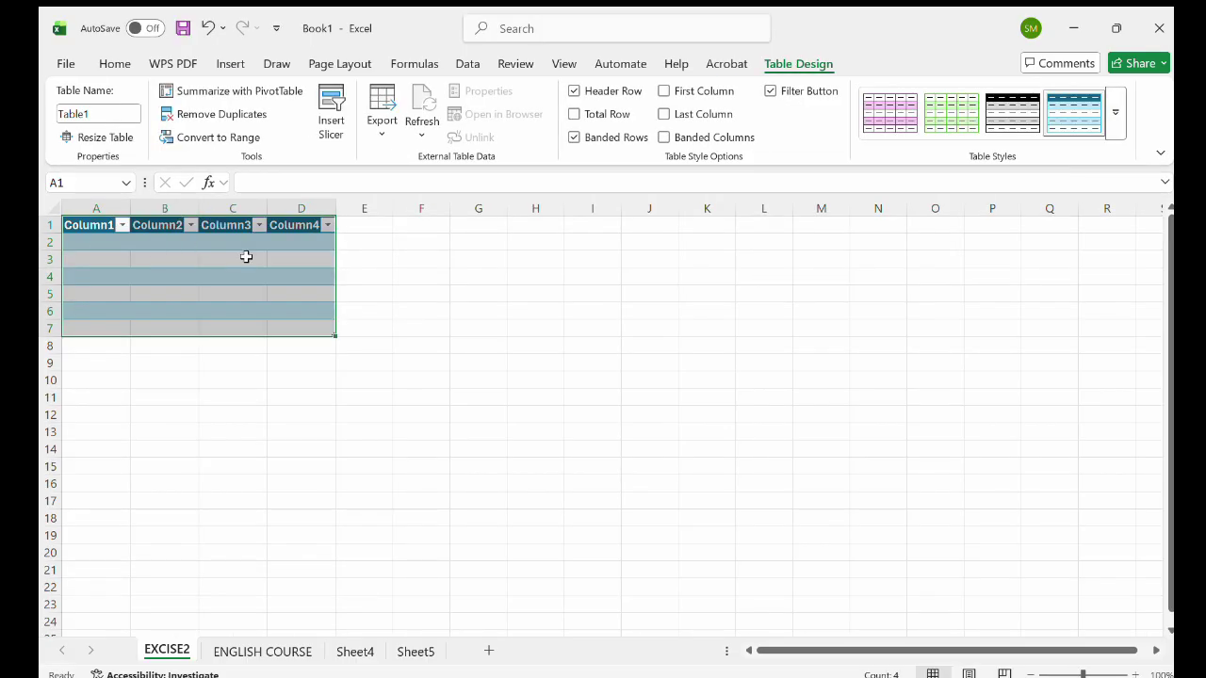
key("ctrl+z")
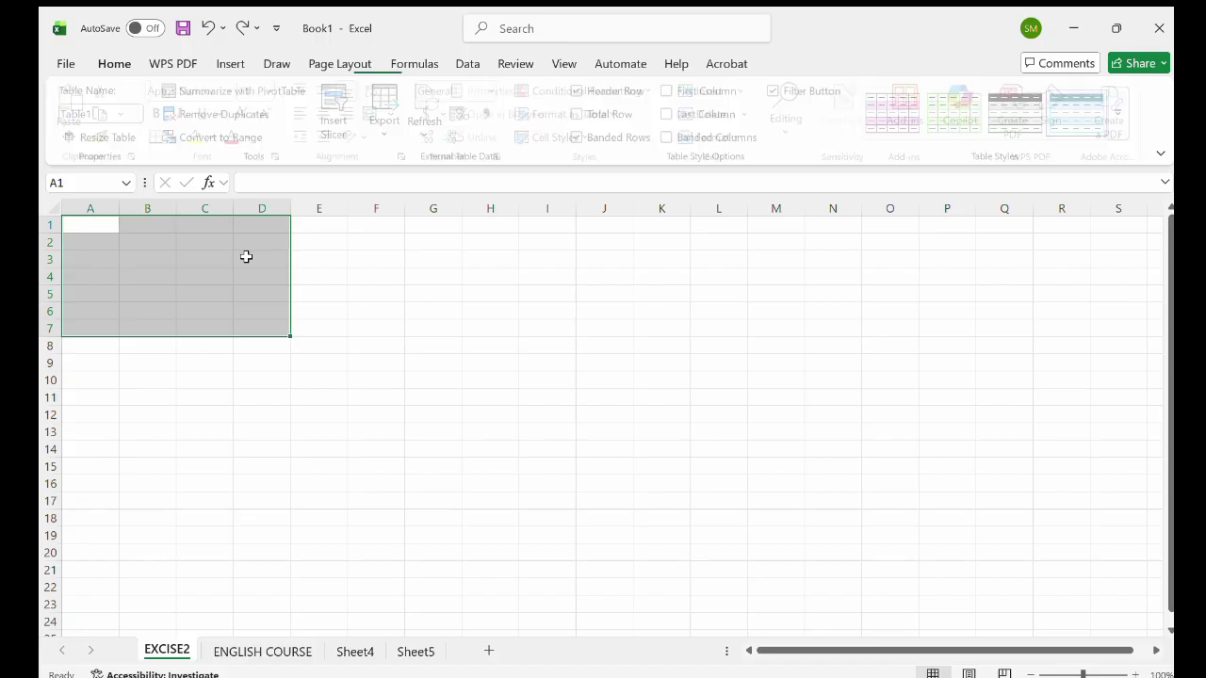
Apply All Borders to A1:D5 and extend the bordered grid down to row 8.
left_click(245, 256)
left_click_drag(113, 230, 277, 286)
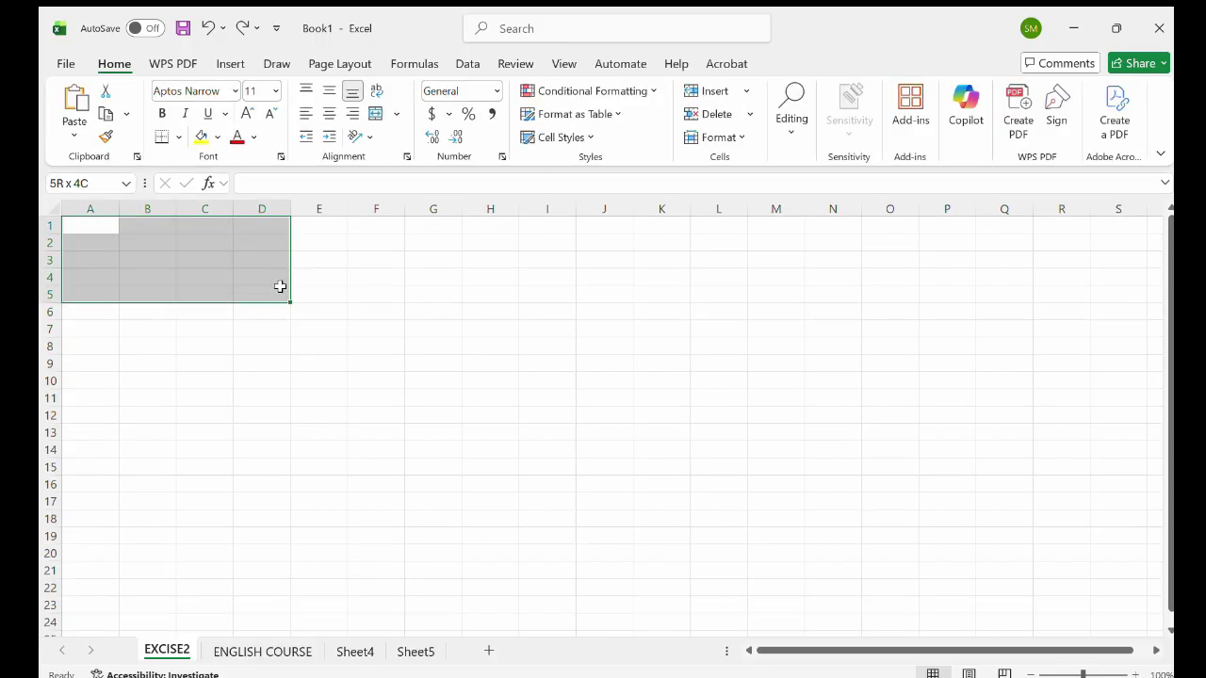
left_click(175, 139)
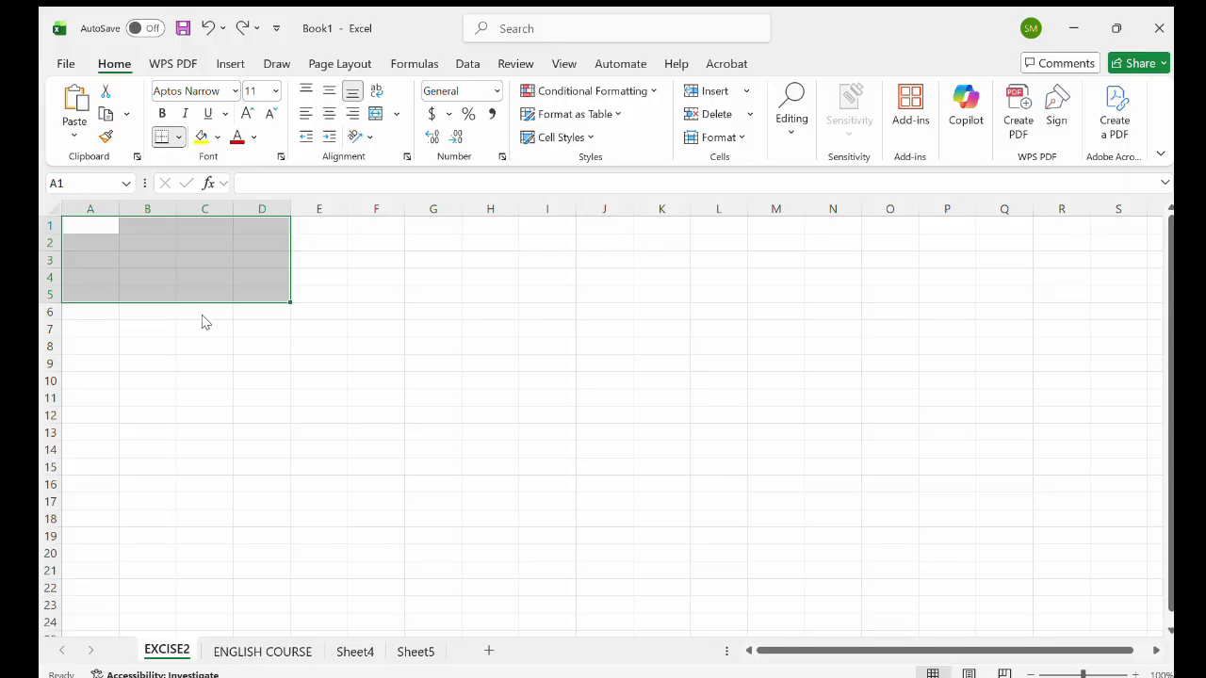
left_click_drag(289, 301, 288, 352)
left_click(332, 298)
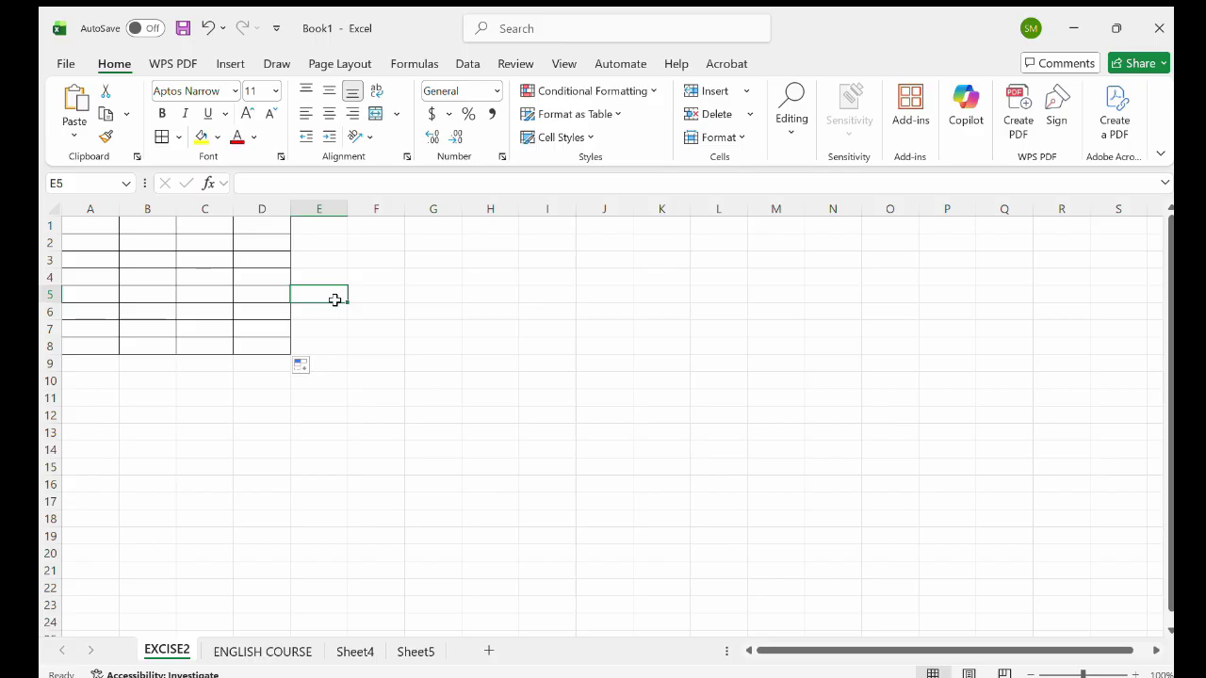
double_click(108, 228)
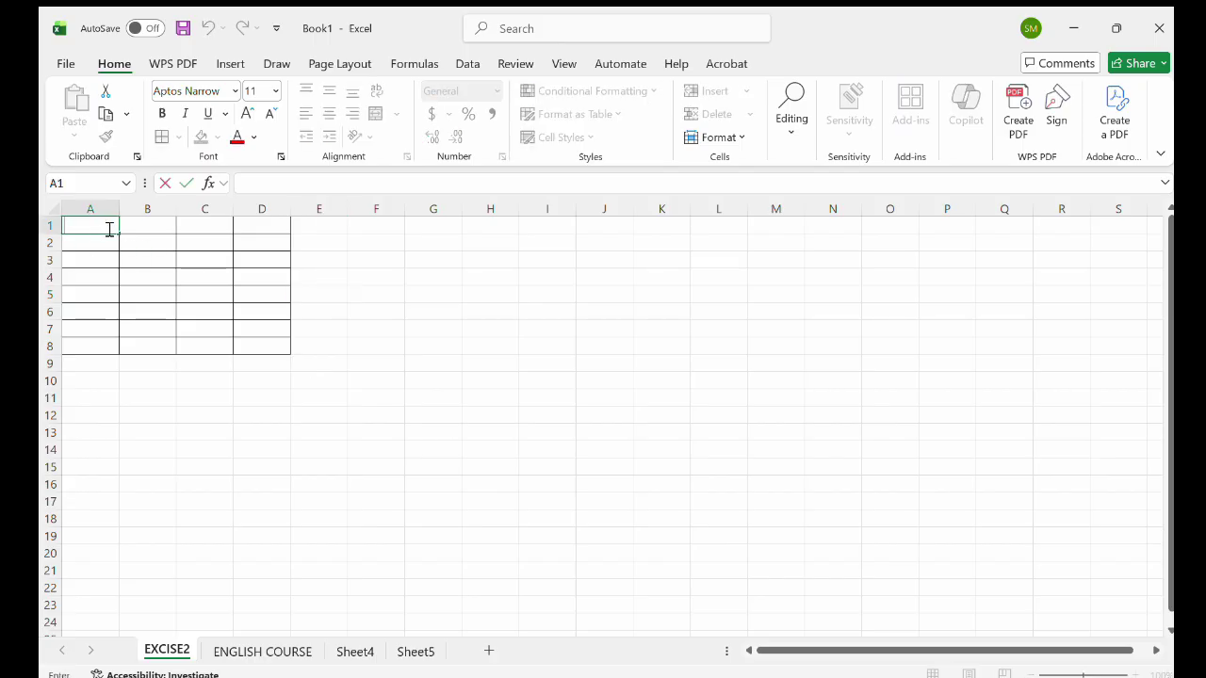
Enter the headings Name, Country and Salary in cells A1, B1 and C1.
type("Name")
left_click(141, 226)
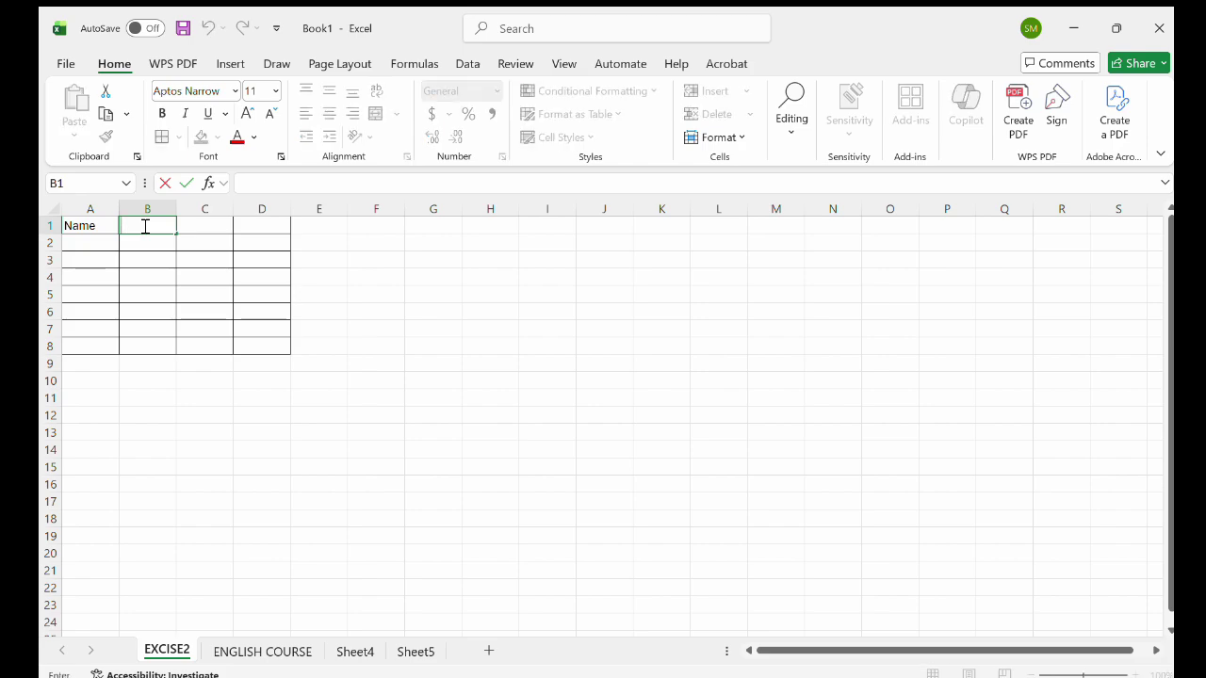
type("Cou")
type("ntry")
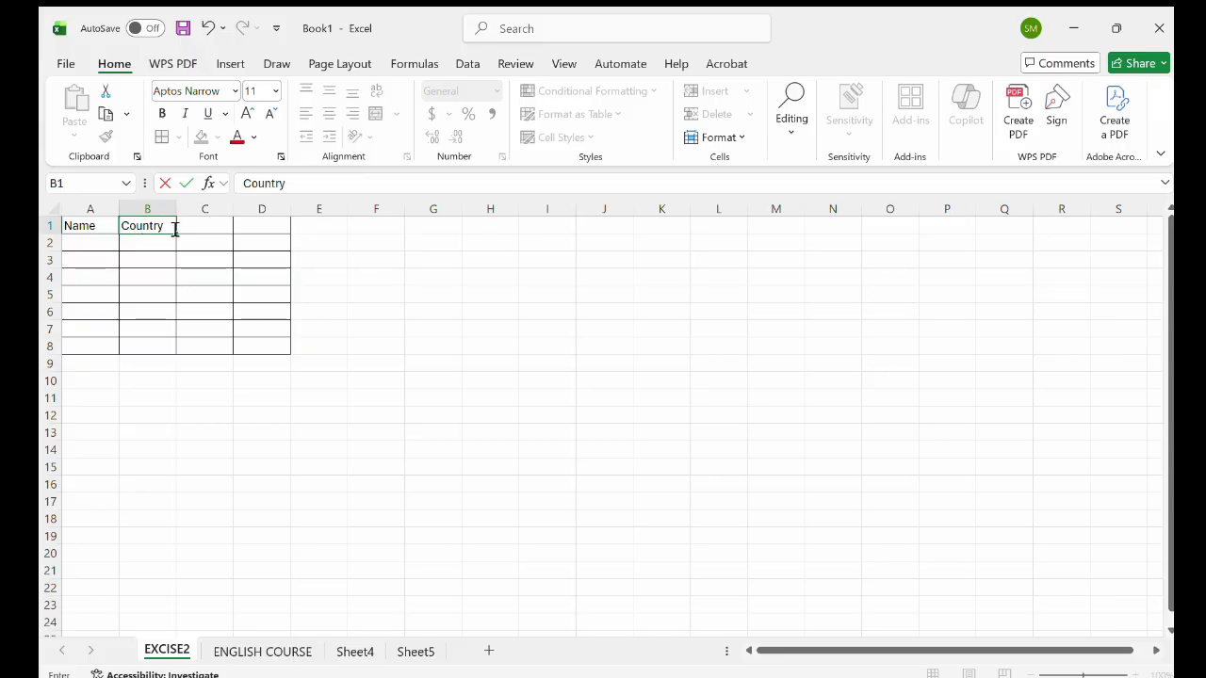
left_click(204, 230)
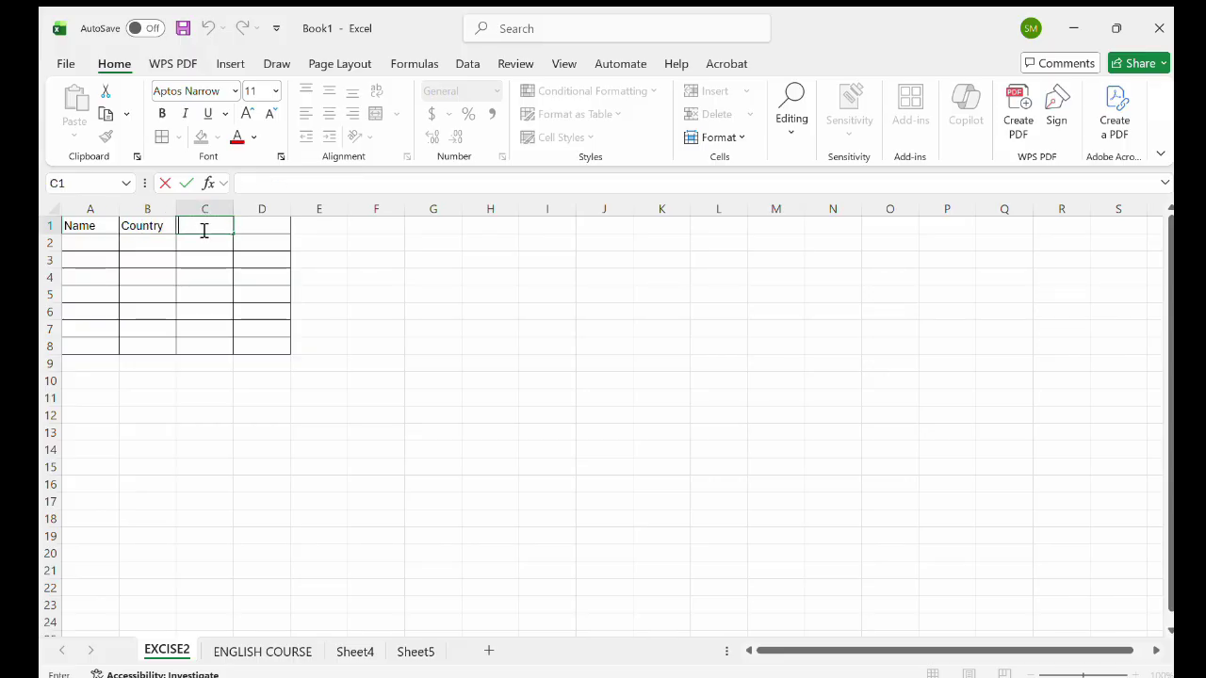
type("Salary")
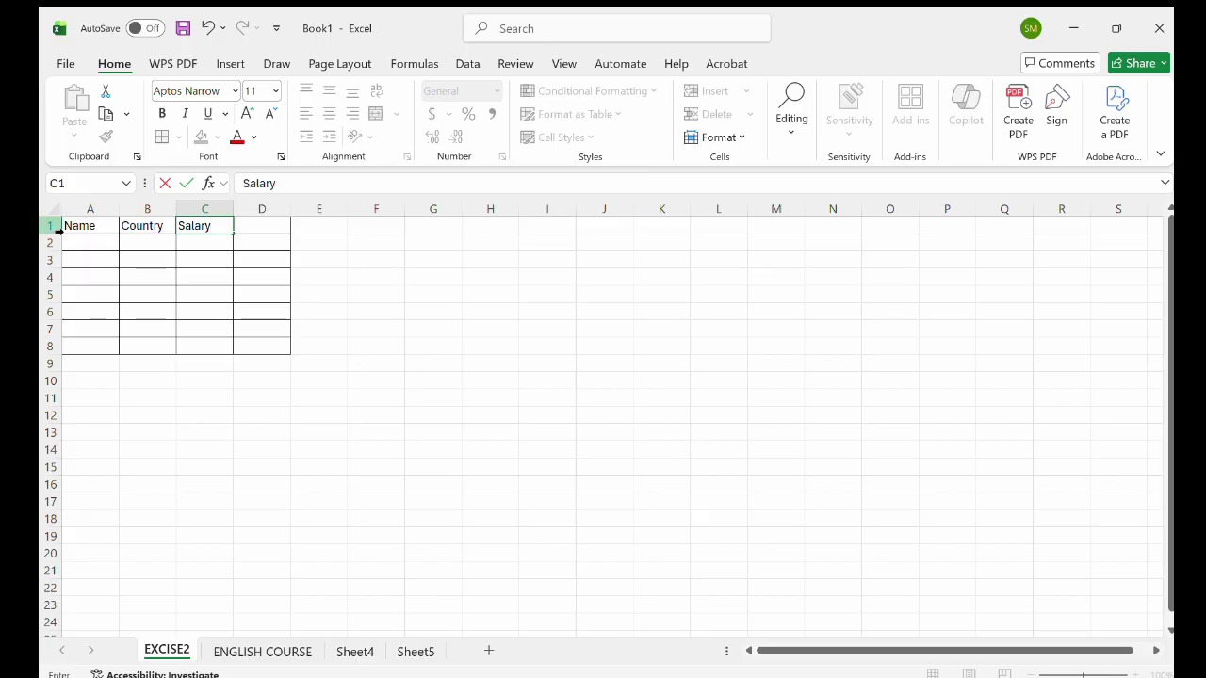
left_click(68, 224)
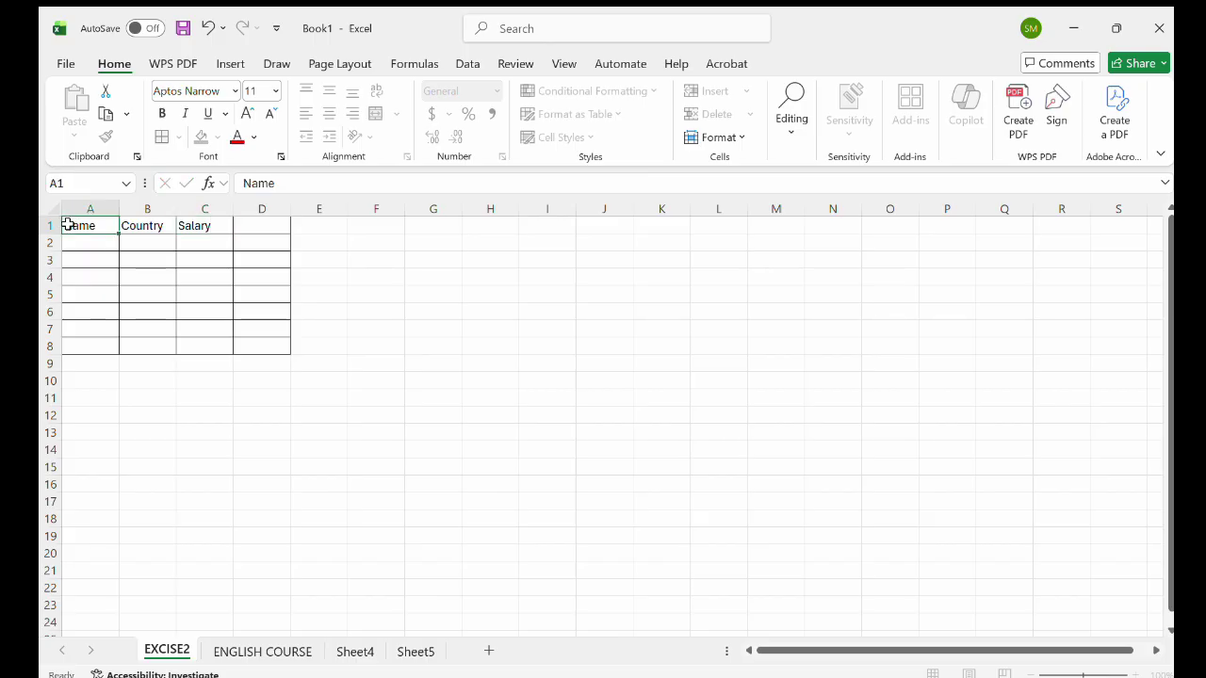
Give header cells A1:C1 light-blue font color on a black fill.
left_click_drag(65, 223, 196, 225)
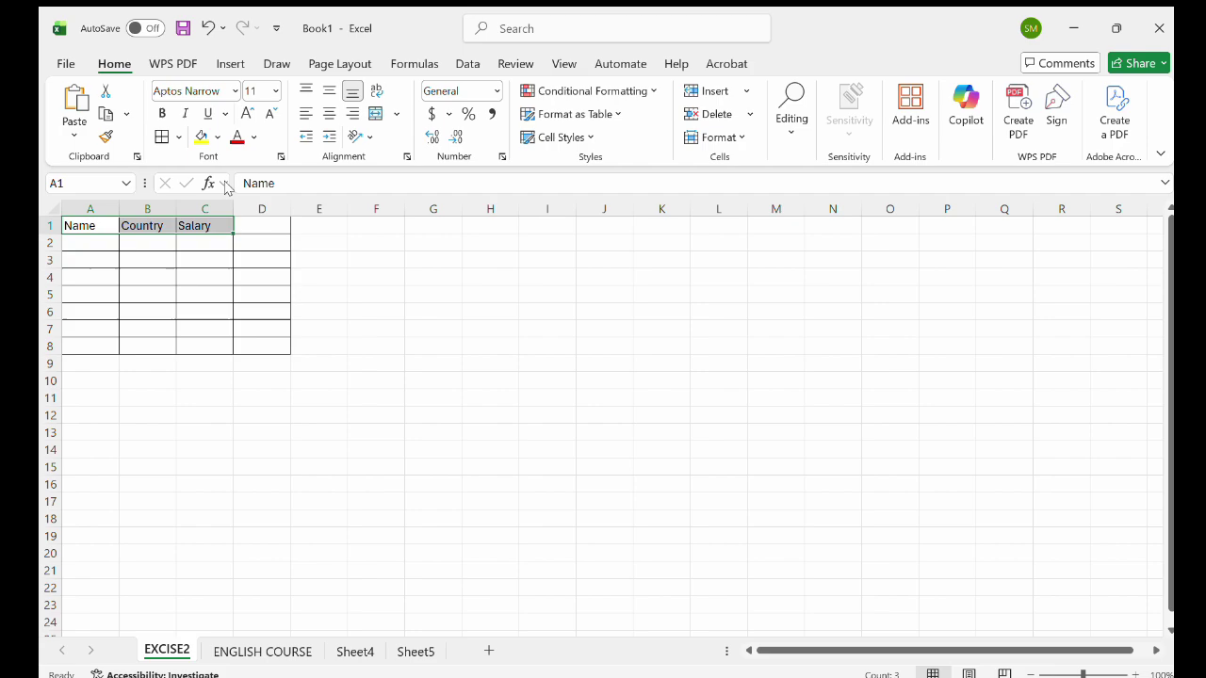
left_click(251, 138)
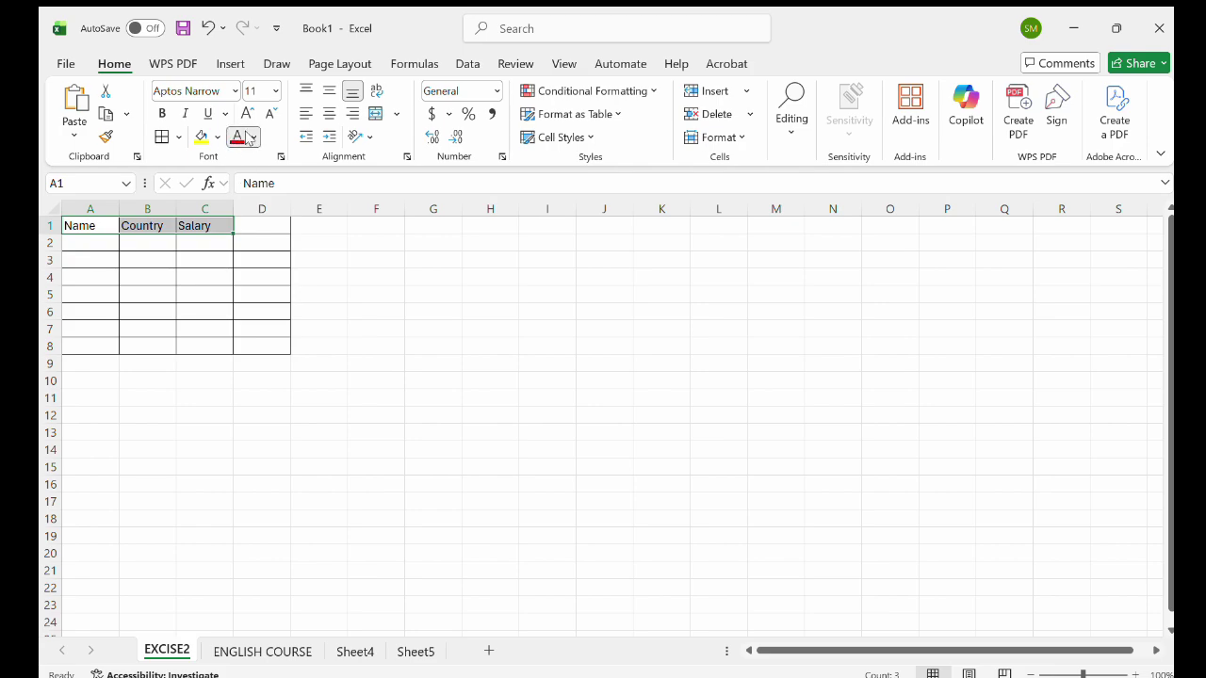
left_click(309, 429)
left_click(252, 138)
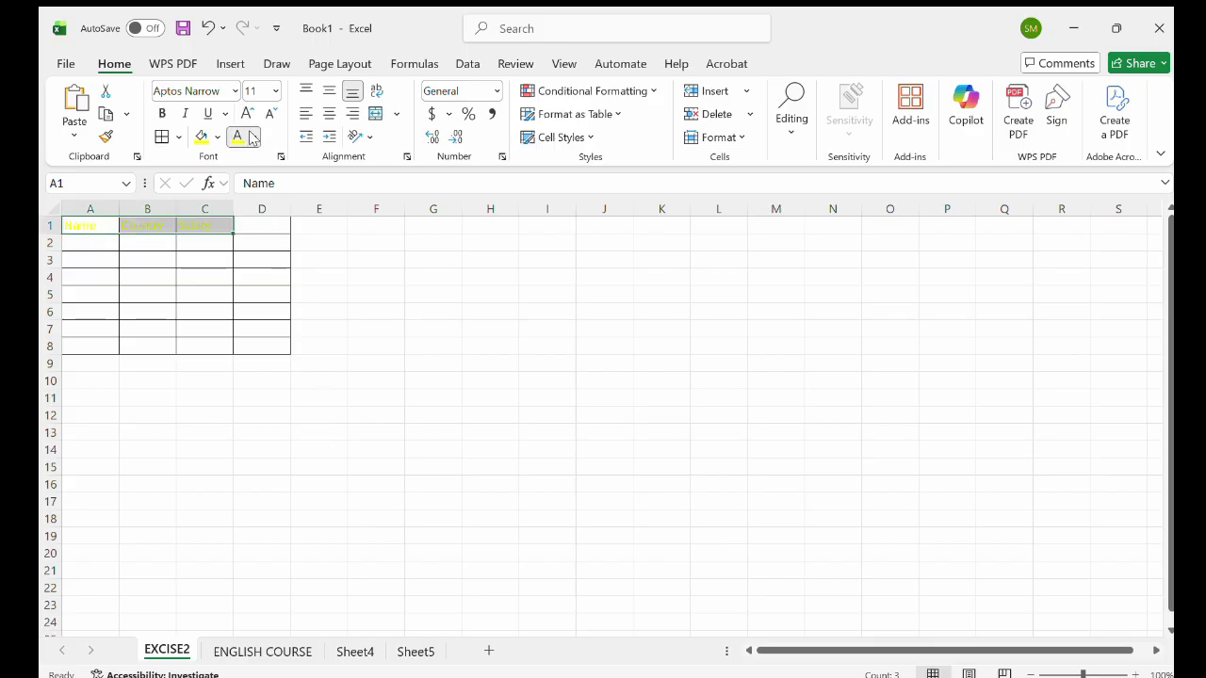
left_click(384, 429)
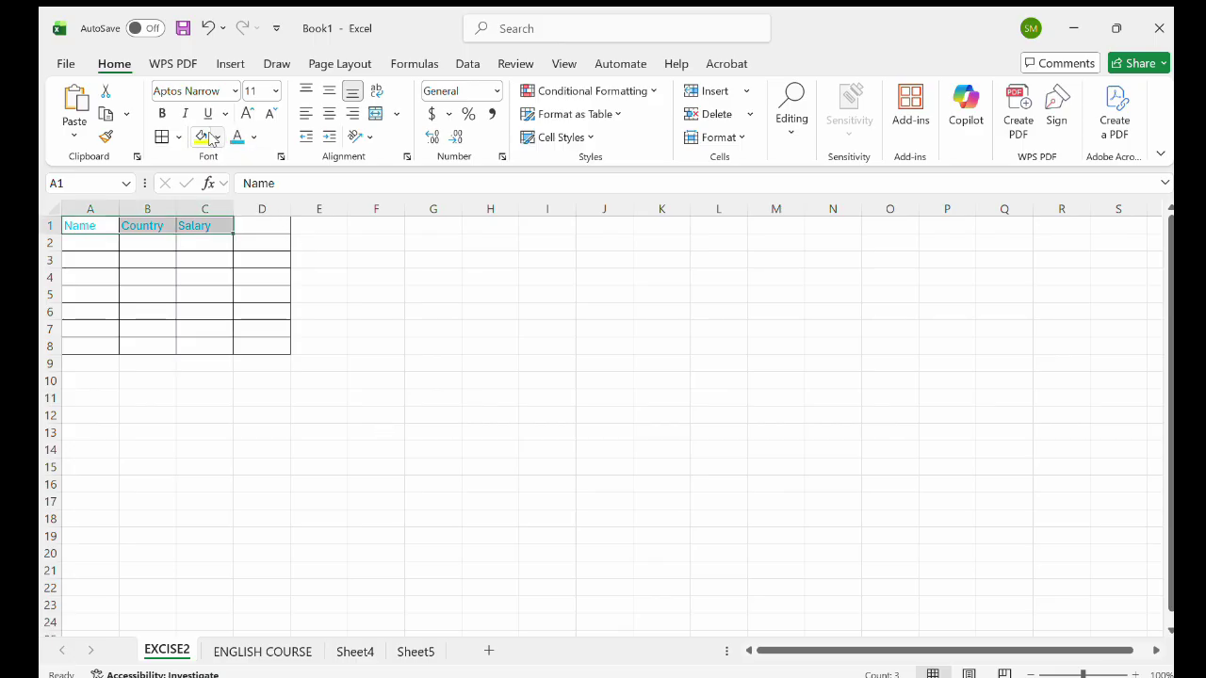
left_click(214, 136)
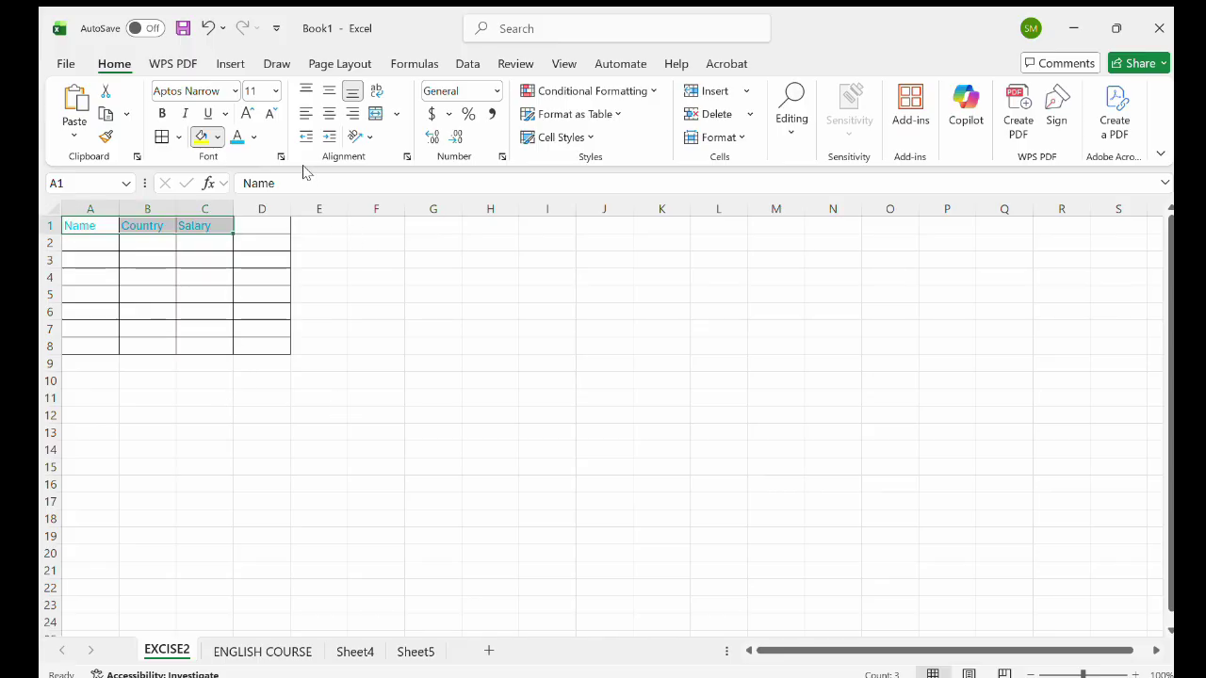
left_click(229, 226)
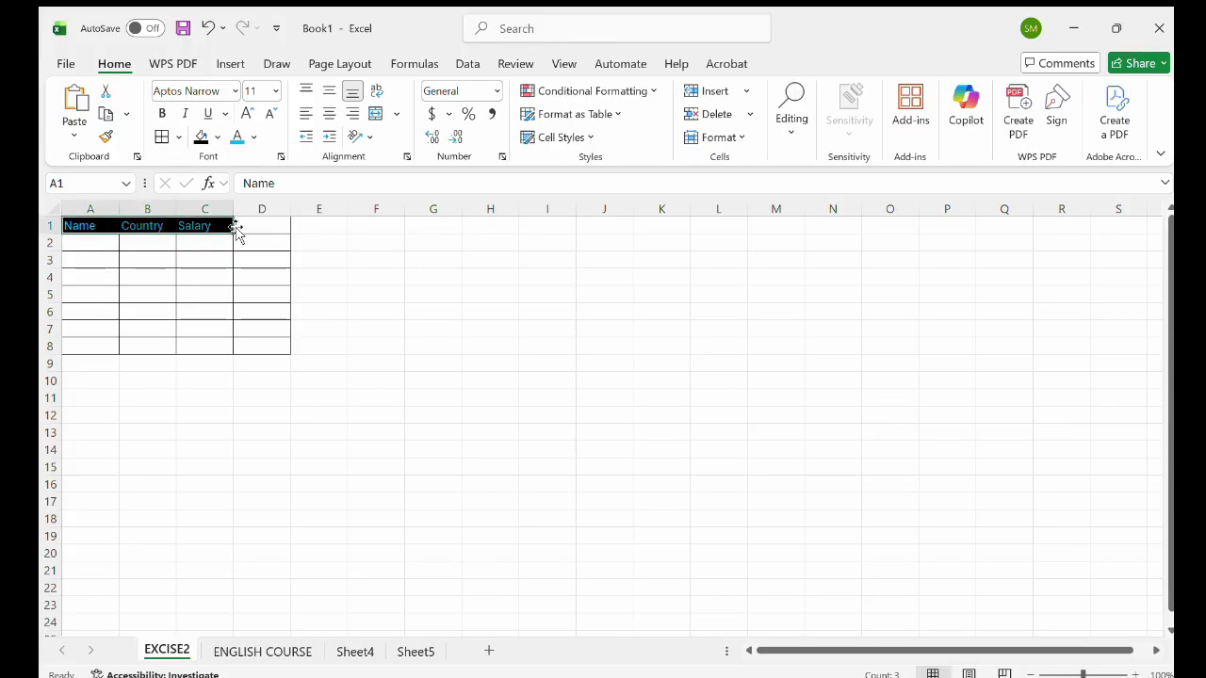
left_click(167, 259)
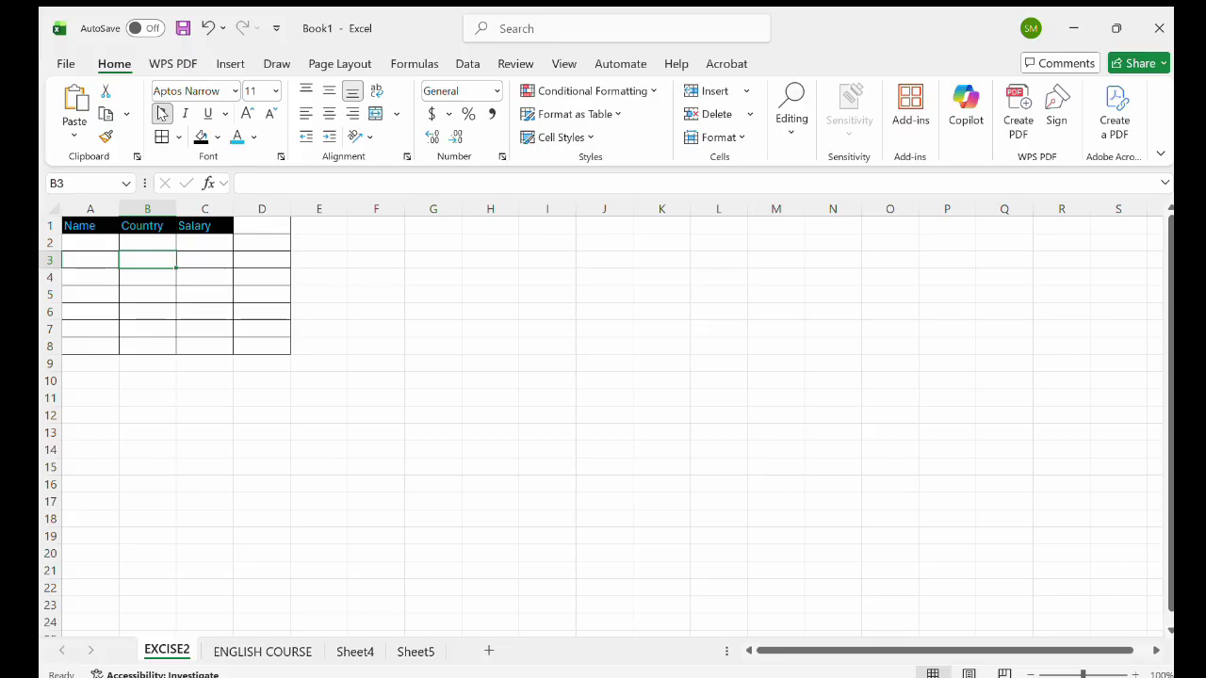
left_click(229, 249)
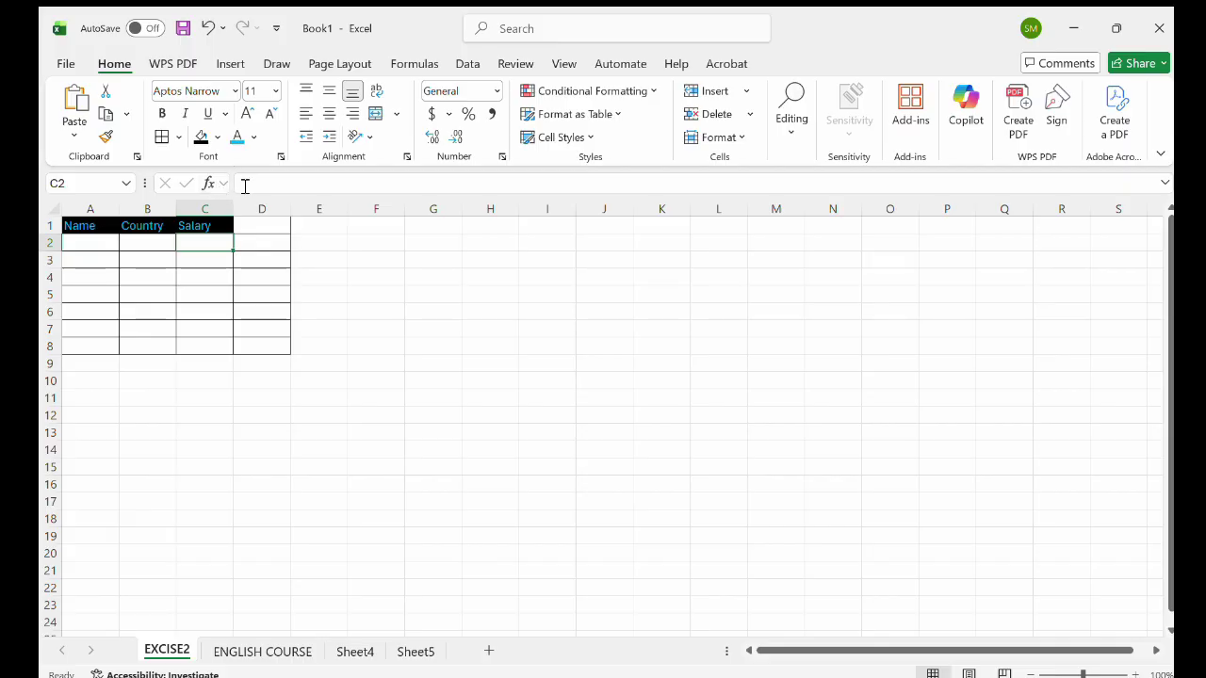
Try typing a SUM entry in C2, then clear the mistyped SUM( text.
double_click(212, 240)
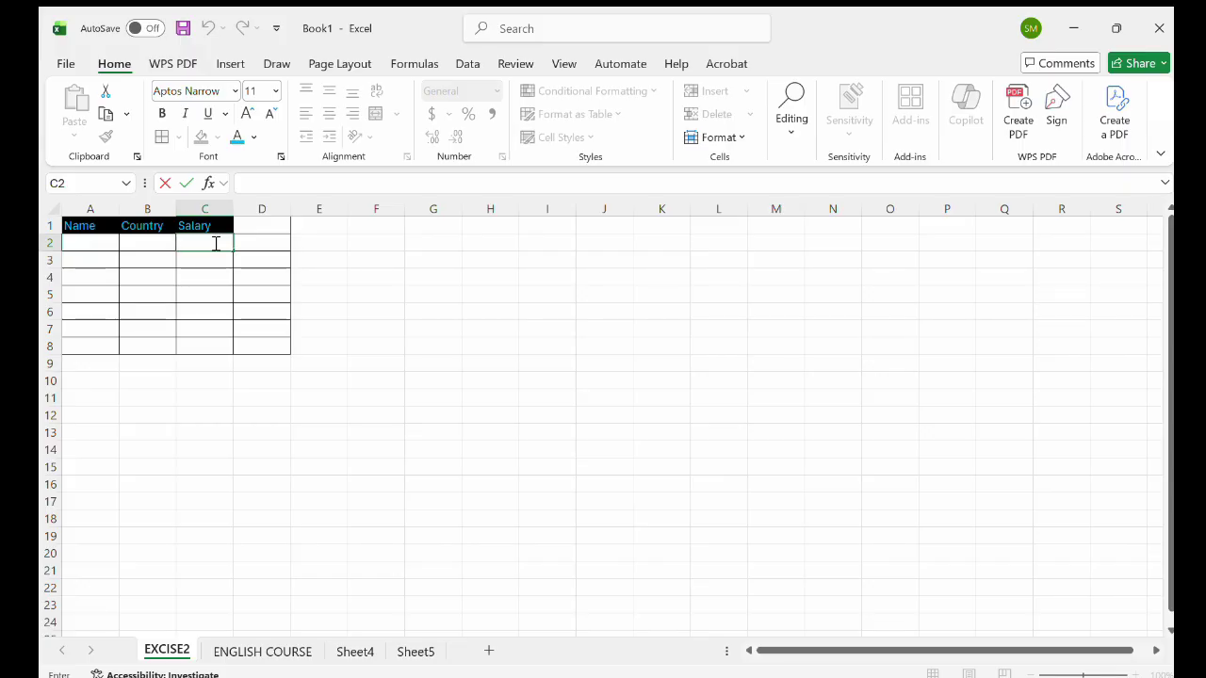
type("sum")
key("BackSpace")
key("BackSpace")
type("SUM(")
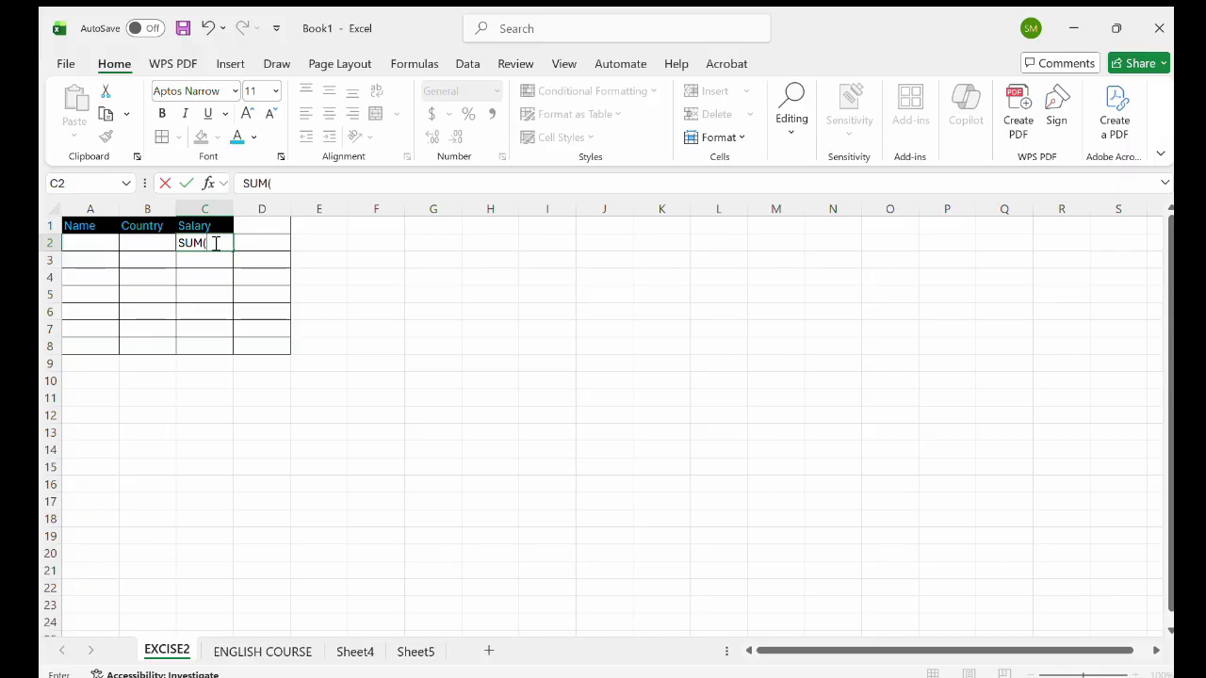
left_click(97, 244)
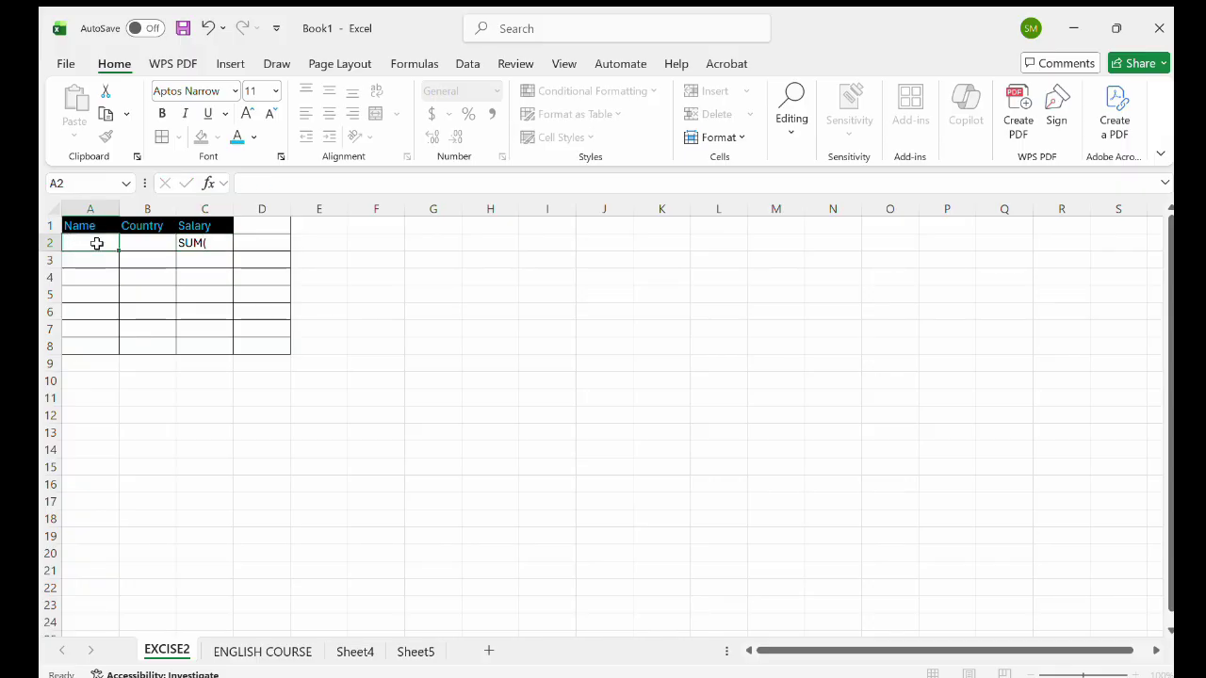
double_click(92, 244)
left_click(211, 243)
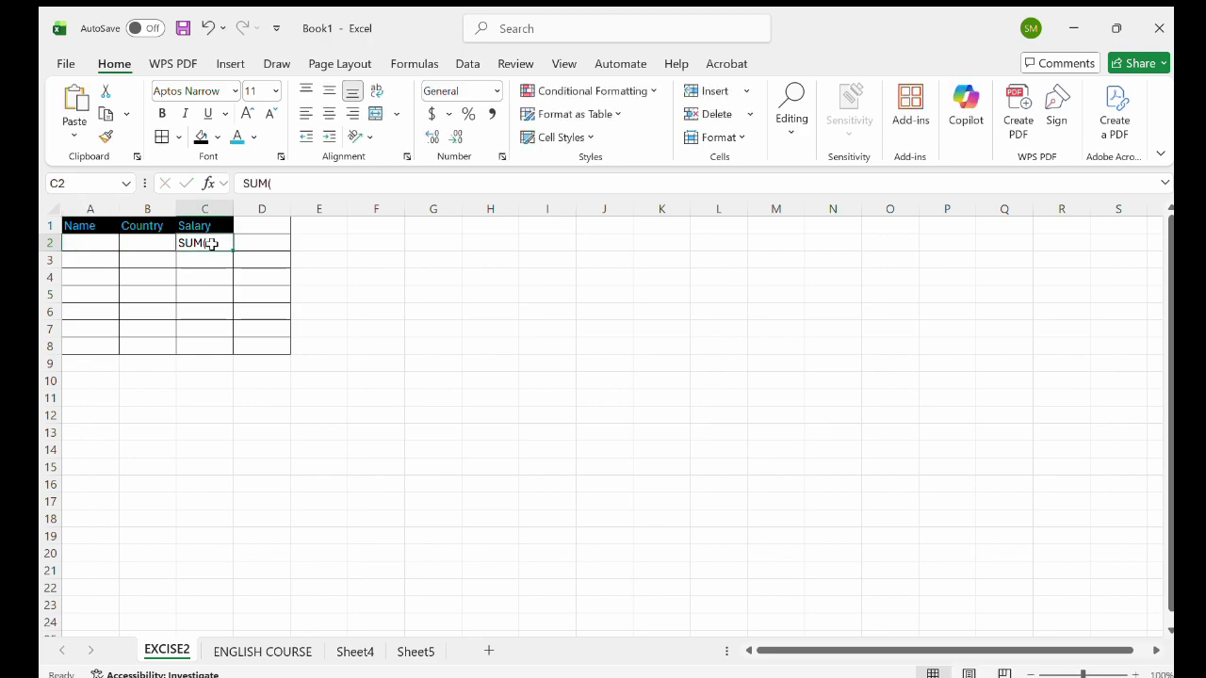
key("Delete")
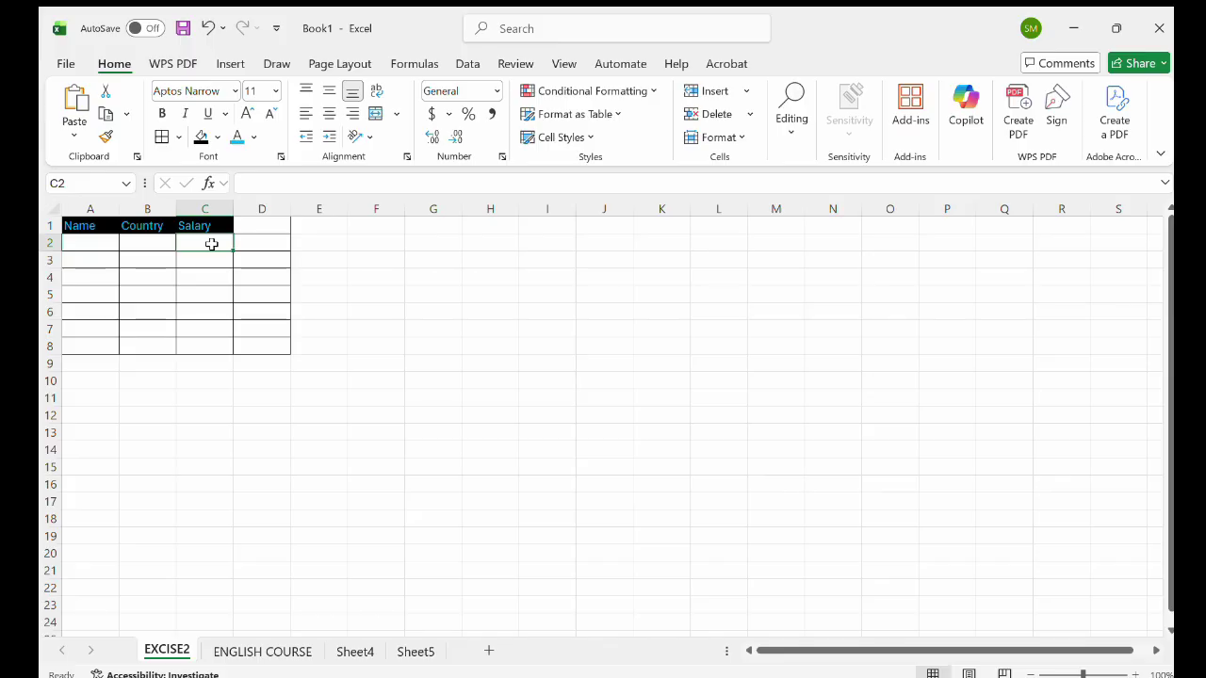
Enter =SUM(A2:B2) in cell C2, which returns 0.
double_click(213, 246)
type("=")
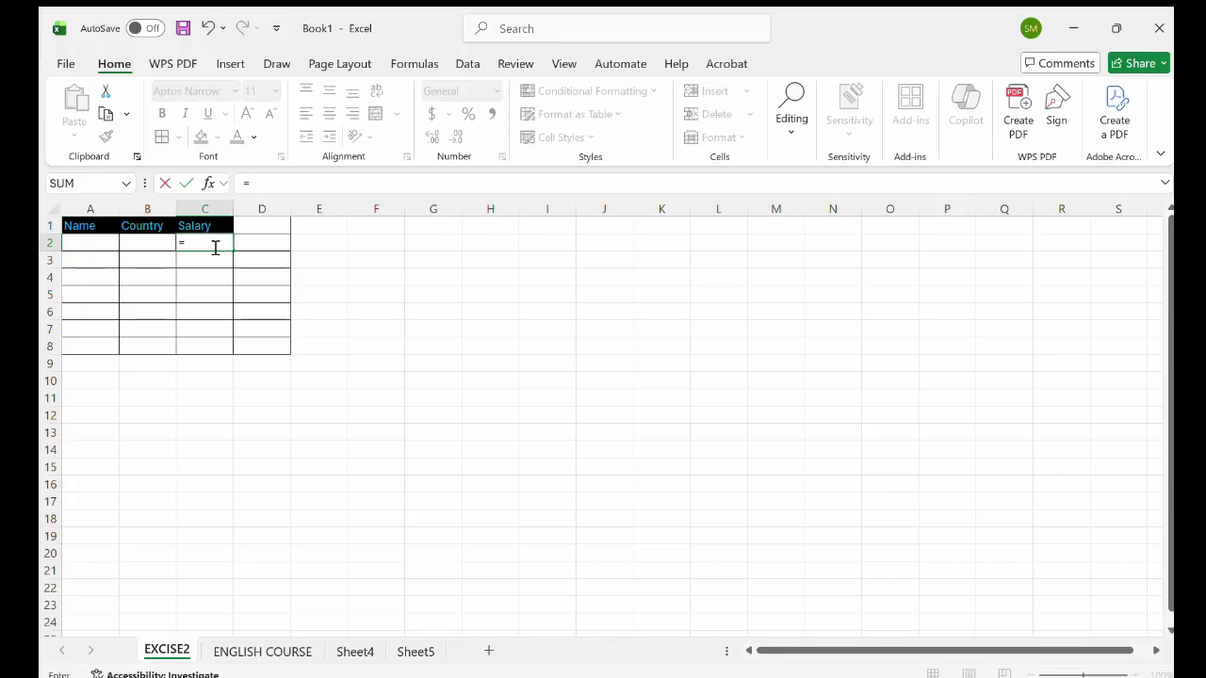
type("SUM(")
left_click(209, 285)
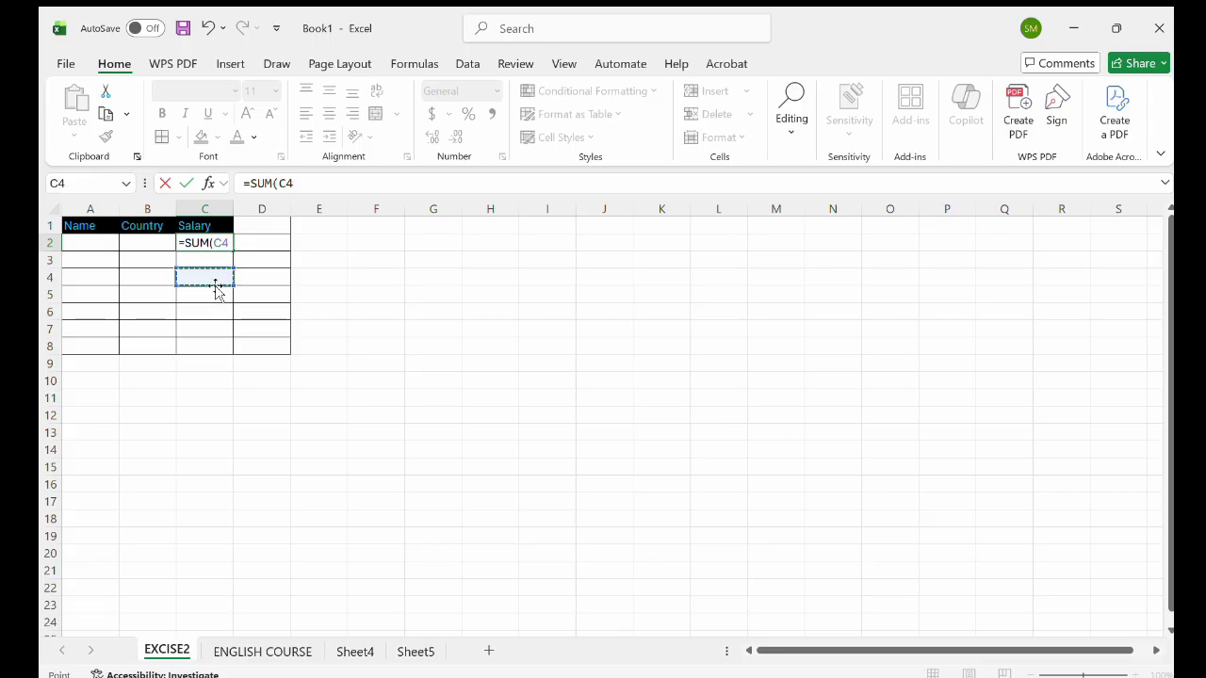
left_click(101, 241)
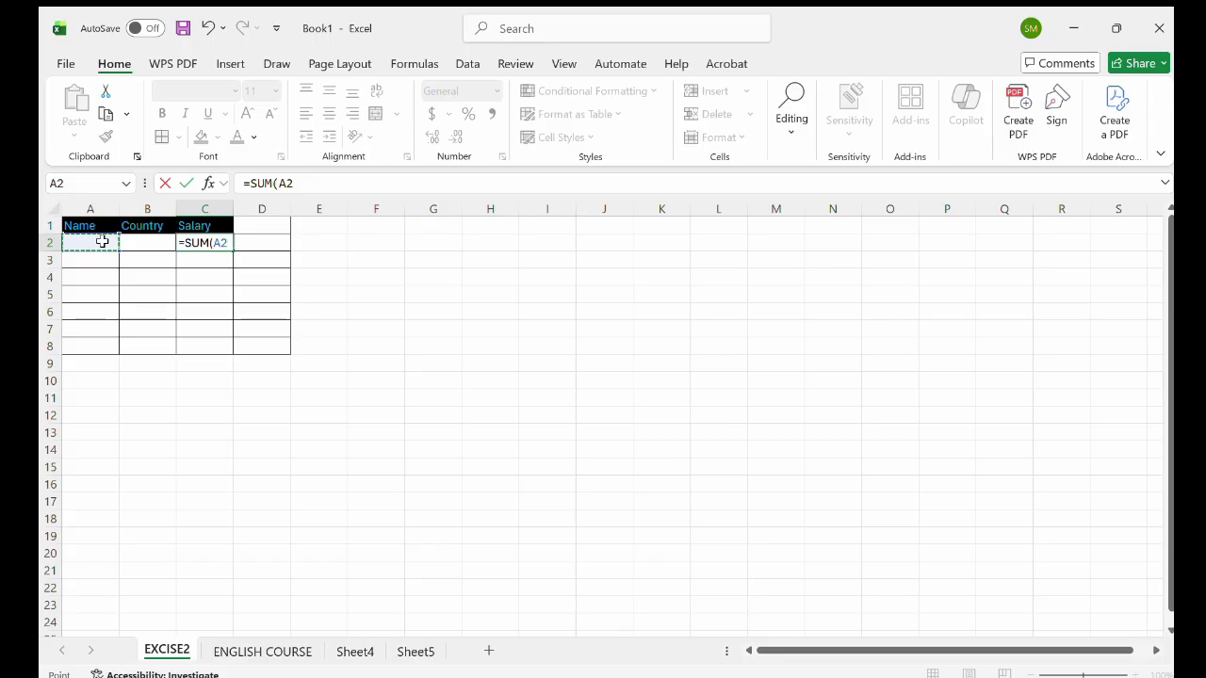
left_click_drag(101, 241, 139, 242)
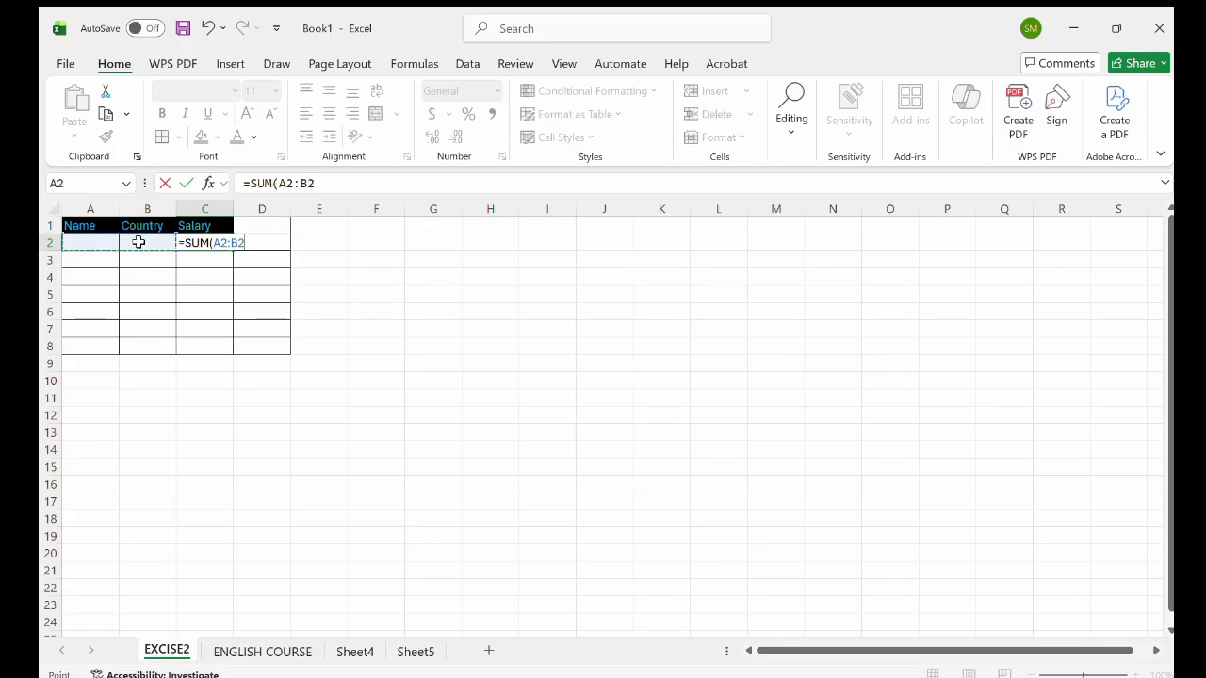
type(")")
key("Return")
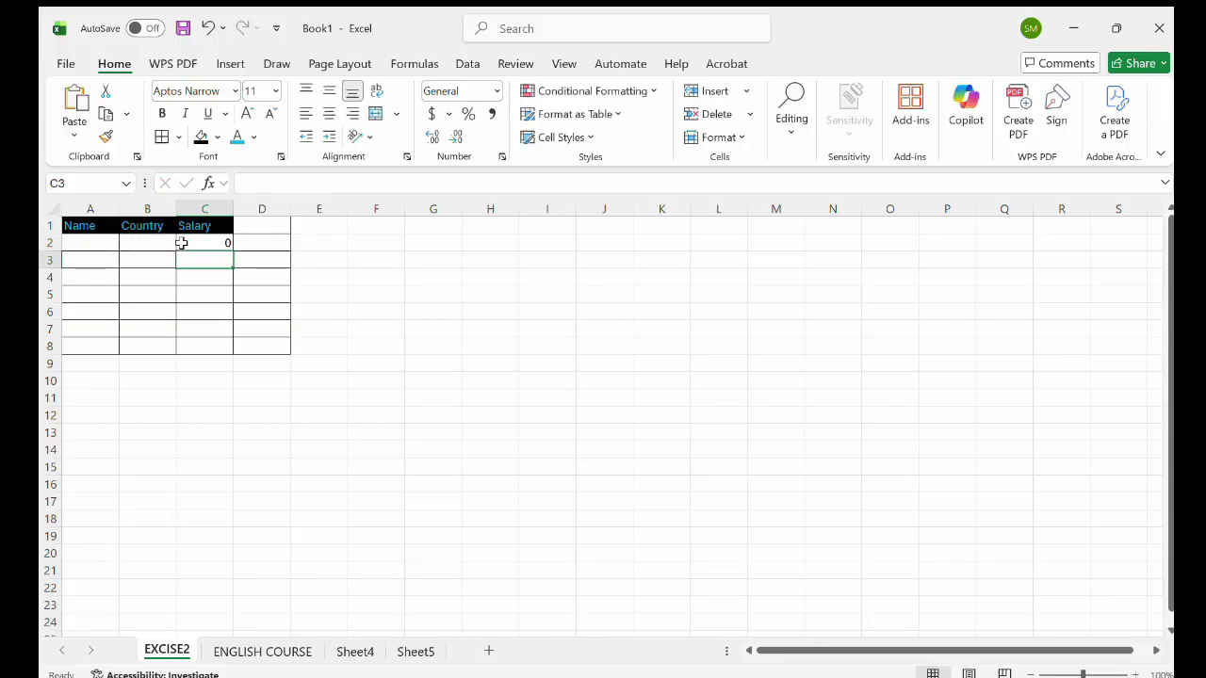
left_click(148, 242)
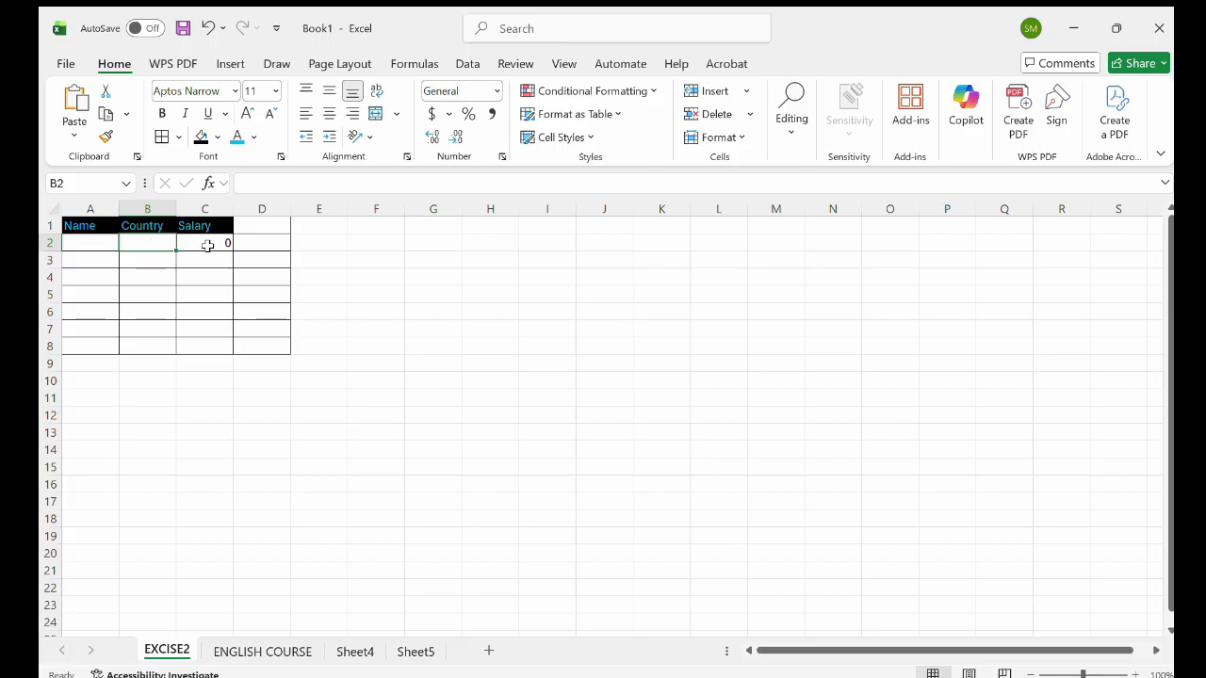
left_click(214, 243)
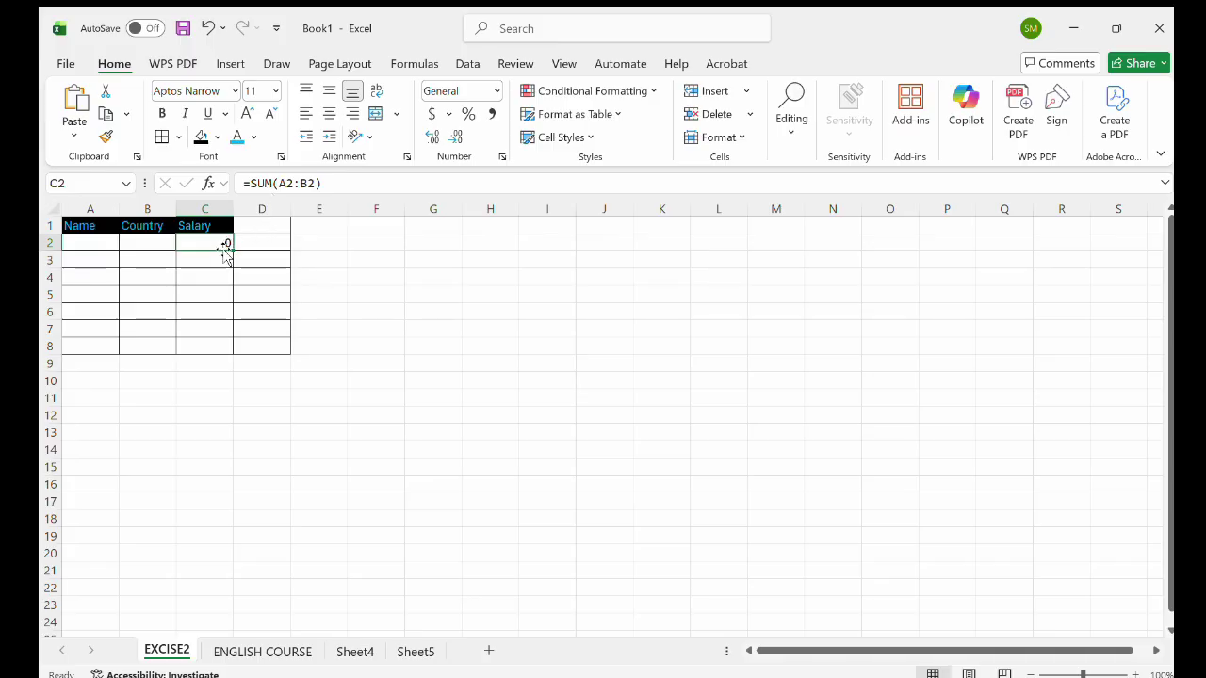
double_click(217, 261)
Start an IF formula in C3, try references F7, B3, I7 and C5, then cancel it.
type("=")
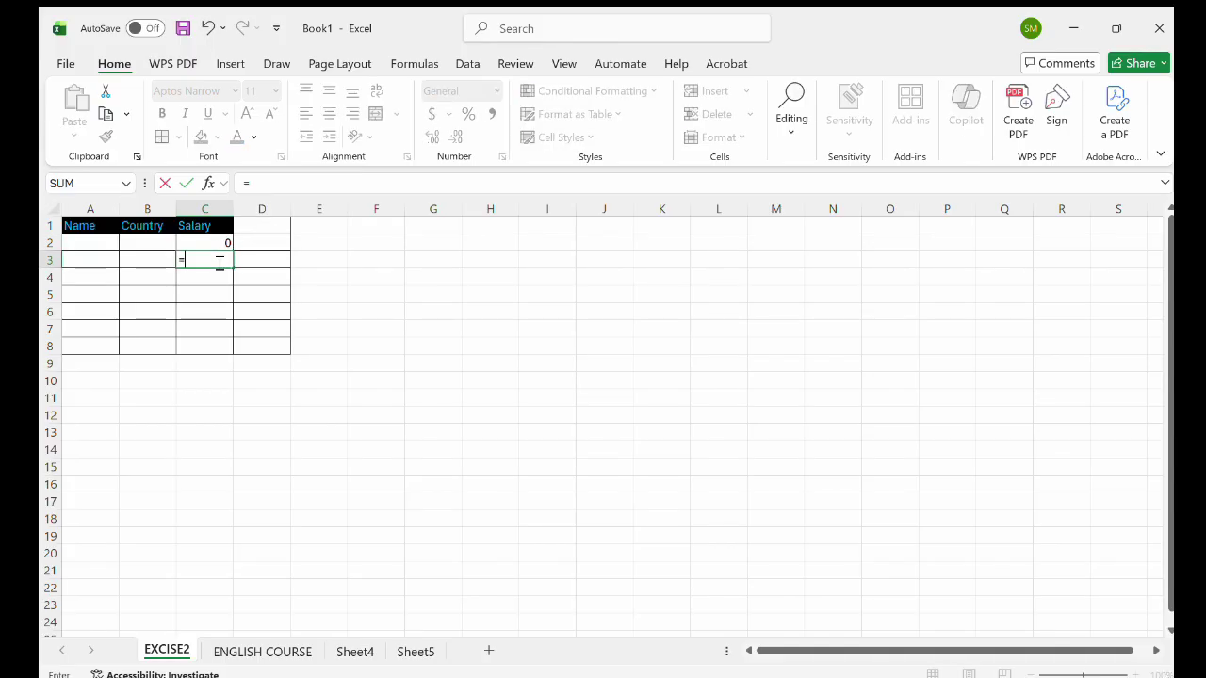
type("if")
key("Tab")
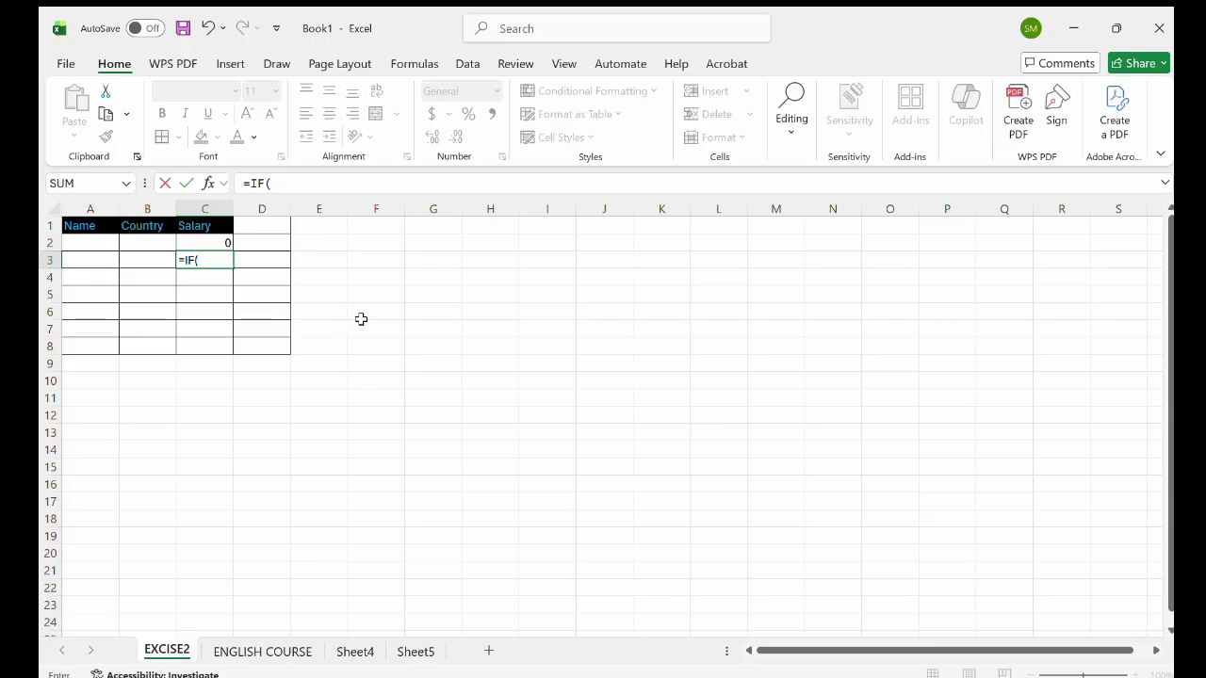
left_click(375, 331)
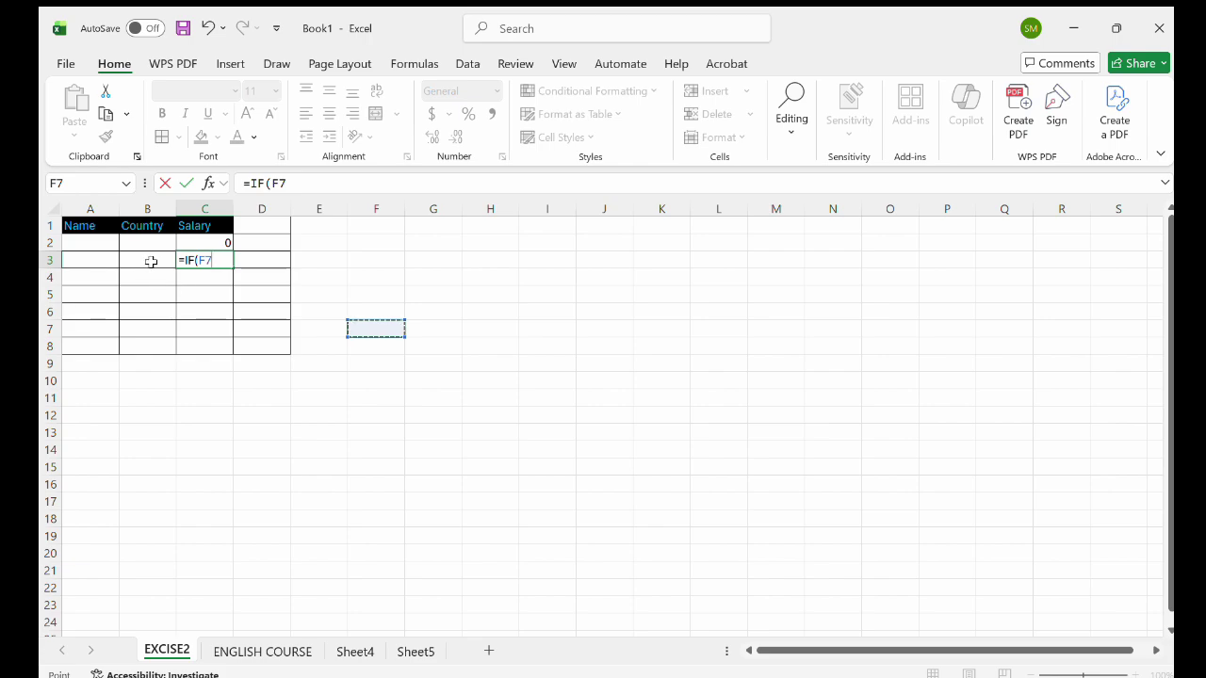
left_click(151, 262)
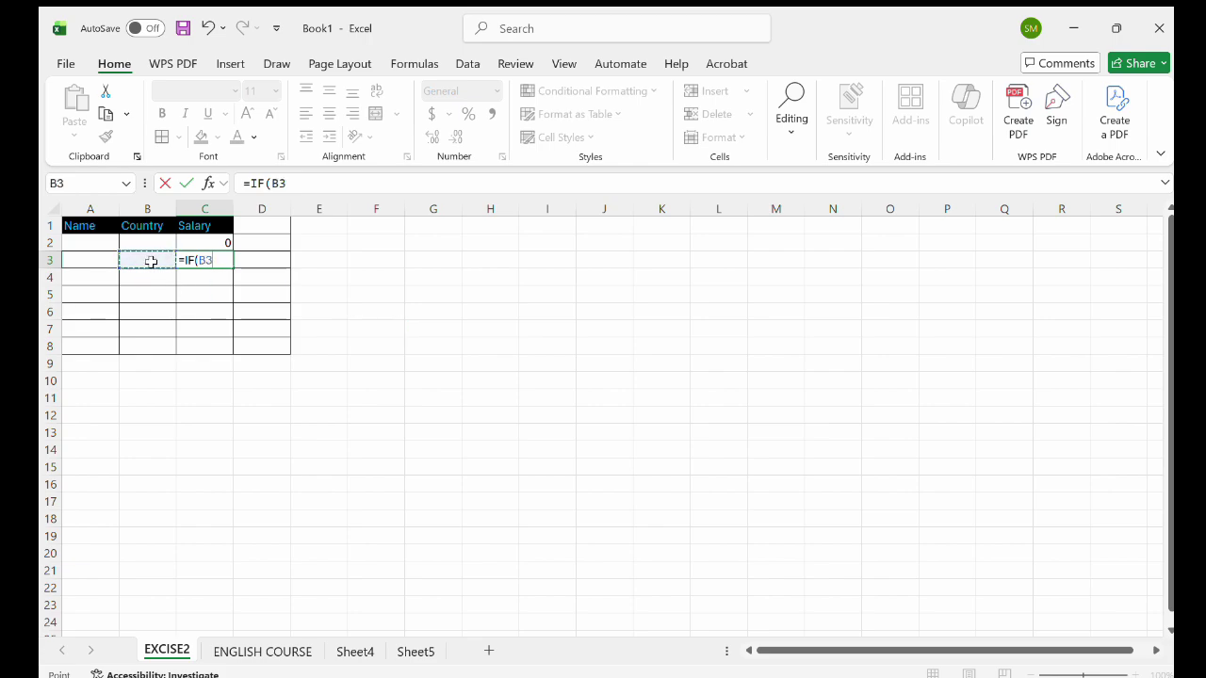
left_click(556, 334)
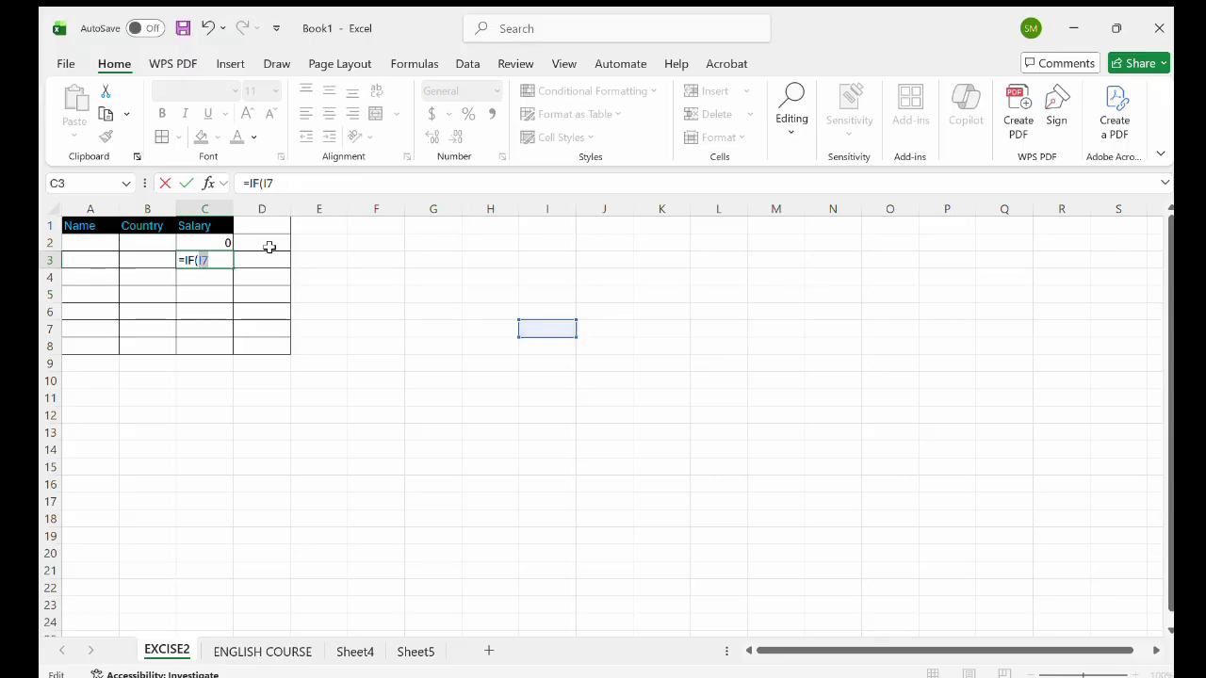
key("BackSpace")
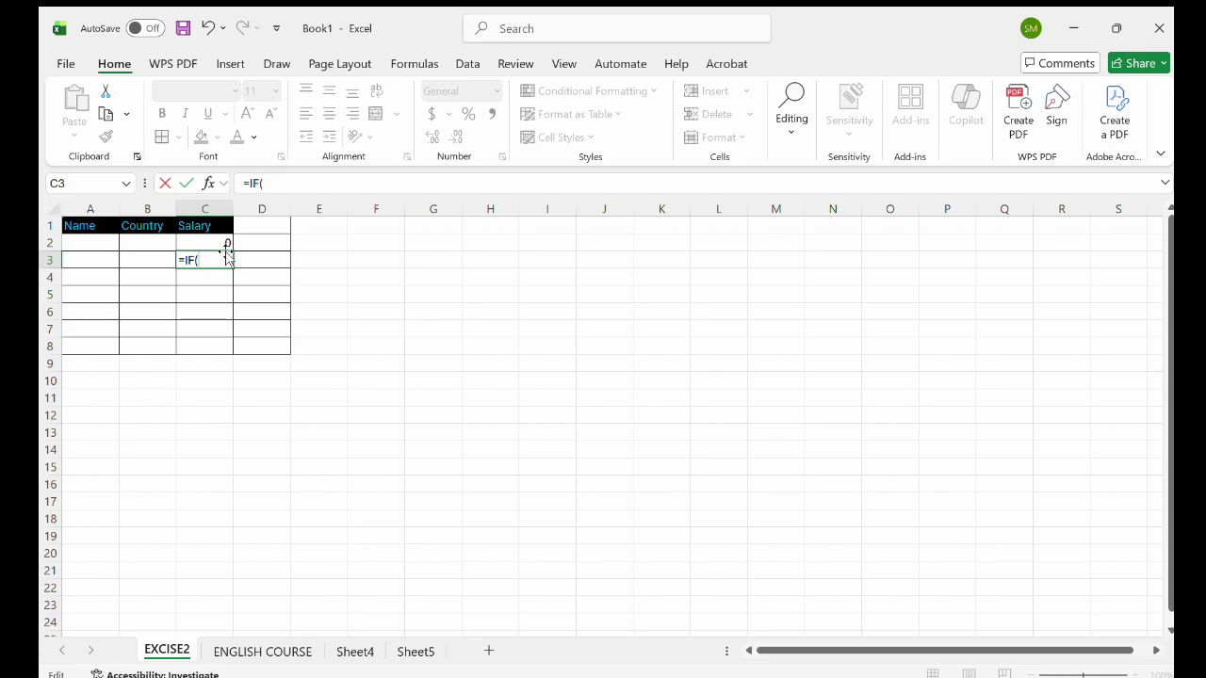
left_click(208, 292)
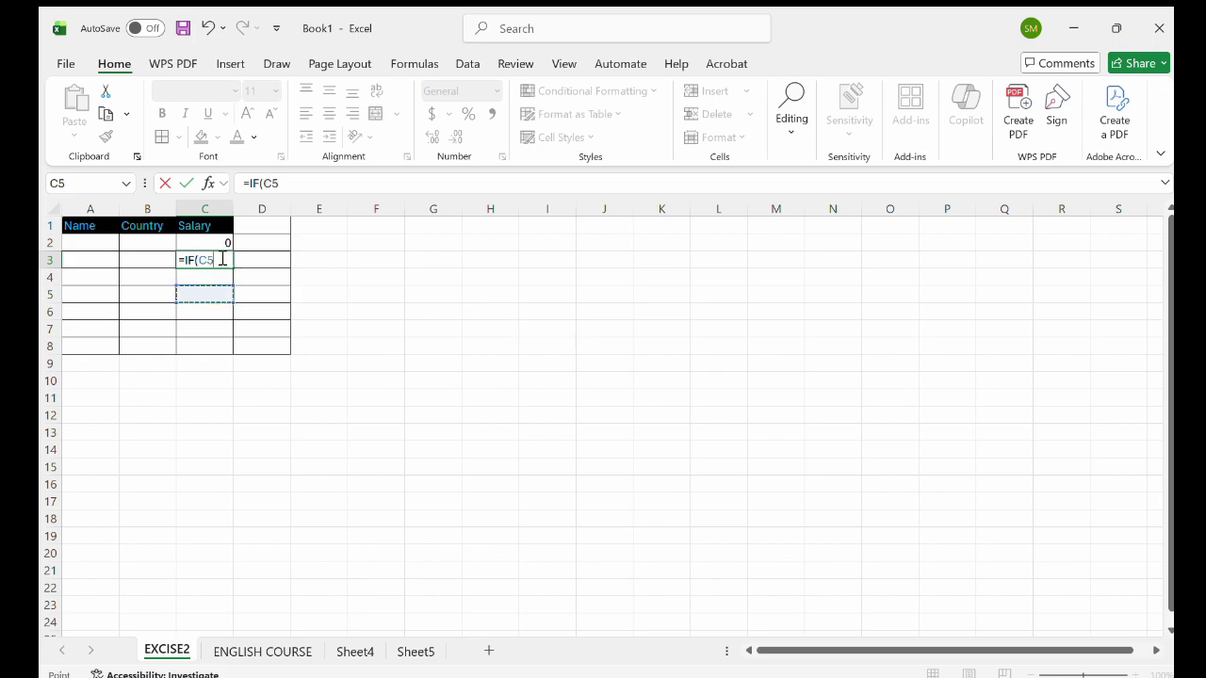
key("Escape")
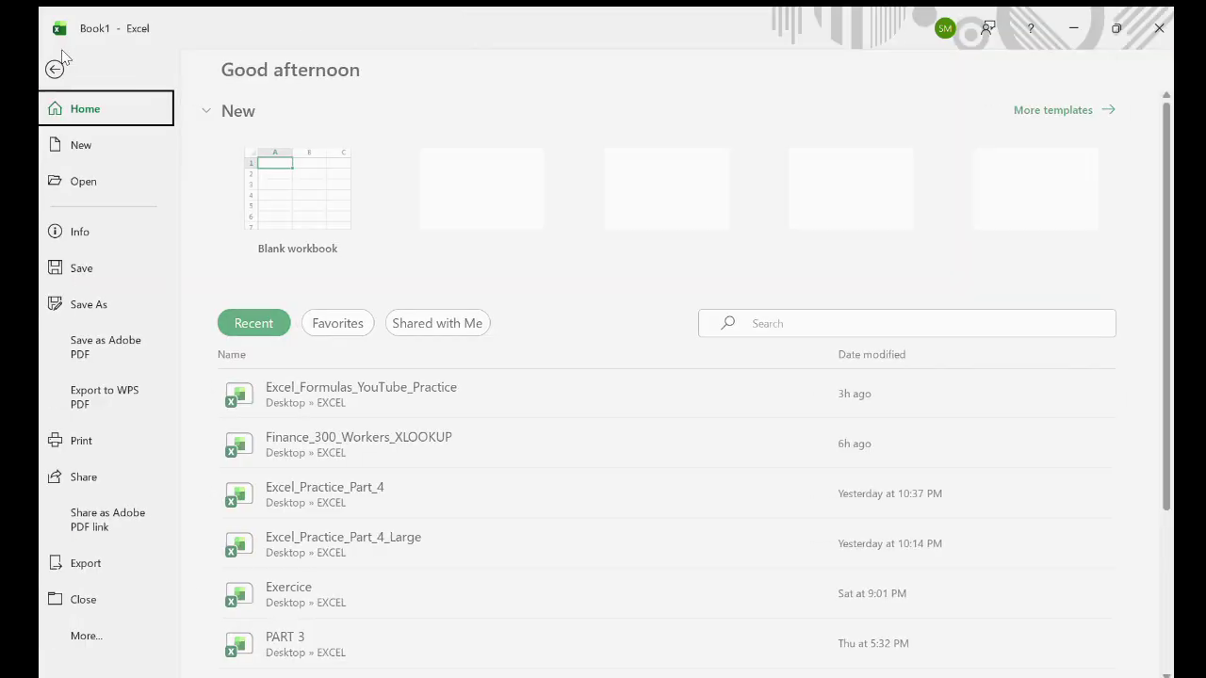
View the Save As page in the File backstage with the OneDrive location, without saving.
left_click(65, 62)
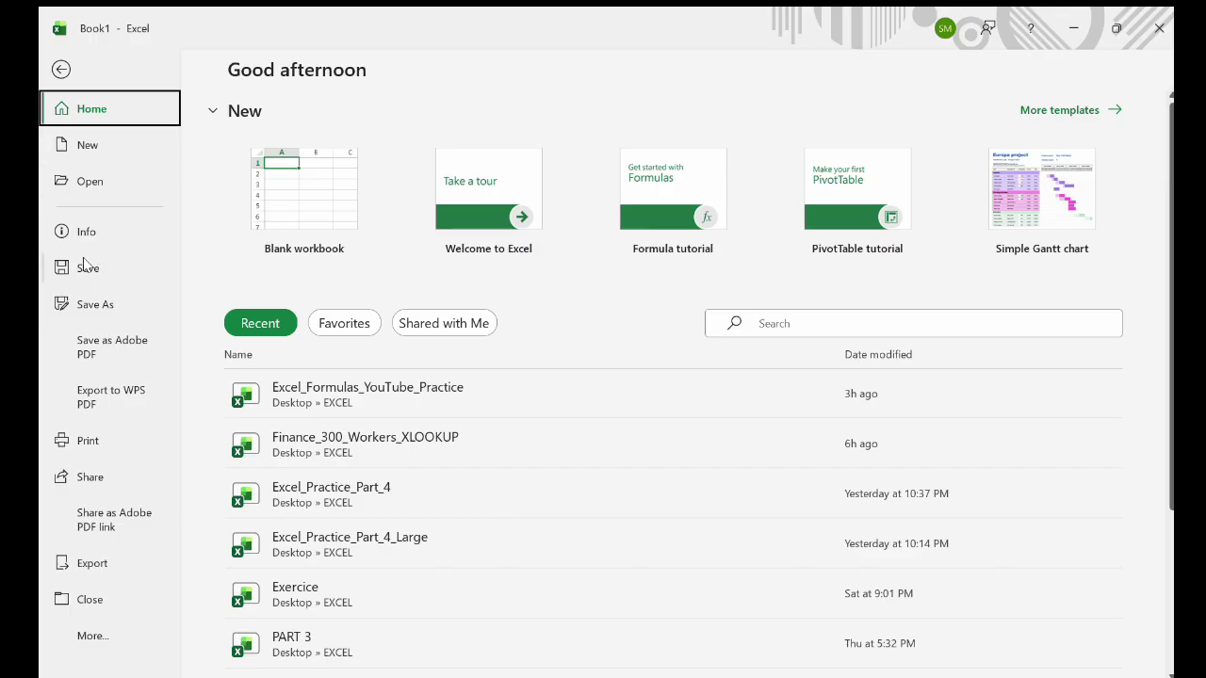
left_click(107, 306)
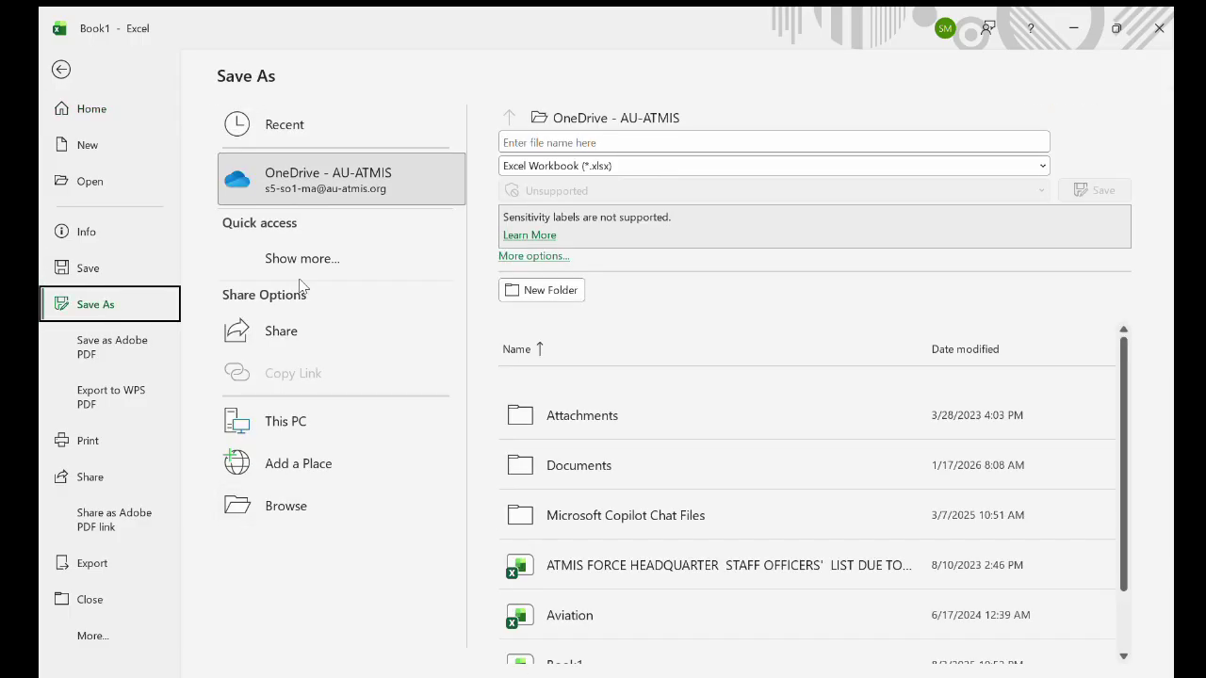
left_click(363, 197)
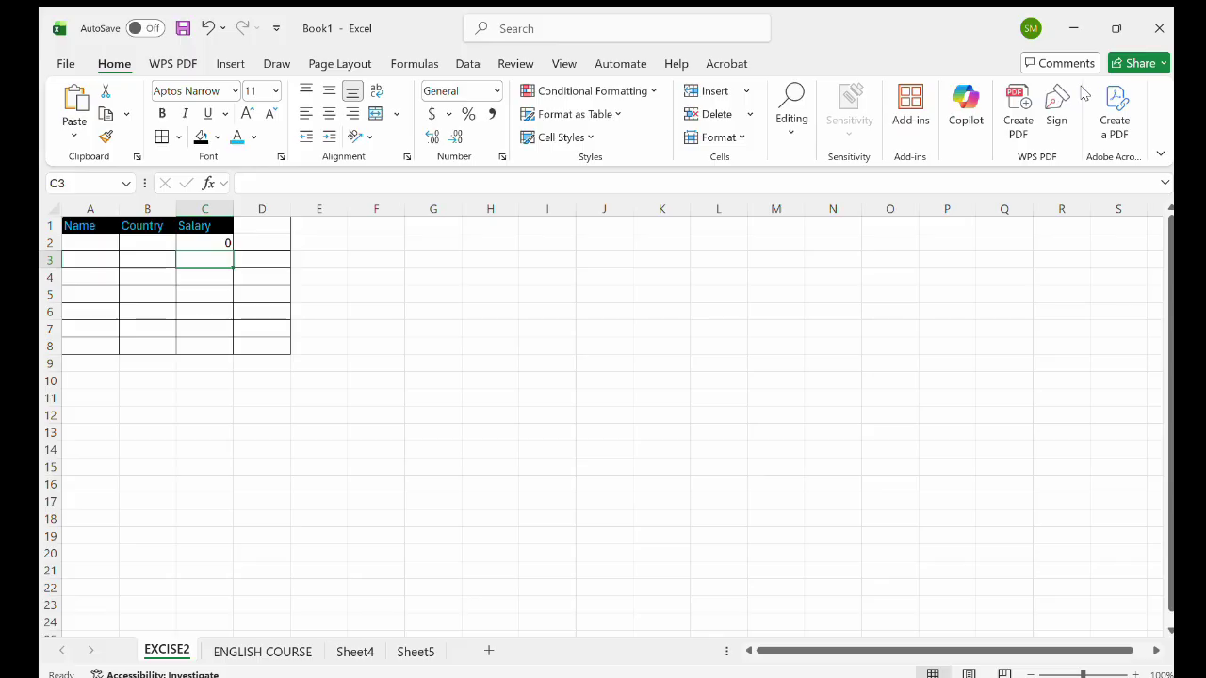
Cut the Salary column C and paste it into column E.
key("ctrl+space")
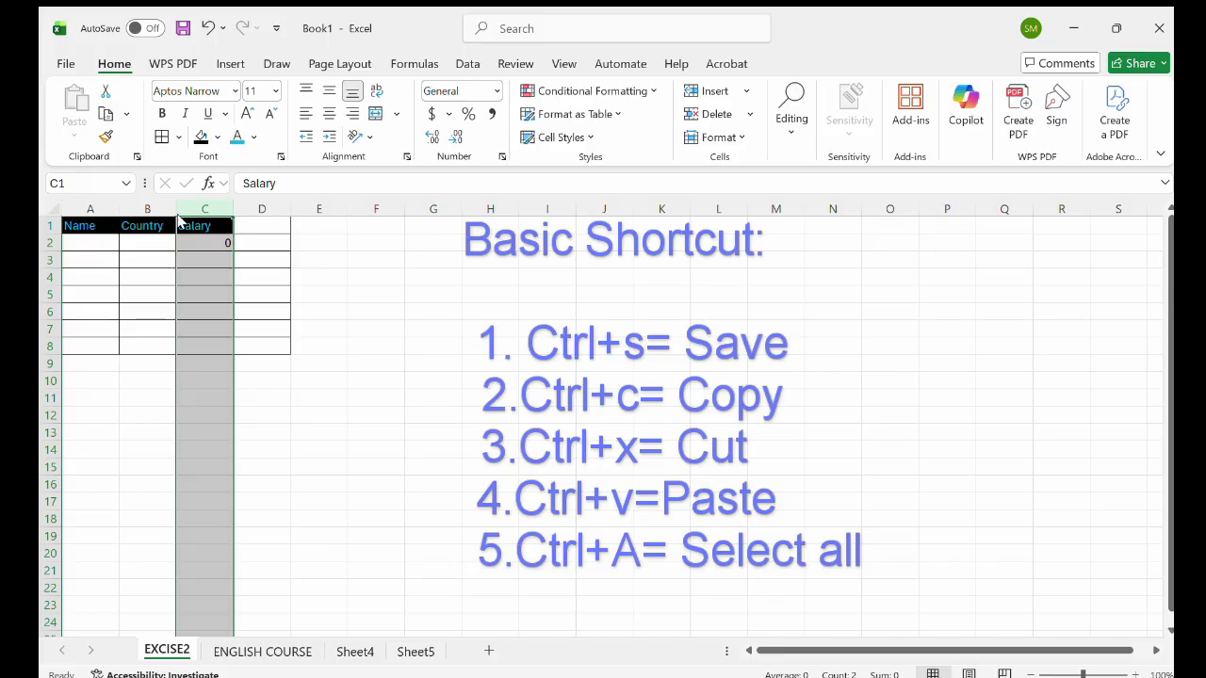
left_click(204, 241)
left_click(218, 215)
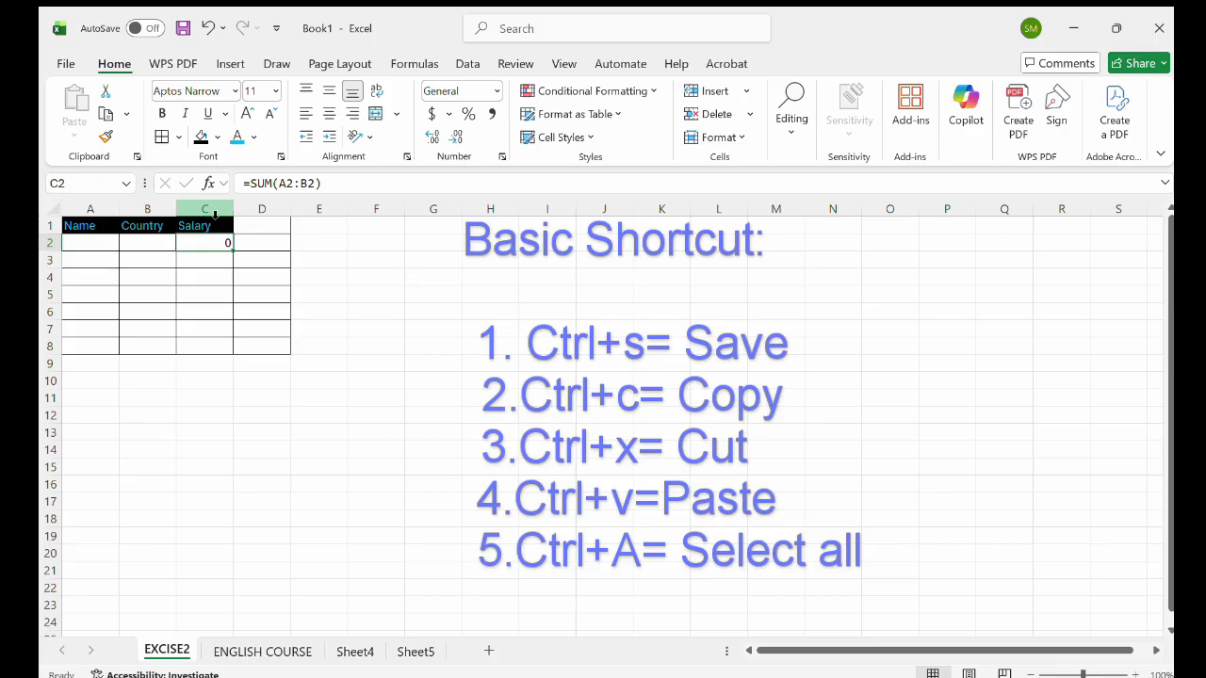
left_click(216, 216)
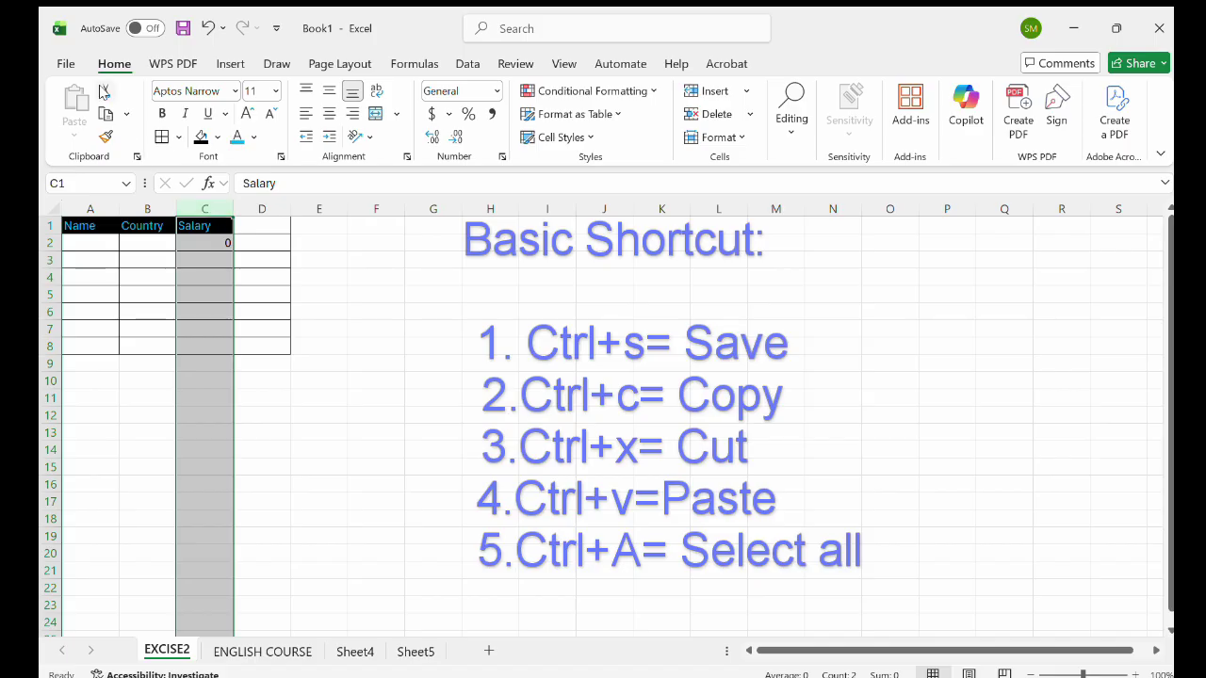
left_click(104, 90)
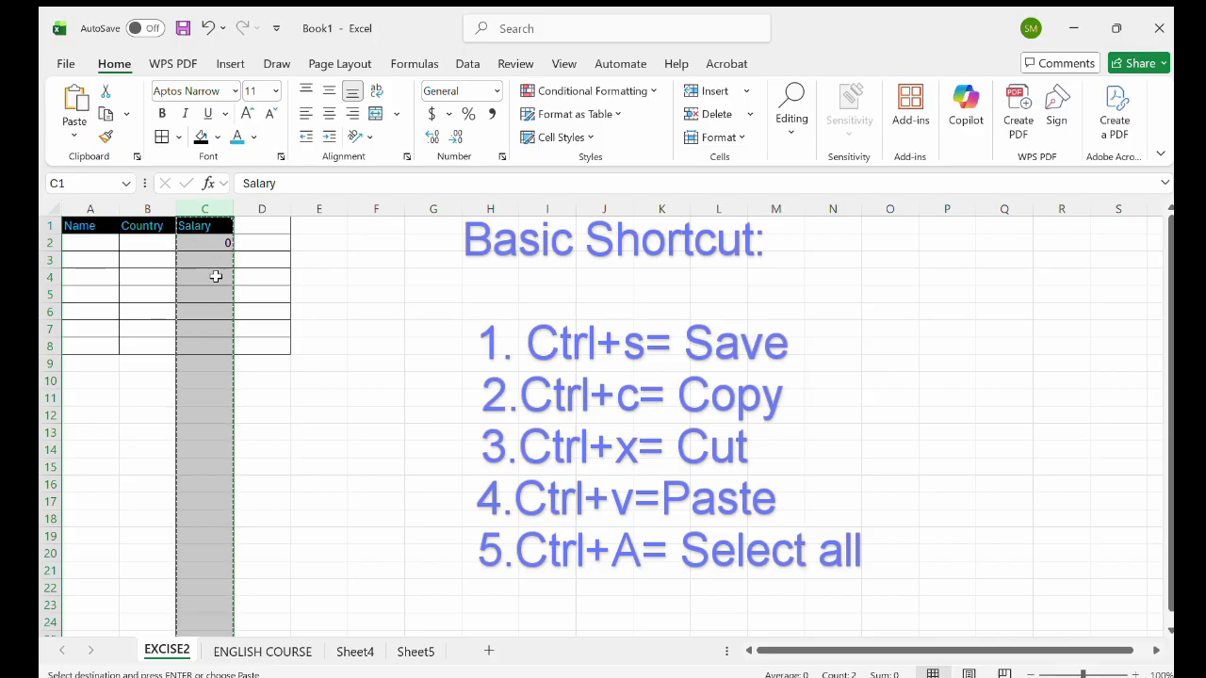
left_click(338, 209)
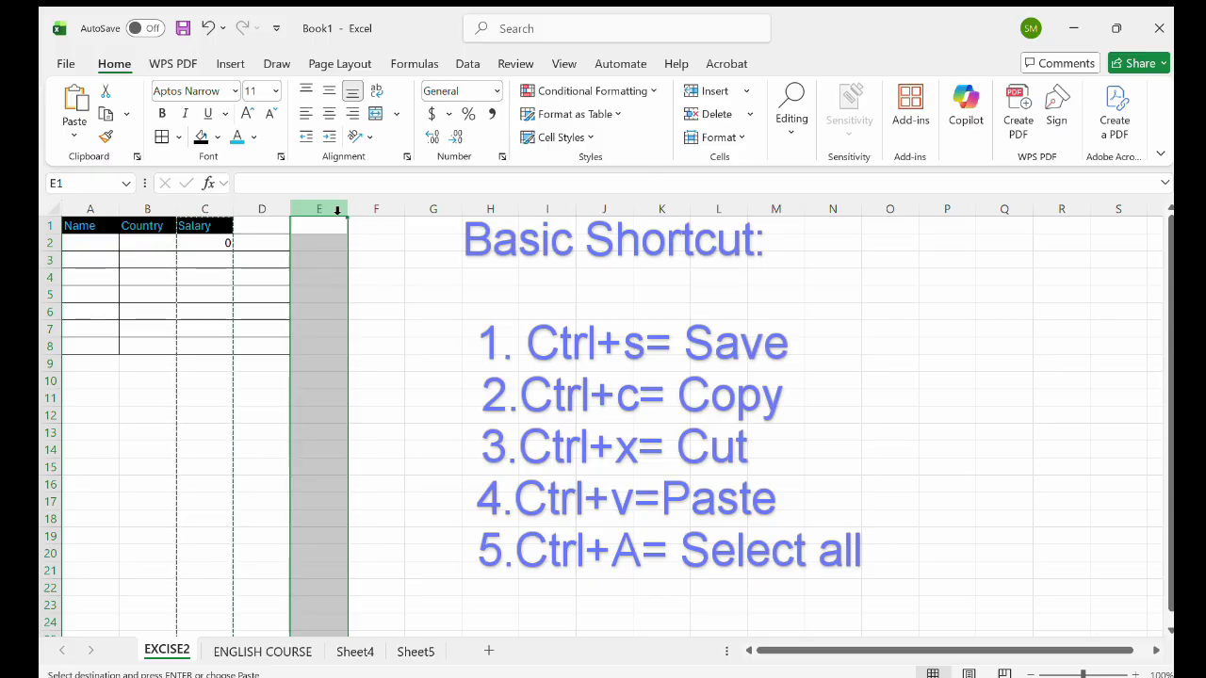
left_click(75, 104)
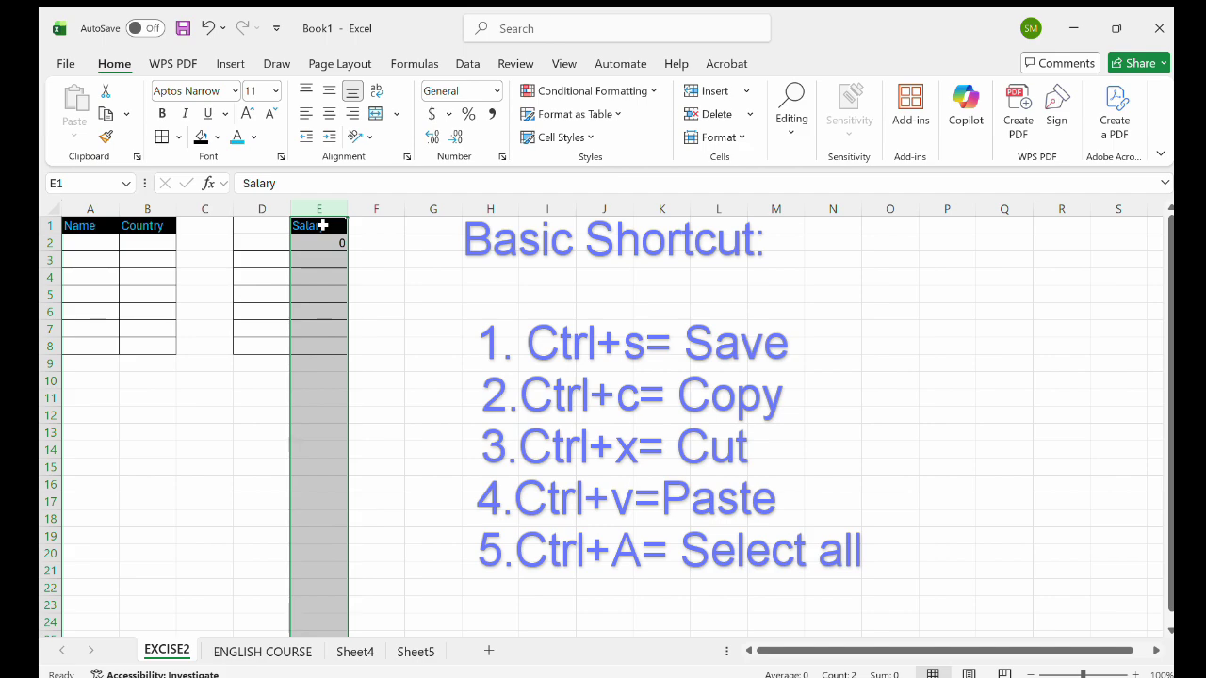
Copy the Country column B into the now-empty column C.
left_click(211, 211)
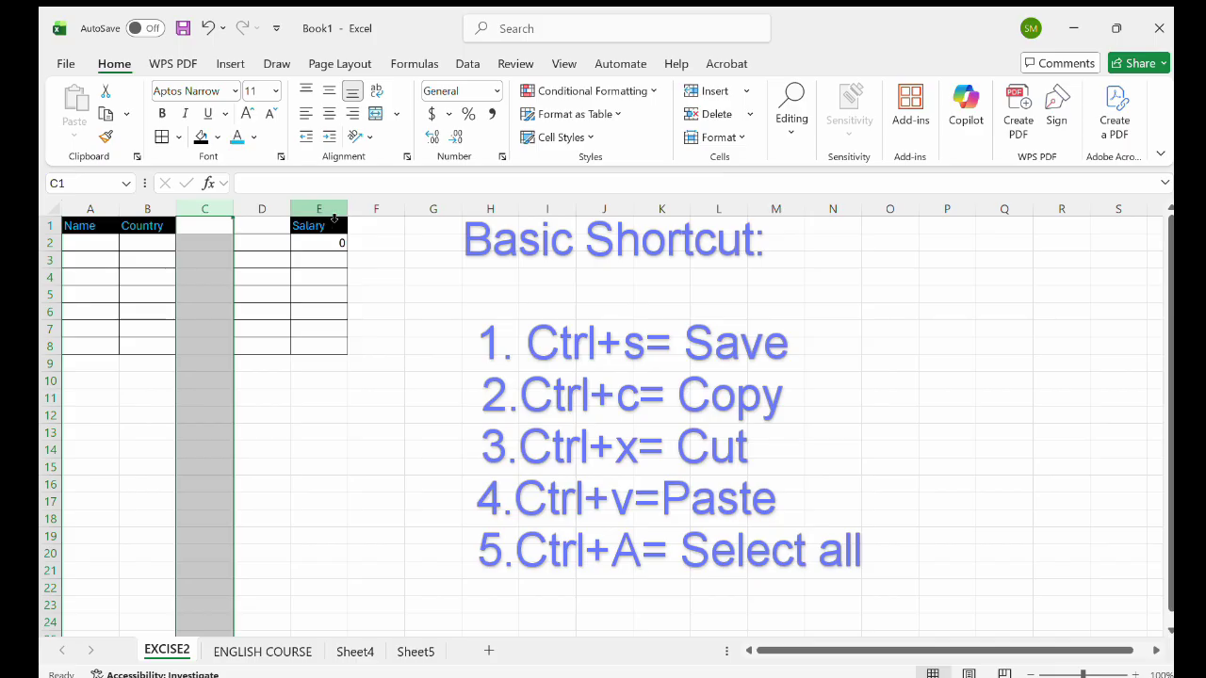
left_click(155, 208)
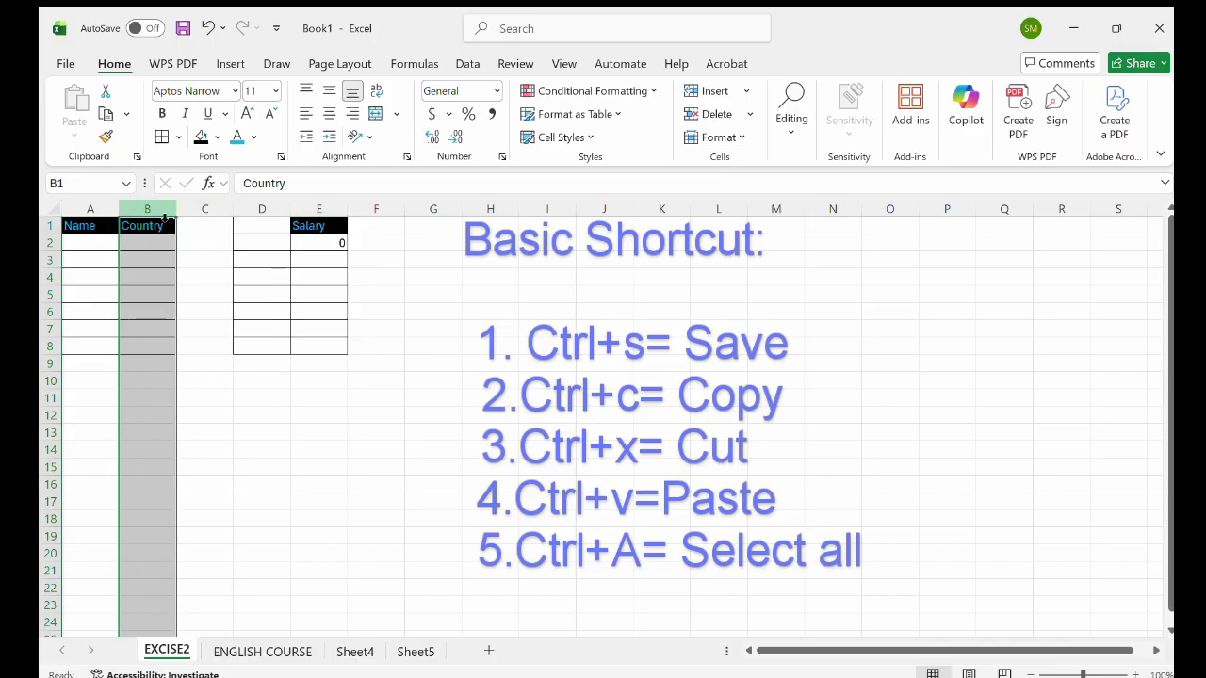
left_click(103, 112)
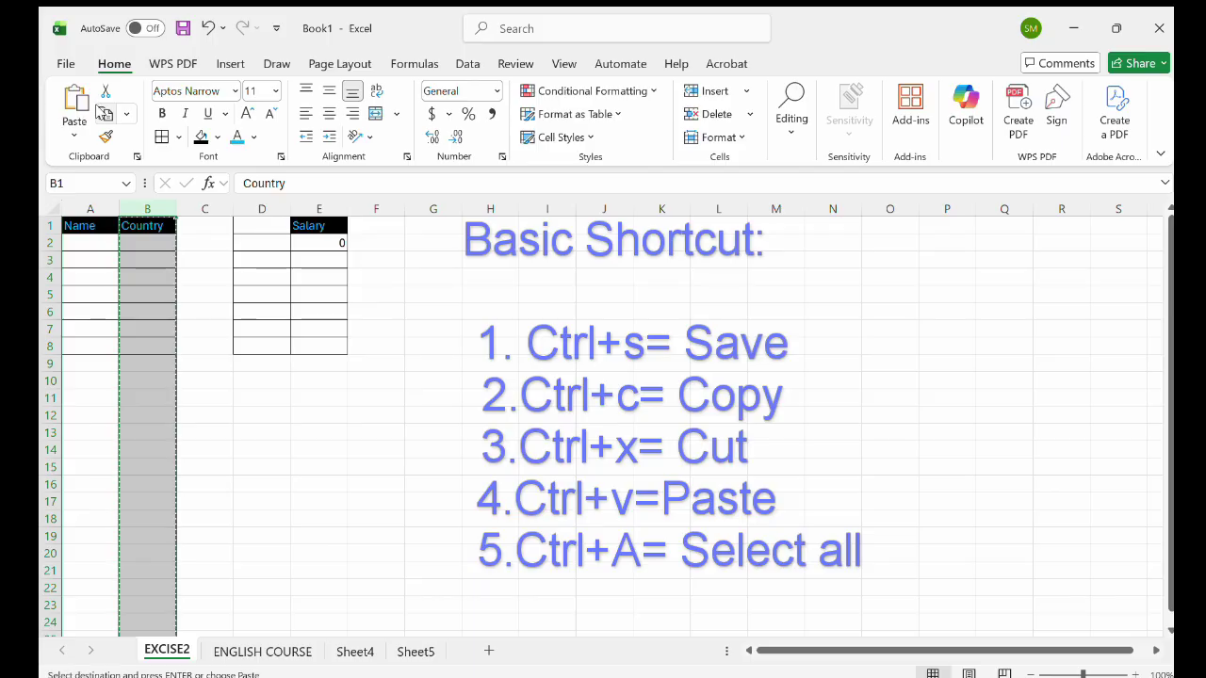
left_click(210, 213)
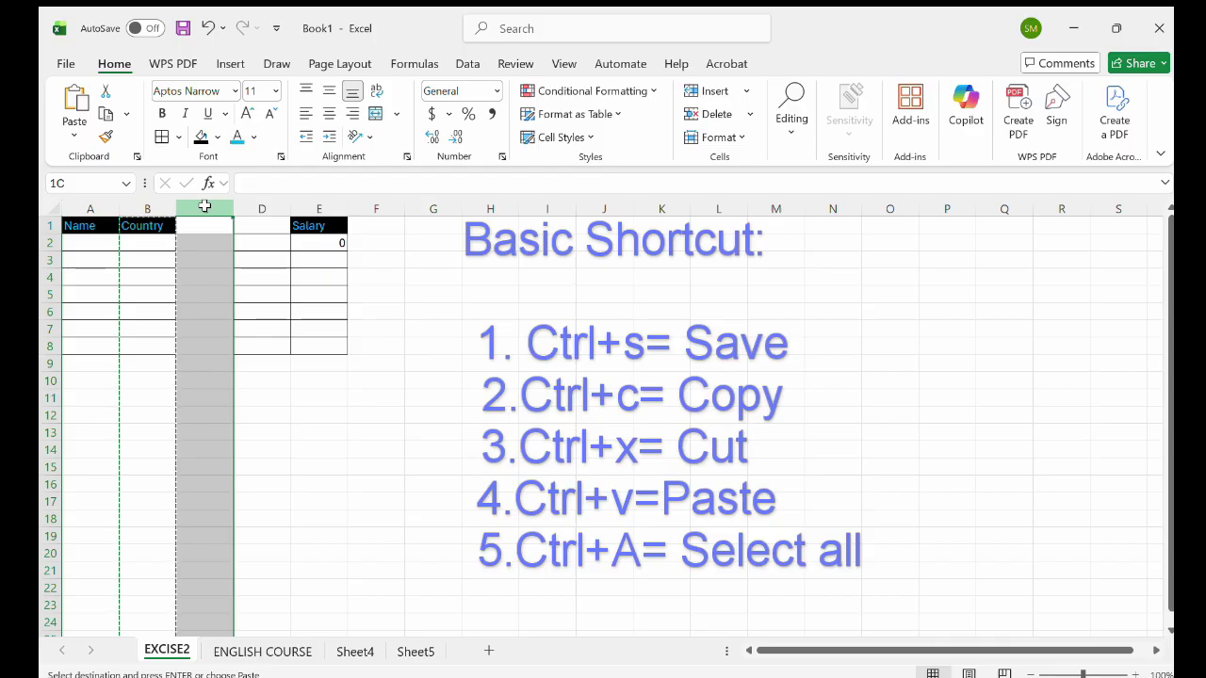
left_click(71, 102)
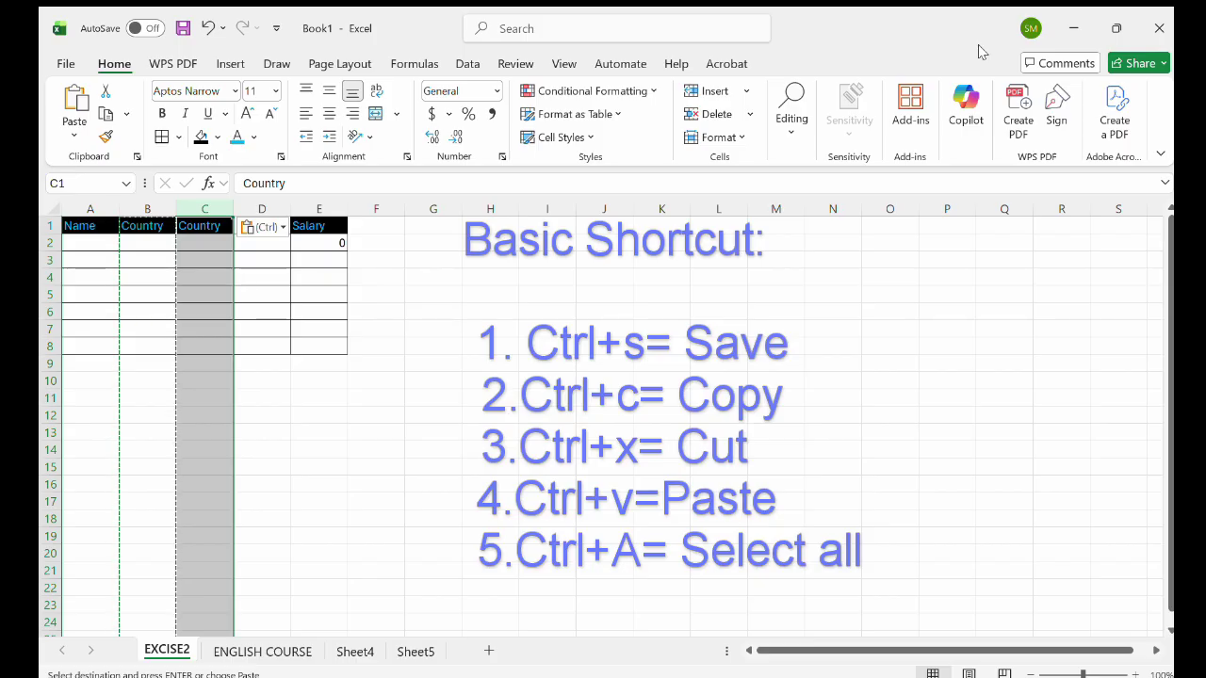
key("Escape")
left_click(318, 414)
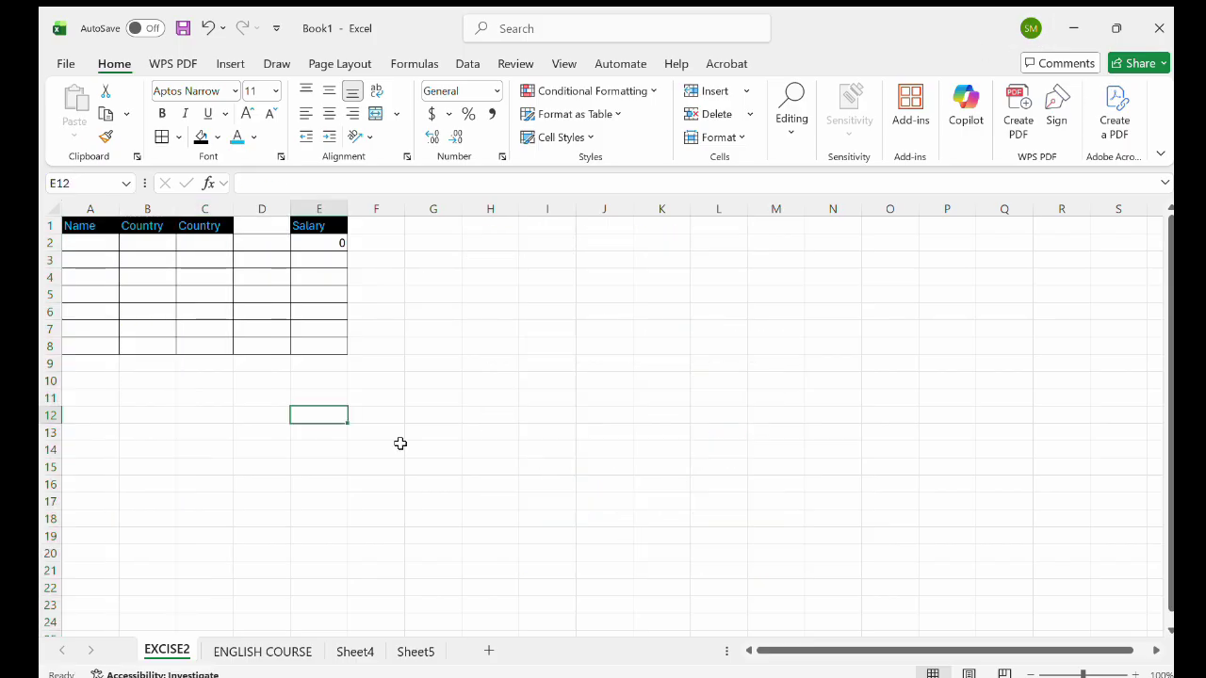
Go to the File menu to switch to the student score workbook.
left_click(400, 443)
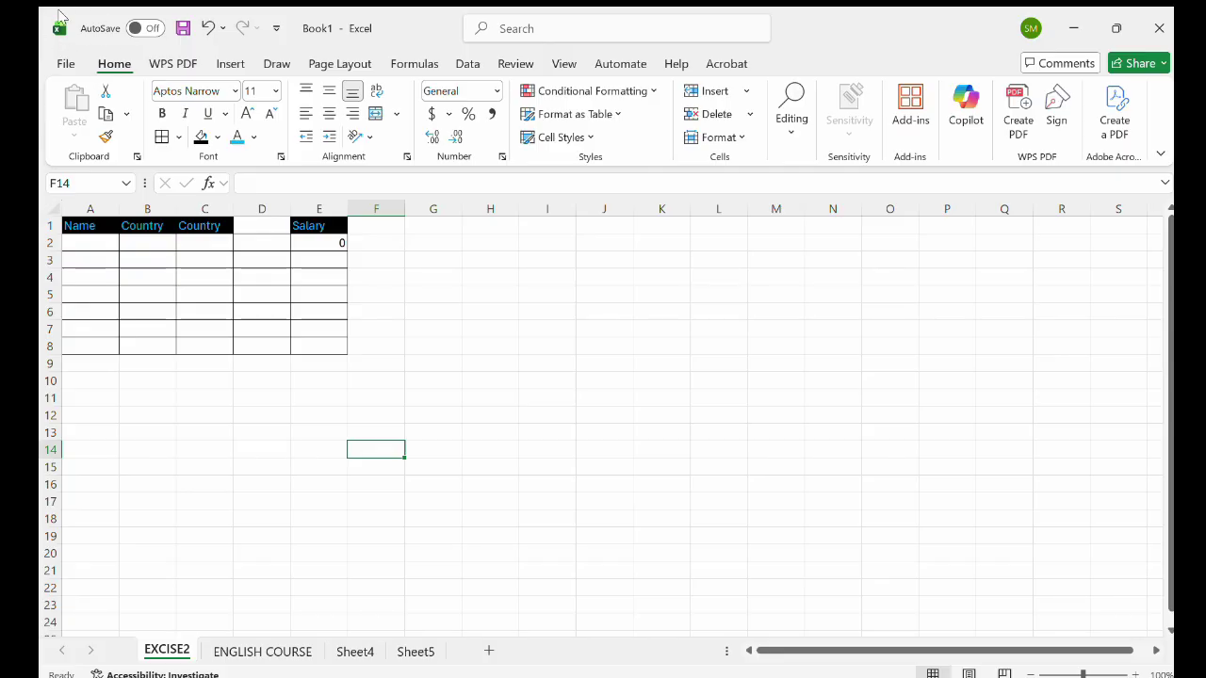
left_click(62, 63)
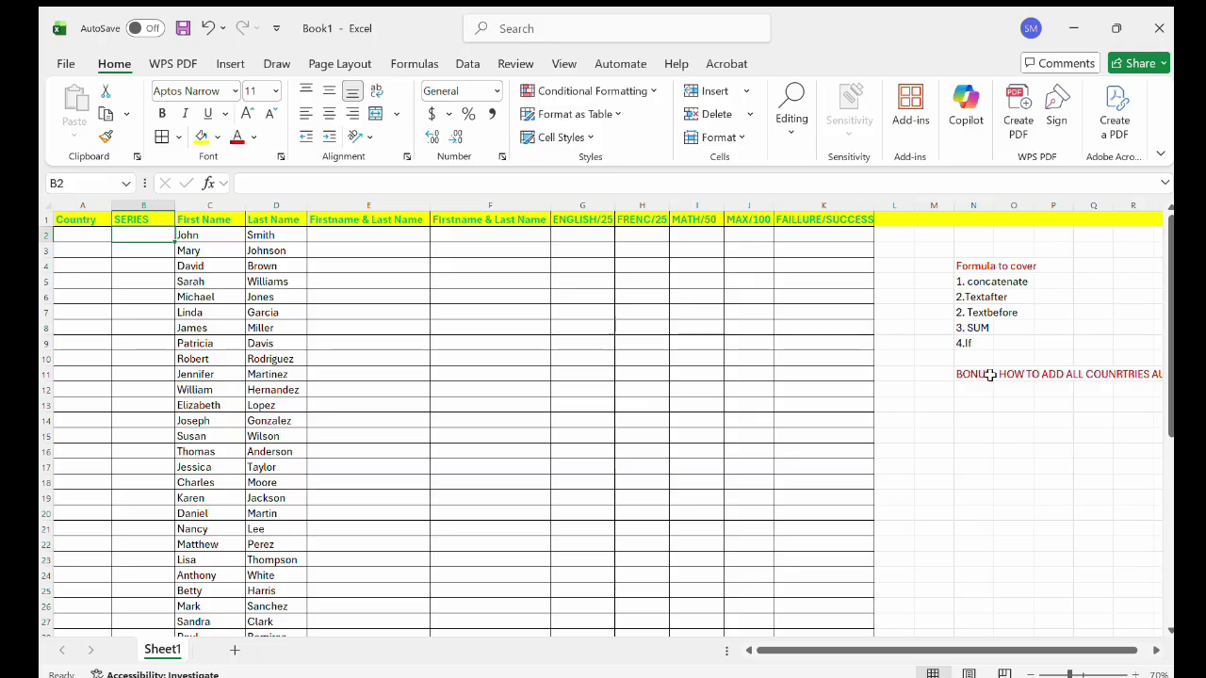
Enter 1 and 2 at the top of SERIES and auto-fill the numbering down all students.
scroll(989, 374, "right", 3)
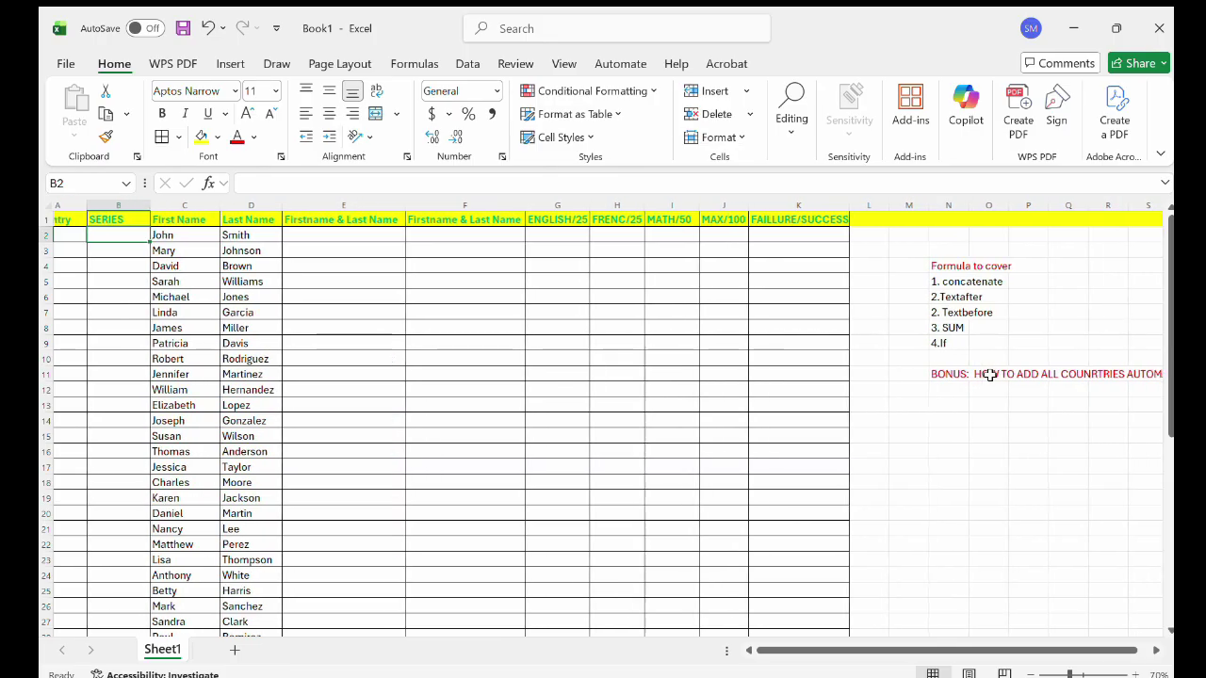
scroll(989, 374, "left", 3)
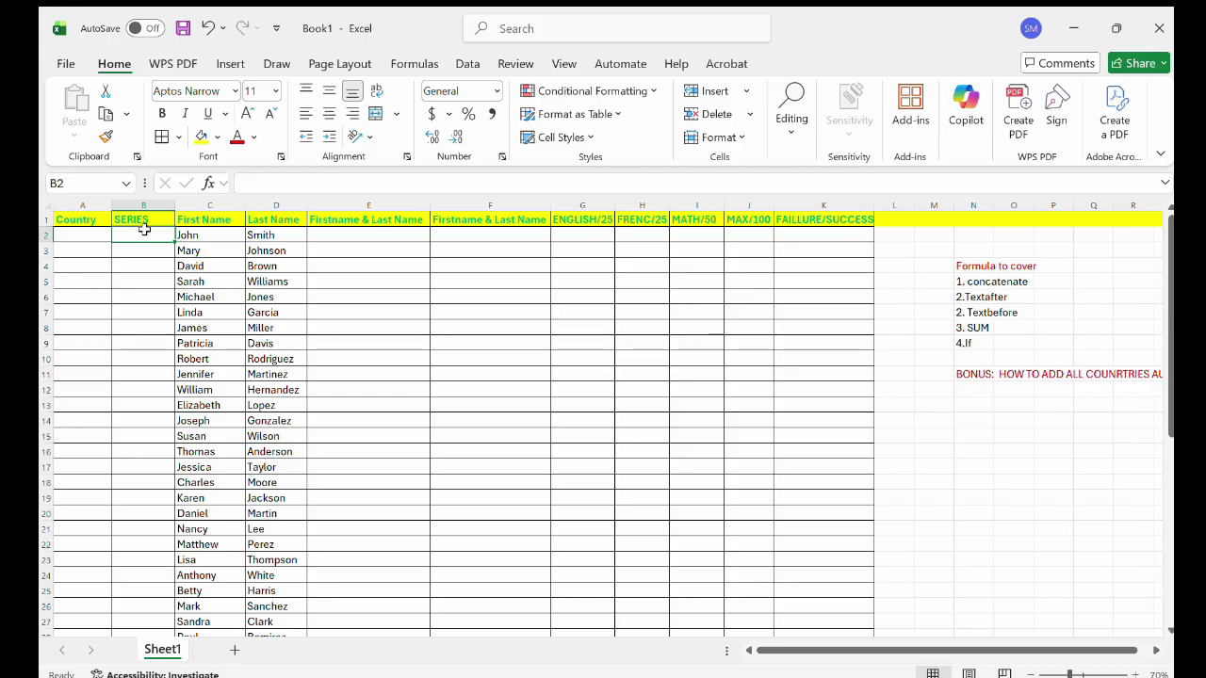
type("1")
key("Return")
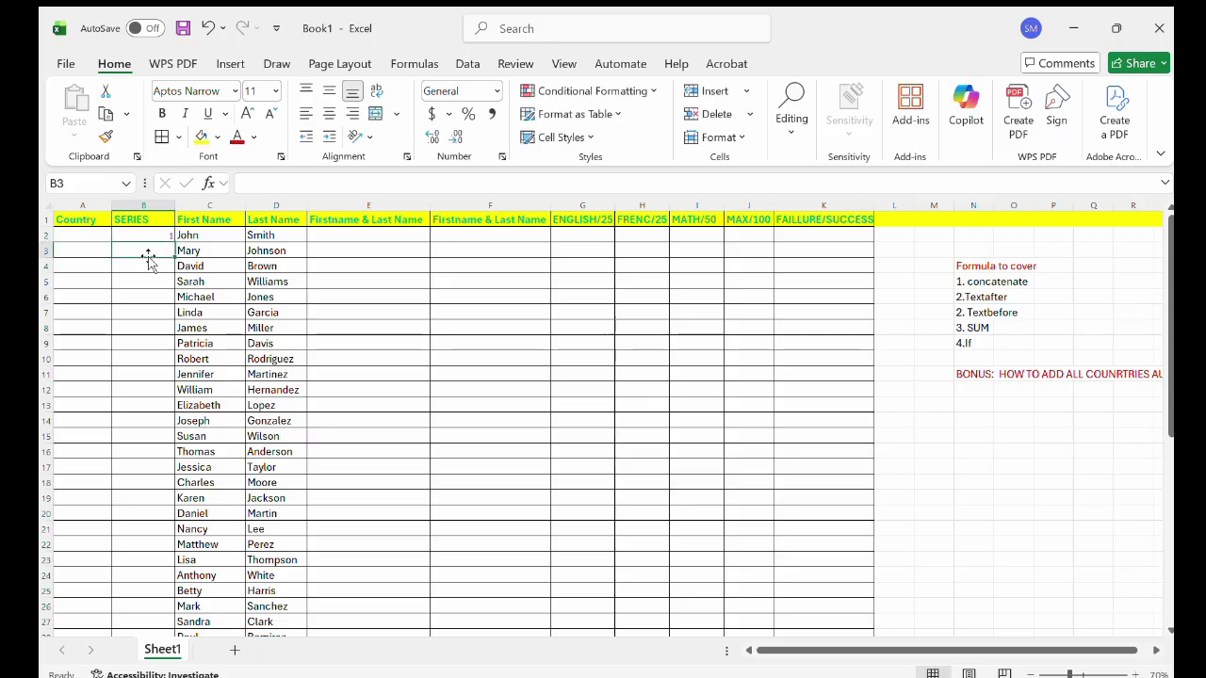
type("2")
key("Return")
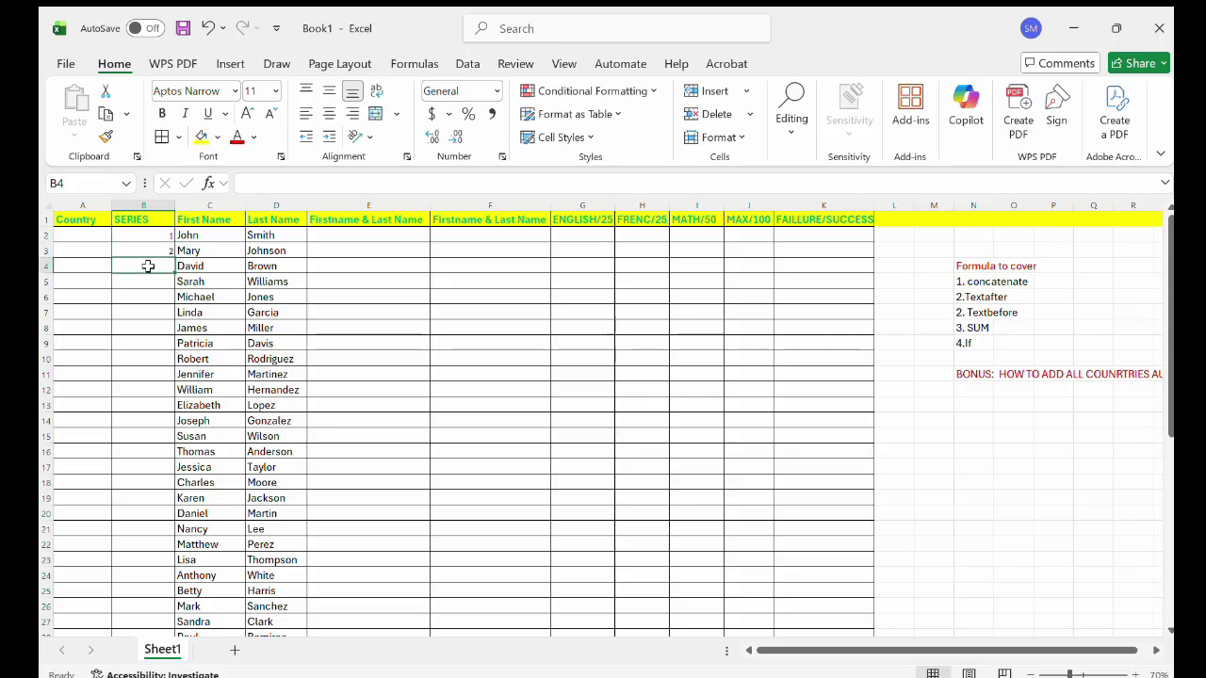
left_click_drag(147, 232, 148, 248)
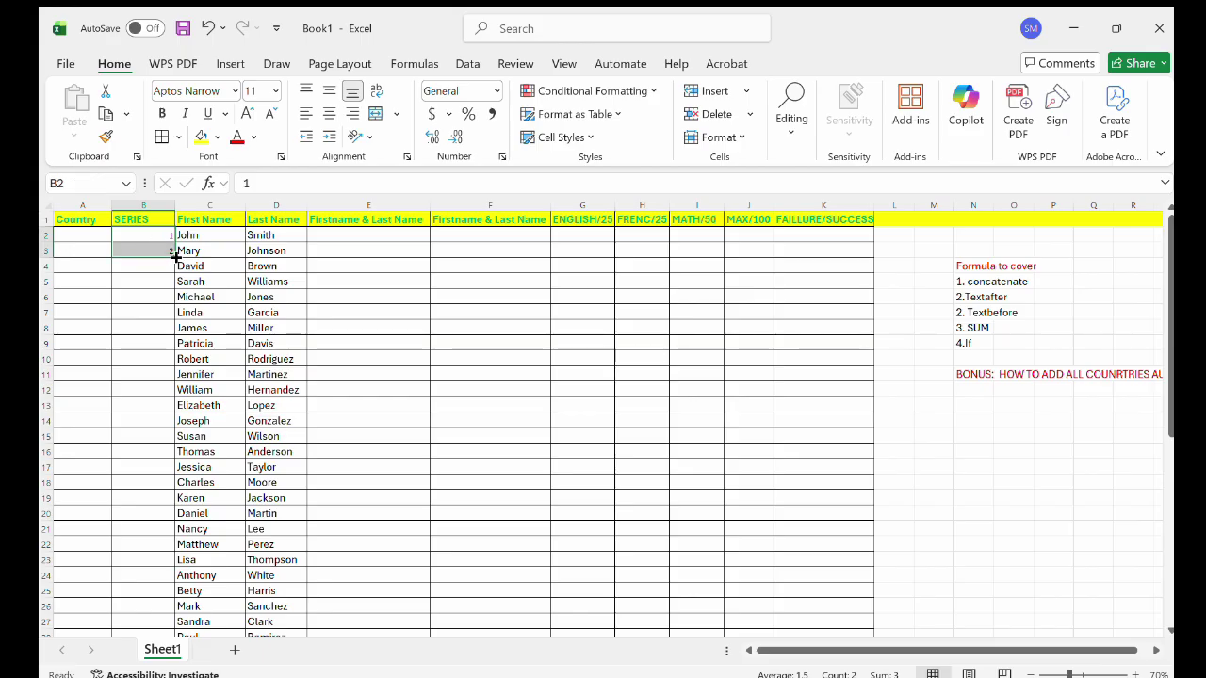
double_click(175, 257)
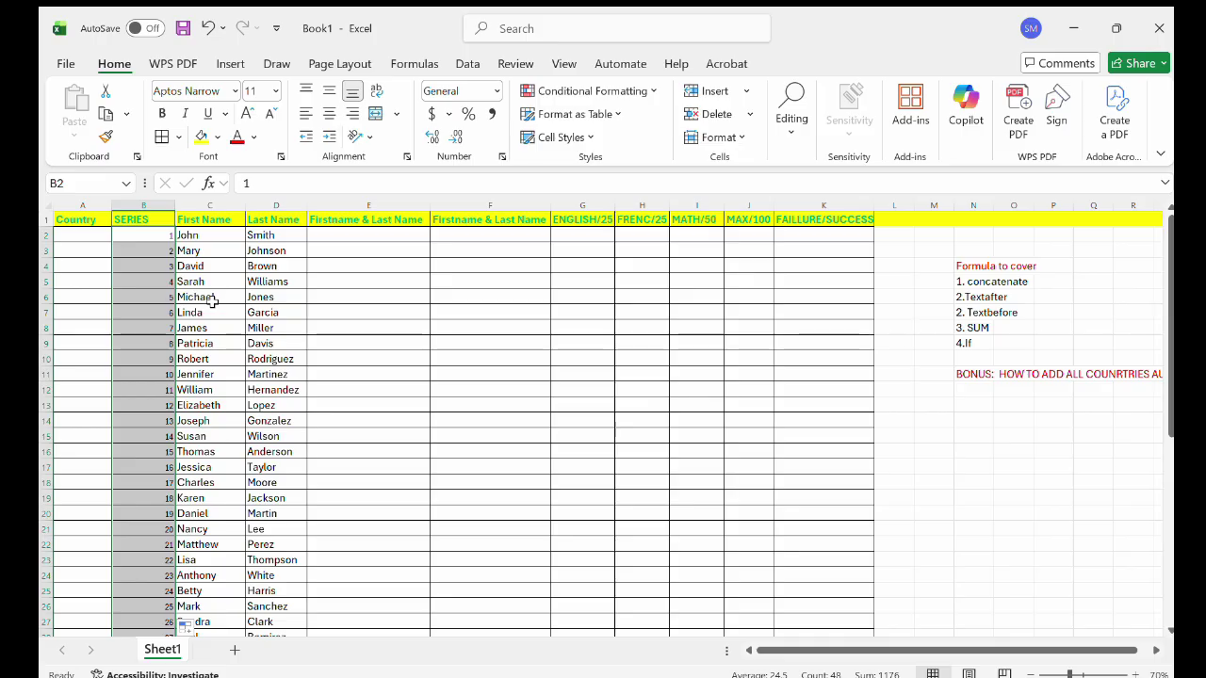
scroll(214, 302, "up", 3)
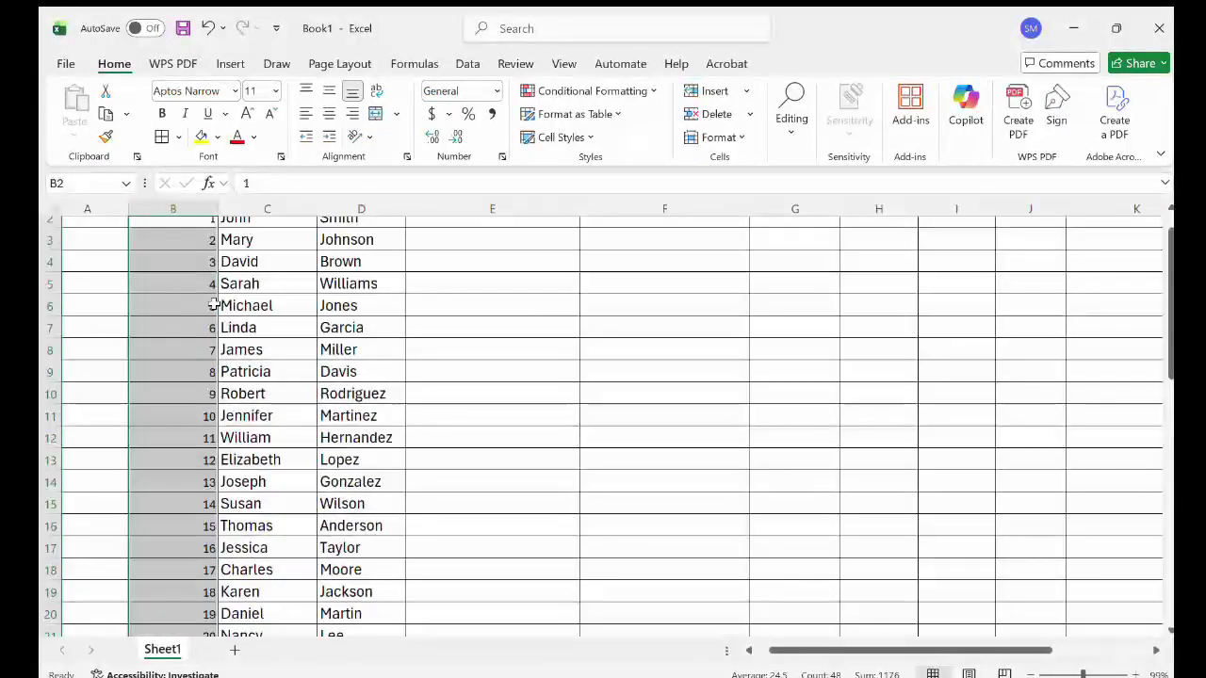
scroll(197, 307, "up", 1)
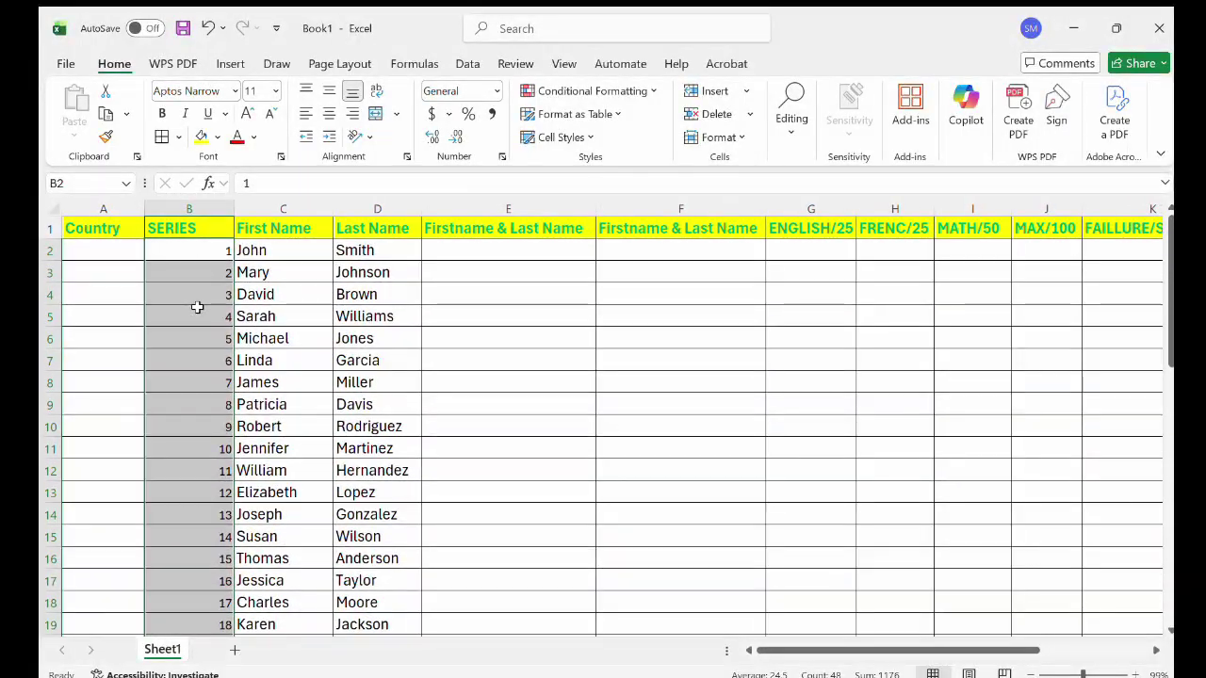
scroll(197, 307, "right", 2)
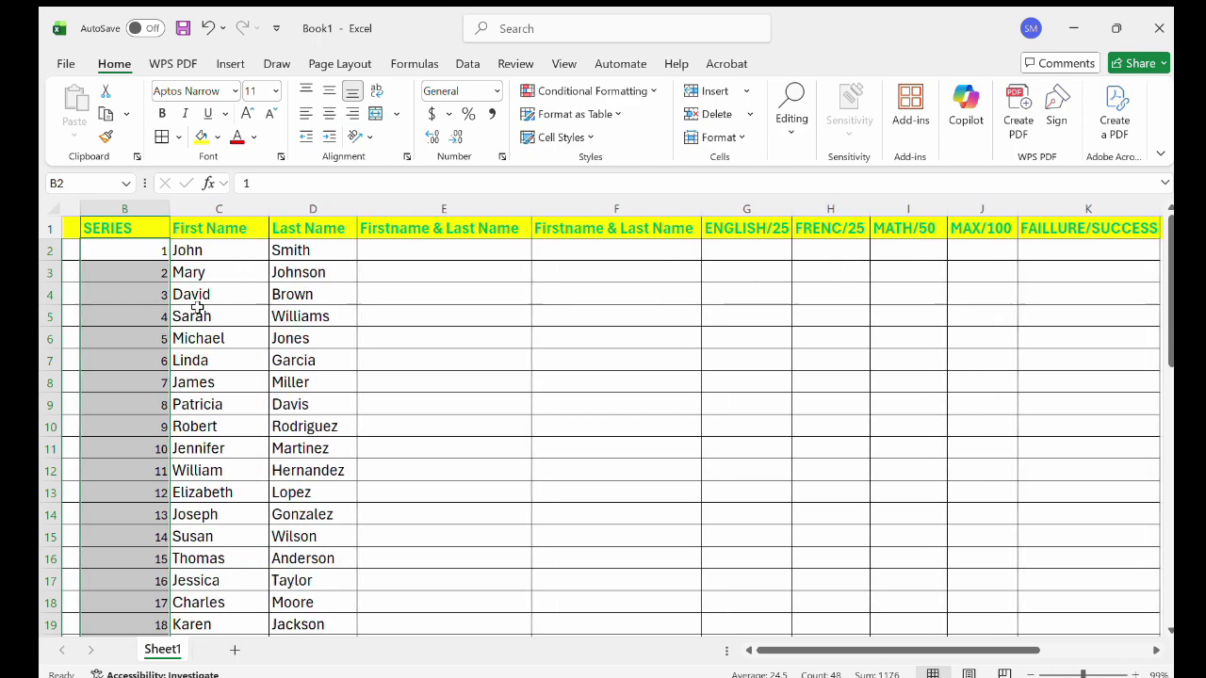
scroll(196, 308, "right", 2)
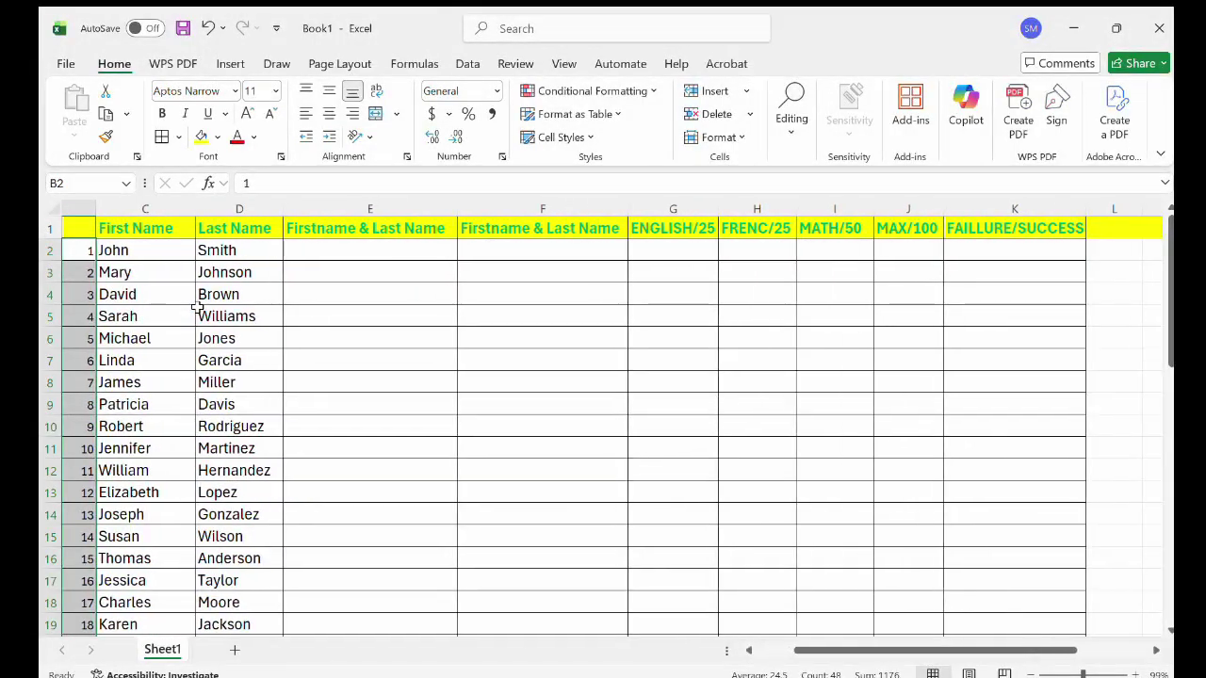
scroll(452, 345, "down", 3, "ctrl")
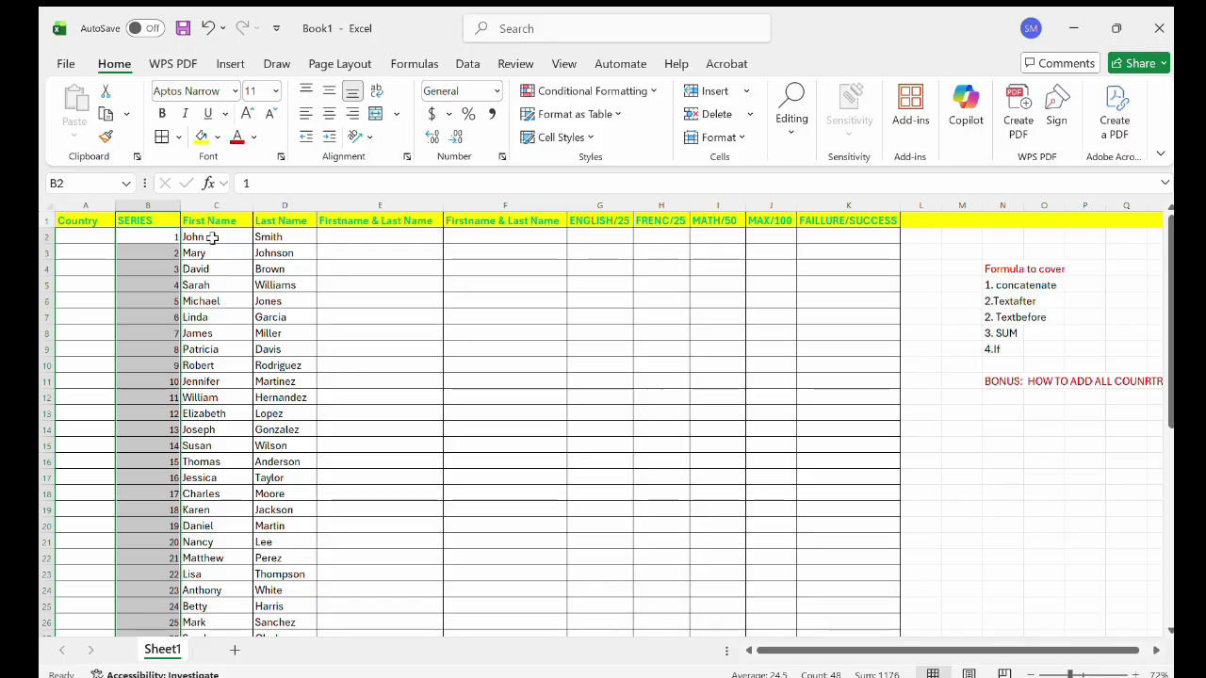
Enter =CONCATENATE(C2,D2) in E2 so it shows JohnSmith.
left_click(347, 243)
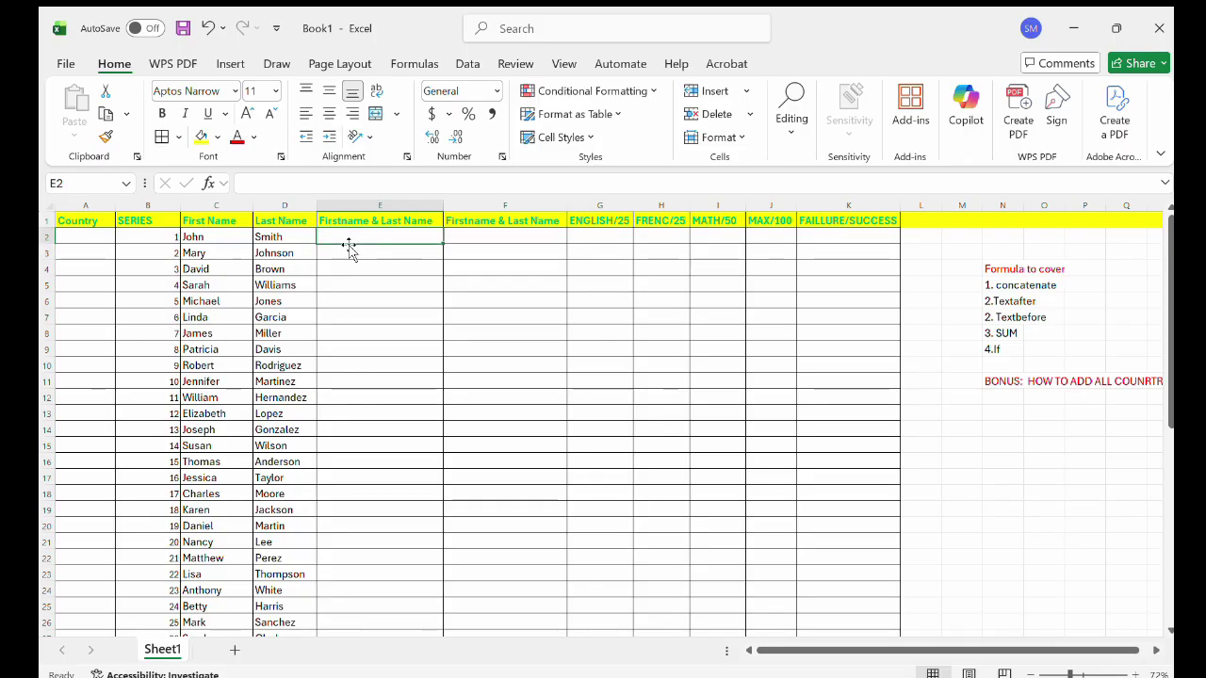
type("=")
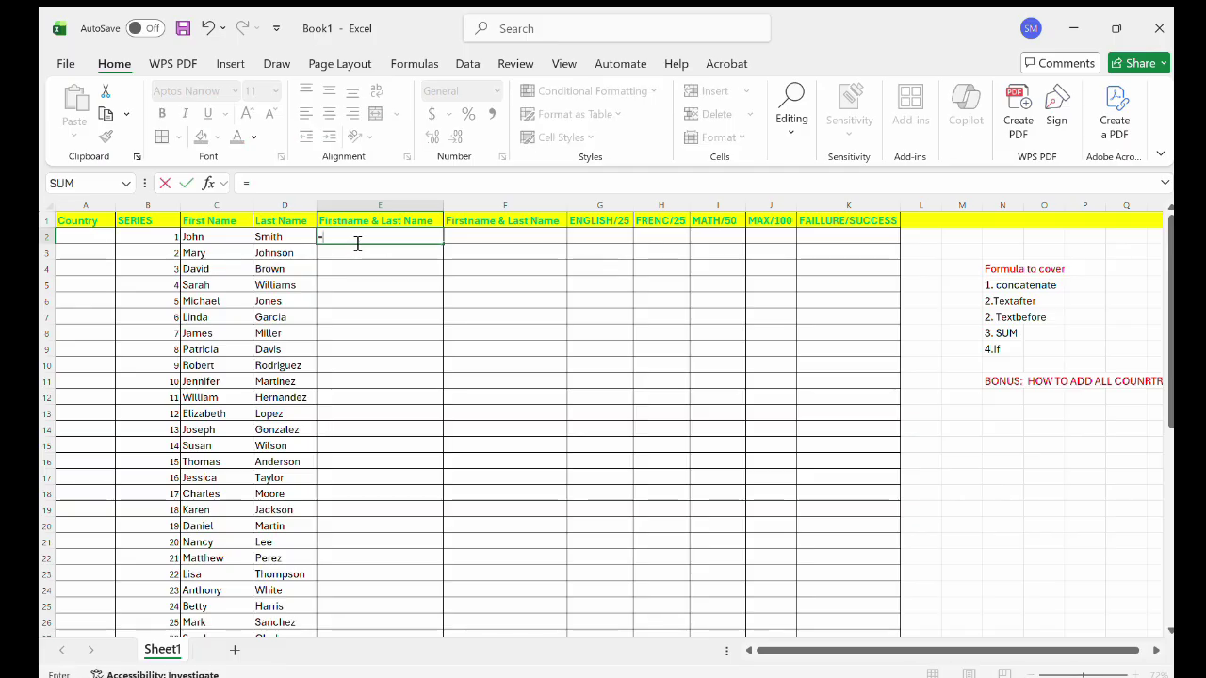
type("con")
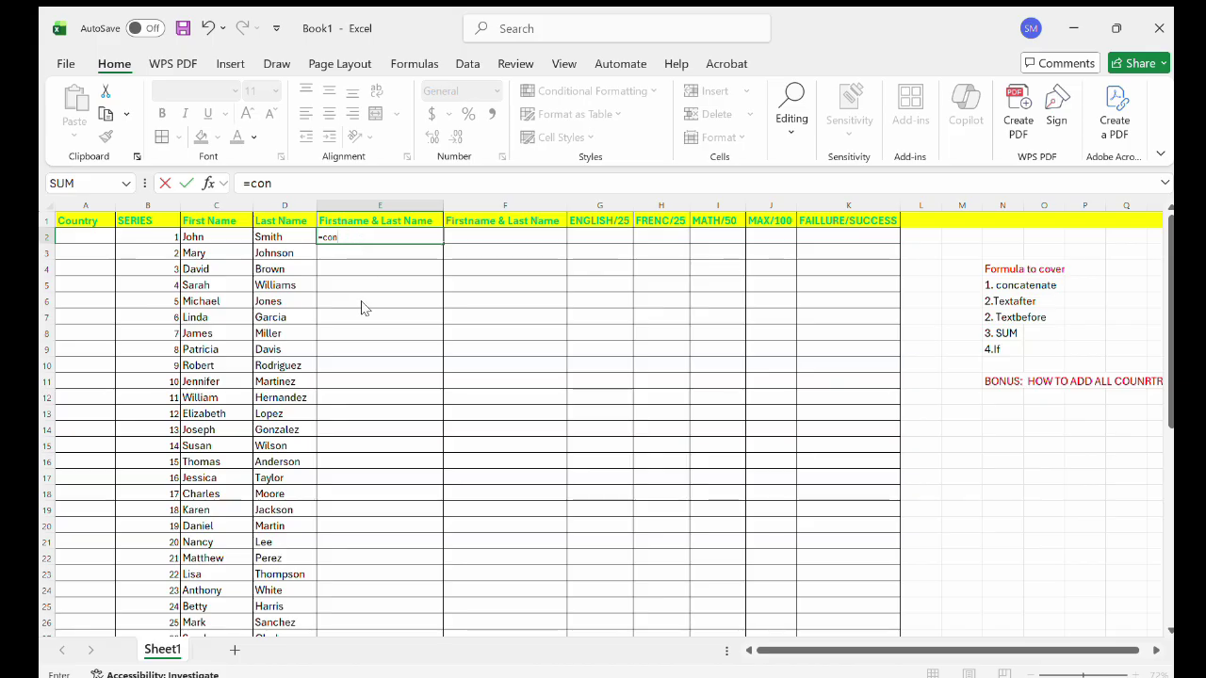
key("Tab")
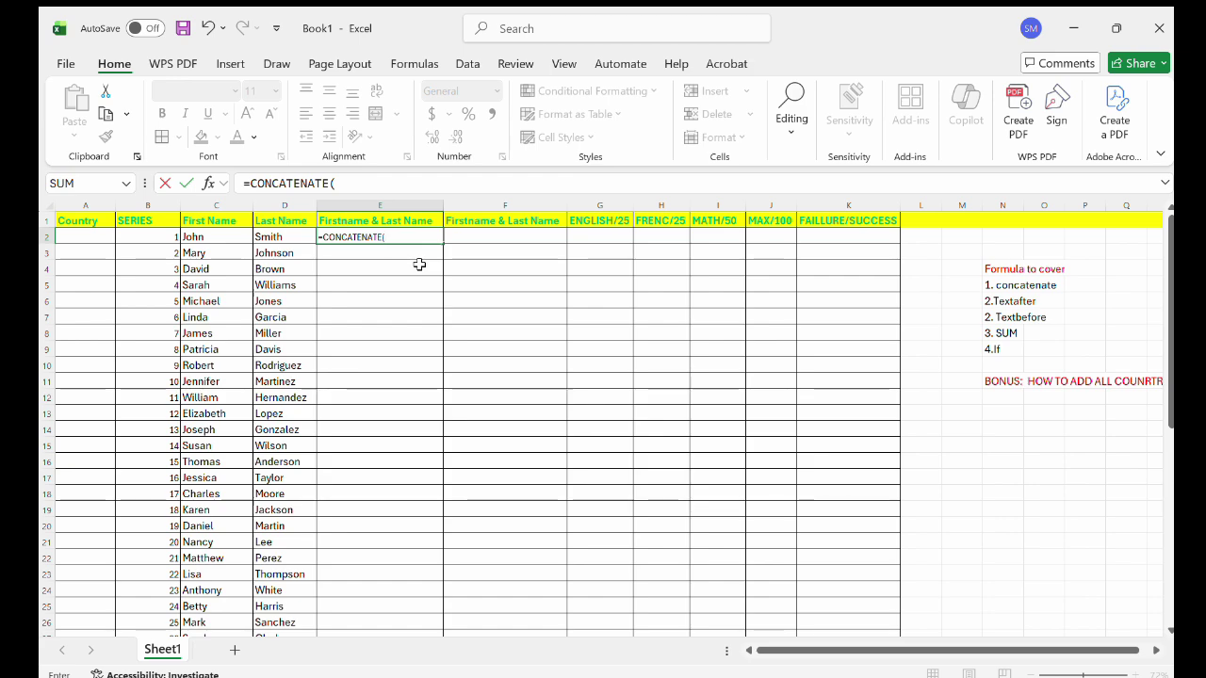
left_click(234, 234)
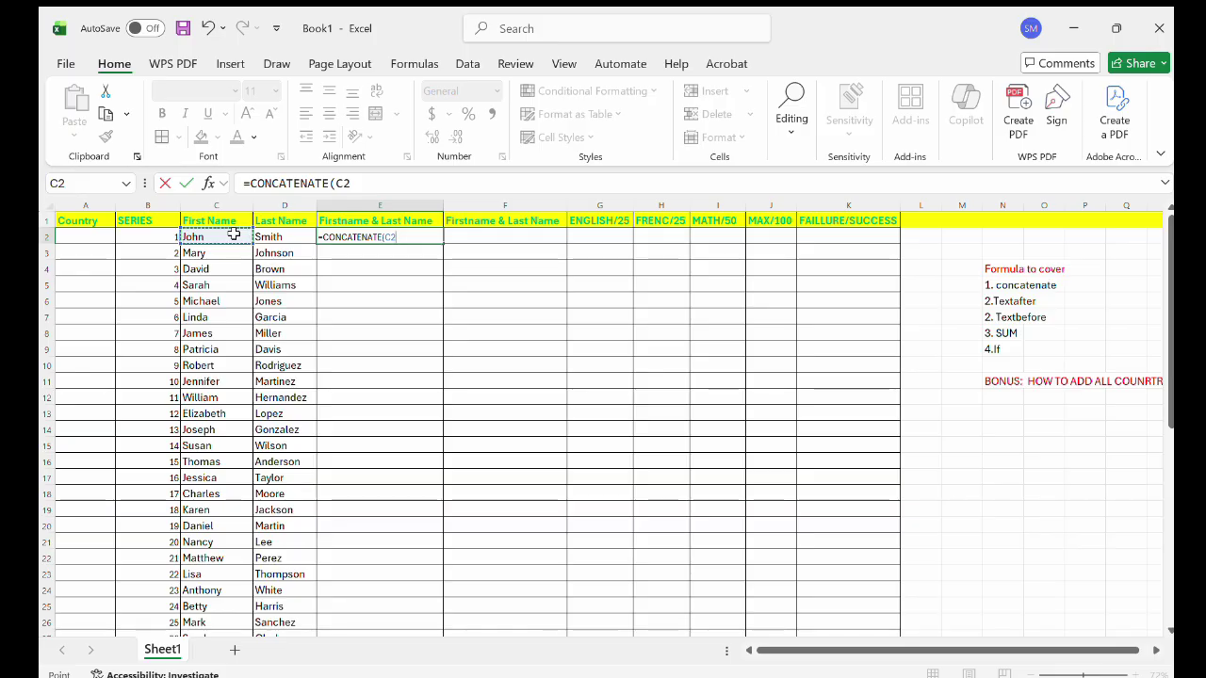
type(",")
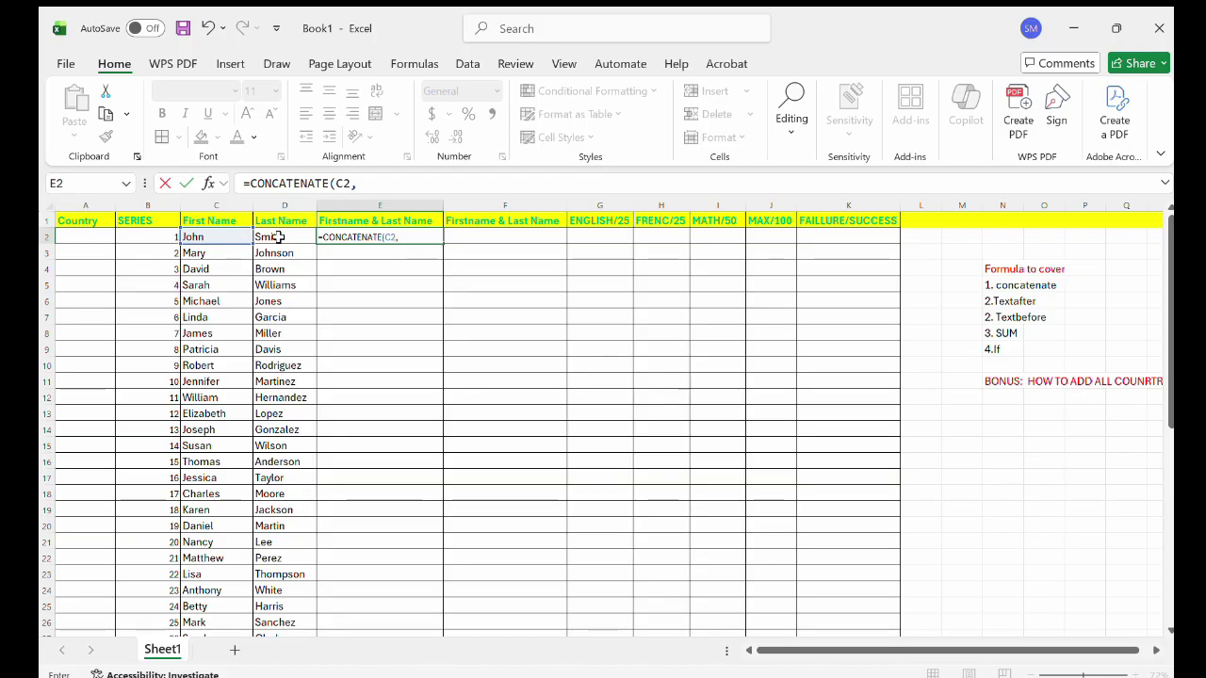
left_click(279, 238)
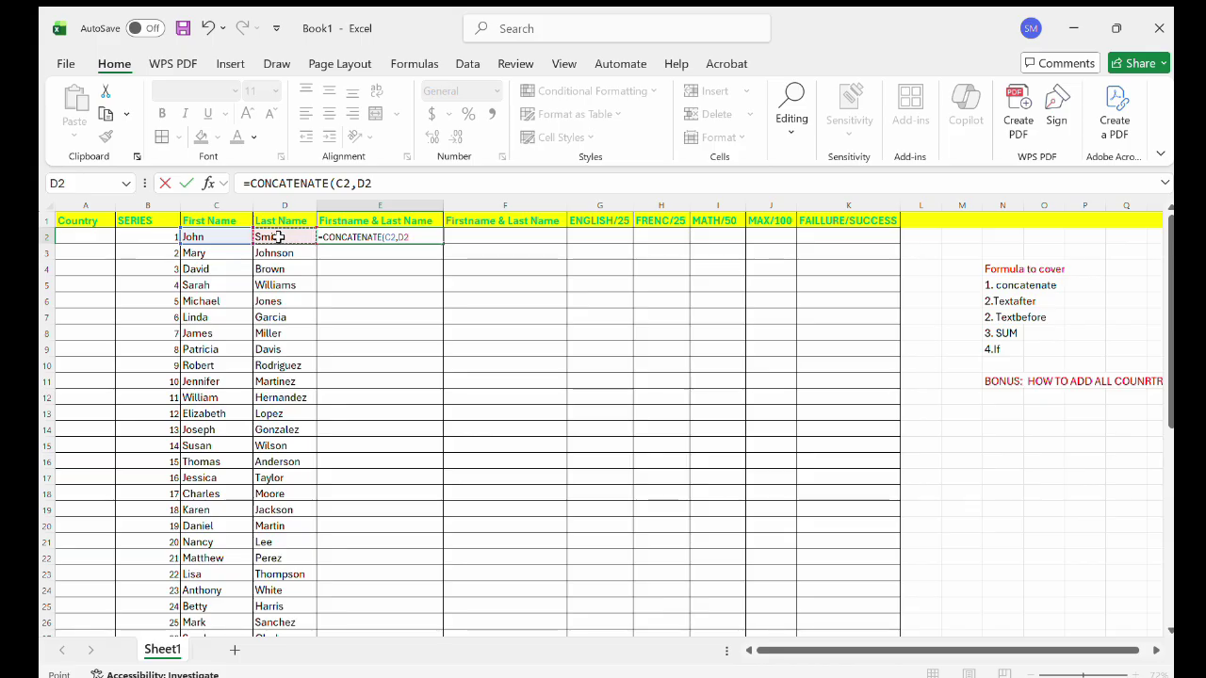
type(")")
key("Return")
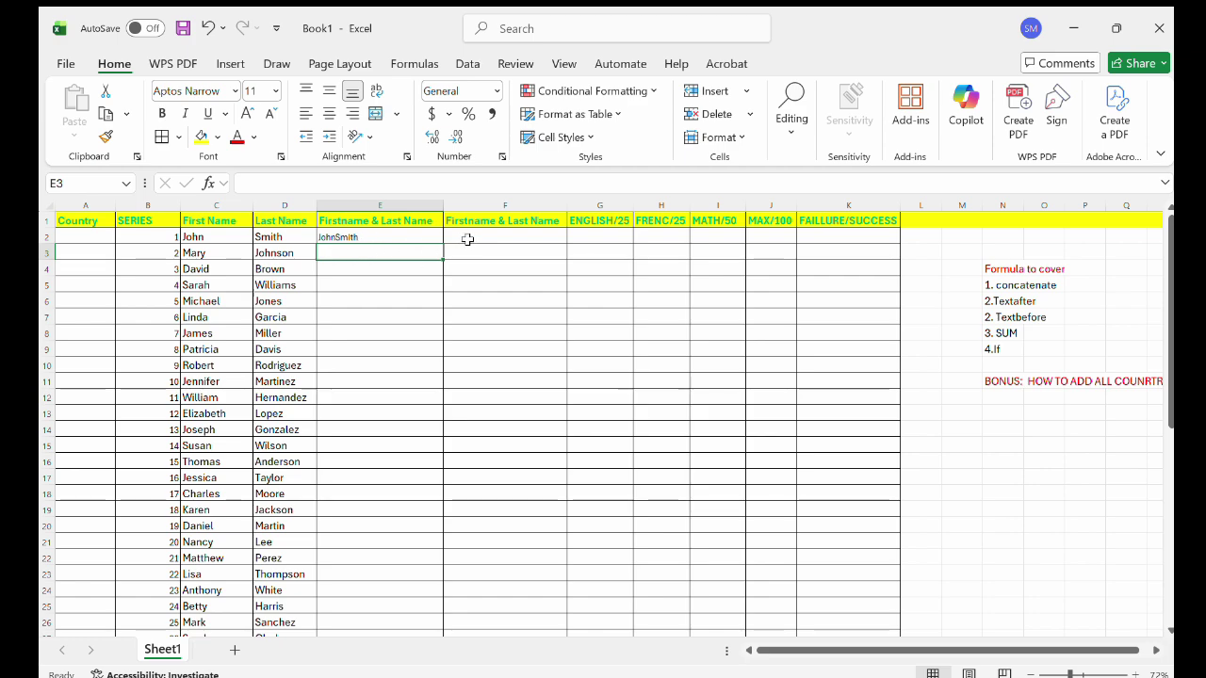
Copy E2's joining formula down the whole of column E.
left_click(415, 237)
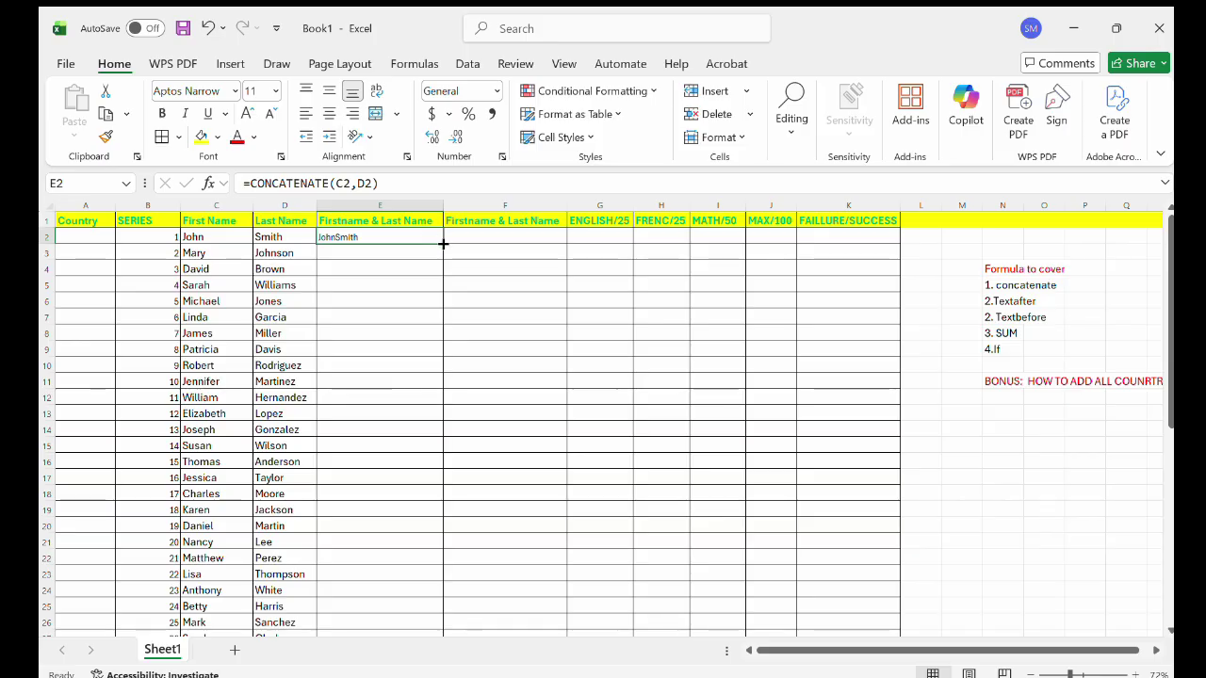
double_click(443, 243)
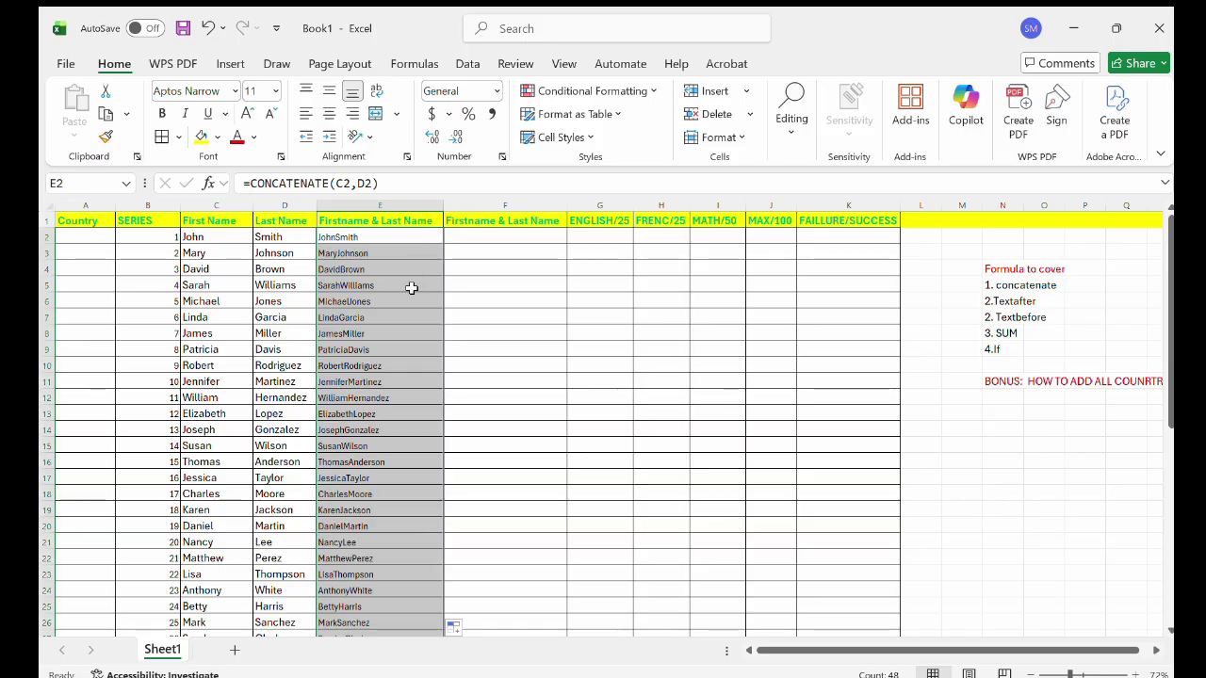
scroll(365, 348, "down", 4)
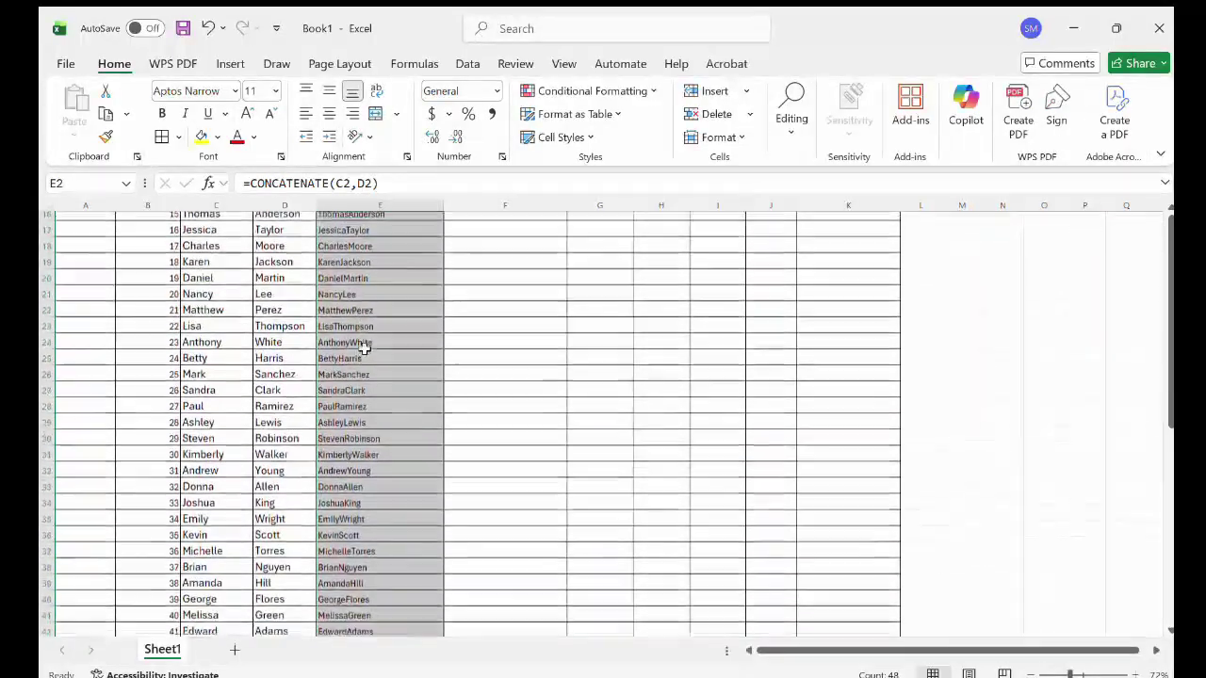
scroll(364, 349, "up", 4)
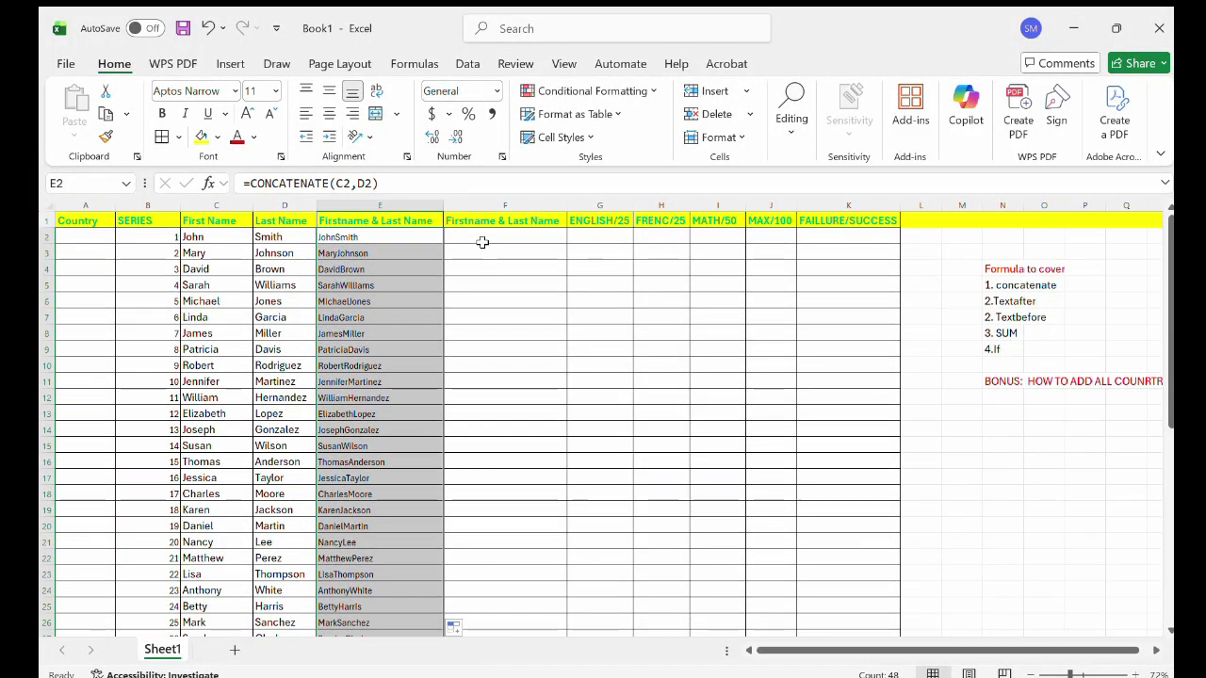
Enter =CONCATENATE(C2," ",D2) in F2 so it shows John Smith.
left_click(482, 242)
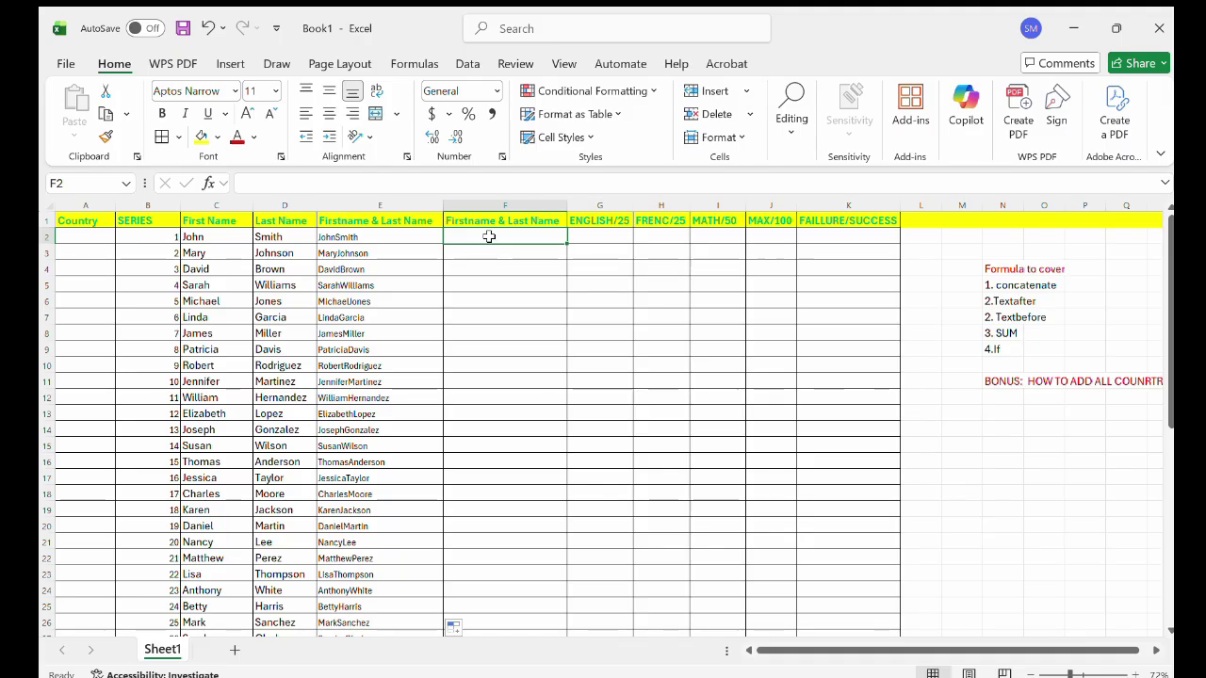
type("=")
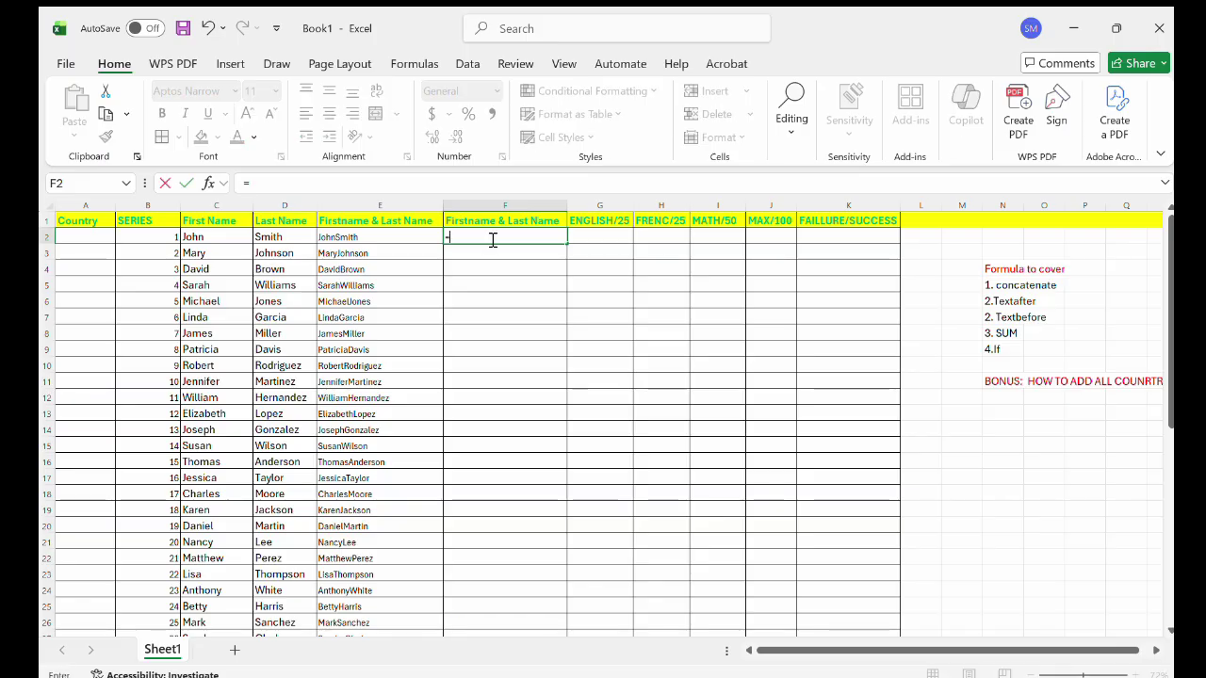
type("con")
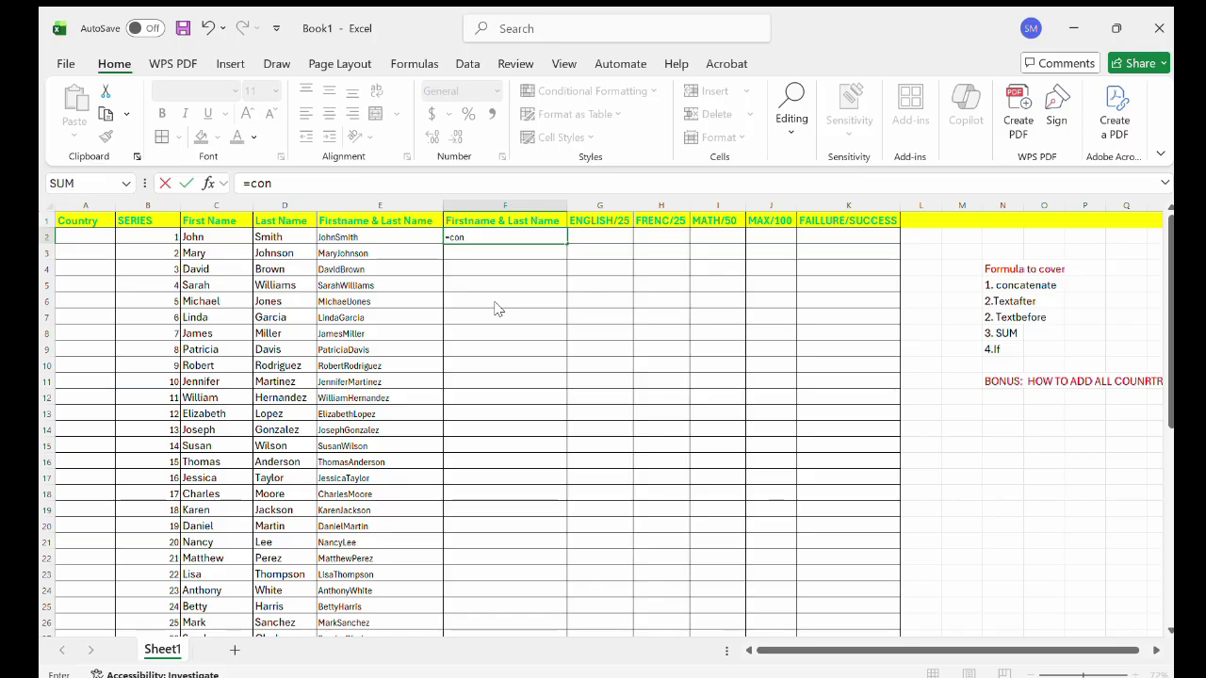
key("Tab")
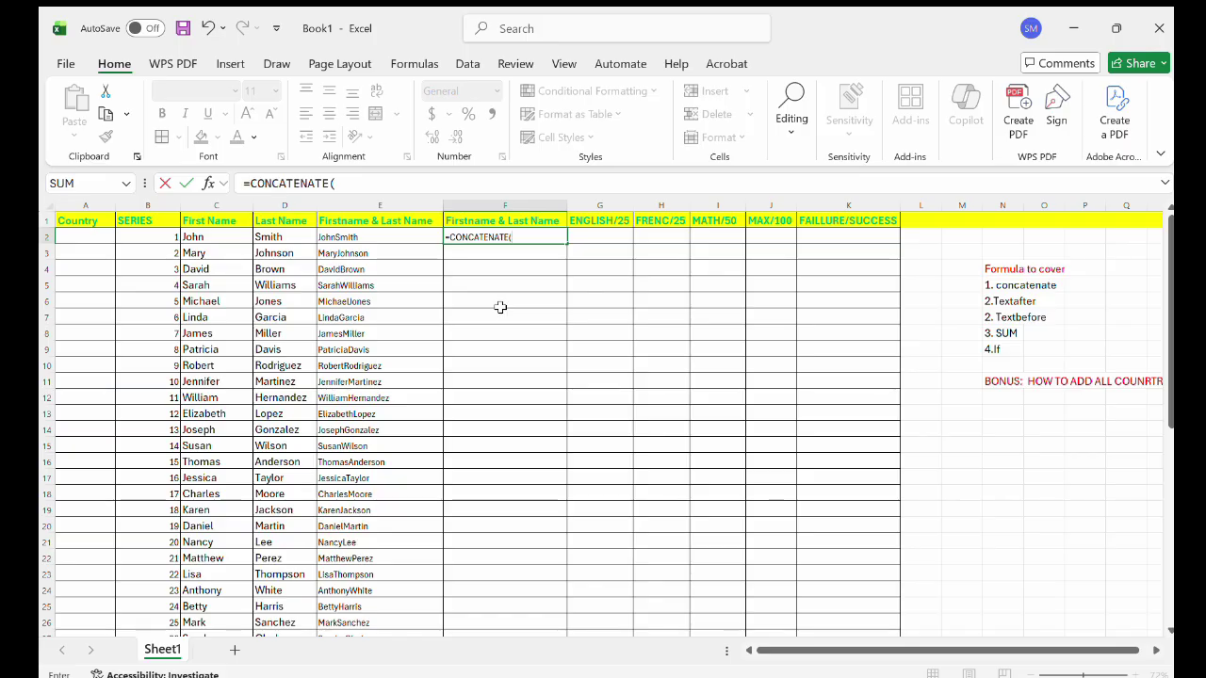
left_click(291, 237)
type(",")
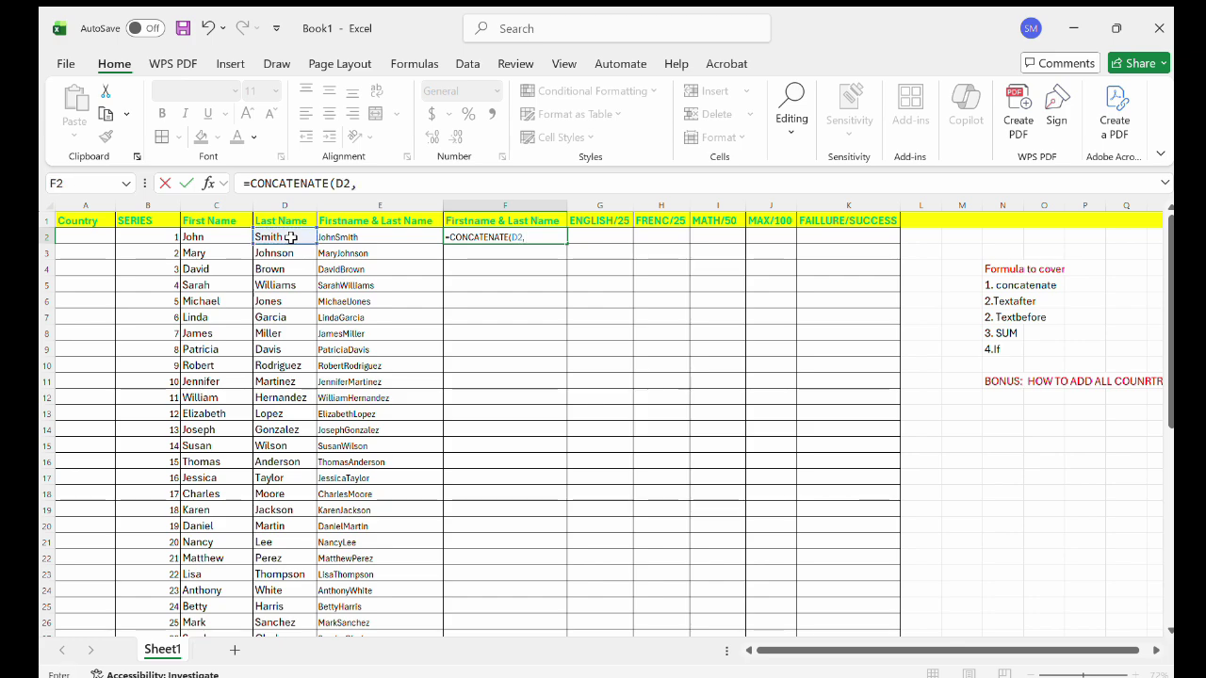
type(" \" \",")
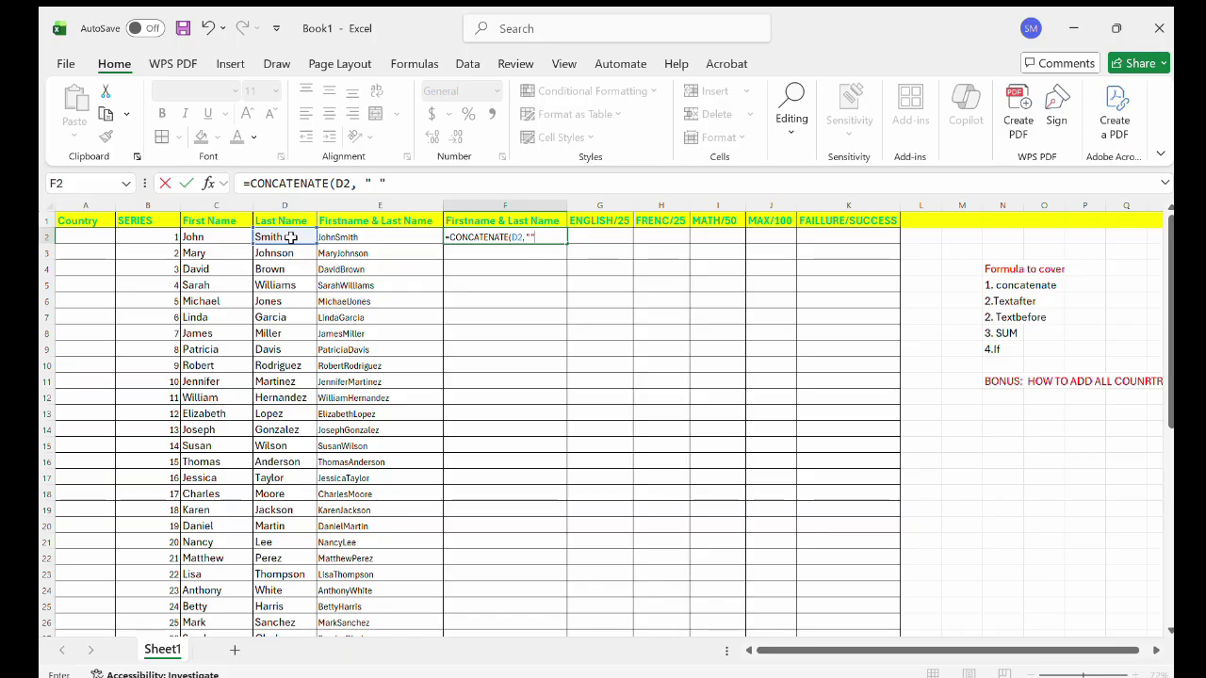
left_click(360, 236)
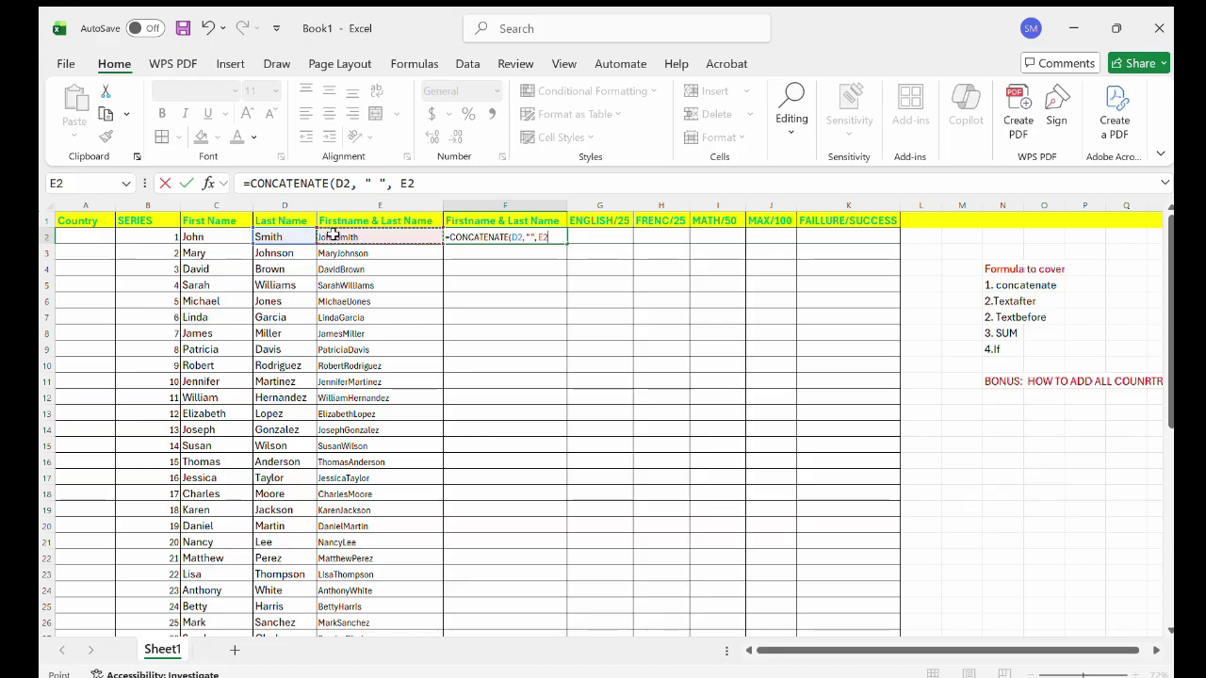
key("BackSpace")
key("BackSpace")
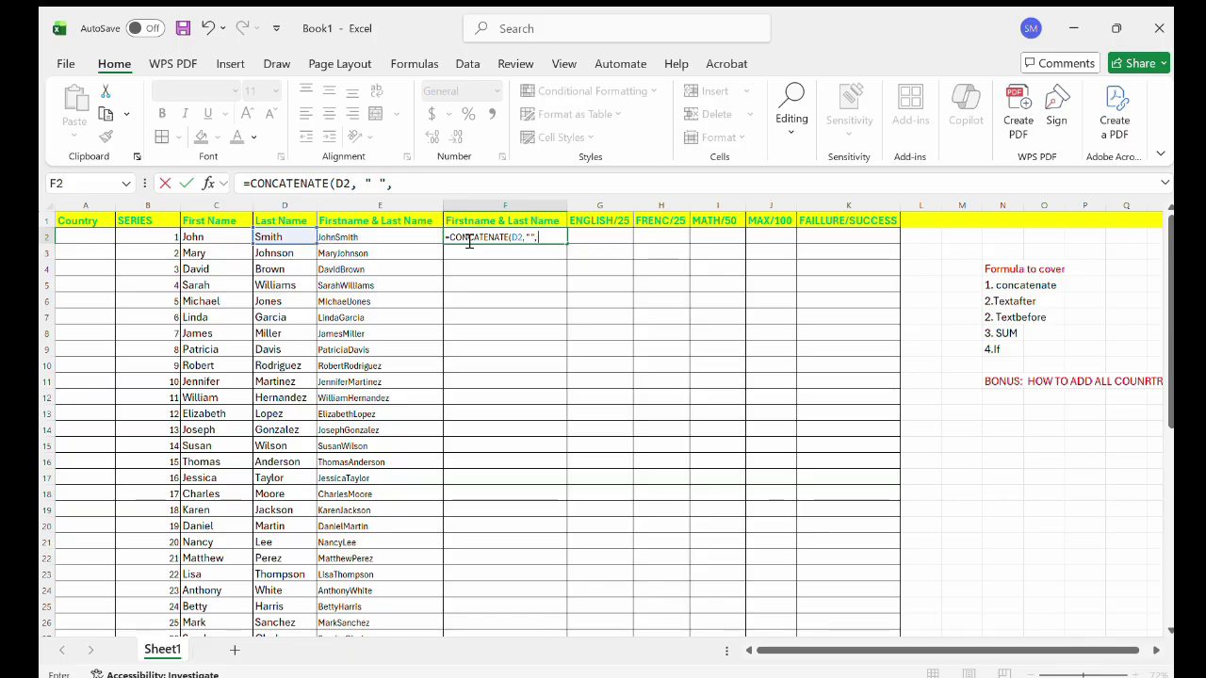
key("BackSpace")
key("BackSpace")
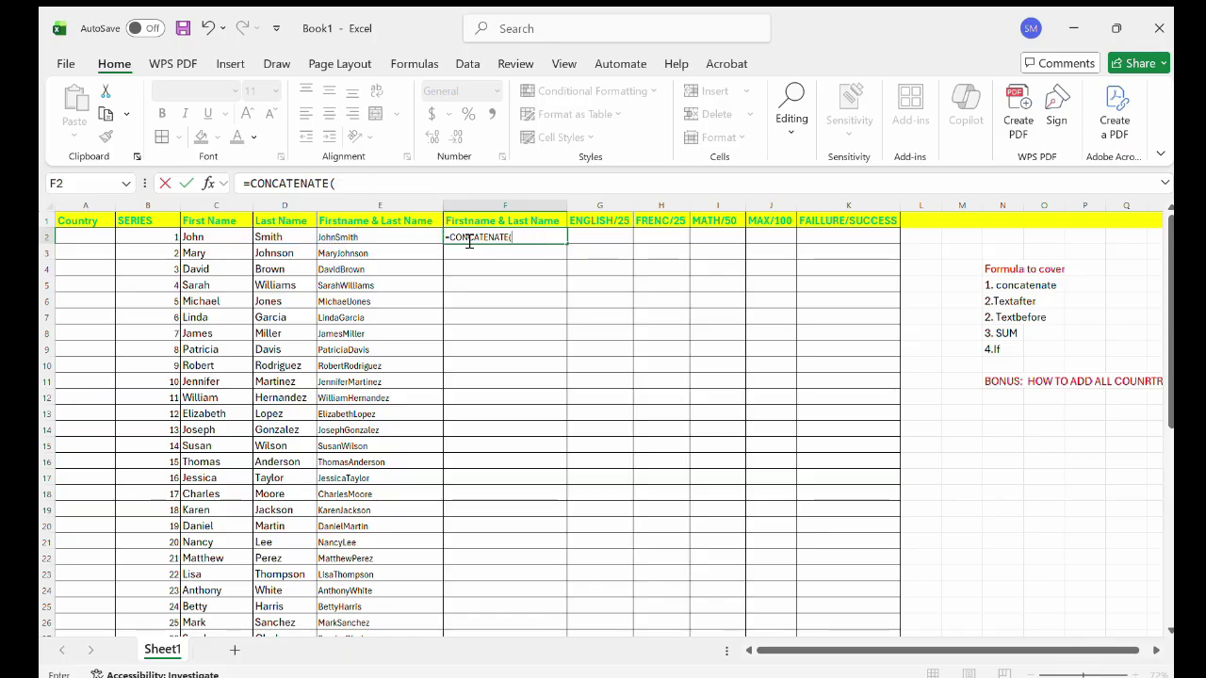
left_click(228, 238)
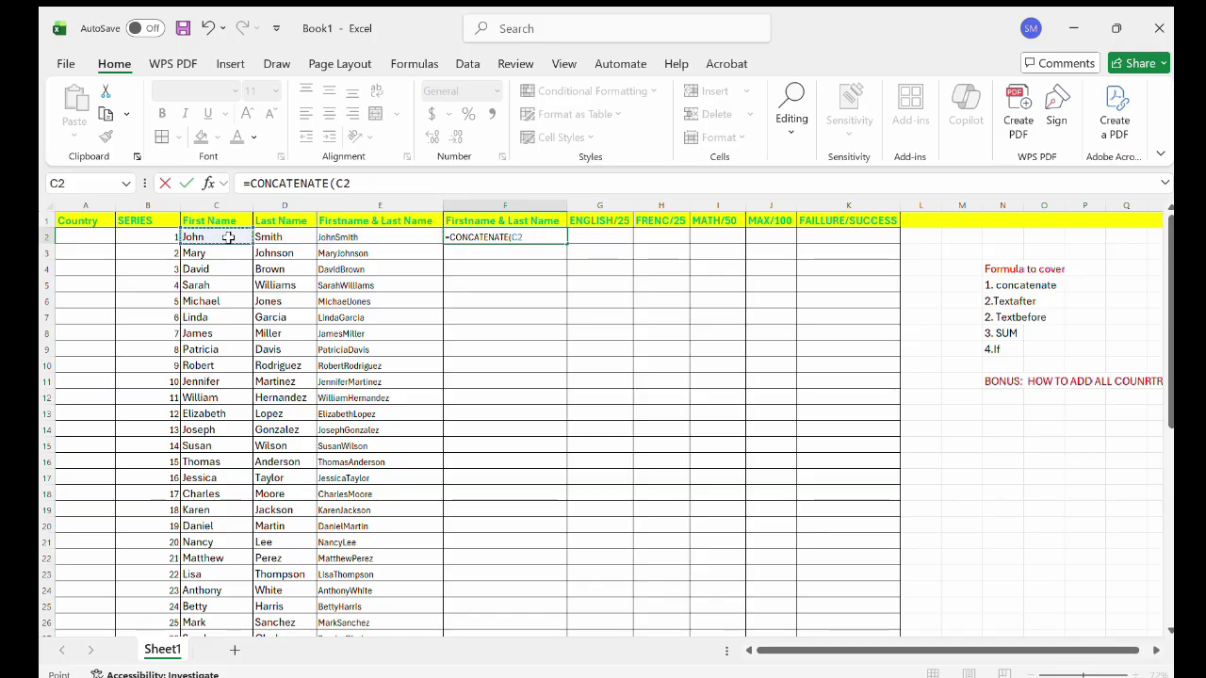
type(",")
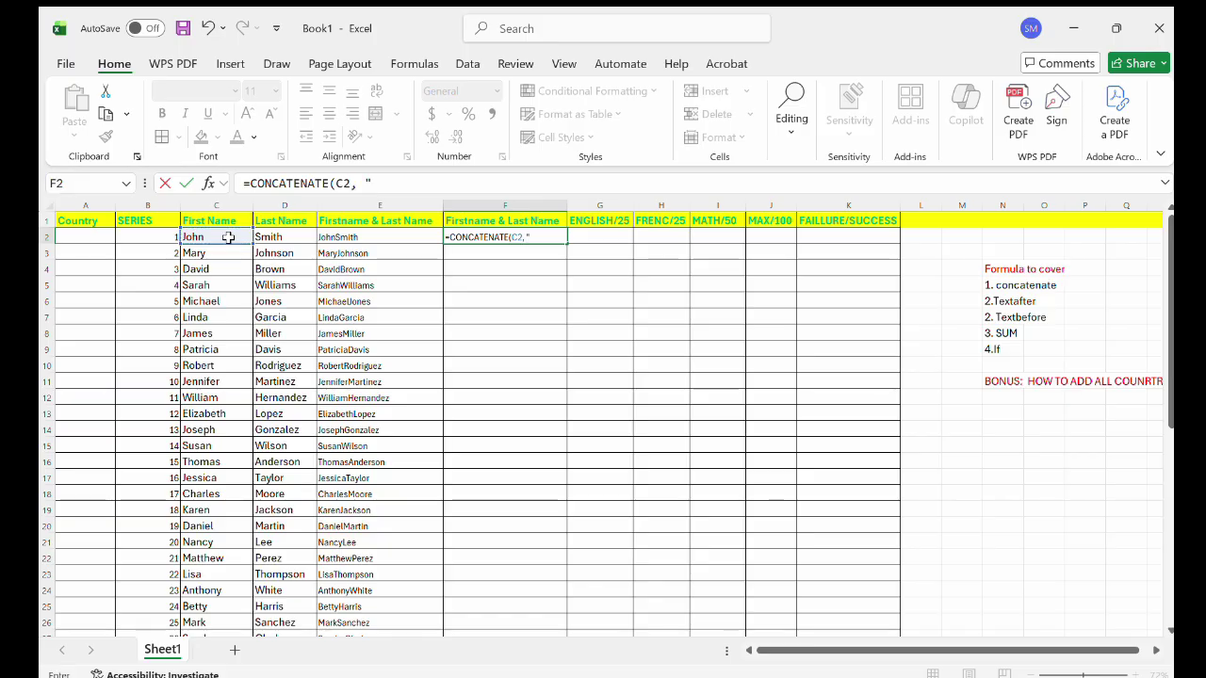
type(" \" \"")
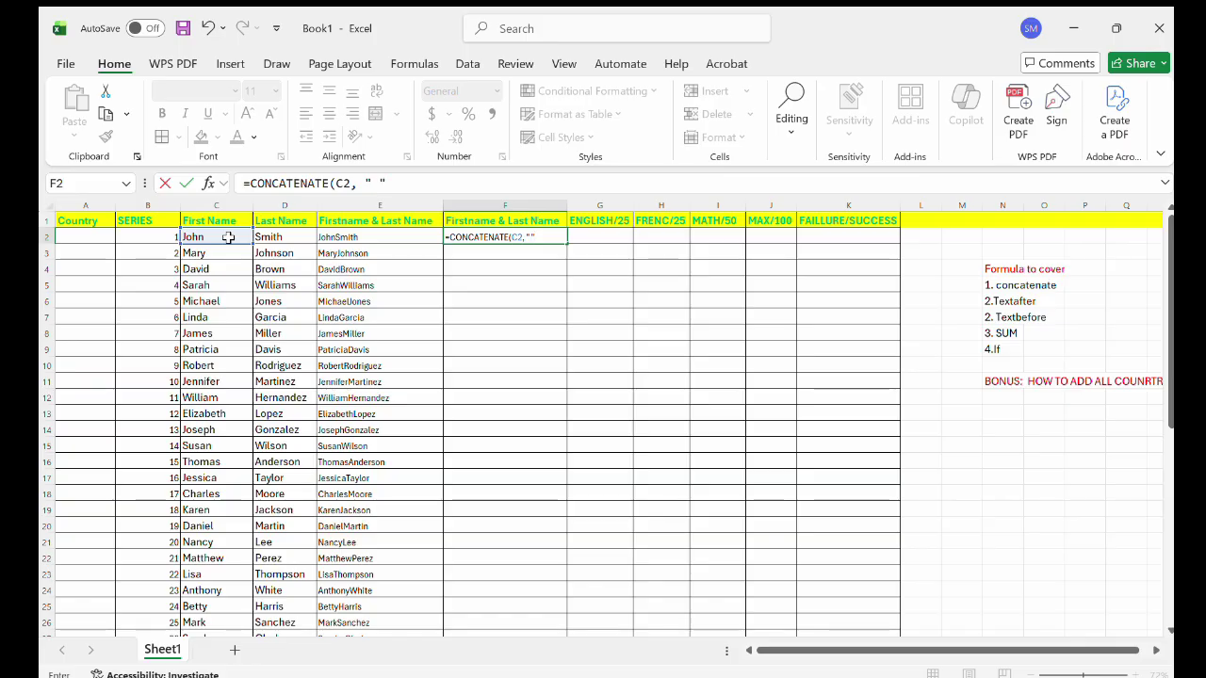
type(",")
left_click(272, 240)
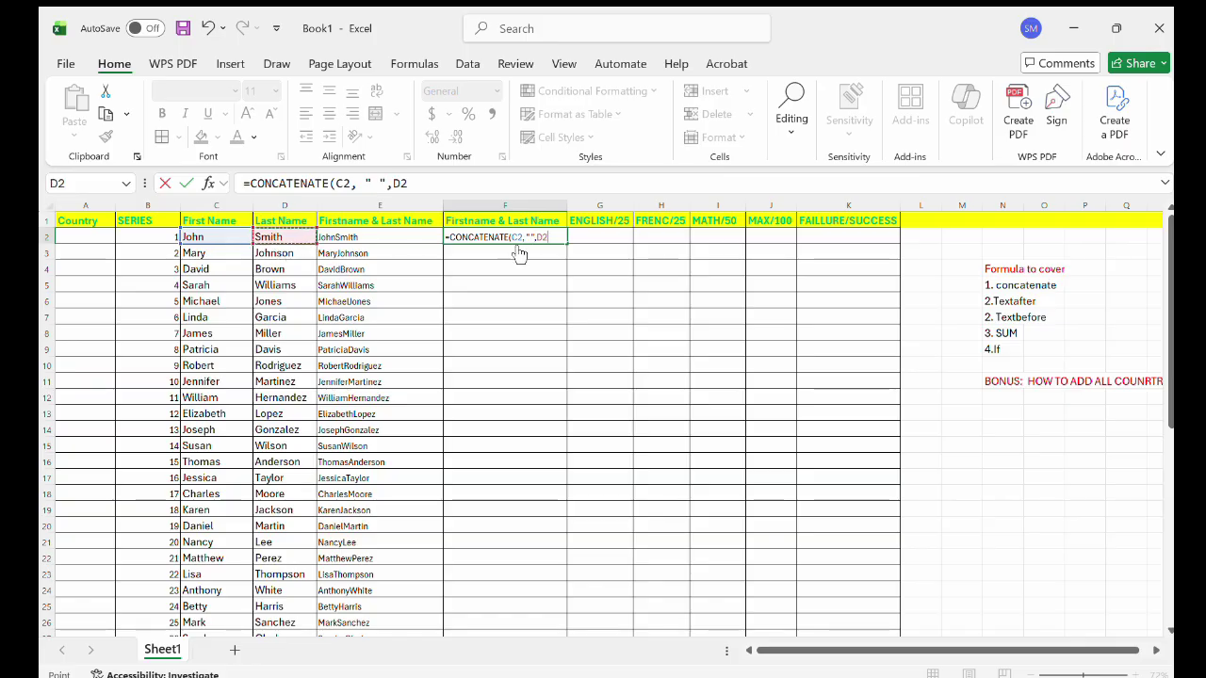
type(")")
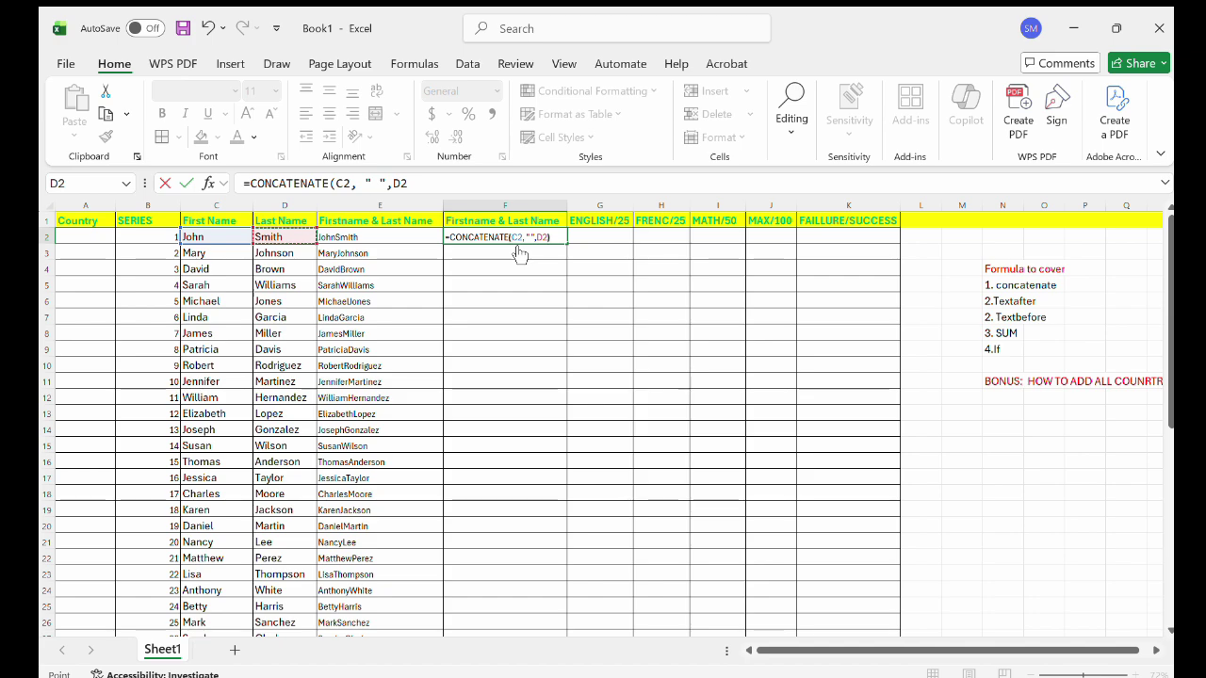
key("Return")
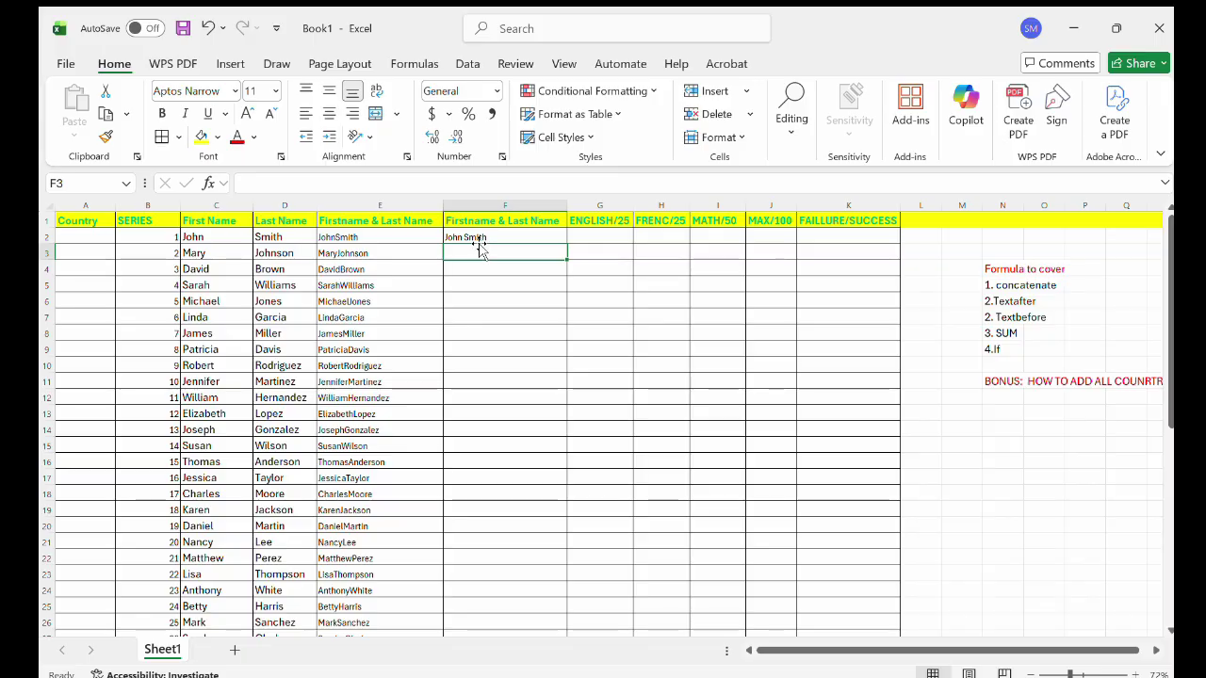
scroll(479, 245, "up", 3)
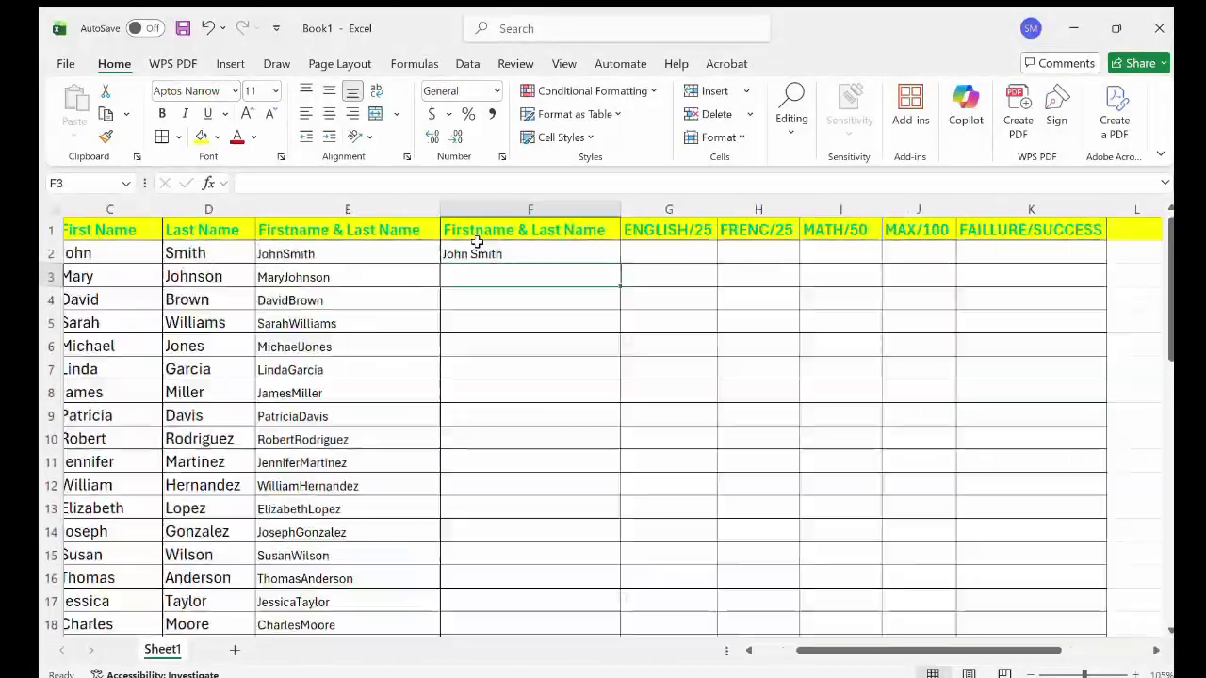
scroll(478, 242, "up", 3)
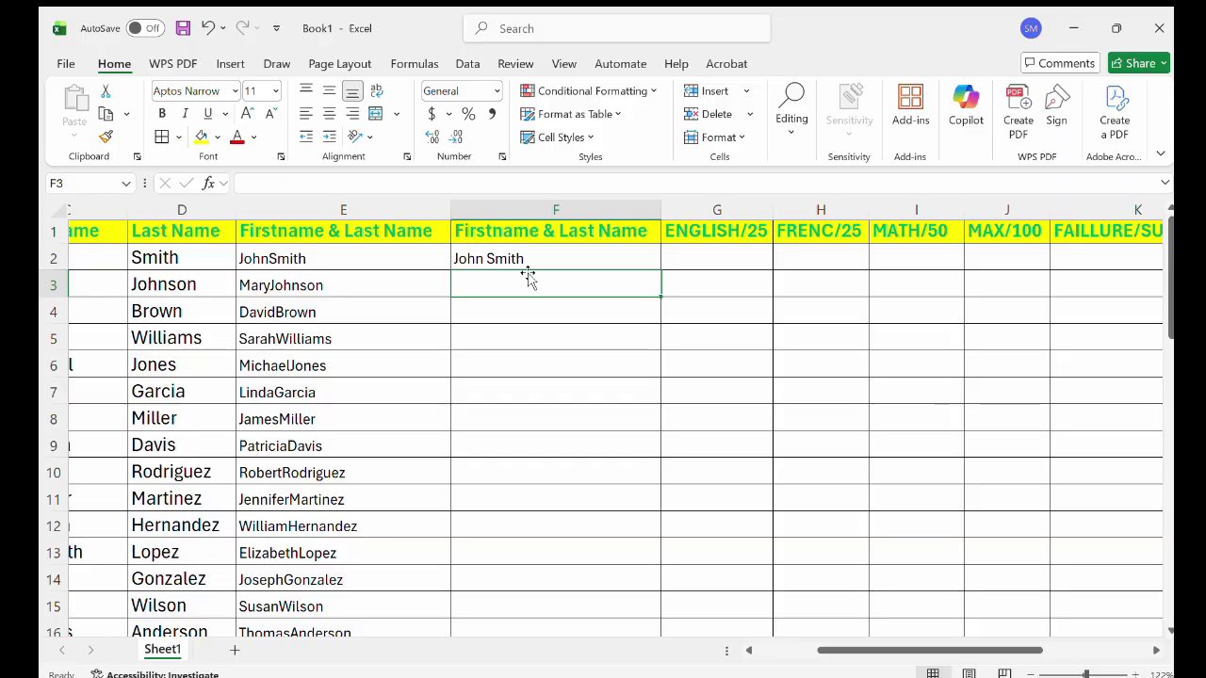
scroll(573, 303, "down", 3)
scroll(573, 303, "down", 3)
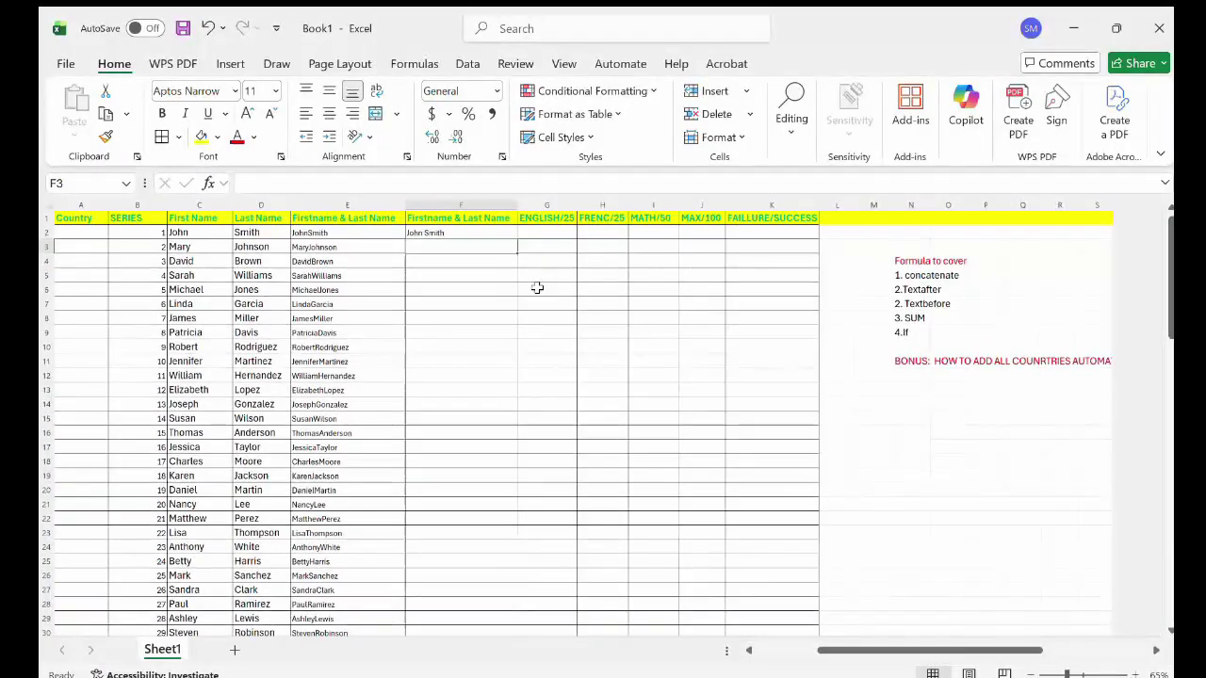
double_click(515, 239)
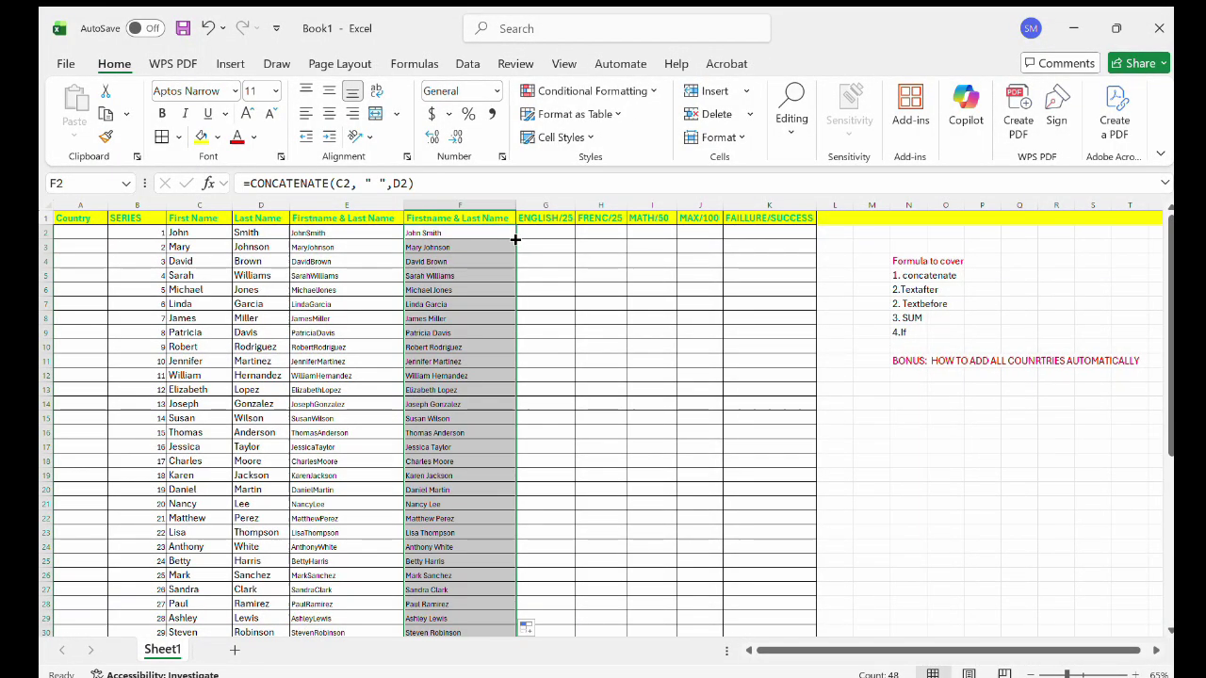
scroll(495, 382, "down", 1)
scroll(495, 381, "up", 2)
Insert an empty column G before ENGLISH/25 and give it the heading Name.
left_click(555, 206)
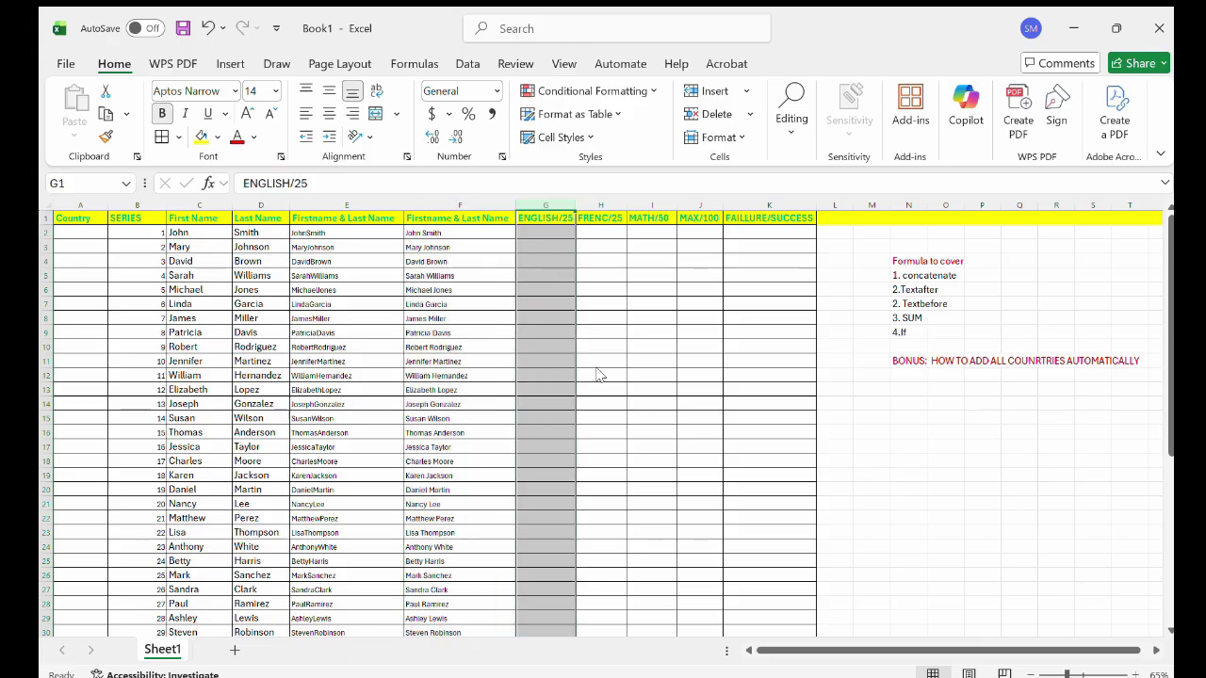
key("ctrl+shift+plus")
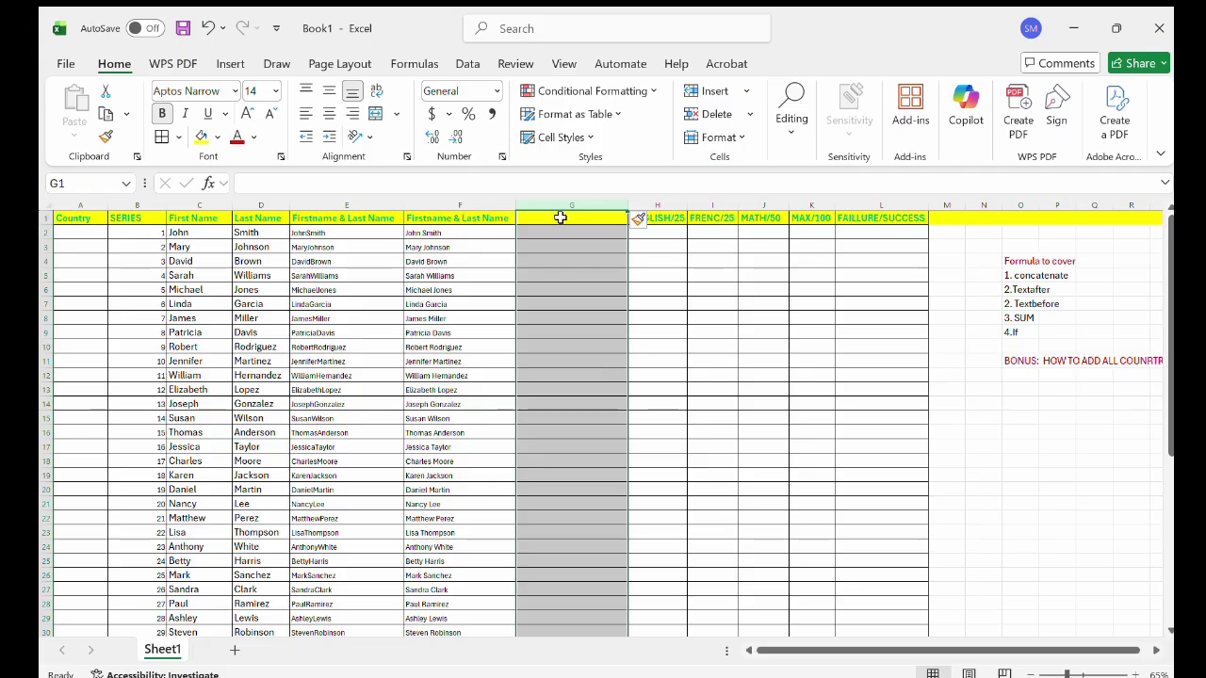
left_click(557, 216)
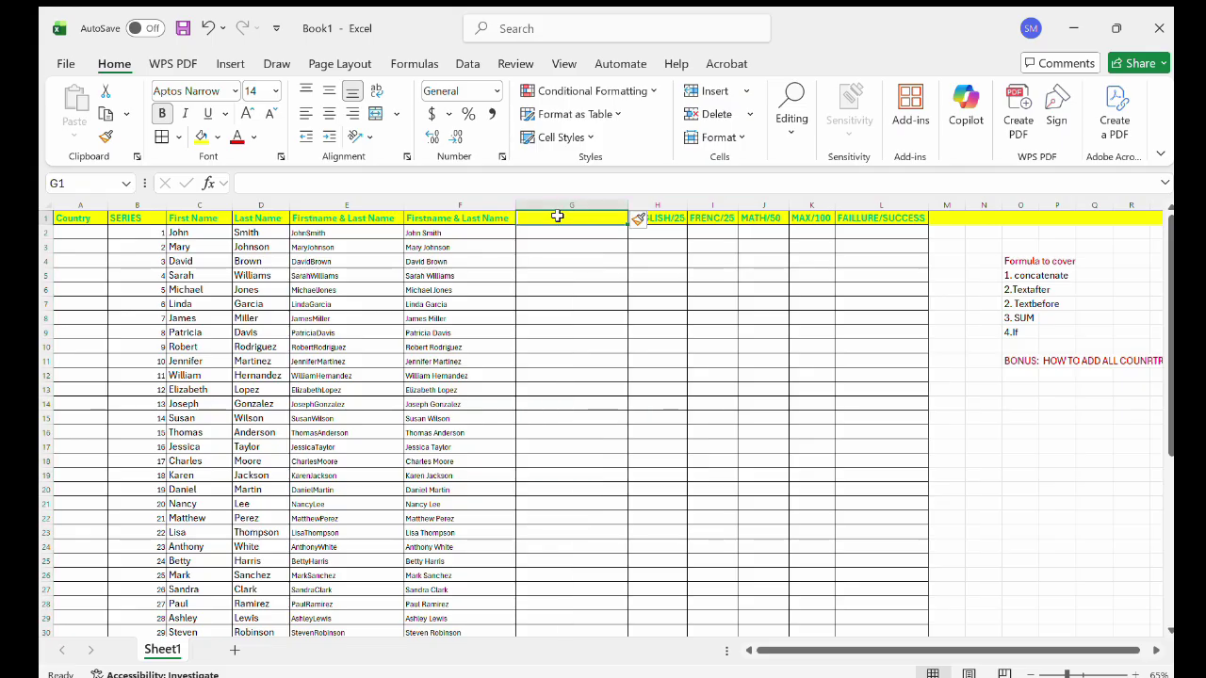
type("Name")
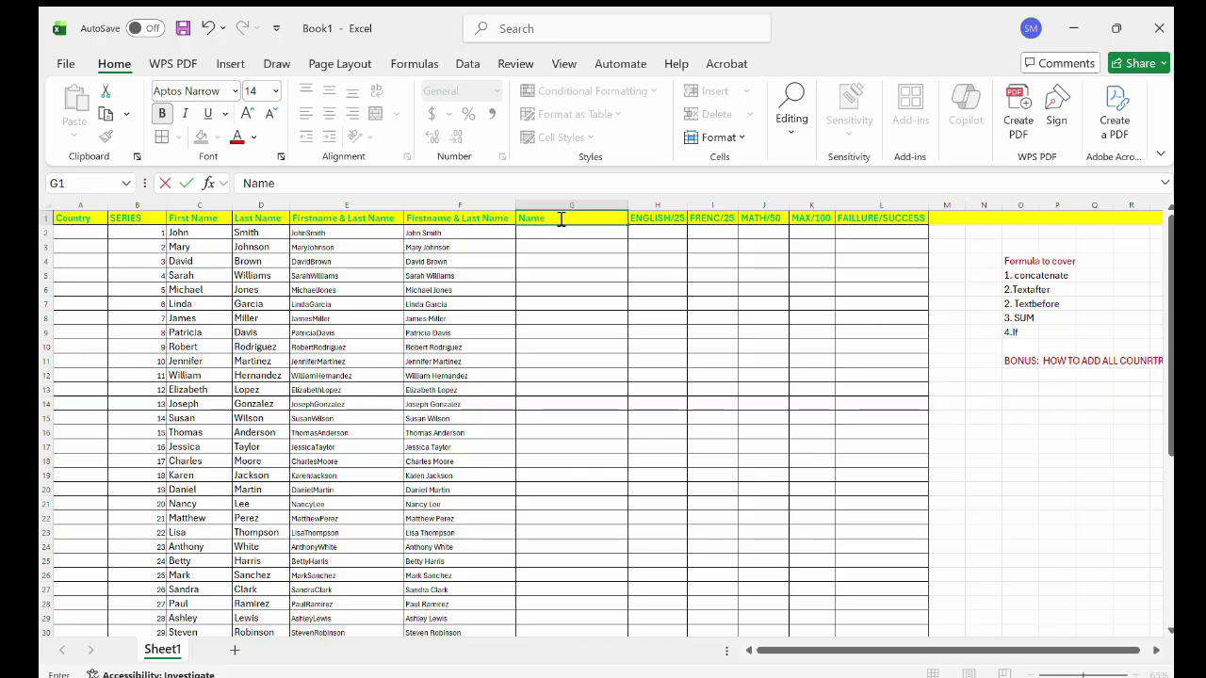
key("Return")
left_click(431, 236)
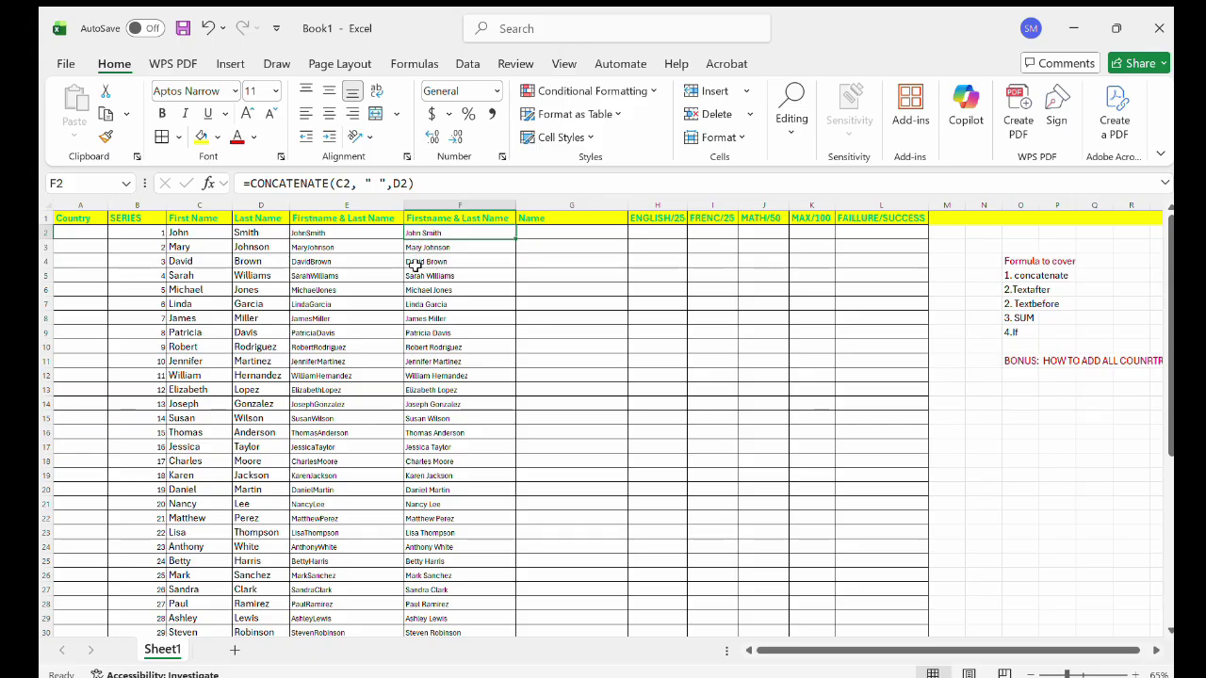
Enter =TEXTBEFORE(F2," ") in G2 and fill it down to extract first names like John.
left_click(548, 233)
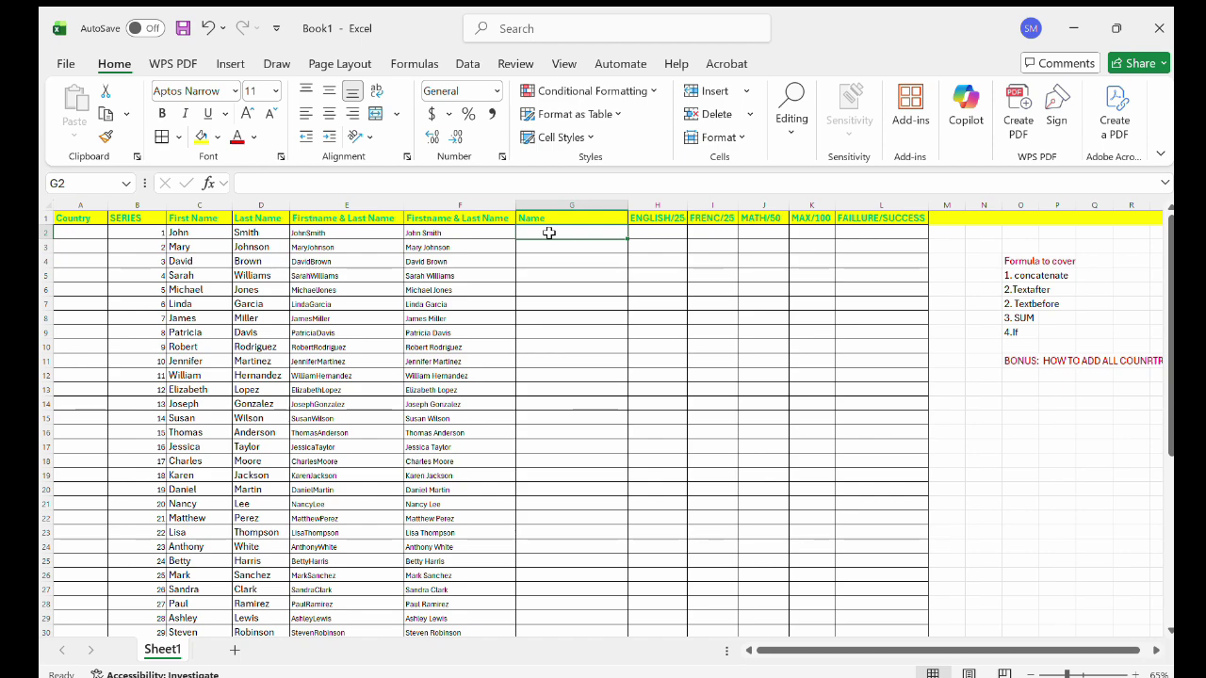
type("=")
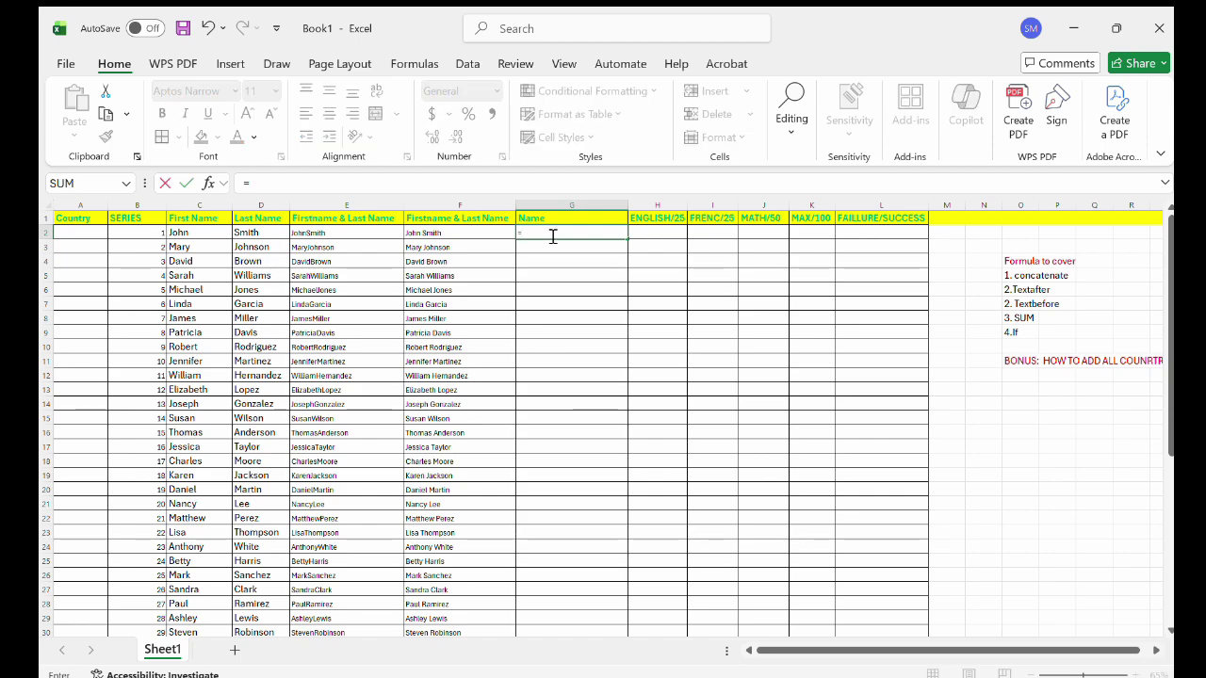
type("te")
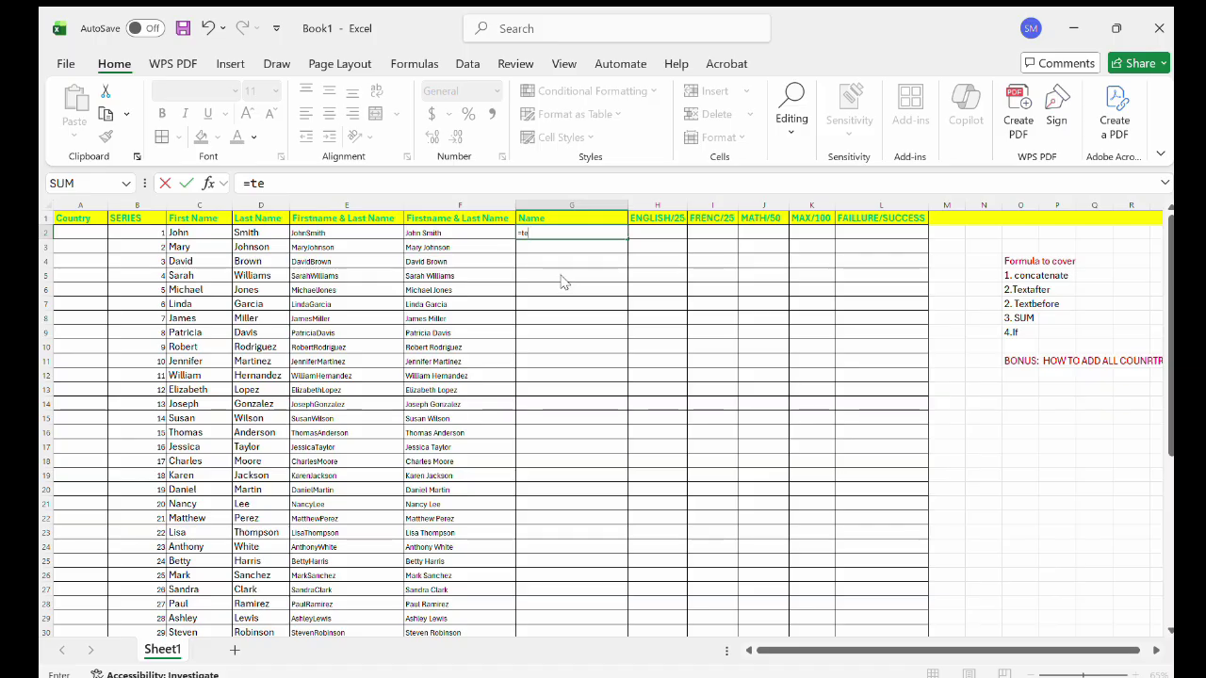
key("Tab")
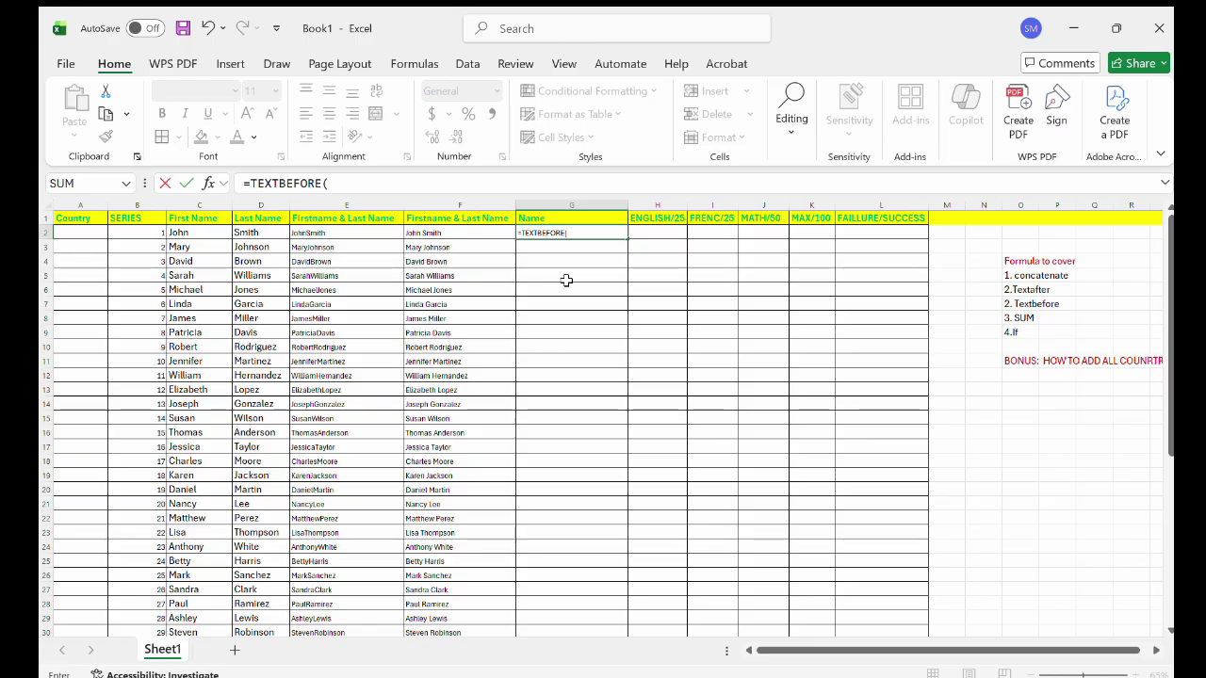
left_click(420, 233)
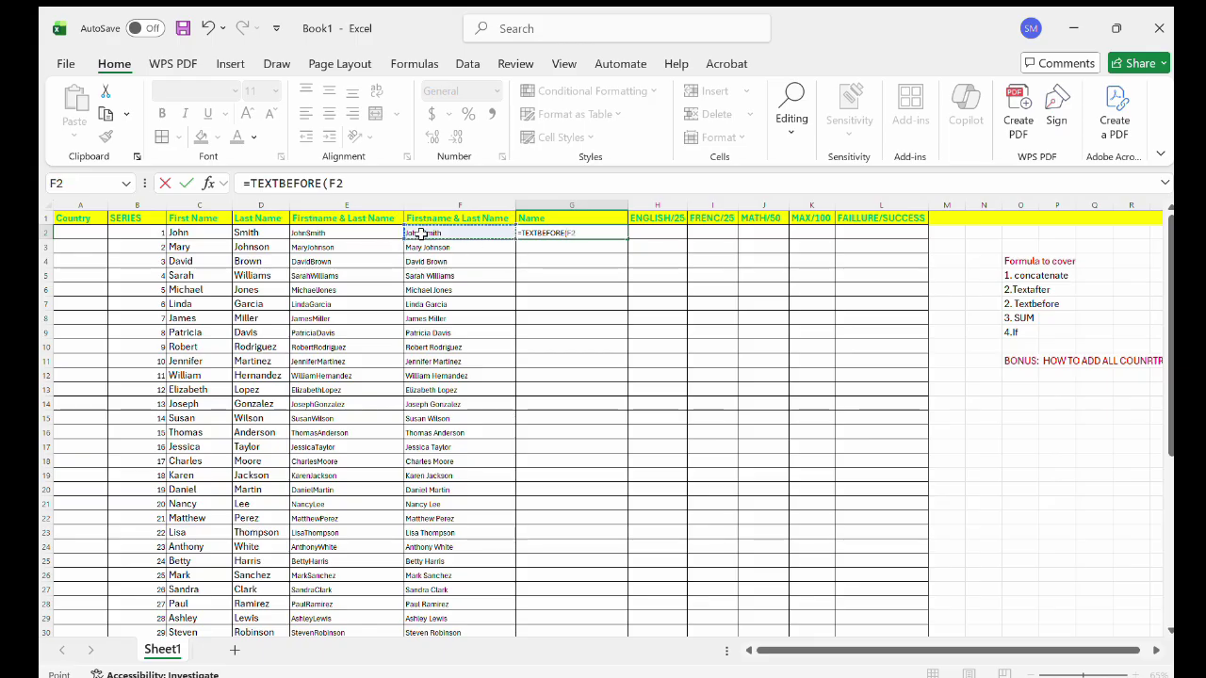
type(",")
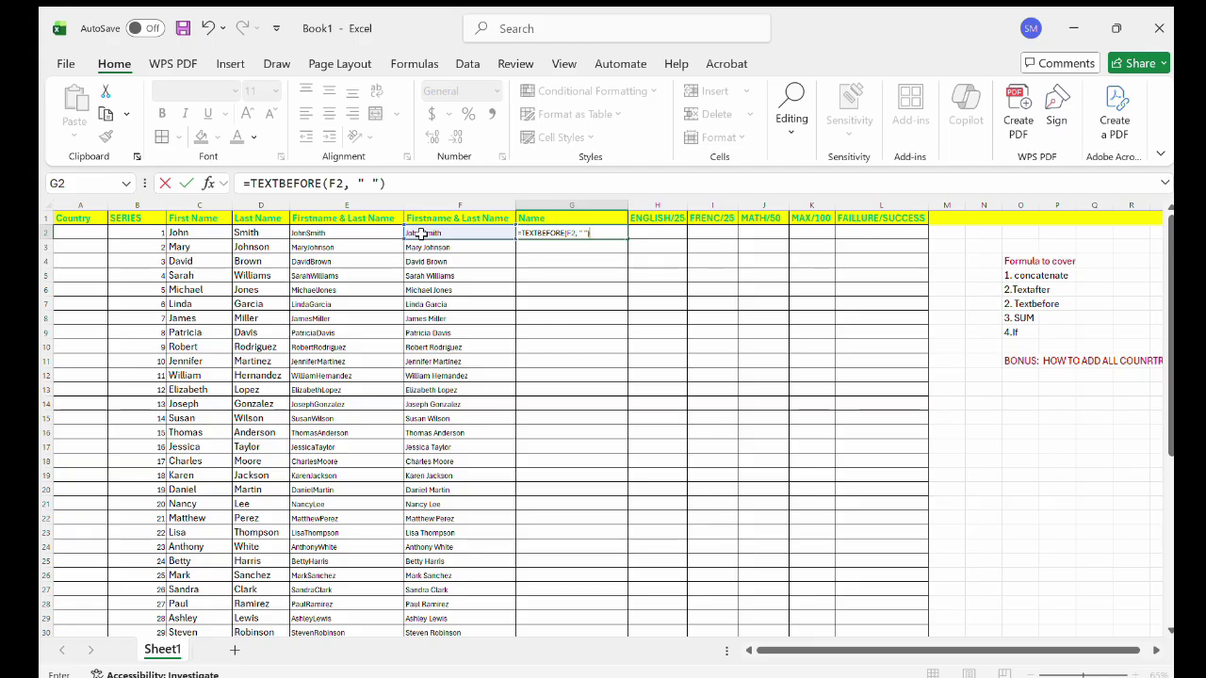
type("\" \")")
key("Return")
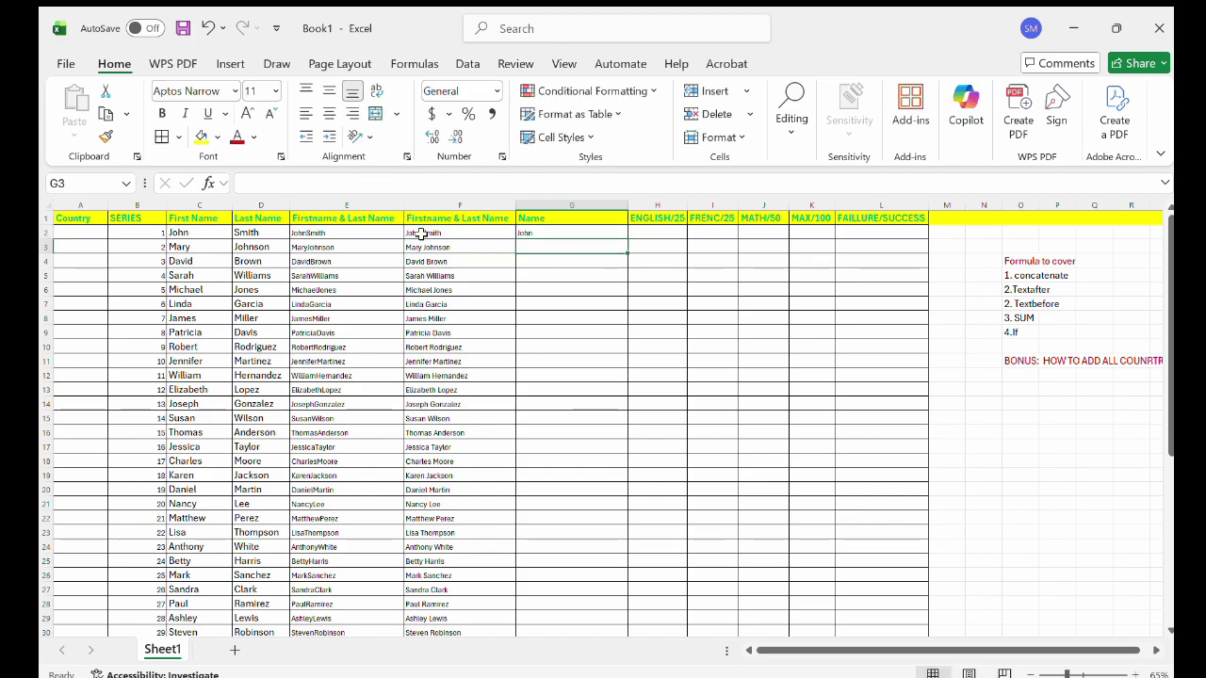
left_click(548, 233)
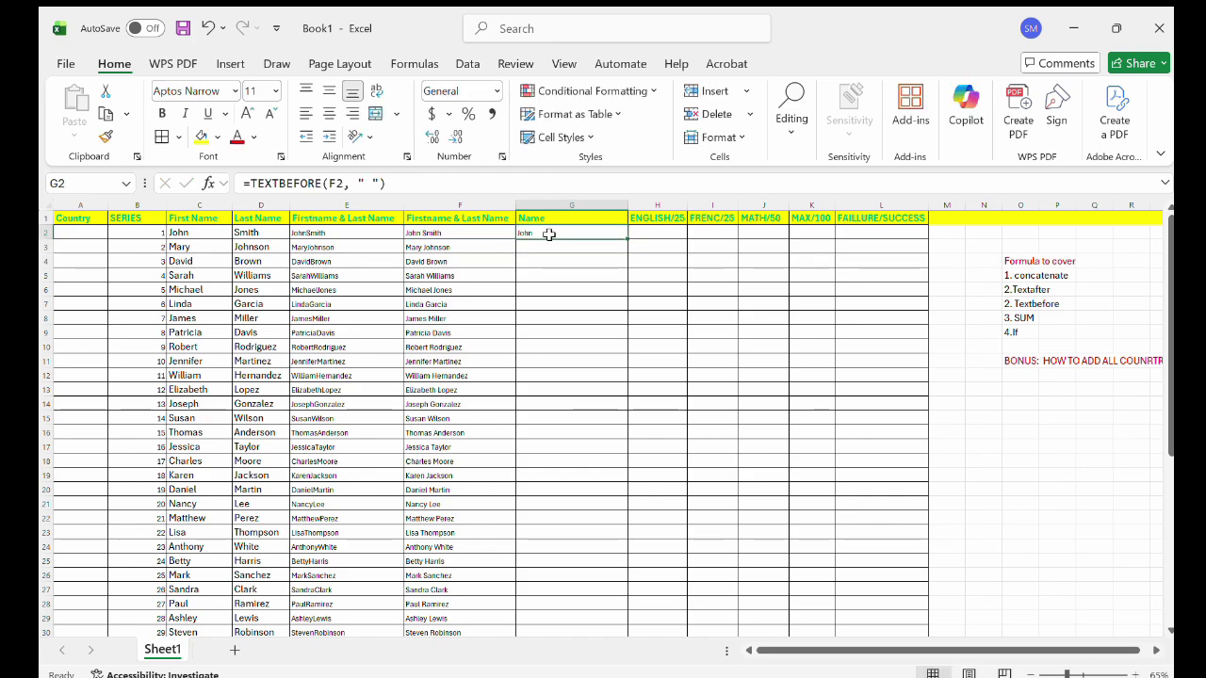
double_click(627, 238)
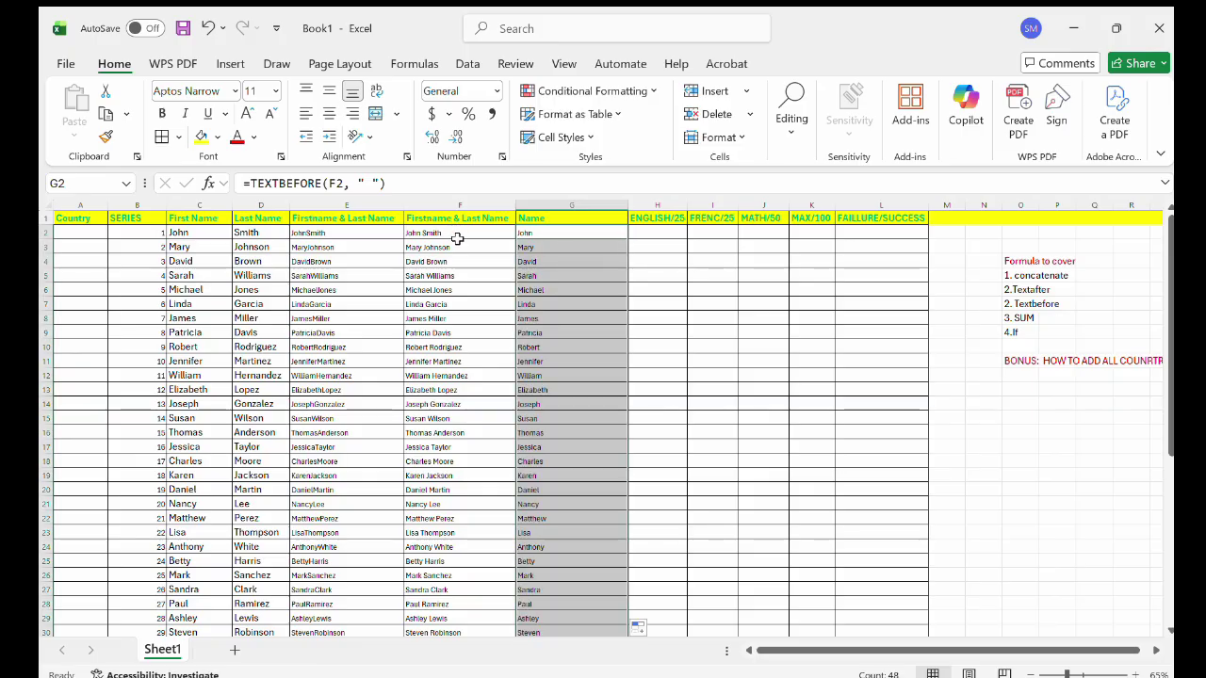
scroll(457, 239, "right", 1)
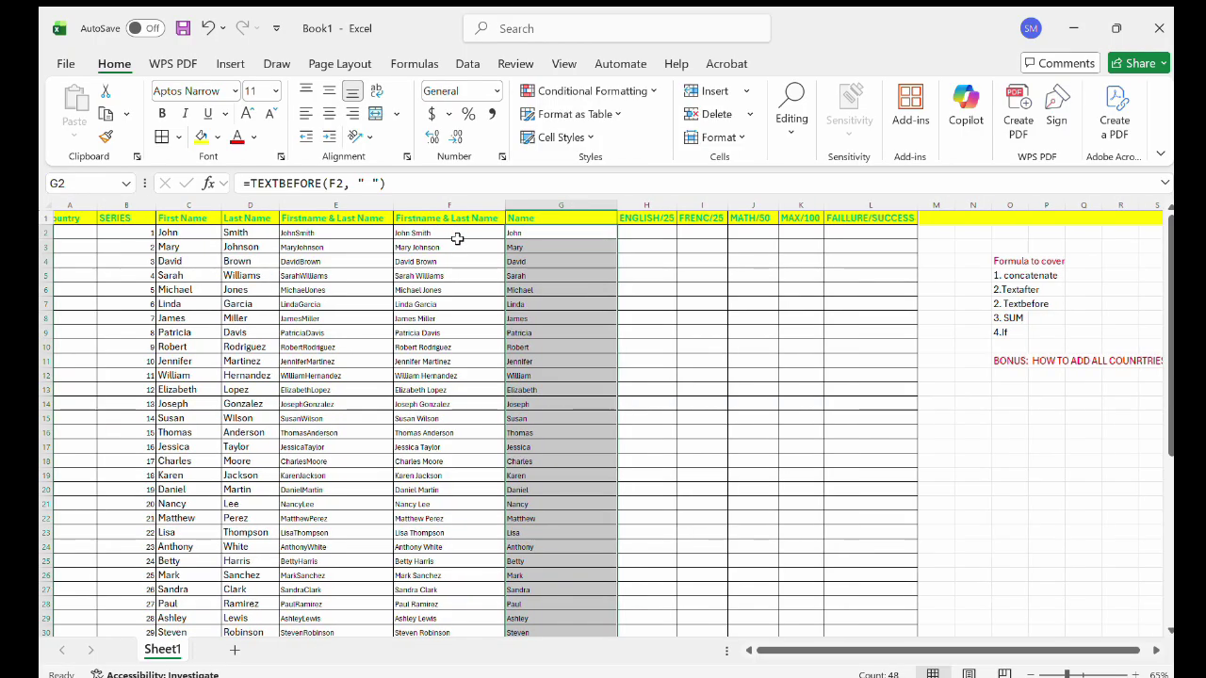
Insert a new column before ENGLISH/25 and give it the header 'Name'.
left_click(643, 205)
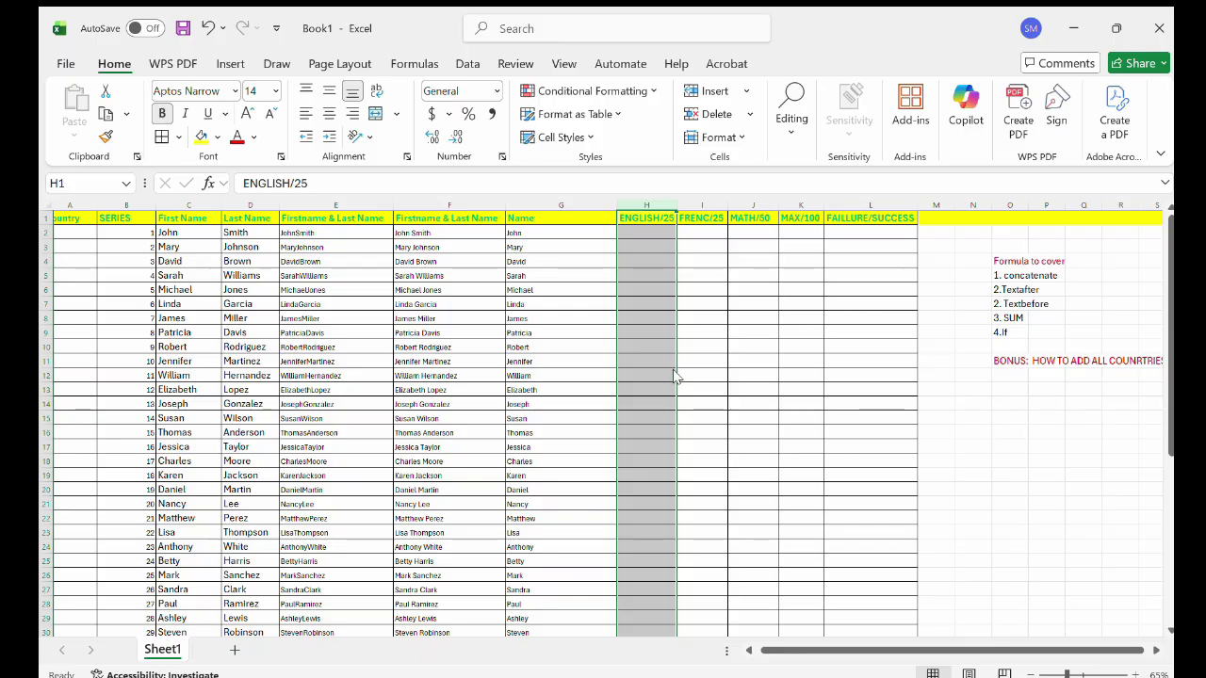
key("ctrl+shift+plus")
double_click(666, 218)
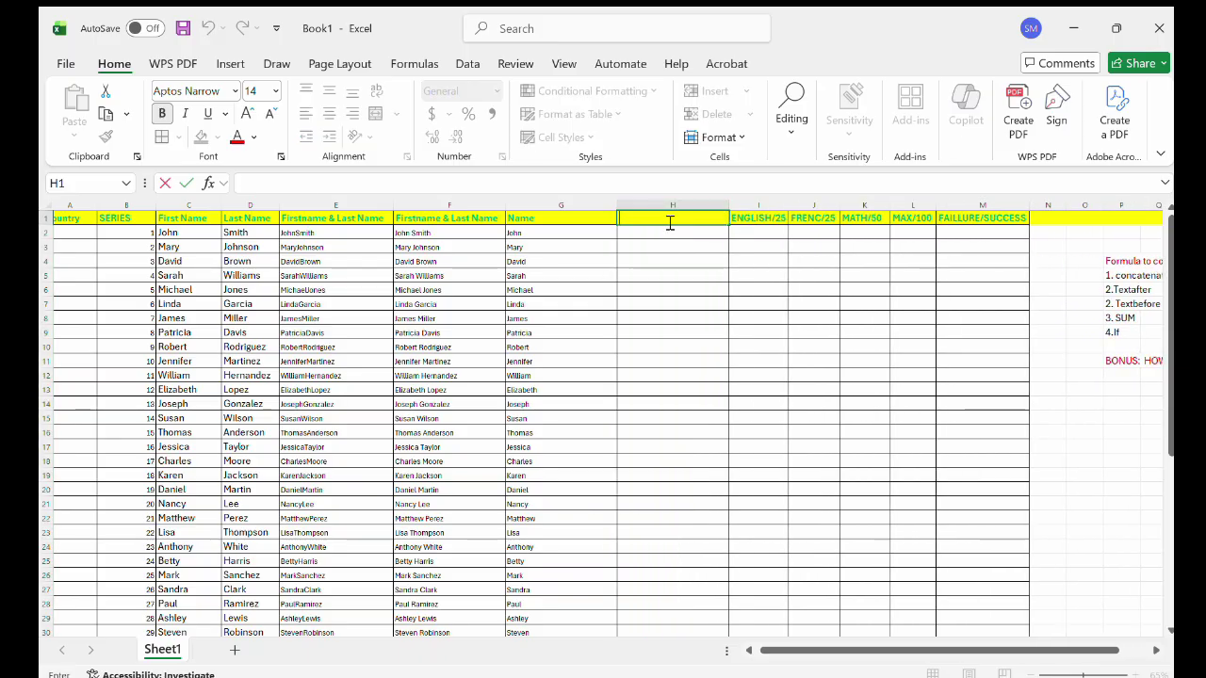
type("Name")
left_click(652, 230)
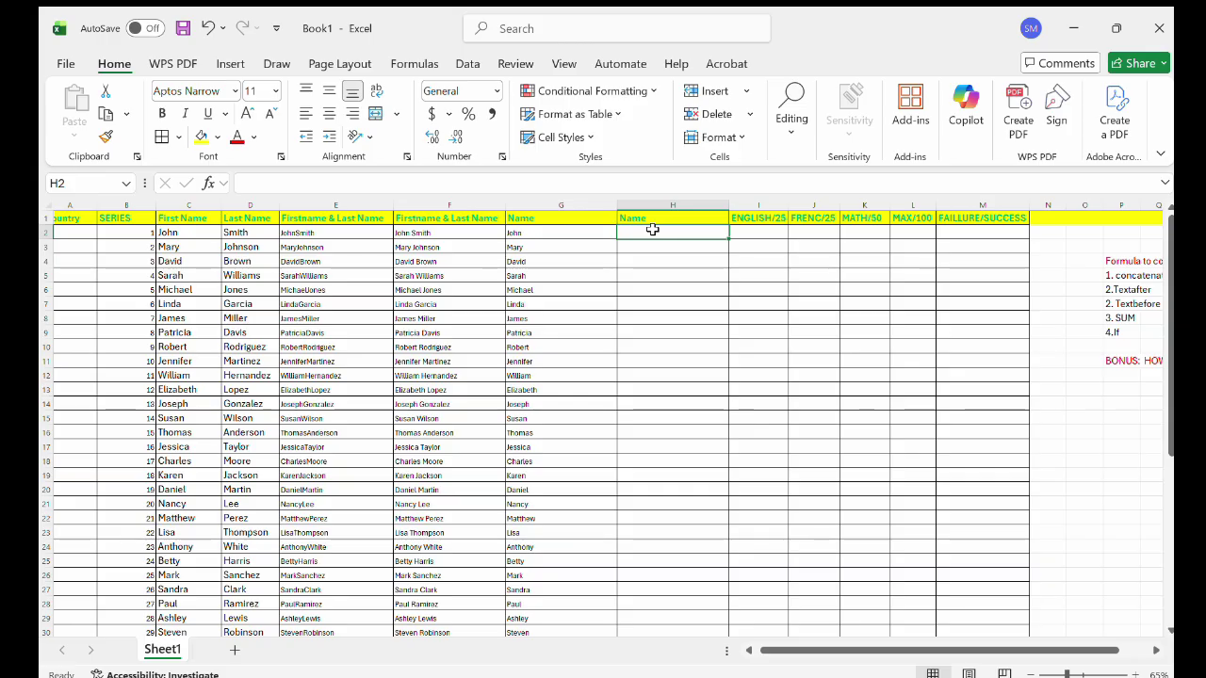
Enter =TEXTAFTER(F2, " ") in H2 to extract the last name Smith.
double_click(658, 234)
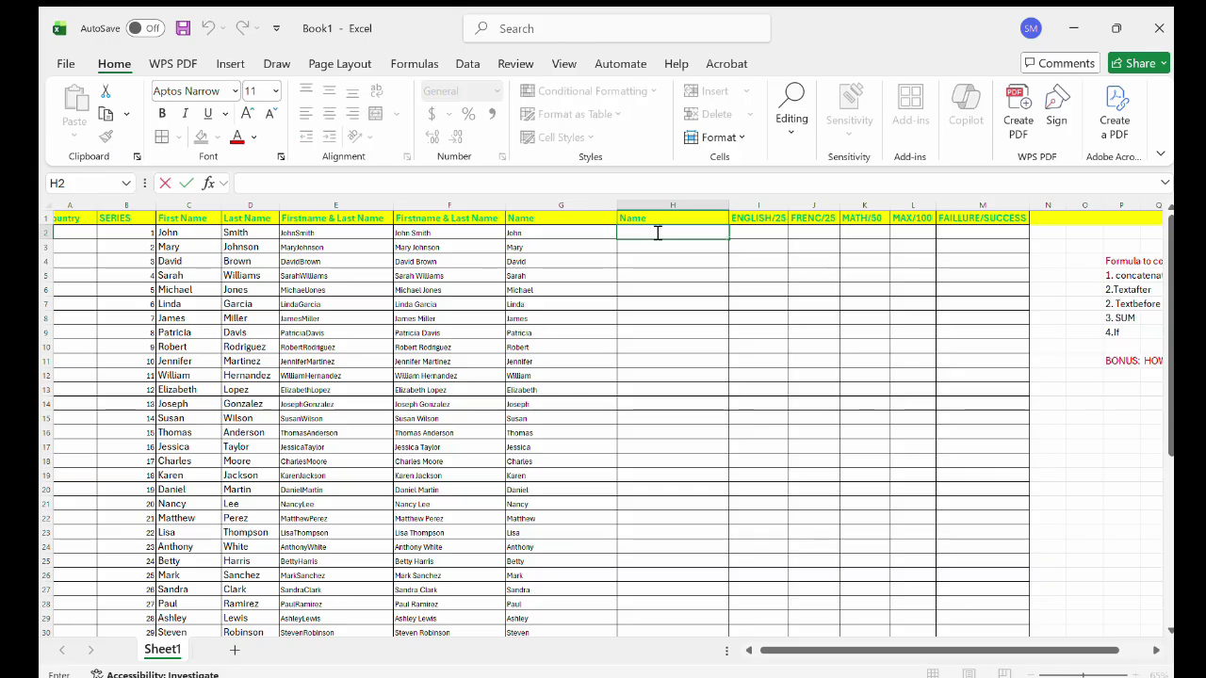
type("=")
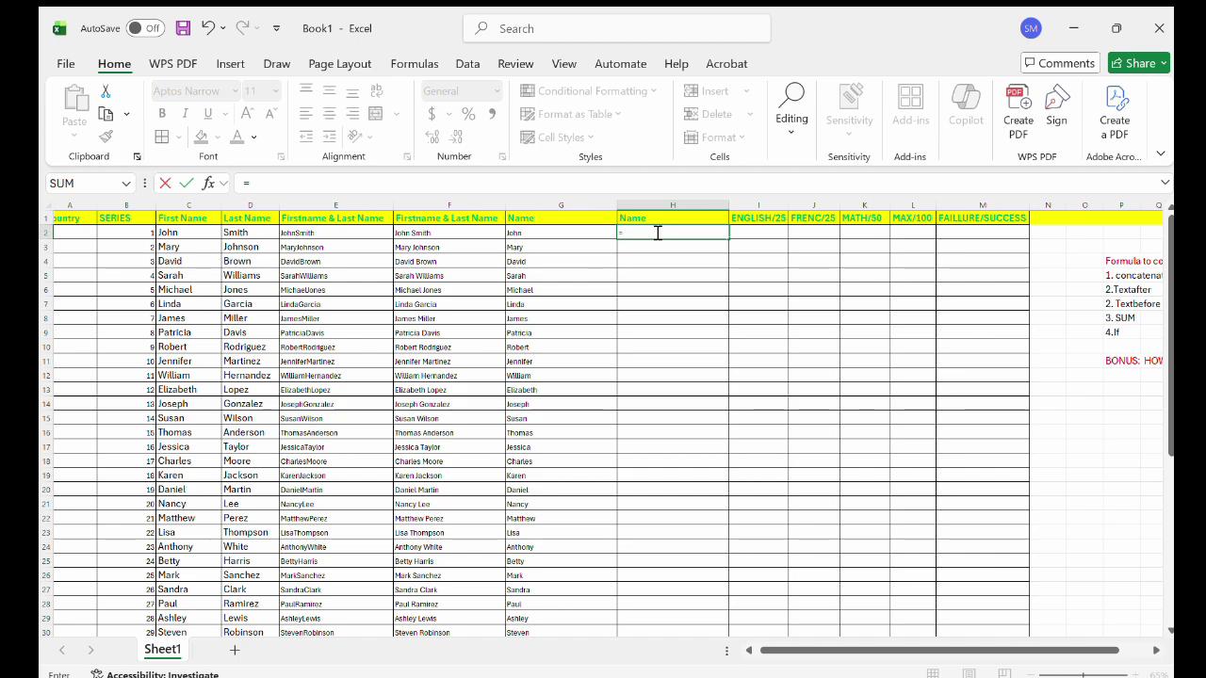
type("te")
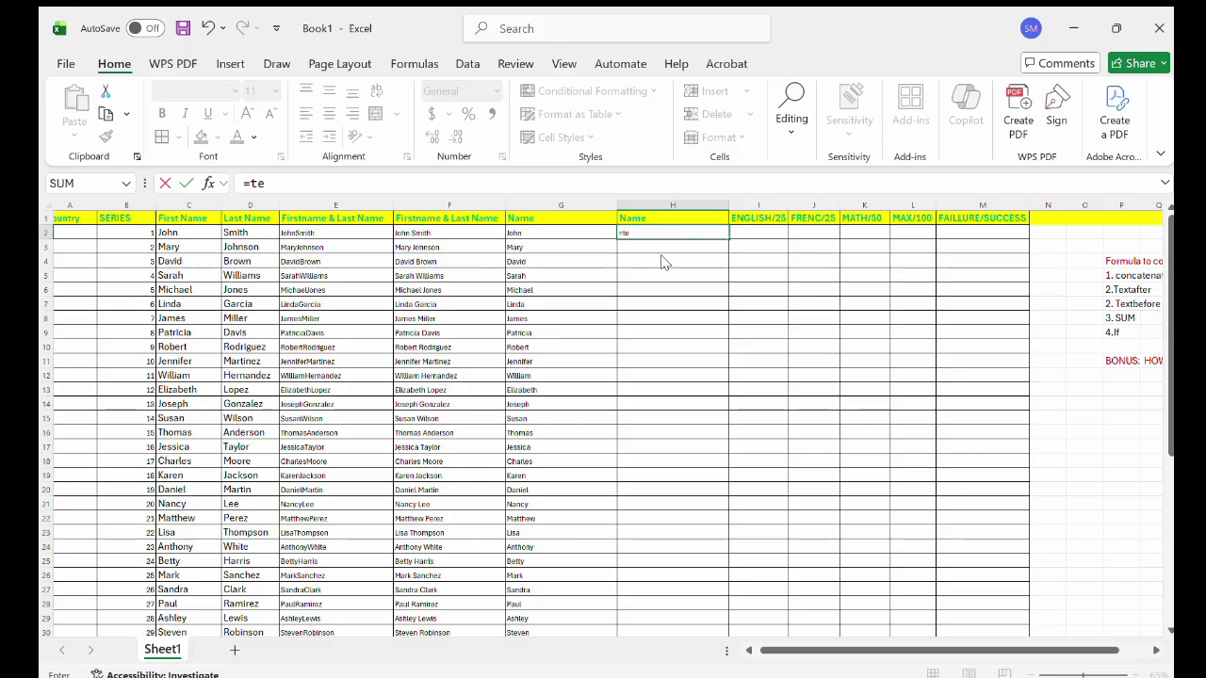
double_click(662, 257)
left_click(457, 233)
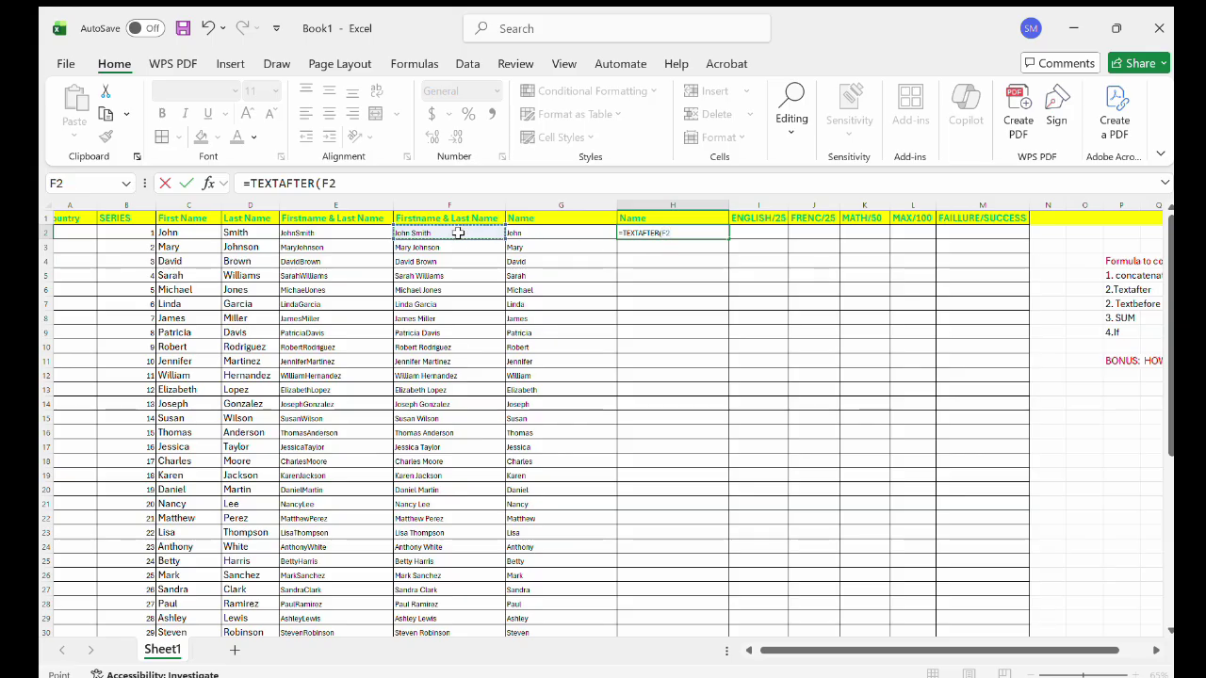
type(", \" \")")
key("Return")
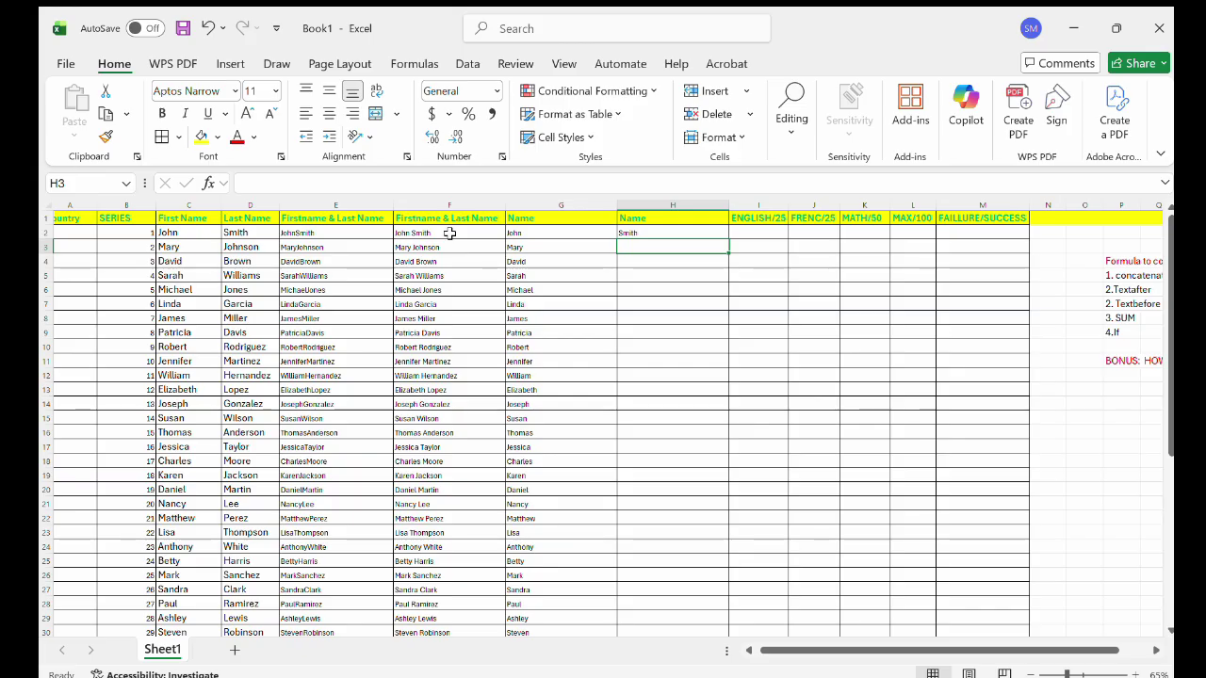
Fill the H2 TEXTAFTER formula down column H to list every student's last name.
left_click(661, 234)
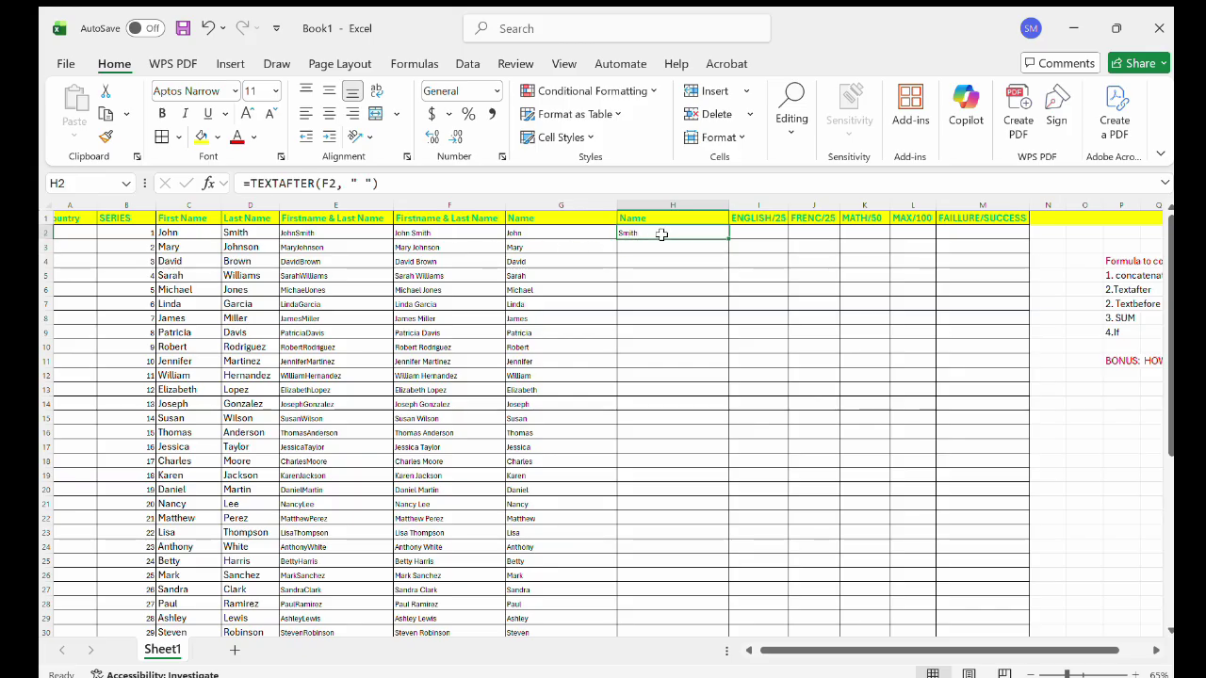
double_click(727, 241)
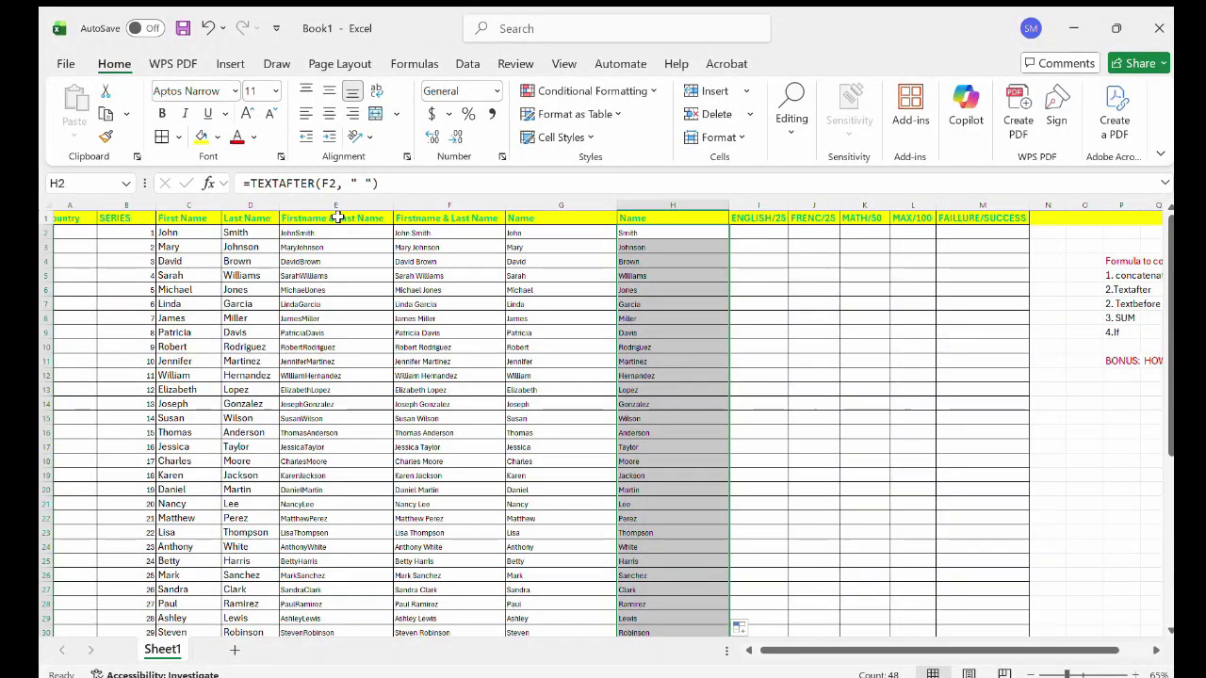
scroll(492, 315, "right", 1)
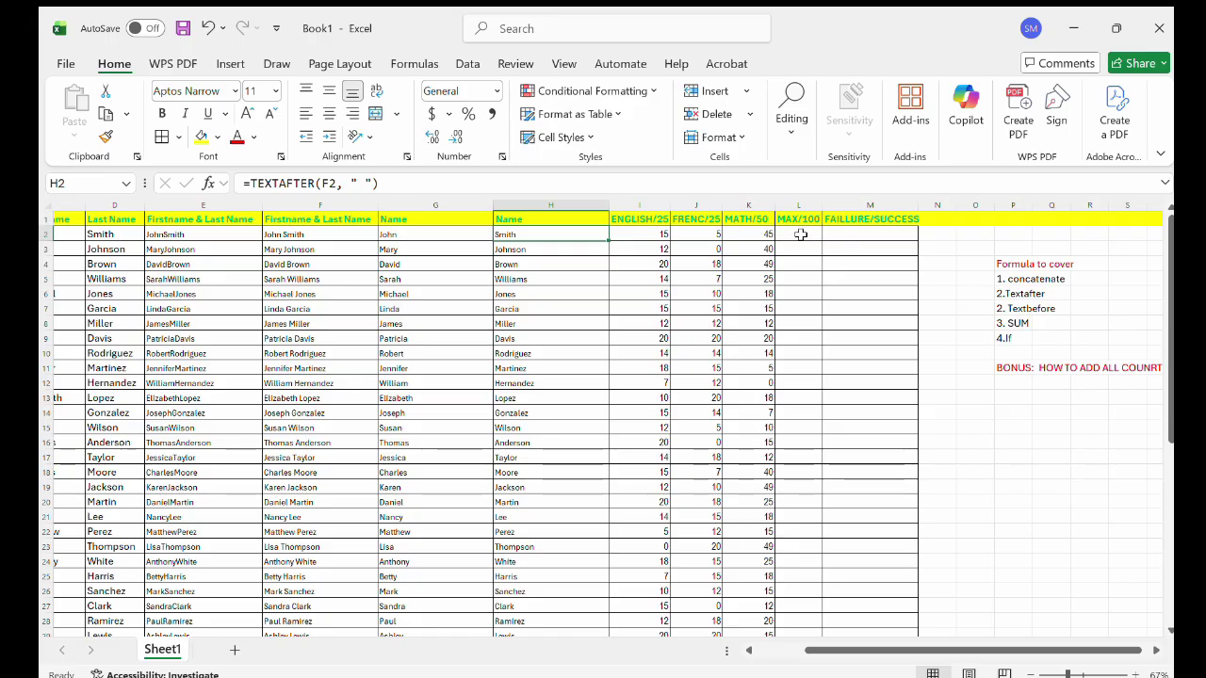
Enter =I2+J2+K2 in L2 to total the first student's three scores (65).
left_click(800, 234)
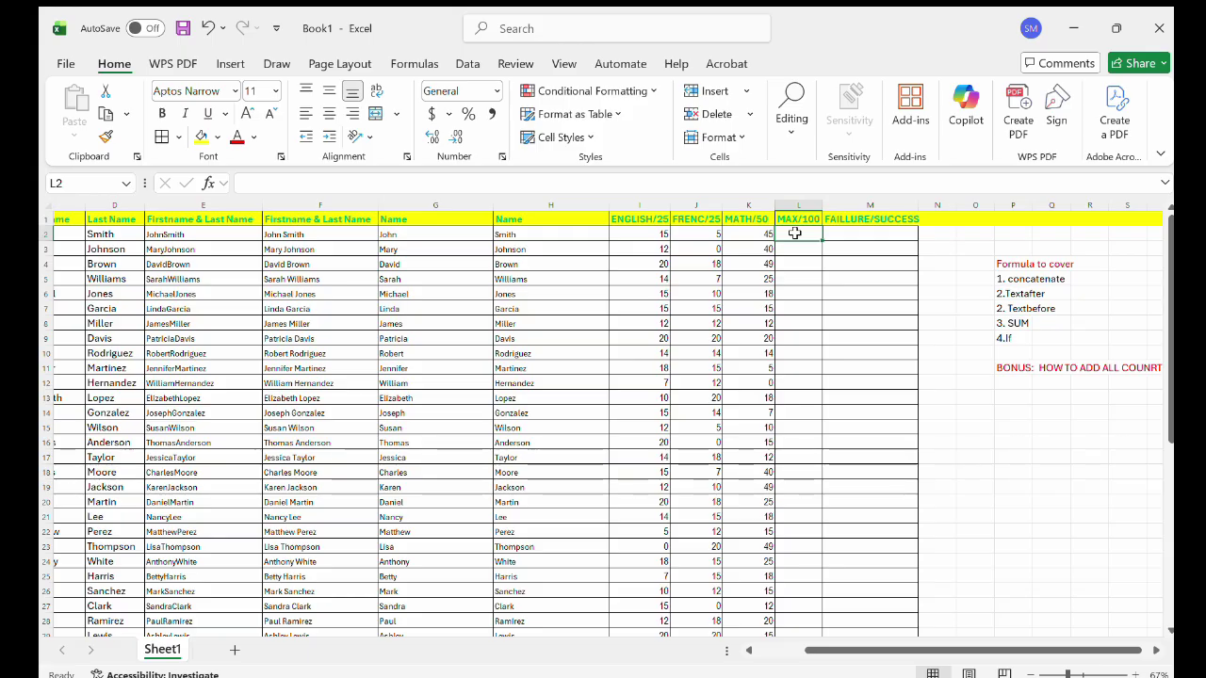
type("=")
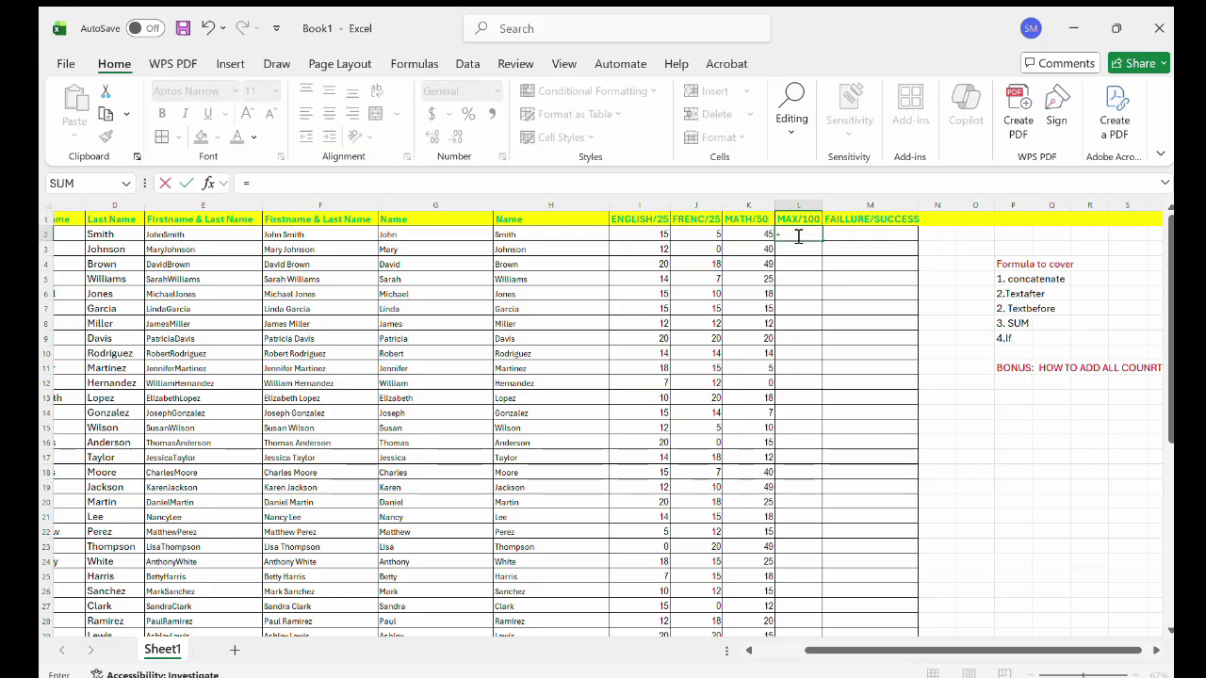
left_click(656, 234)
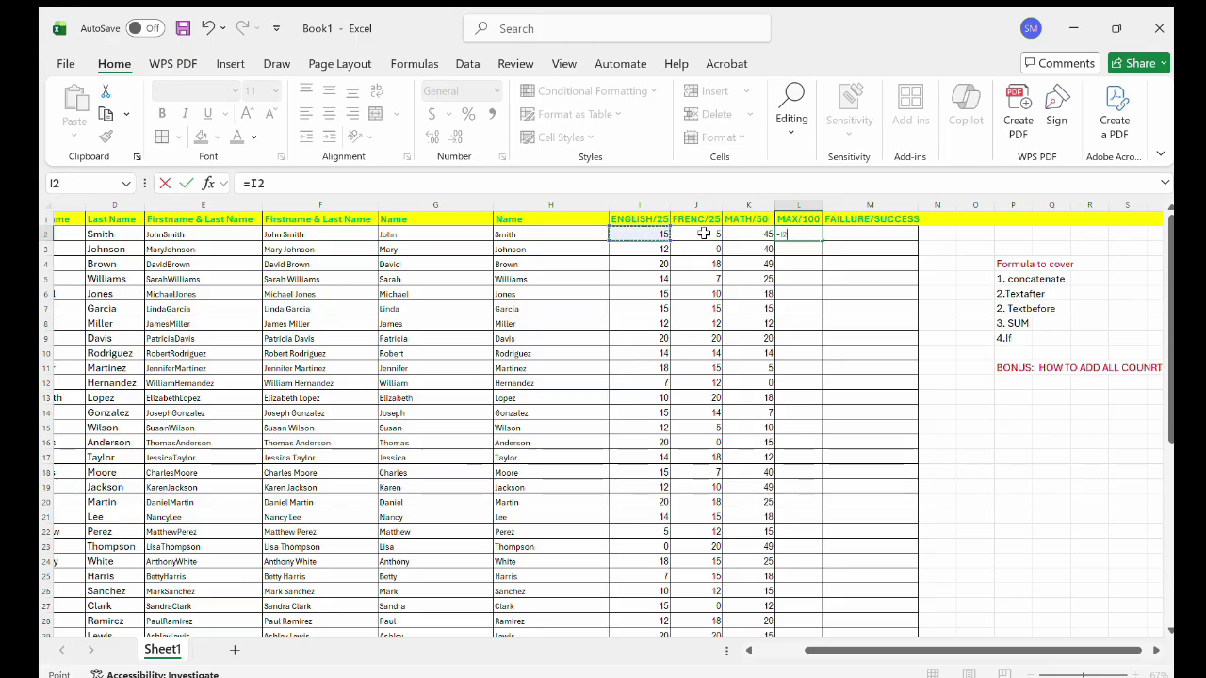
type("+")
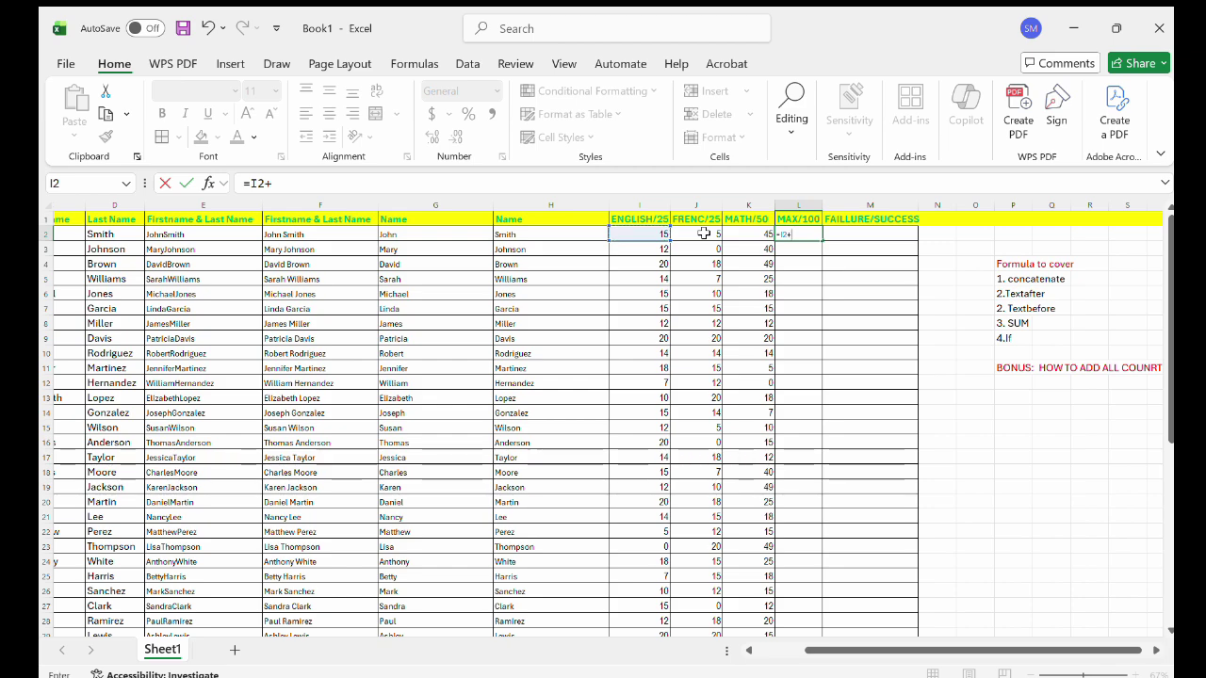
left_click(695, 232)
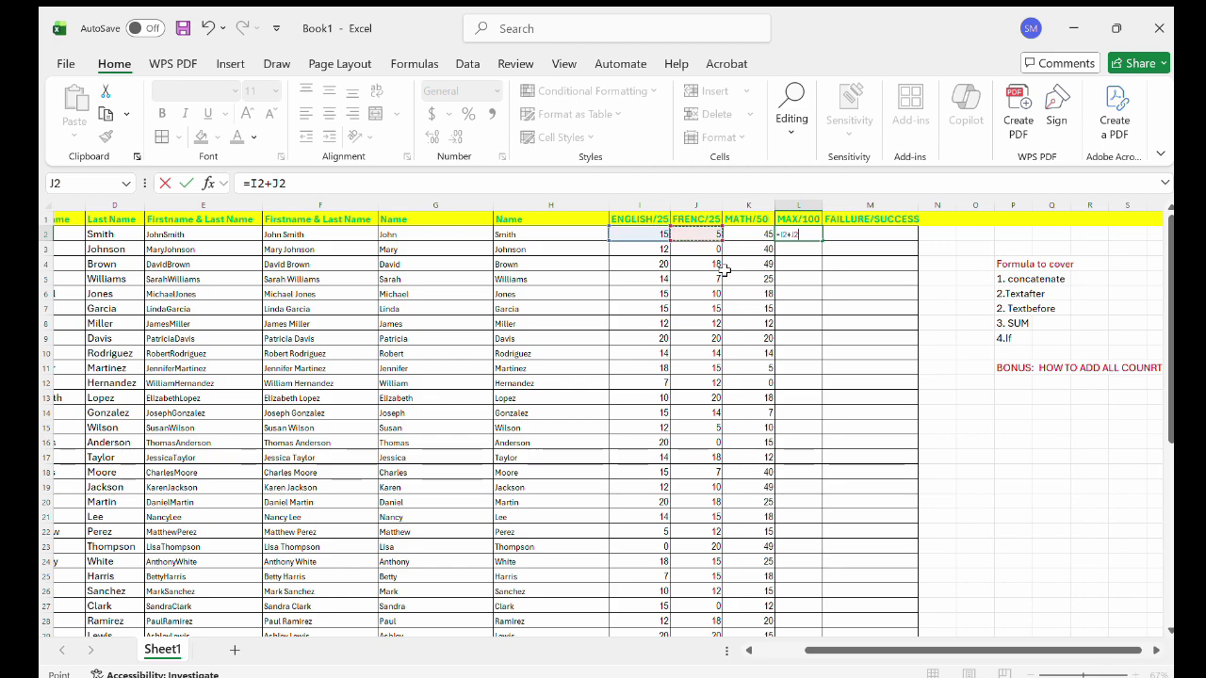
type("+")
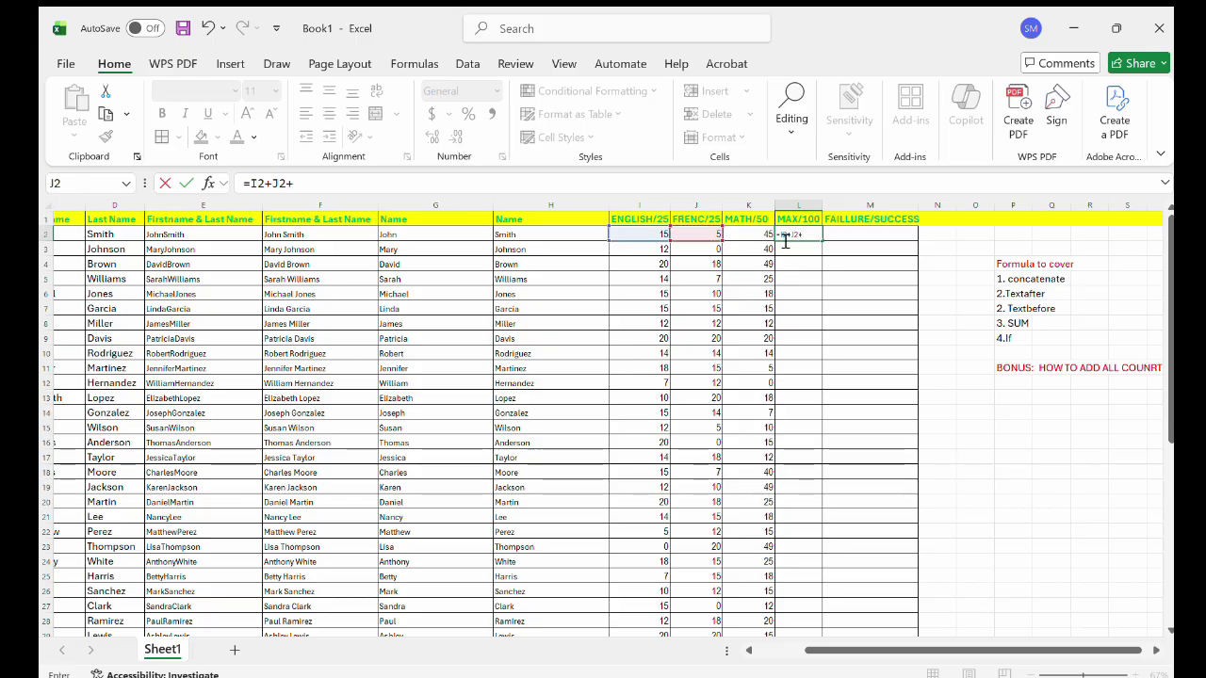
left_click(752, 232)
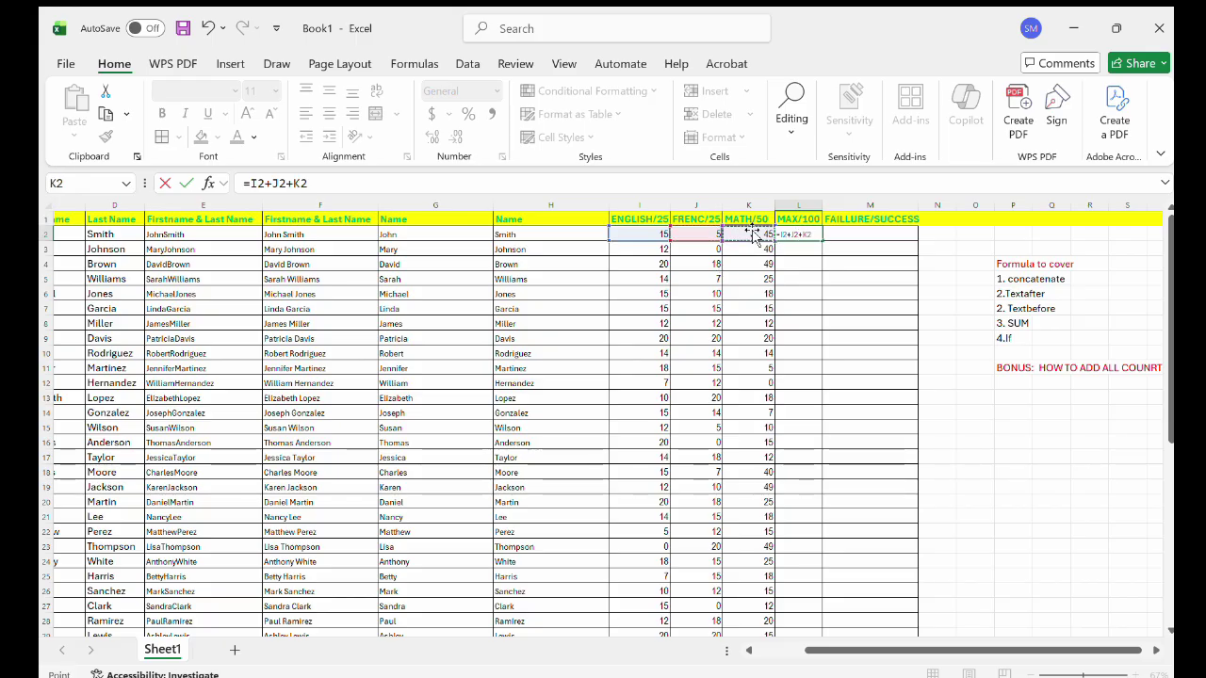
key("Return")
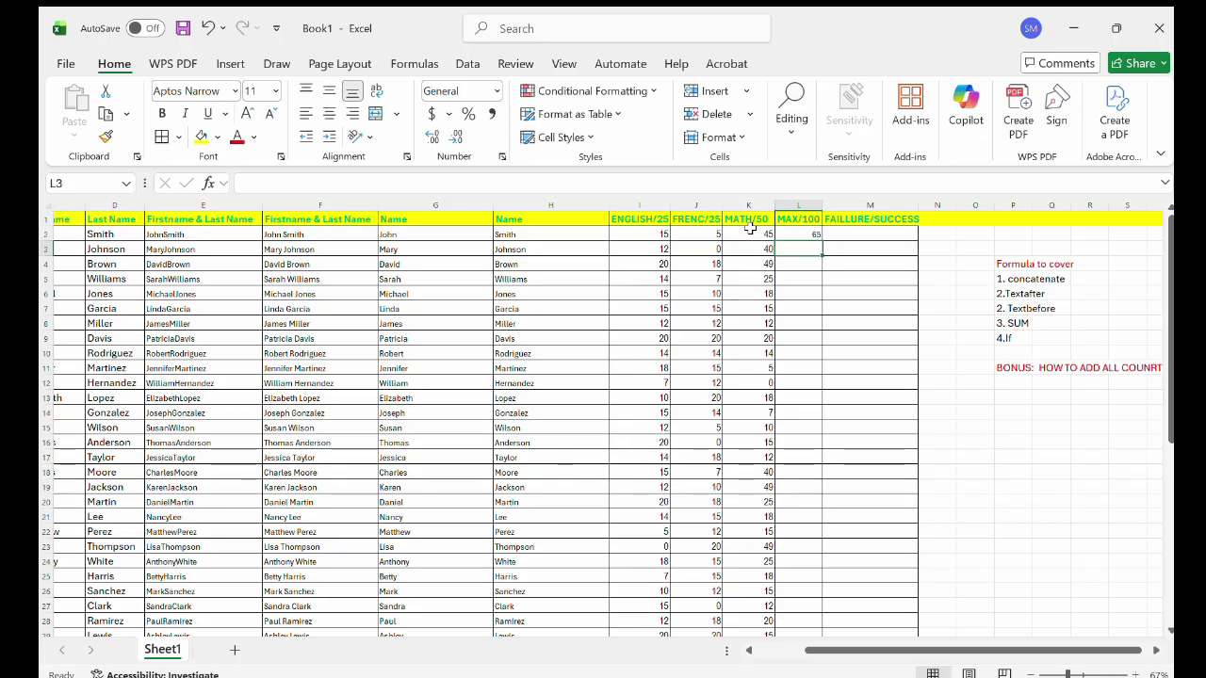
left_click(807, 234)
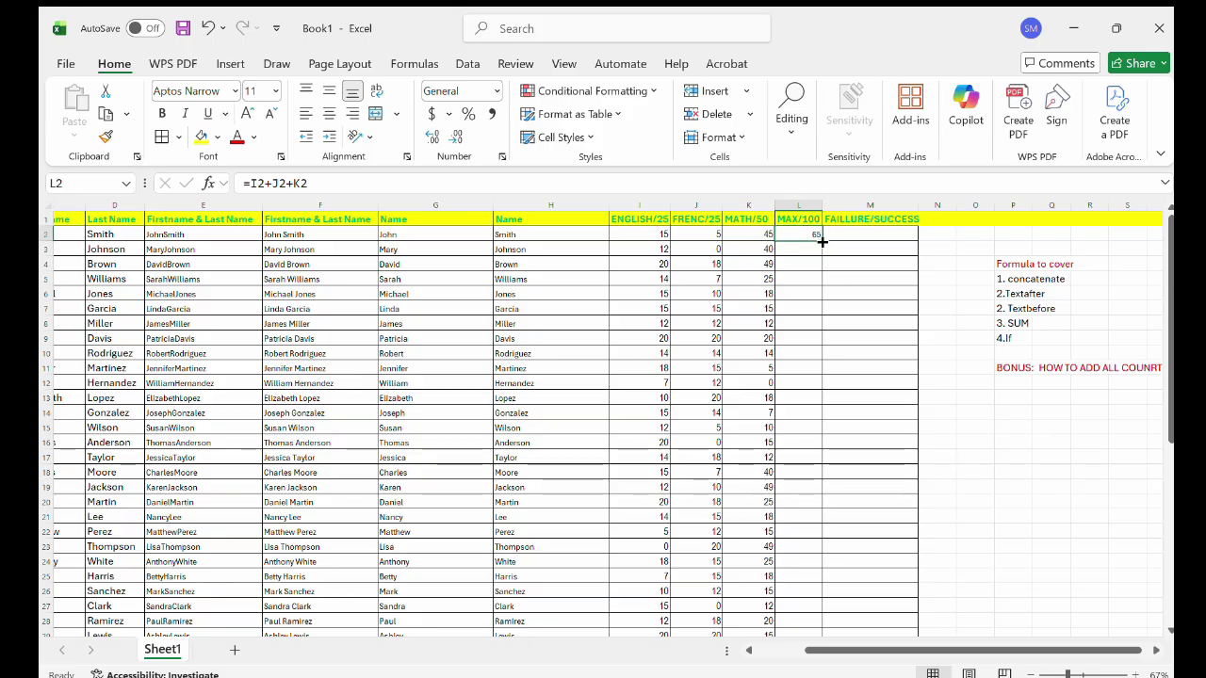
Copy the L2 total formula down column L so every student gets a summed score.
double_click(821, 242)
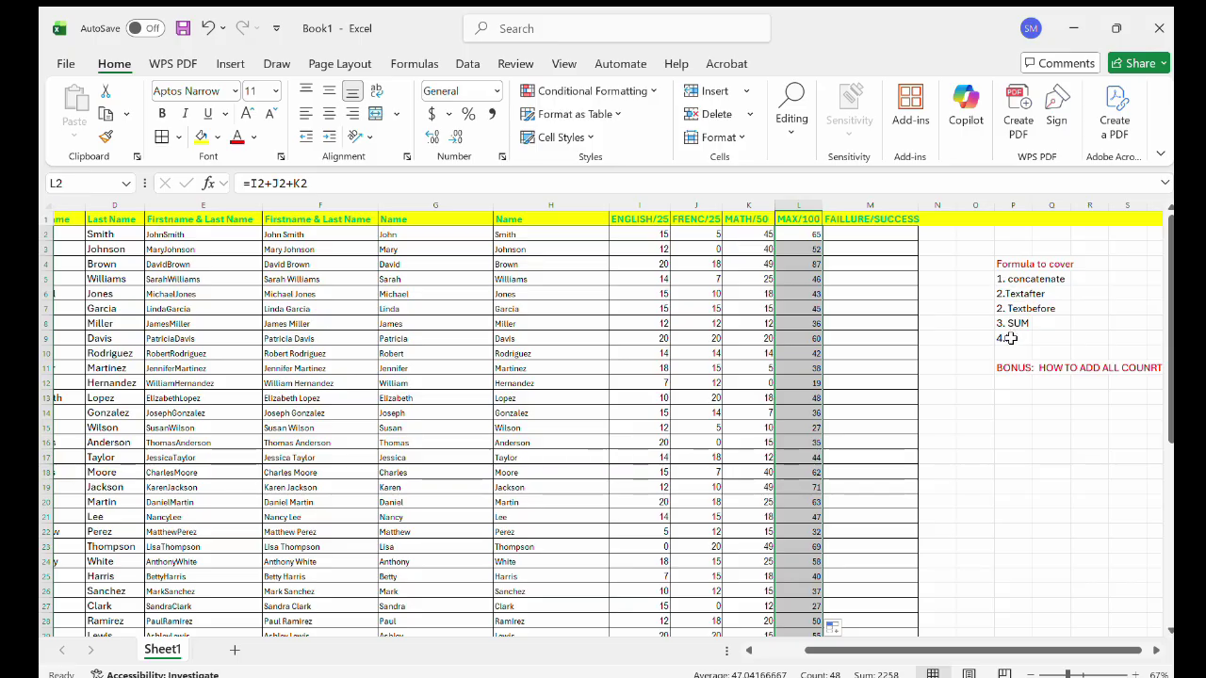
left_click(803, 235)
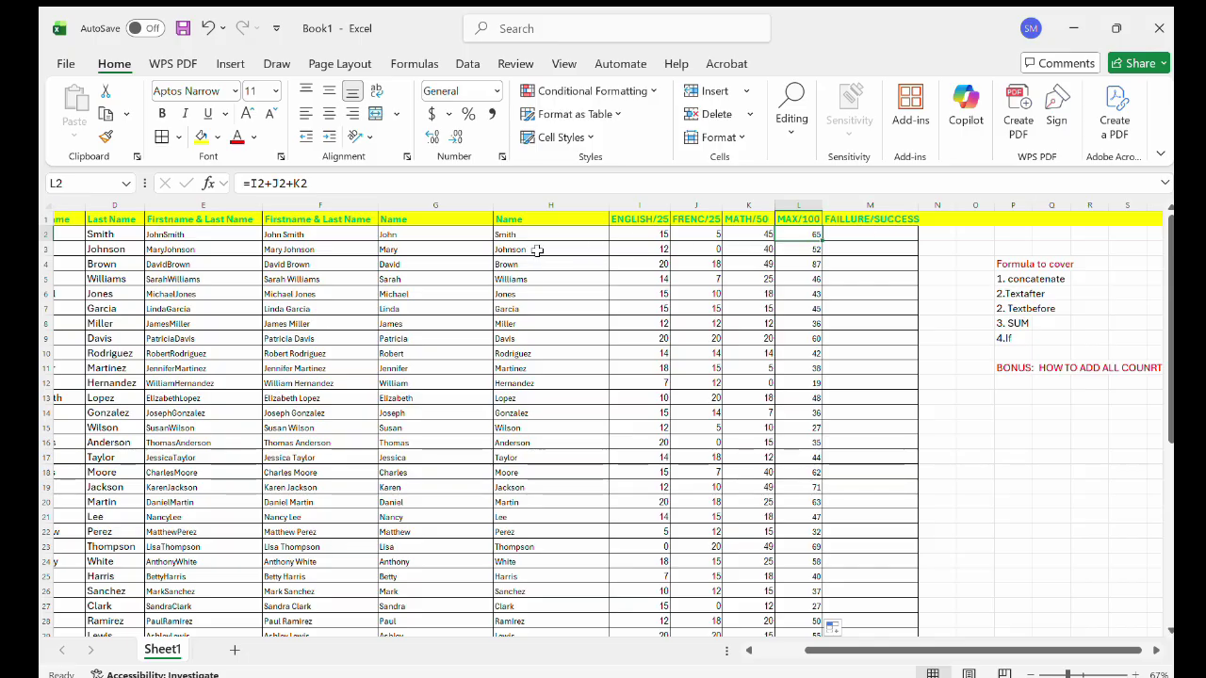
left_click(858, 236)
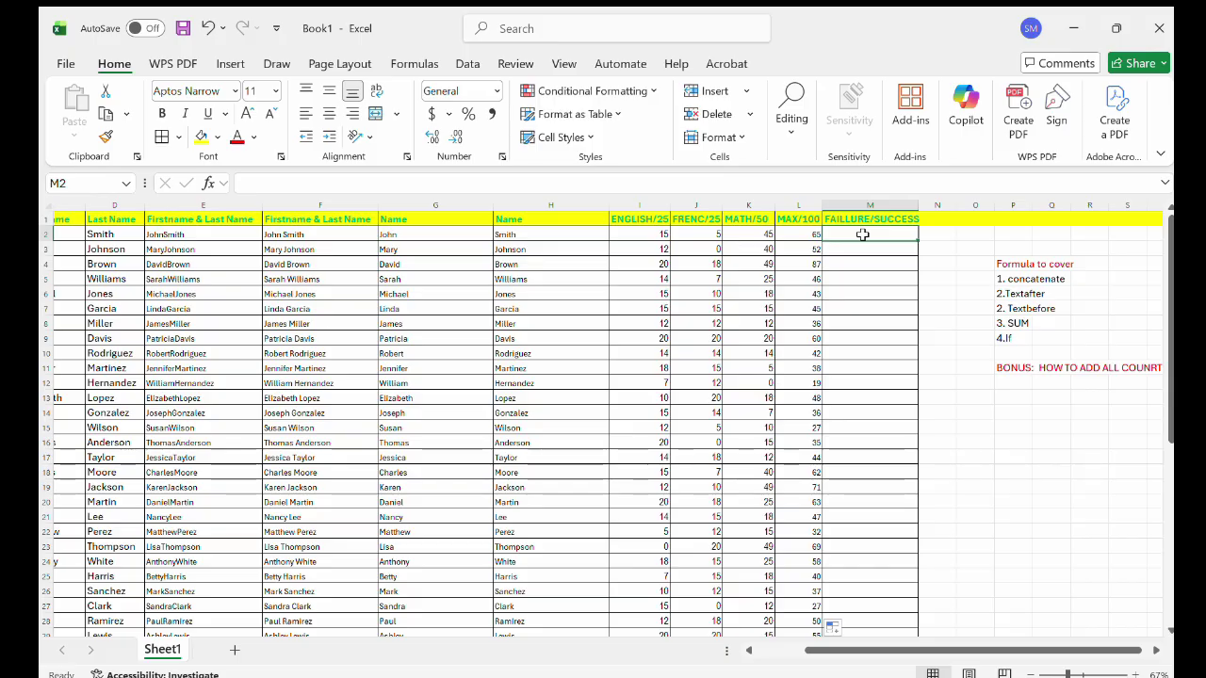
Begin an IF formula in M2 testing whether the L2 total is at least 50.
type("=")
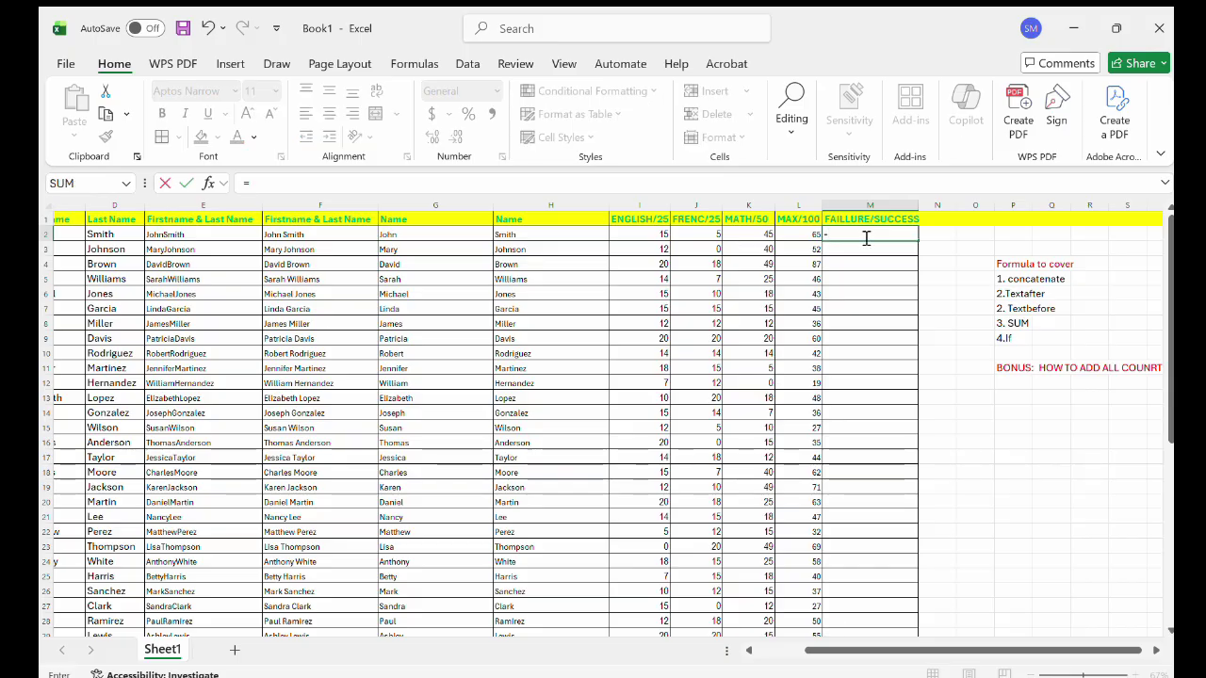
type("IF")
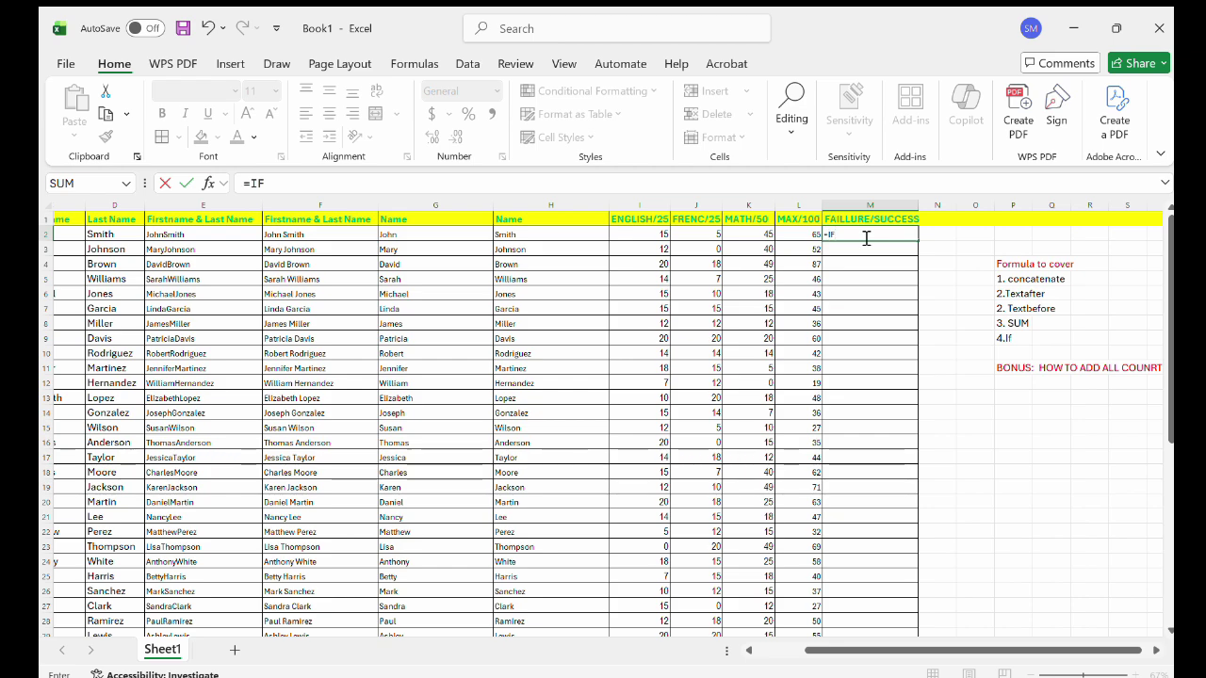
type("(")
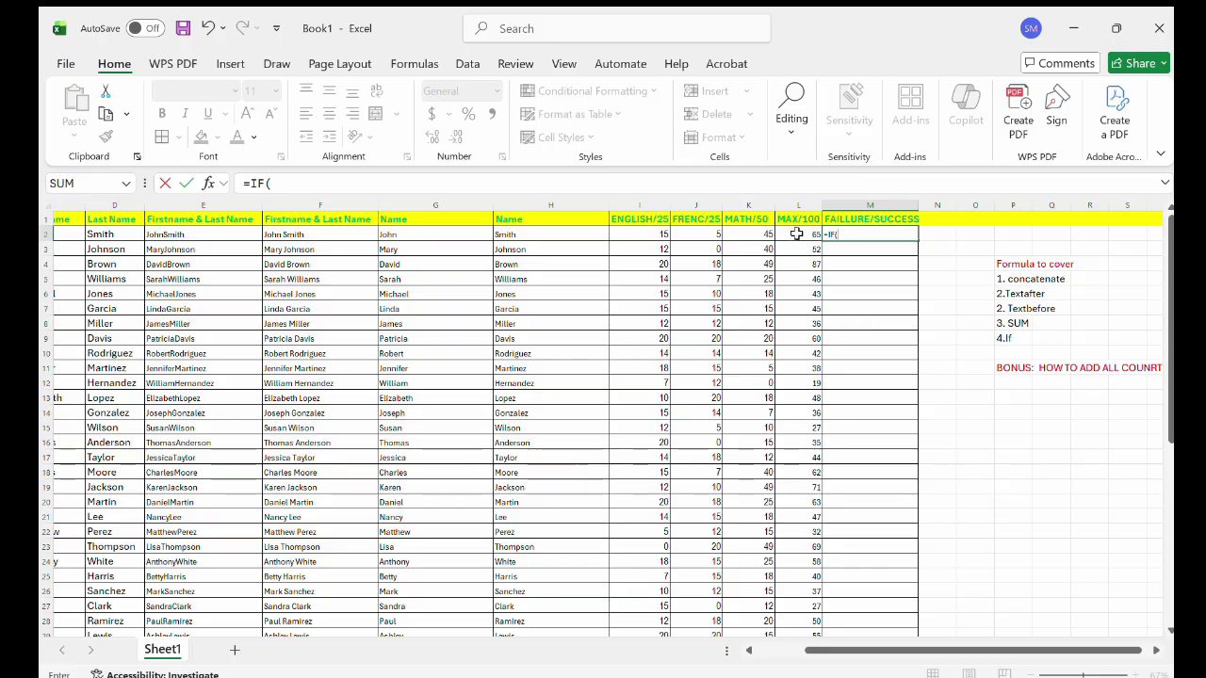
left_click(796, 233)
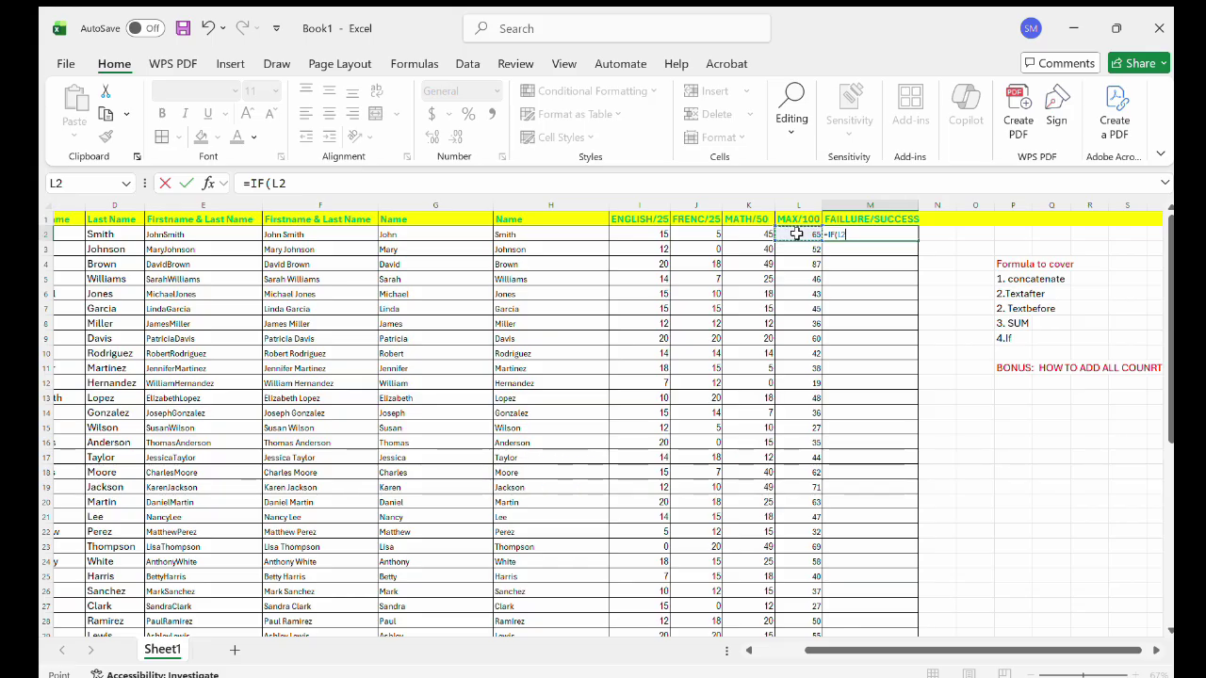
type(".")
type(">=")
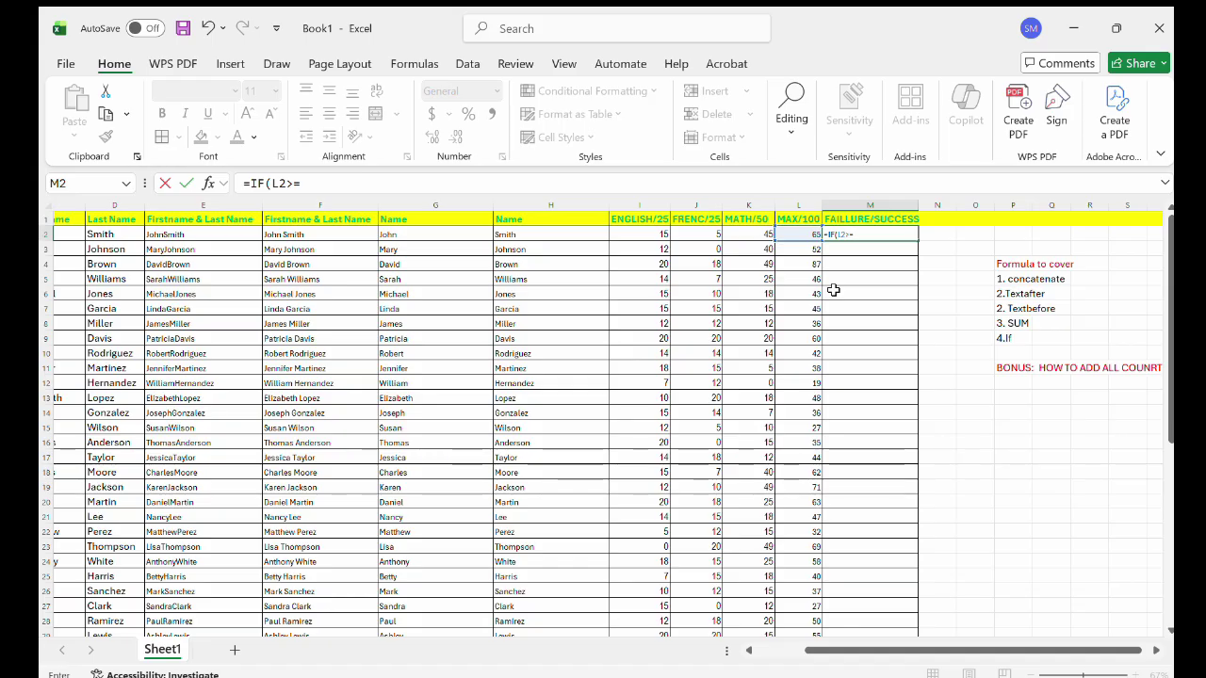
type("50,")
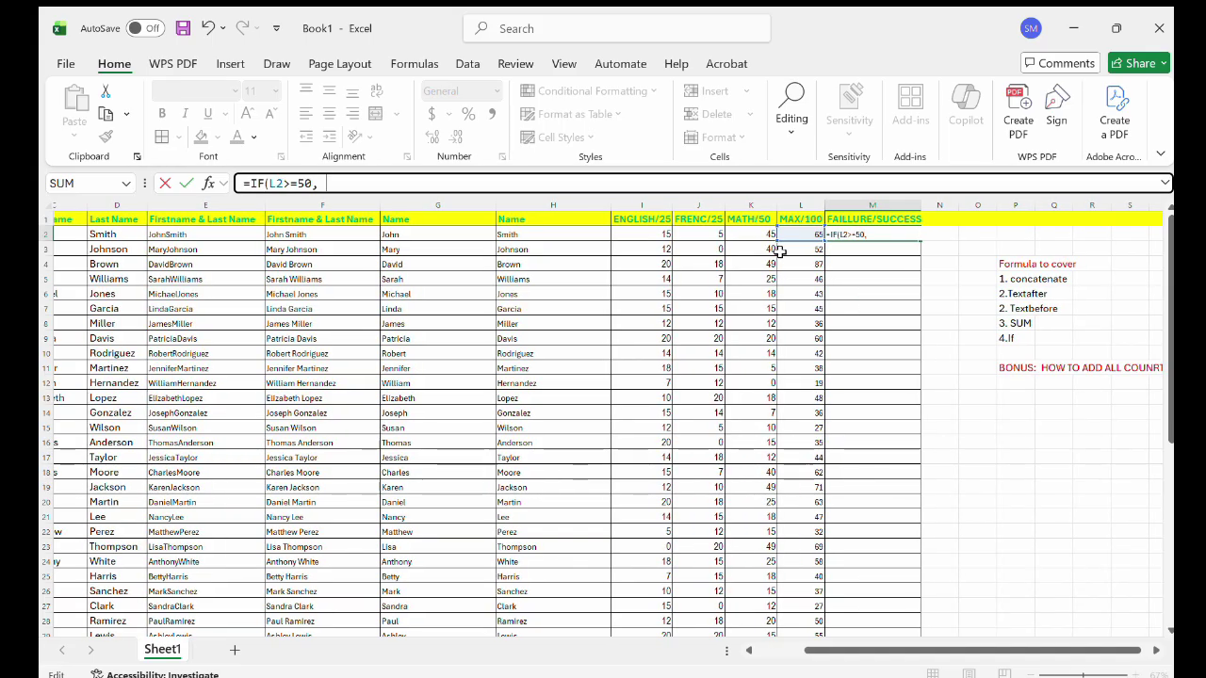
left_click(876, 236)
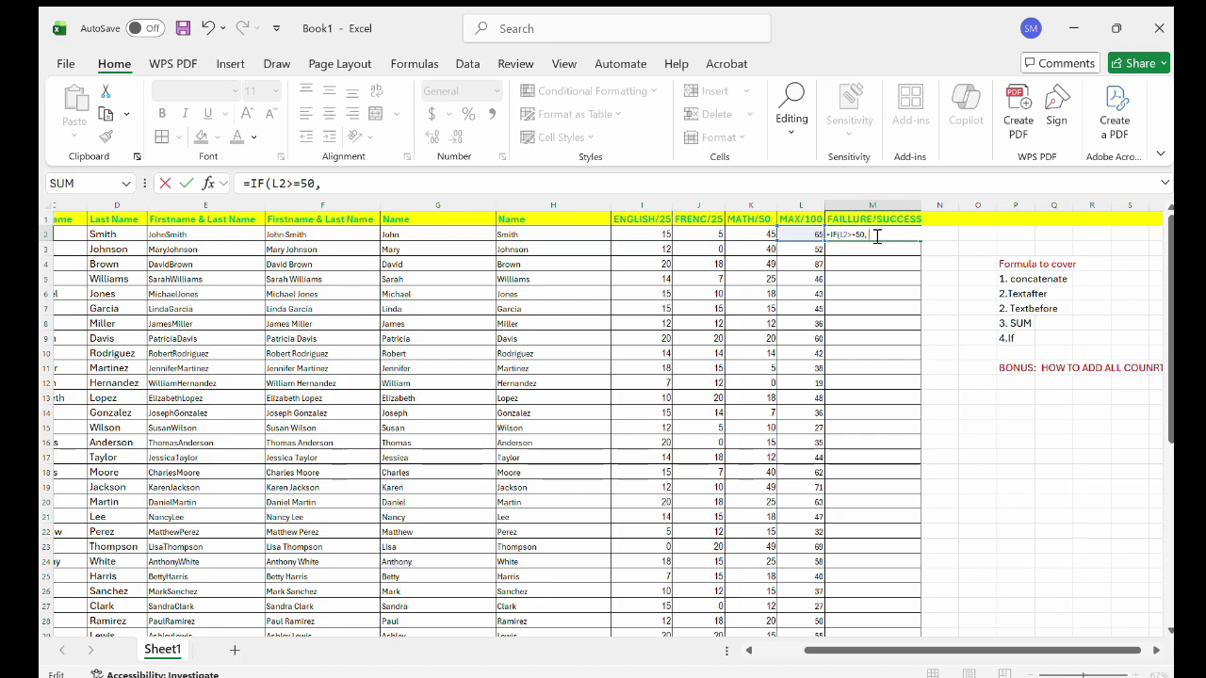
Finish the formula with "SUCCESS" and "FAILLURE" results so M2 shows SUCCESS.
left_click(386, 189)
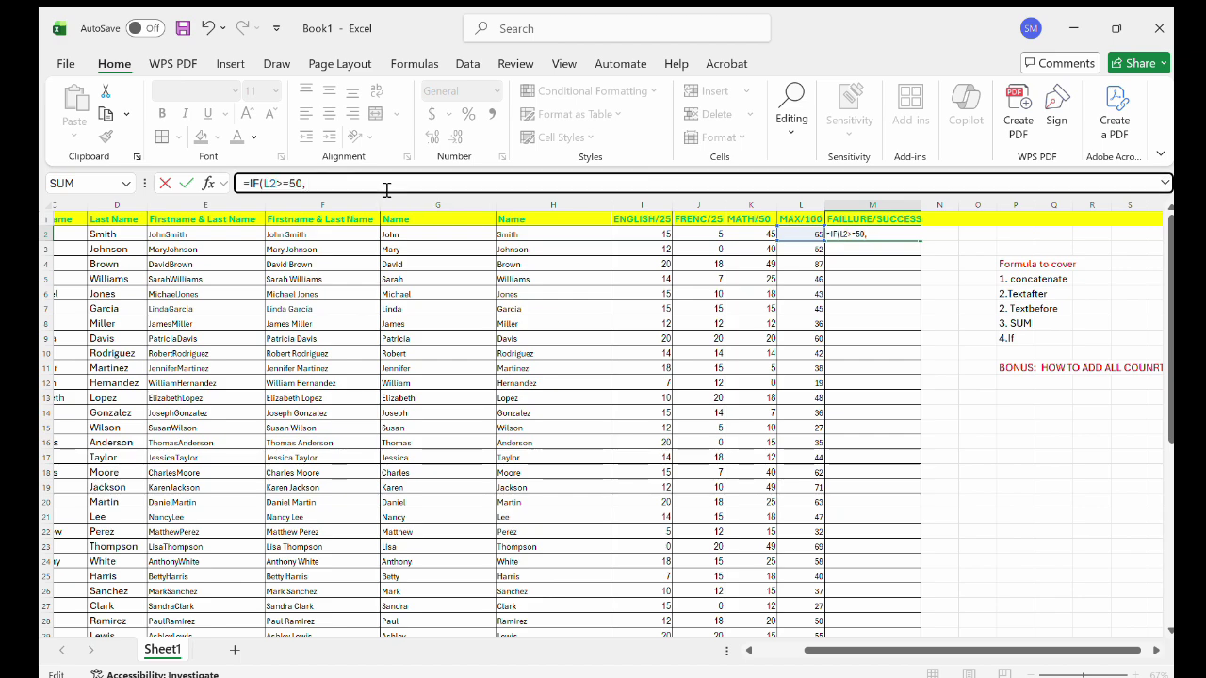
type("\"")
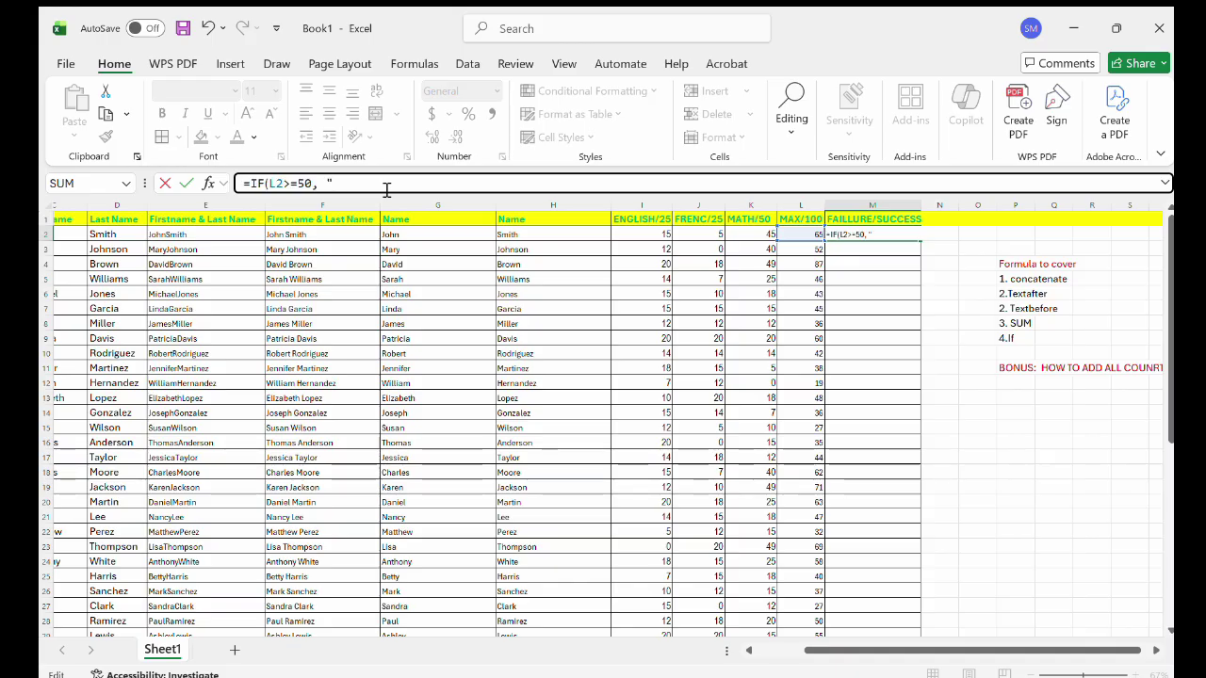
key("BackSpace")
type("SU")
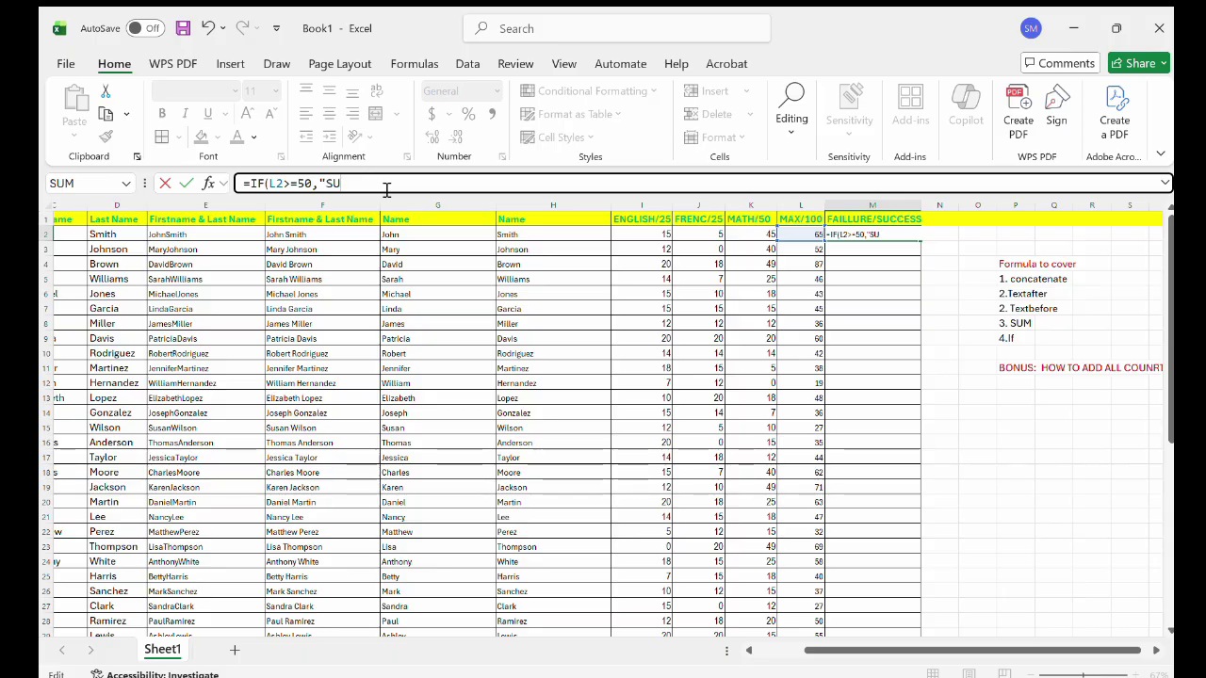
type("CCESS\"")
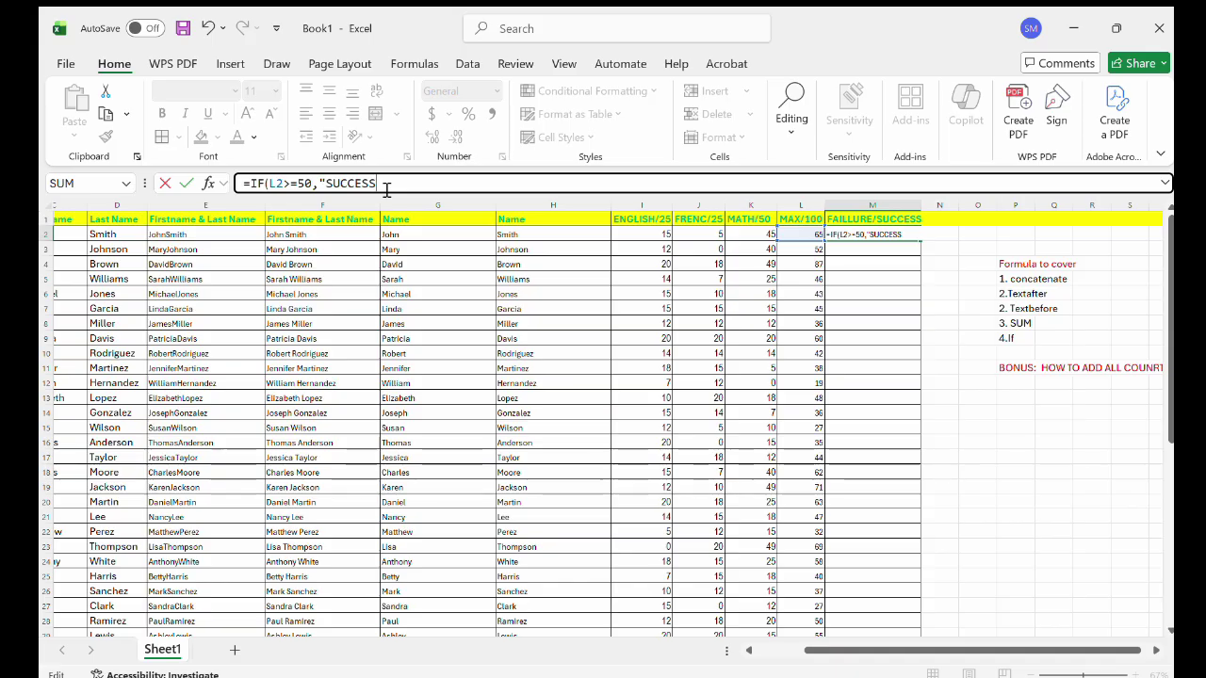
type(", \"FAILLURE")
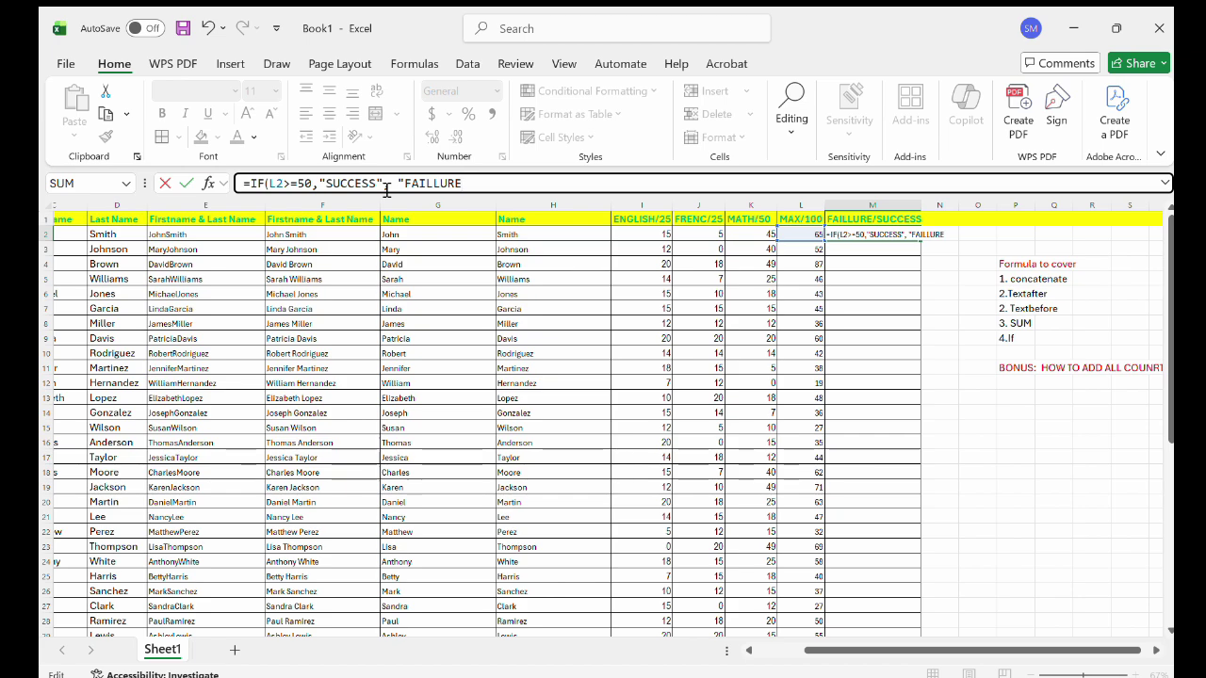
type("\"")
left_click(948, 236)
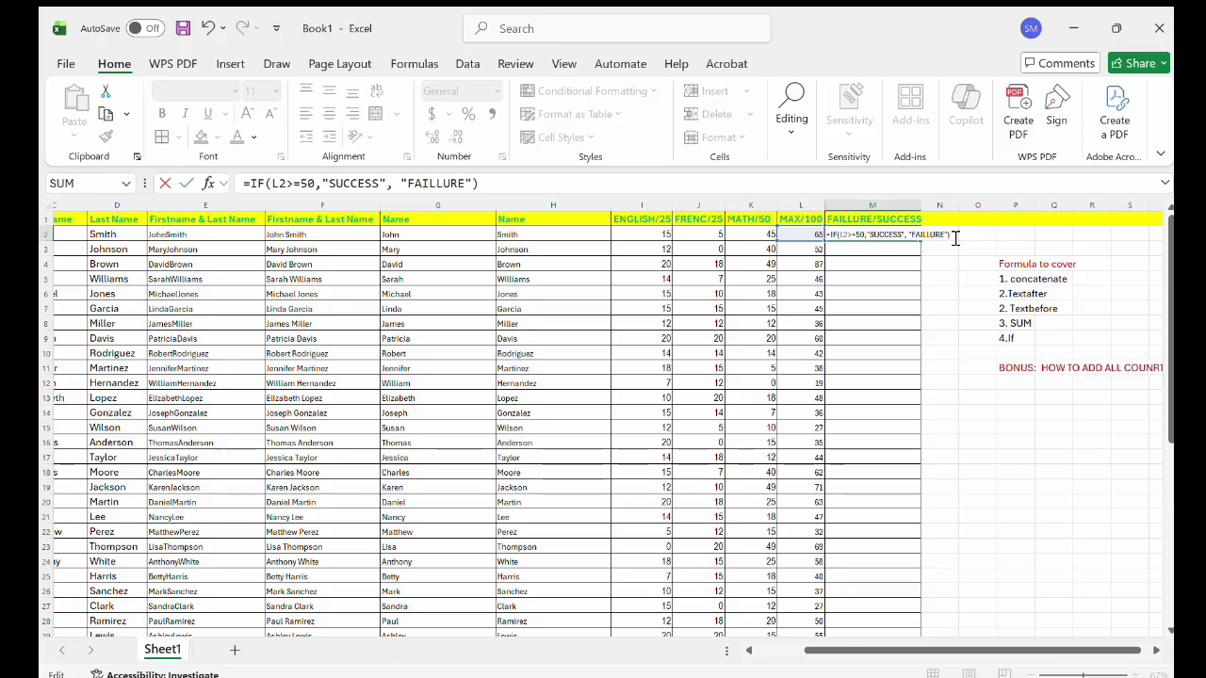
key("Return")
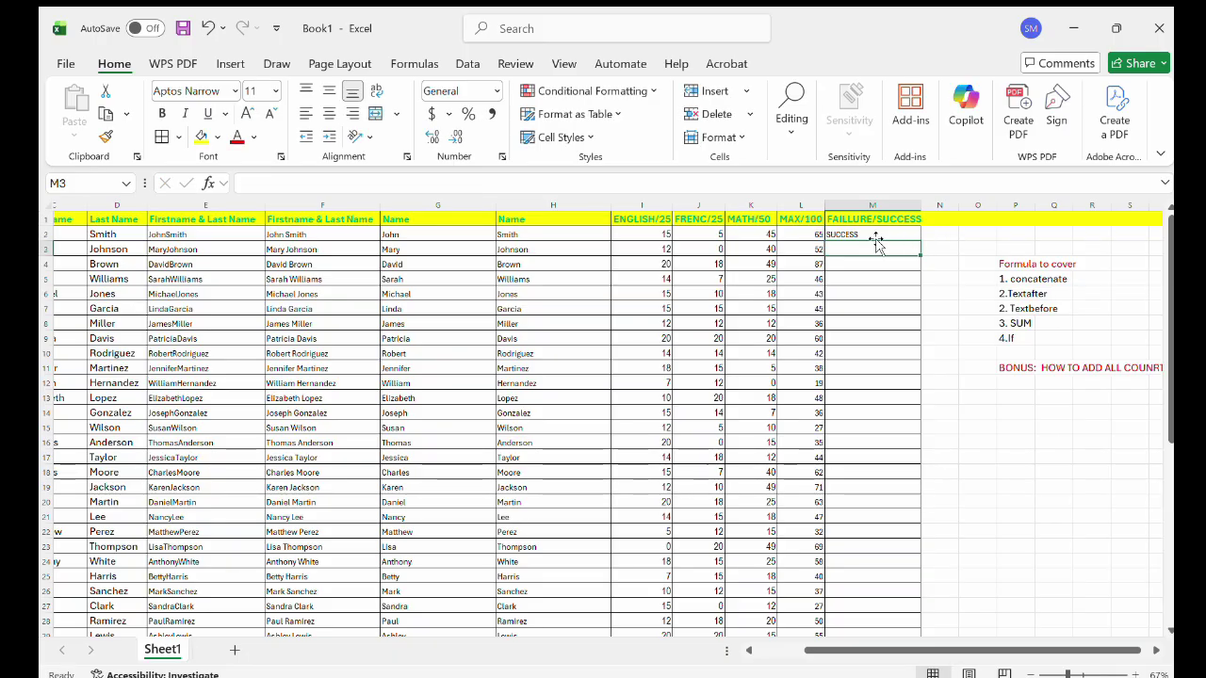
scroll(845, 262, "up", 1, "ctrl")
scroll(845, 262, "up", 1, "ctrl")
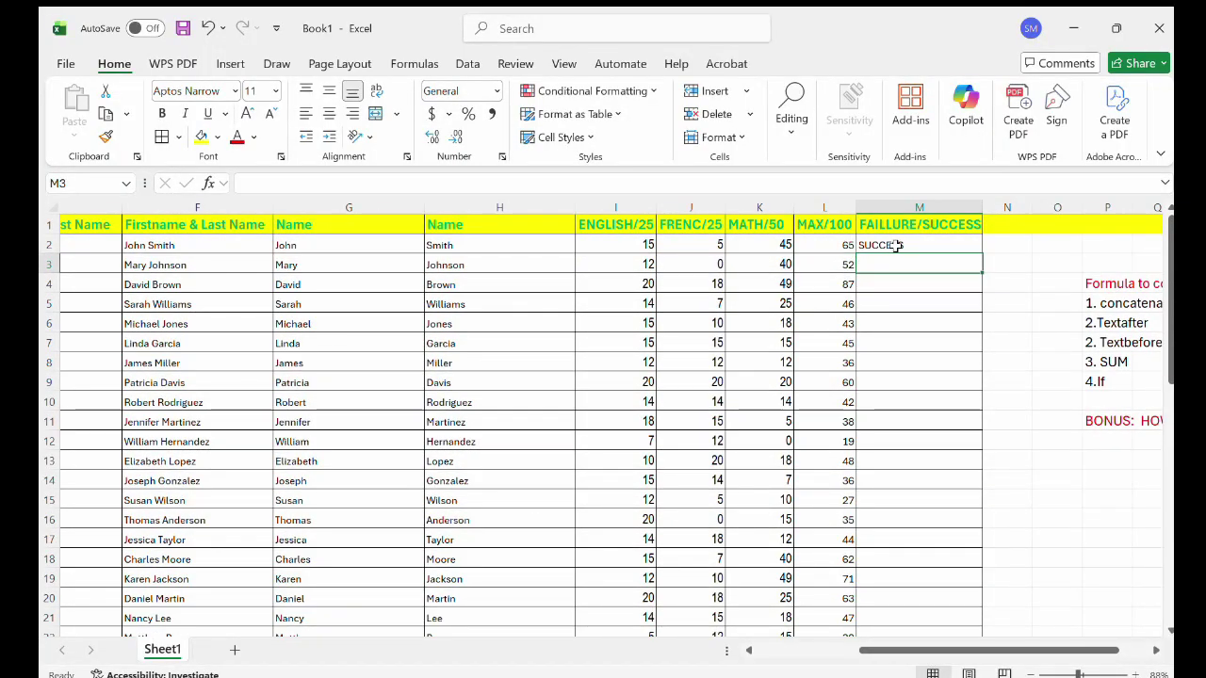
left_click(880, 246)
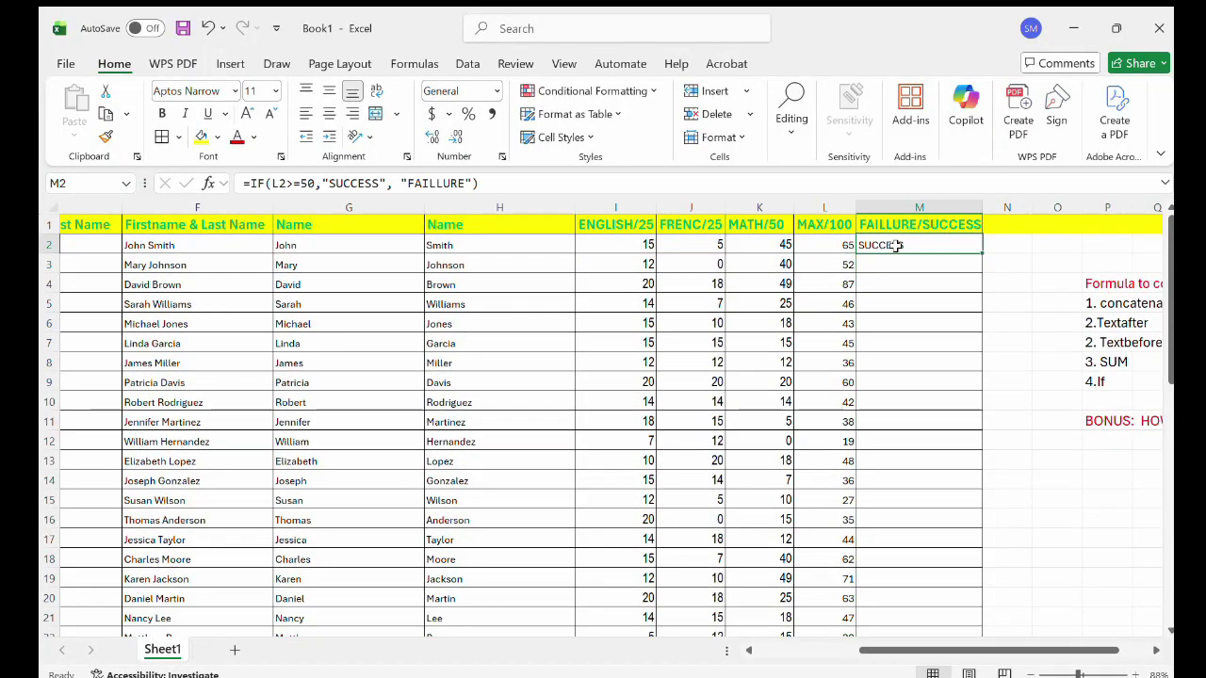
left_click_drag(982, 253, 983, 254)
double_click(982, 254)
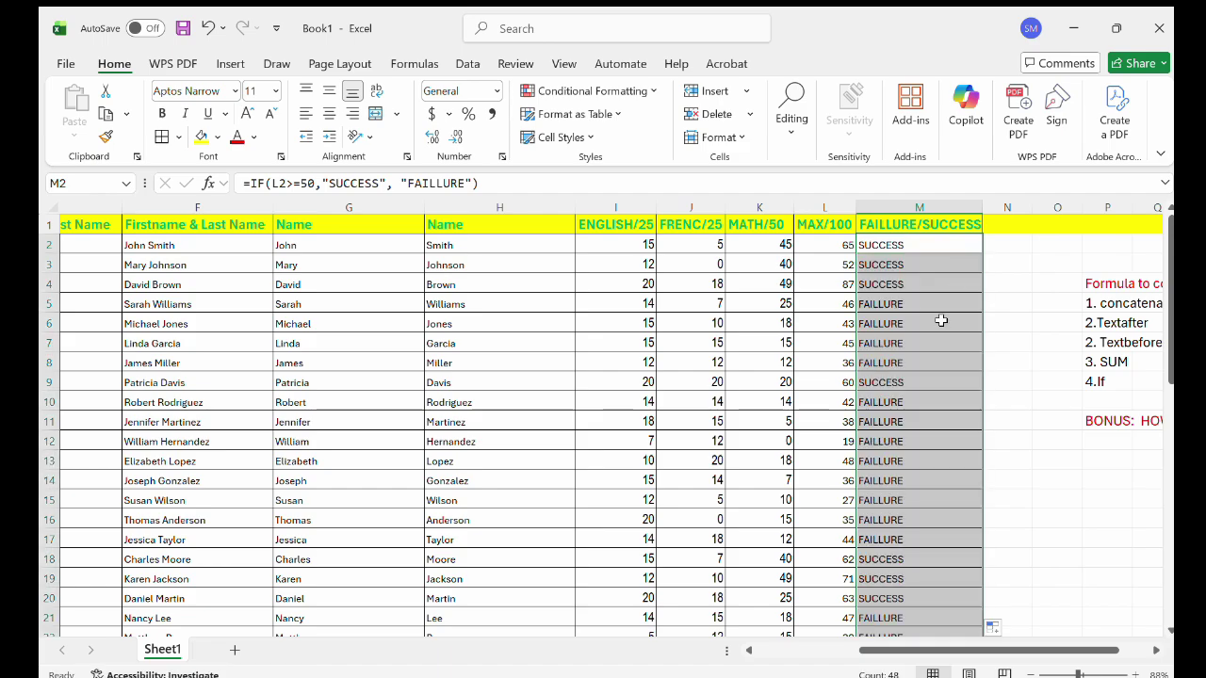
scroll(935, 334, "down", 1)
scroll(935, 334, "down", 1)
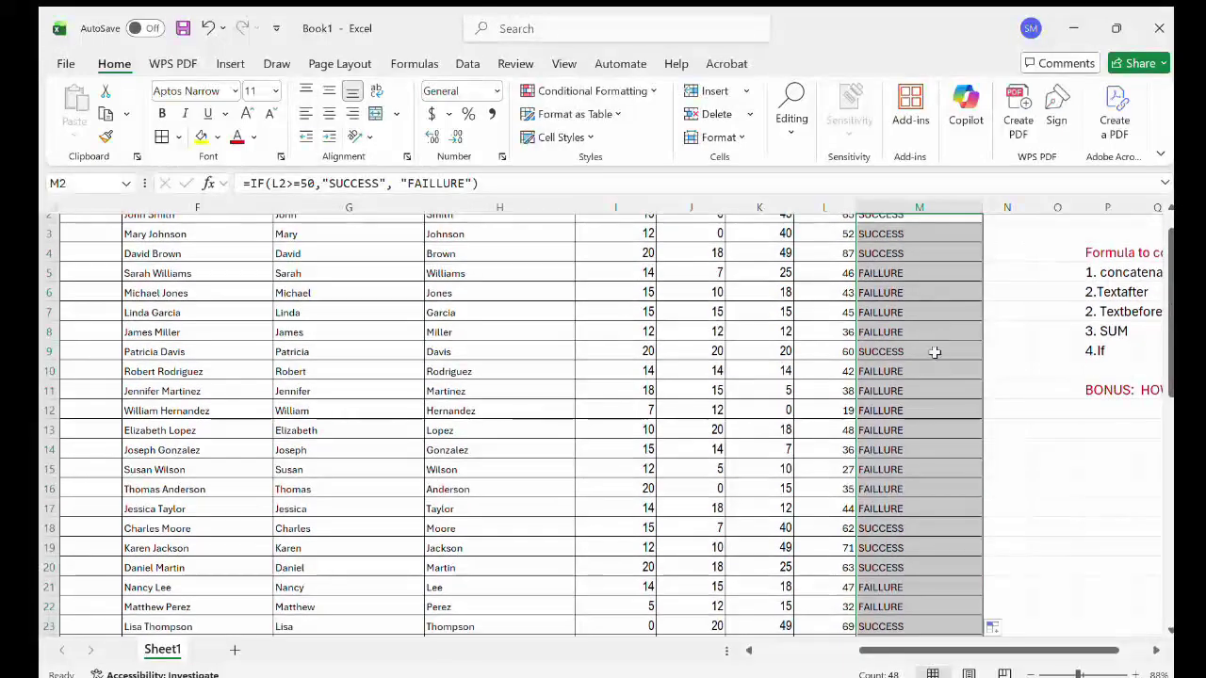
scroll(914, 384, "up", 2)
scroll(918, 386, "up", 2)
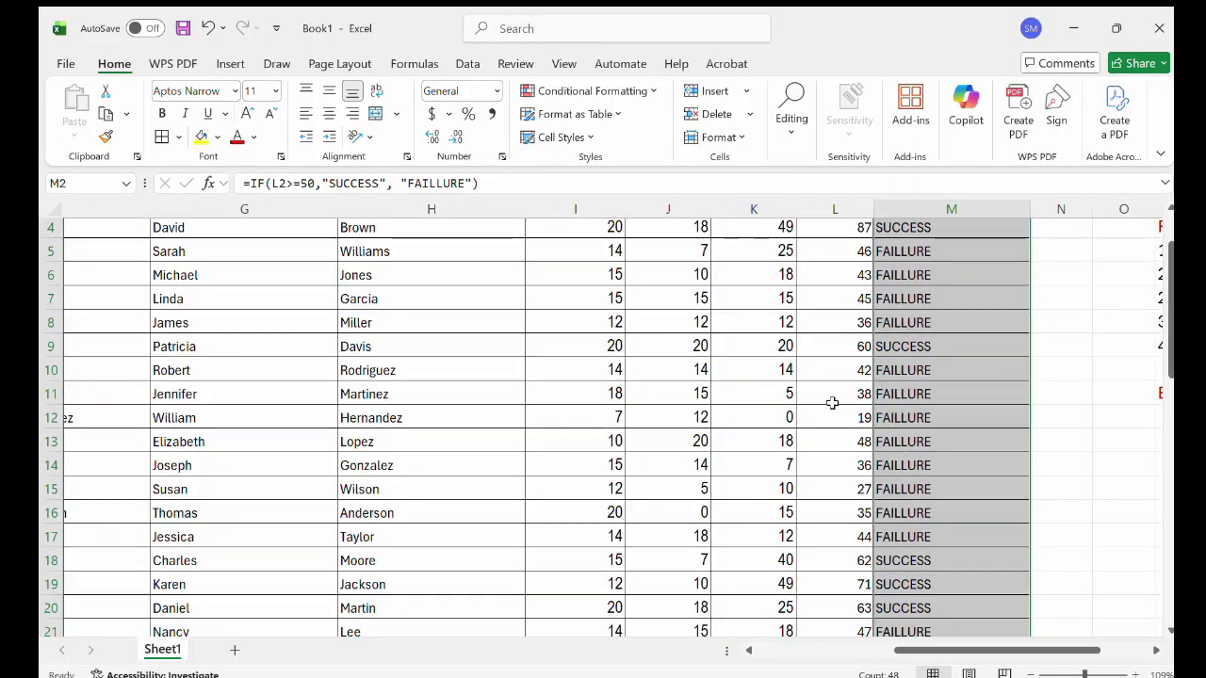
scroll(865, 396, "up", 3)
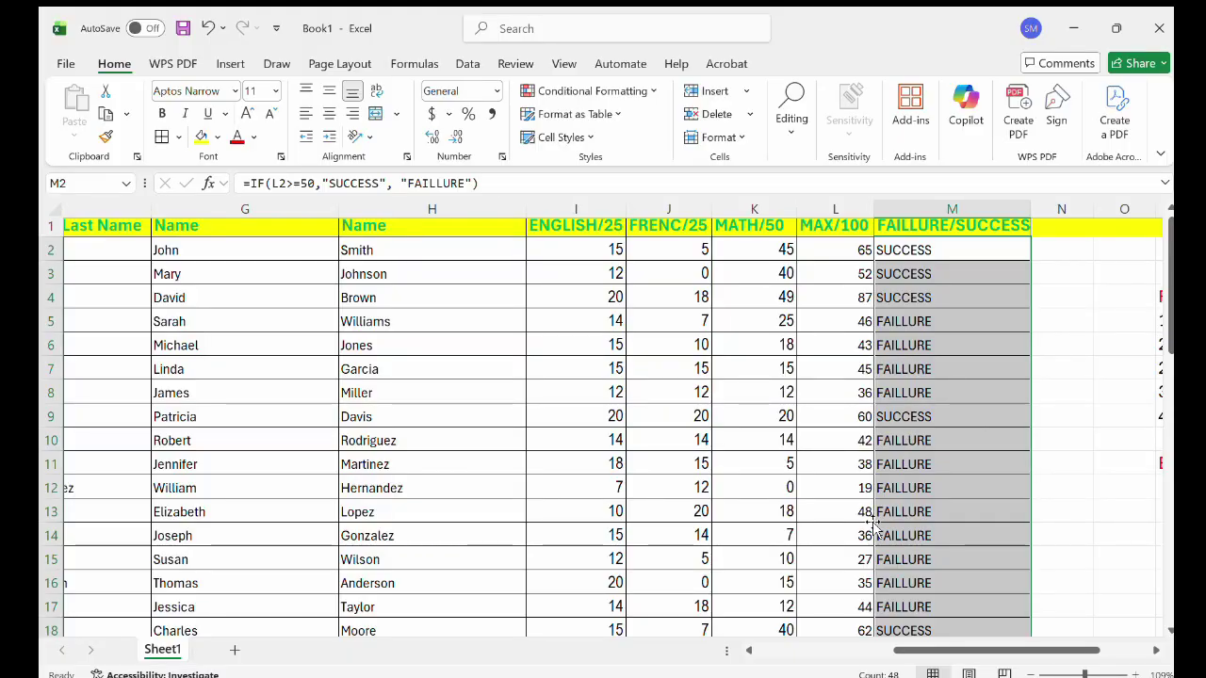
scroll(874, 526, "down", 3)
scroll(874, 525, "down", 2)
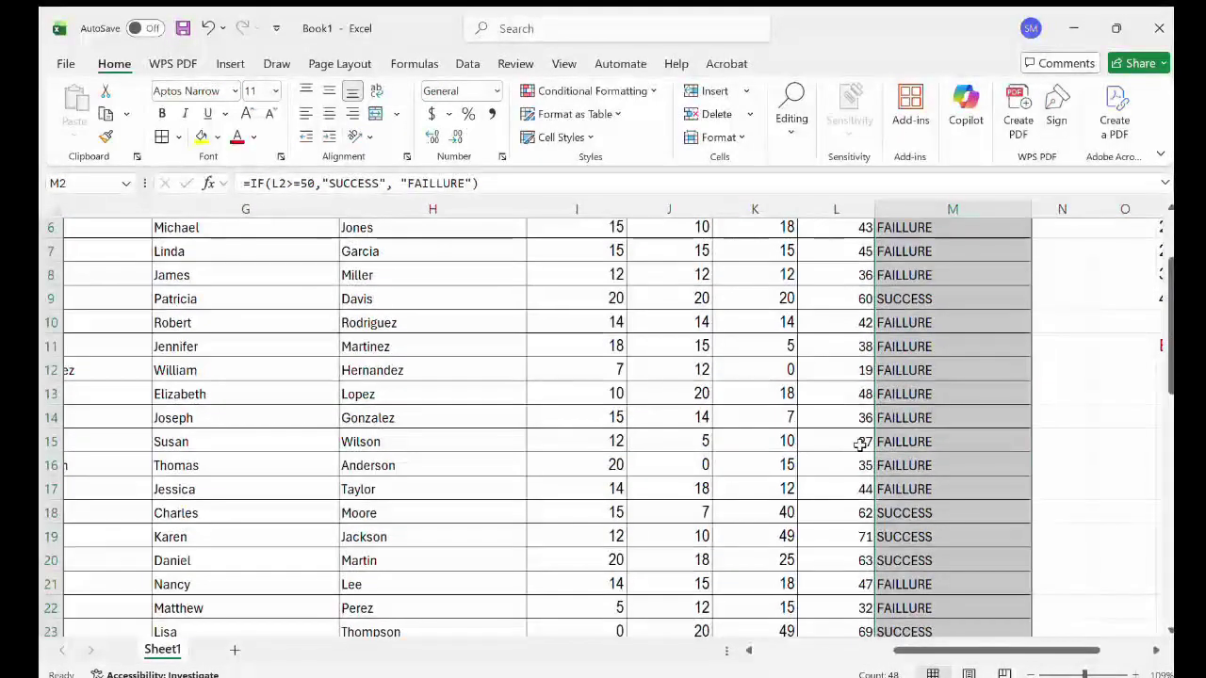
scroll(862, 488, "right", 2)
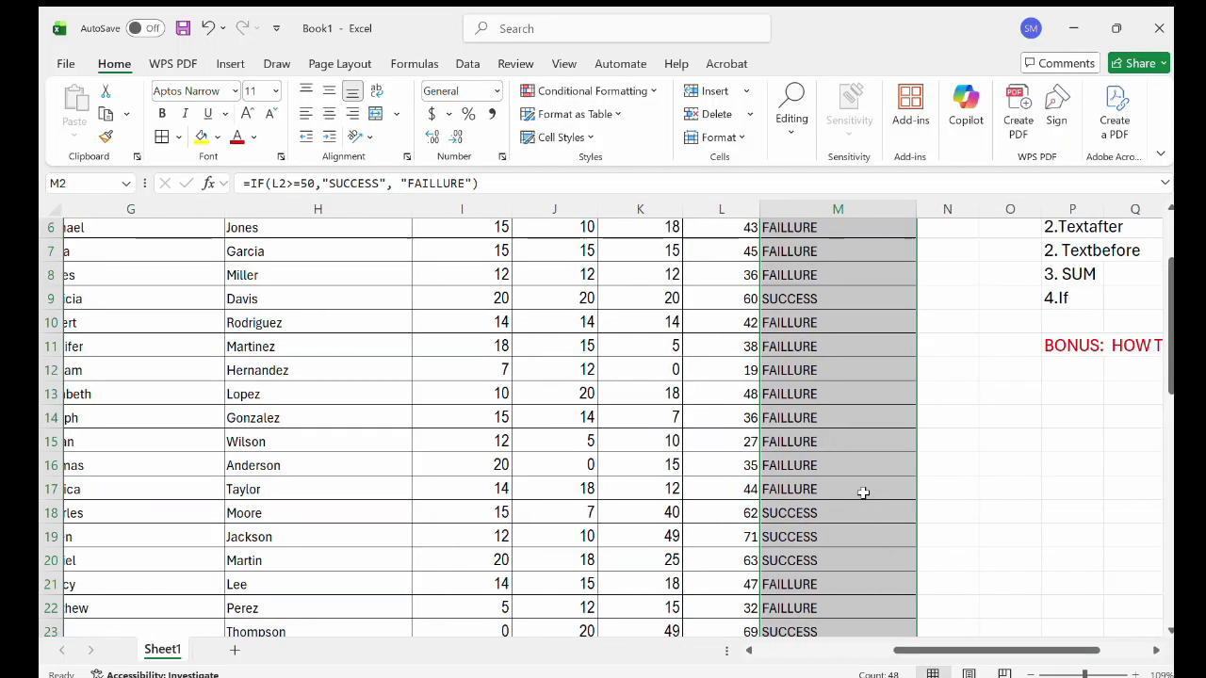
scroll(832, 372, "up", 1, "ctrl")
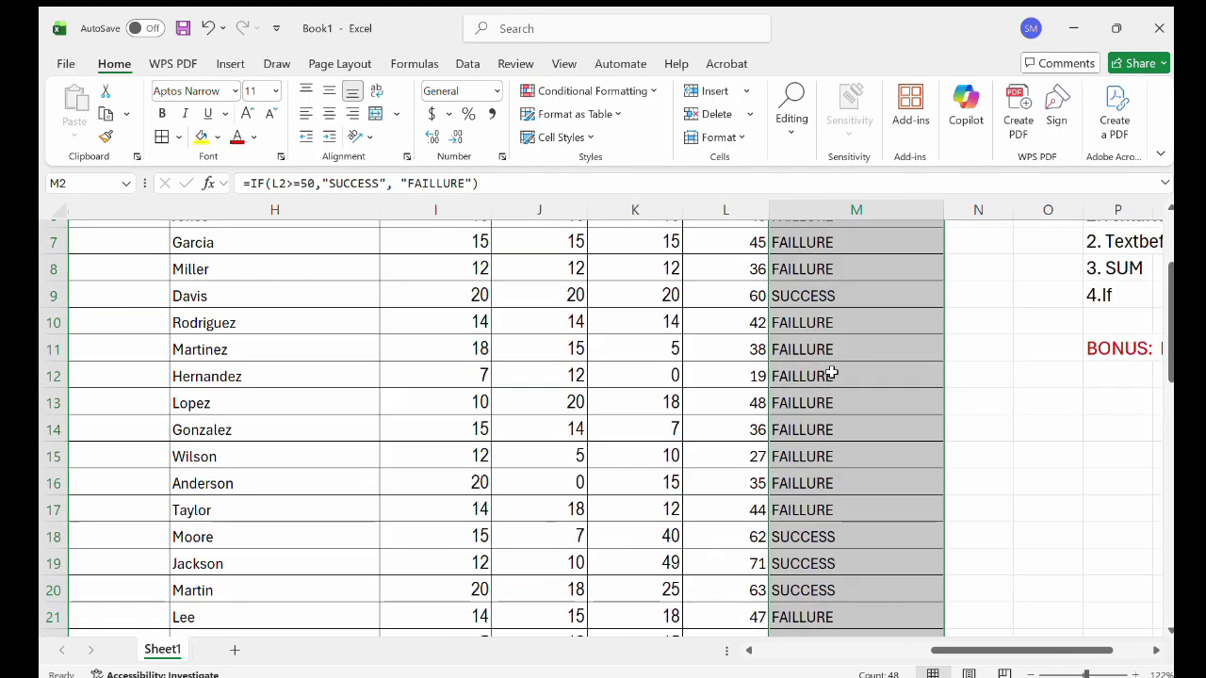
scroll(832, 371, "up", 2)
scroll(833, 373, "right", 1)
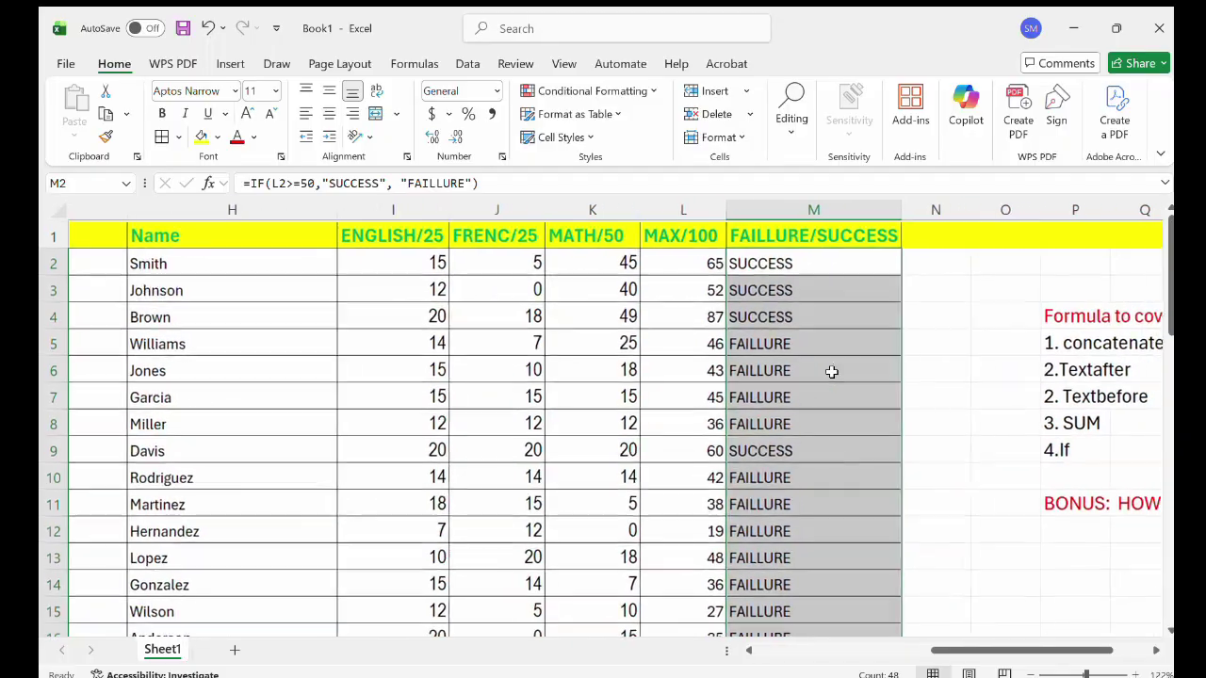
scroll(778, 293, "up", 2, "ctrl")
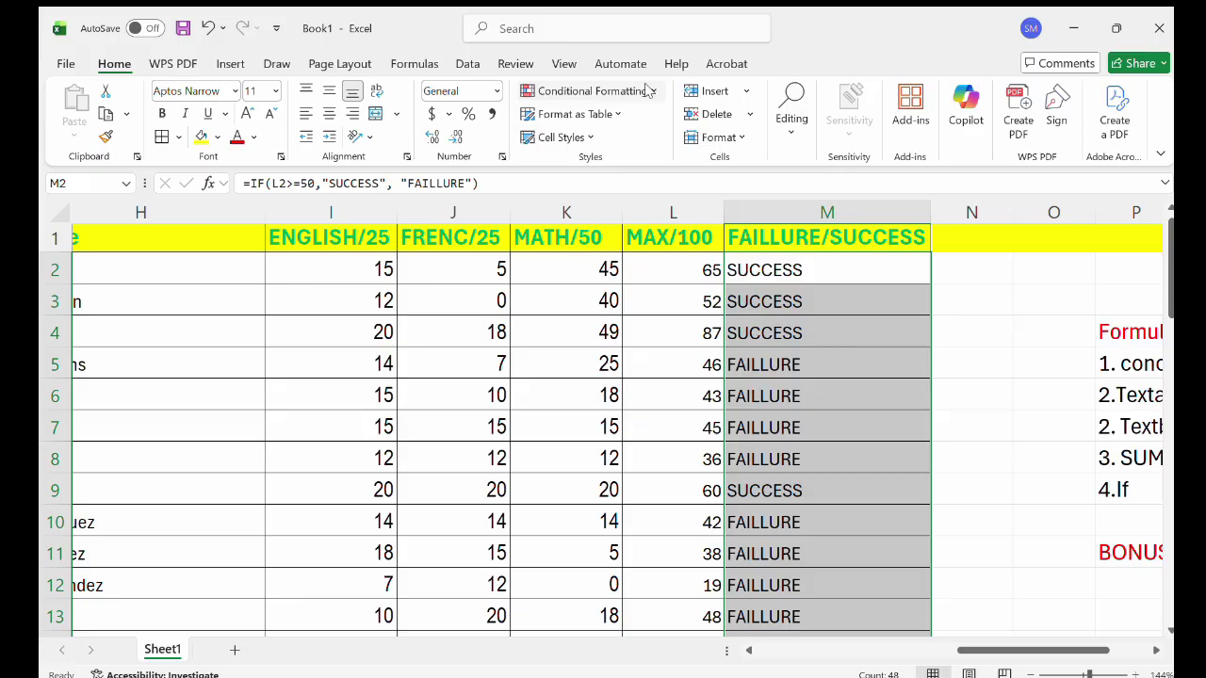
Add a conditional formatting rule giving column M cells equal to SUCCESS a blue fill.
left_click(788, 207)
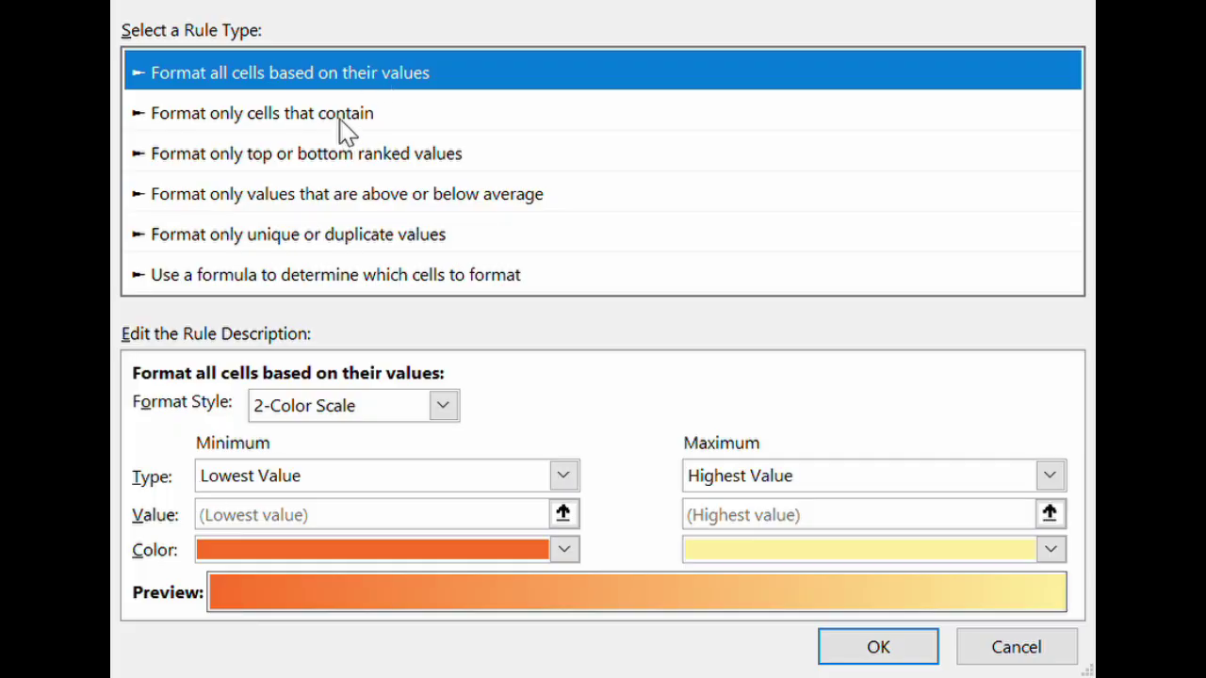
left_click(342, 120)
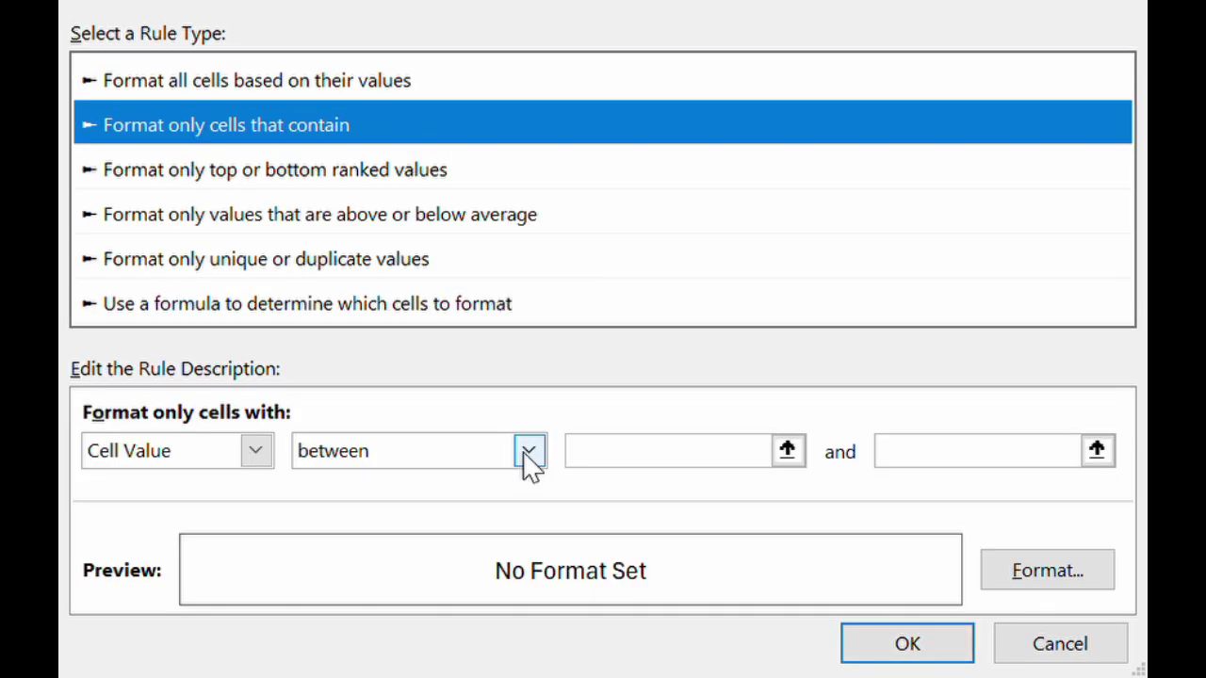
left_click(529, 454)
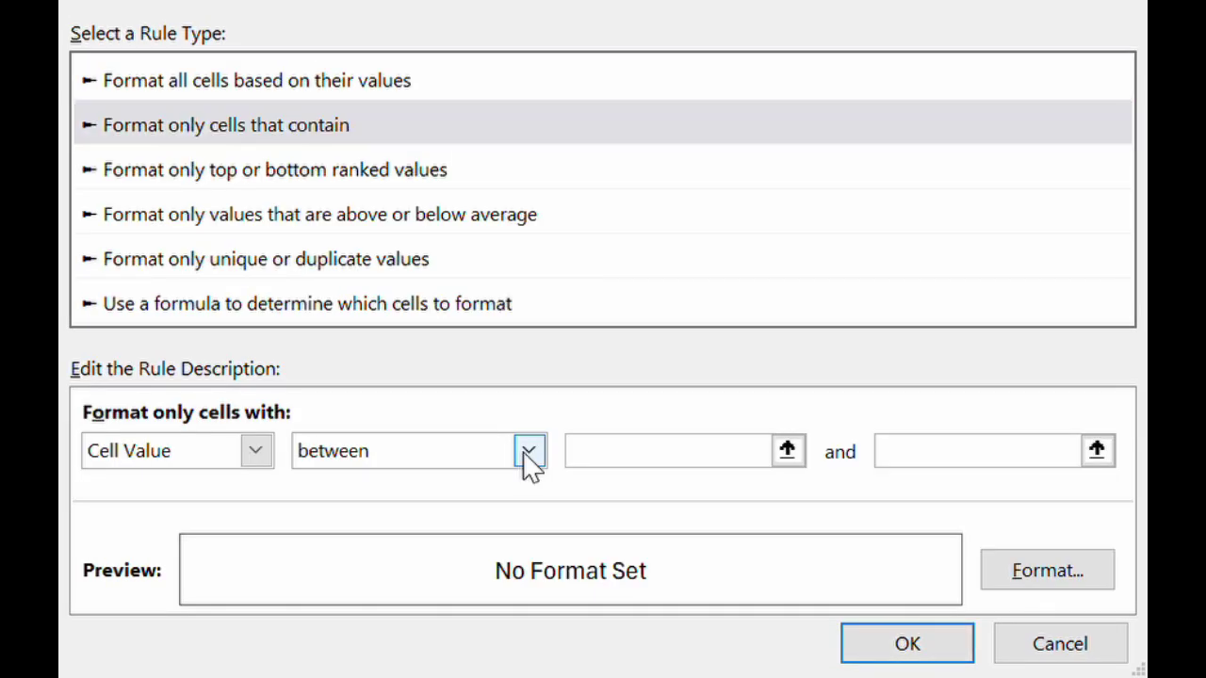
left_click(374, 554)
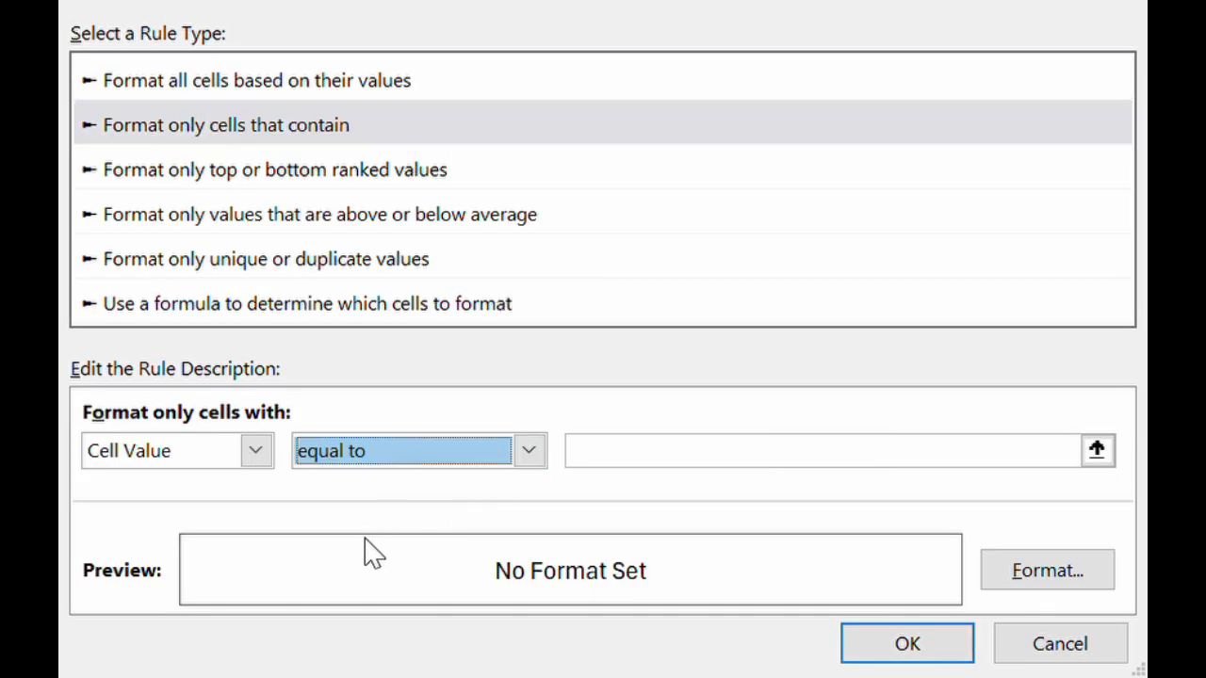
left_click(662, 461)
type("S")
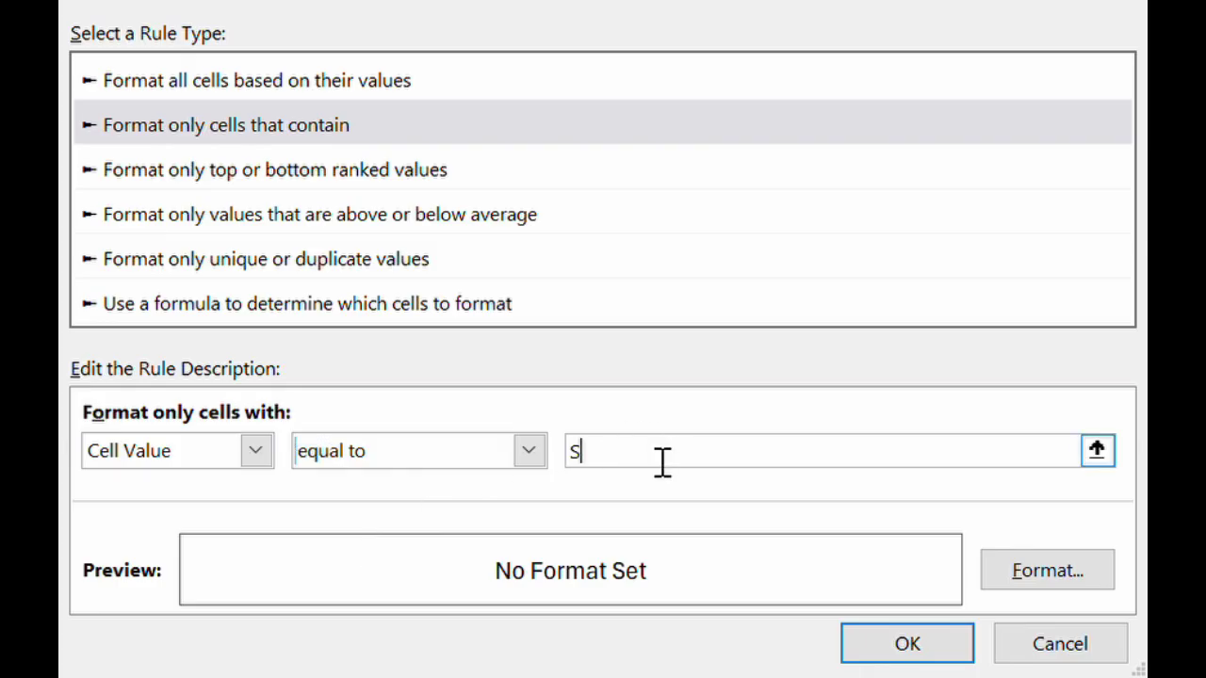
type("UCCESS")
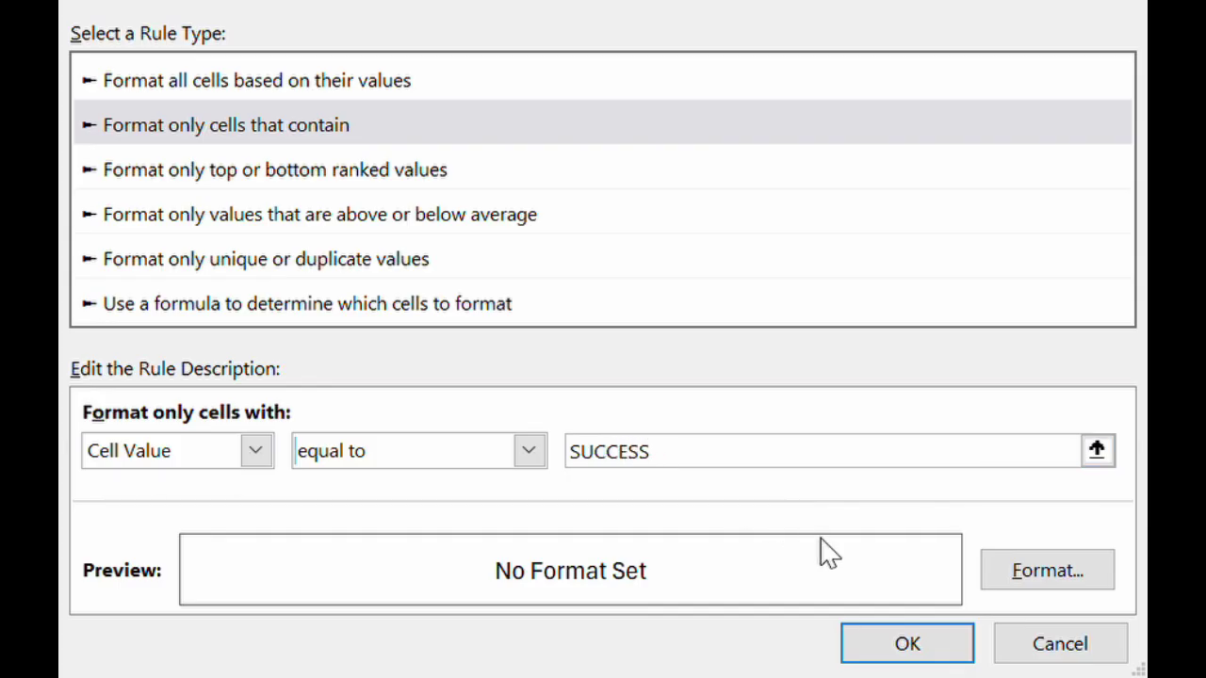
left_click(1030, 570)
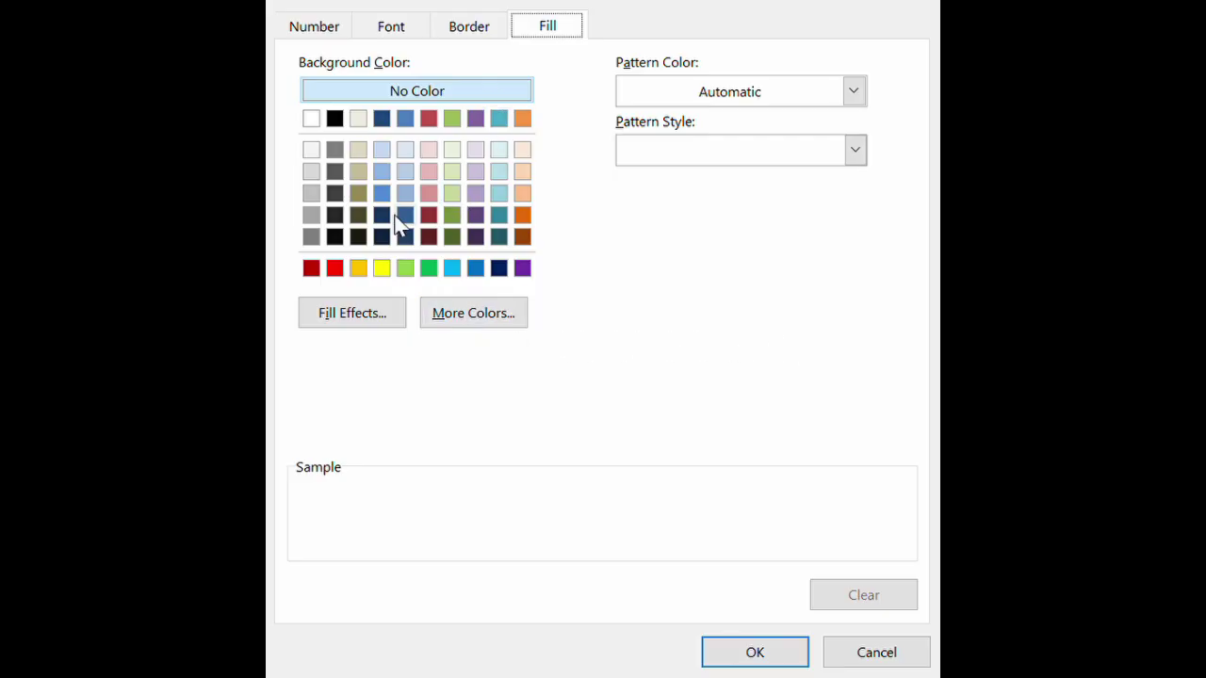
left_click(455, 270)
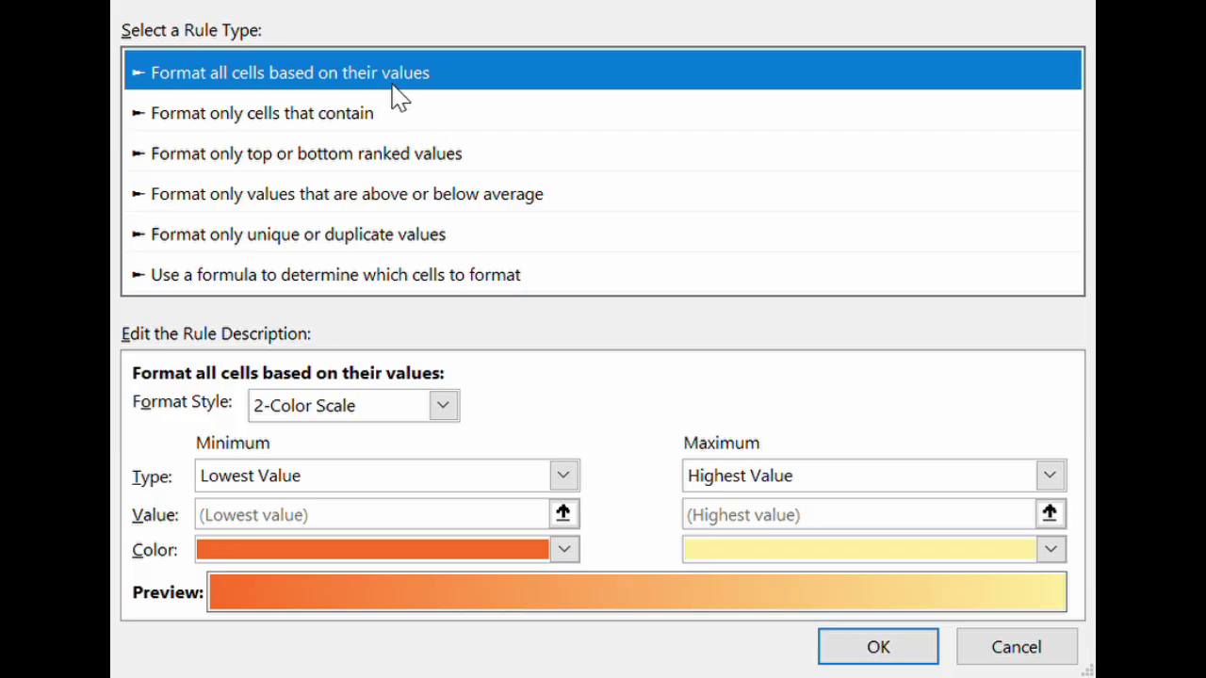
Add a rule giving column M cells equal to FAILURE a red fill.
left_click(330, 125)
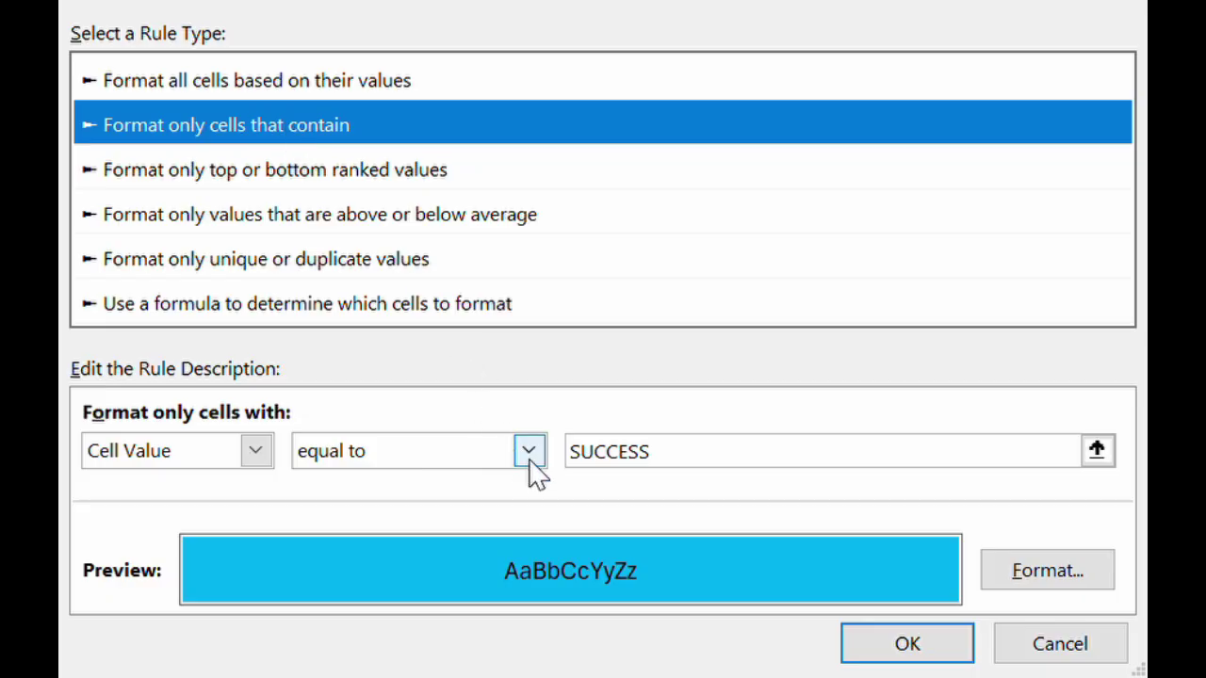
left_click(694, 467)
key("BackSpace")
key("BackSpace")
key("BackSpace")
key("BackSpace")
key("BackSpace")
key("BackSpace")
key("BackSpace")
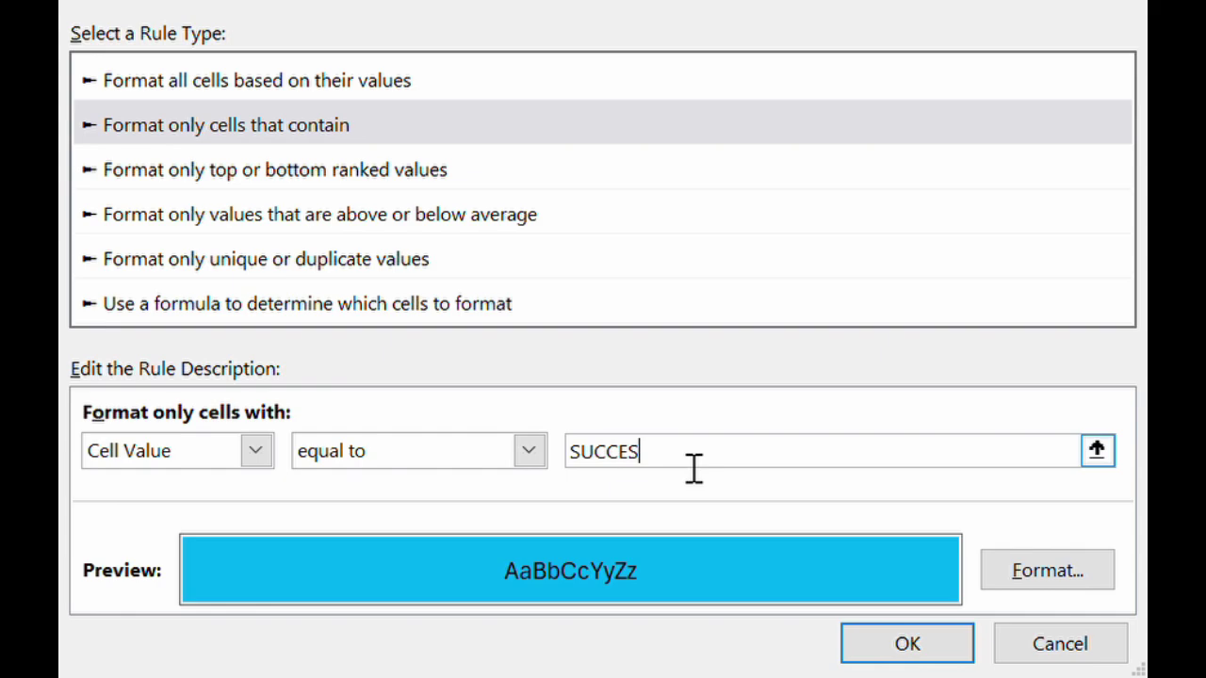
type("FAILURE")
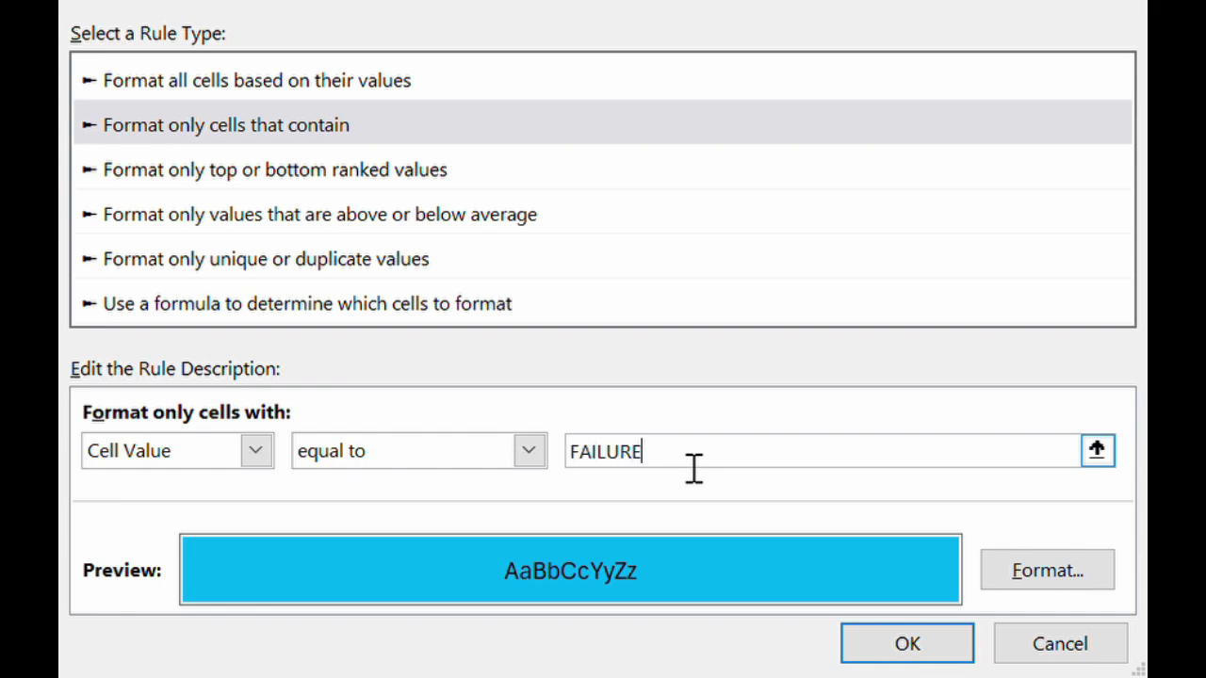
left_click(1041, 574)
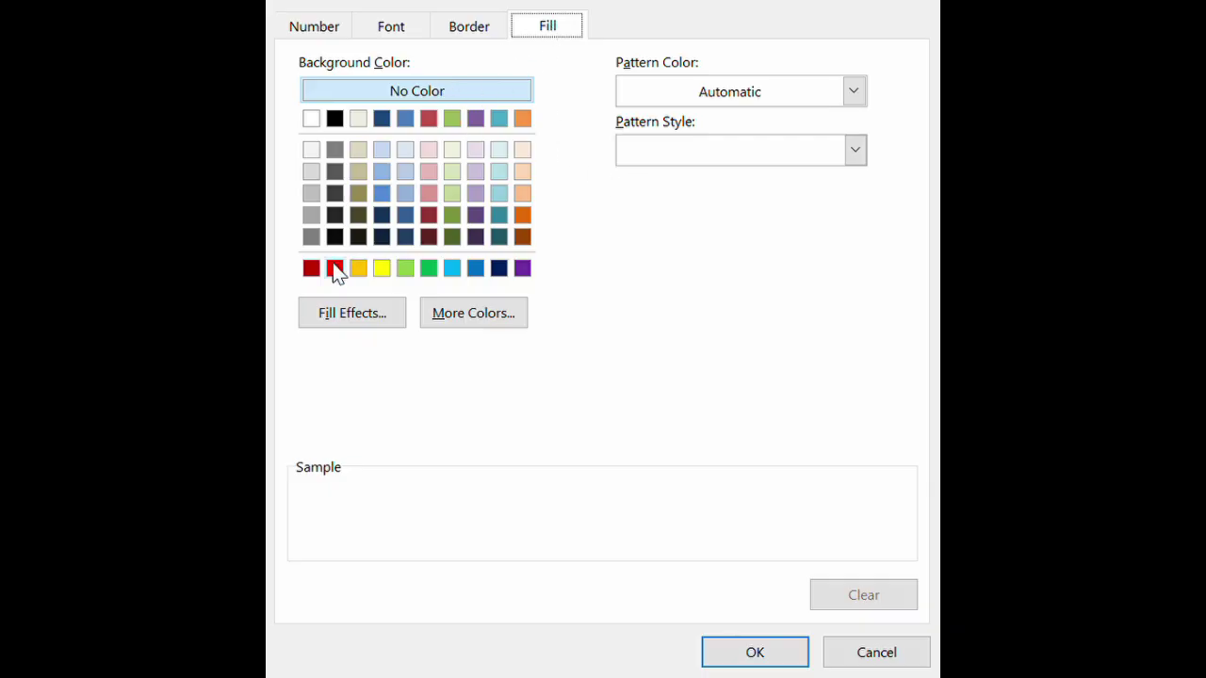
left_click(335, 269)
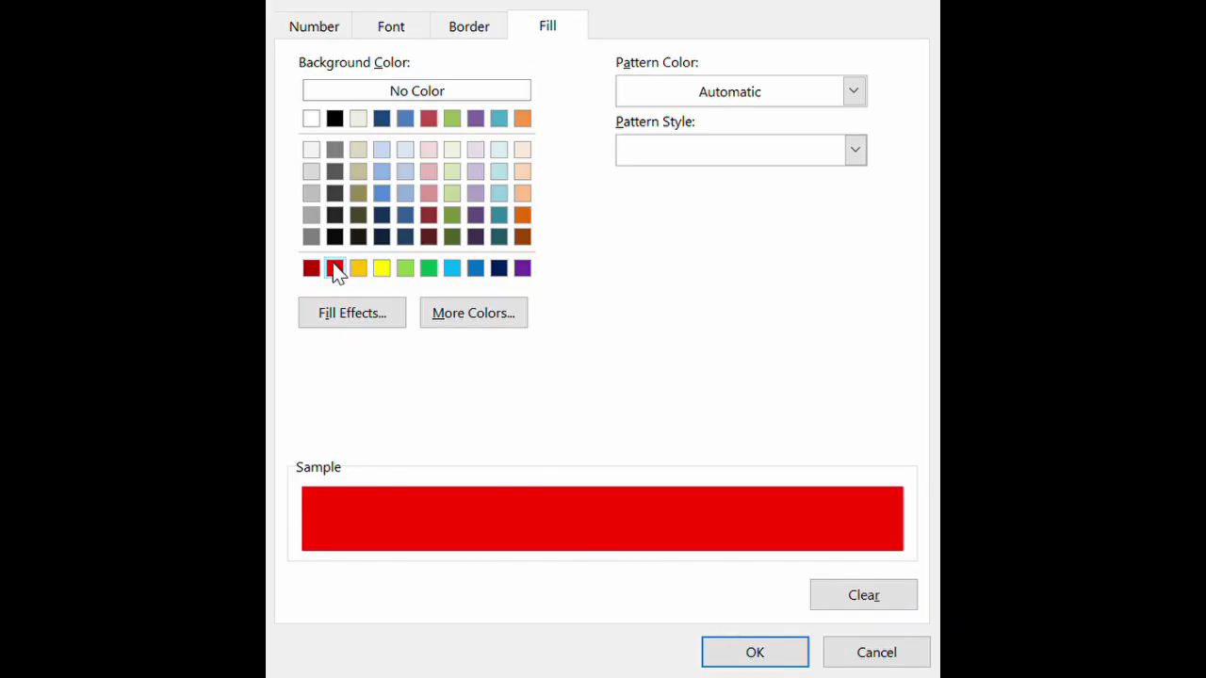
left_click(764, 659)
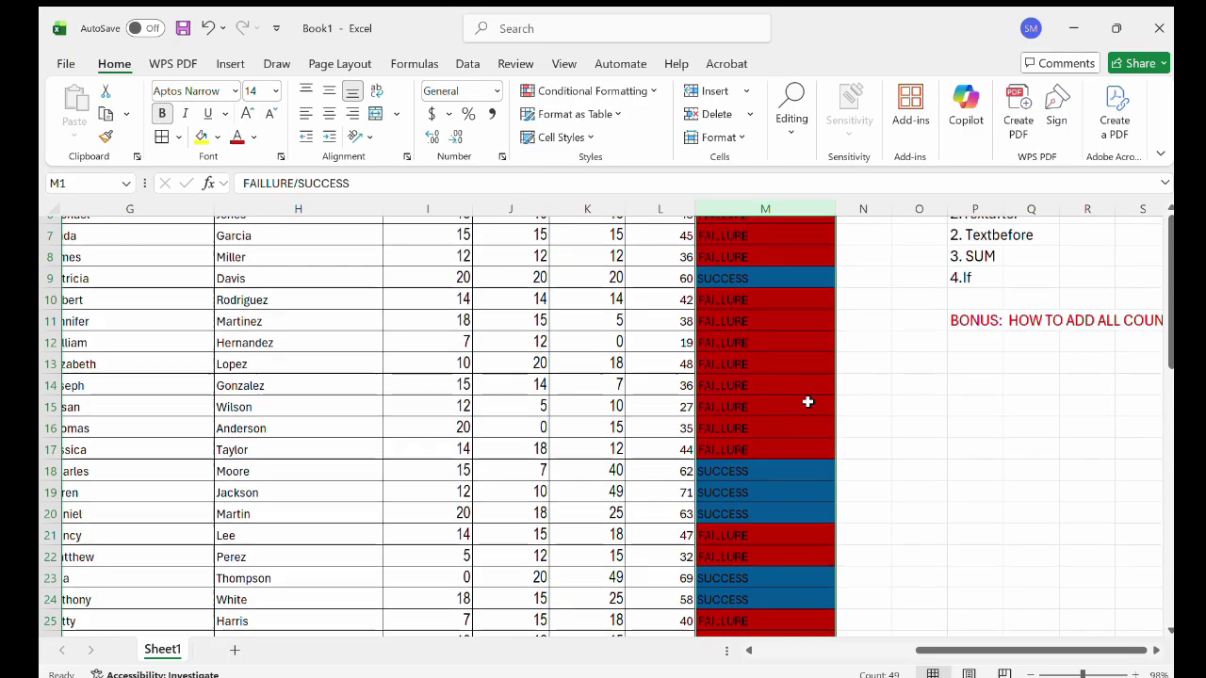
Scroll around the sheet to review the blue and red pass/fail column.
scroll(807, 402, "down", 2)
scroll(807, 402, "down", 2)
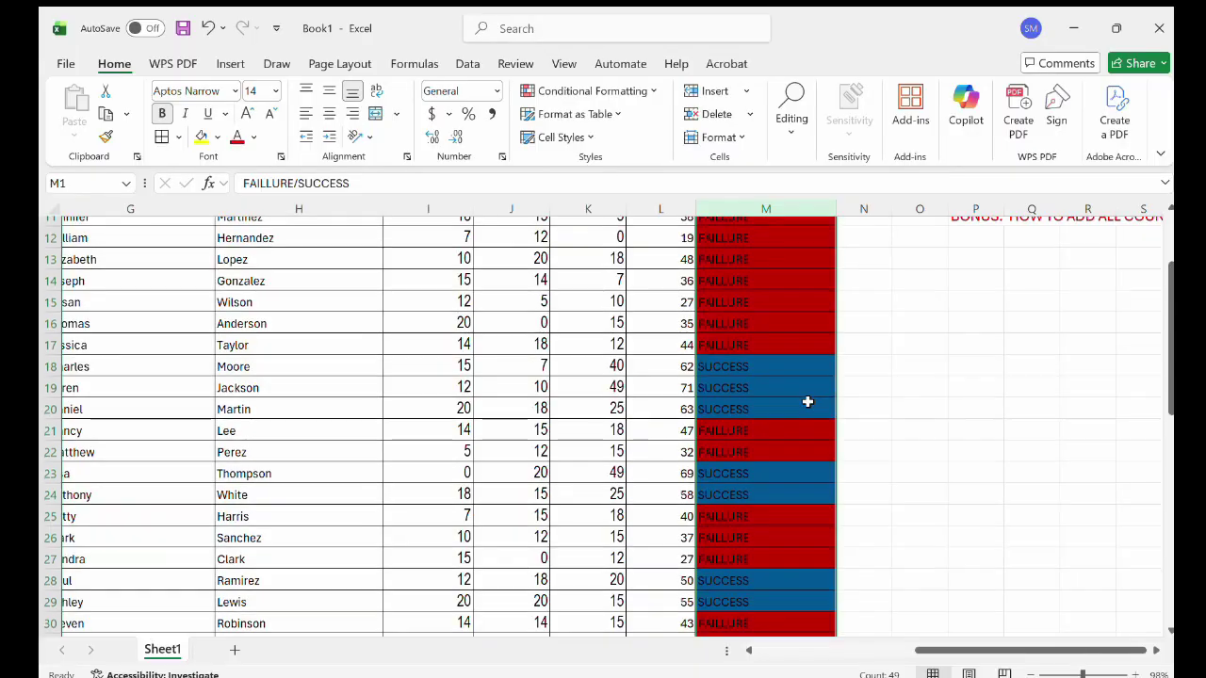
scroll(808, 402, "up", 4)
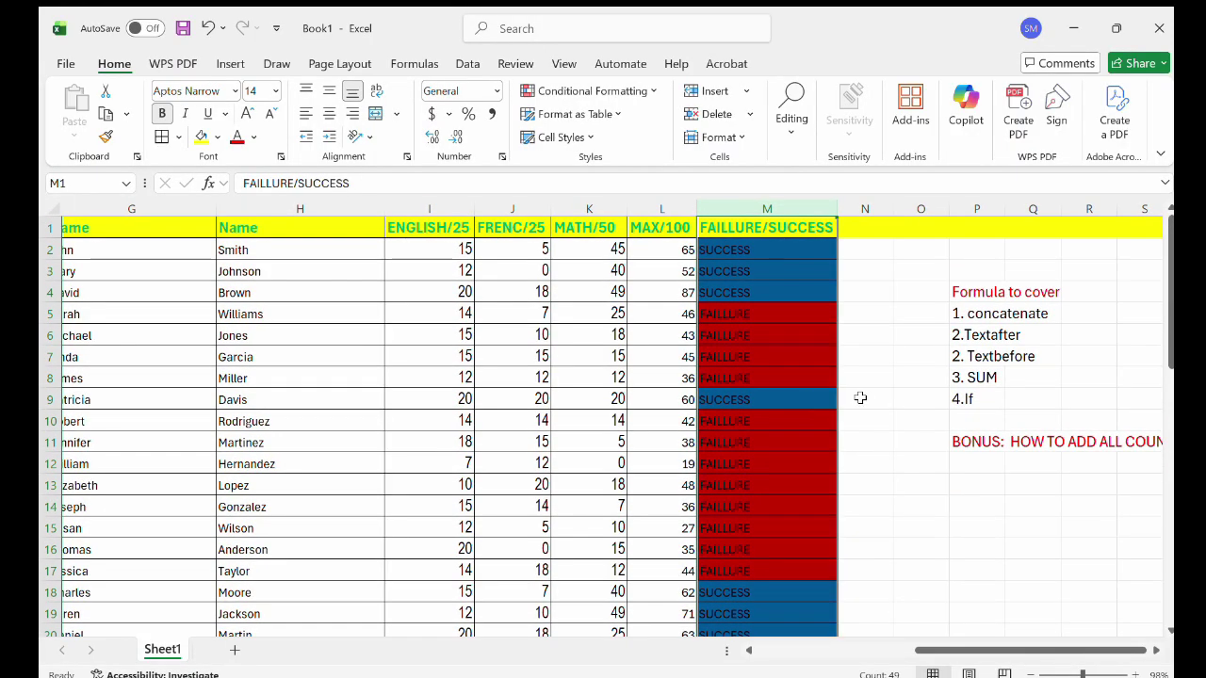
scroll(770, 401, "left", 2)
scroll(770, 402, "down", 1)
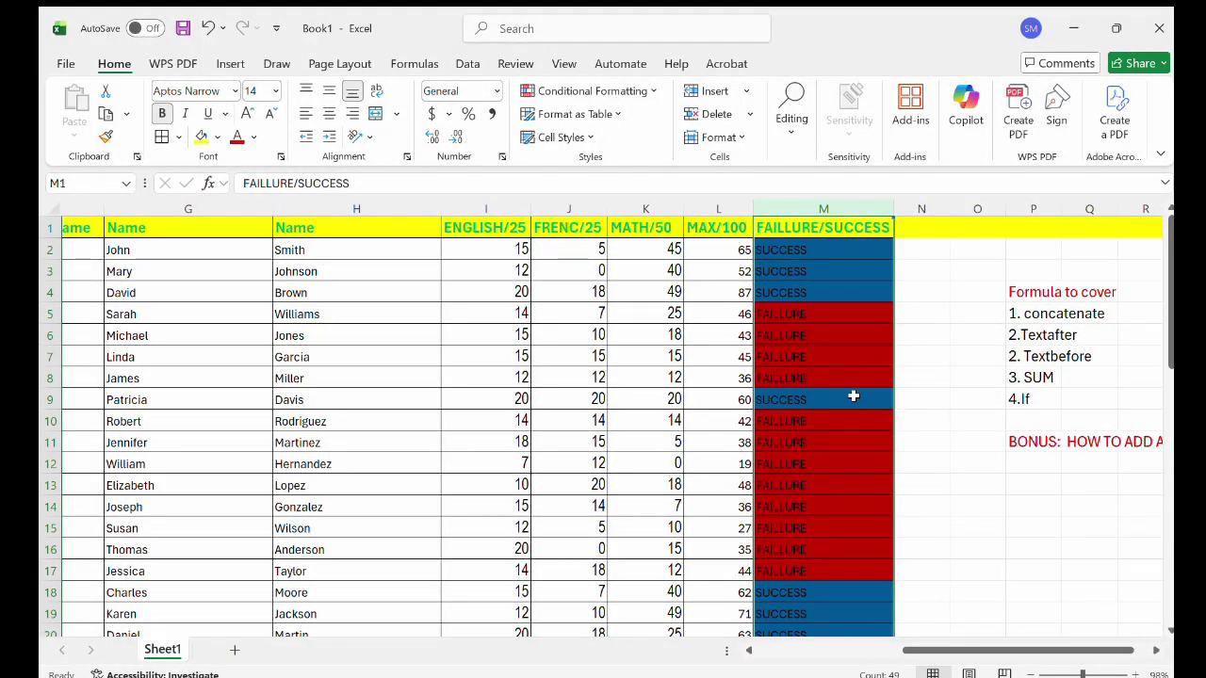
scroll(1062, 433, "right", 3)
scroll(1062, 436, "right", 3)
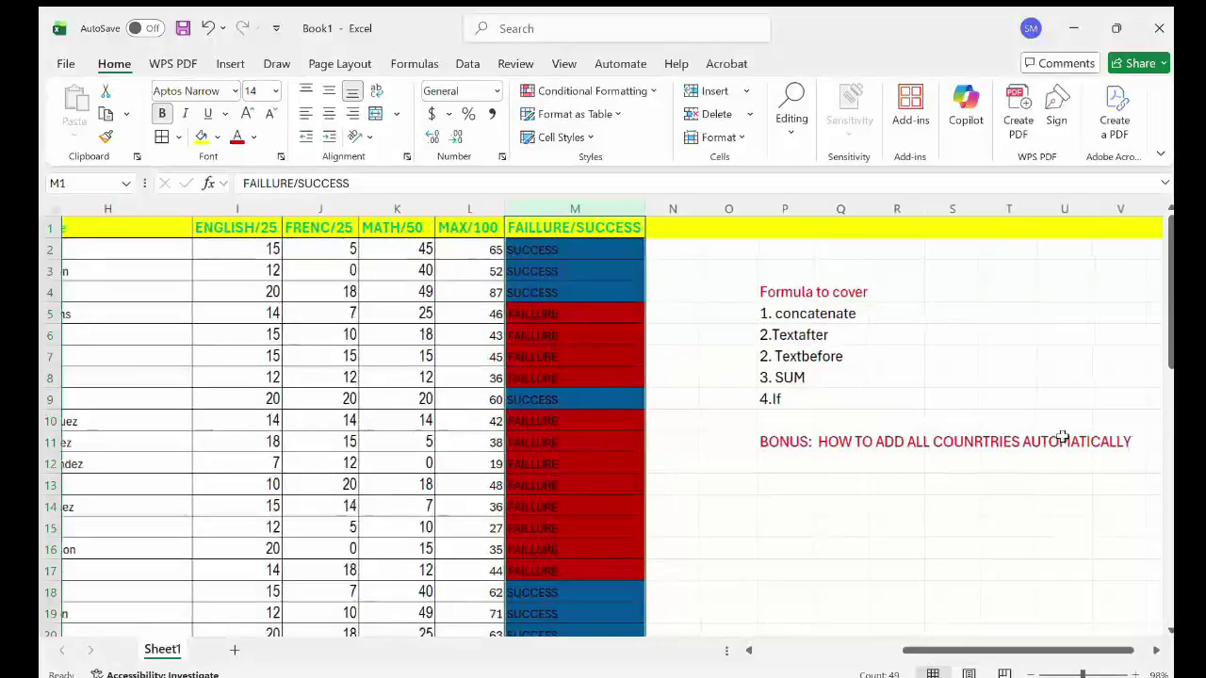
scroll(1062, 436, "left", 6)
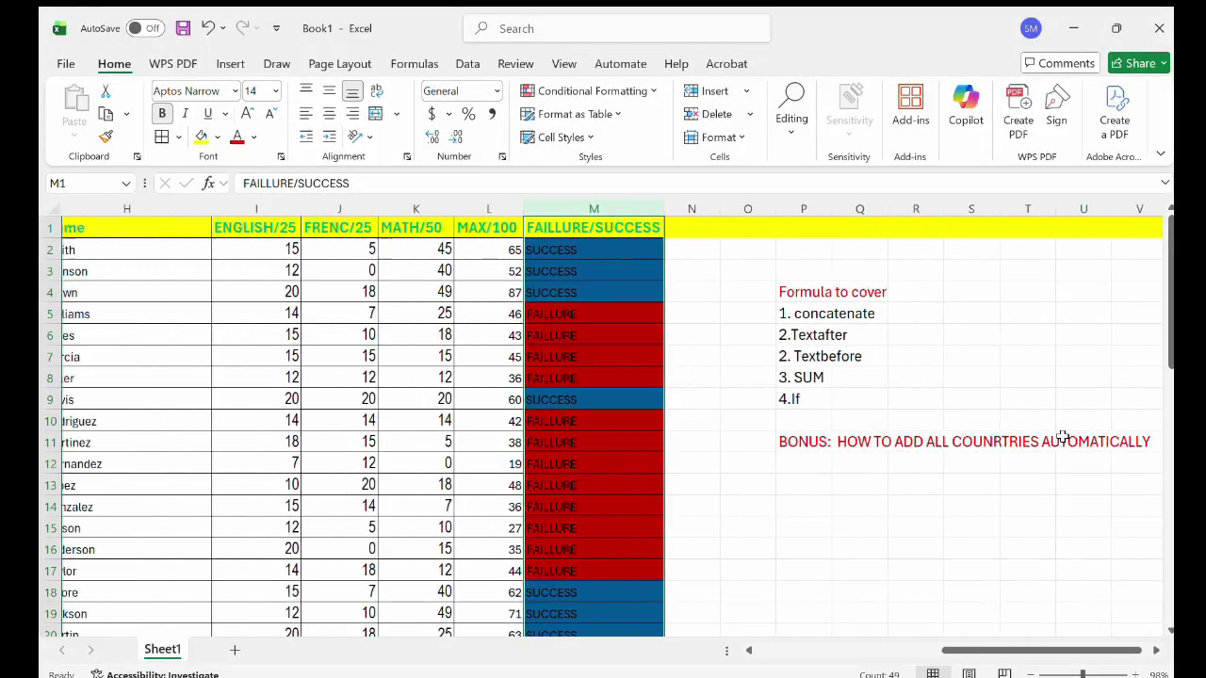
scroll(842, 403, "left", 8)
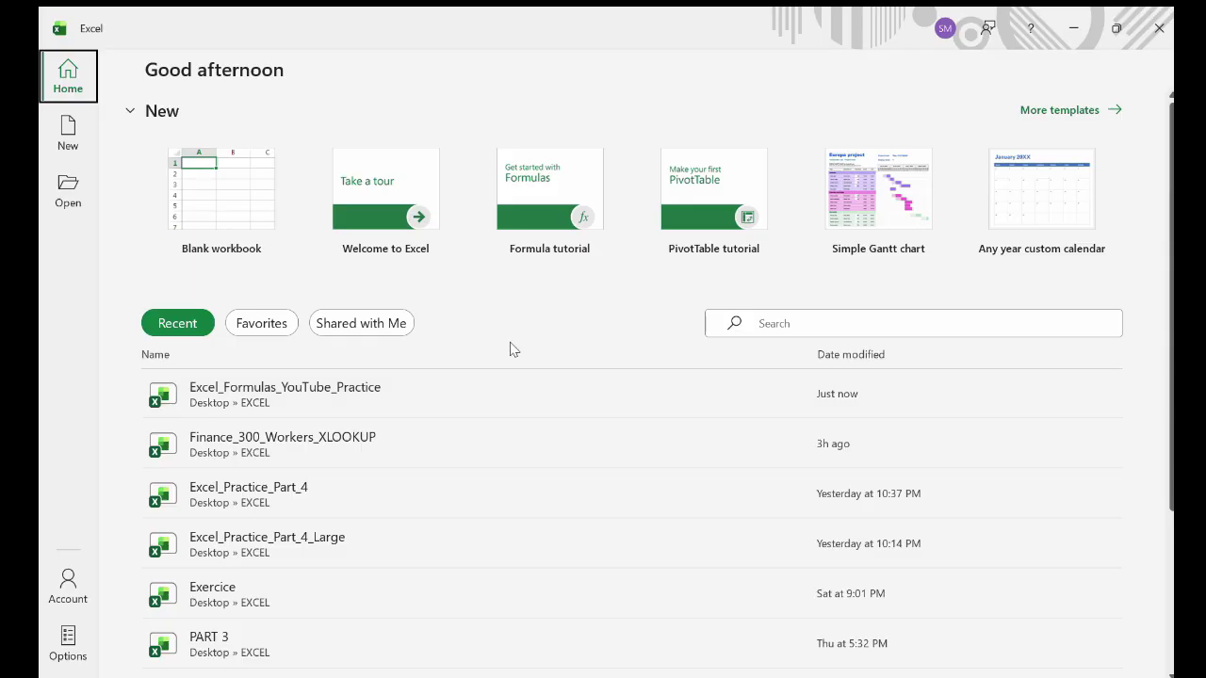
Create a blank workbook, Book1, and return to its empty Sheet1.
left_click(233, 219)
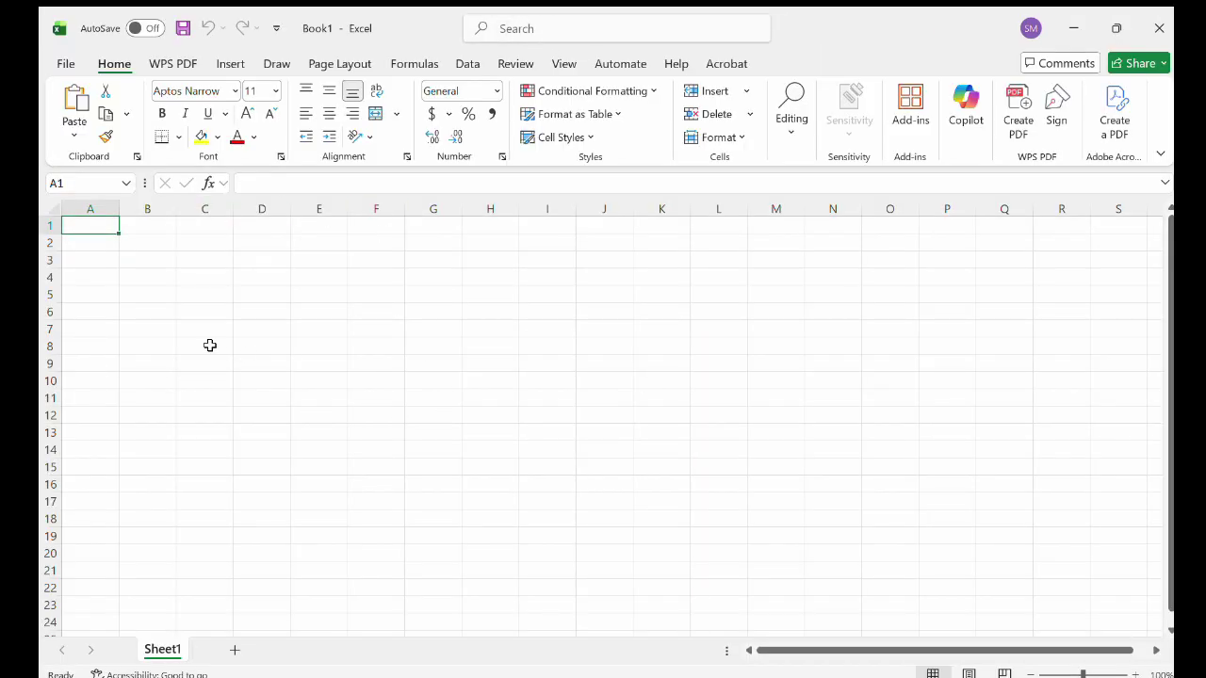
left_click(62, 64)
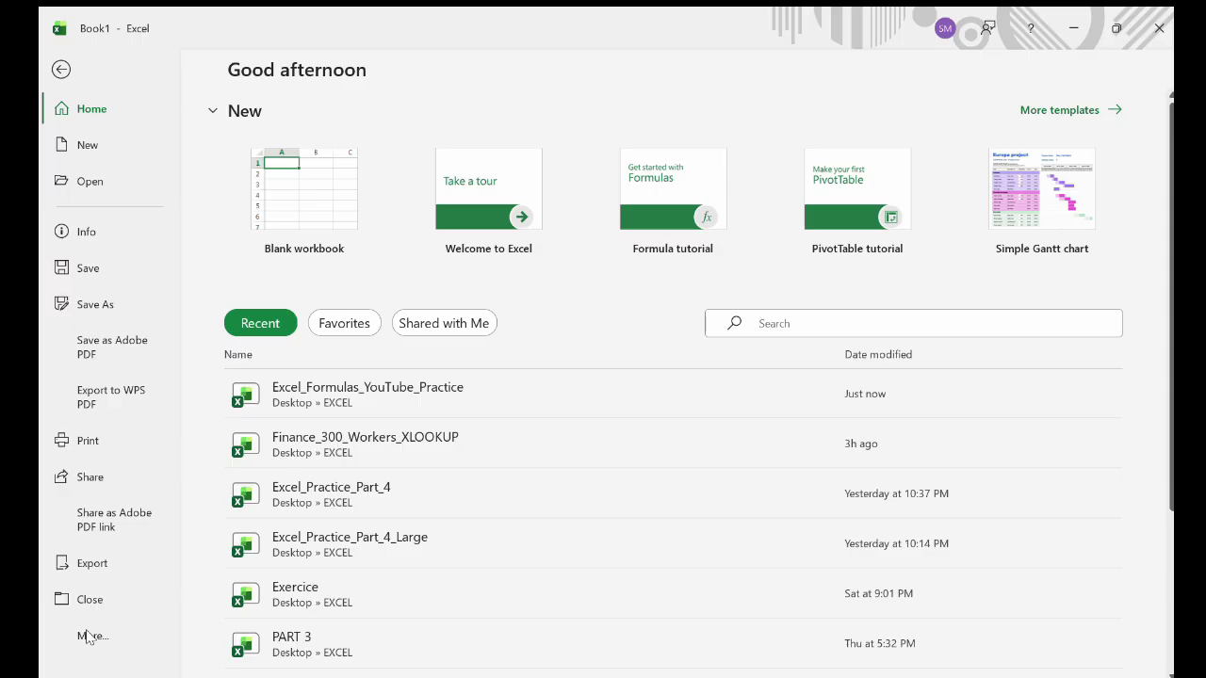
key("Escape")
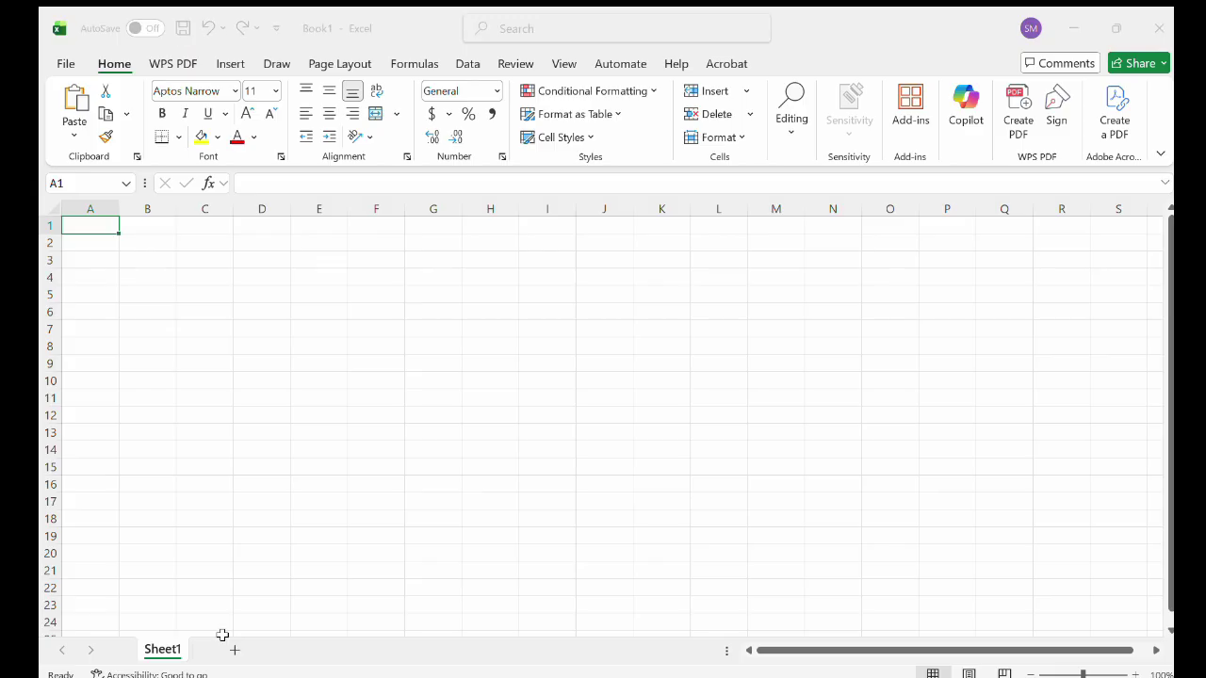
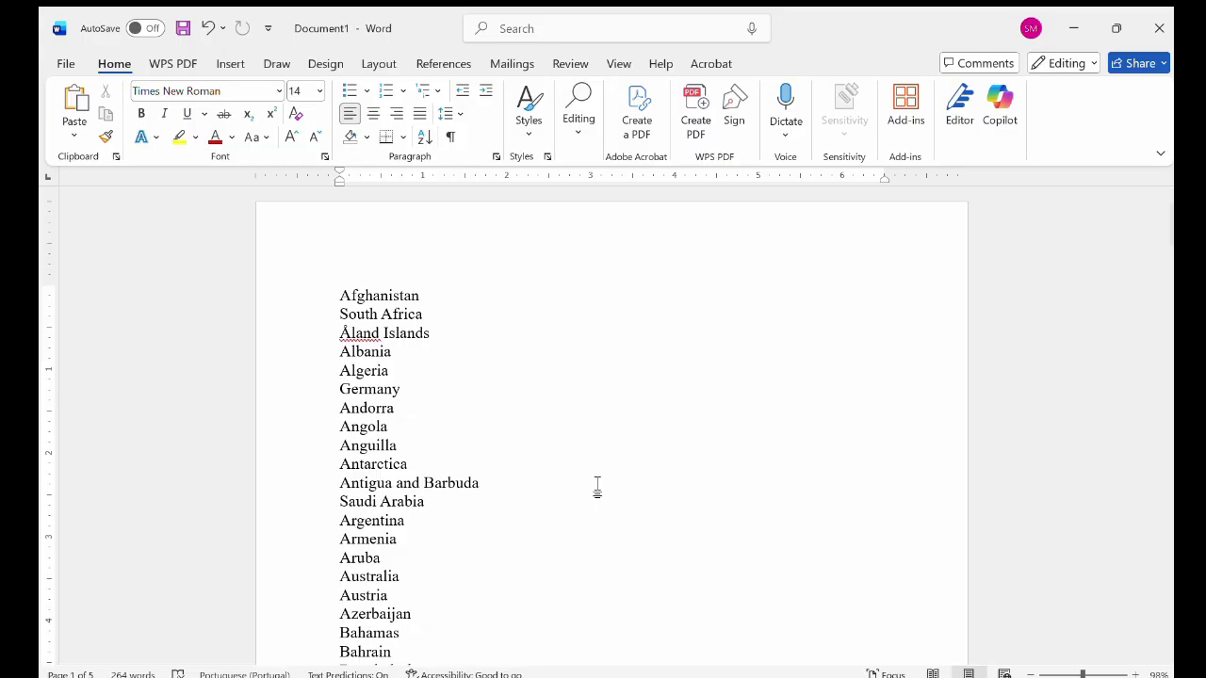
Scroll through the five-page country list in Word and select it all with Ctrl+A.
scroll(465, 482, "down", 10)
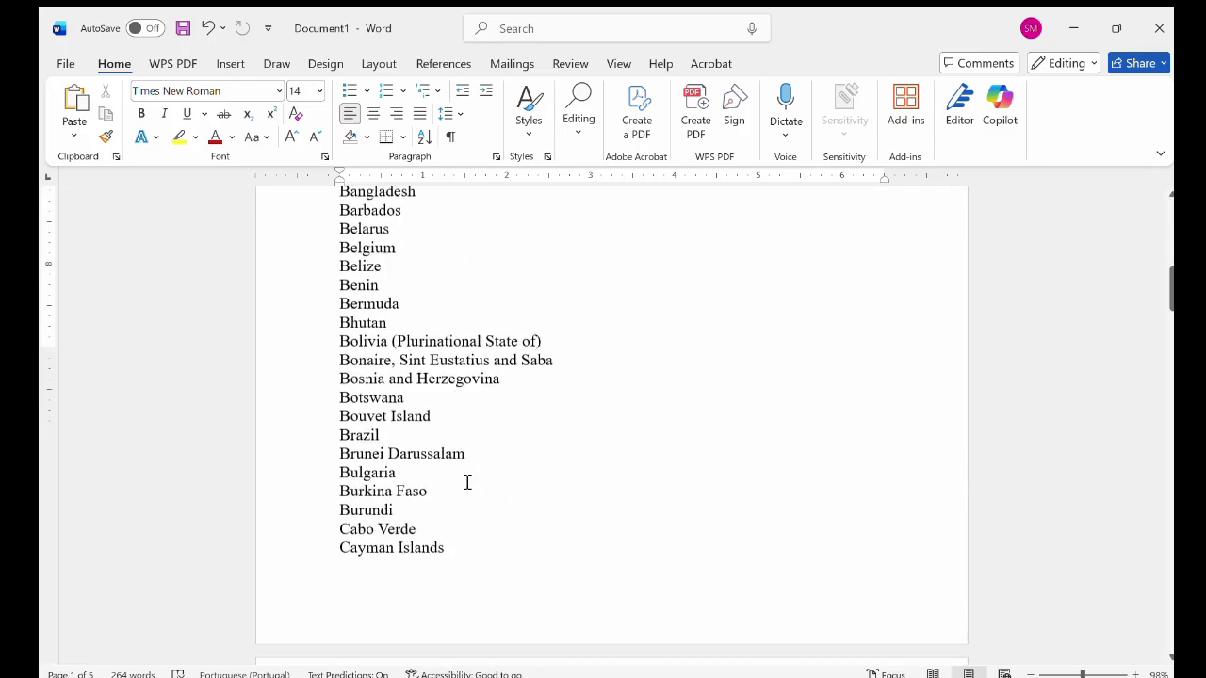
scroll(467, 482, "down", 20)
scroll(467, 482, "up", 20)
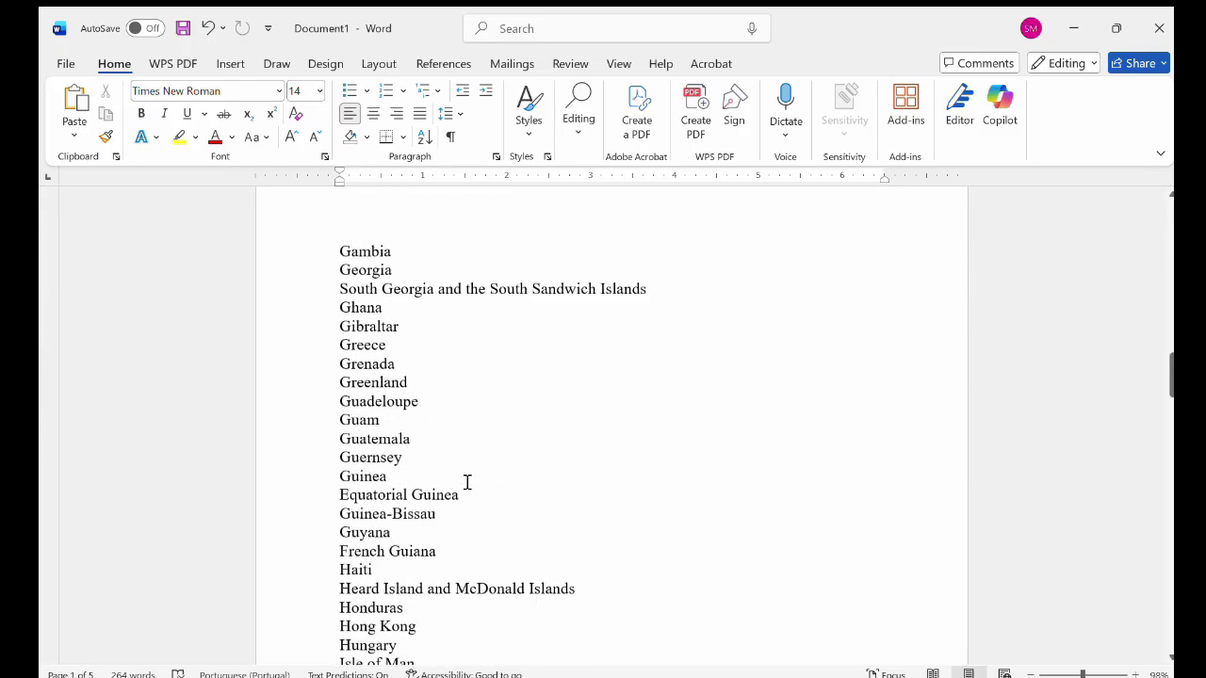
scroll(468, 482, "up", 1)
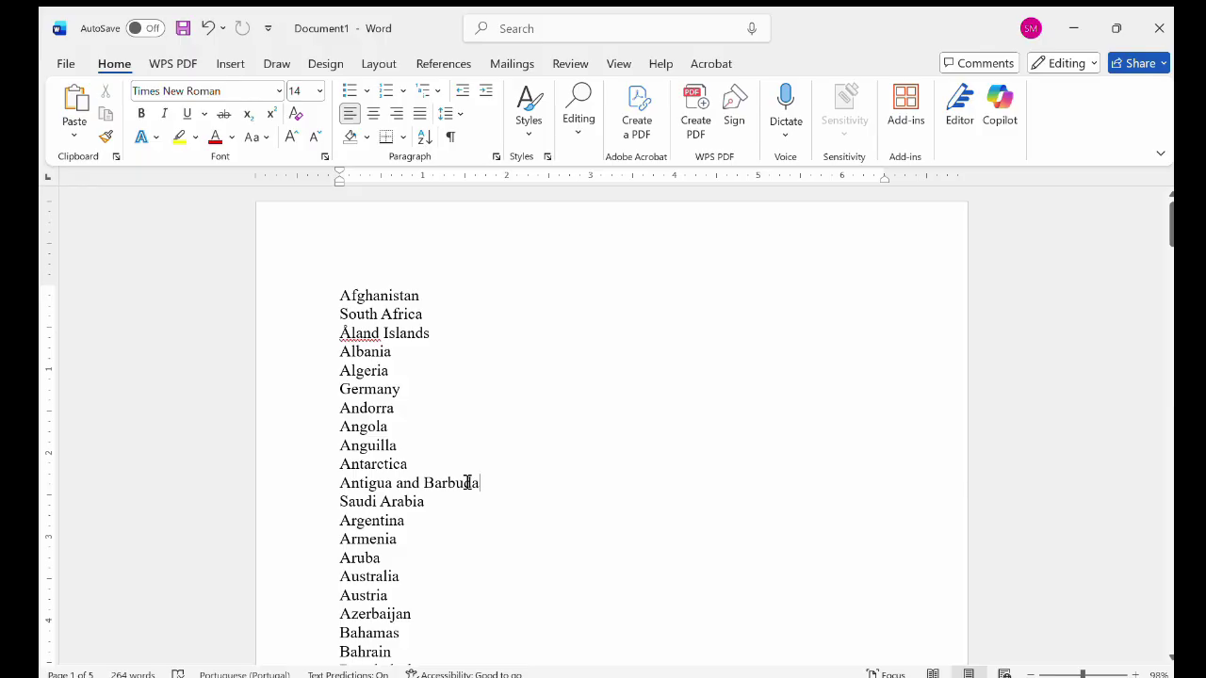
key("ctrl+a")
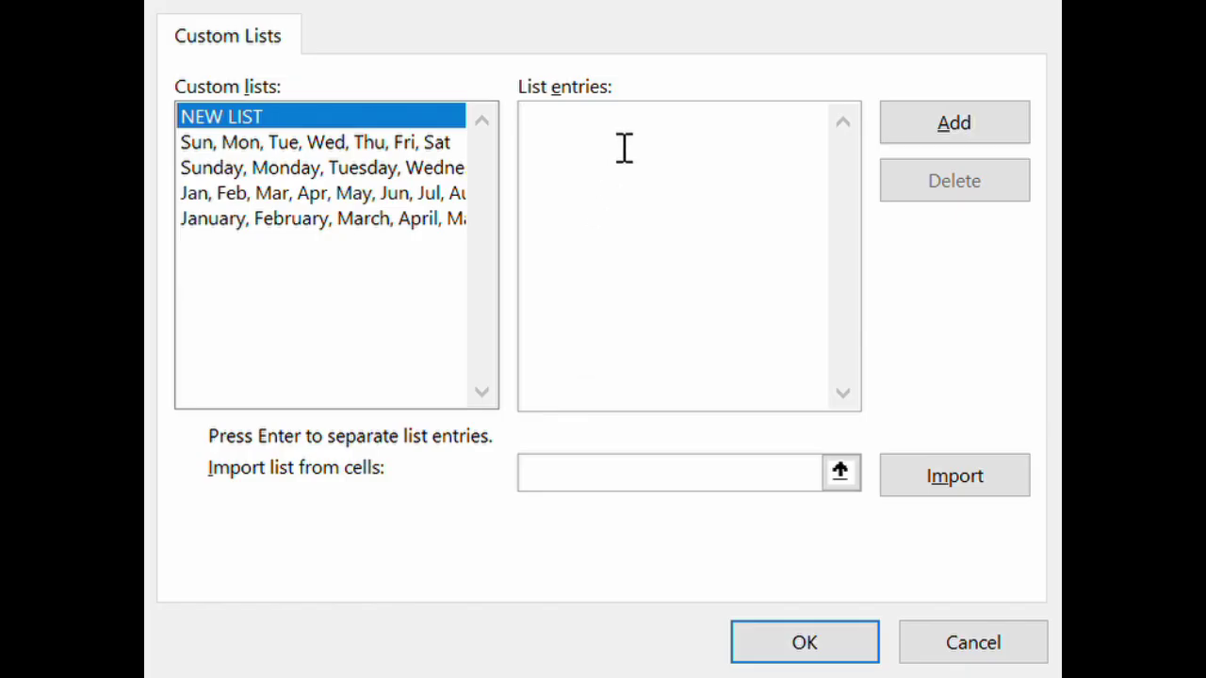
Paste the country names into List entries and add them as a custom list starting with Afghanistan.
left_click(624, 148)
key("ctrl+v")
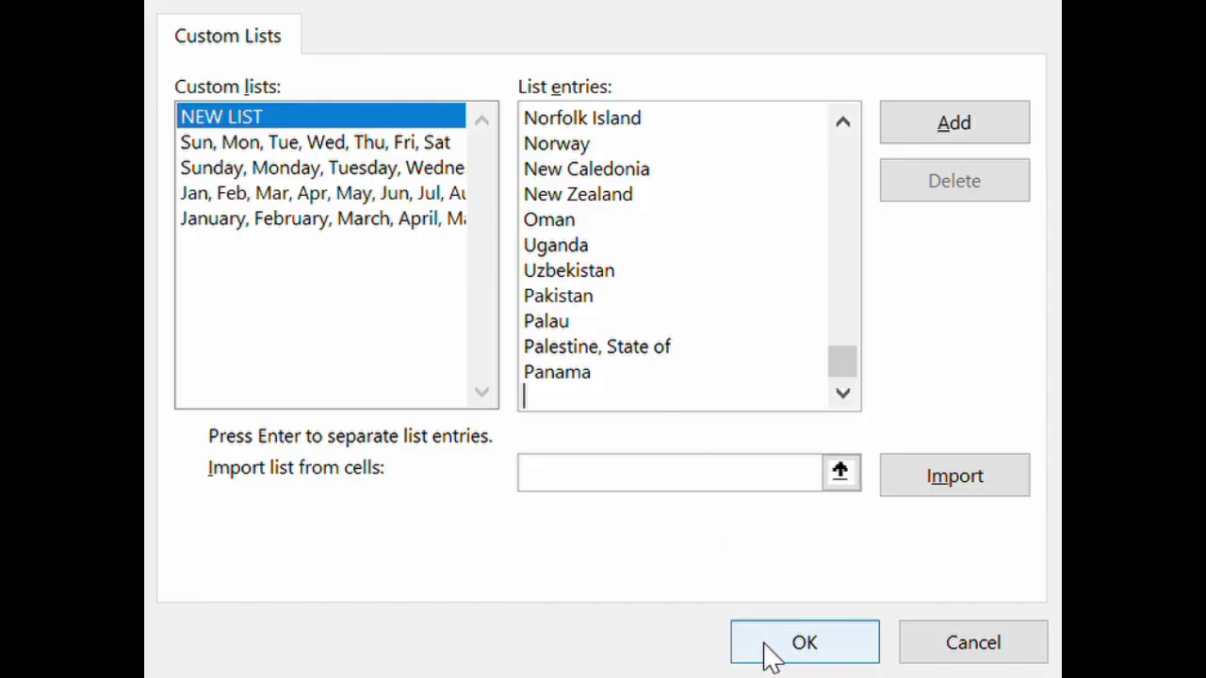
left_click(768, 653)
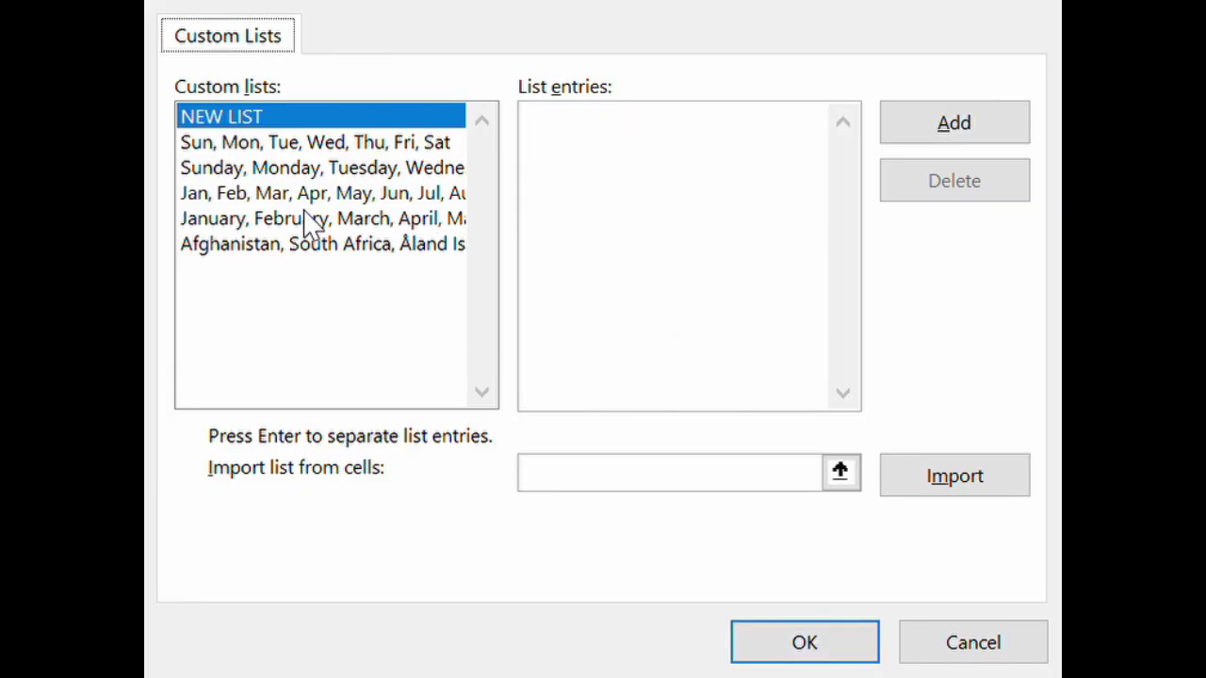
left_click(256, 260)
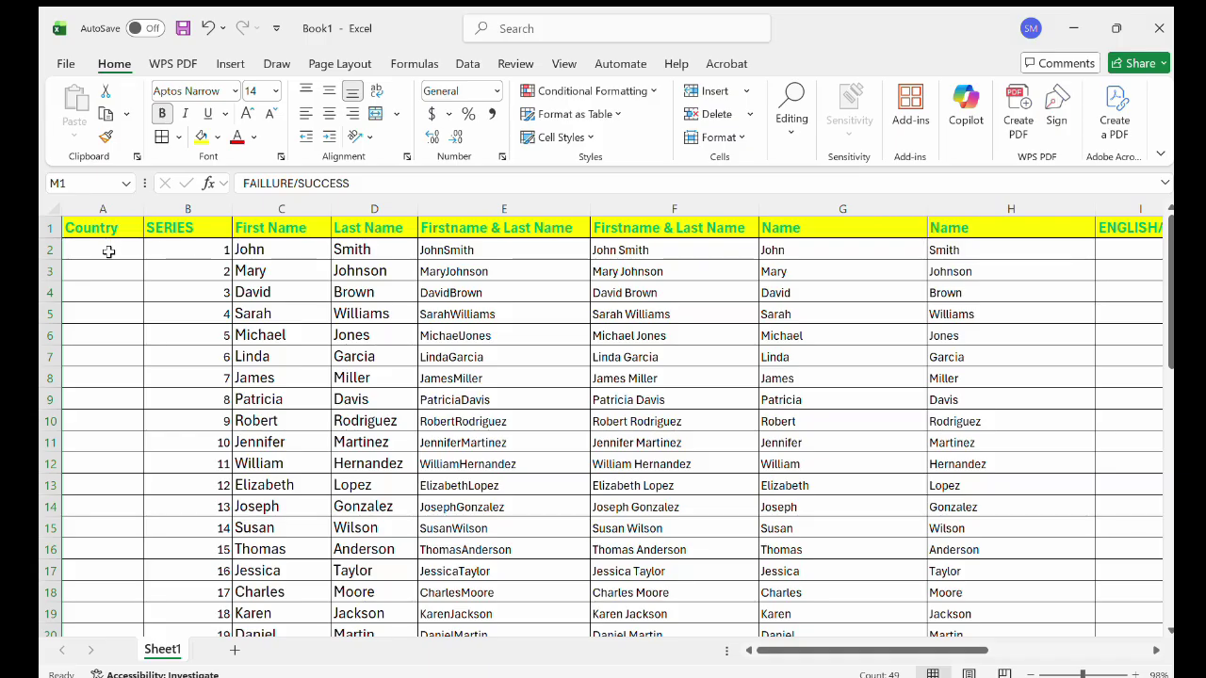
left_click(108, 252)
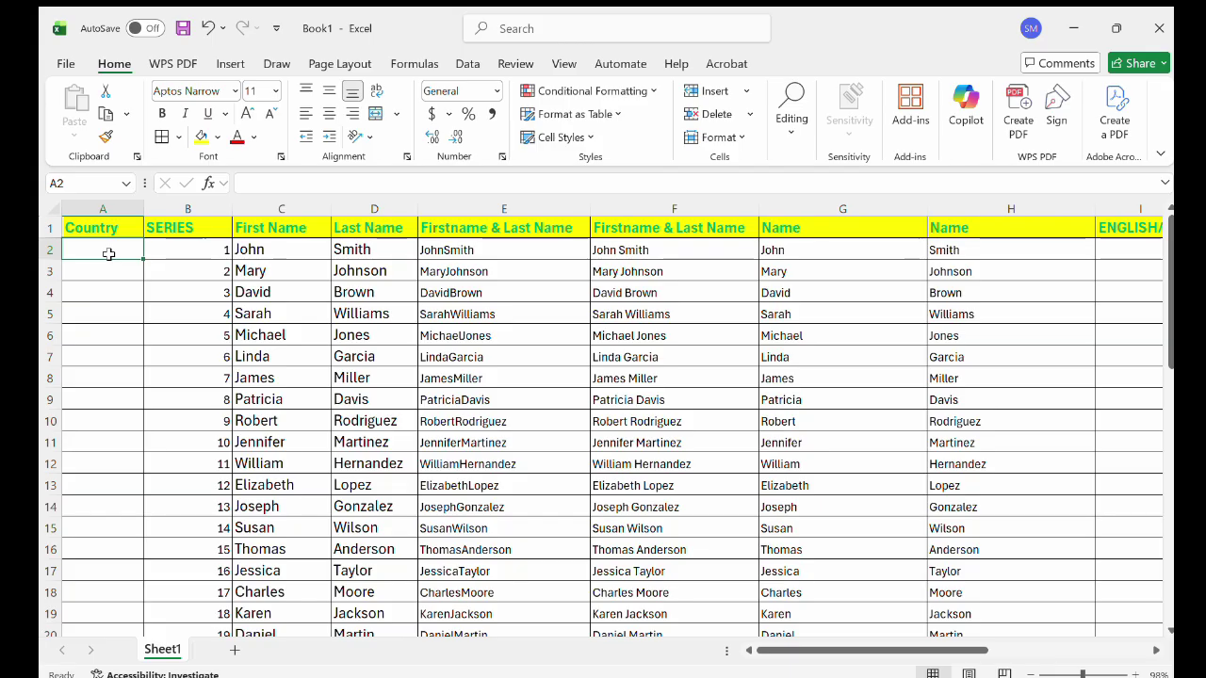
Enter Kenya in cell A2, correcting the mistyped letters.
type("UGANGA")
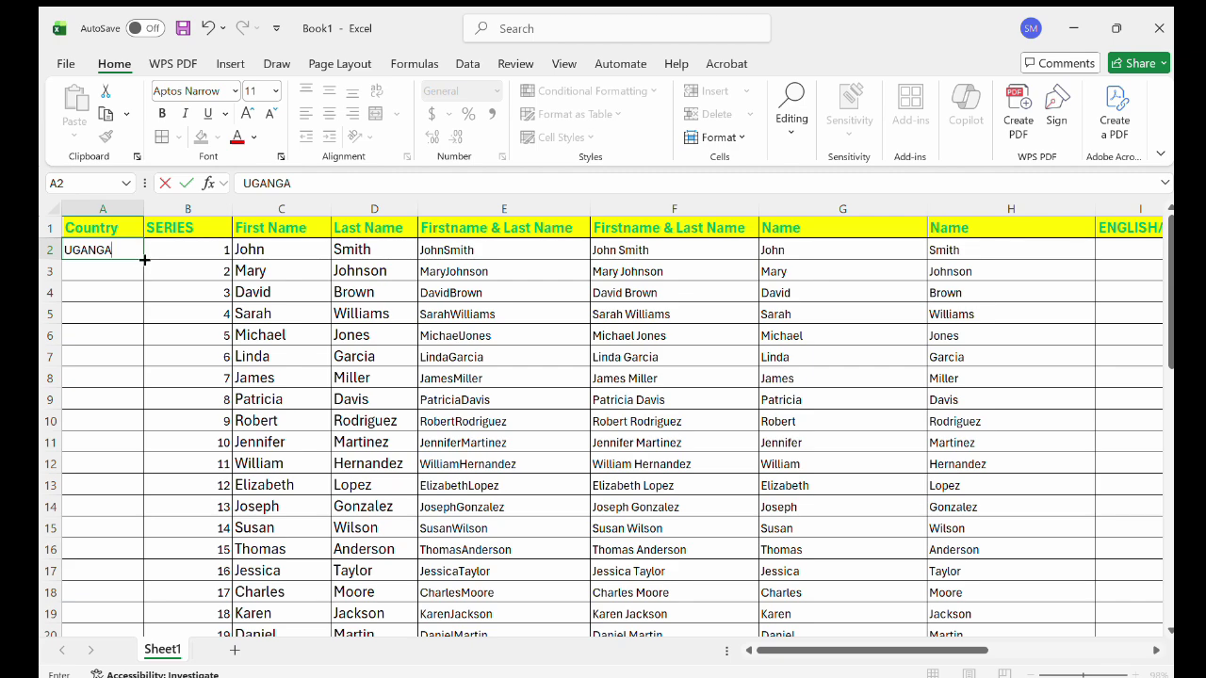
key("BackSpace")
key("BackSpace")
key("BackSpace")
key("BackSpace")
key("BackSpace")
type("KA")
key("BackSpace")
type("enya")
key("Return")
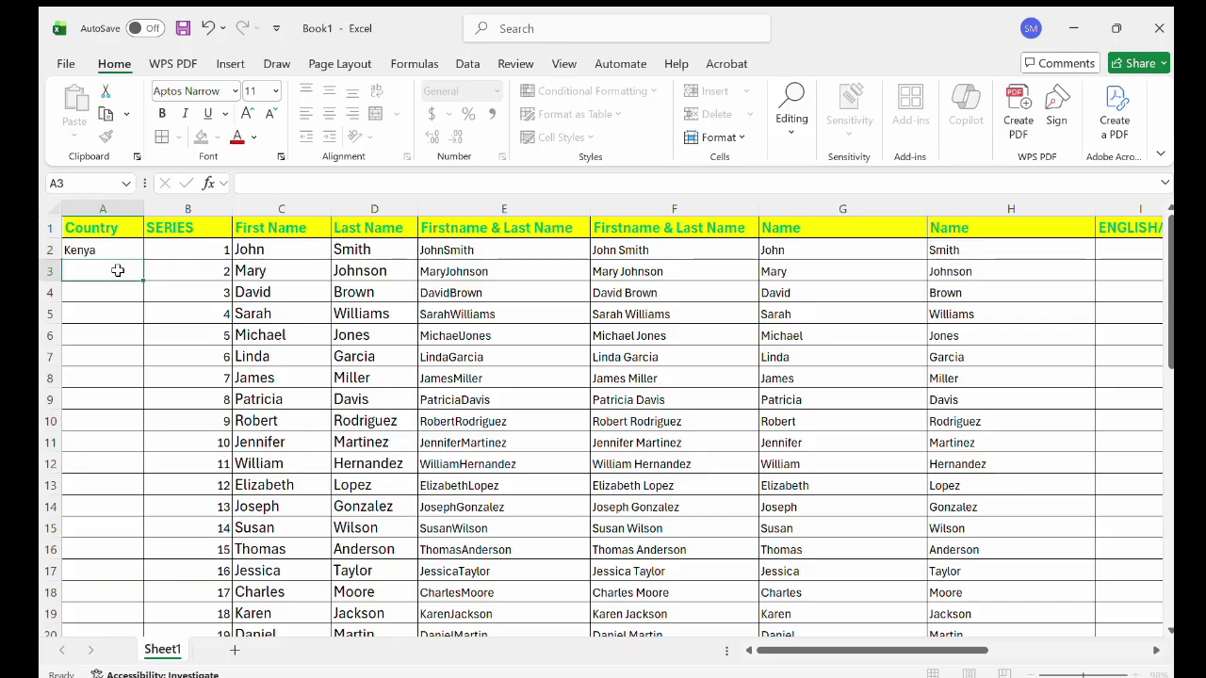
Auto-fill the country list down column A from Kenya and widen column A to fit names.
left_click(123, 249)
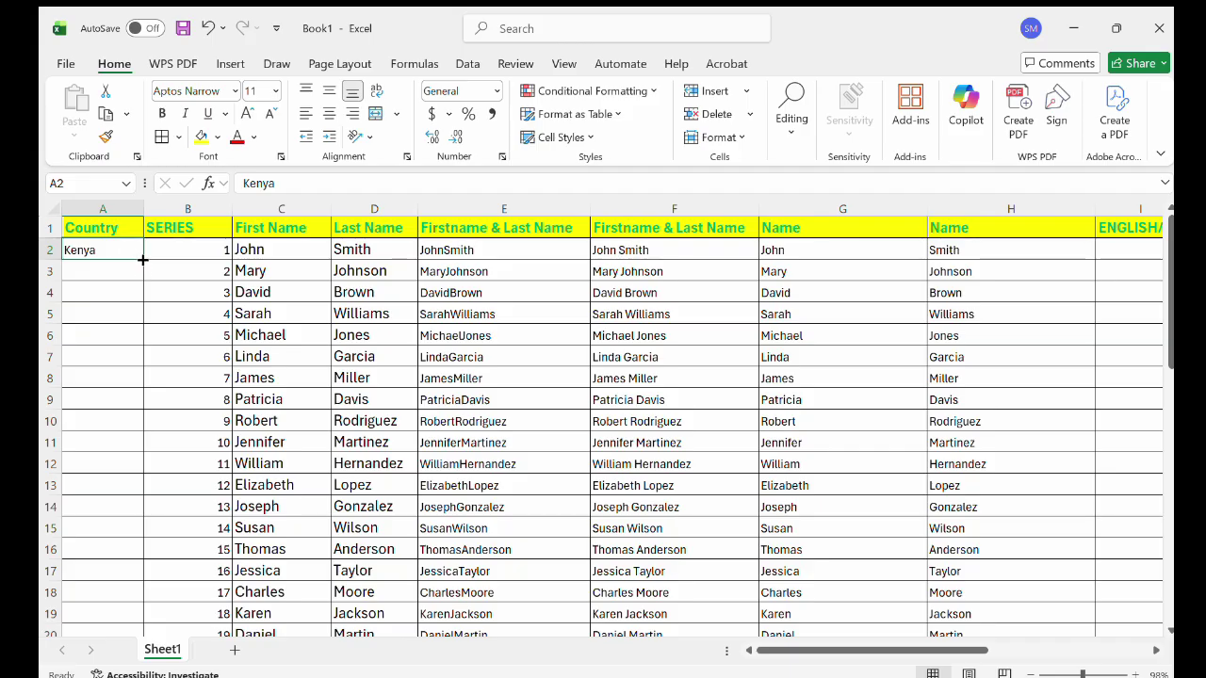
double_click(144, 259)
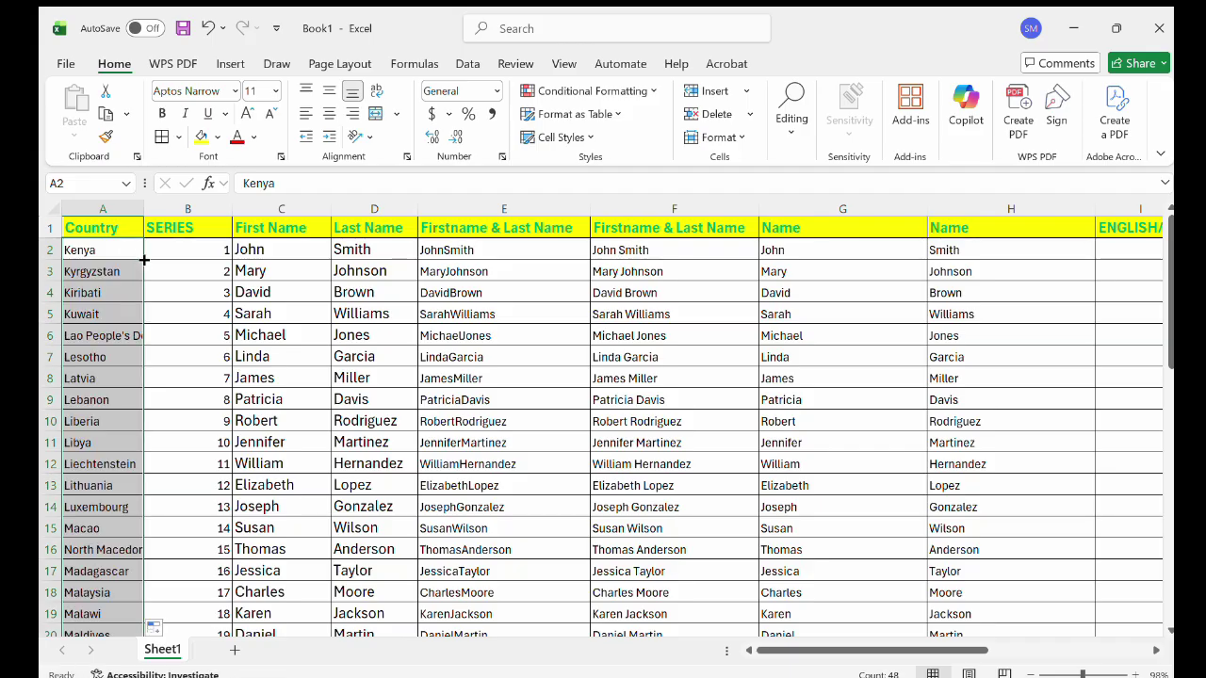
left_click_drag(144, 209, 257, 211)
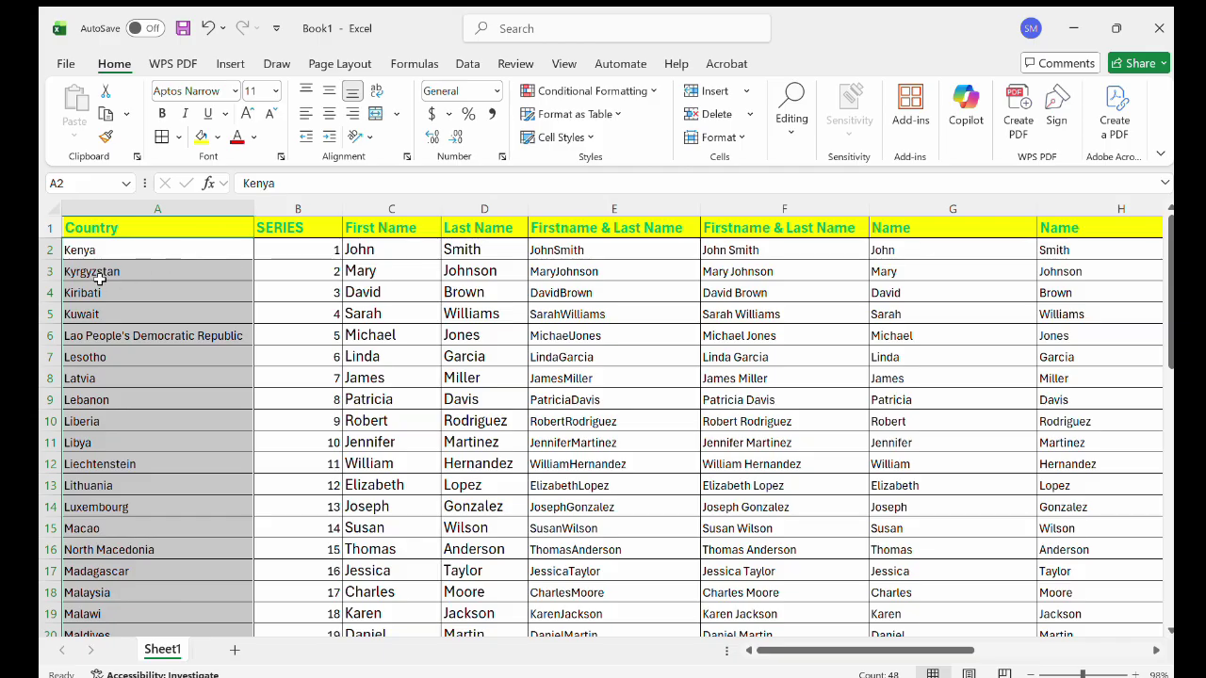
scroll(180, 253, "down", 1, "ctrl")
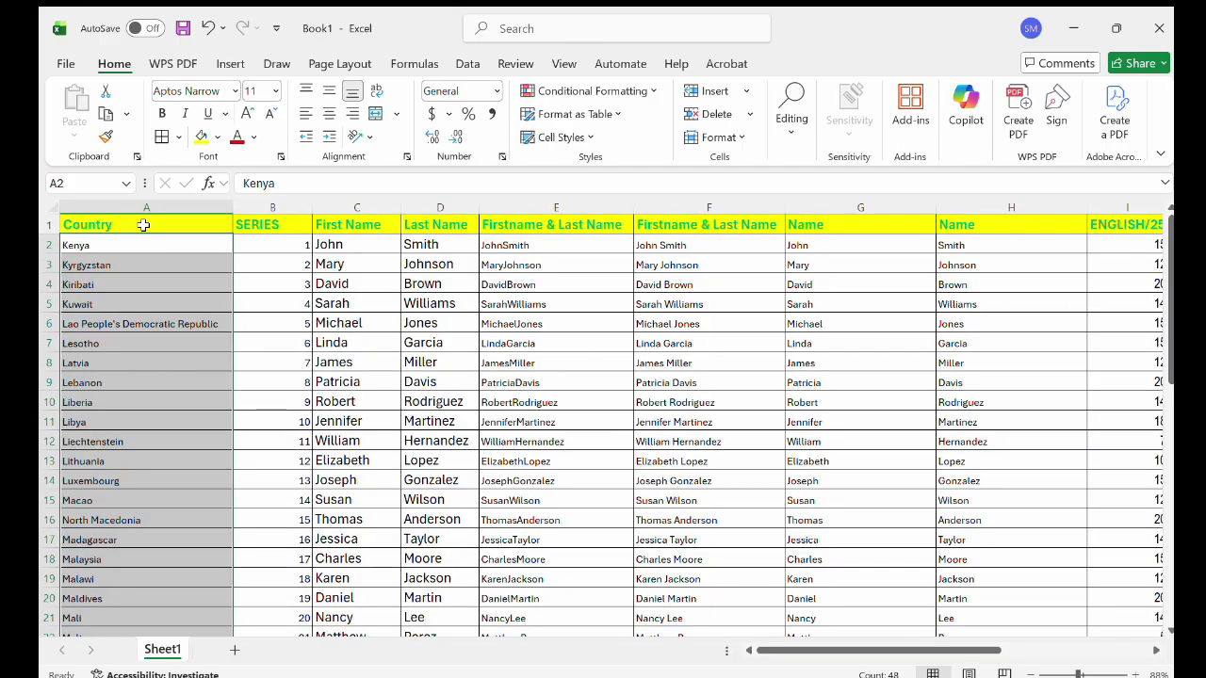
Turn column A, headed Country, into an Excel table.
left_click(145, 224)
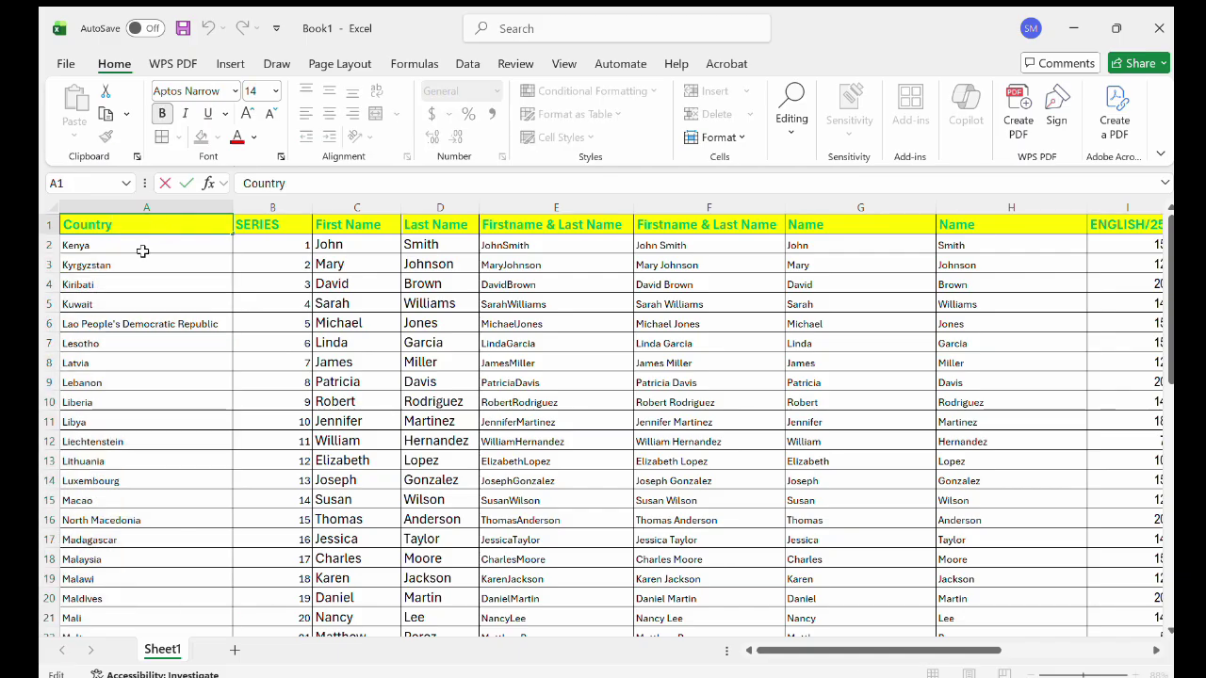
left_click(142, 250)
left_click(129, 209)
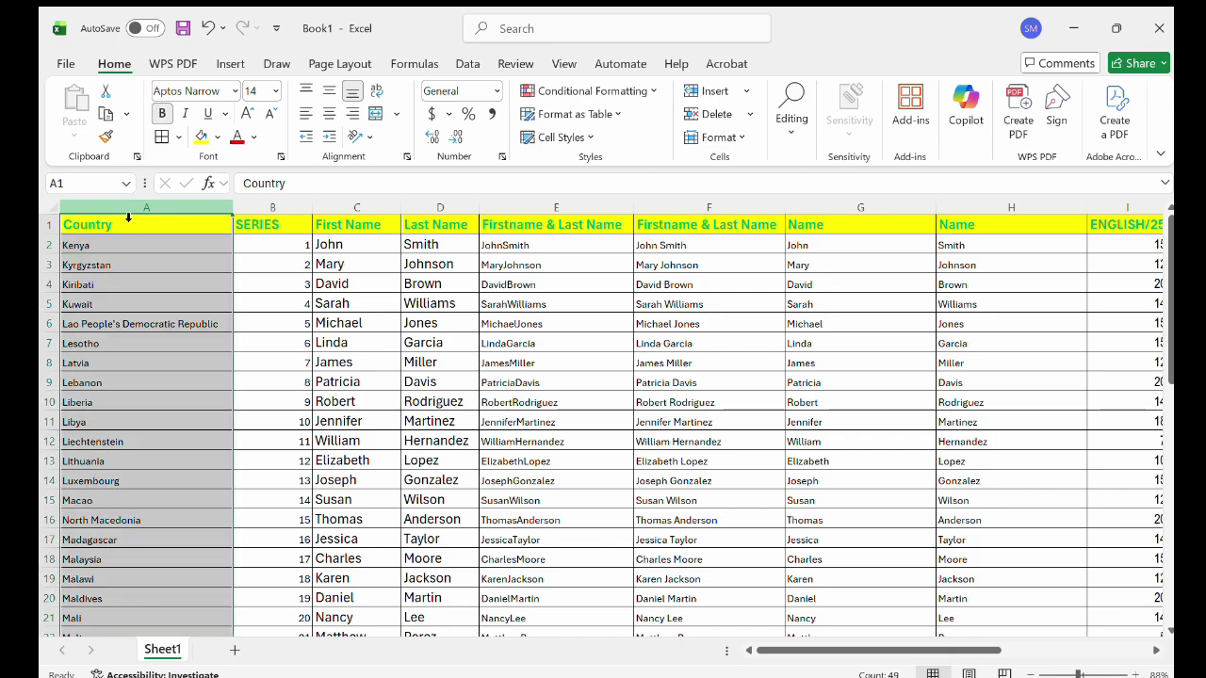
left_click(226, 63)
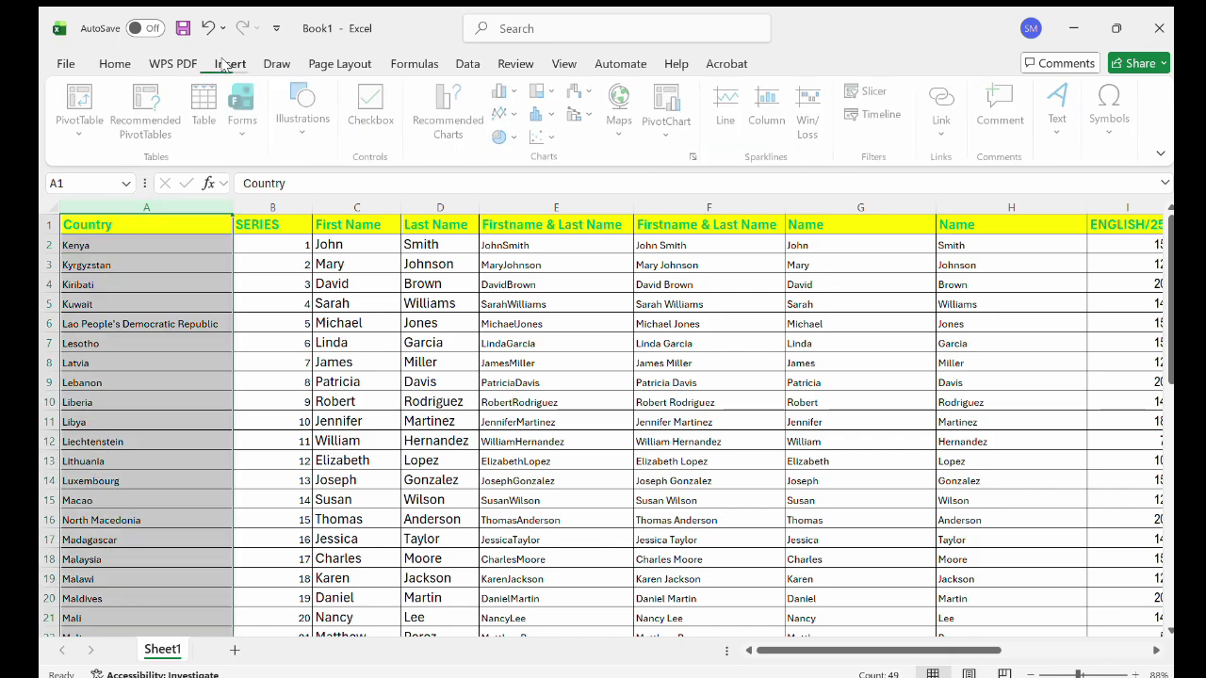
left_click(206, 108)
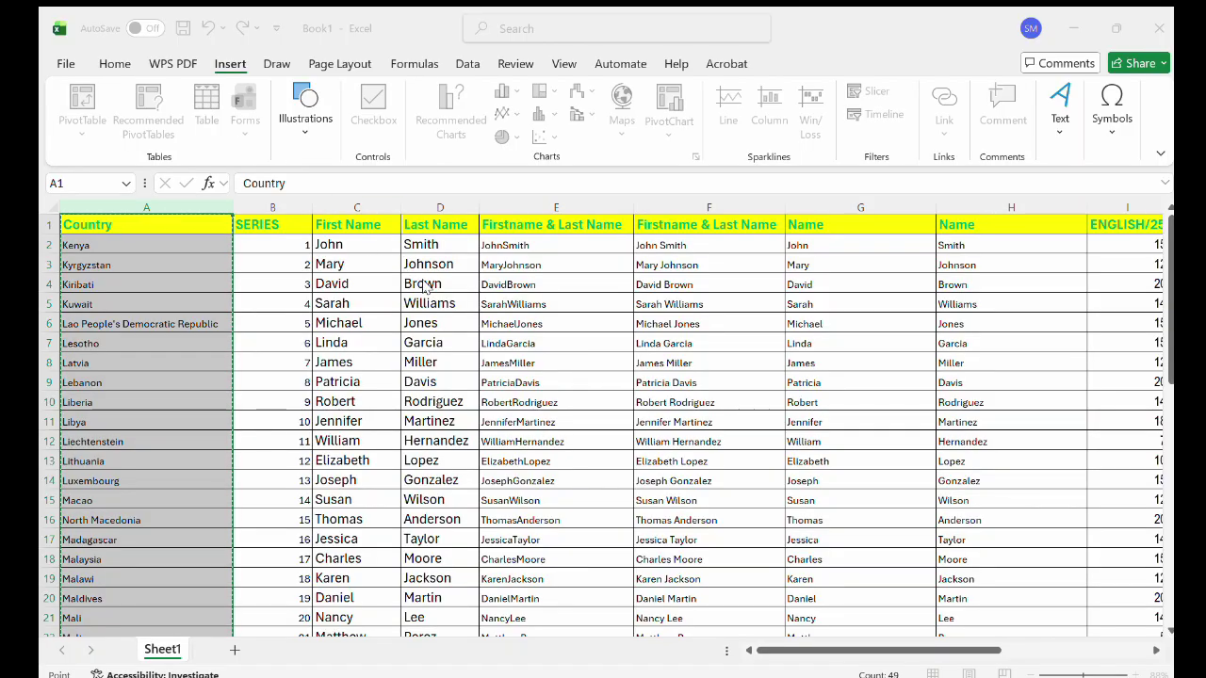
key("Return")
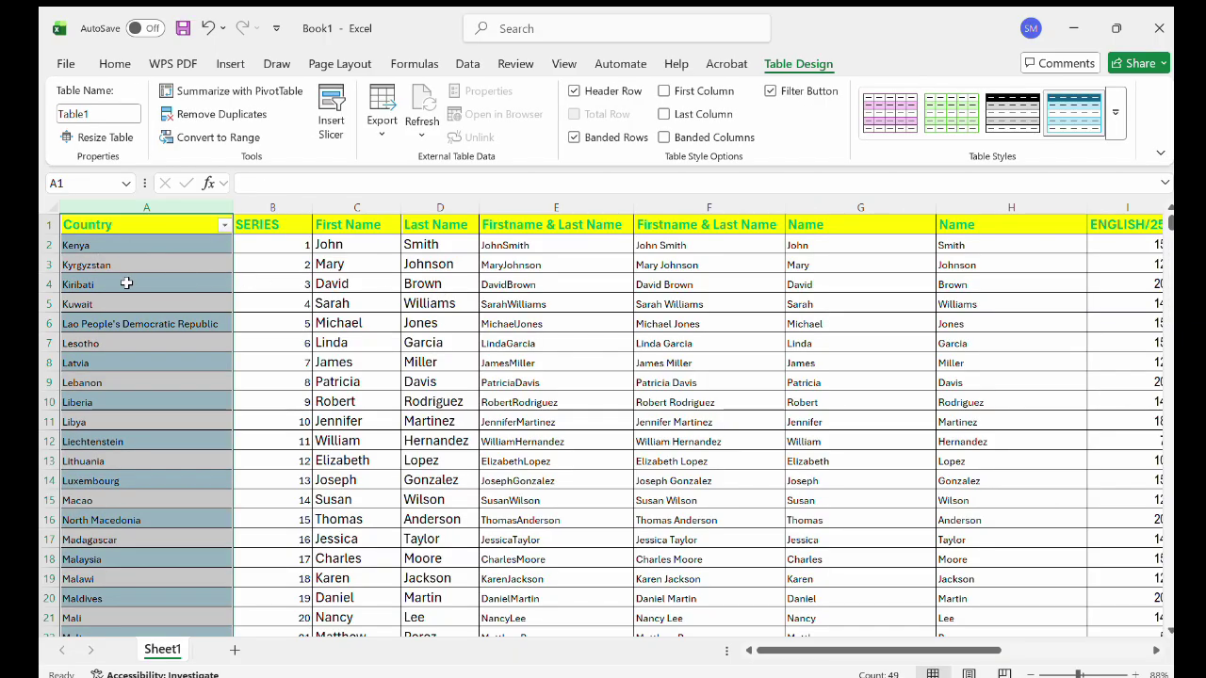
Select the country cells inside the new table.
scroll(126, 283, "up", 3, "ctrl")
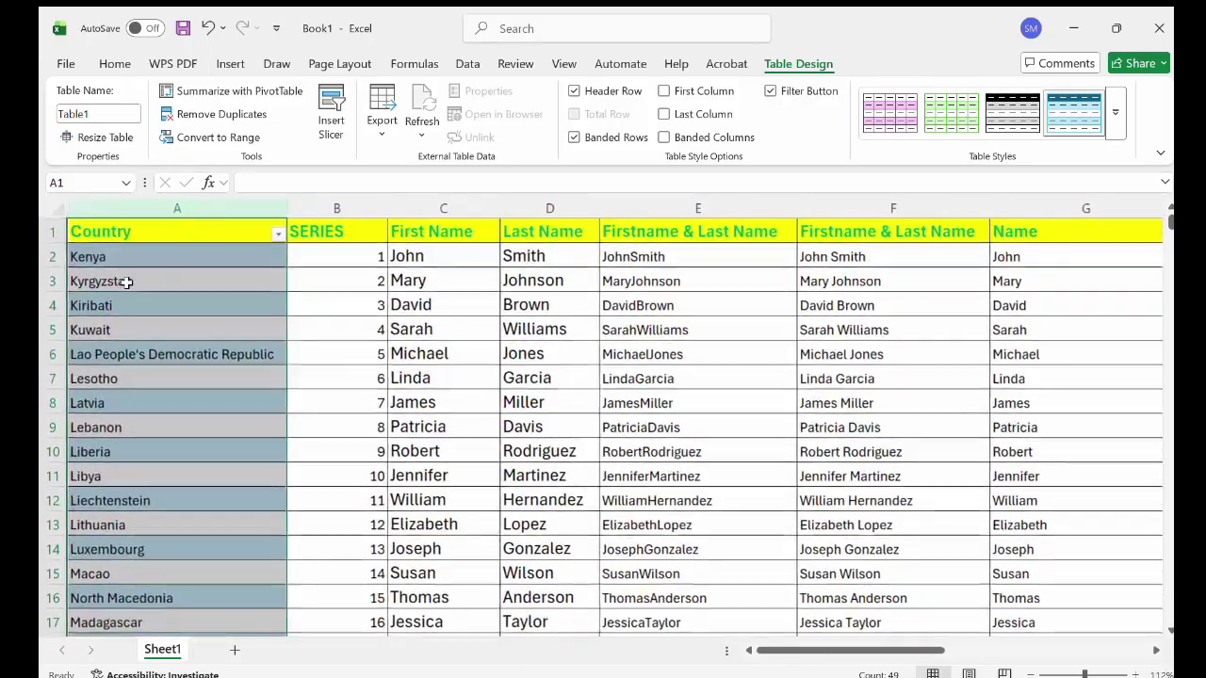
scroll(126, 282, "up", 3, "ctrl")
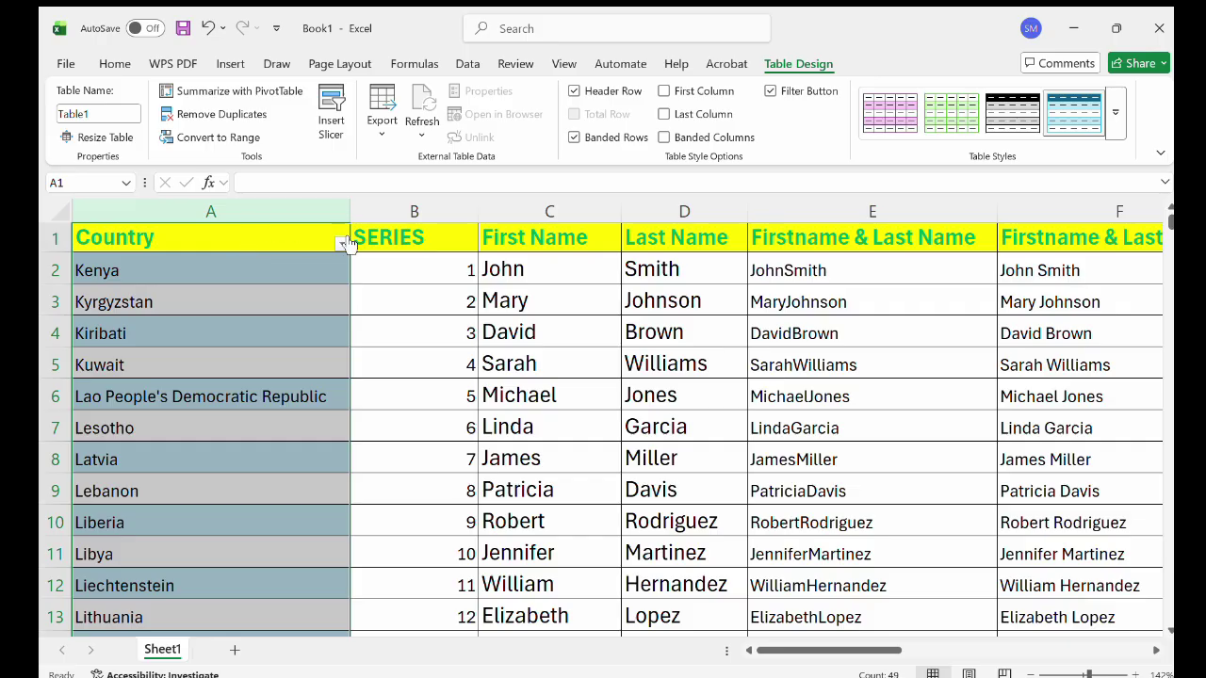
left_click(282, 241)
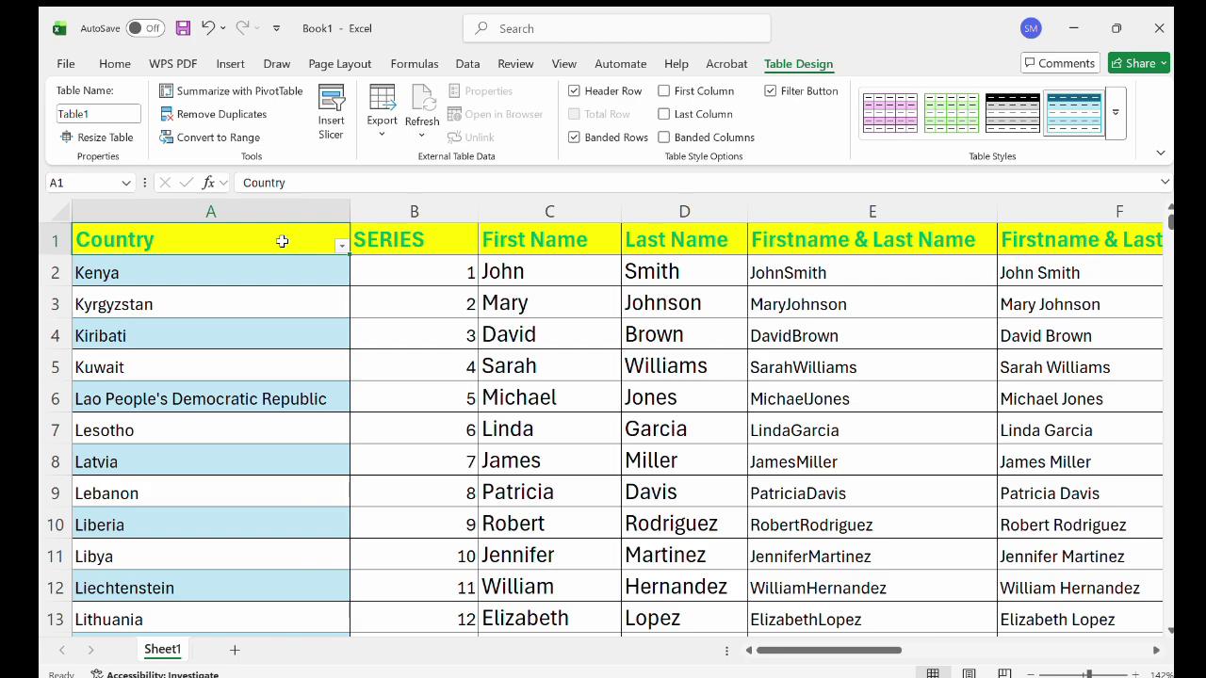
left_click(331, 220)
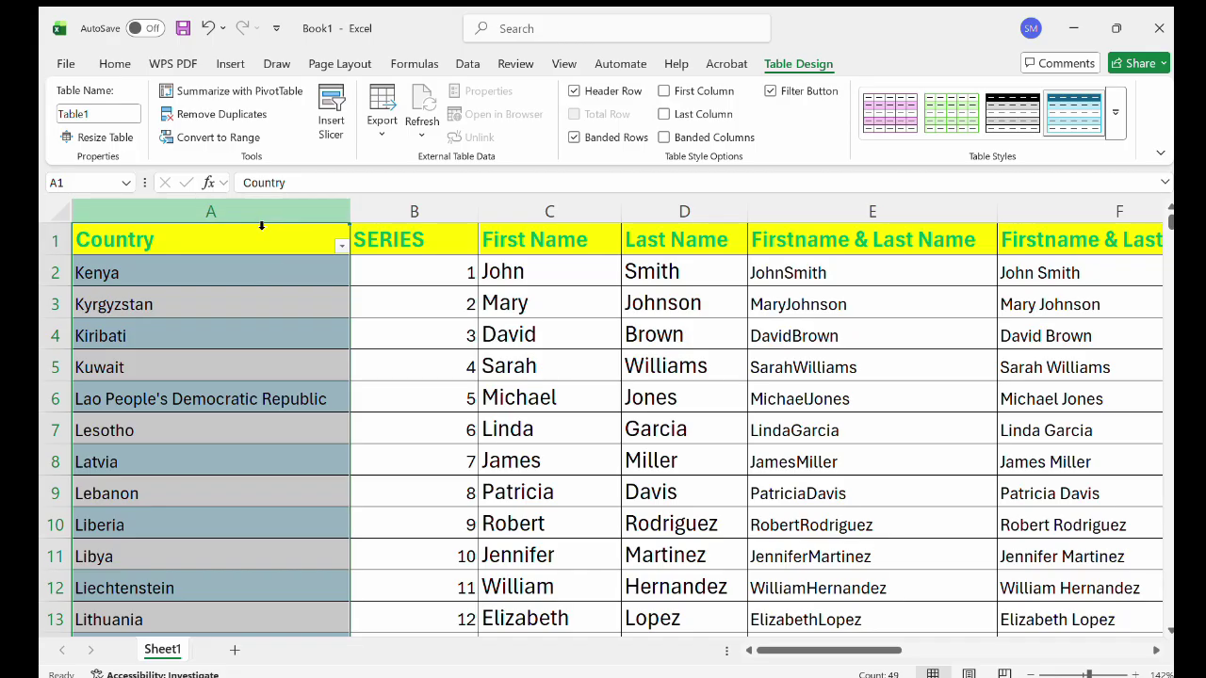
Apply the Geography data type to the selected country names from the Data tab.
left_click(468, 64)
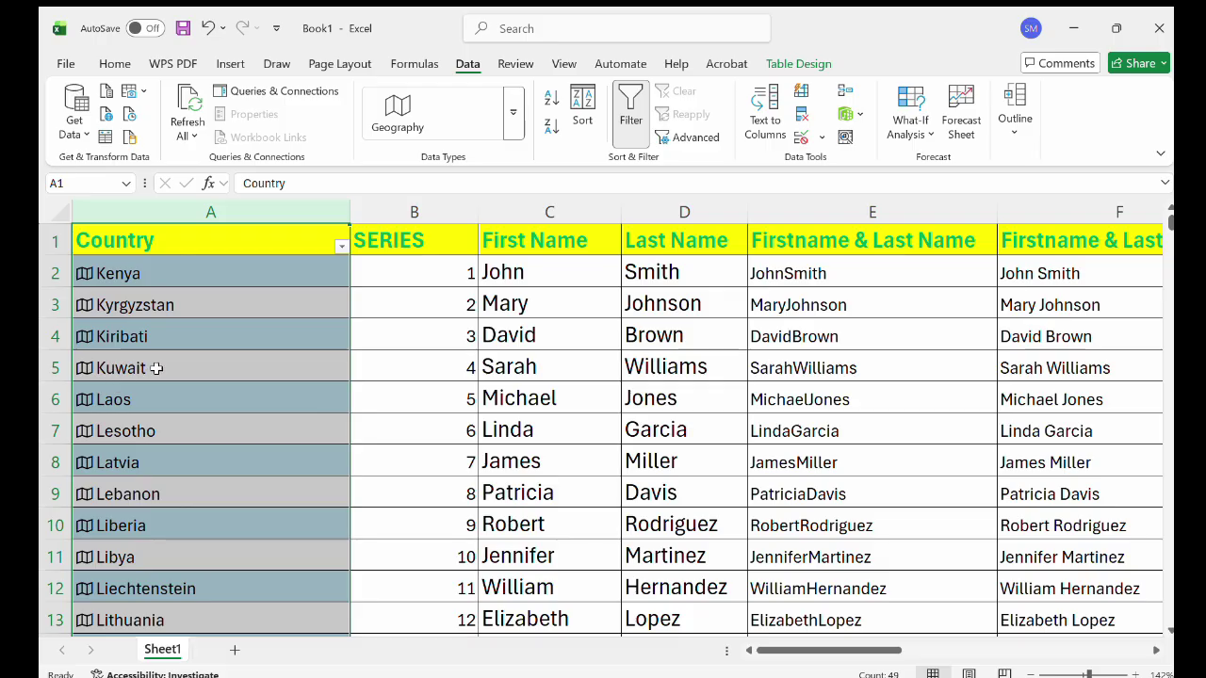
scroll(127, 406, "down", 1)
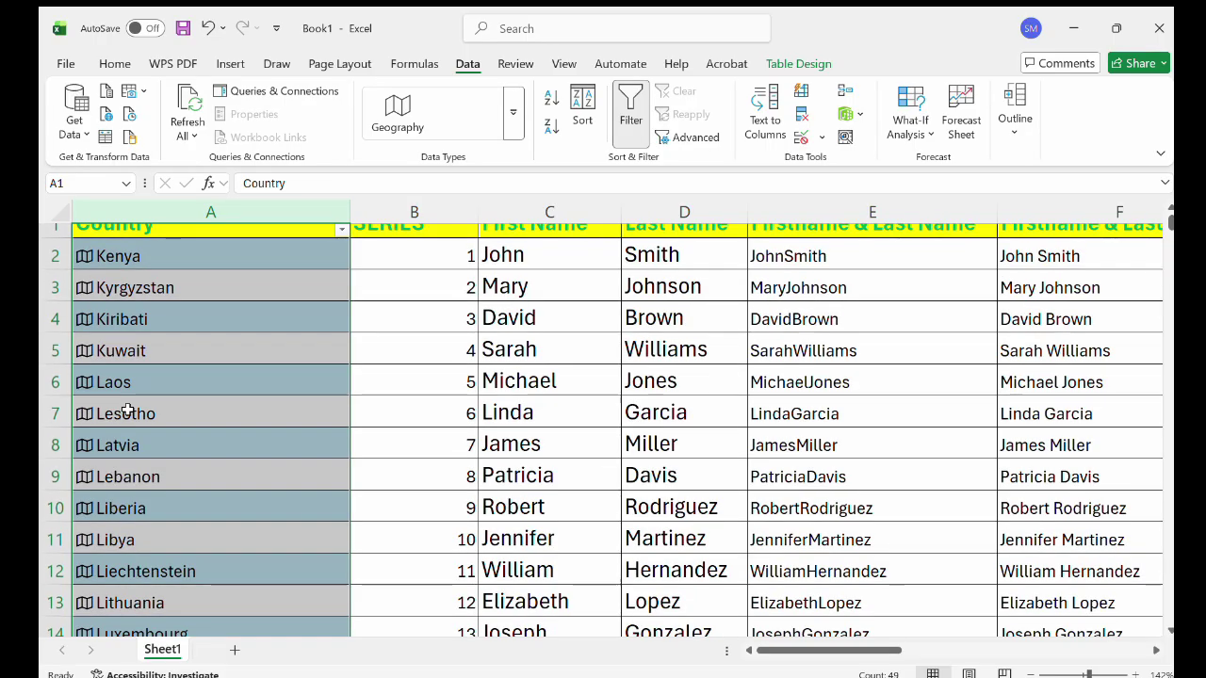
scroll(113, 440, "down", 5)
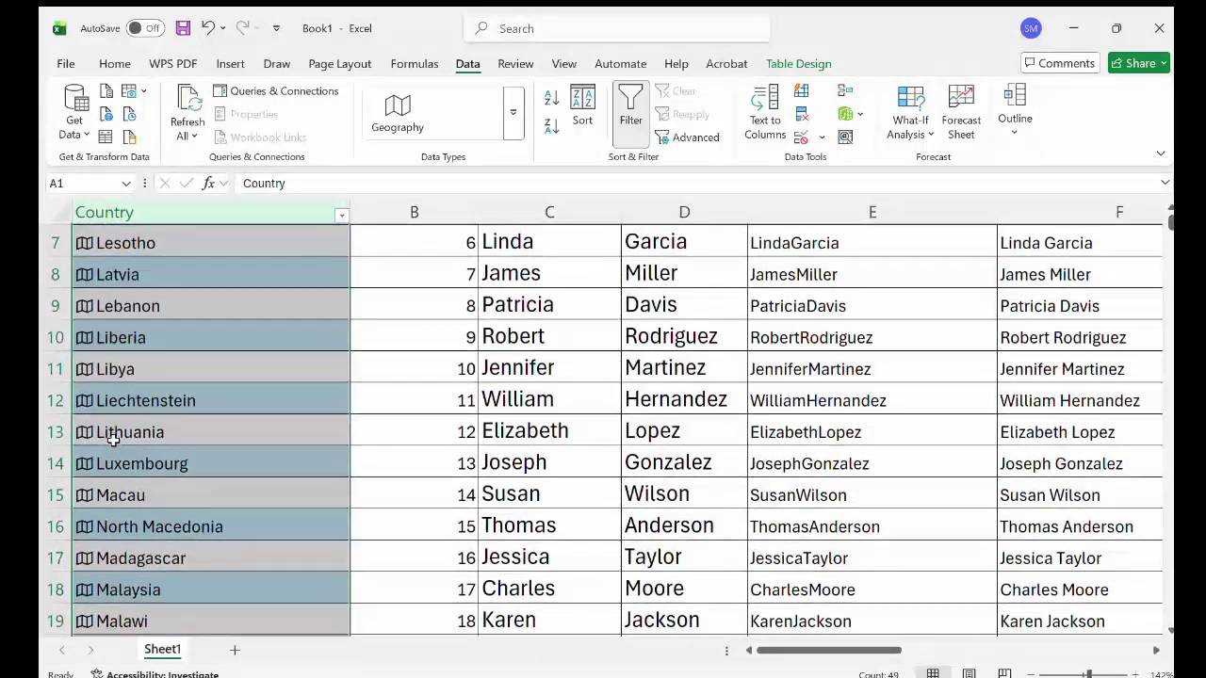
scroll(112, 440, "up", 4)
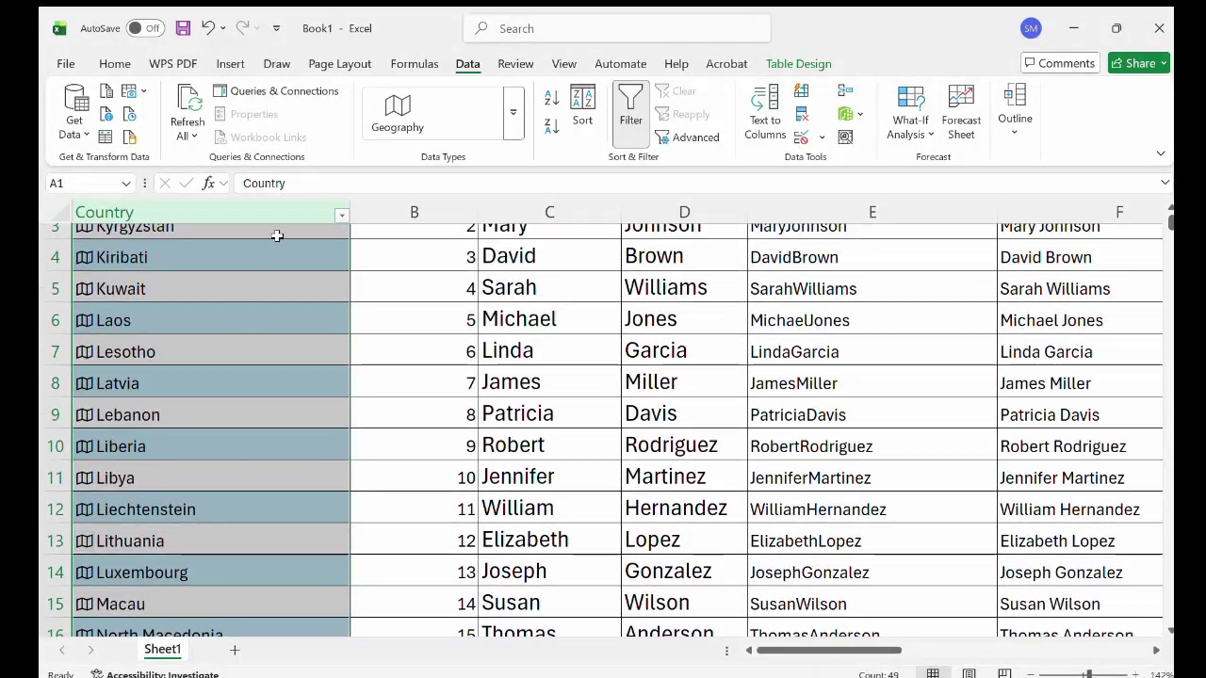
scroll(264, 304, "up", 2)
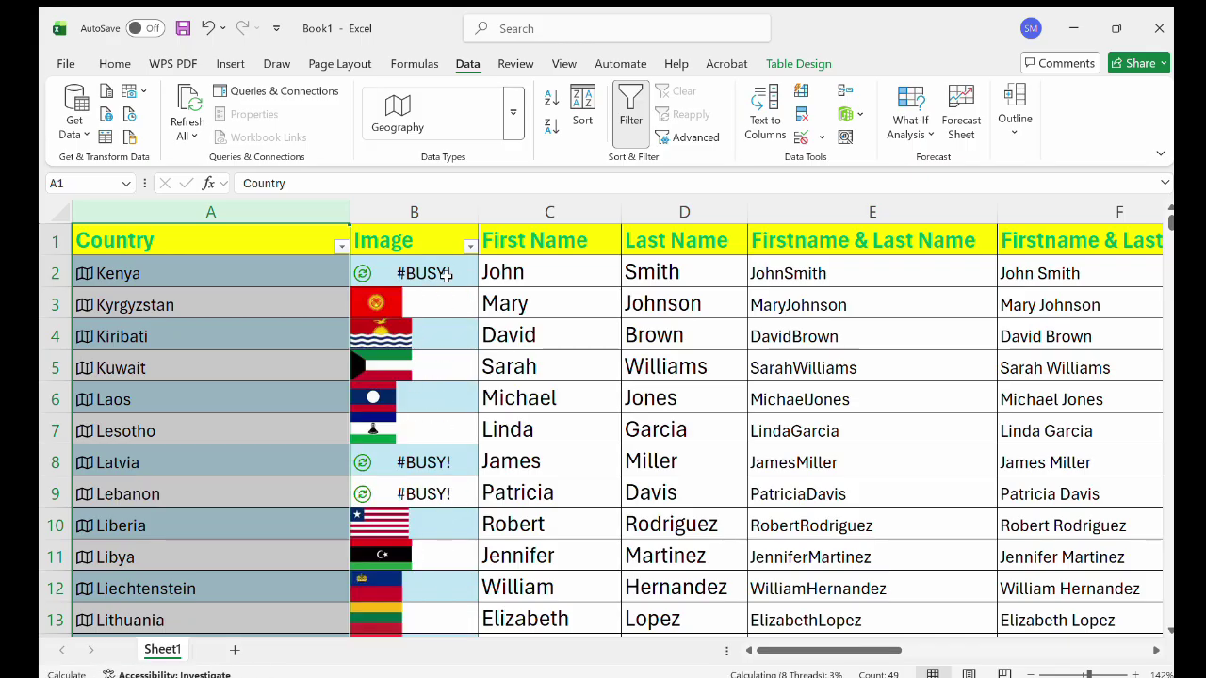
scroll(433, 289, "down", 7)
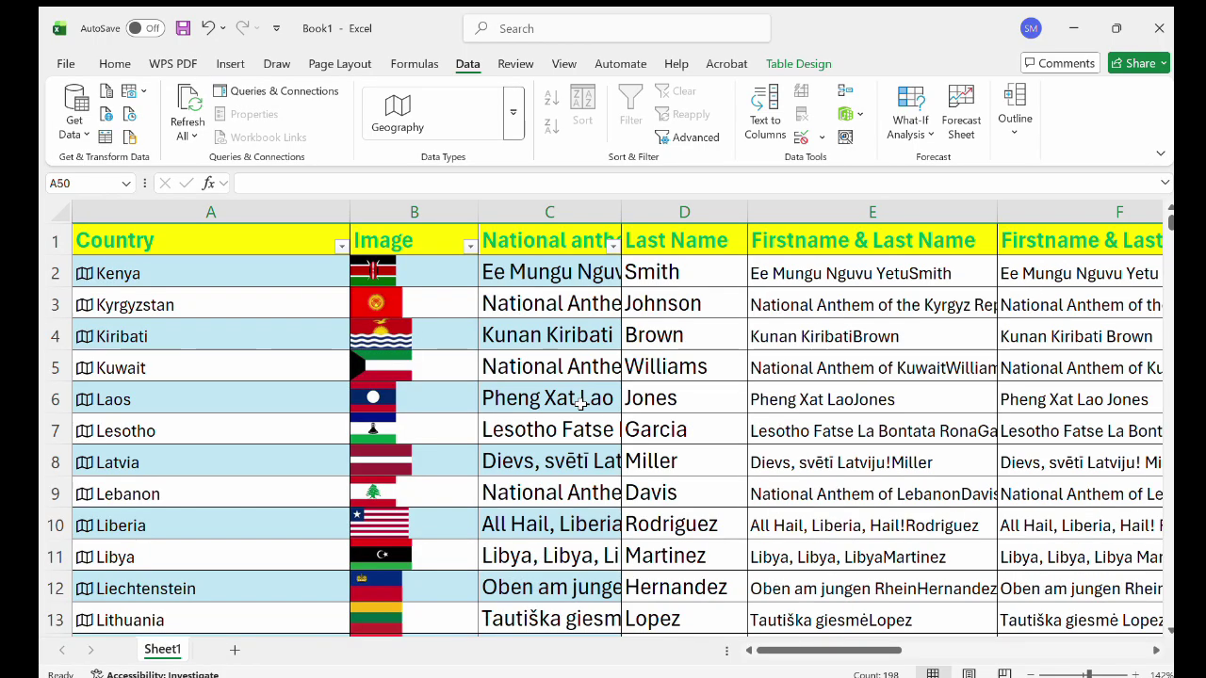
left_click_drag(622, 218, 915, 209)
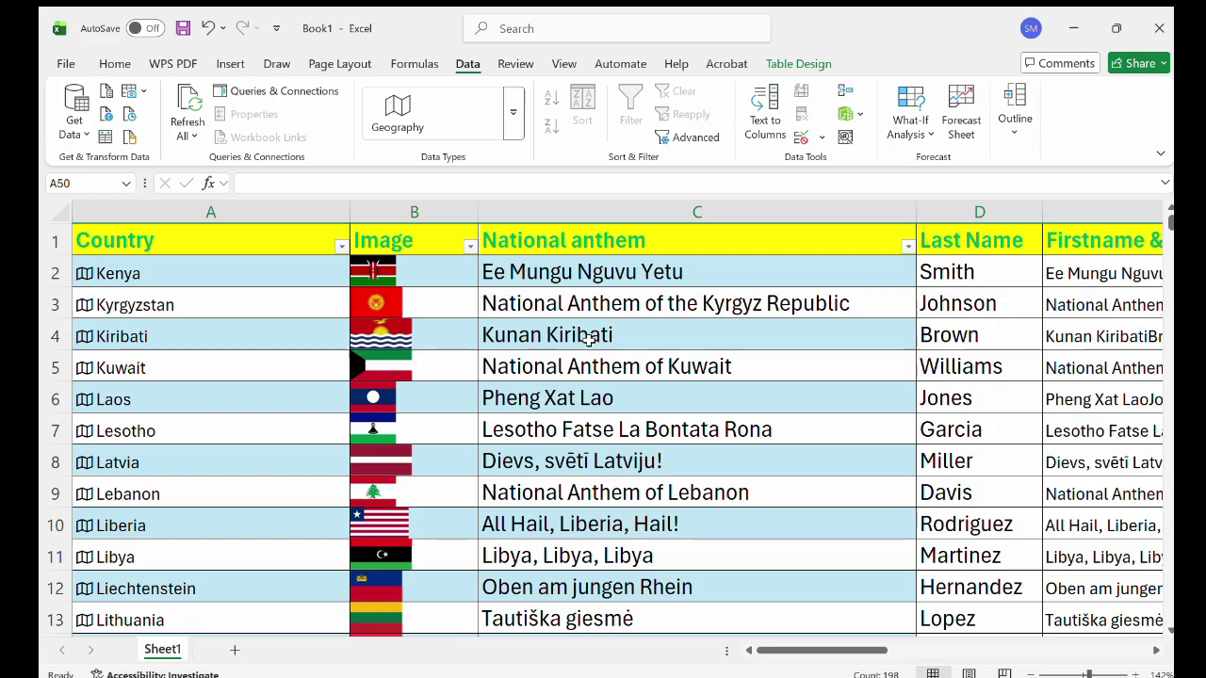
scroll(584, 327, "down", 2)
scroll(588, 339, "down", 2)
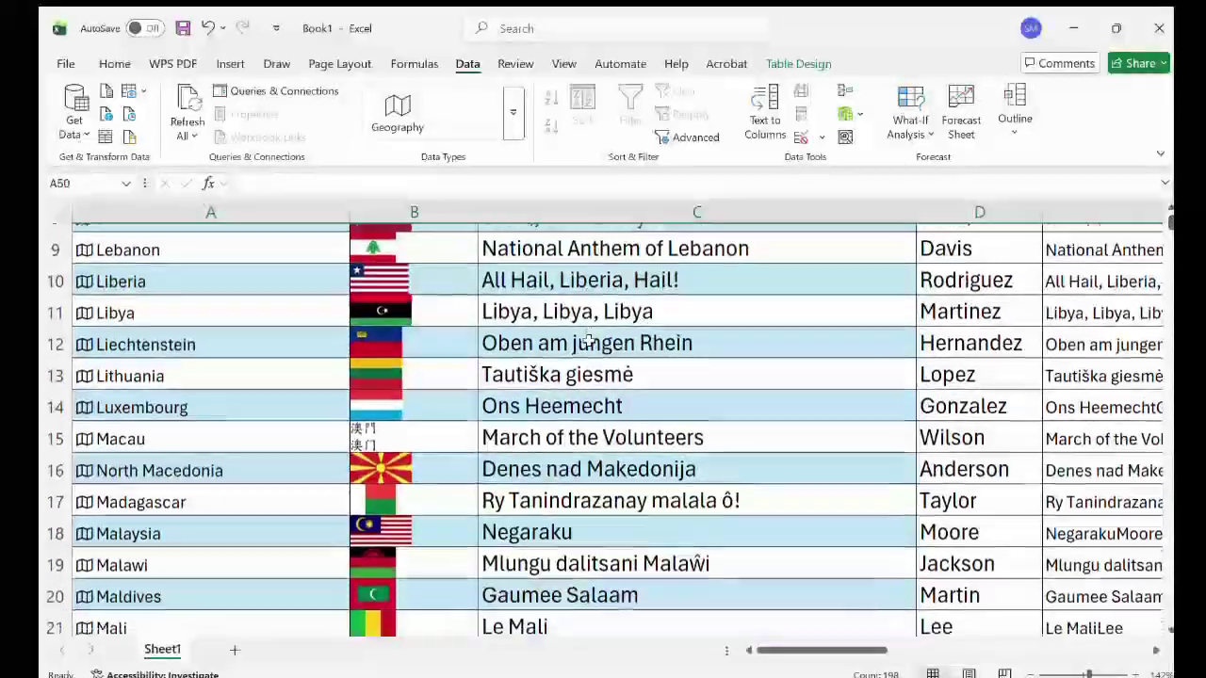
scroll(587, 339, "up", 1)
scroll(587, 339, "up", 3)
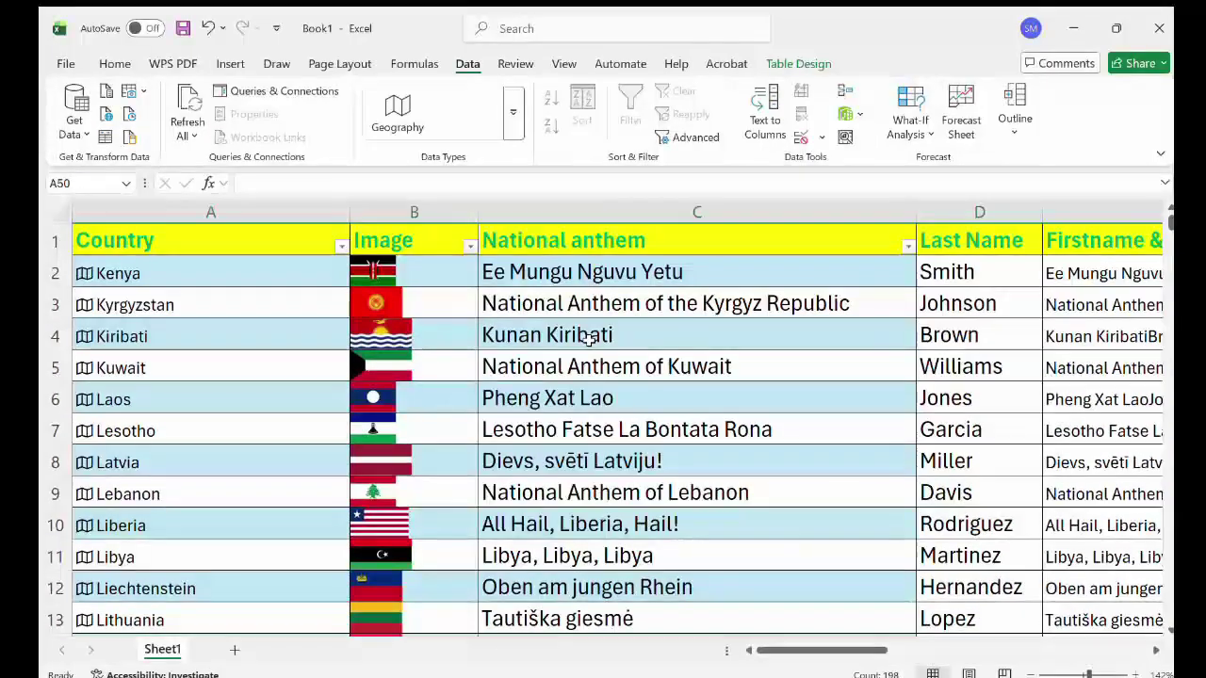
scroll(588, 339, "right", 1)
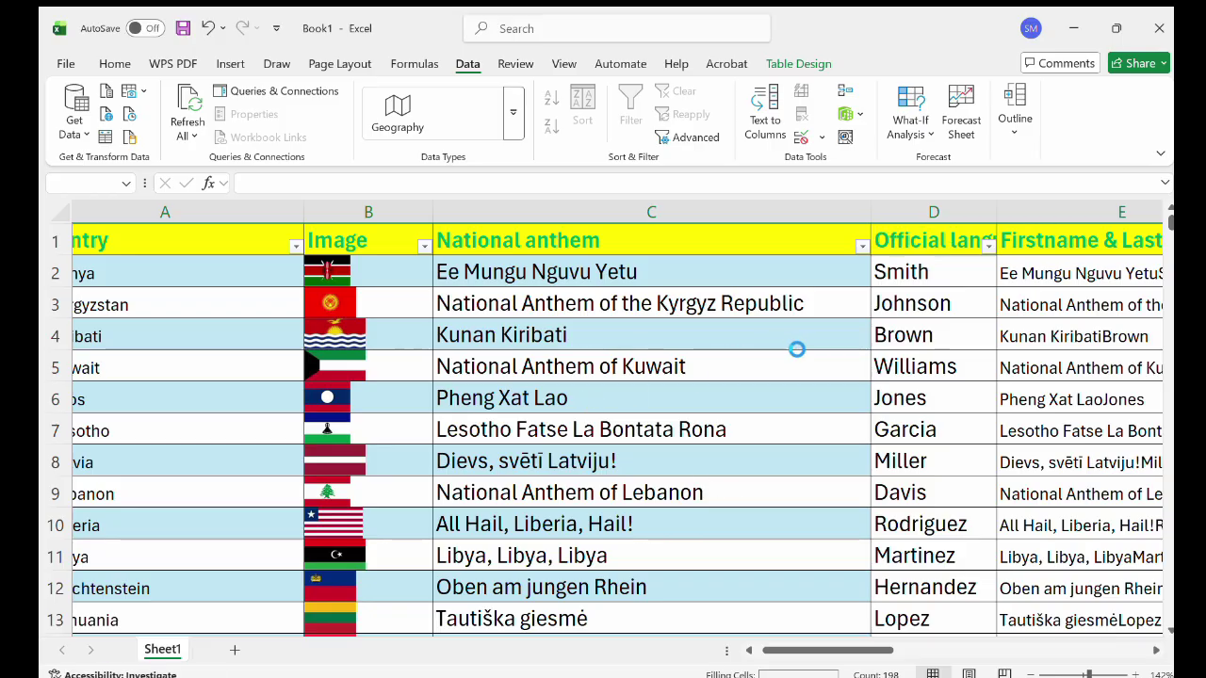
Widen the Official language column D so each country's language list fits.
scroll(908, 323, "right", 1)
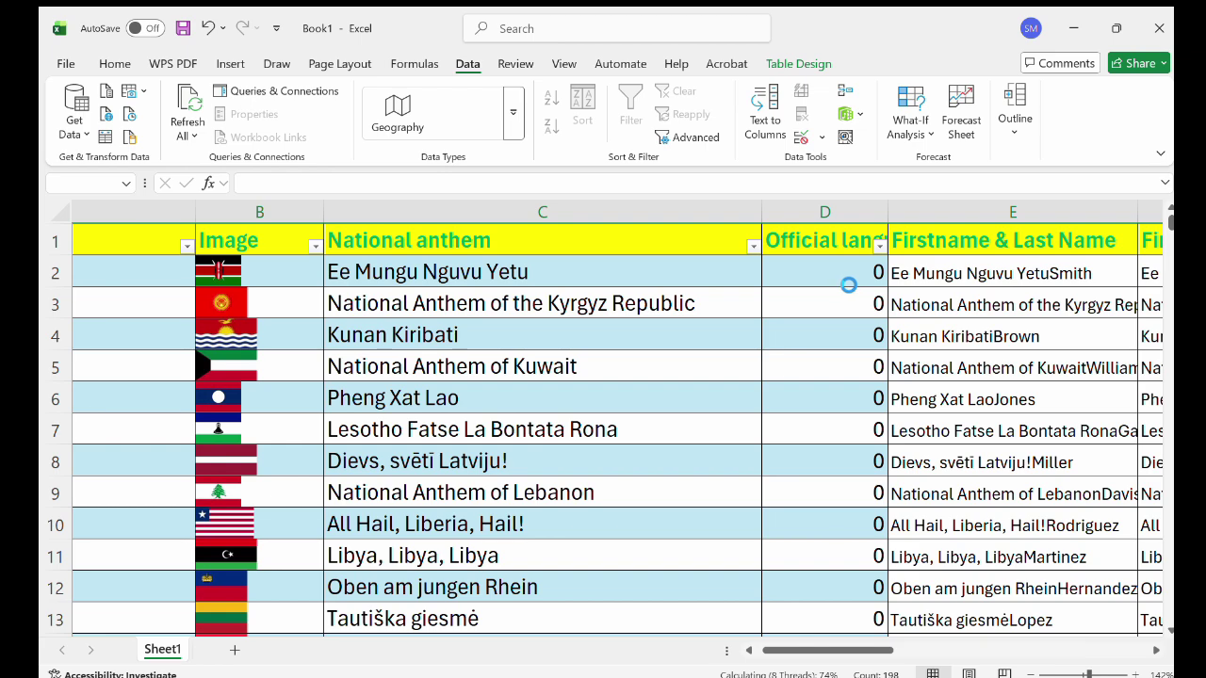
left_click_drag(888, 213, 1122, 205)
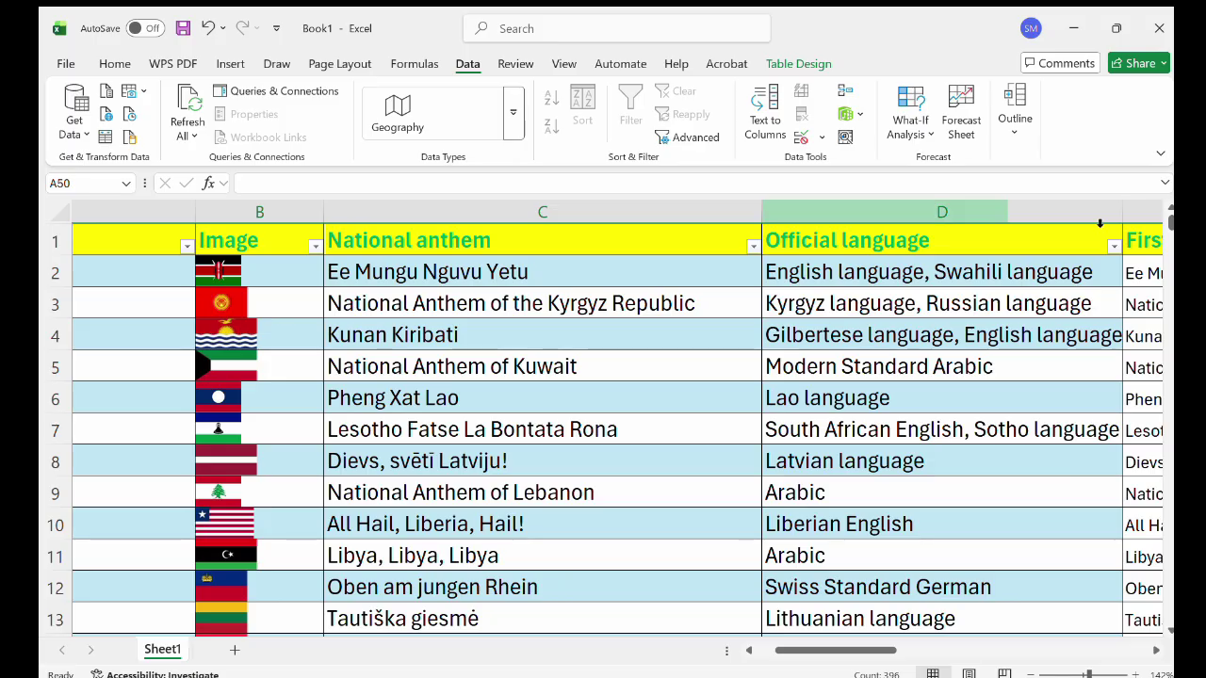
scroll(865, 377, "down", 1)
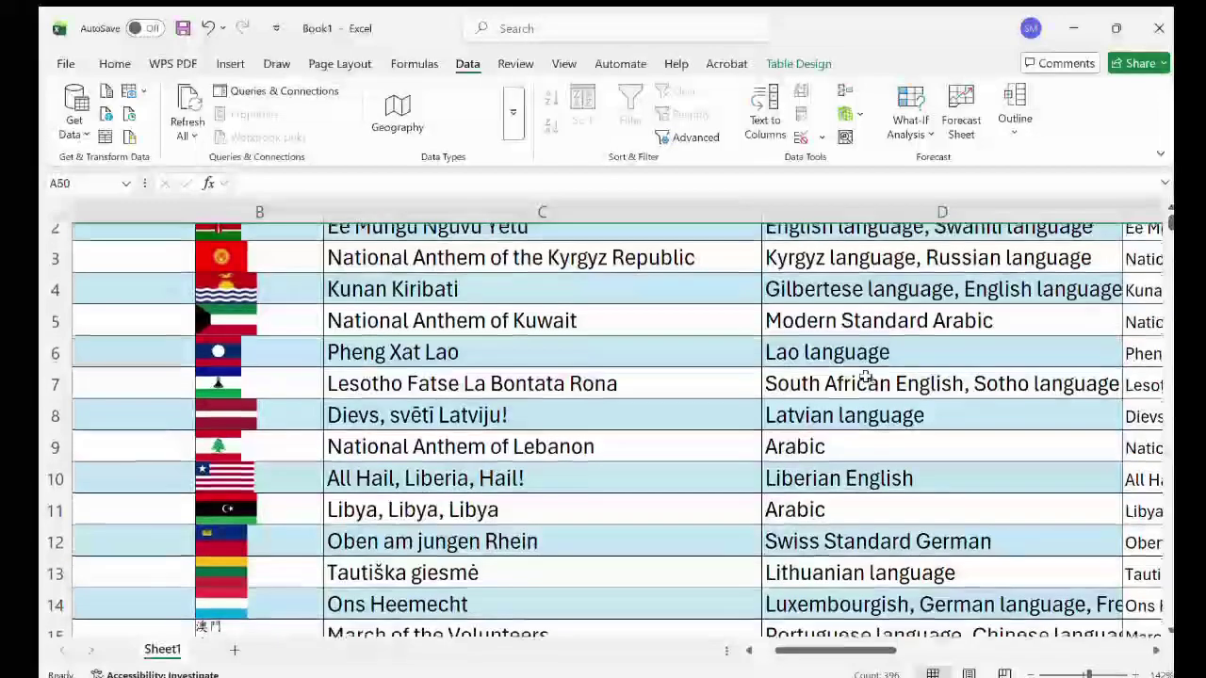
scroll(857, 391, "down", 1)
scroll(817, 463, "down", 3)
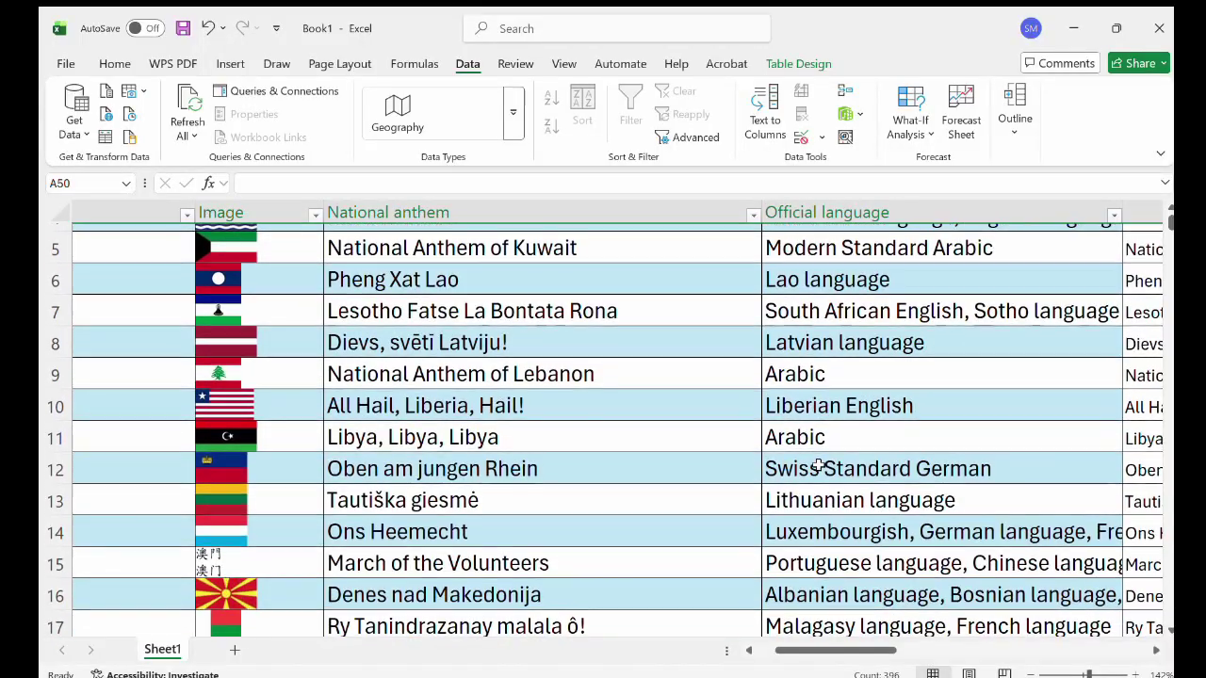
scroll(817, 462, "right", 2)
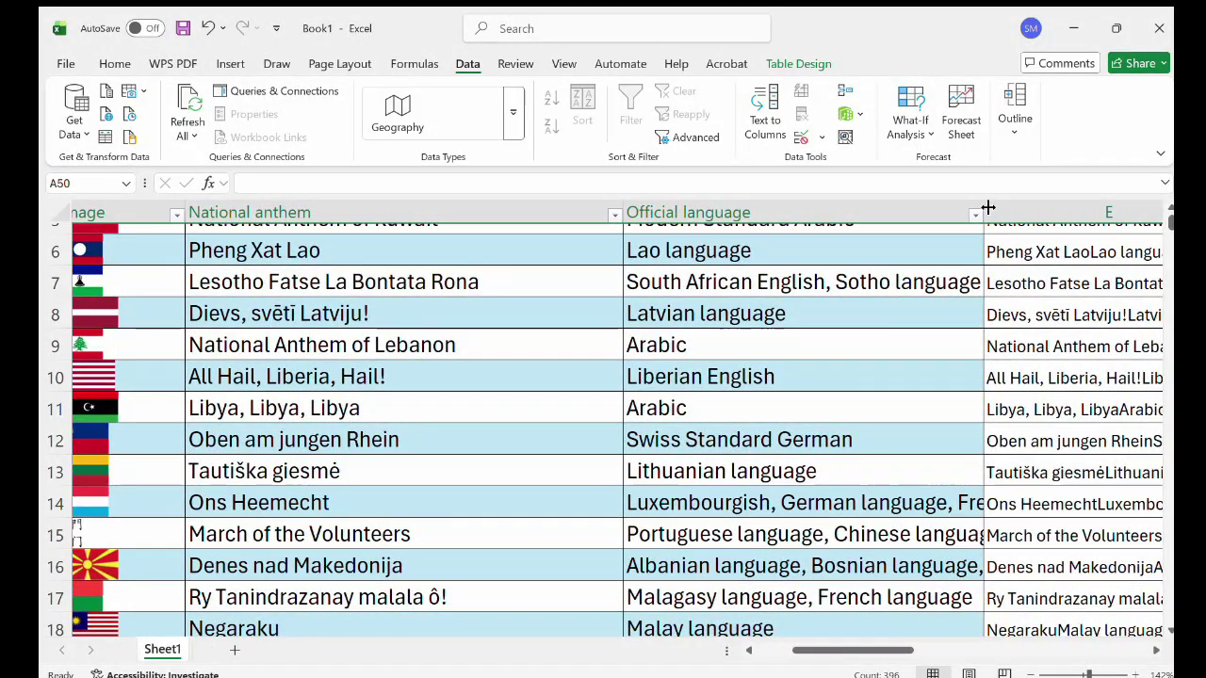
left_click_drag(983, 204, 1007, 202)
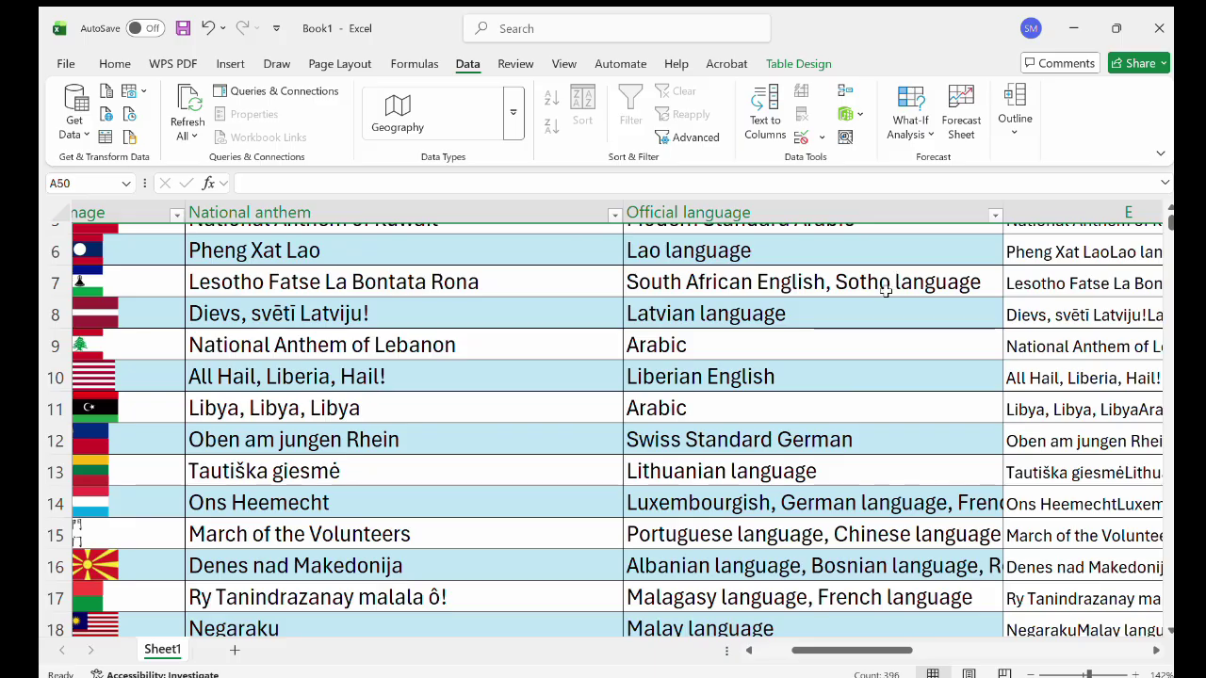
scroll(829, 312, "right", 1)
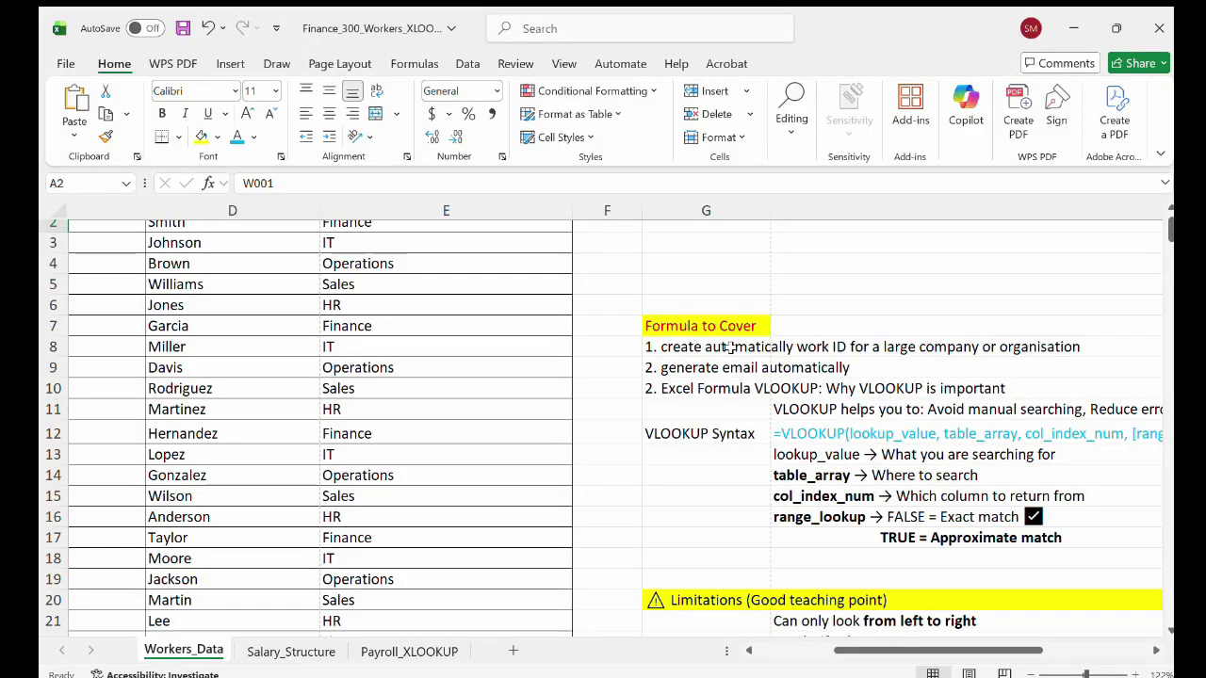
Scroll across the Workers_Data sheet to read the VLOOKUP syntax and four-argument notes.
scroll(786, 350, "right", 3)
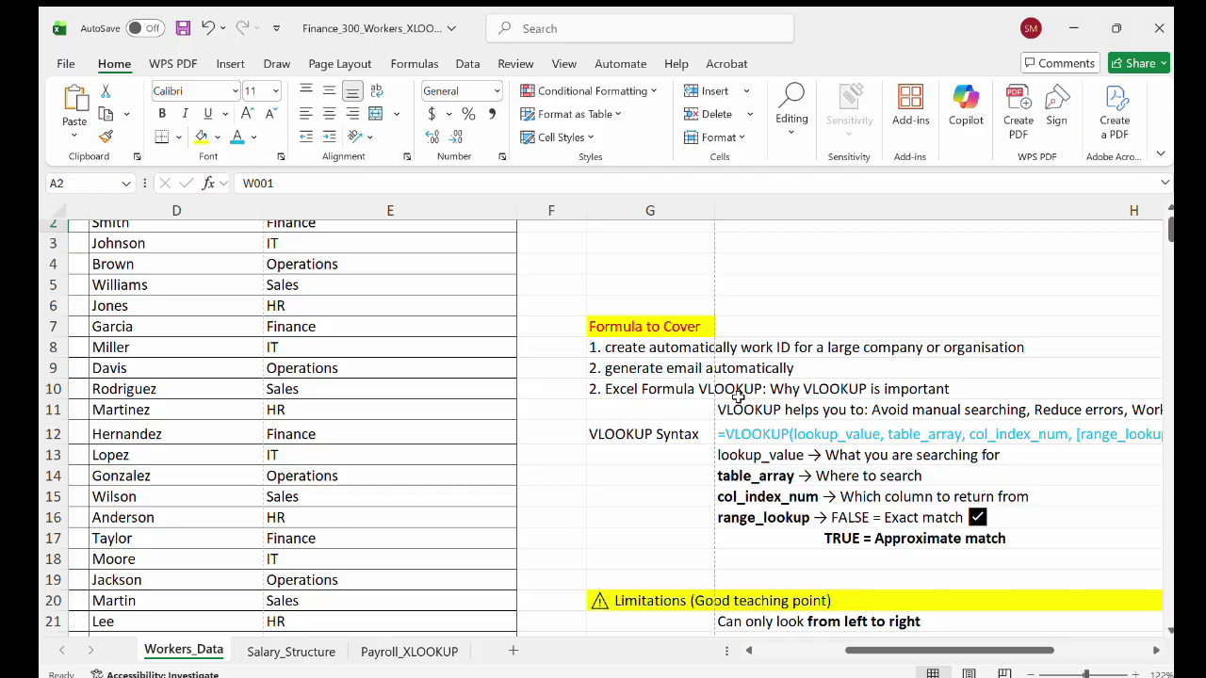
scroll(885, 403, "down", 1)
scroll(885, 403, "right", 1)
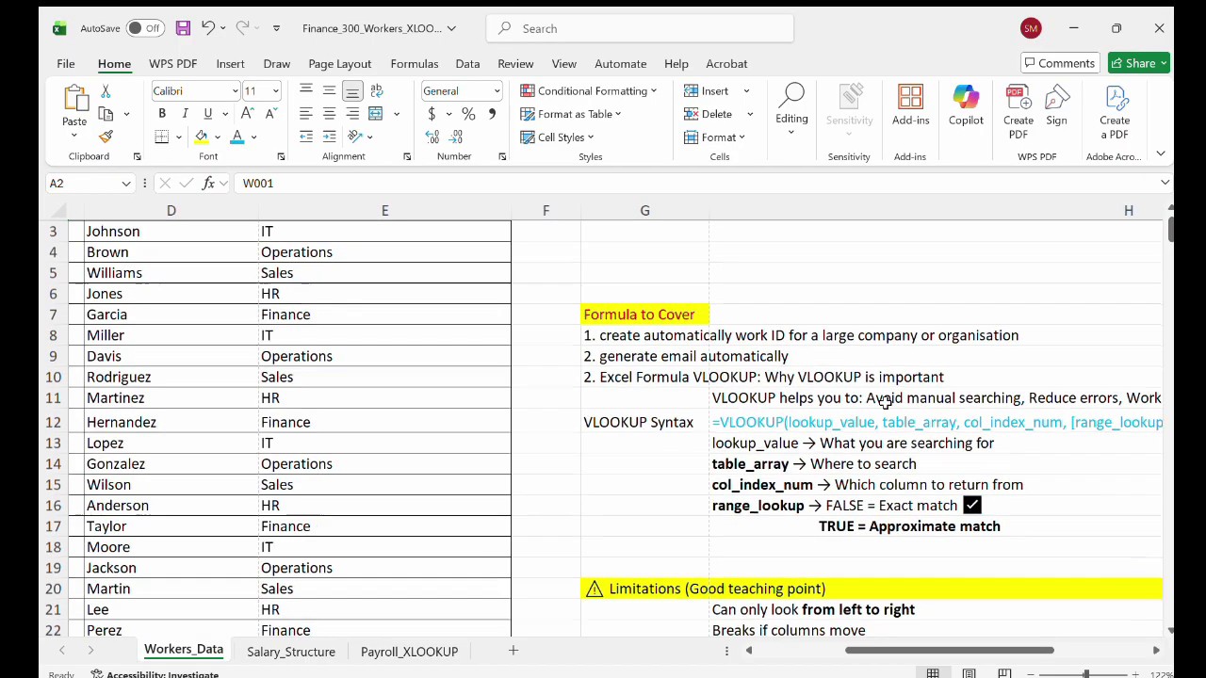
scroll(885, 403, "right", 1)
scroll(886, 403, "down", 1)
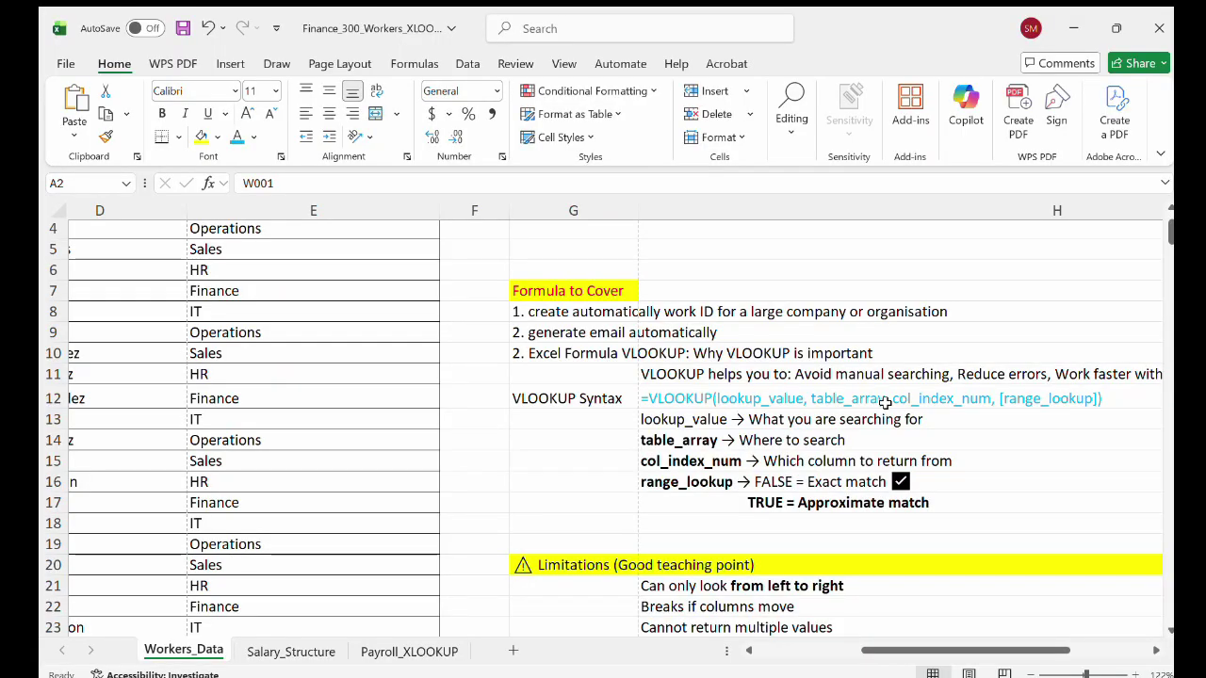
scroll(886, 403, "right", 1)
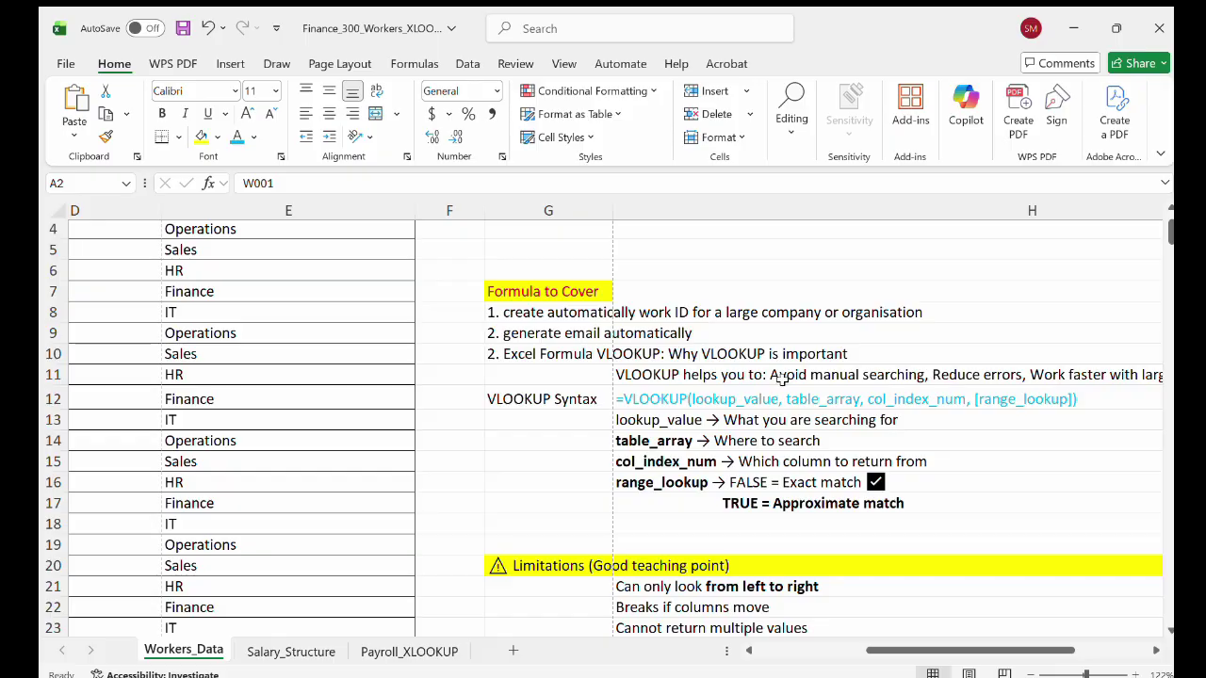
scroll(774, 379, "right", 2)
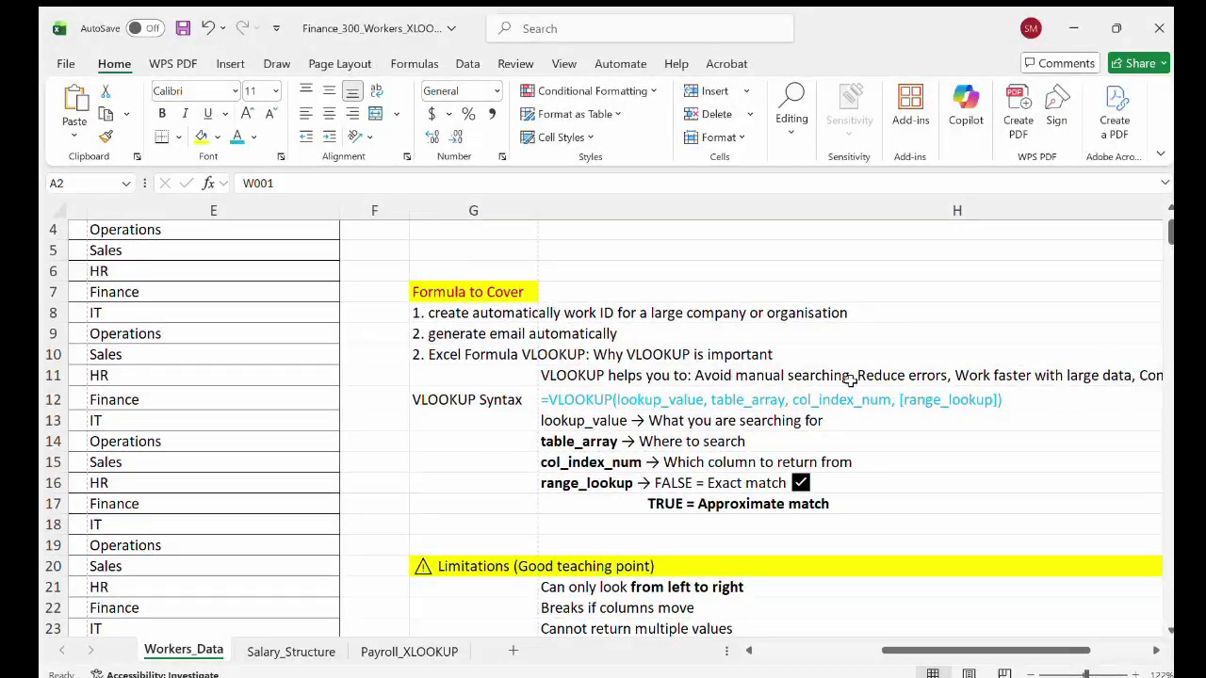
scroll(909, 399, "up", 2)
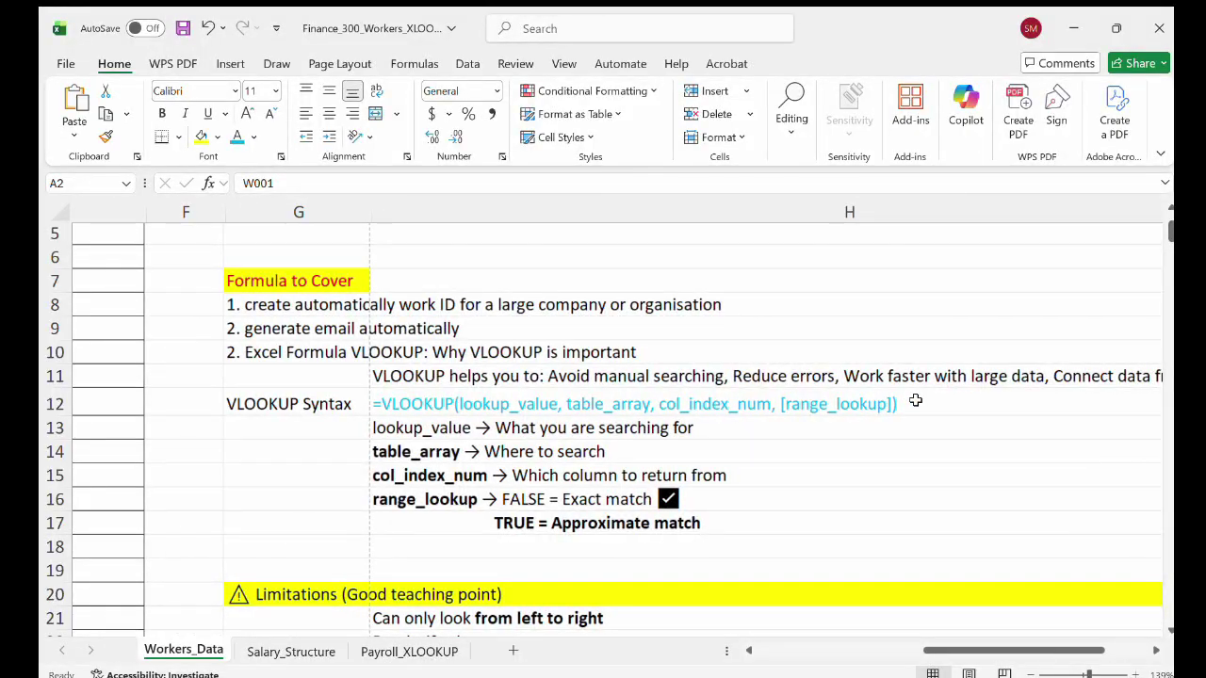
scroll(912, 400, "up", 1)
scroll(915, 400, "right", 3)
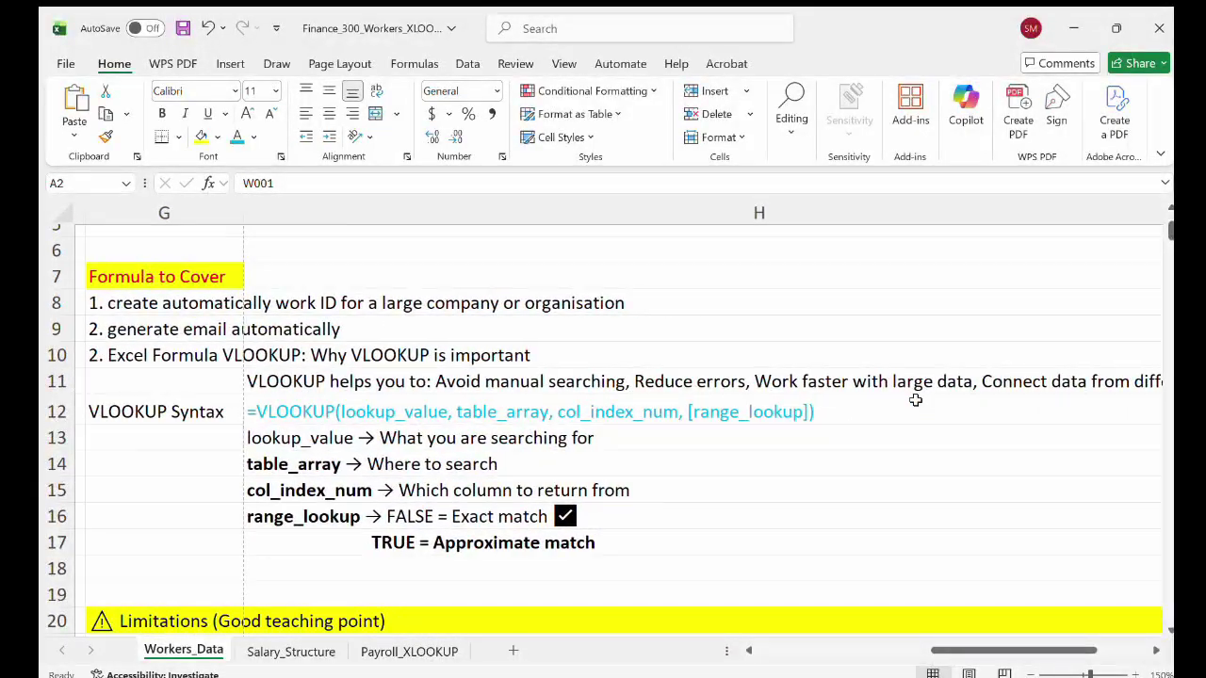
scroll(915, 400, "right", 1)
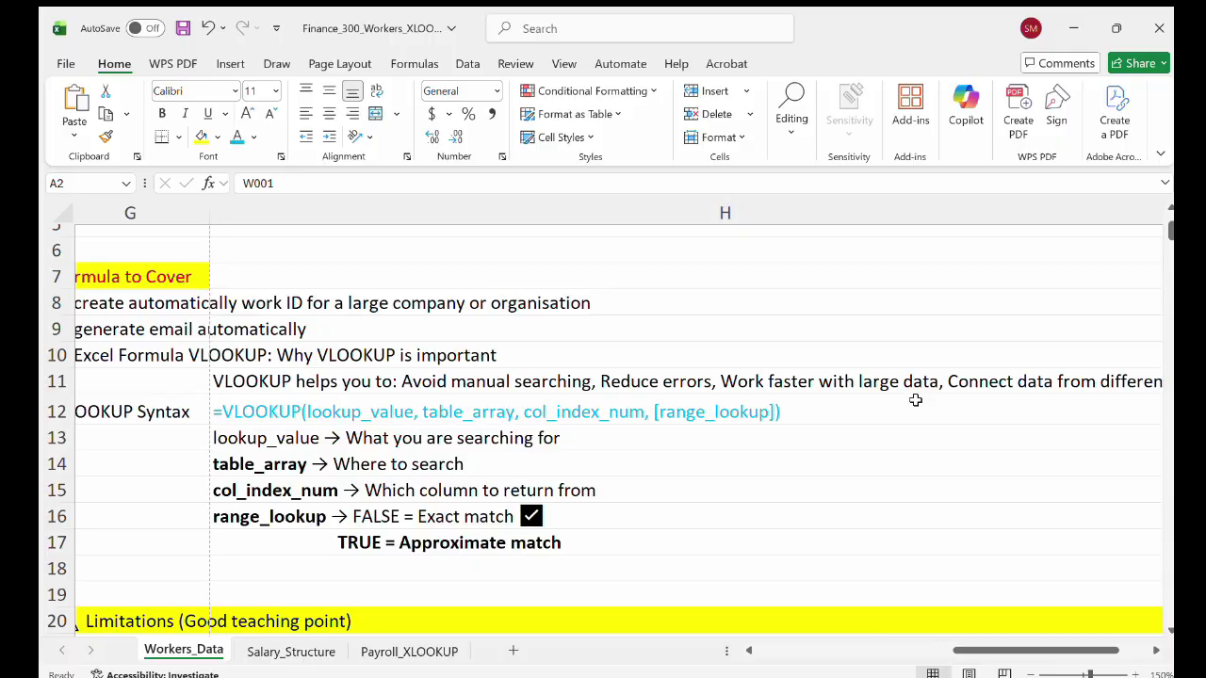
scroll(915, 401, "right", 3)
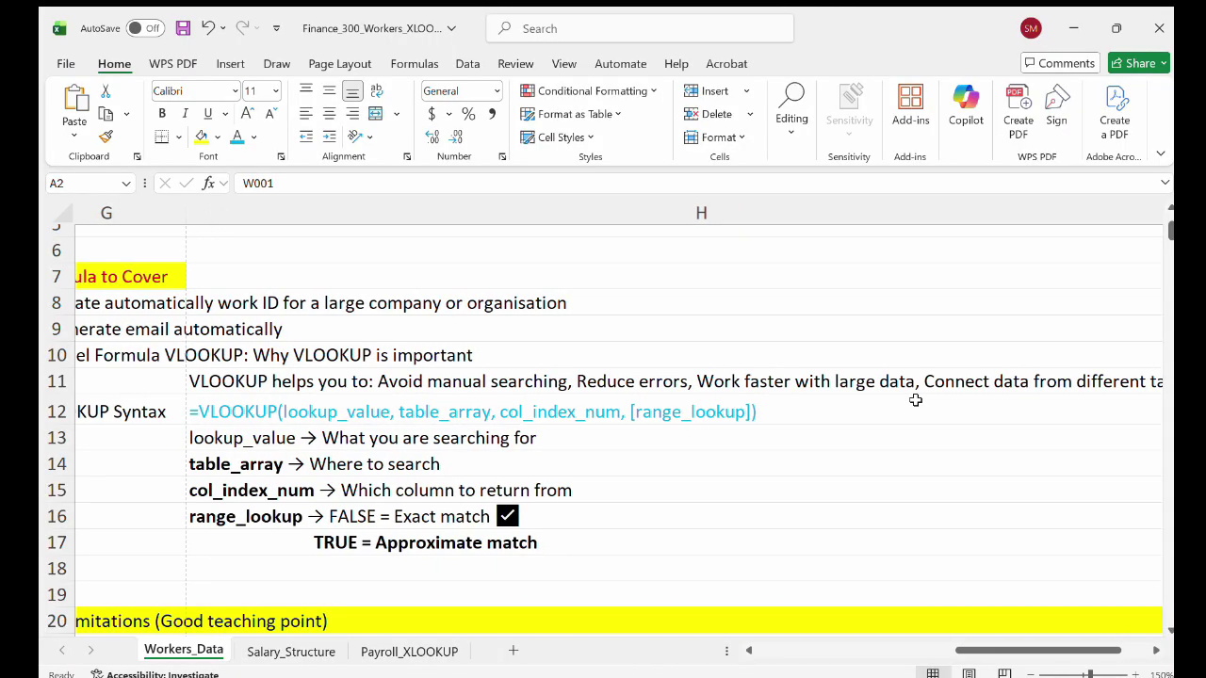
scroll(915, 400, "right", 3)
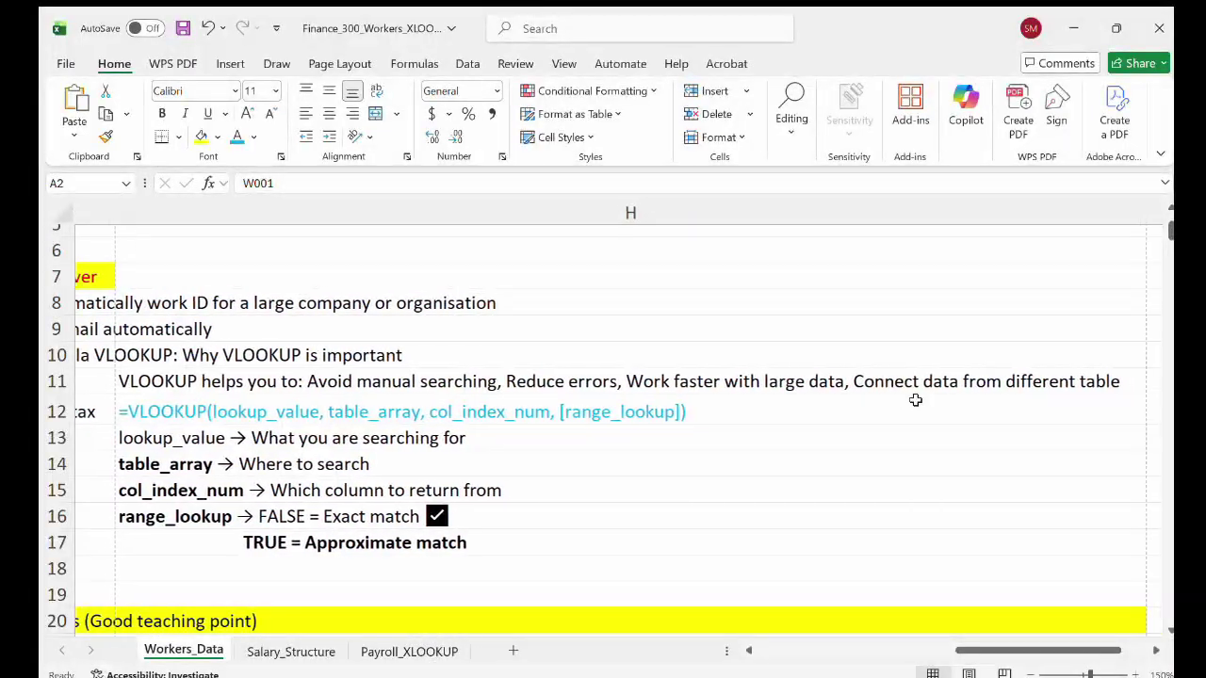
scroll(915, 400, "left", 5)
scroll(914, 401, "left", 4)
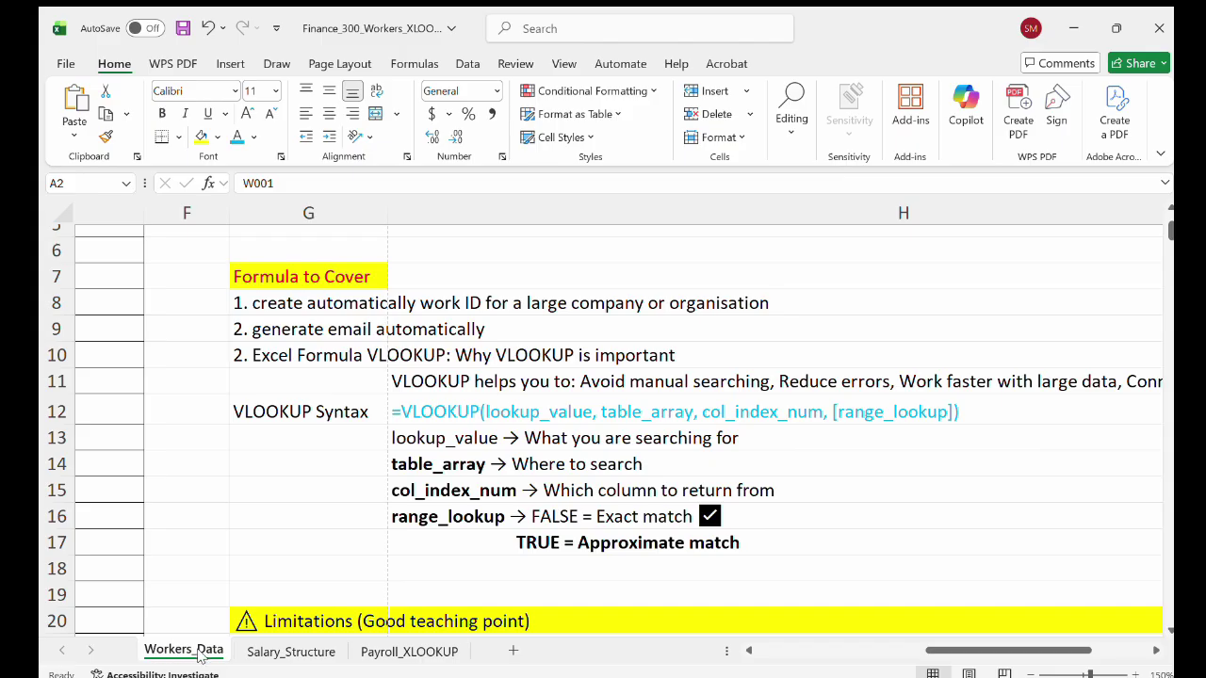
left_click(278, 649)
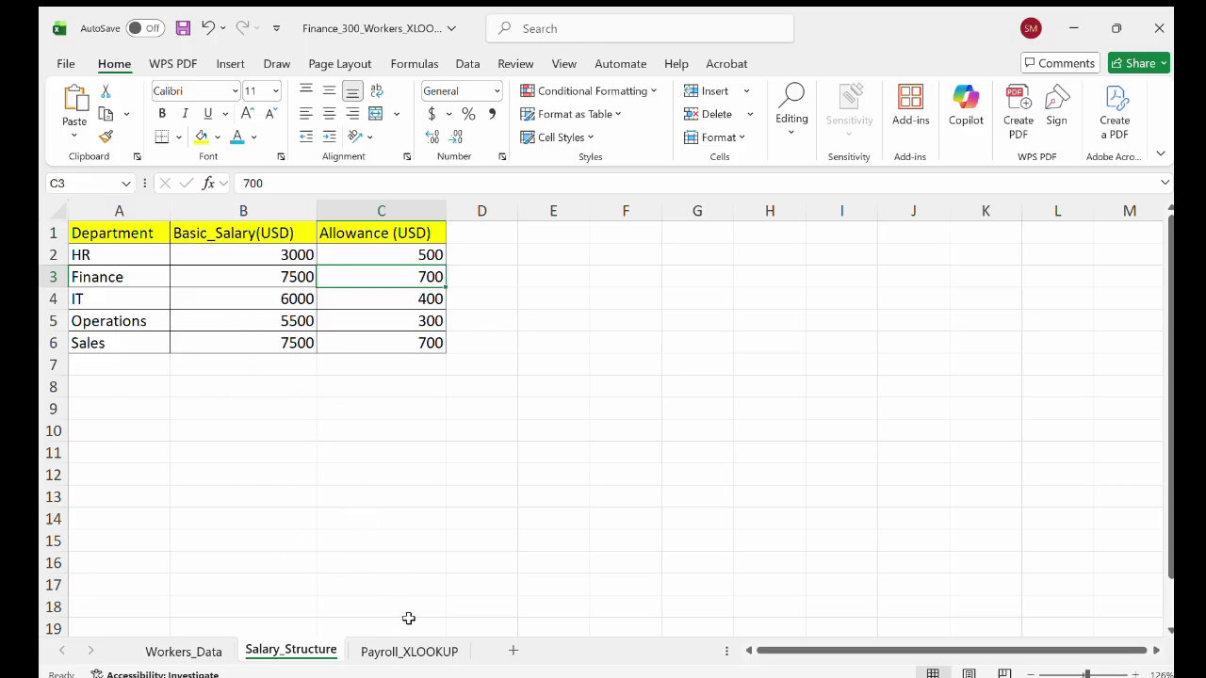
left_click(402, 651)
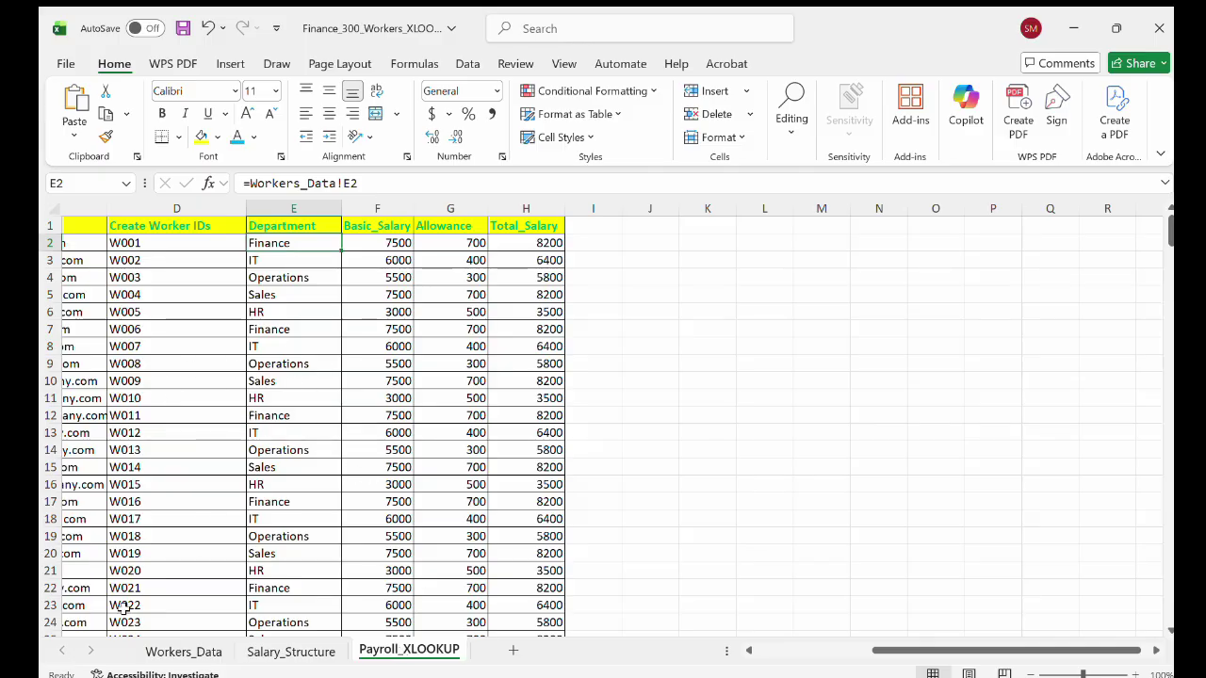
left_click(165, 650)
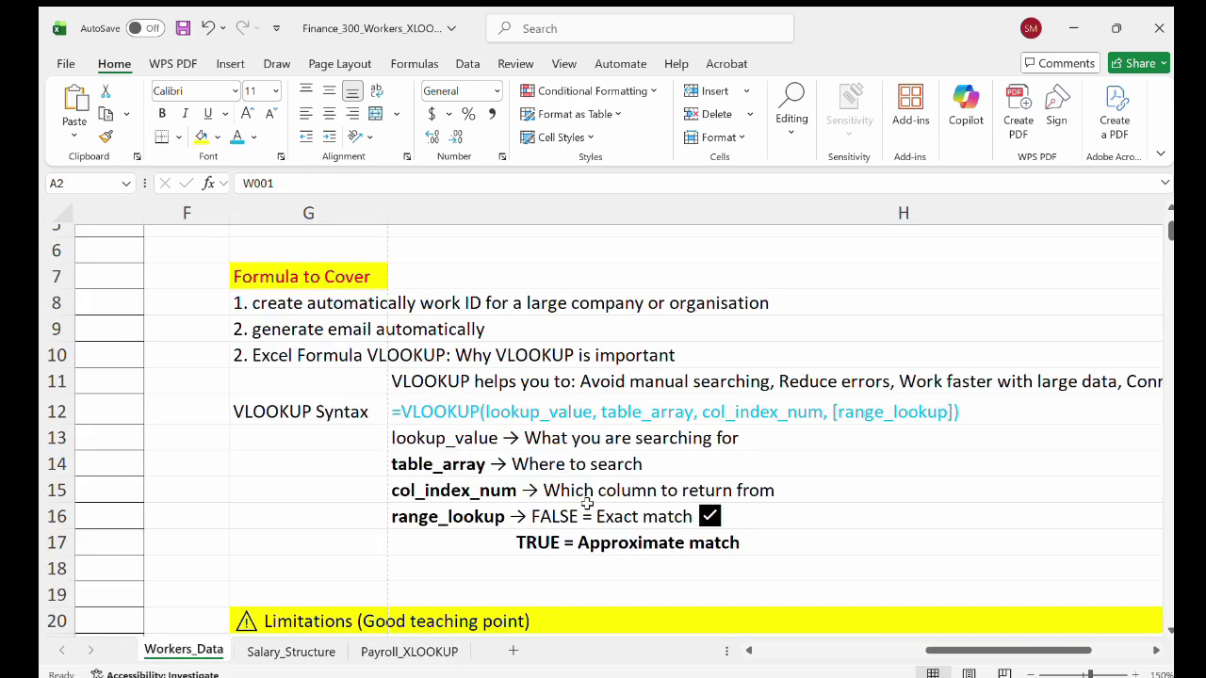
Scroll down through the VLOOKUP notes on the Workers_Data sheet.
scroll(586, 504, "down", 2)
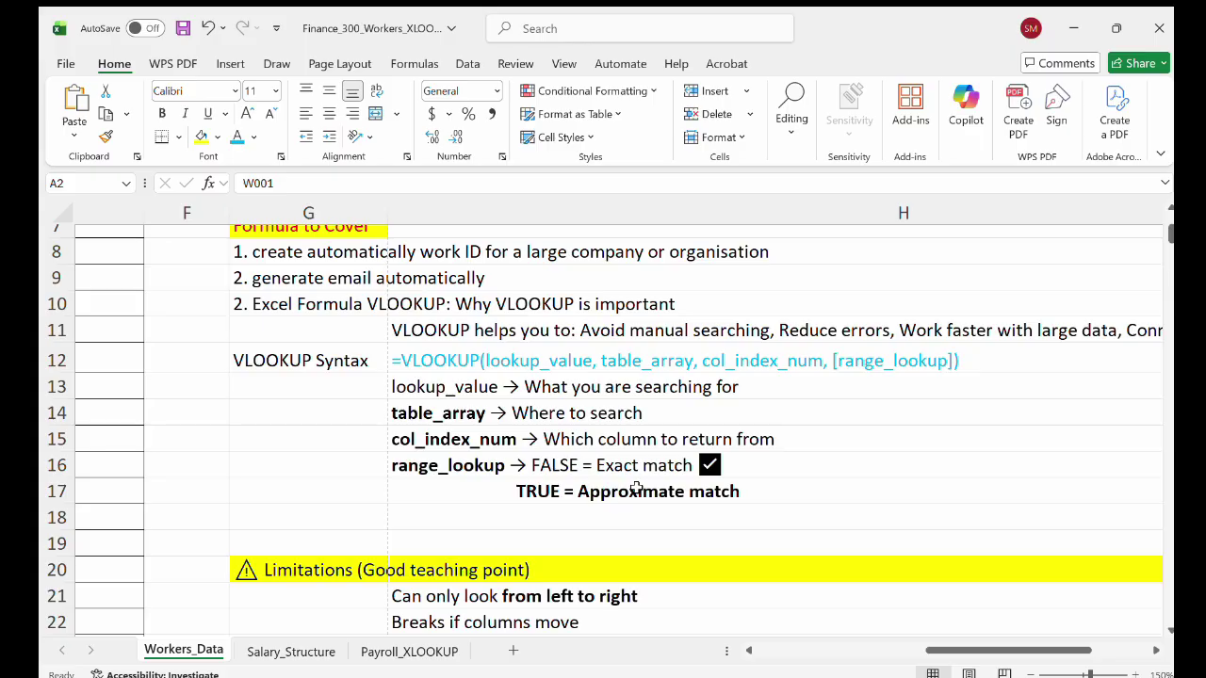
scroll(657, 506, "down", 1)
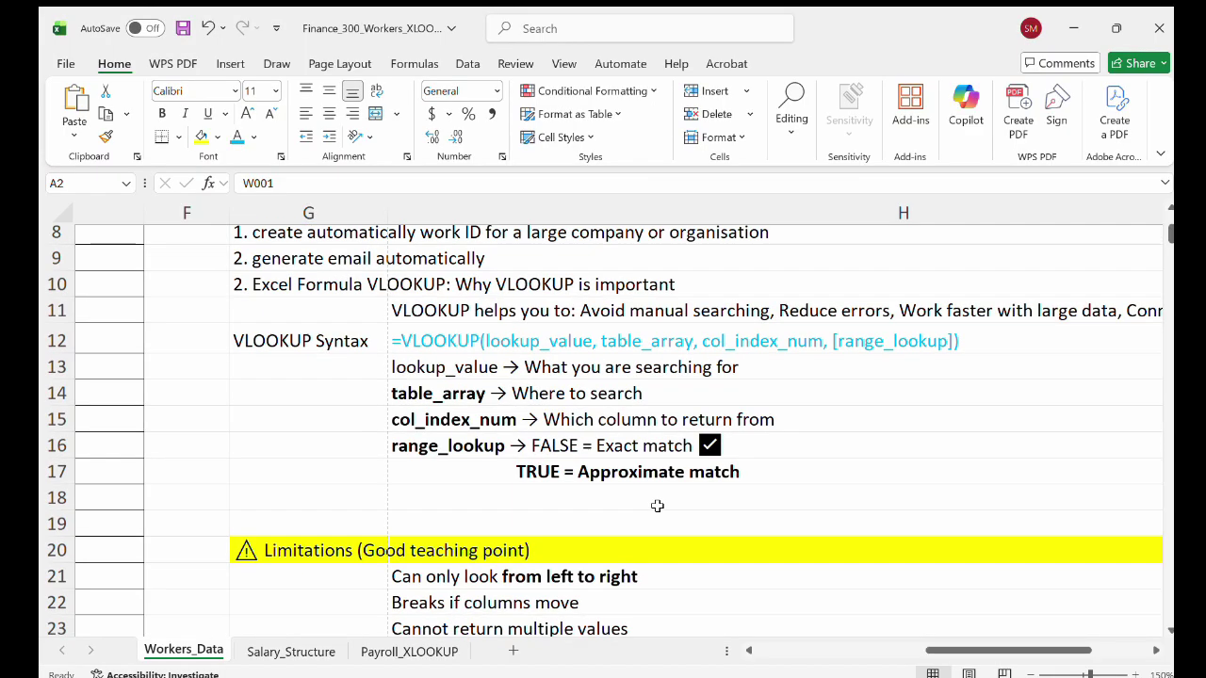
scroll(656, 506, "down", 3)
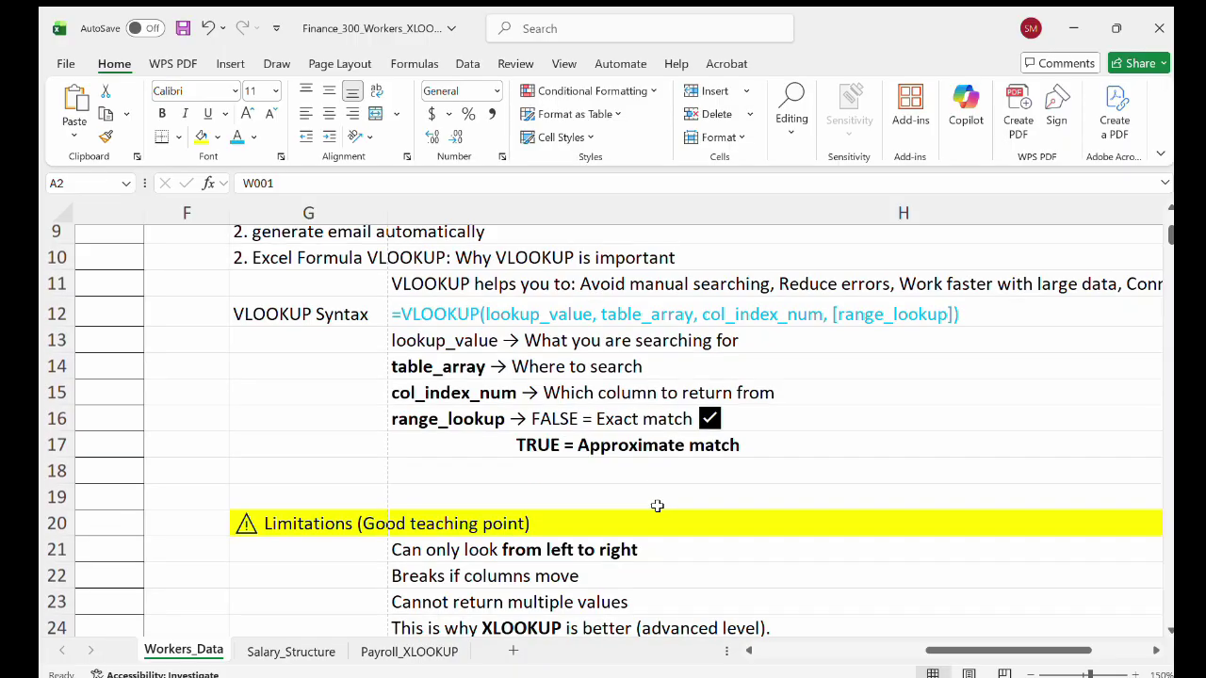
scroll(656, 506, "down", 2)
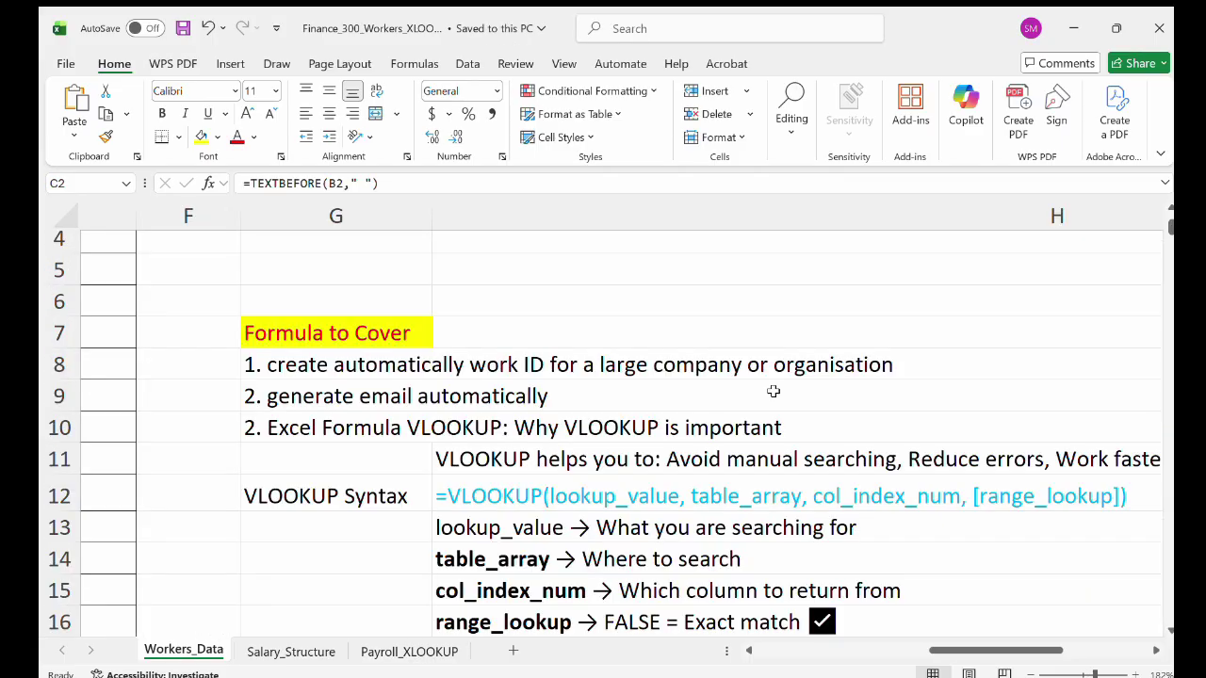
scroll(453, 416, "left", 2)
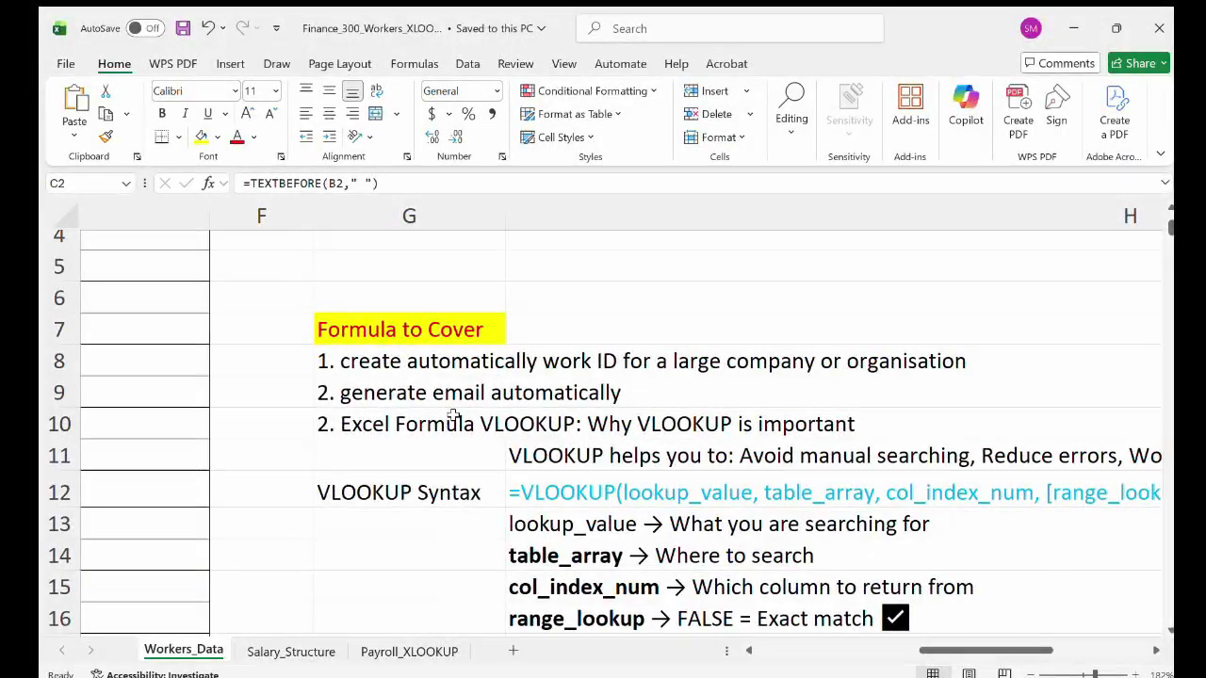
scroll(453, 416, "left", 6)
scroll(453, 416, "left", 5)
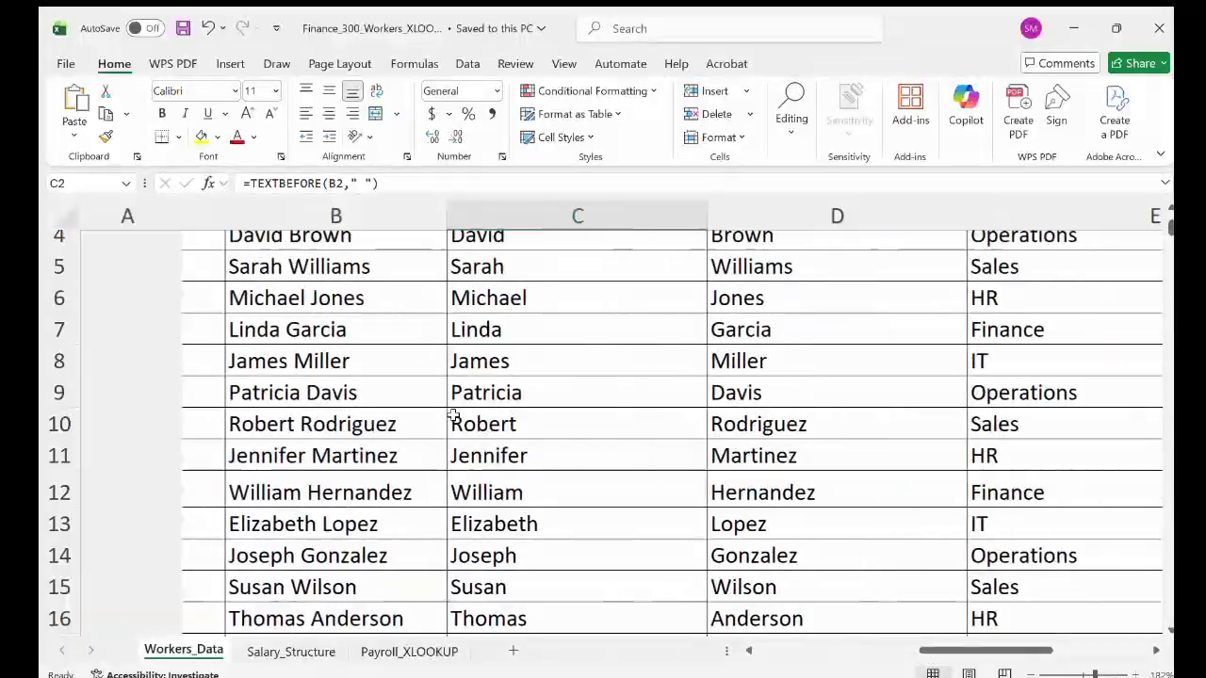
scroll(151, 317, "up", 1)
scroll(150, 317, "up", 2)
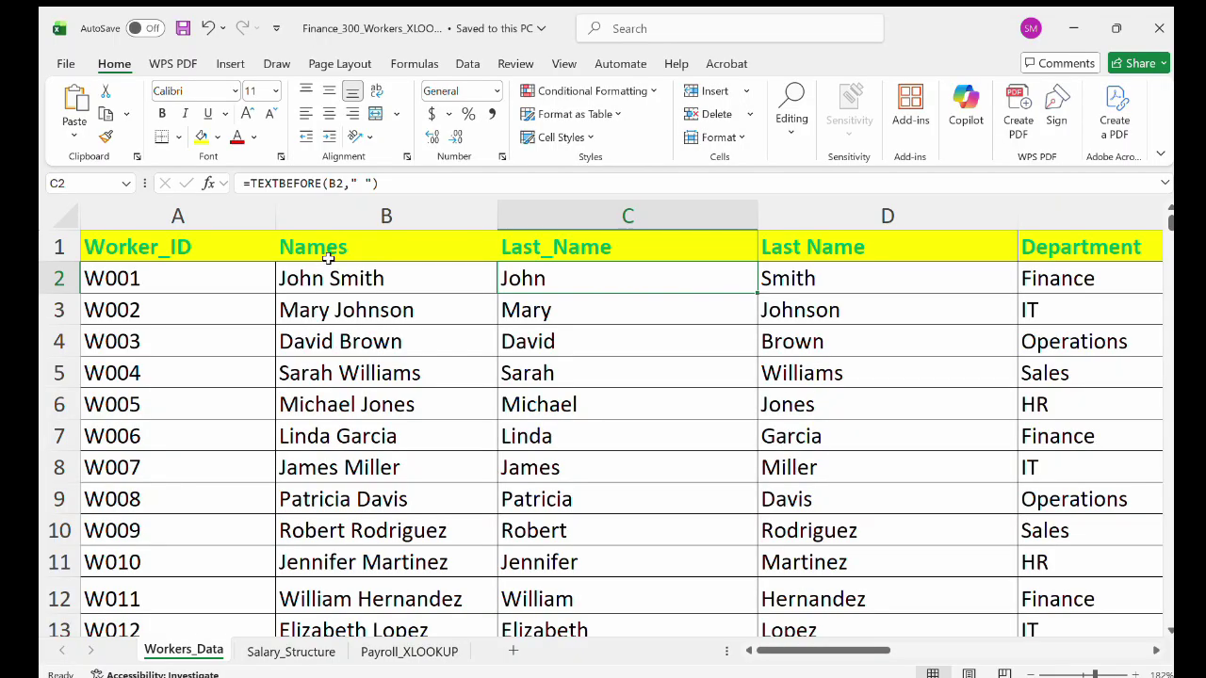
scroll(570, 256, "right", 2)
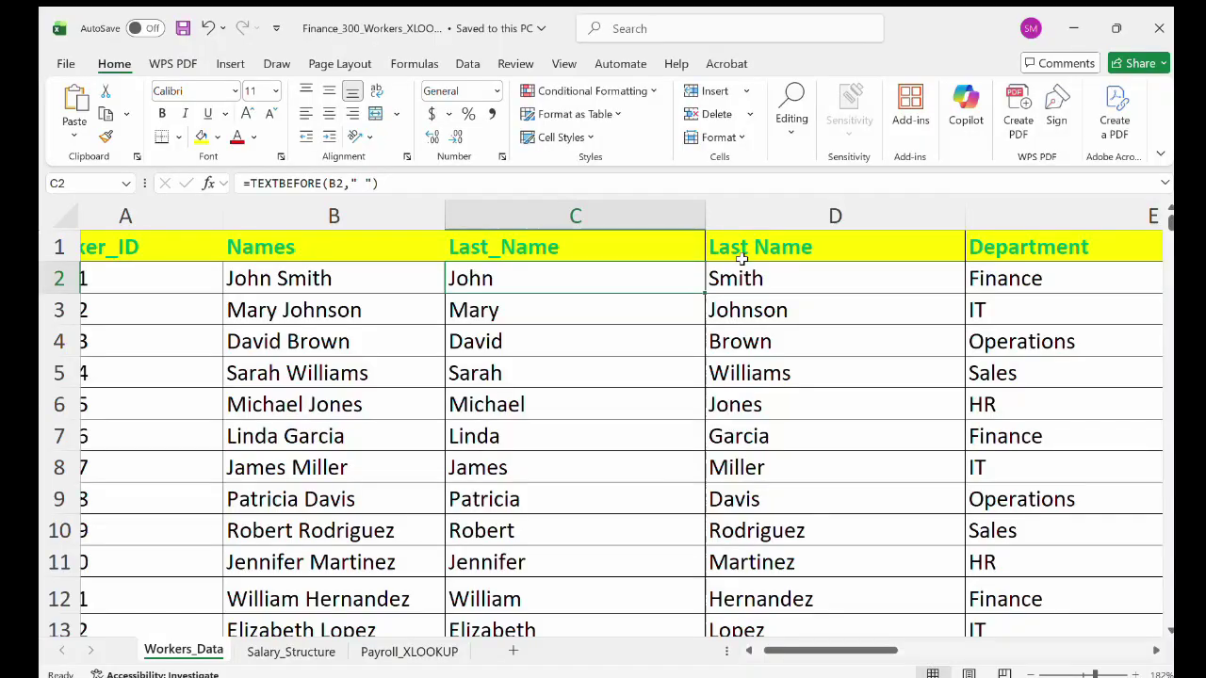
scroll(740, 257, "right", 4)
scroll(742, 257, "right", 2)
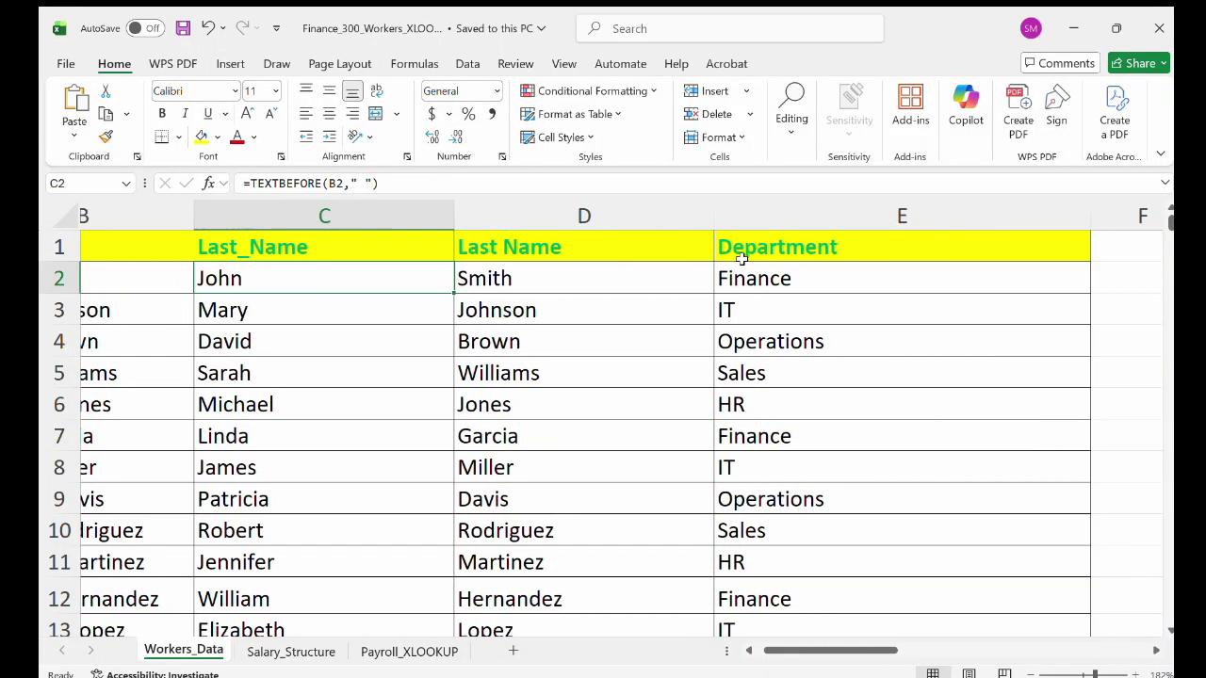
scroll(761, 246, "right", 2)
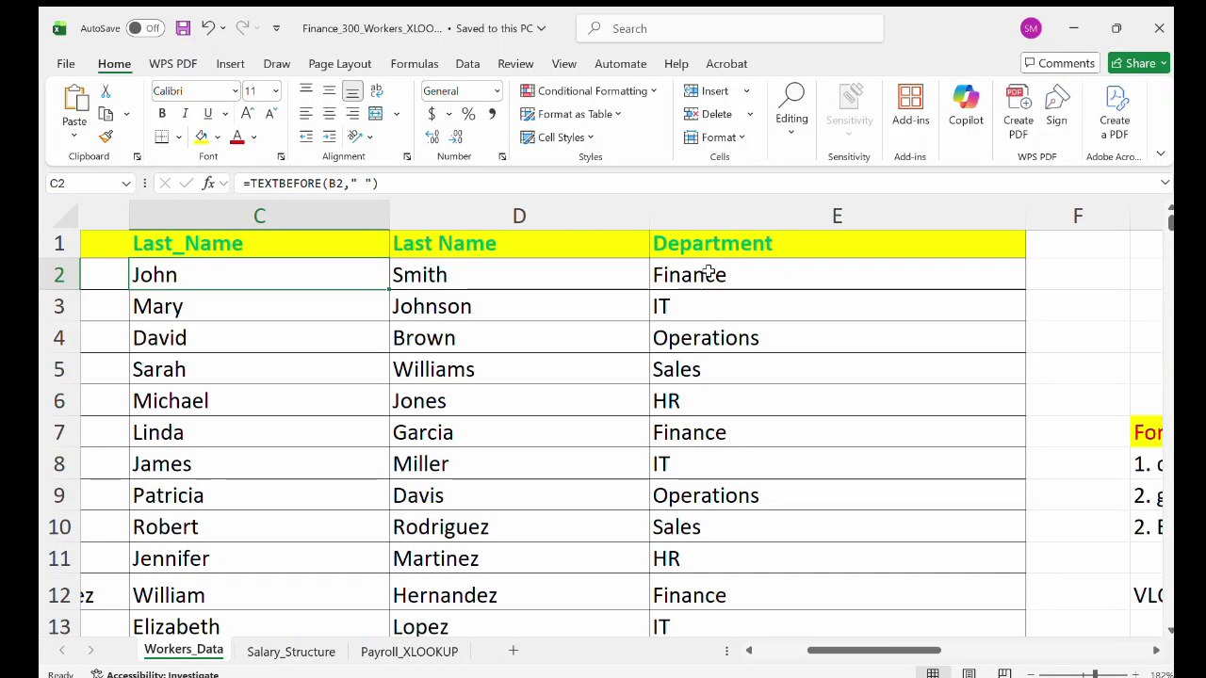
scroll(706, 272, "down", 1)
scroll(708, 273, "up", 1)
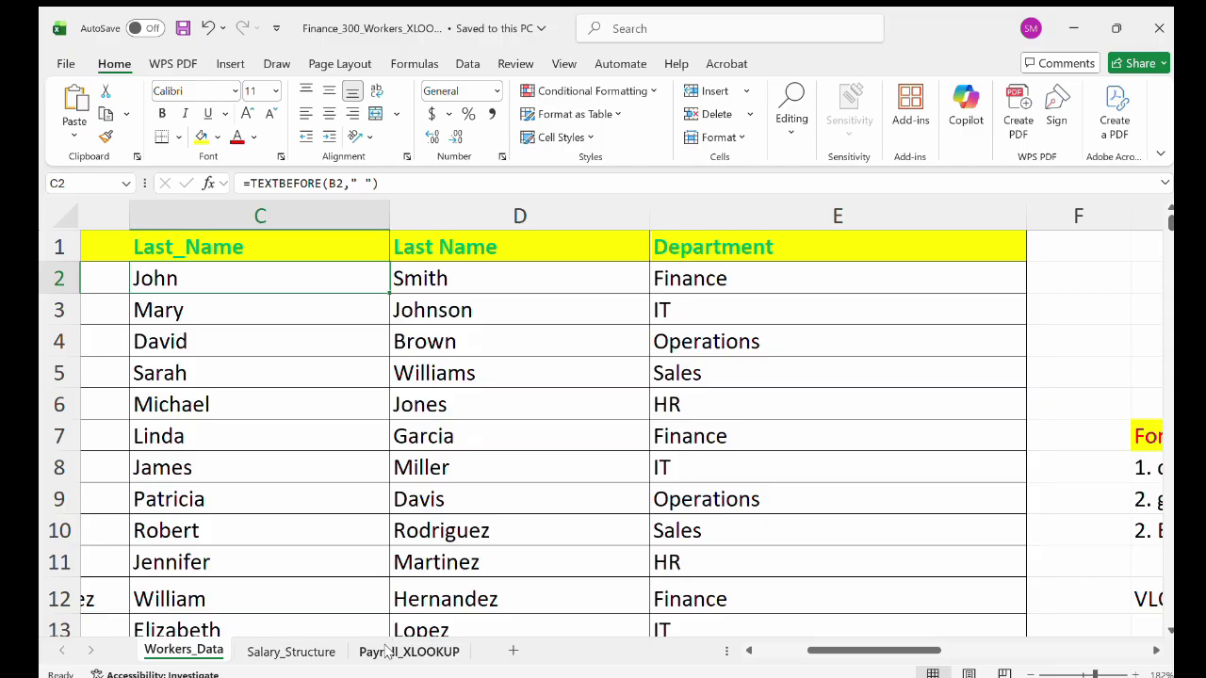
Open Payroll_XLOOKUP and scroll across its IDs, names, emails, departments and zero salary columns.
left_click(311, 651)
left_click(419, 652)
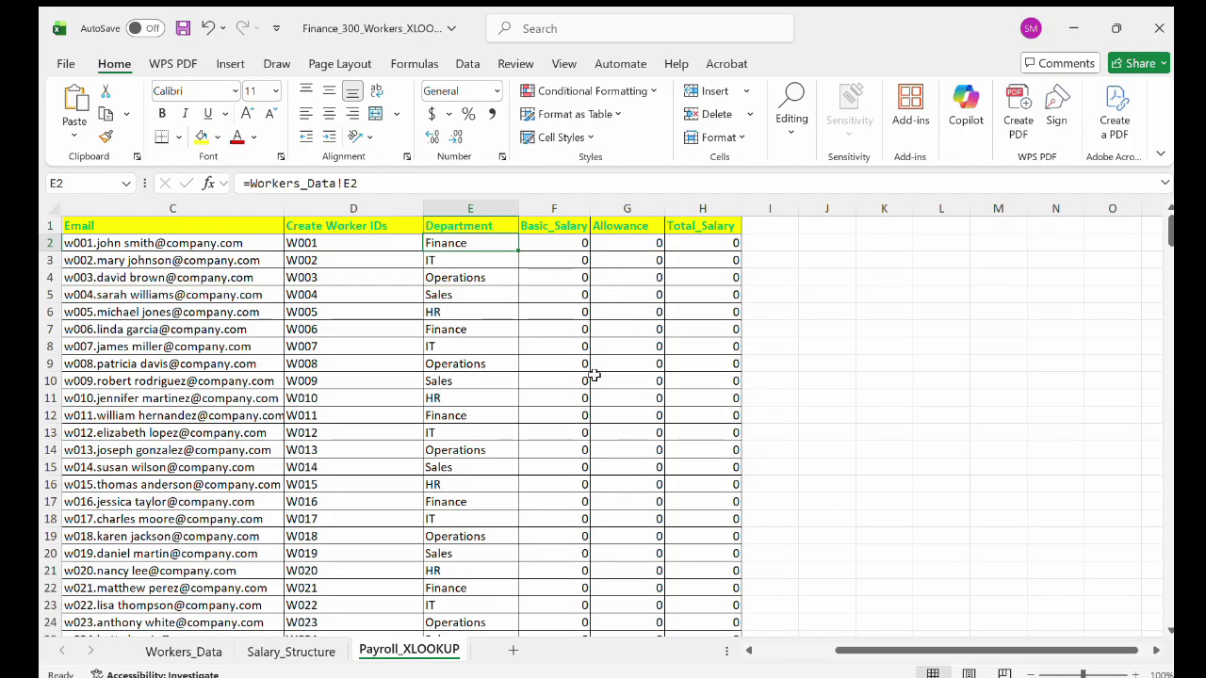
scroll(593, 375, "up", 5)
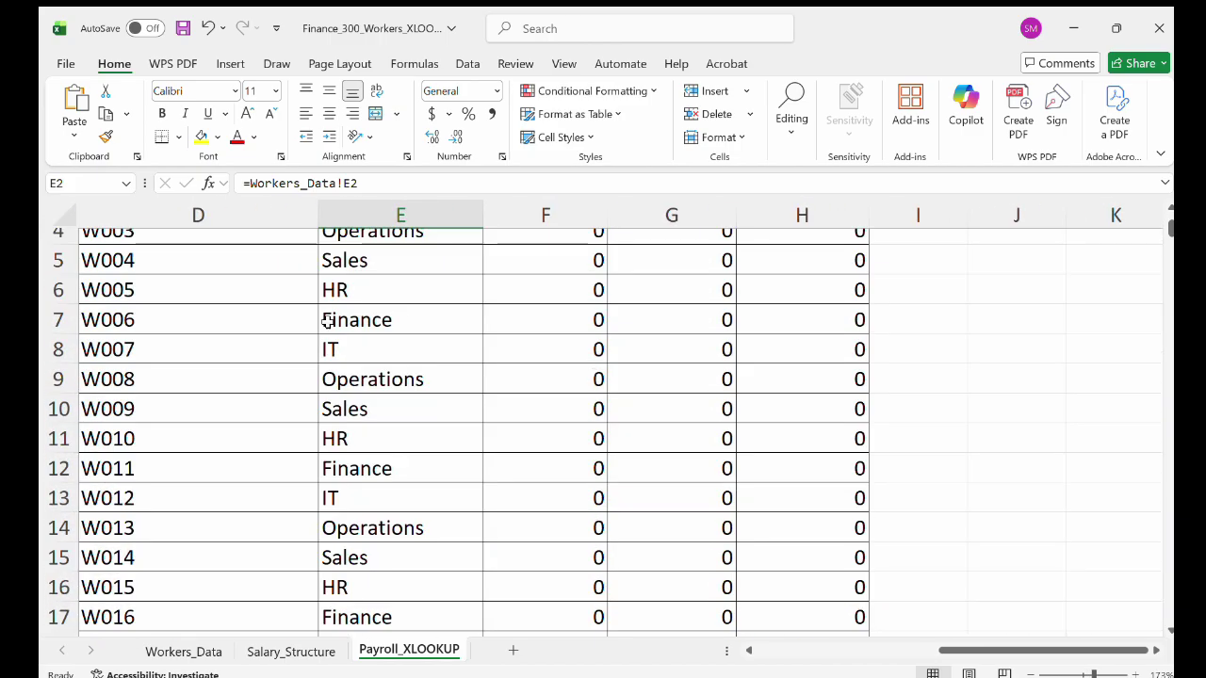
scroll(325, 321, "down", 2)
scroll(325, 320, "left", 5)
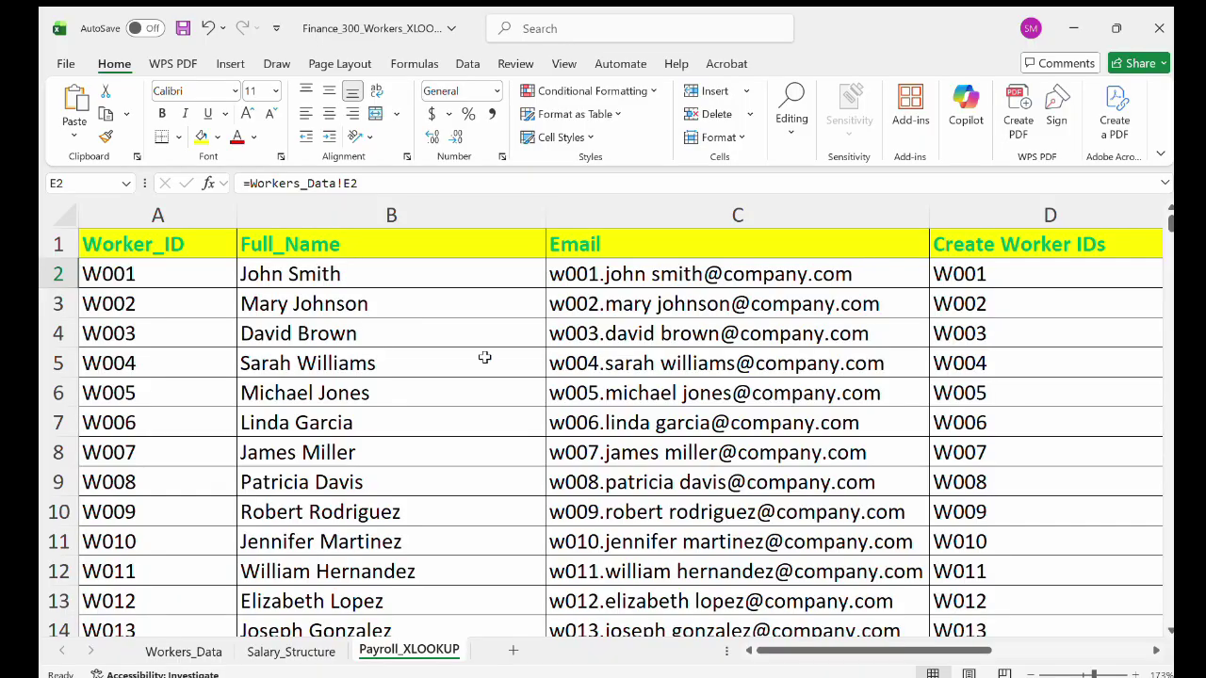
scroll(633, 345, "right", 3)
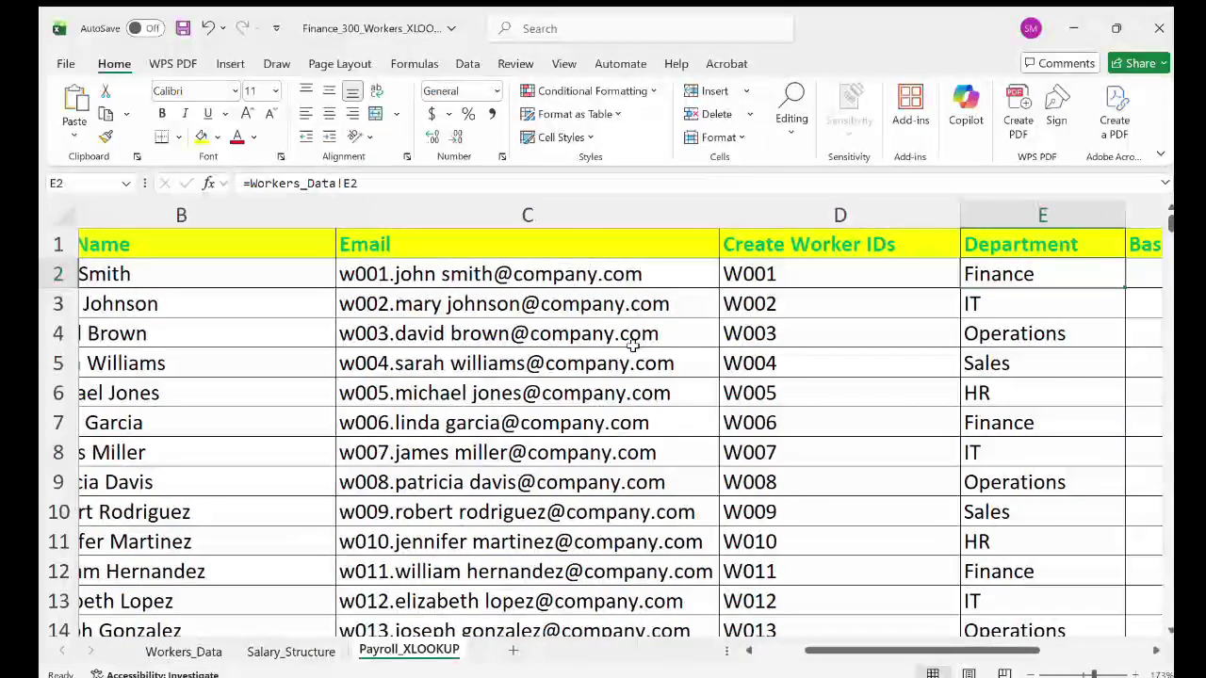
scroll(633, 346, "right", 1)
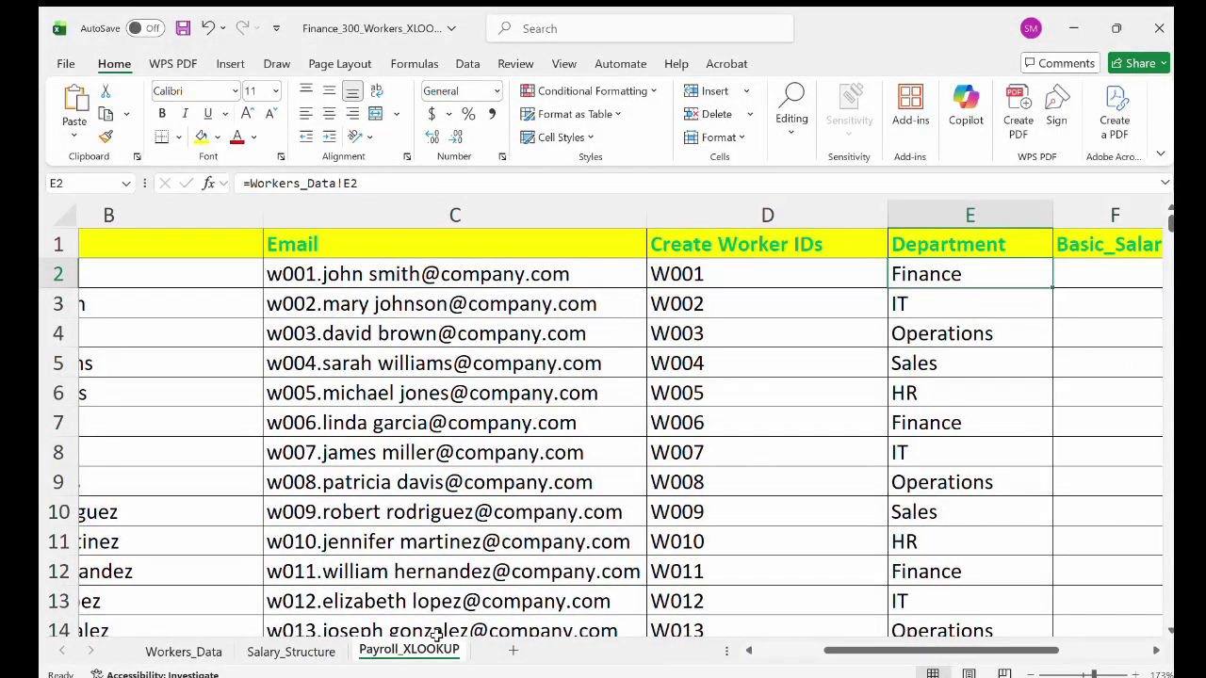
scroll(1034, 401, "right", 6)
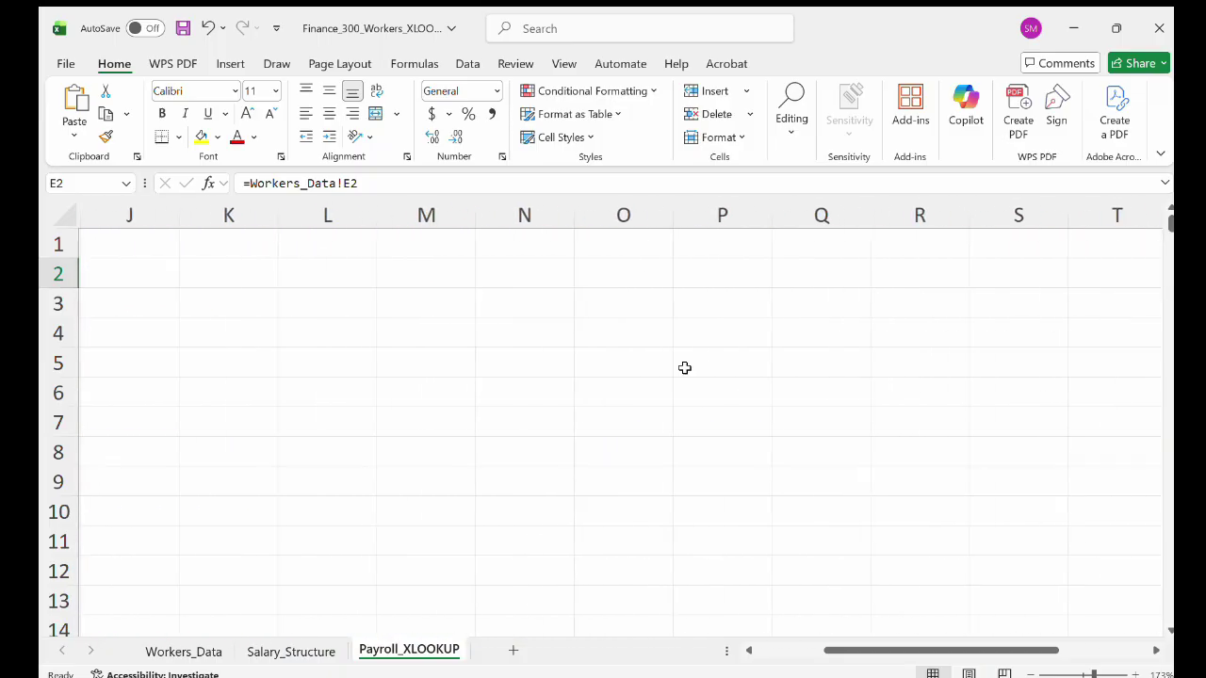
scroll(685, 367, "left", 3)
scroll(685, 368, "left", 2)
scroll(680, 369, "right", 3)
scroll(680, 368, "left", 3)
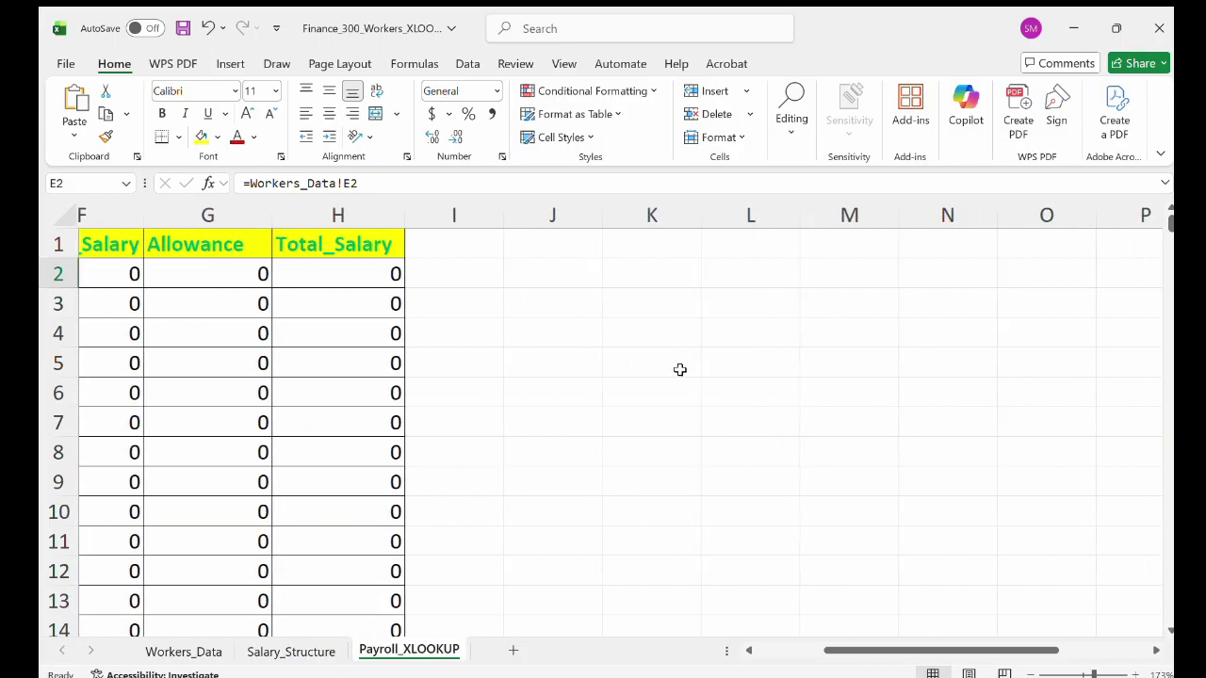
scroll(680, 368, "left", 3)
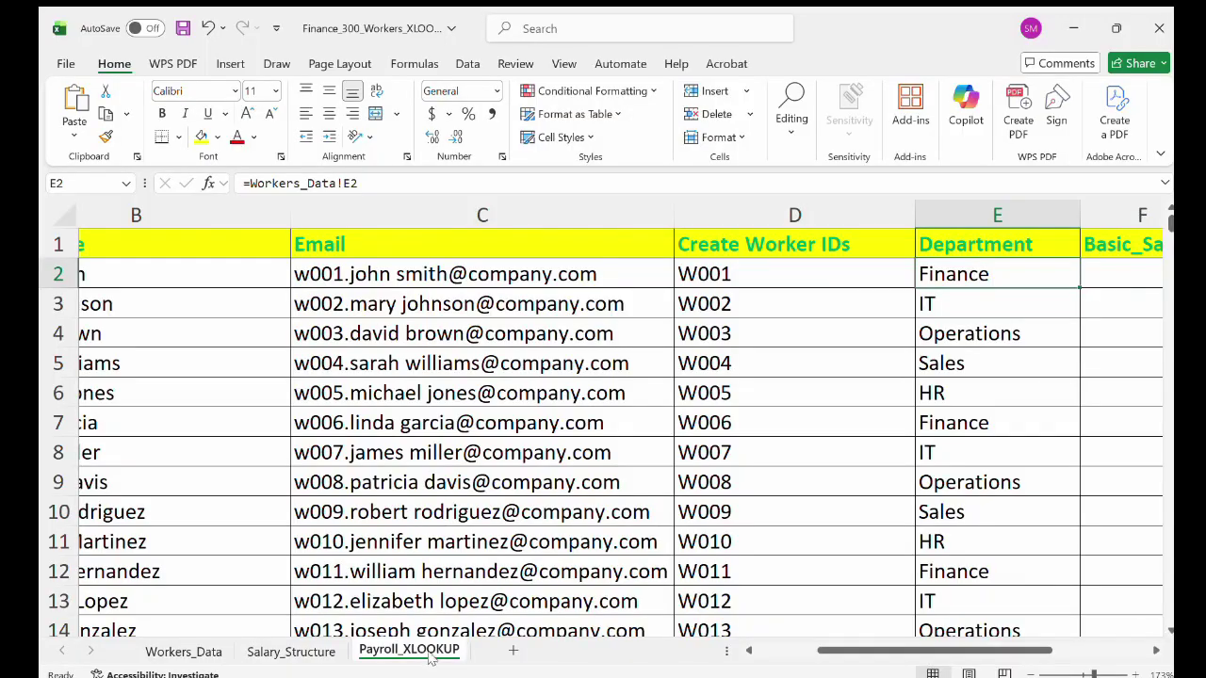
scroll(516, 506, "left", 3)
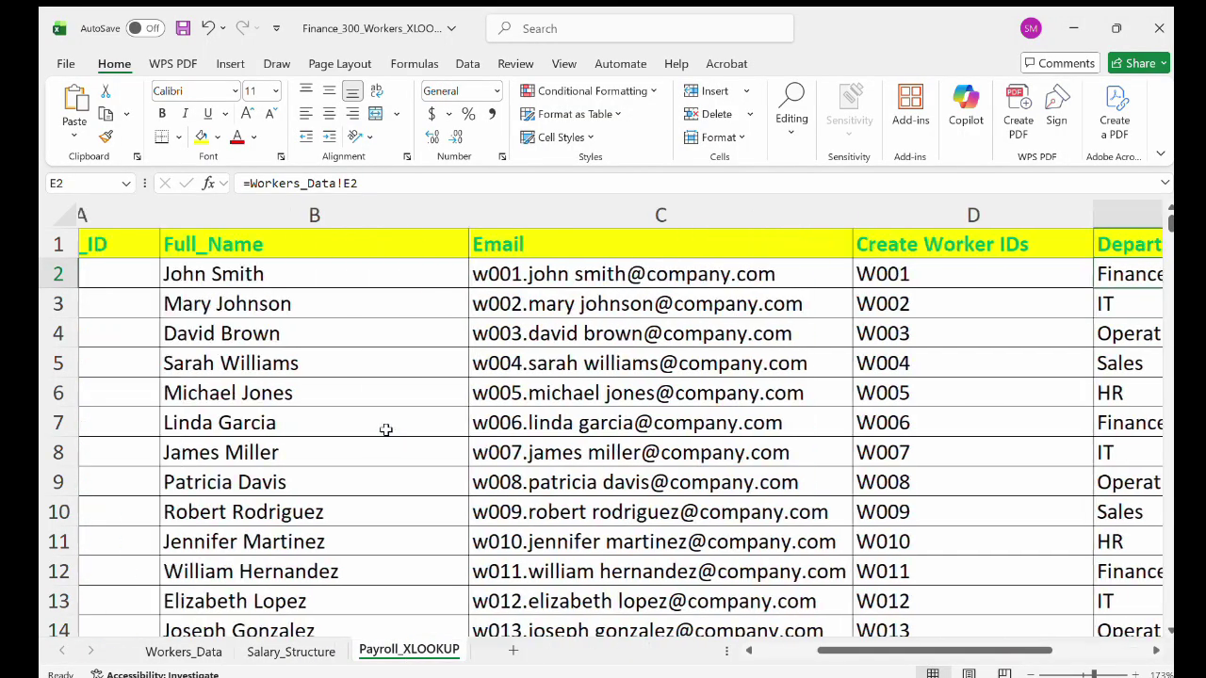
On Workers_Data, scroll down to row 301 and back to review all 300 workers.
left_click(184, 652)
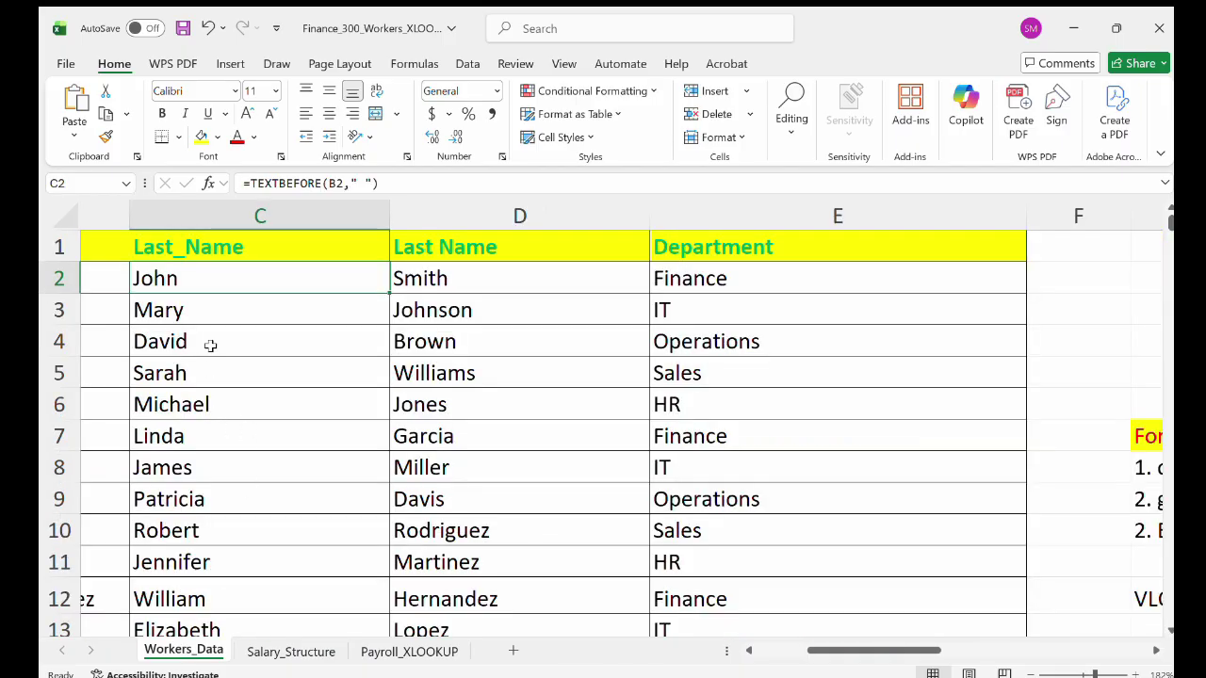
scroll(210, 345, "left", 1)
scroll(210, 346, "left", 1)
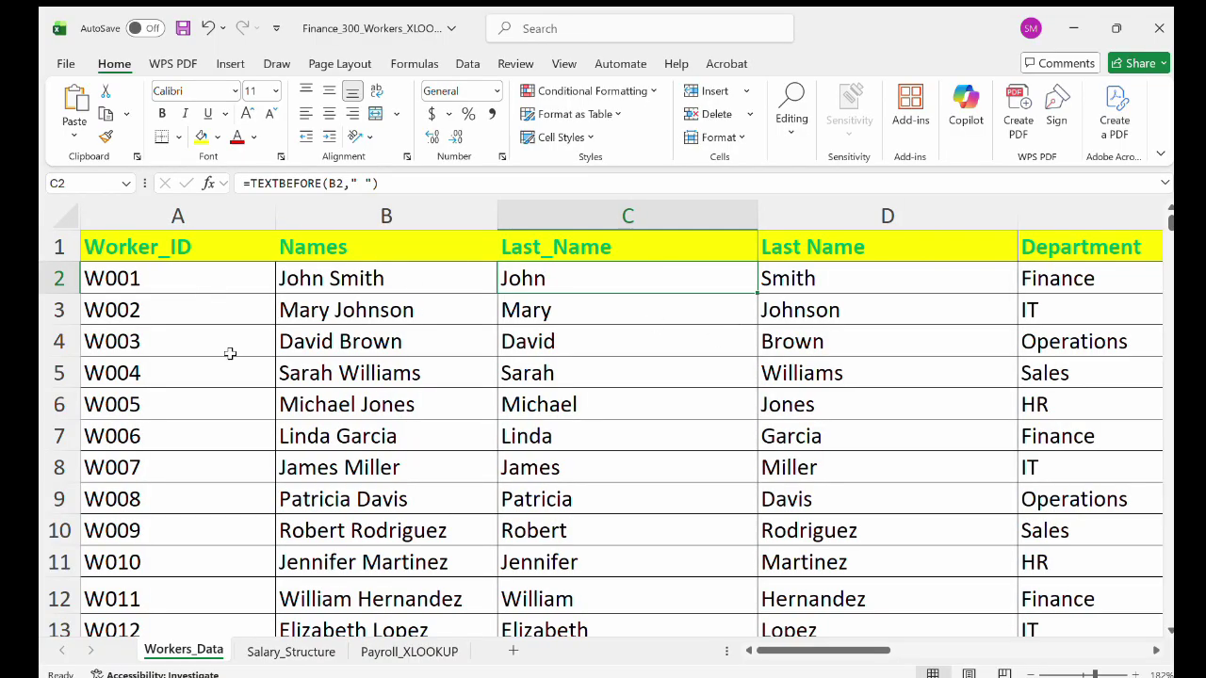
scroll(229, 353, "down", 5)
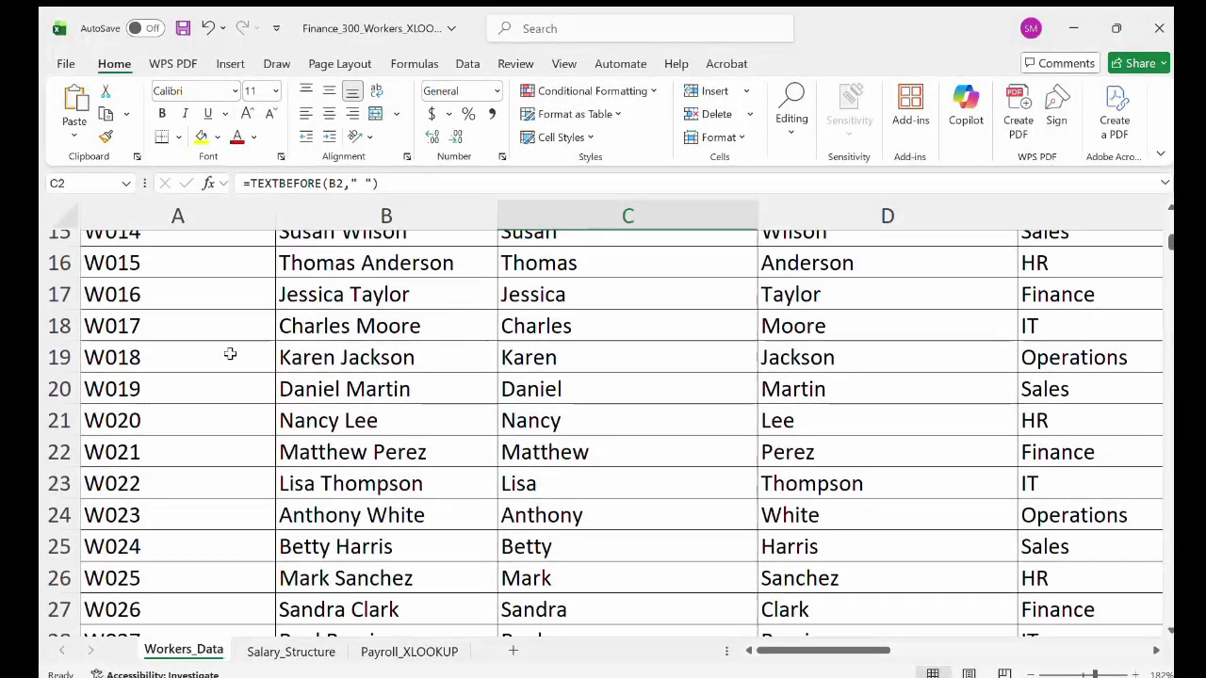
scroll(230, 353, "down", 4)
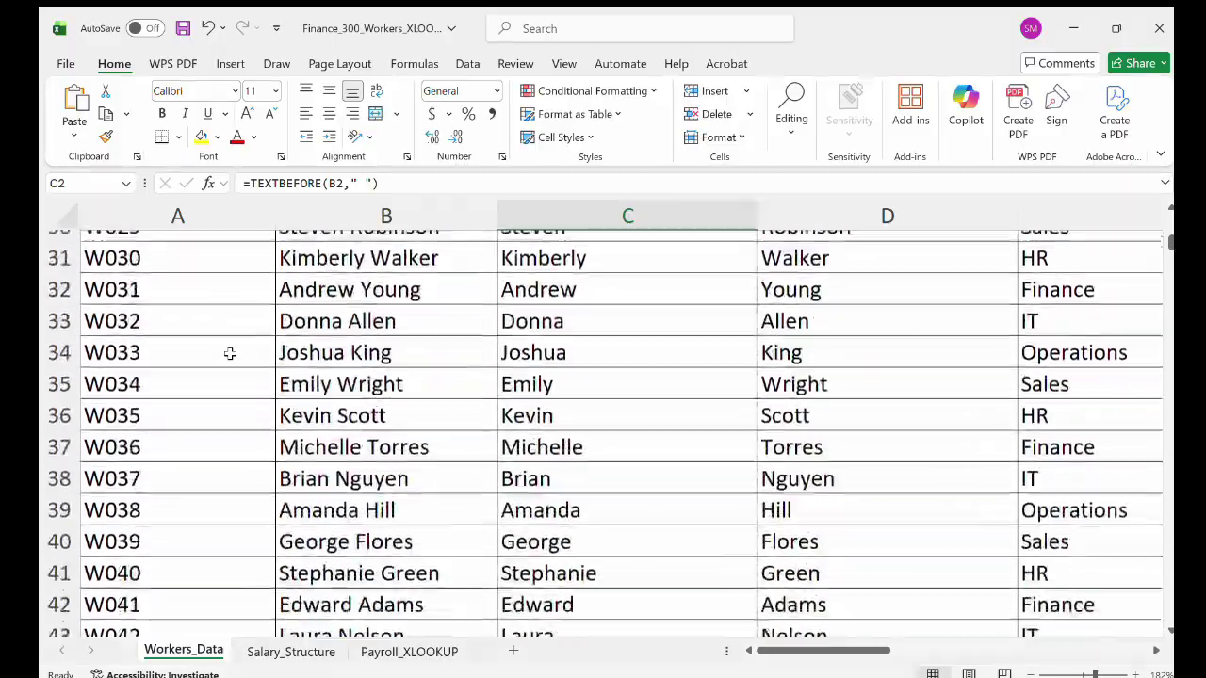
scroll(230, 354, "down", 20)
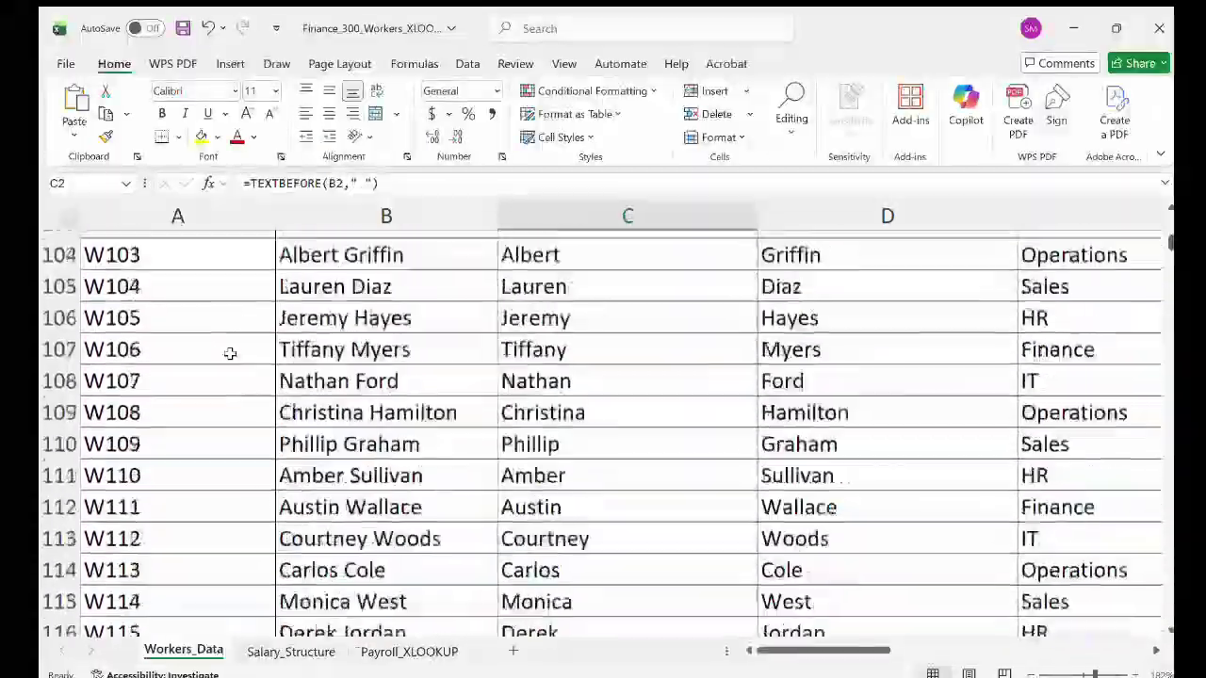
scroll(230, 353, "down", 15)
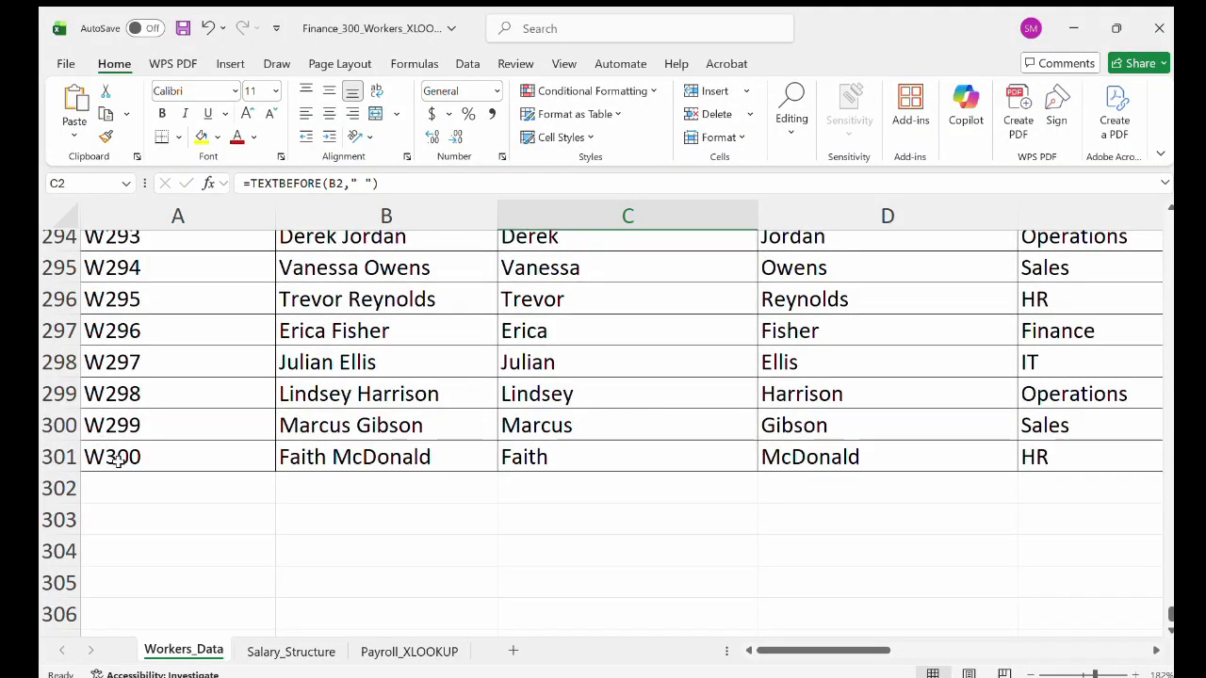
scroll(118, 460, "up", 20)
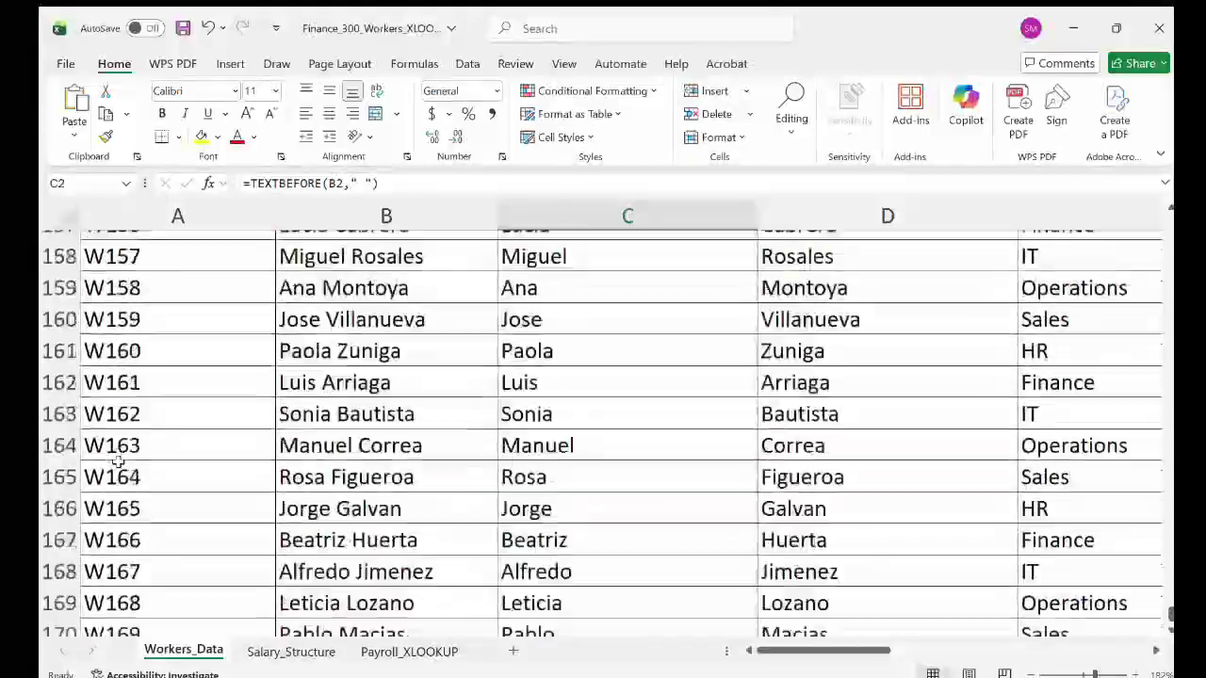
scroll(118, 460, "up", 20)
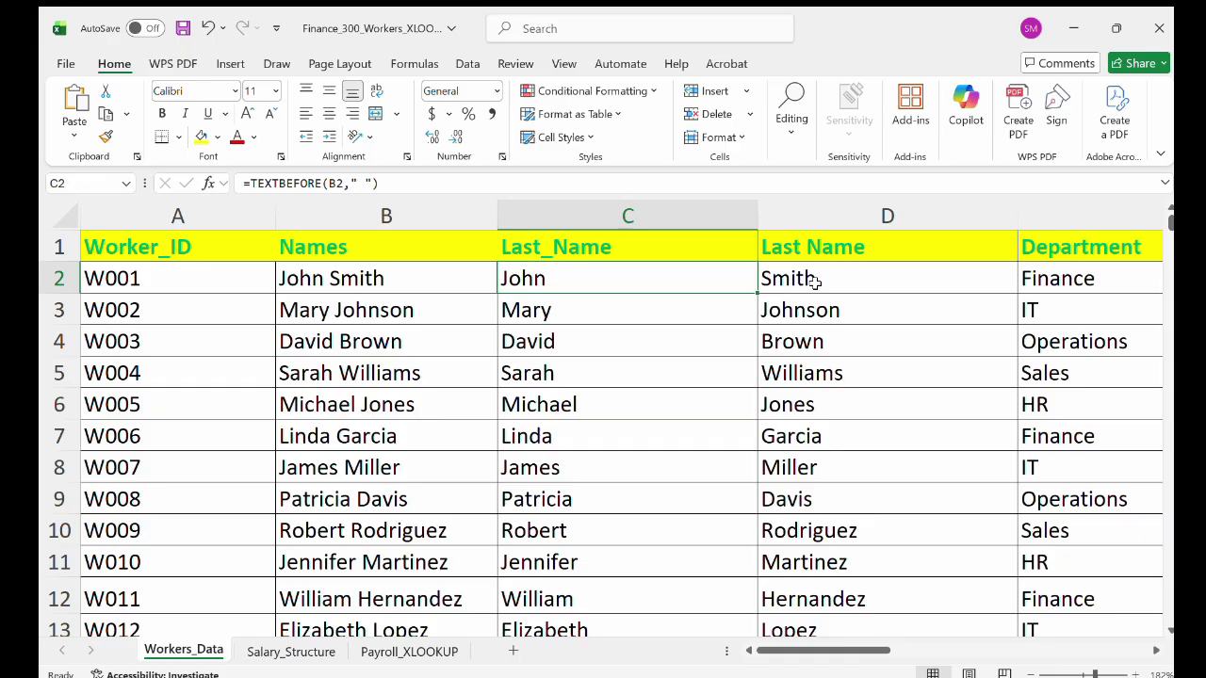
scroll(815, 282, "right", 2)
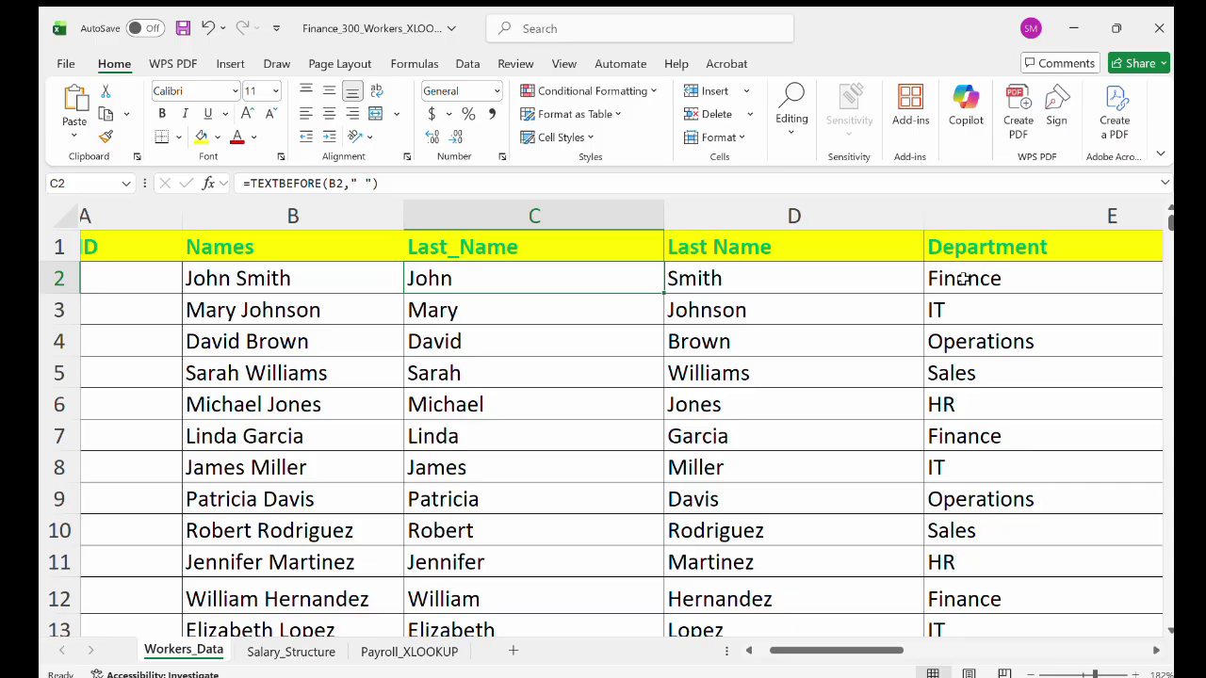
Check the departments in cells E2 to E6, then open the Salary_Structure sheet.
left_click(962, 278)
left_click(955, 312)
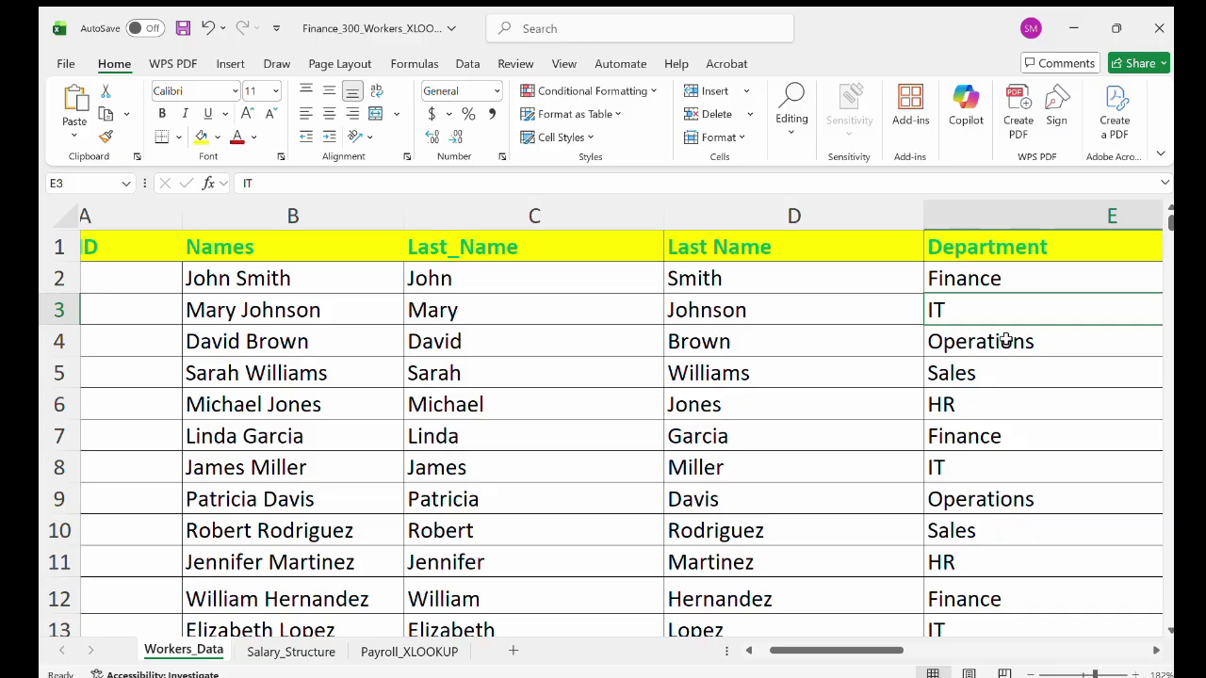
left_click(1006, 340)
left_click(961, 374)
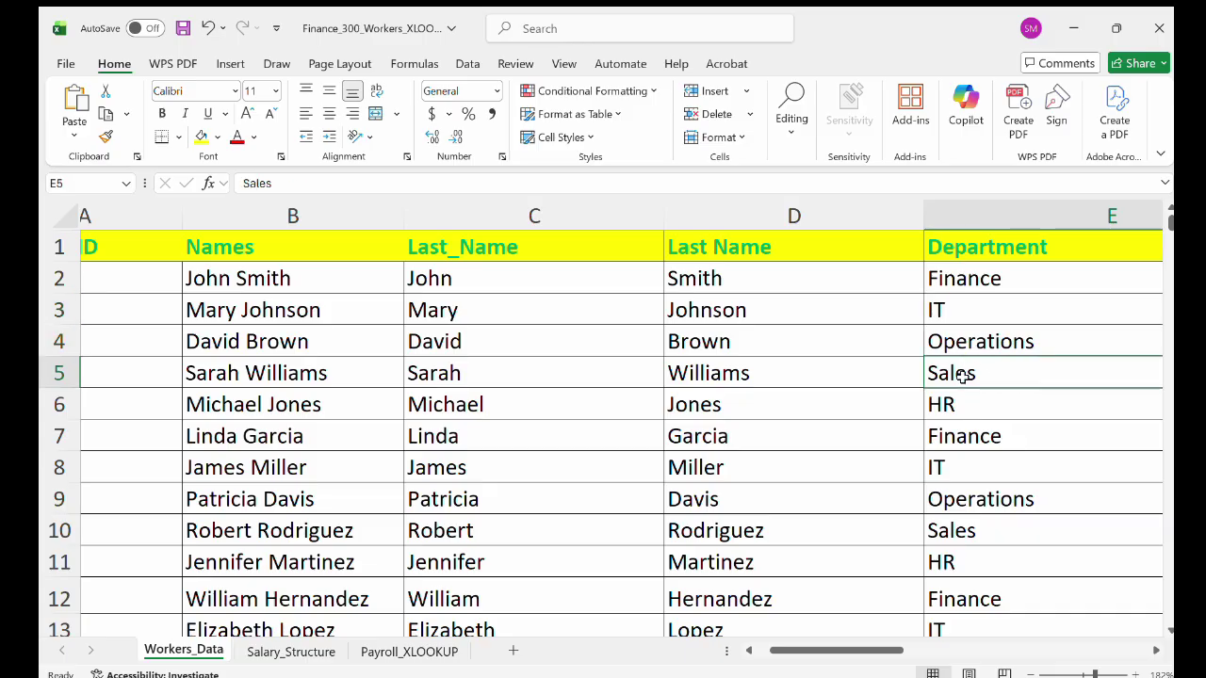
left_click(946, 407)
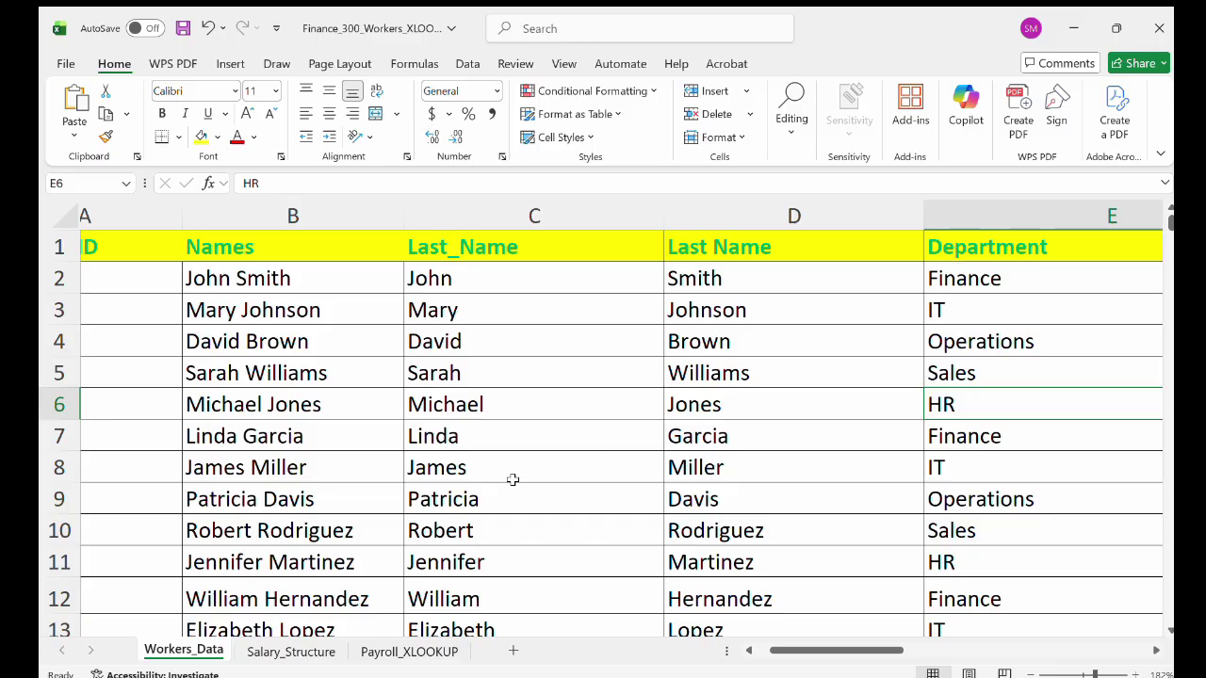
left_click(290, 650)
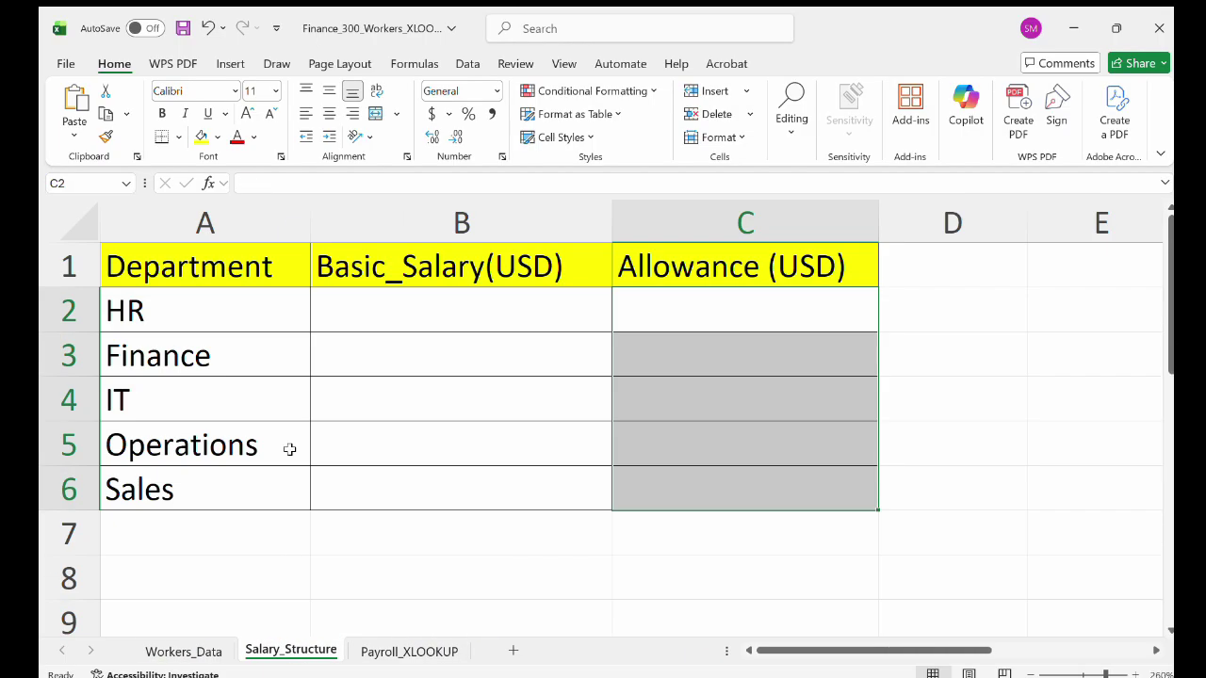
Enter basic salaries 3000, 7500, 6000, 5500 and 7500 for HR through Sales.
left_click(245, 308)
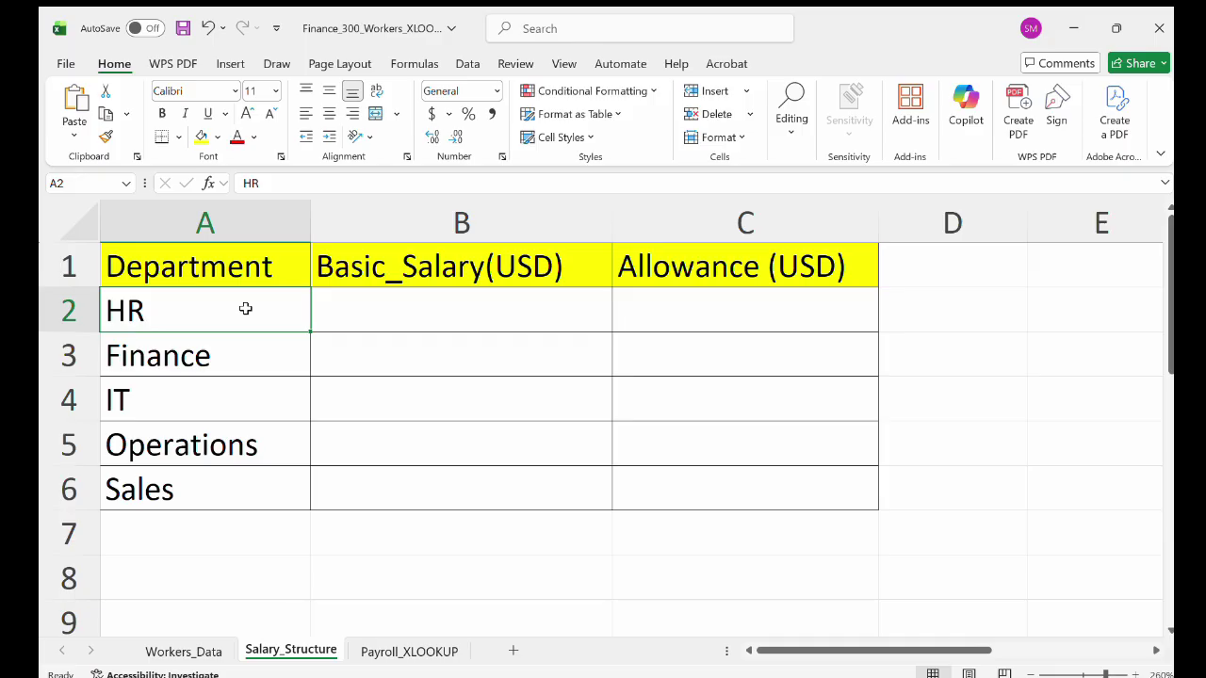
left_click(356, 316)
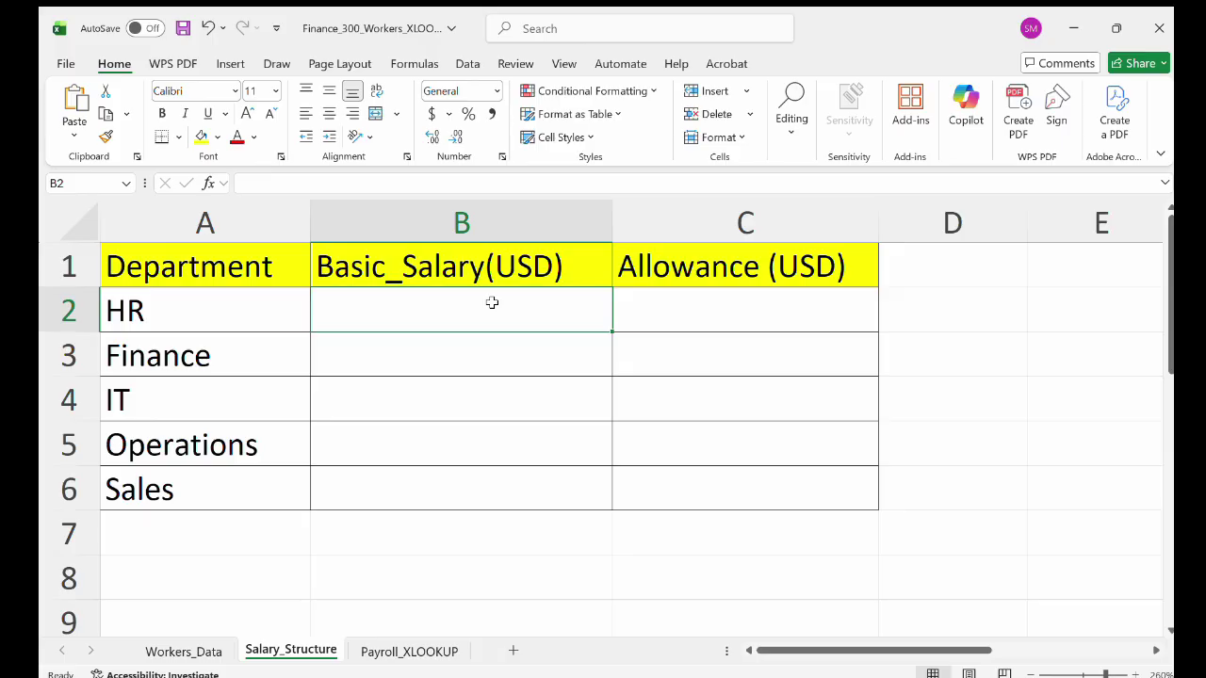
type("3000")
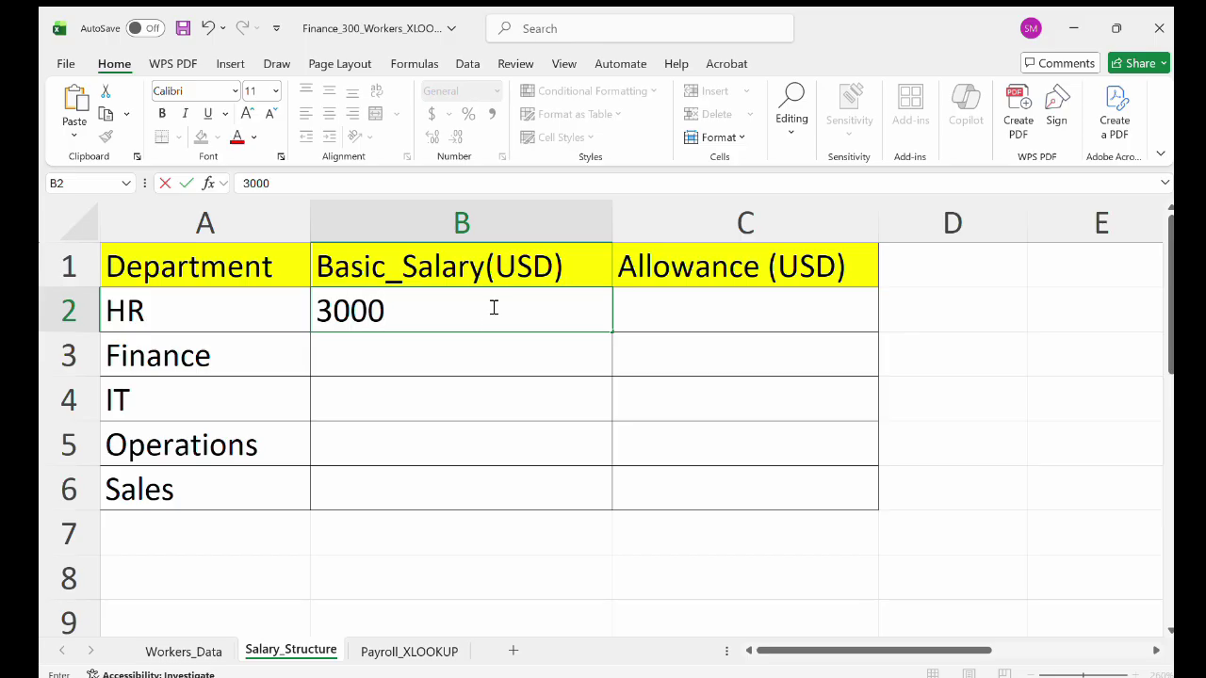
left_click(464, 357)
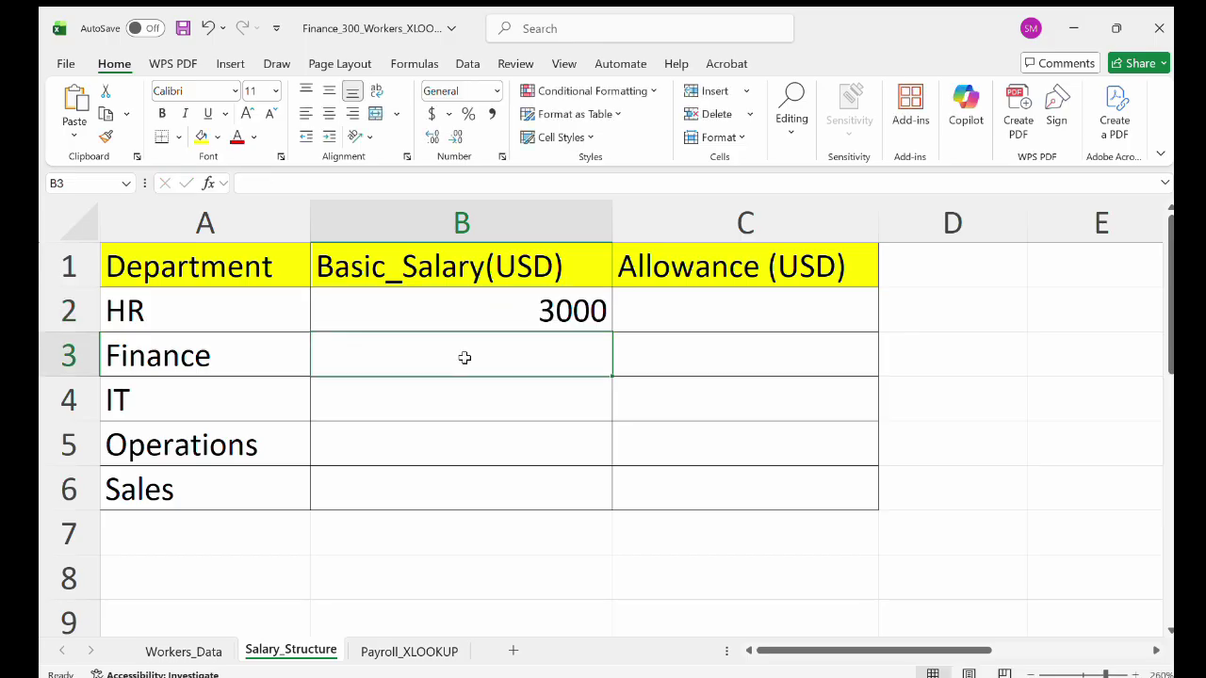
type("7500")
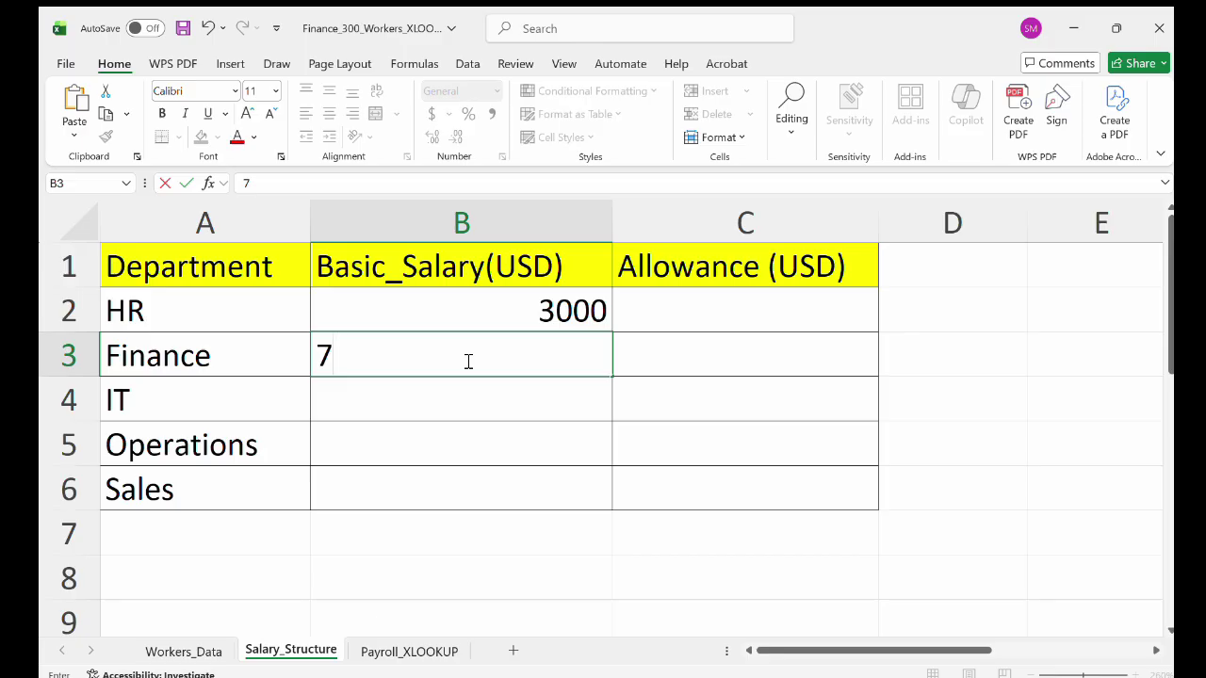
left_click(463, 409)
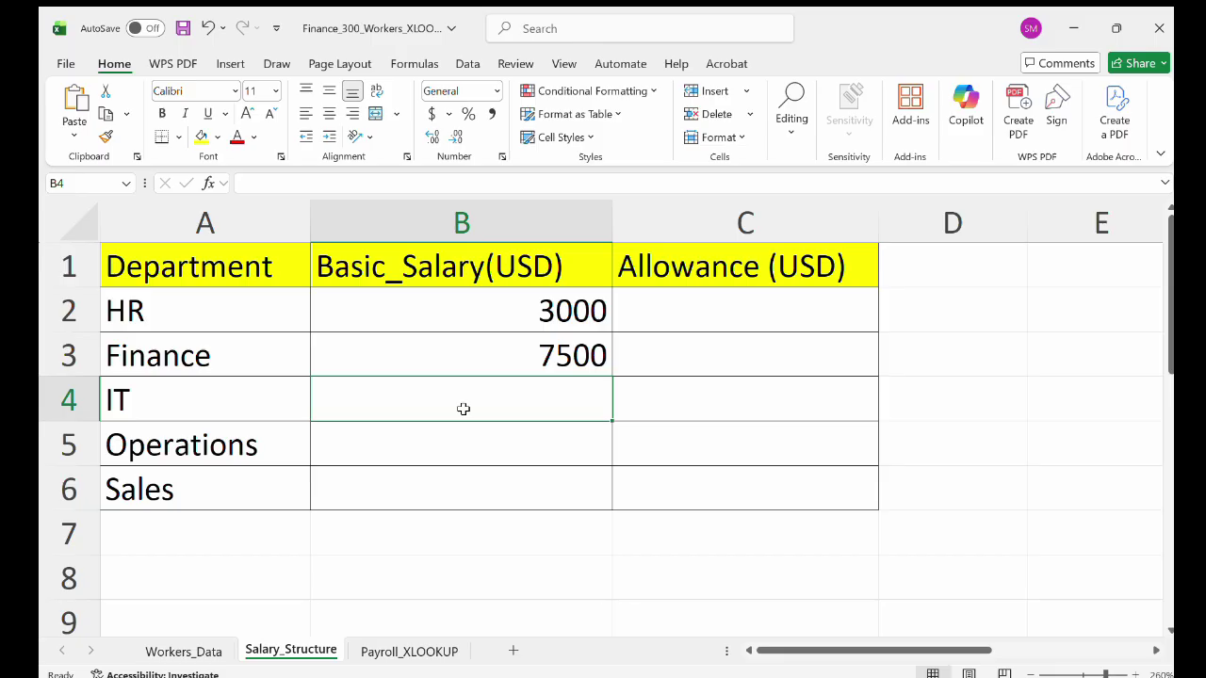
type("6000")
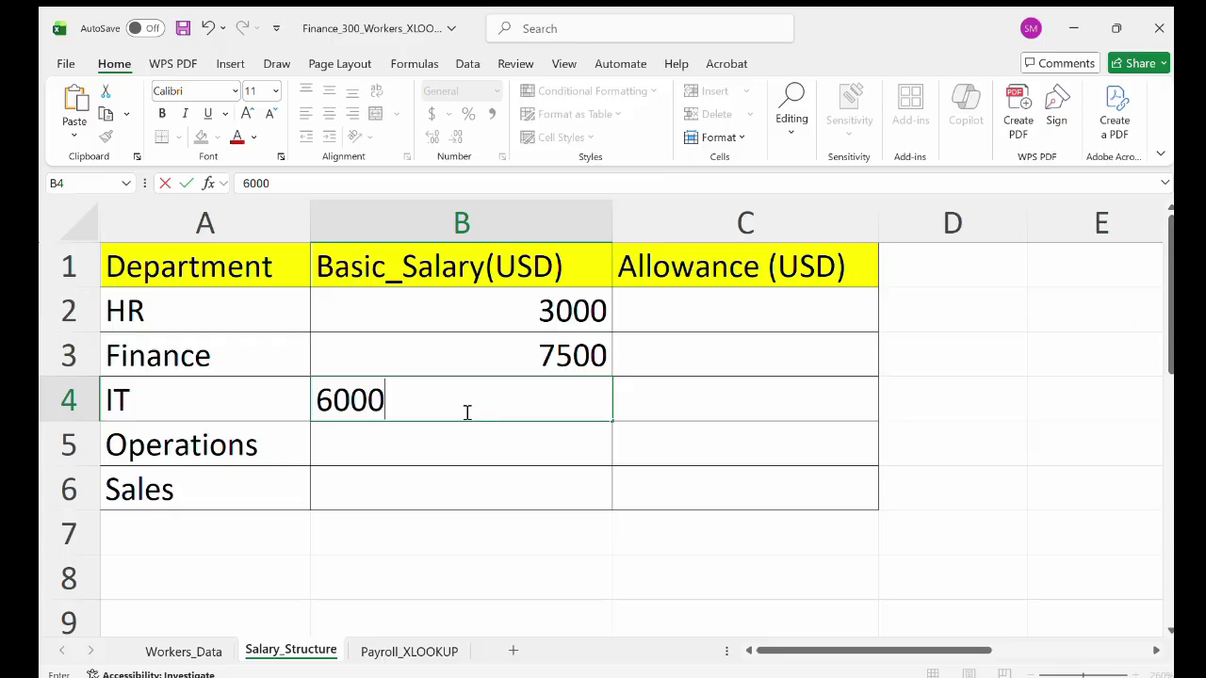
key("Return")
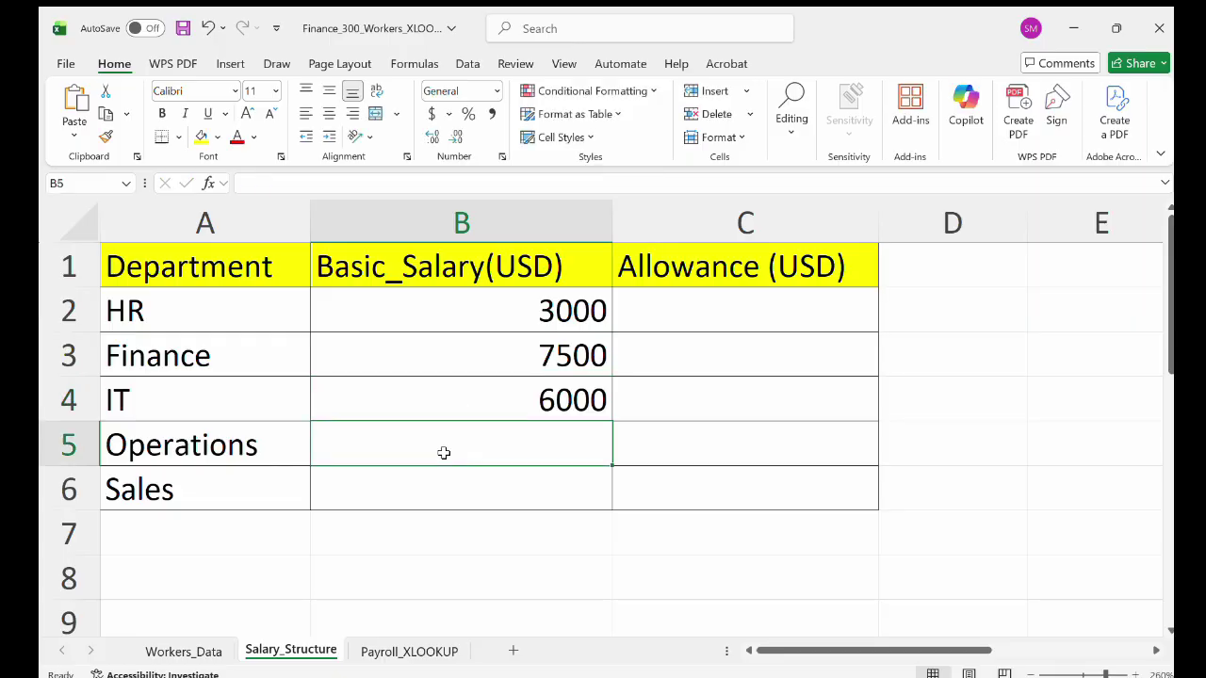
type("5500")
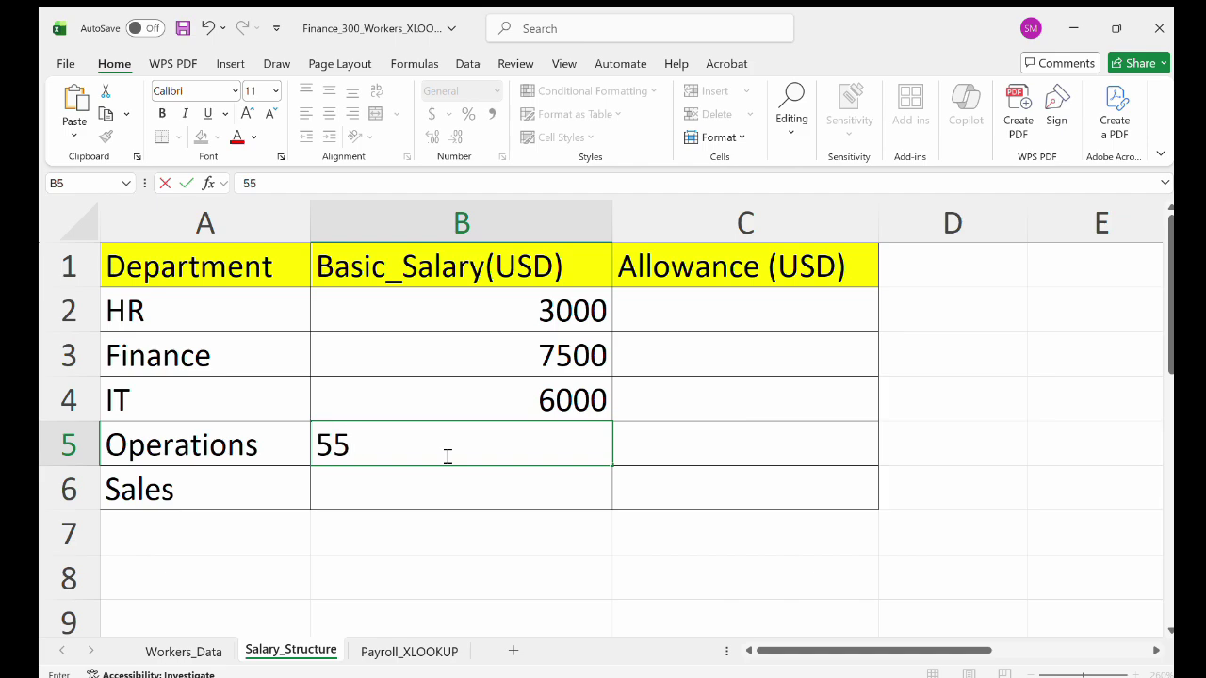
left_click(465, 498)
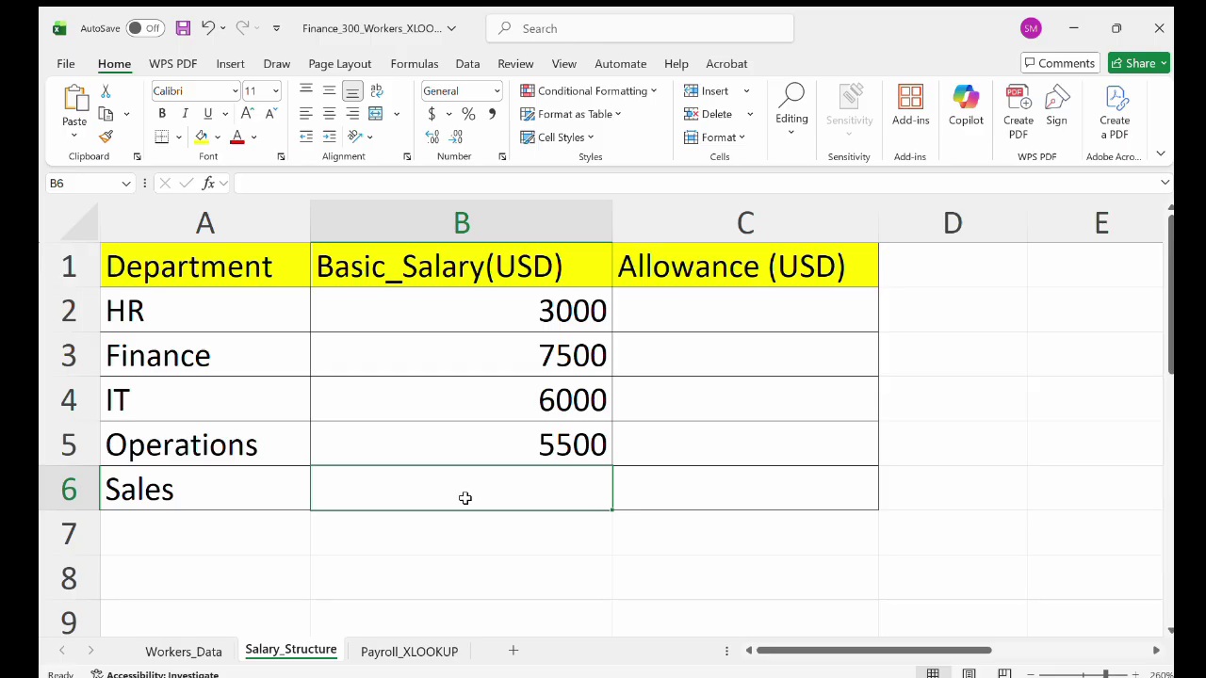
type("7500")
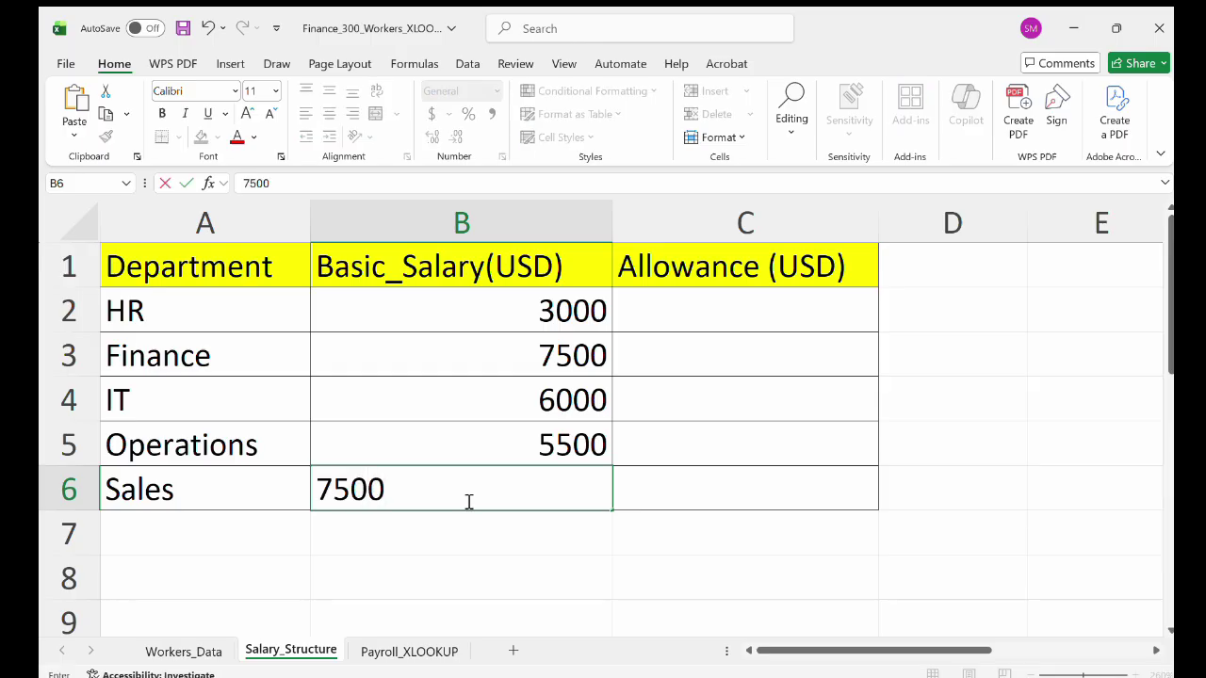
Enter allowances 500, 700, 400, 300 and 700 for HR through Sales, then go to Payroll_XLOOKUP.
left_click(742, 295)
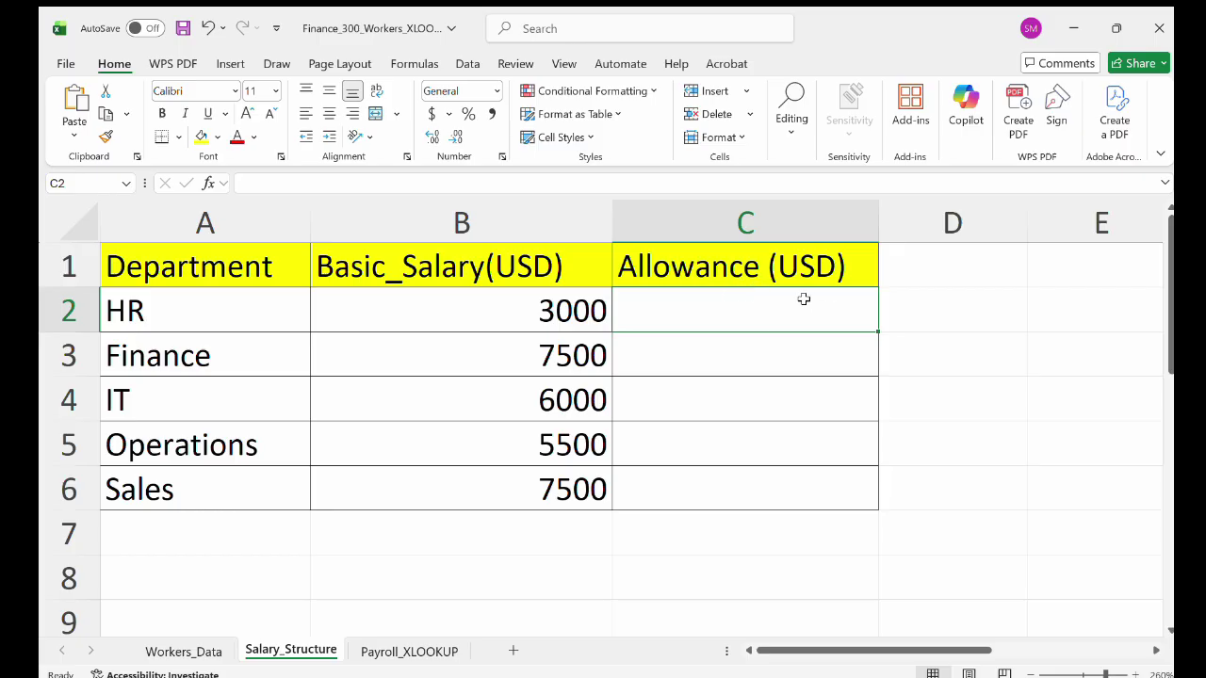
type("500")
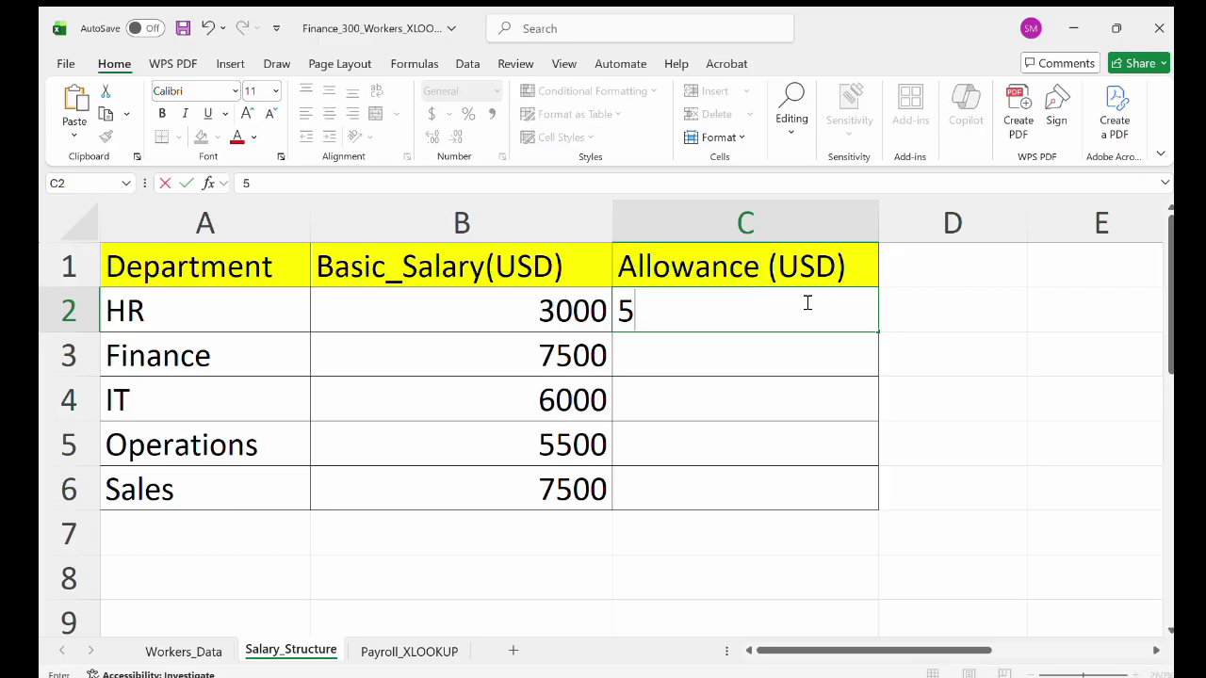
left_click(757, 350)
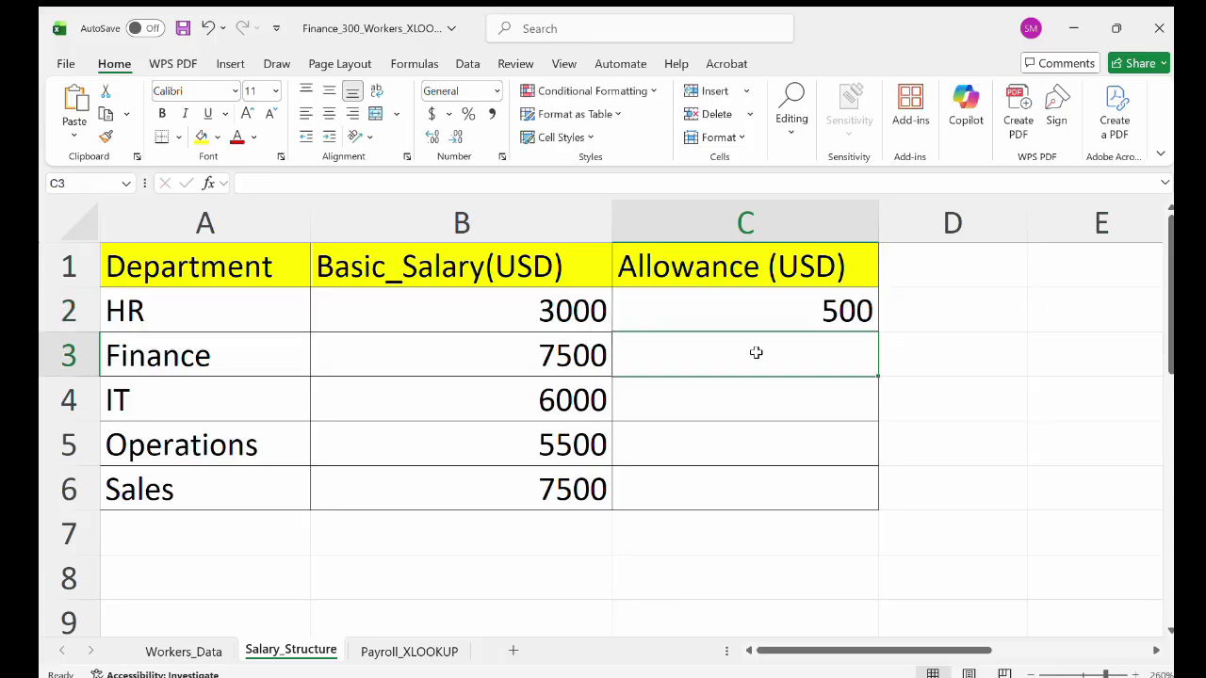
type("700")
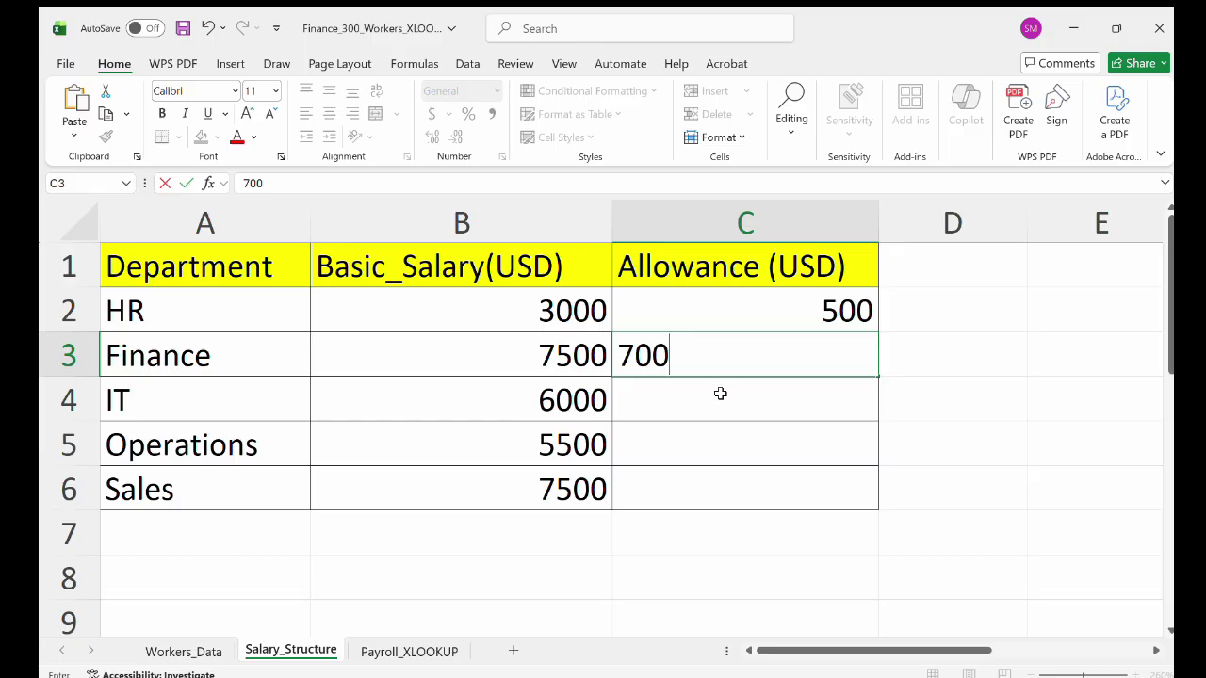
left_click(720, 394)
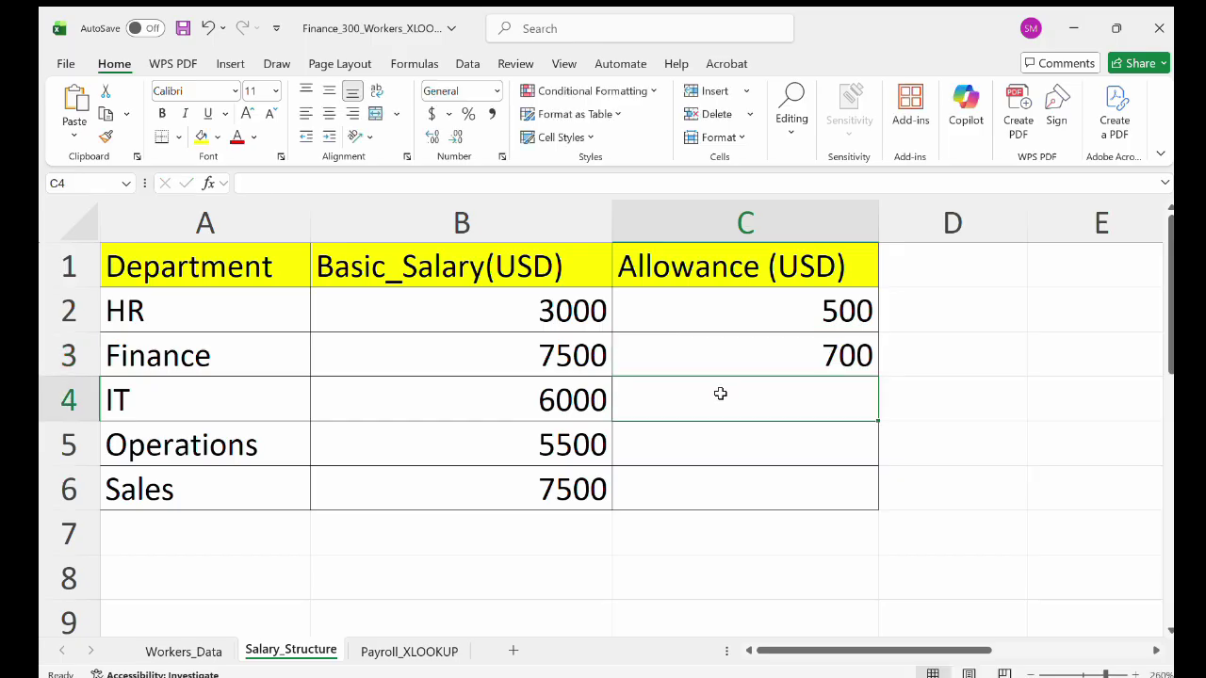
type("400")
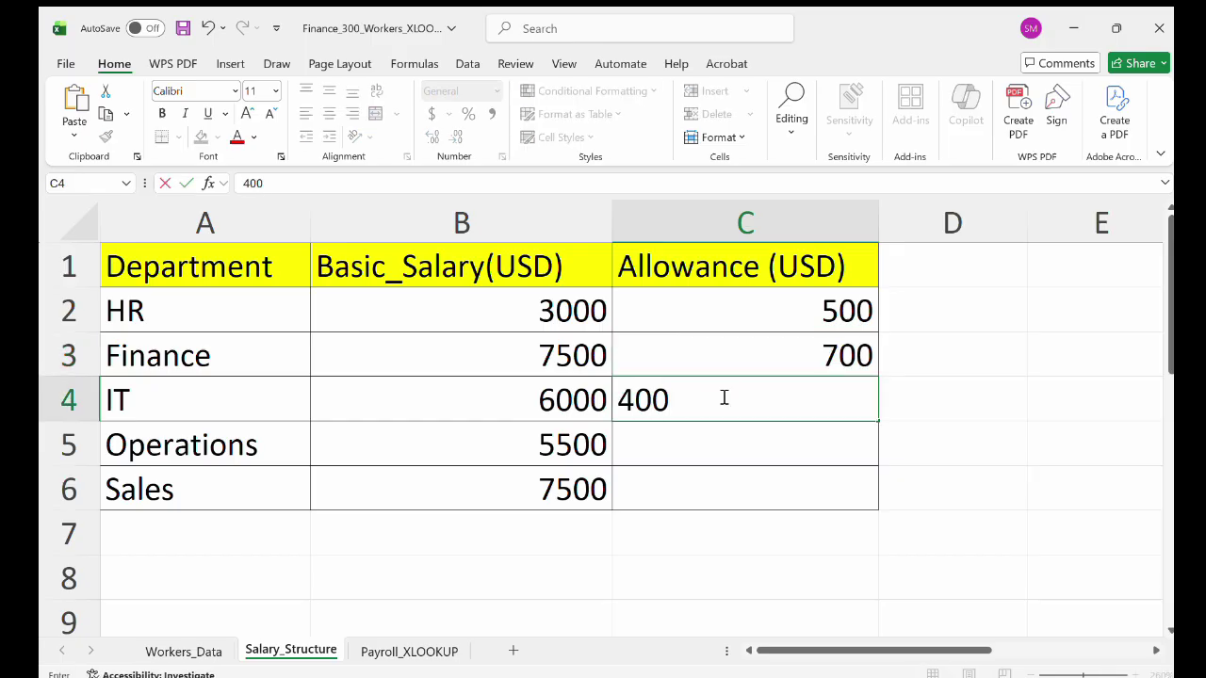
double_click(678, 441)
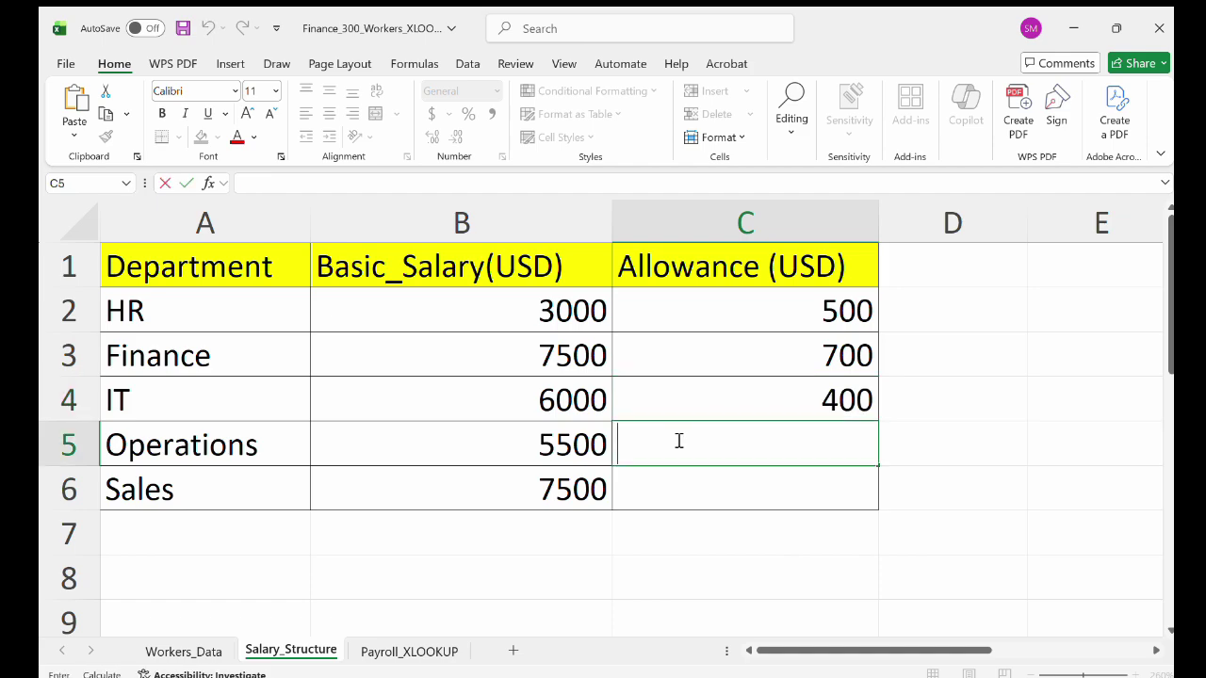
type("300")
left_click(709, 504)
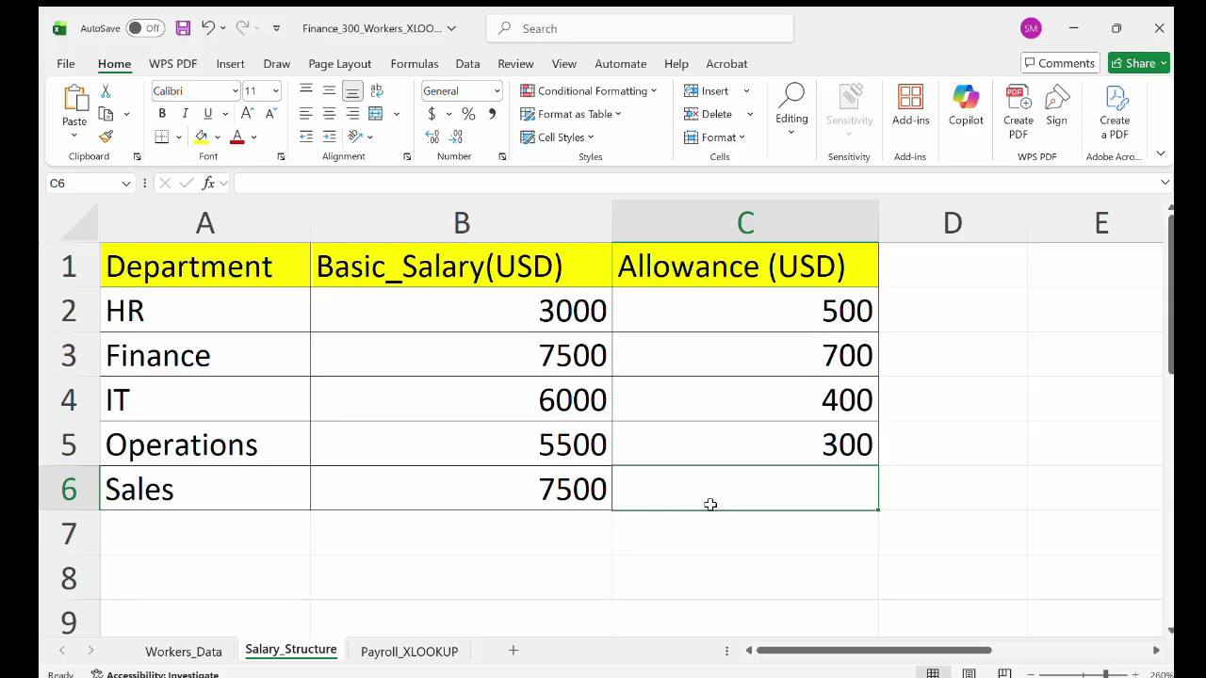
type("700")
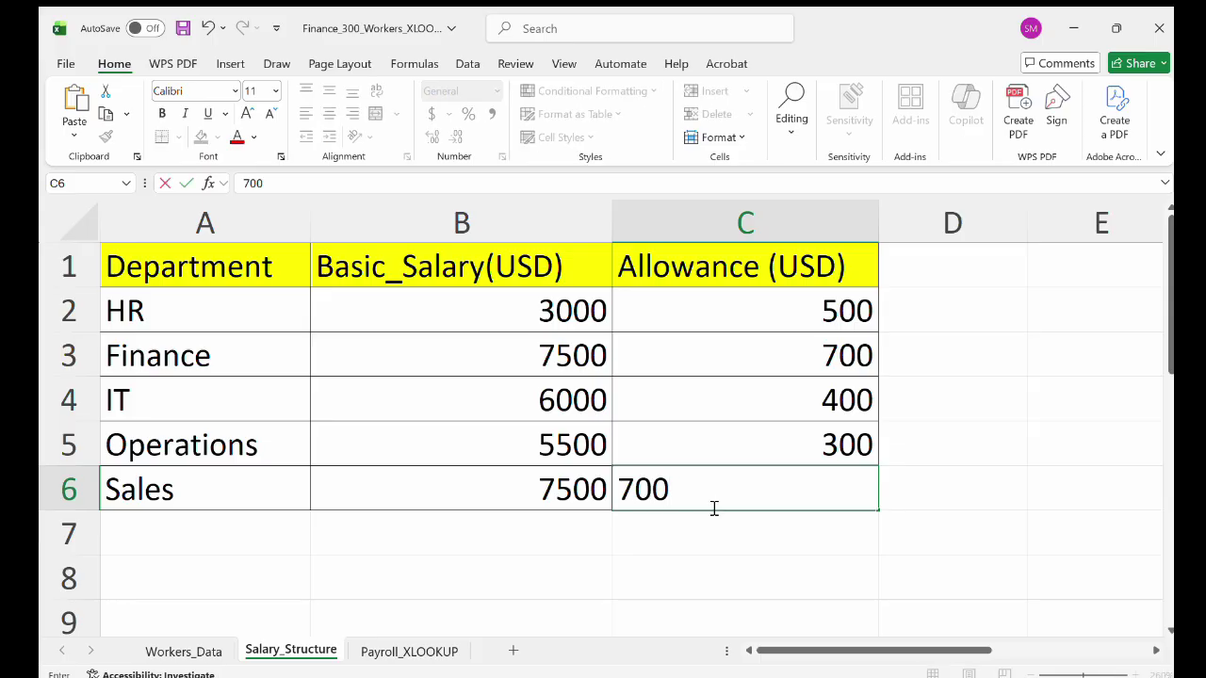
left_click(407, 650)
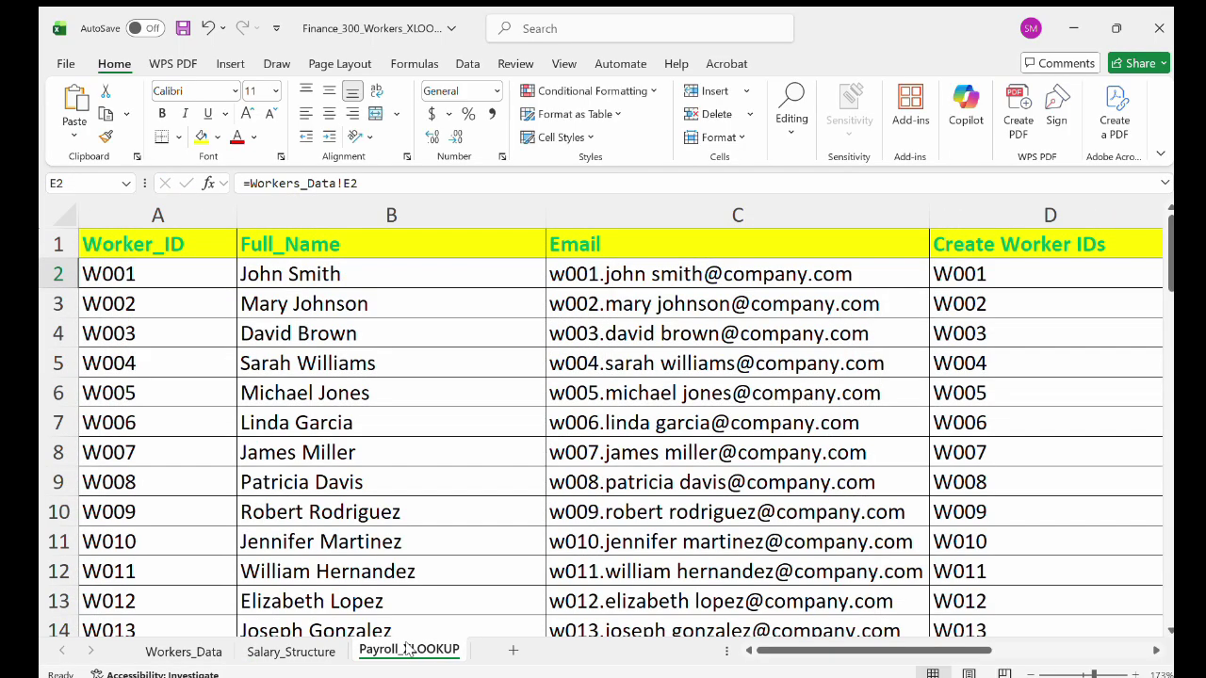
Clear the payroll data in B2:H301 and the worker IDs in A2:A301, keeping the header row.
left_click(311, 279)
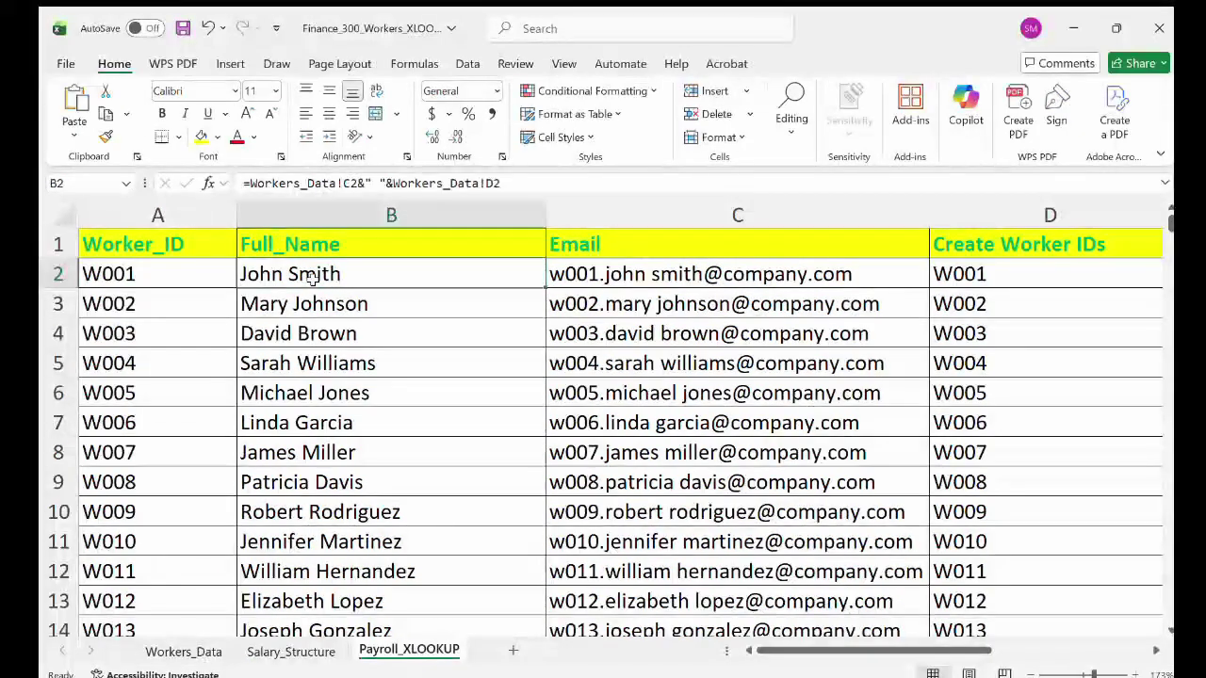
left_click_drag(311, 279, 1170, 565)
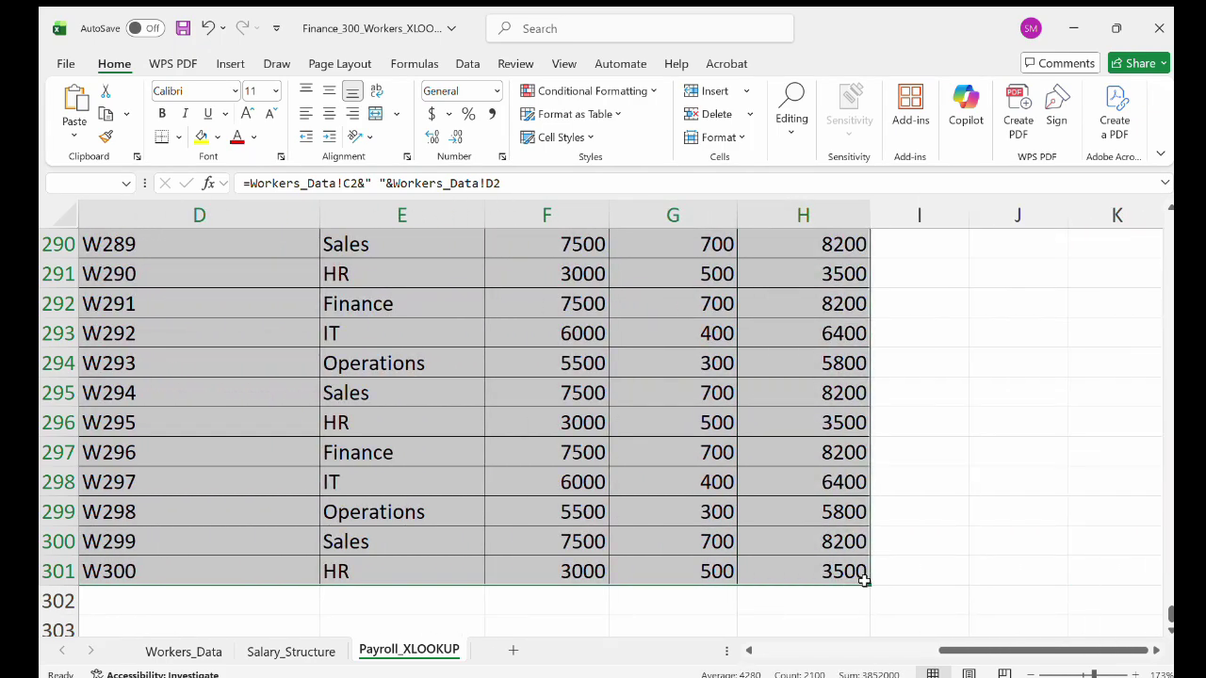
key("Delete")
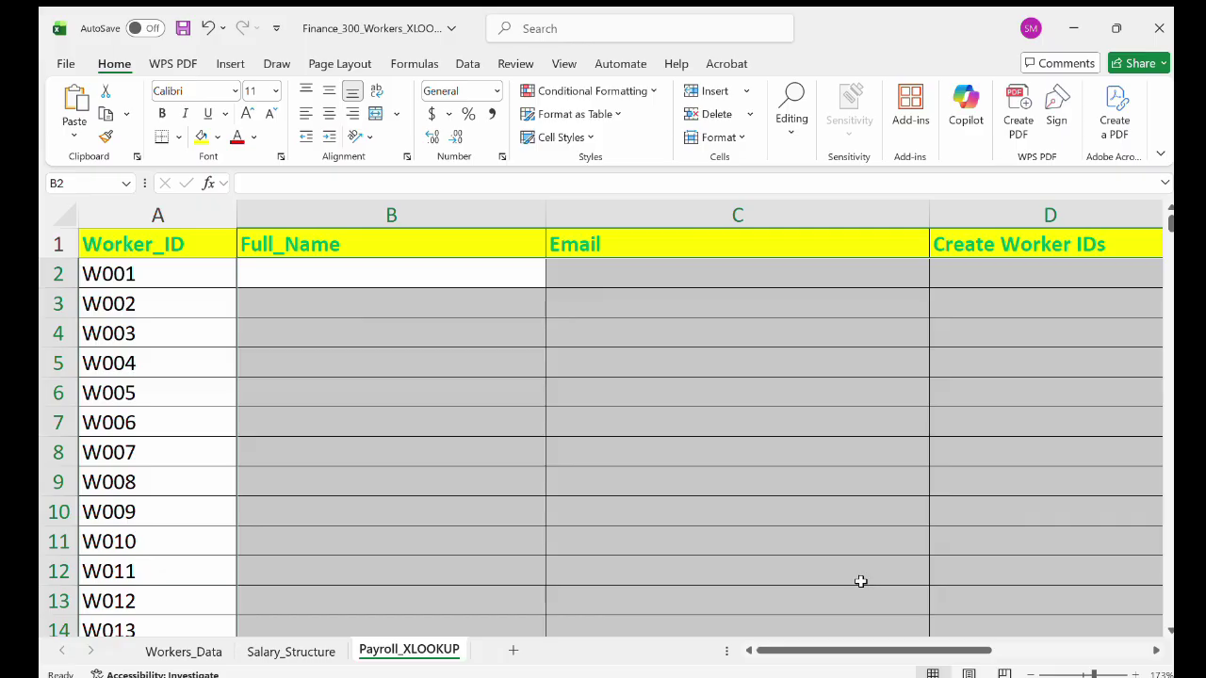
scroll(867, 446, "down", 3)
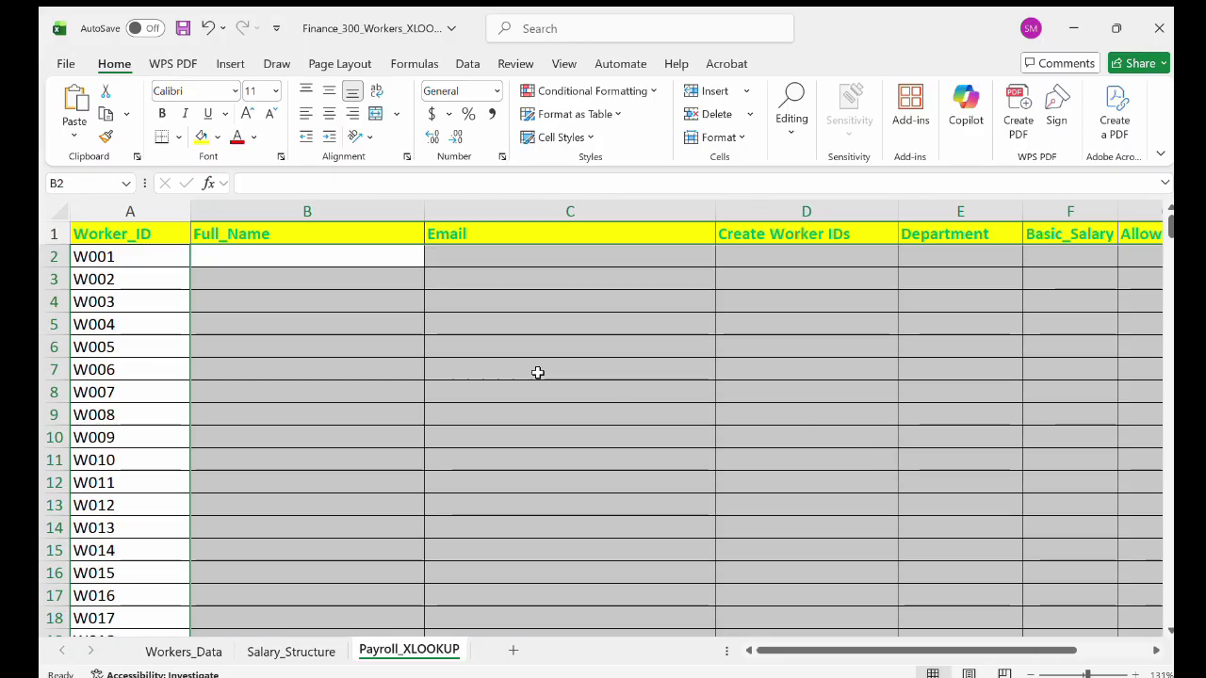
left_click(350, 316)
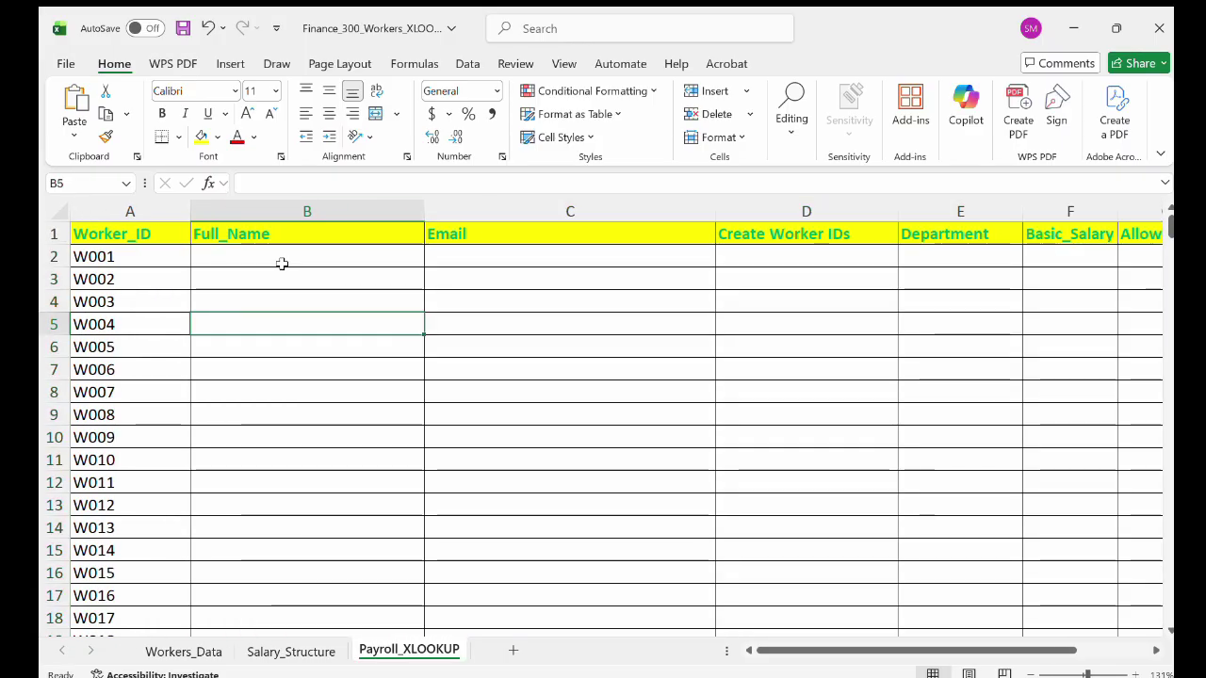
left_click_drag(80, 249, 162, 545)
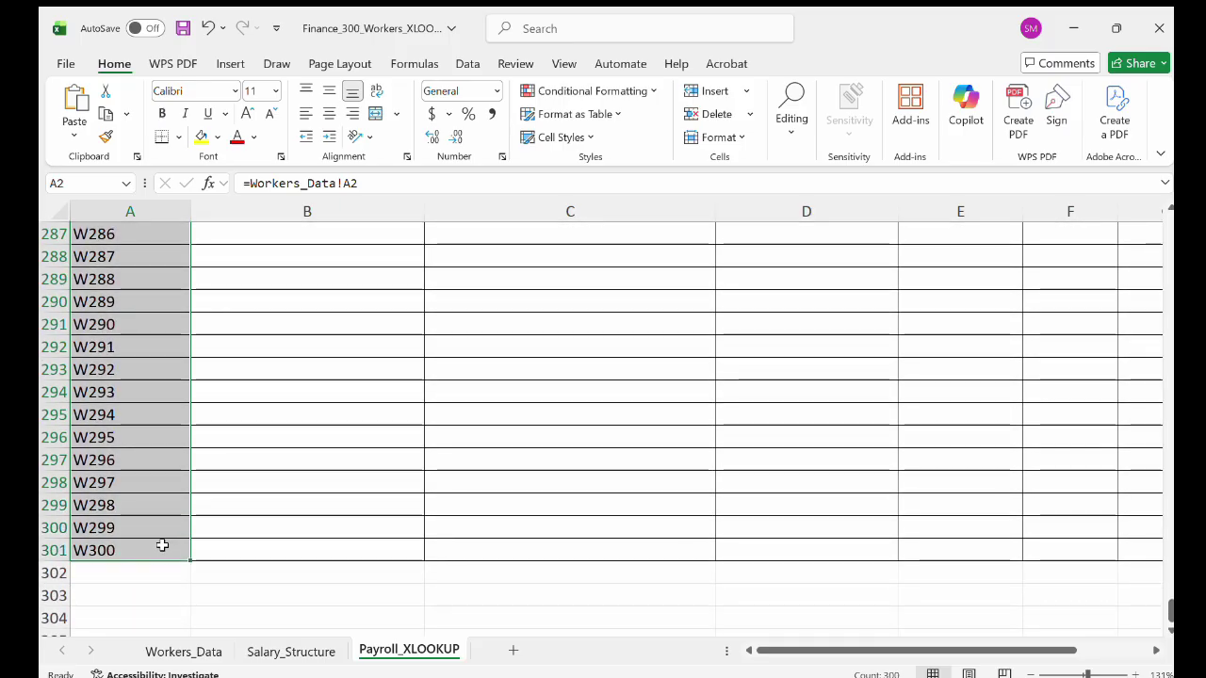
key("Delete")
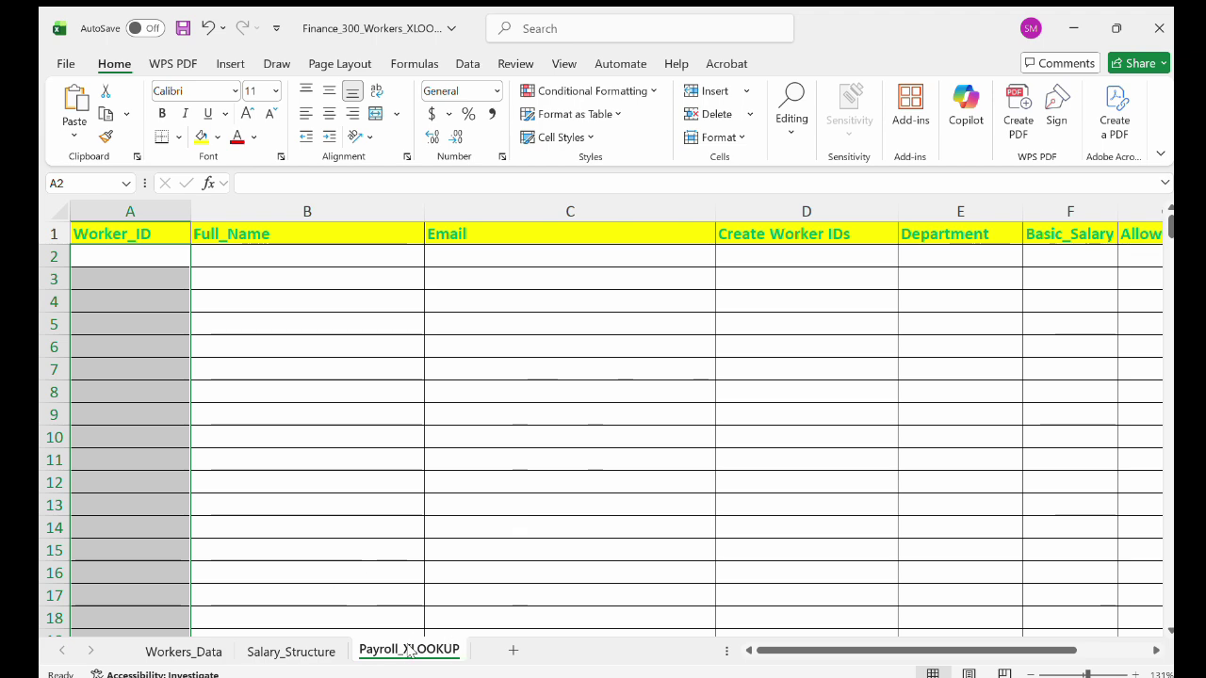
Enter =Workers_Data!A2 in cell A2 to show the first worker ID.
left_click(283, 317)
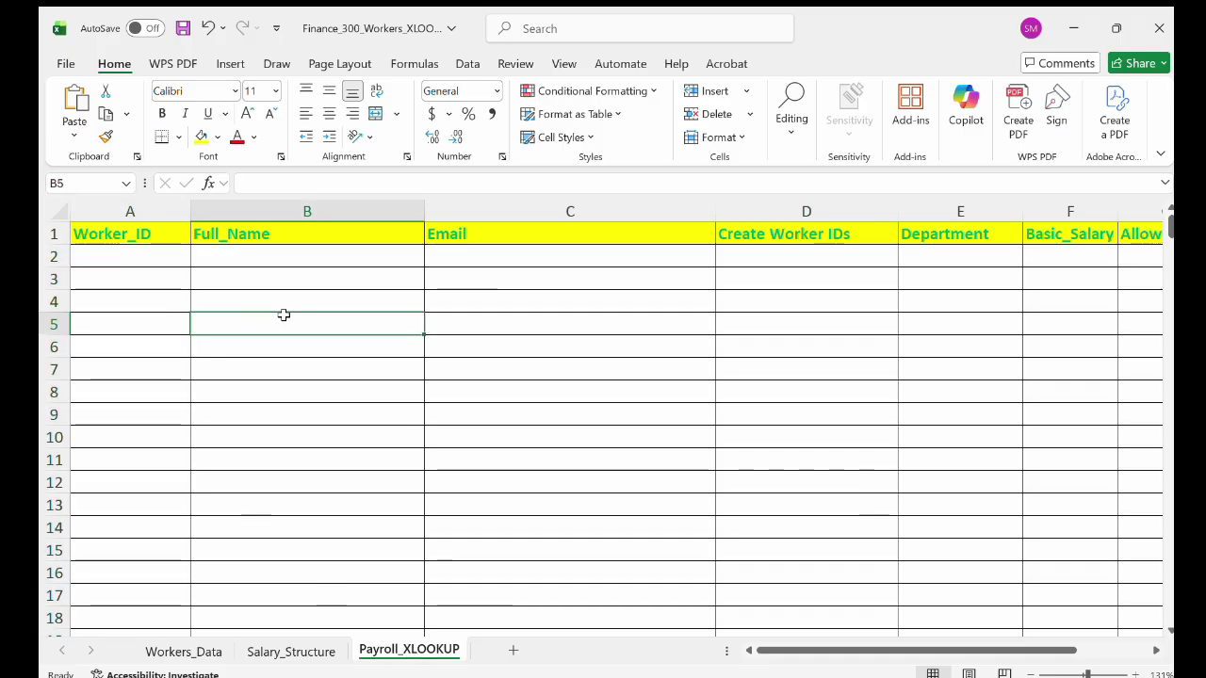
scroll(214, 306, "up", 5)
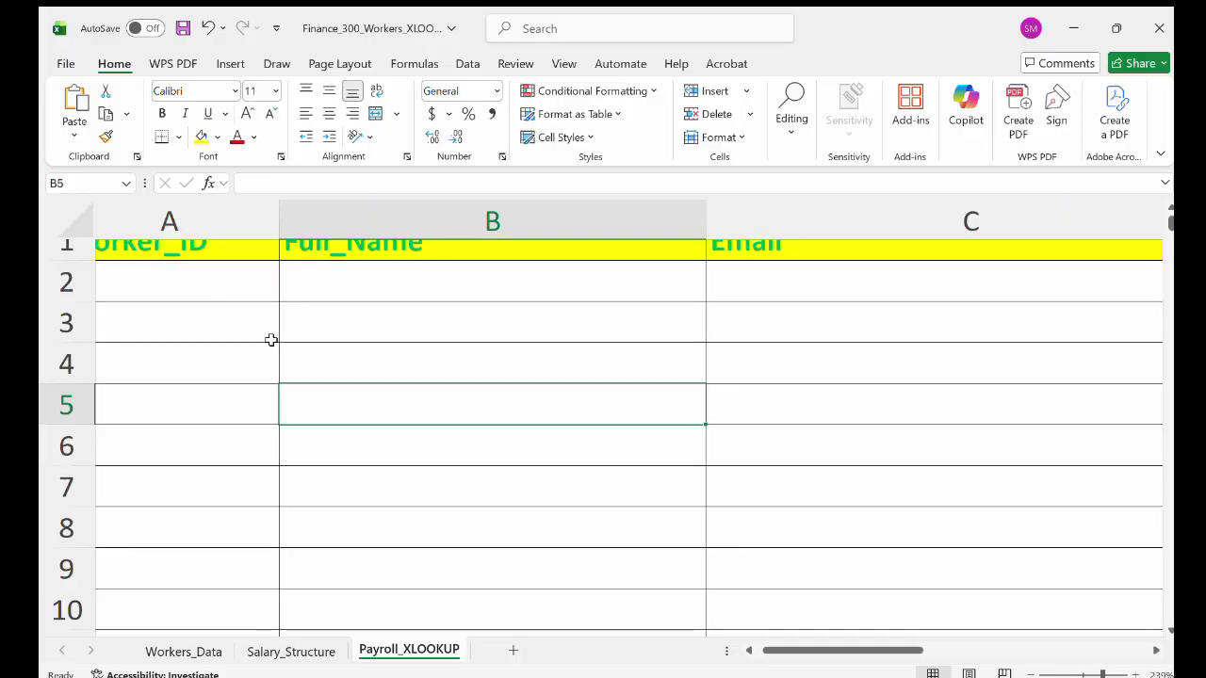
scroll(271, 343, "up", 2)
scroll(271, 344, "up", 4)
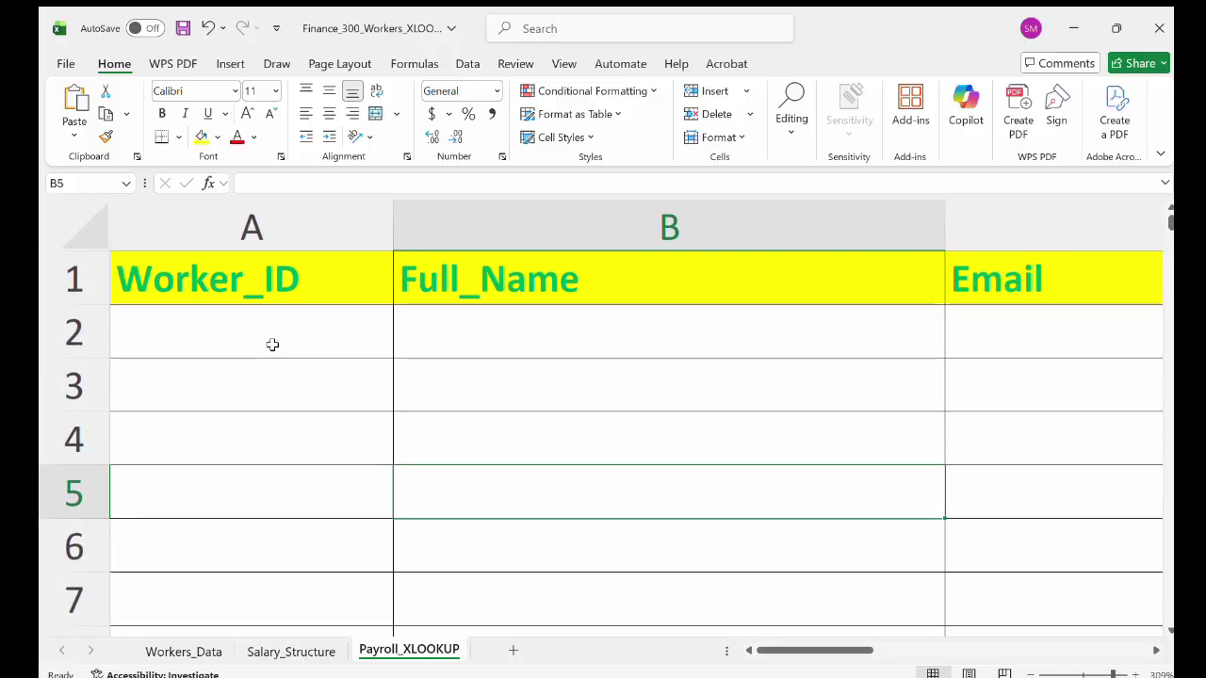
scroll(272, 344, "down", 6)
double_click(148, 284)
type("=")
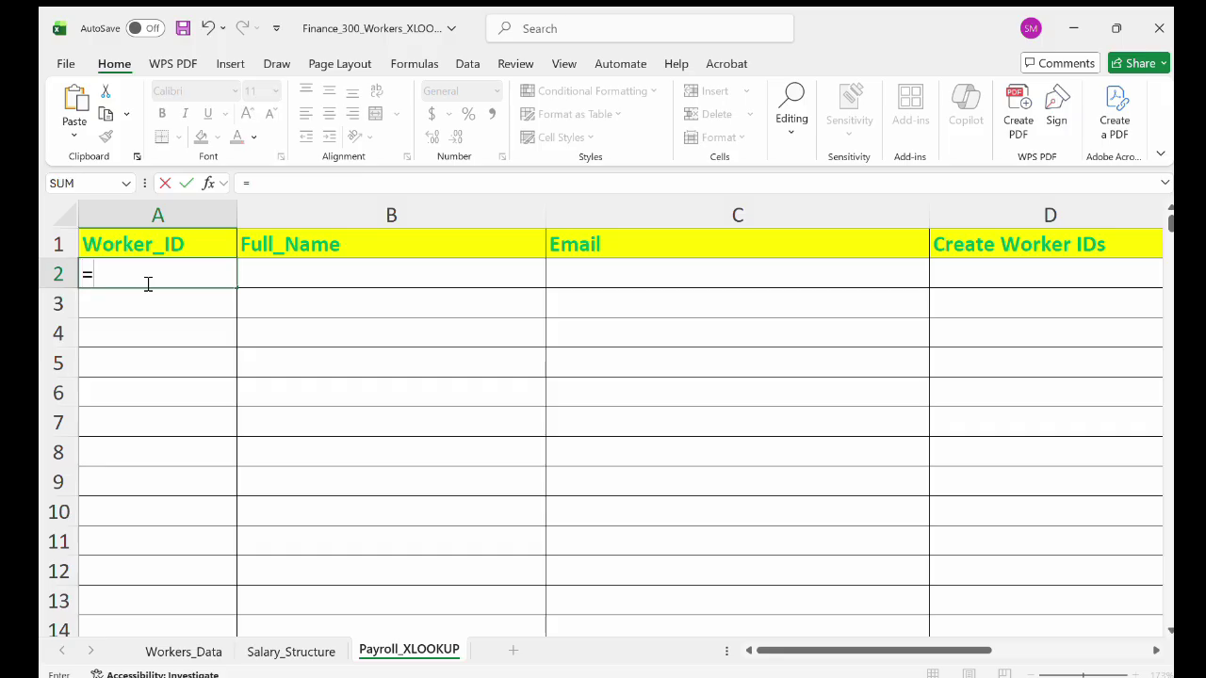
type("Workers")
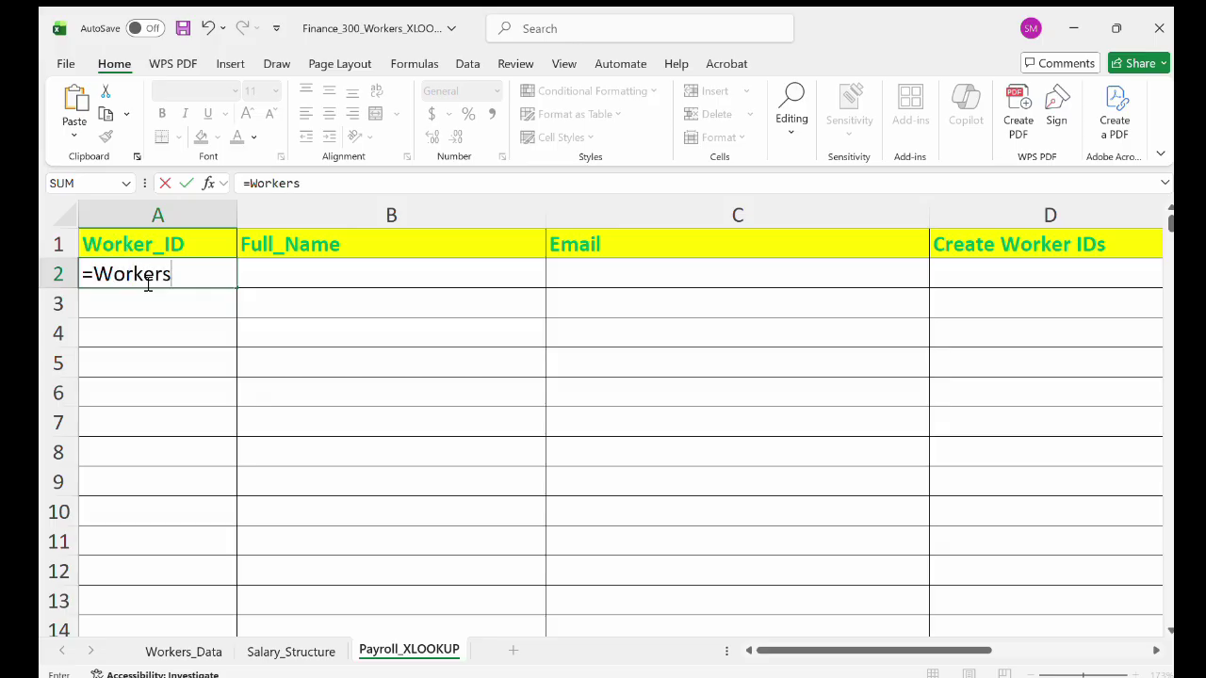
type("_Data!")
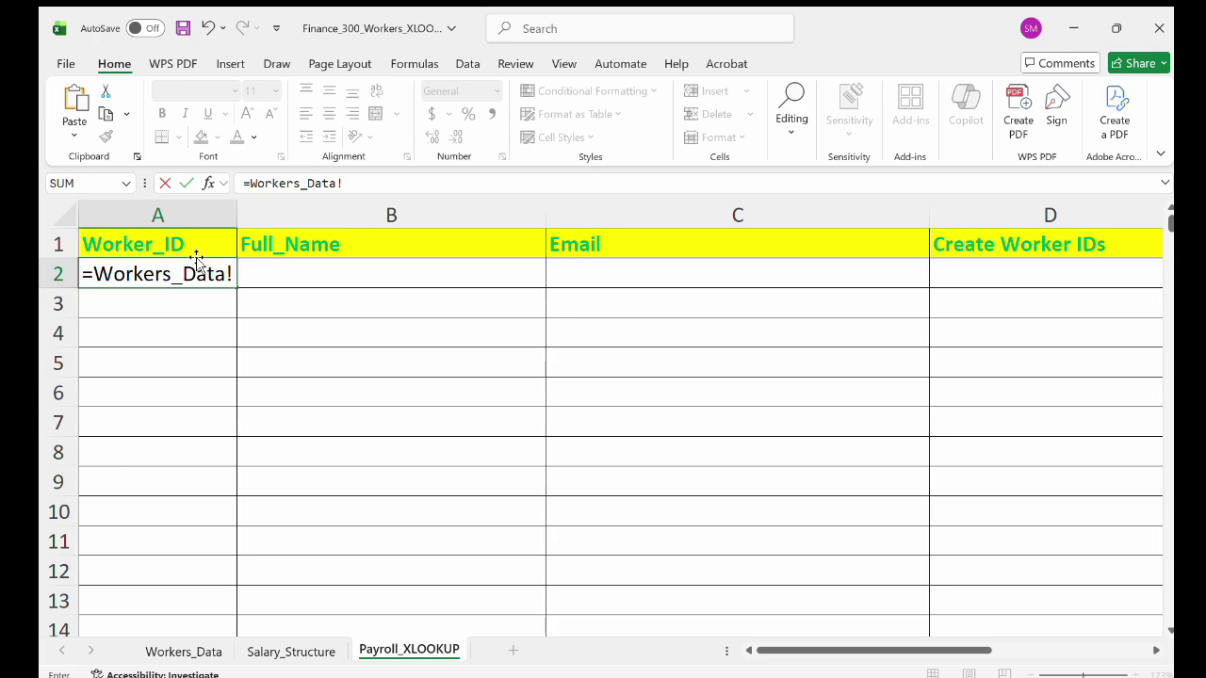
type("A2")
key("Return")
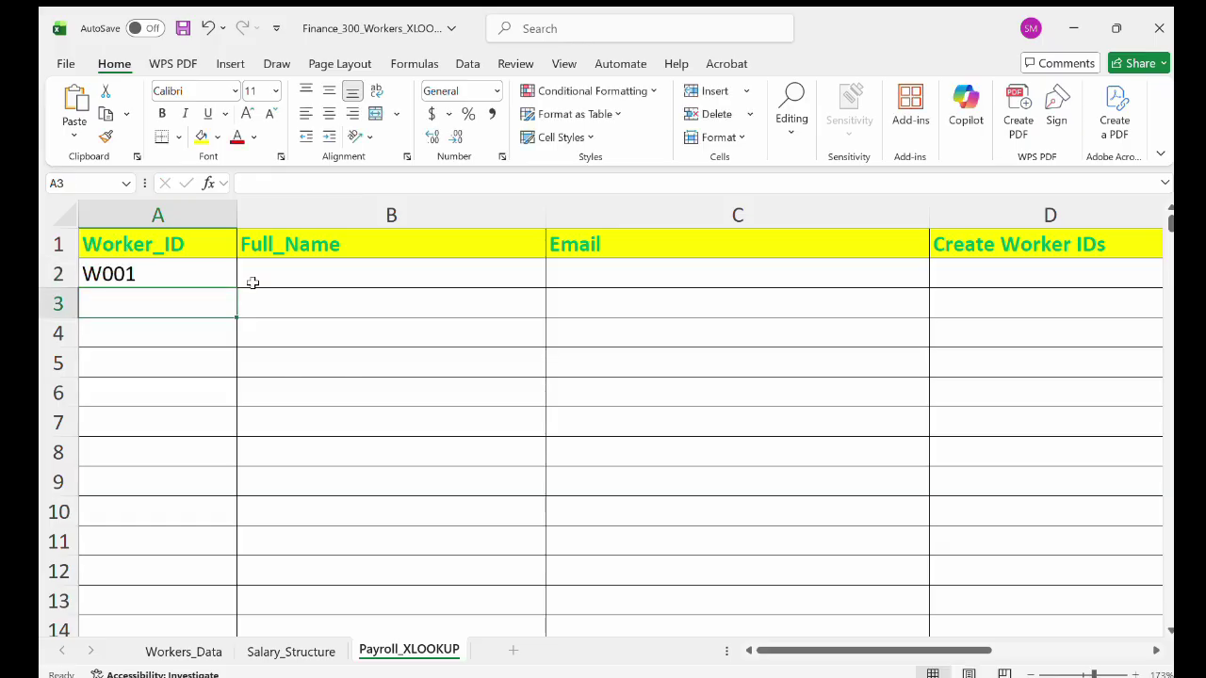
Compare A2's W001 result against the Workers_Data sheet and review its formula.
left_click(157, 280)
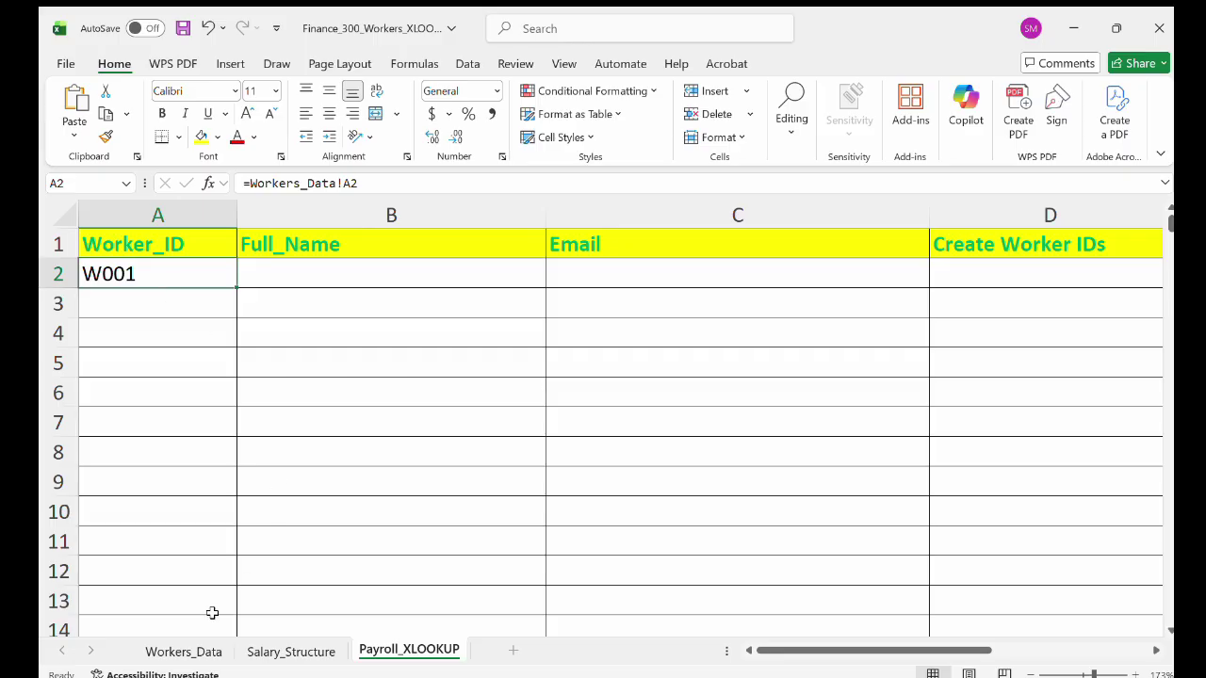
left_click(188, 652)
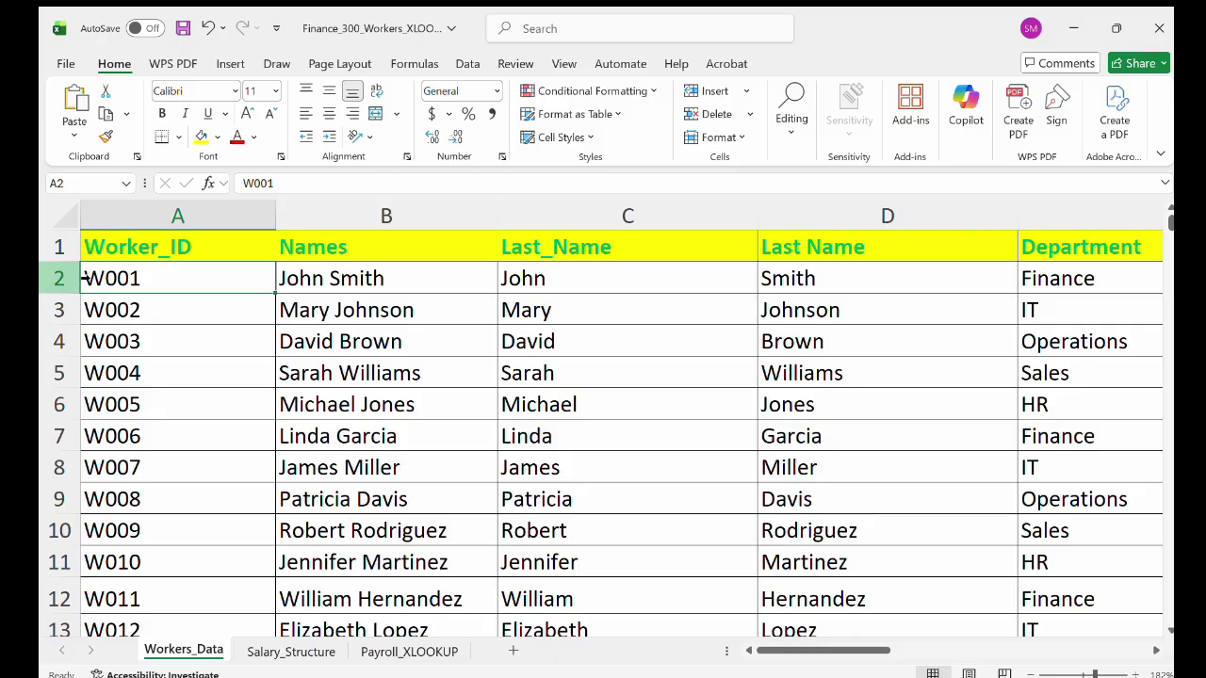
left_click(135, 311)
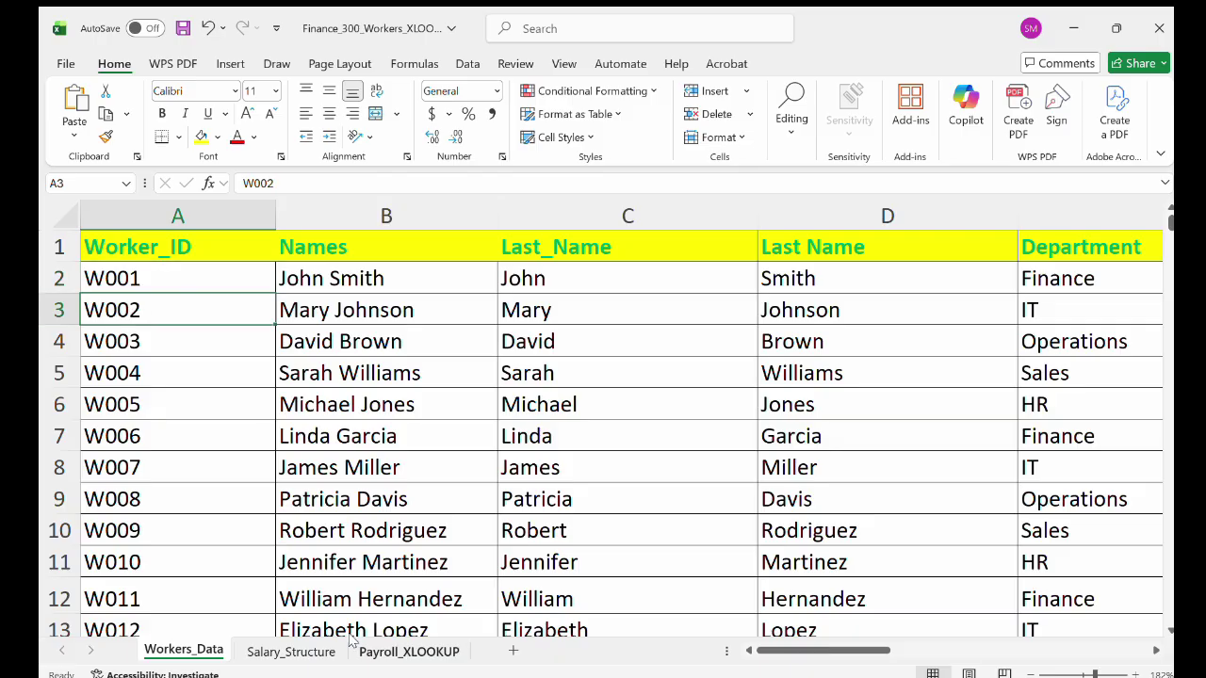
left_click(406, 651)
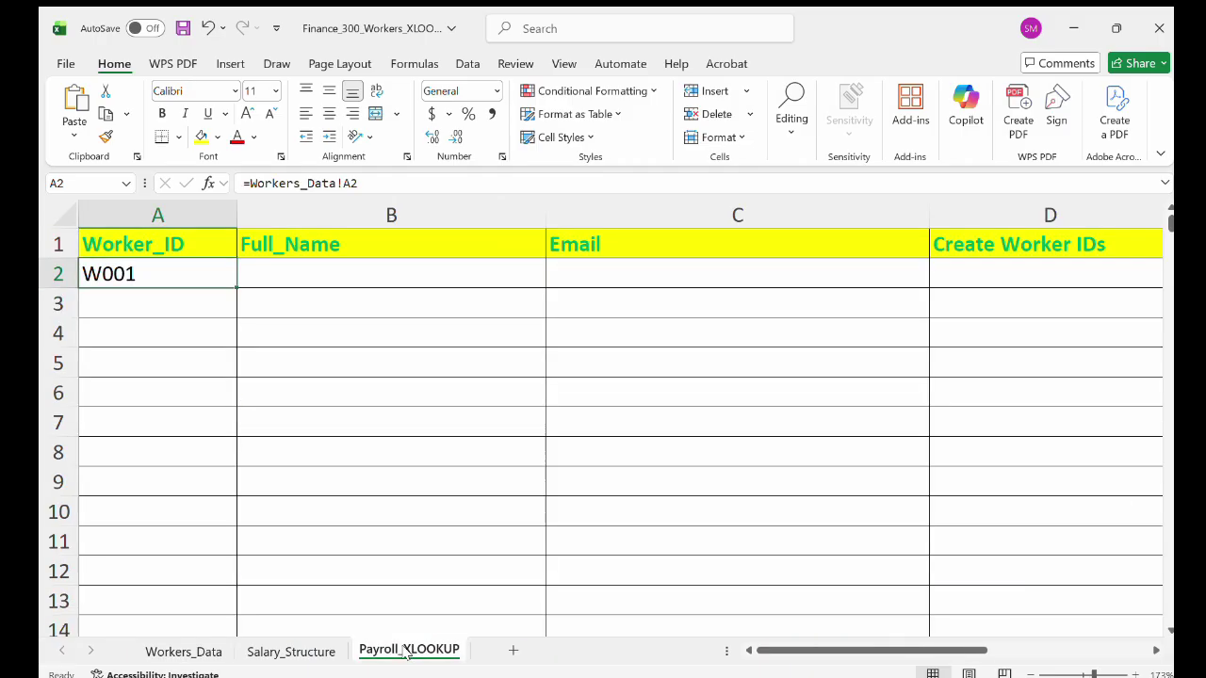
double_click(172, 281)
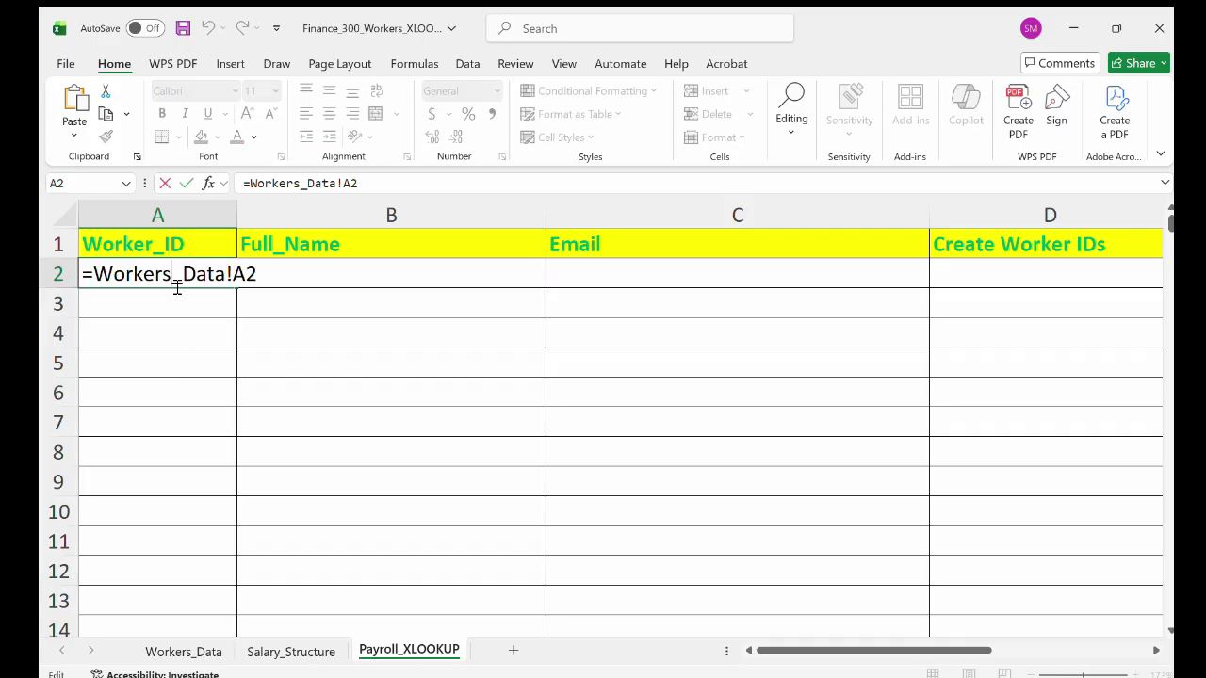
key("Escape")
left_click(236, 288)
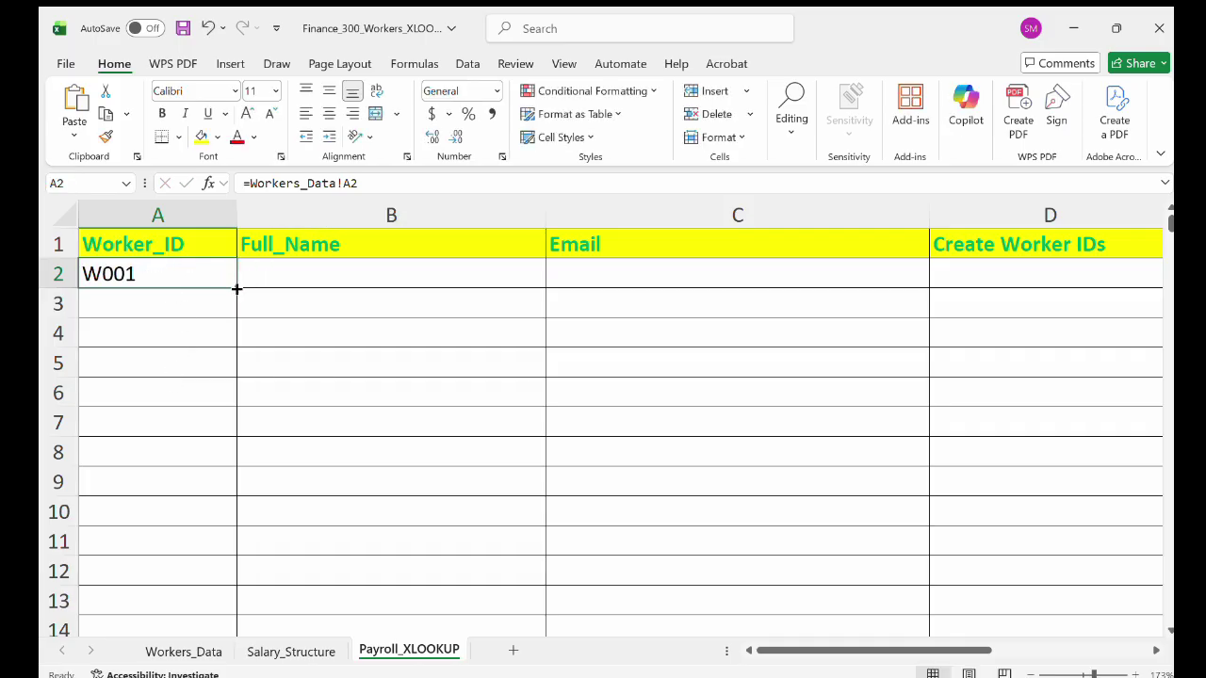
Enter =Workers_Data!C2&" "&Workers_Data!D2 in B2 to join first and last names.
double_click(296, 273)
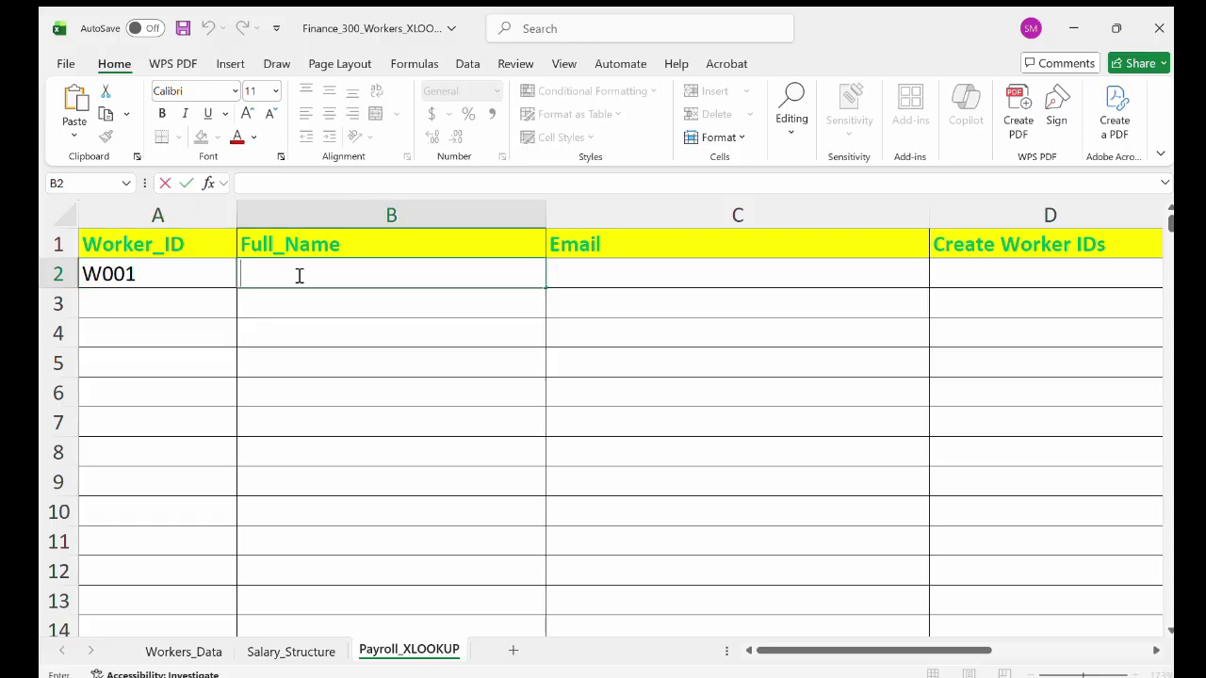
type("=")
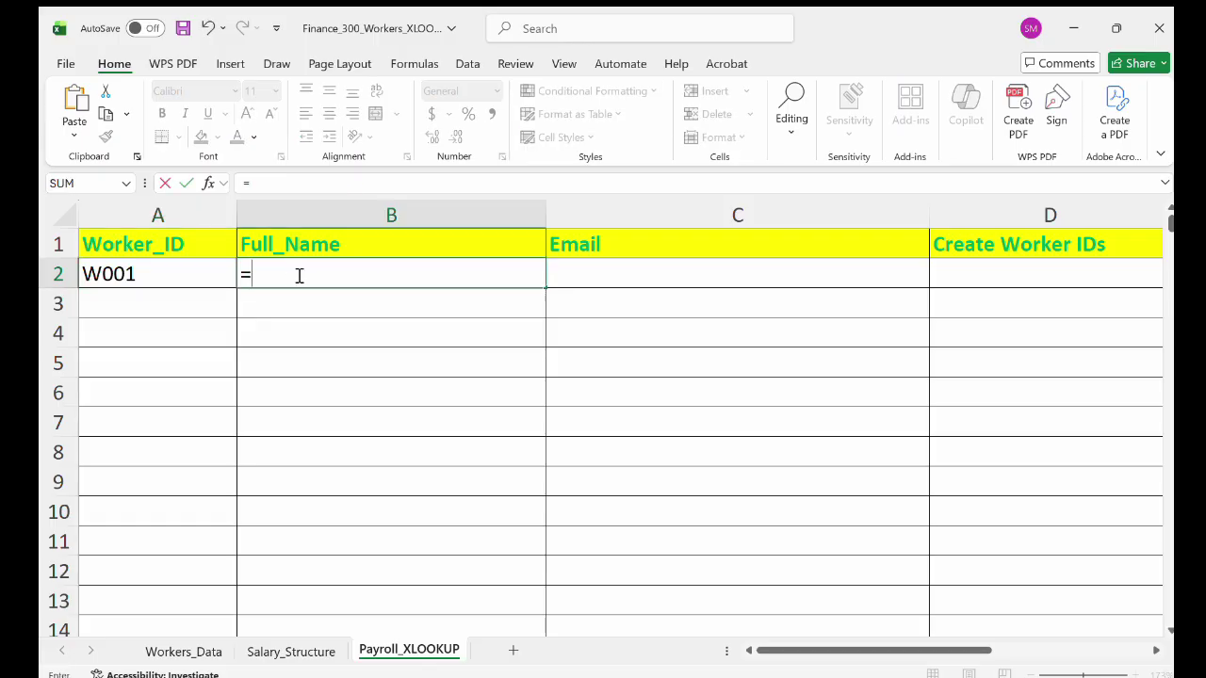
type("Worker")
key("BackSpace")
type("ers_Data!")
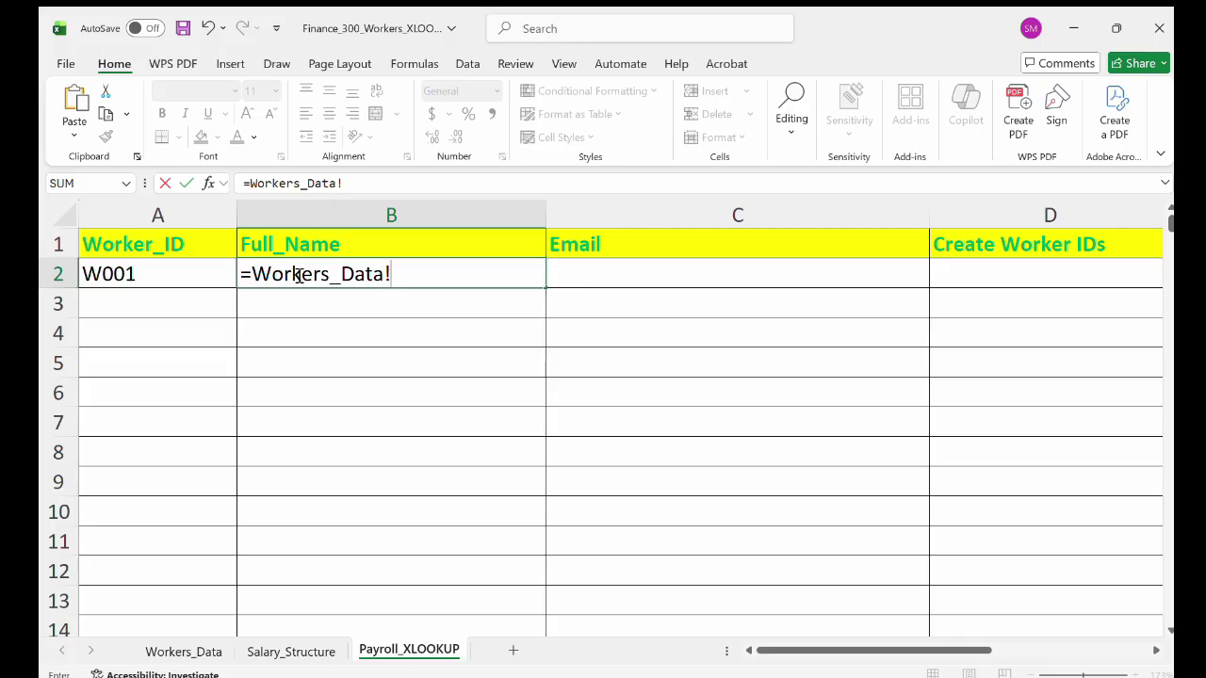
left_click(190, 650)
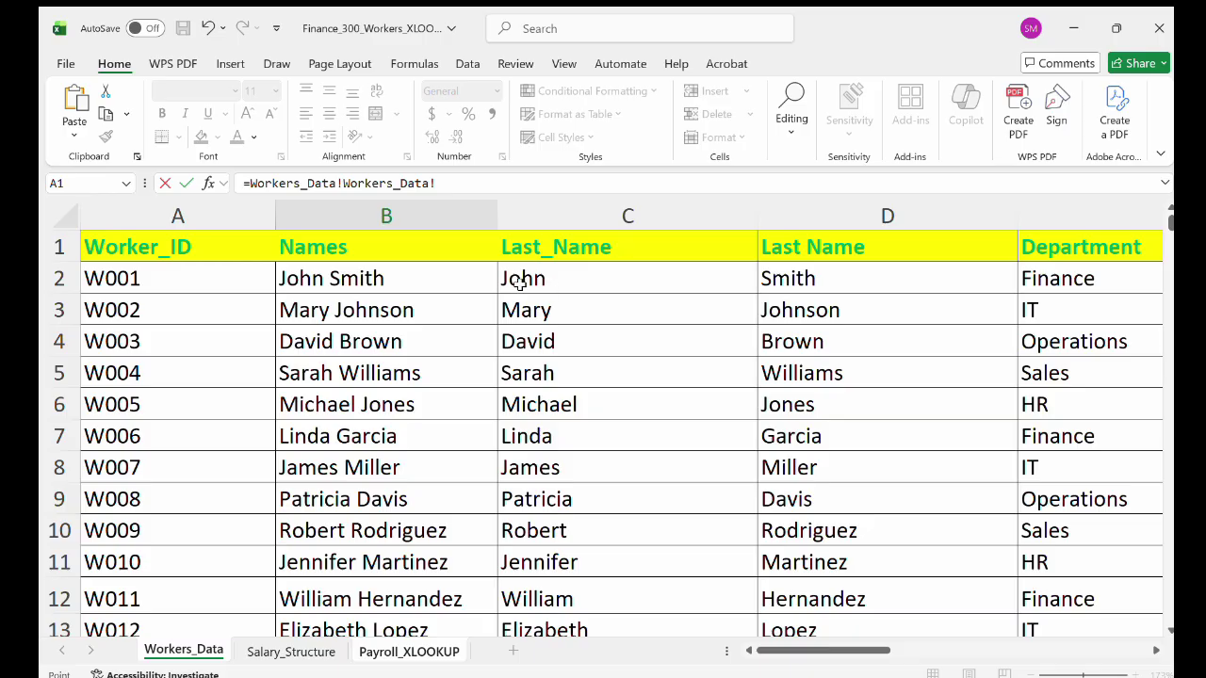
left_click(400, 649)
key("BackSpace")
key("BackSpace")
key("BackSpace")
key("BackSpace")
key("BackSpace")
key("BackSpace")
key("BackSpace")
key("BackSpace")
key("BackSpace")
key("BackSpace")
key("BackSpace")
key("BackSpace")
key("BackSpace")
key("BackSpace")
key("BackSpace")
key("BackSpace")
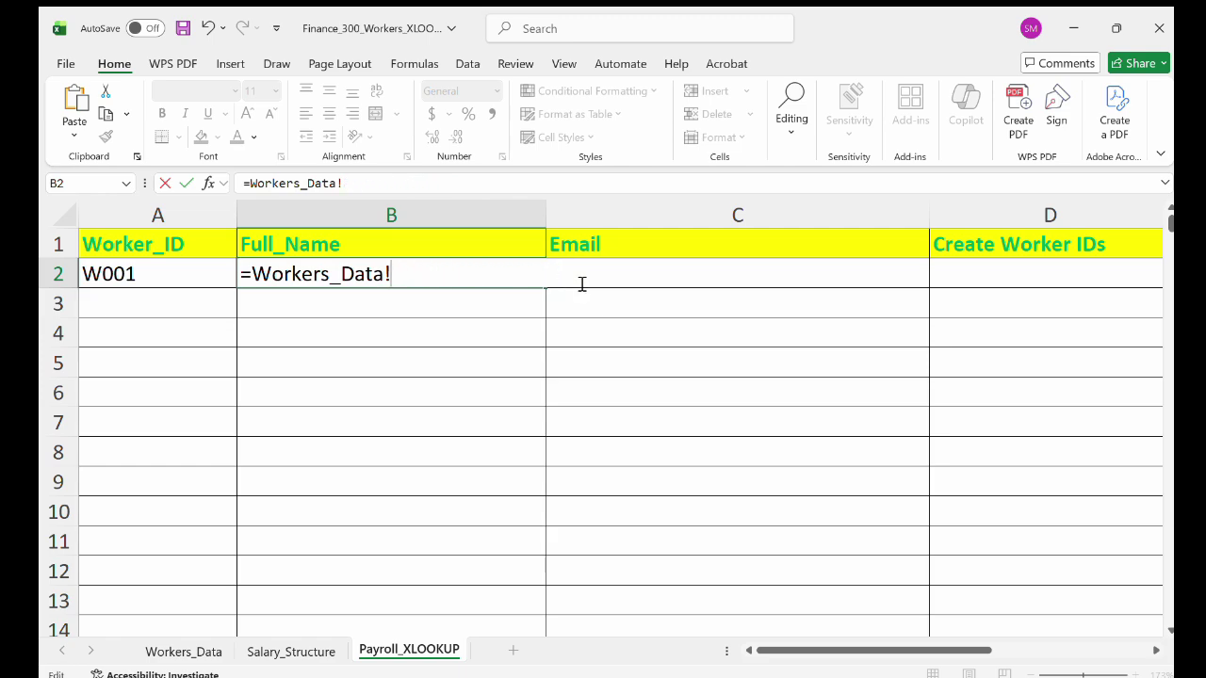
type("C2& \" \"&")
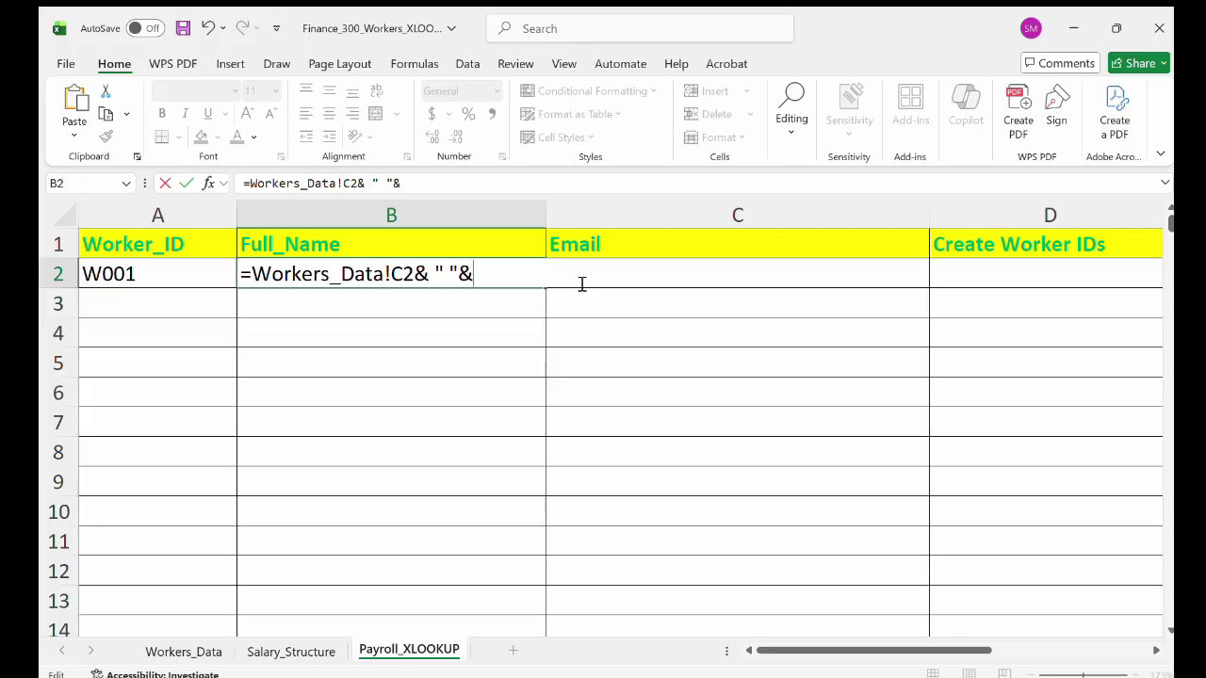
type("Workers")
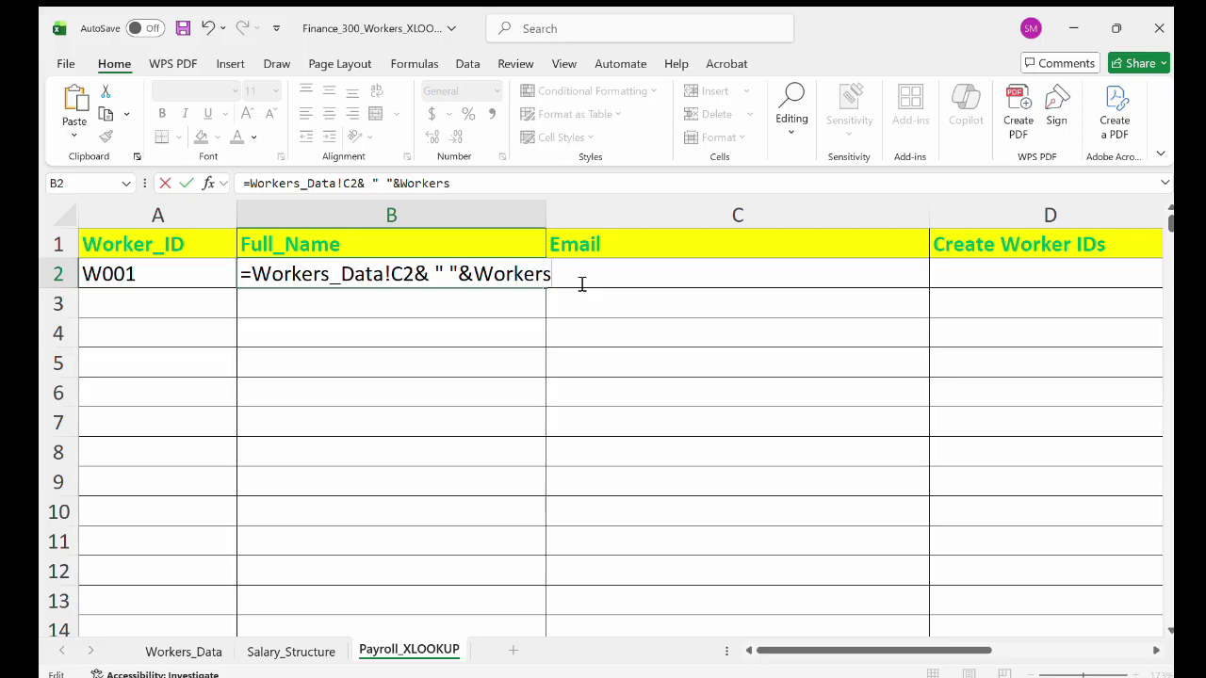
type("_Data!D2")
key("Return")
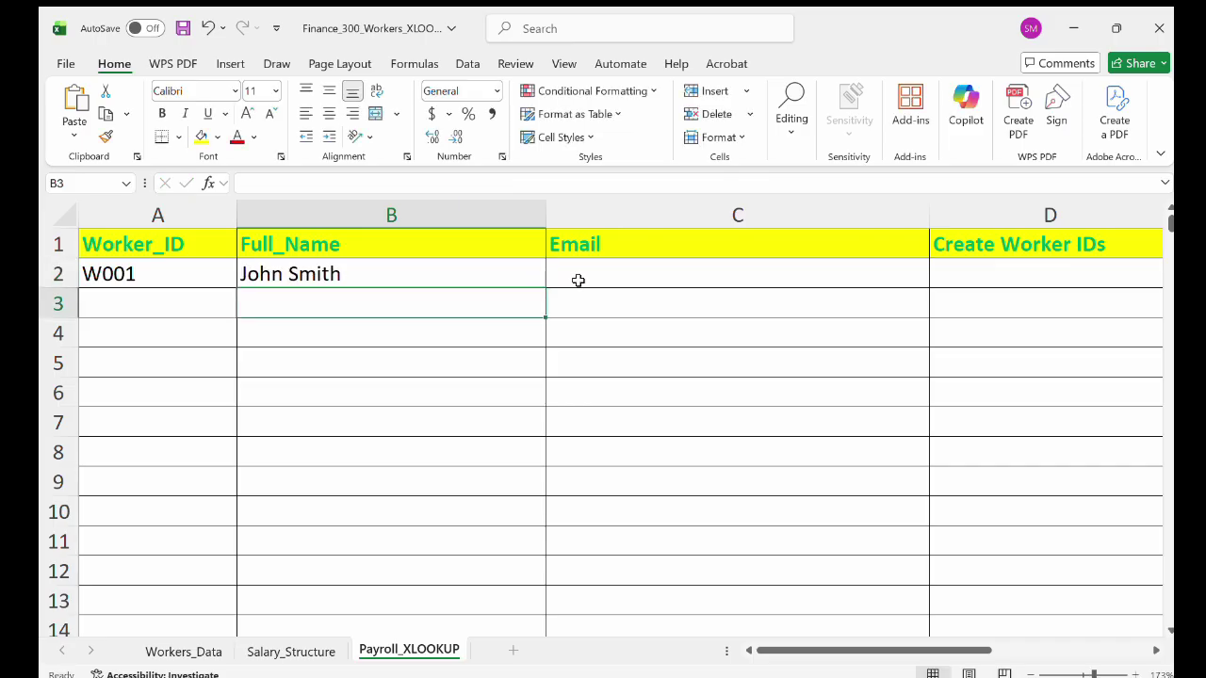
left_click(298, 280)
double_click(298, 281)
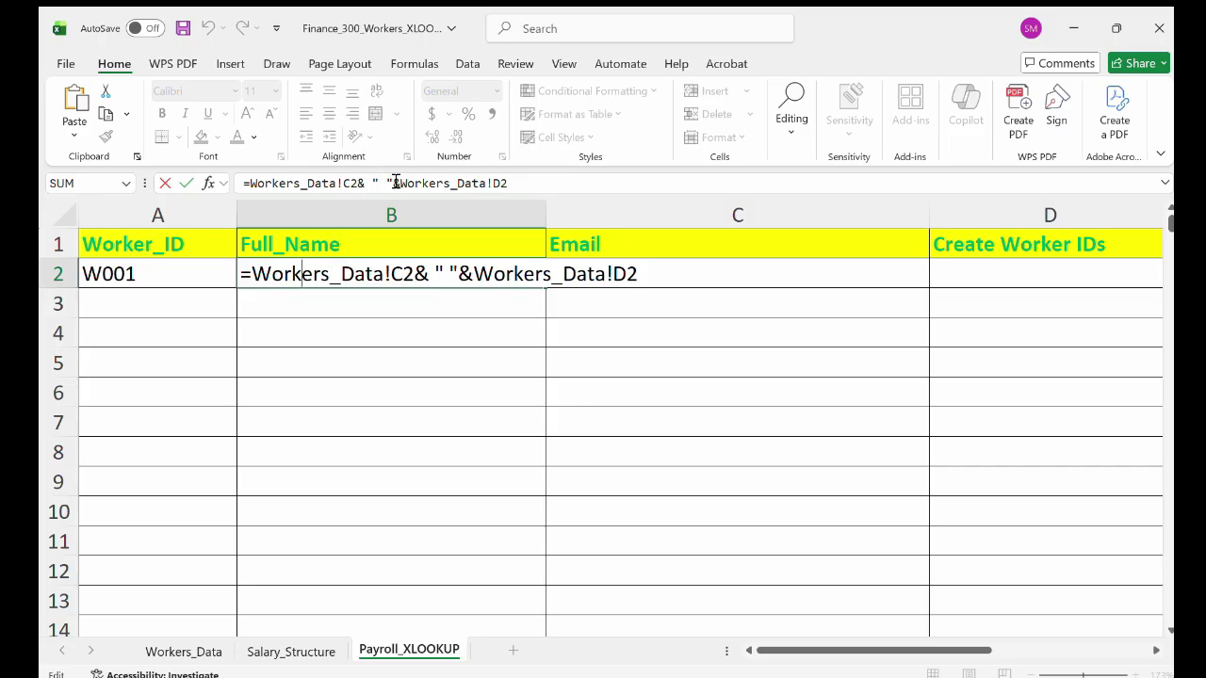
left_click(184, 652)
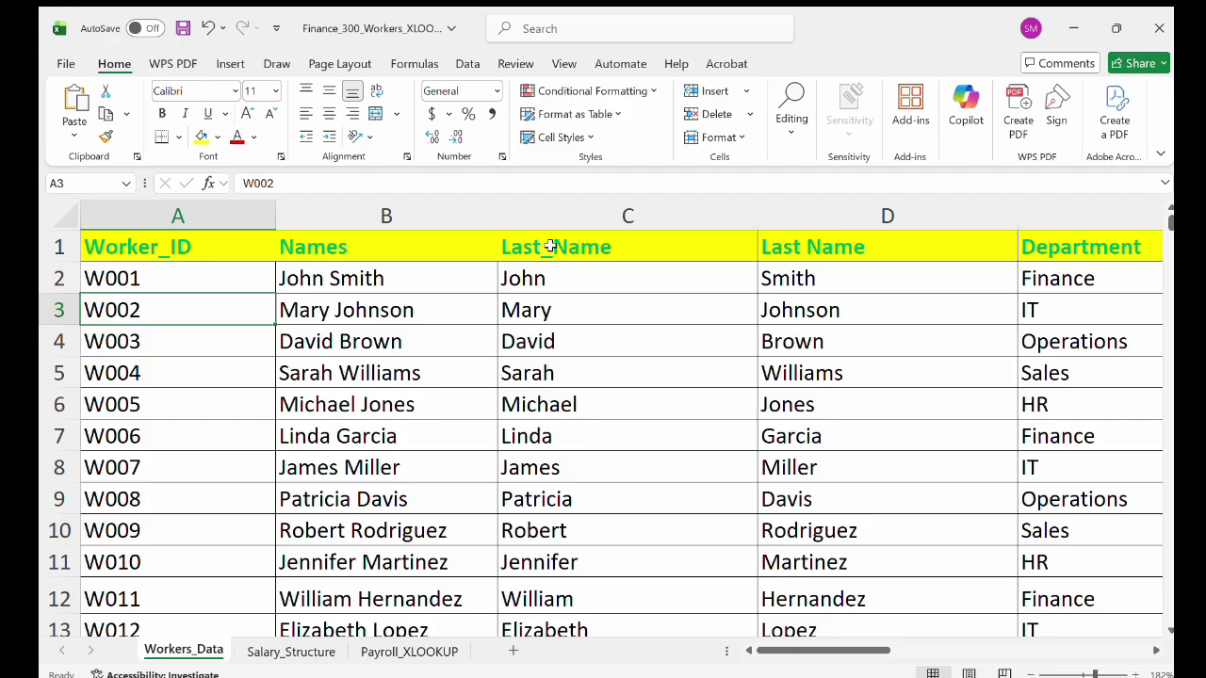
left_click(550, 246)
left_click(559, 281)
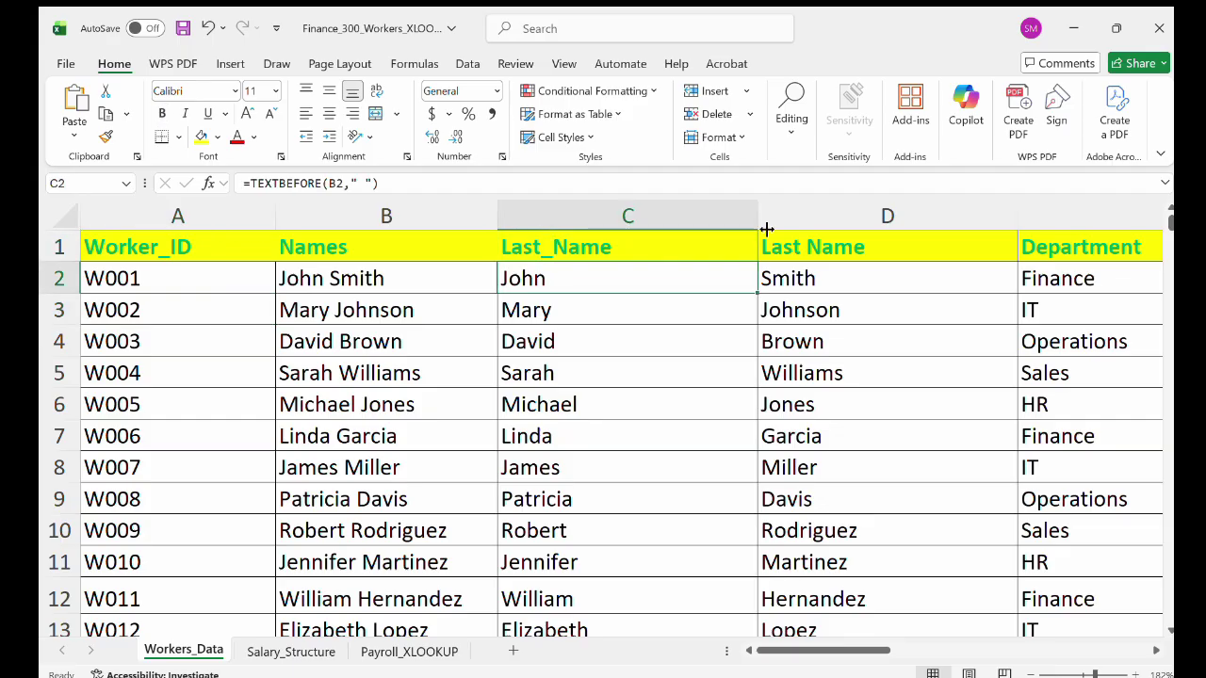
left_click(839, 246)
left_click(815, 281)
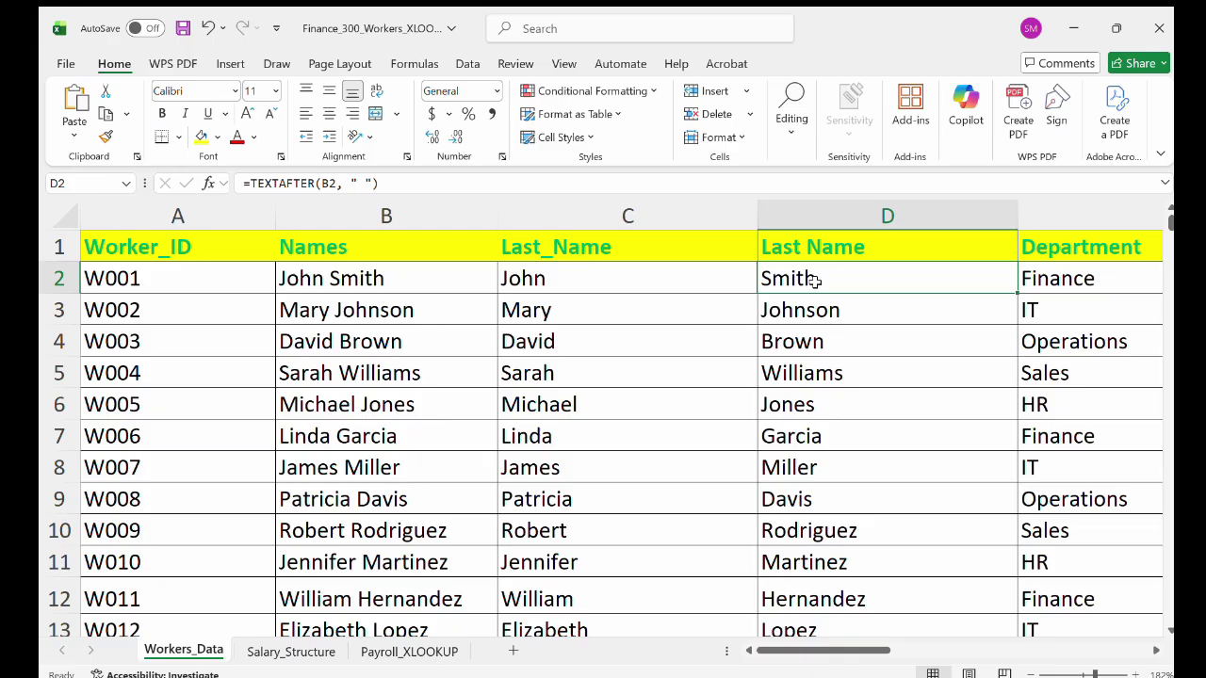
left_click(381, 277)
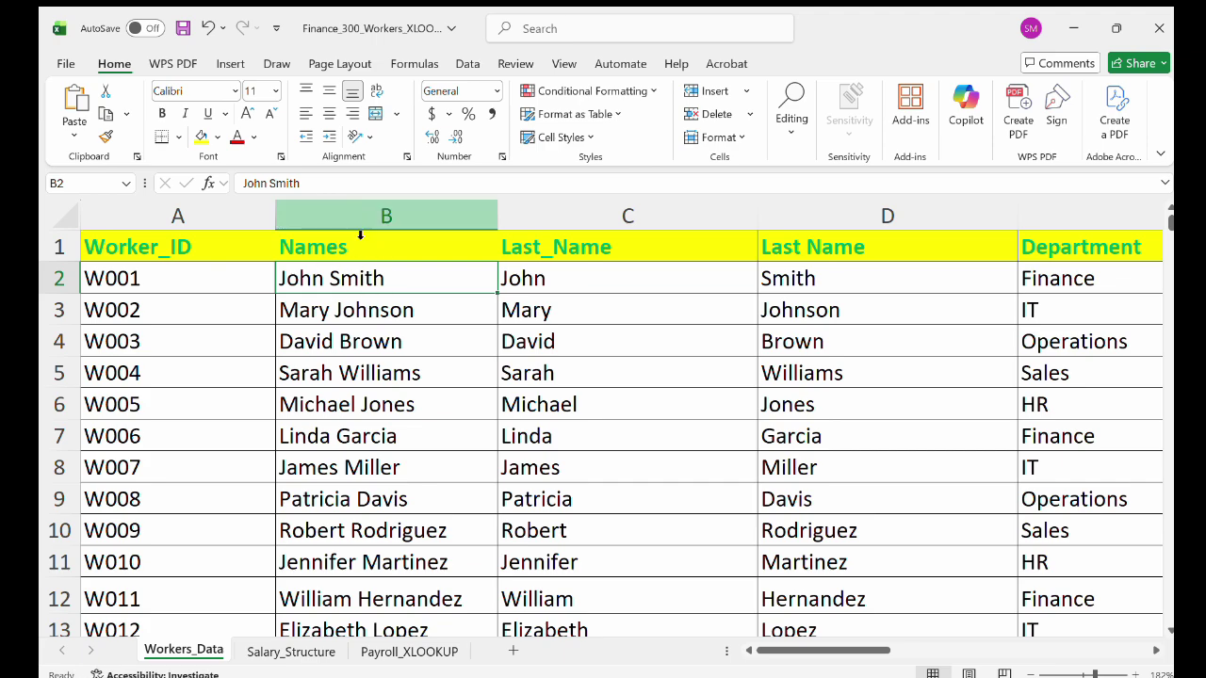
left_click(442, 649)
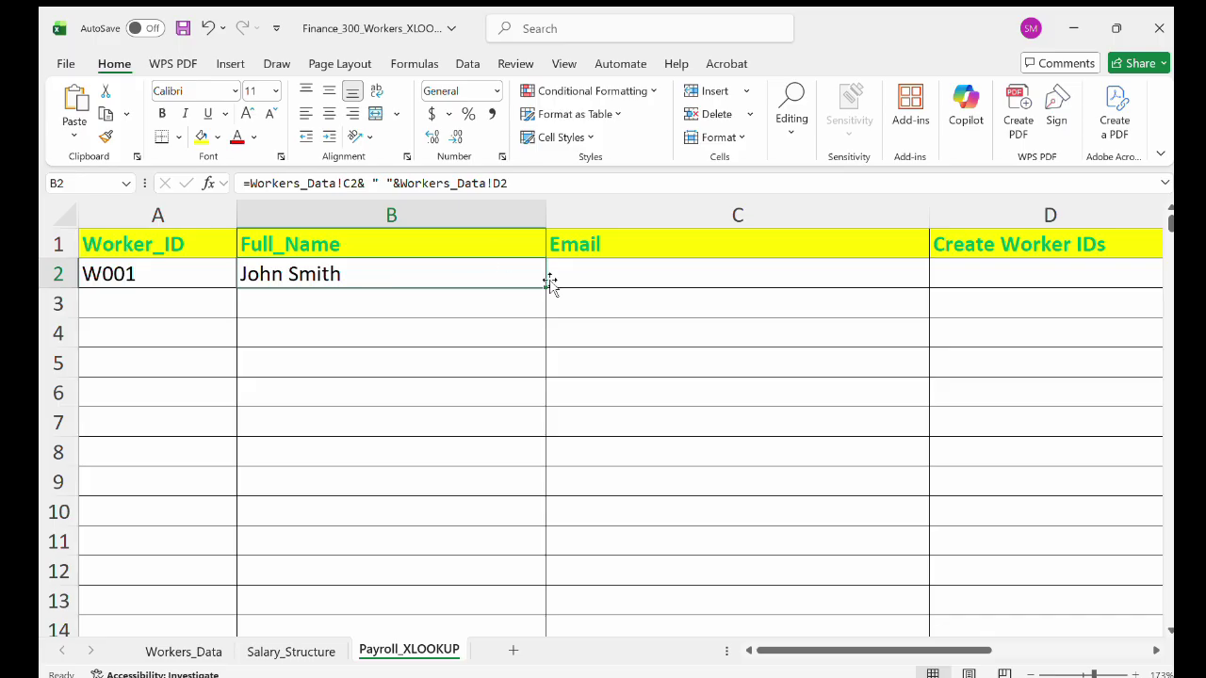
left_click(605, 273)
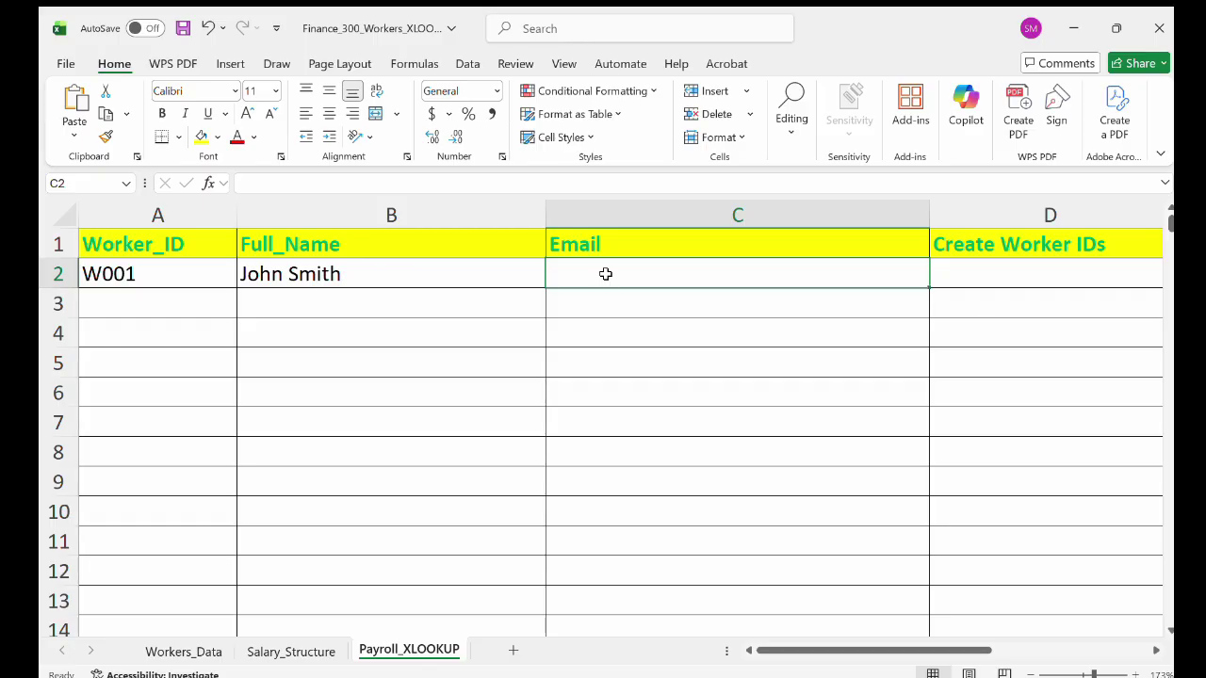
type("=")
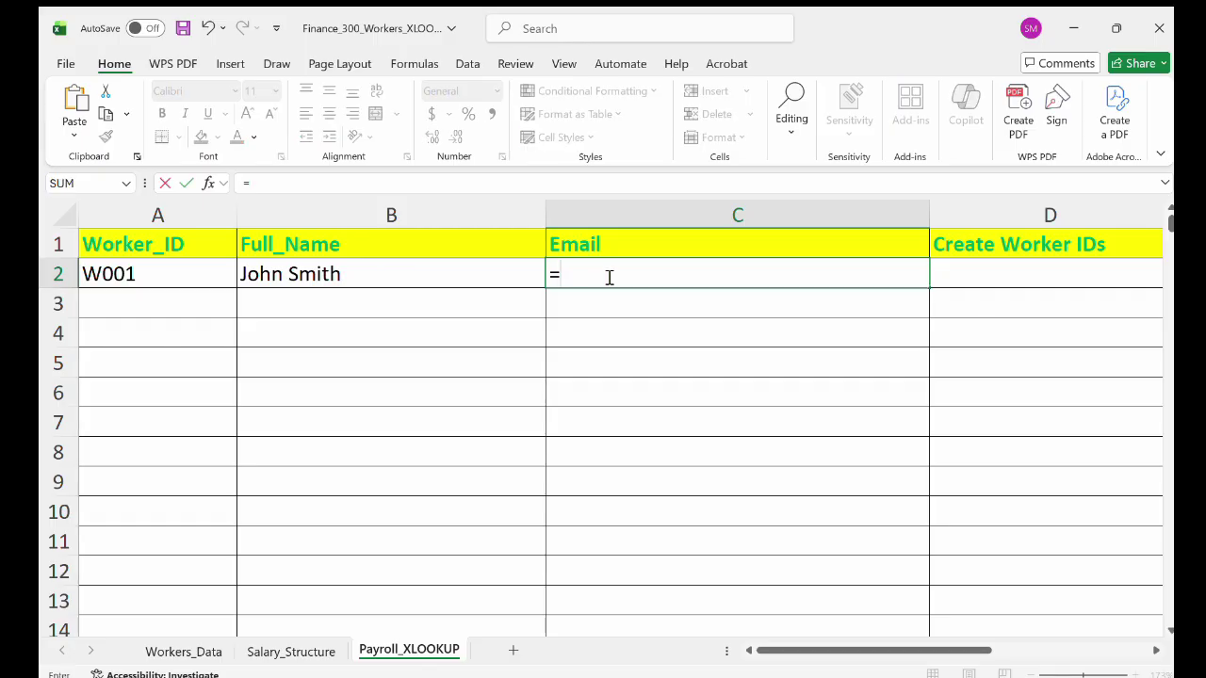
type("low")
key("Tab")
type("A2")
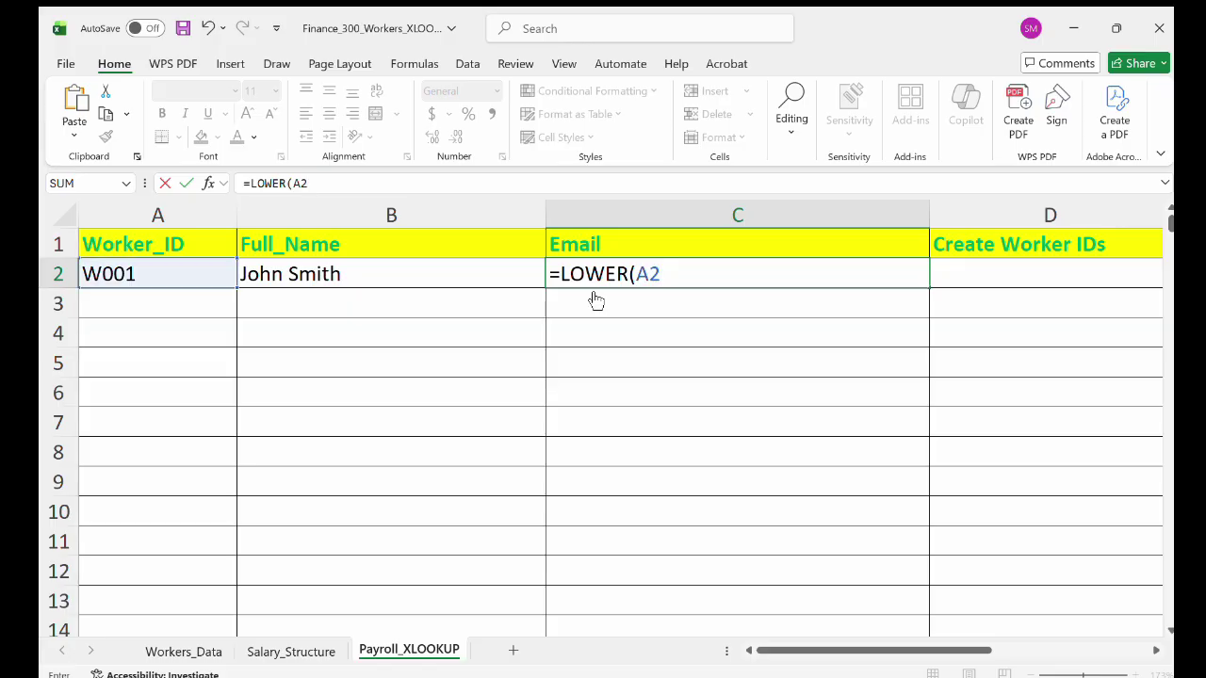
type("& \".\"&")
left_click(337, 274)
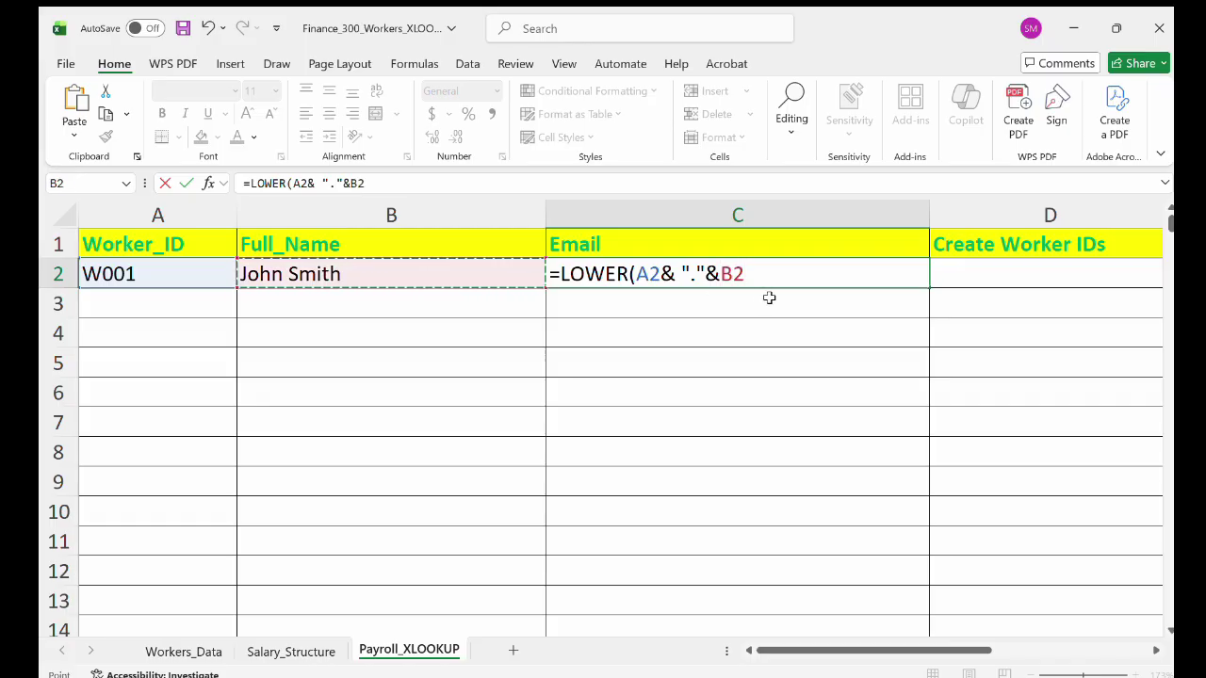
type("&")
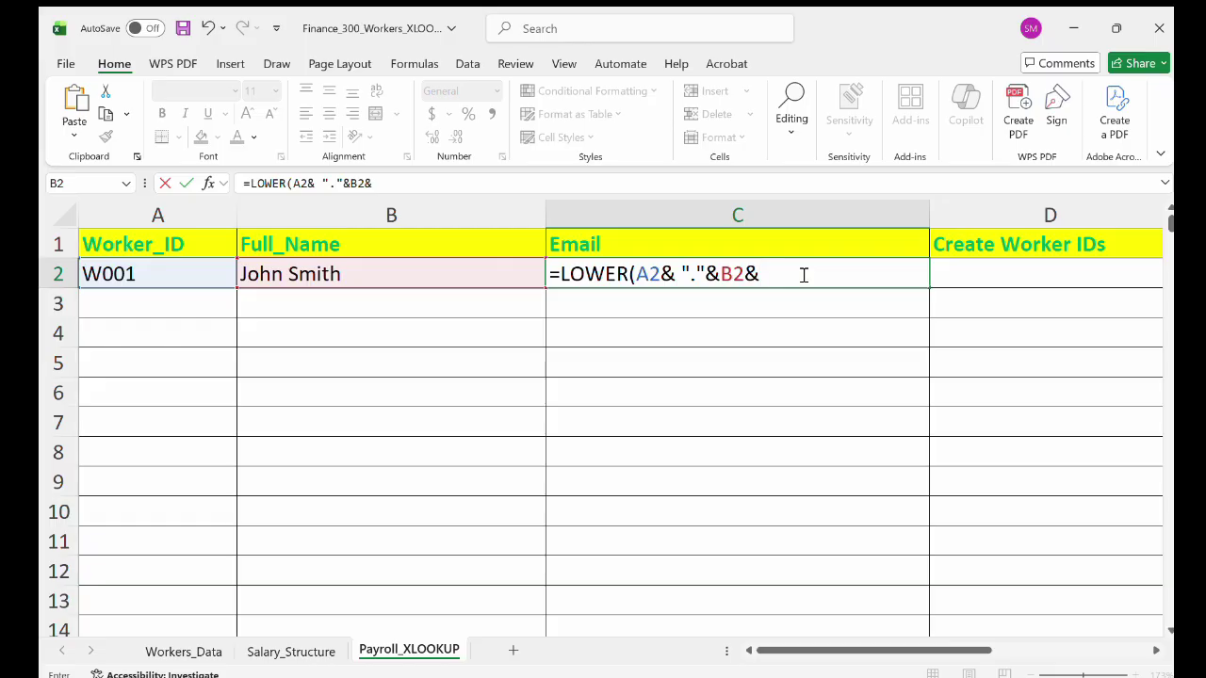
type("\"")
type("@gmail.com")
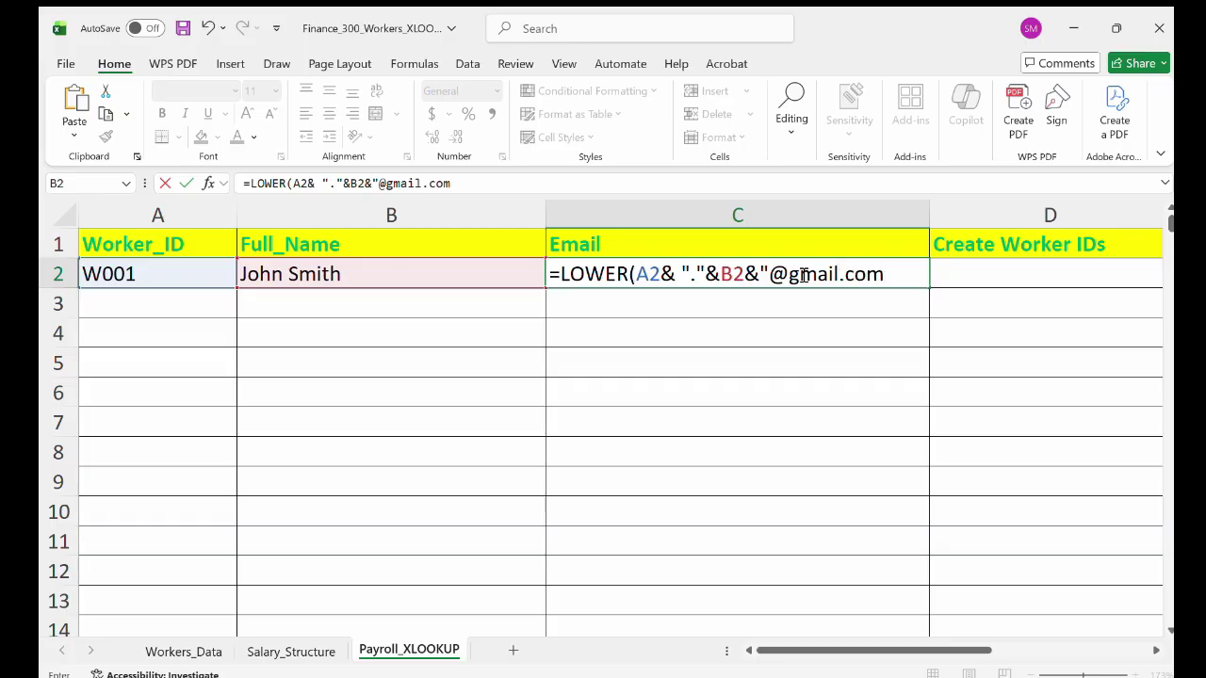
type("\"")
left_click(897, 274)
type(")")
key("Return")
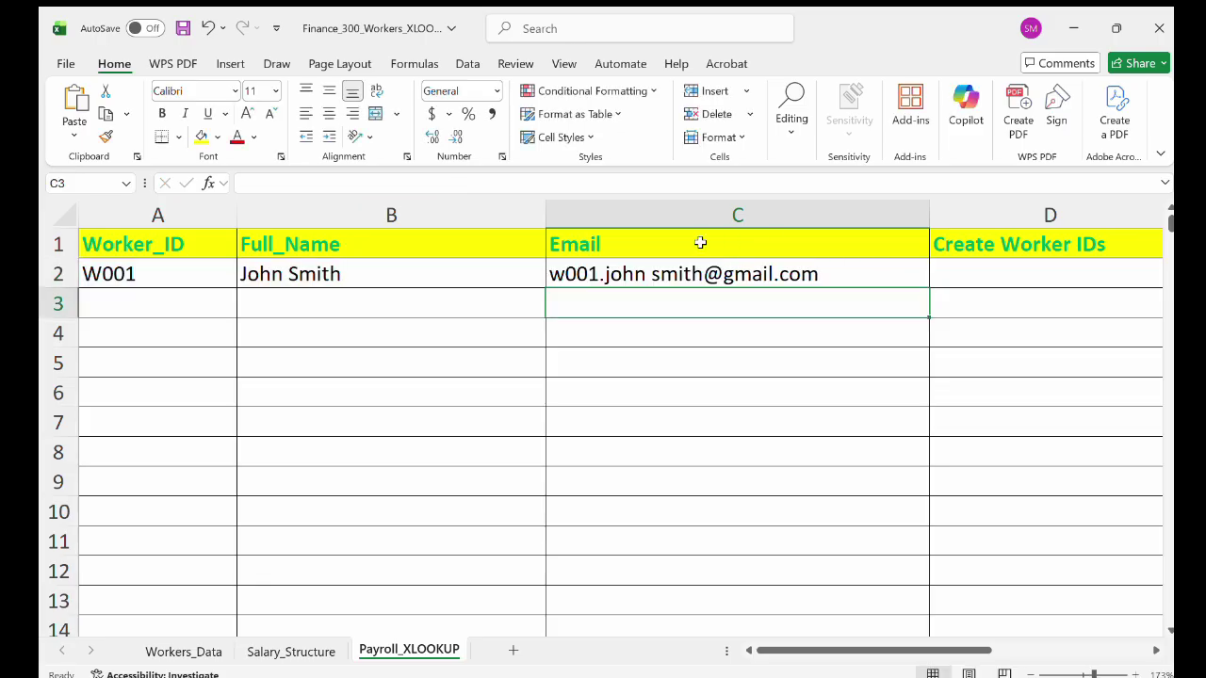
left_click(937, 273)
Enter ="W"&TEXT(ROW()-1, "000") in D2 to generate ID W001, then check the formula.
type("=")
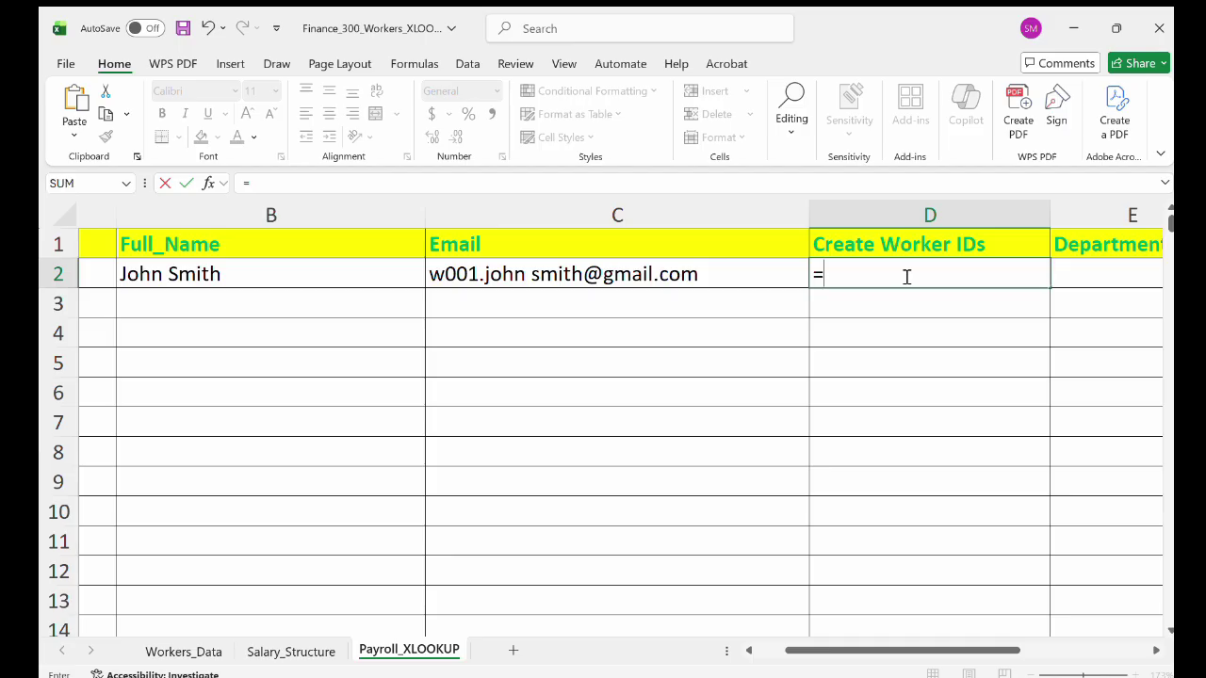
type("W")
key("BackSpace")
type("\"W\"&")
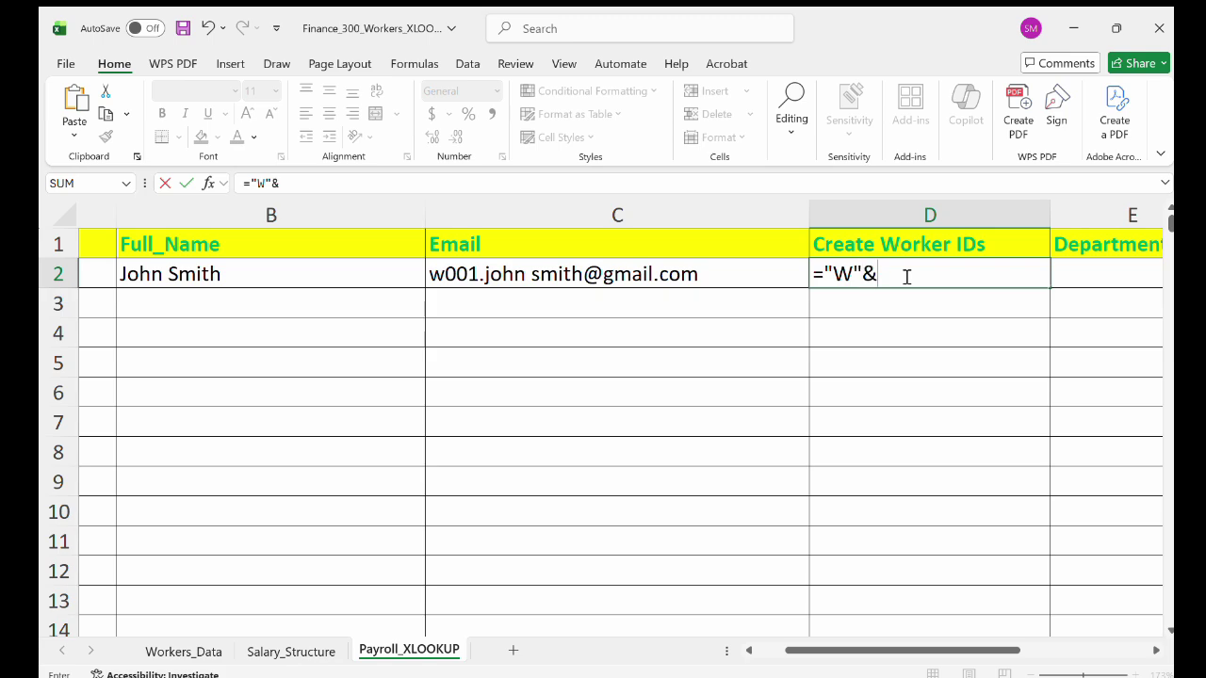
type("TEXT(")
type("ROW(")
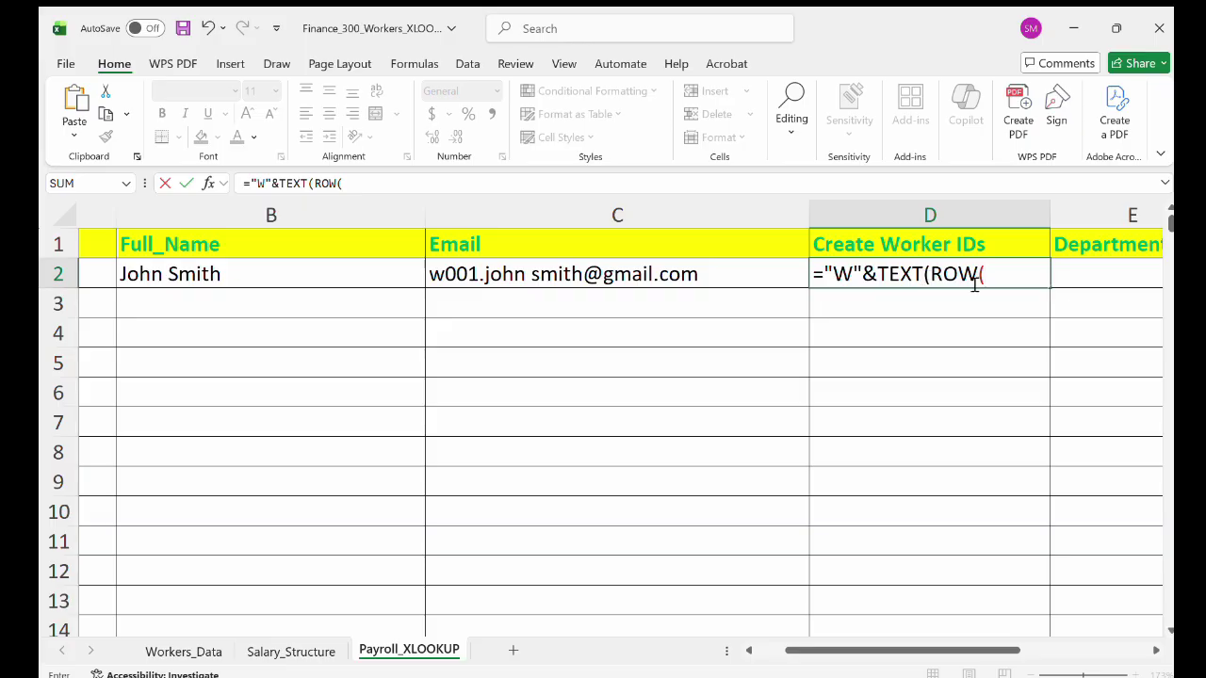
type(")-1")
type(", \"000")
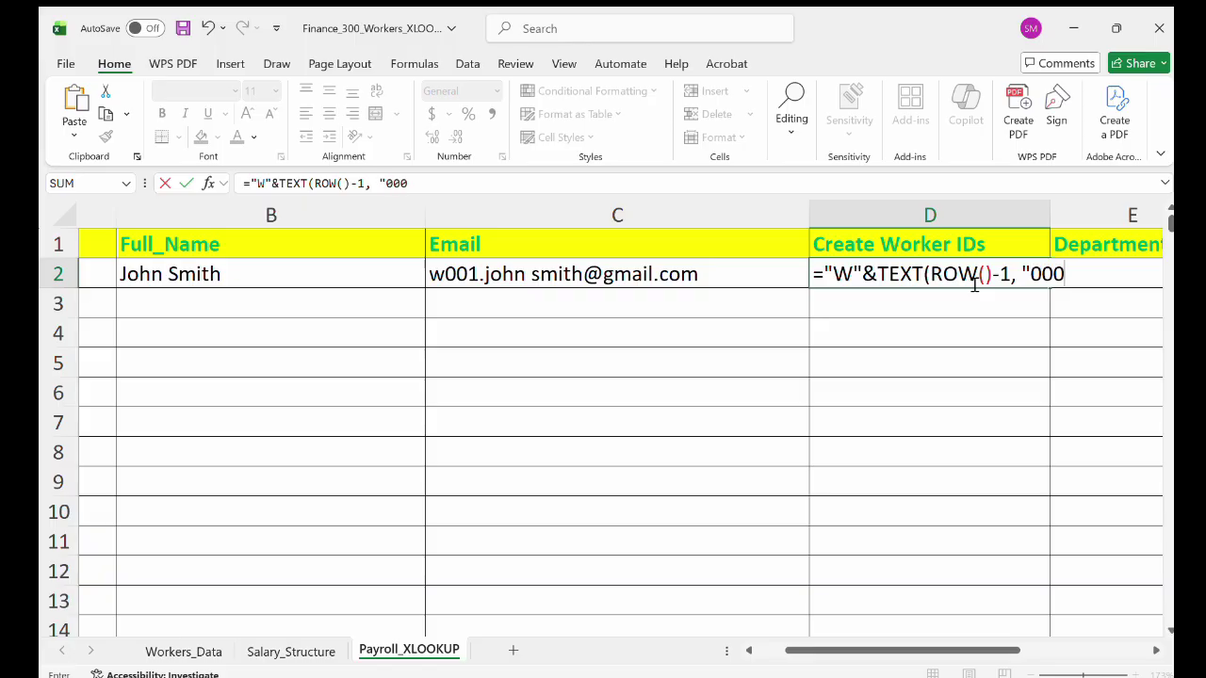
type("\")")
key("Return")
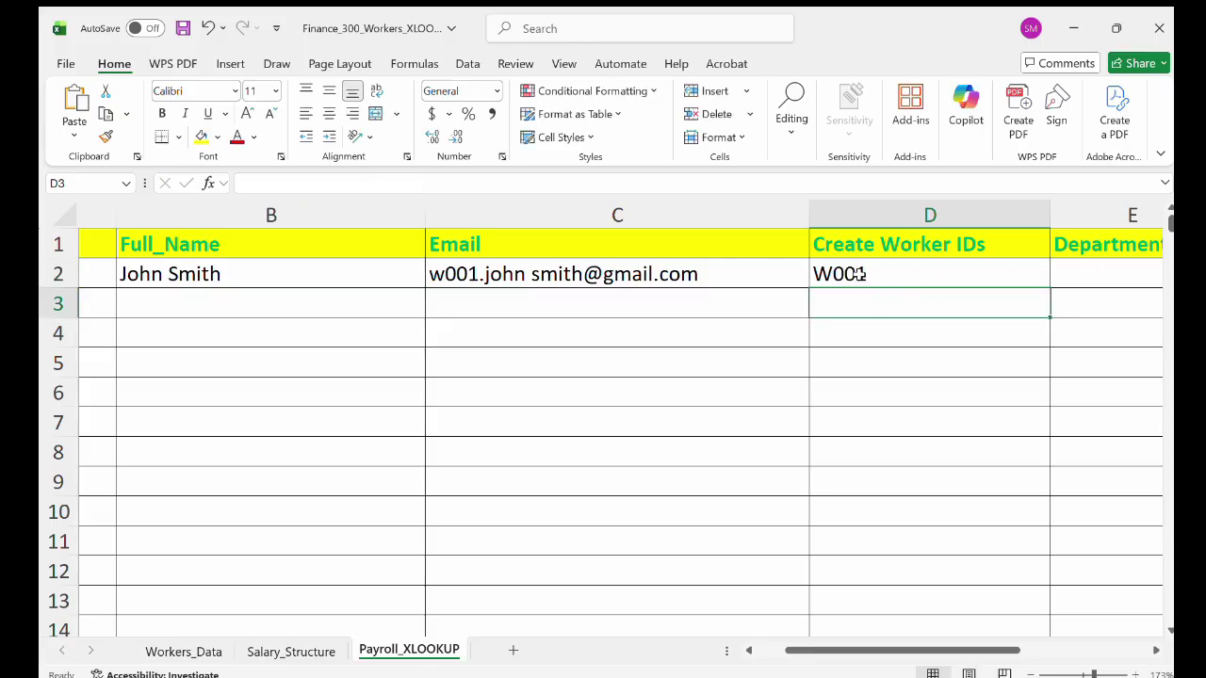
double_click(861, 278)
key("Escape")
scroll(948, 420, "left", 2)
scroll(948, 420, "right", 5)
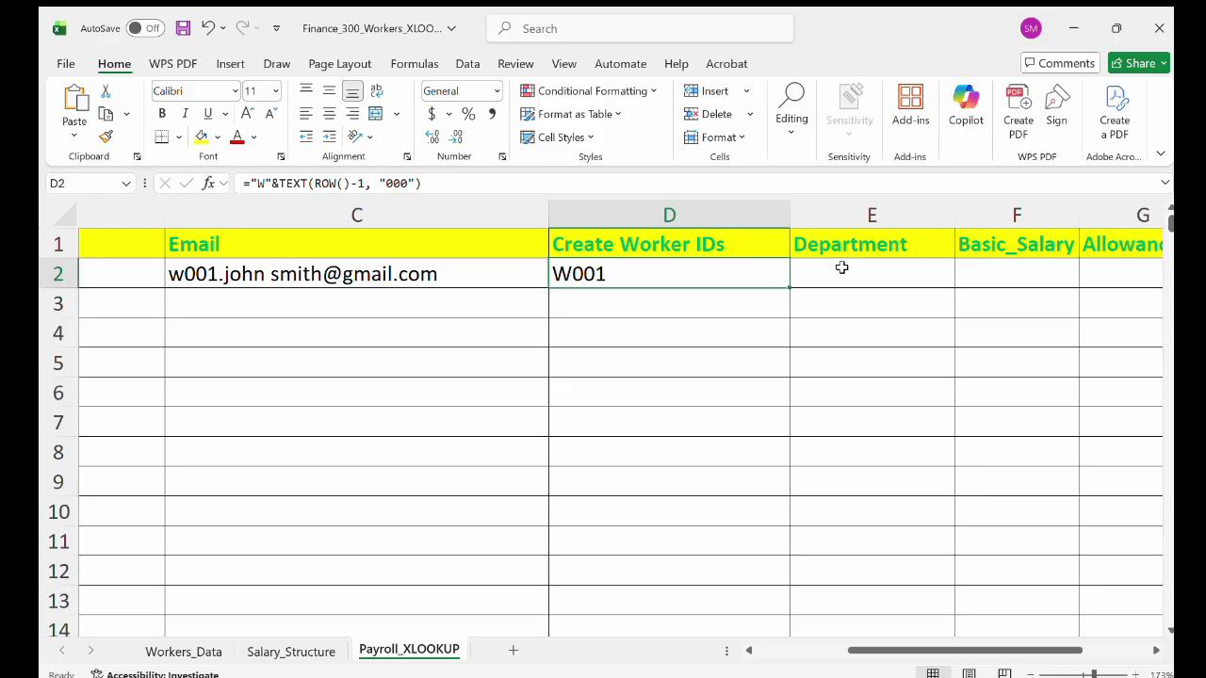
Glance over the Workers_Data and Salary_Structure sheets before returning to Payroll_XLOOKUP.
left_click(183, 650)
scroll(850, 333, "up", 4)
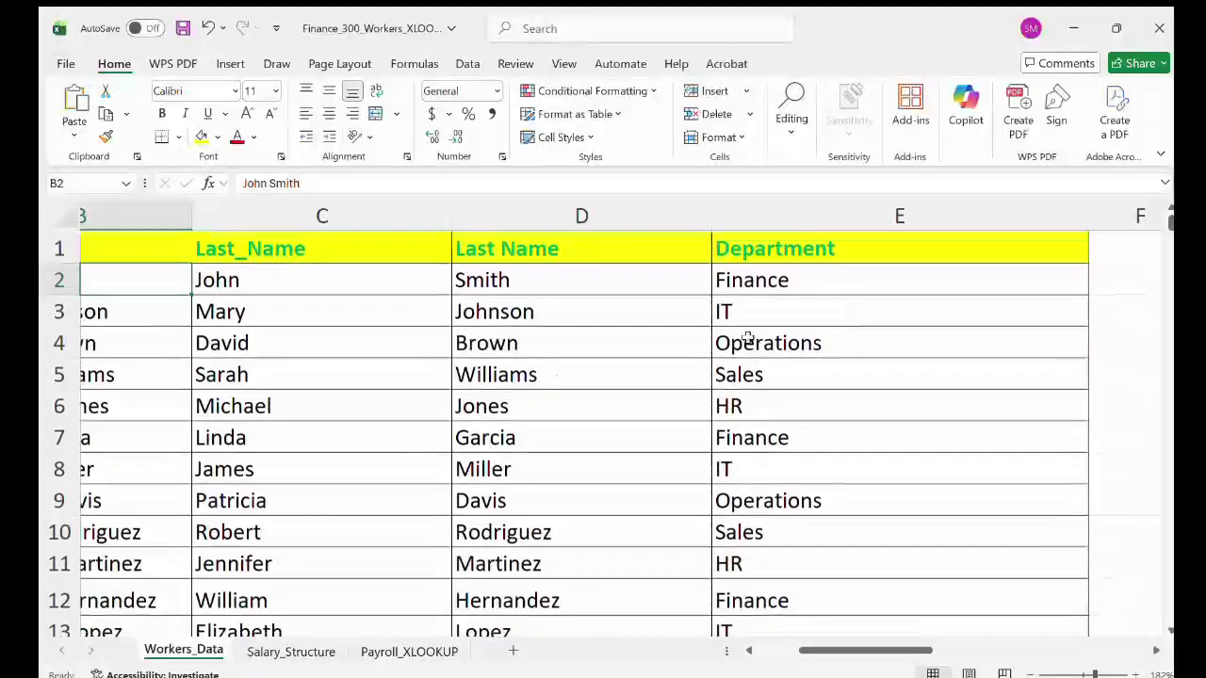
left_click(279, 652)
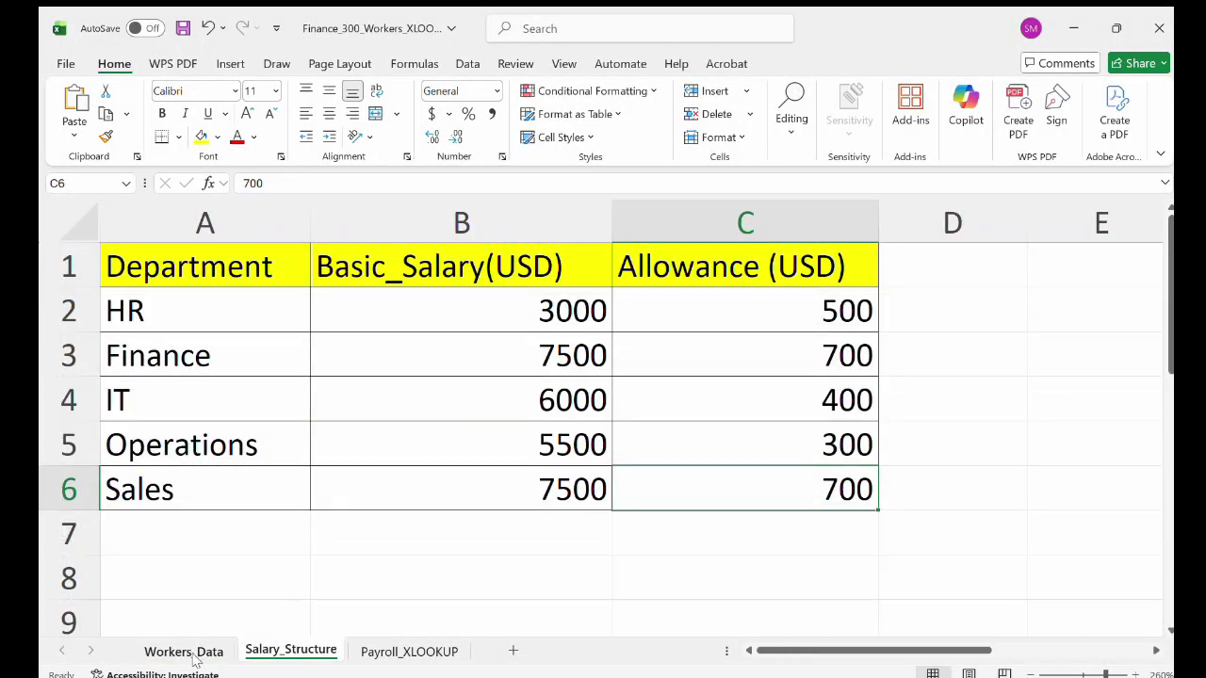
left_click(189, 652)
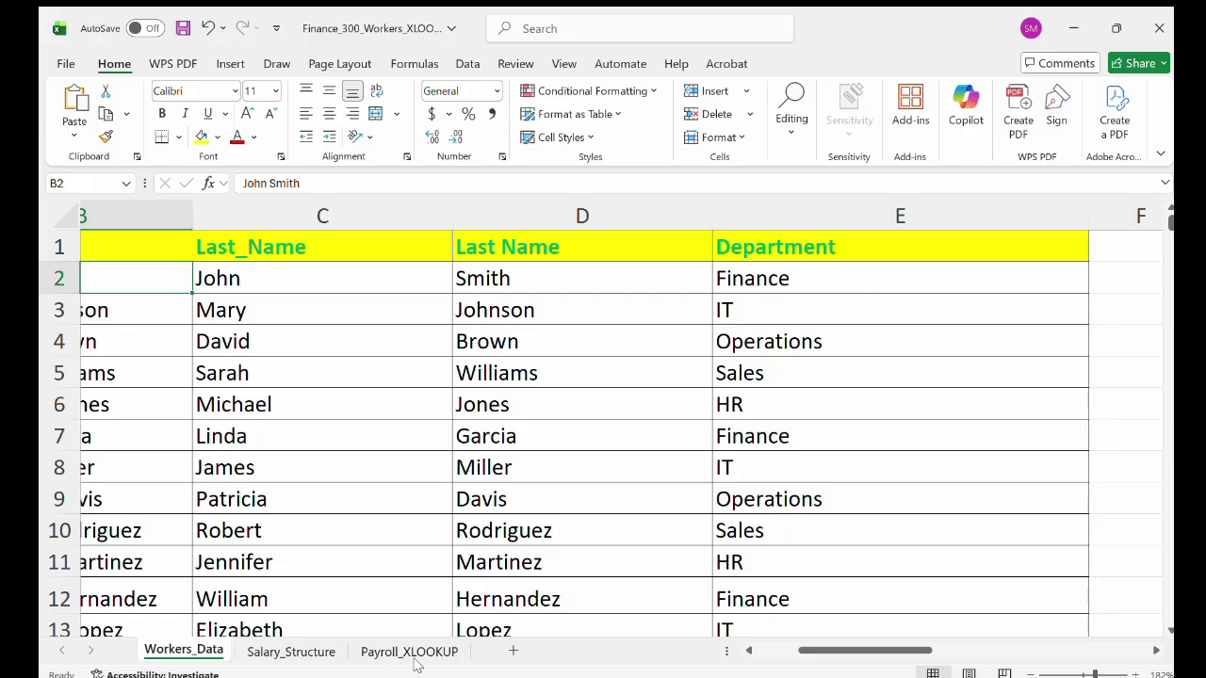
left_click(408, 659)
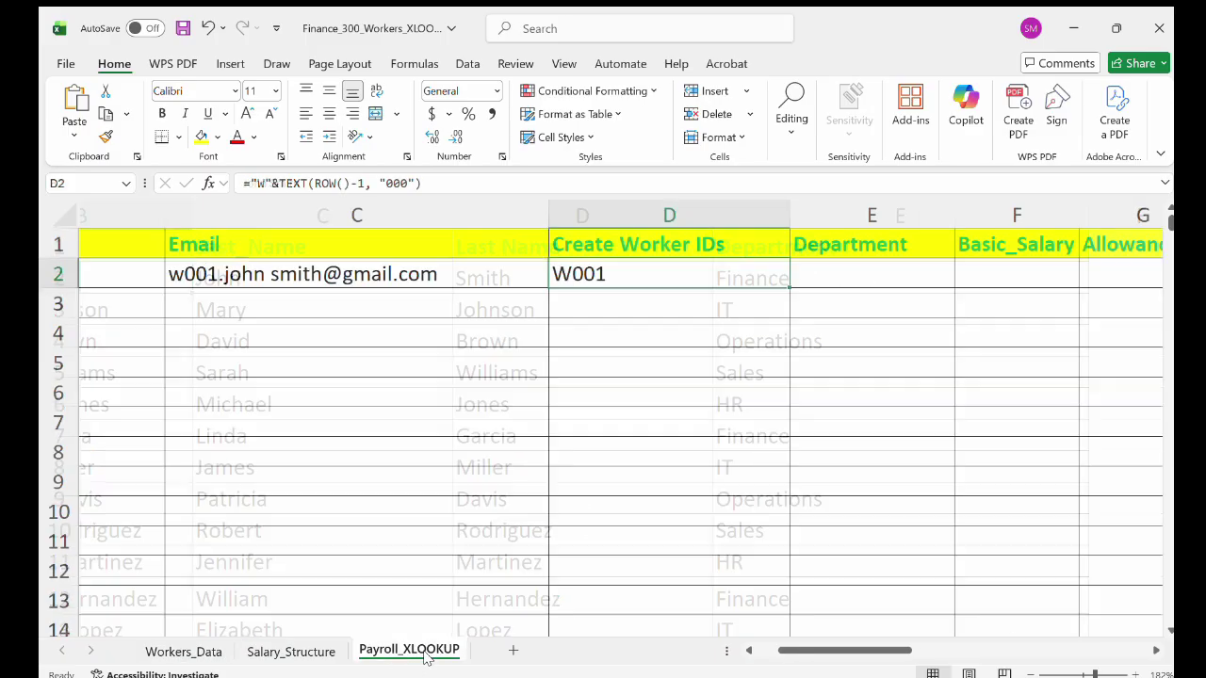
Enter =Workers_Data!E2 in E2 so it shows the department Finance.
double_click(856, 276)
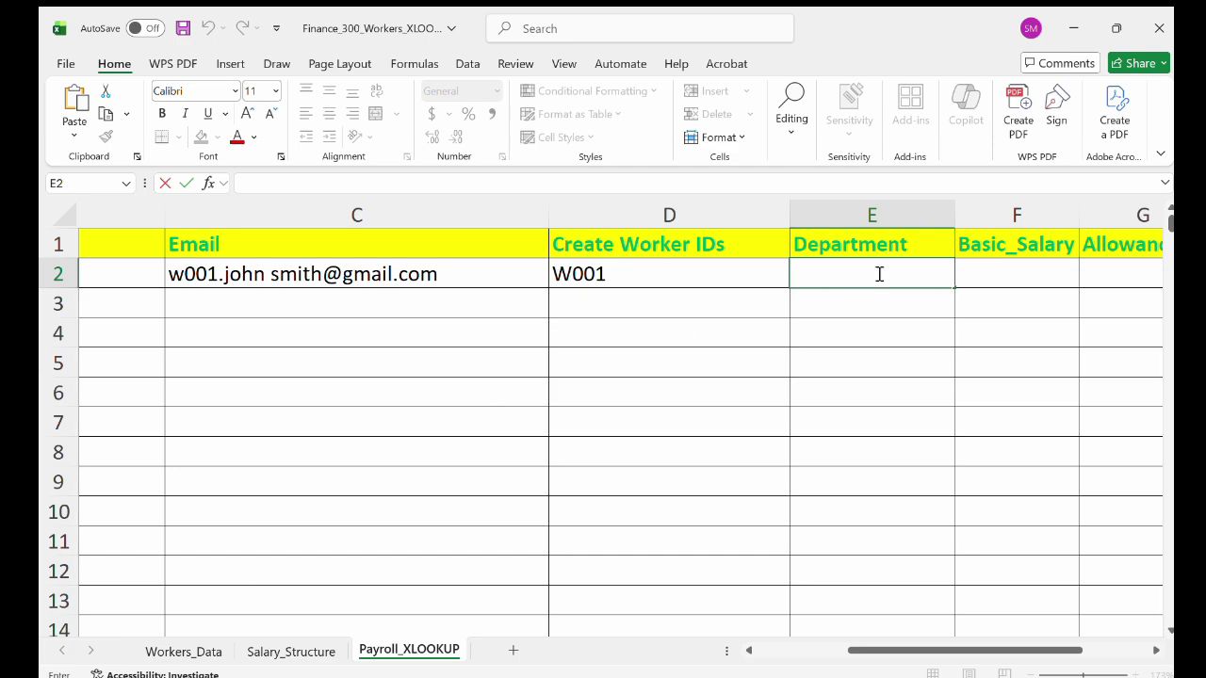
type("=")
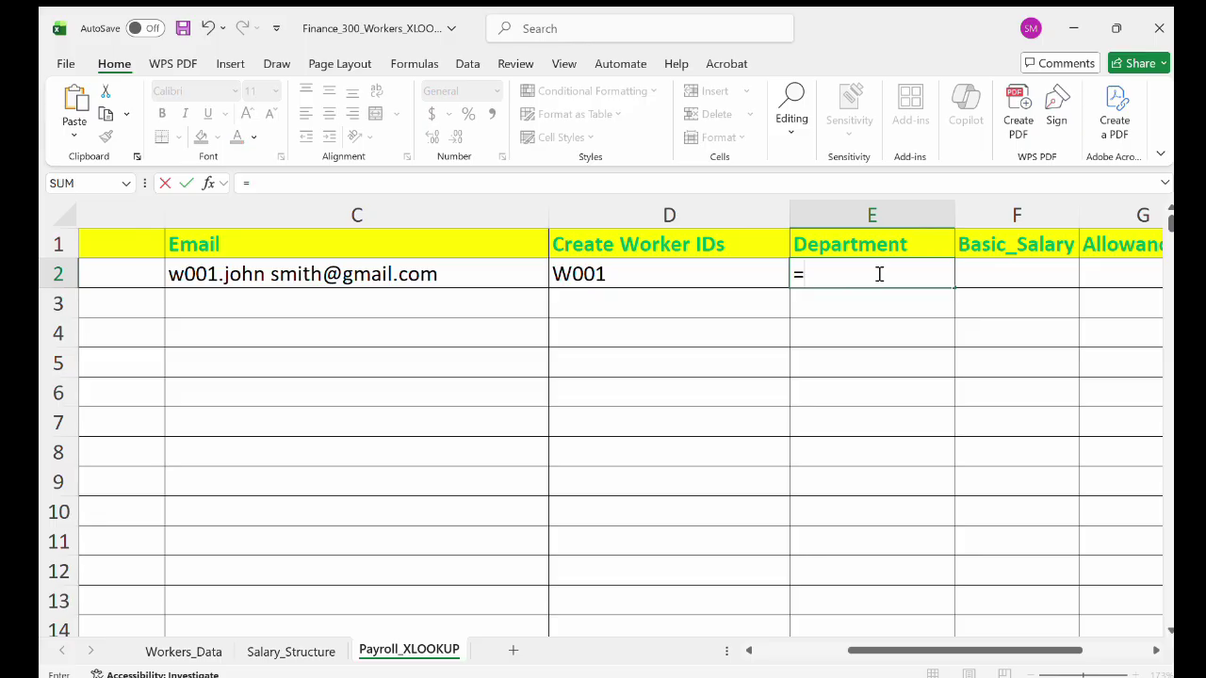
type("Worke")
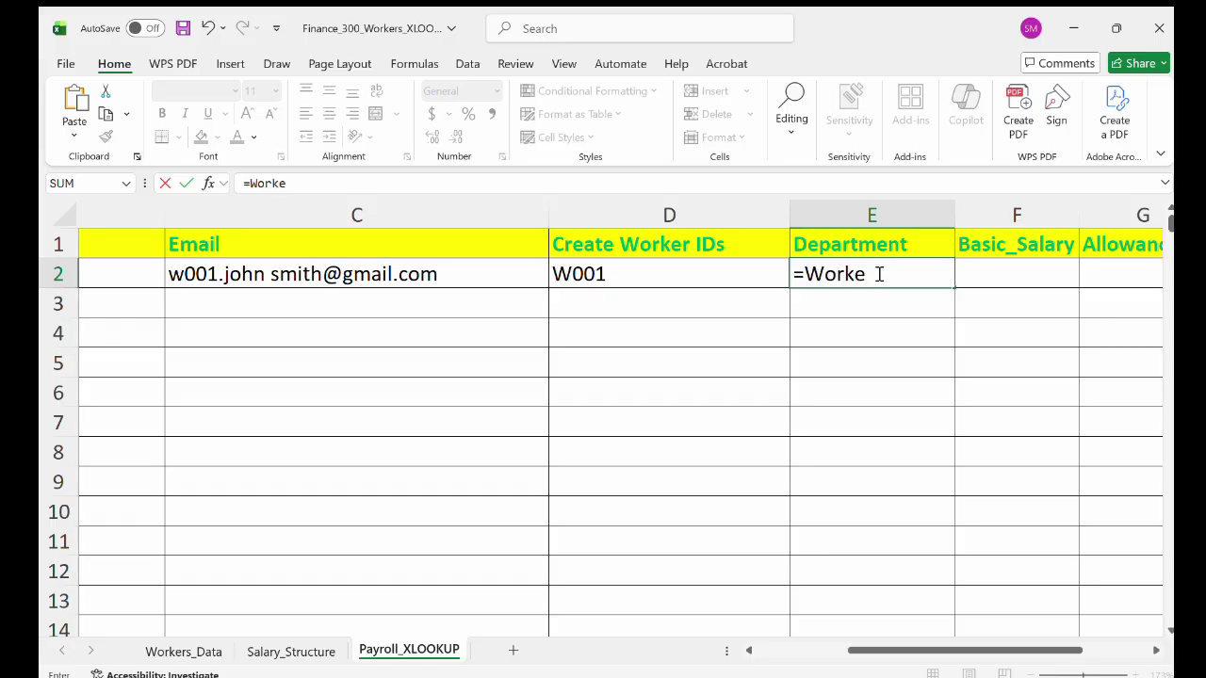
type("rs_Data!")
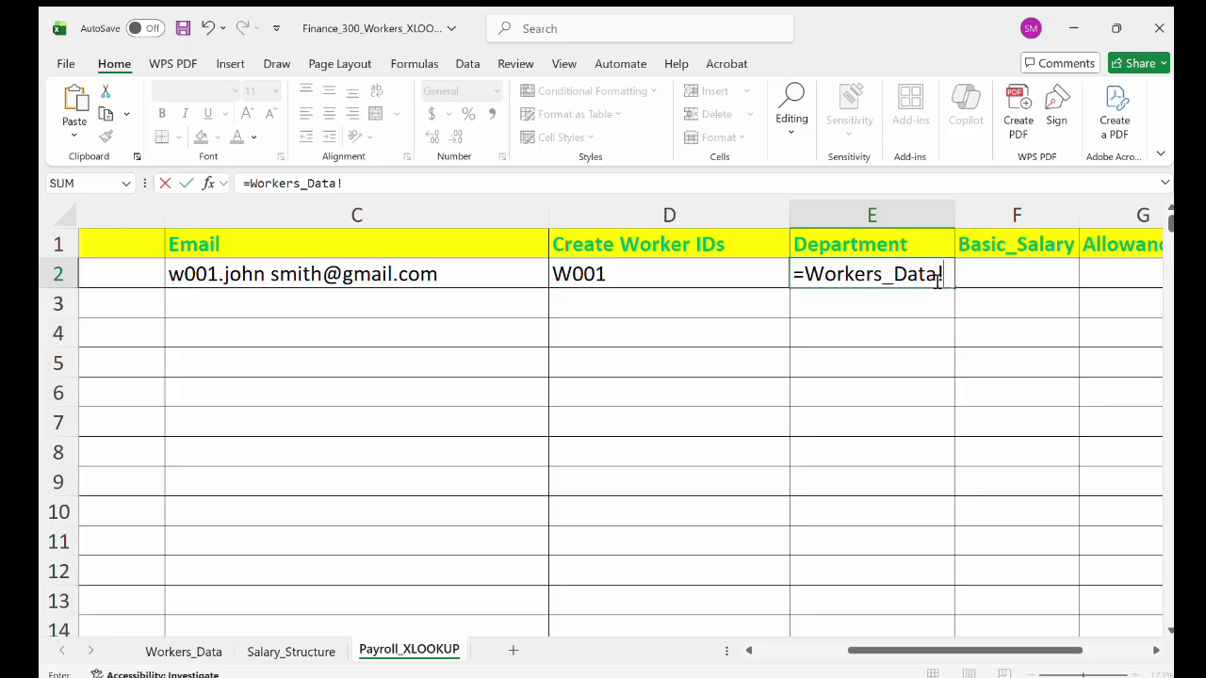
type("E2")
key("Return")
left_click(824, 273)
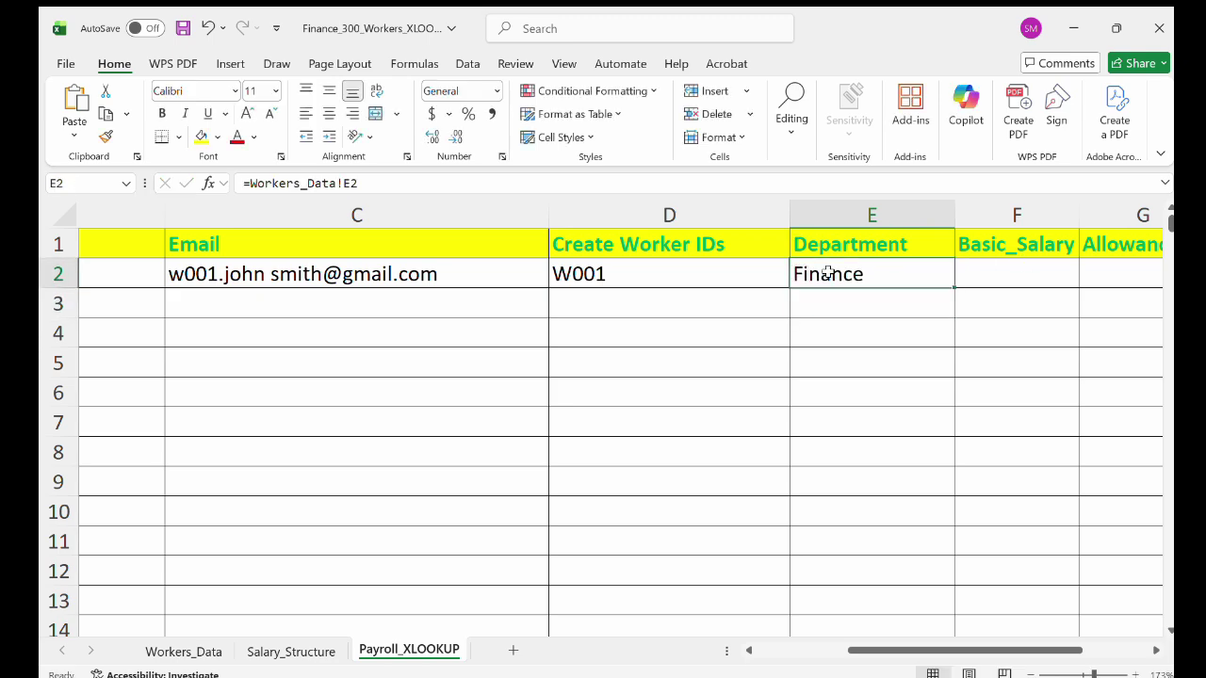
Review Workers_Data's Department column and the Salary_Structure table, then return to Payroll_XLOOKUP.
left_click(181, 650)
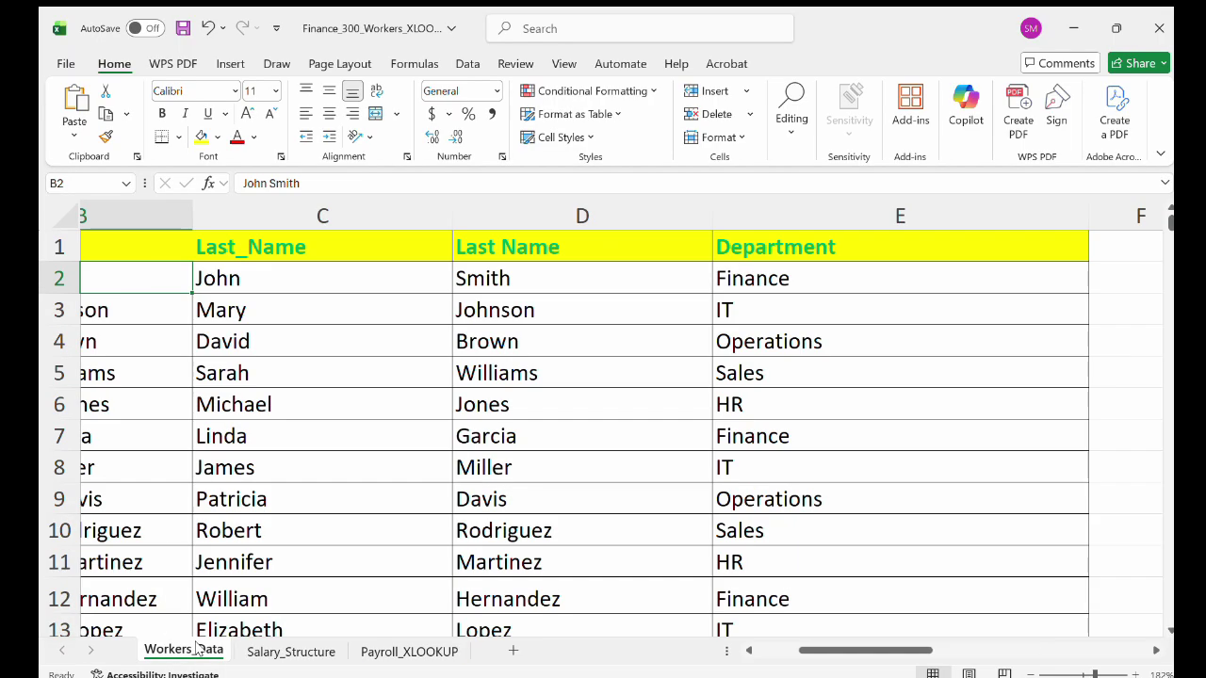
left_click(827, 246)
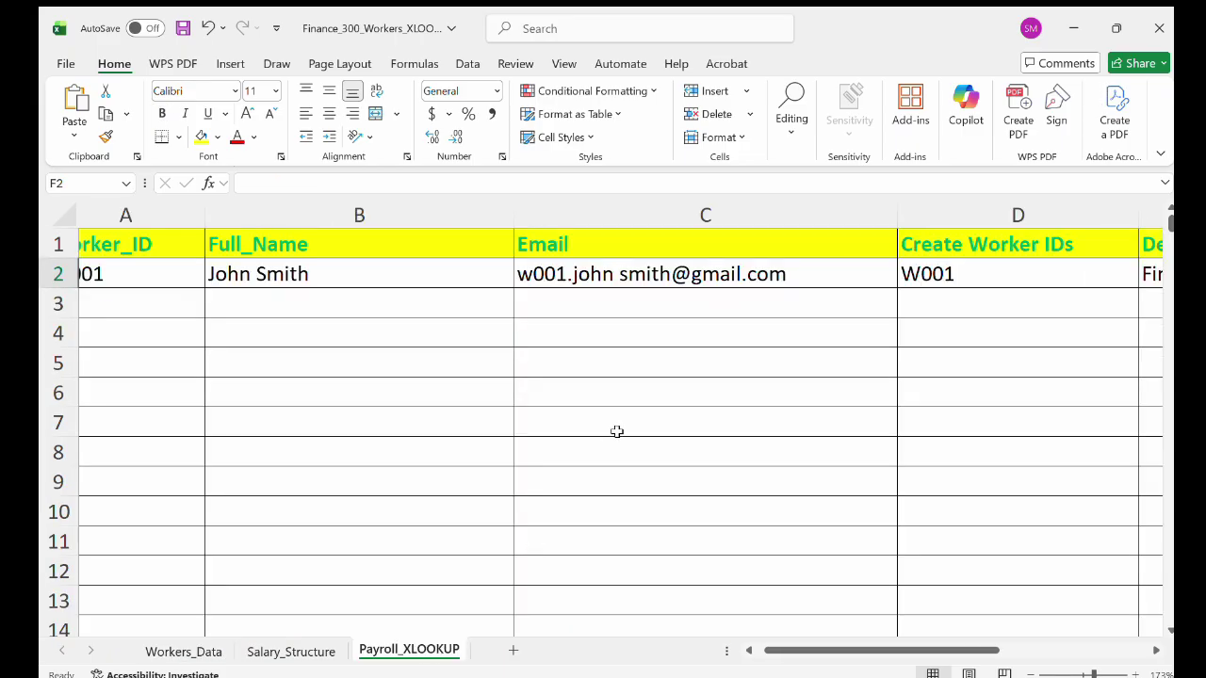
scroll(616, 431, "right", 6)
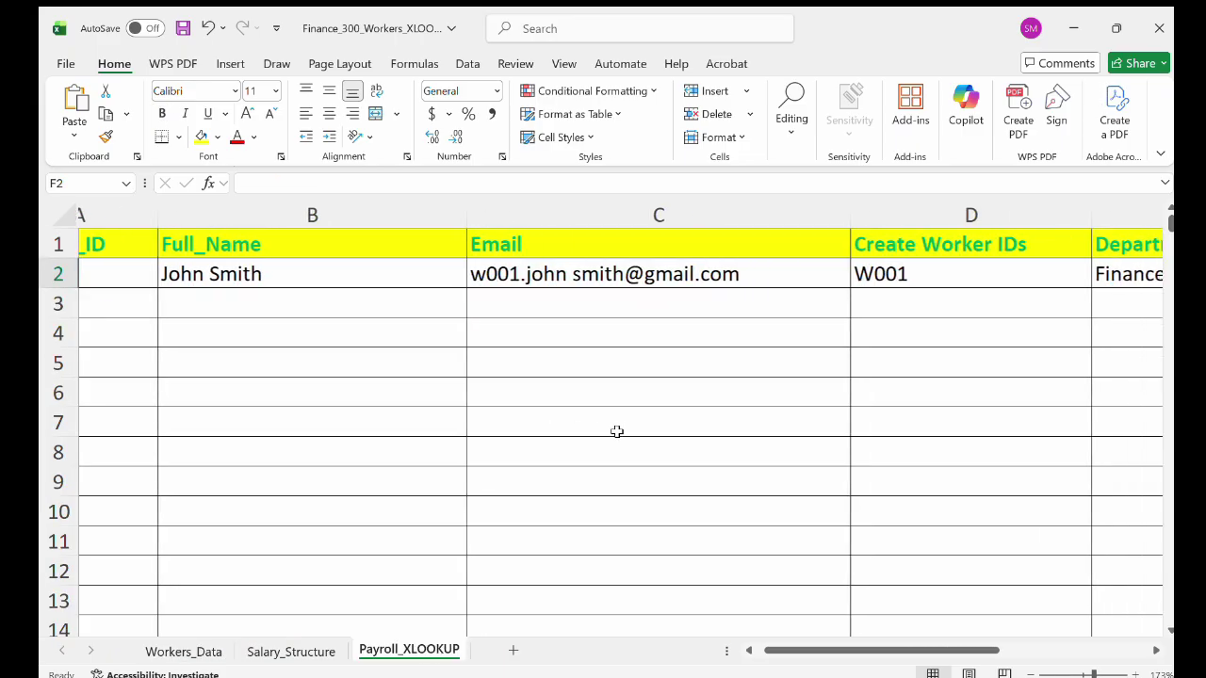
scroll(616, 431, "right", 3)
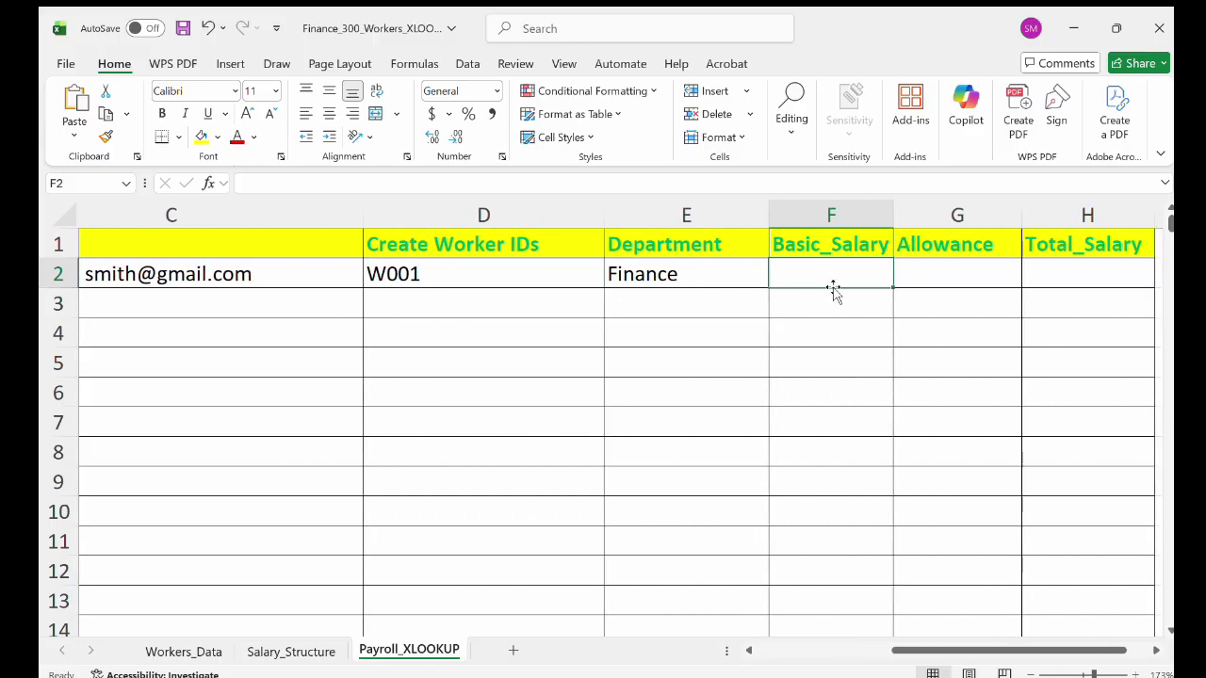
scroll(945, 271, "right", 3)
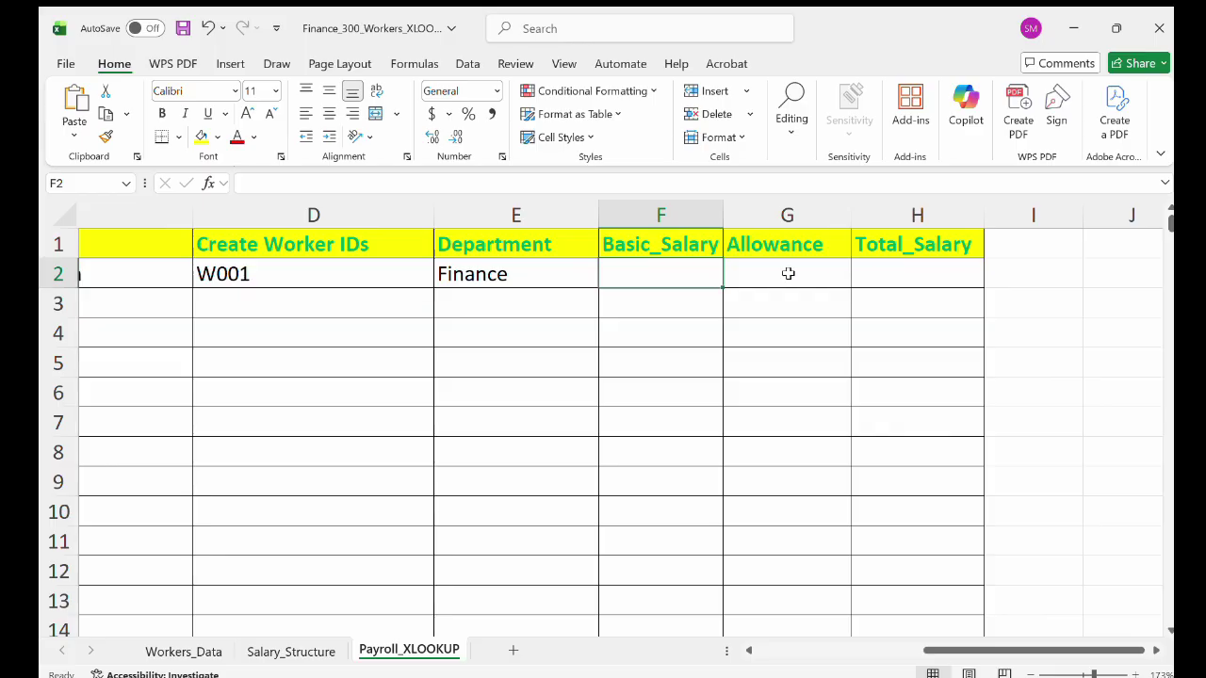
scroll(788, 271, "left", 2)
scroll(744, 273, "left", 3)
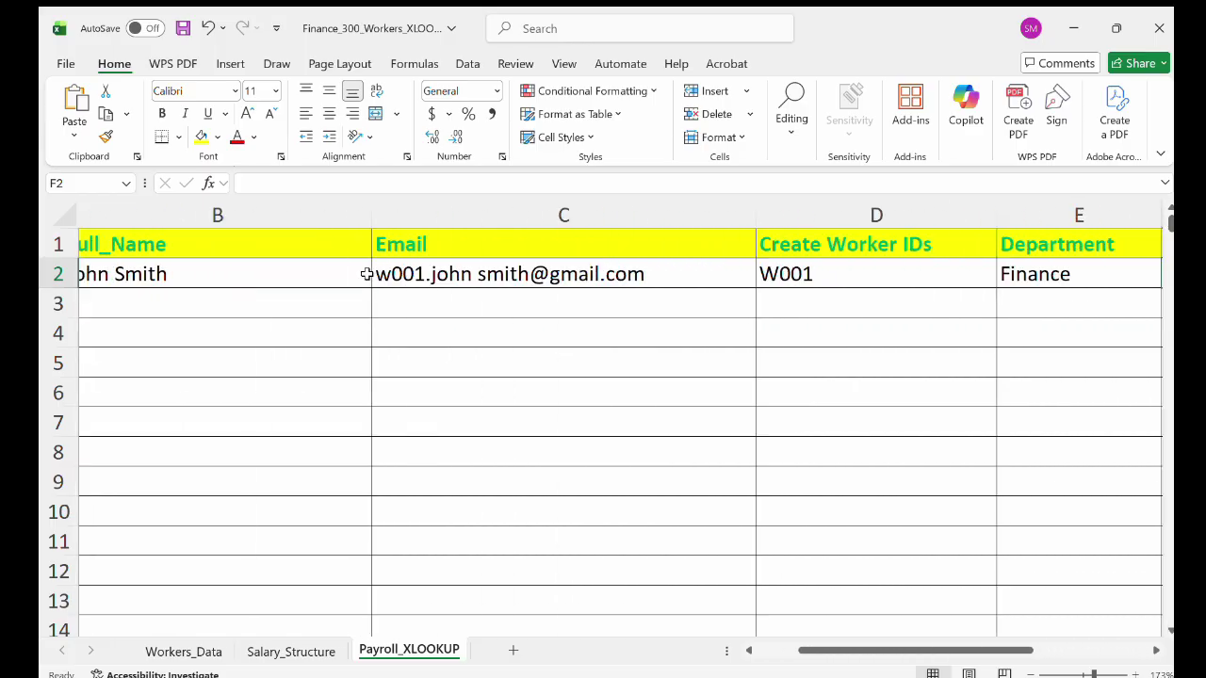
scroll(163, 275, "left", 3)
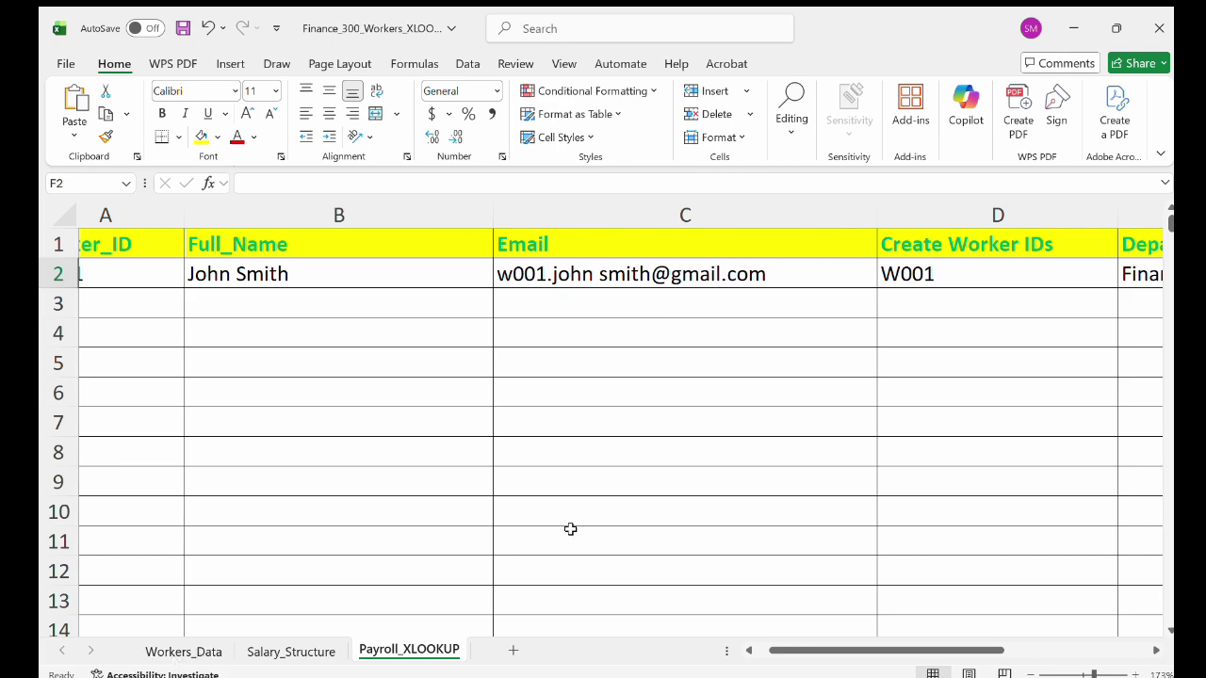
scroll(571, 527, "right", 3)
scroll(571, 527, "right", 2)
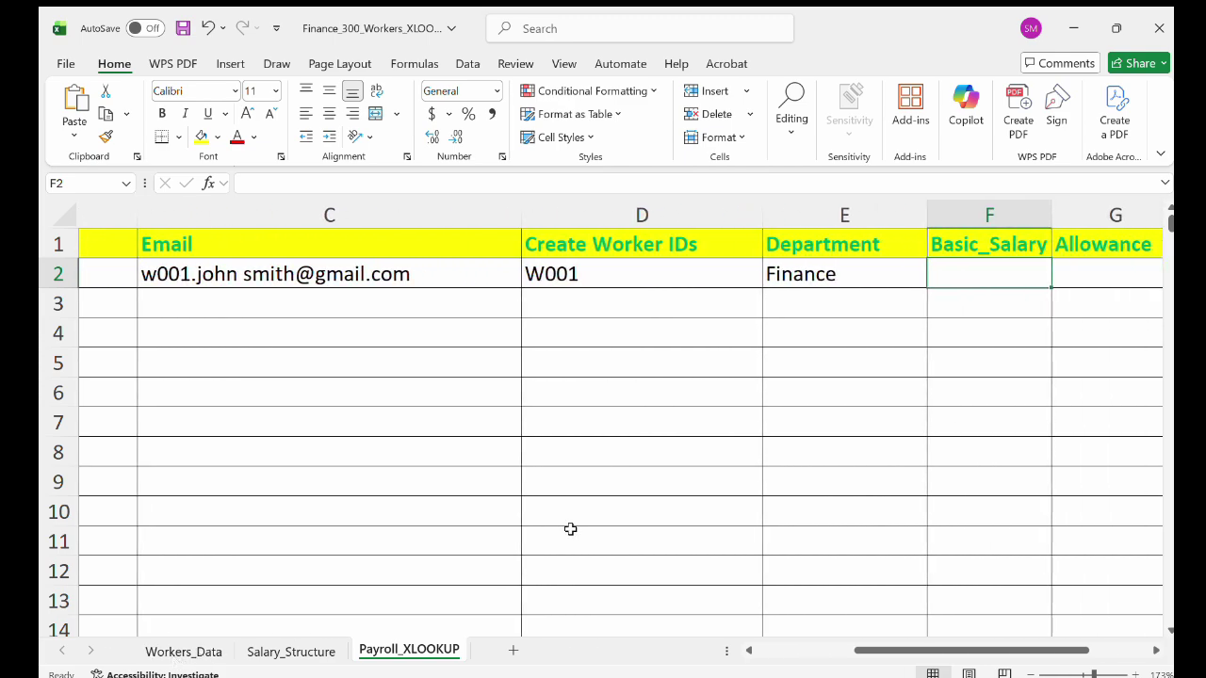
scroll(1074, 263, "right", 1)
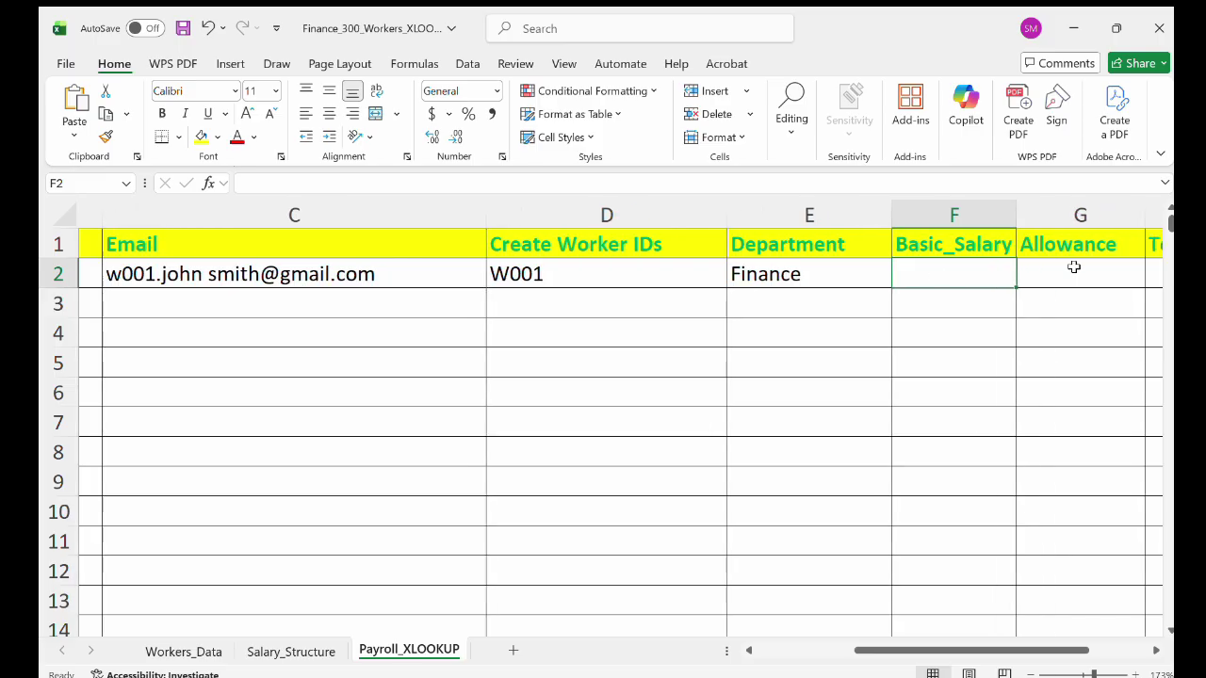
left_click(277, 652)
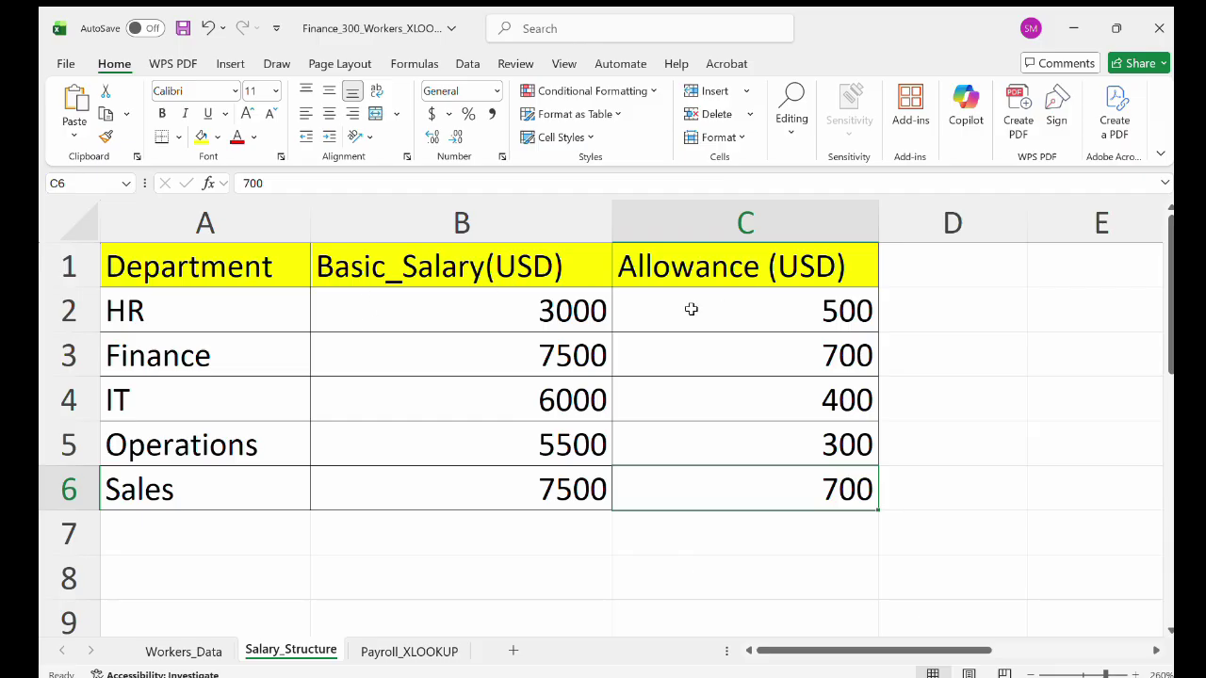
left_click(386, 648)
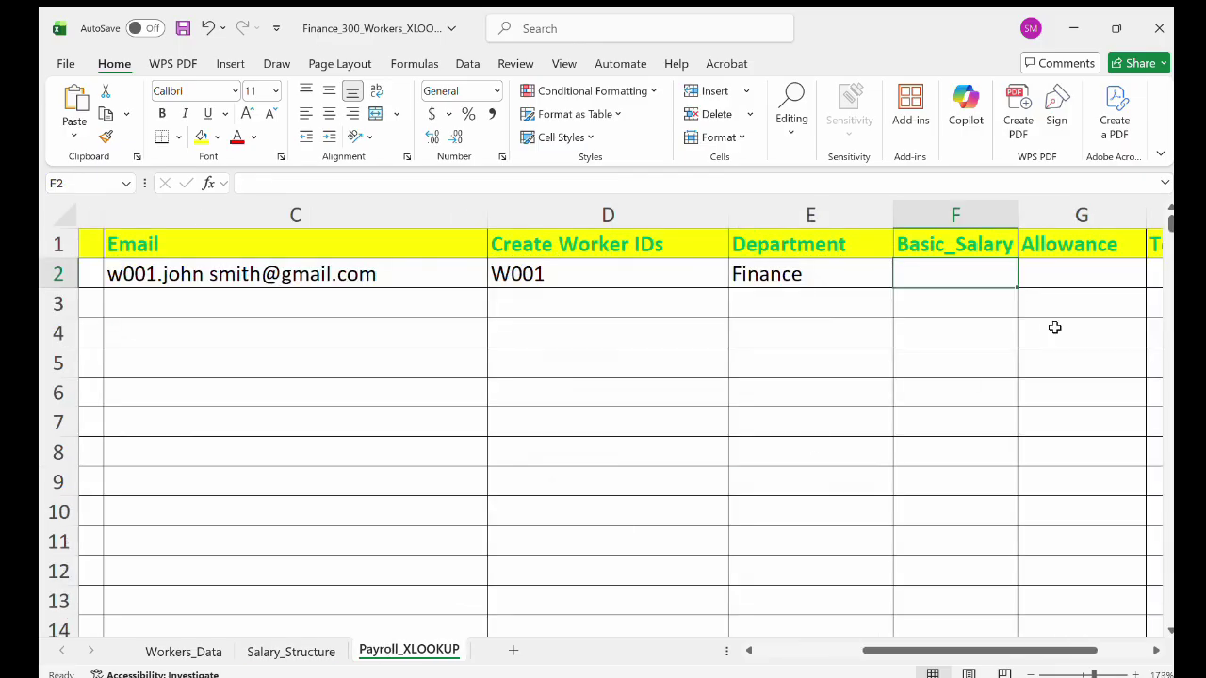
scroll(1055, 326, "right", 2)
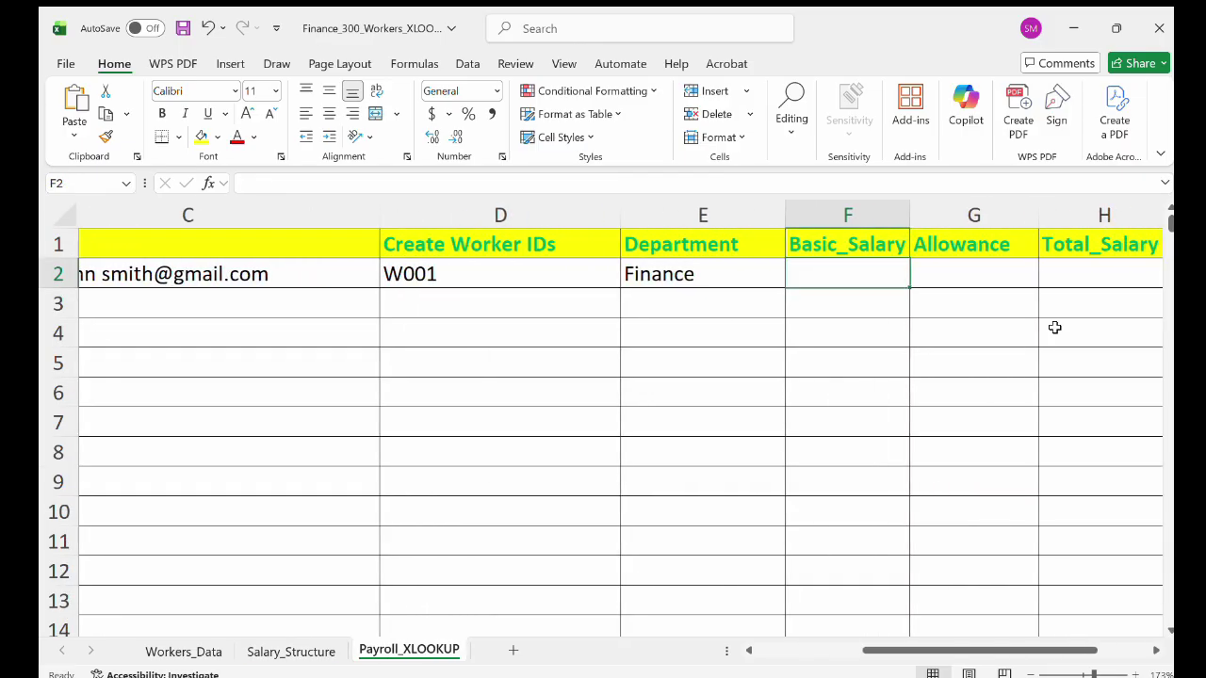
double_click(852, 279)
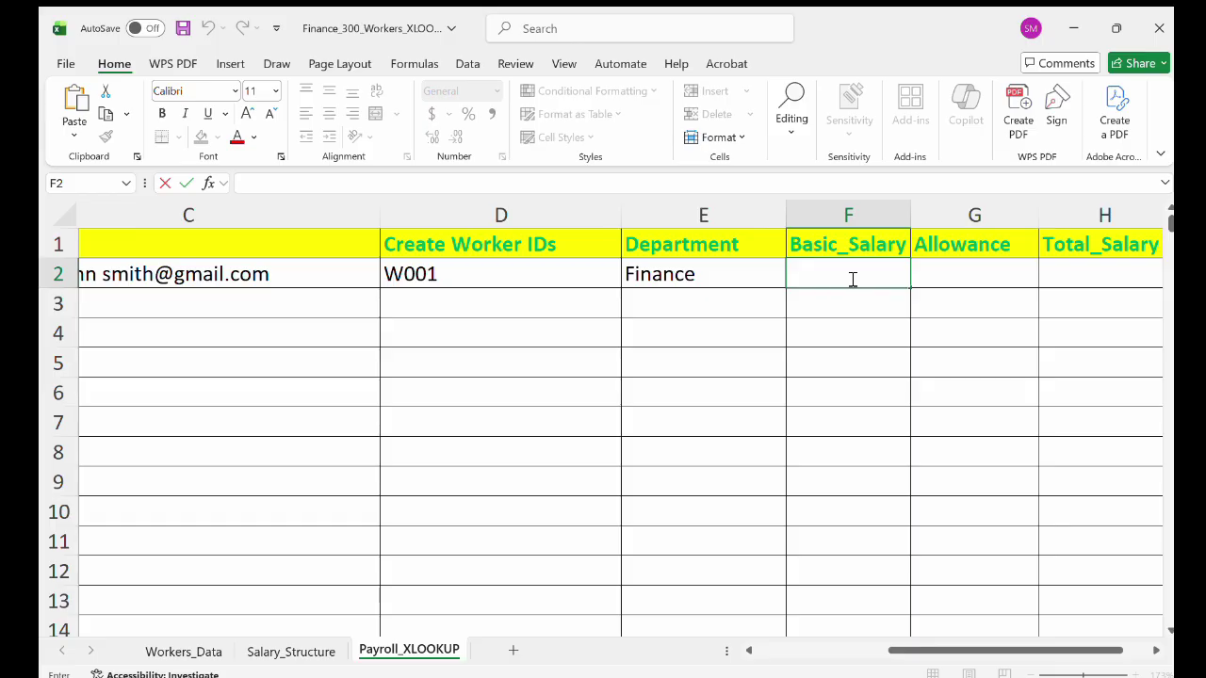
type("=xl")
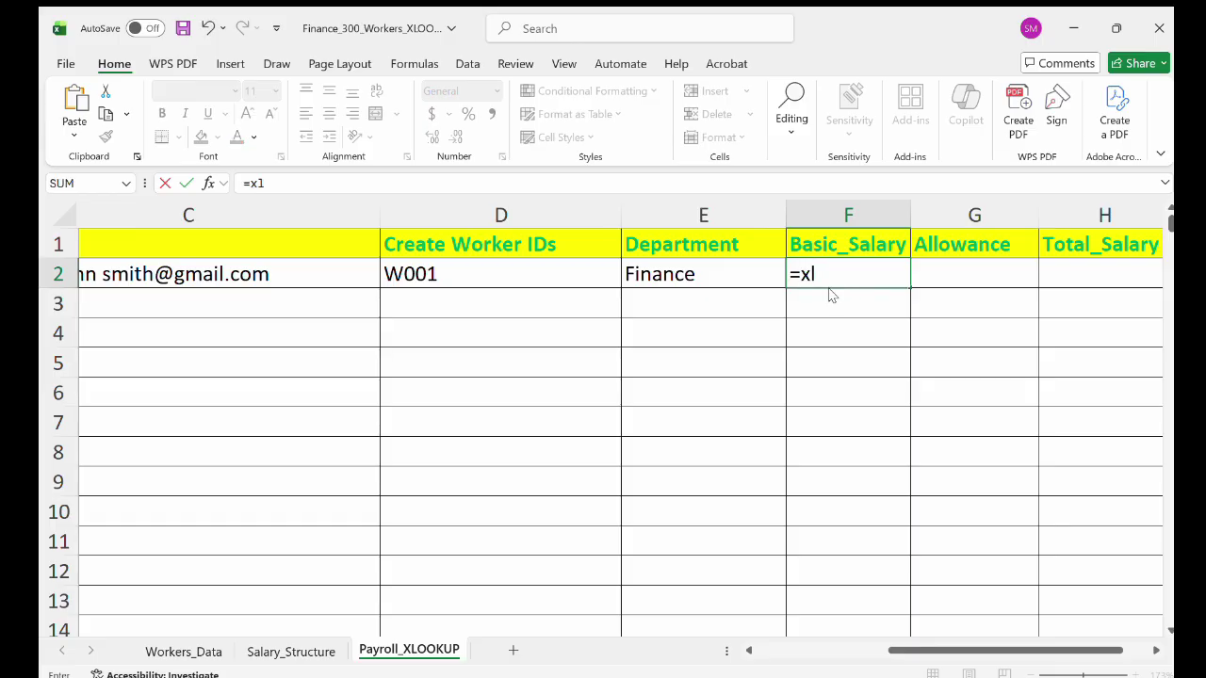
key("Tab")
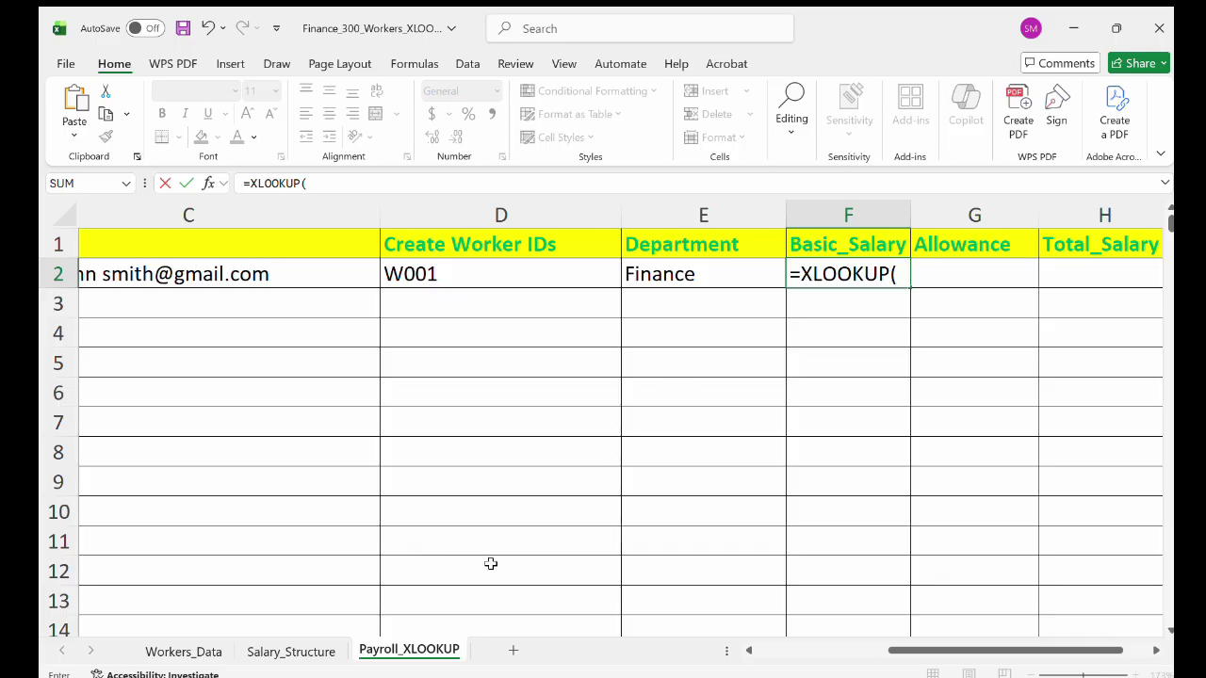
left_click(301, 648)
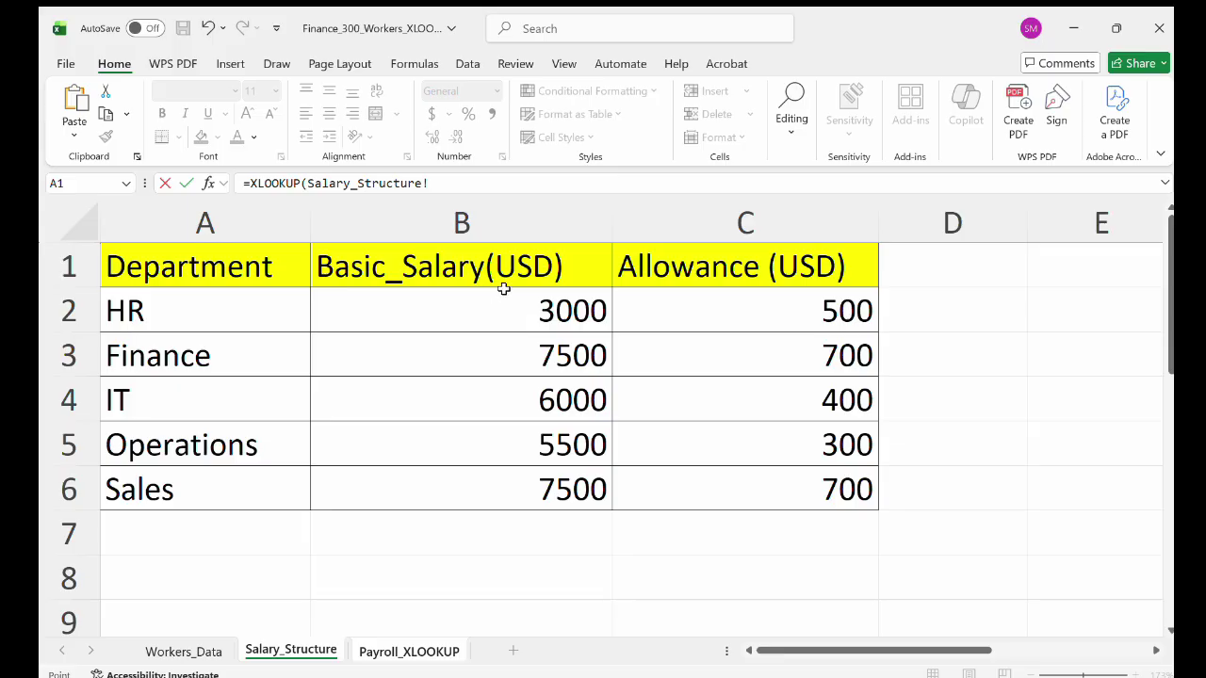
key("Escape")
double_click(793, 271)
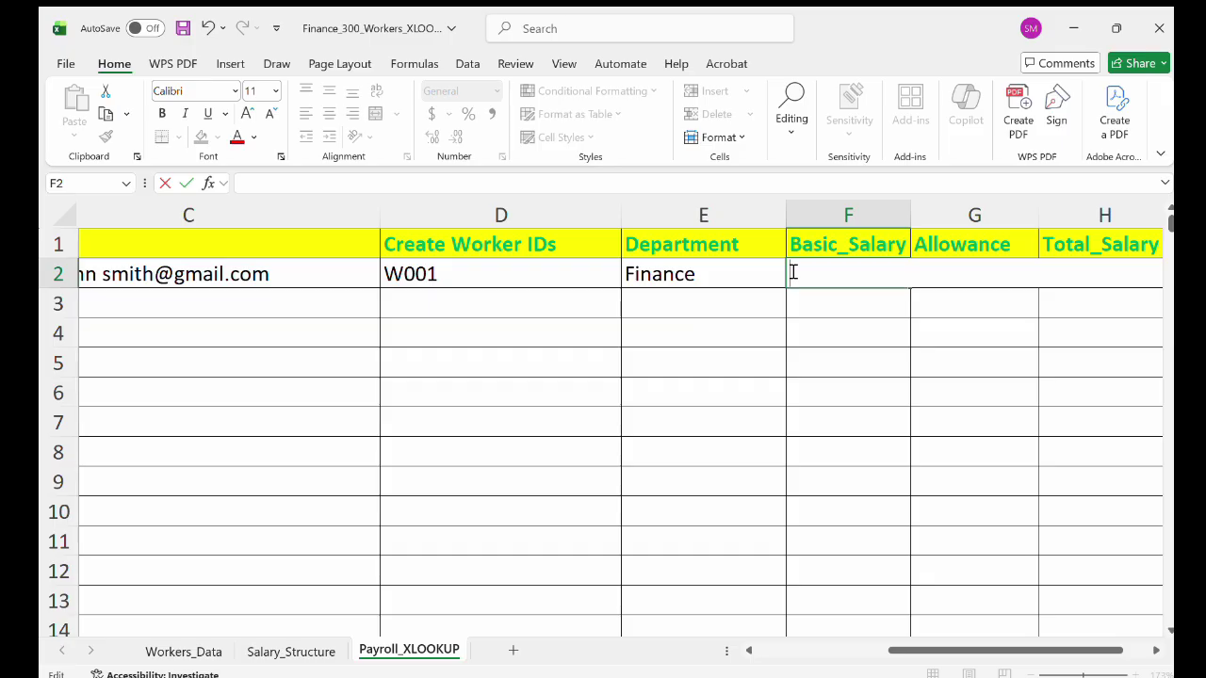
Enter =XLOOKUP(E2,Salary_Structure!A:A,Salary_Structure!B:B) in F2, returning 7500 for Finance.
type("=")
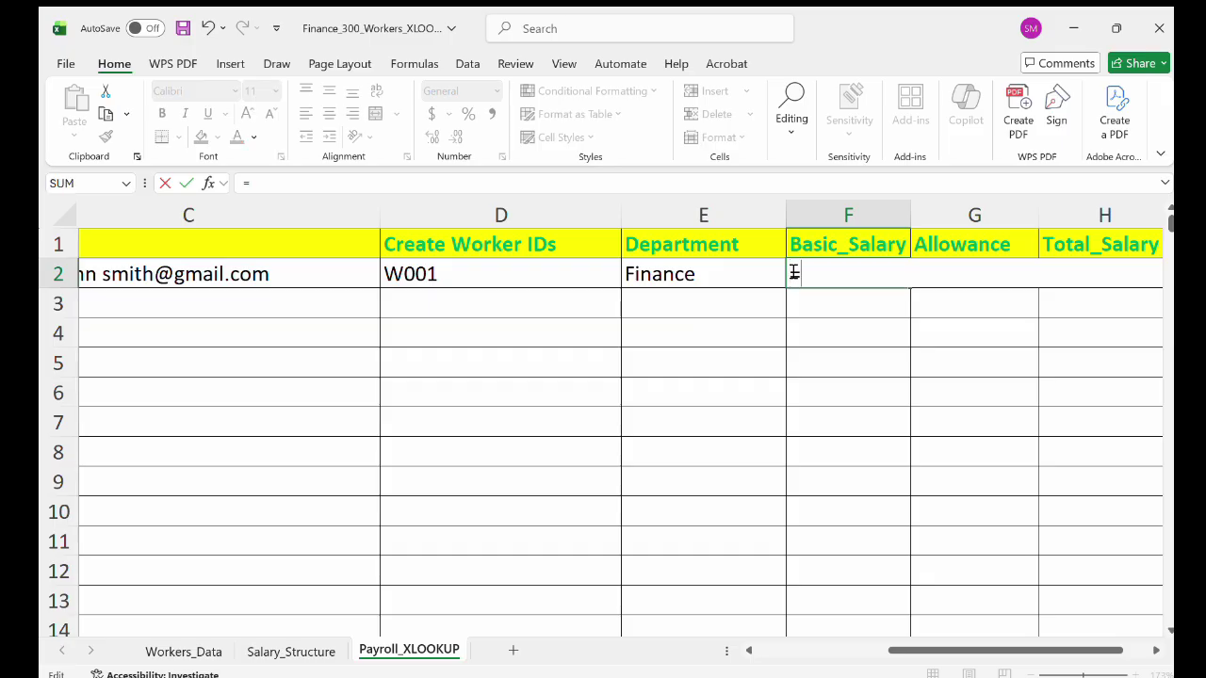
type("XLO")
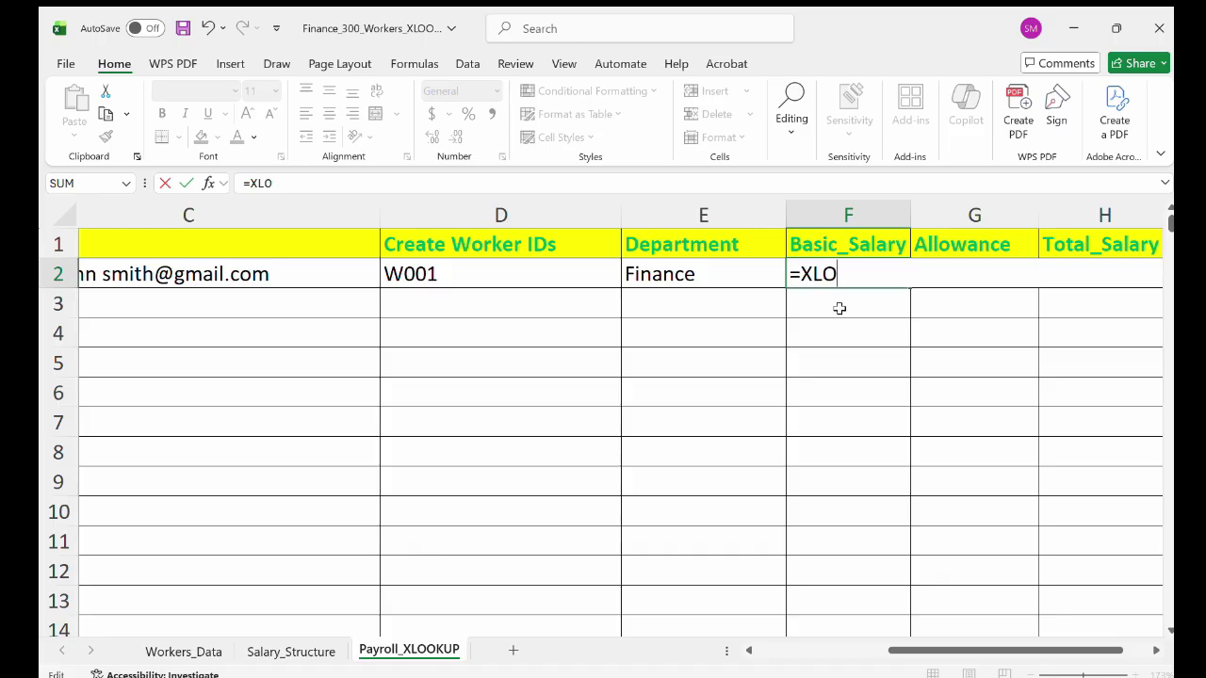
key("Tab")
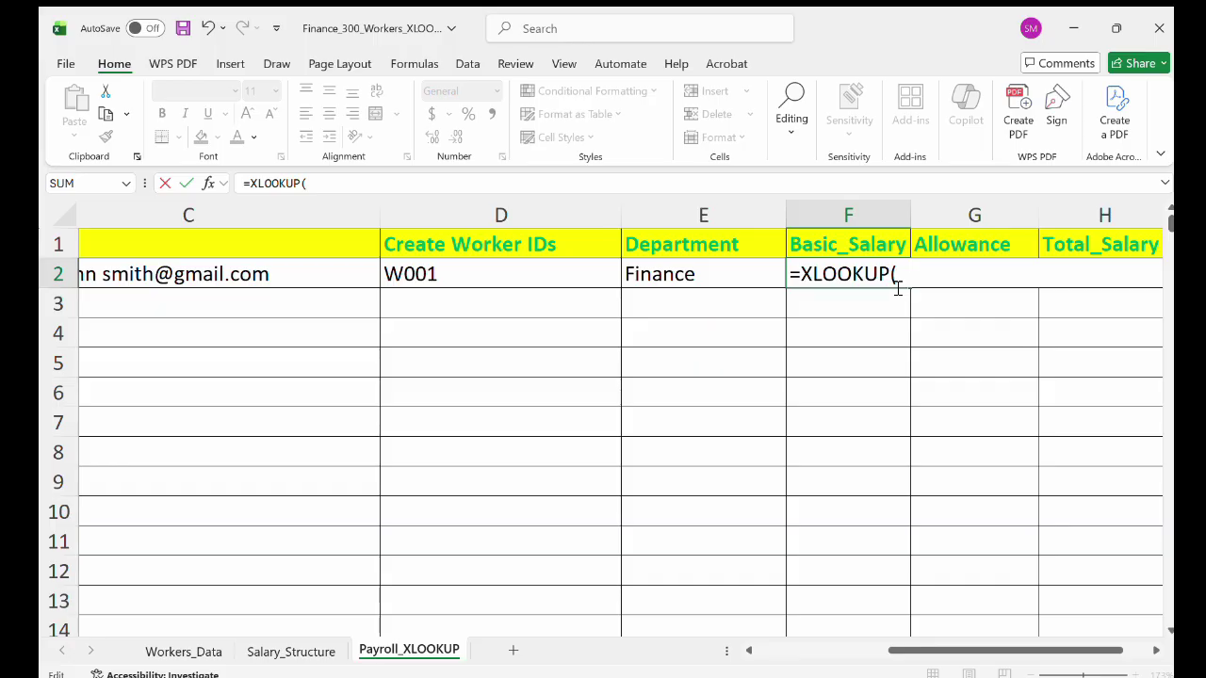
left_click(725, 277)
type(",")
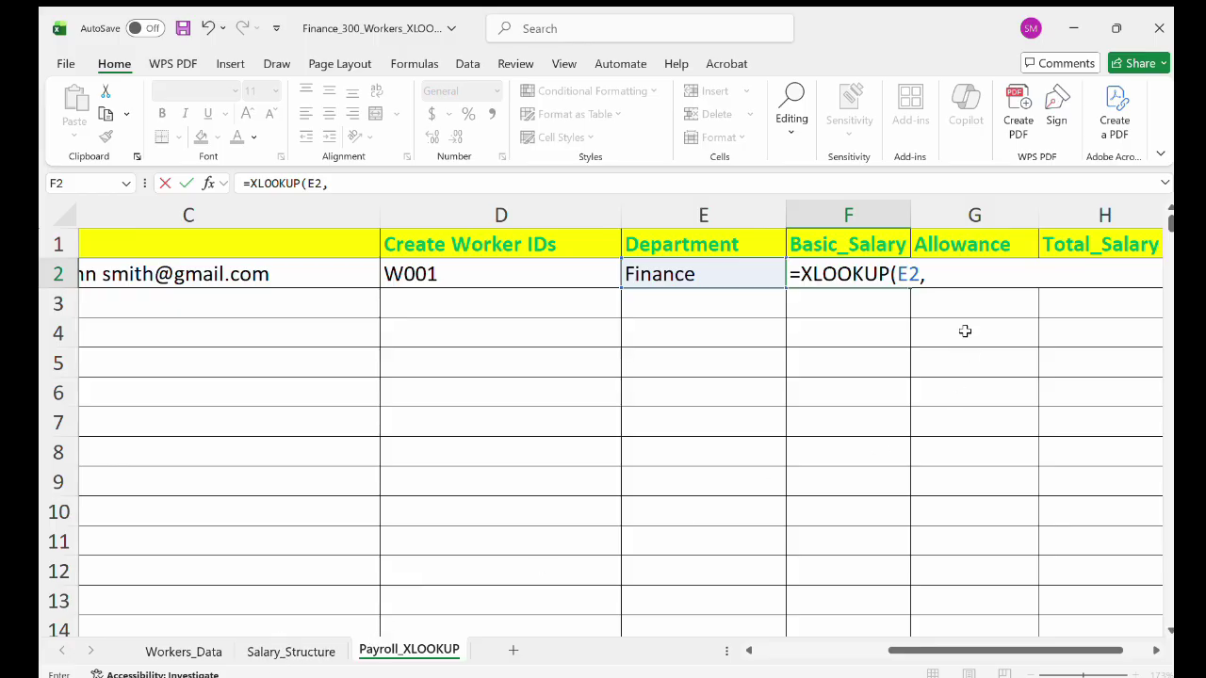
type("Salary")
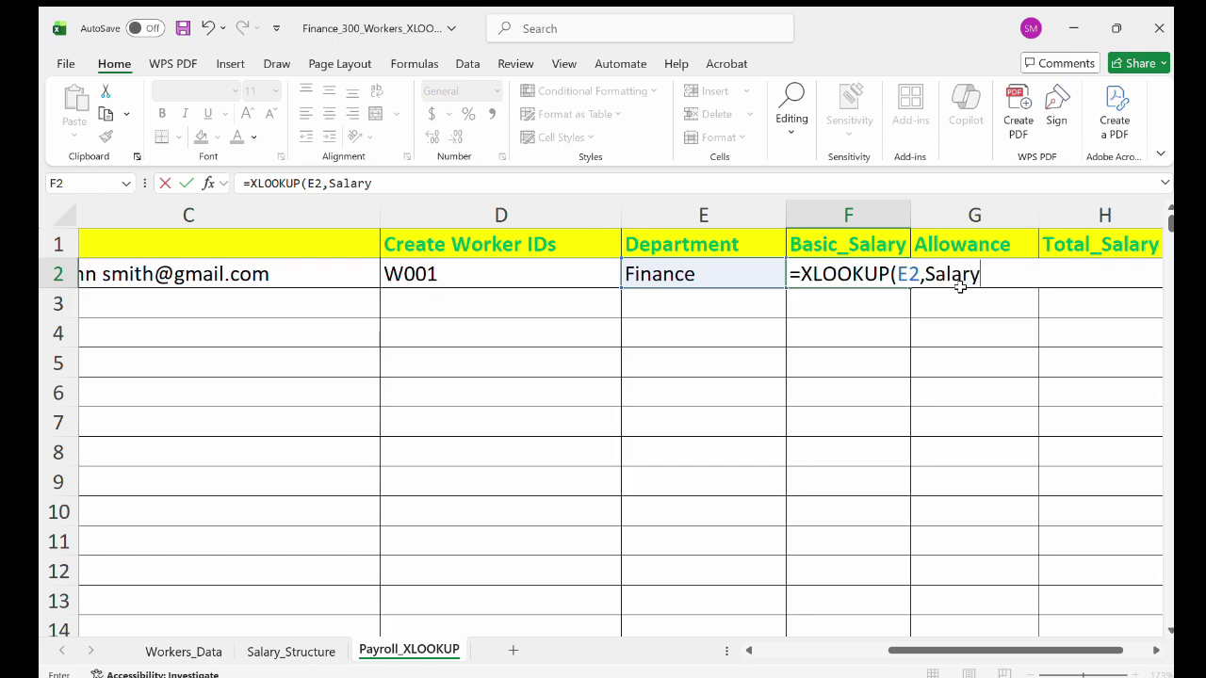
type("_Structure")
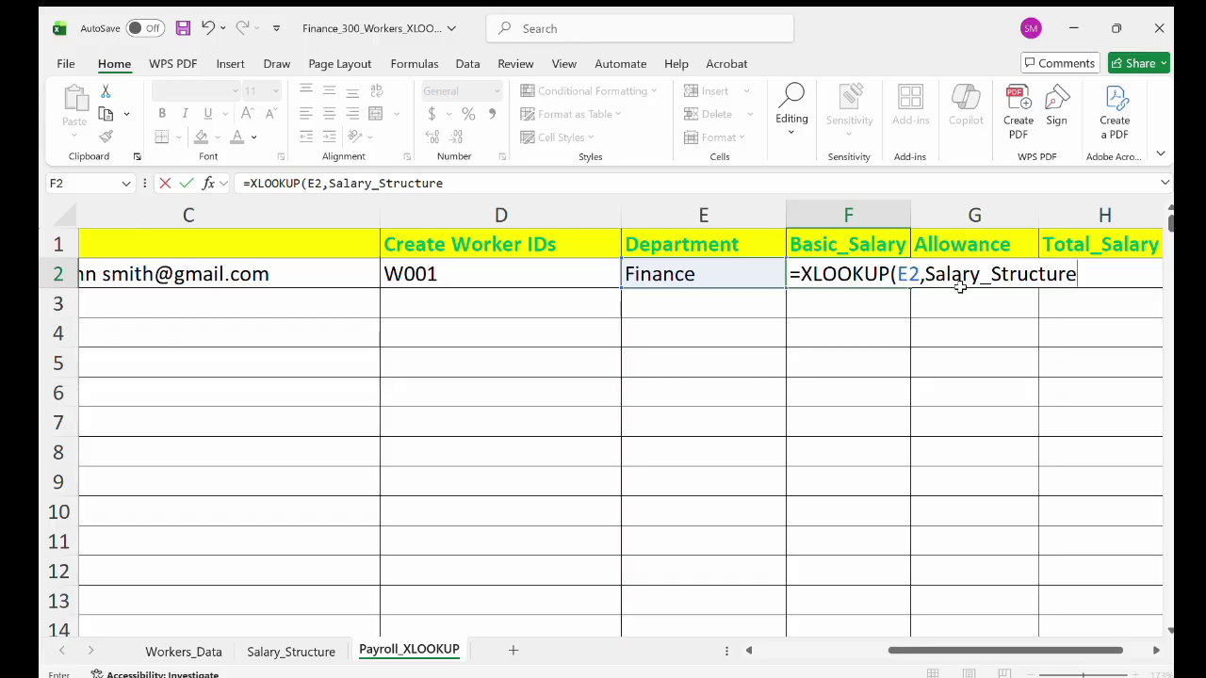
type("!A:A,")
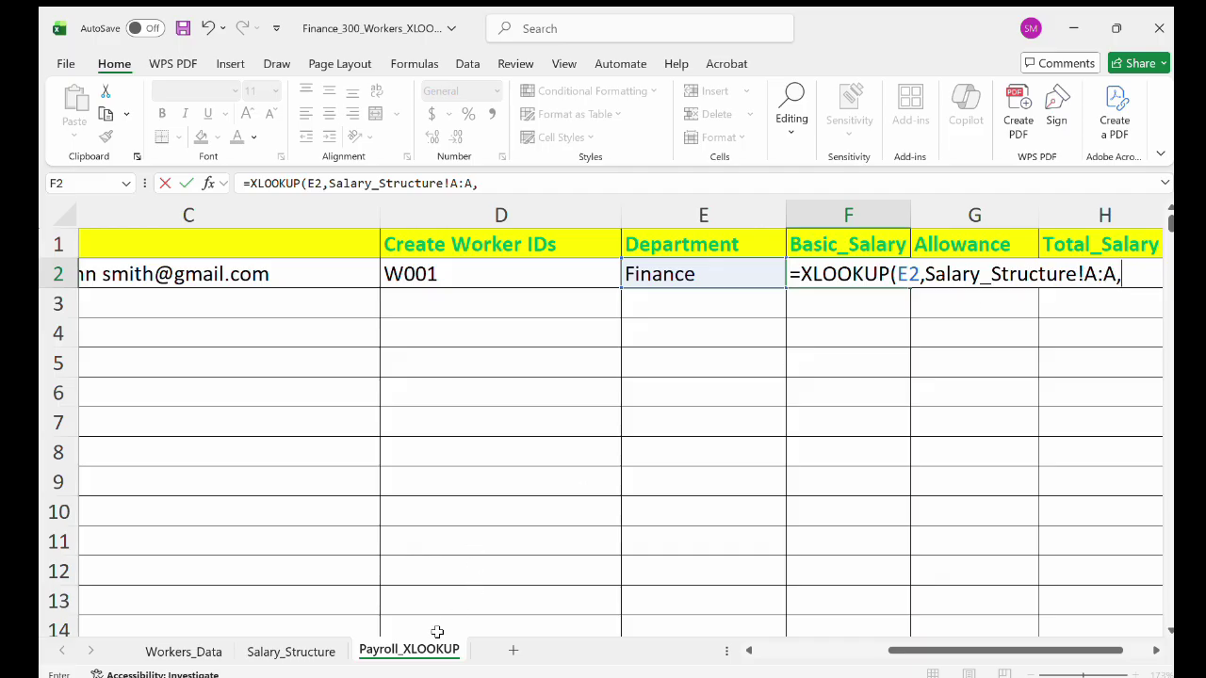
left_click(290, 651)
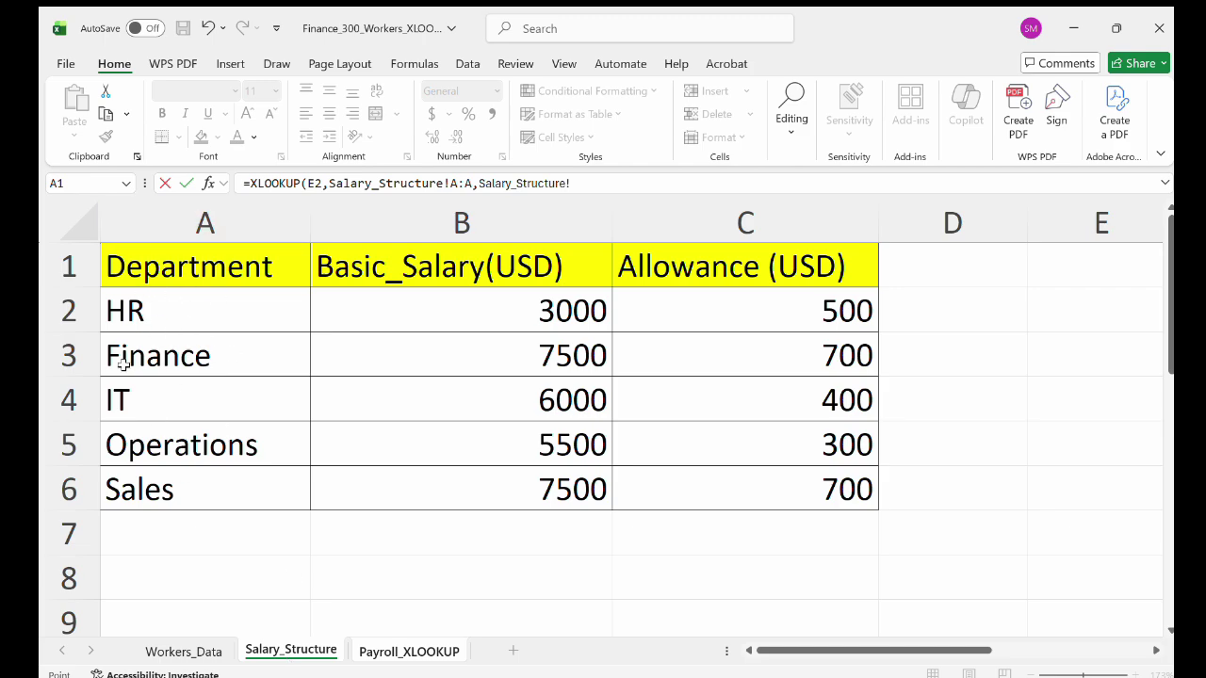
left_click(231, 232)
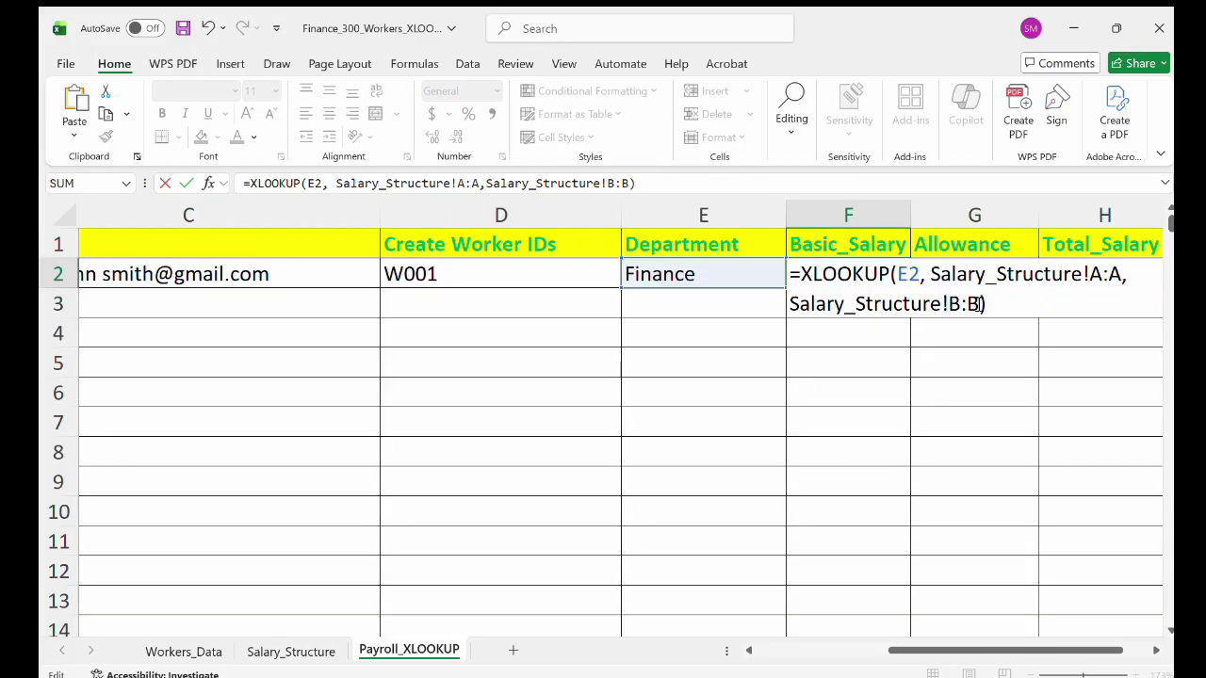
key("ctrl+Return")
left_click(327, 656)
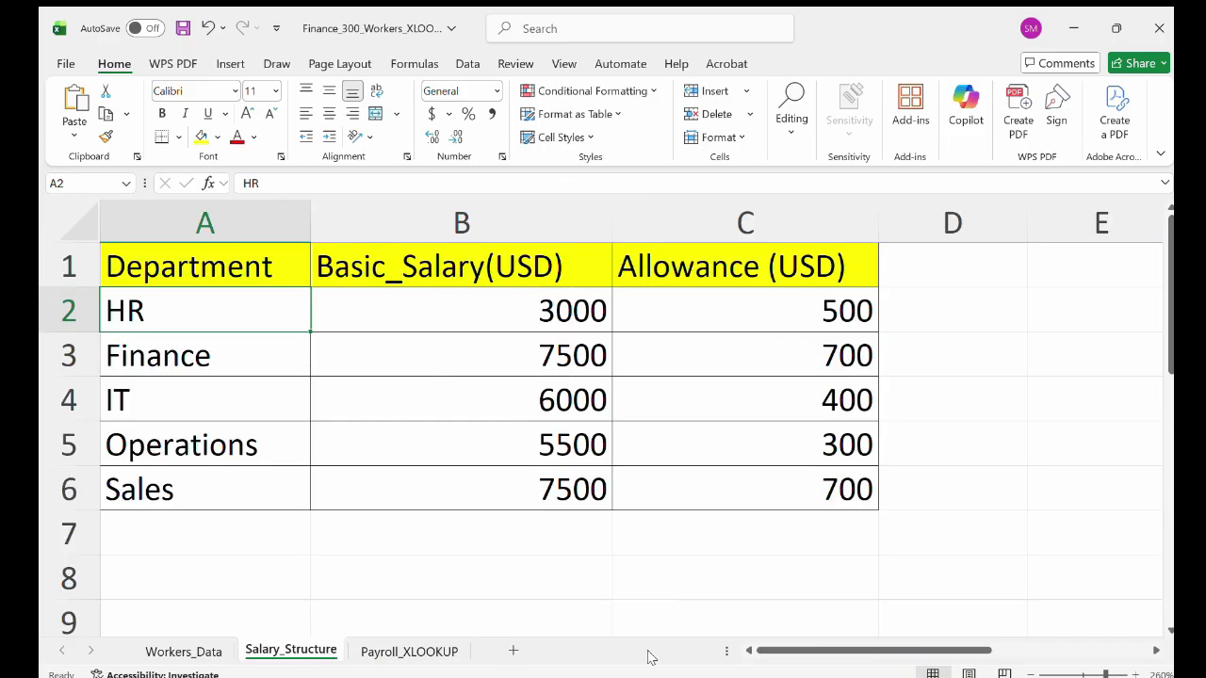
left_click(424, 650)
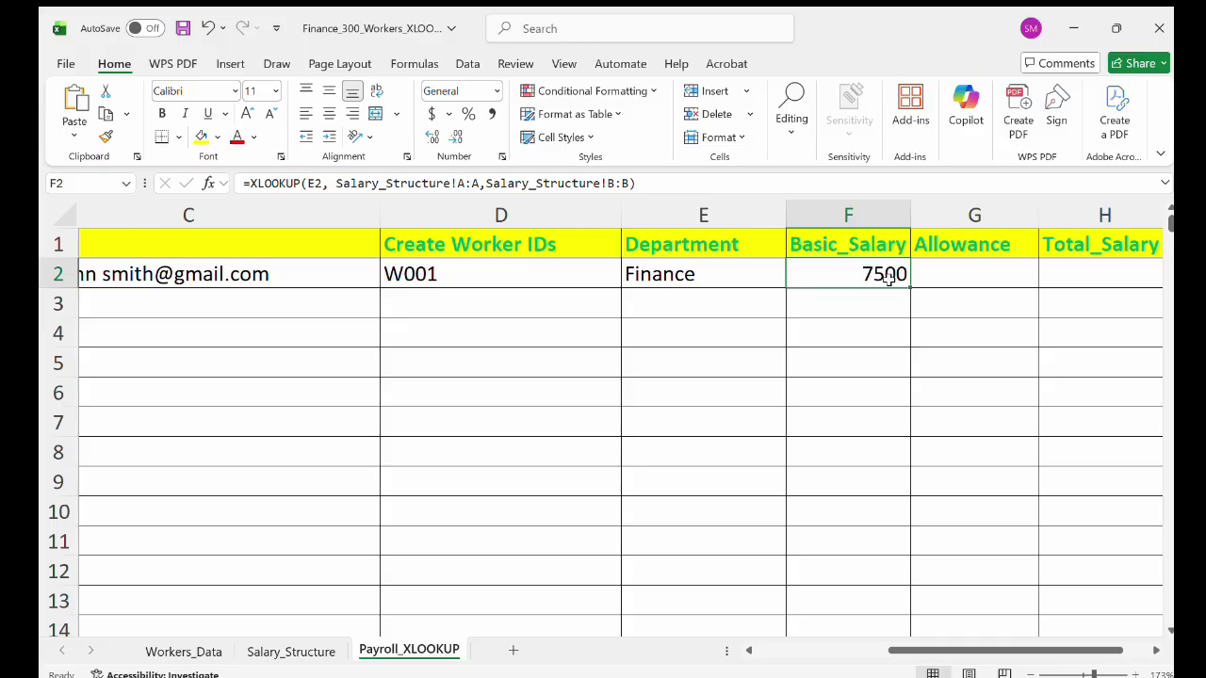
Enter =XLOOKUP(E2,Salary_Structure!A:A,Salary_Structure!C:C) in G2, correcting the return column to C:C.
double_click(950, 276)
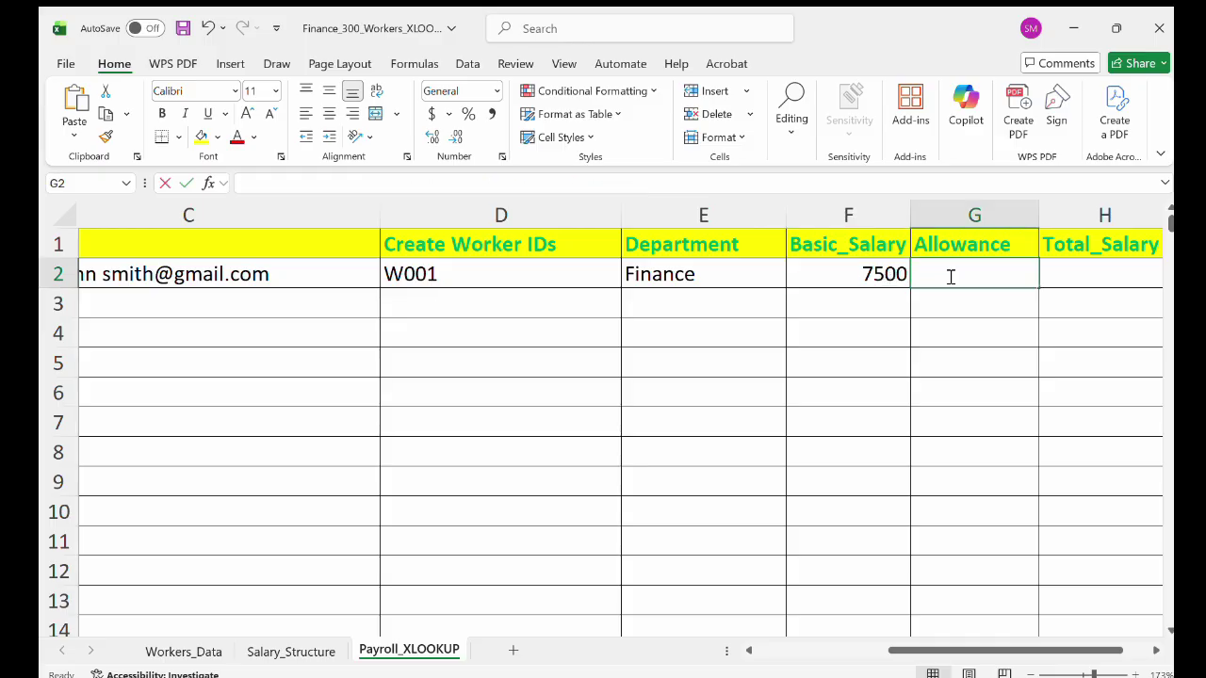
type("=")
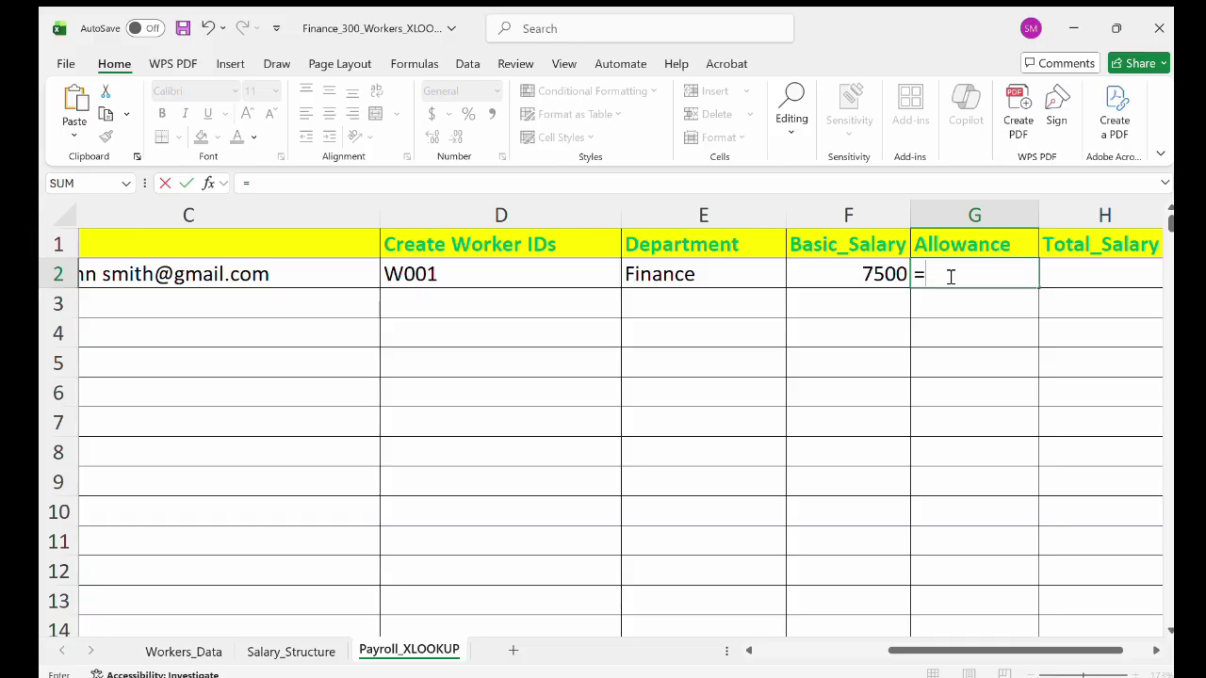
type("XLOOKUP(")
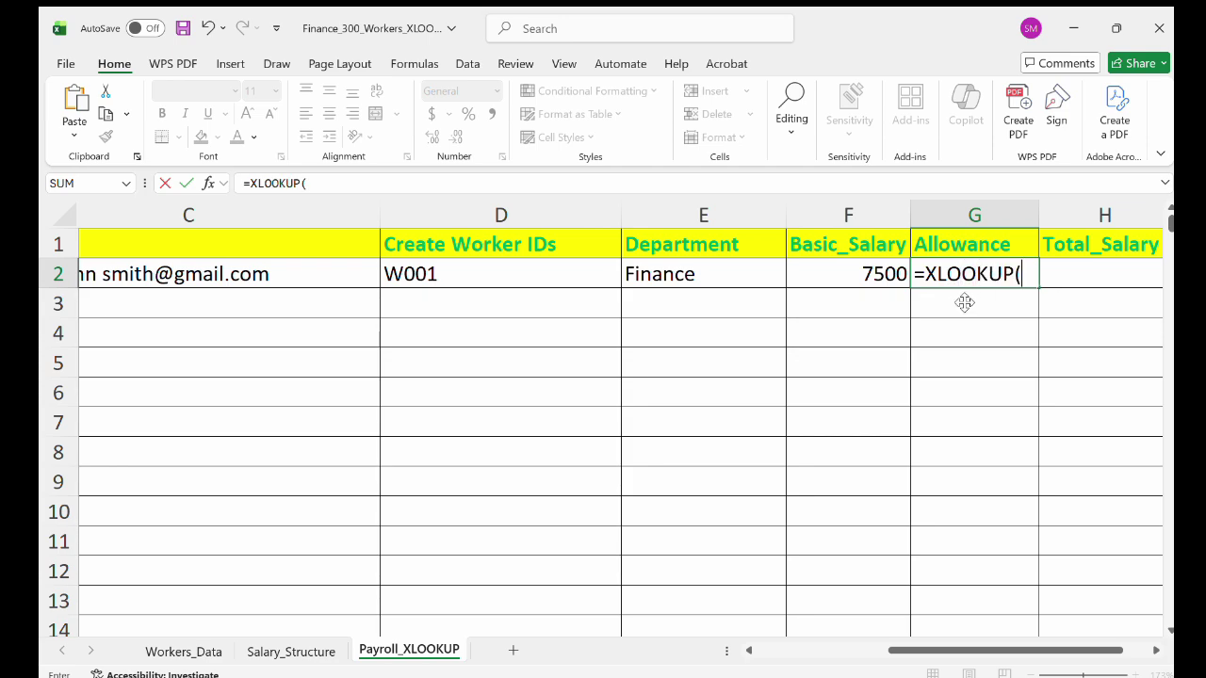
left_click(676, 275)
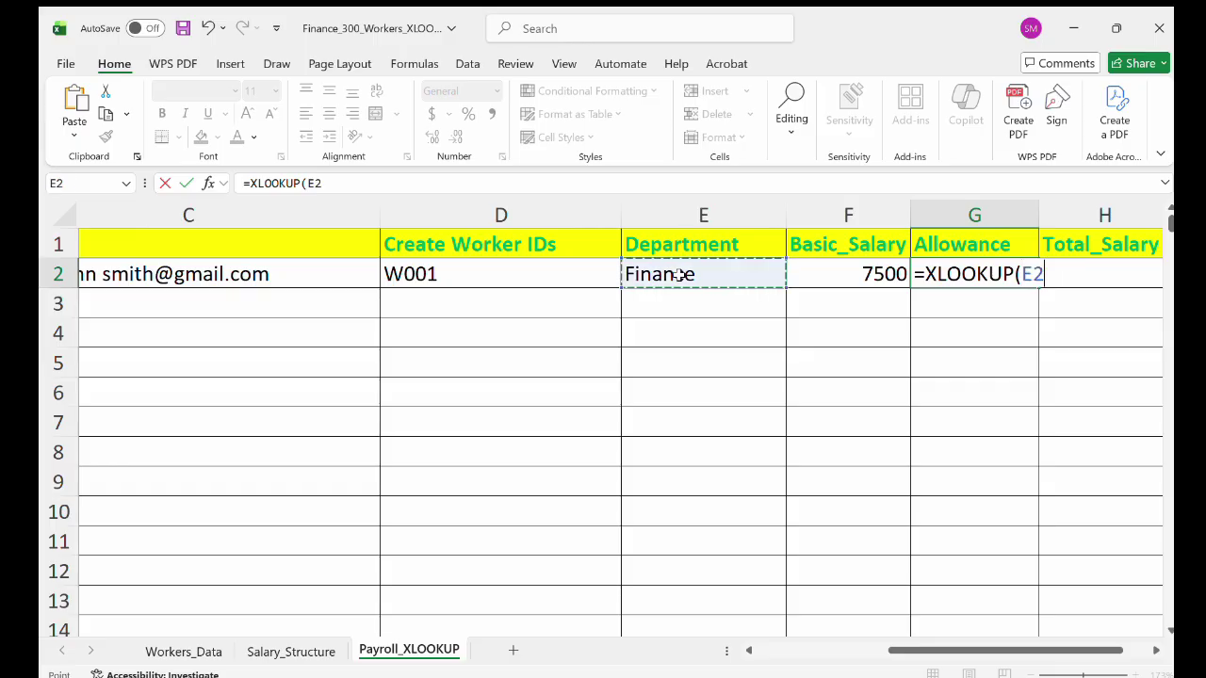
type(",")
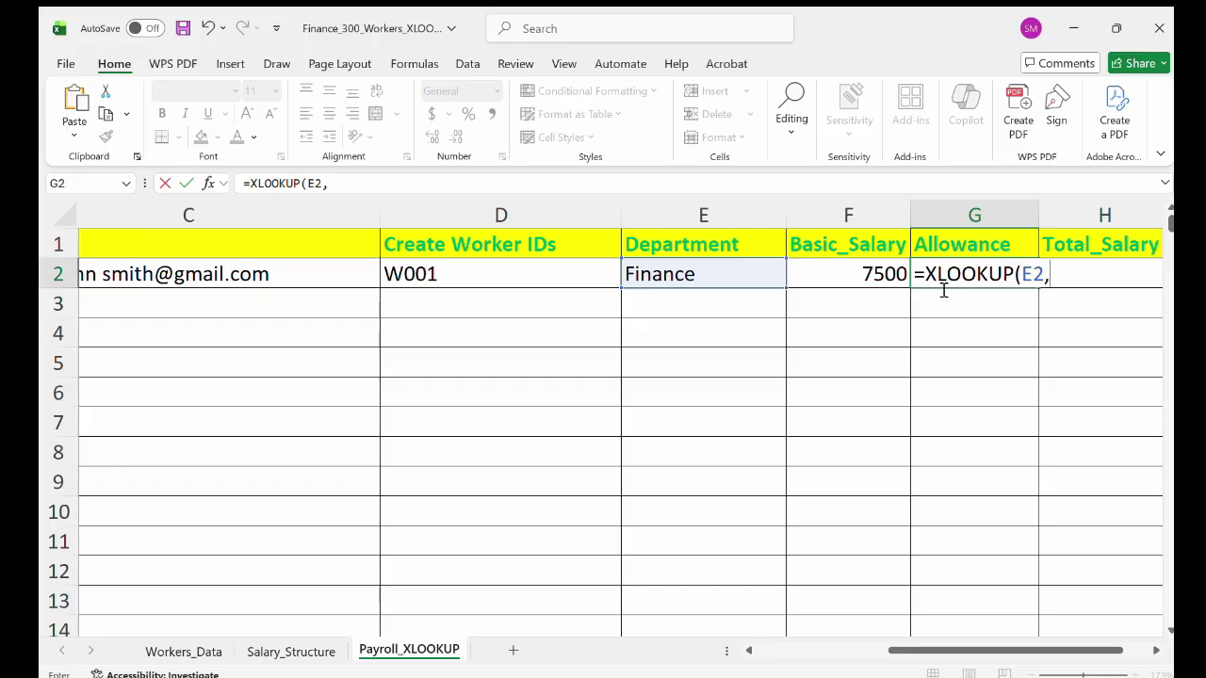
type("Salary_Structure!A)")
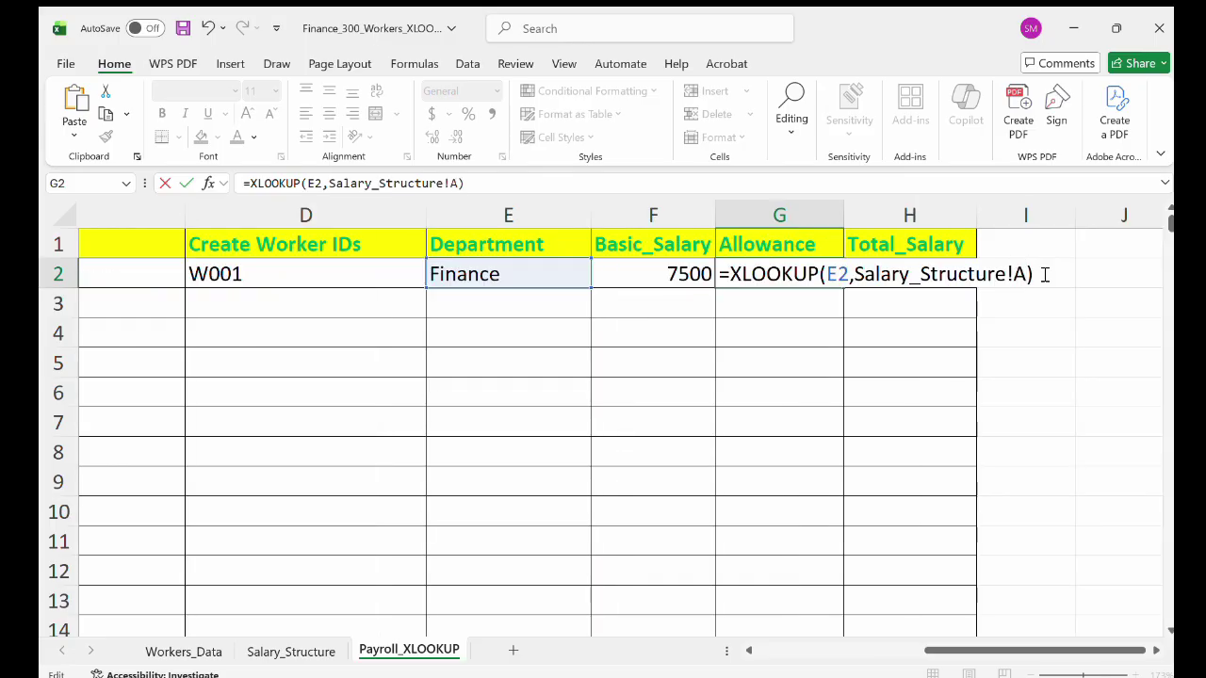
type(":")
type("A")
type(", Salary_Structure!B:B)")
key("Left")
key("BackSpace")
key("BackSpace")
key("BackSpace")
type("C")
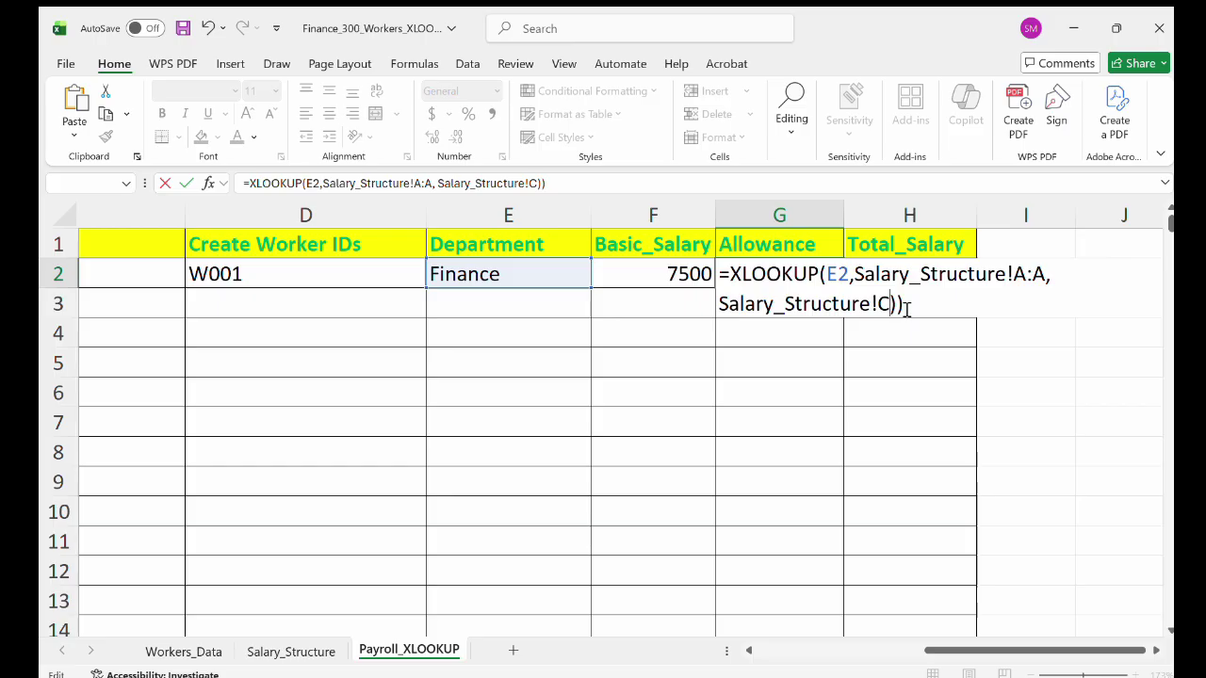
type(":C")
key("Return")
double_click(808, 273)
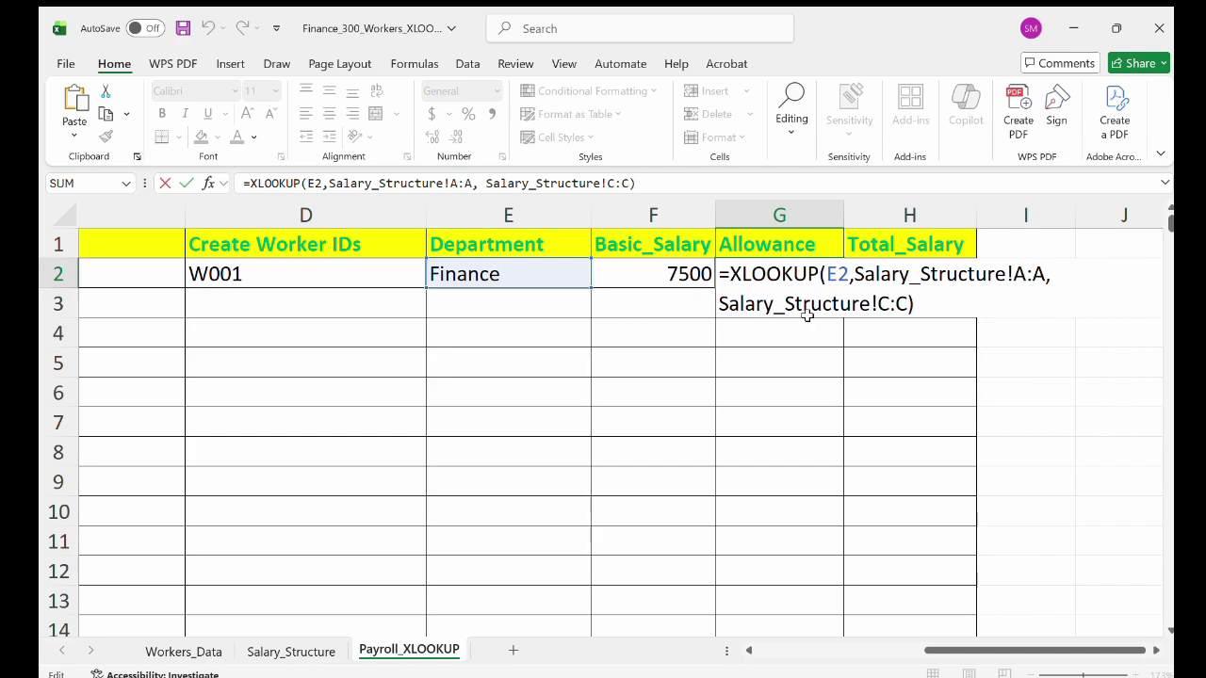
Verify Finance's 7500 salary and 700 allowance on Salary_Structure against G2's result.
left_click(291, 651)
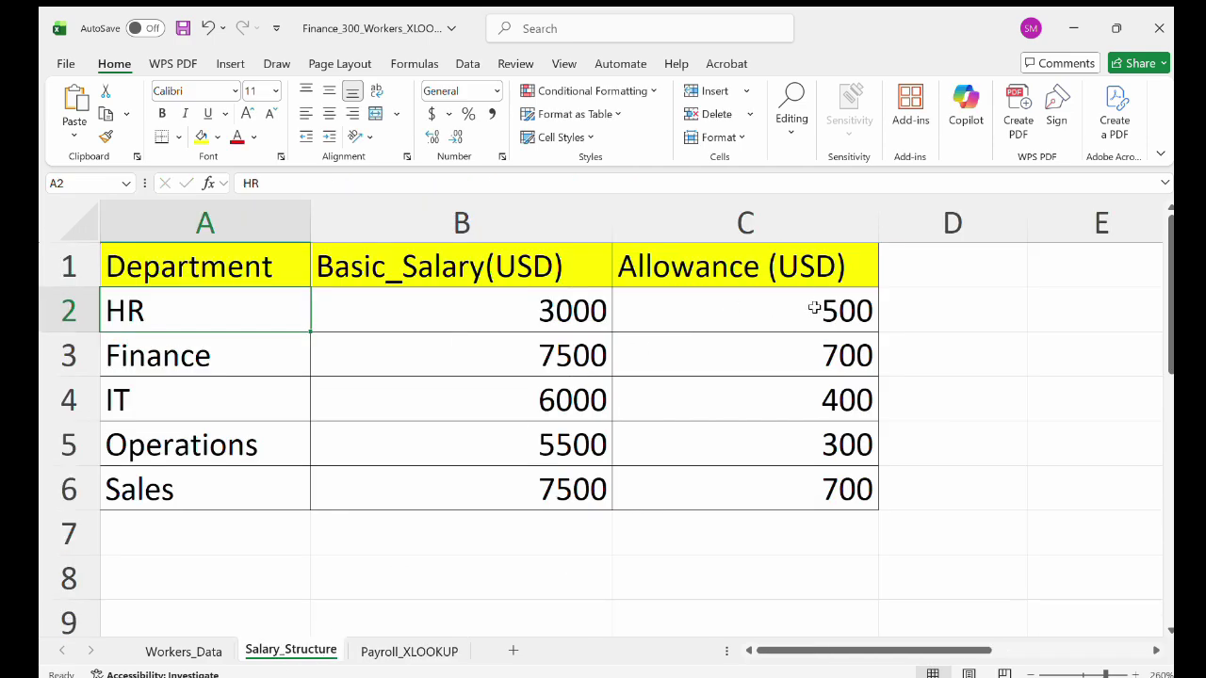
left_click(219, 351)
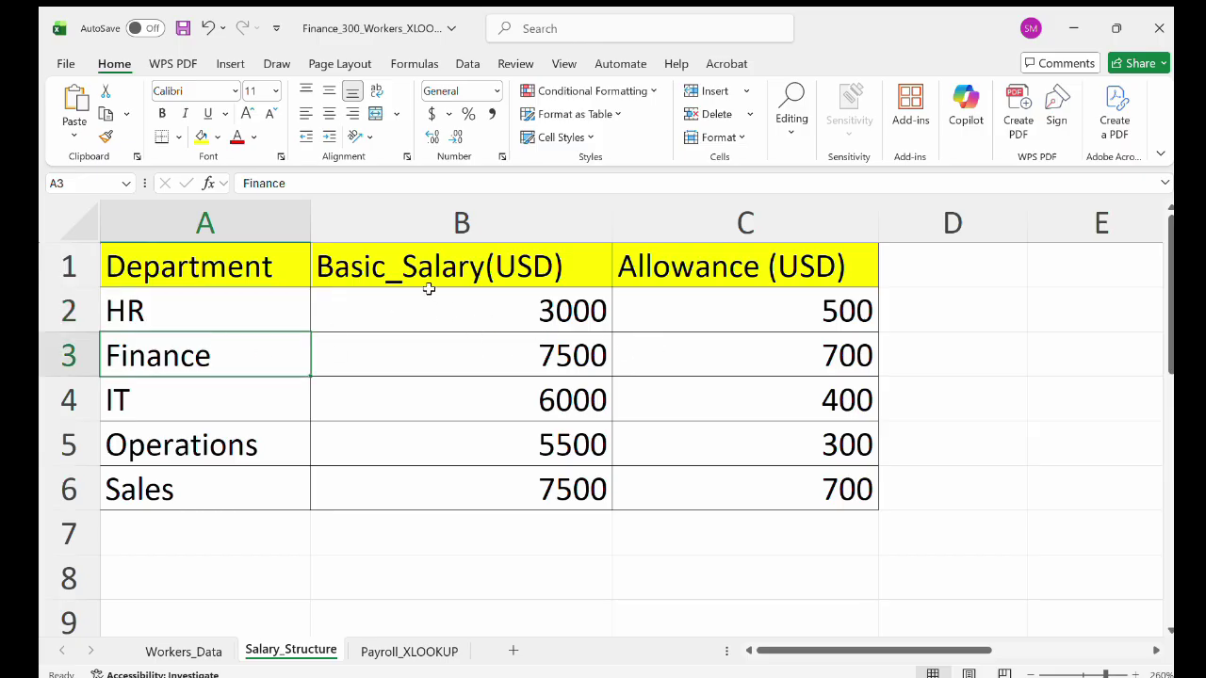
left_click(544, 352)
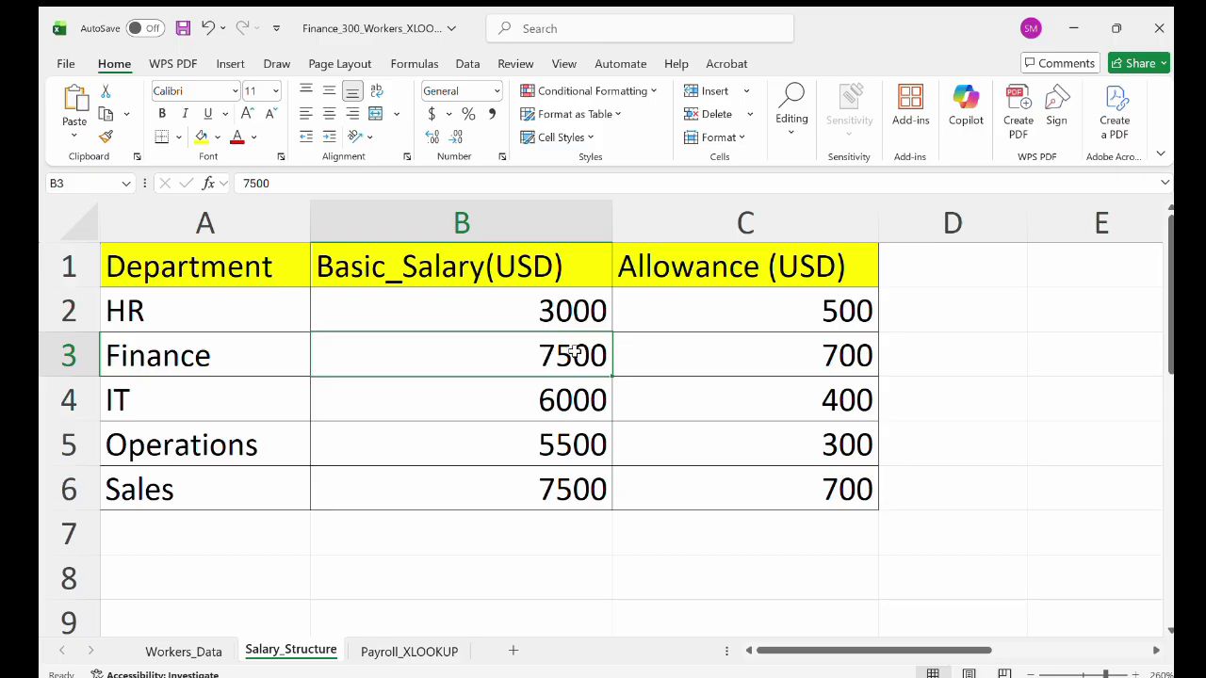
left_click(821, 365)
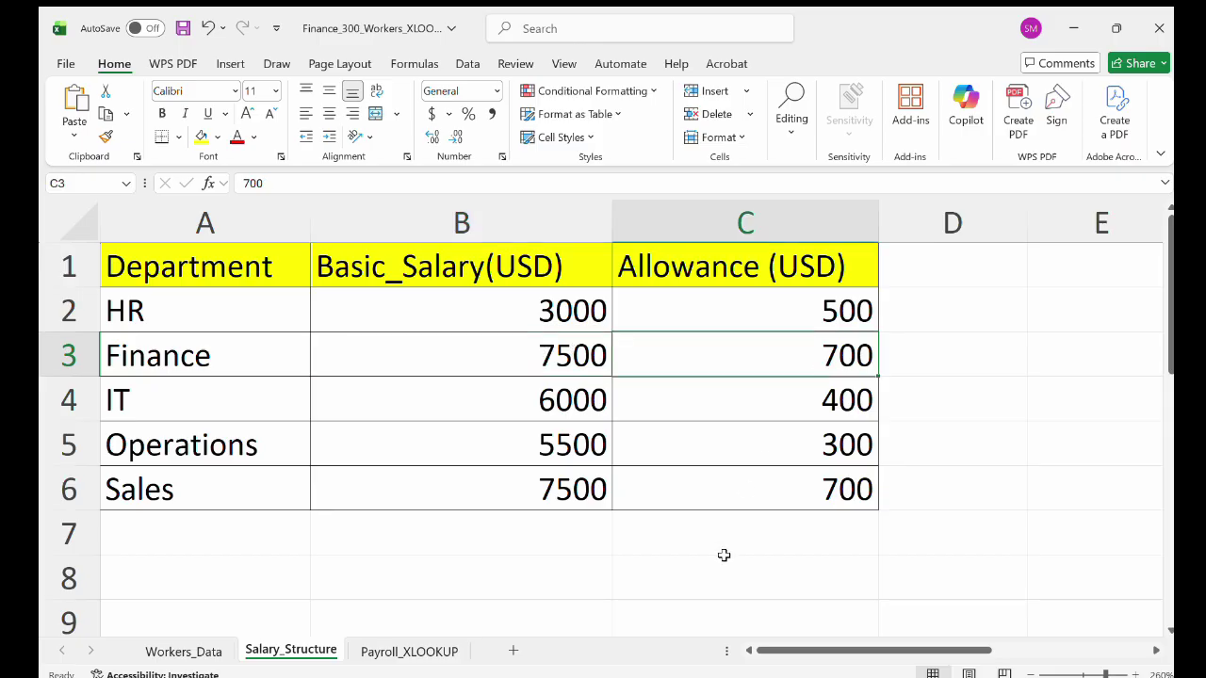
left_click(454, 650)
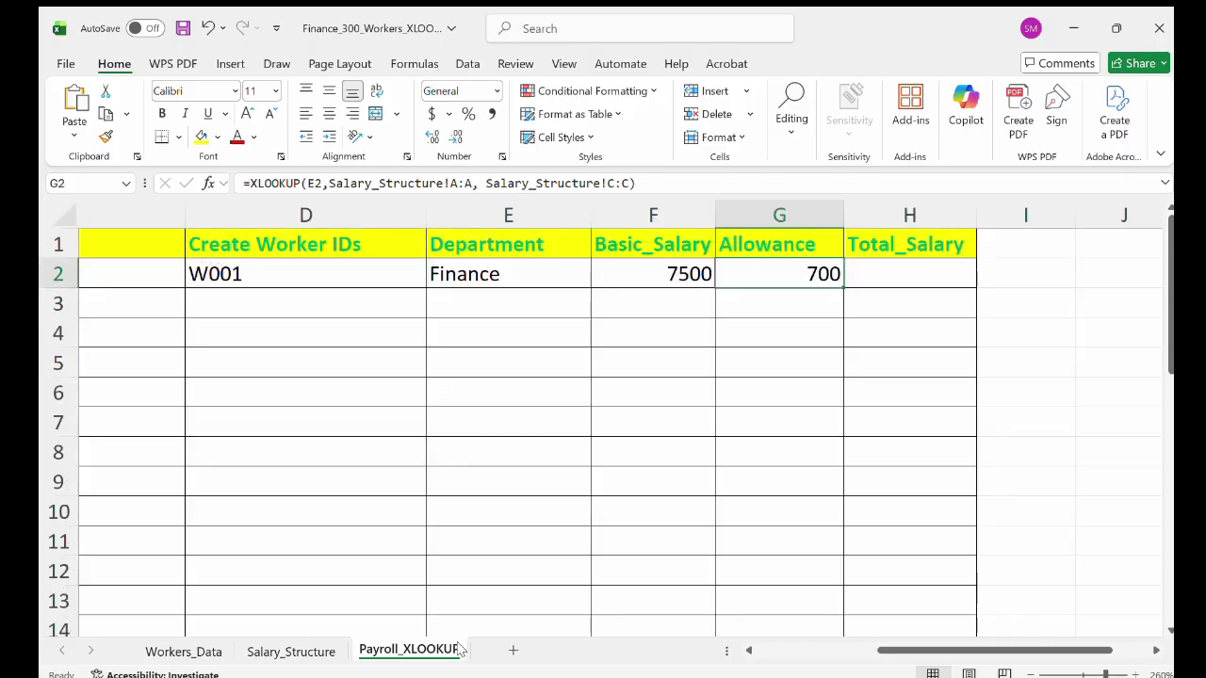
double_click(807, 274)
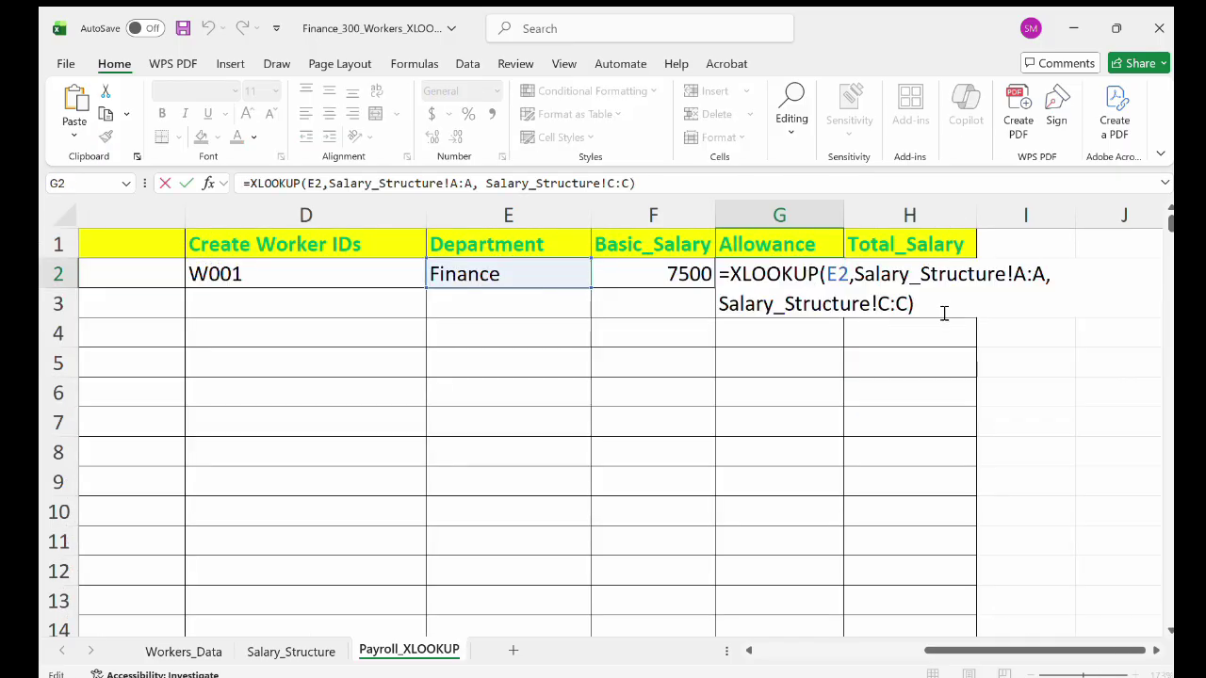
left_click(885, 336)
Enter =F2+G2 in H2 so the first worker's Total_Salary shows 8200.
left_click(901, 275)
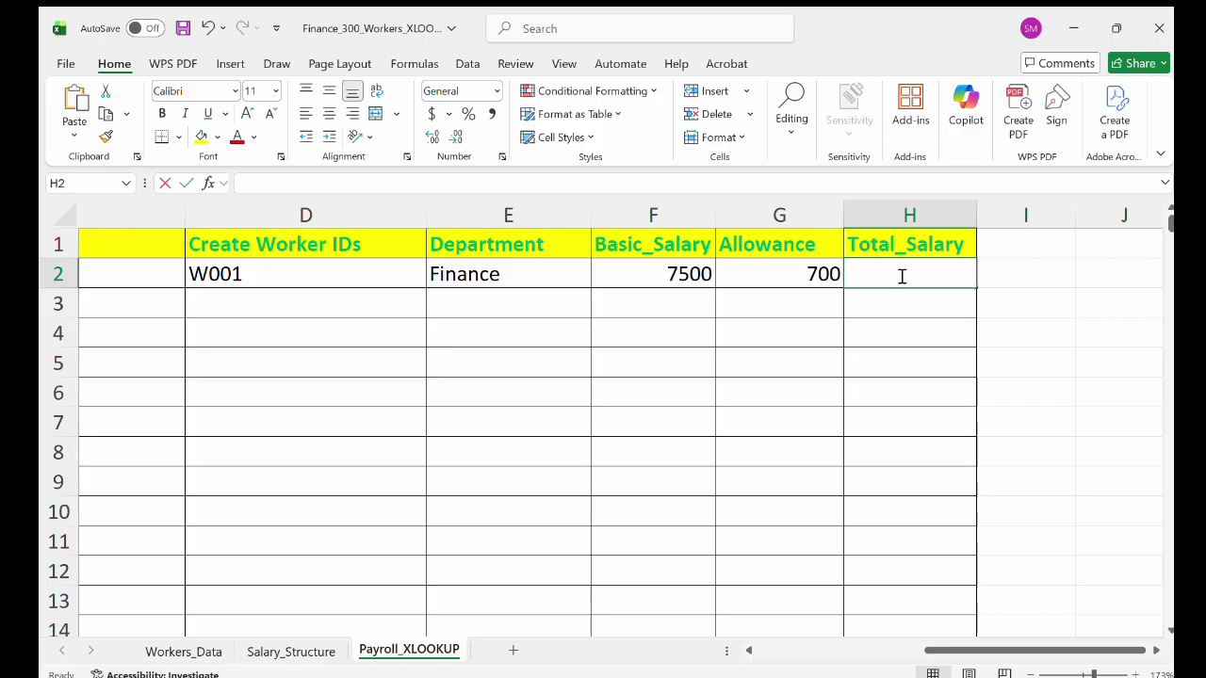
double_click(901, 275)
type("=")
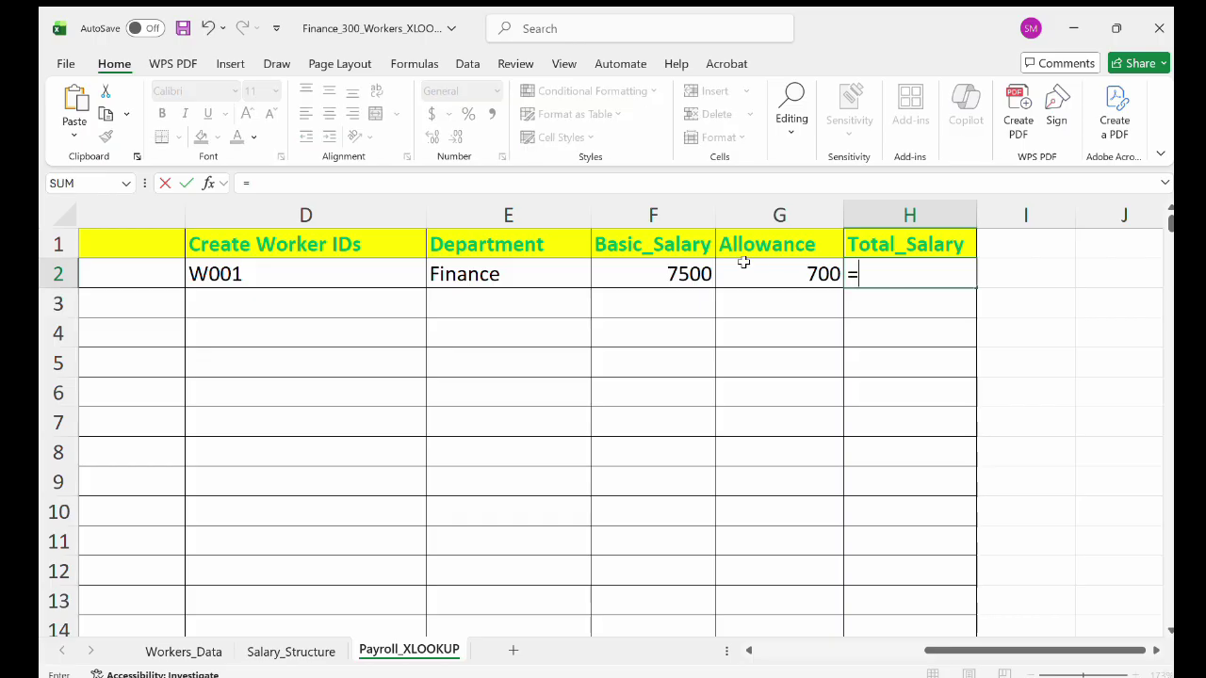
left_click(673, 278)
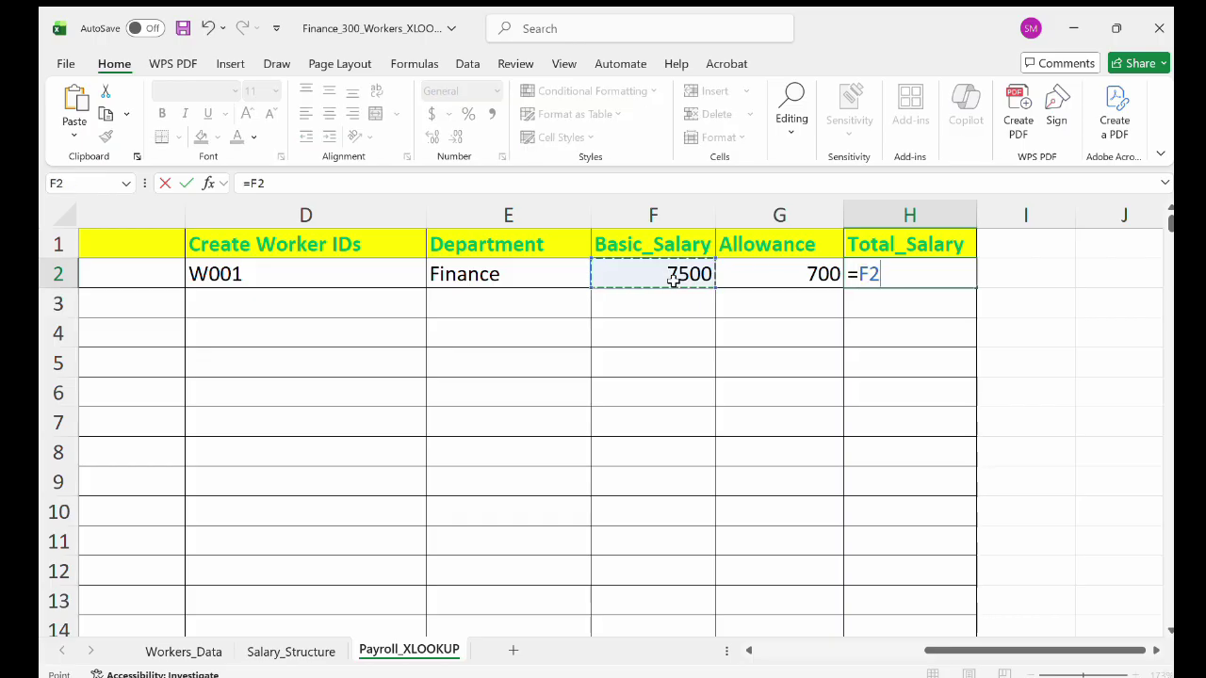
type("+")
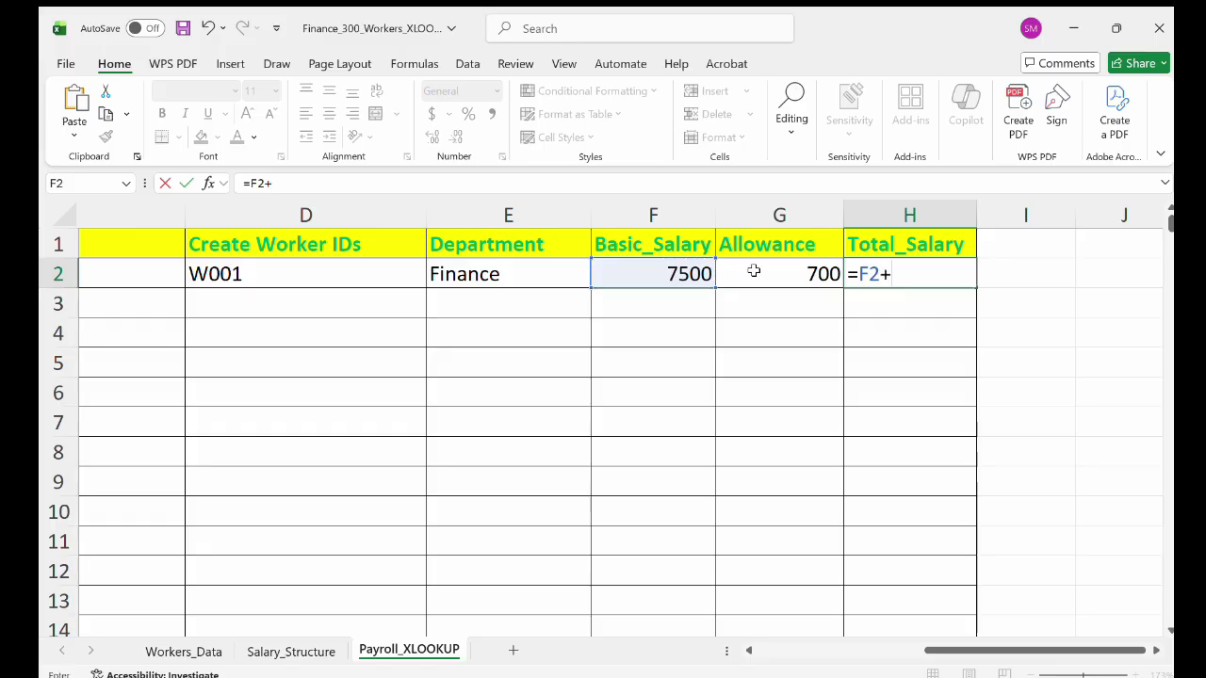
left_click(759, 270)
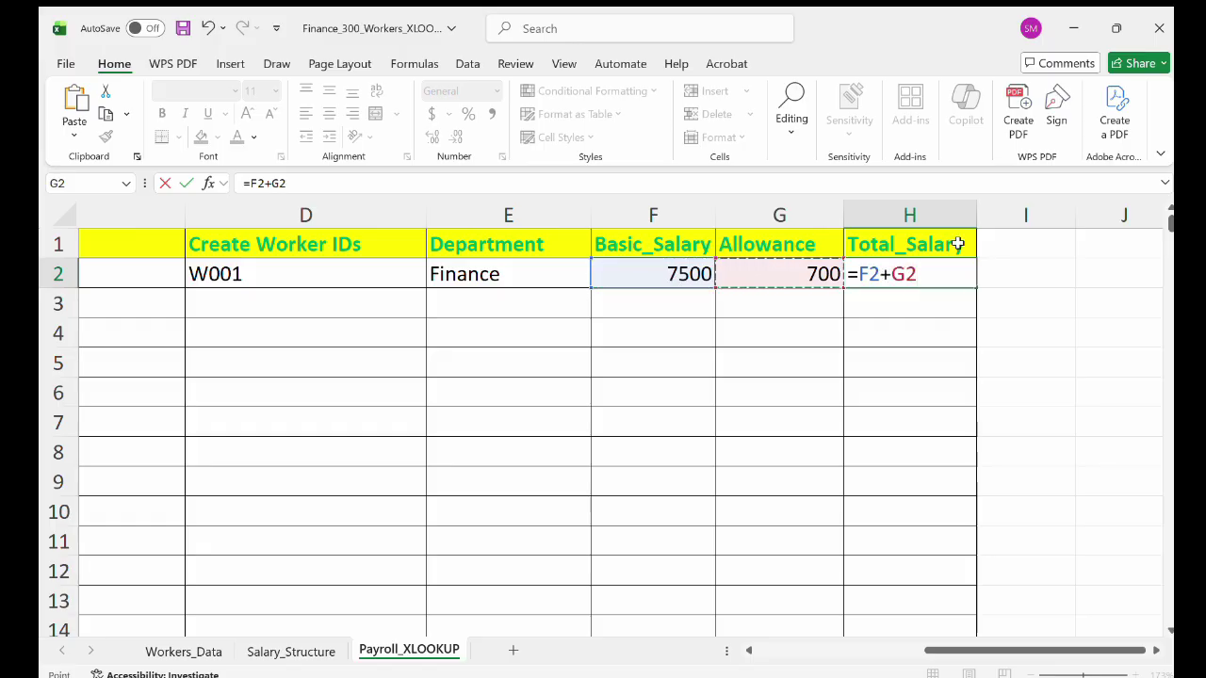
key("Return")
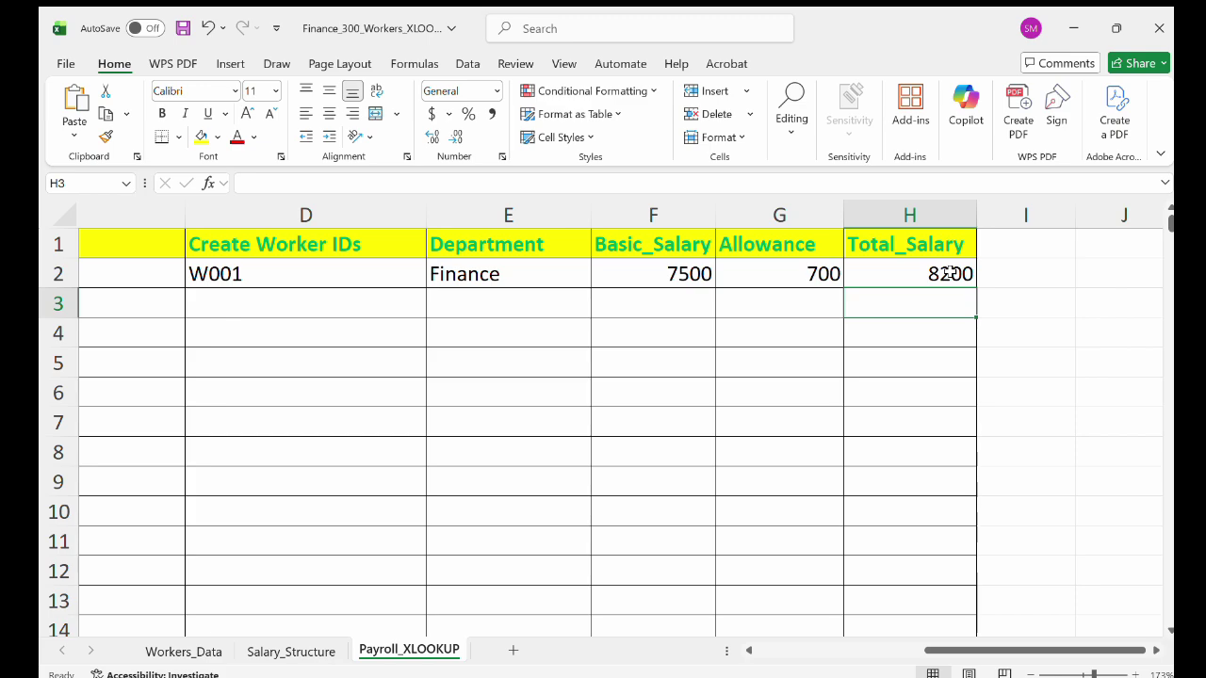
left_click(949, 273)
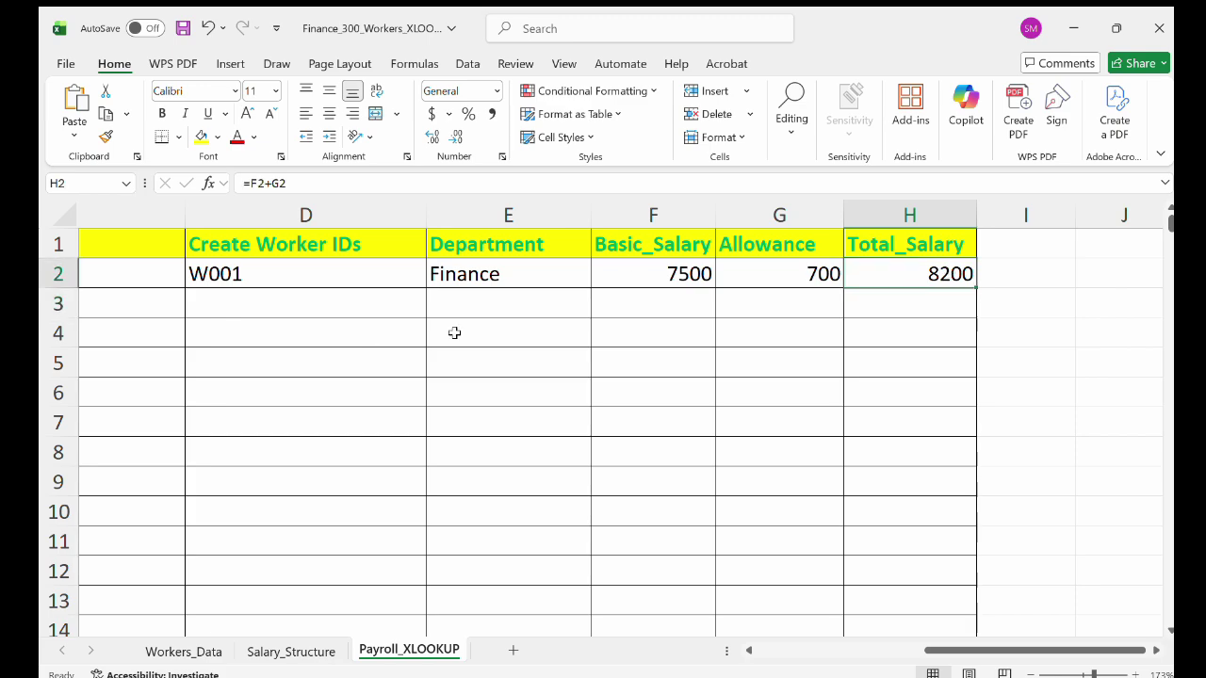
scroll(454, 333, "left", 5)
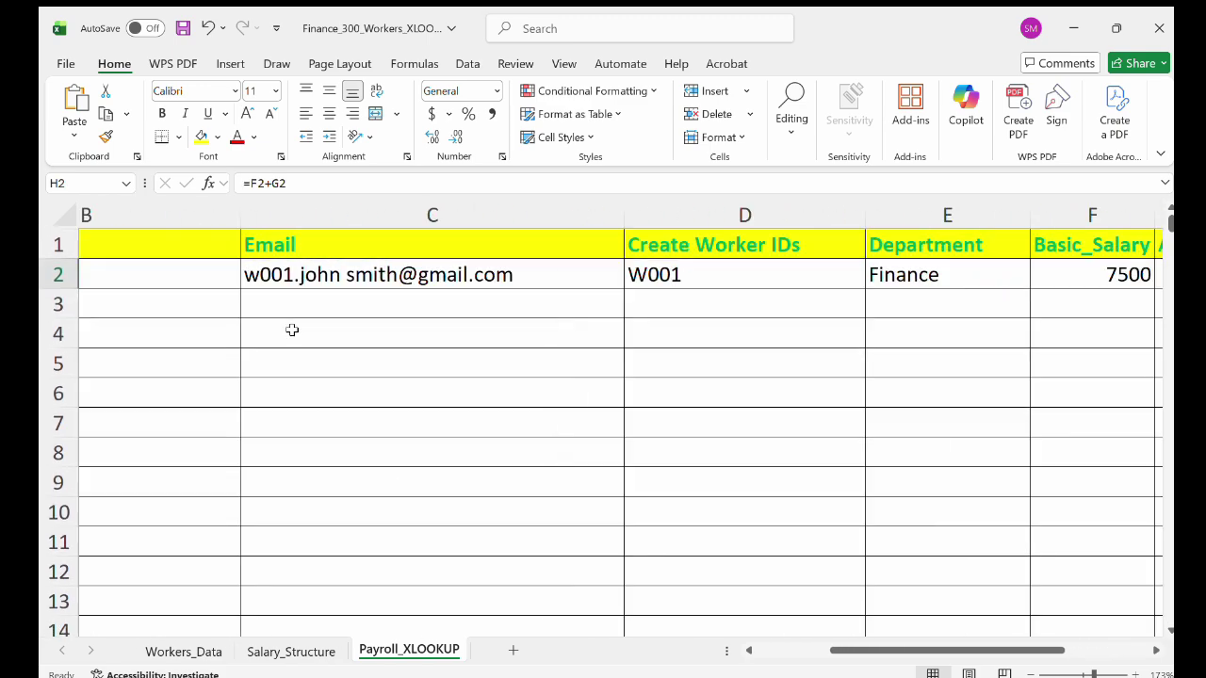
scroll(292, 330, "left", 3)
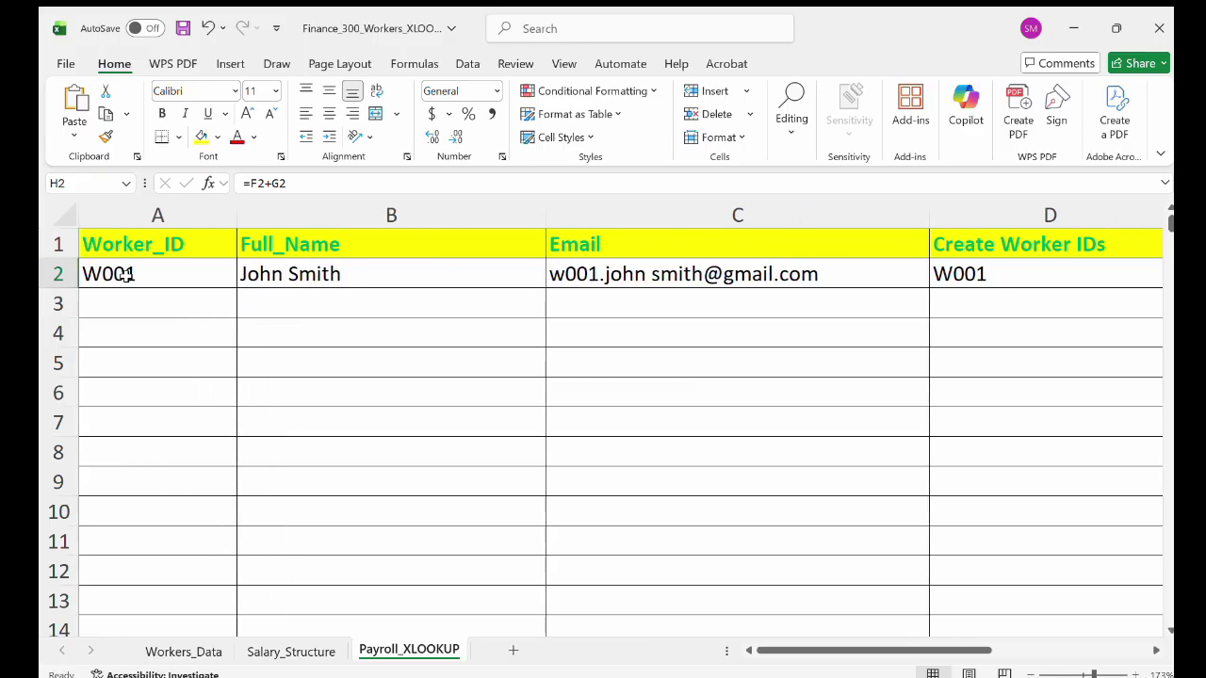
Fill the A2:H2 formulas down to row 301, ending with worker W300.
left_click_drag(91, 270, 843, 278)
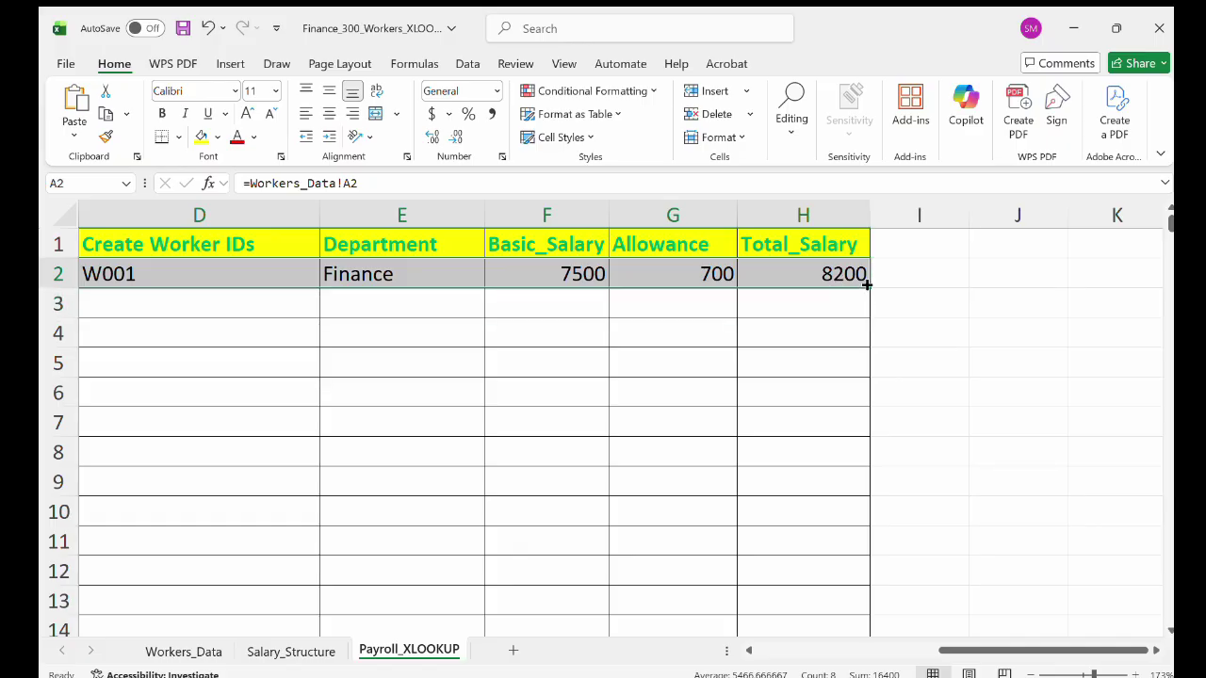
left_click_drag(868, 288, 870, 468)
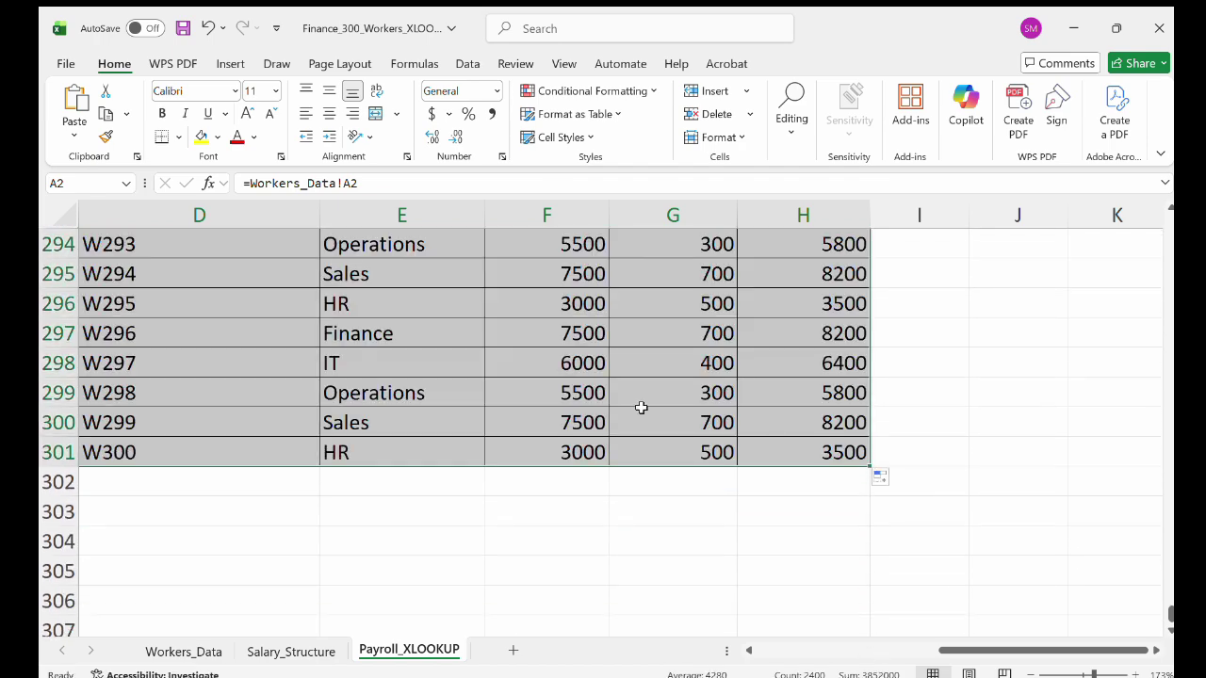
scroll(612, 401, "left", 4)
scroll(612, 401, "up", 2)
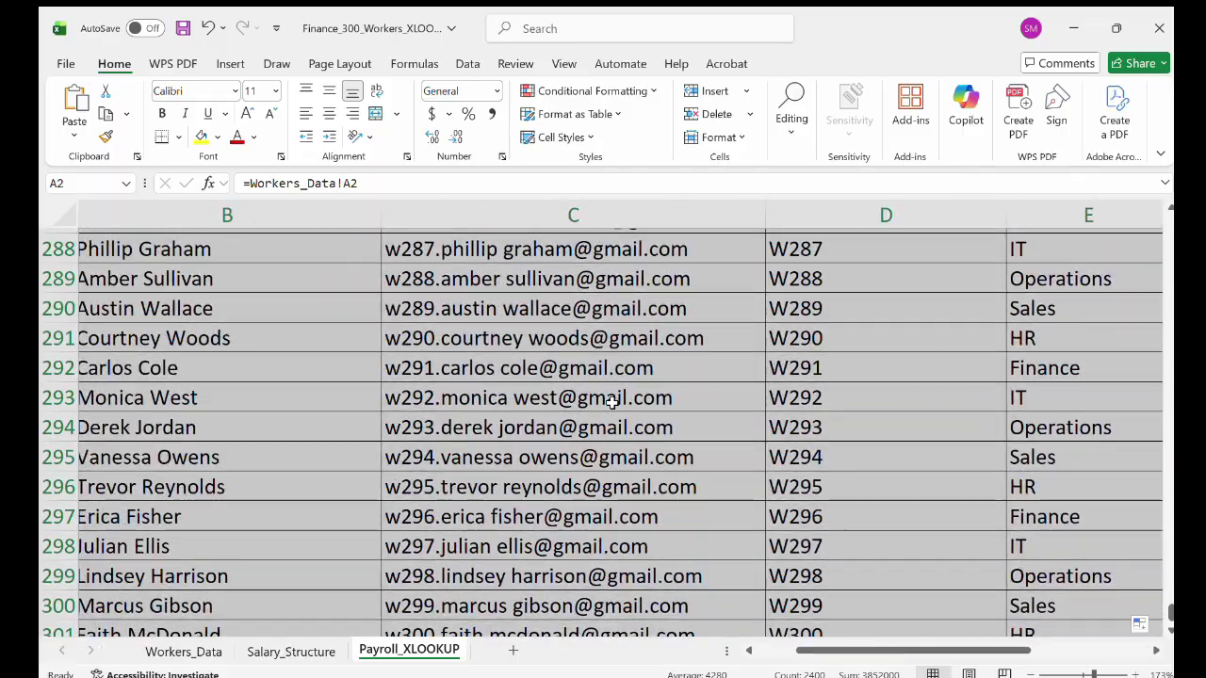
left_click(613, 400)
scroll(612, 400, "left", 2)
scroll(613, 400, "up", 14)
scroll(612, 400, "up", 20)
scroll(612, 404, "up", 20)
scroll(611, 400, "left", 1)
scroll(611, 400, "up", 9)
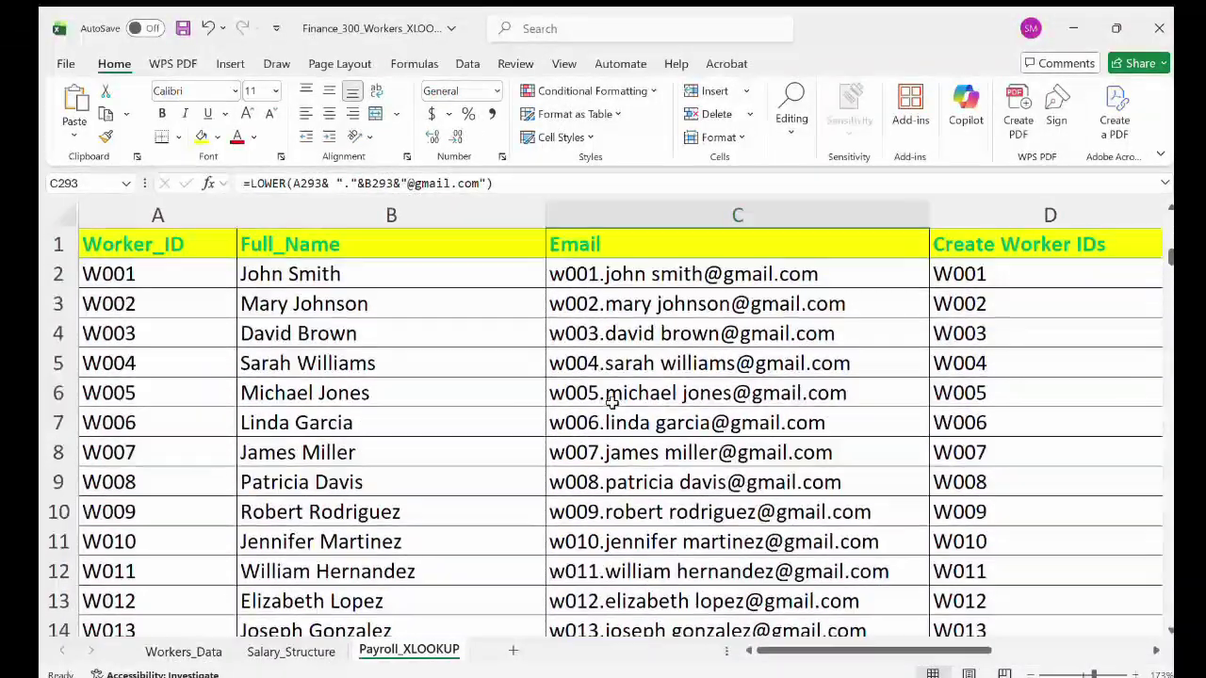
left_click(417, 369)
left_click(150, 273)
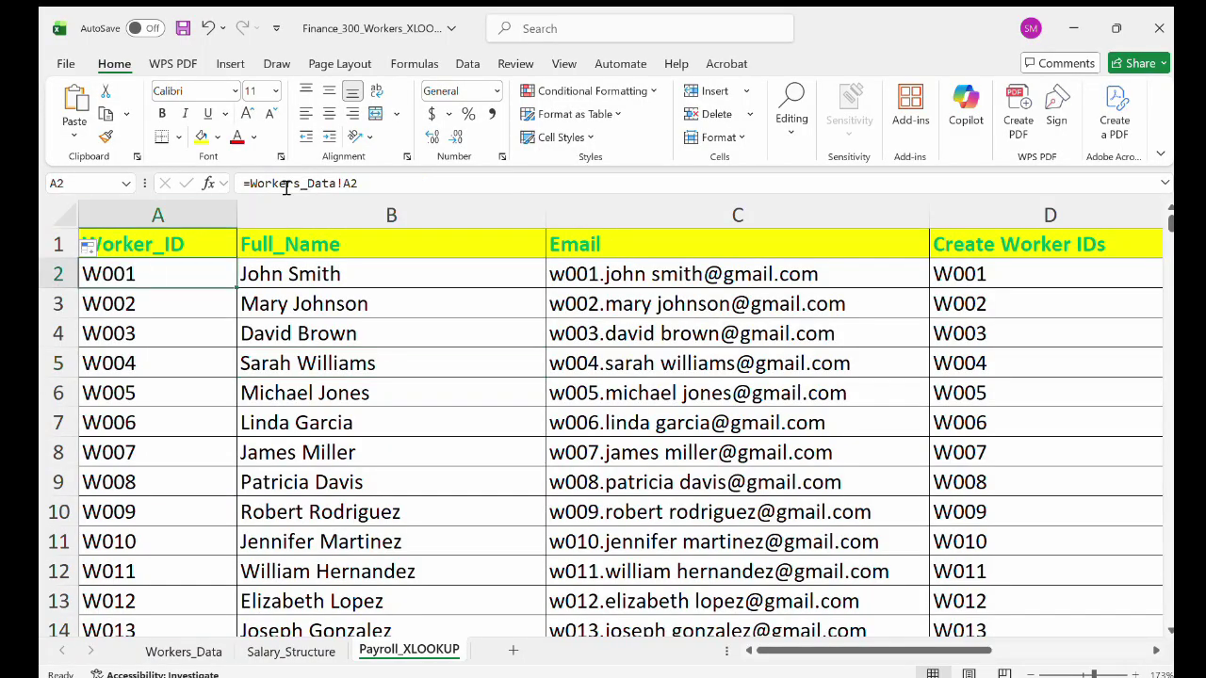
left_click(361, 184)
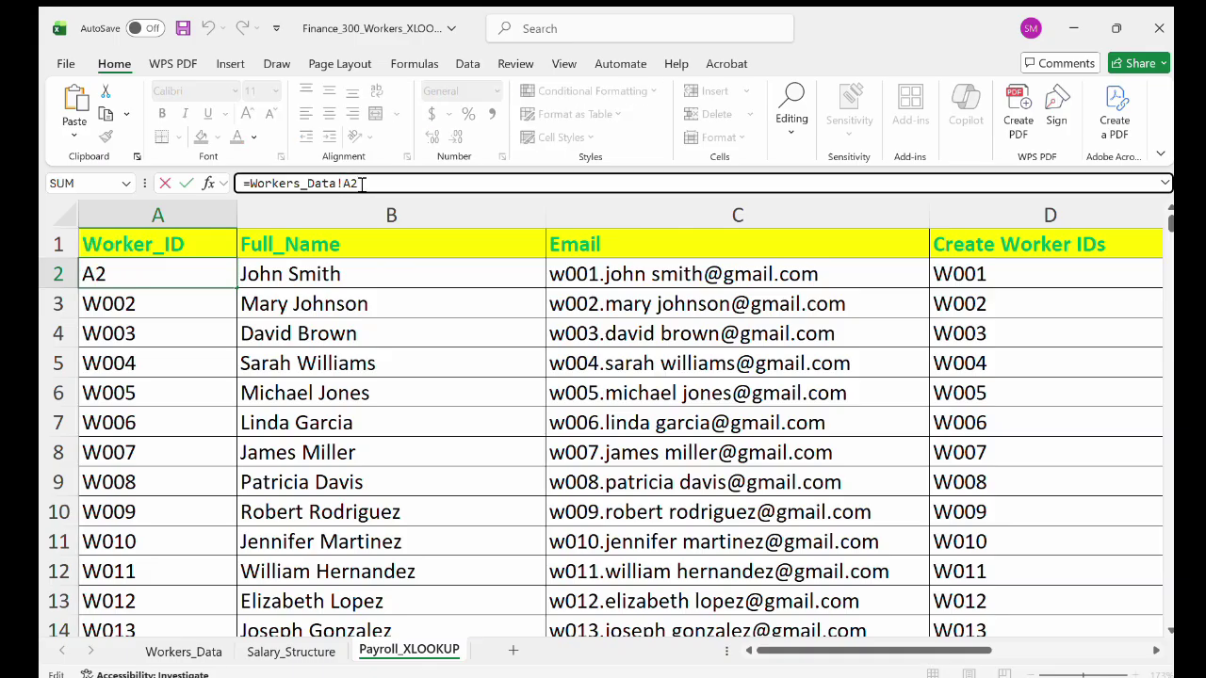
key("Return")
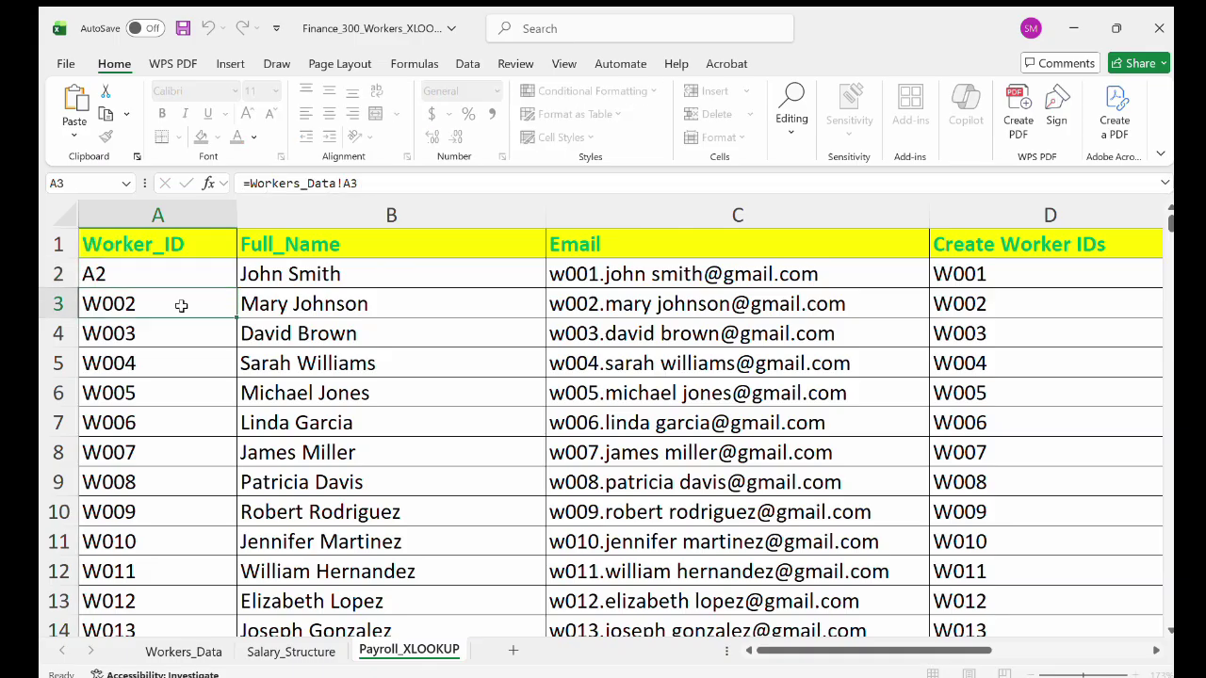
left_click(154, 392)
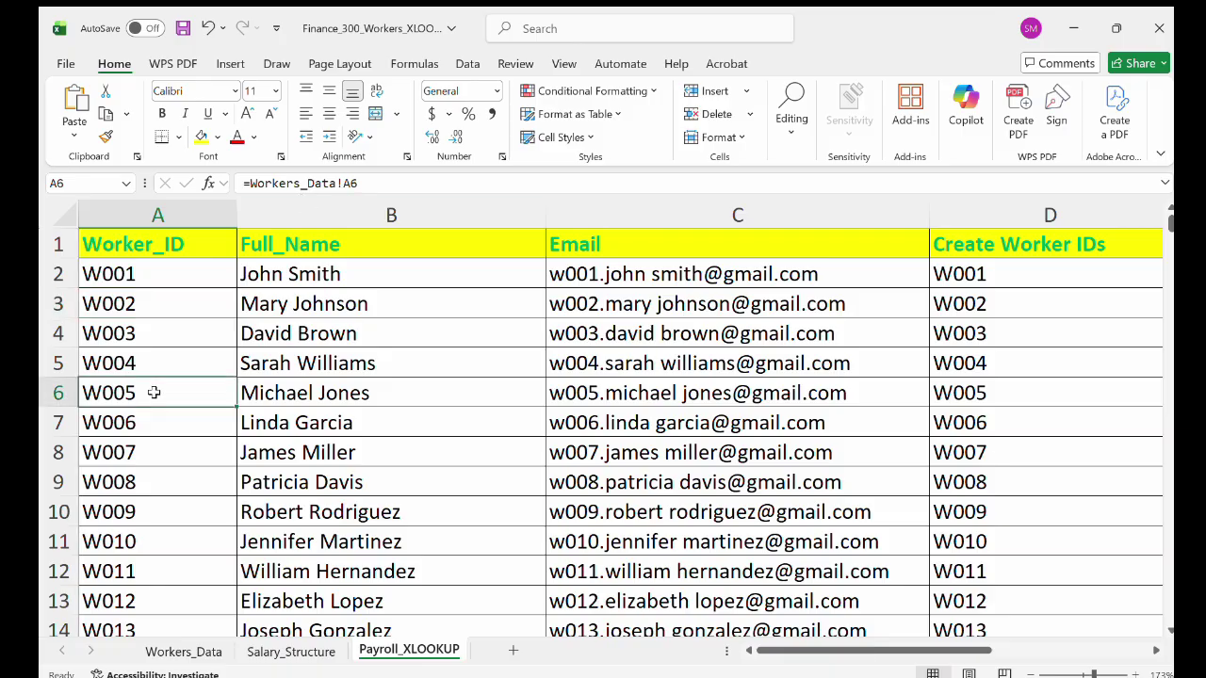
left_click(200, 513)
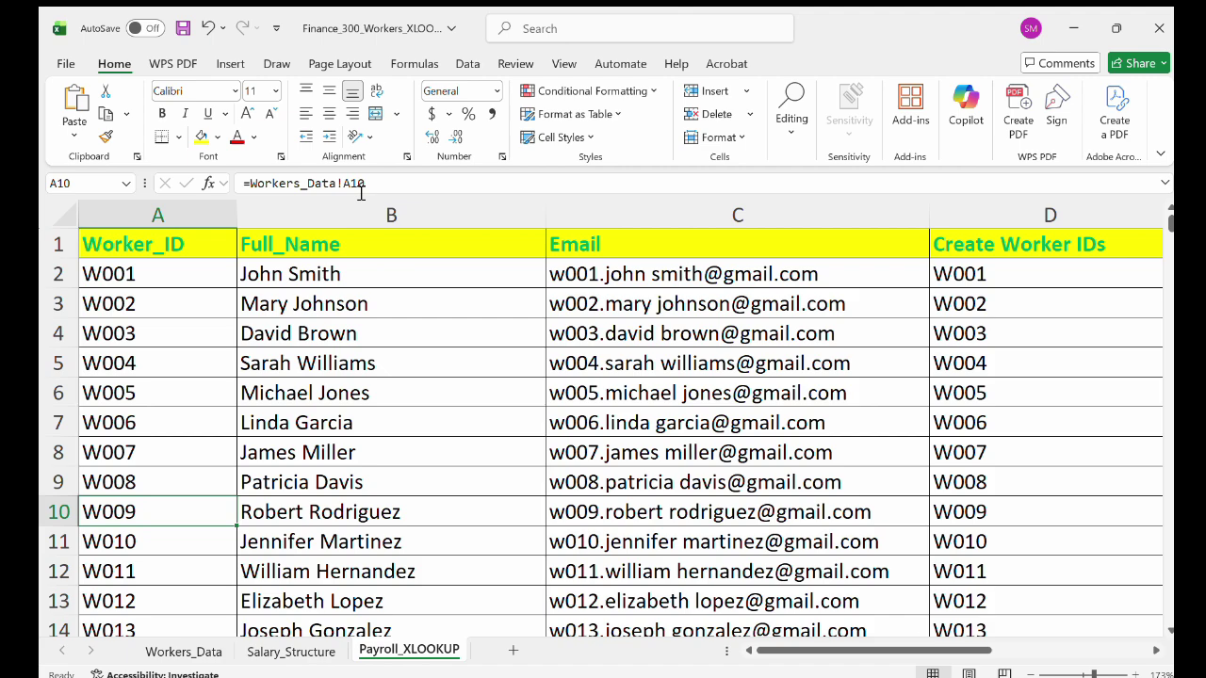
left_click(387, 279)
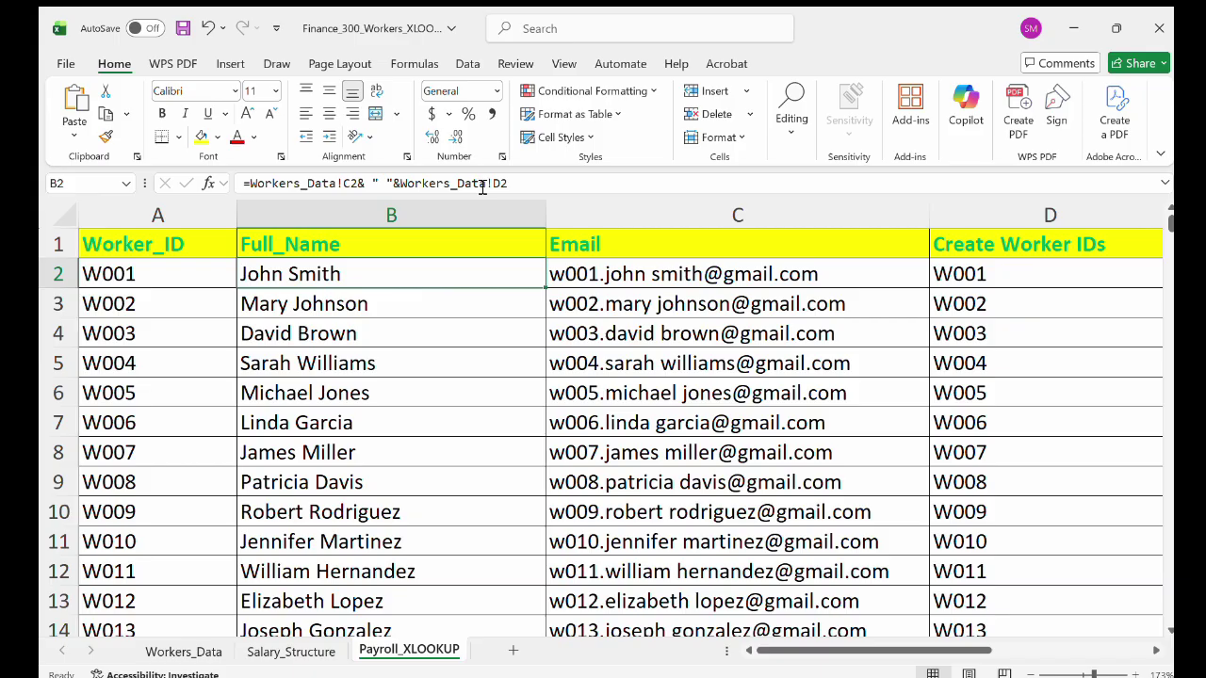
Inspect the Workers_Data name headings and C2's TEXTBEFORE first-name formula, then return to Payroll_XLOOKUP.
left_click(184, 652)
left_click(584, 252)
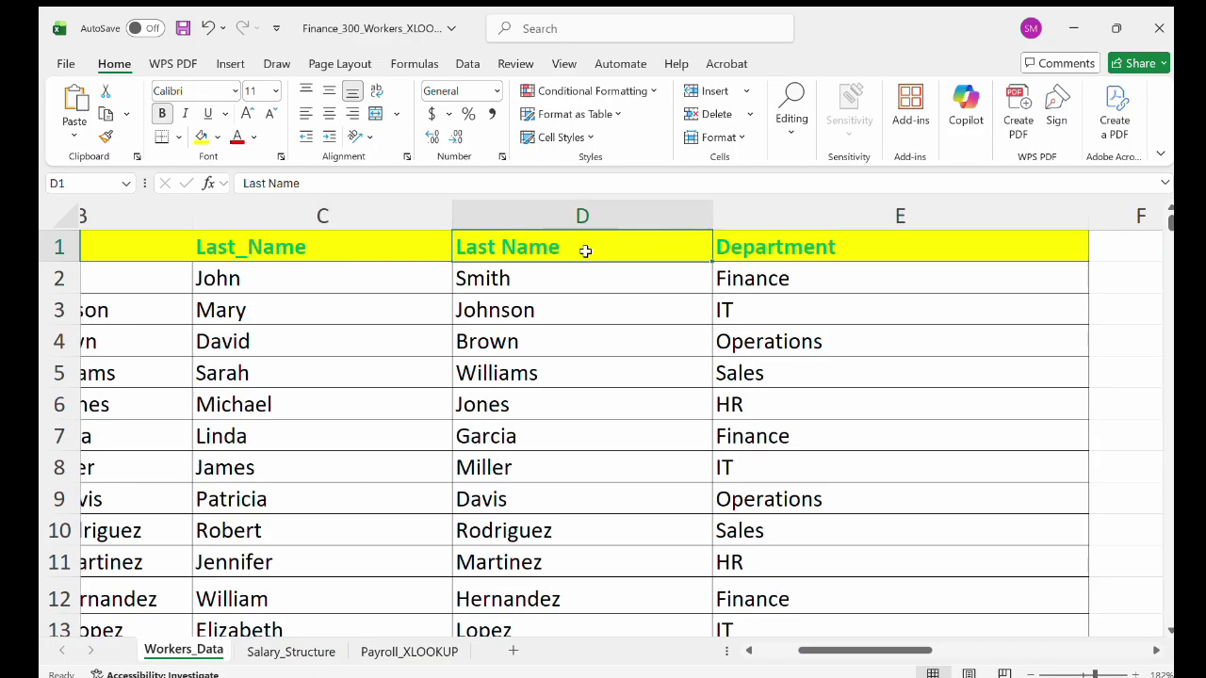
left_click(388, 244)
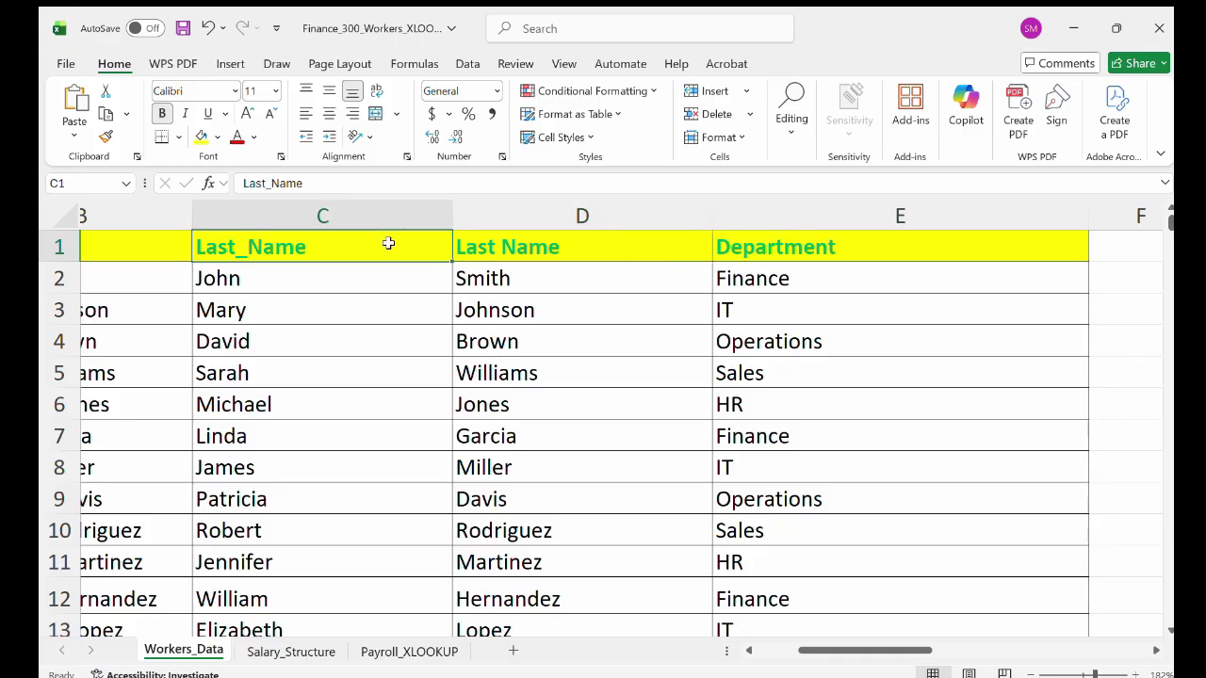
left_click(356, 274)
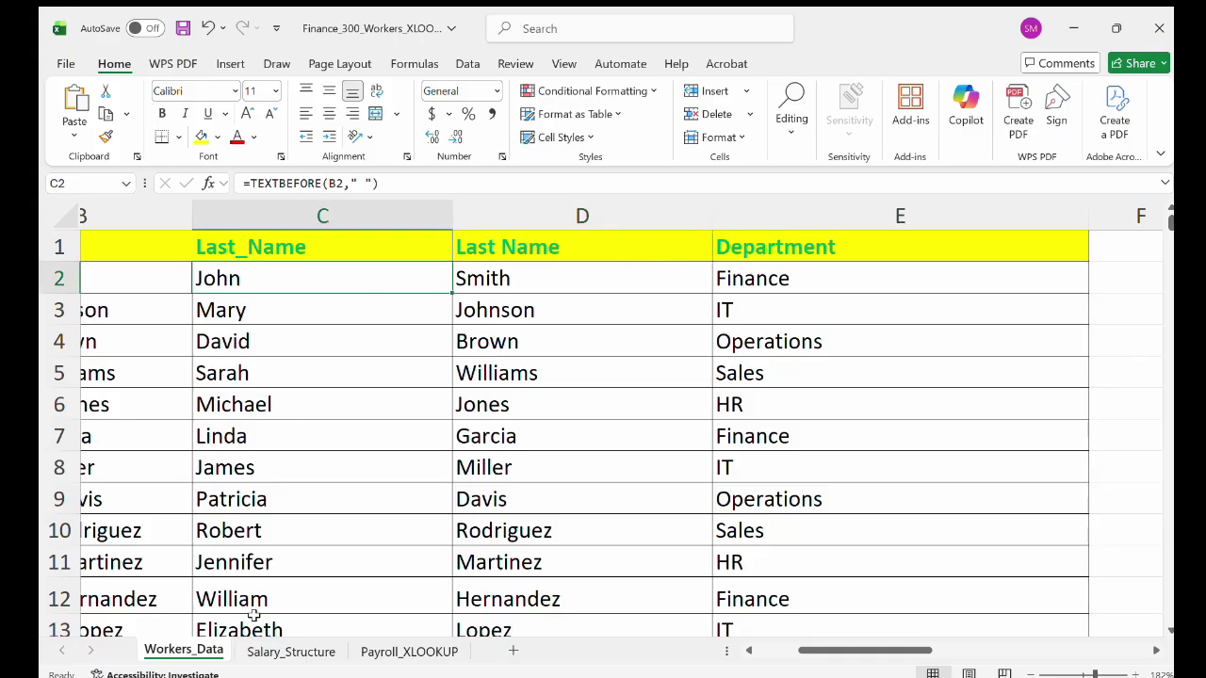
left_click(405, 652)
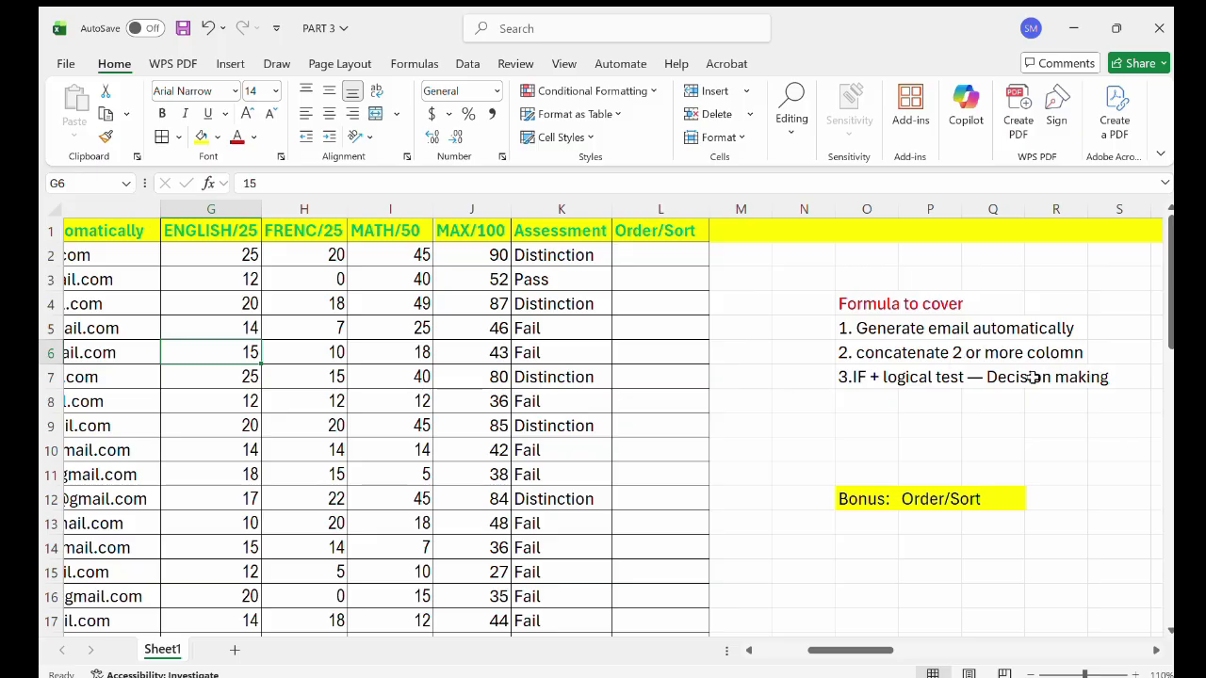
key("Right")
key("Right")
key("Right")
key("Right")
key("Right")
key("Right")
key("Right")
key("Right")
key("Right")
key("Right")
key("Right")
key("Right")
key("Right")
key("Right")
key("Right")
key("Right")
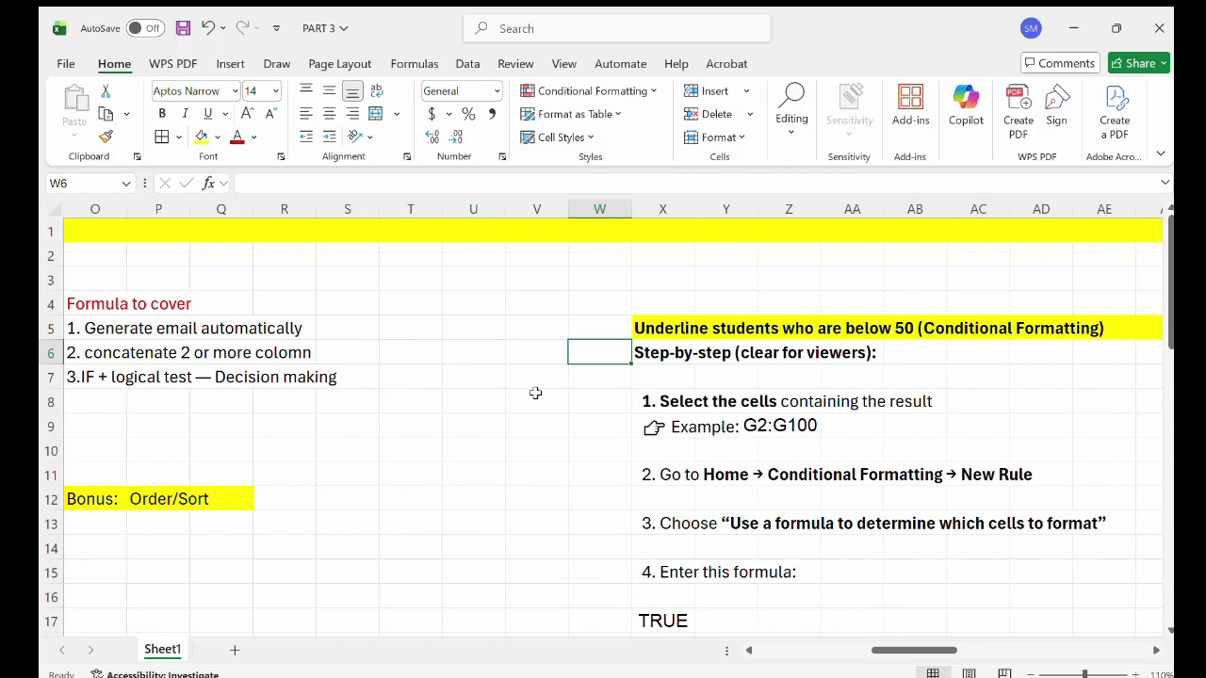
scroll(479, 409, "left", 7)
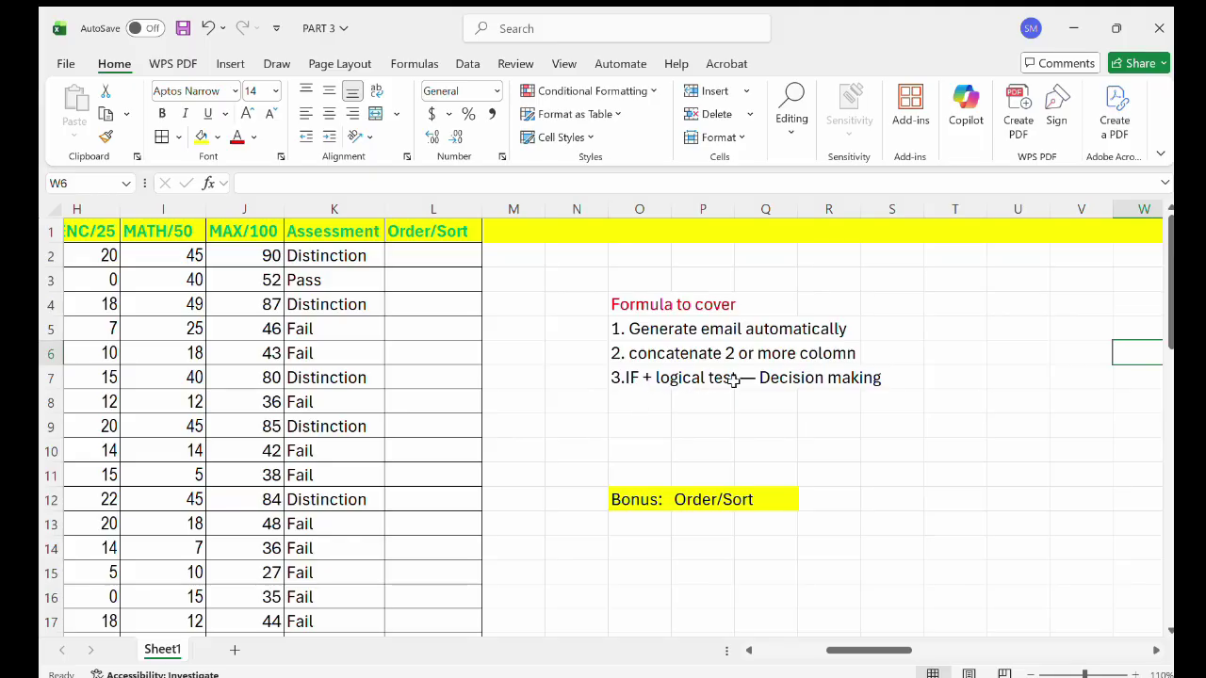
scroll(733, 380, "left", 5)
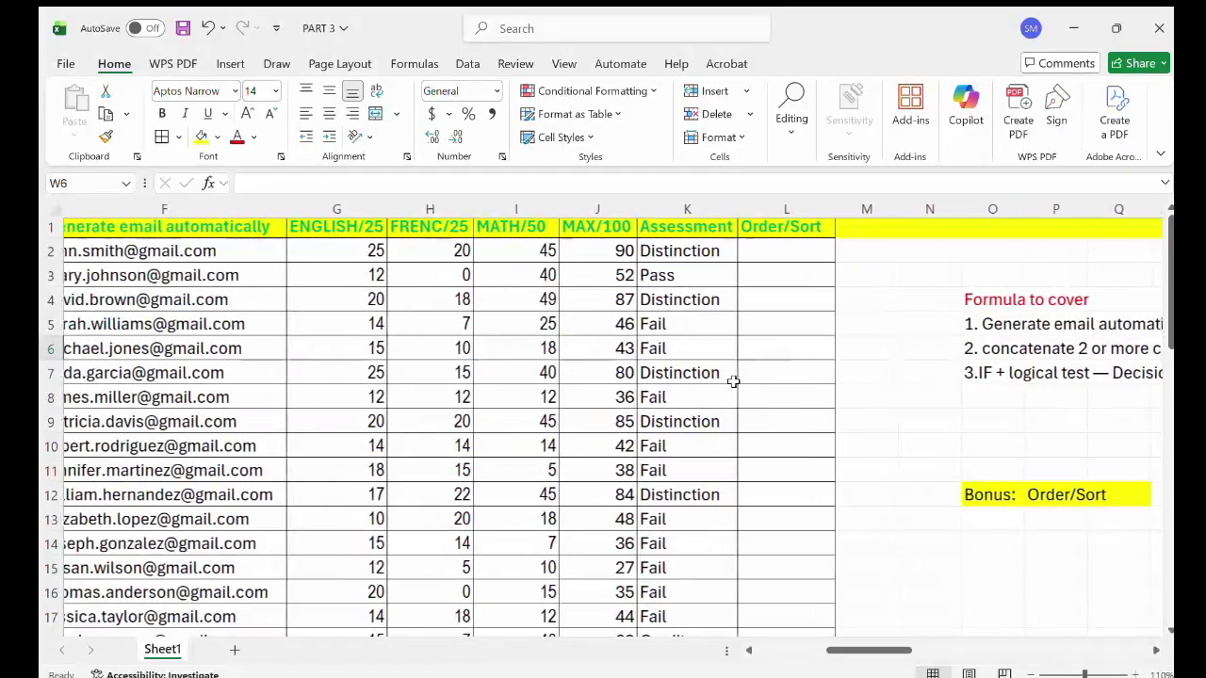
scroll(732, 380, "left", 1)
scroll(1028, 503, "down", 3, "ctrl")
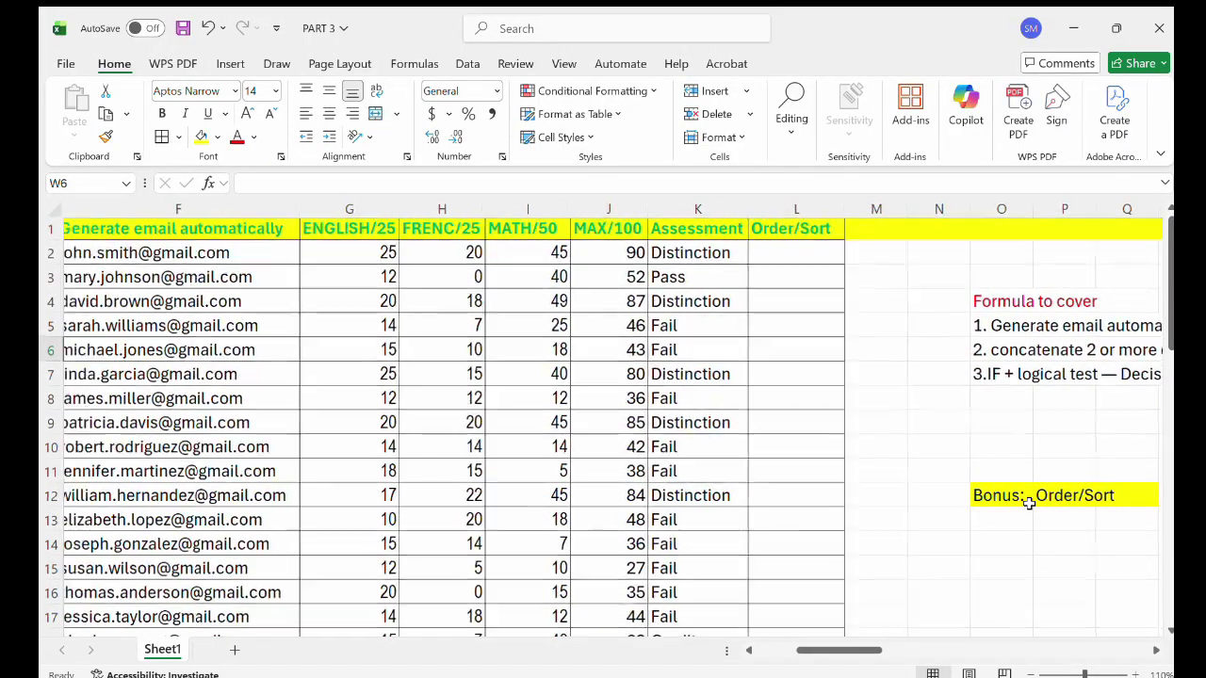
scroll(1036, 497, "up", 1, "ctrl")
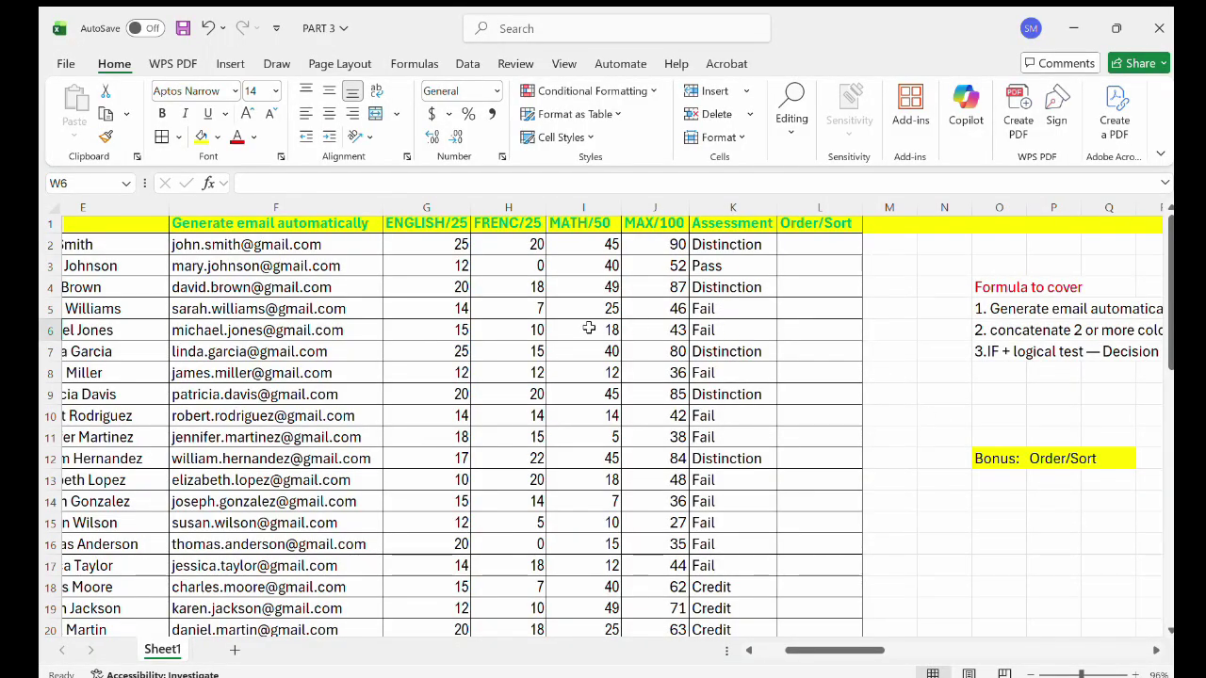
scroll(724, 254, "left", 5)
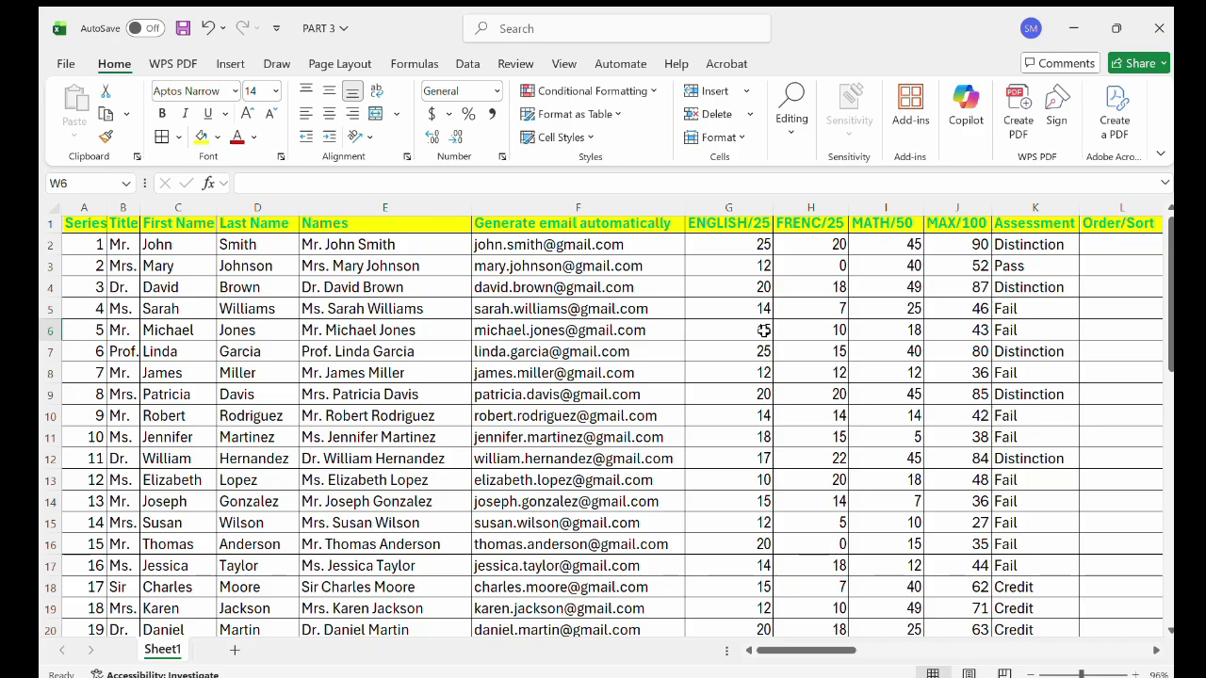
scroll(873, 309, "down", 1)
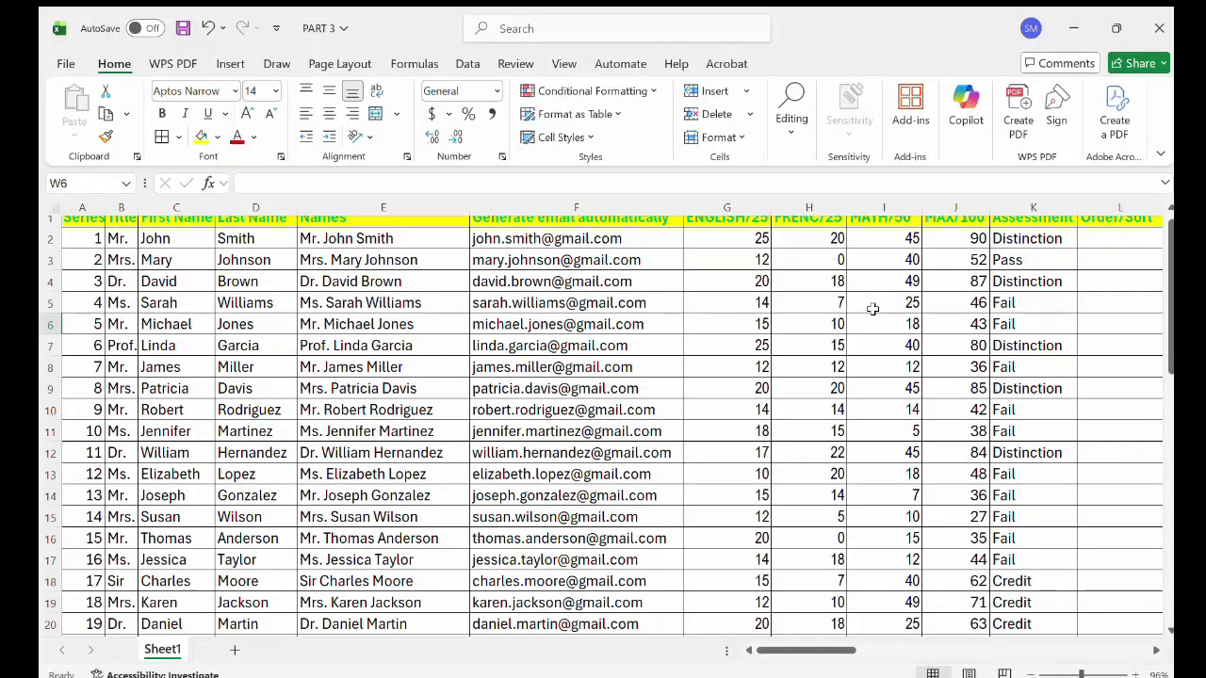
scroll(872, 308, "up", 1)
scroll(873, 309, "down", 1)
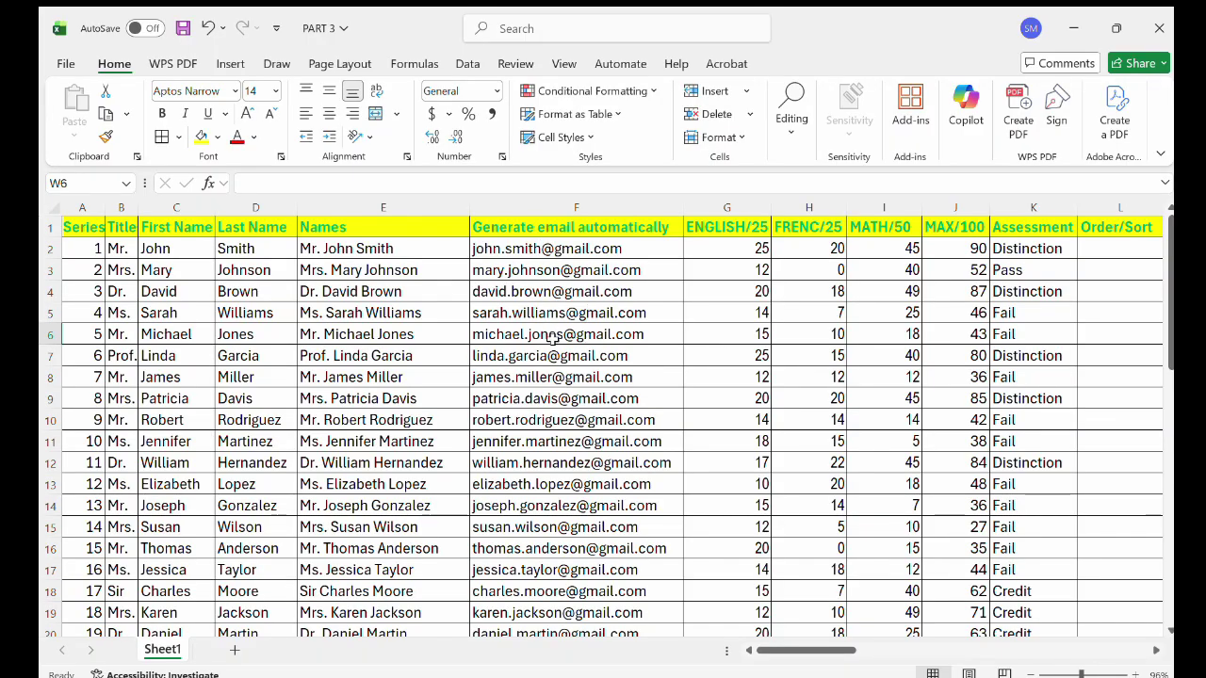
scroll(553, 341, "down", 1)
scroll(553, 341, "down", 4)
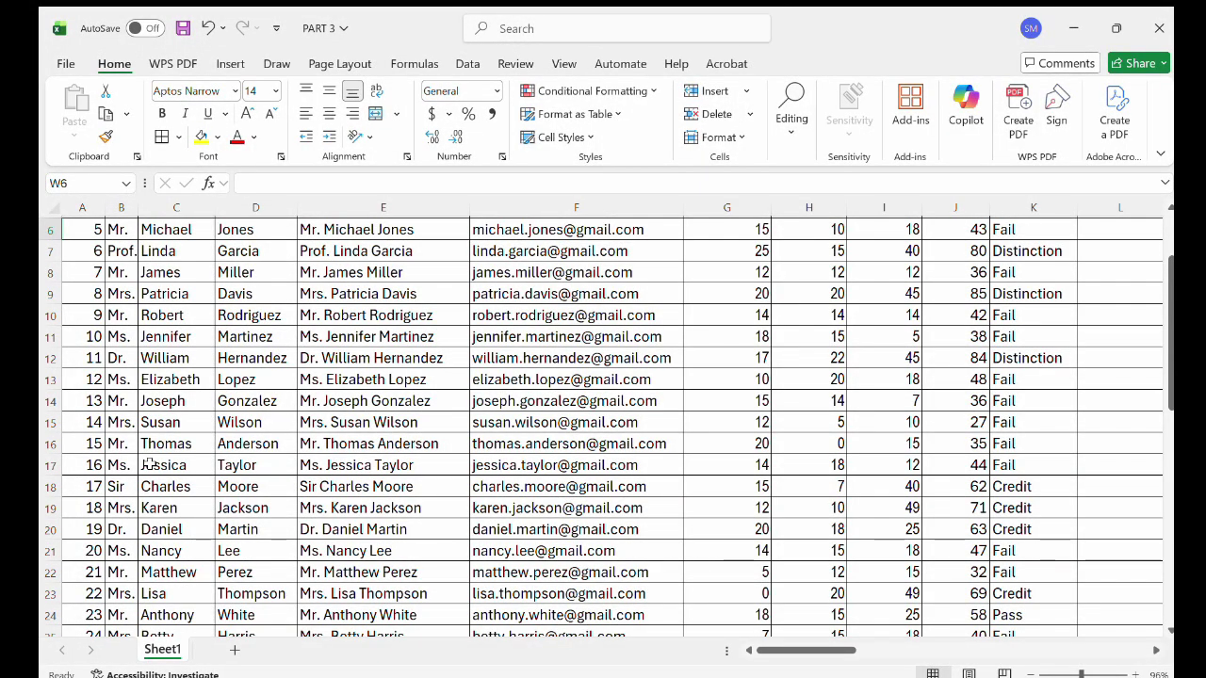
scroll(148, 463, "up", 1)
scroll(149, 464, "up", 1)
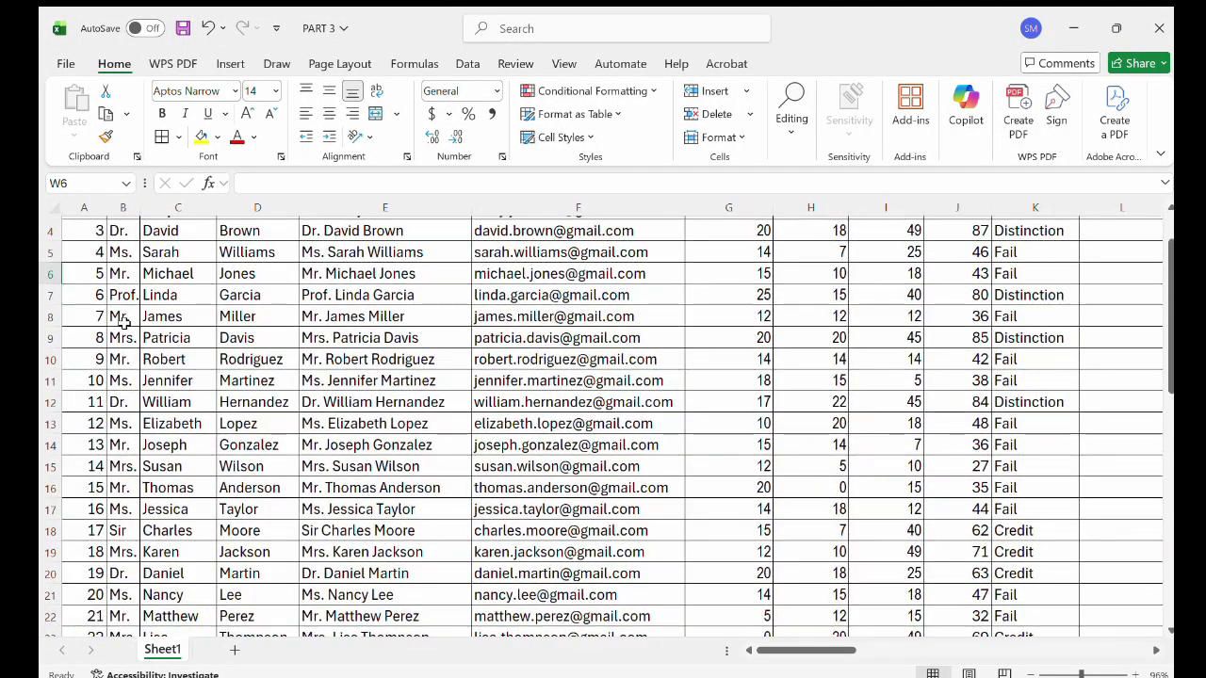
scroll(130, 386, "up", 1)
scroll(125, 320, "down", 1)
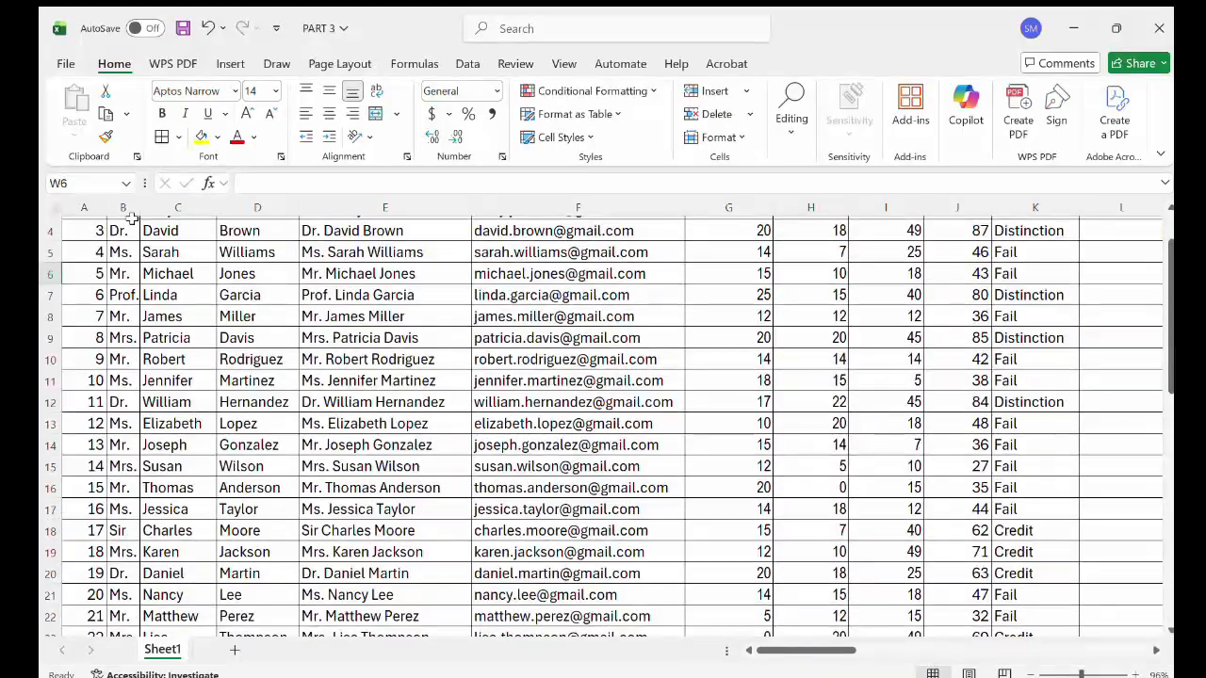
scroll(132, 221, "up", 1)
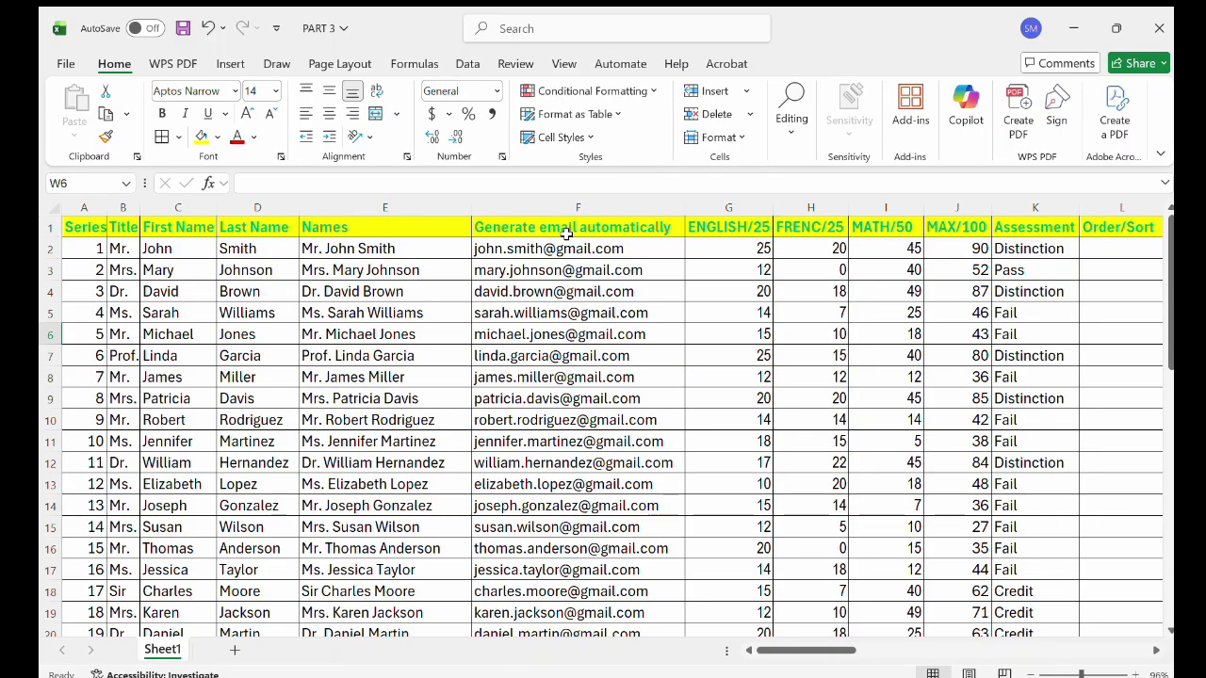
scroll(646, 235, "right", 2)
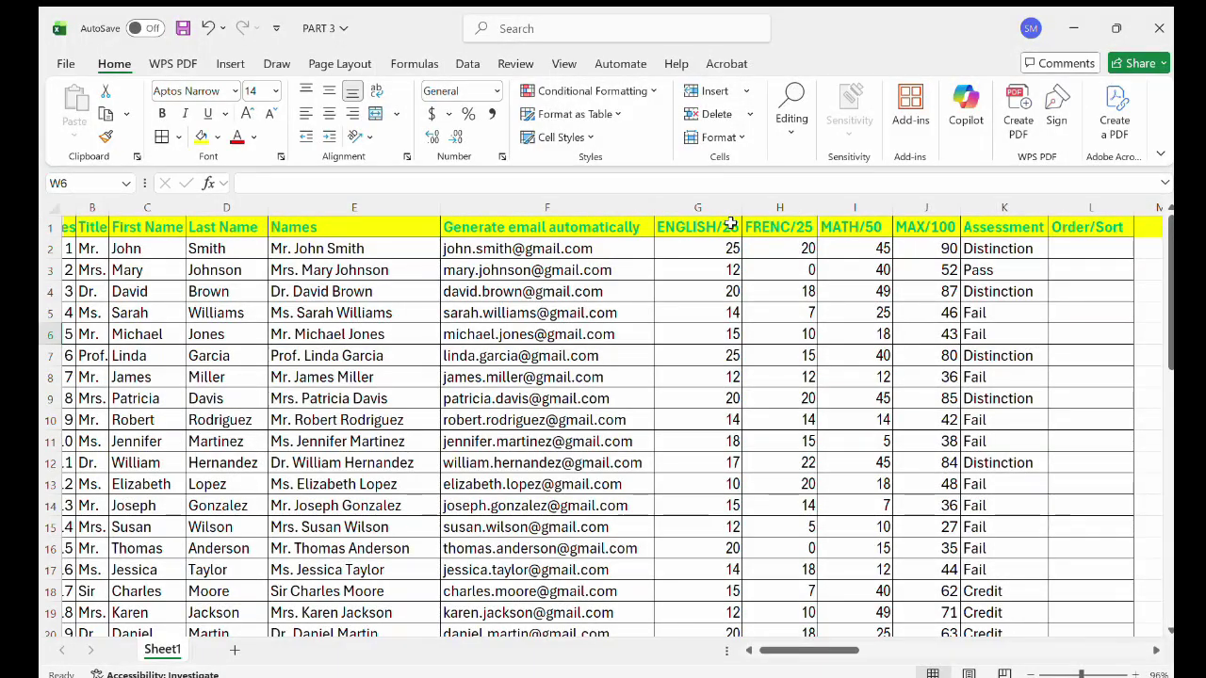
scroll(797, 235, "right", 1)
scroll(797, 236, "right", 1)
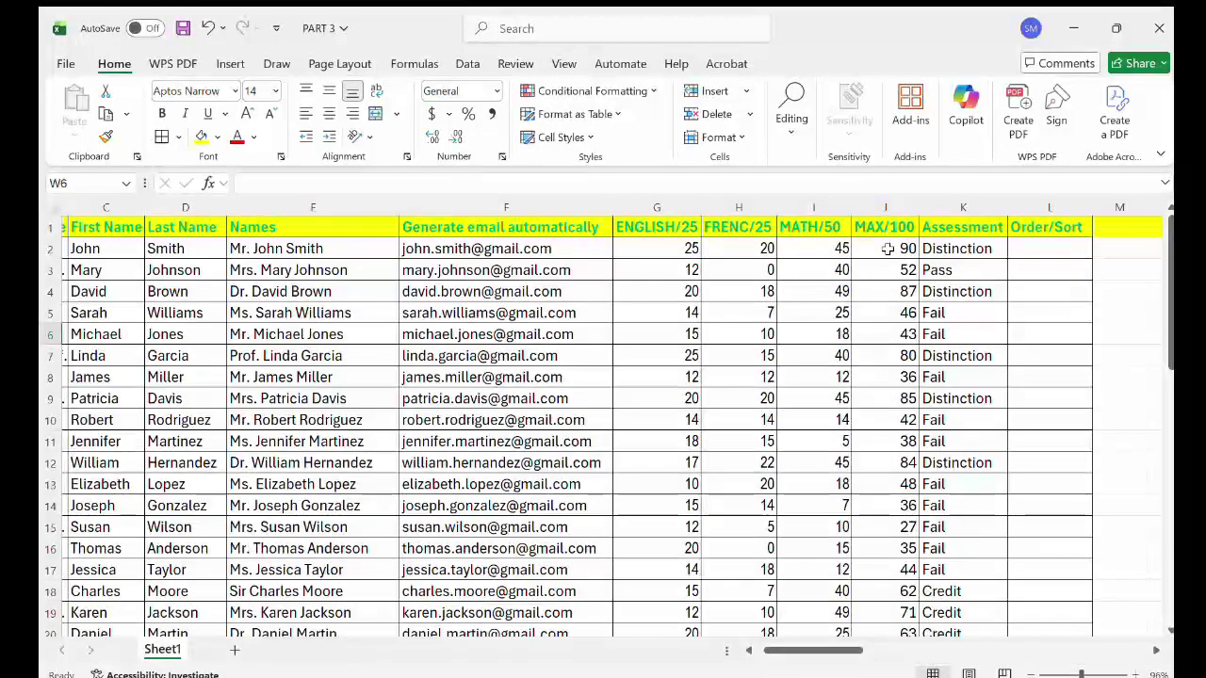
left_click(888, 249)
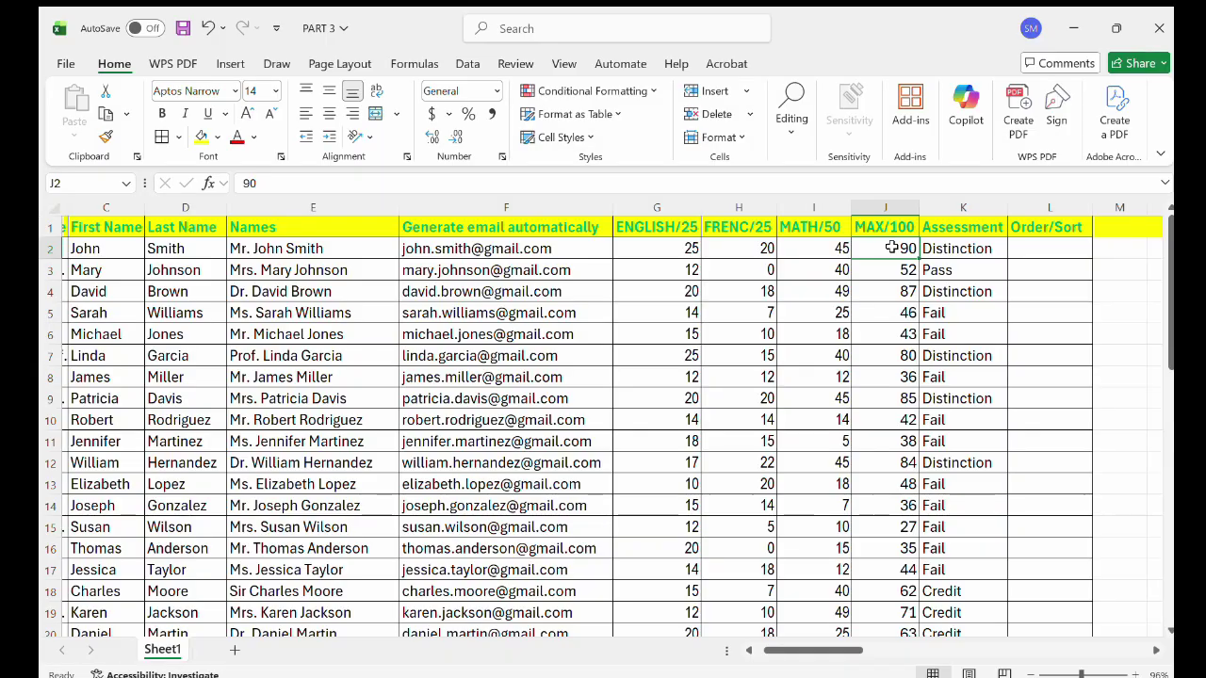
left_click(955, 243)
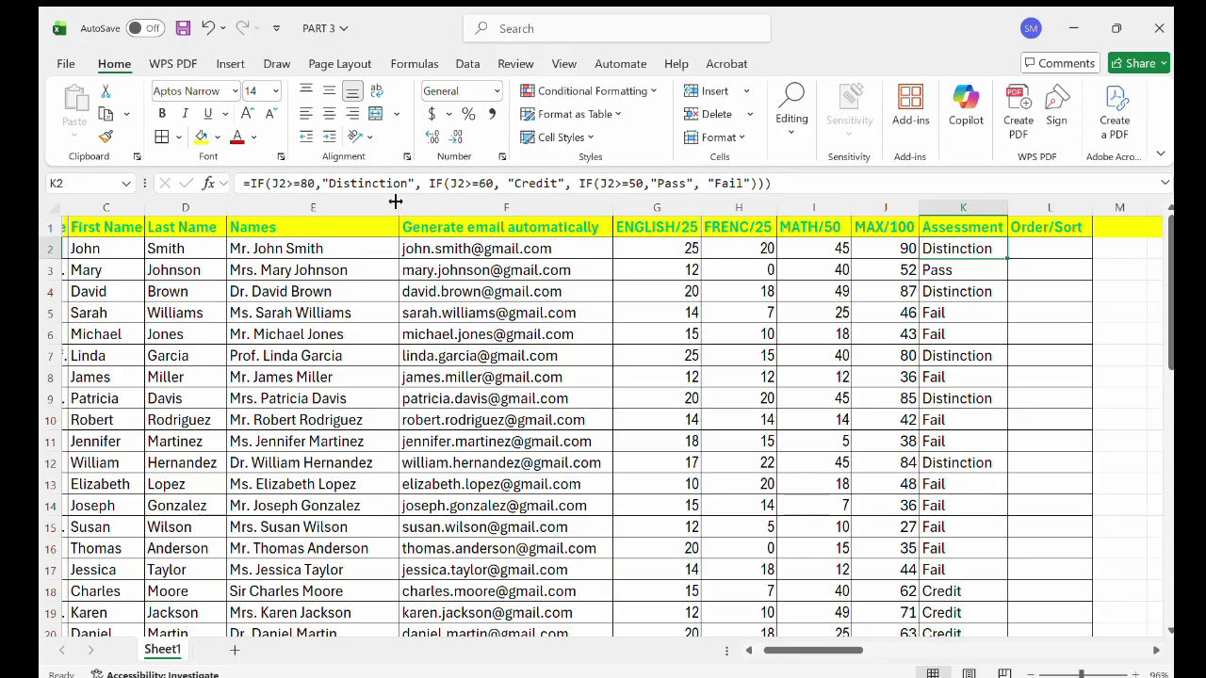
scroll(1045, 304, "right", 5)
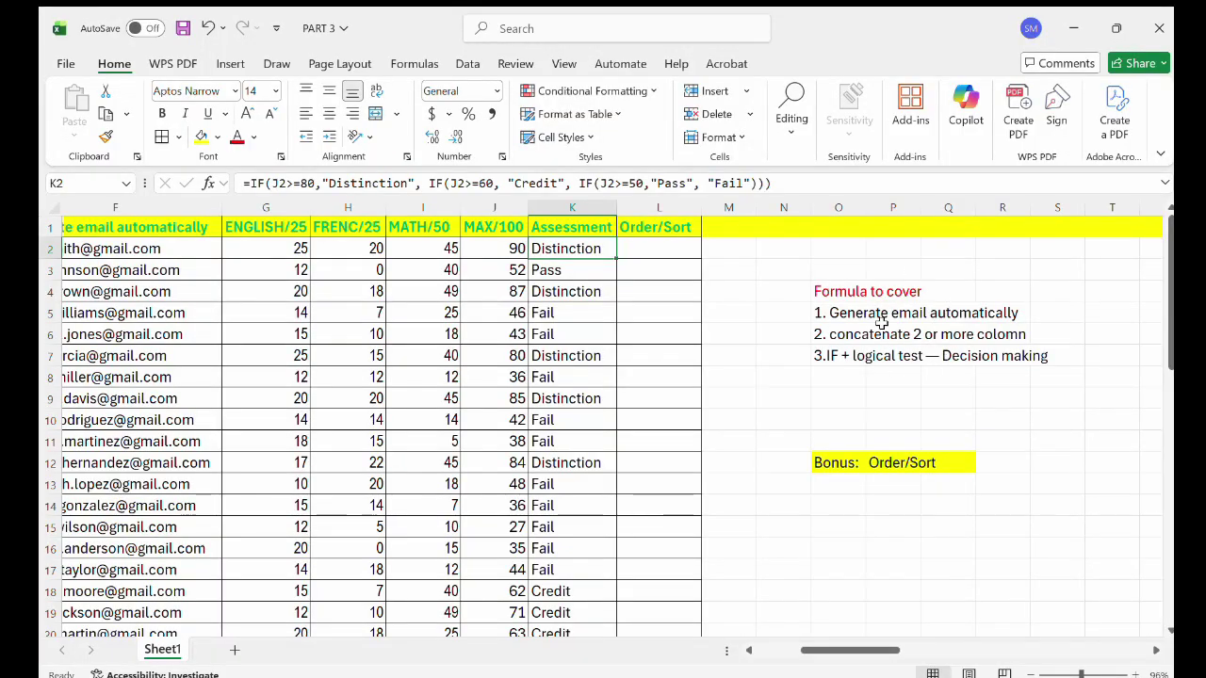
scroll(869, 329, "left", 1)
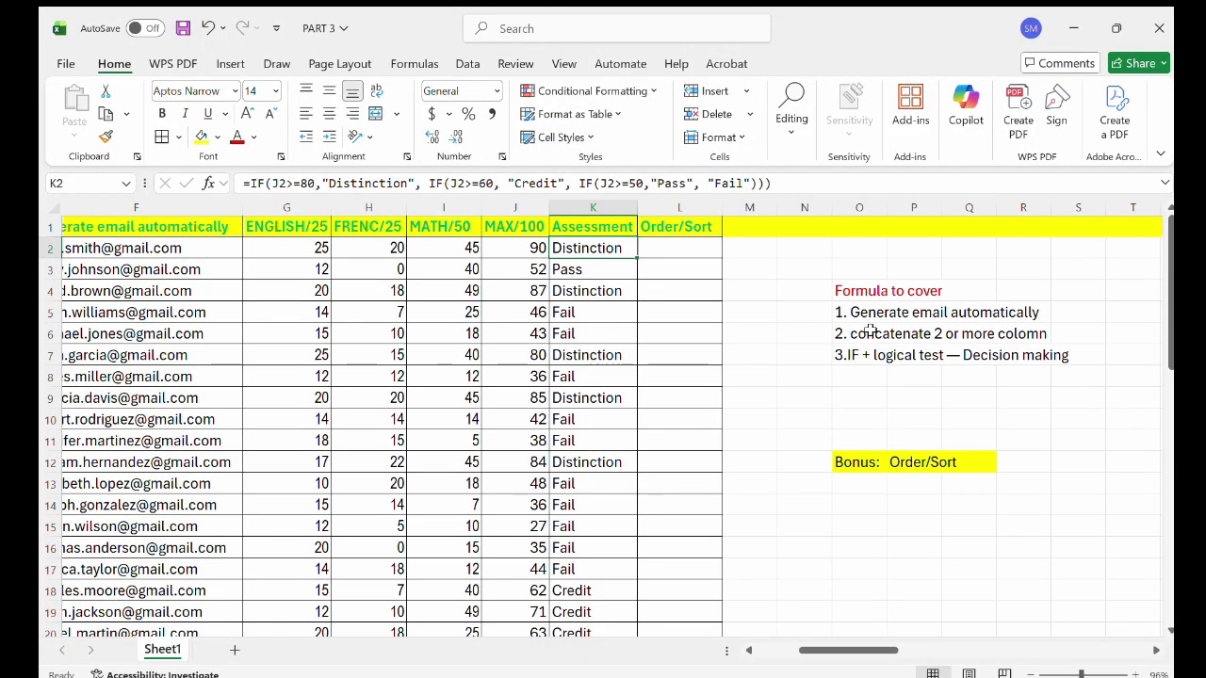
scroll(537, 317, "left", 5)
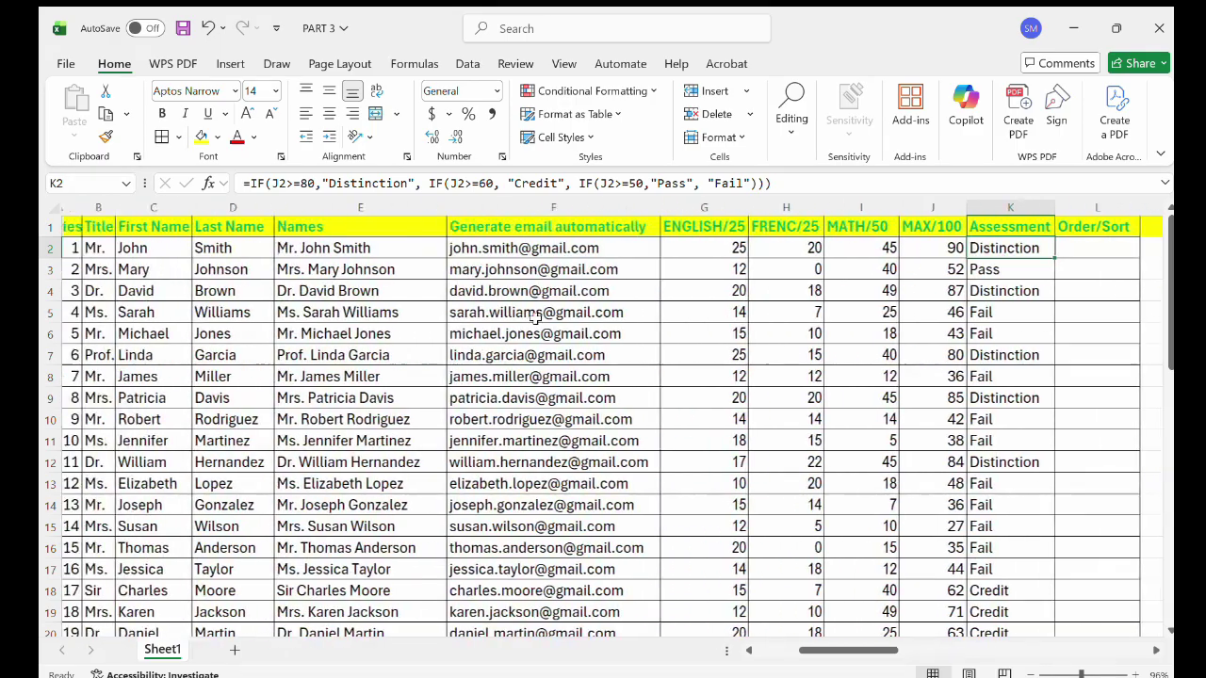
Clear the generated emails in column F and the combined names in E2:E49.
left_click_drag(527, 249, 603, 550)
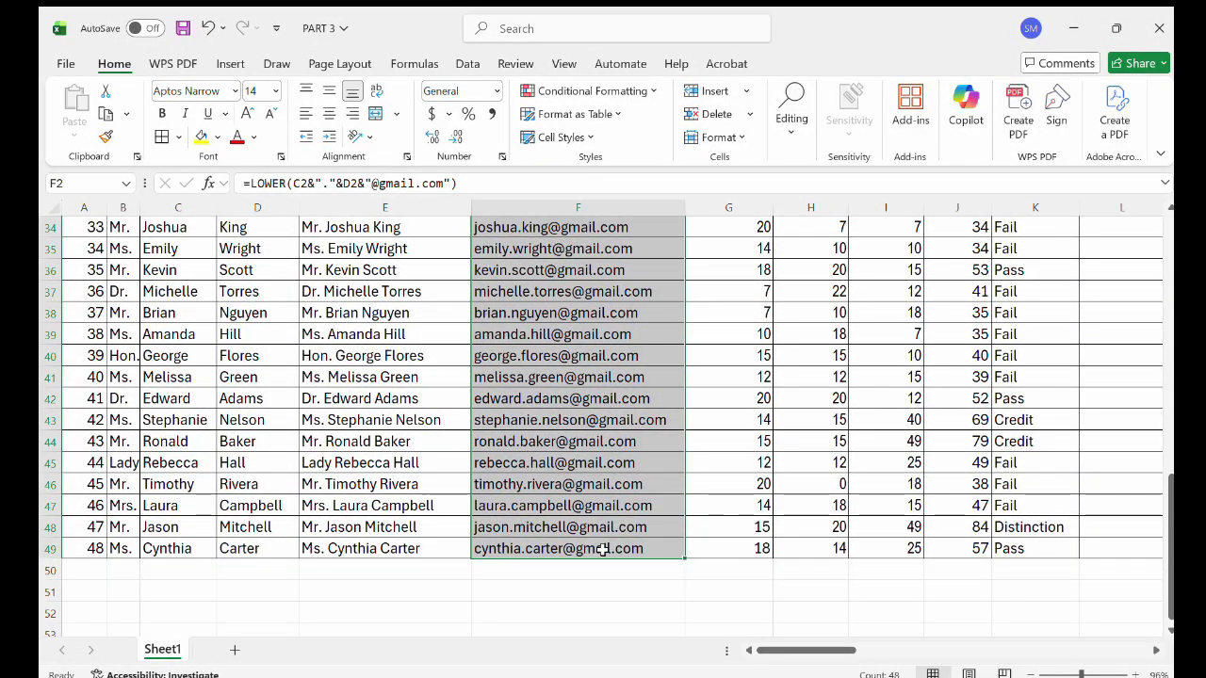
key("ctrl+z")
left_click(446, 358)
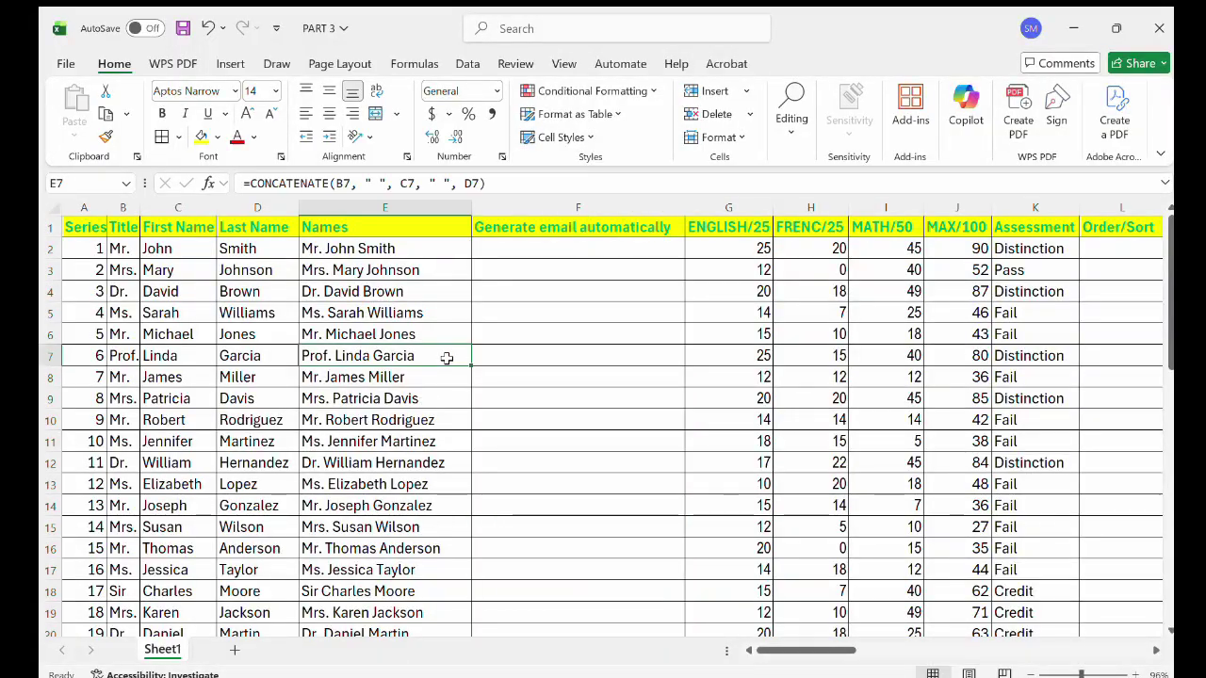
left_click_drag(319, 249, 372, 591)
scroll(377, 622, "down", 1)
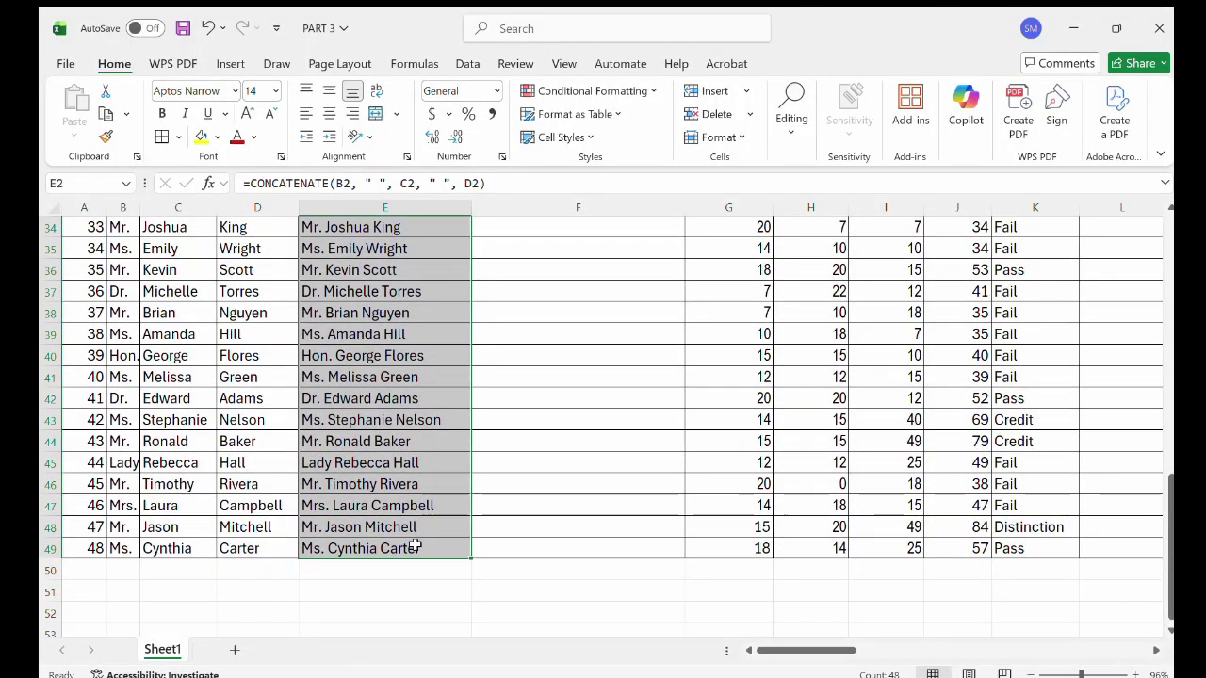
key("Delete")
scroll(411, 543, "up", 11)
left_click(480, 507)
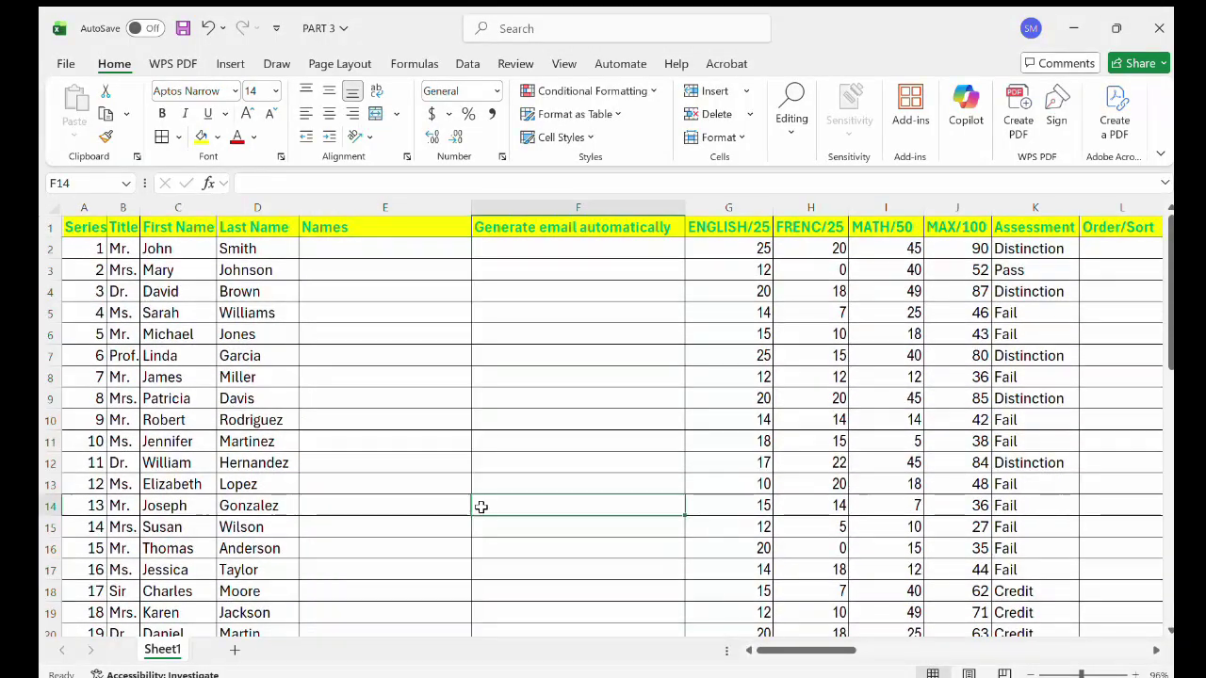
Clear the Assessment results in K2:K49.
scroll(920, 396, "right", 3)
left_click_drag(845, 250, 868, 586)
key("Delete")
scroll(868, 585, "up", 10)
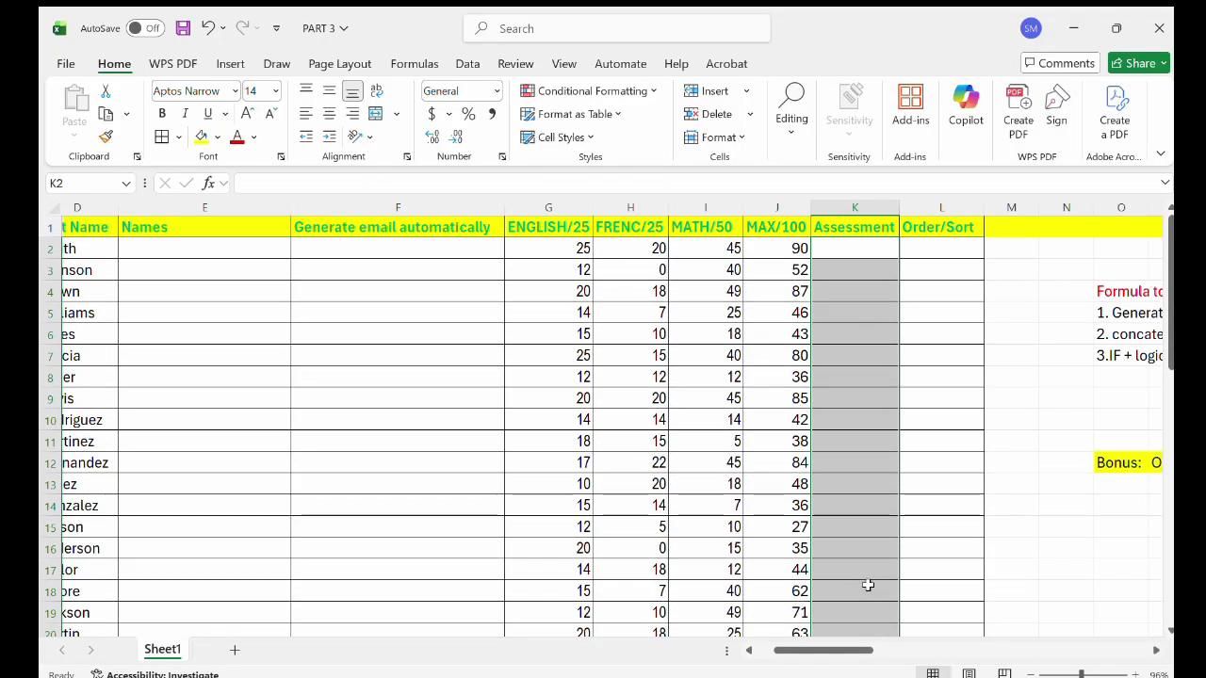
scroll(341, 390, "left", 3)
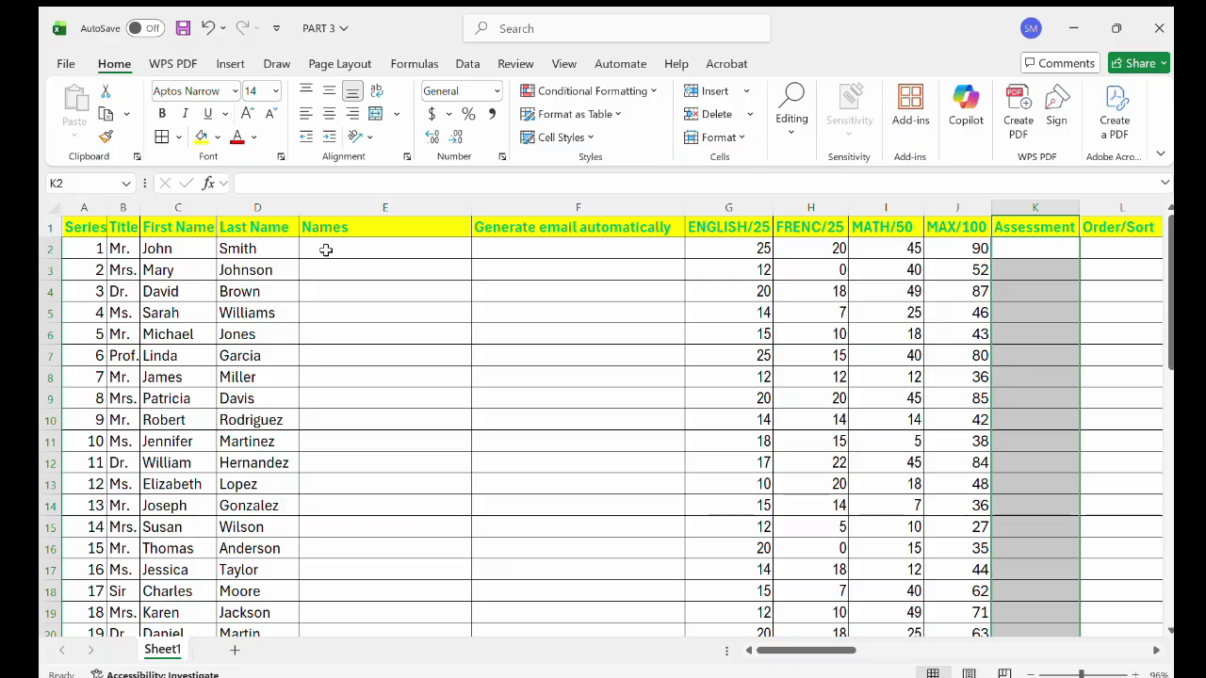
Enter =CONCATENATE(B2, " ", C2, " ", D2, " ") in E2 so it shows 'Mr. John Smith'.
double_click(324, 249)
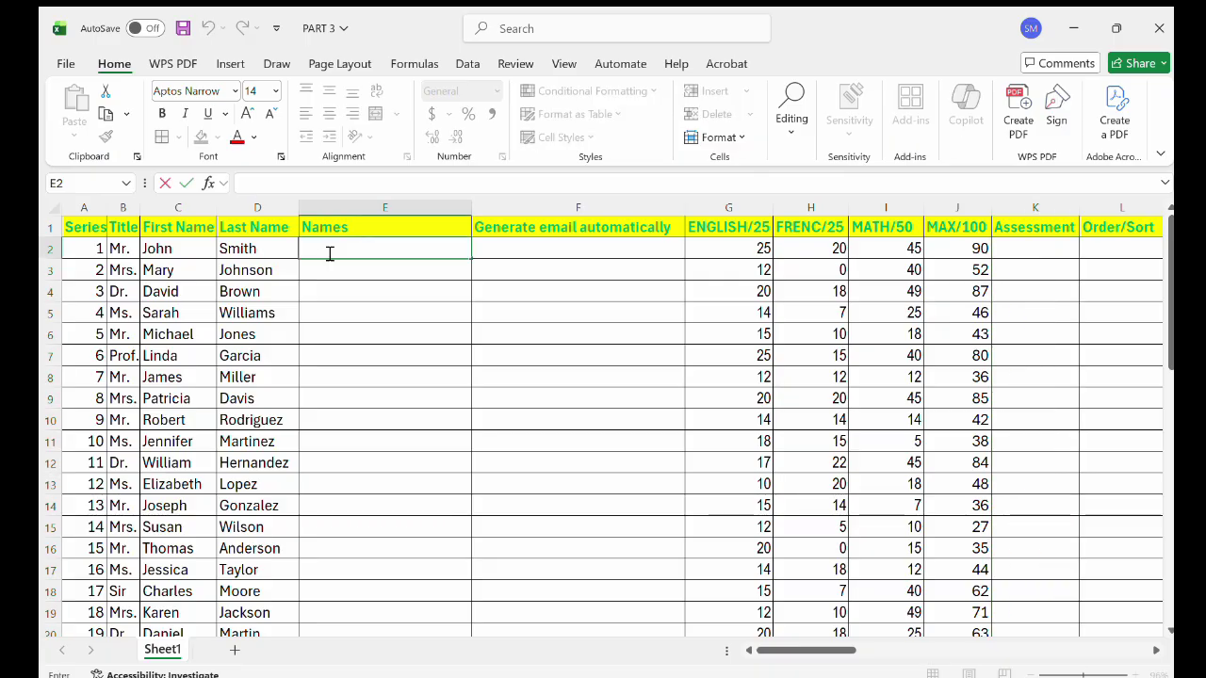
type("=")
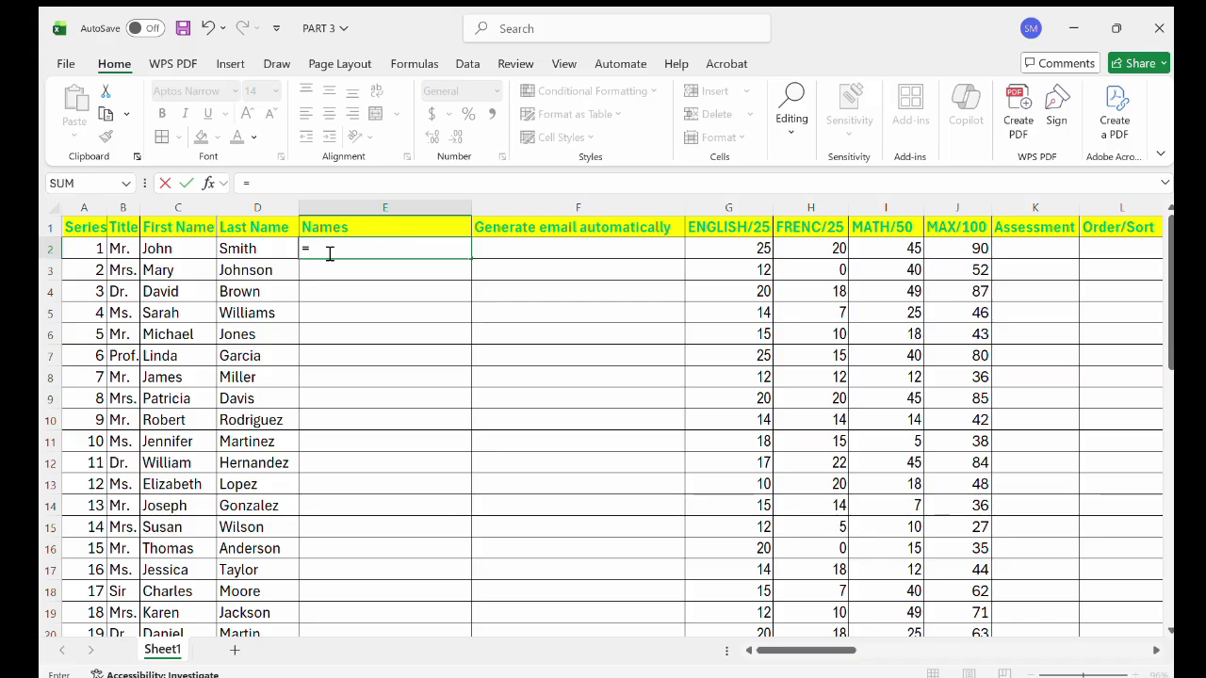
type("con")
key("Tab")
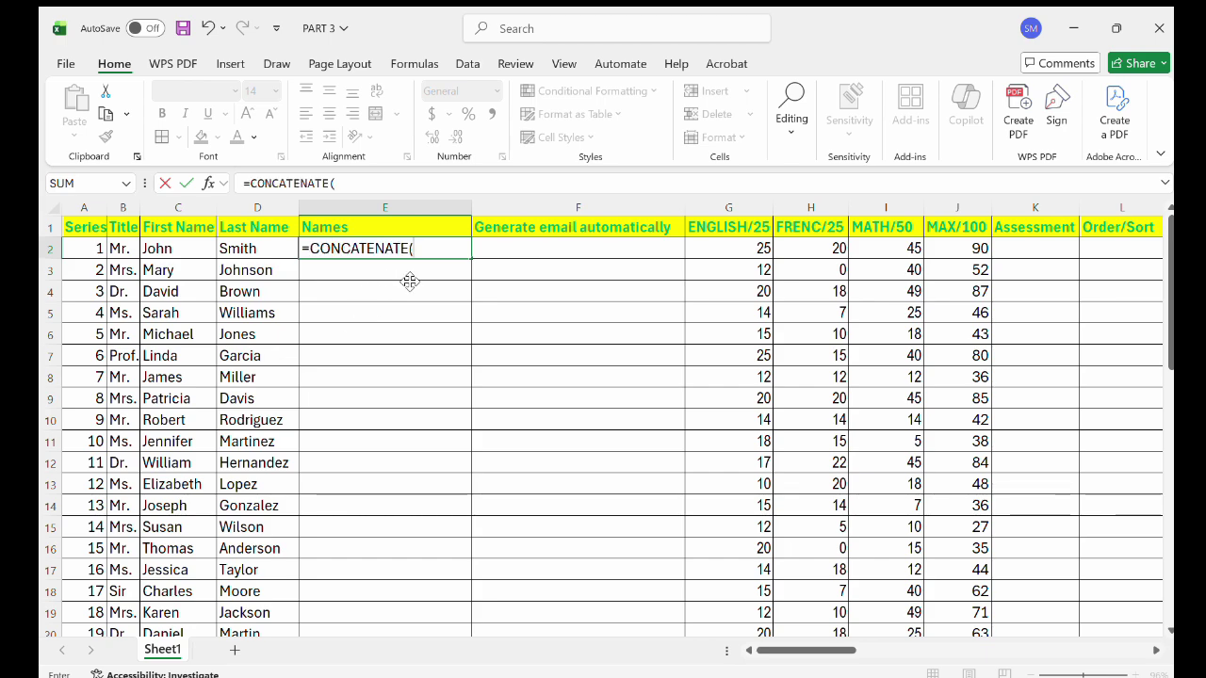
left_click(122, 250)
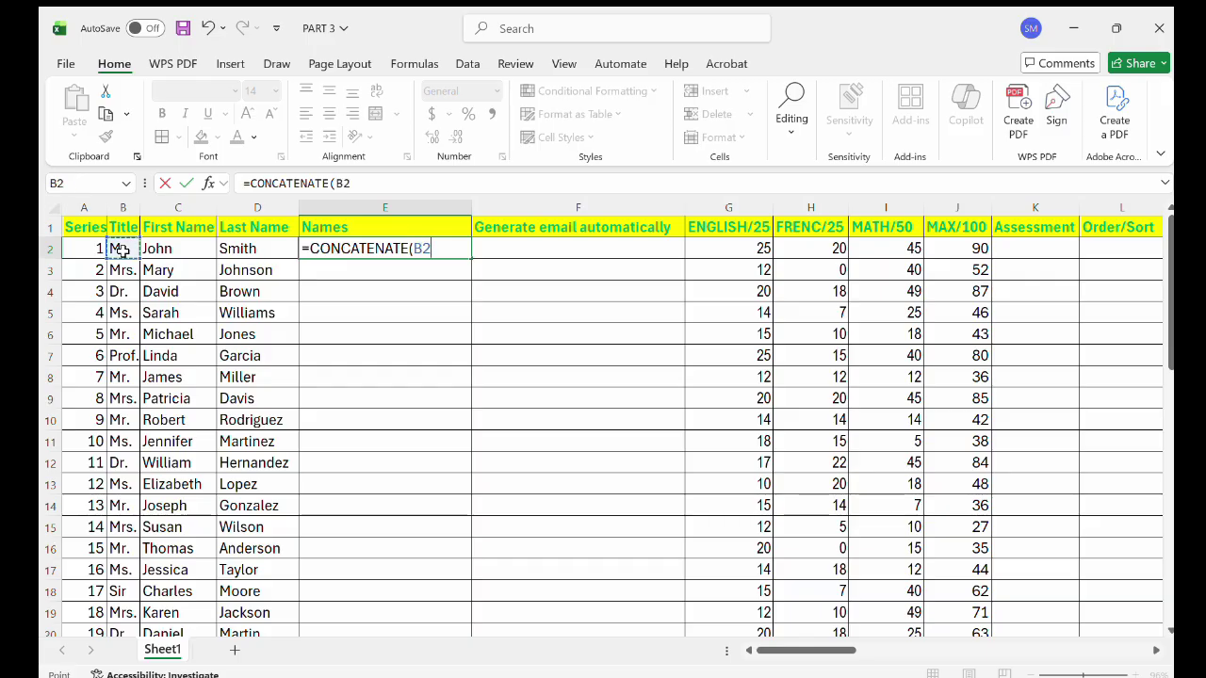
type(", \" \",")
left_click(182, 249)
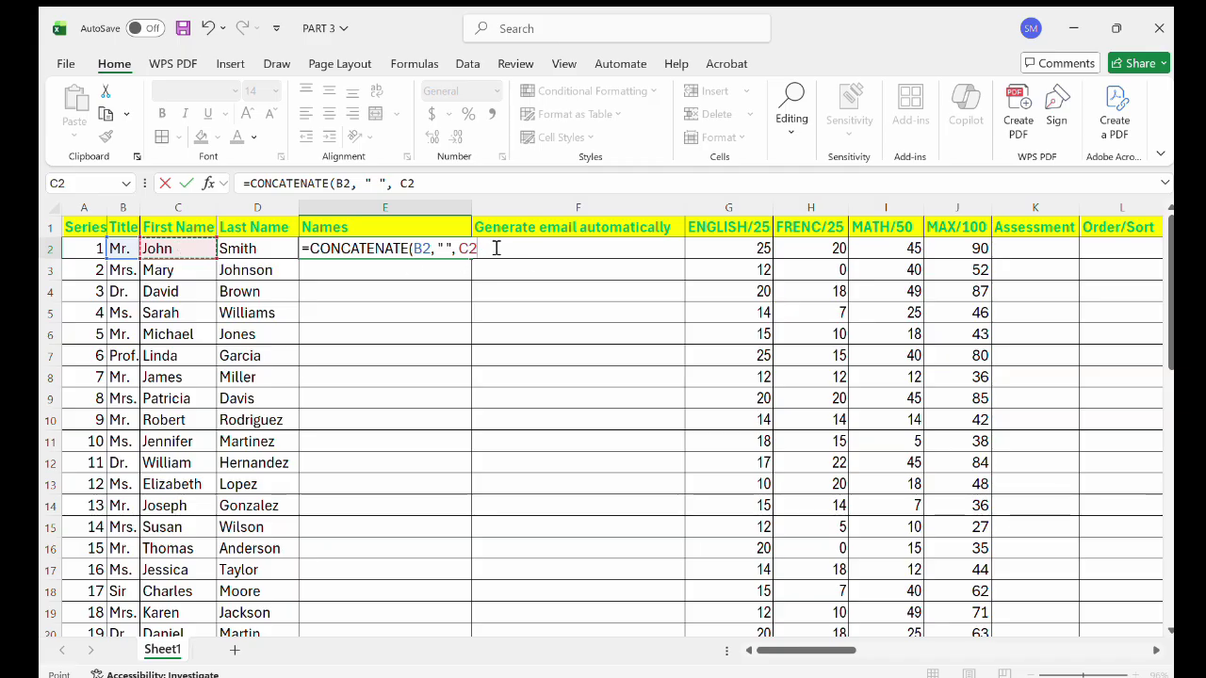
type(",")
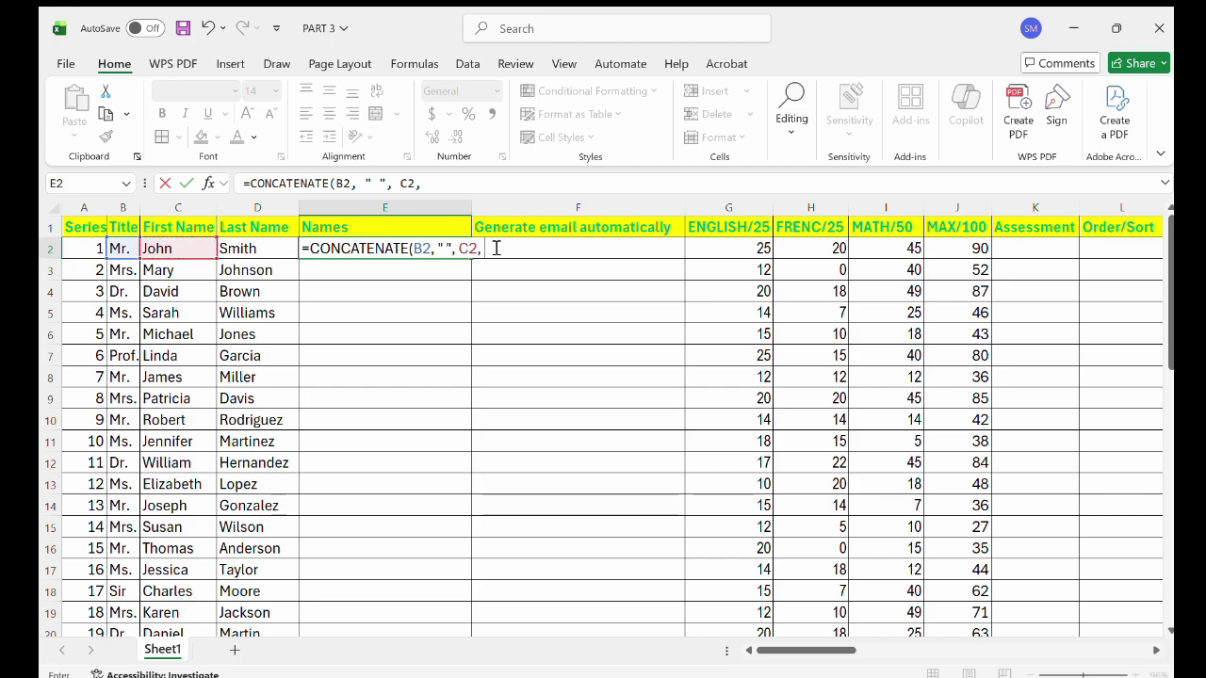
type(" \" \",")
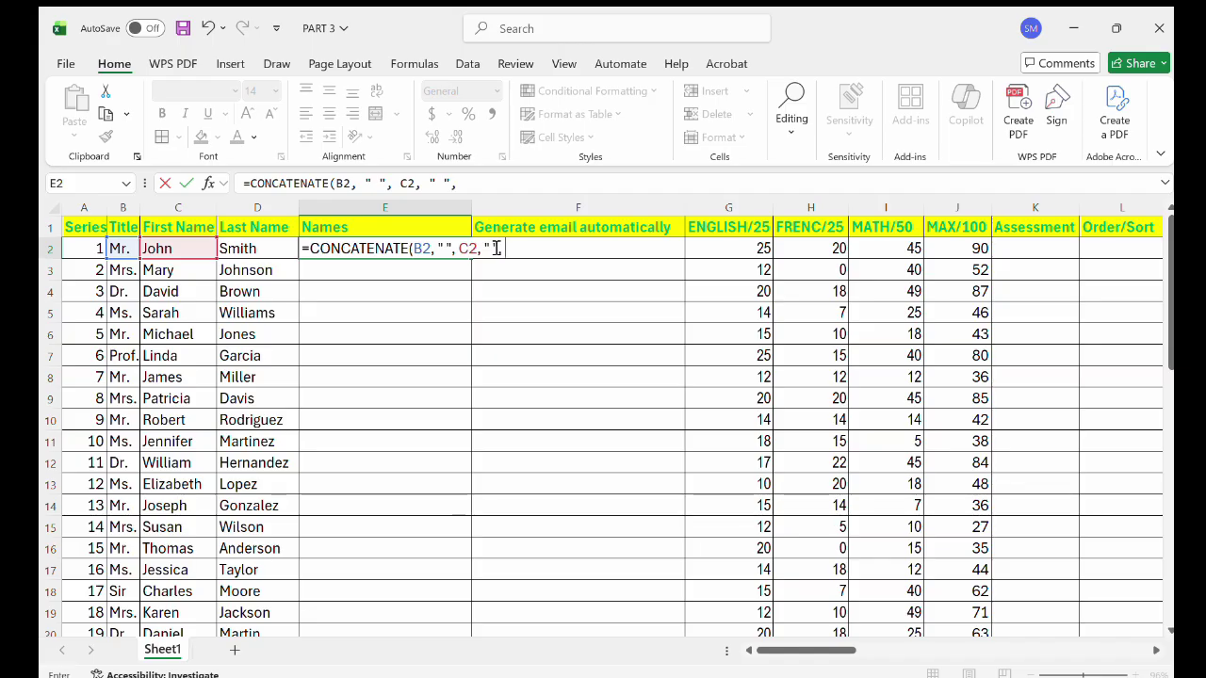
left_click(265, 254)
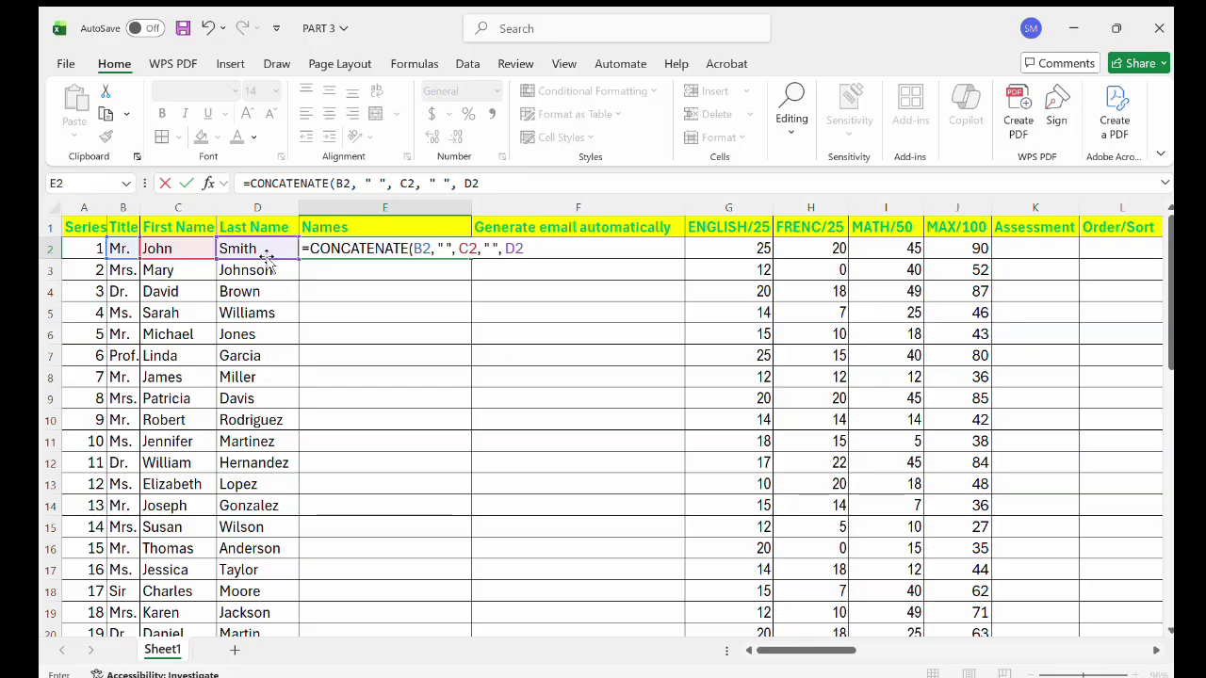
type(", \"")
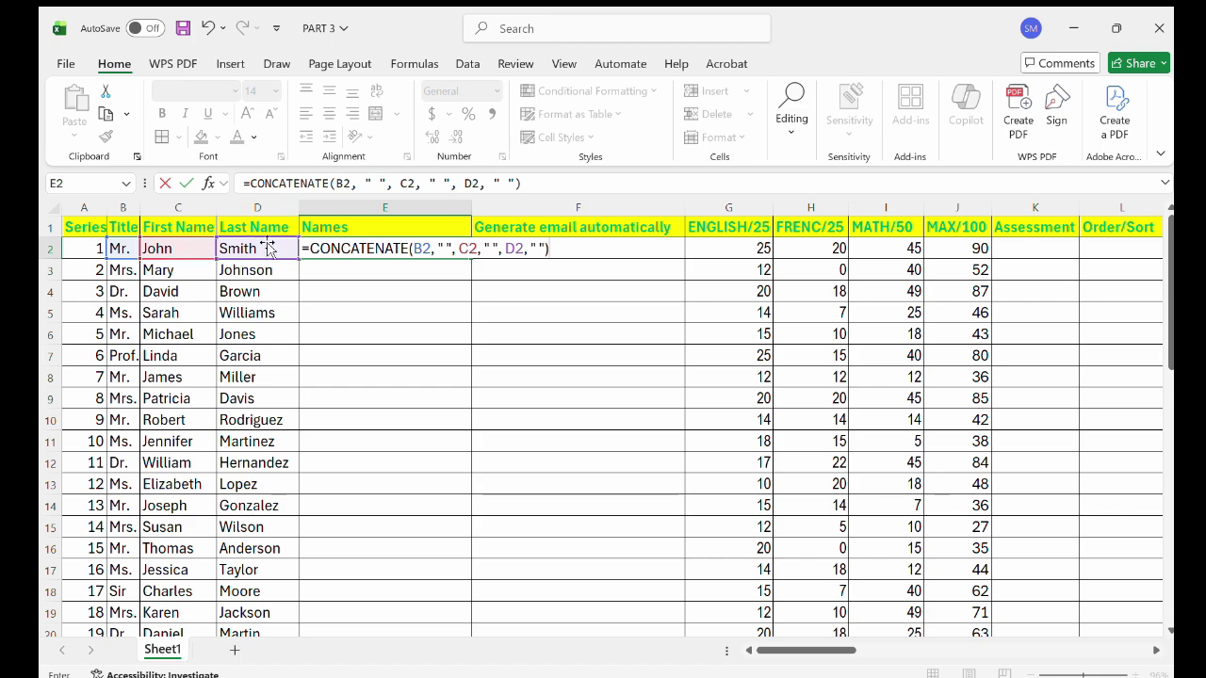
key("Return")
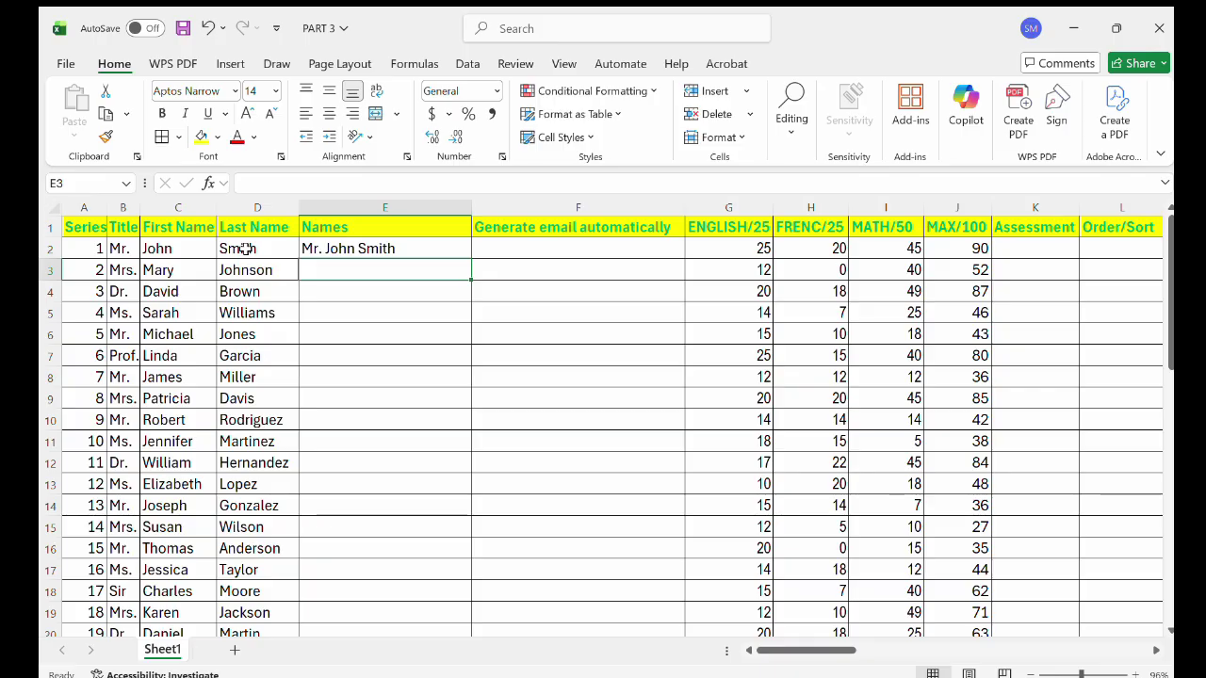
Review E2's CONCATENATE formula in the formula bar and the cell, leaving it unchanged.
left_click(359, 249)
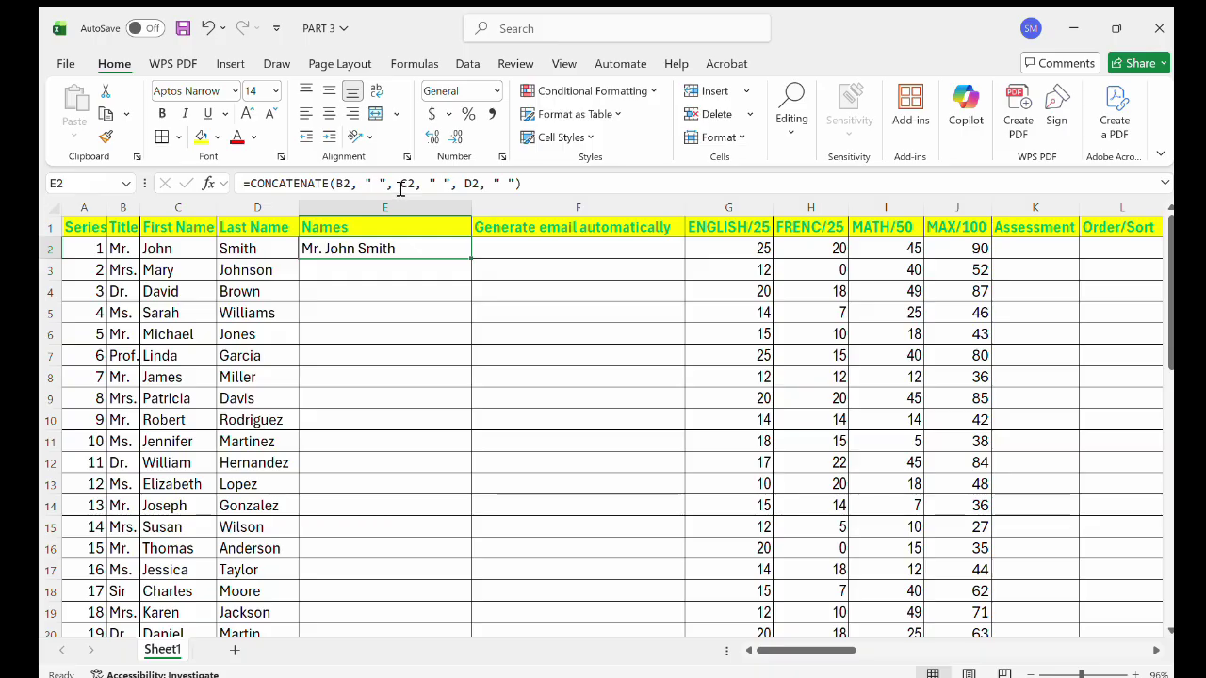
left_click(401, 188)
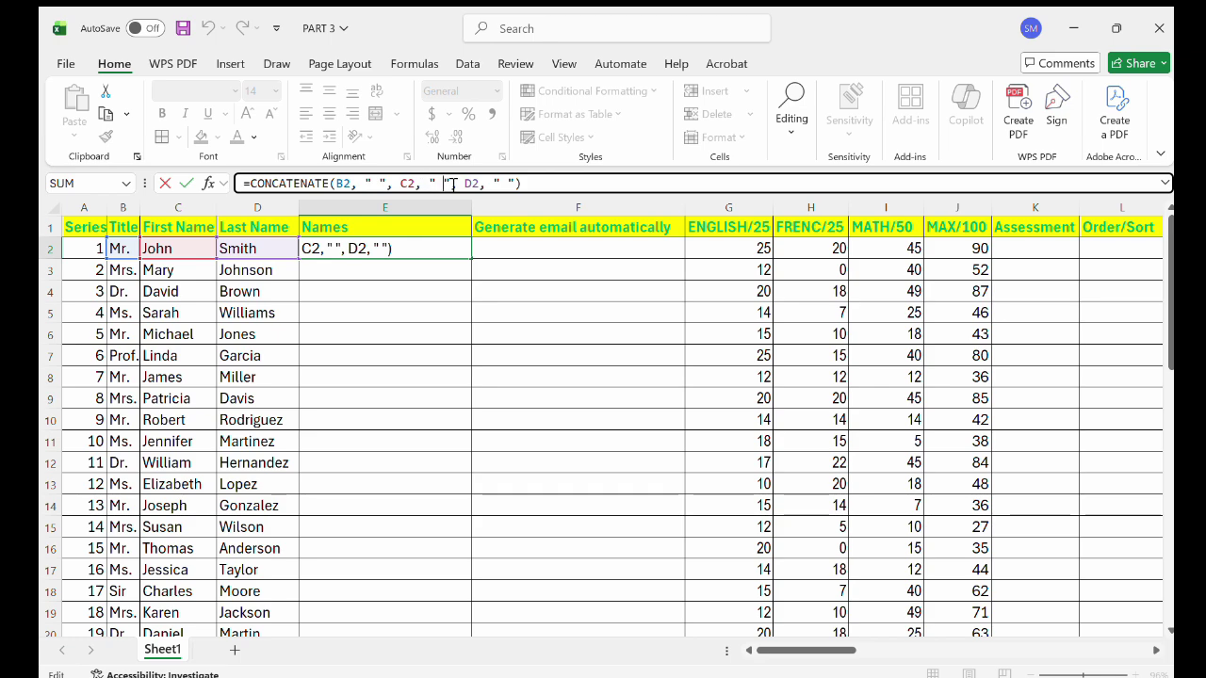
left_click(413, 255)
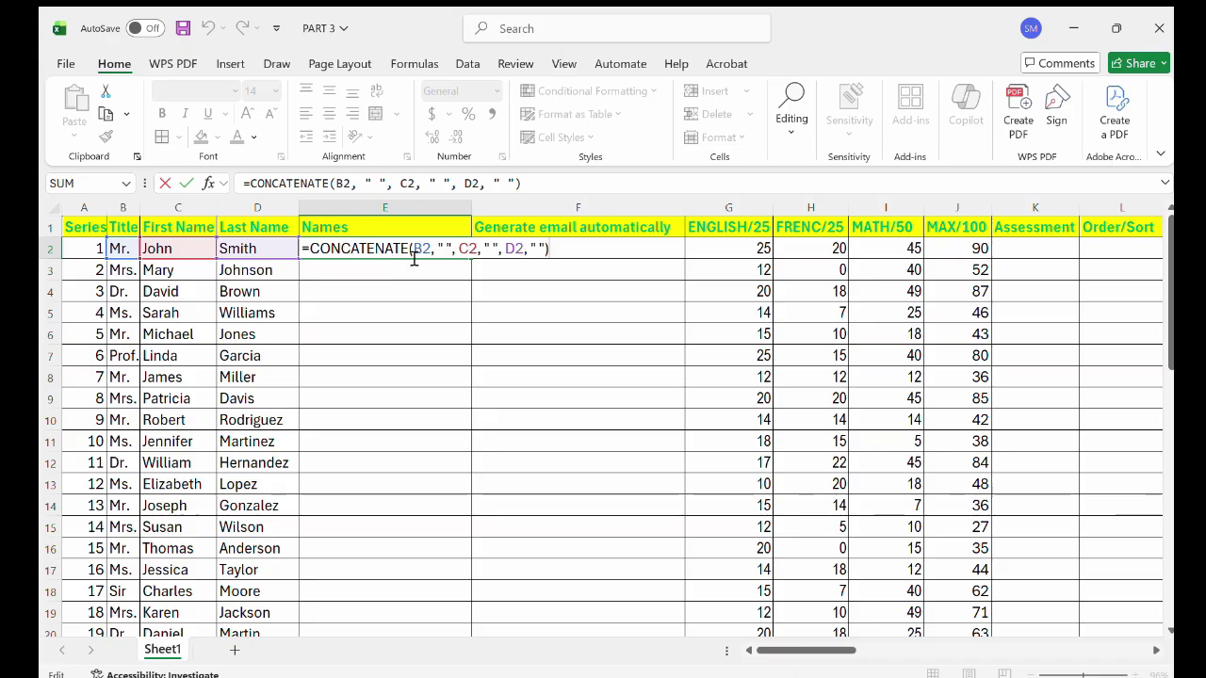
key("Return")
left_click(369, 251)
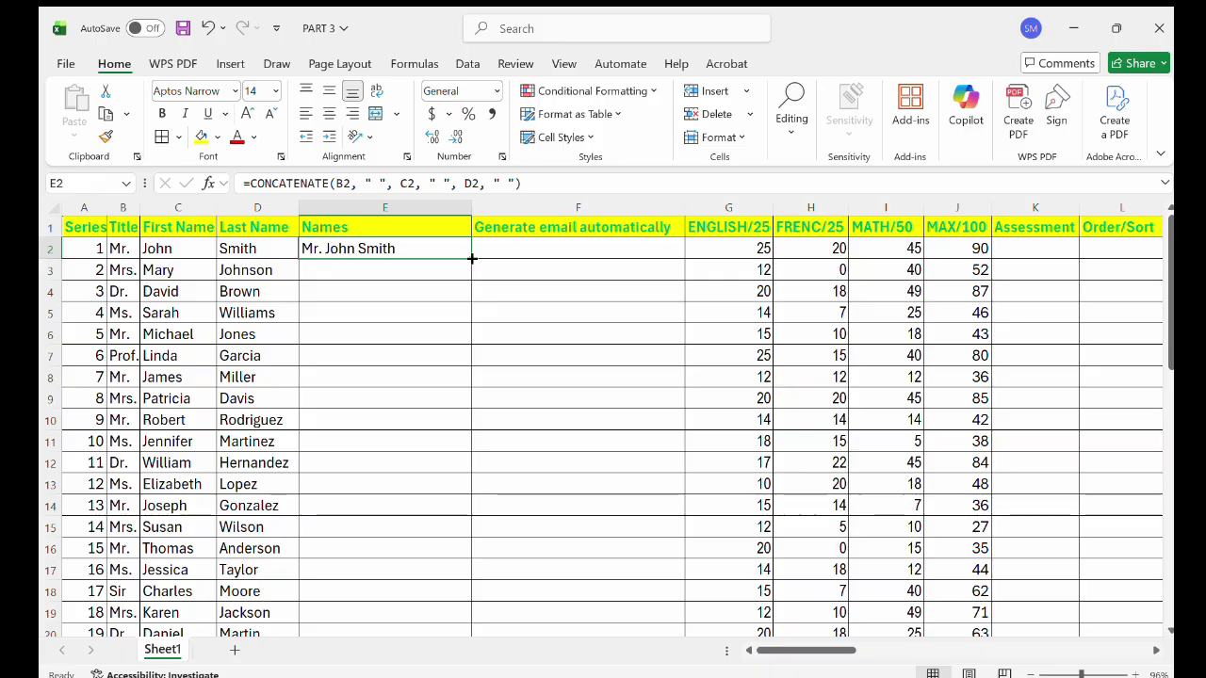
Fill the full-name formula down column E for all 48 rows, then recheck E2's references.
double_click(472, 258)
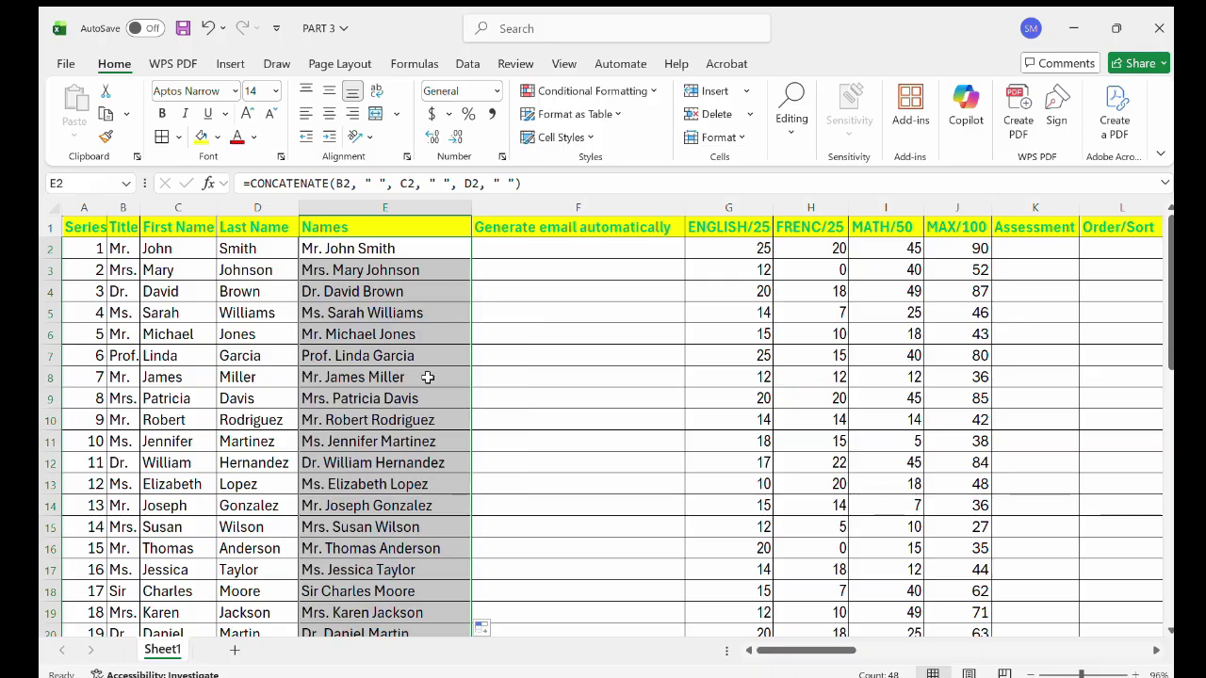
scroll(426, 378, "down", 2)
scroll(428, 377, "down", 8)
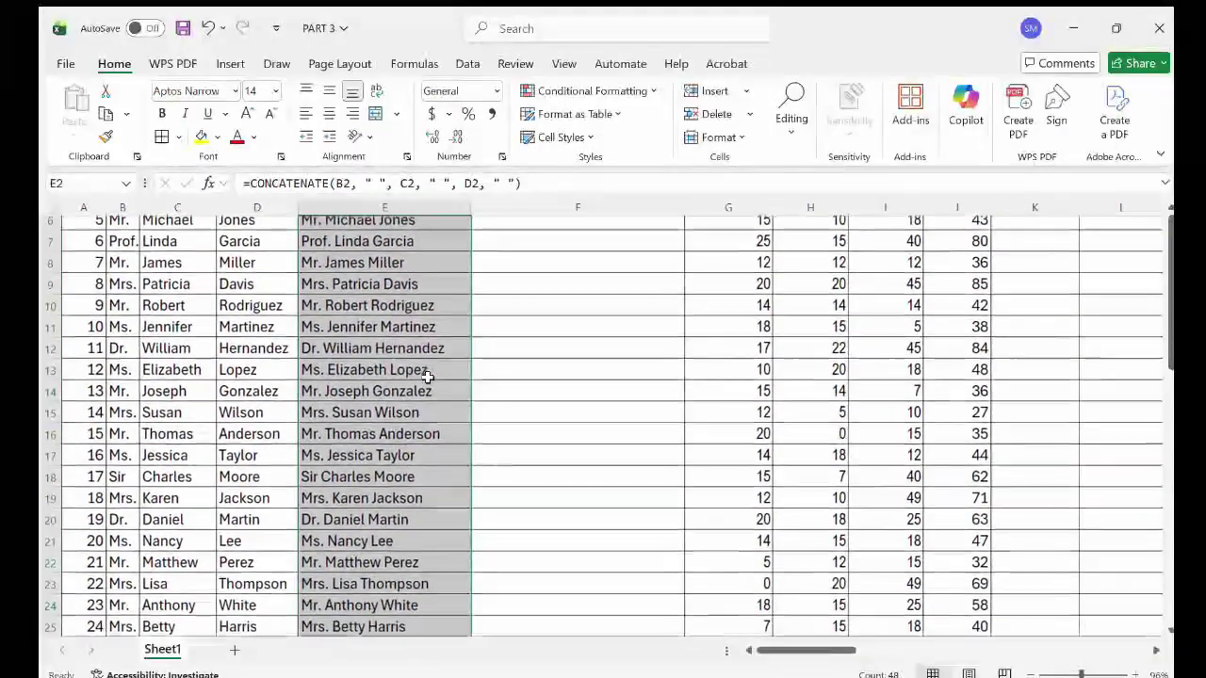
scroll(428, 378, "down", 1)
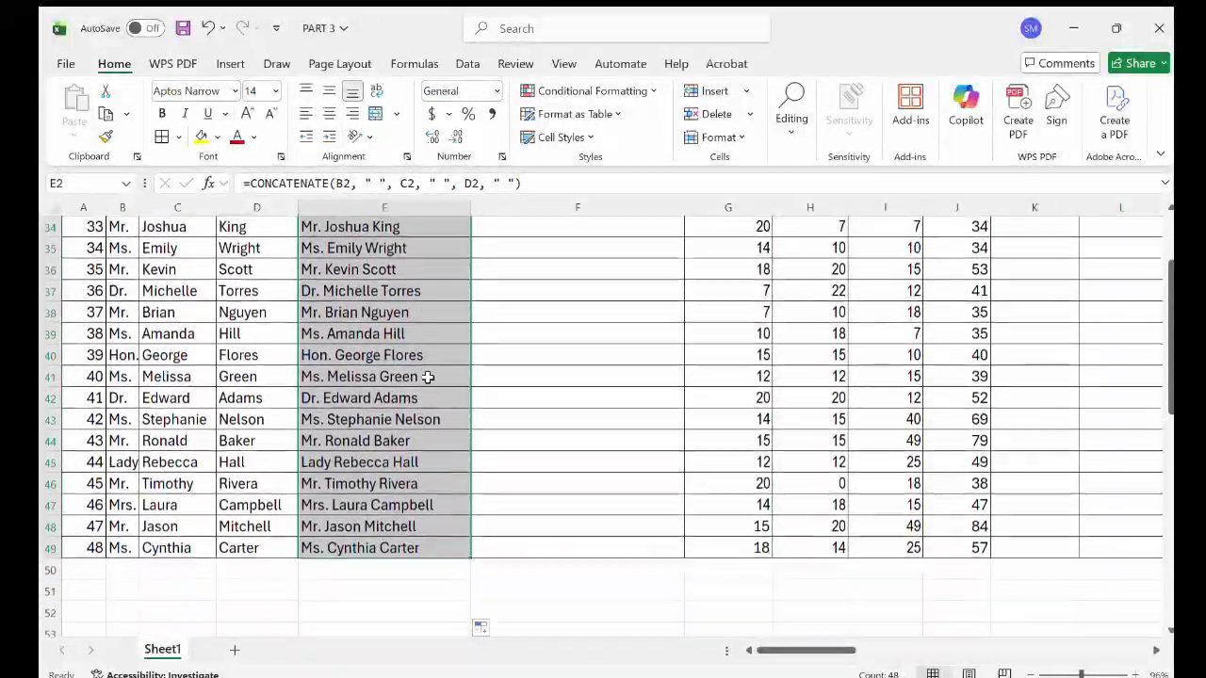
scroll(427, 377, "up", 4)
scroll(428, 377, "up", 6)
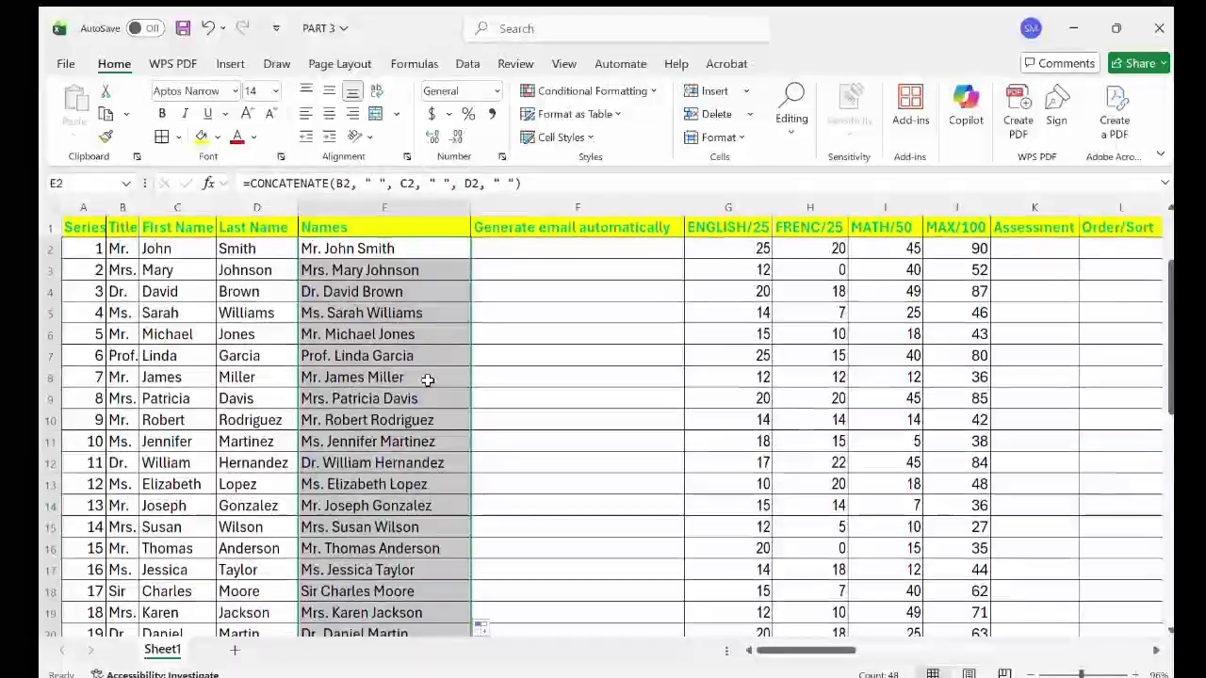
double_click(403, 249)
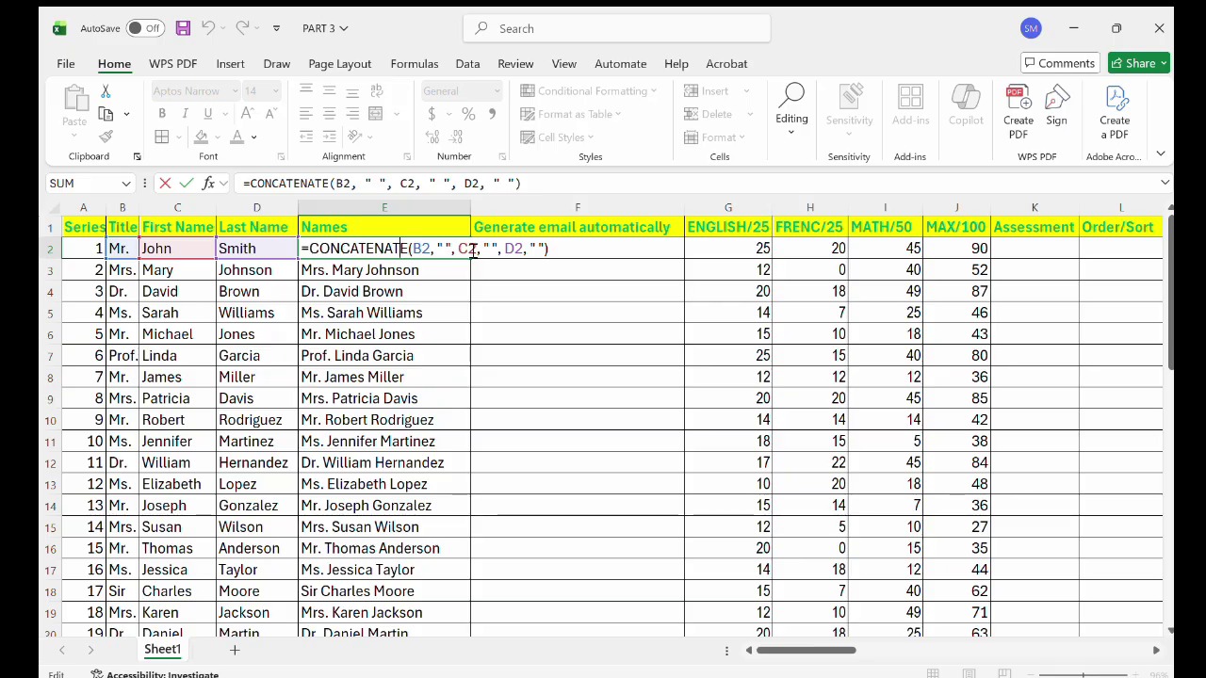
left_click(281, 246)
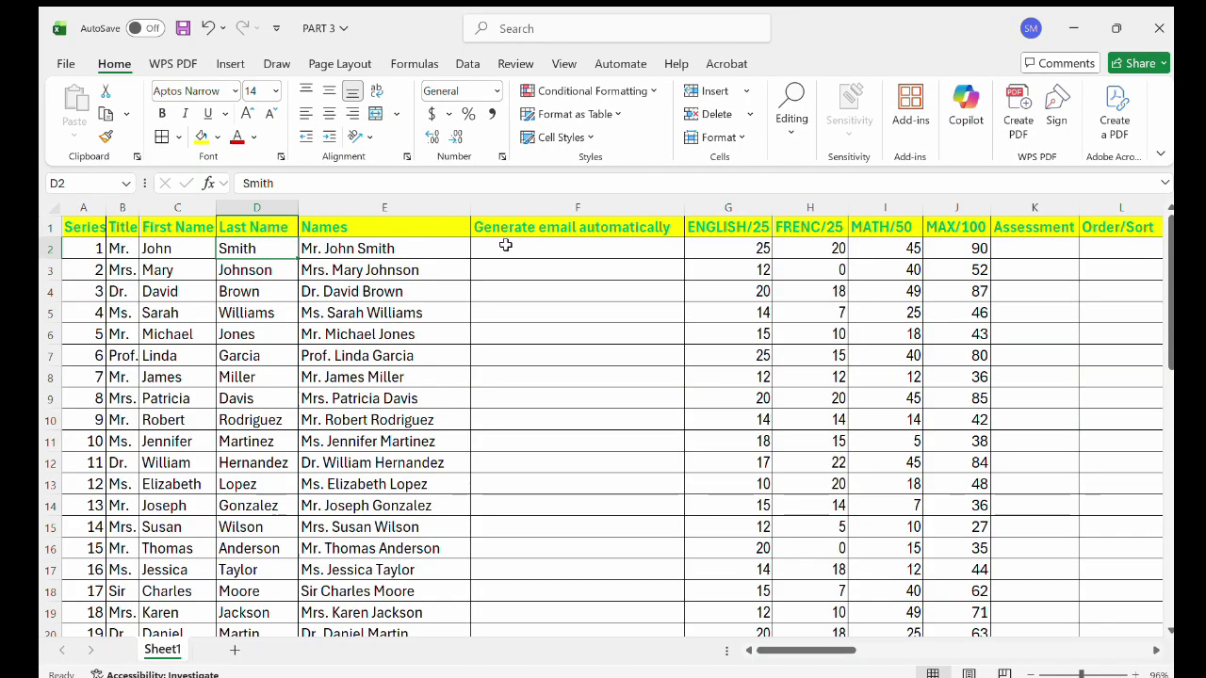
Insert a blank column F before the email column and head it 'LOWER CASE'.
left_click(577, 207)
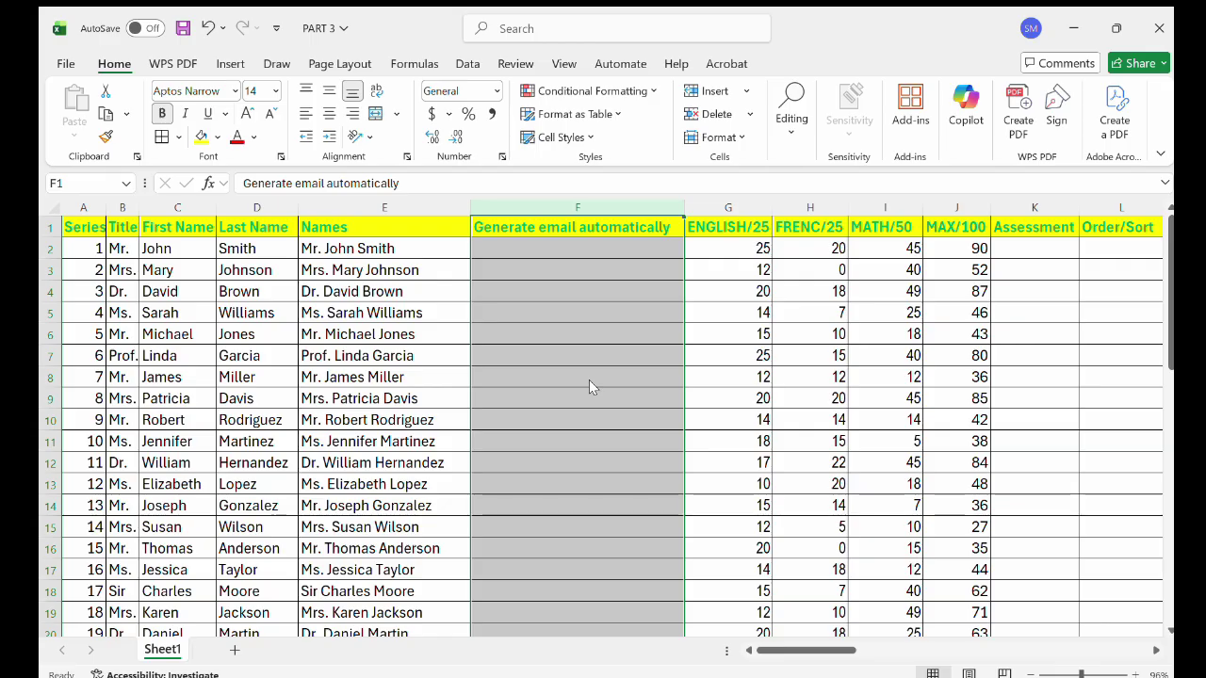
key("ctrl+shift+plus")
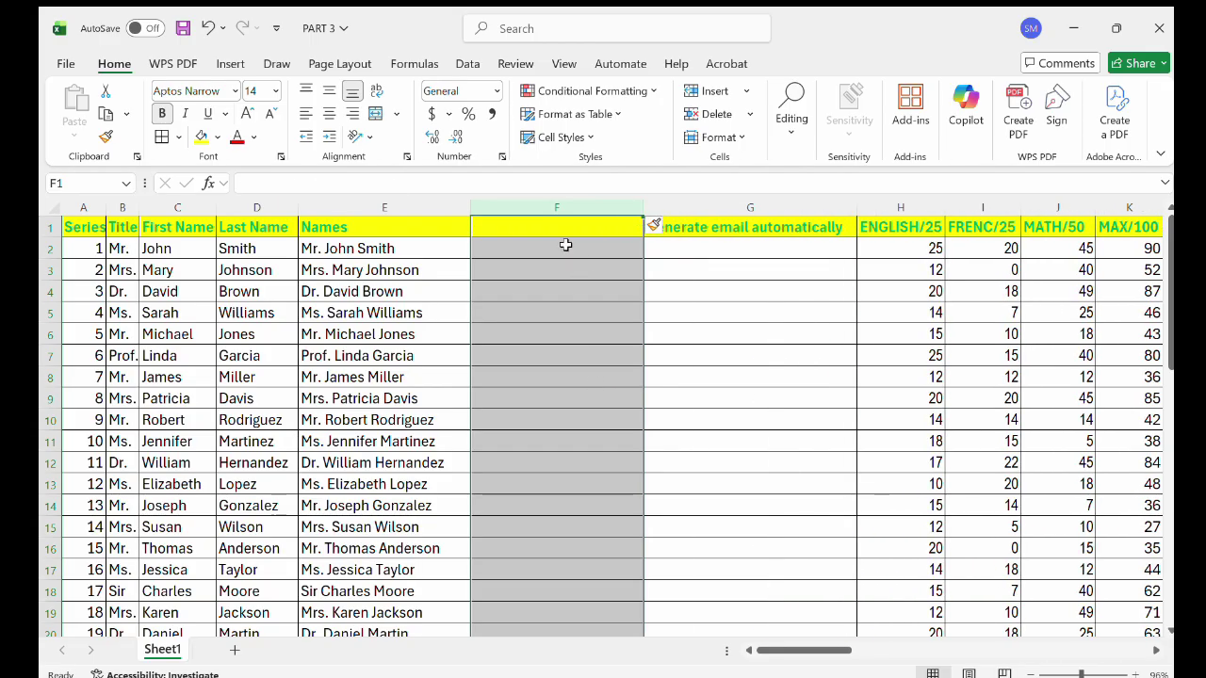
left_click(568, 232)
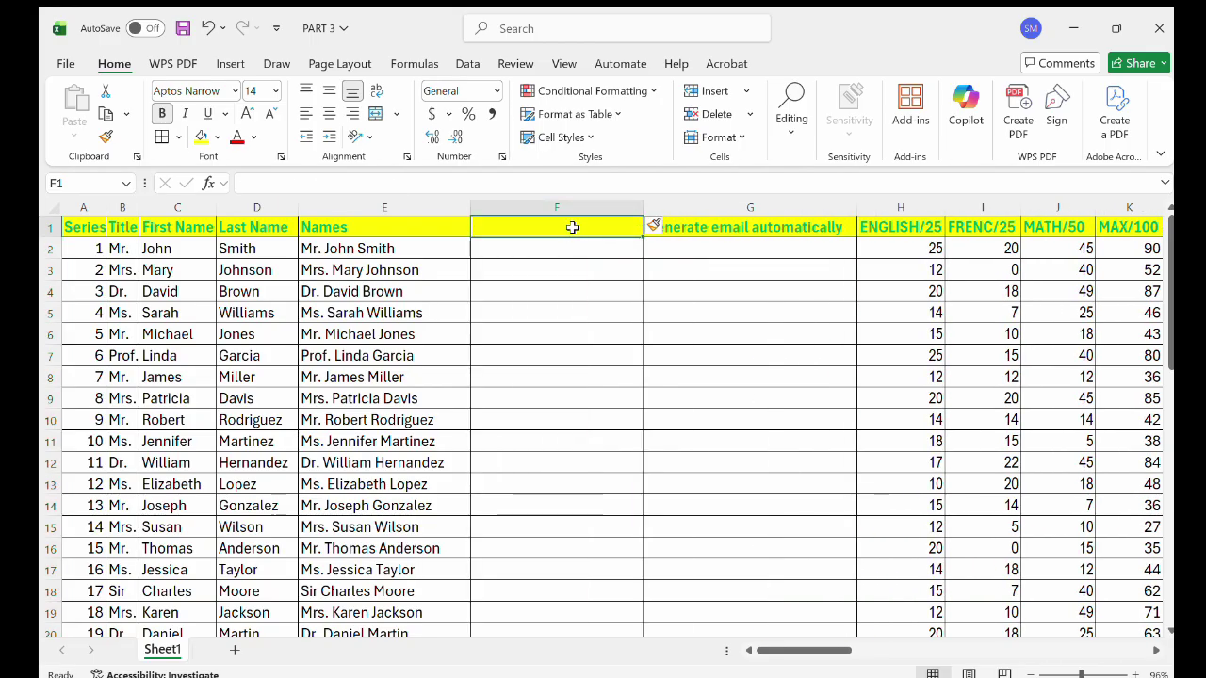
double_click(571, 234)
type("L")
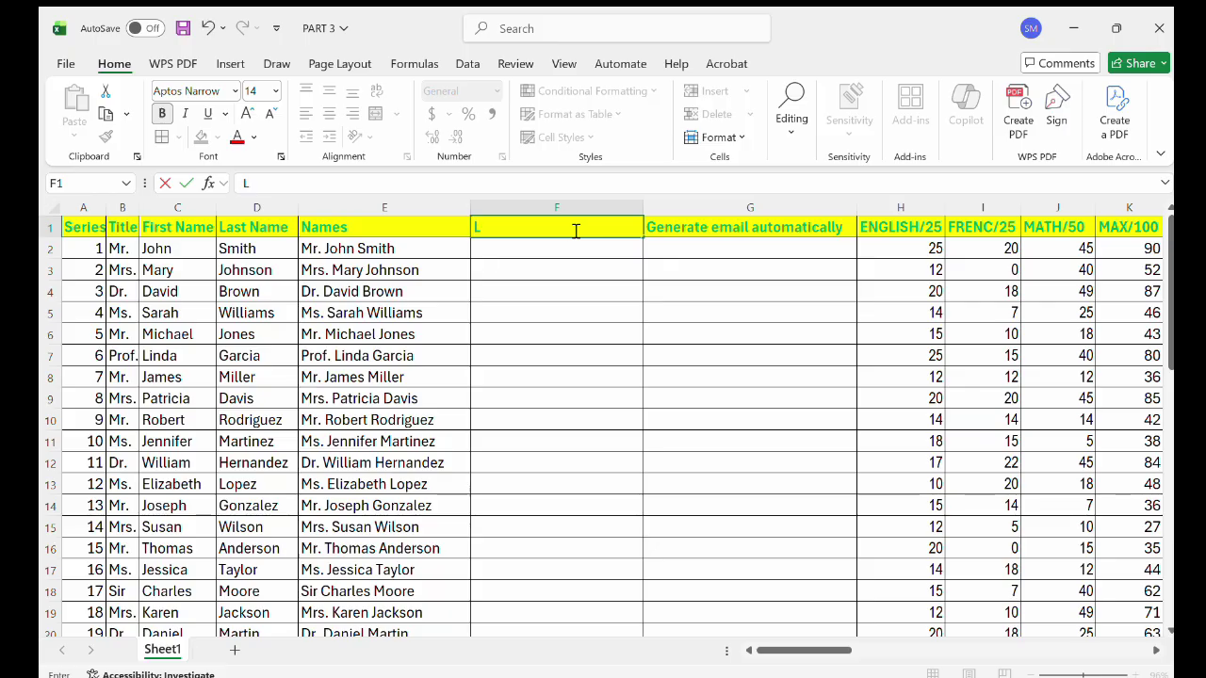
type("OWER CASE")
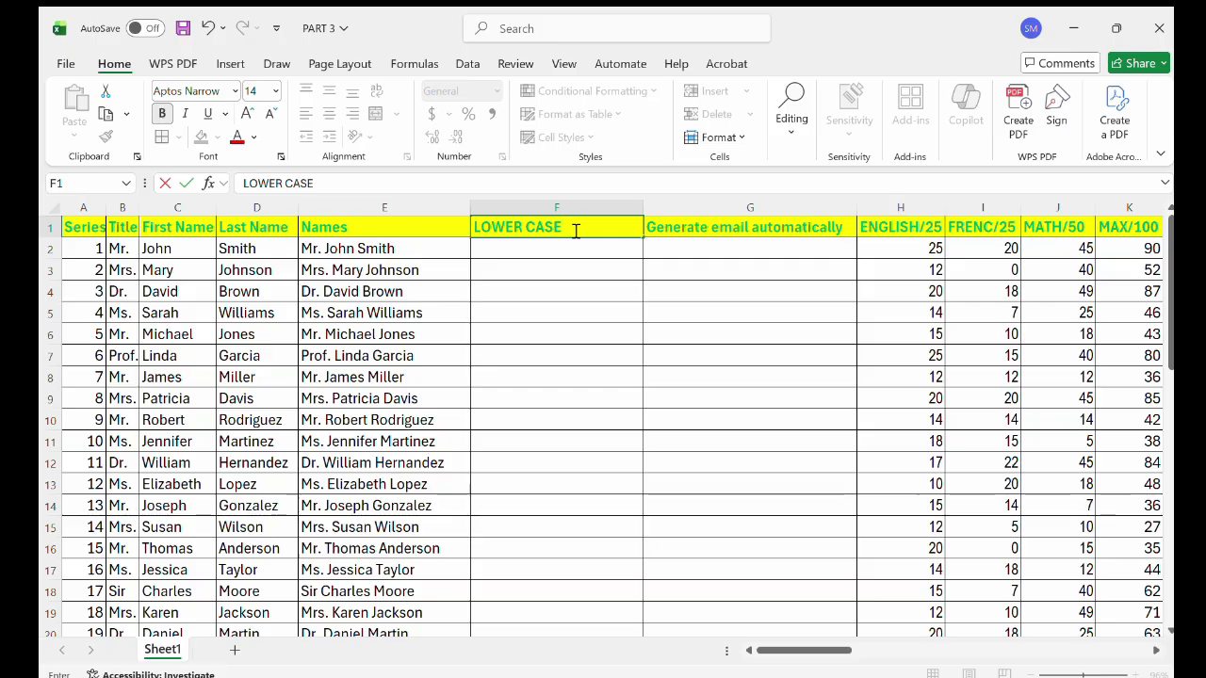
key("Return")
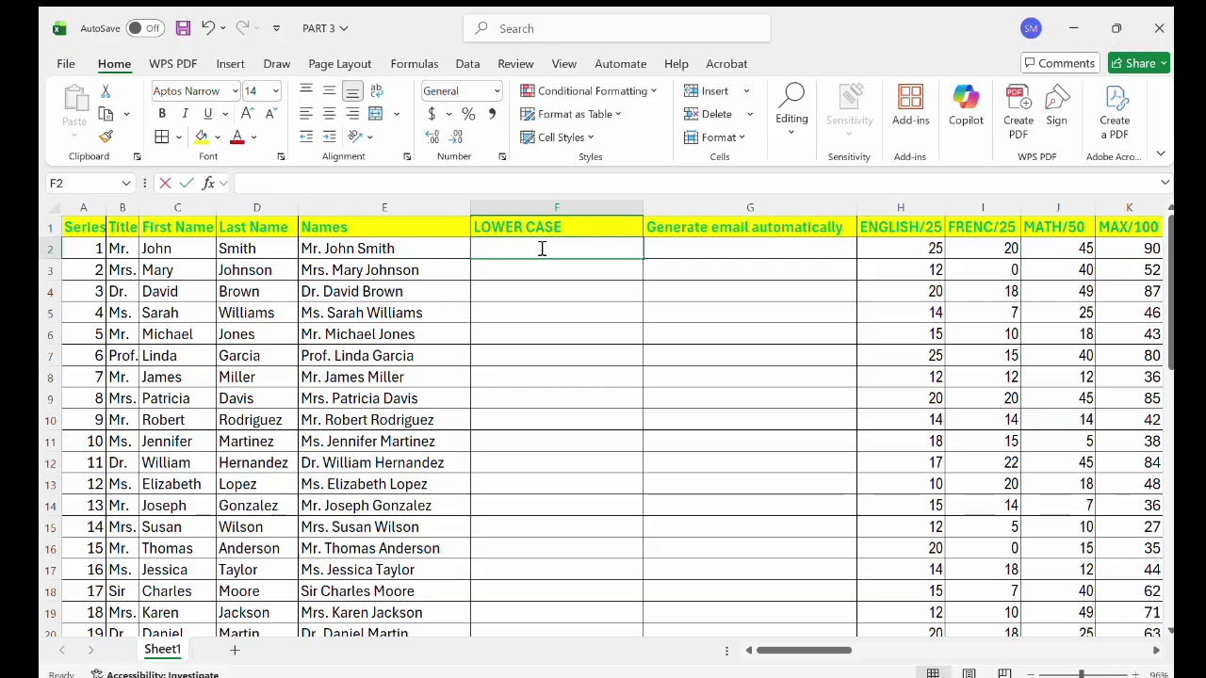
Enter =LOWER(C2) in F2 and fill it down column F.
type("=")
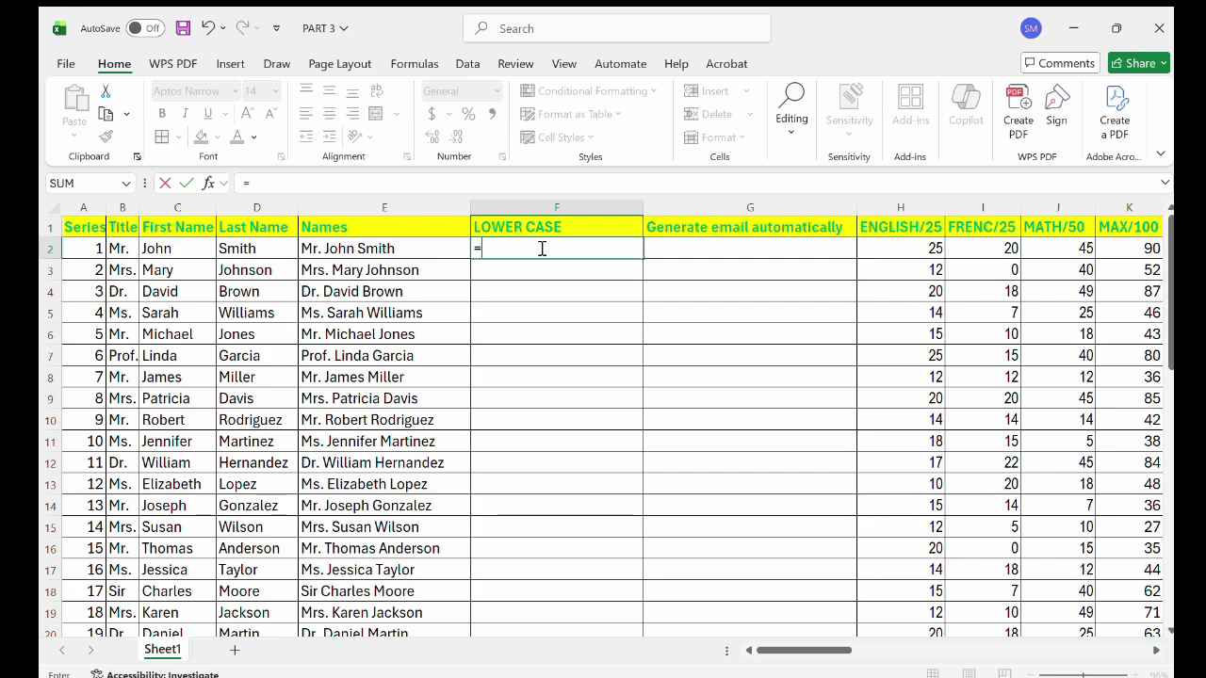
type("LO")
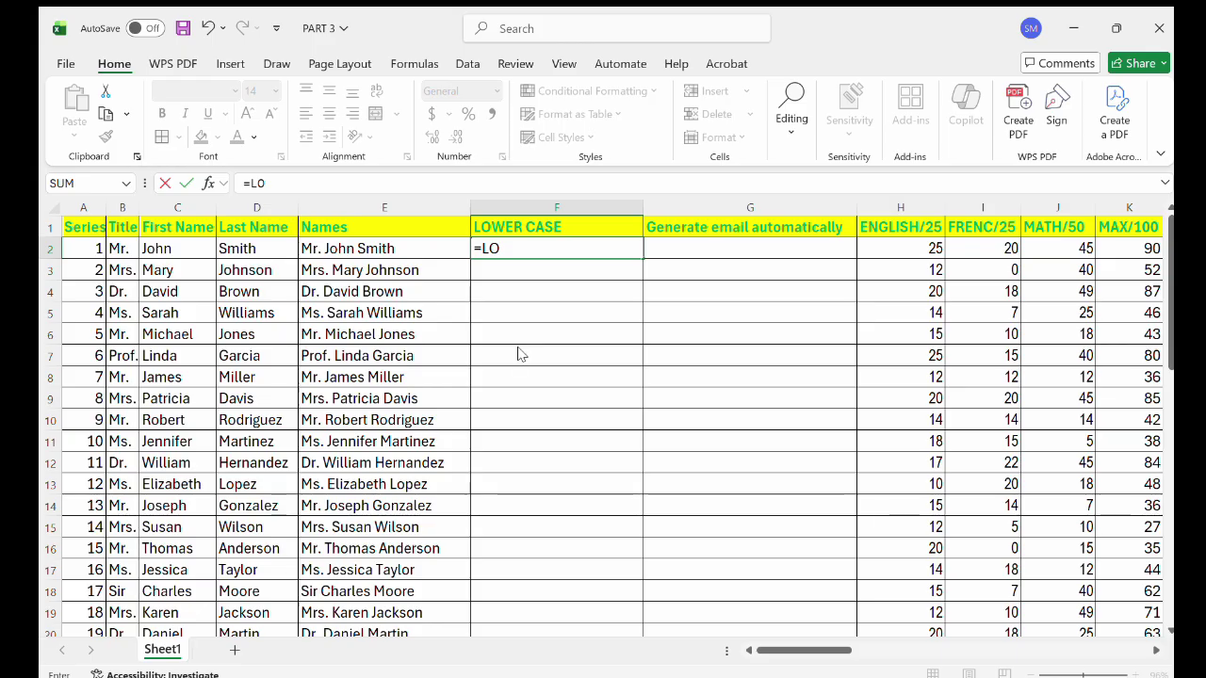
type("WER(")
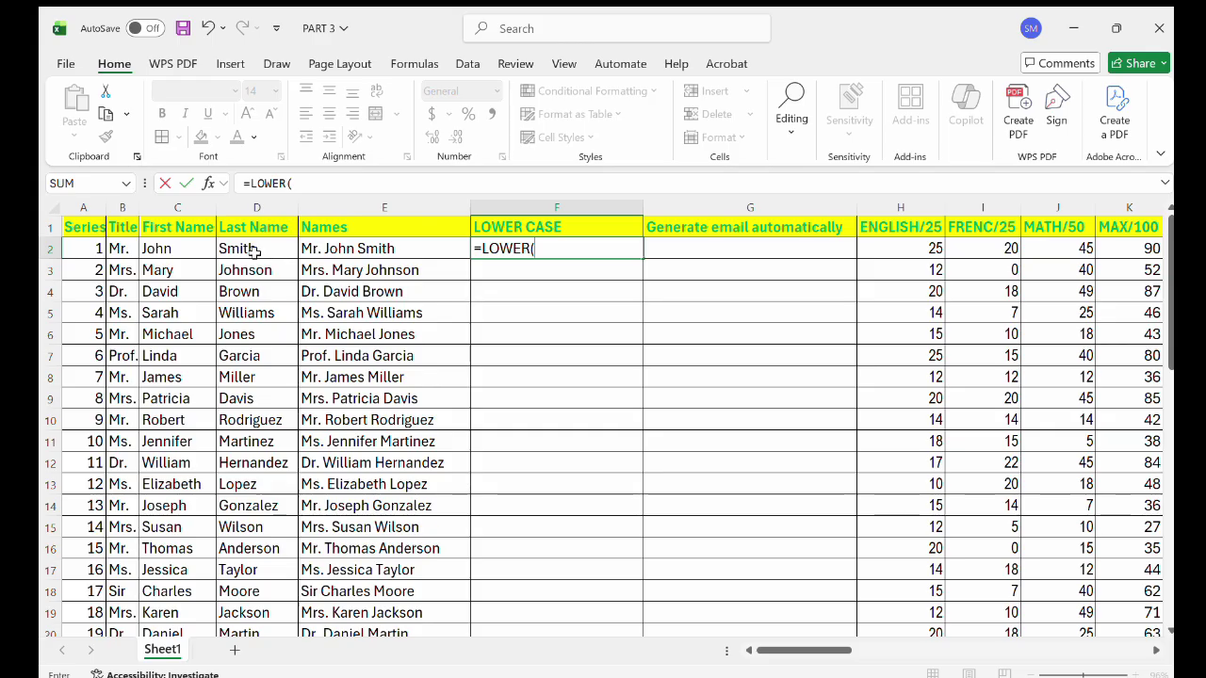
left_click(191, 254)
key("Return")
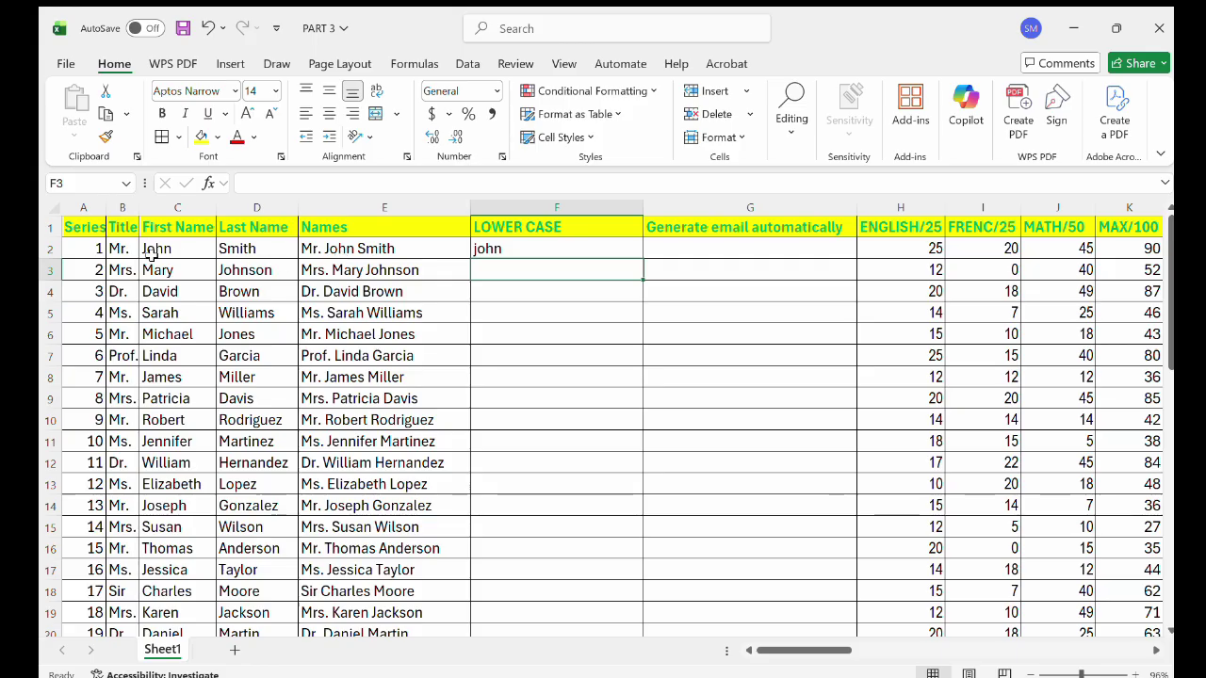
double_click(487, 251)
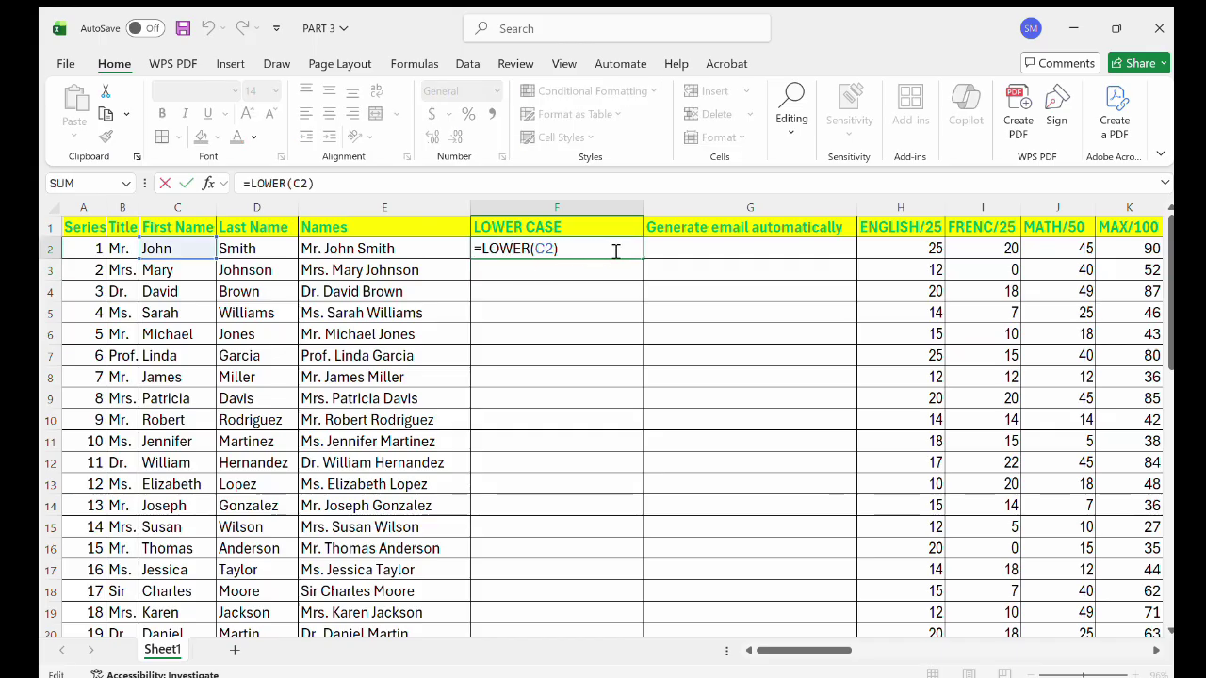
double_click(645, 258)
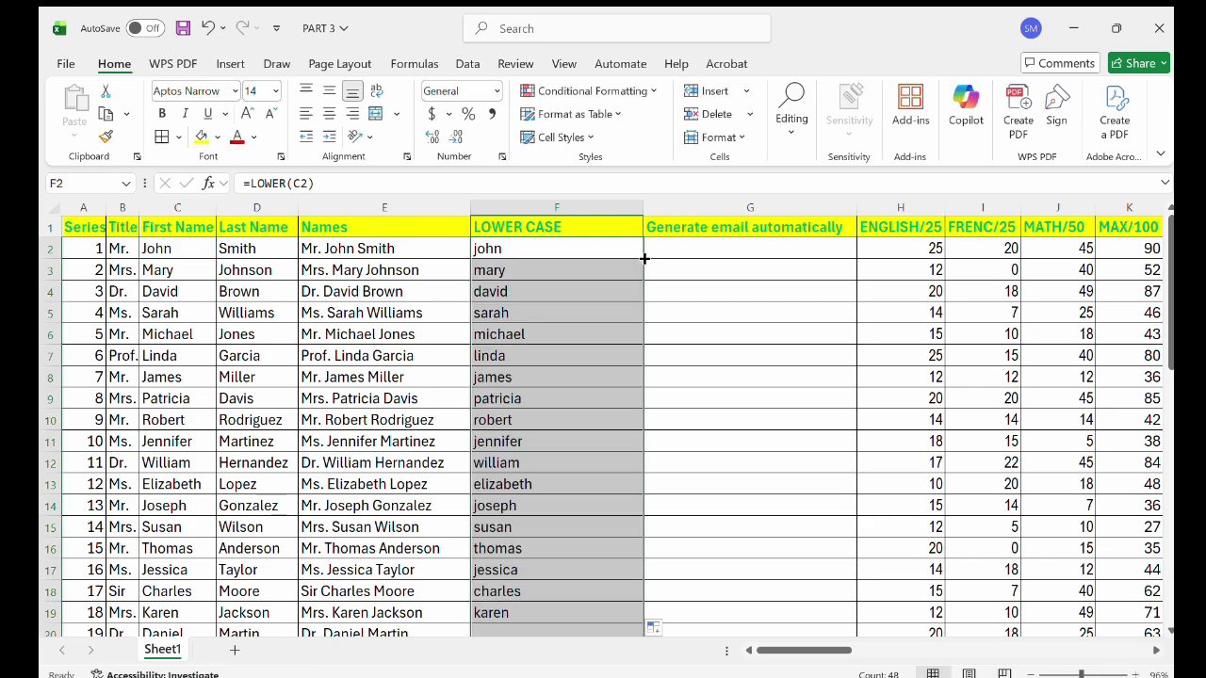
left_click(504, 249)
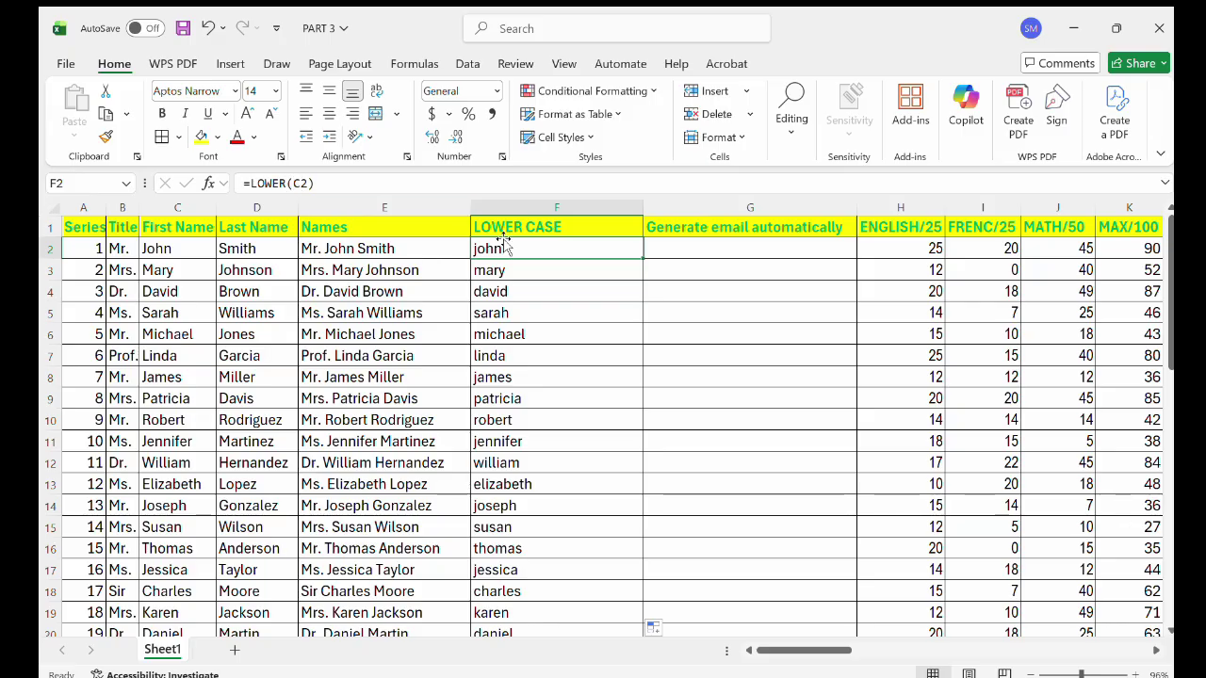
left_click(697, 249)
double_click(697, 249)
type("=LOWER(")
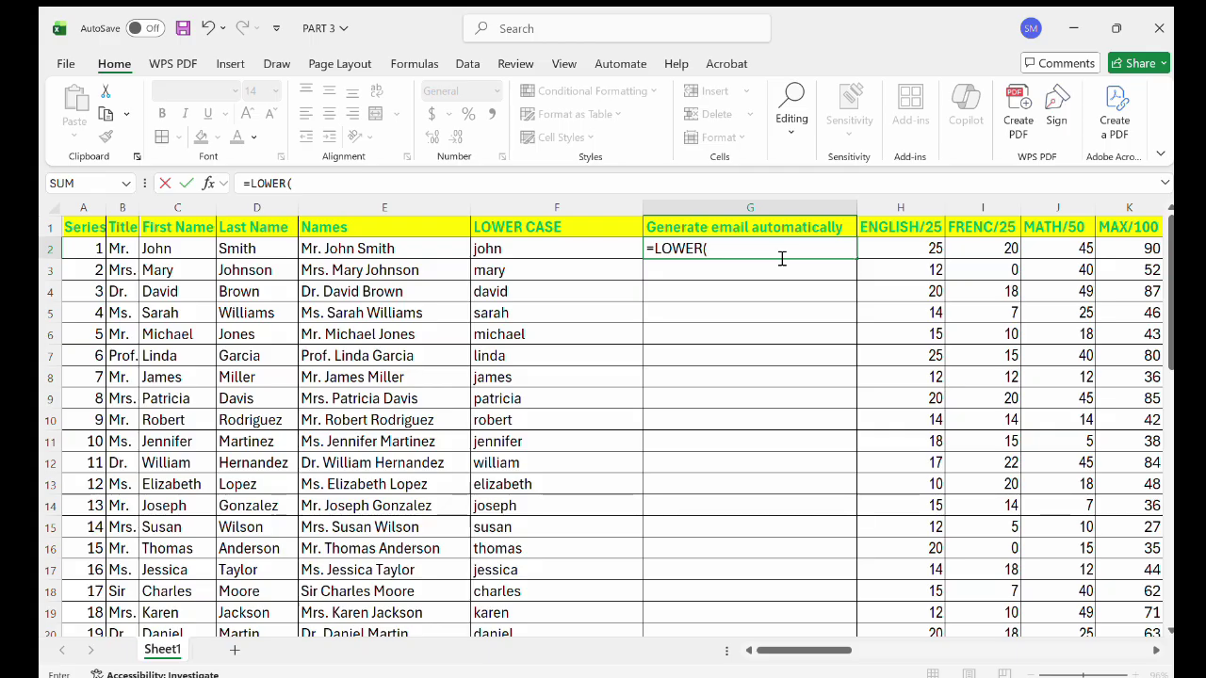
left_click(194, 247)
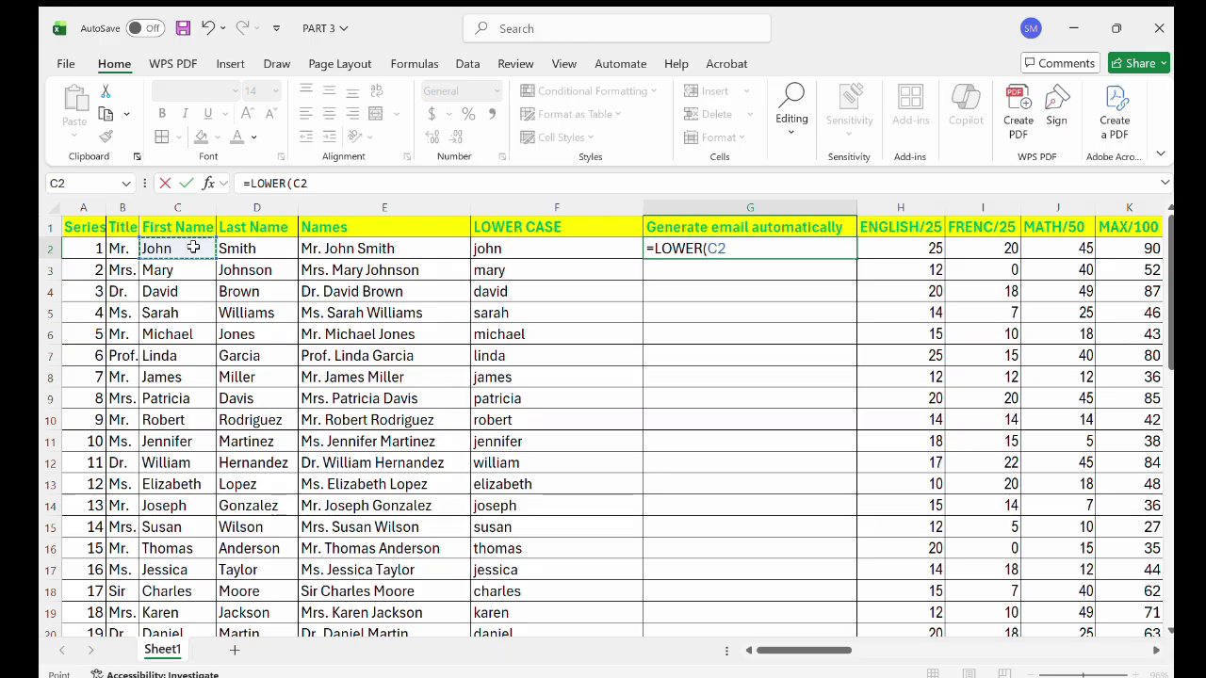
type("& \".")
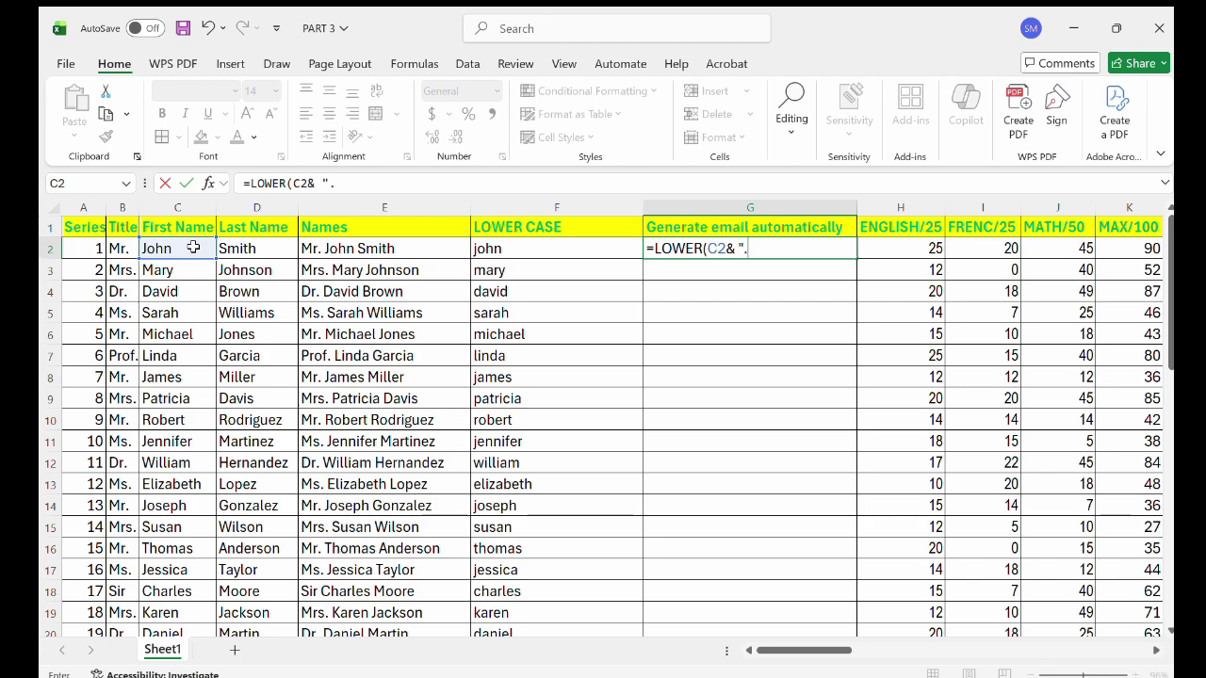
type("\"")
type("&")
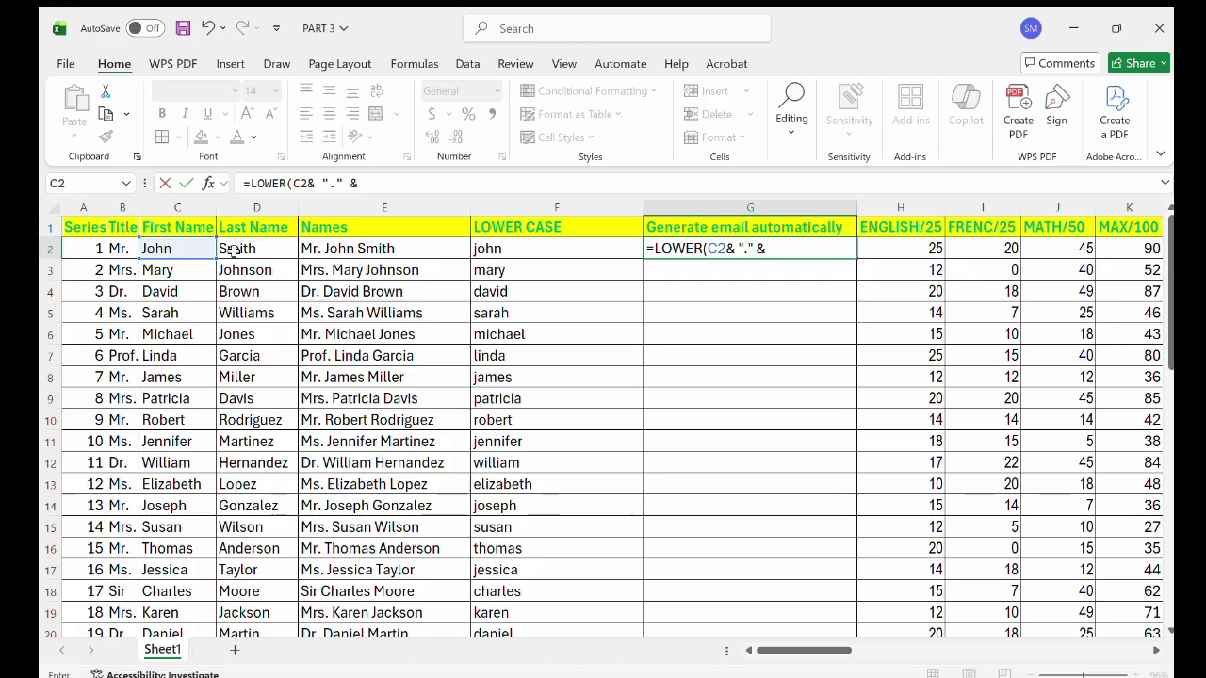
left_click(234, 251)
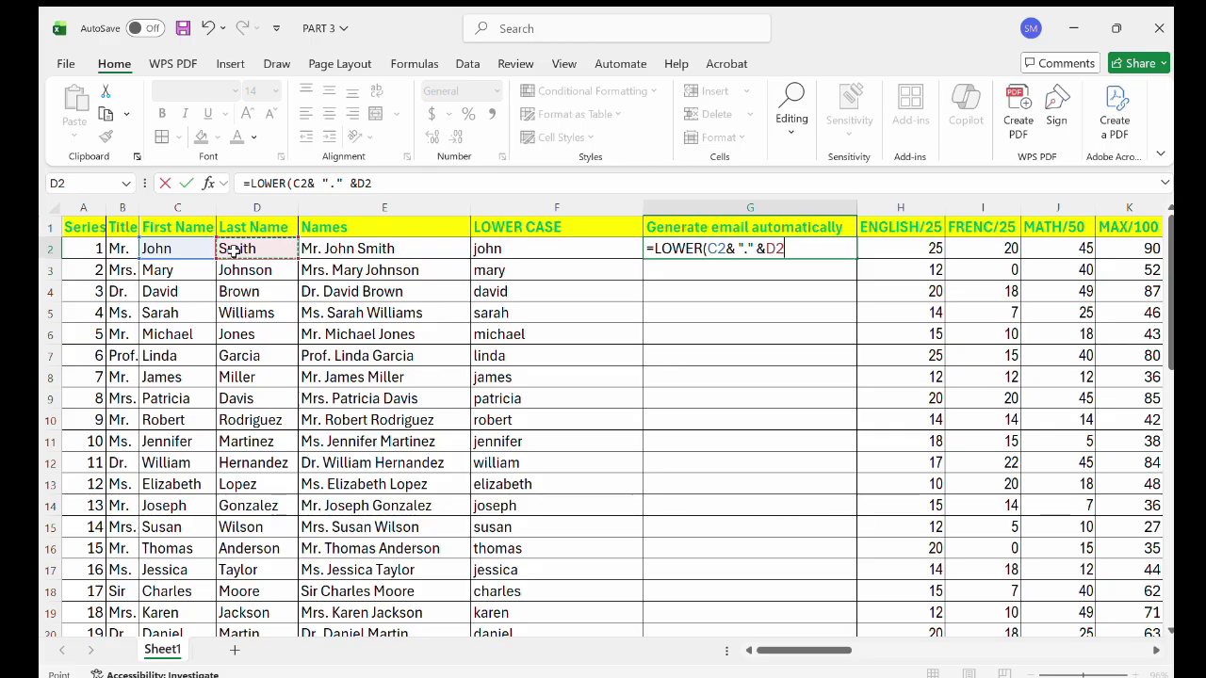
type("&")
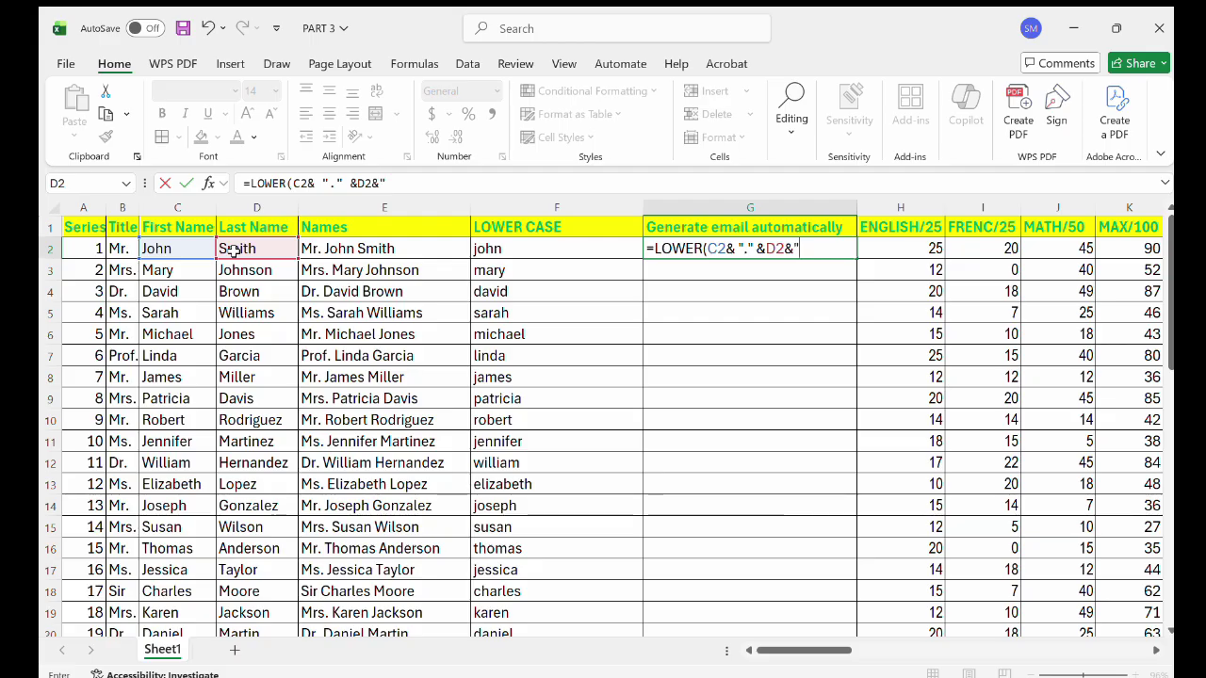
type("\"@")
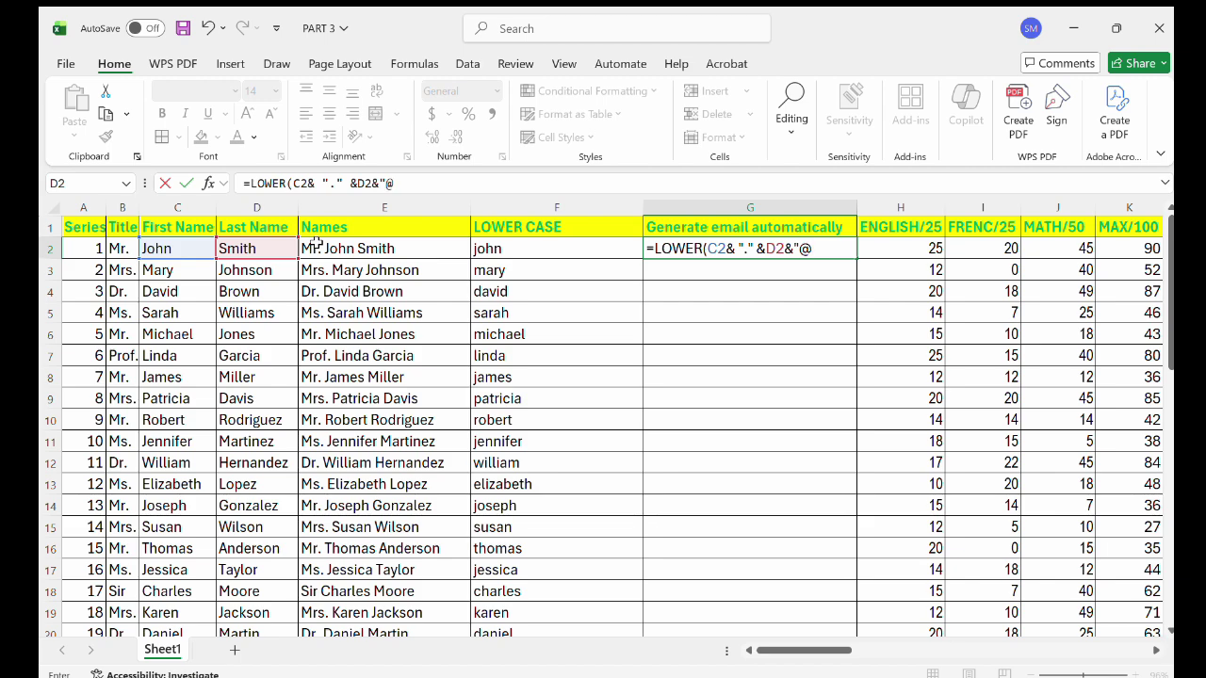
type("g")
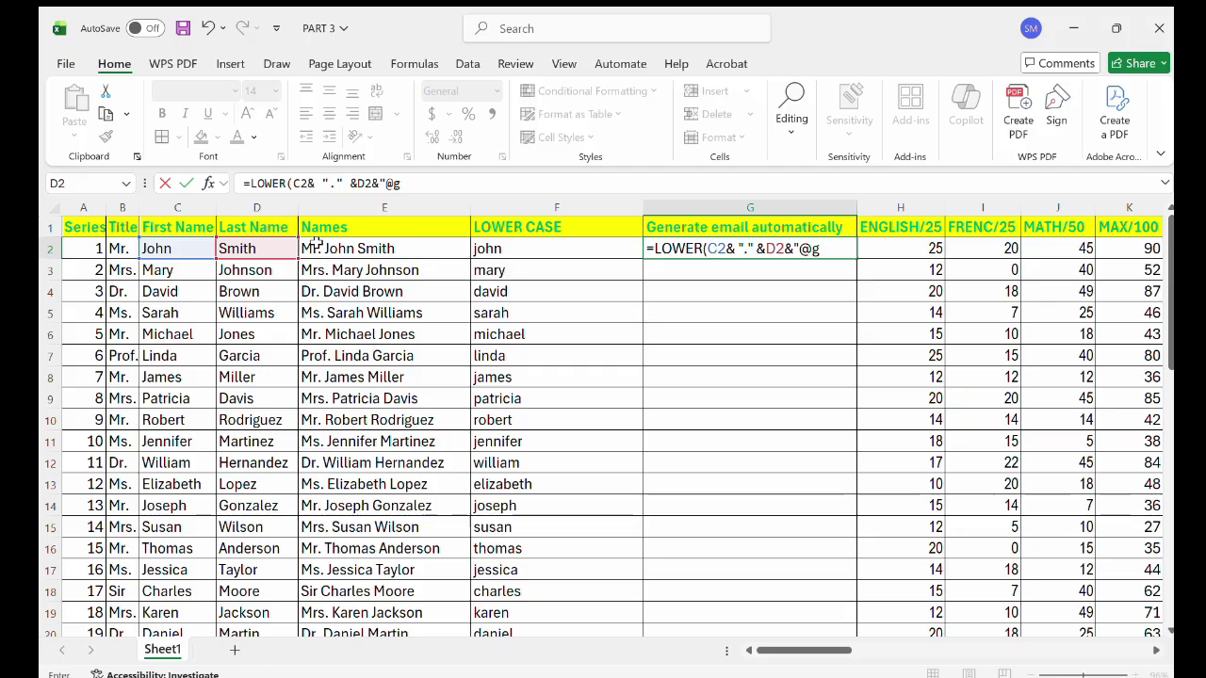
type("mail.com")
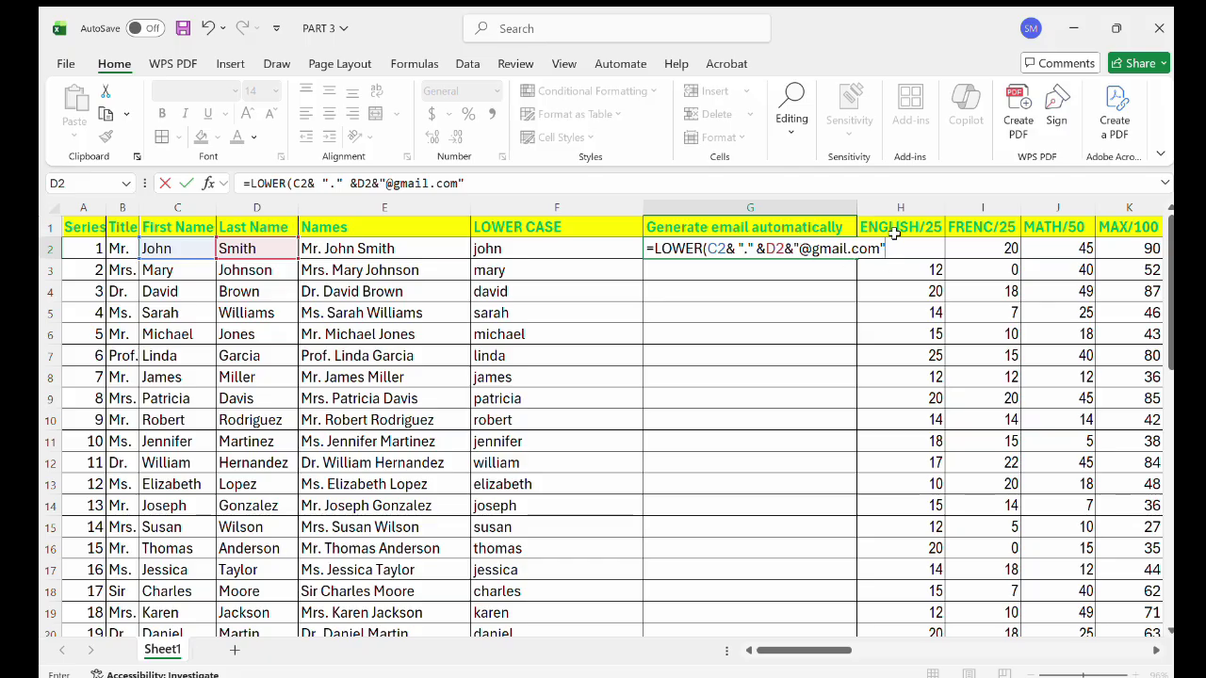
key("Return")
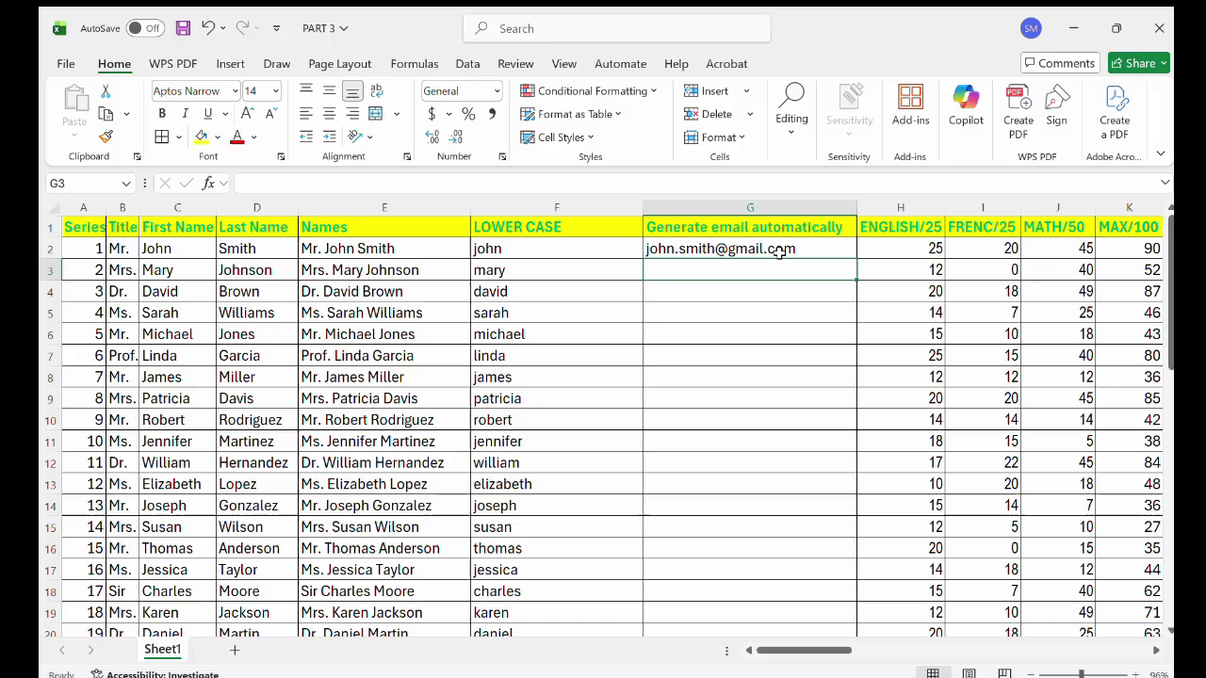
Check G2's email formula and confirm it unchanged.
left_click(764, 250)
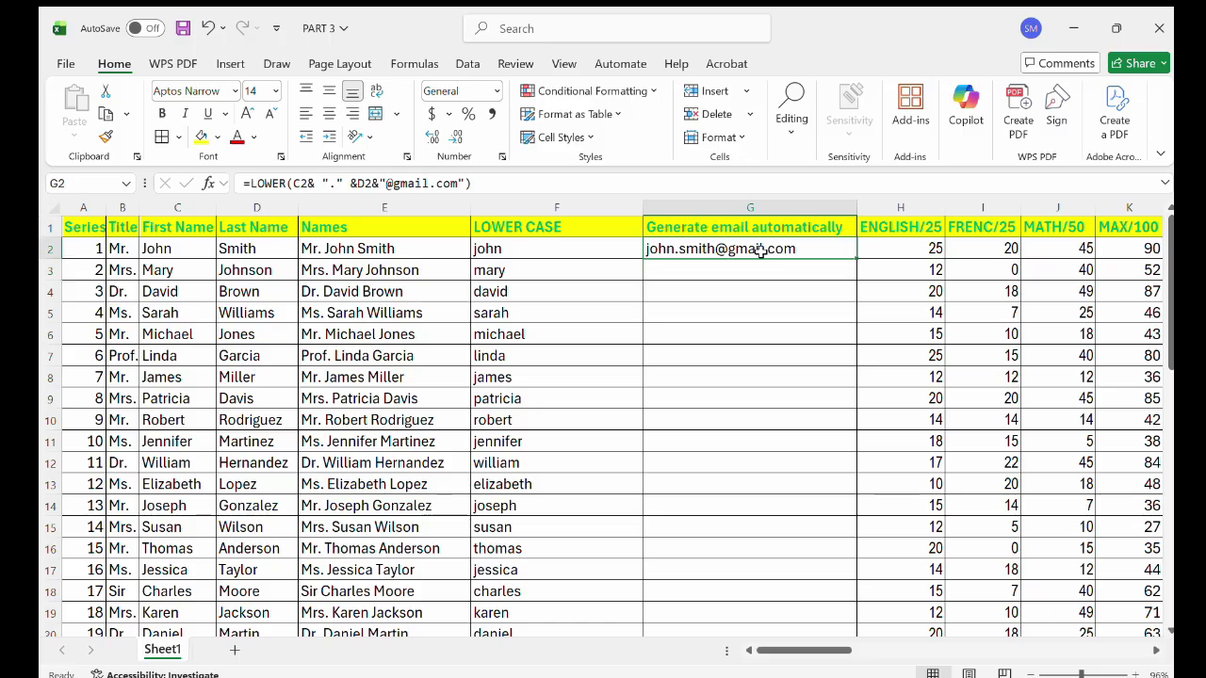
double_click(763, 252)
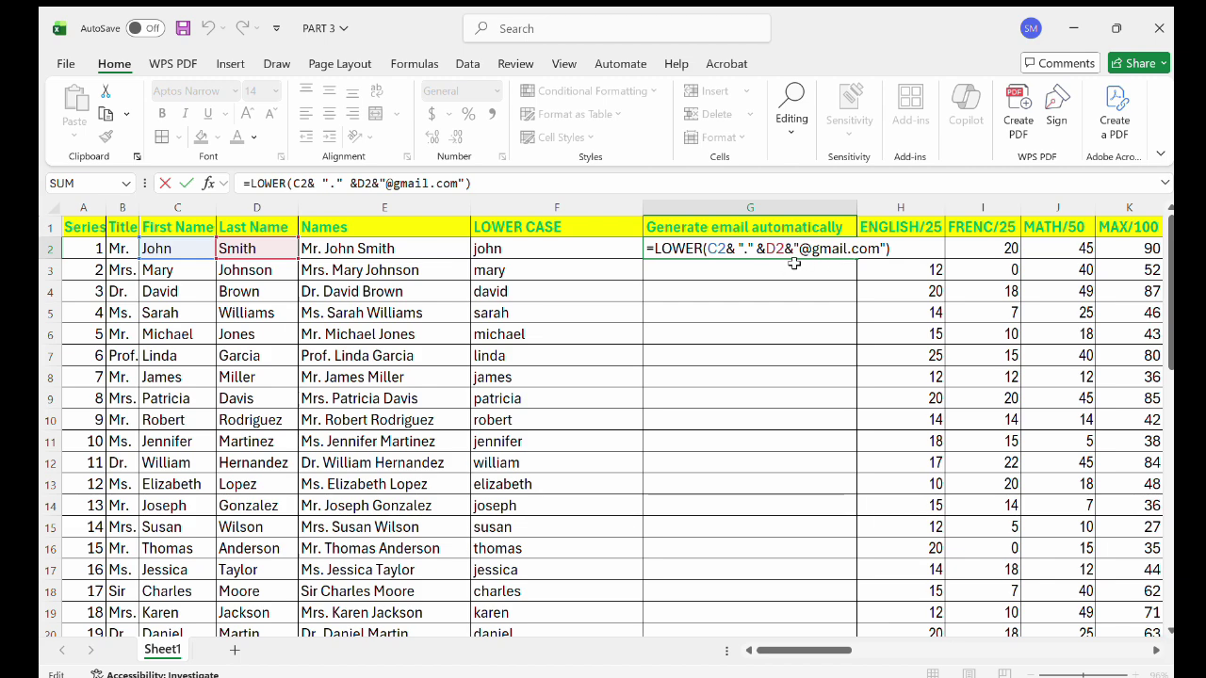
key("Return")
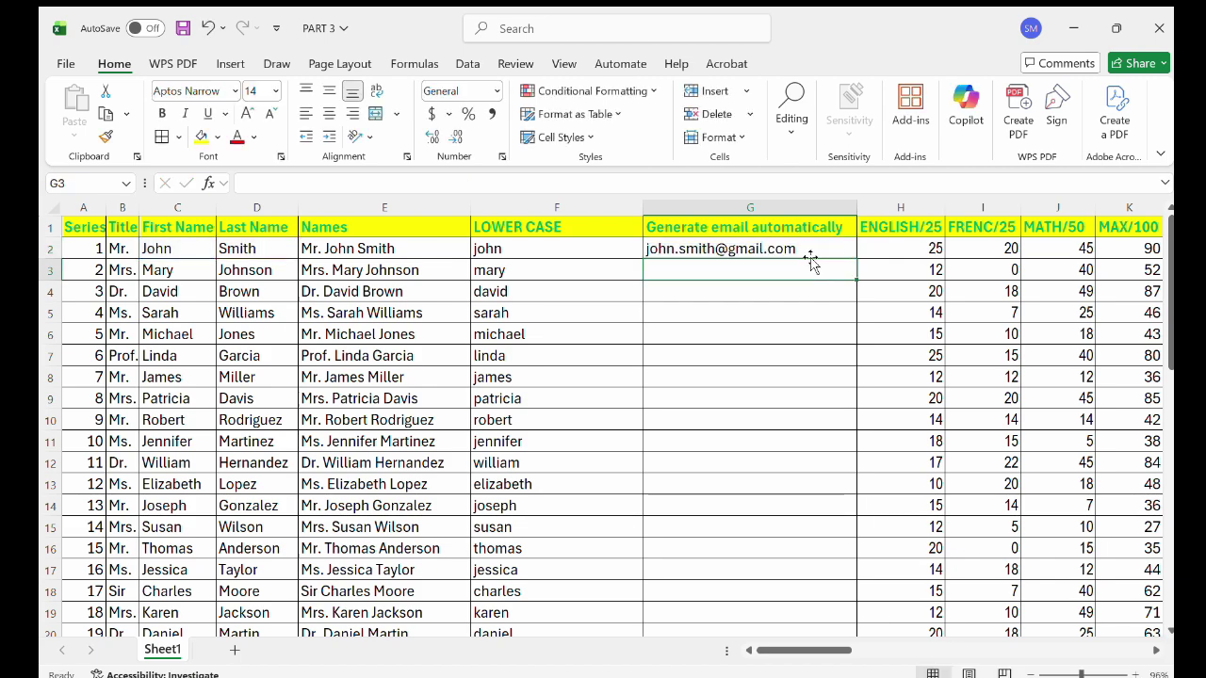
Insert a blank column H before ENGLISH/25 and type the header 'Company's Email' in H1.
left_click(878, 212)
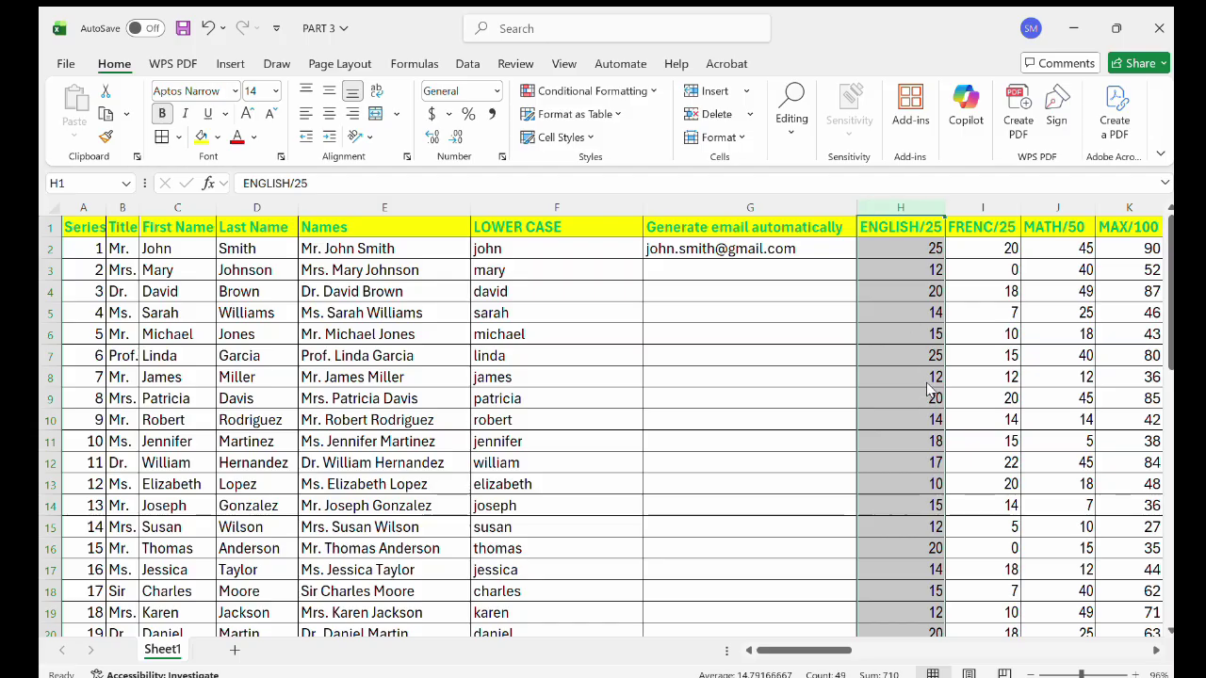
key("ctrl+shift+plus")
left_click(897, 220)
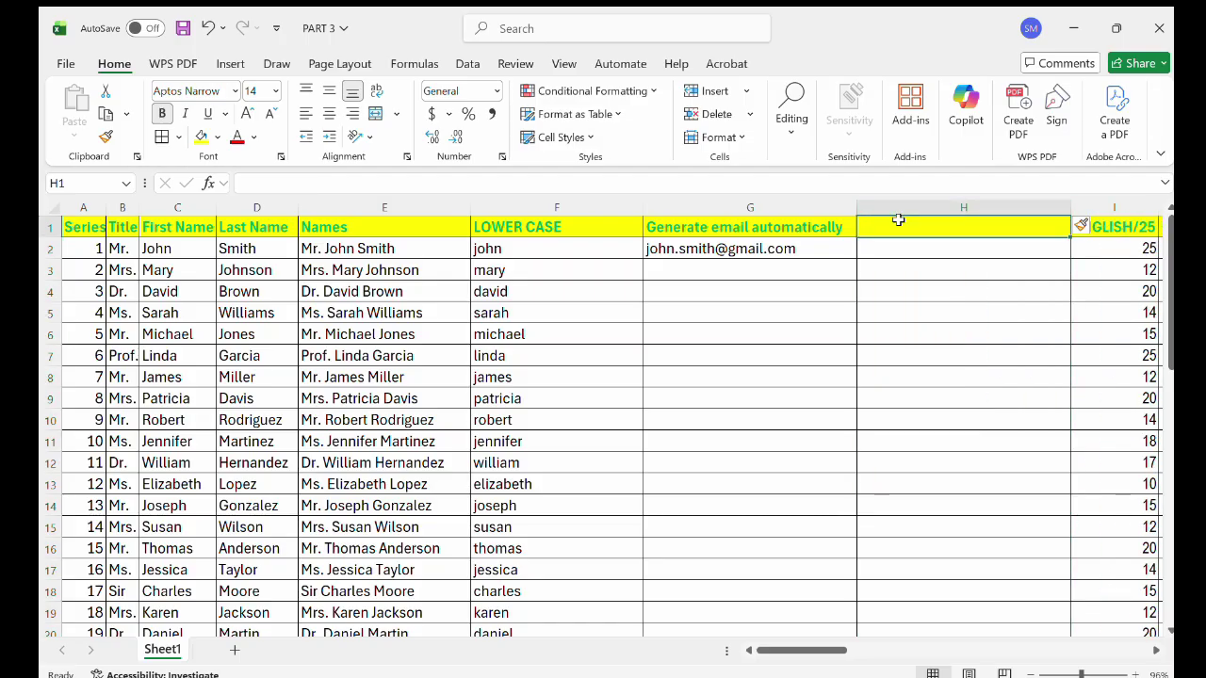
double_click(901, 224)
type("Email")
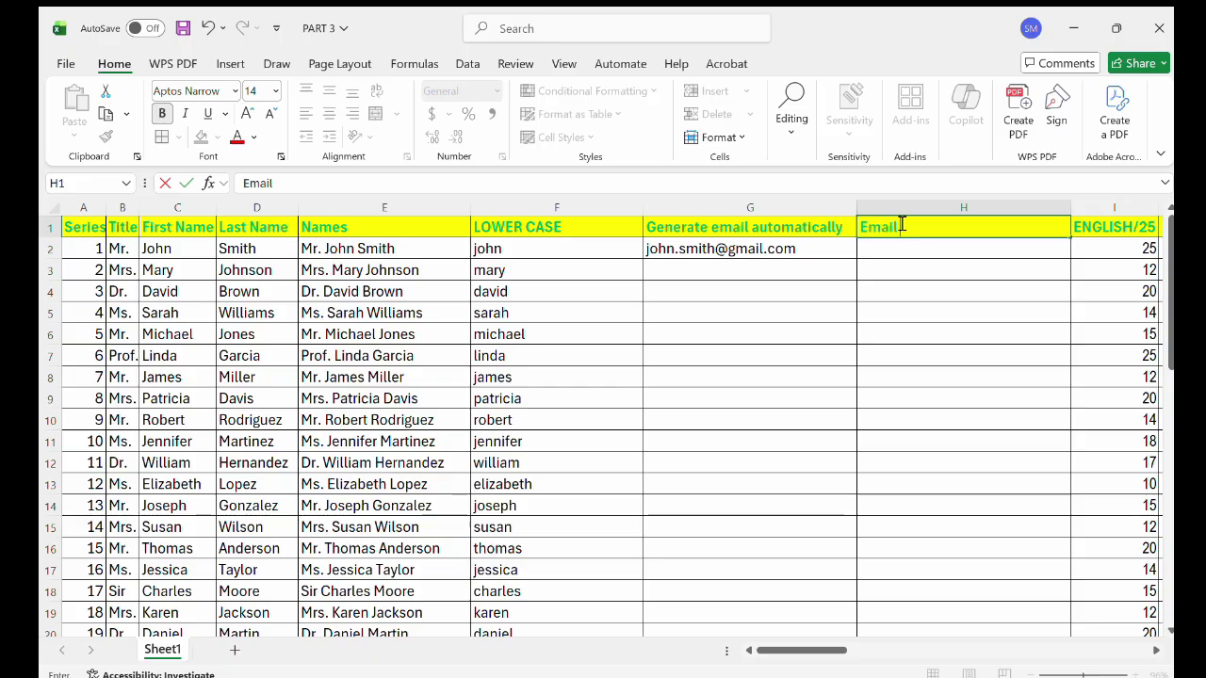
type(" of")
key("BackSpace")
key("BackSpace")
key("BackSpace")
key("BackSpace")
key("BackSpace")
key("BackSpace")
key("BackSpace")
key("BackSpace")
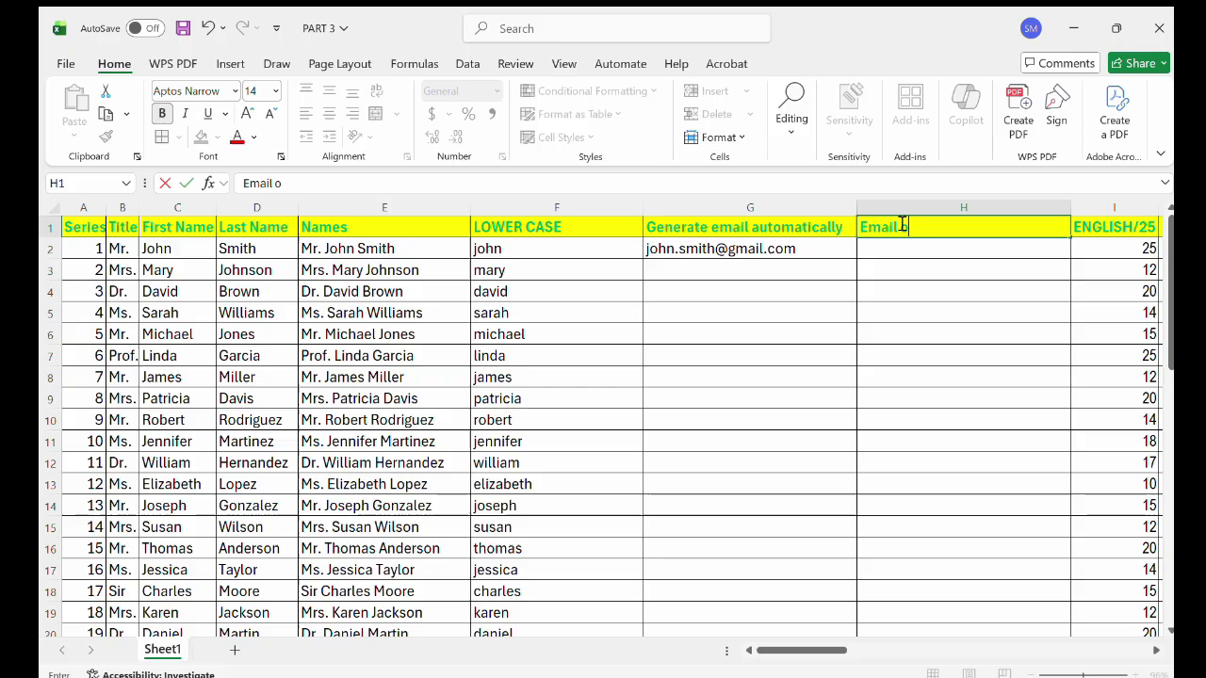
type("C")
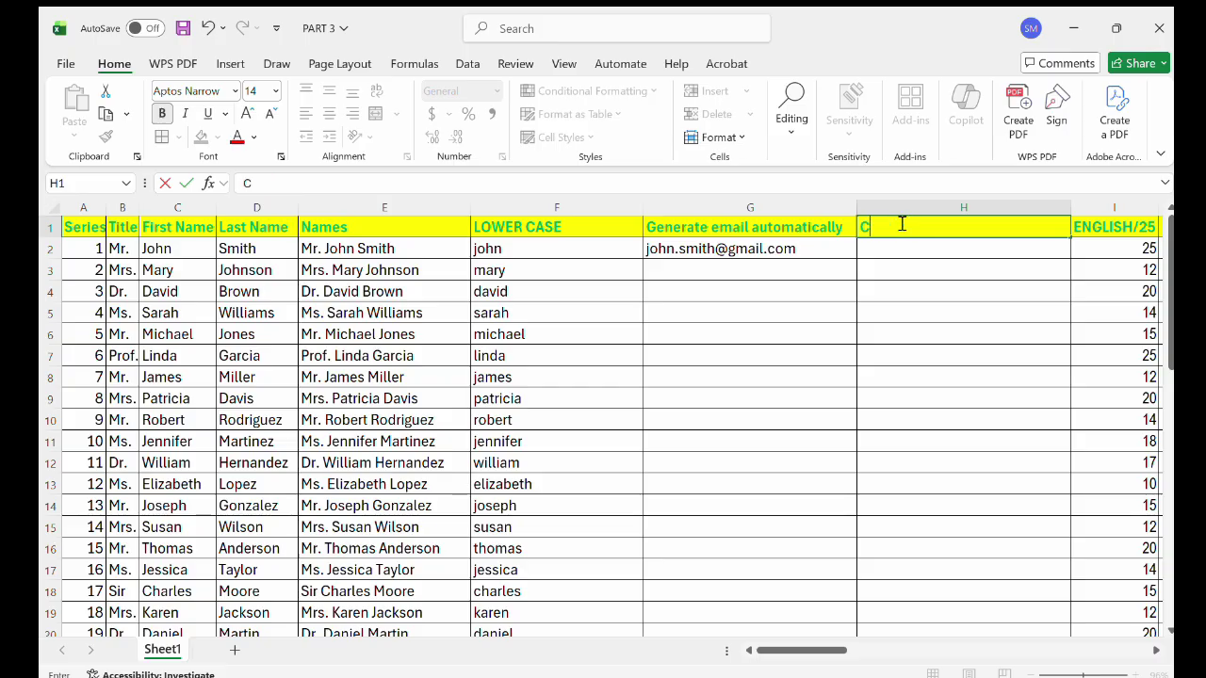
type("ompany's")
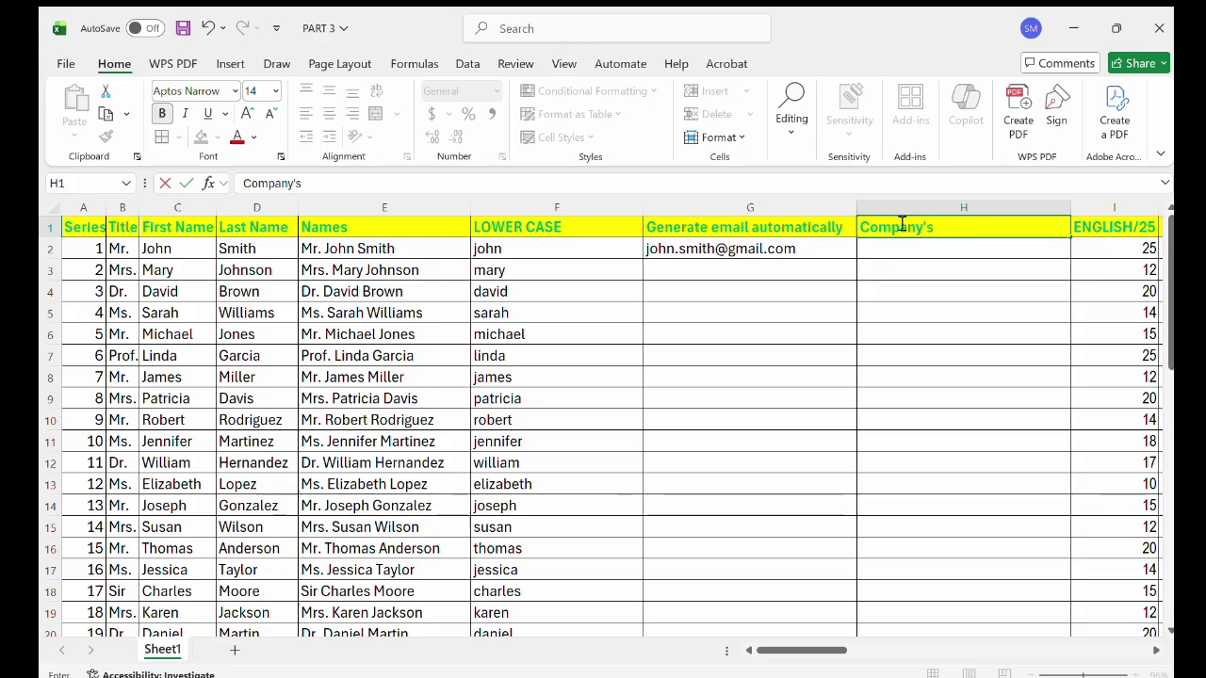
type(" Email")
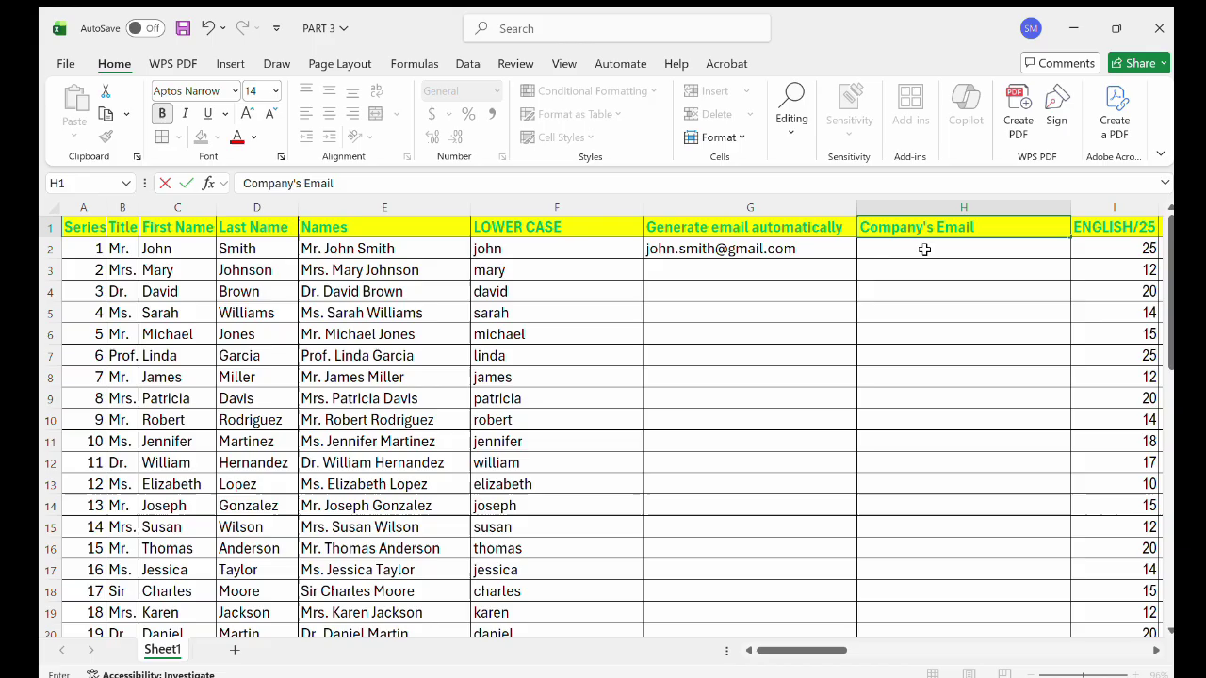
left_click(924, 250)
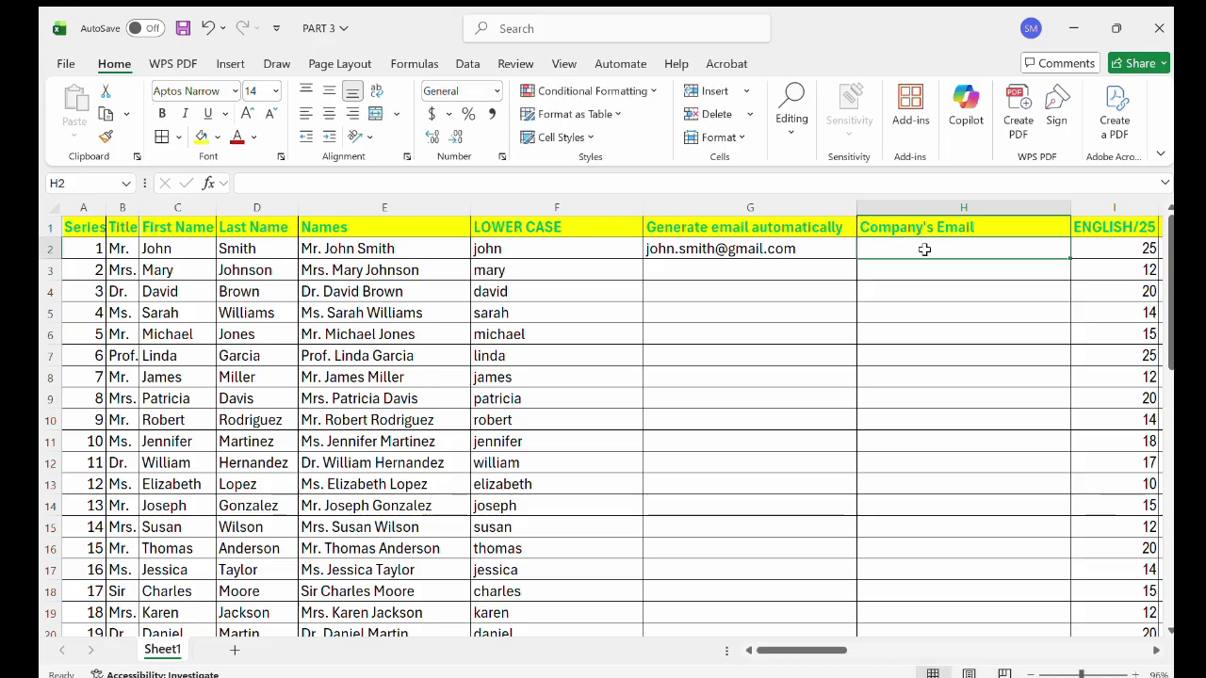
type("=")
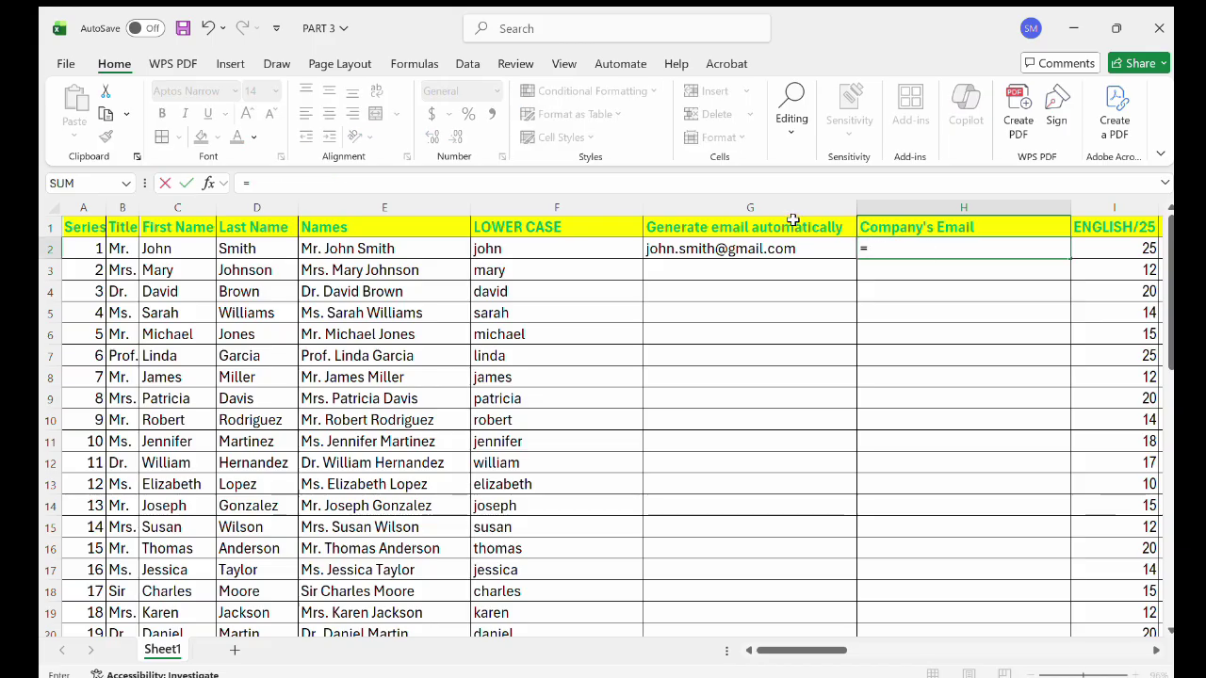
type("lw")
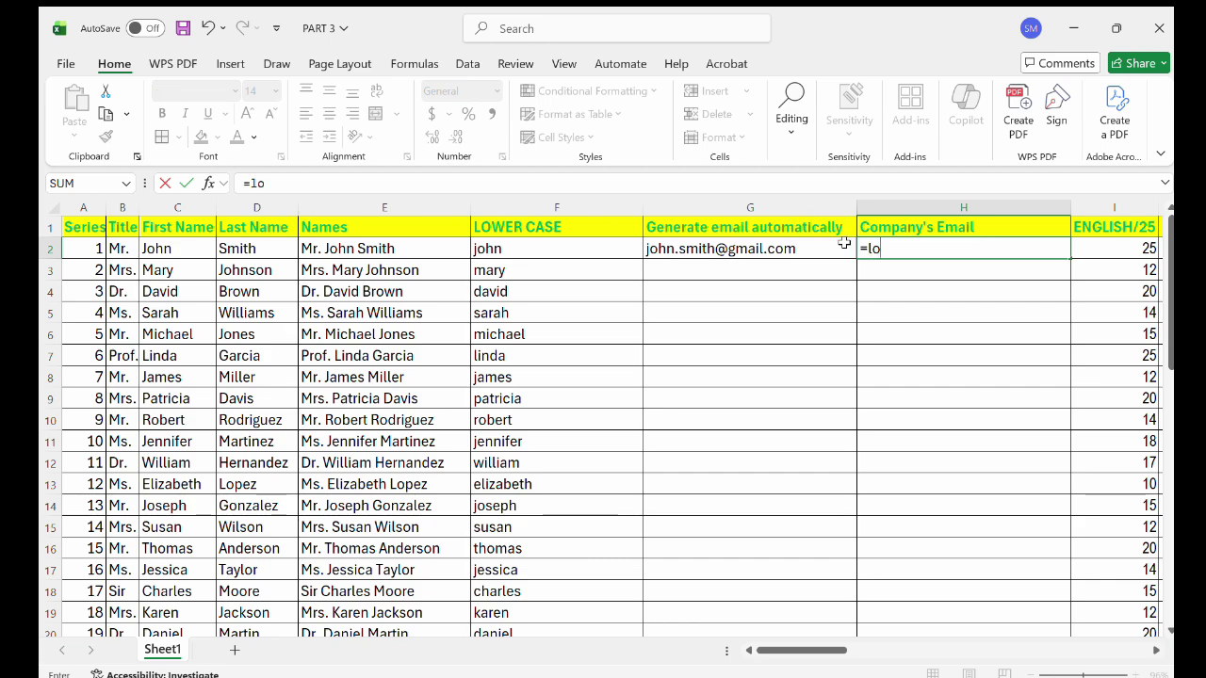
key("Tab")
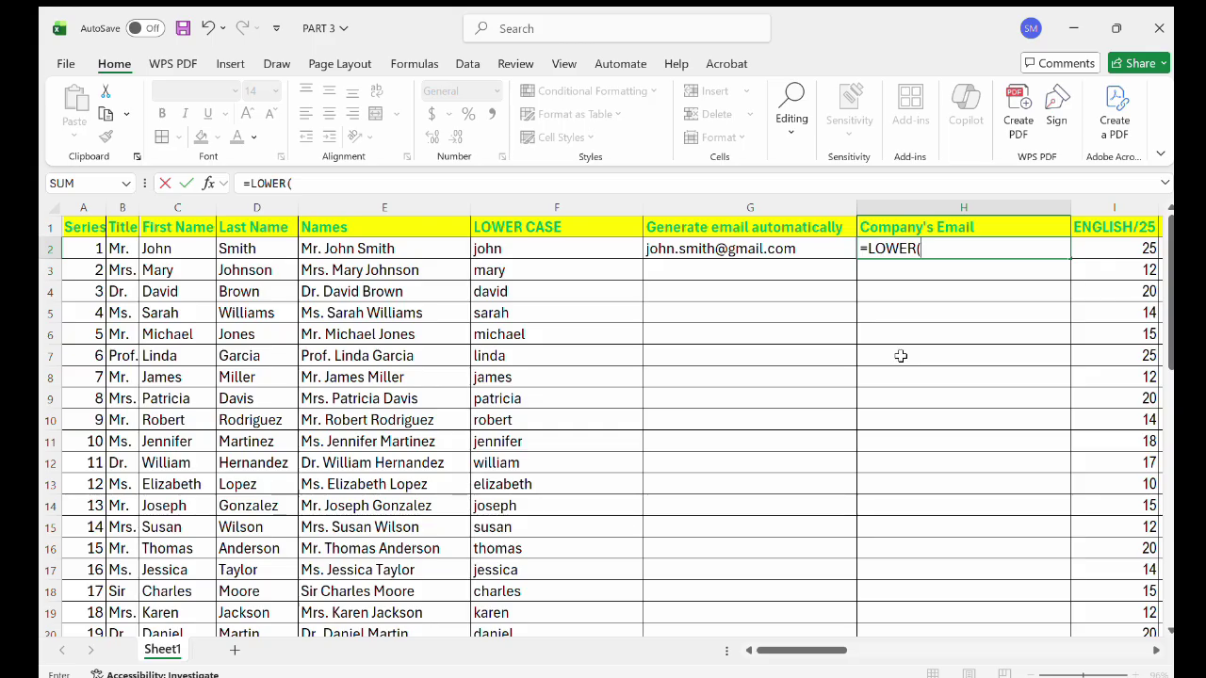
left_click(164, 251)
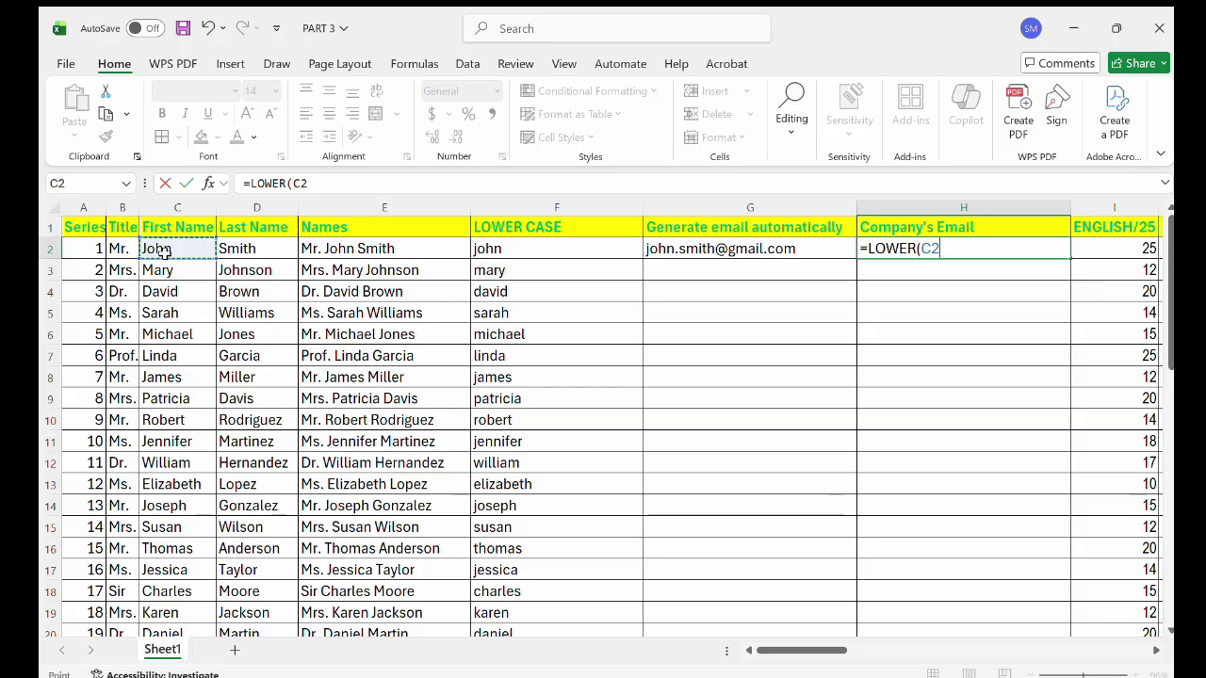
type("&")
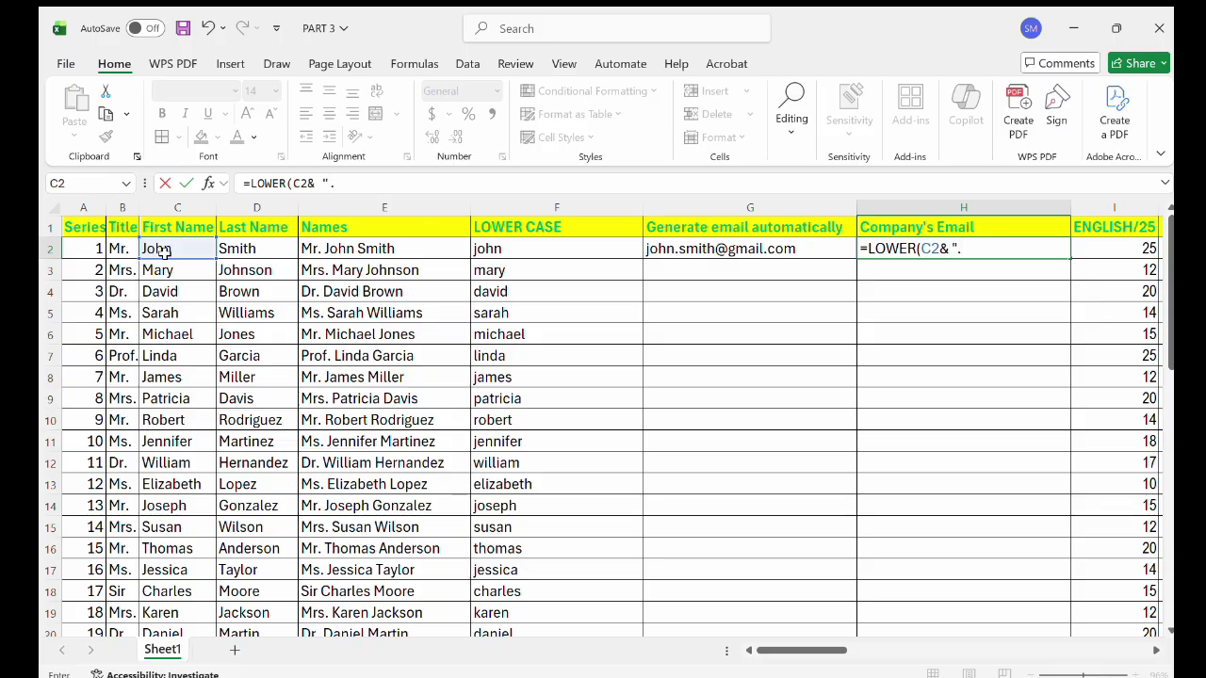
type("\".\" &")
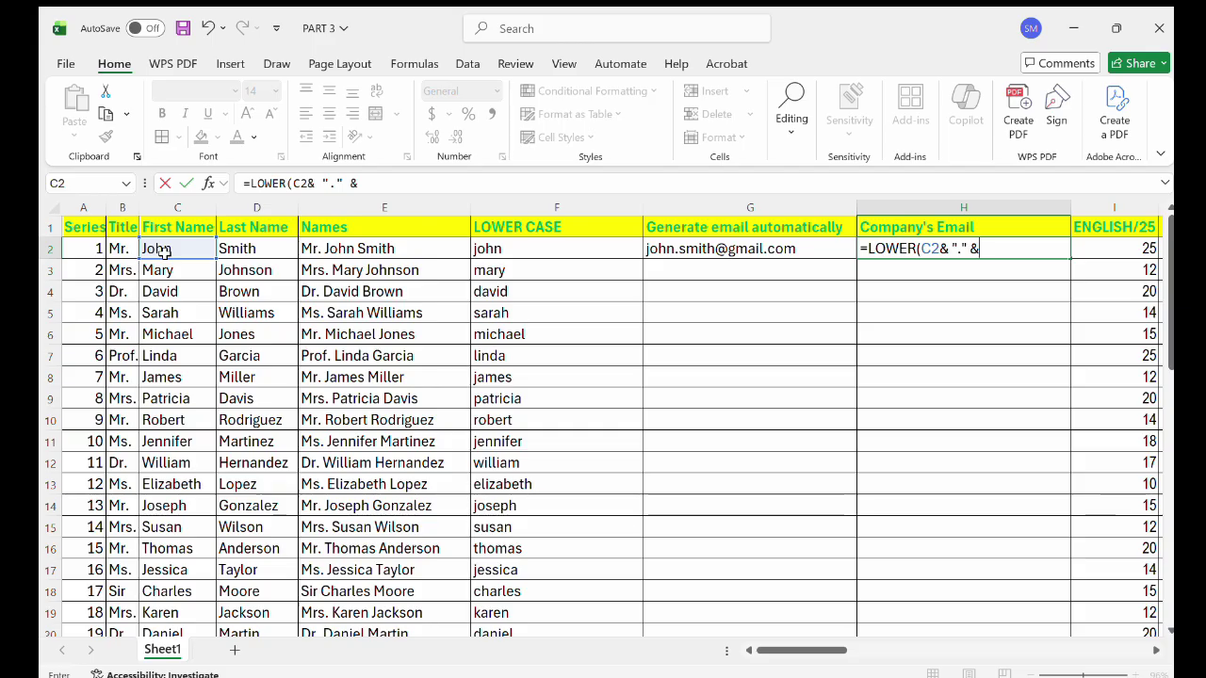
left_click(276, 247)
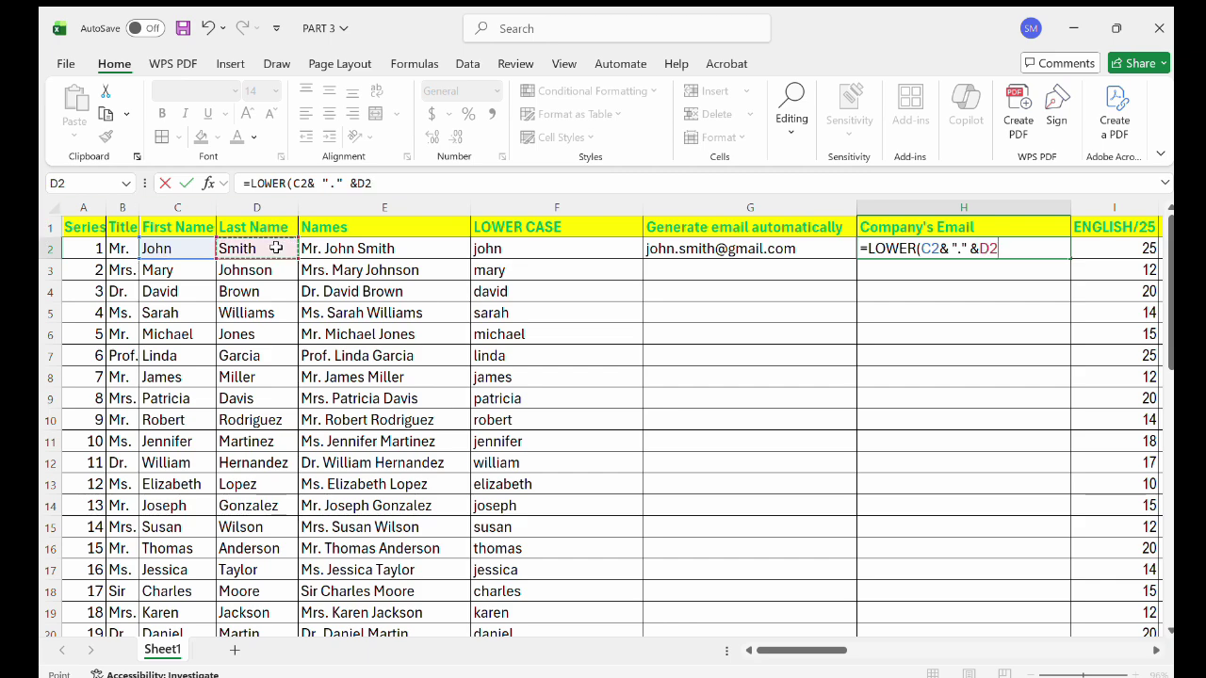
type("&")
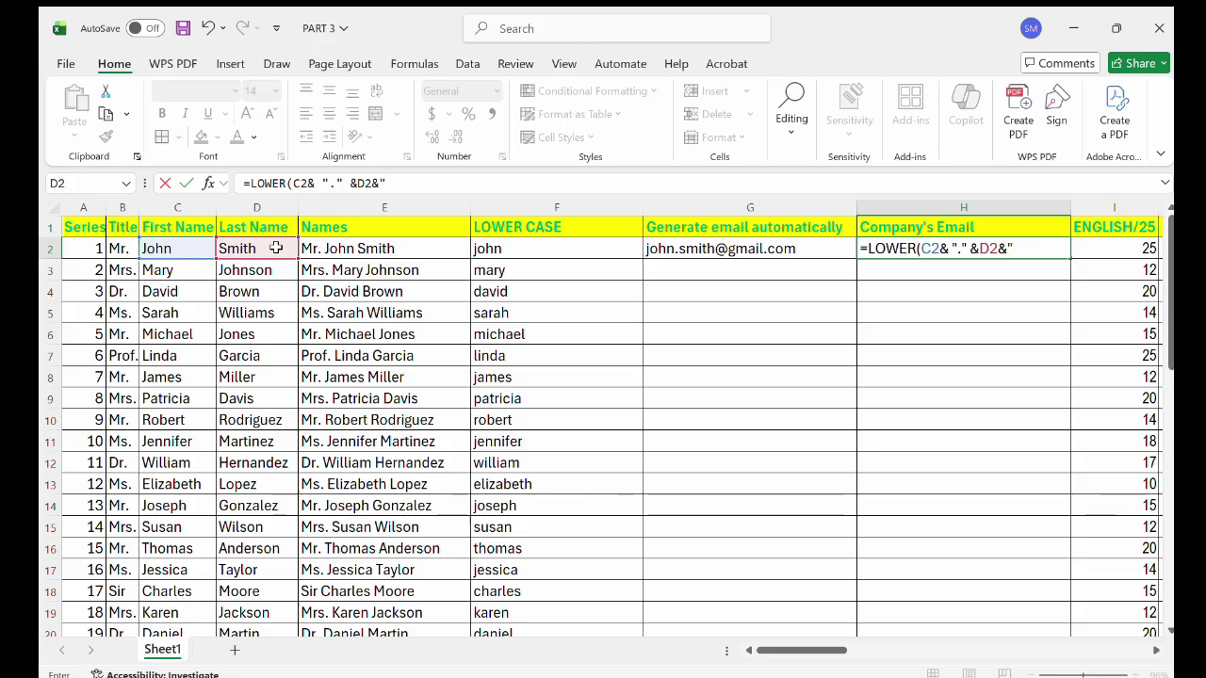
type("\"@companynam")
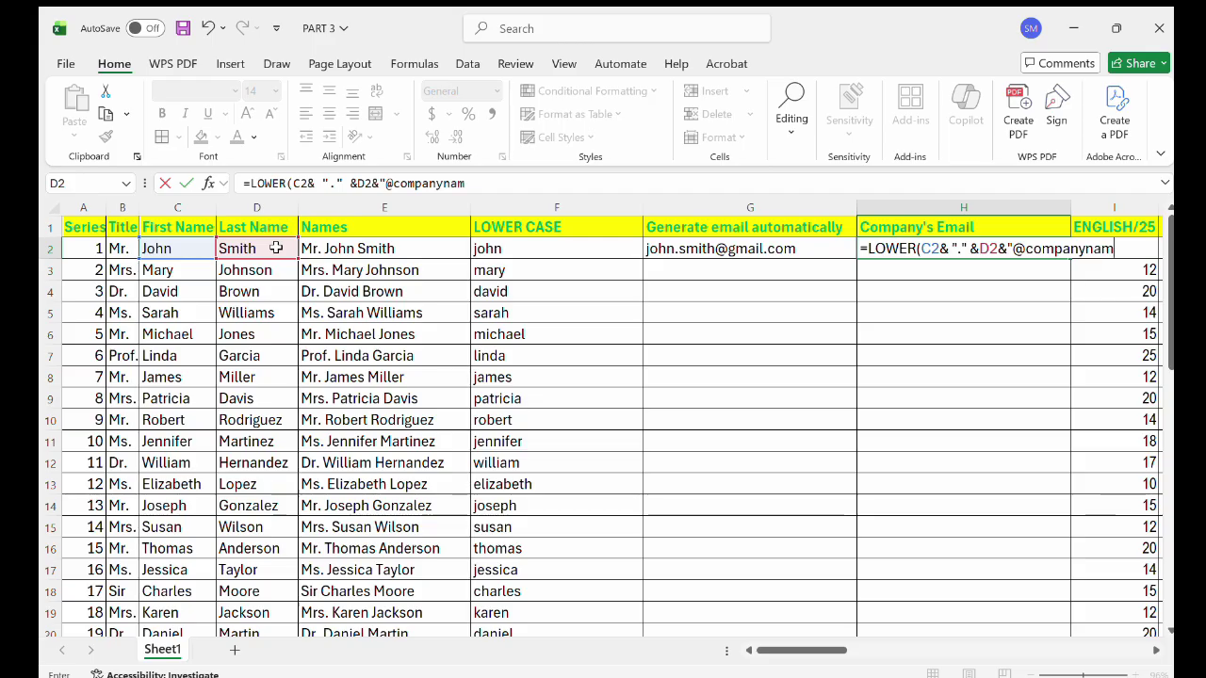
type("e.com")
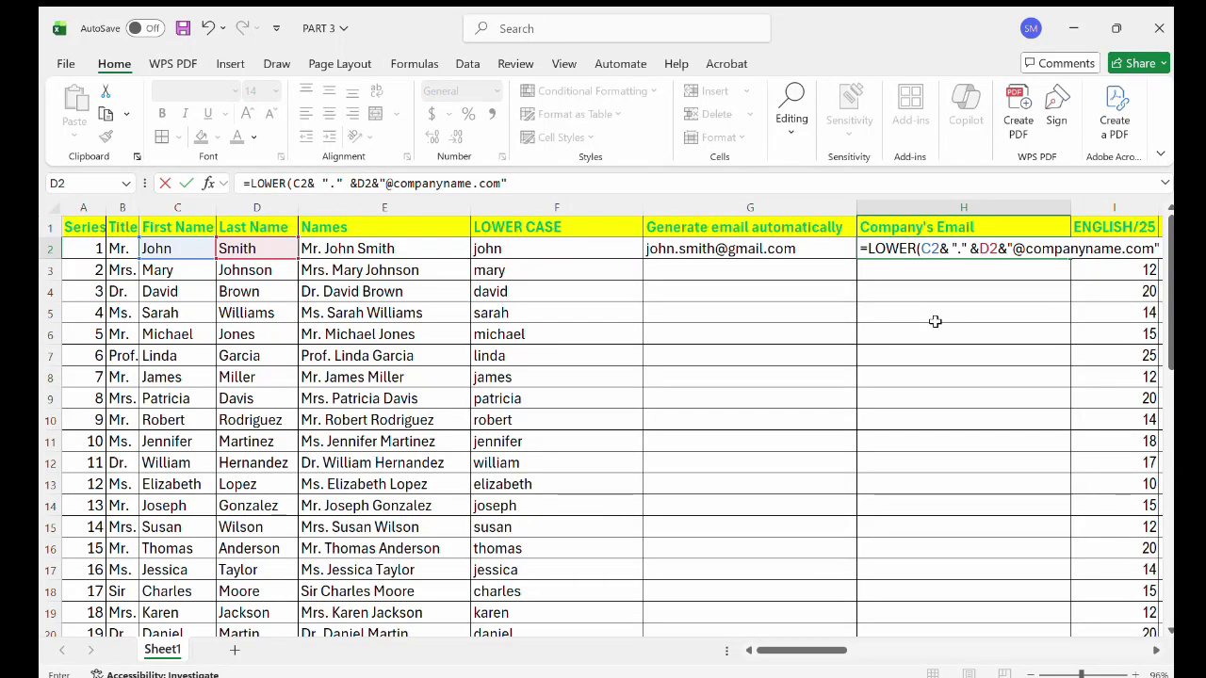
type(")")
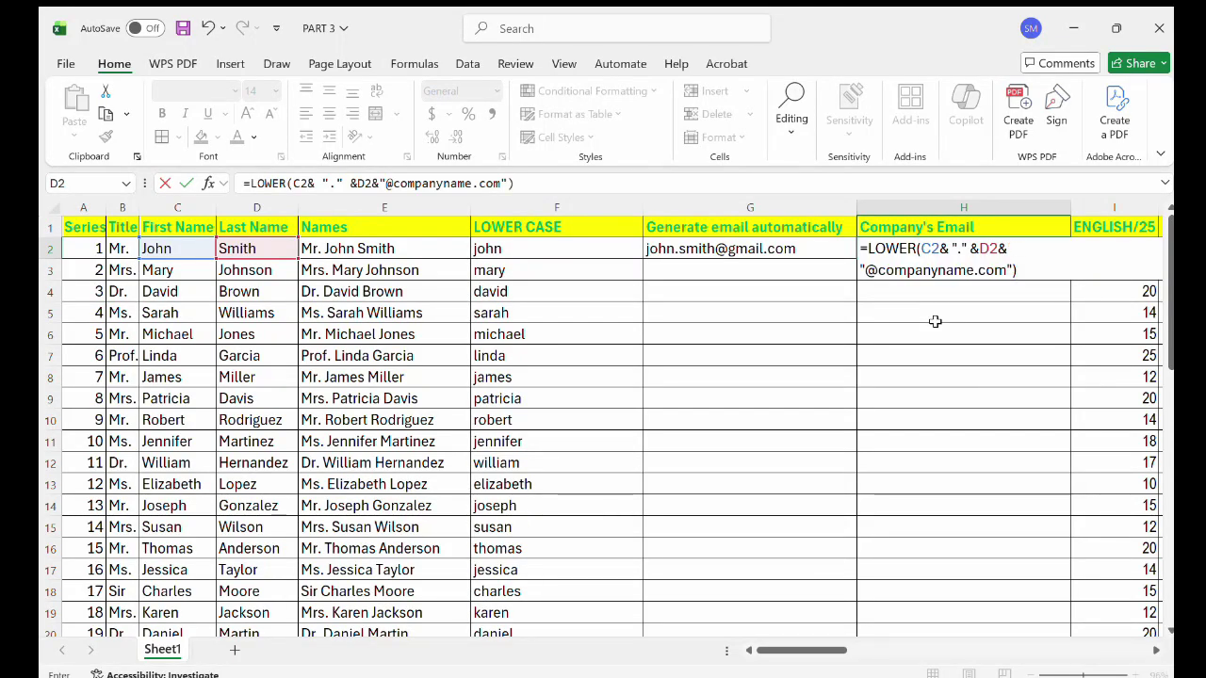
key("Return")
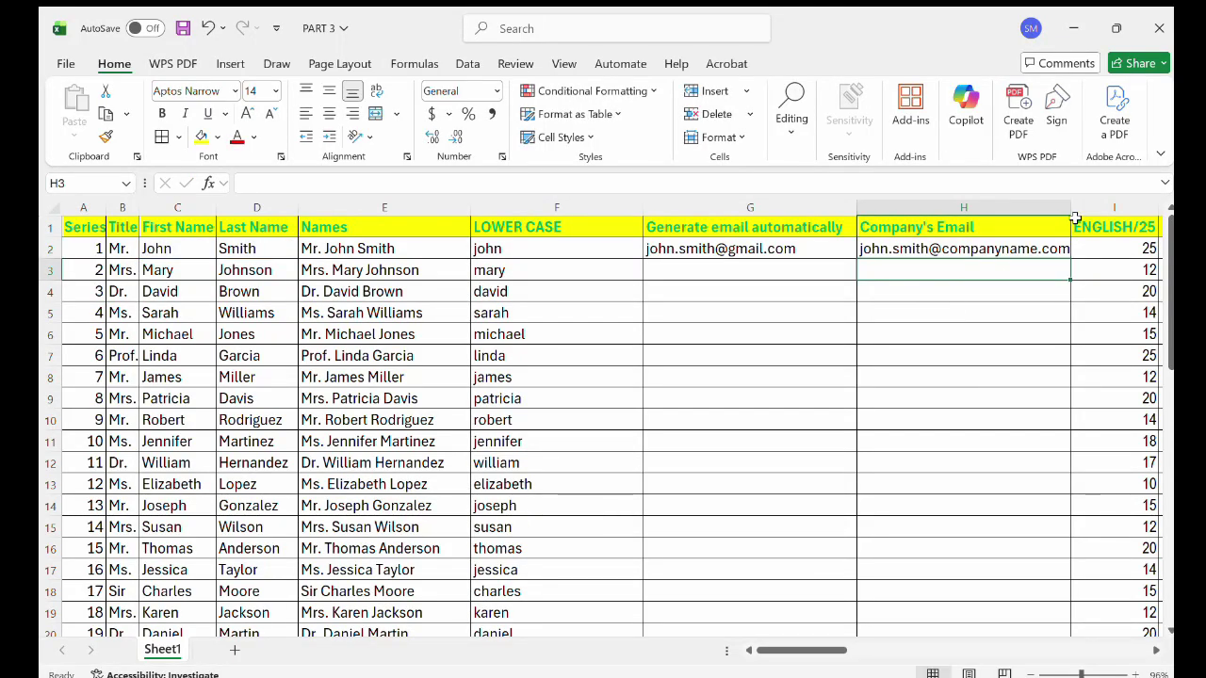
Widen column H slightly and insert 16 before the @ in H2's company address.
left_click_drag(1071, 209, 1084, 209)
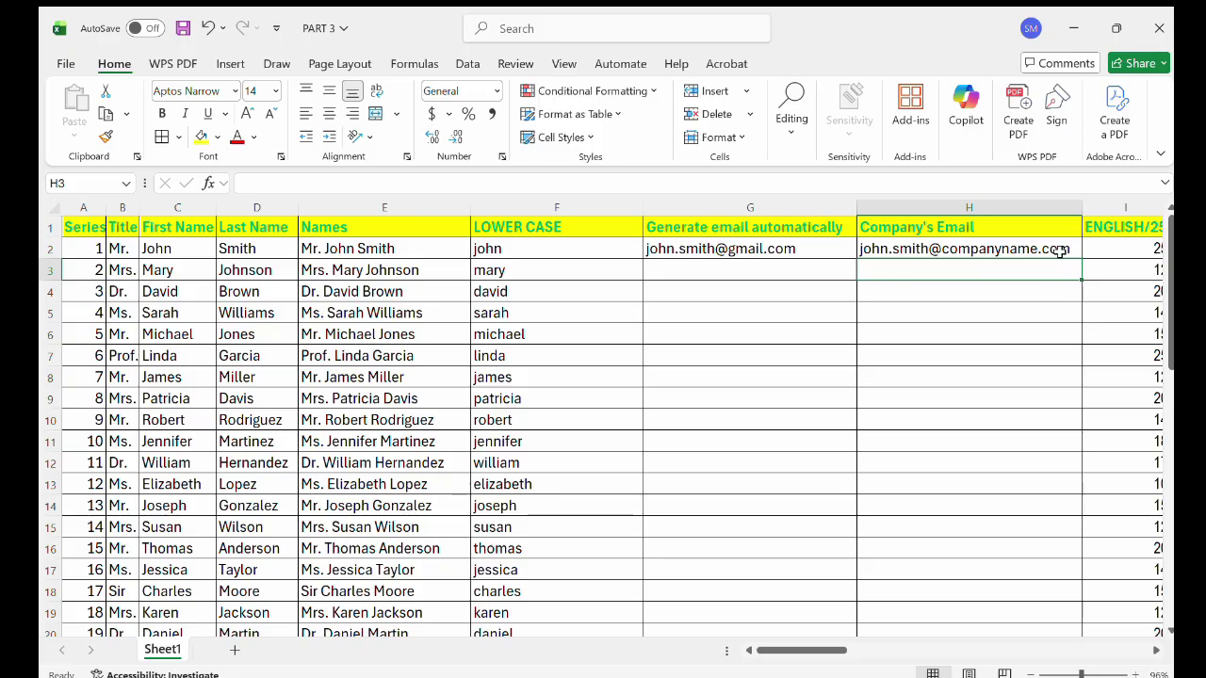
double_click(1019, 252)
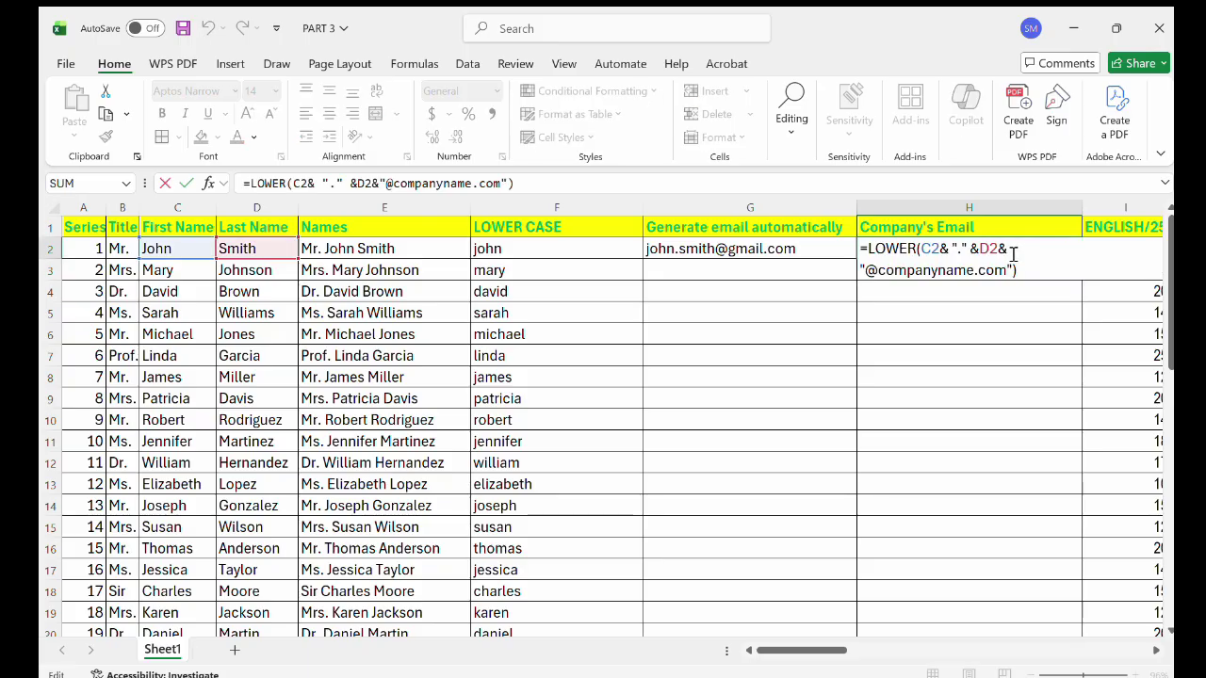
left_click(879, 271)
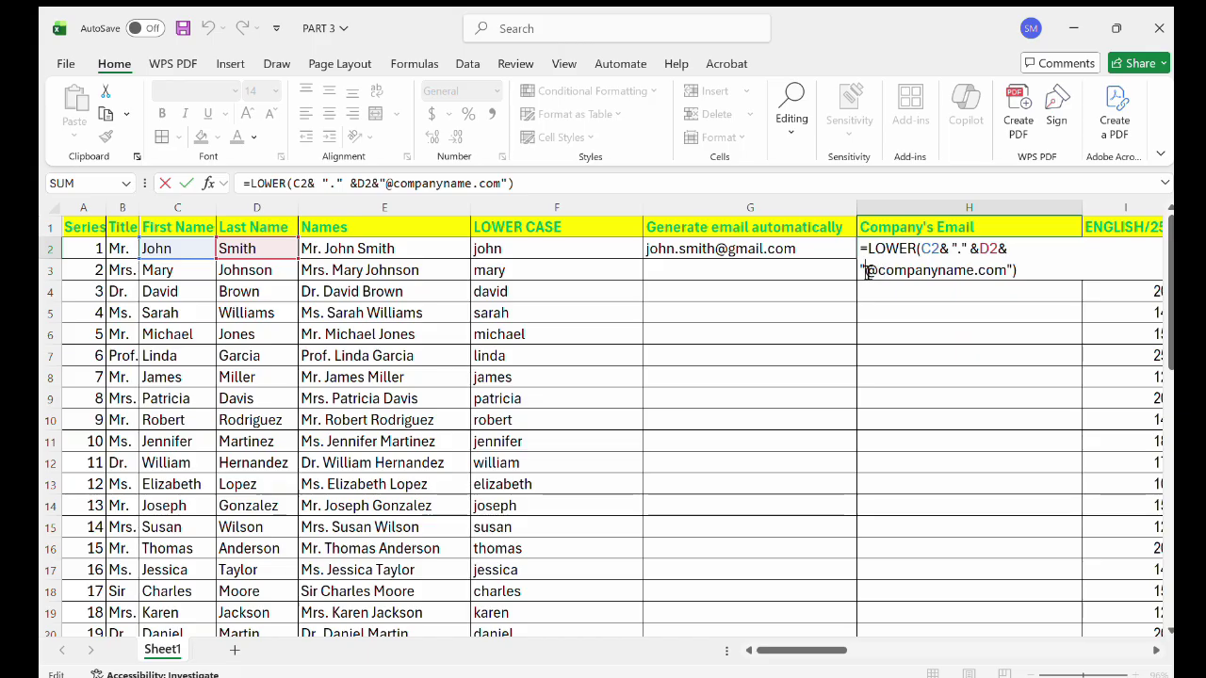
type("1")
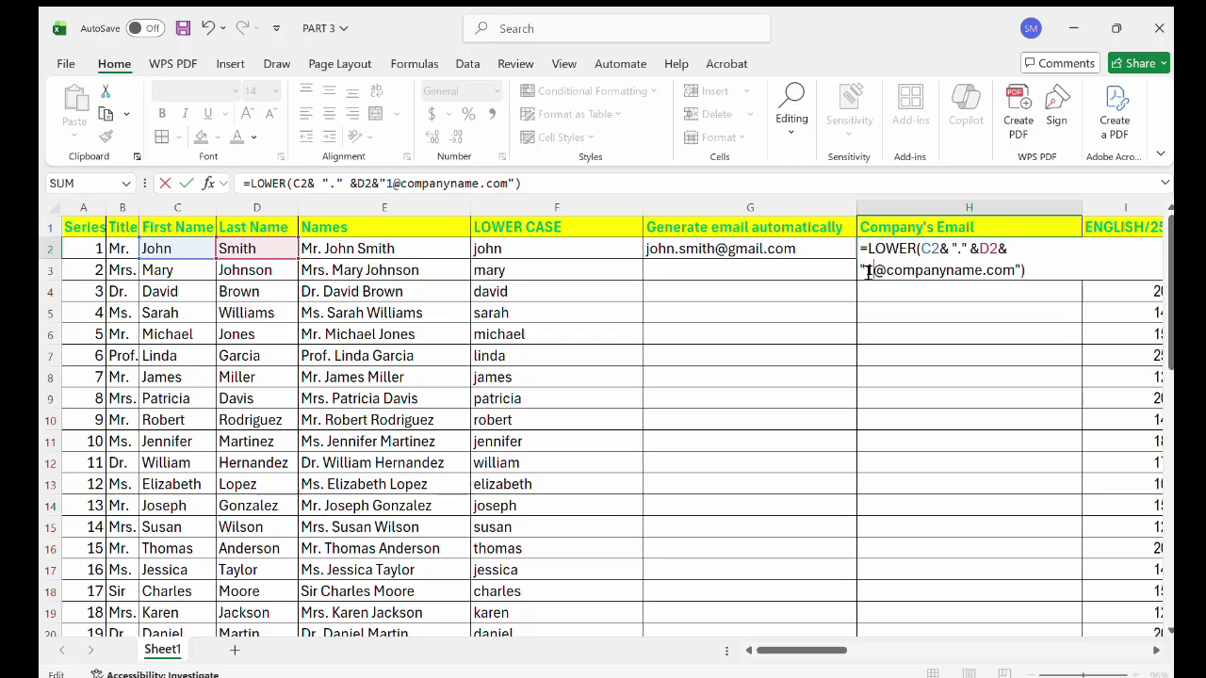
type("6")
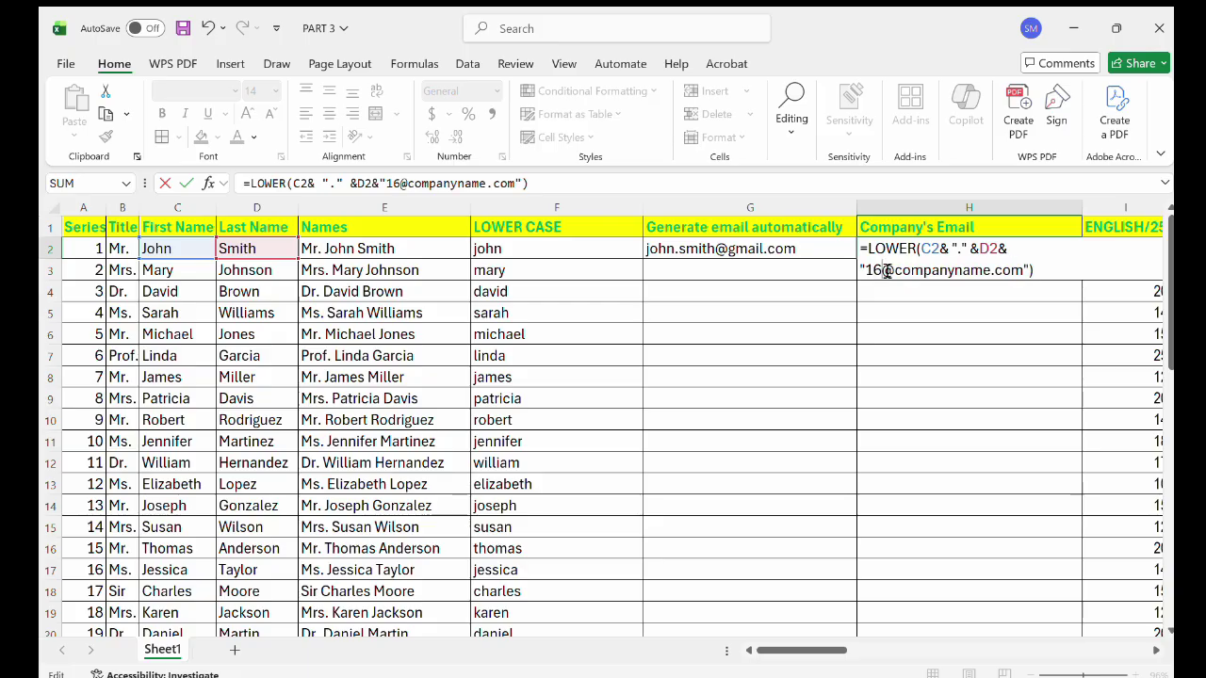
key("Return")
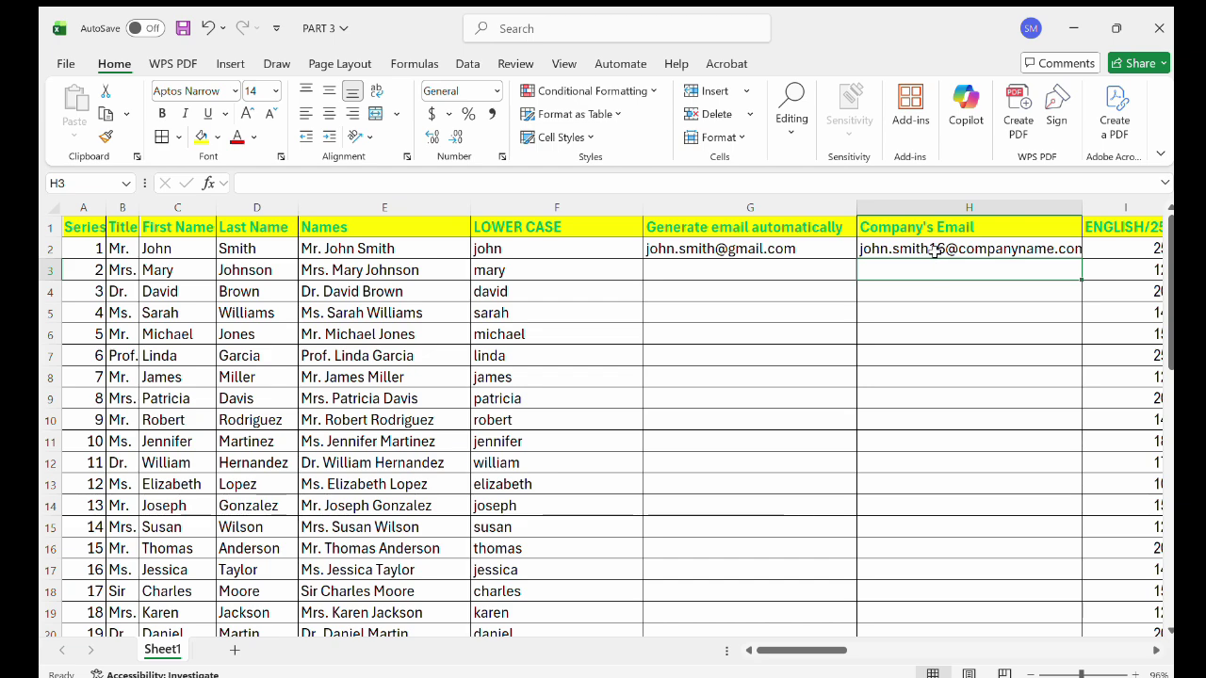
double_click(724, 251)
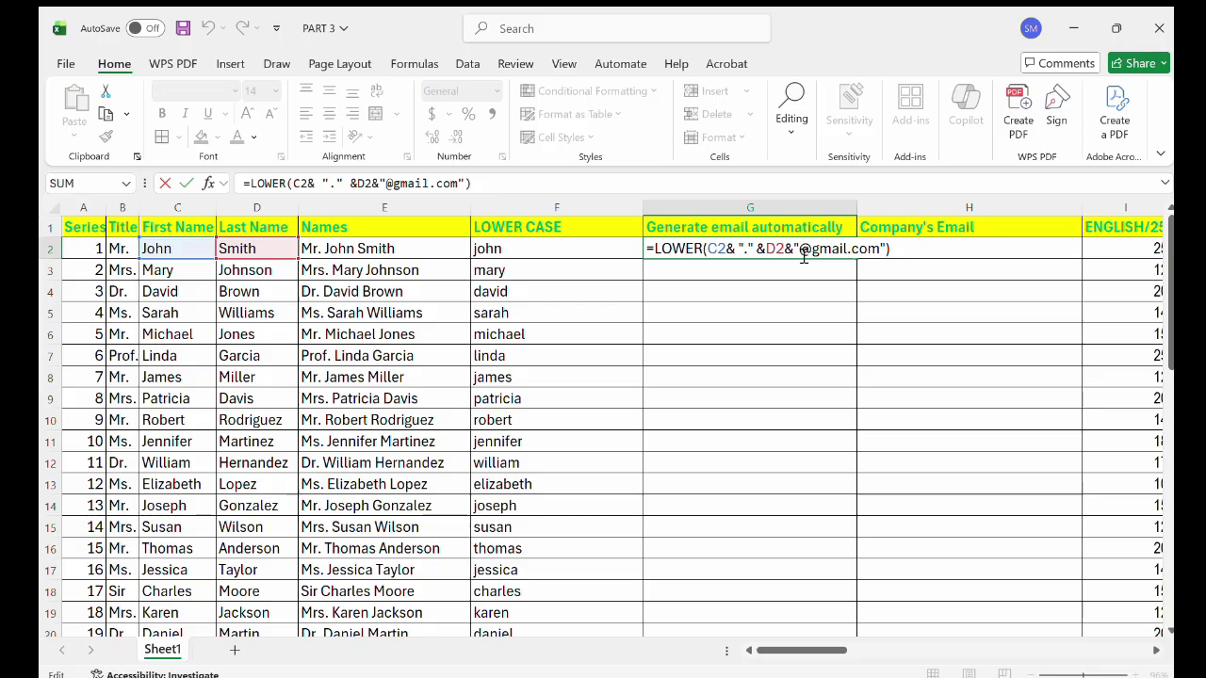
left_click(801, 249)
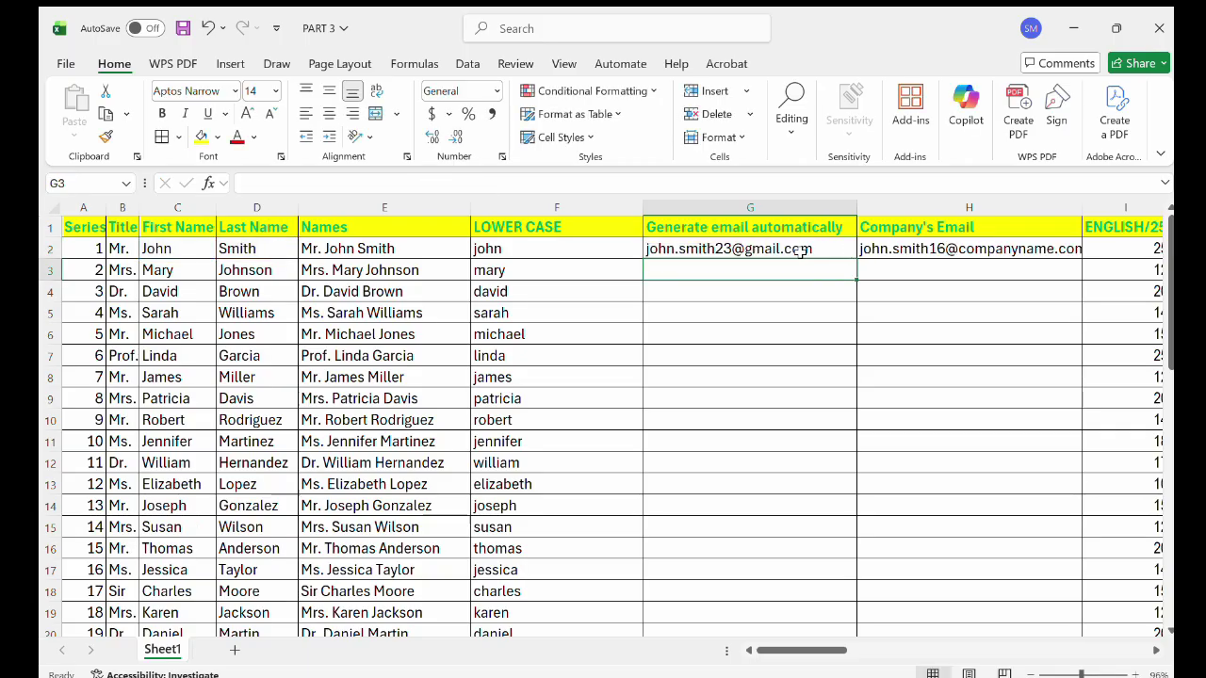
key("Return")
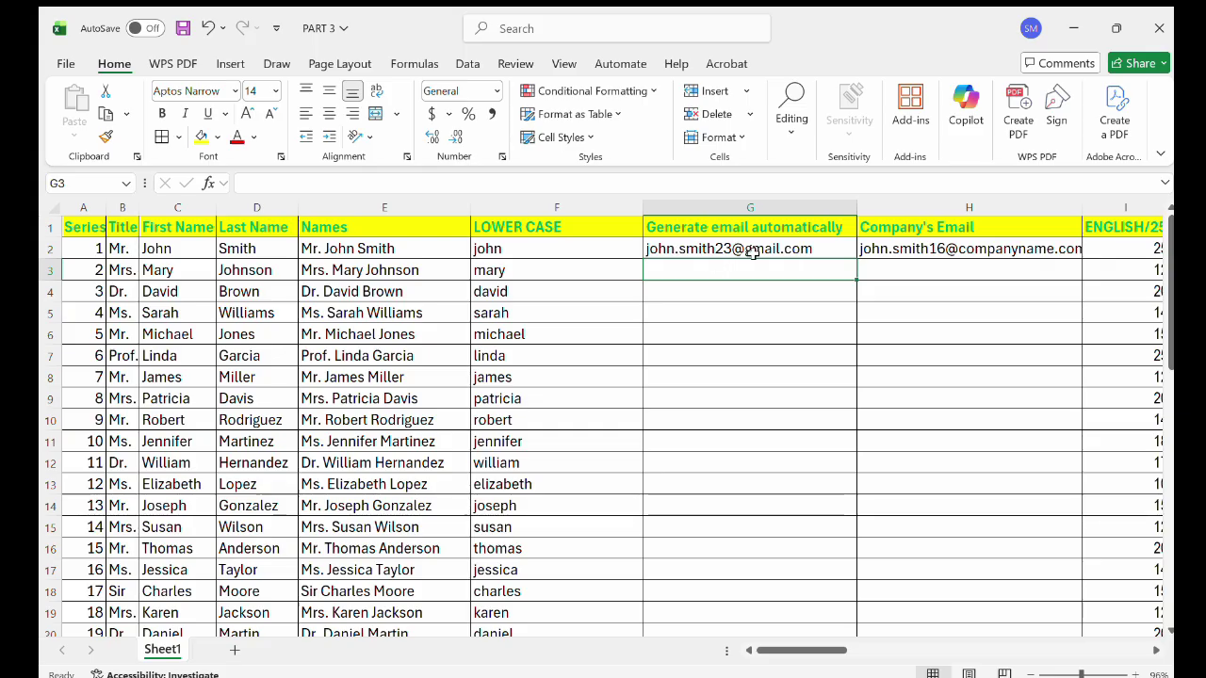
left_click(833, 252)
double_click(833, 252)
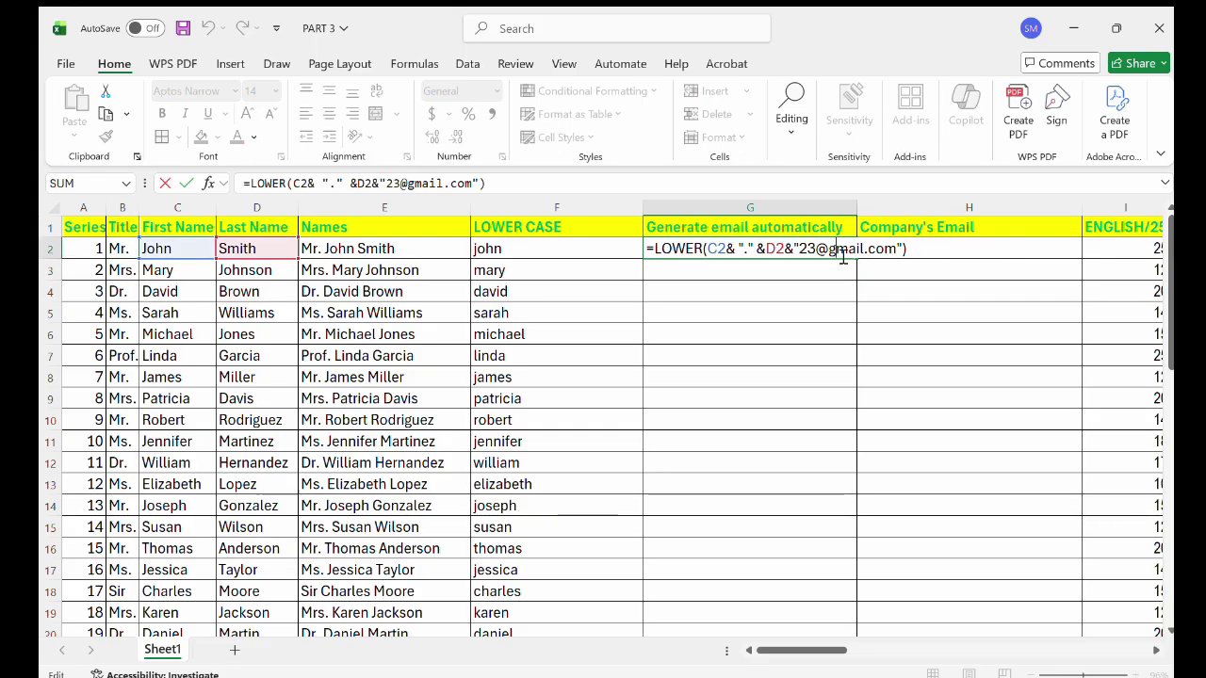
key("Return")
left_click(834, 253)
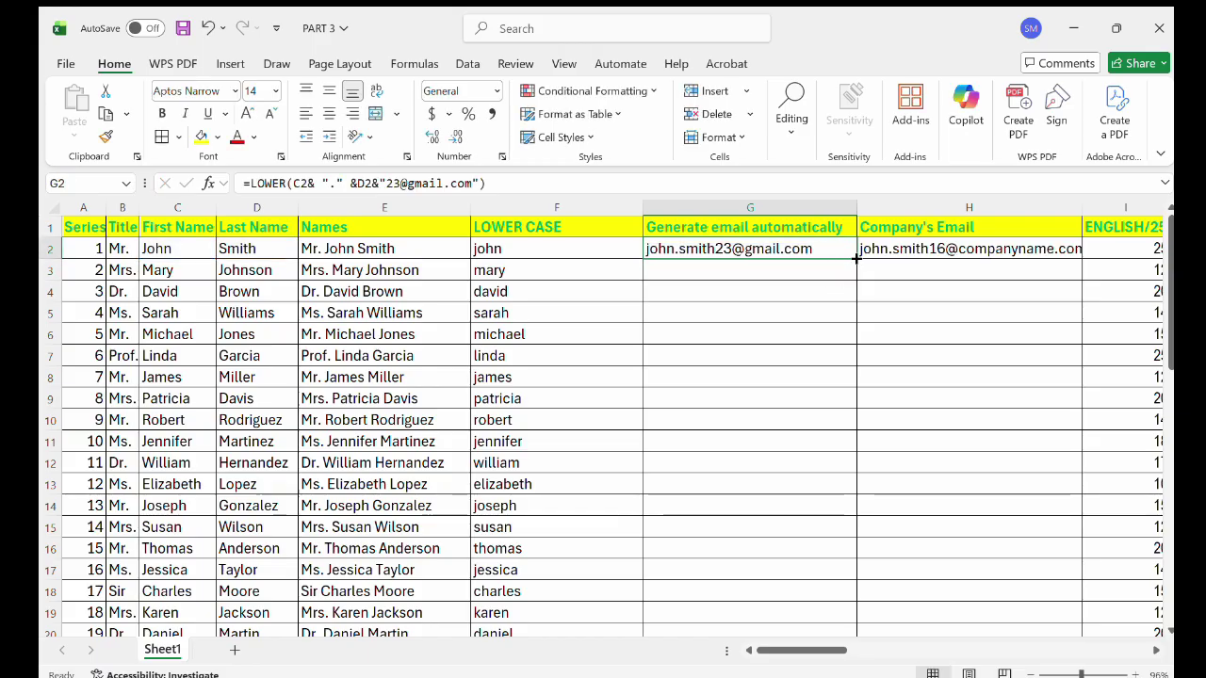
double_click(855, 258)
scroll(798, 368, "down", 2)
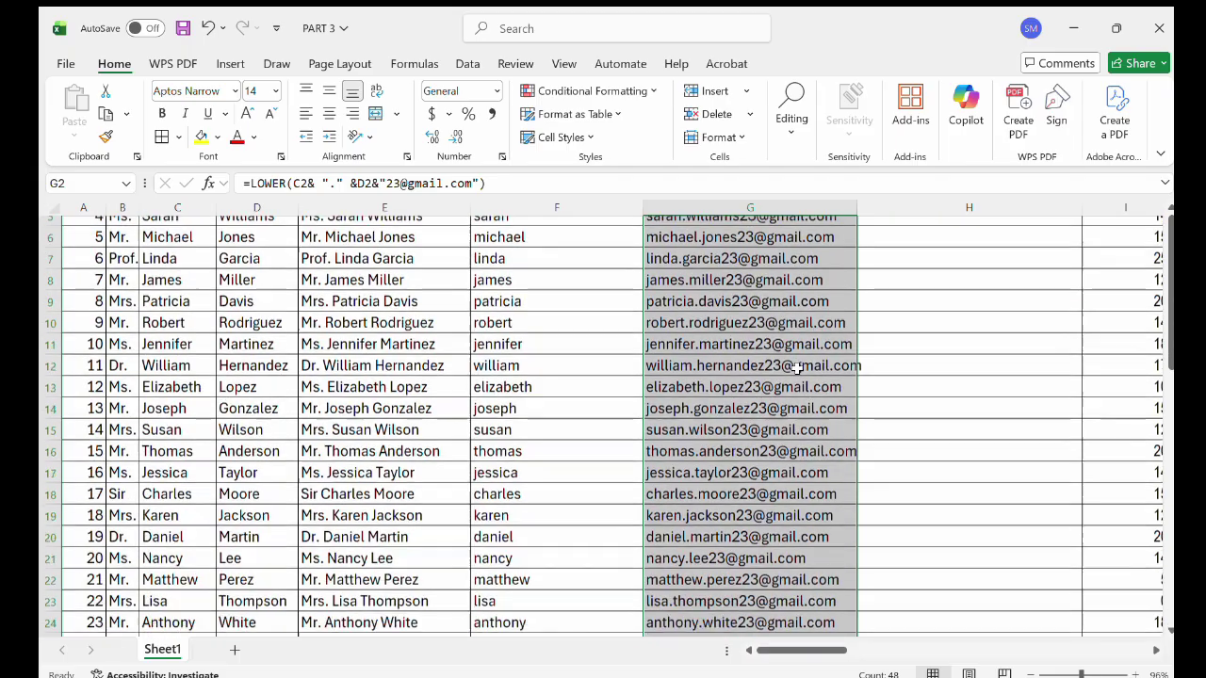
scroll(798, 367, "down", 6)
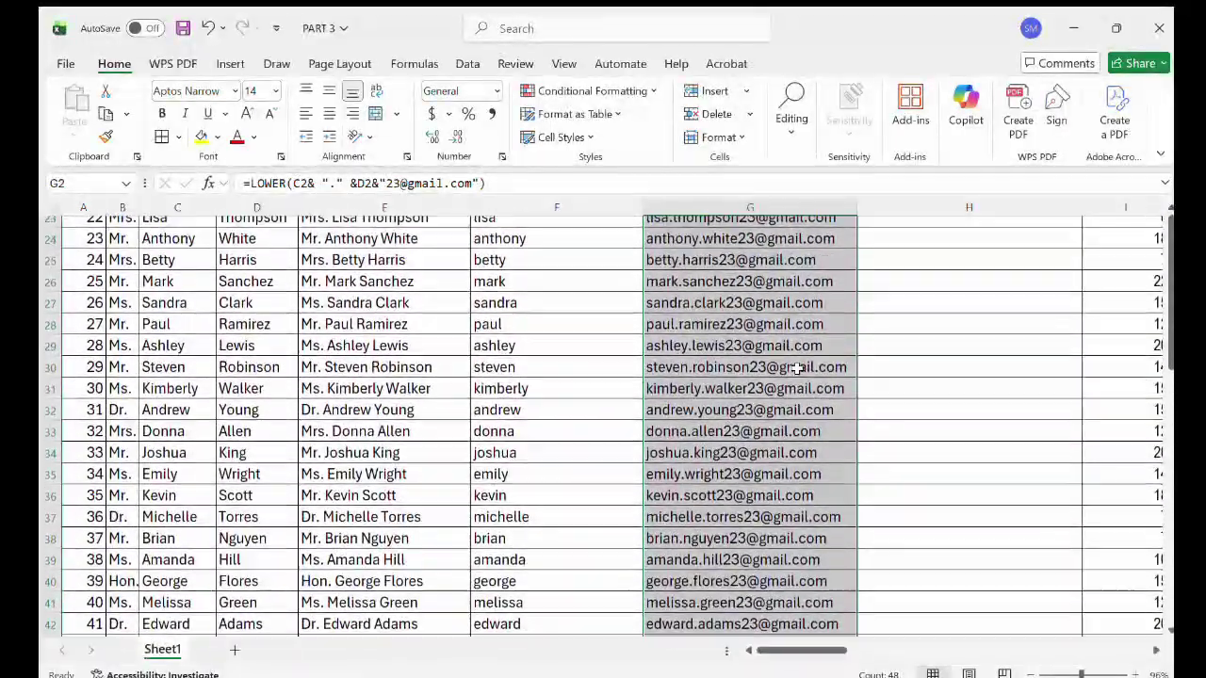
scroll(732, 477, "down", 5)
scroll(732, 477, "up", 12)
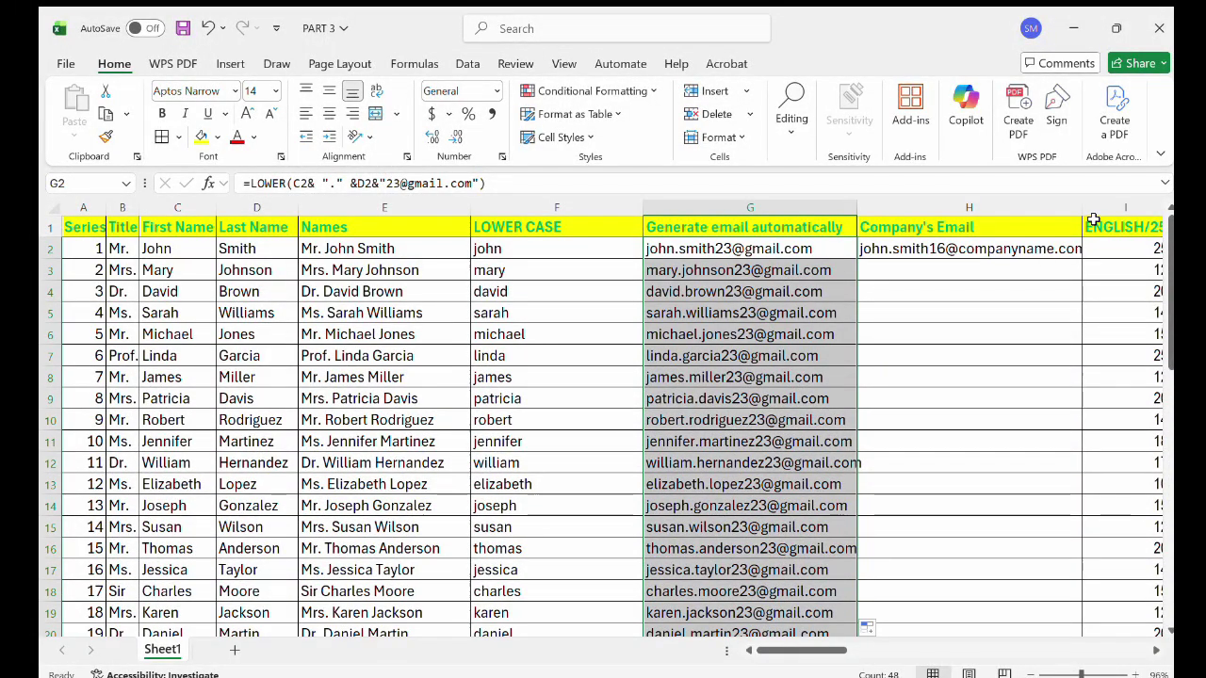
left_click_drag(1084, 213, 1098, 213)
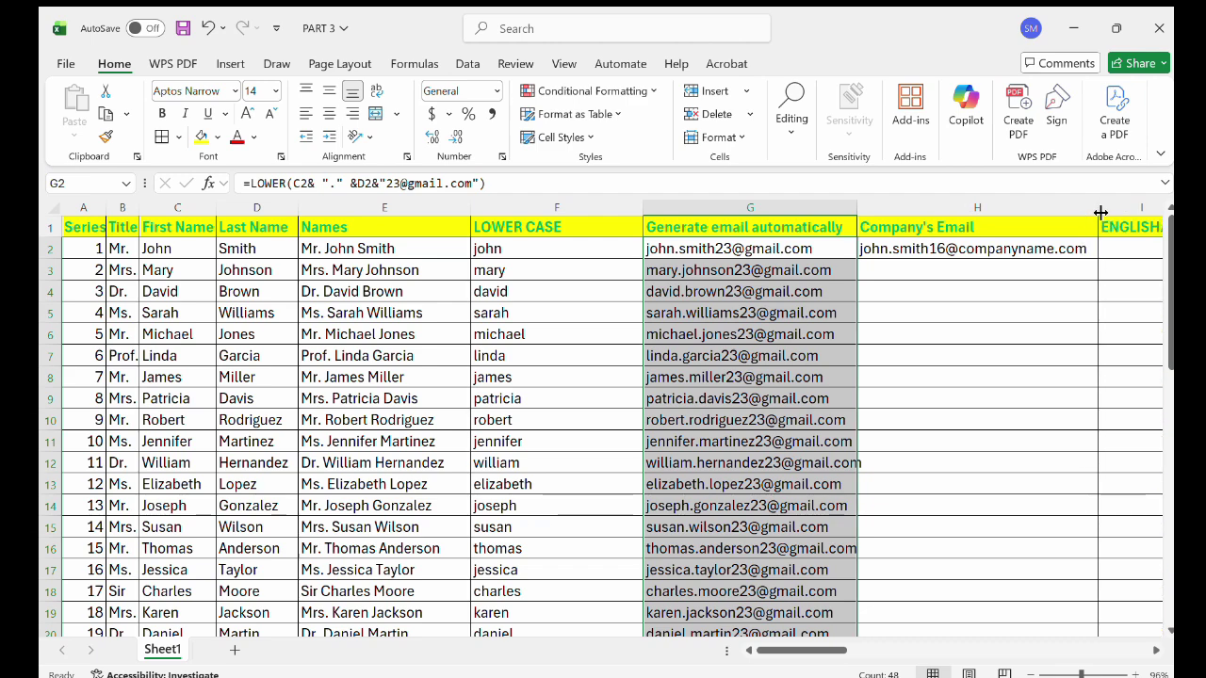
left_click(1064, 254)
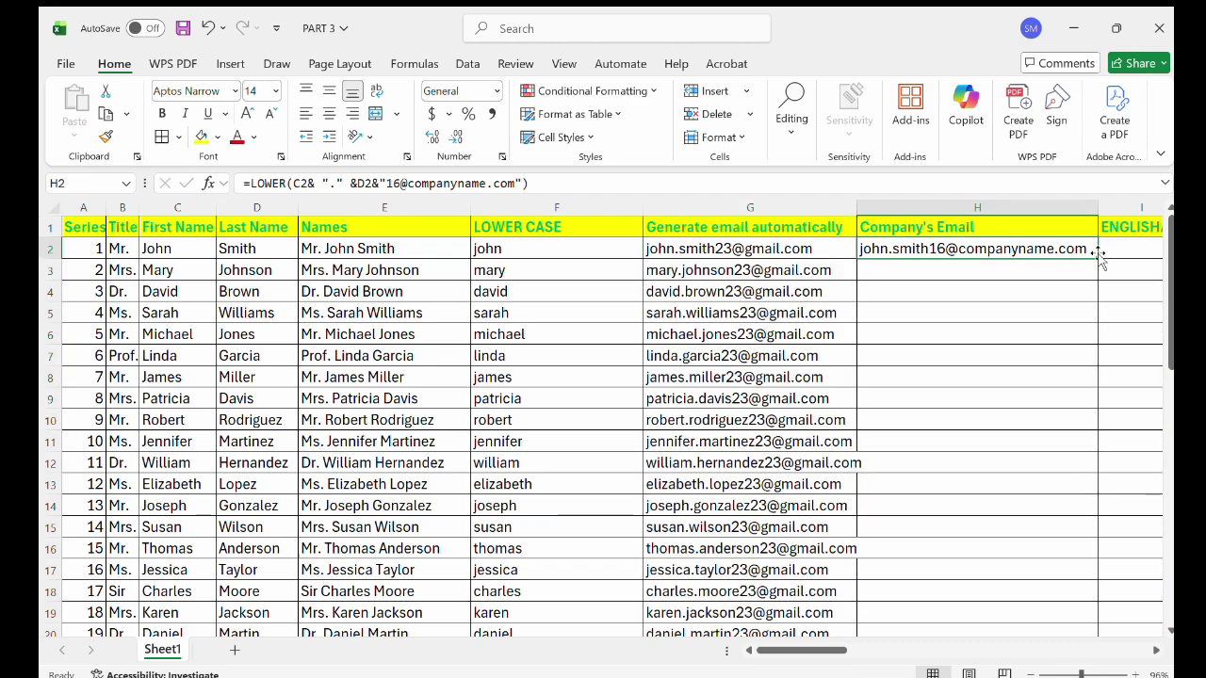
double_click(1097, 257)
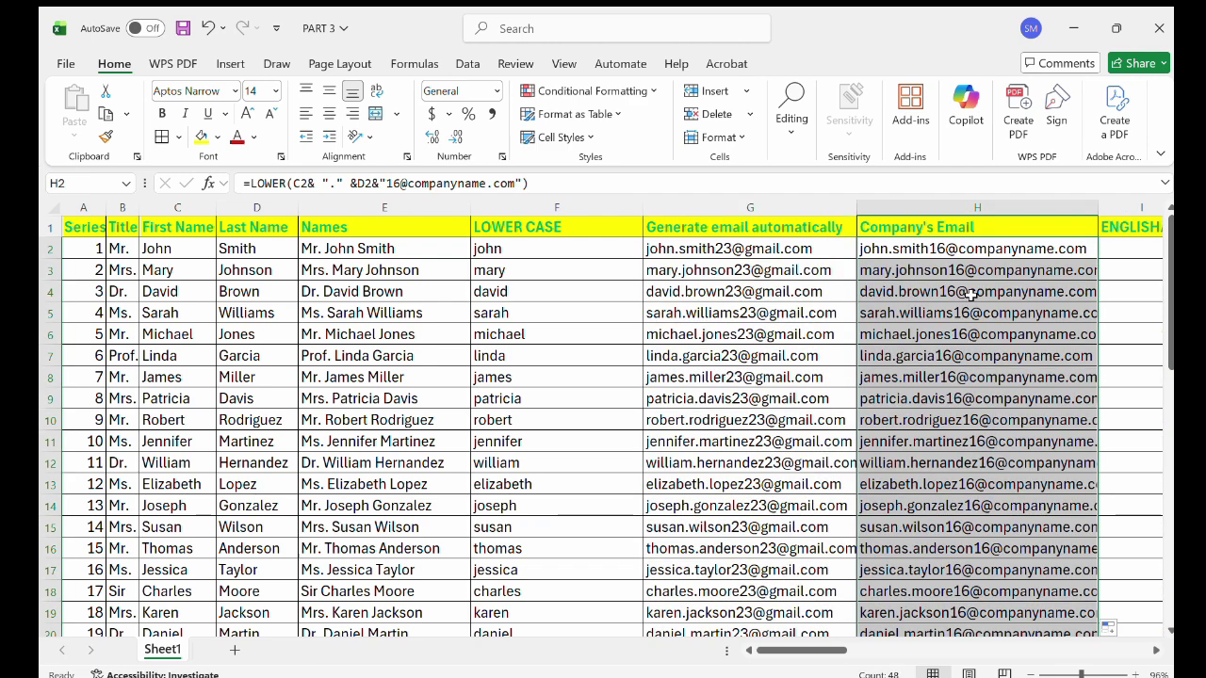
Reduce the selection to H2 and scroll right to show ENGLISH/25 through the empty Assessment and Order/Sort columns.
scroll(970, 295, "right", 2)
scroll(970, 295, "right", 3)
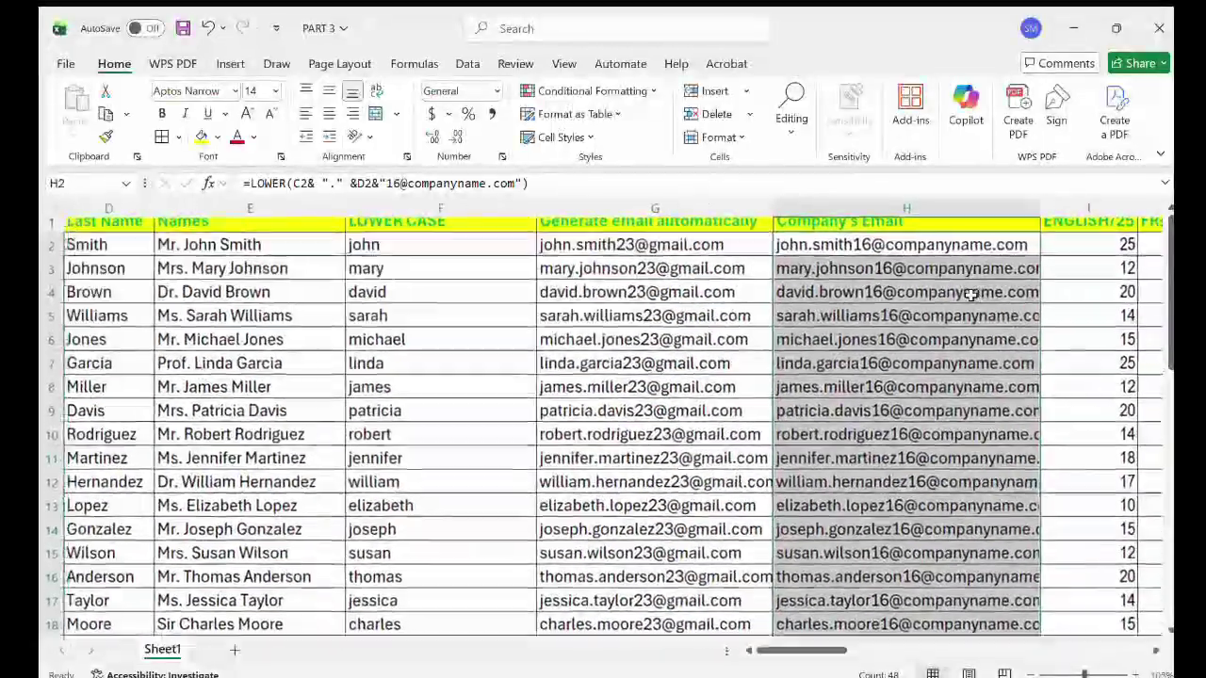
scroll(900, 330, "up", 2)
scroll(899, 330, "down", 1)
scroll(899, 330, "up", 1)
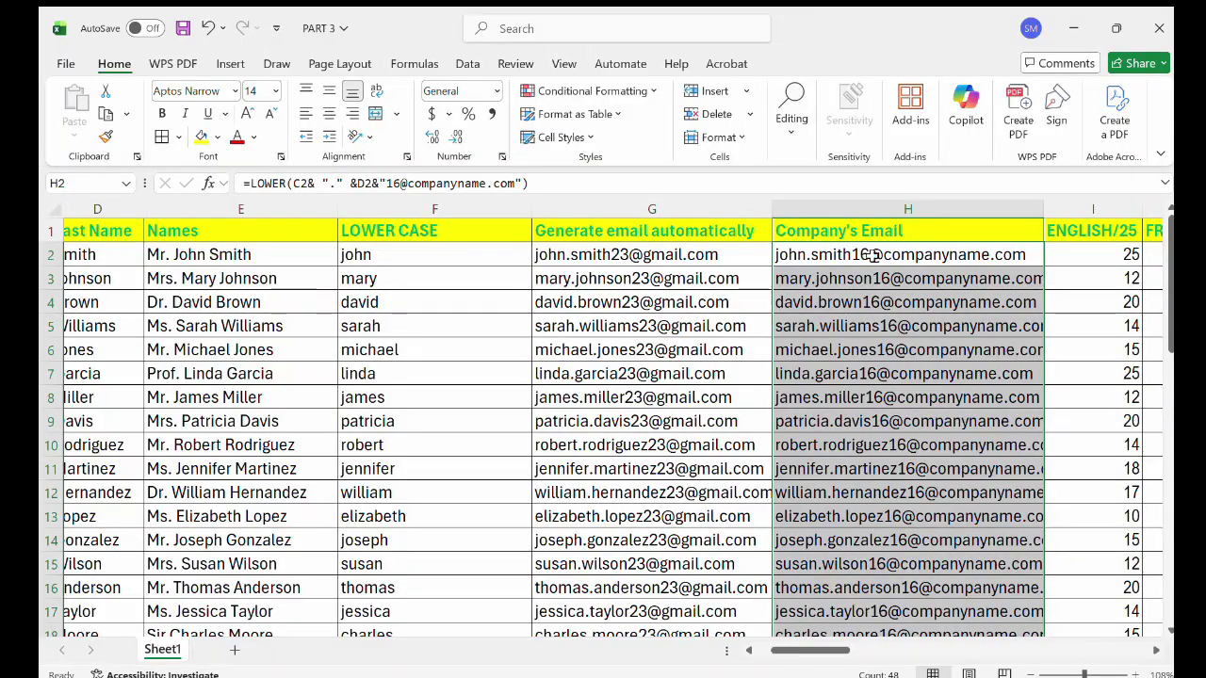
left_click(994, 256)
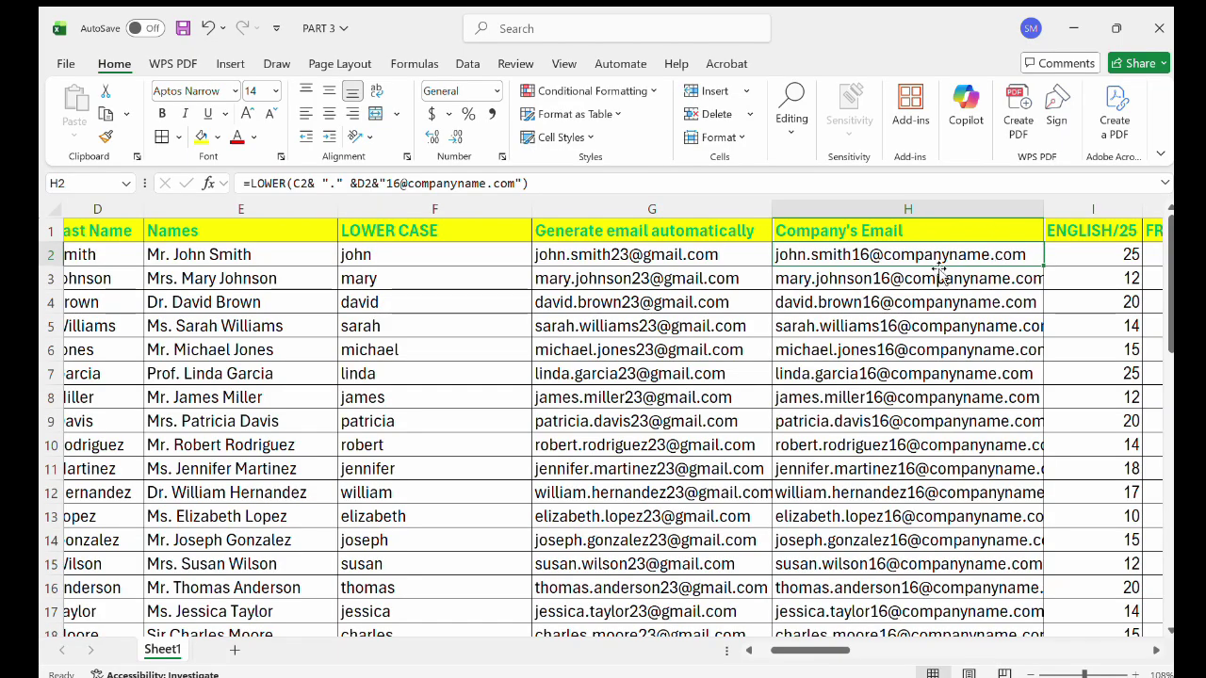
scroll(943, 334, "down", 1)
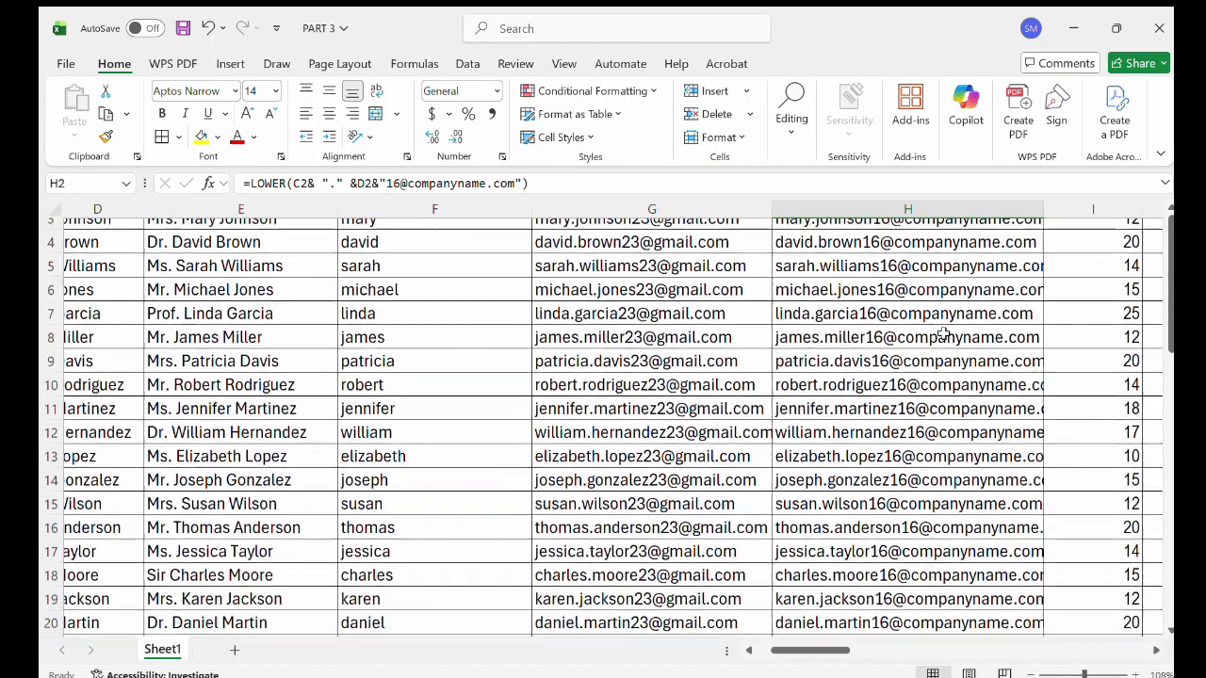
scroll(943, 333, "up", 1)
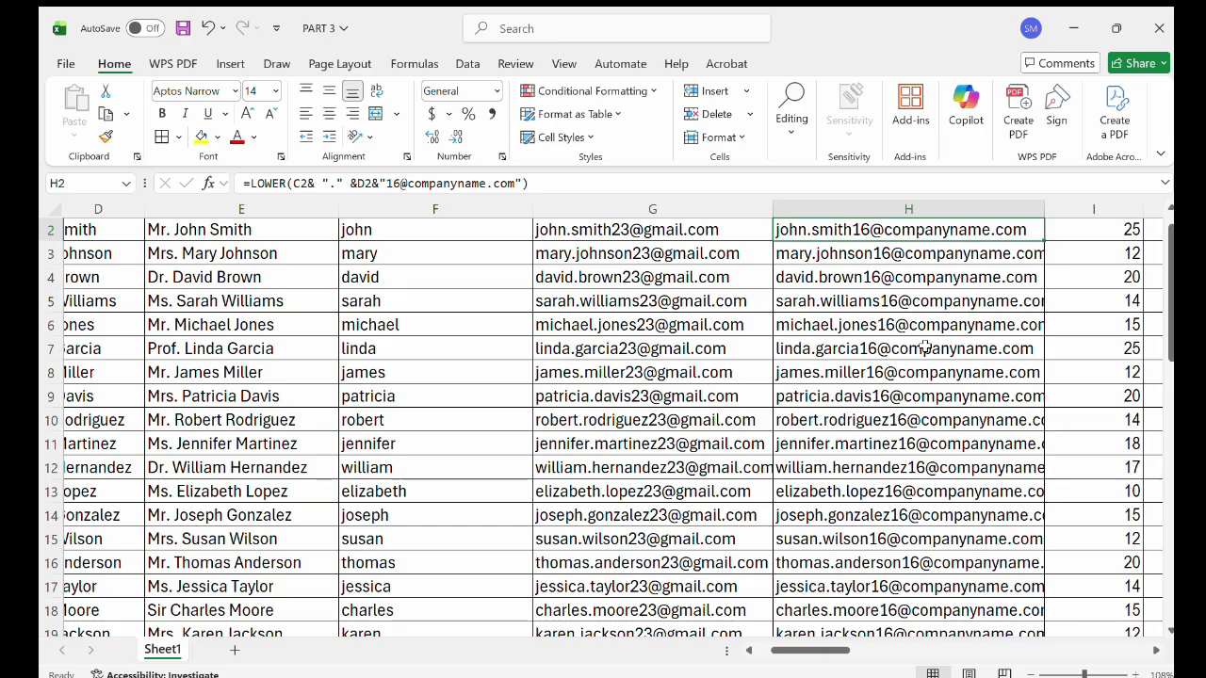
scroll(923, 348, "right", 1)
scroll(924, 347, "up", 1)
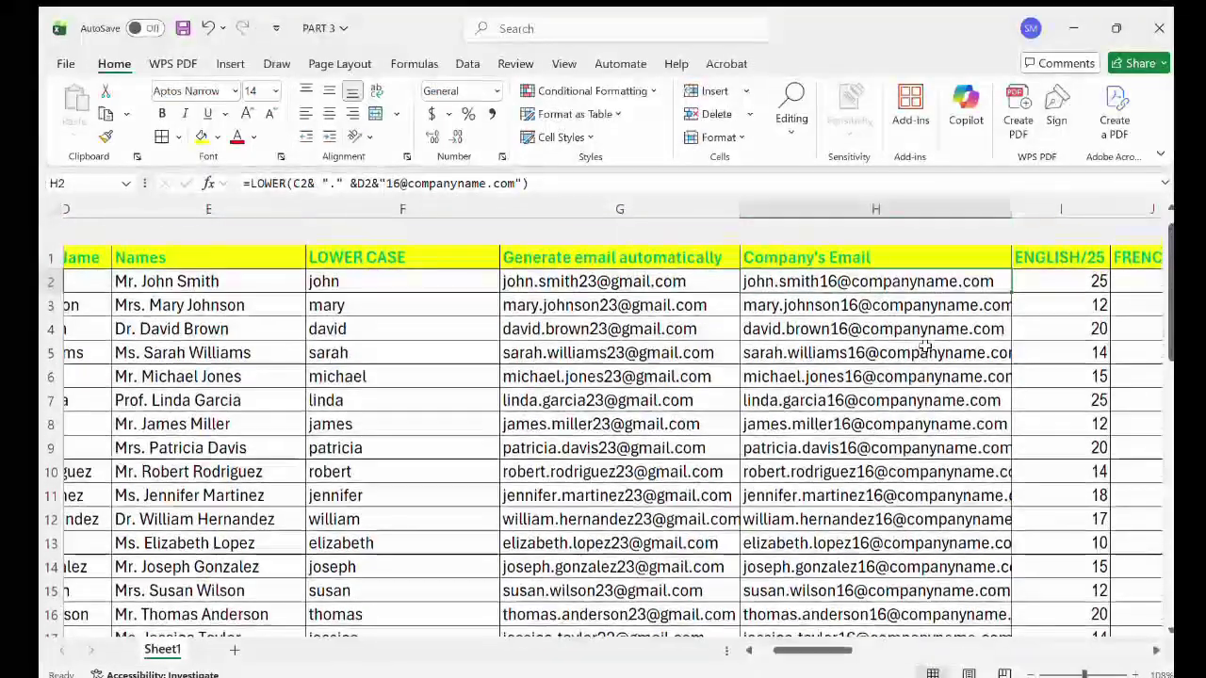
scroll(924, 348, "right", 1)
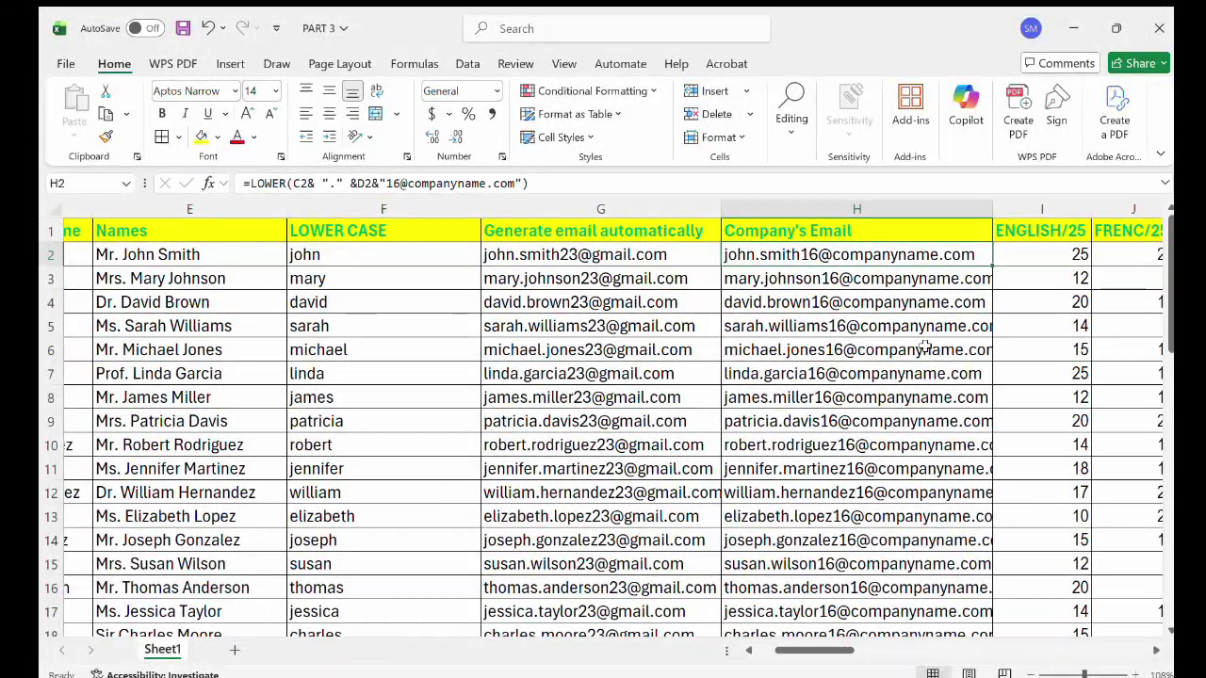
scroll(924, 348, "right", 4)
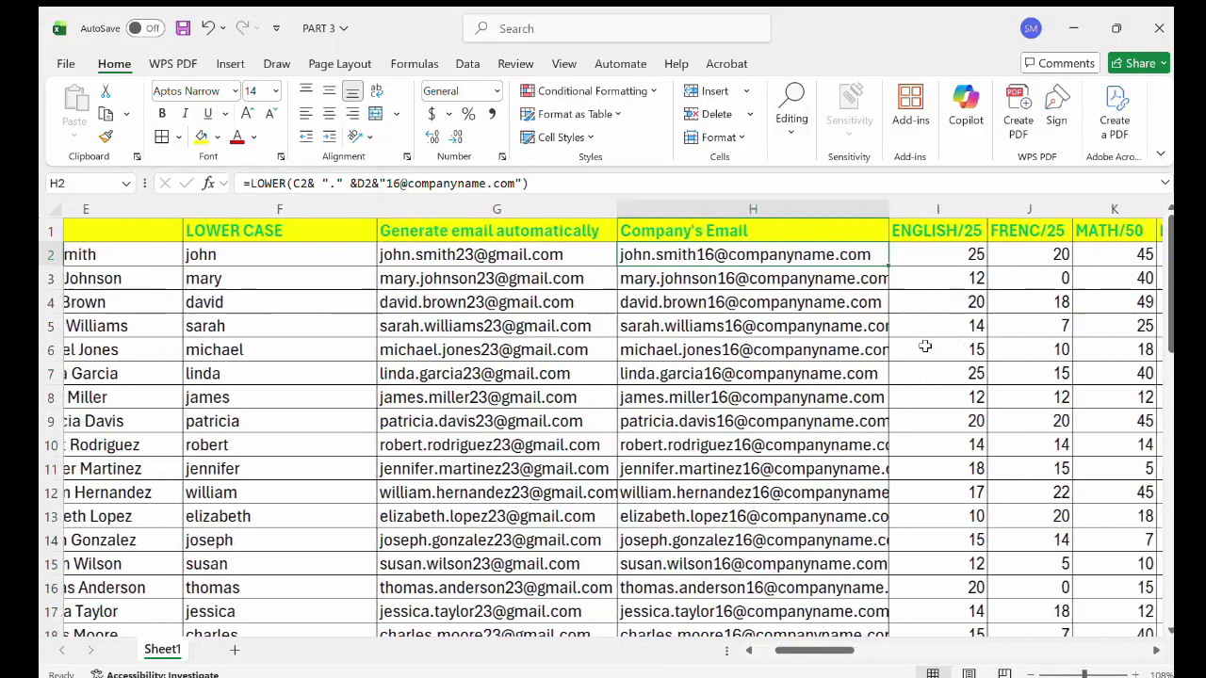
scroll(924, 348, "right", 8)
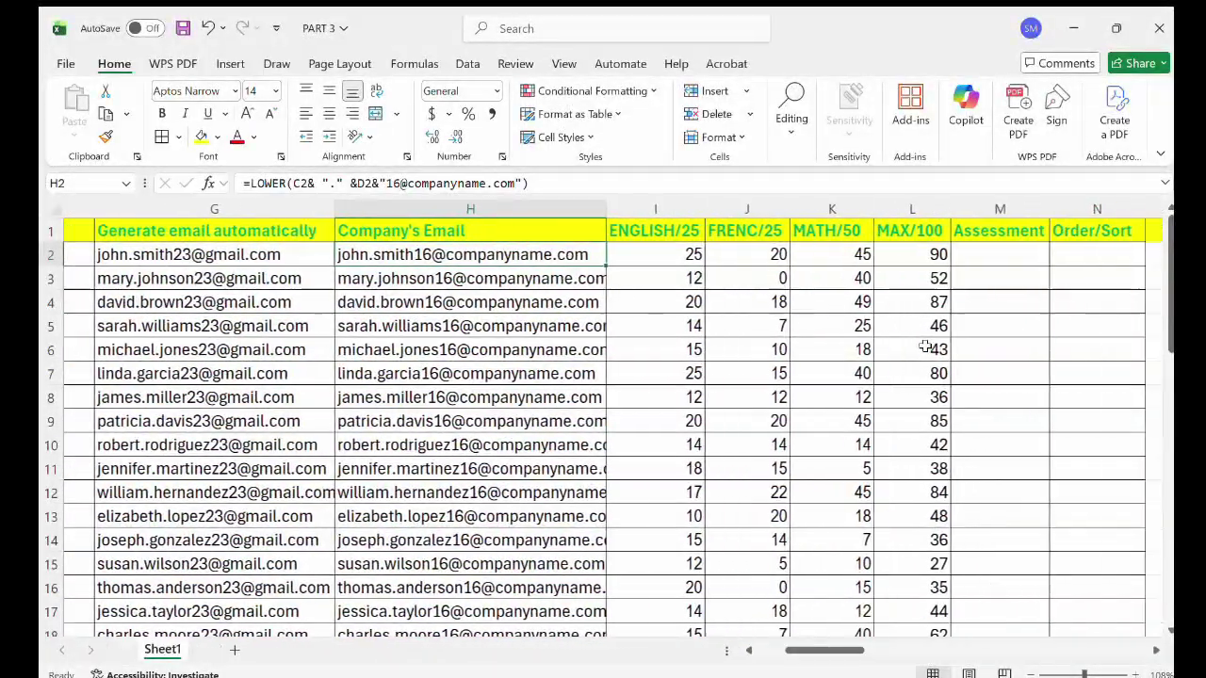
scroll(924, 347, "right", 2)
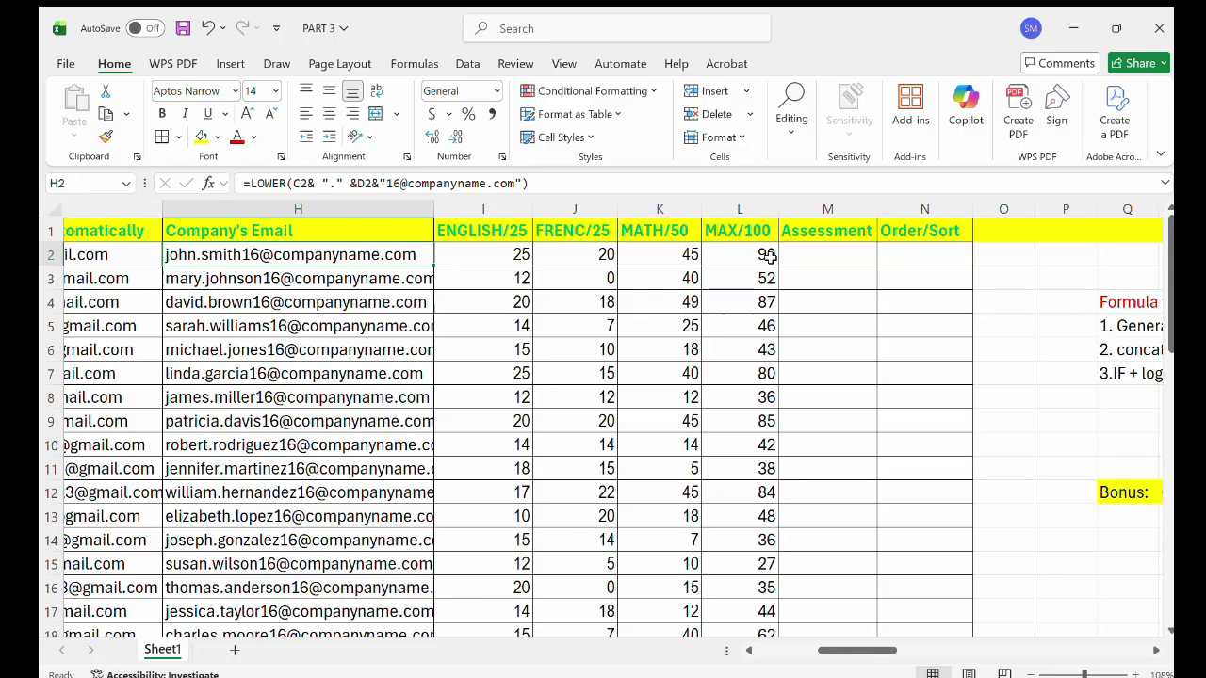
Type 'Distinction' in R8 beneath the formula notes.
left_click(825, 255)
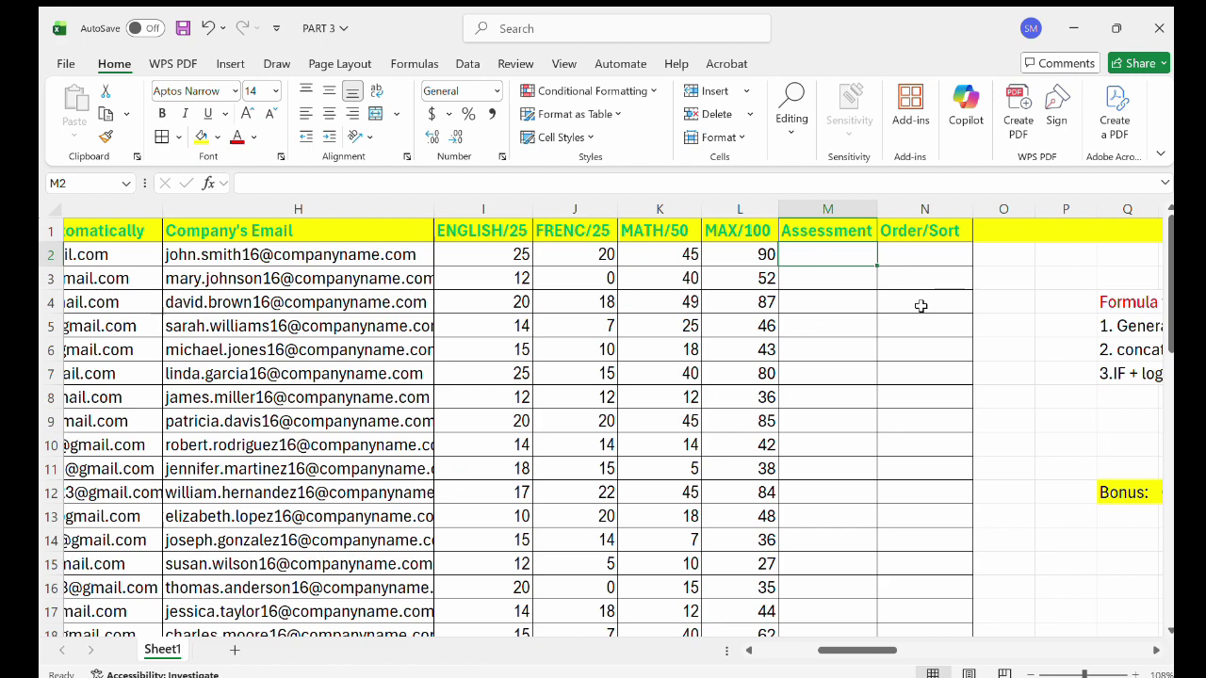
scroll(920, 305, "right", 5)
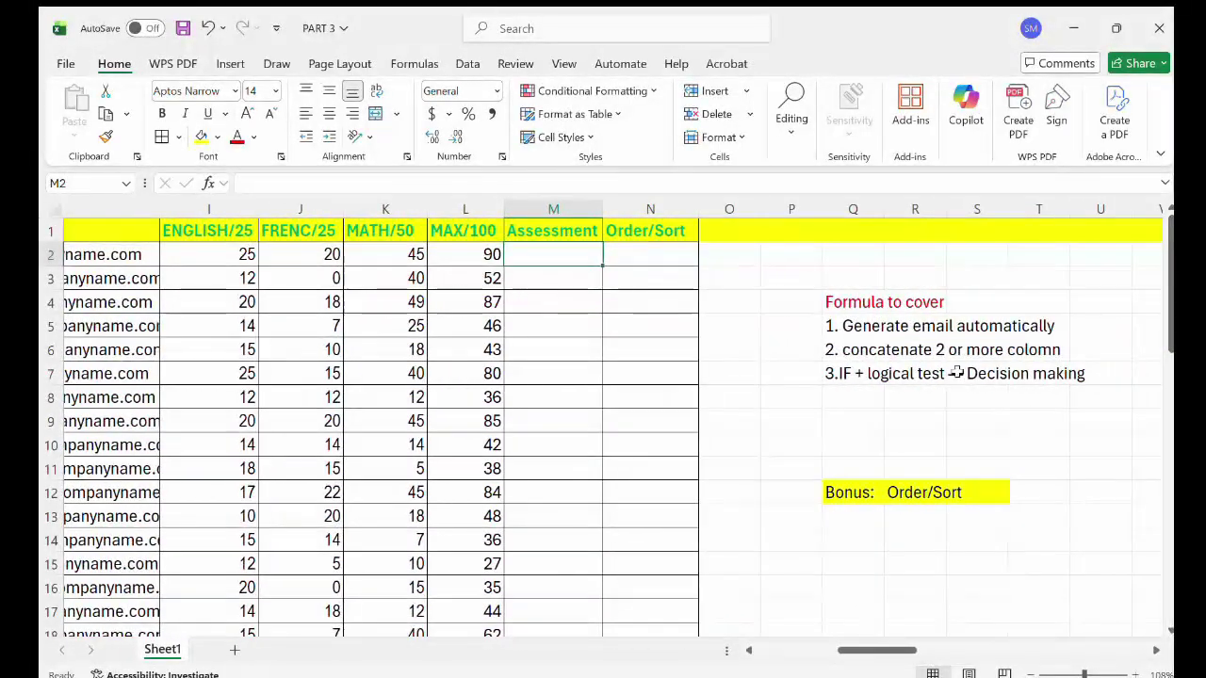
double_click(923, 401)
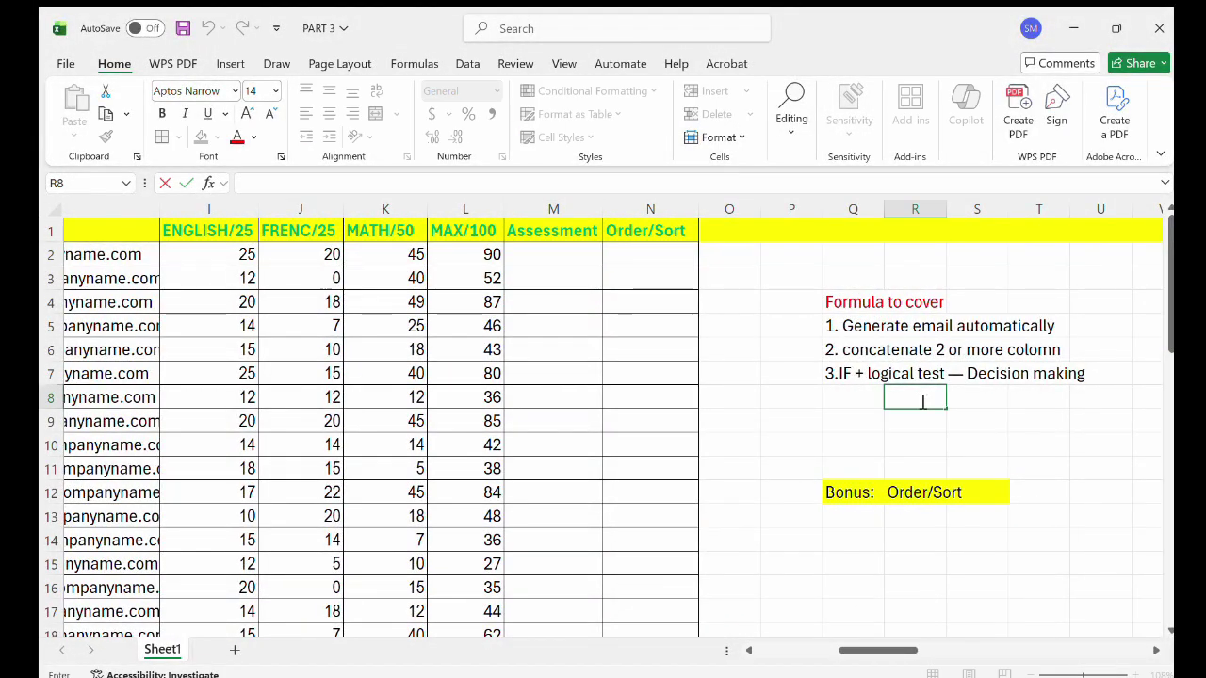
type("Dis")
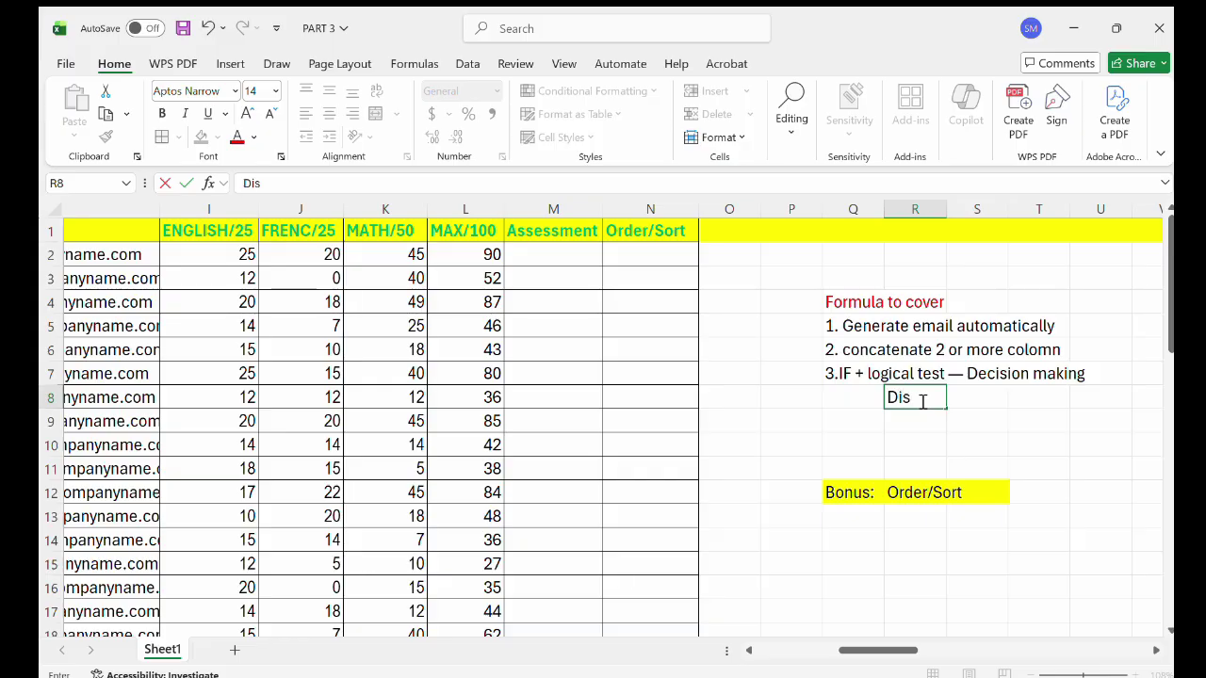
type("tinction")
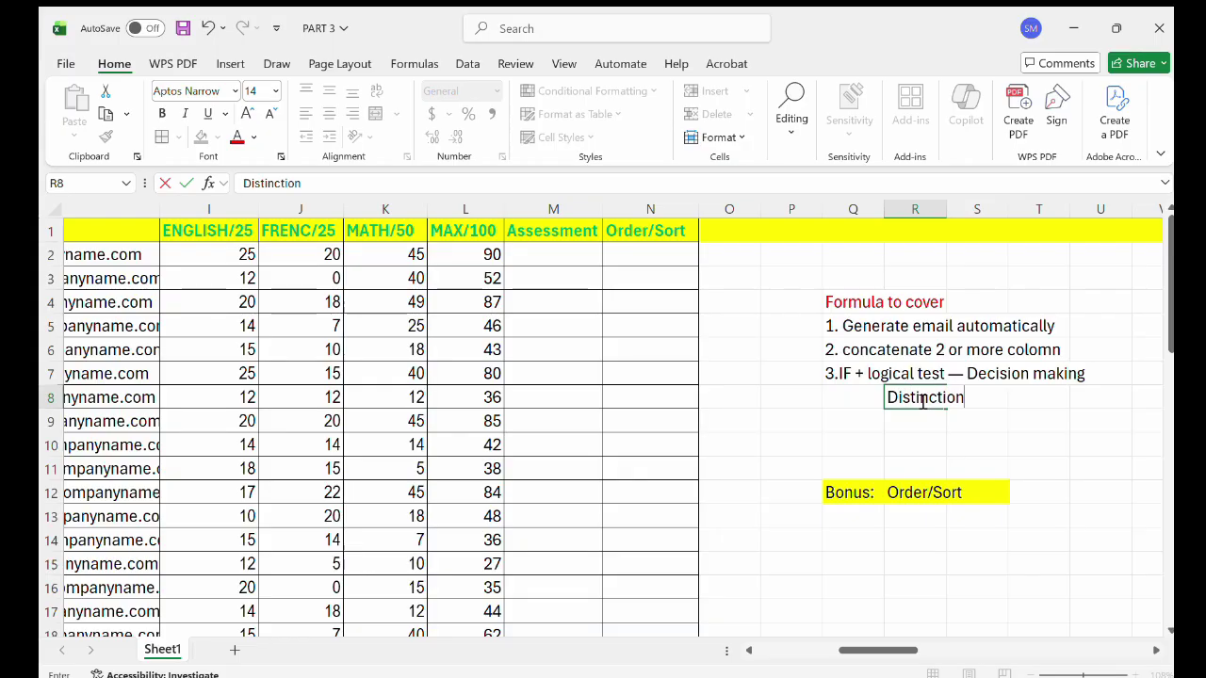
key("Return")
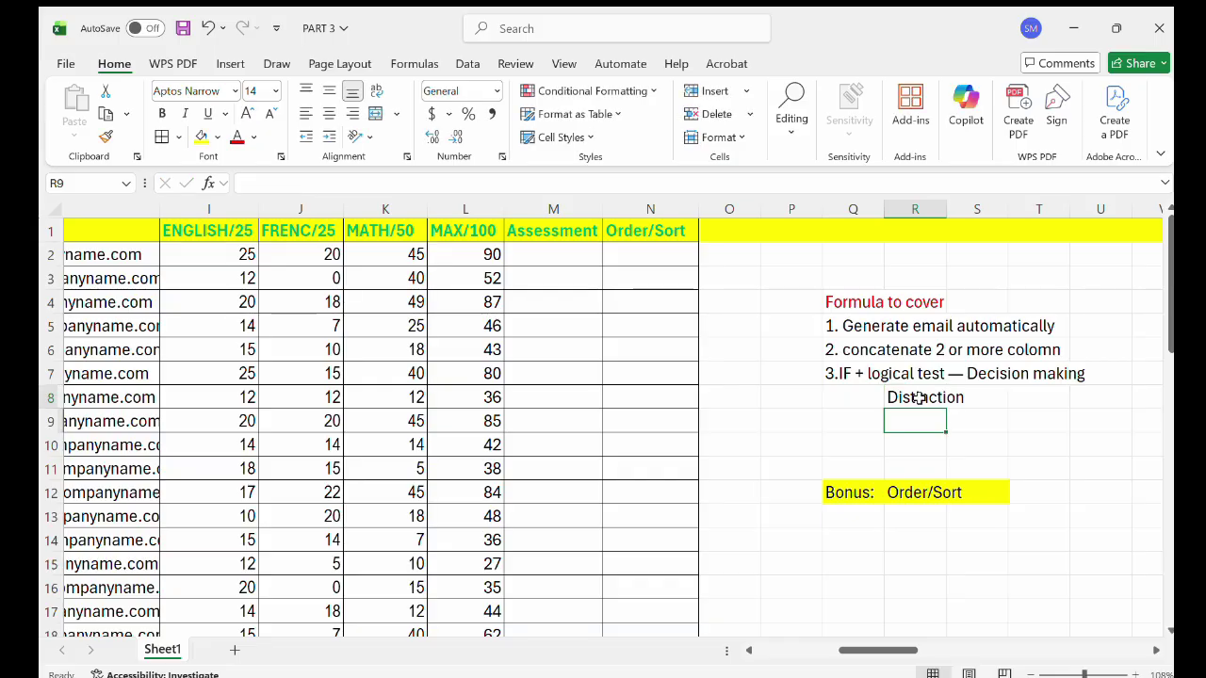
double_click(919, 397)
key("Return")
Enter 'Credit', 'Pass' and 'Fail' in R9, R10 and R11.
type("C")
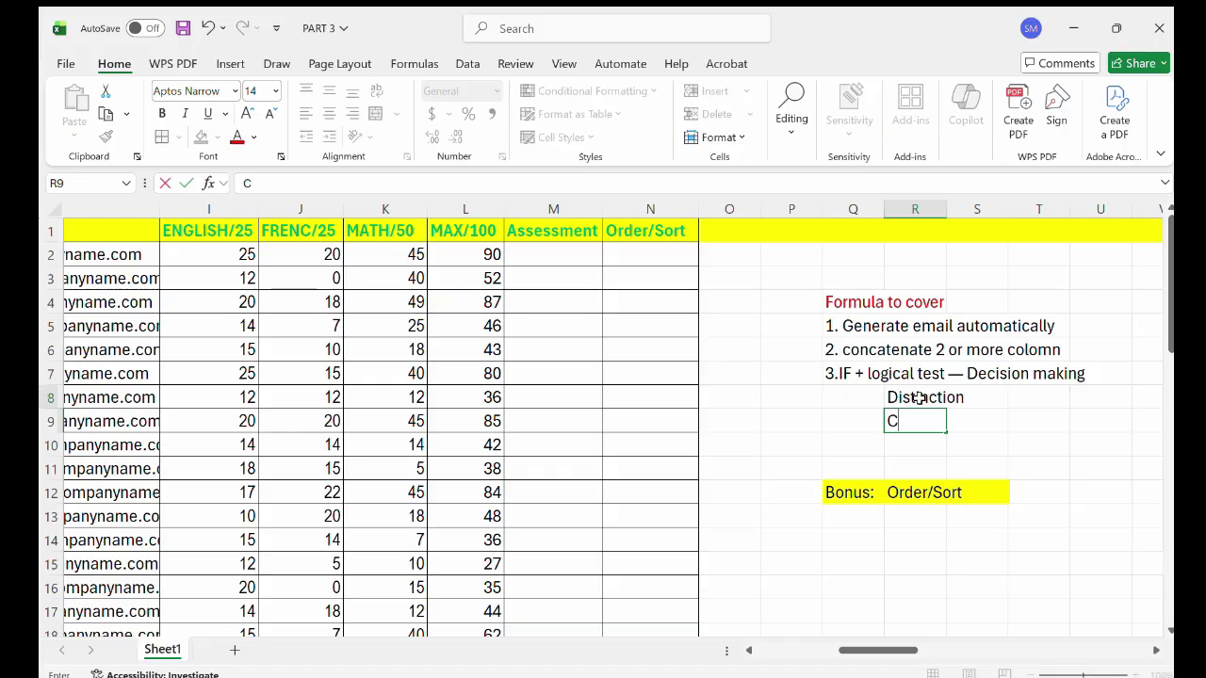
key("BackSpace")
key("BackSpace")
key("BackSpace")
type("redit")
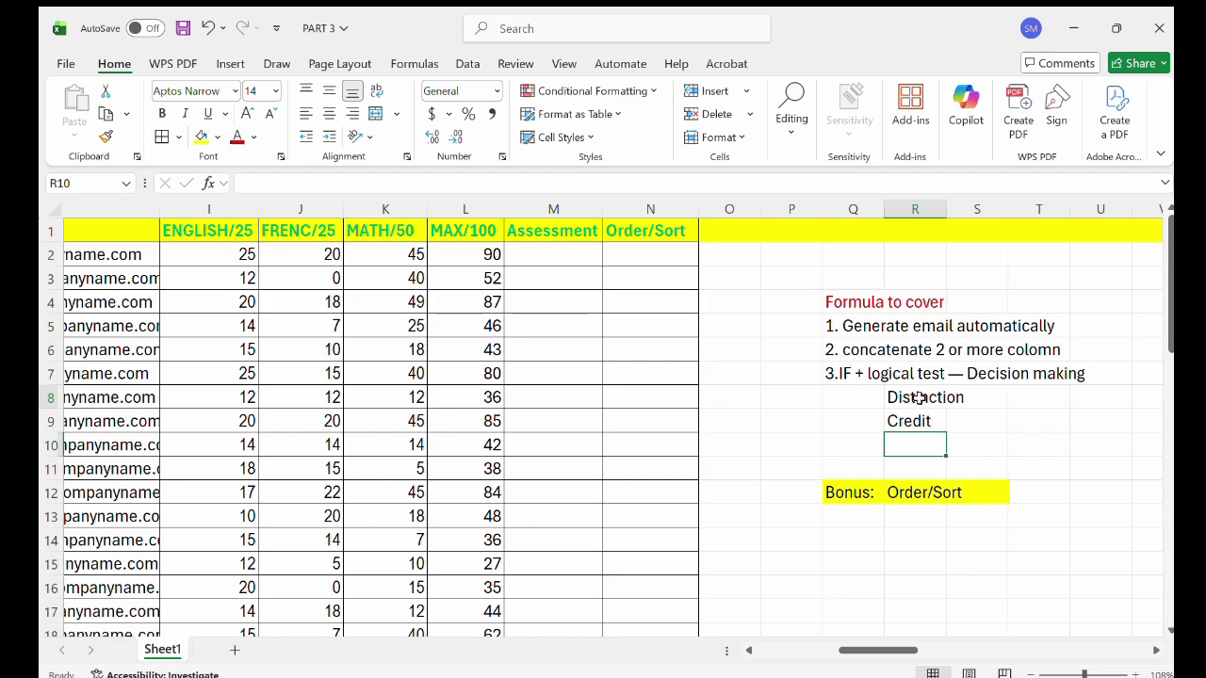
type("Pass")
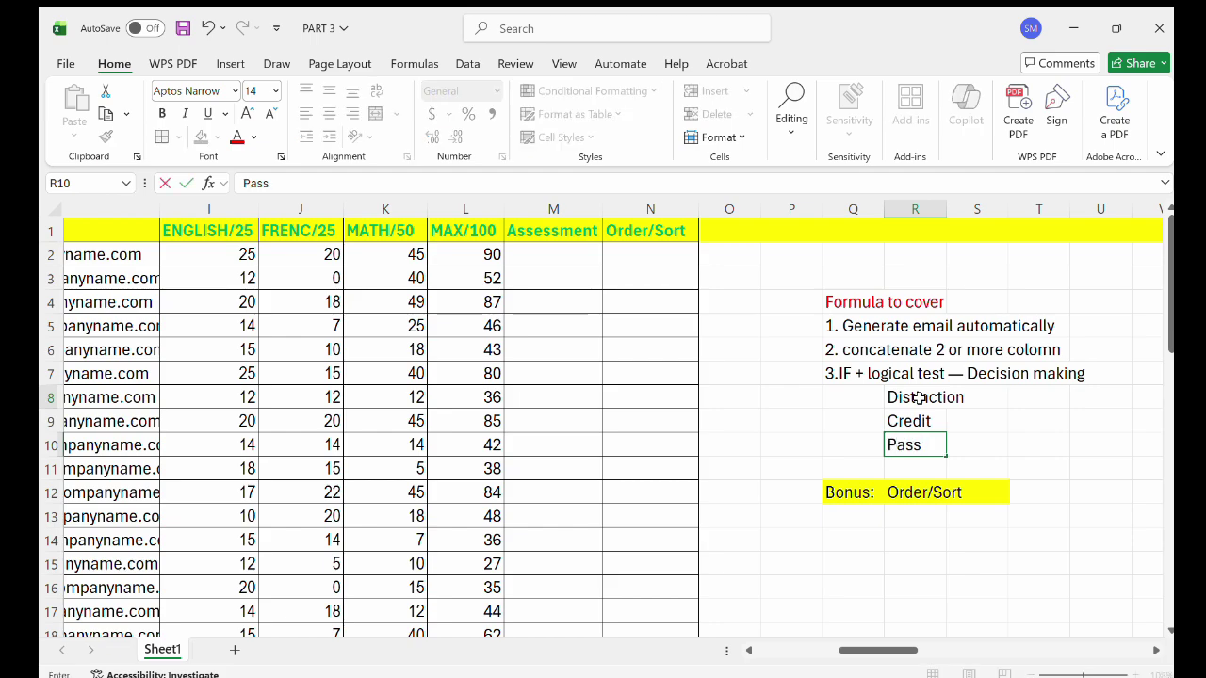
key("Return")
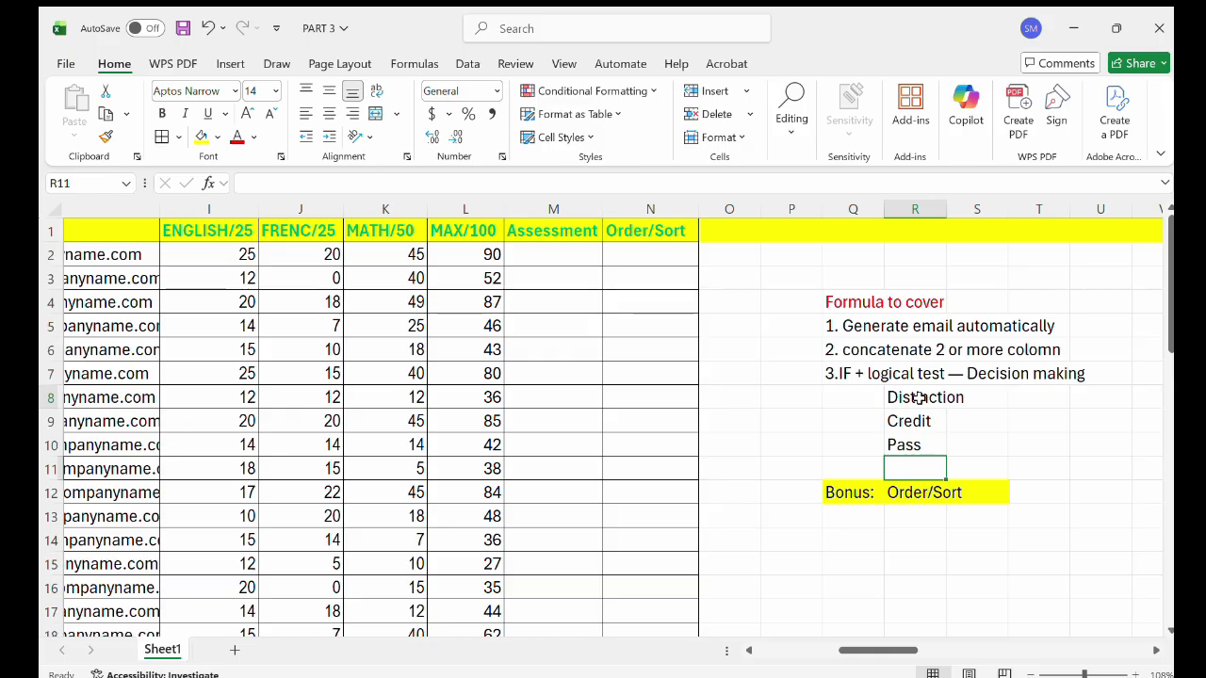
type("Fail")
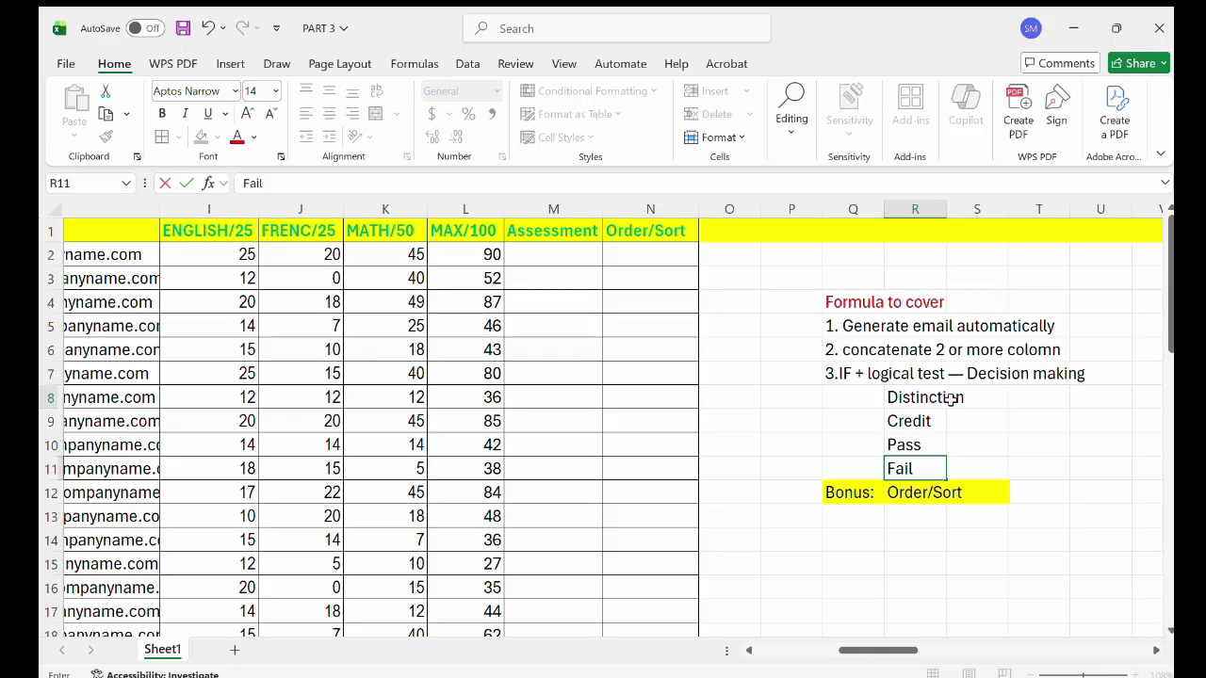
double_click(954, 400)
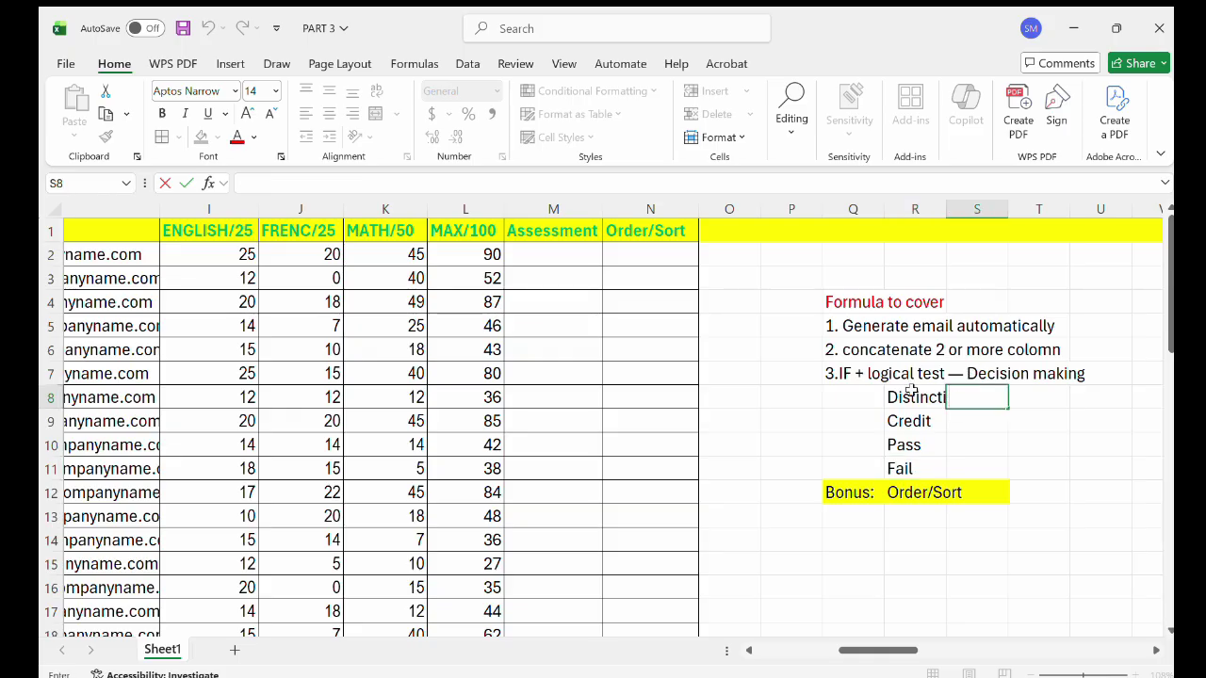
Append 'above 80' to the Distinction criterion in R8.
left_click(912, 391)
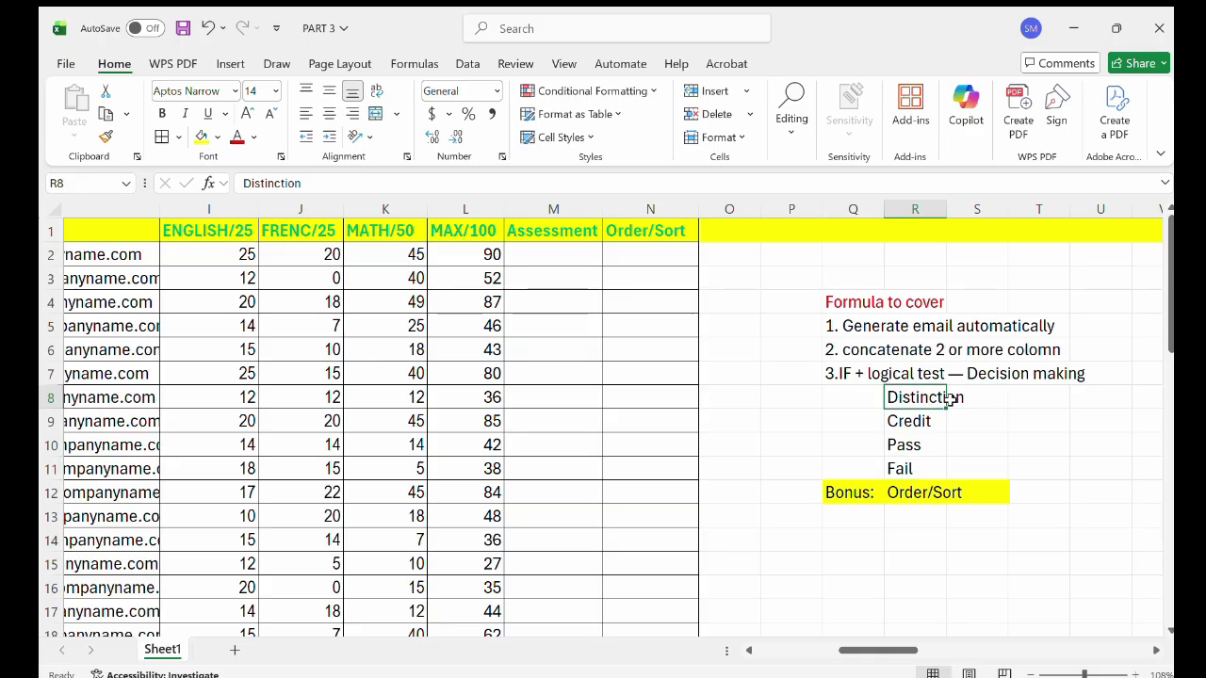
left_click_drag(947, 407, 1006, 411)
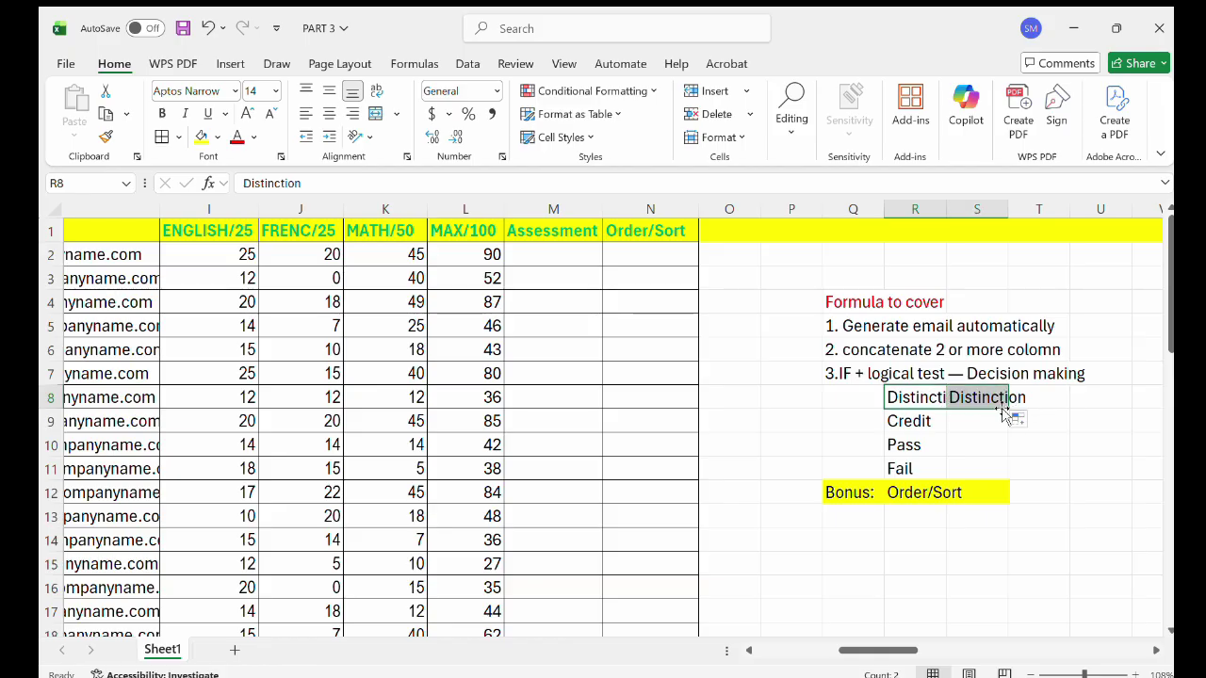
key("ctrl+z")
double_click(929, 400)
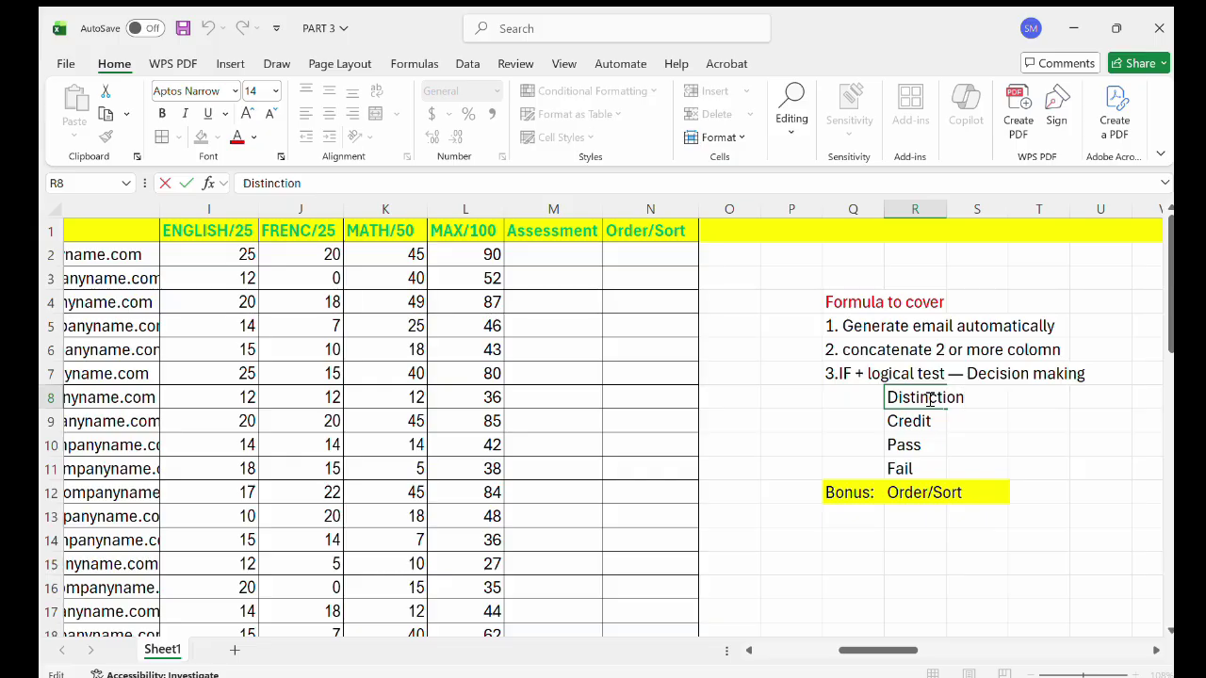
type("above")
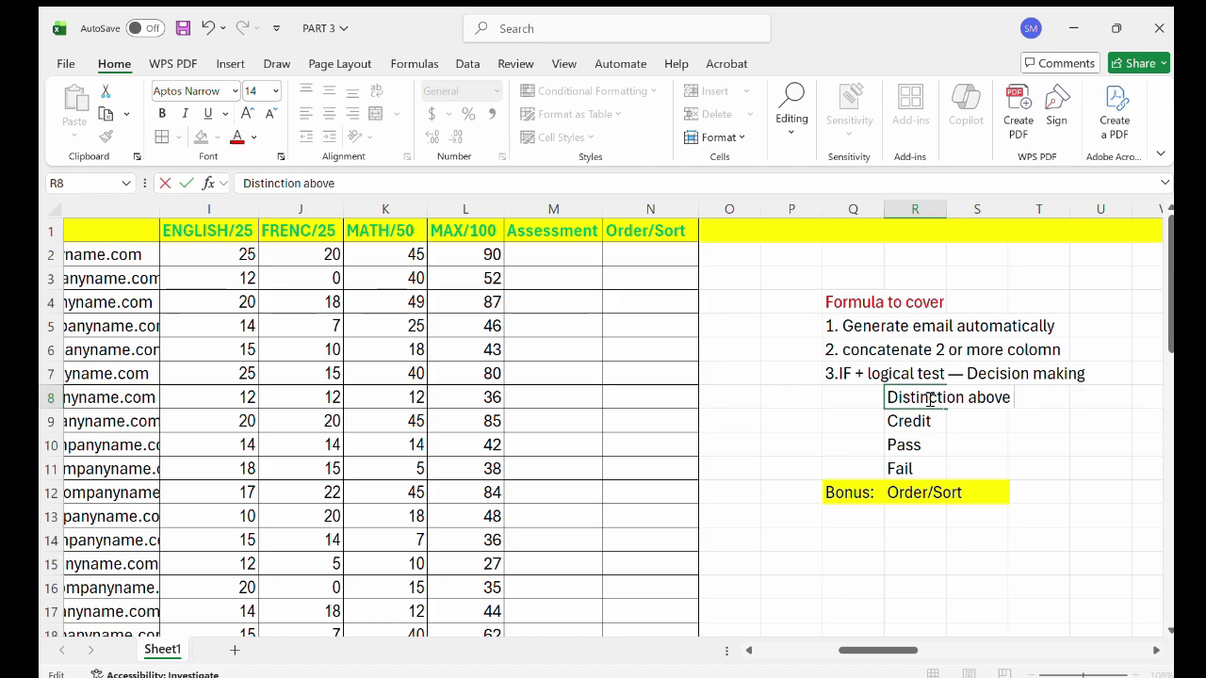
type(" 80")
Make the Credit criterion read 'Above or equal 60'.
double_click(939, 421)
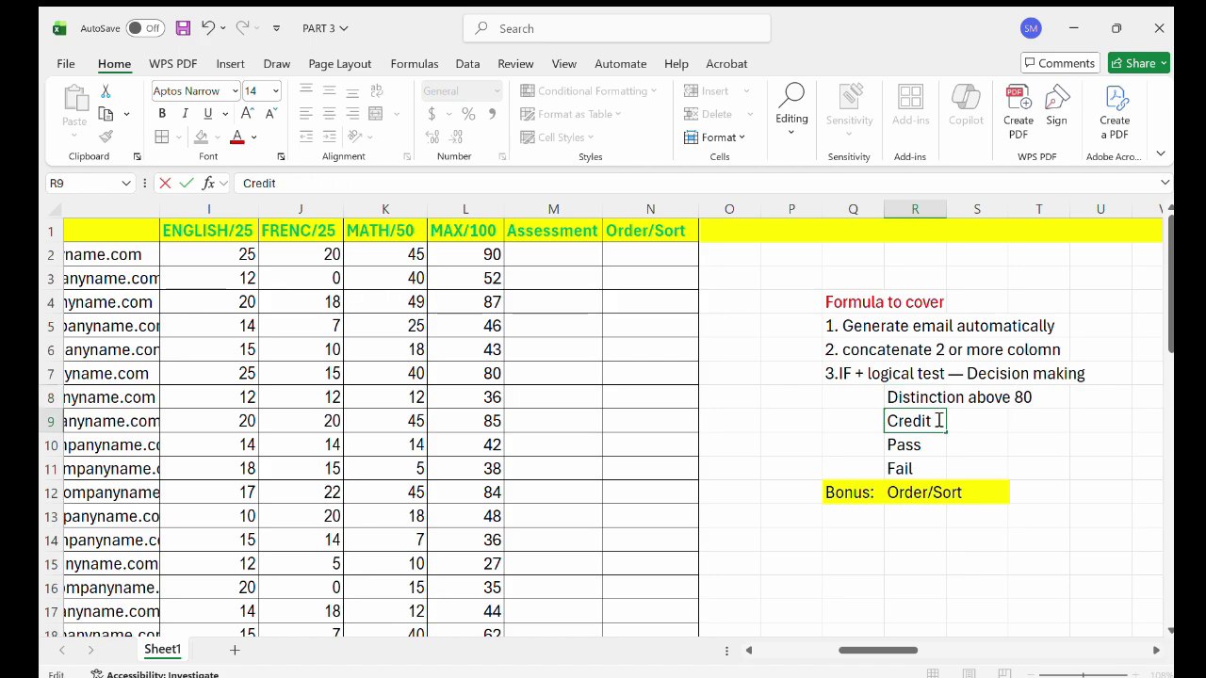
type("Above")
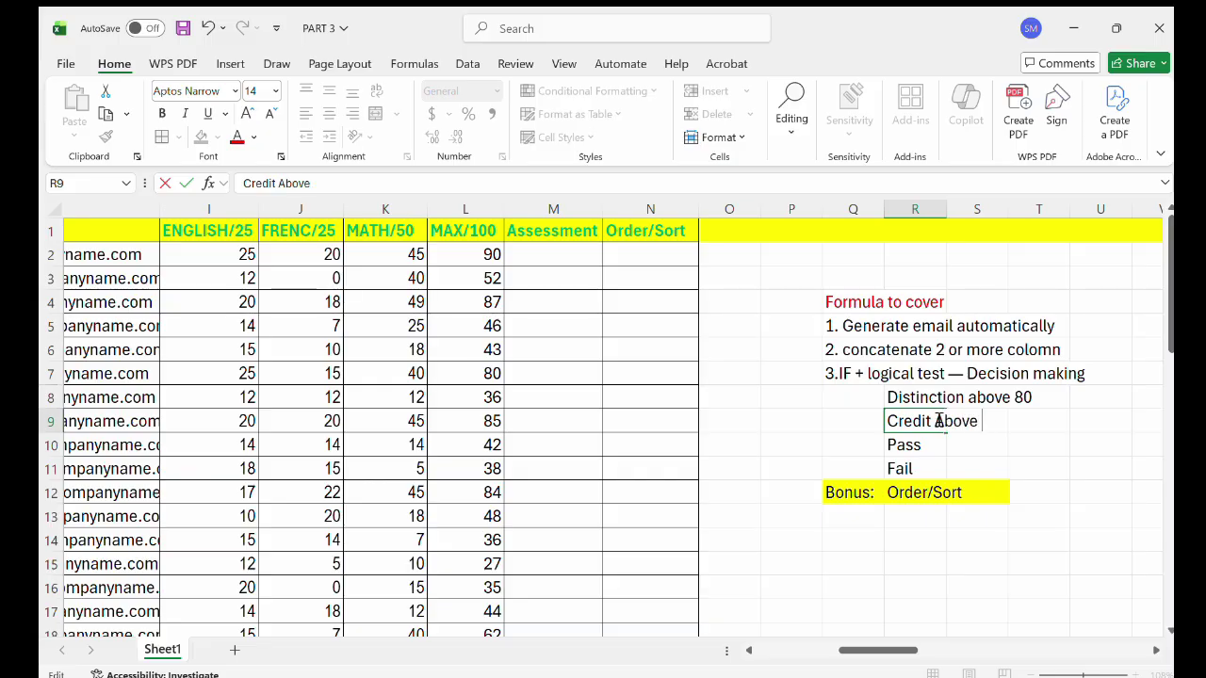
type(" 60")
left_click(978, 421)
type("or equal")
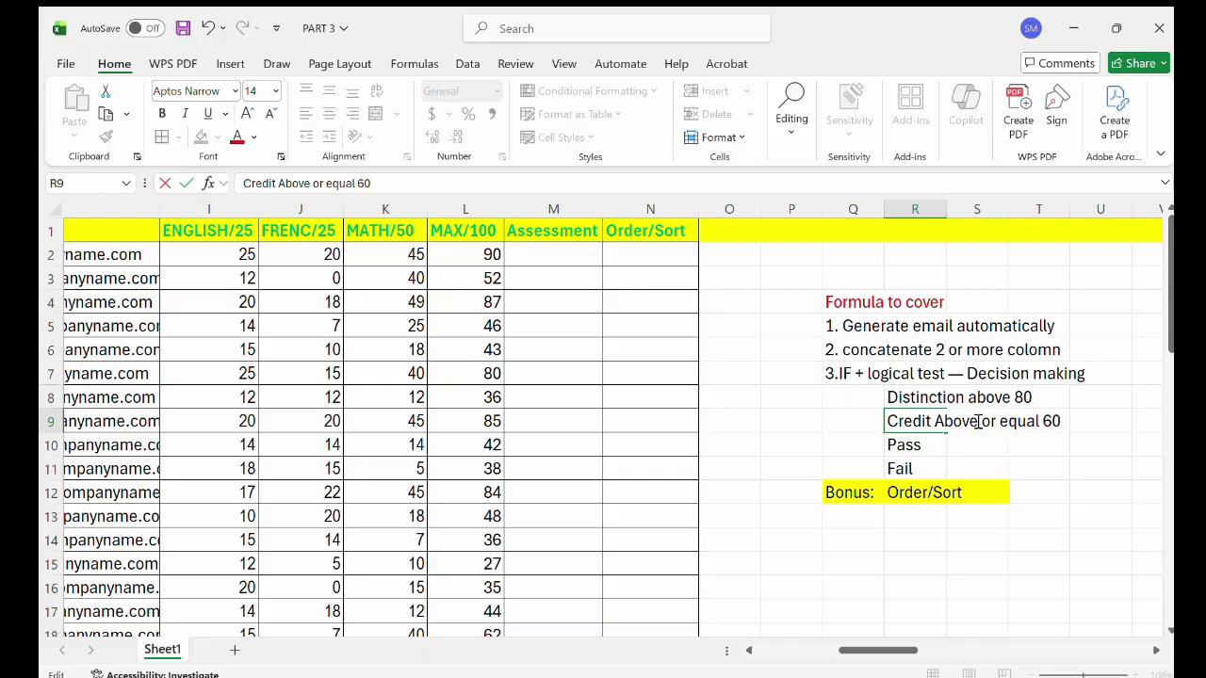
left_click(1013, 398)
key("BackSpace")
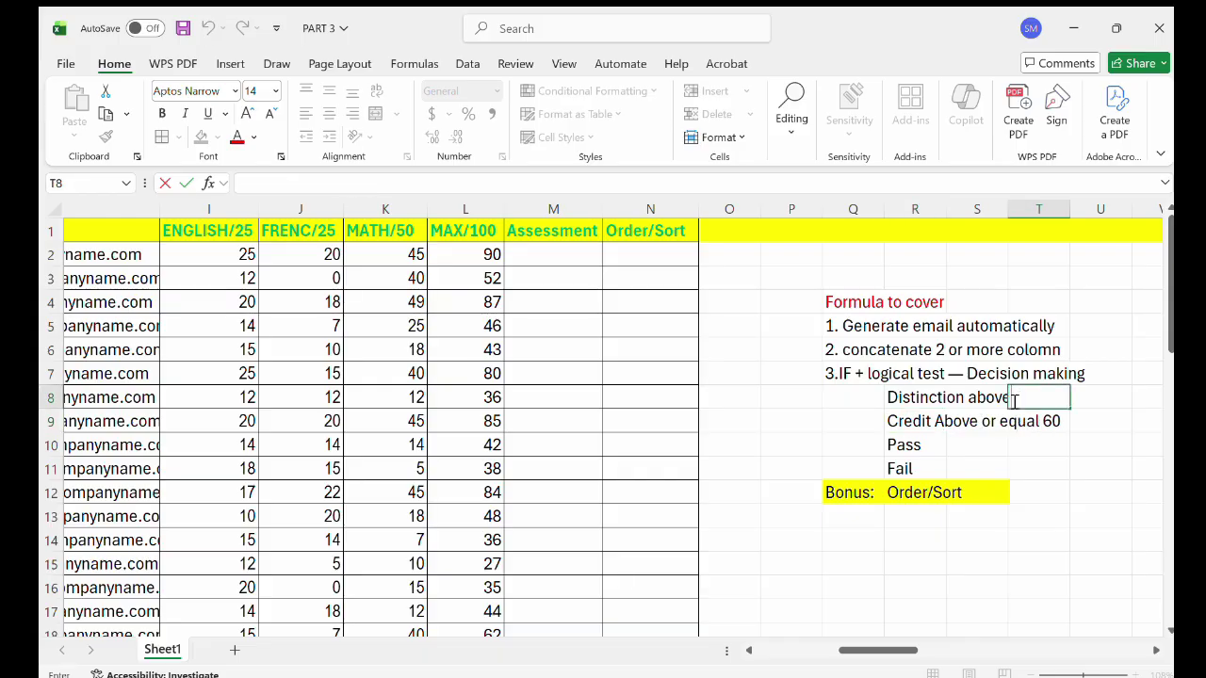
Change the Distinction criterion to 'above or equal 80'.
left_click(1007, 398)
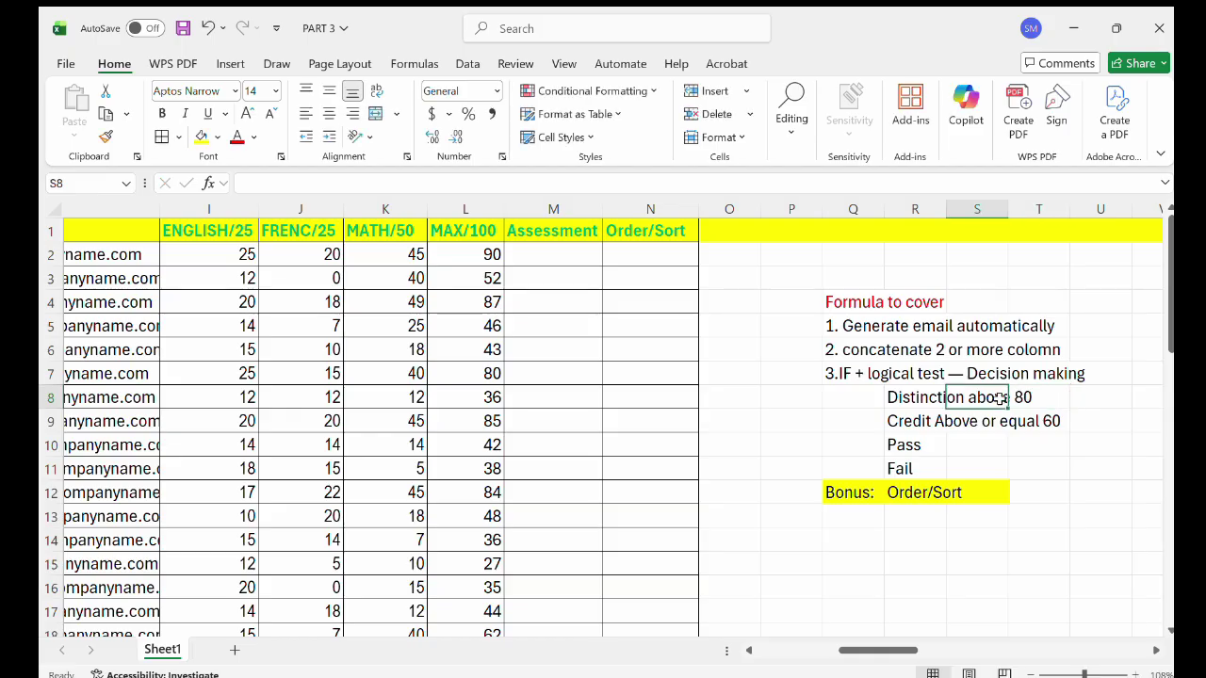
key("Tab")
double_click(973, 399)
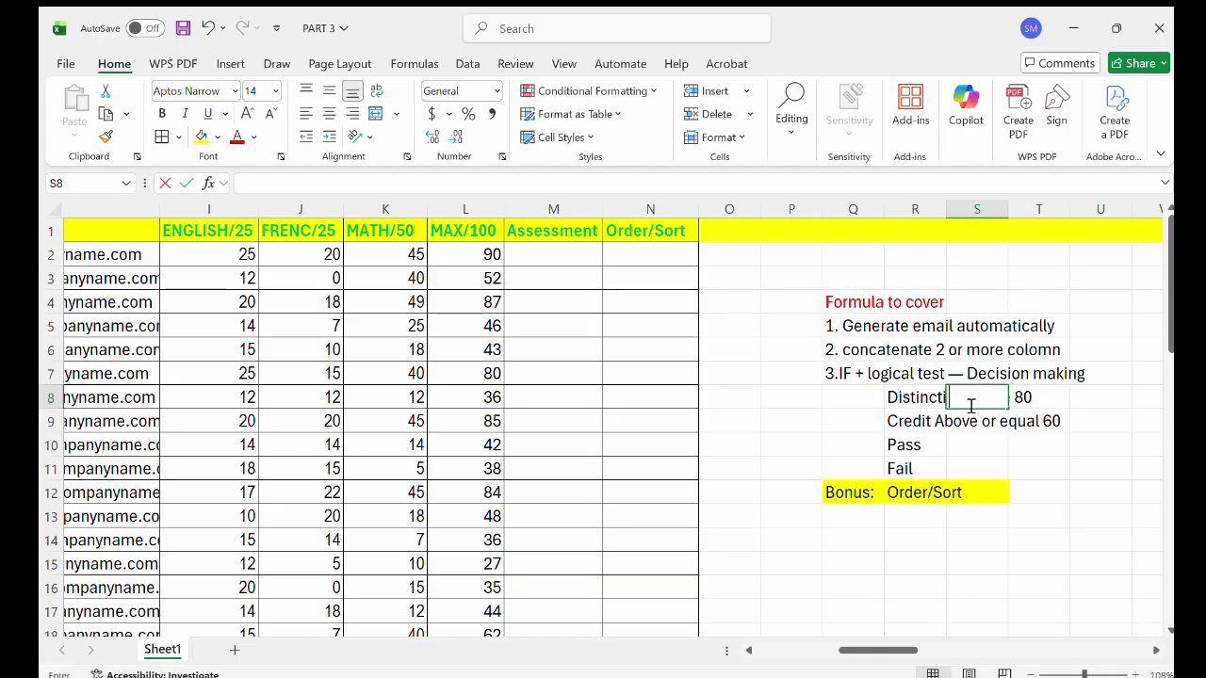
left_click(937, 399)
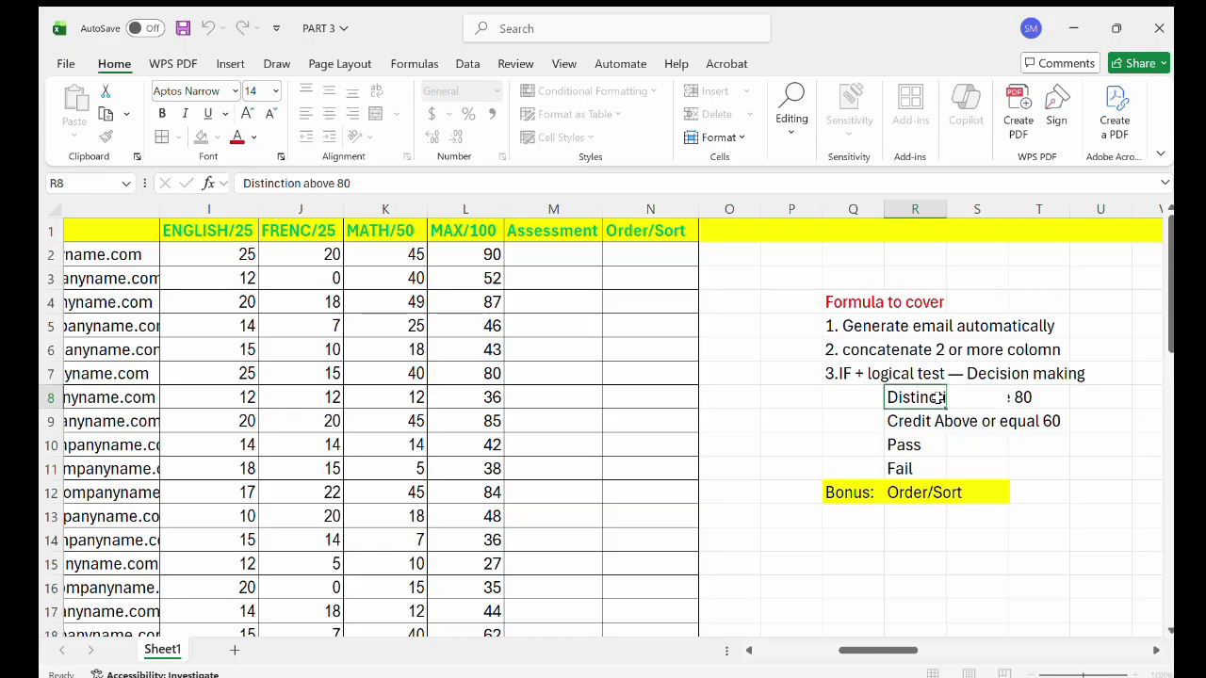
key("Tab")
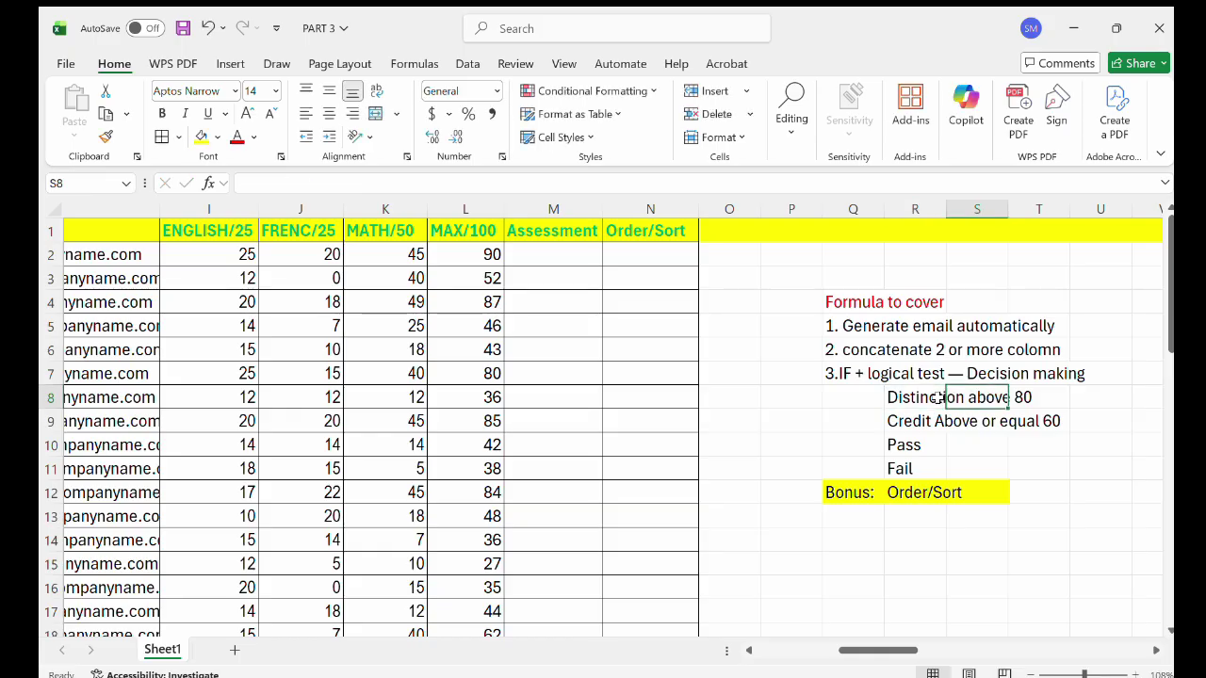
double_click(937, 399)
key("Right")
key("Right")
key("Right")
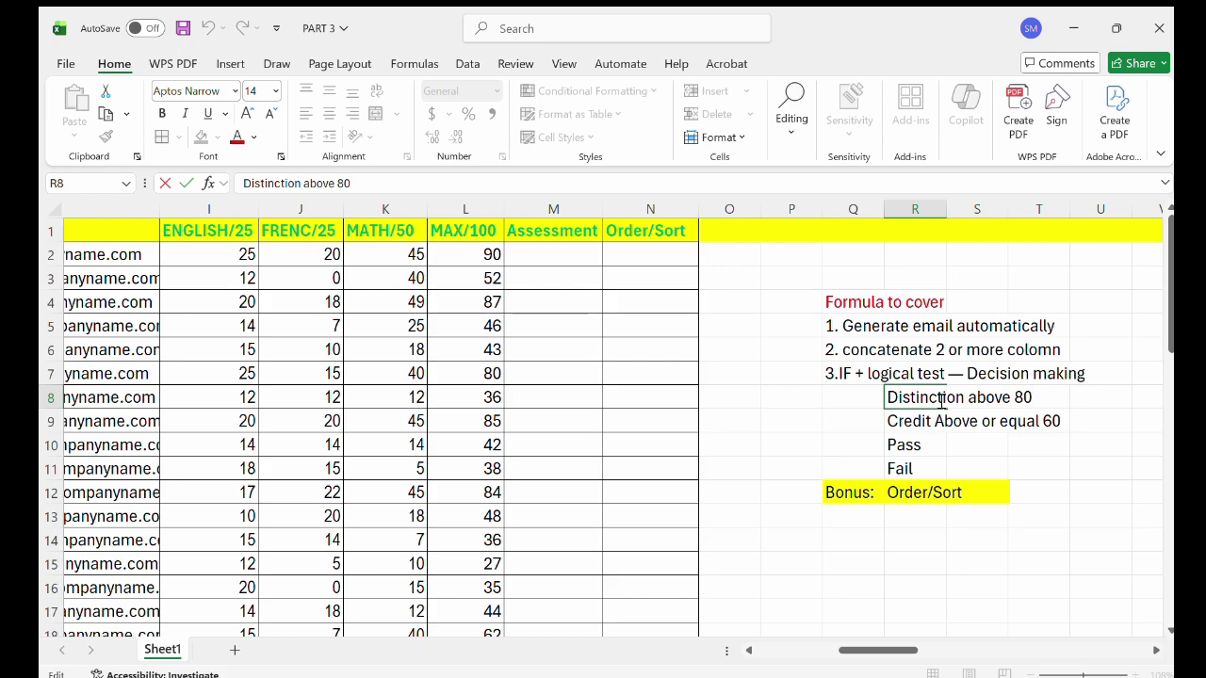
type("or ea")
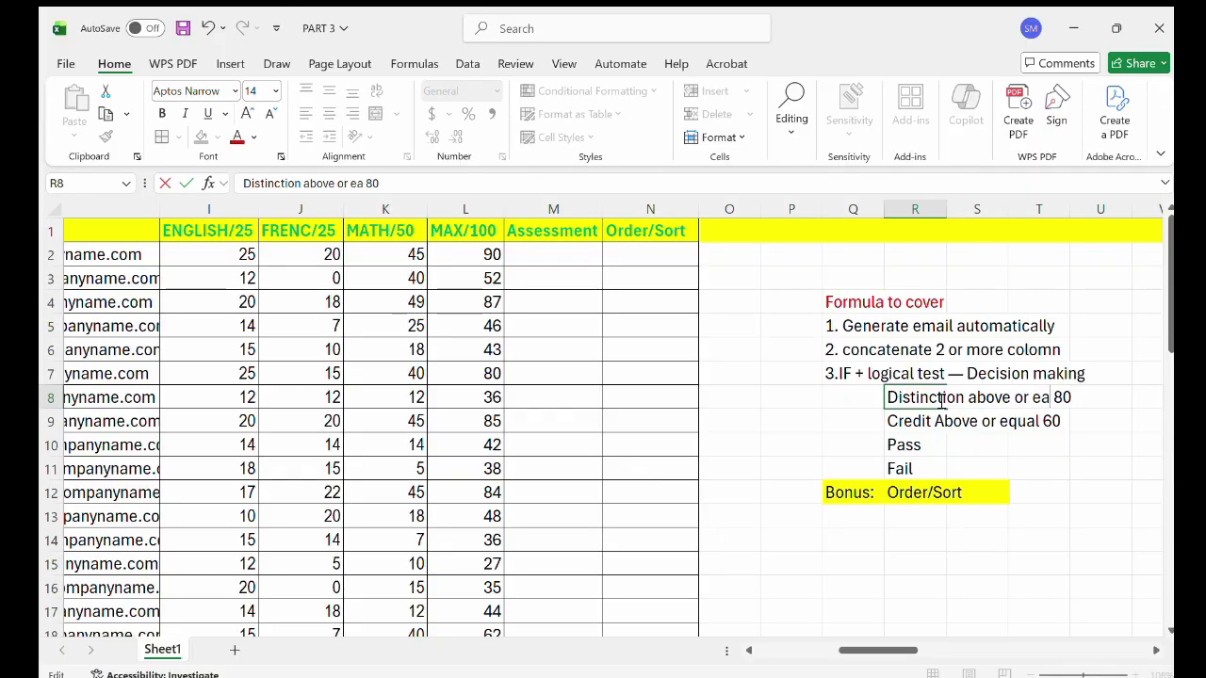
key("BackSpace")
type("qual")
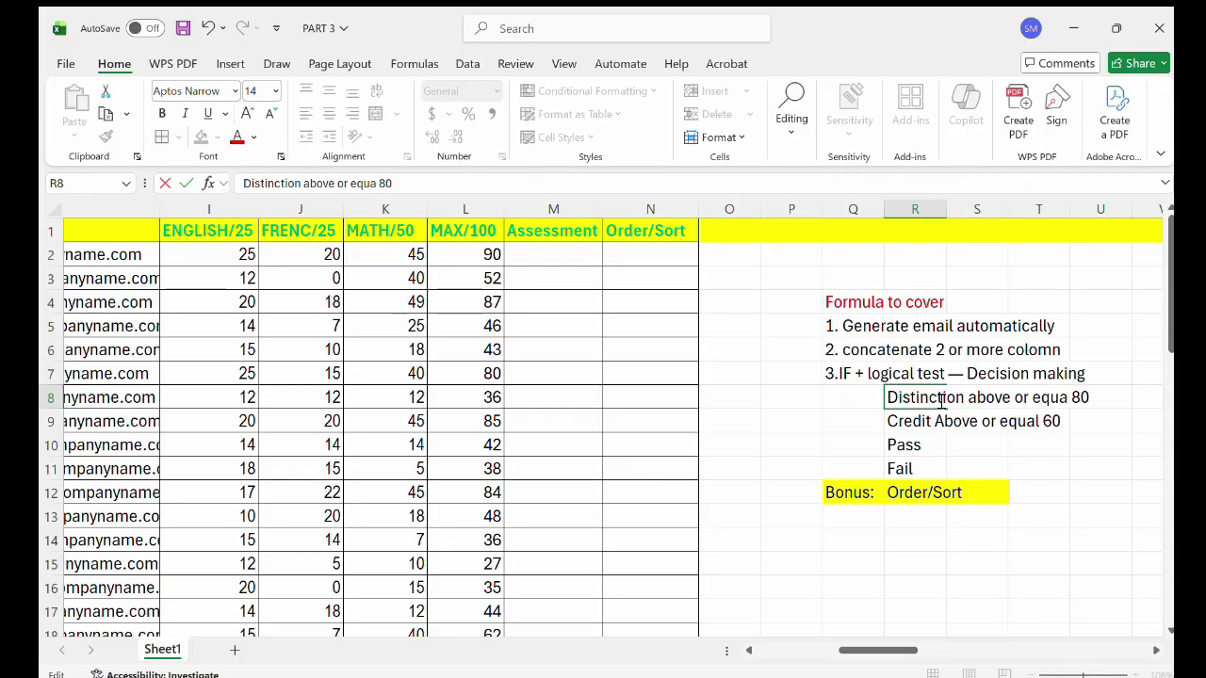
Set the Pass line to 'above or equal 50' and the Fail line to 'below 50'.
double_click(913, 447)
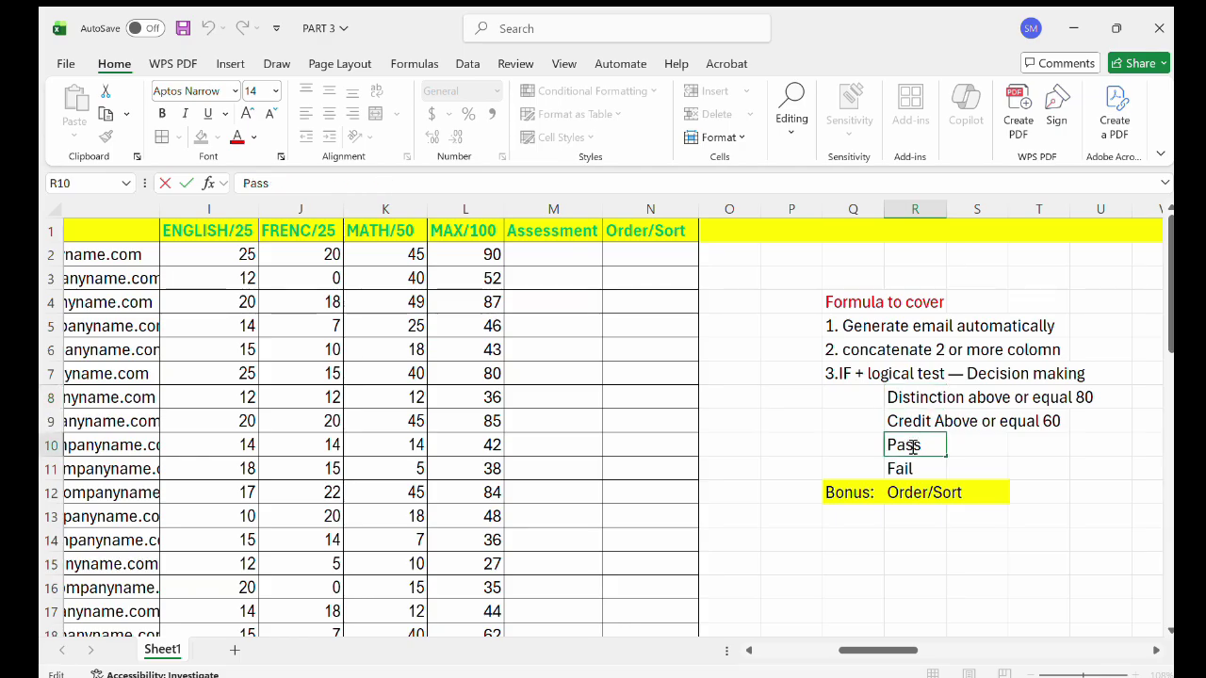
type("above or ")
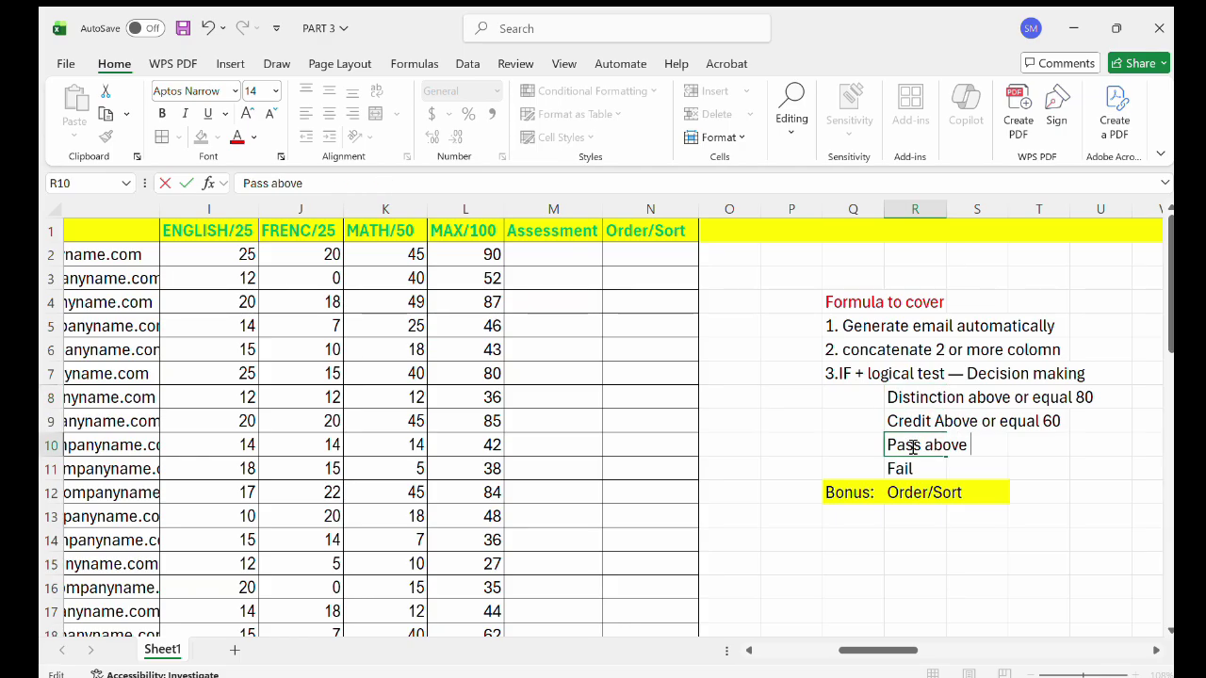
type("equal 50")
left_click(899, 469)
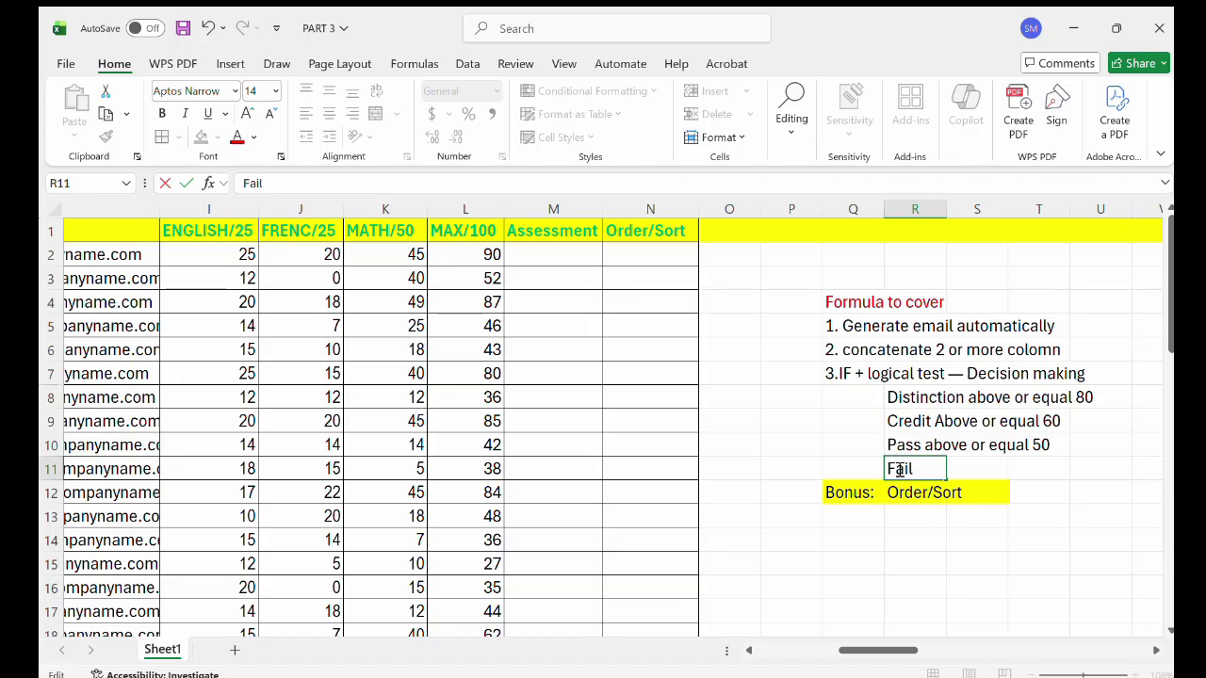
type("a")
type("bove")
key("BackSpace")
key("BackSpace")
key("BackSpace")
key("BackSpace")
key("BackSpace")
type("bel")
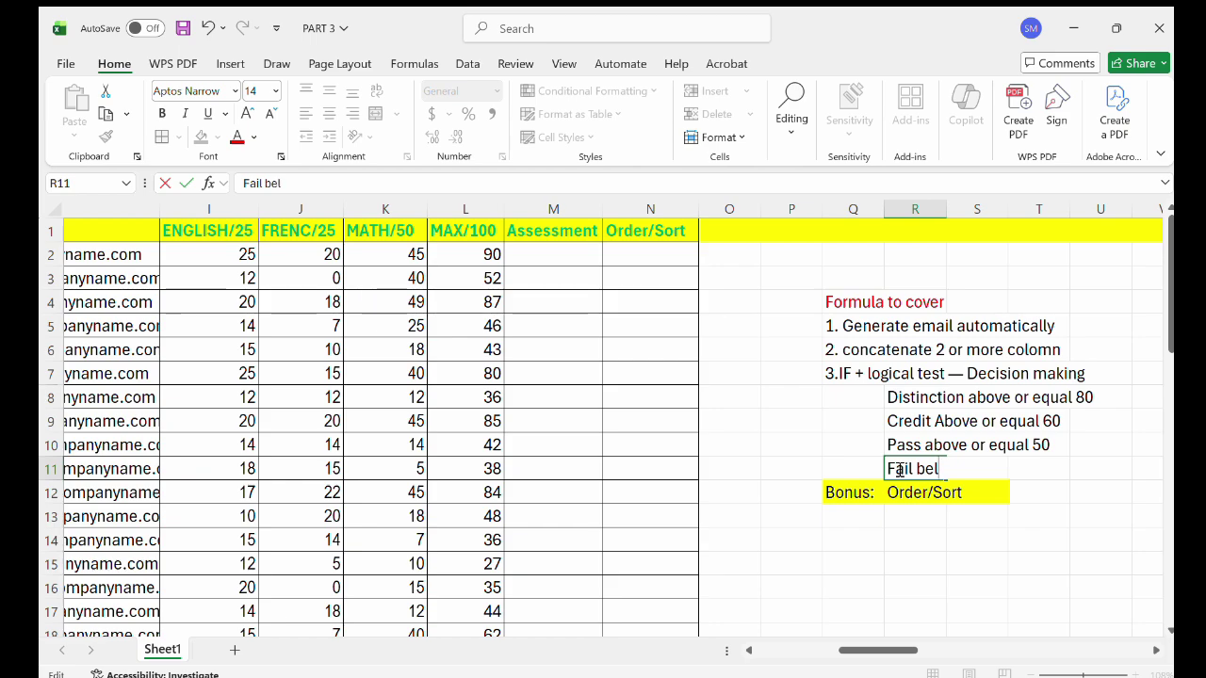
type("ow or equal")
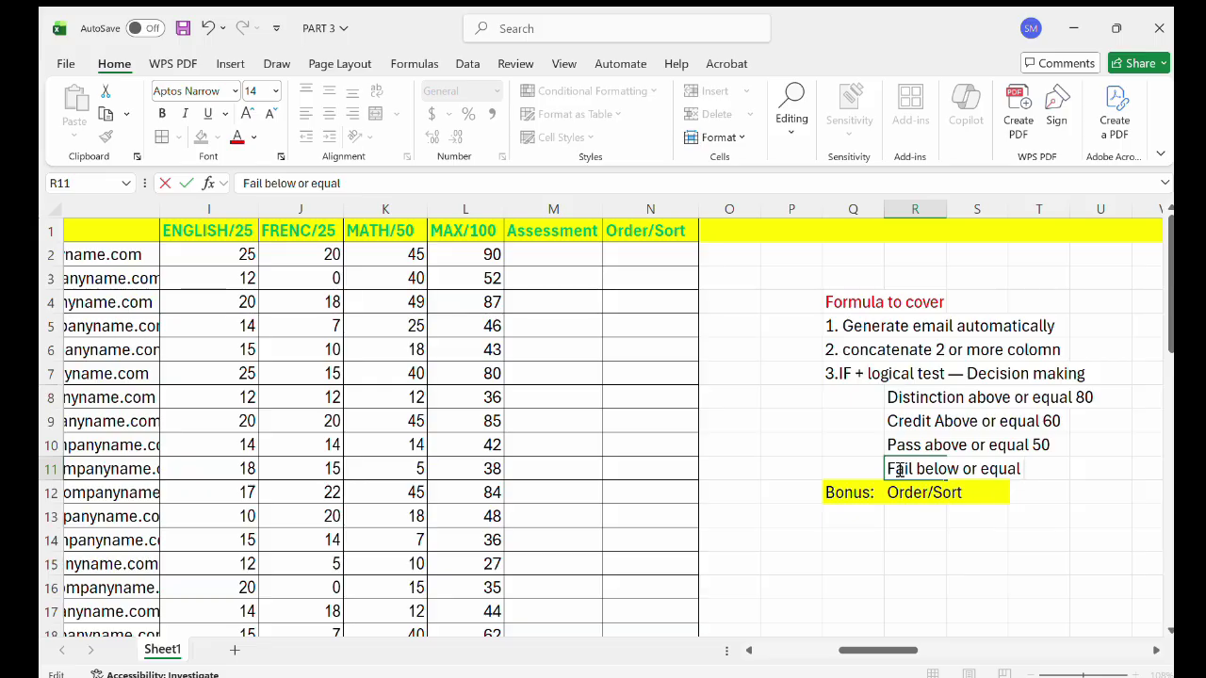
key("BackSpace")
key("BackSpace")
key("BackSpace")
key("BackSpace")
key("BackSpace")
key("BackSpace")
key("BackSpace")
key("BackSpace")
key("BackSpace")
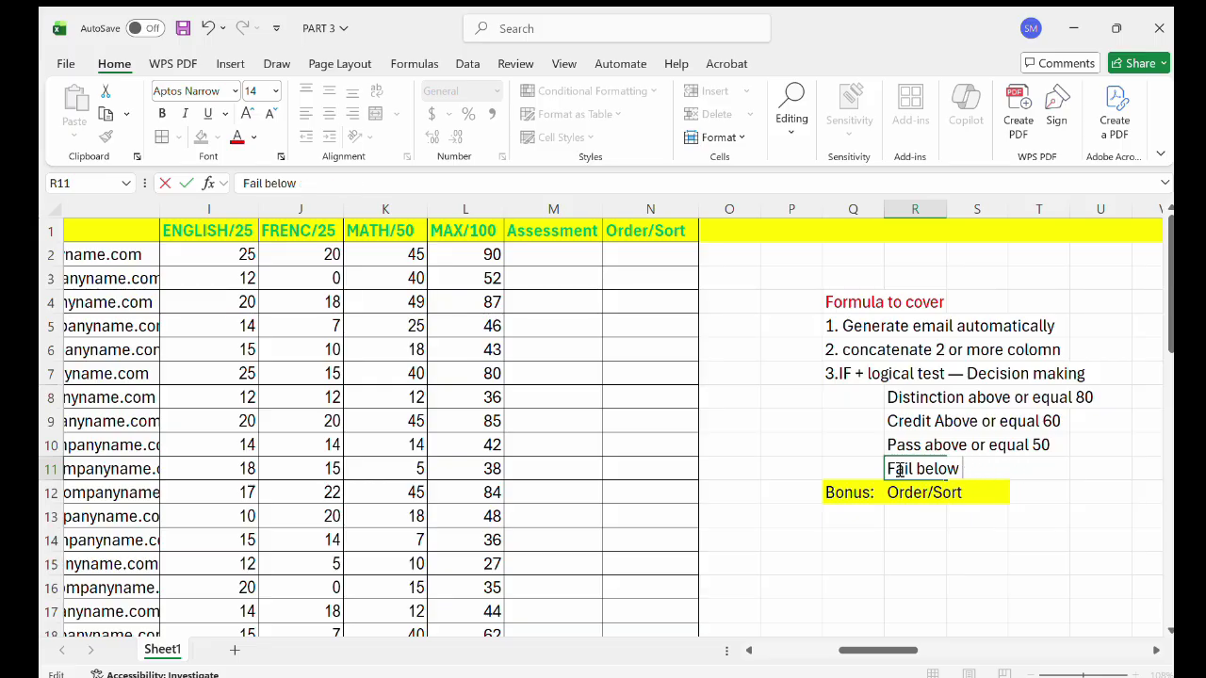
type("50")
left_click(822, 453)
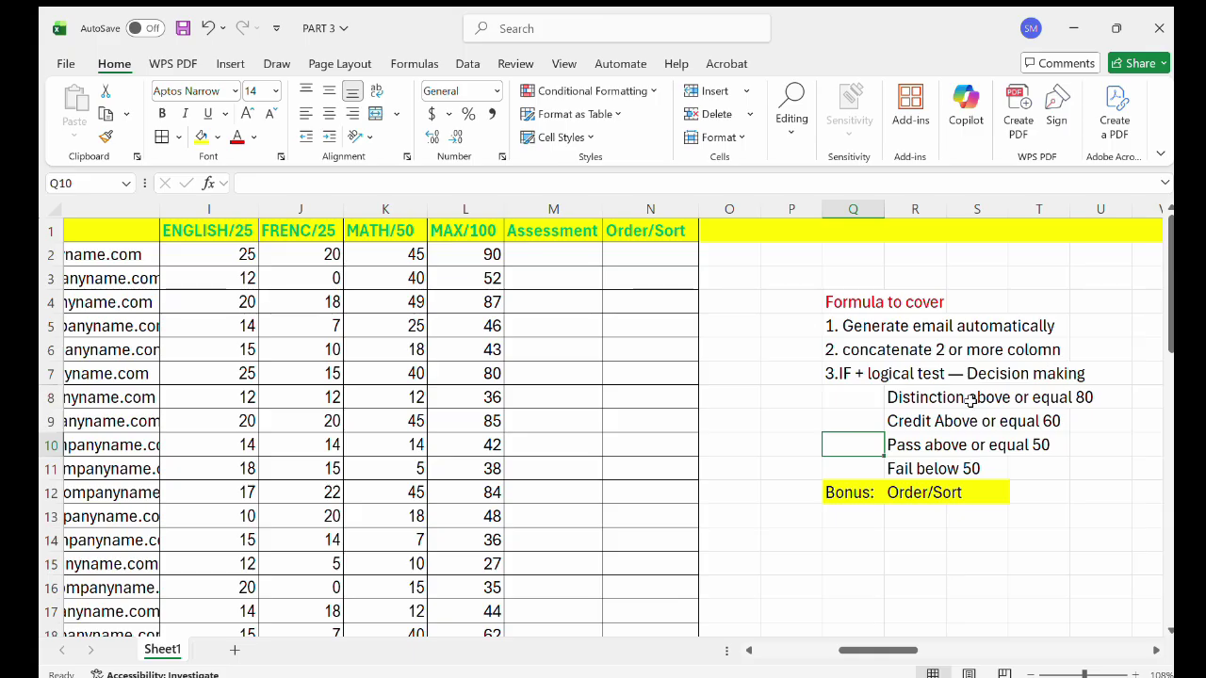
Make the Q7:U7 heading '3.IF + logical test — Decision making' green and bold.
left_click(564, 253)
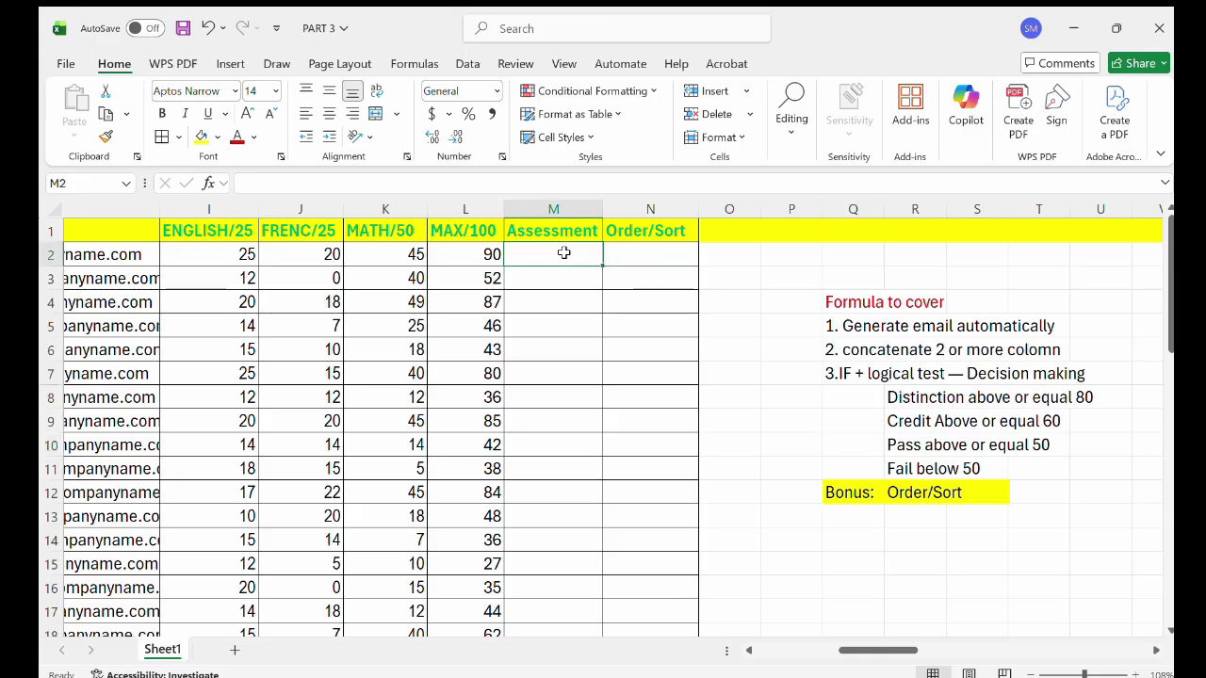
left_click_drag(834, 374, 1082, 374)
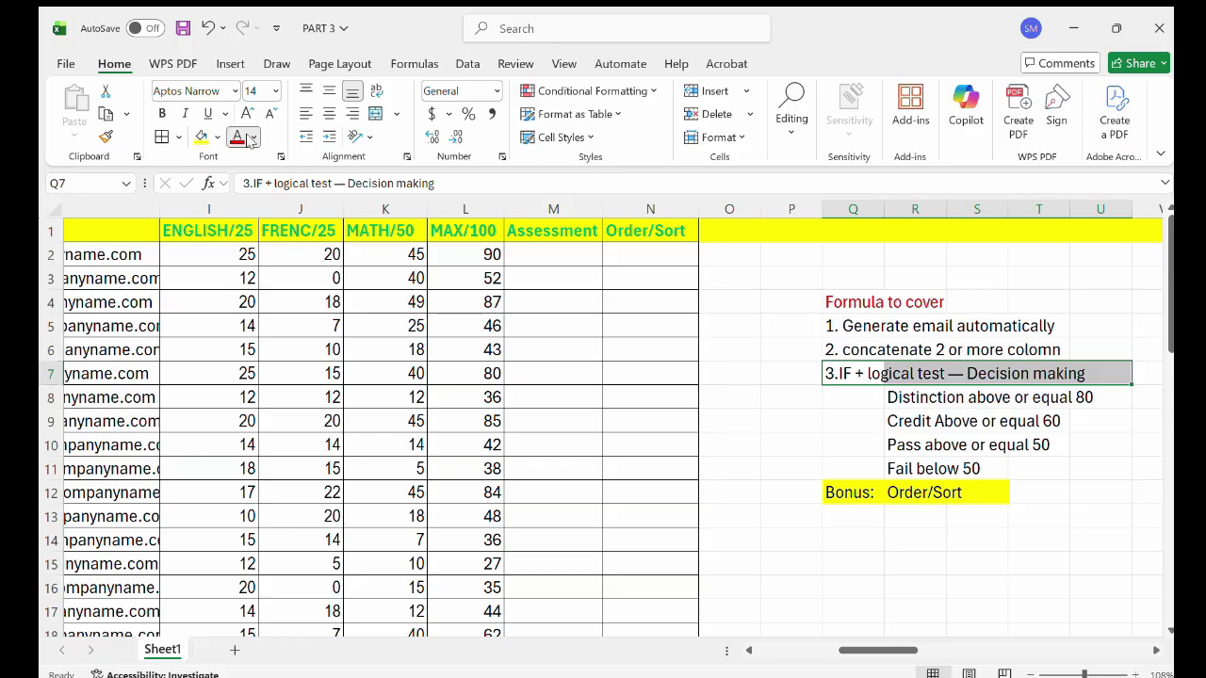
left_click(252, 140)
left_click(358, 423)
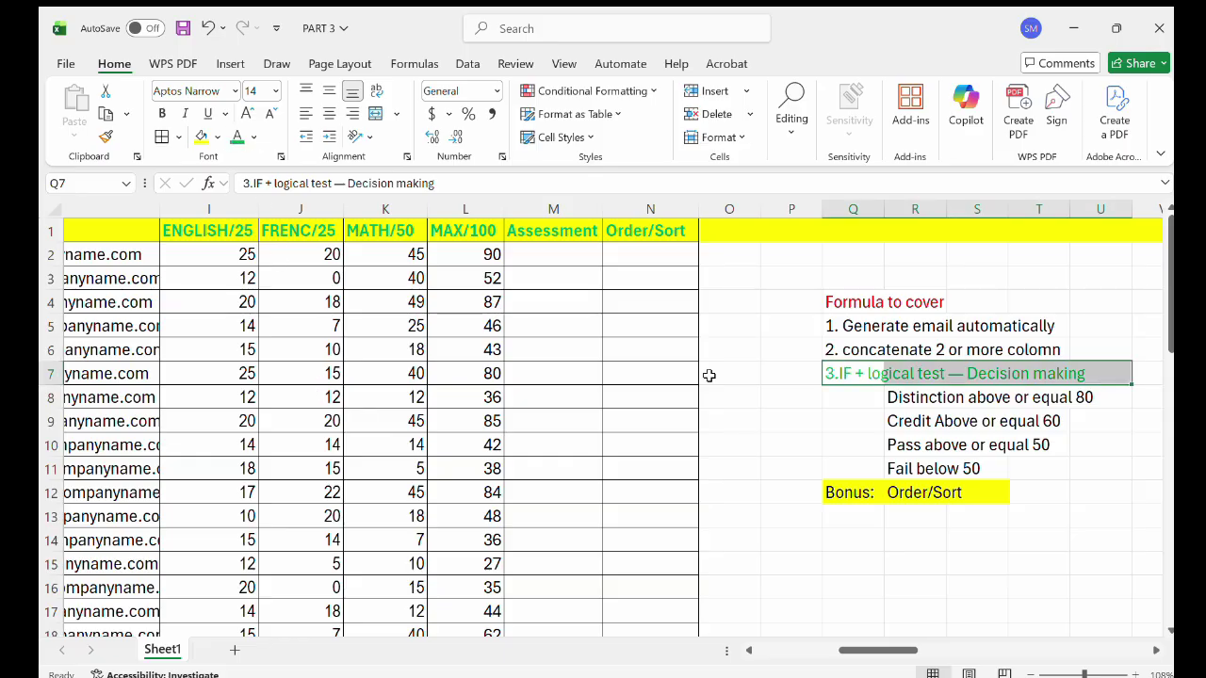
left_click(160, 113)
left_click(864, 377)
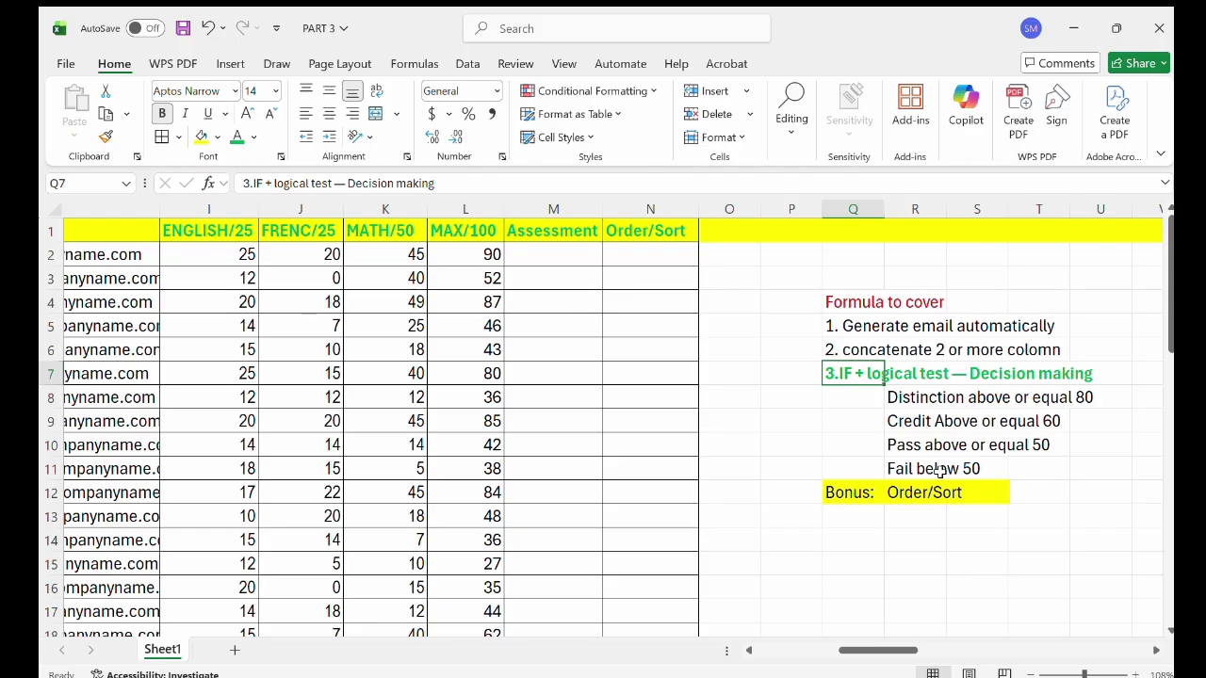
double_click(549, 255)
Start M2's formula as =IF(L2>=80, "Distinction",IF( with a nested IF begun.
type("=")
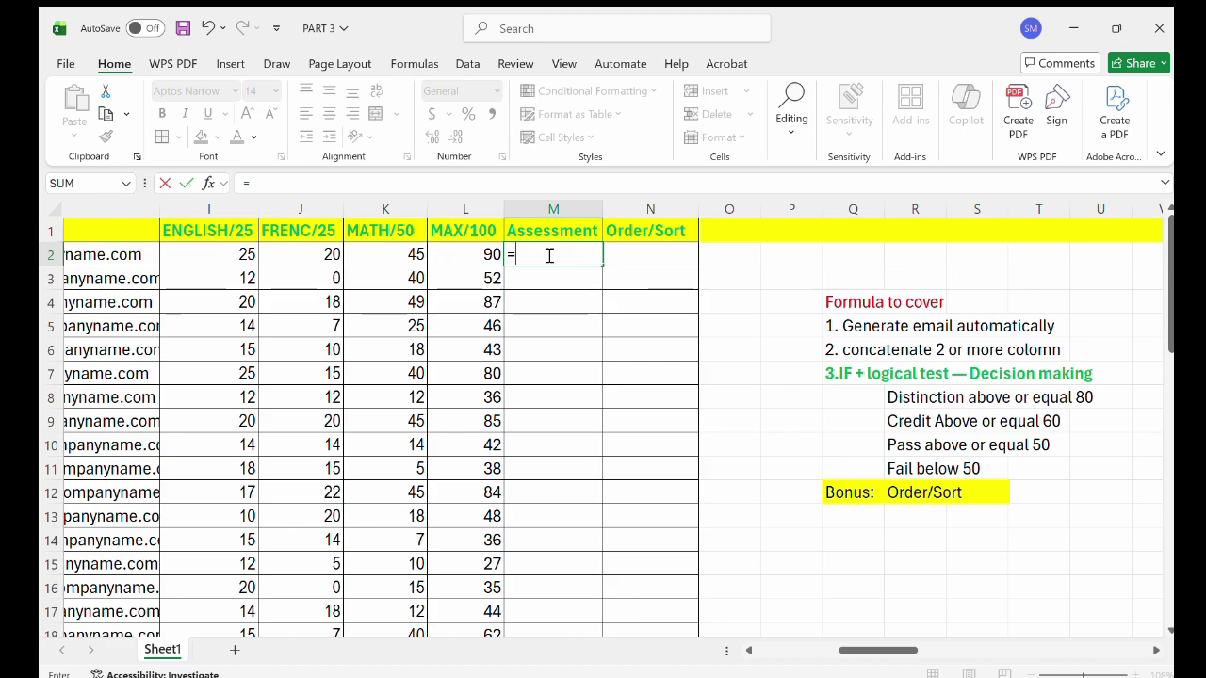
type("if")
key("Return")
double_click(546, 254)
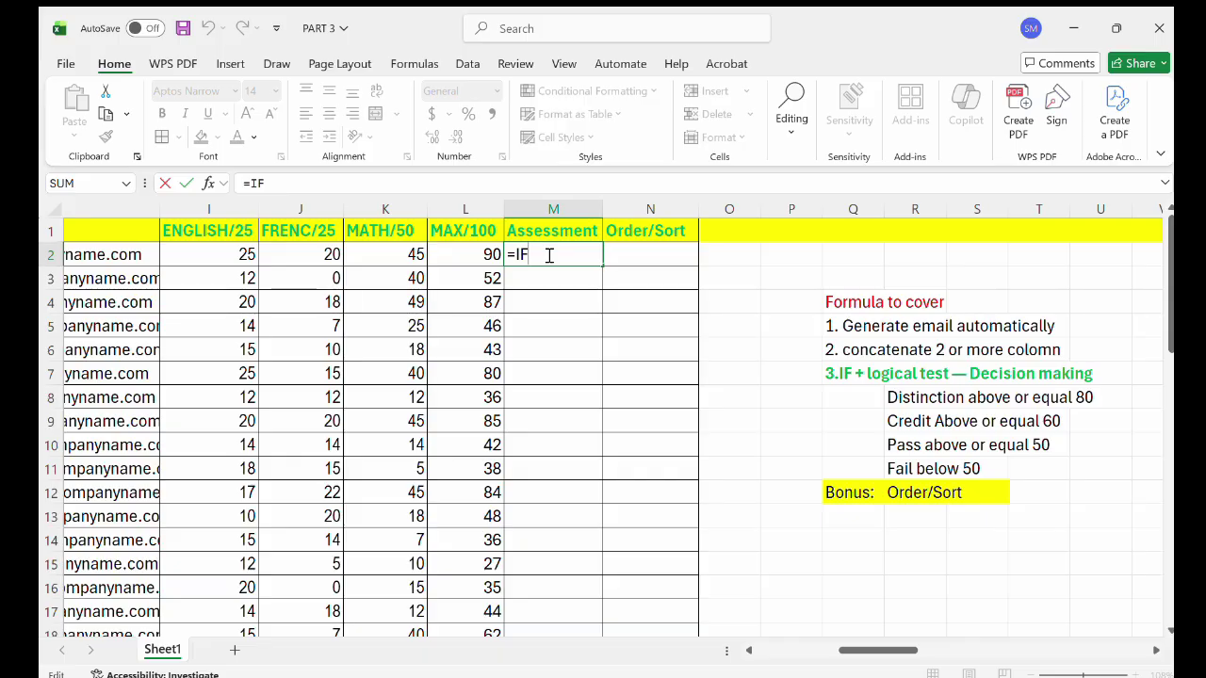
key("BackSpace")
key("BackSpace")
key("BackSpace")
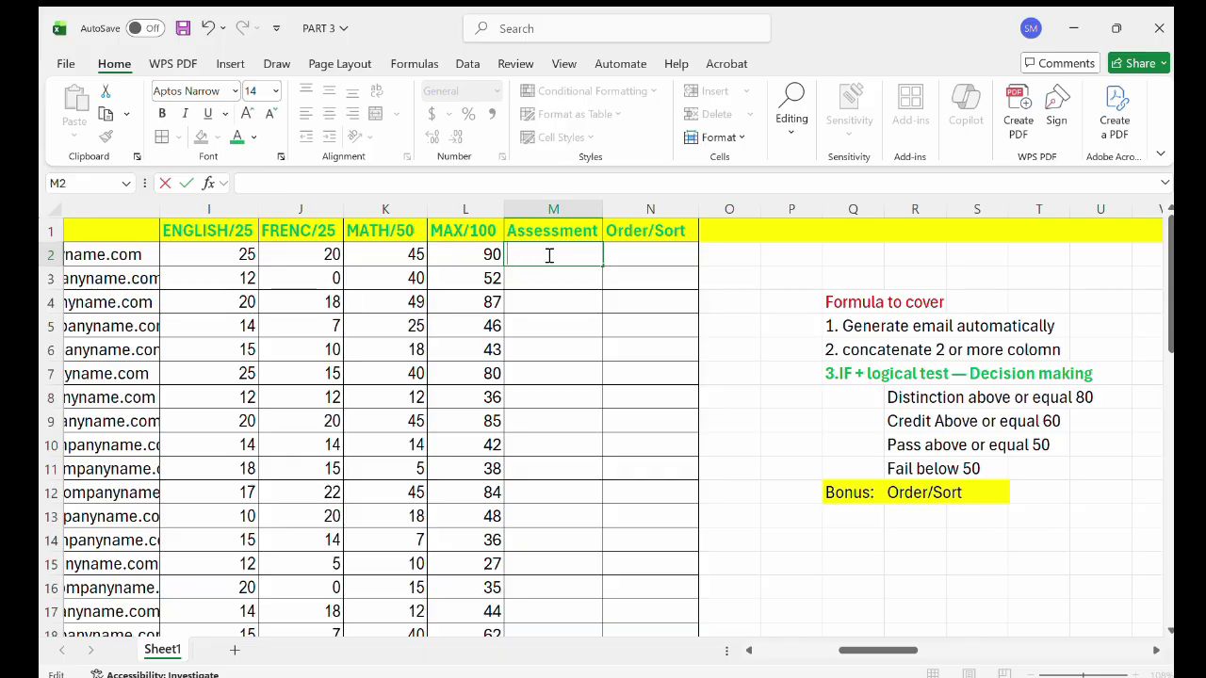
type("=if")
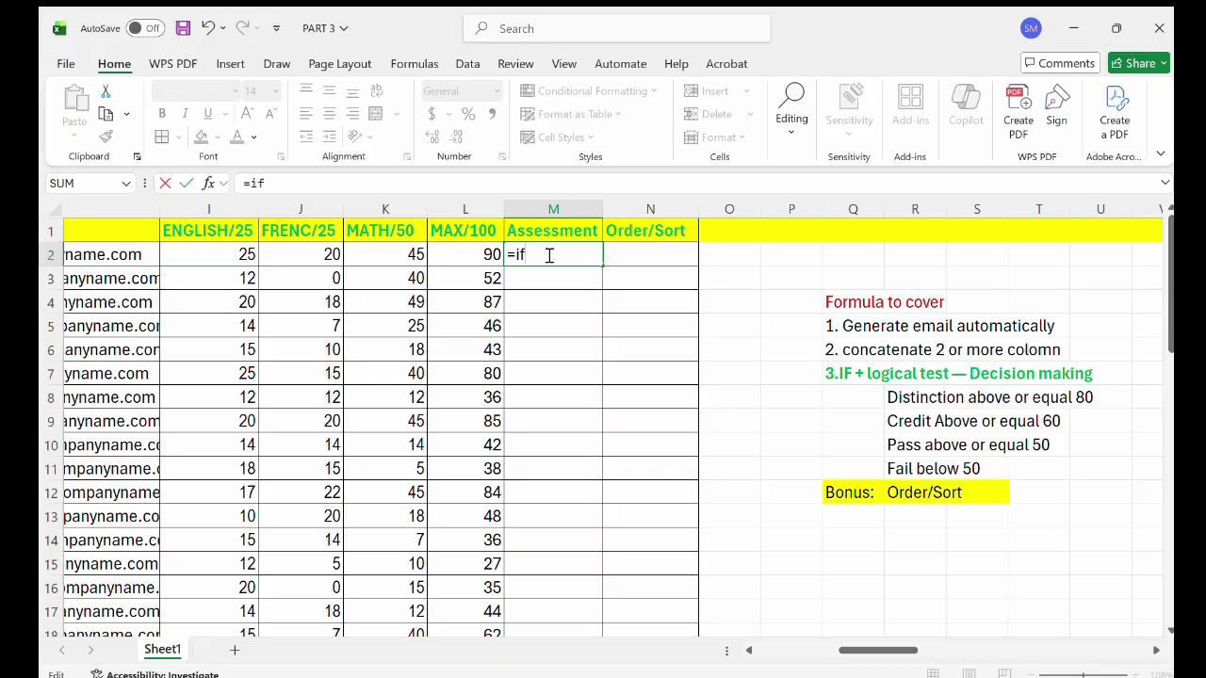
key("Tab")
left_click(483, 254)
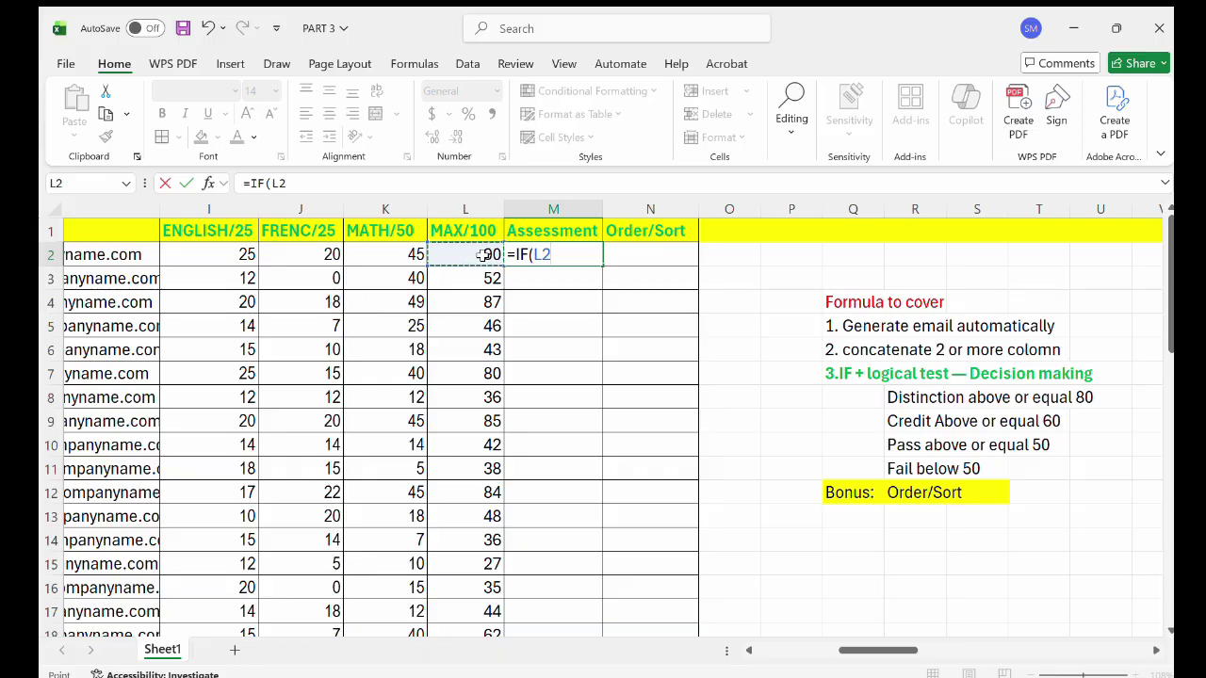
type(">")
type("=80")
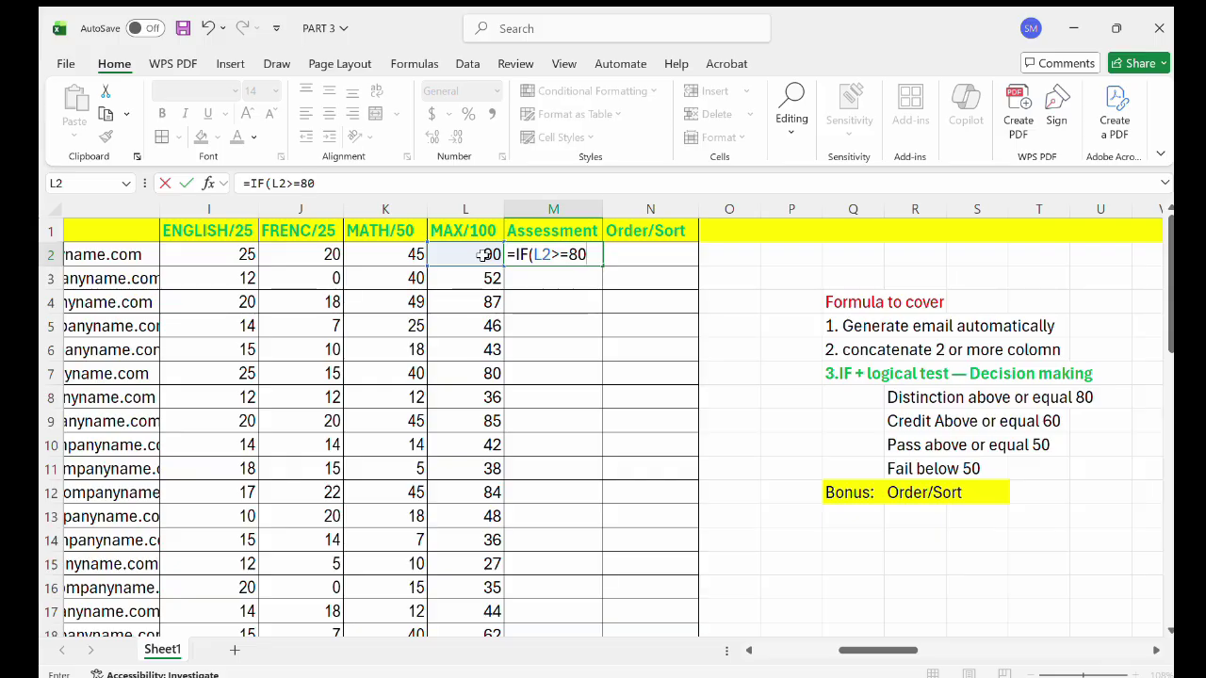
type(", \"Distinc")
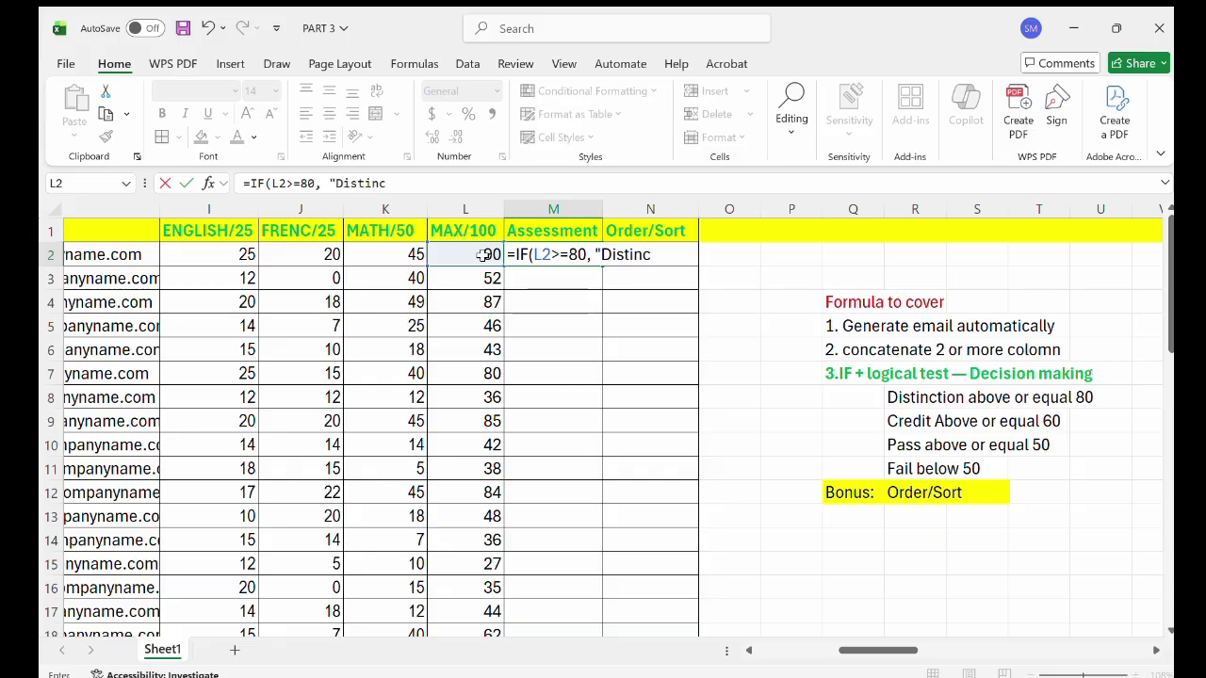
type("tion\",")
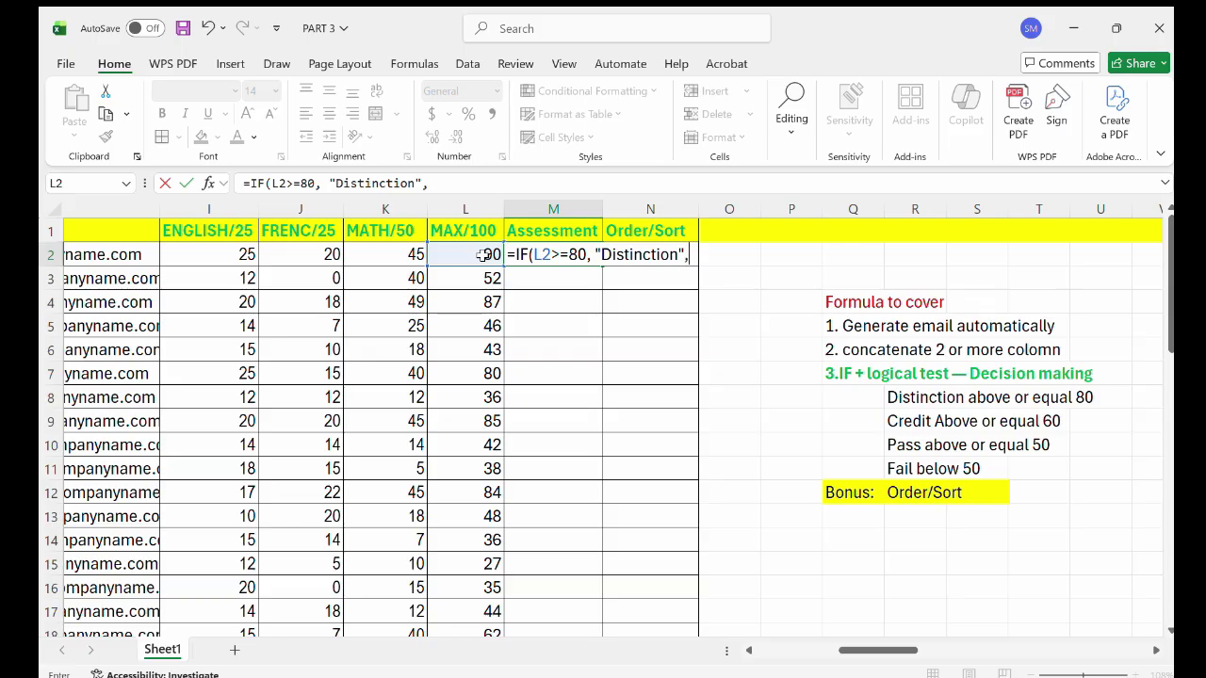
type("if")
key("Tab")
Finish M2's formula with Credit for L2>=60, Pass for L2>=50, otherwise Fail.
left_click(478, 254)
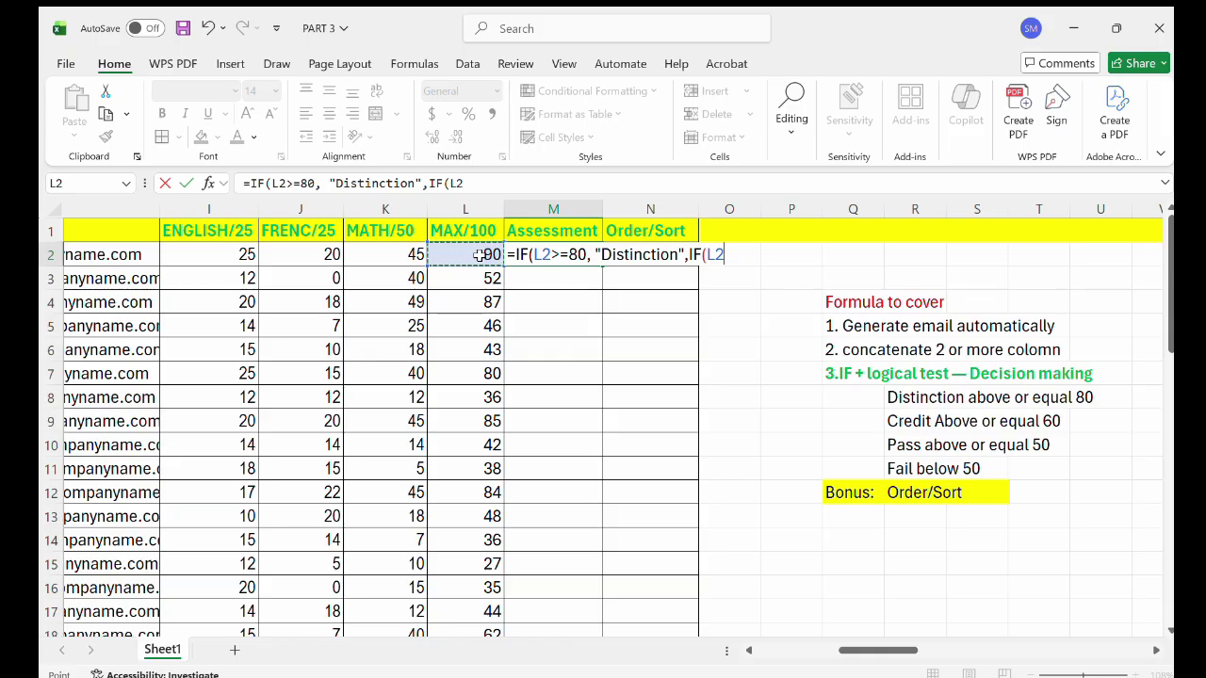
type(">=")
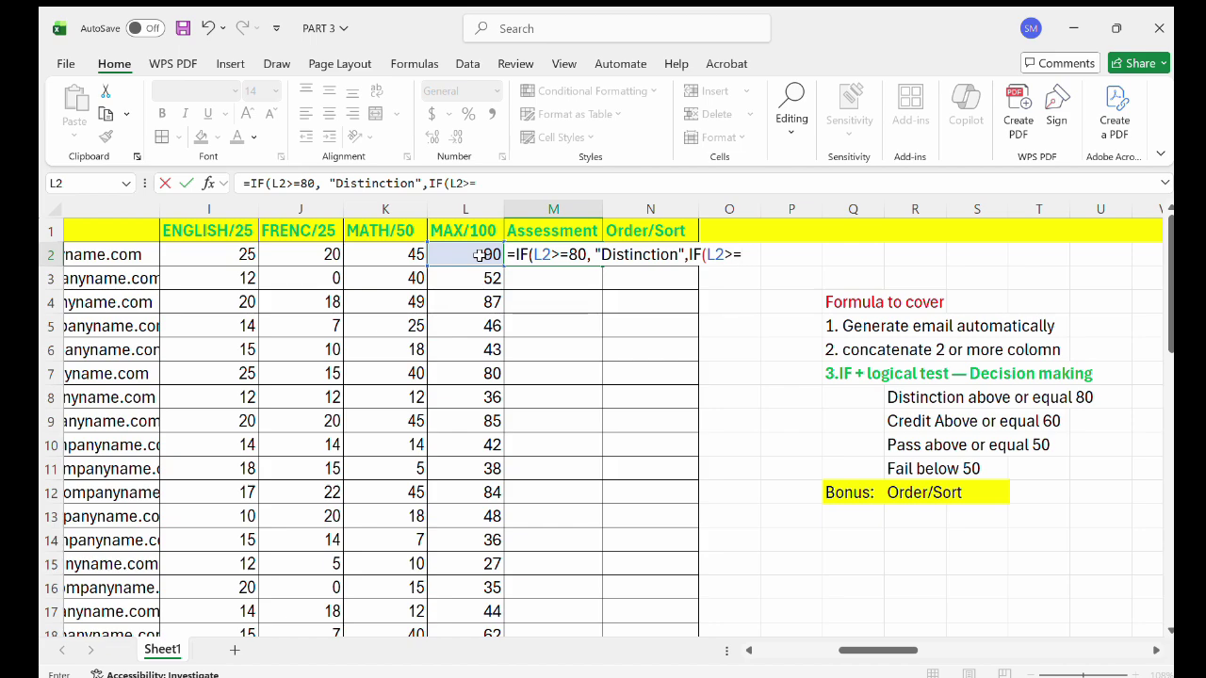
type("60, \"Credit\", ")
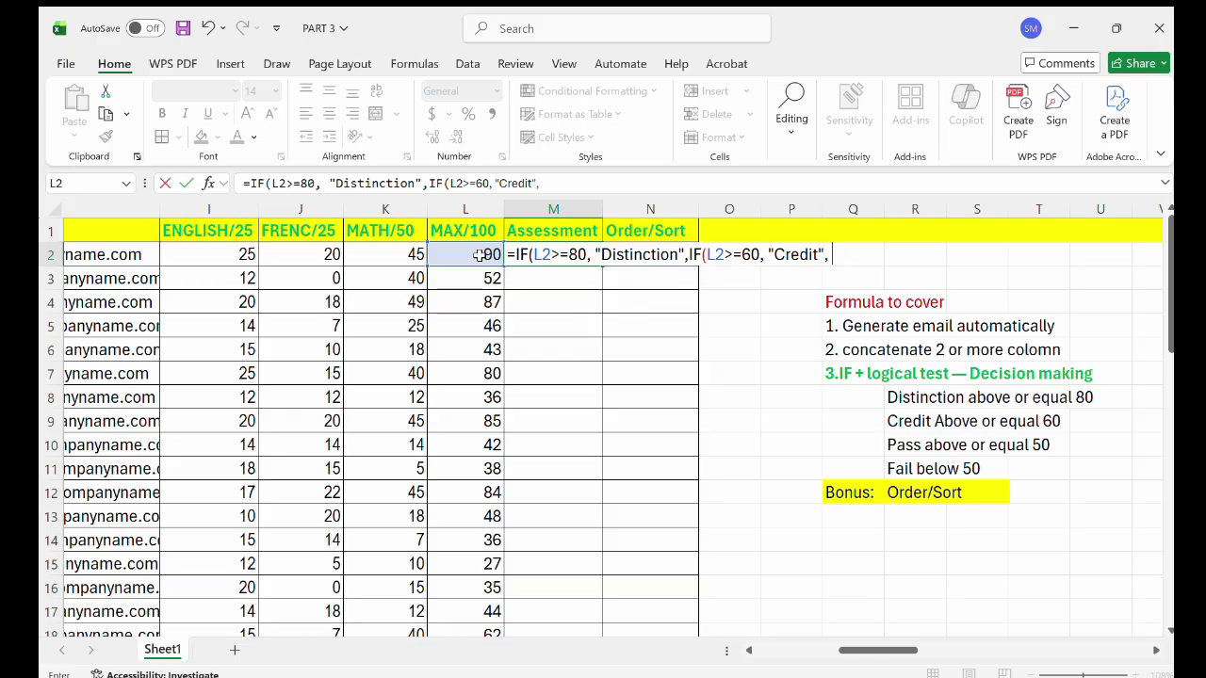
type("if")
key("Tab")
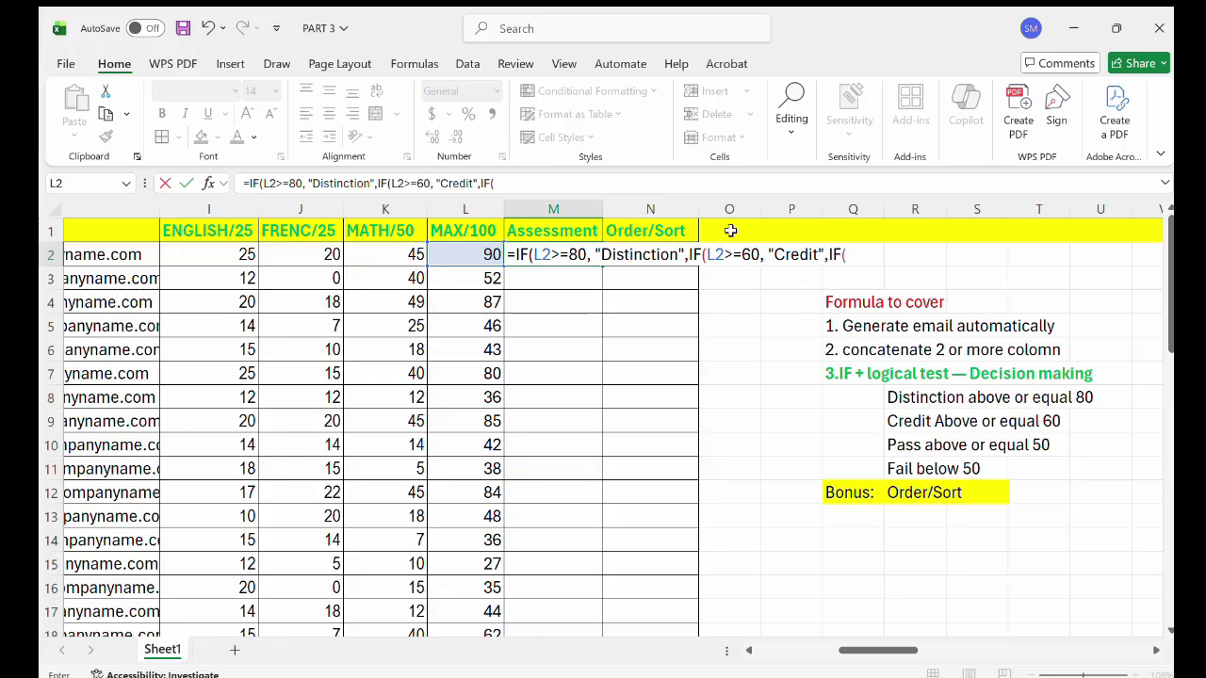
left_click(486, 262)
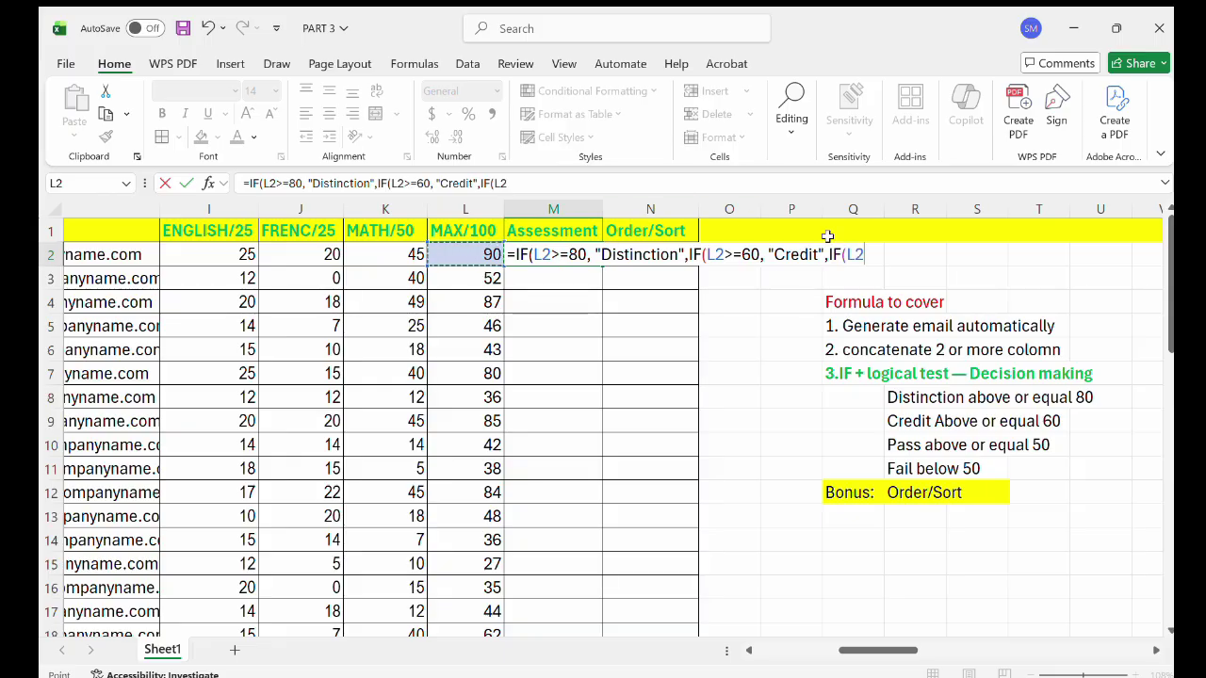
type(">")
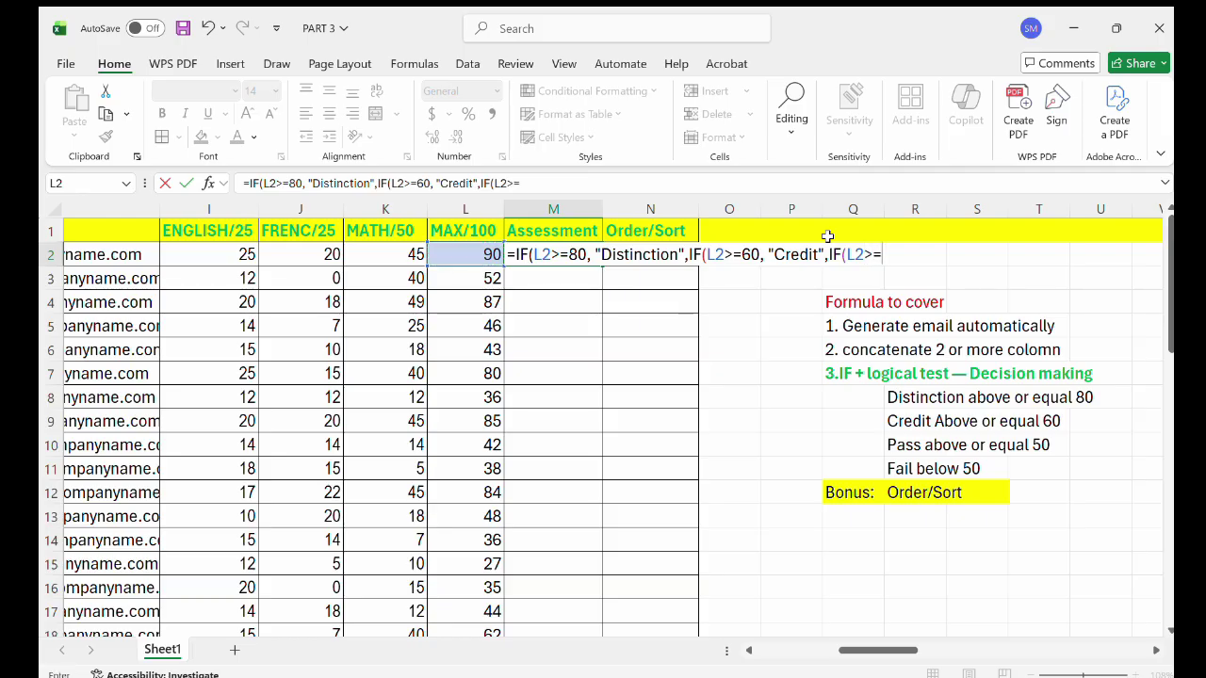
type("=50, \"Pass")
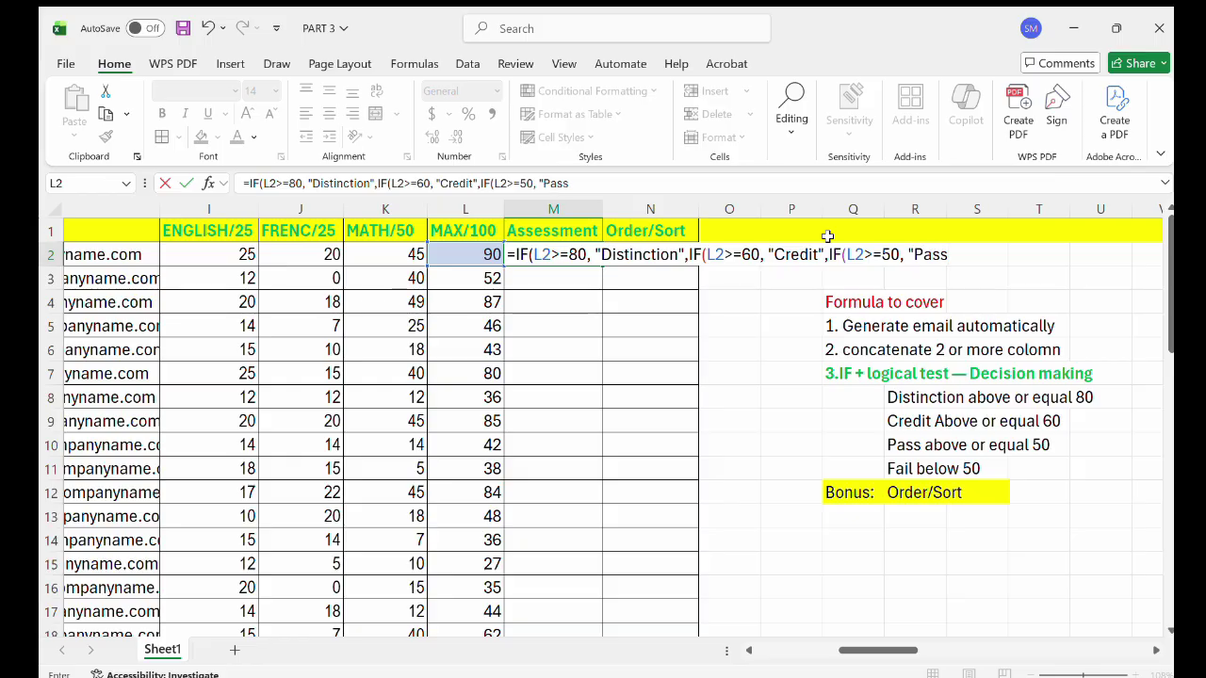
type("\",\"Fail")
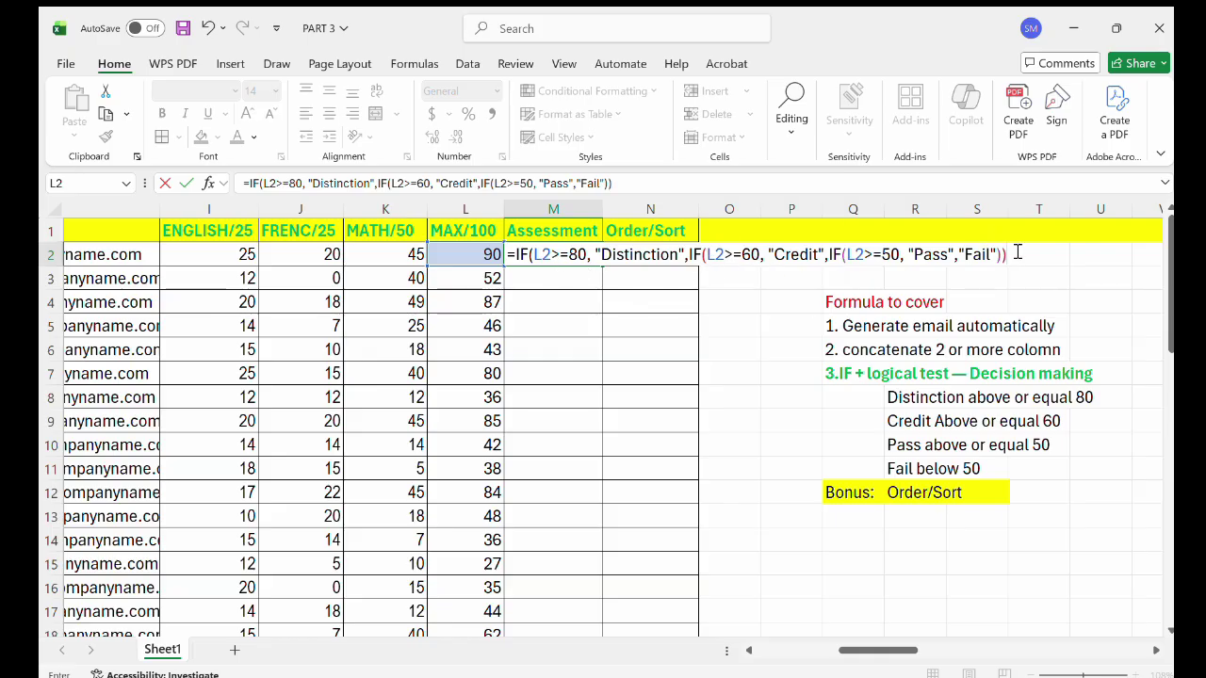
type(")")
key("Return")
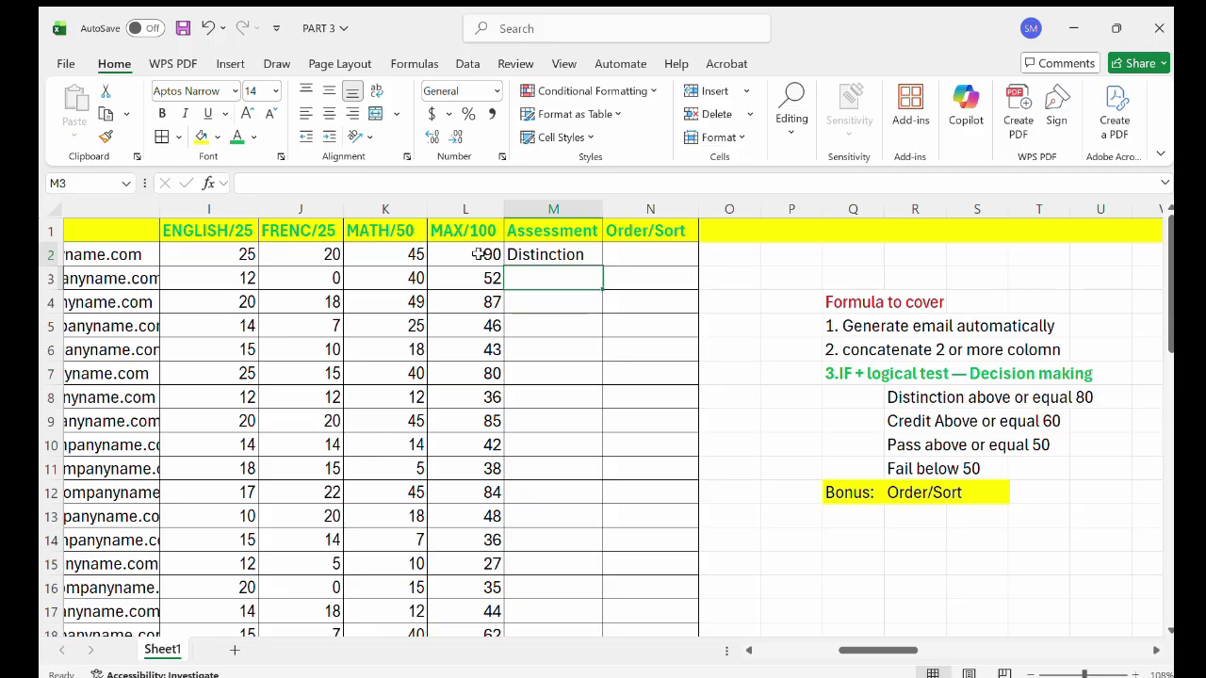
Fill the M2 grading formula down column M and check the copied results.
left_click(568, 253)
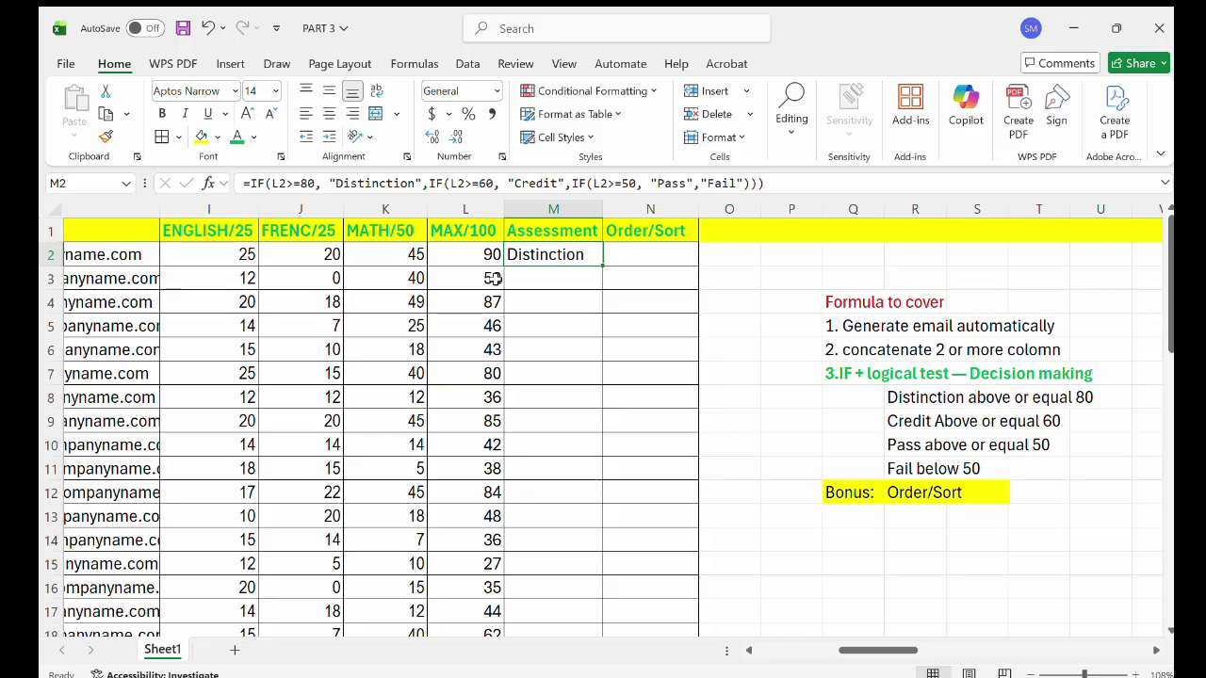
double_click(599, 265)
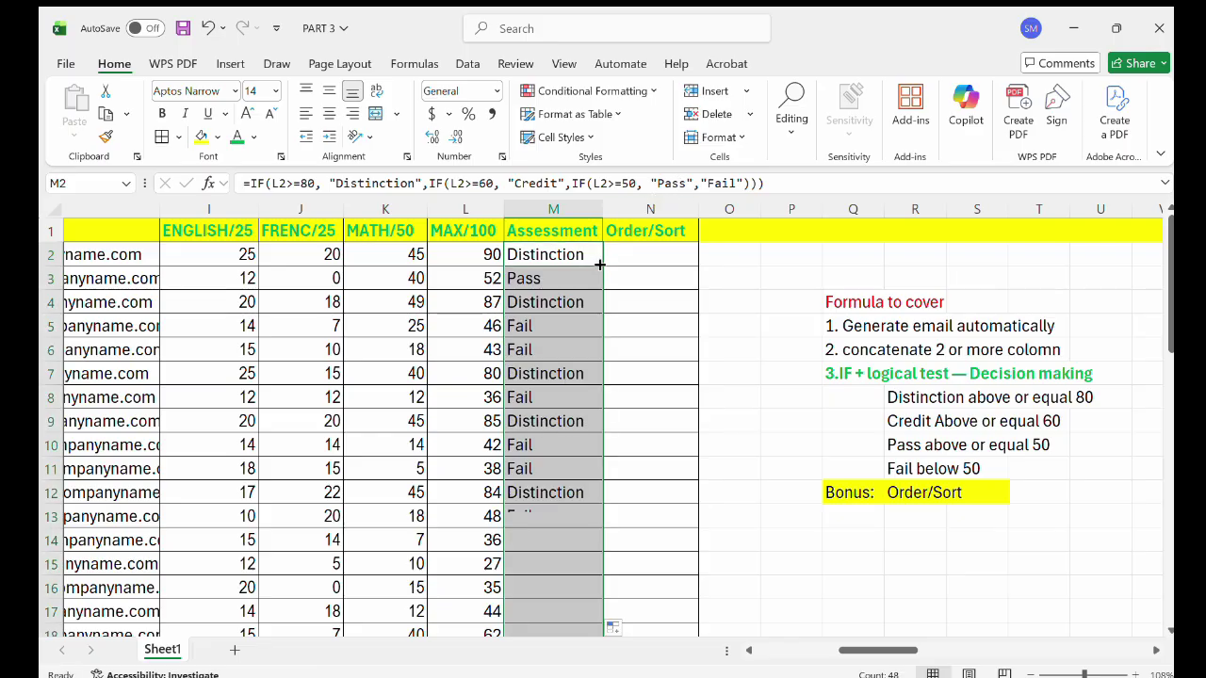
left_click(547, 305)
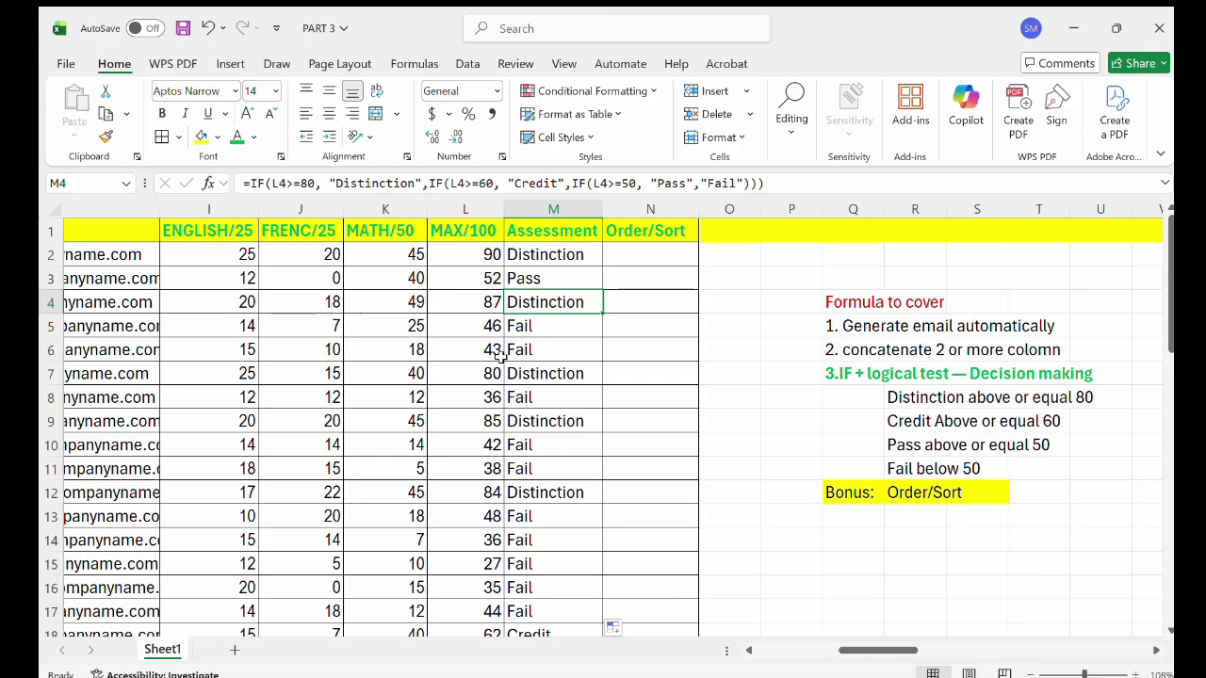
scroll(523, 349, "down", 1)
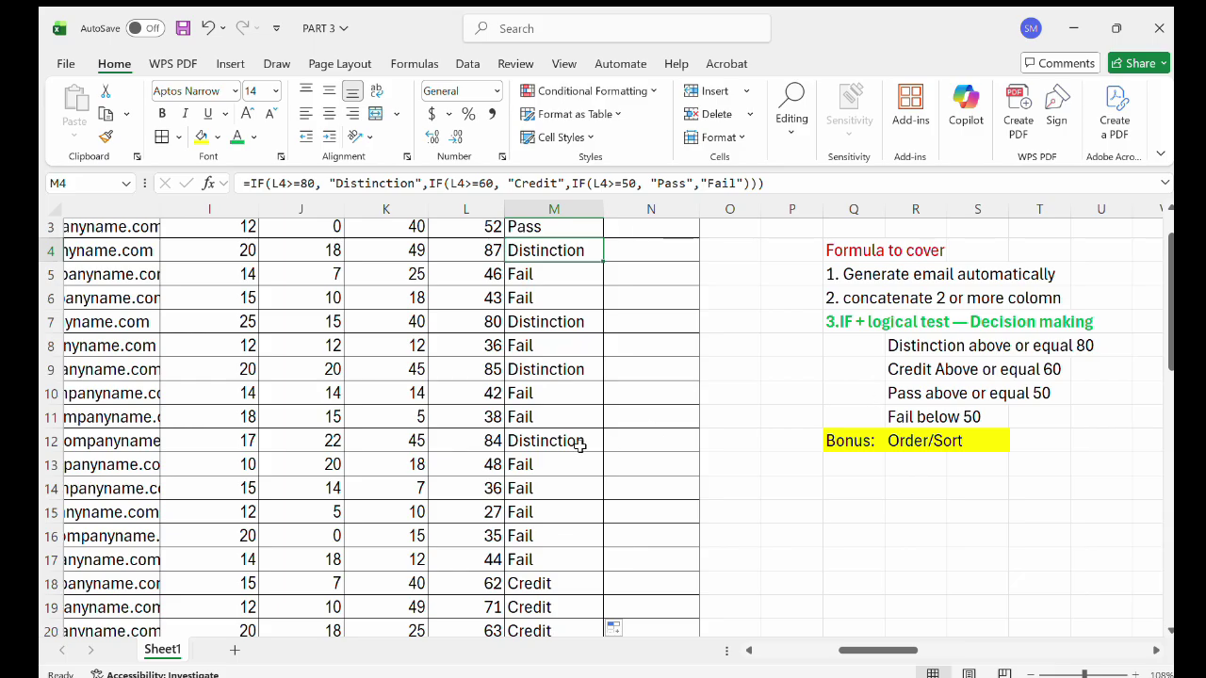
scroll(579, 445, "down", 3)
scroll(580, 445, "up", 5)
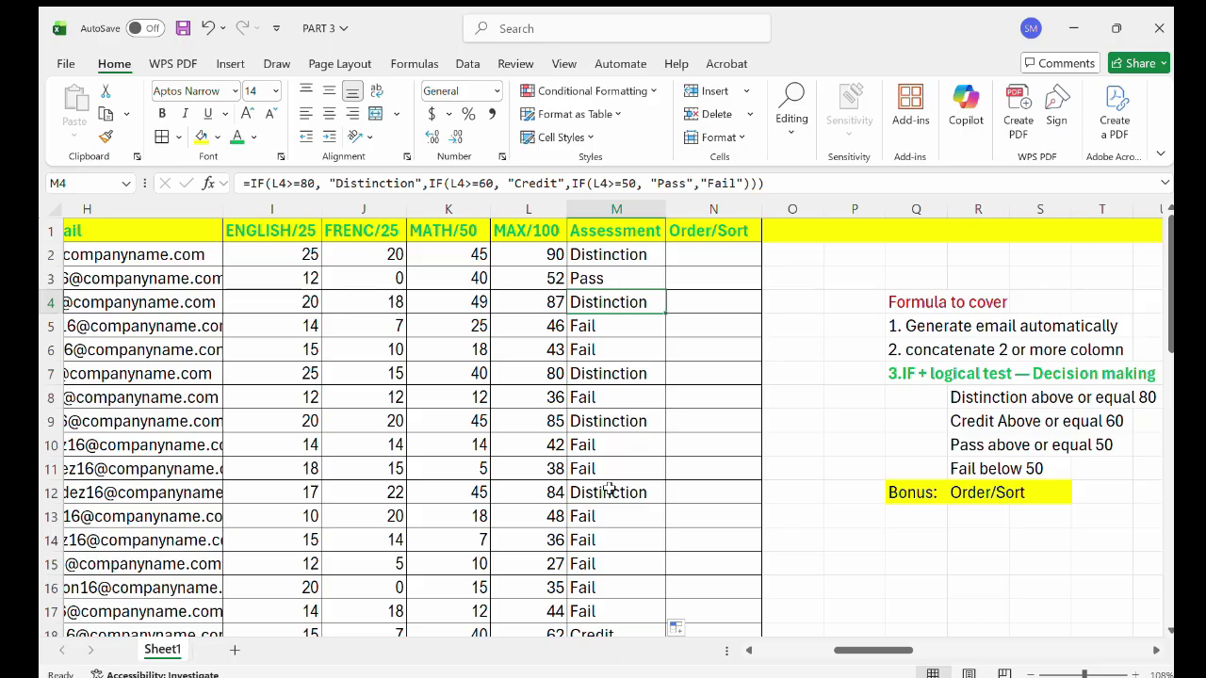
scroll(598, 508, "down", 1)
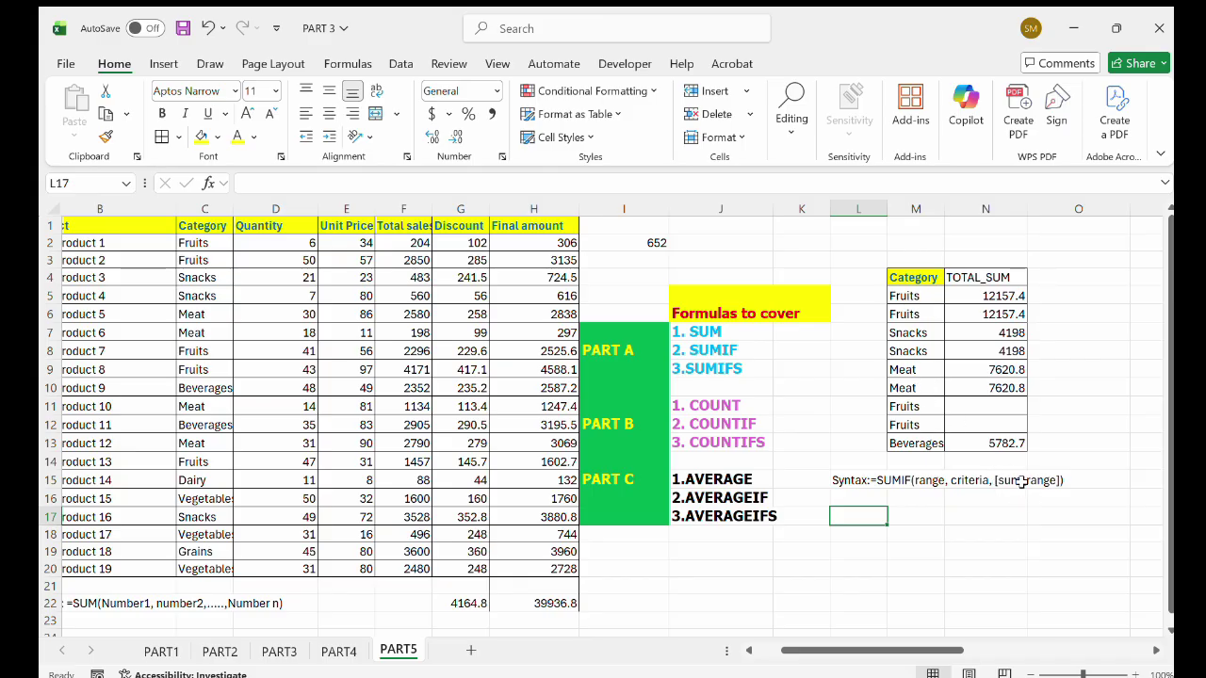
On PART5, copy the Category header and first nine categories into M4:M13.
left_click(776, 368)
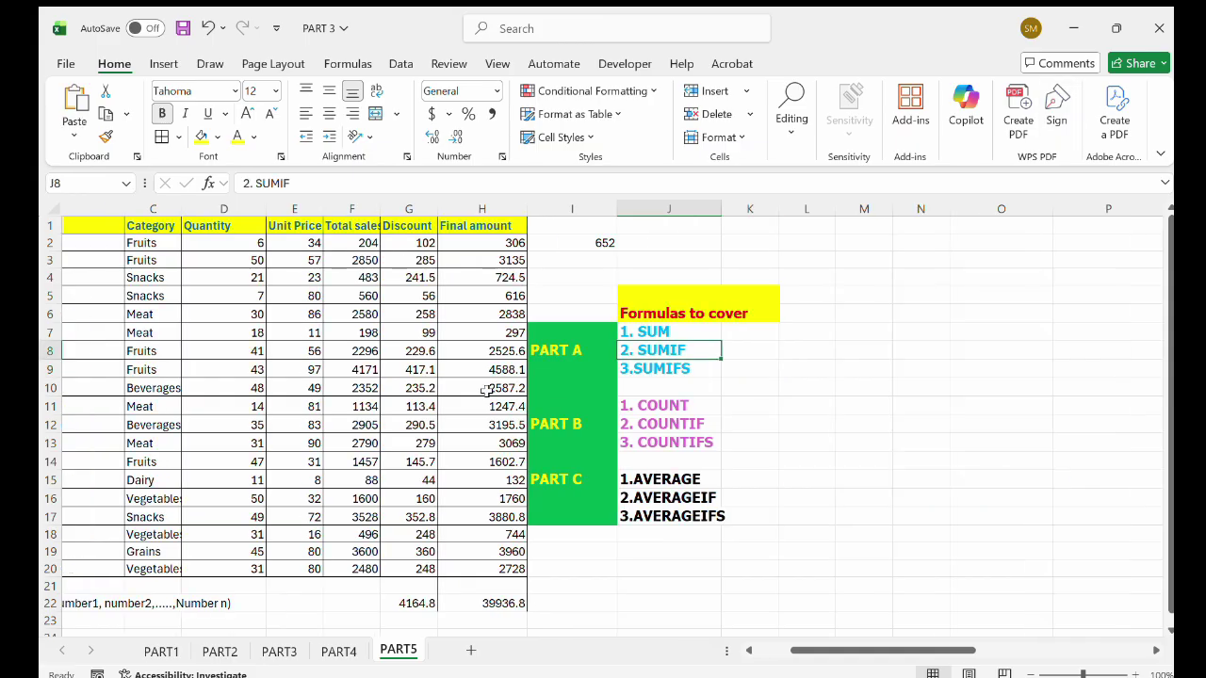
scroll(487, 391, "left", 1)
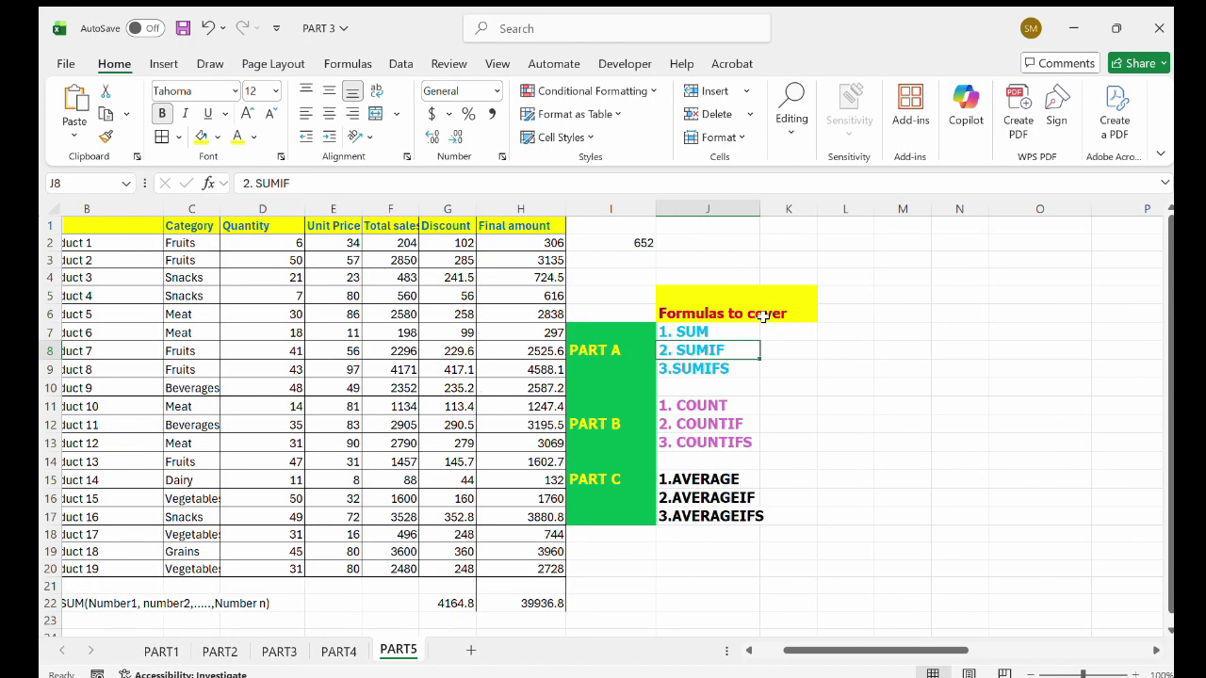
scroll(763, 316, "right", 1)
scroll(763, 316, "right", 1)
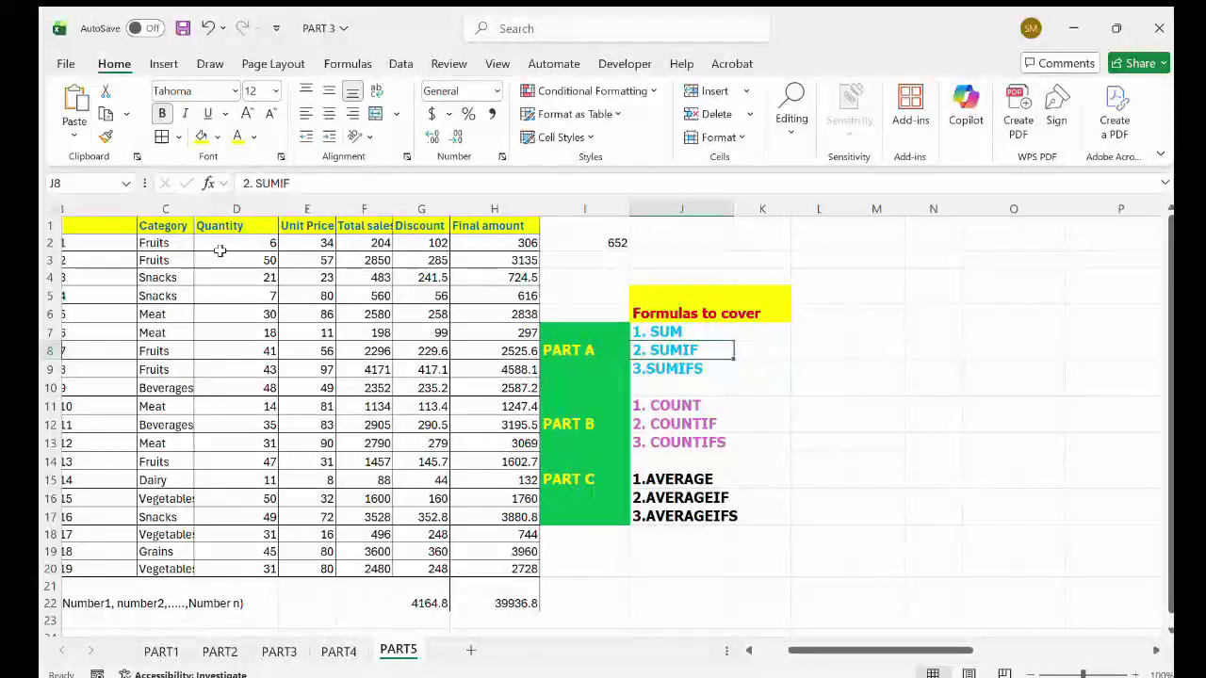
left_click_drag(160, 227, 188, 401)
left_click_drag(192, 387, 198, 394)
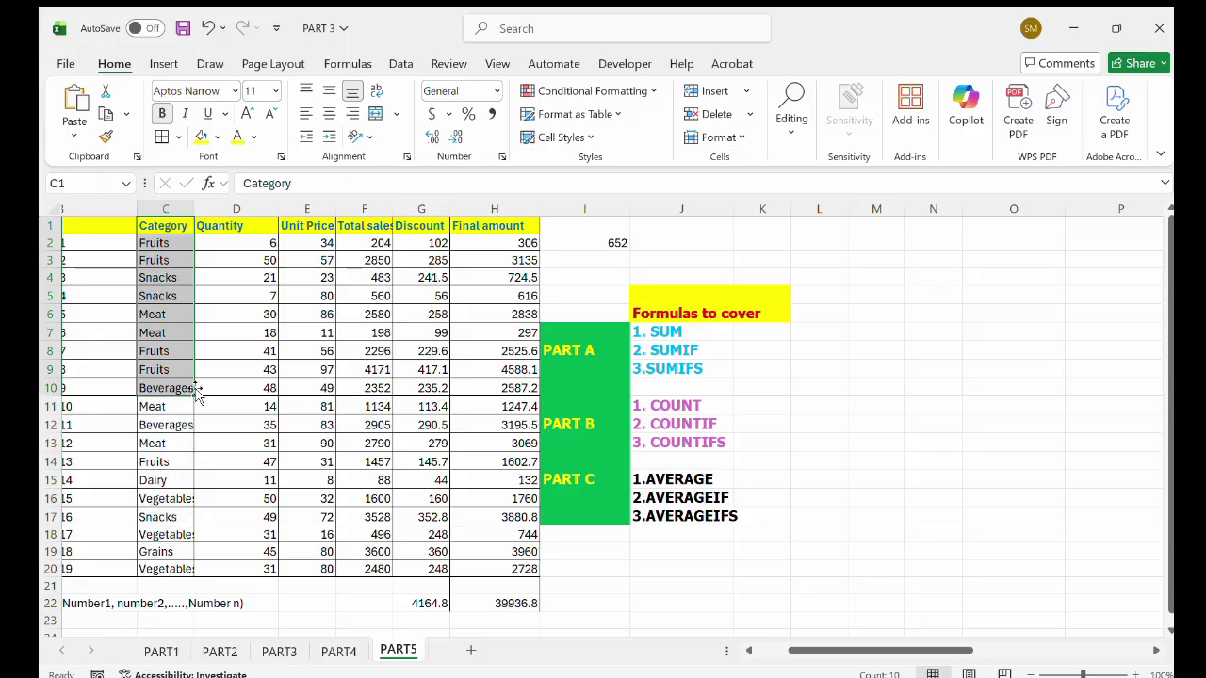
key("ctrl+c")
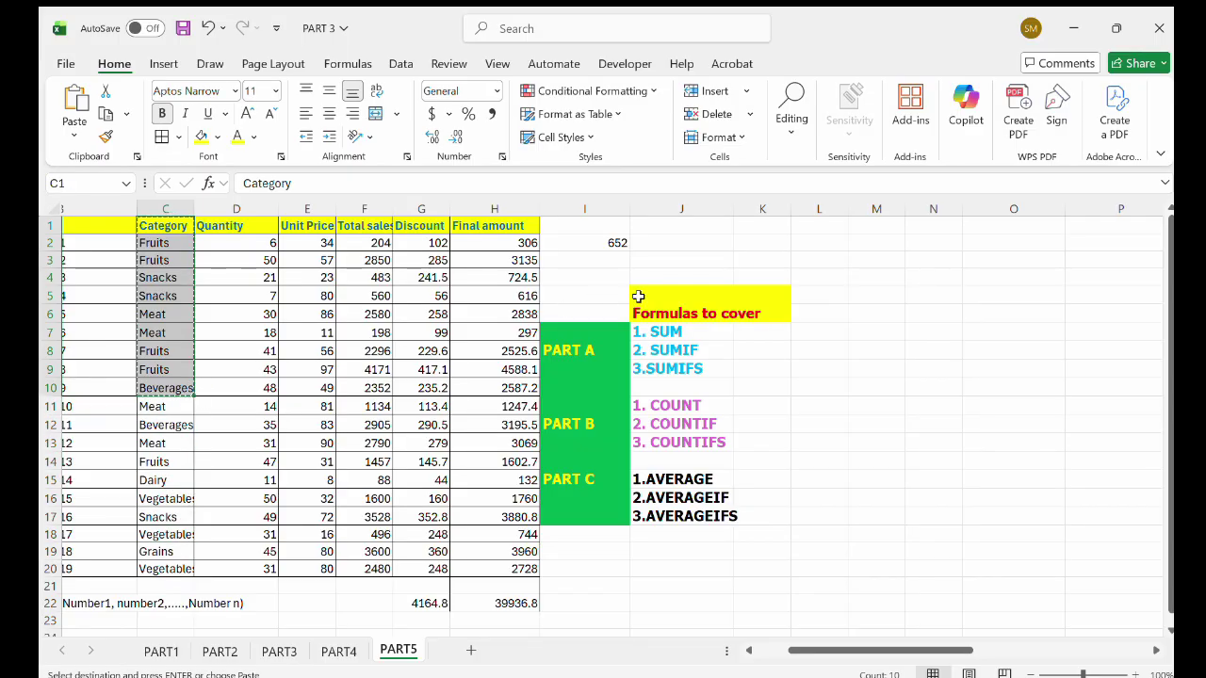
left_click(855, 276)
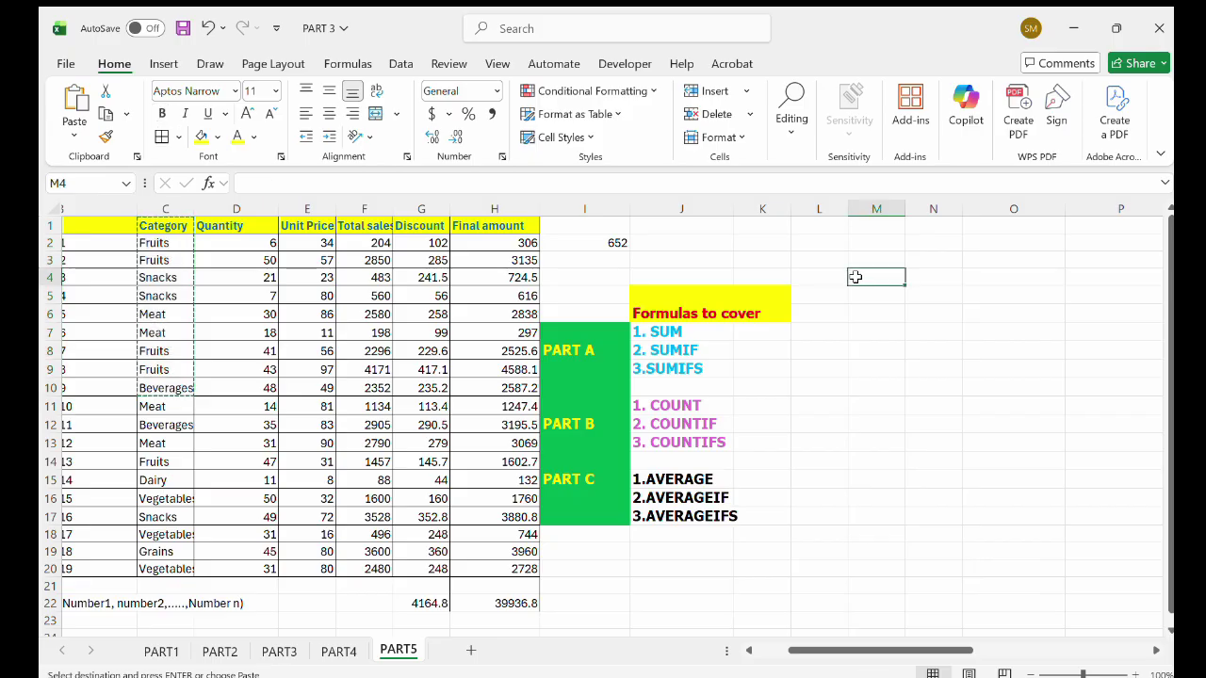
key("ctrl+v")
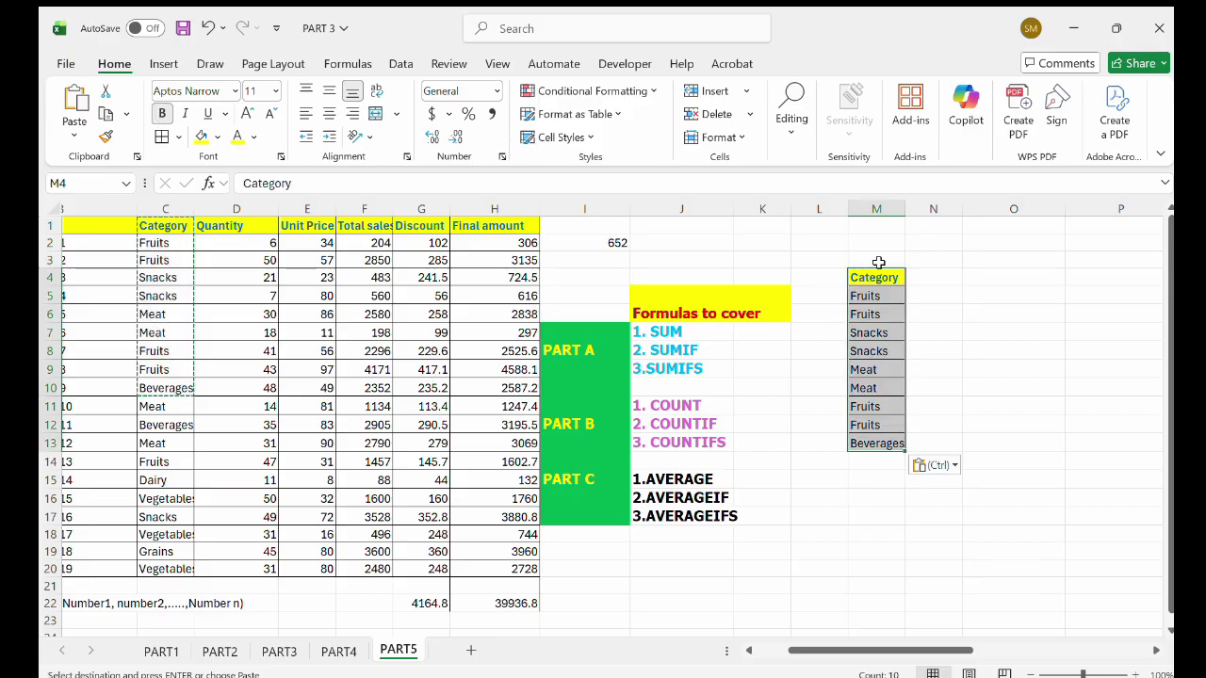
Add the header TOTAL_SUM in N4 and widen column N to fit it.
left_click(919, 275)
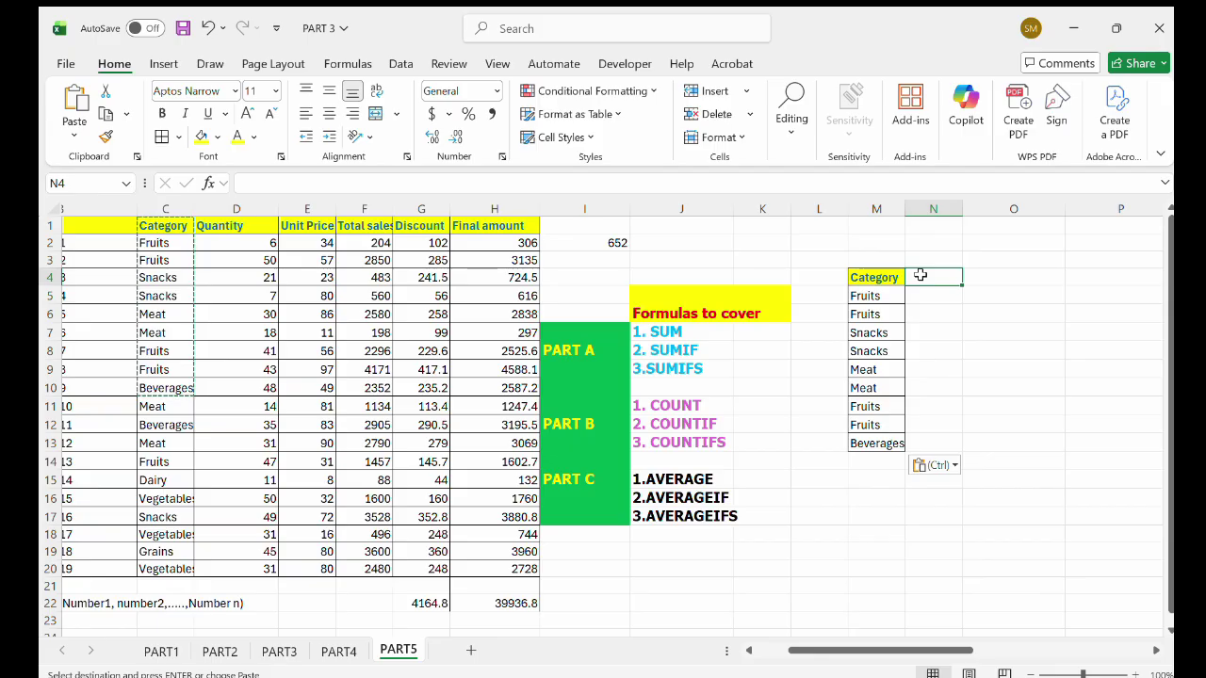
type("T")
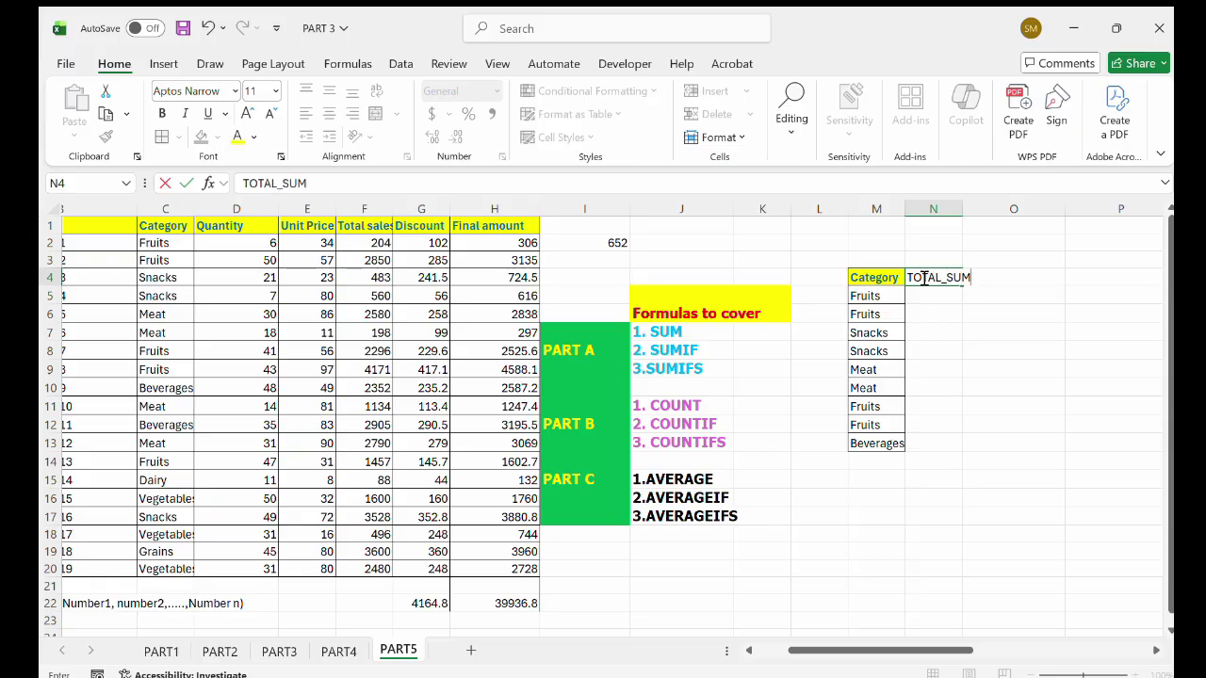
type("OTAL_SUM")
left_click_drag(875, 277, 956, 441)
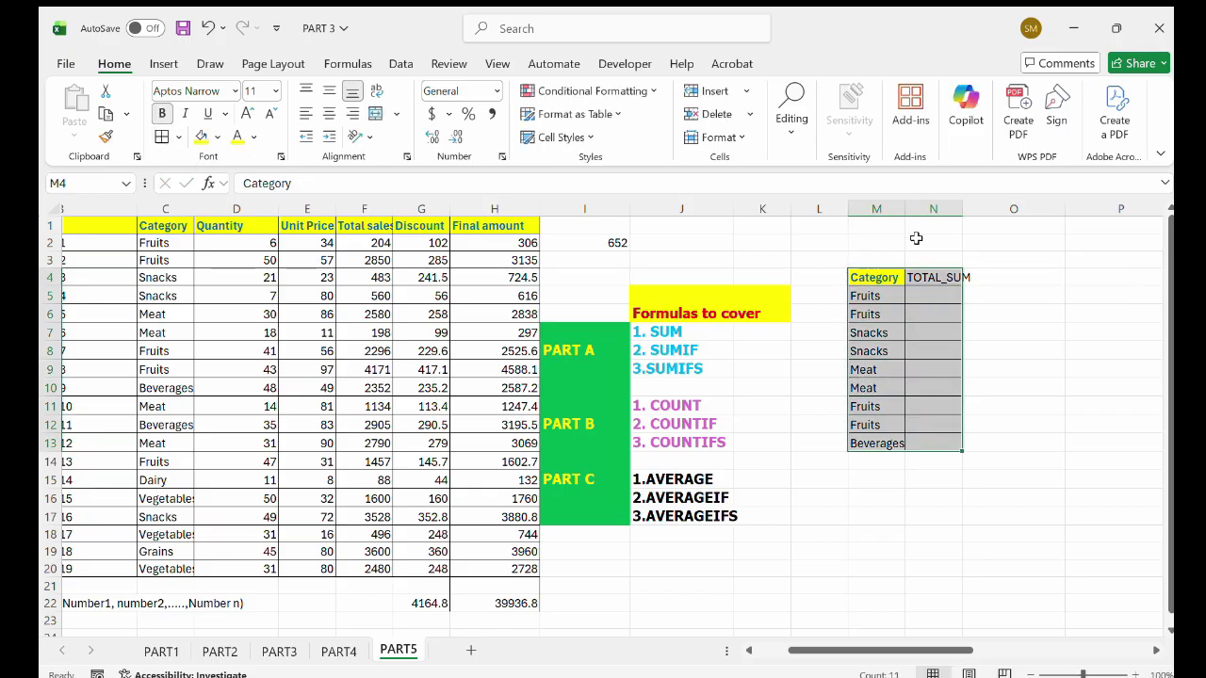
mouse_move(965, 213)
left_mouse_down()
mouse_move(1003, 214)
mouse_move(988, 214)
left_mouse_up()
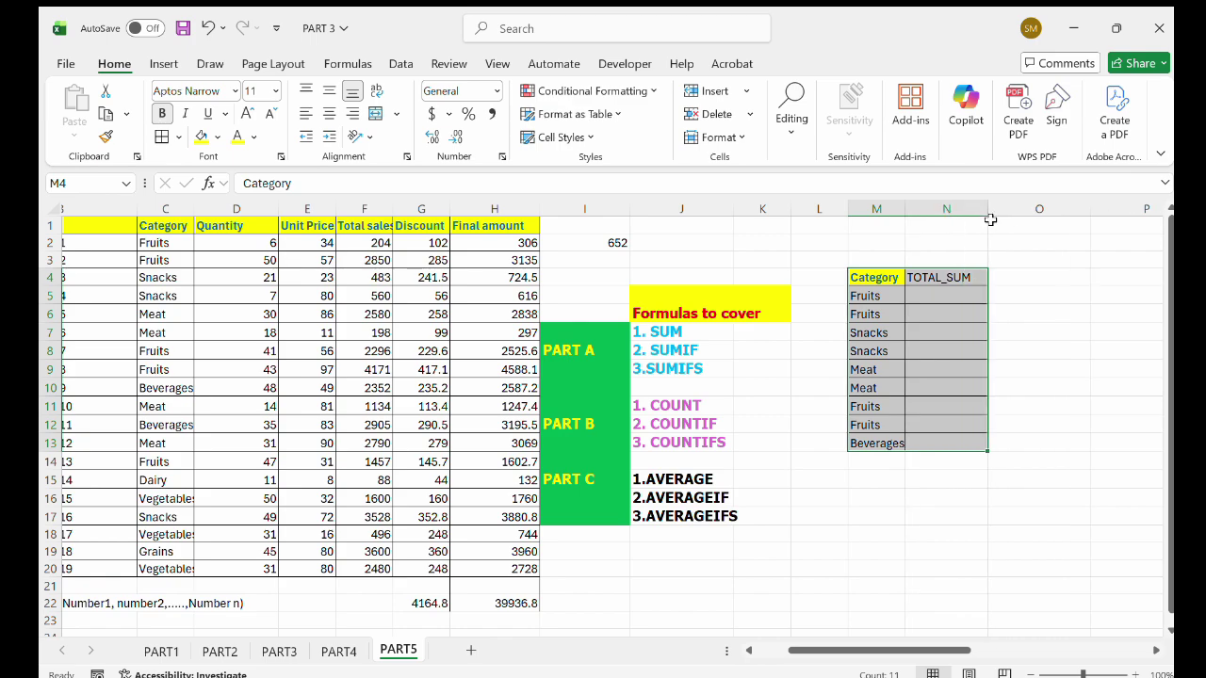
Enter =SUMIF(C1:C20,M5,H1:H20) in N5 to total Fruits as 12157.4.
left_click(961, 289)
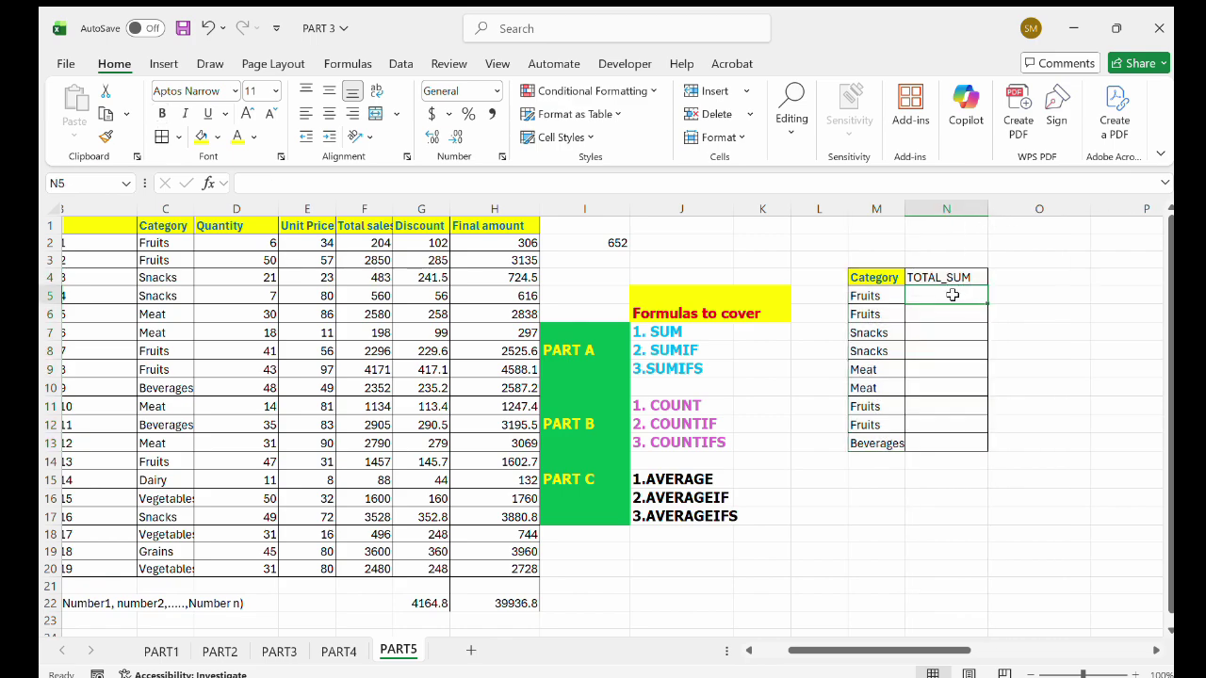
double_click(951, 295)
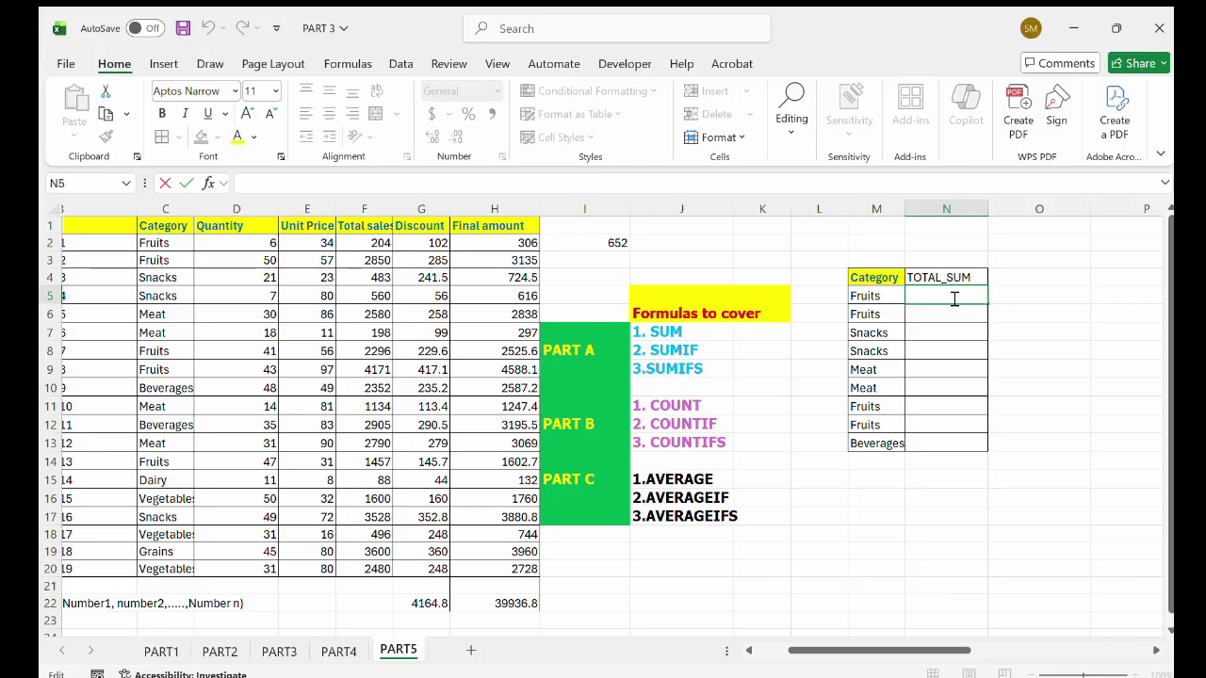
type("=S")
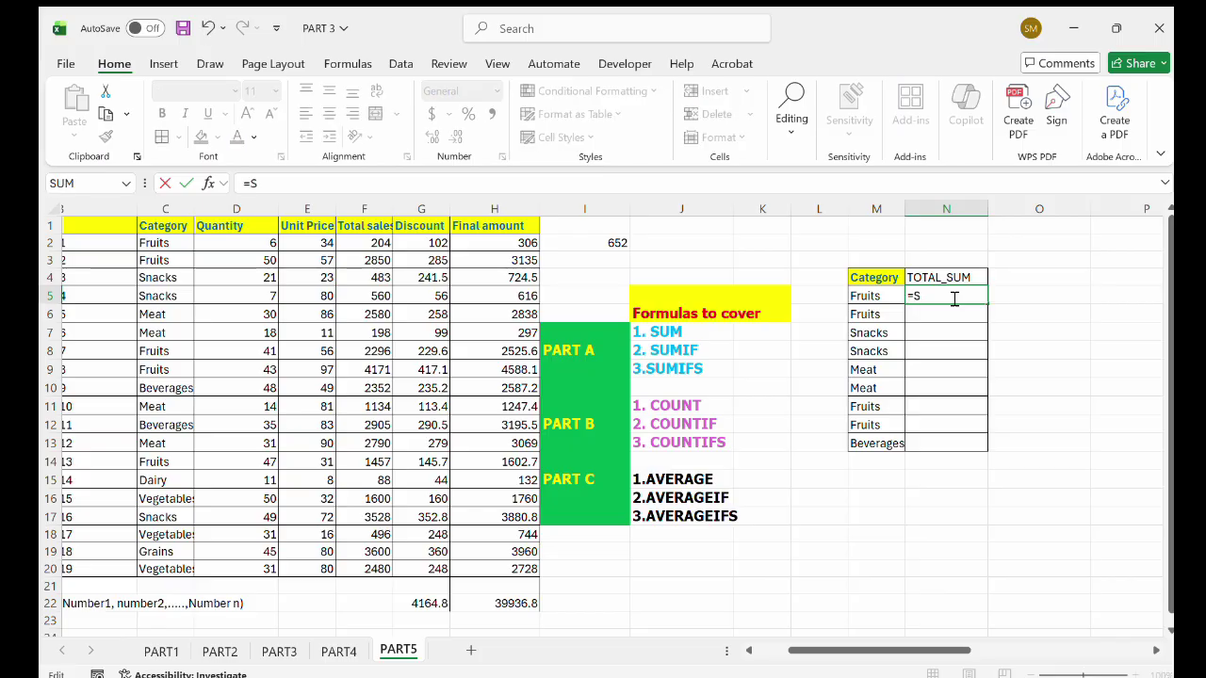
type("UMIF(")
left_click_drag(165, 227, 170, 570)
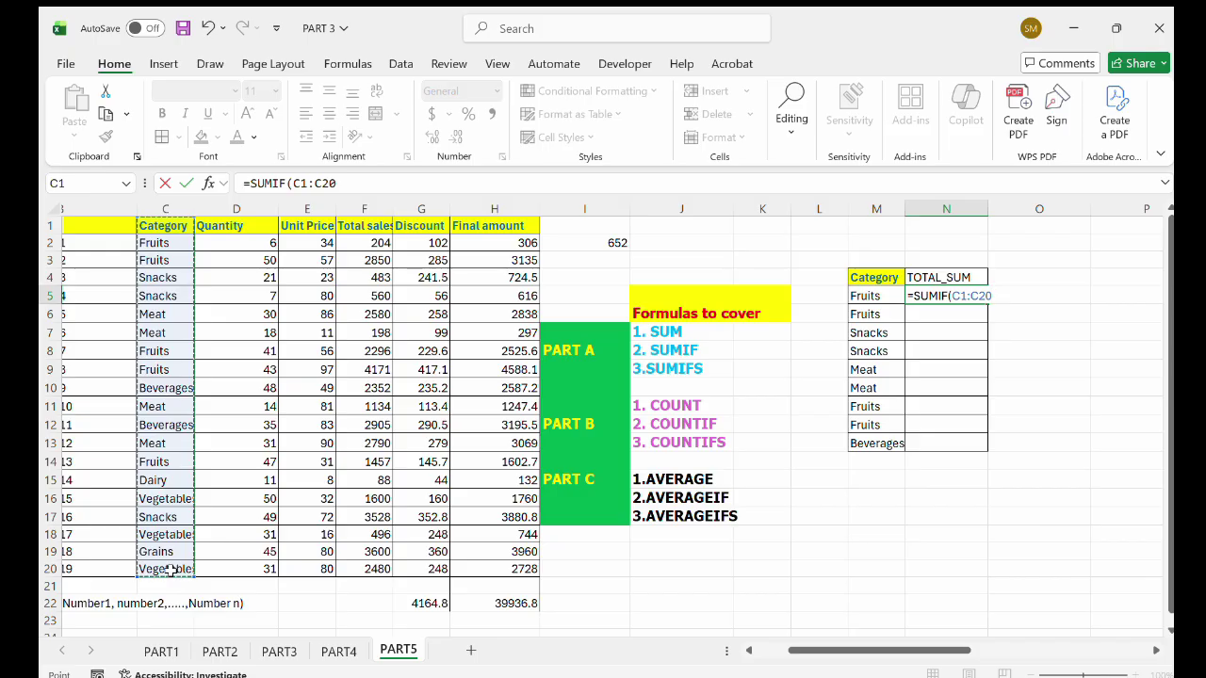
type(",")
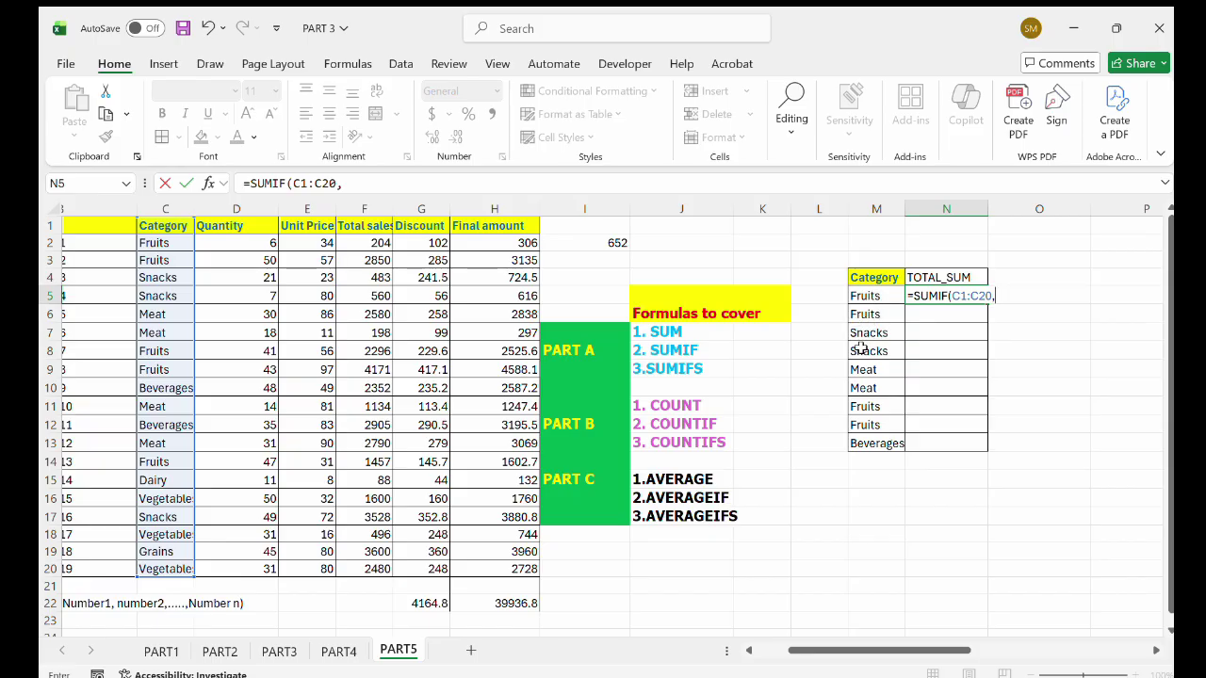
left_click(867, 295)
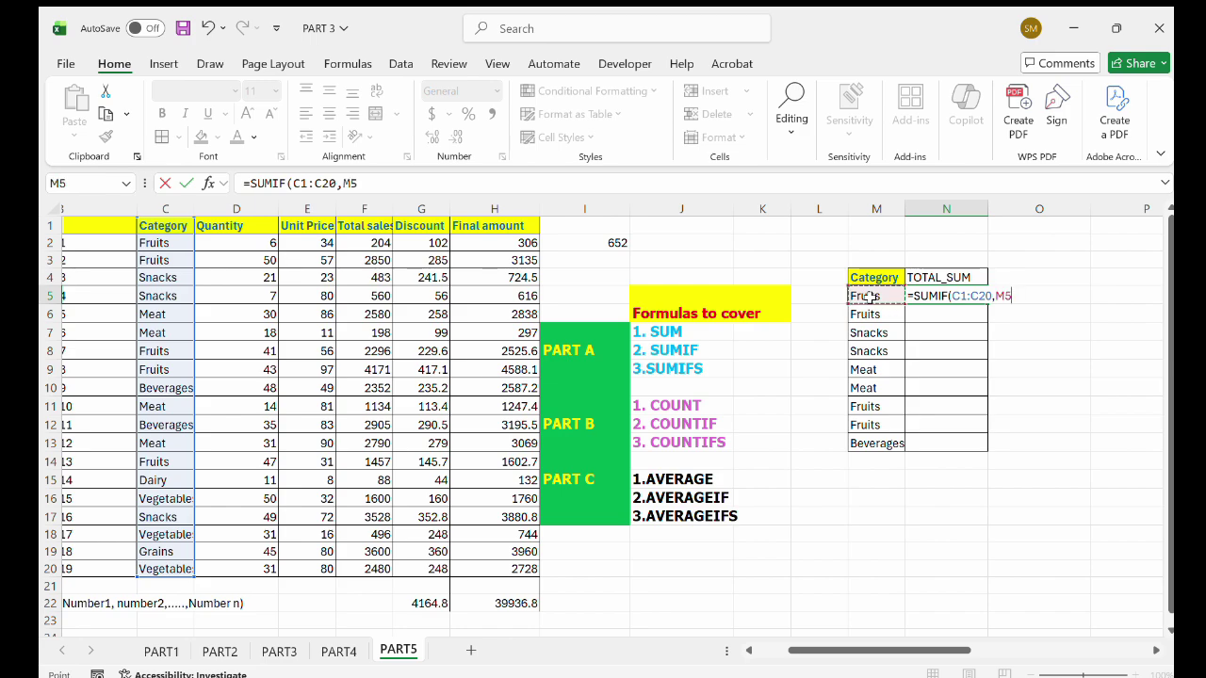
type(",")
left_click_drag(505, 227, 532, 581)
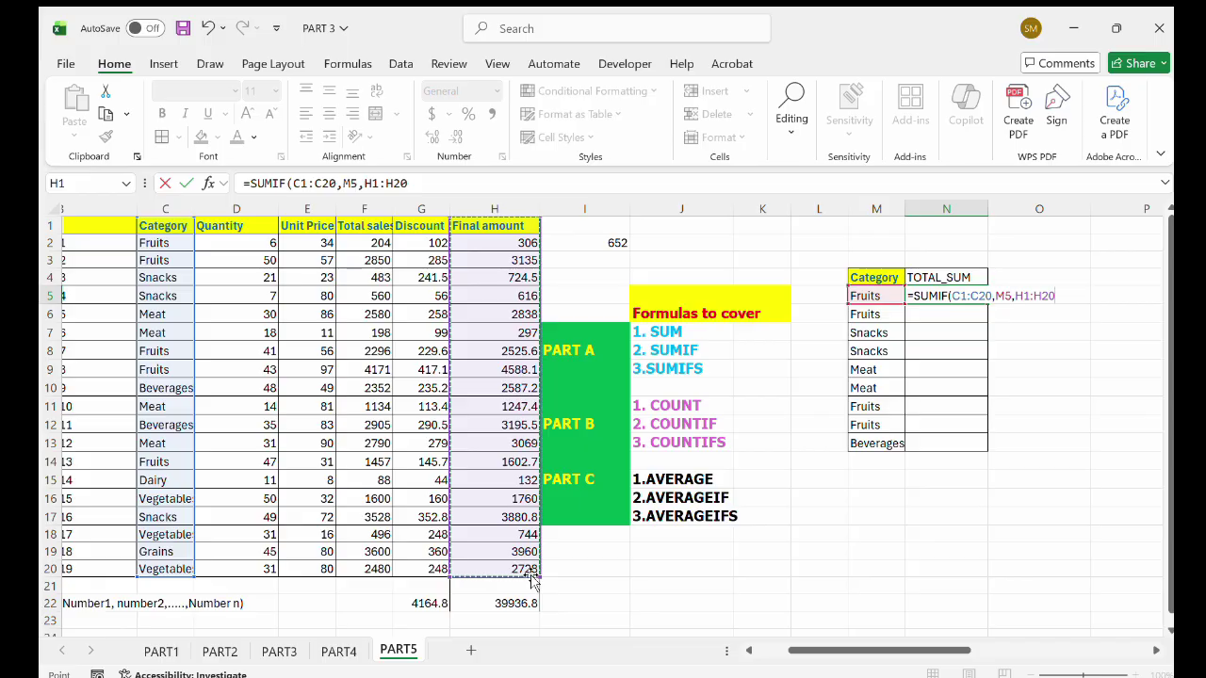
type(")")
key("Return")
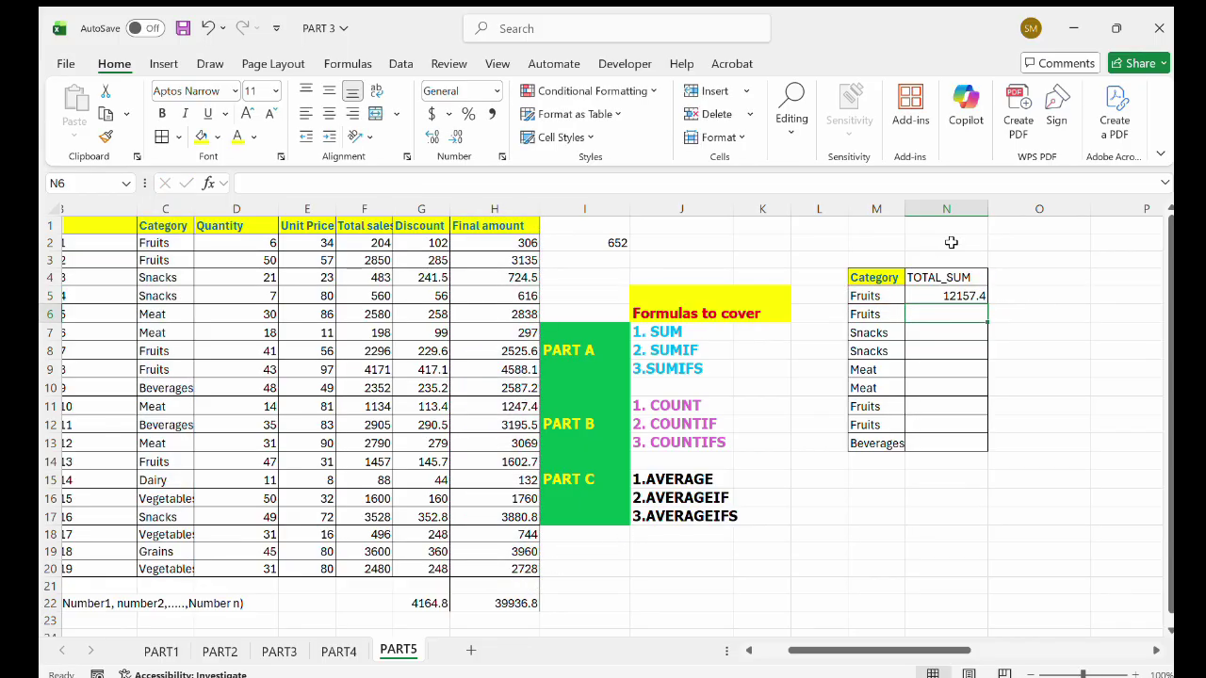
Copy N5's SUMIF total of 12157.4 down into N6.
left_click(958, 296)
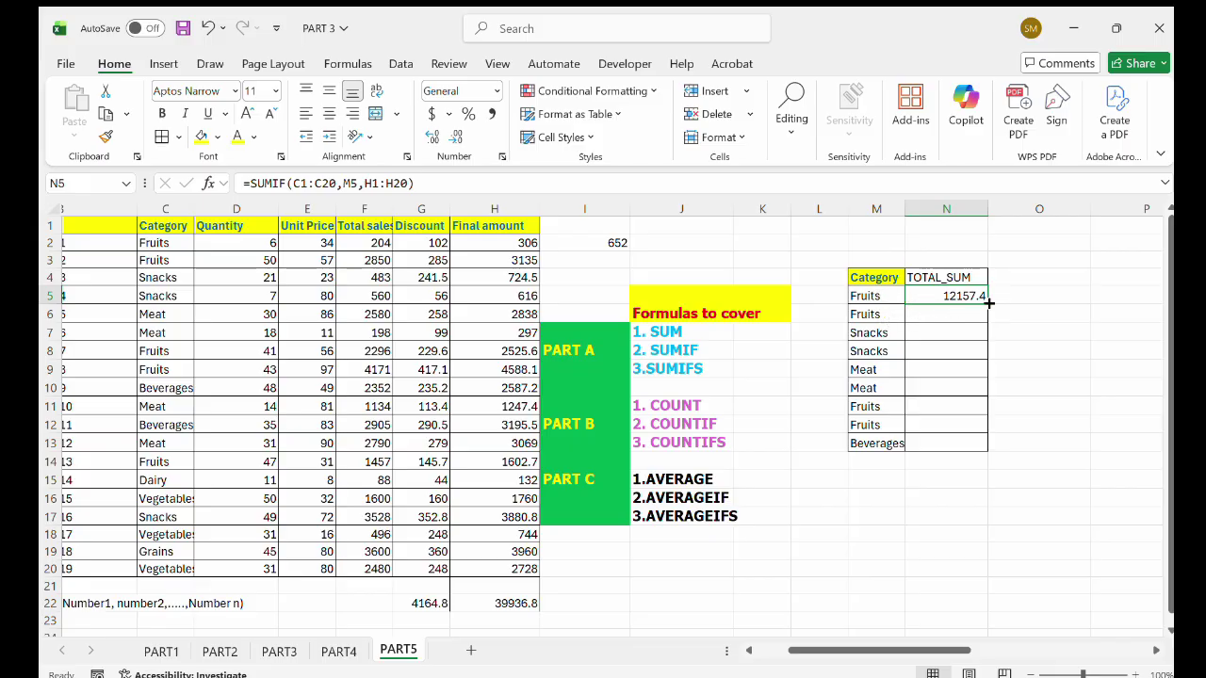
left_click_drag(986, 304, 980, 320)
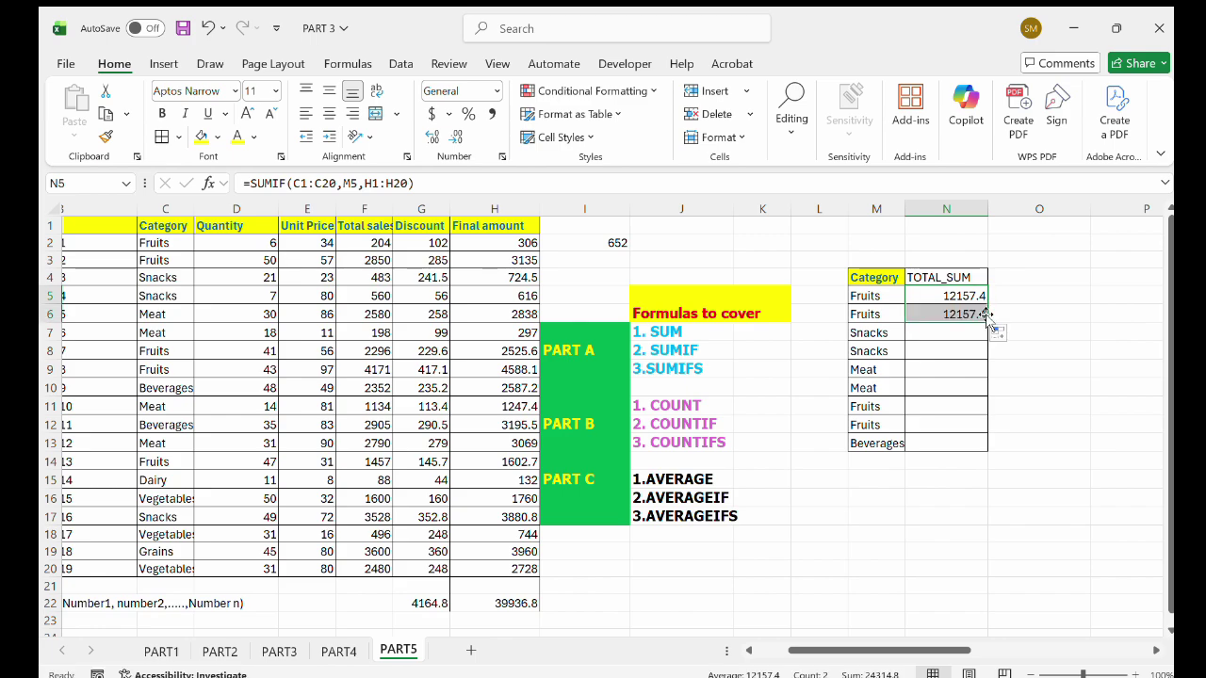
left_click(937, 335)
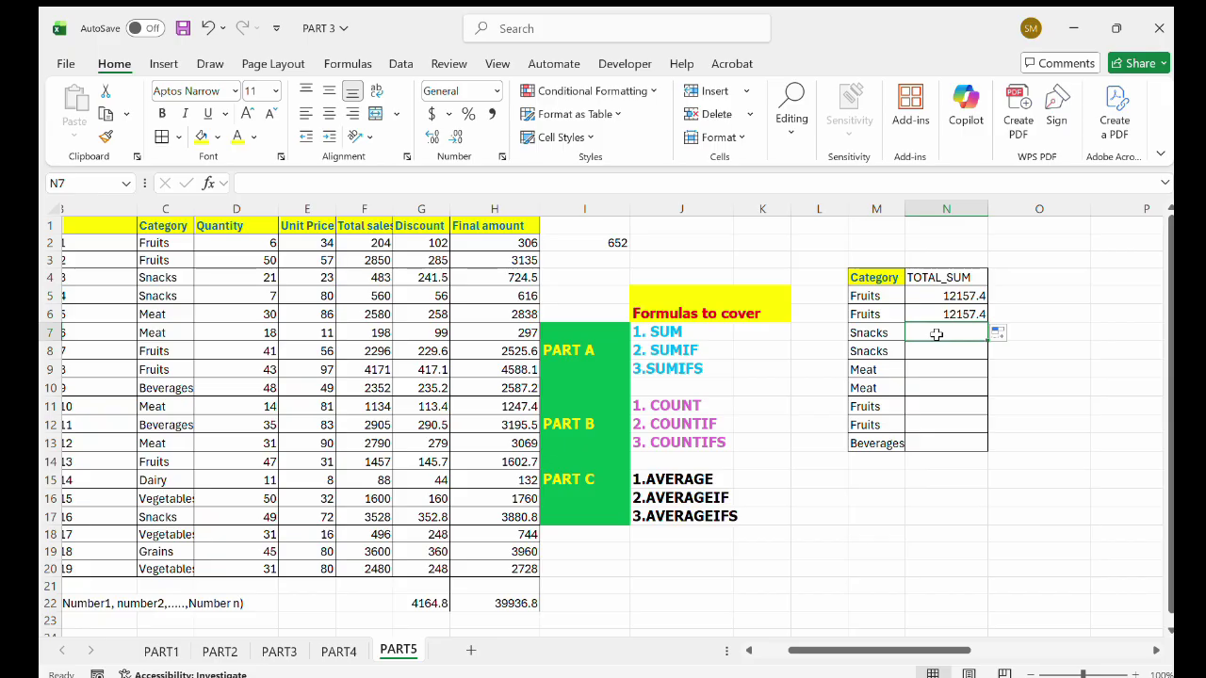
Enter =SUMIF(C1:C20,M7,H2:H20) in N7 for Snacks (4198) and fill it into N8.
type("=")
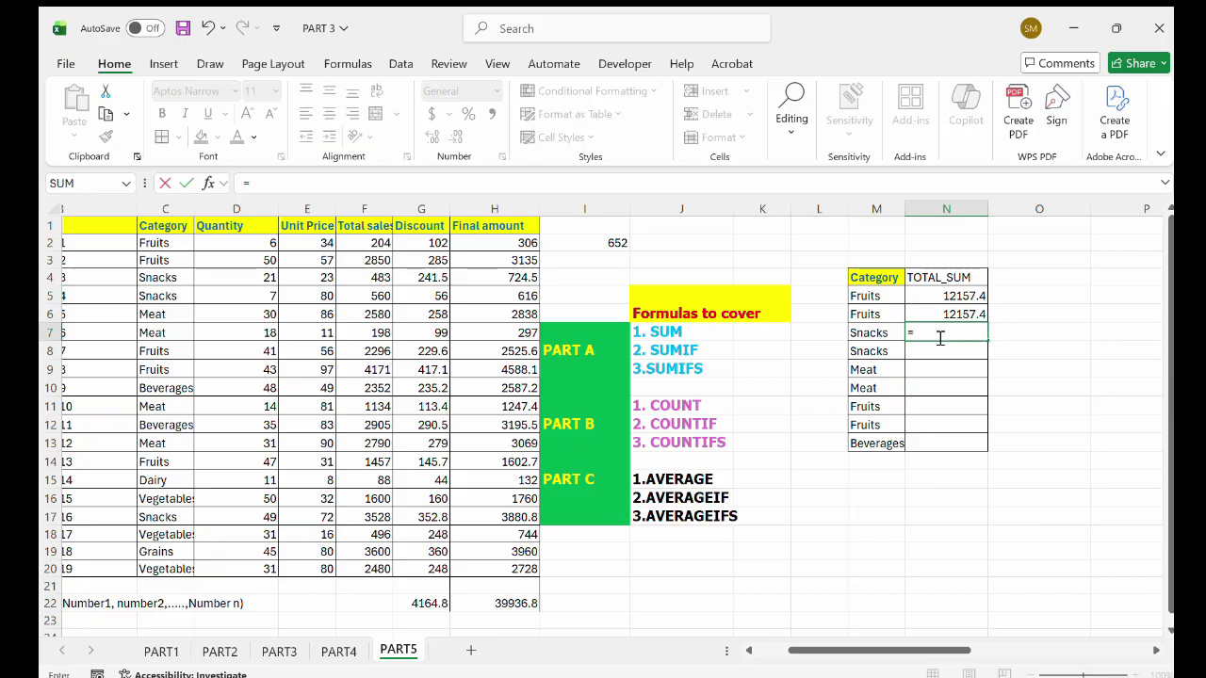
type("SUMIF(")
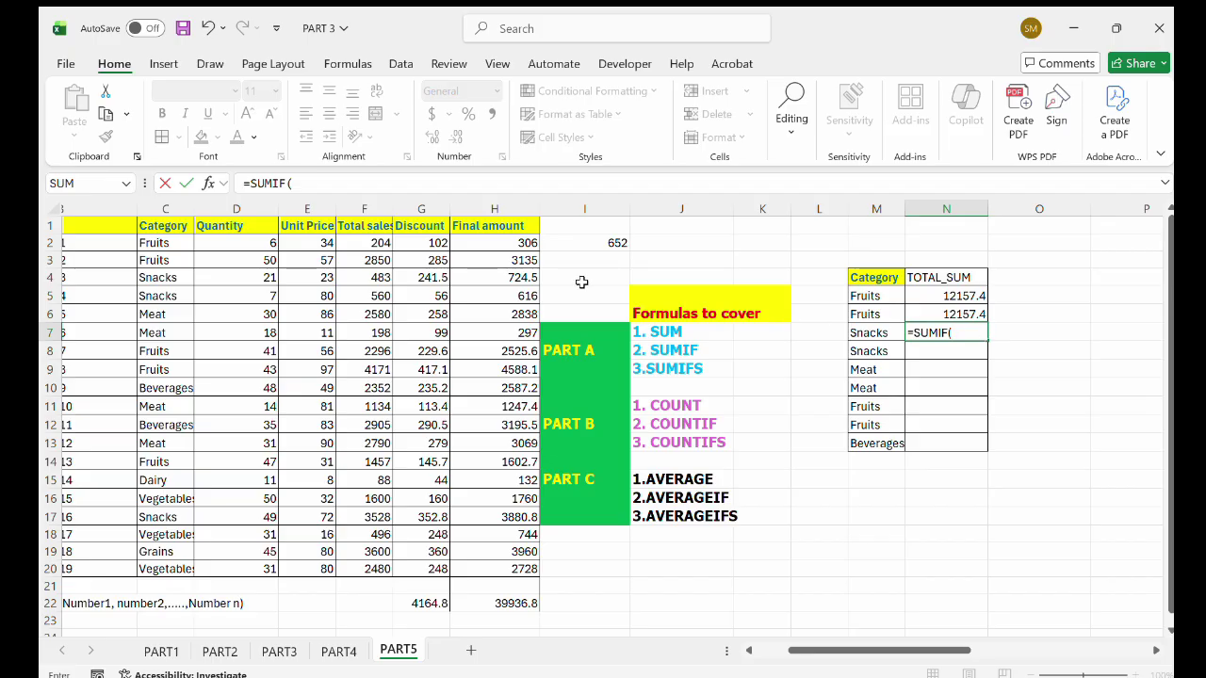
left_click_drag(180, 227, 180, 565)
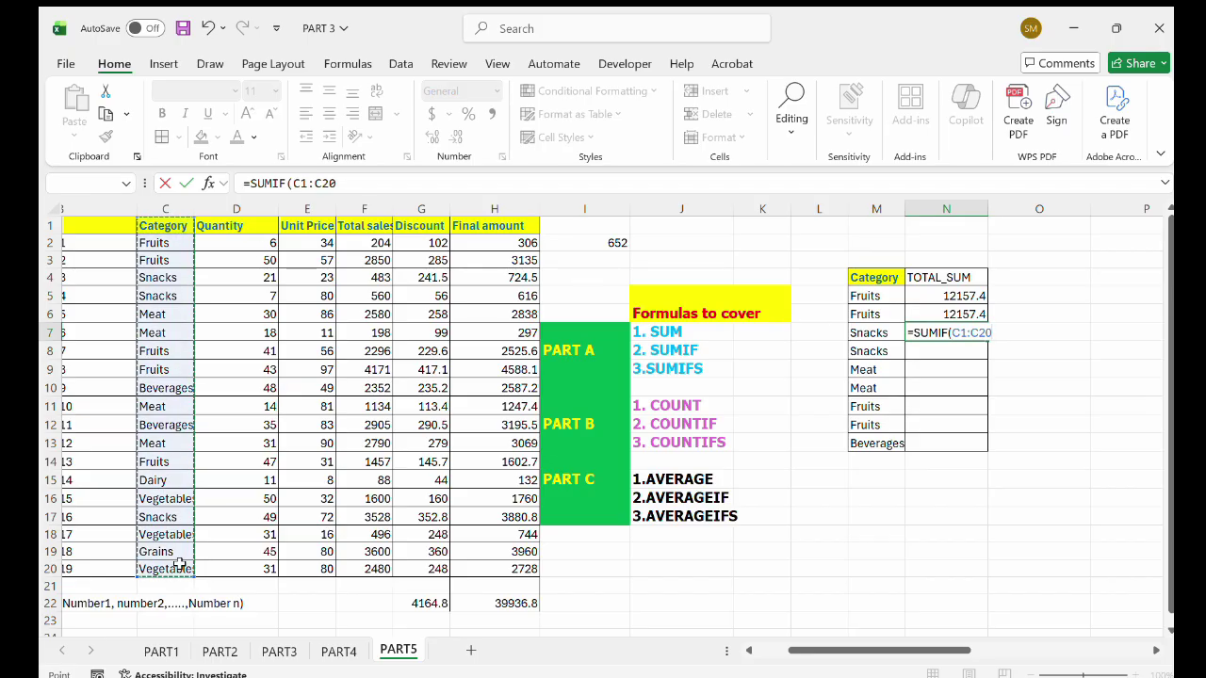
type(",")
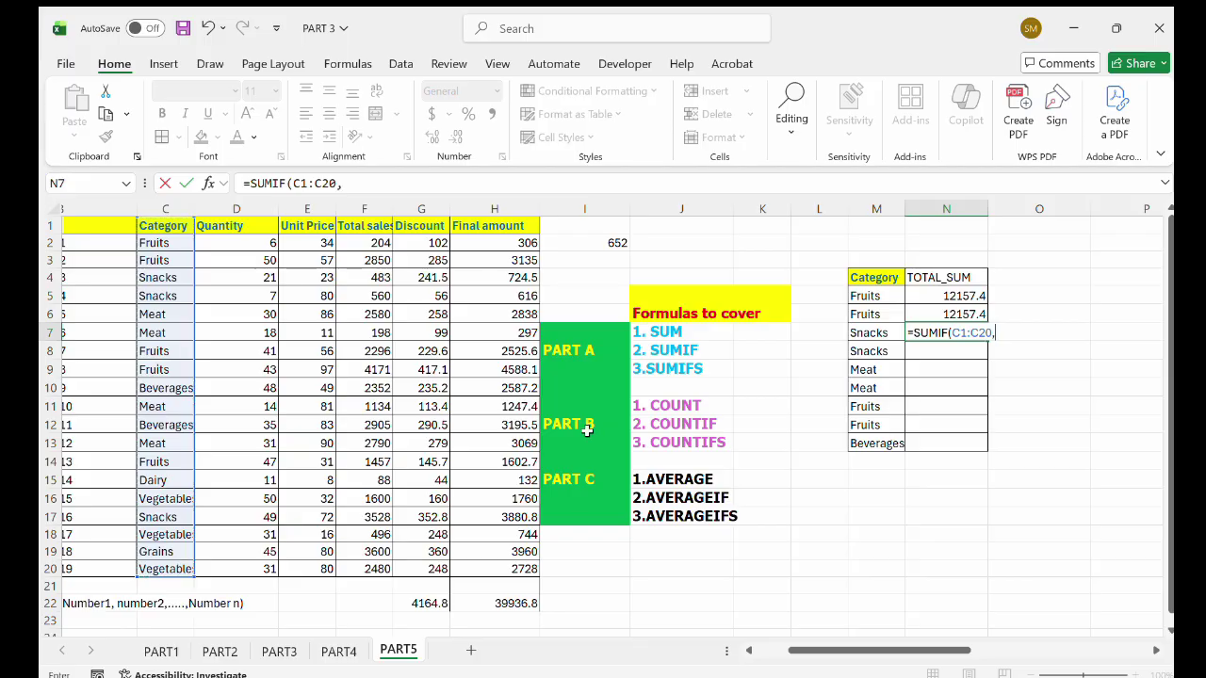
left_click(881, 333)
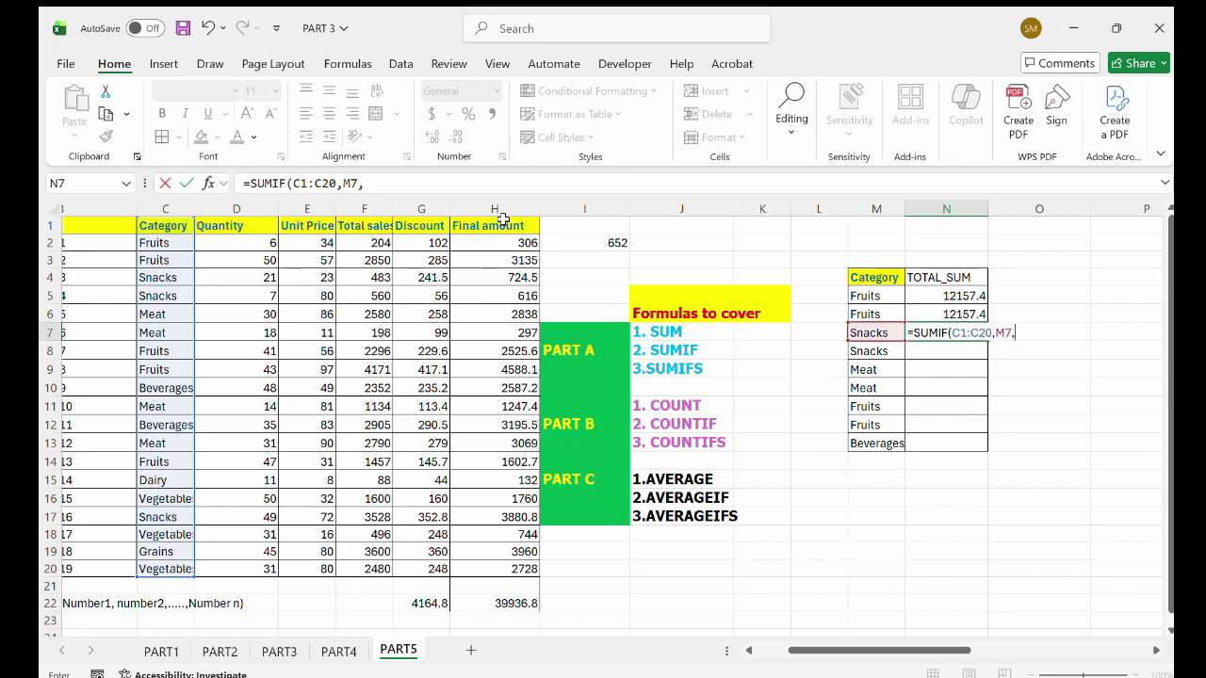
left_click_drag(505, 242, 515, 566)
type(")")
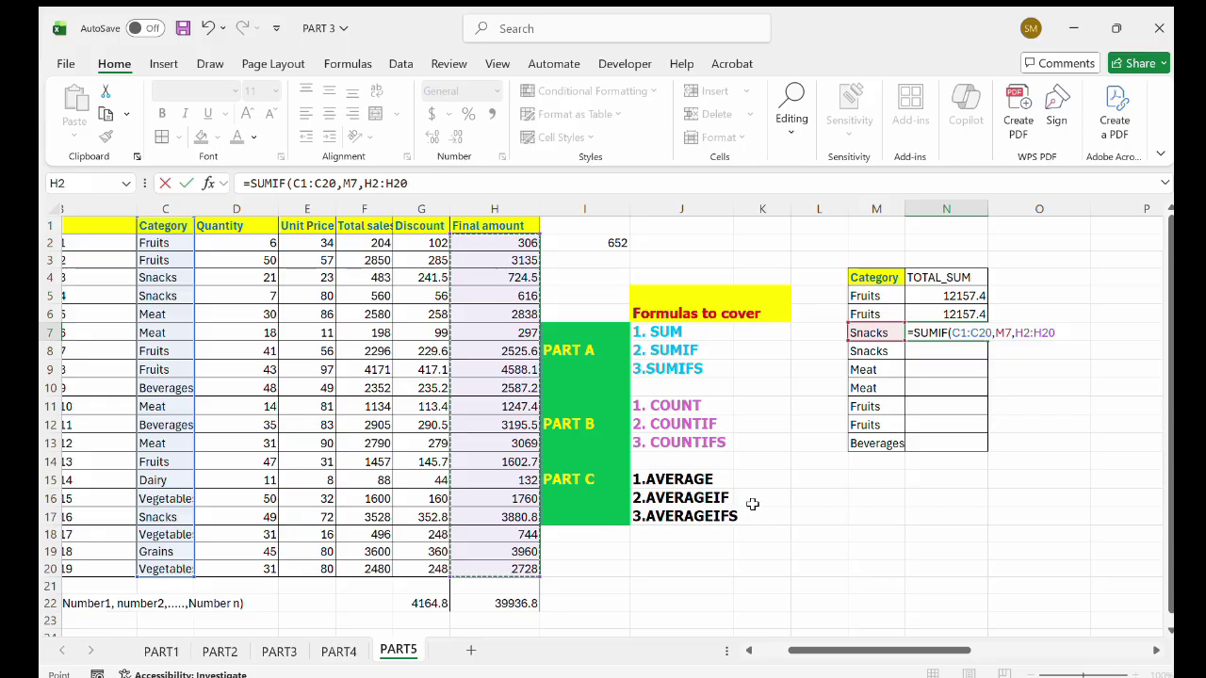
key("Return")
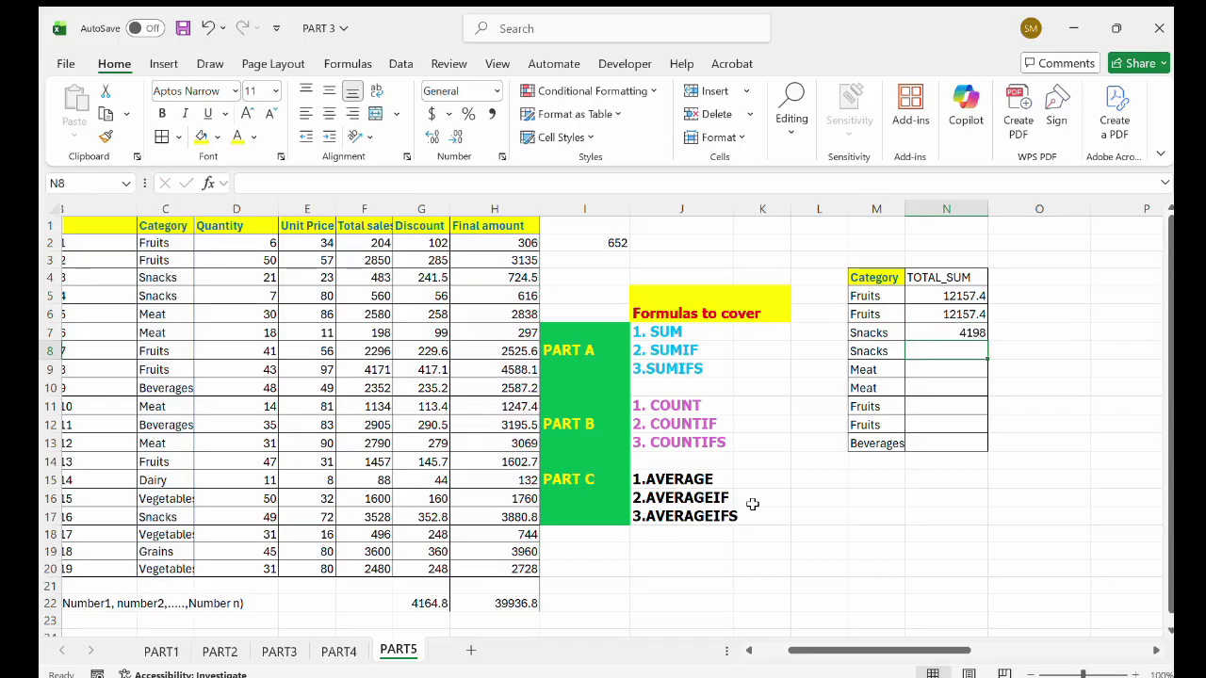
left_click(959, 333)
left_click_drag(986, 337, 987, 354)
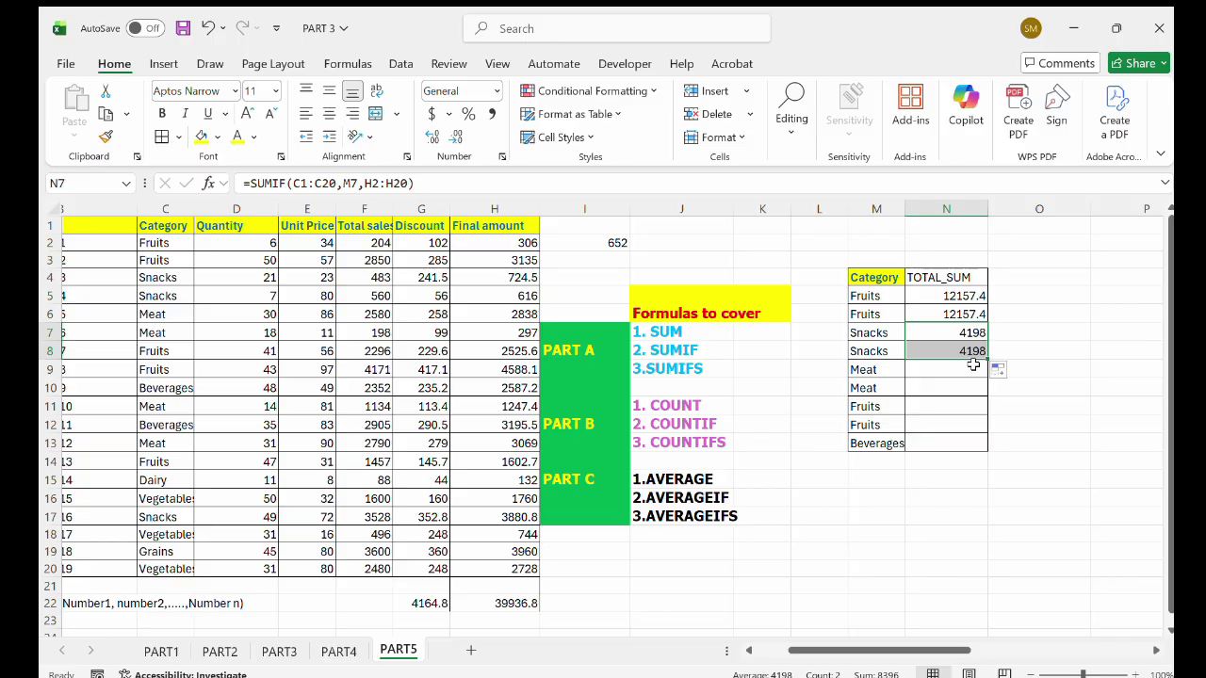
Enter =SUMIF(C1:C20,M9,H2:H20) in N9 for Meat (7620.8) and fill it into N10.
left_click(960, 367)
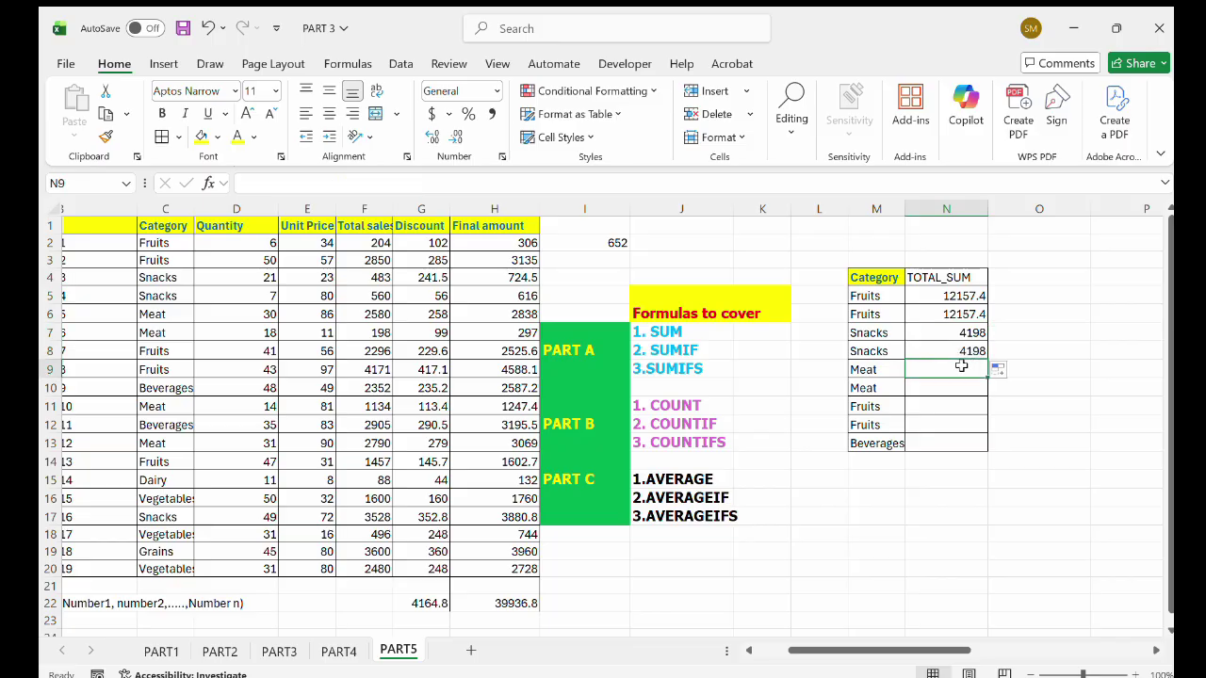
type("=SUMIF(")
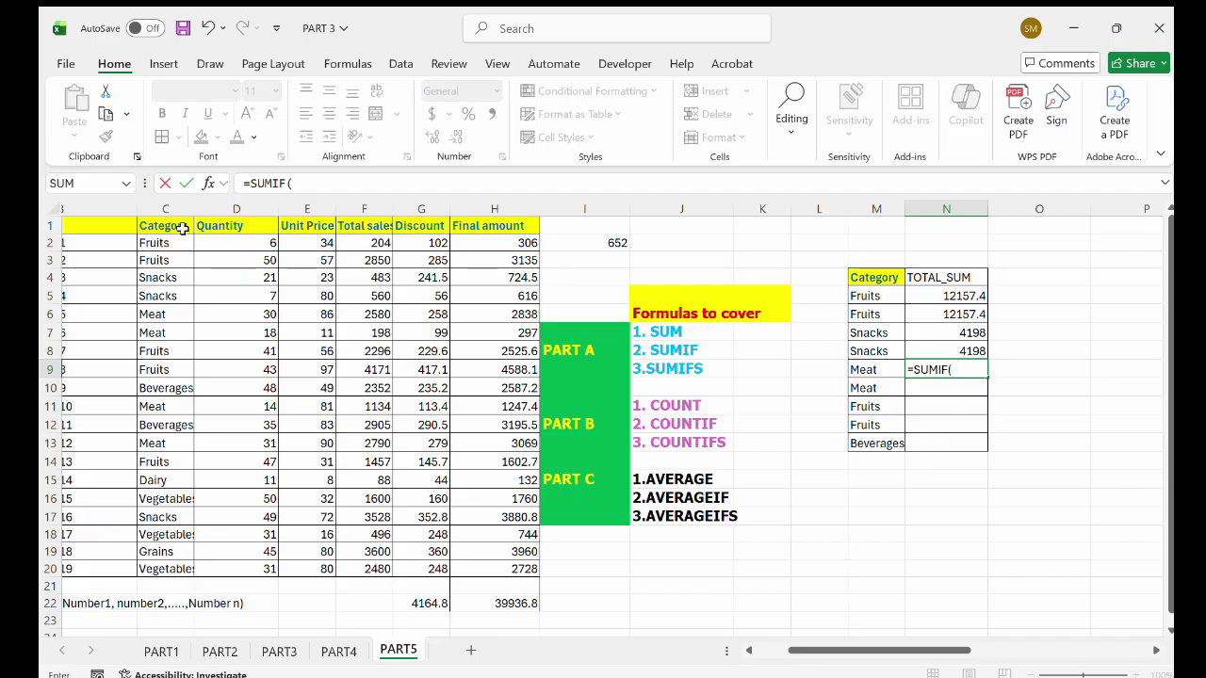
left_click_drag(179, 229, 177, 562)
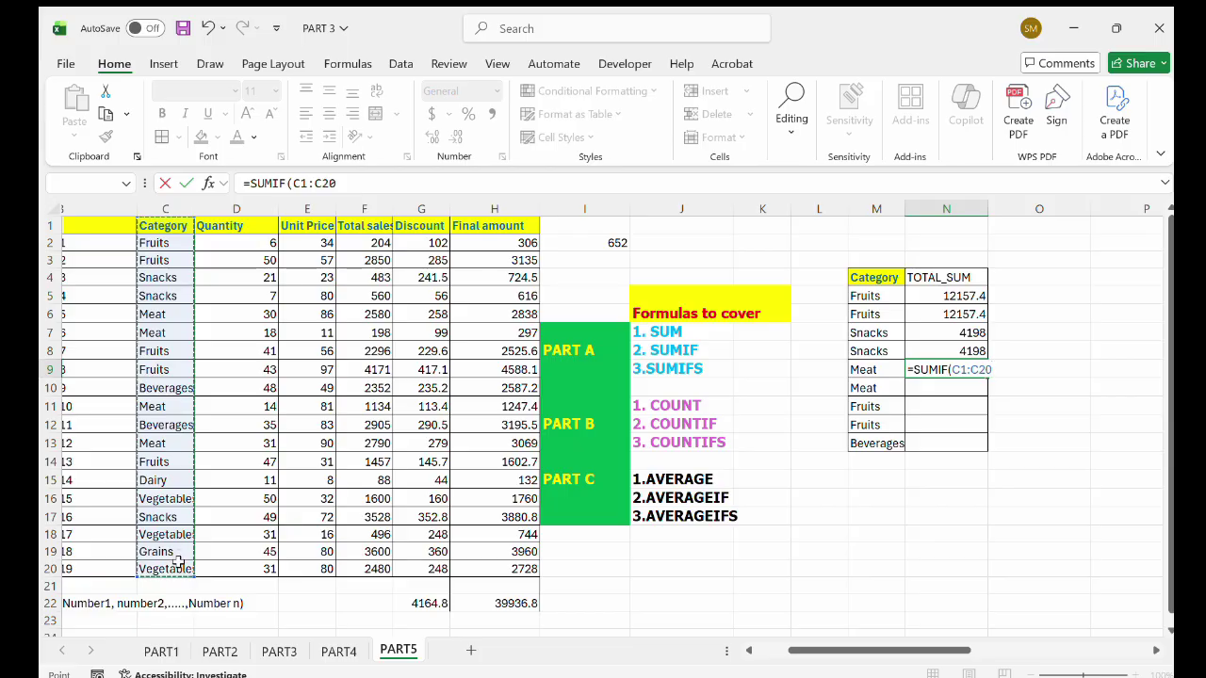
type(",")
left_click(891, 370)
type(",")
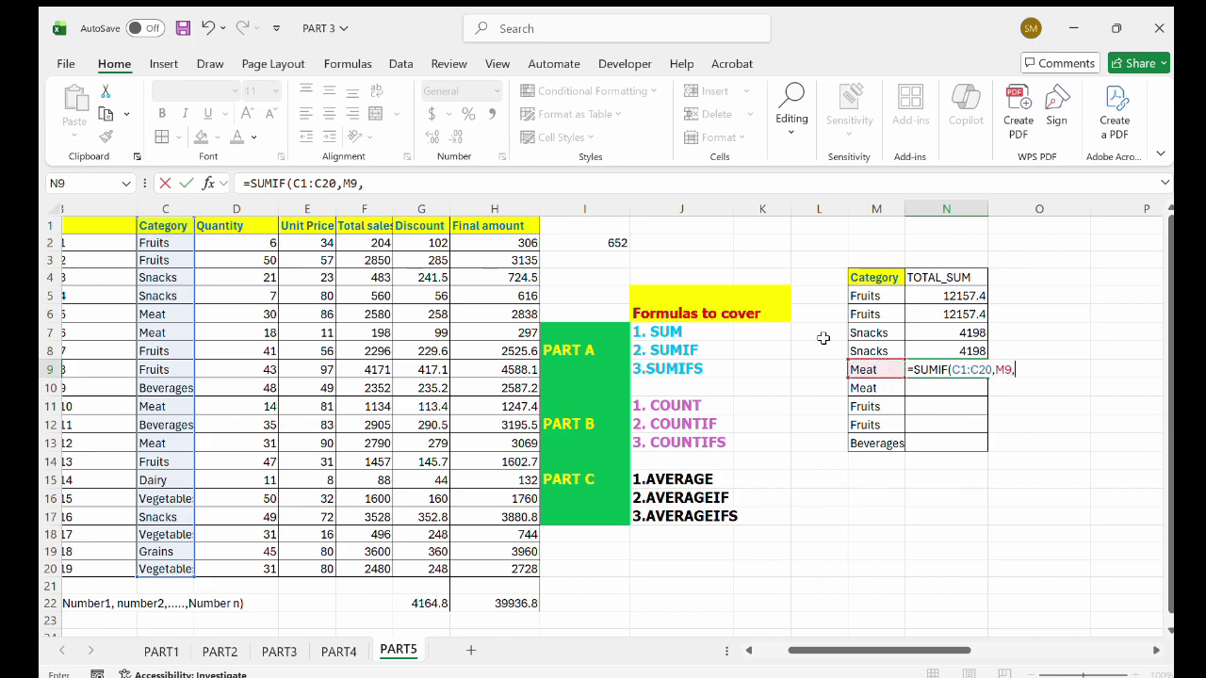
left_click_drag(507, 243, 513, 569)
type(")")
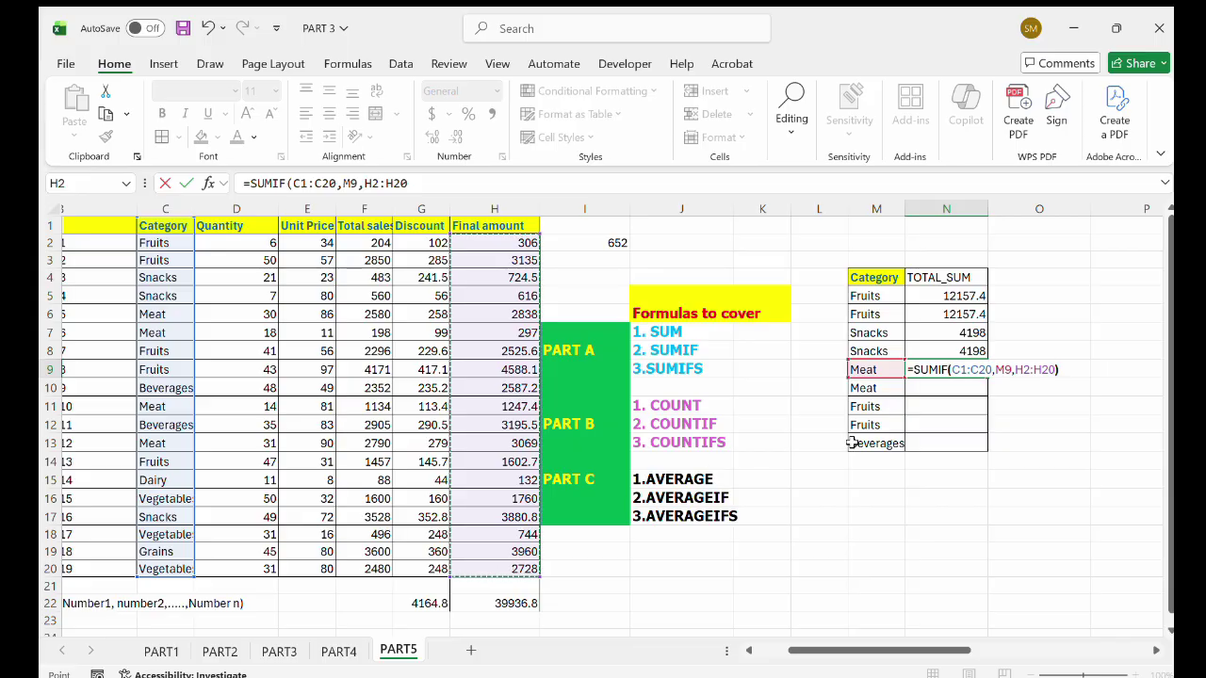
key("Return")
left_click(970, 373)
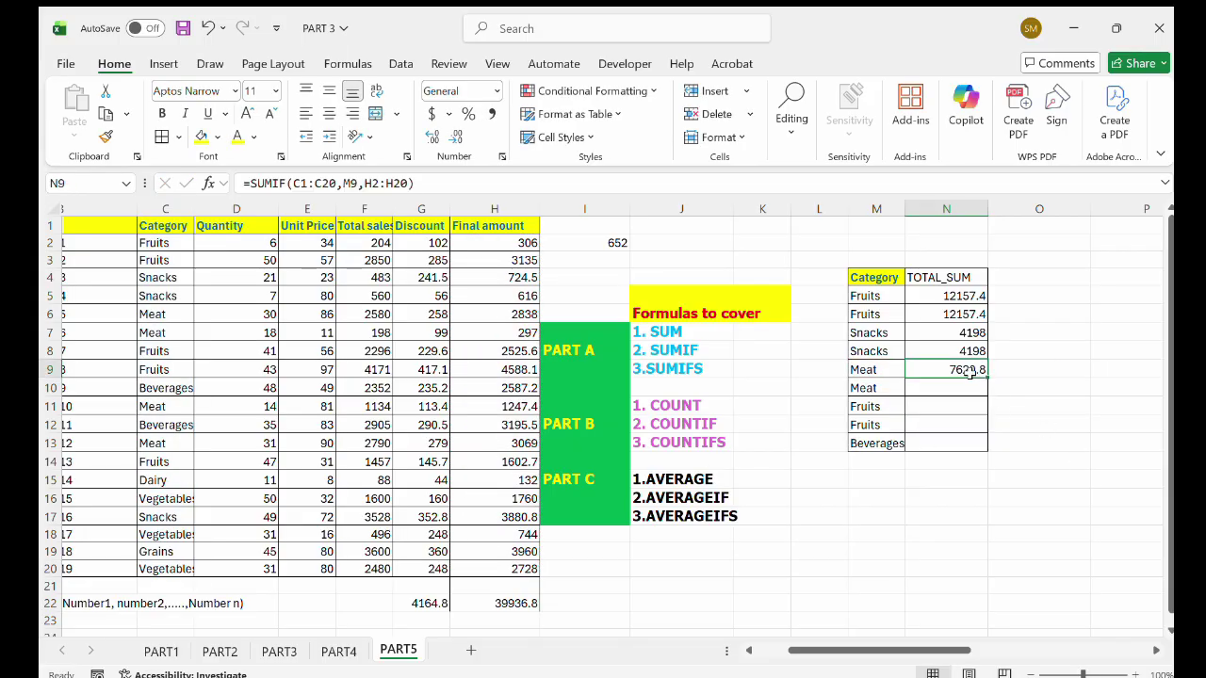
left_click_drag(985, 374, 987, 397)
left_click(953, 408)
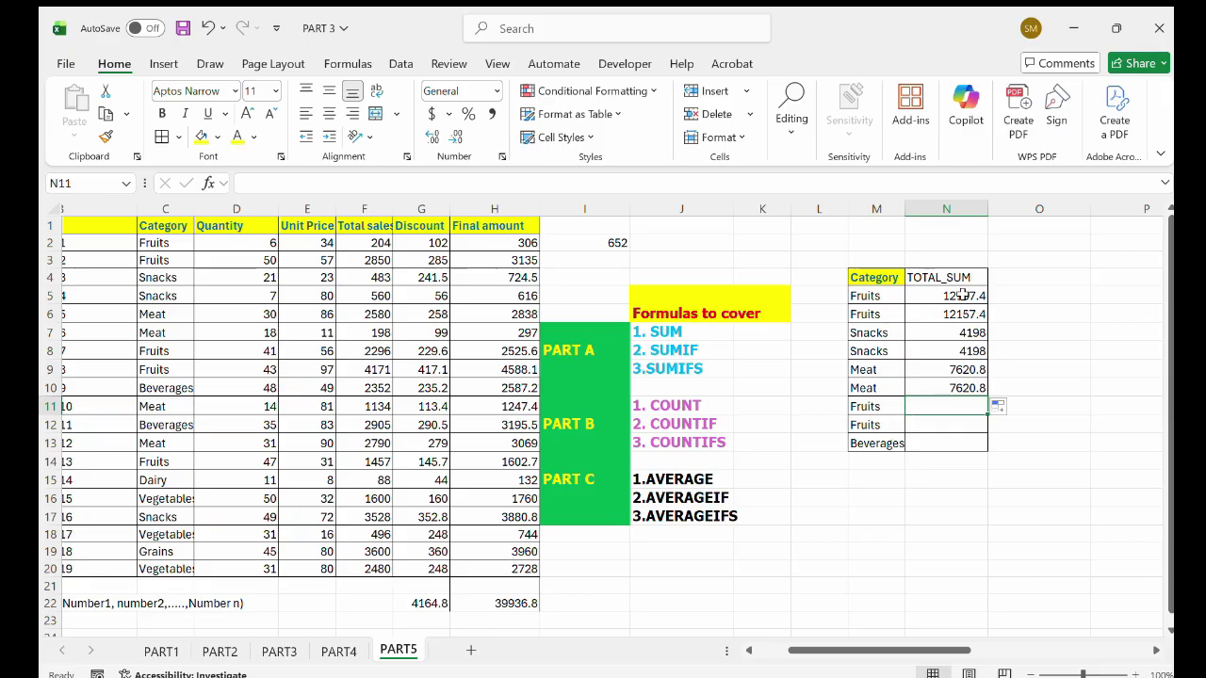
Enter =SUMIF(C2:C20,M13,H2:H20) in N13 to total Beverages Final amounts (5782.7).
double_click(934, 443)
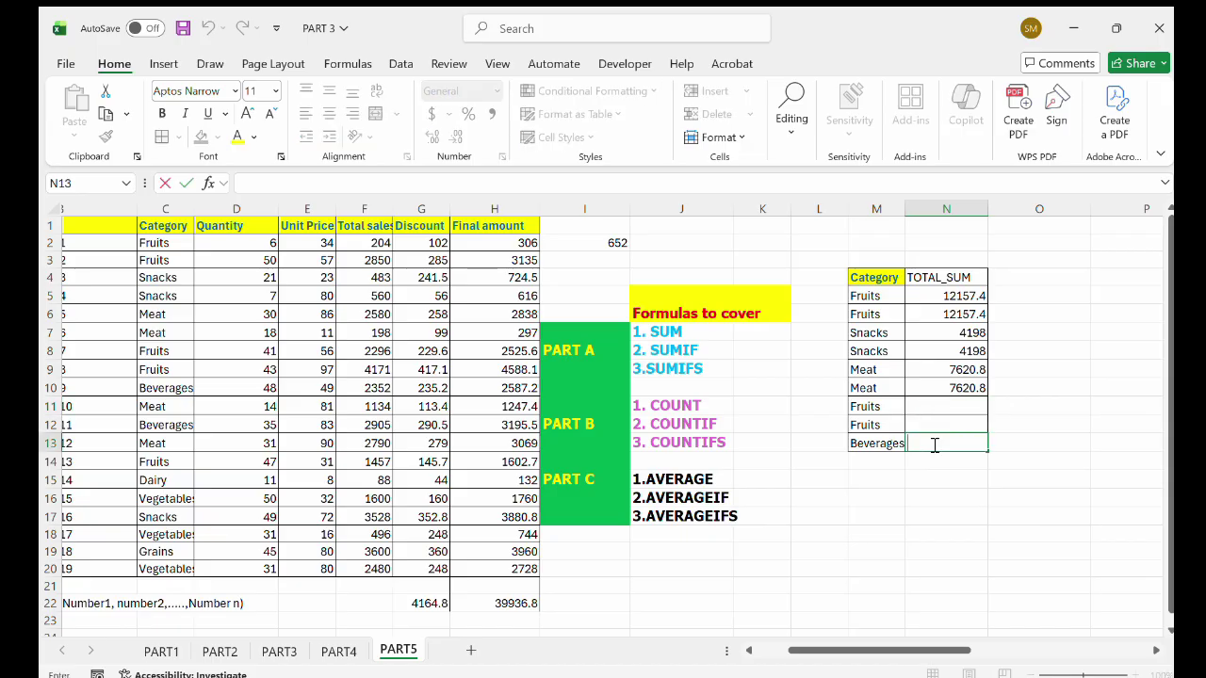
type("=")
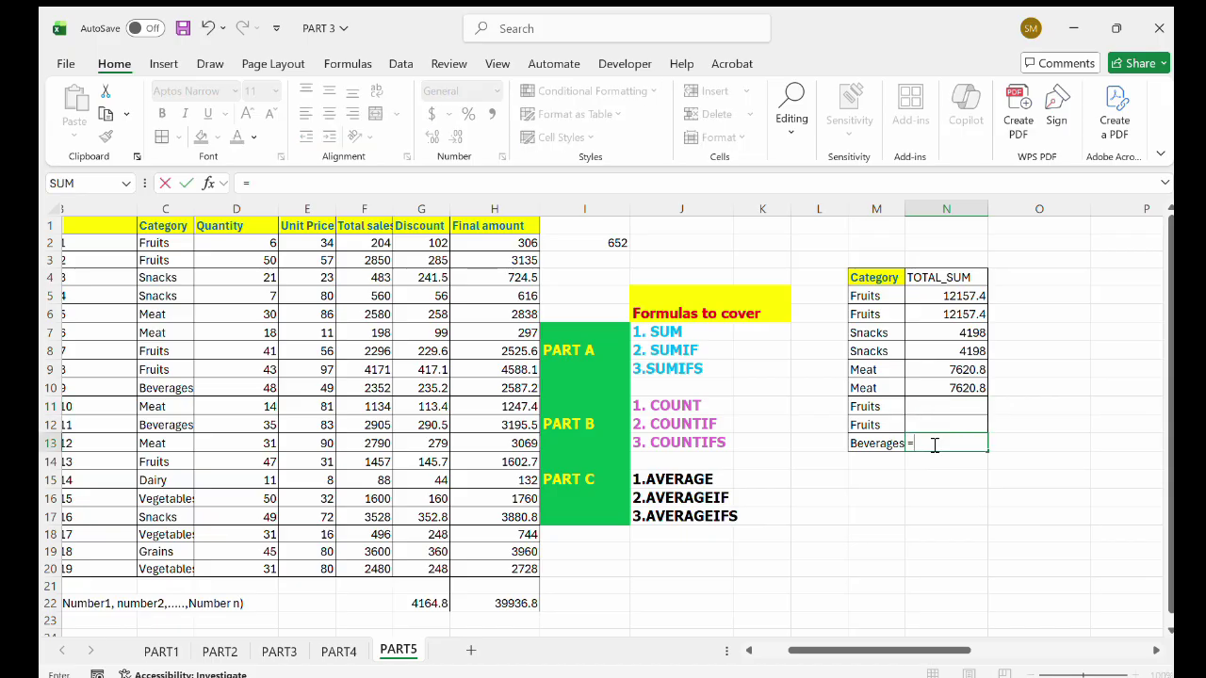
type("SUMIF(")
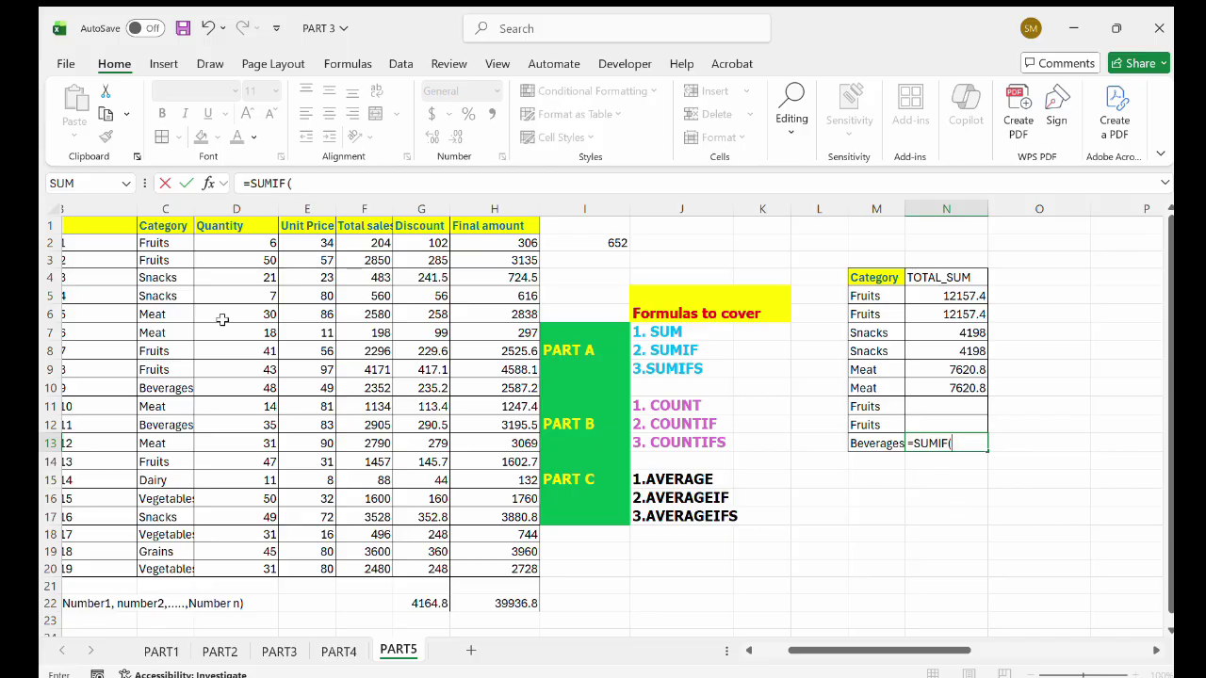
left_click_drag(172, 246, 164, 563)
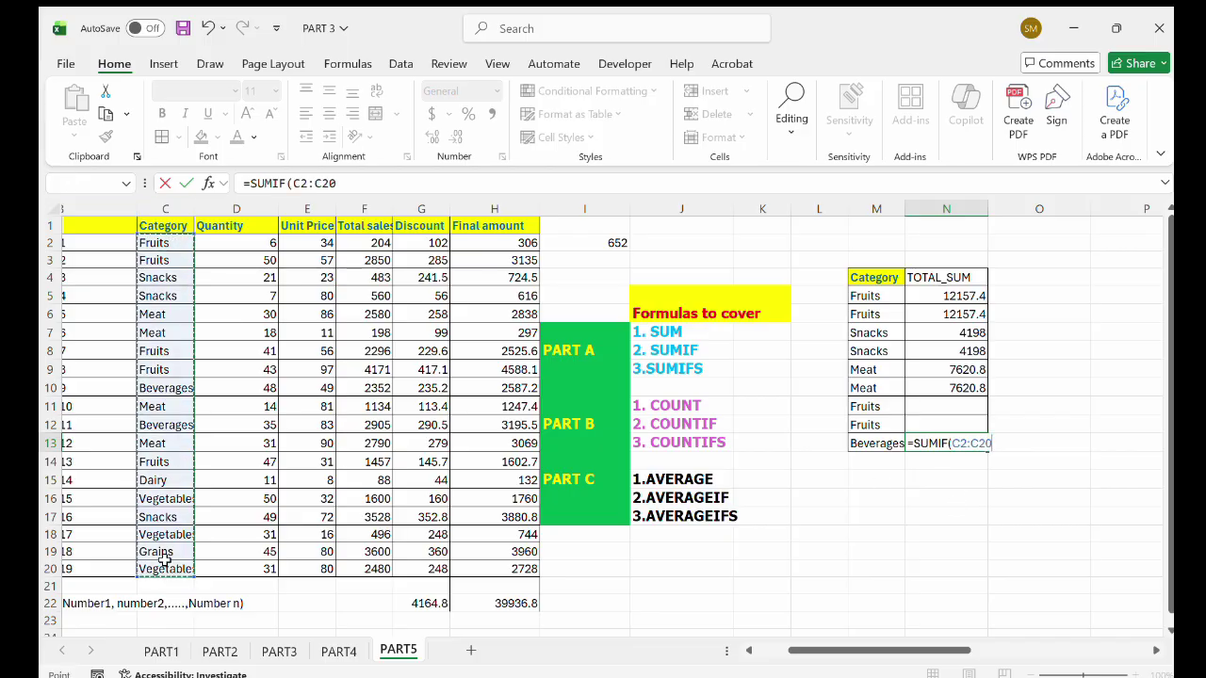
type(",")
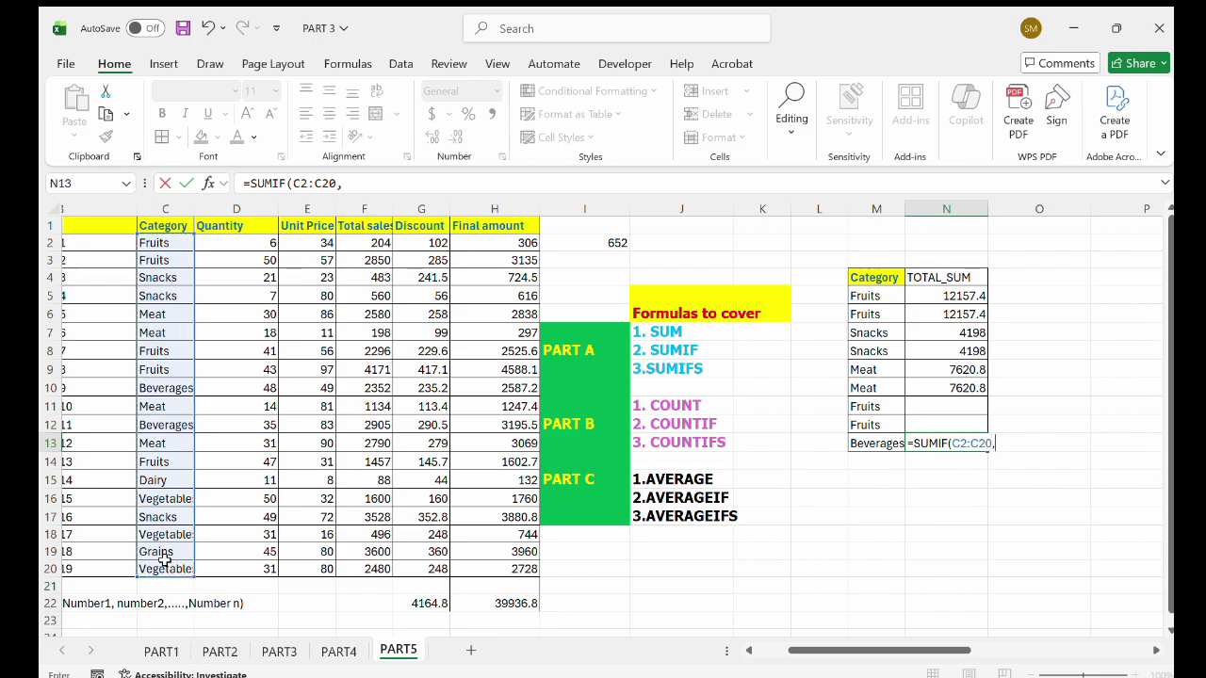
left_click(868, 448)
type(",")
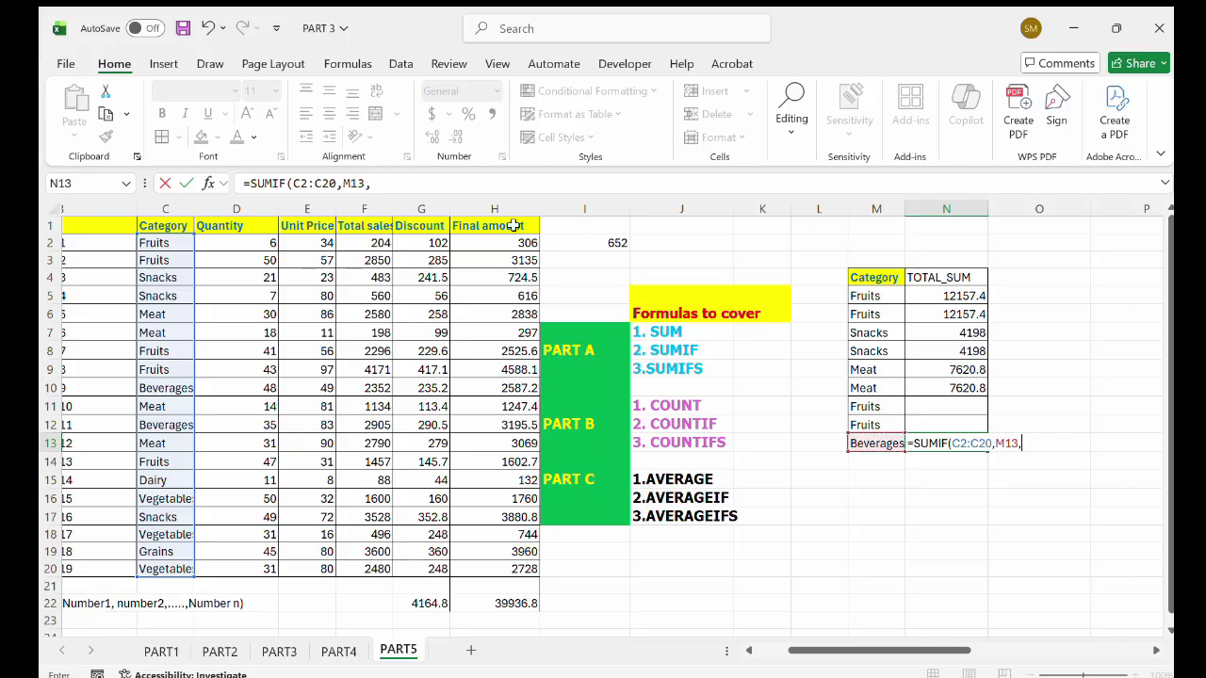
left_click_drag(509, 240, 494, 562)
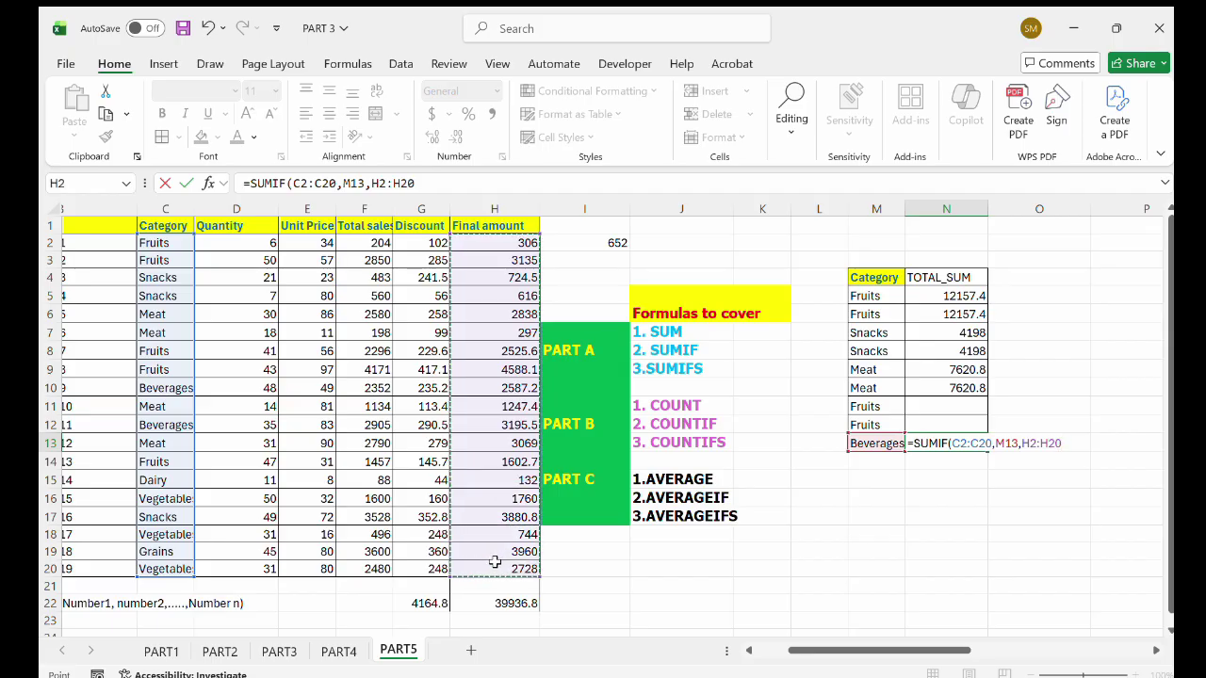
type(")")
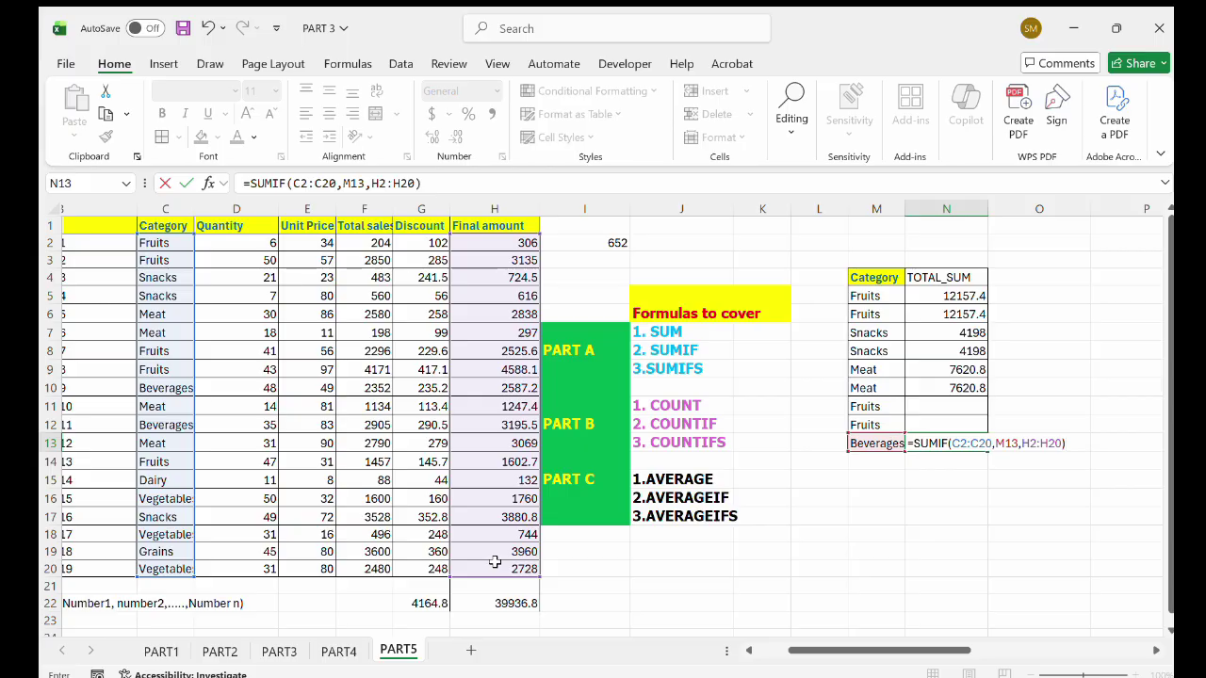
key("Return")
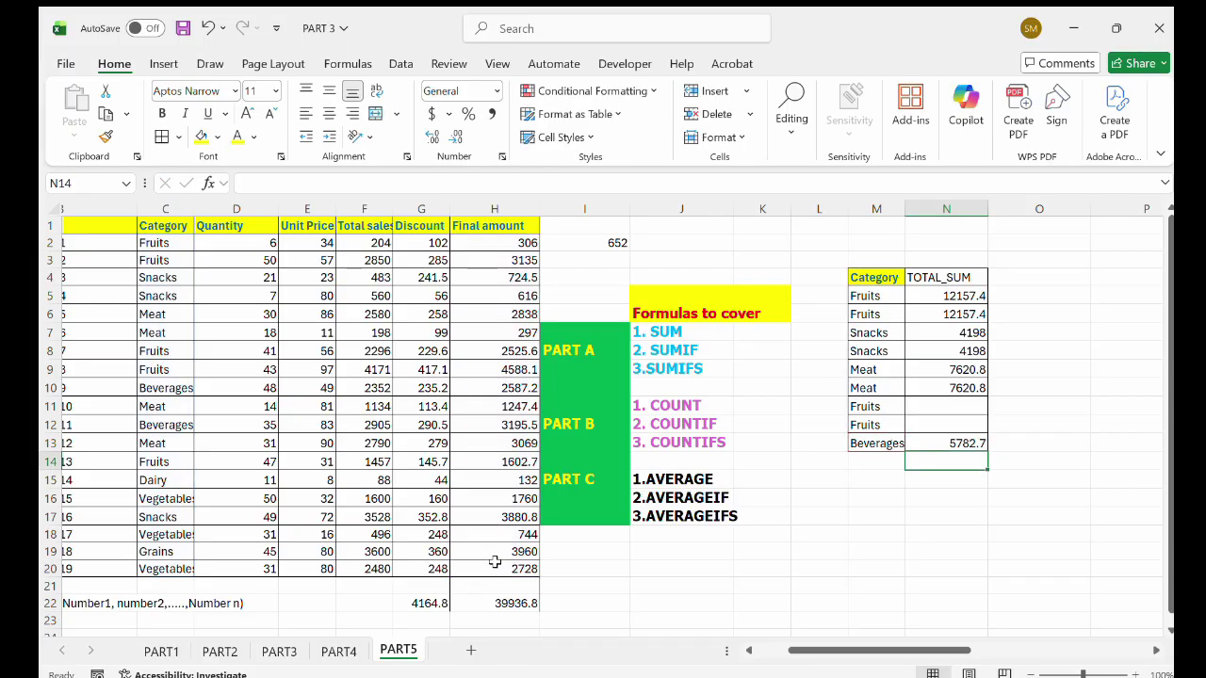
left_click(818, 499)
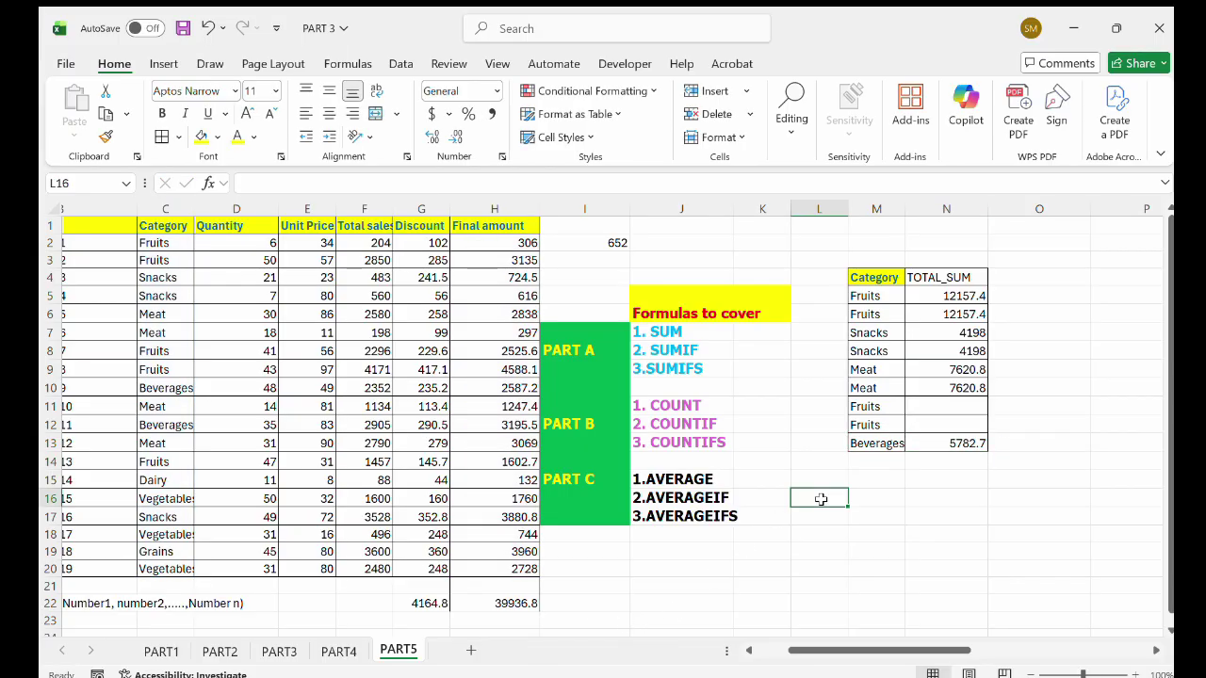
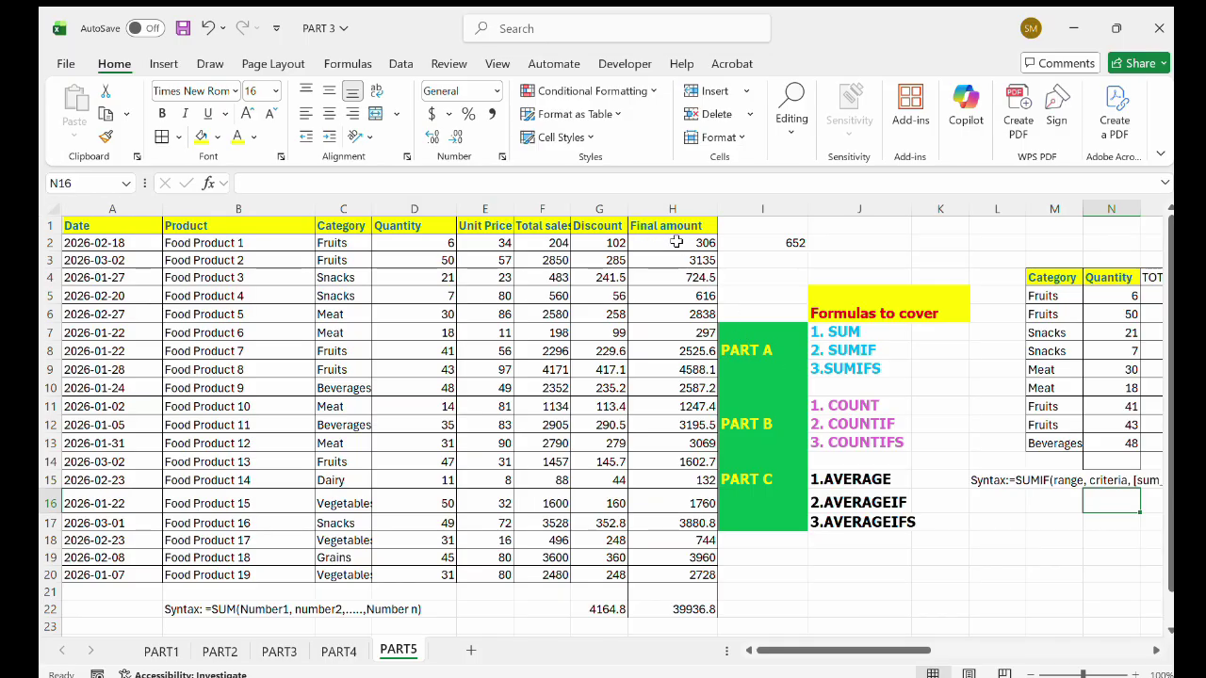
Enter =COUNT(H2:H20) in H24 to count the Final amount values, giving 19.
scroll(673, 240, "down", 2)
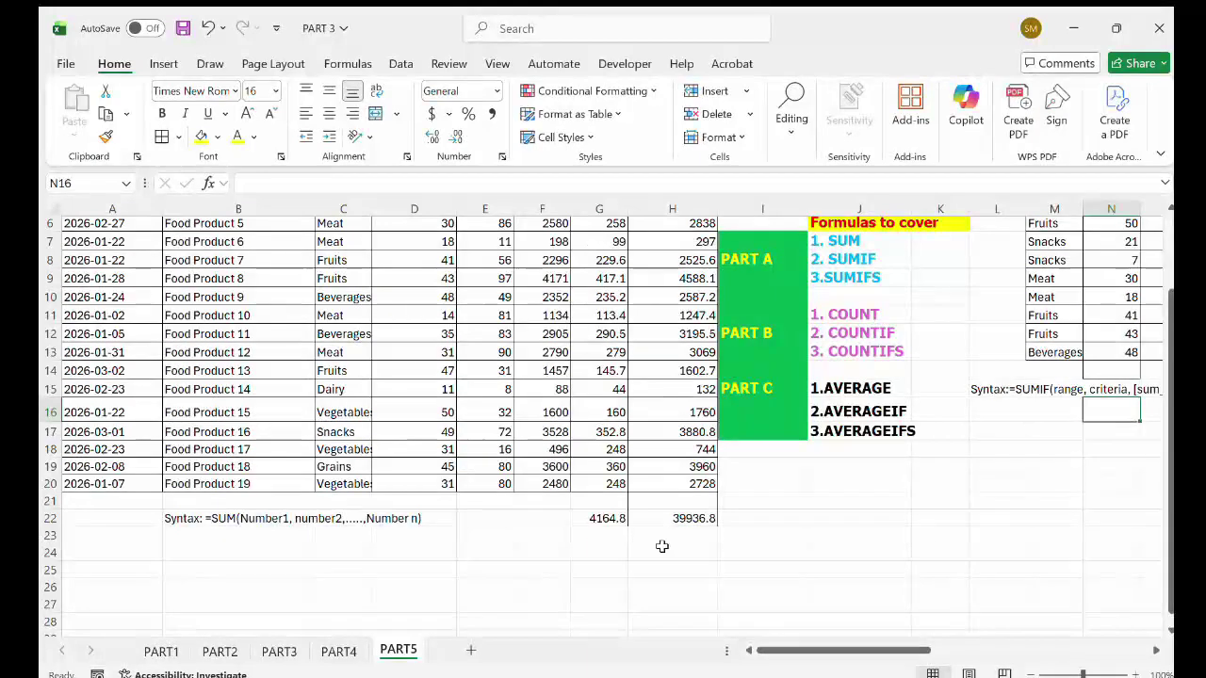
double_click(664, 554)
type("=")
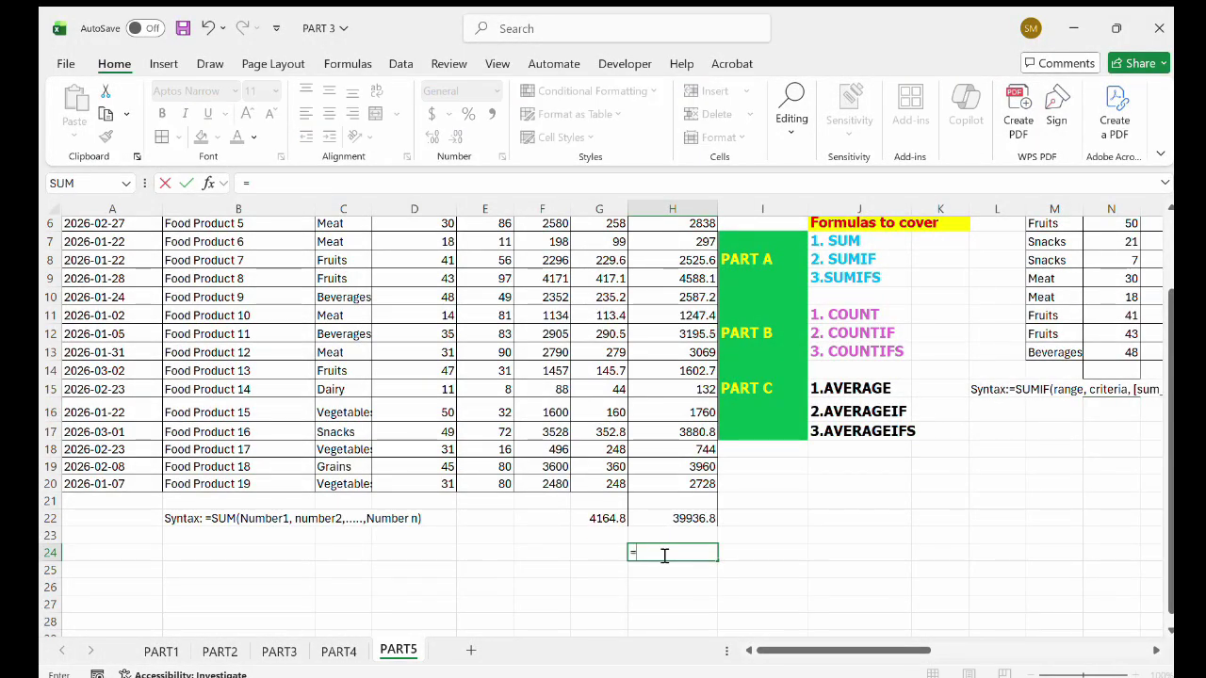
type("coun")
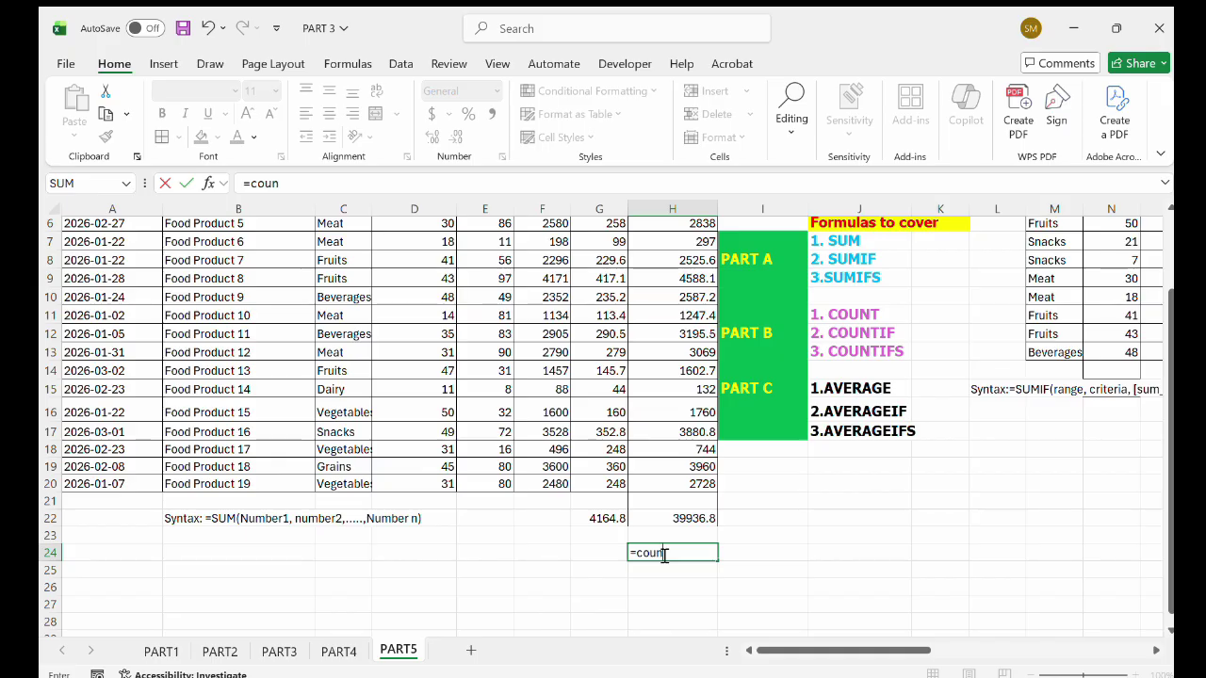
key("Tab")
scroll(654, 396, "up", 2)
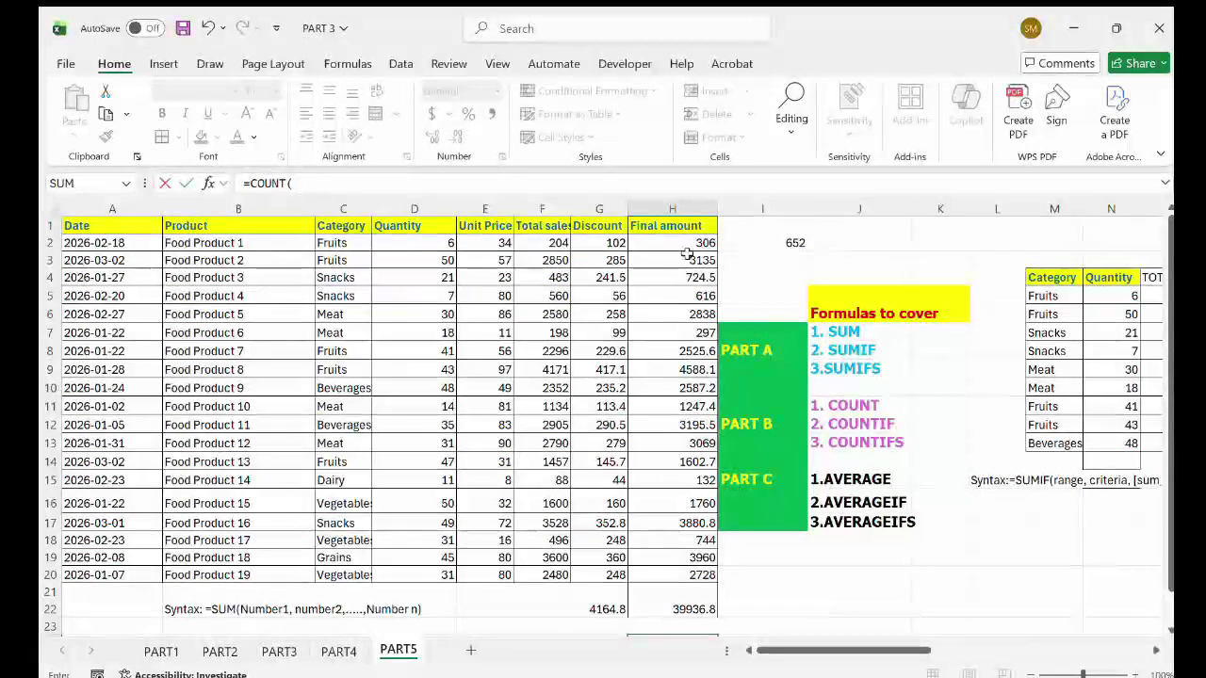
left_click_drag(688, 243, 678, 572)
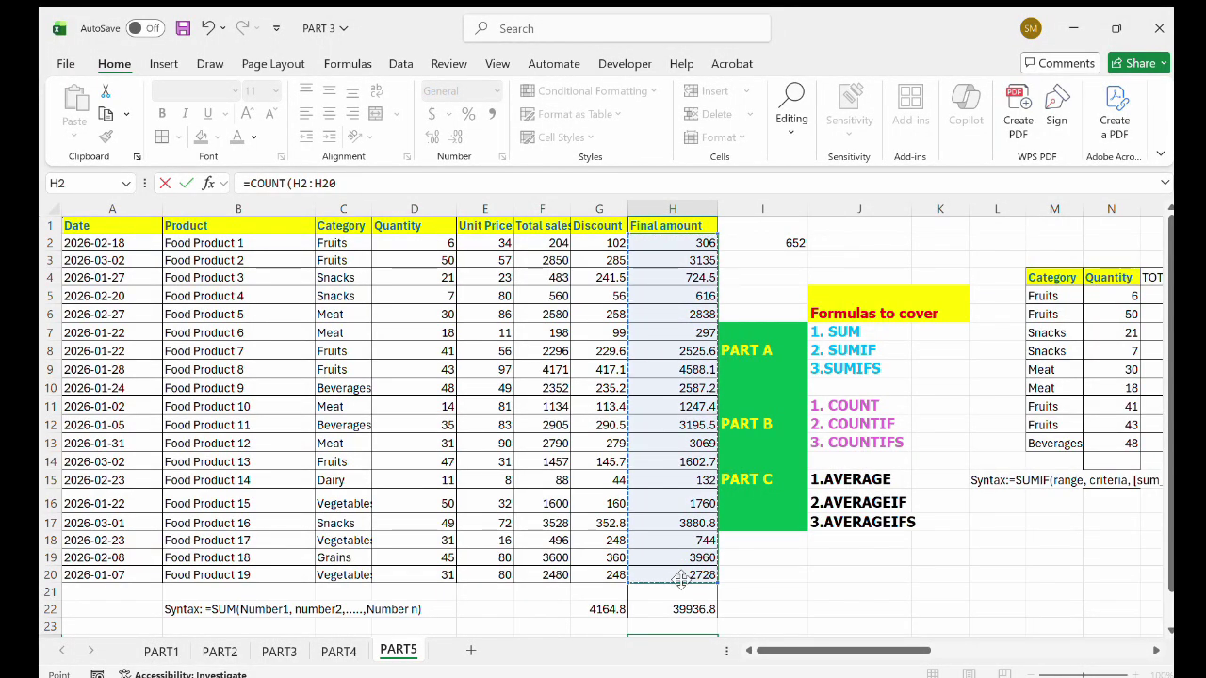
scroll(678, 575, "down", 2)
type(")")
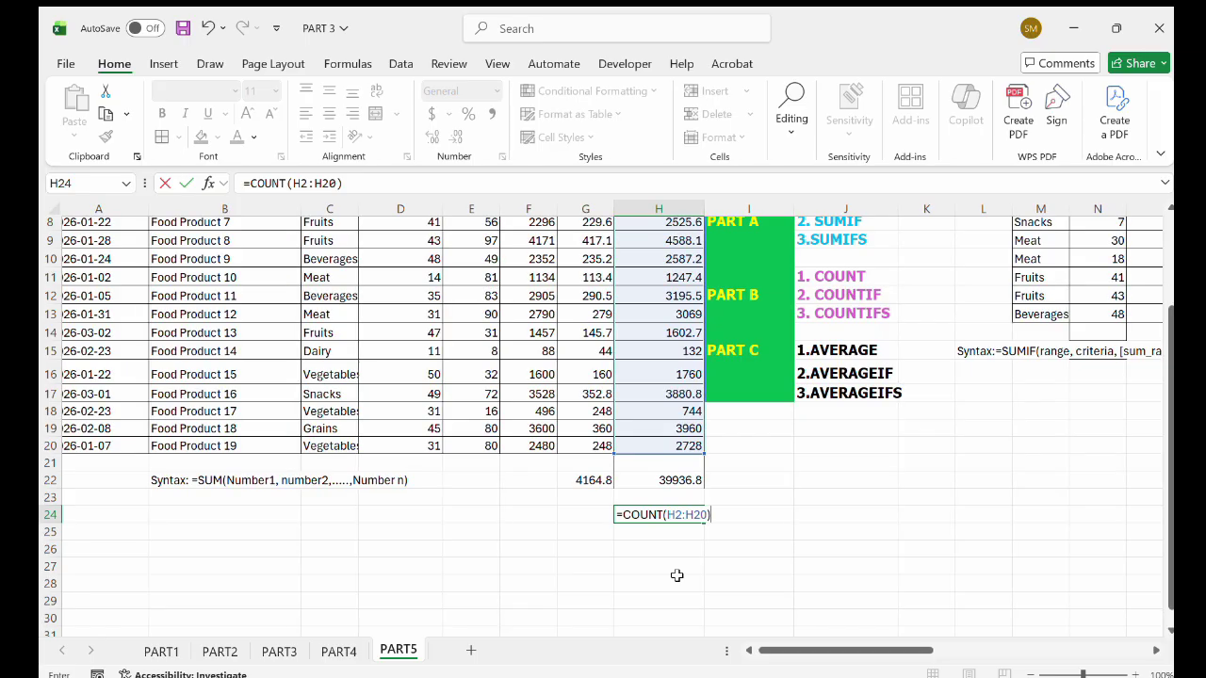
key("Return")
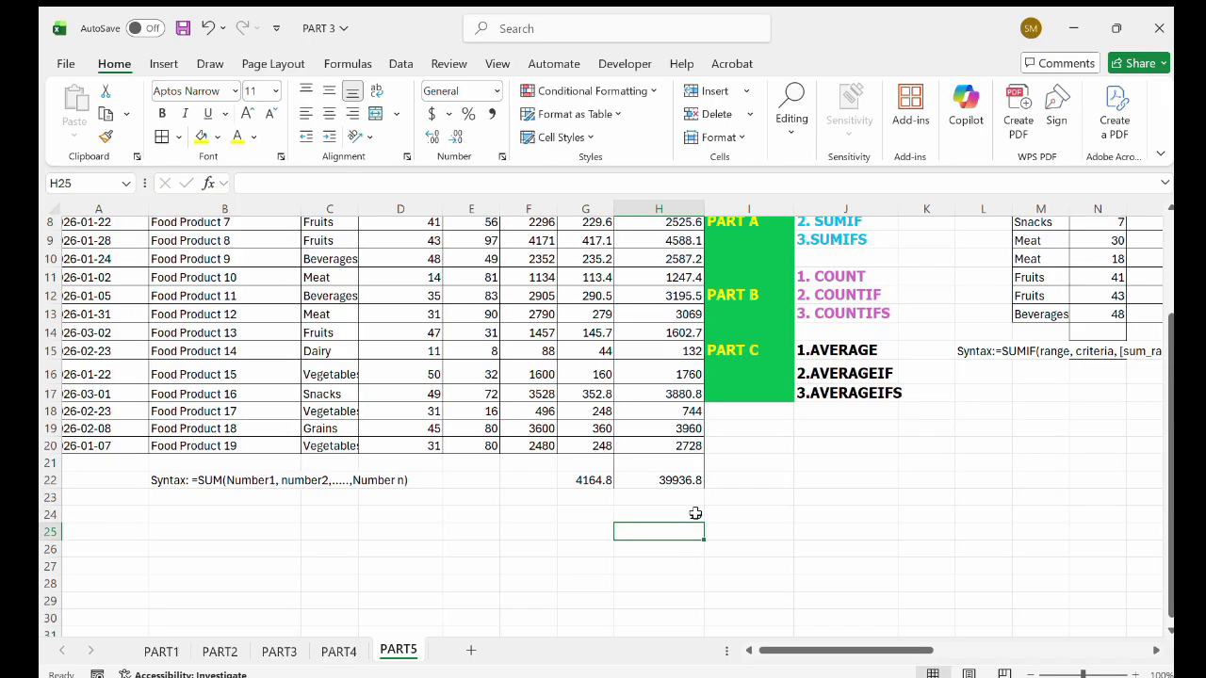
Enter =COUNT(C2:C20) in H25, which returns 0 because the Category entries are text.
type("=")
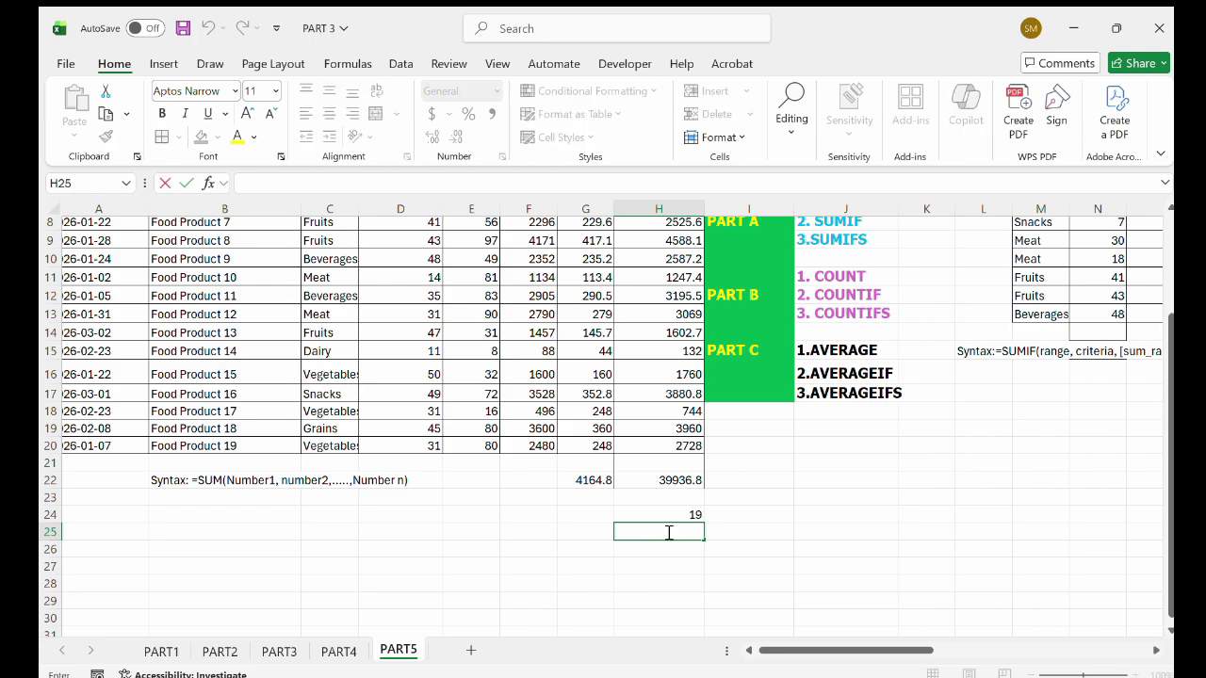
type("=")
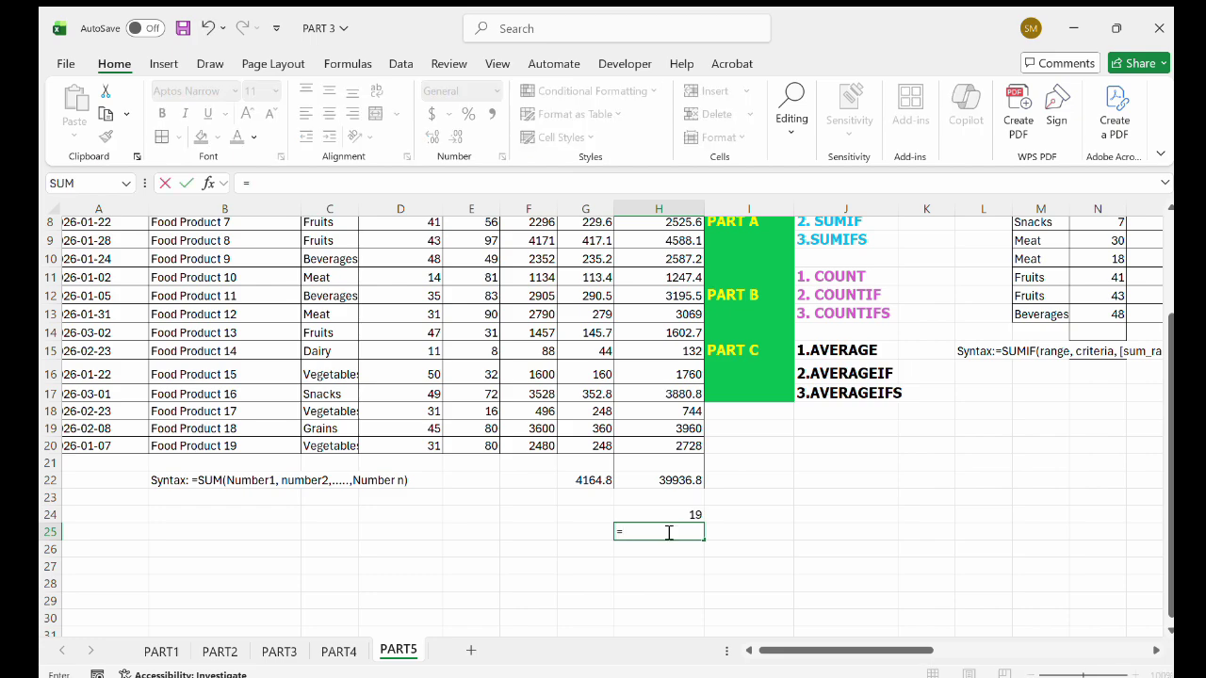
type("cou")
key("Tab")
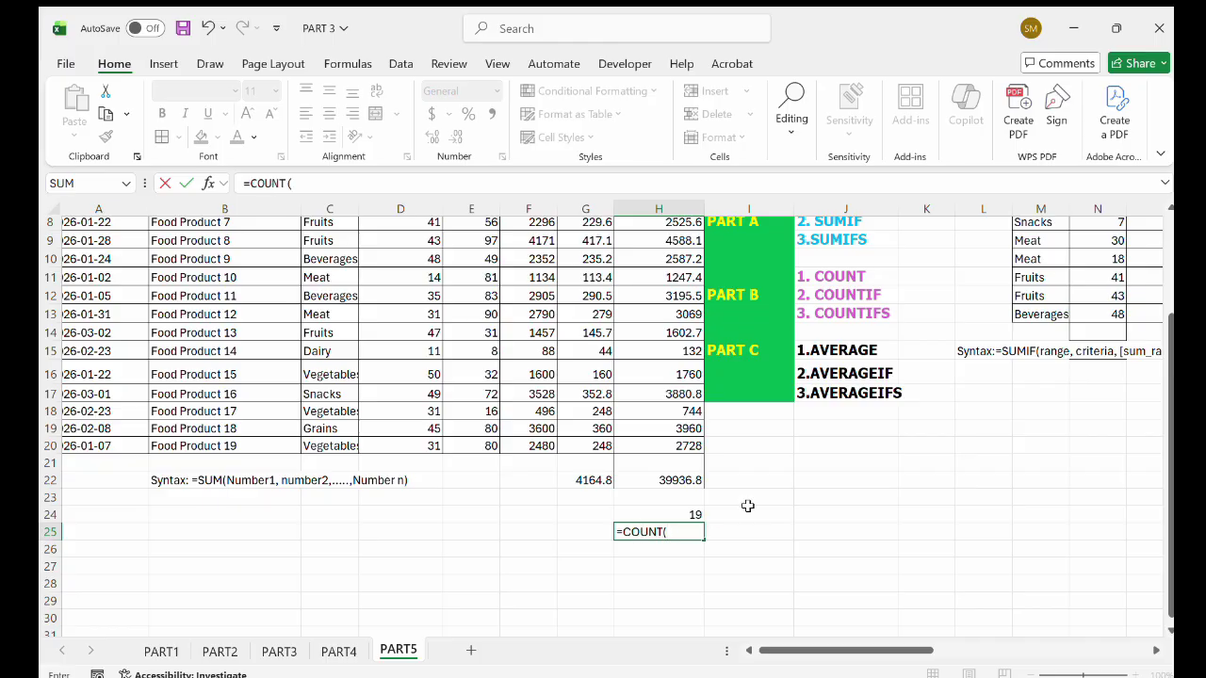
scroll(320, 426, "up", 3)
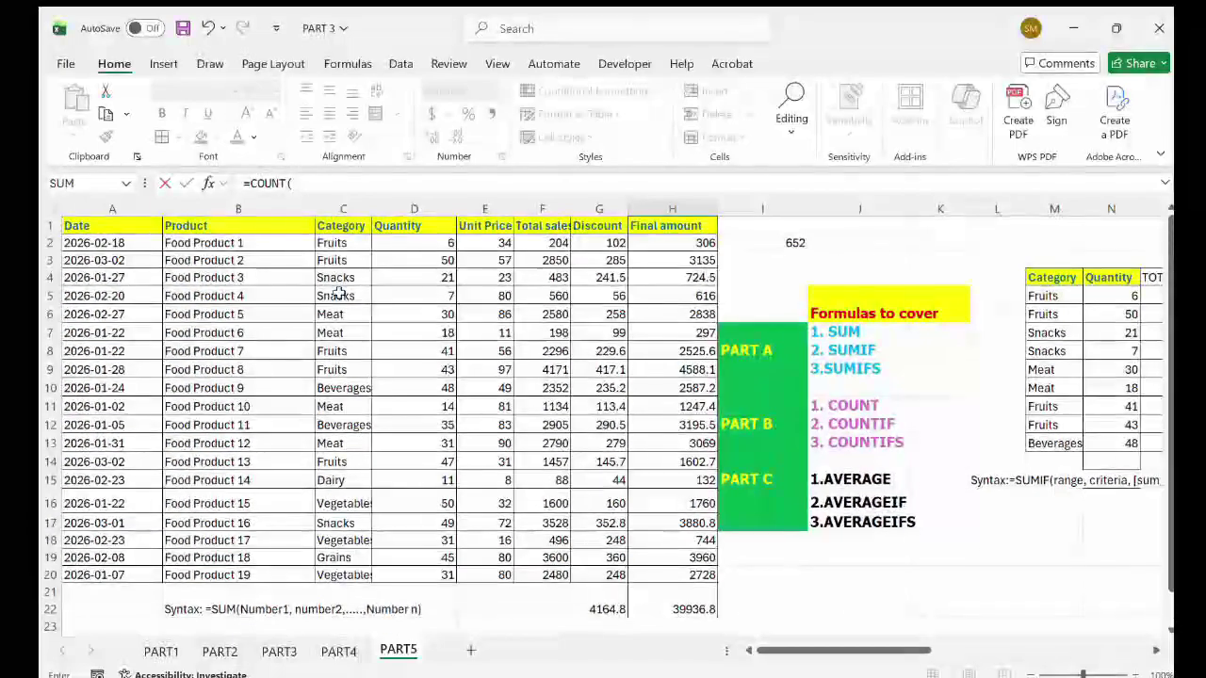
left_click_drag(342, 242, 339, 569)
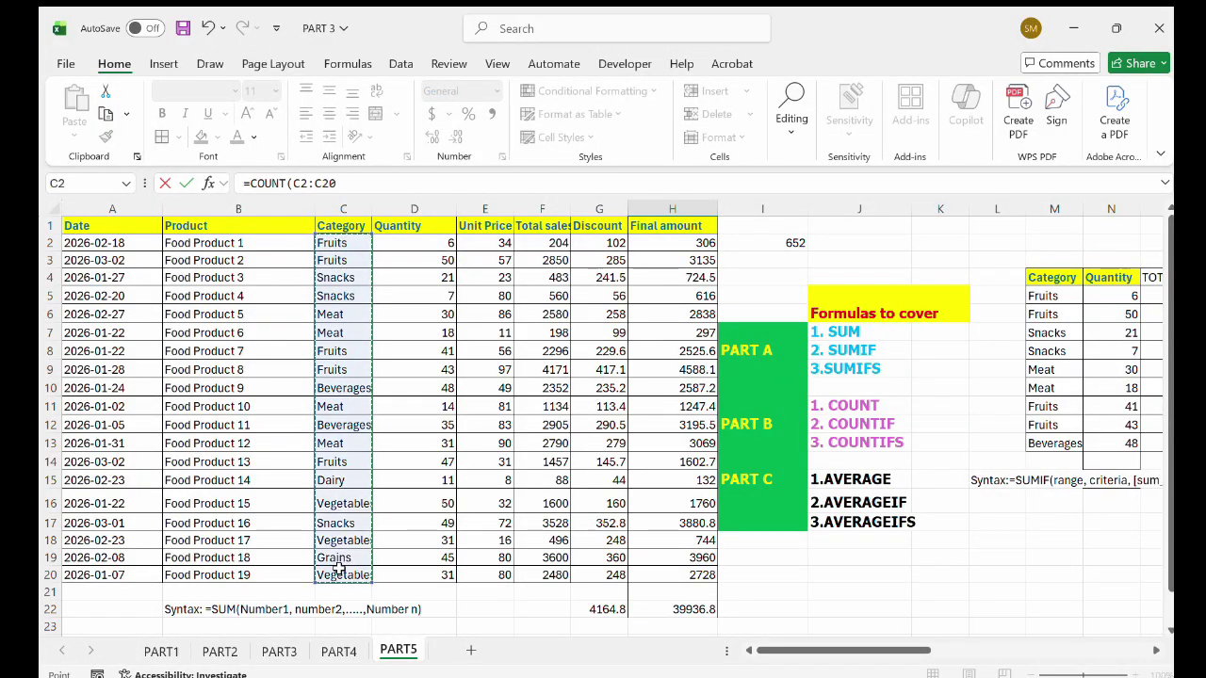
scroll(701, 594, "down", 2)
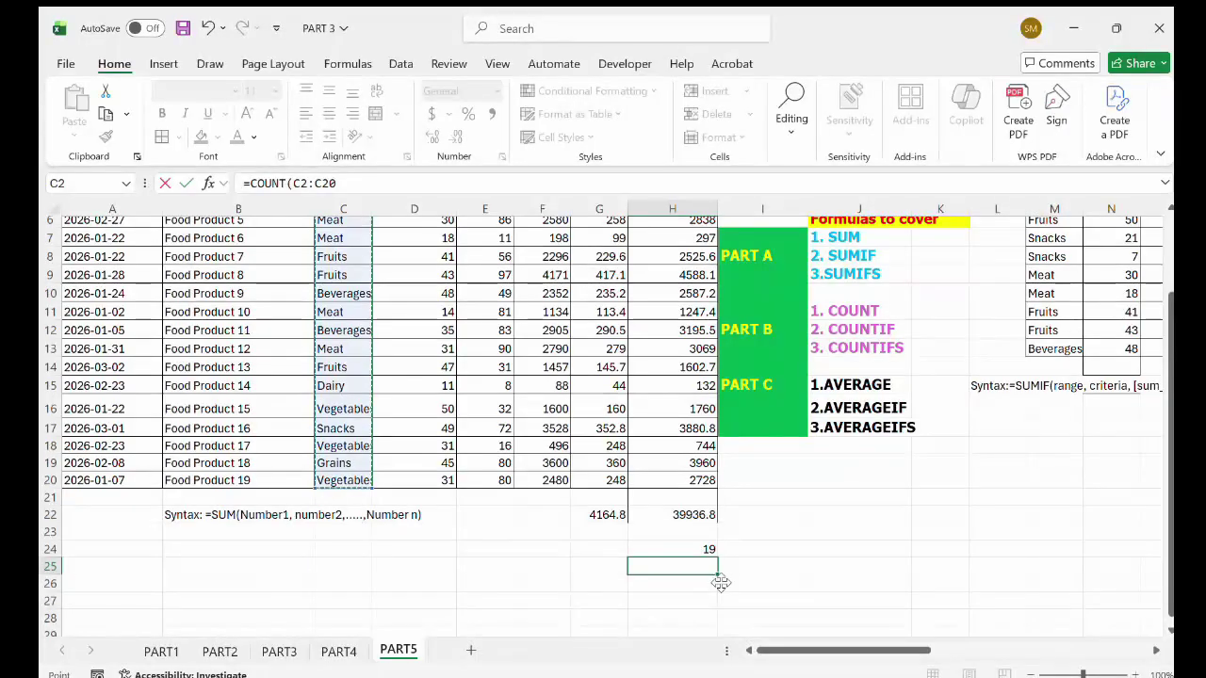
type(")")
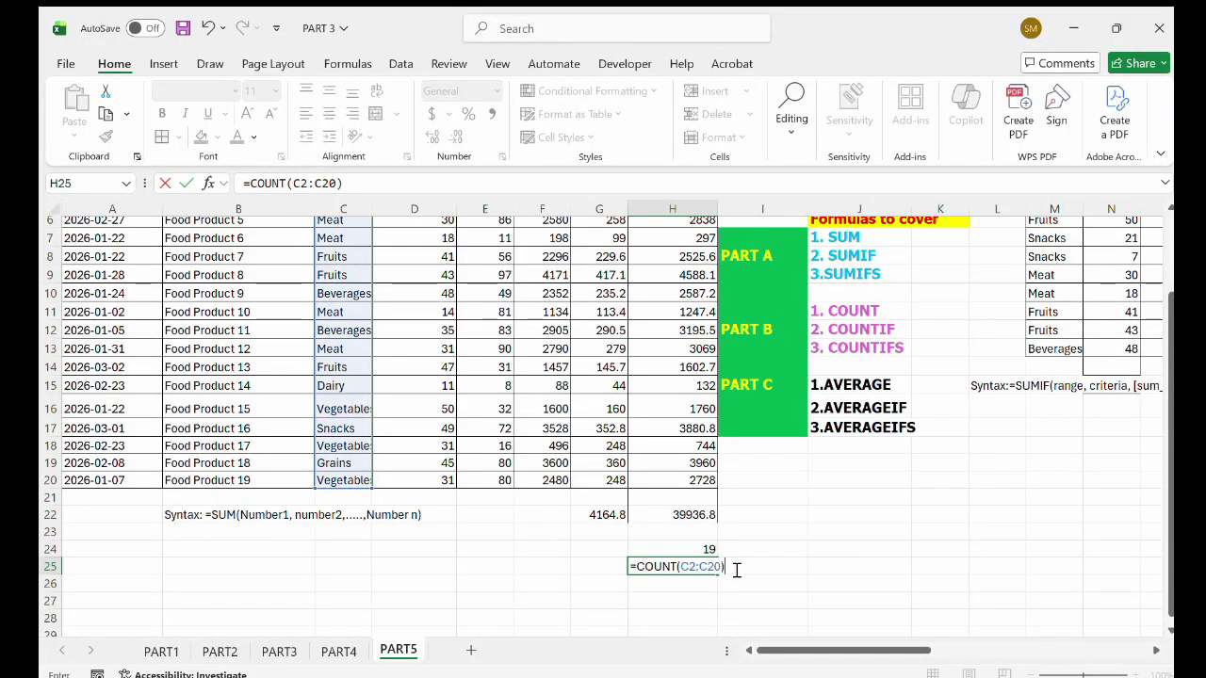
key("Return")
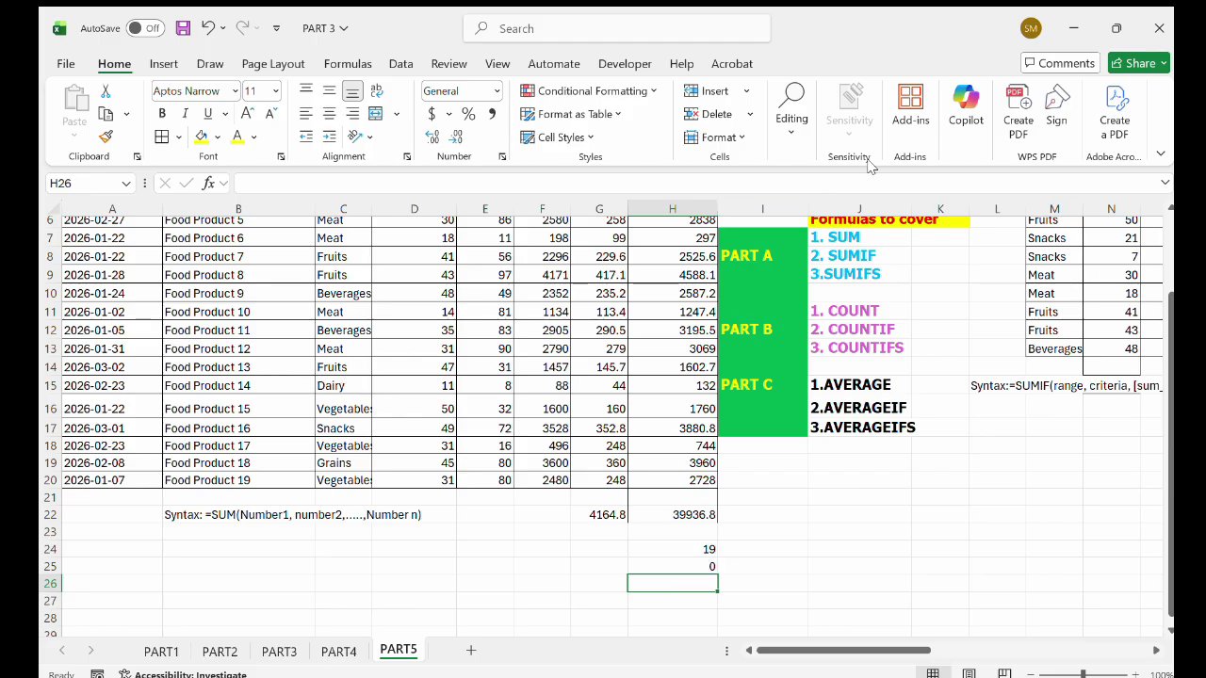
Label cell K11 beside the COUNT item as COUNTA.
left_click(859, 496)
scroll(858, 496, "up", 2)
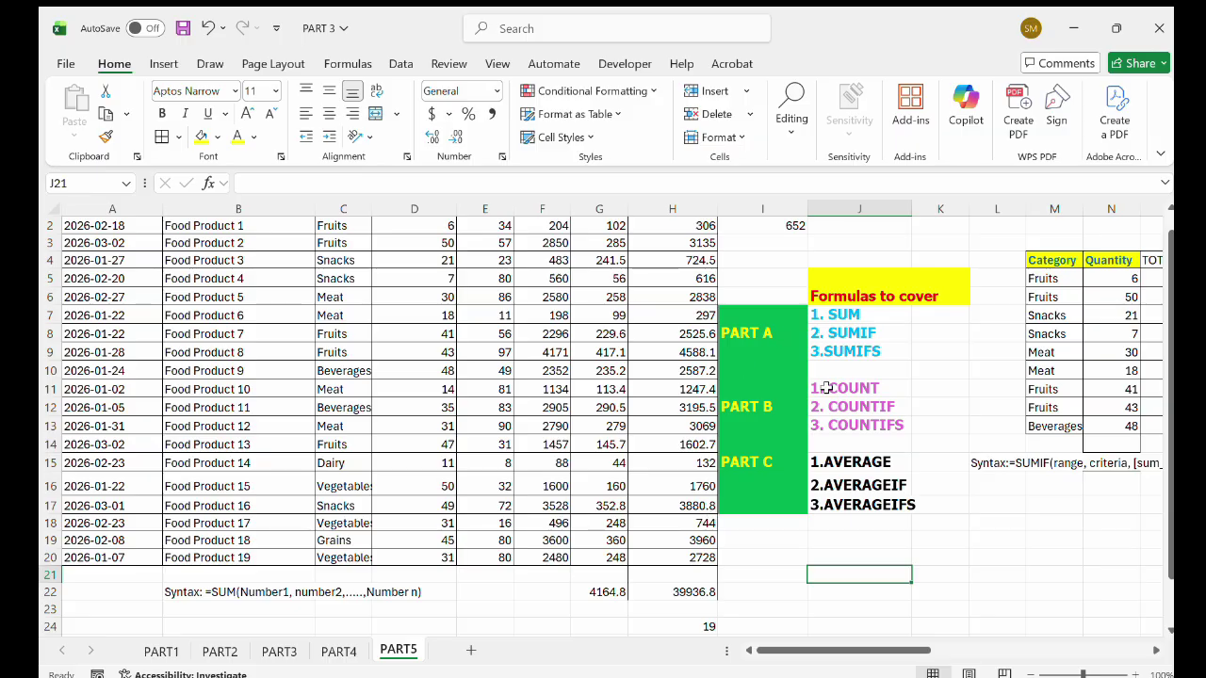
double_click(937, 391)
type("COUNTA")
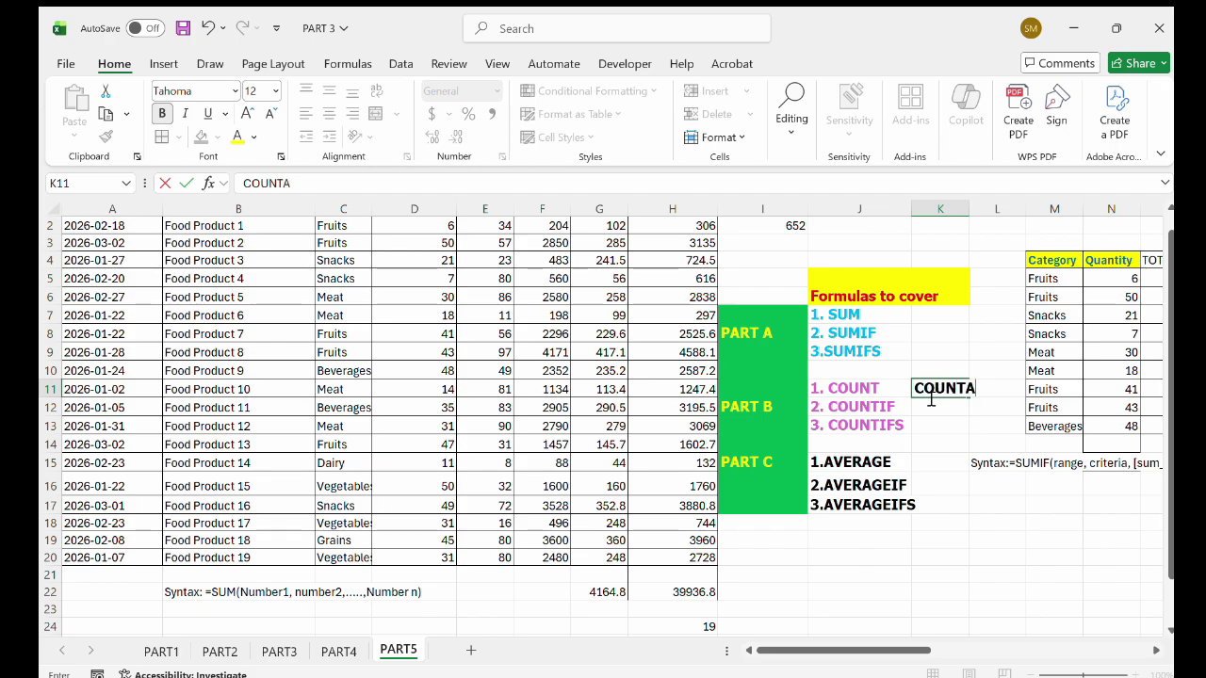
scroll(800, 407, "up", 1)
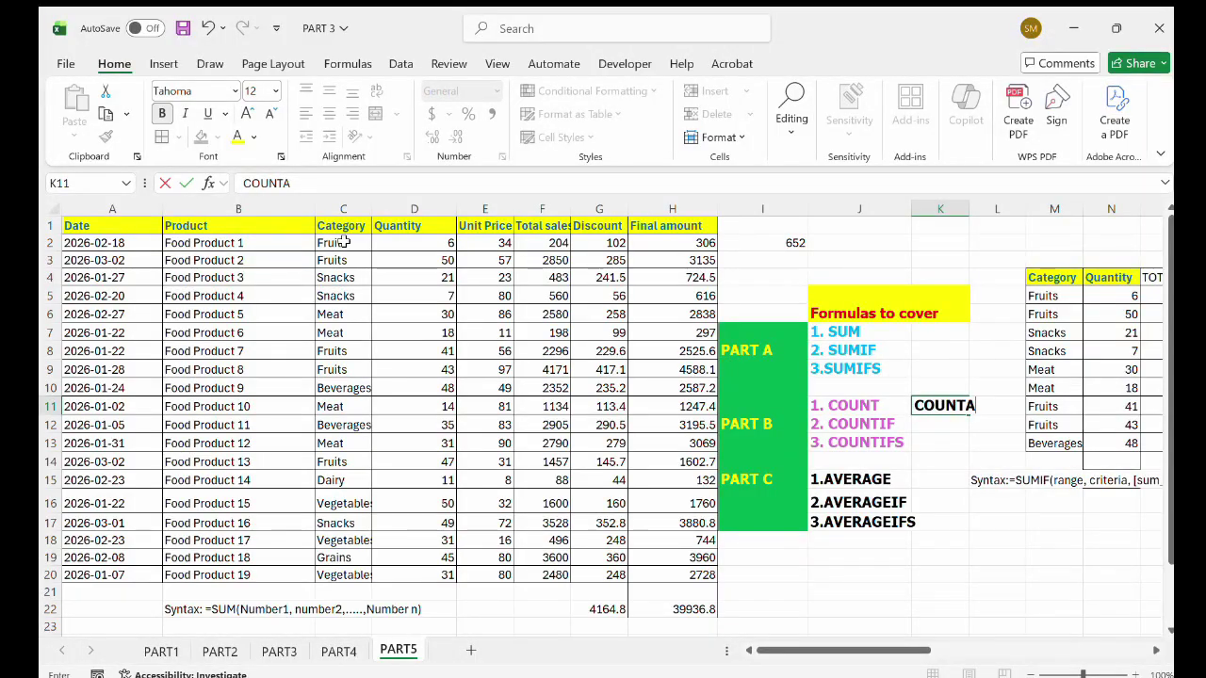
scroll(443, 377, "down", 5)
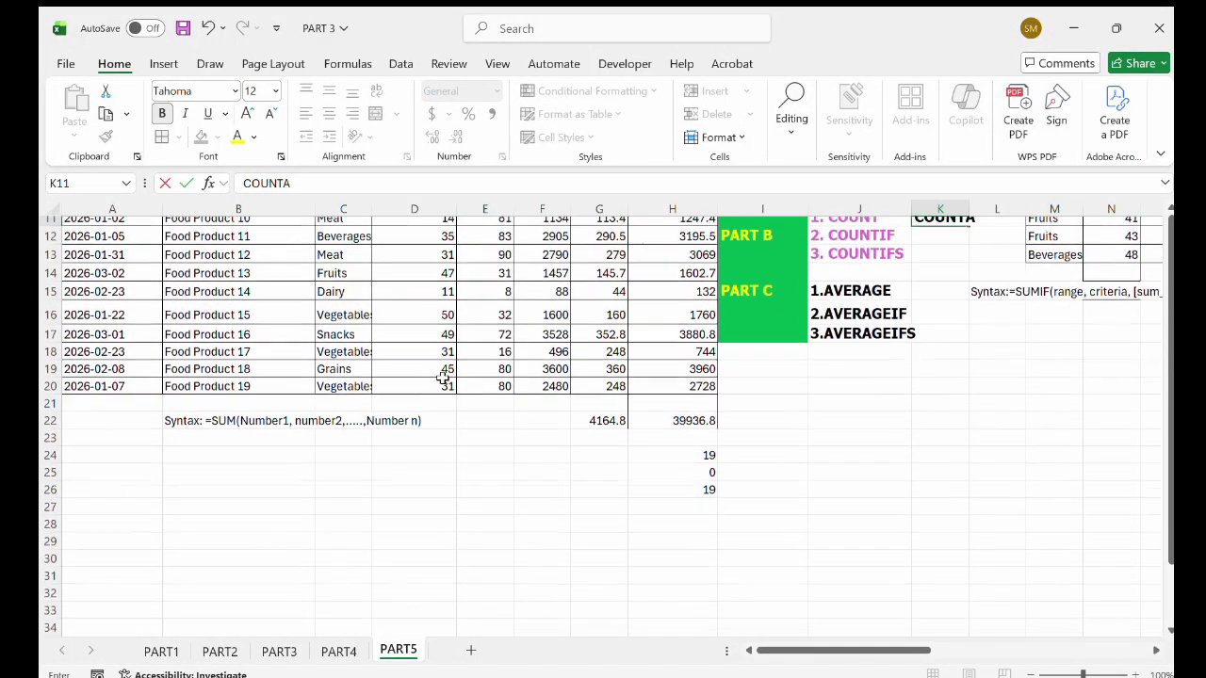
scroll(552, 399, "up", 1)
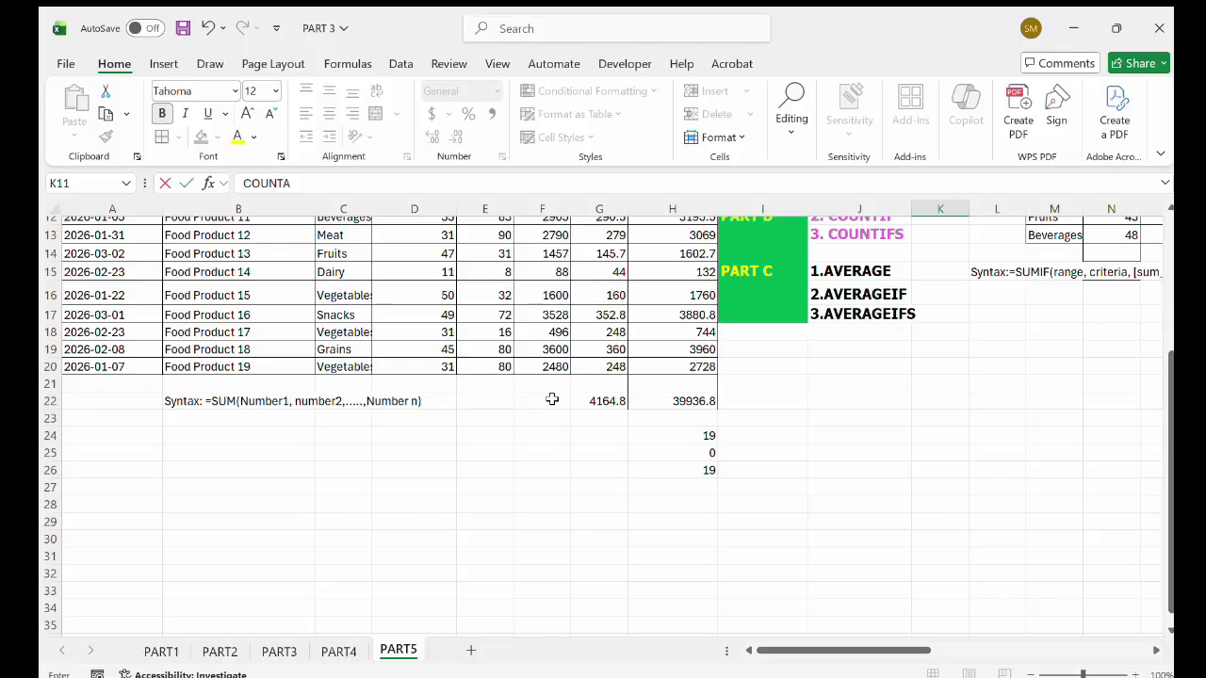
Enter =COUNTA(C2:C20) in H27 to count the non-empty Category cells.
left_click(651, 490)
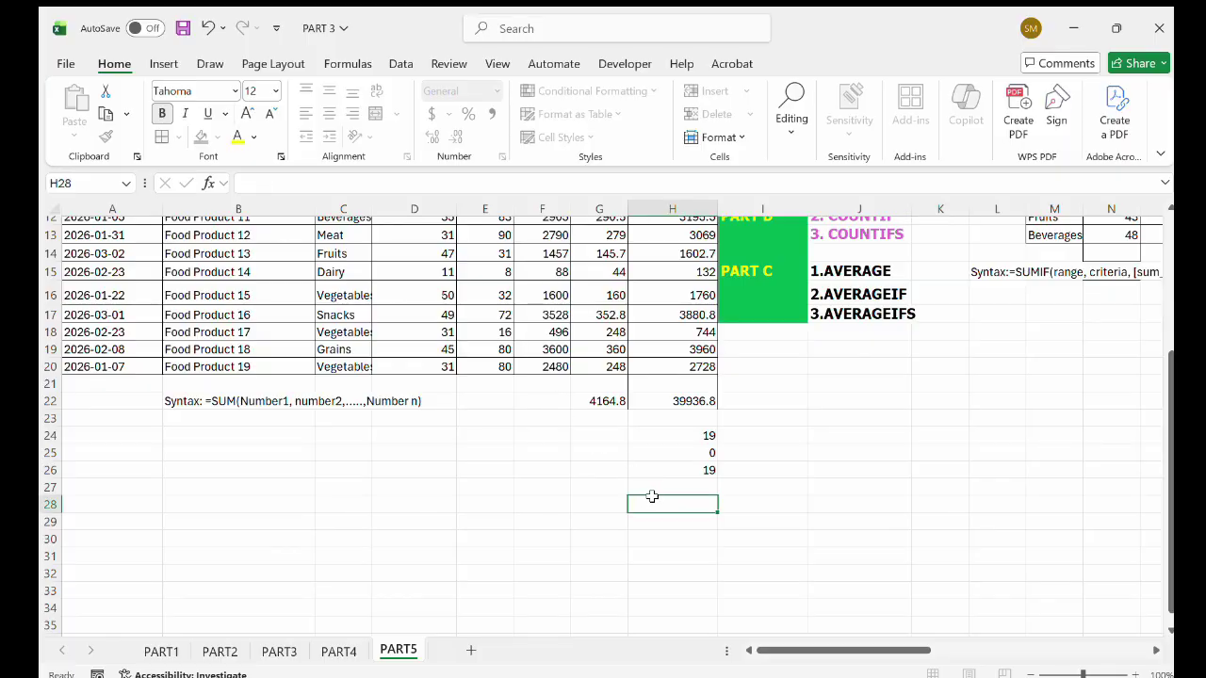
scroll(693, 508, "up", 1)
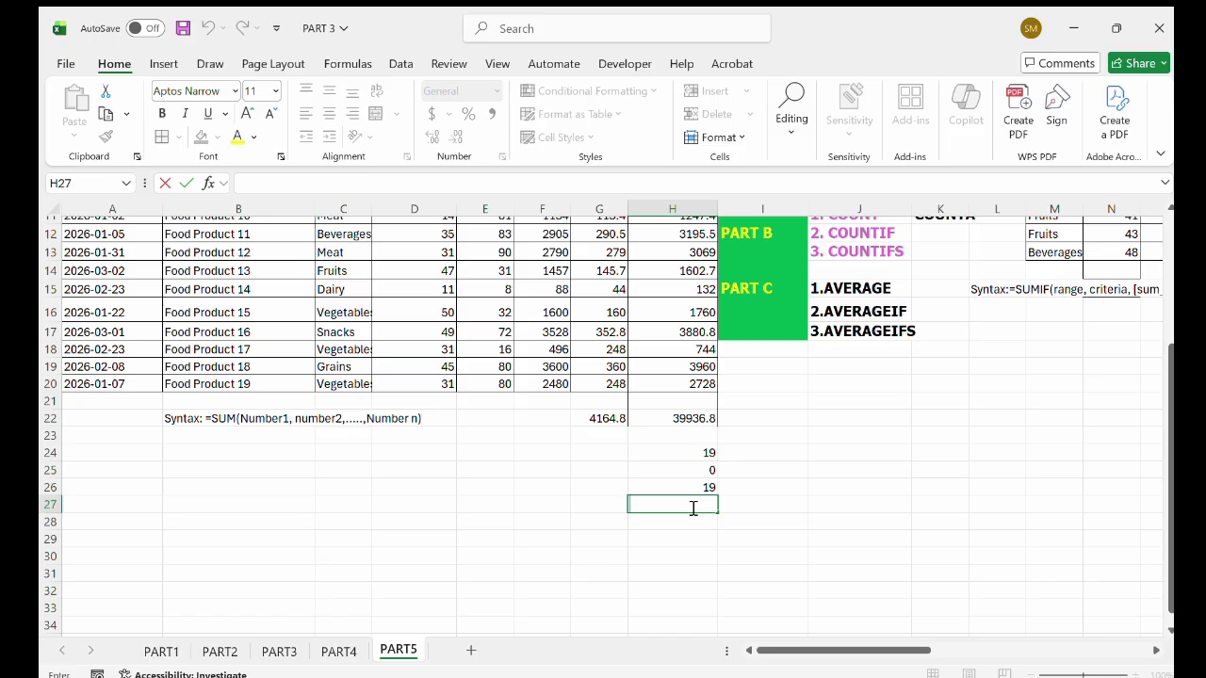
type("=COU")
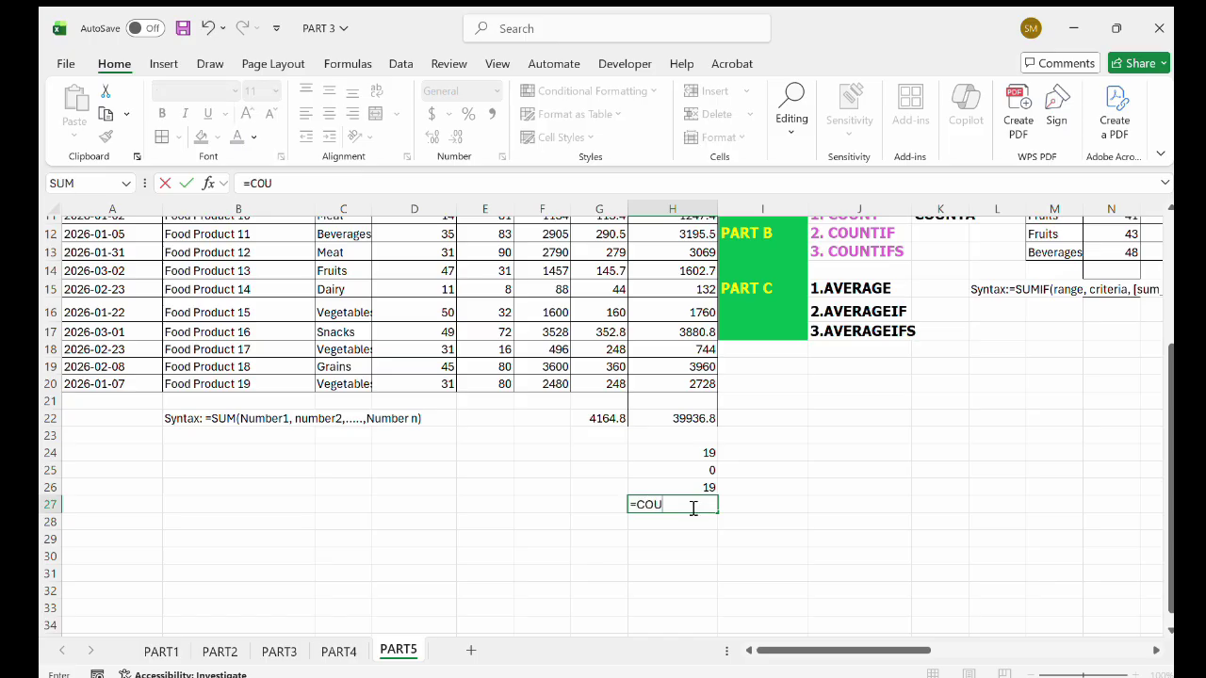
type("NT(")
type("A")
type("(")
scroll(471, 441, "up", 4)
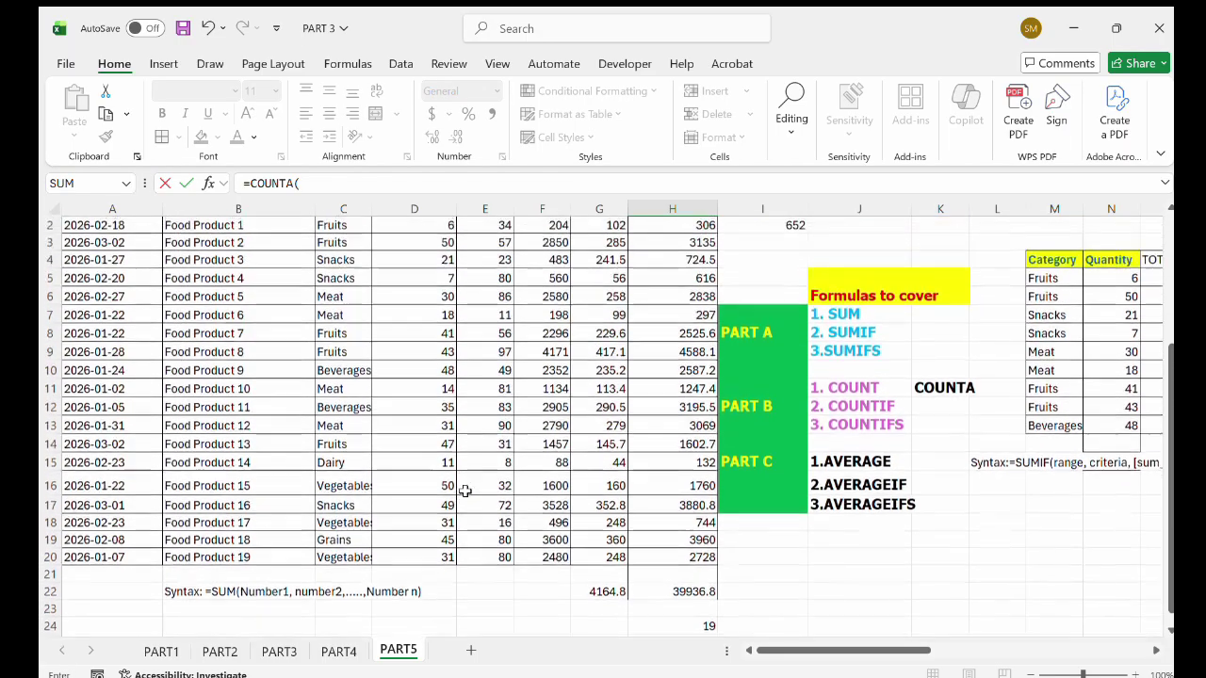
left_click_drag(334, 243, 366, 583)
scroll(736, 583, "down", 4)
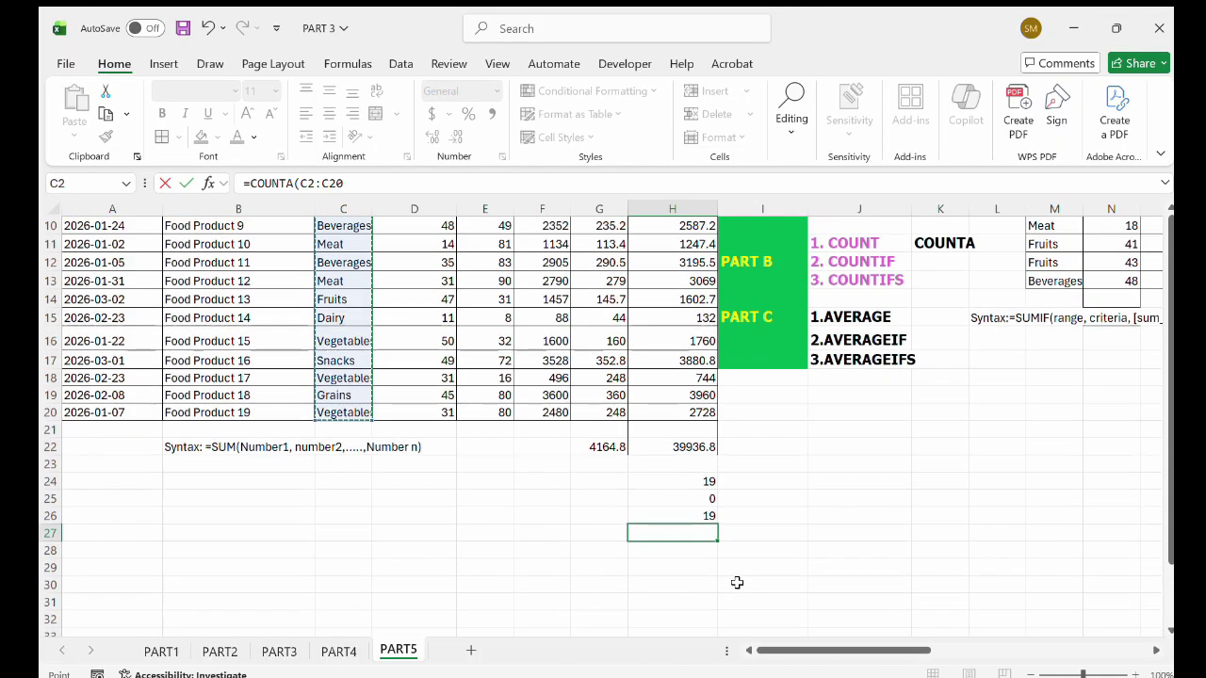
left_click(744, 489)
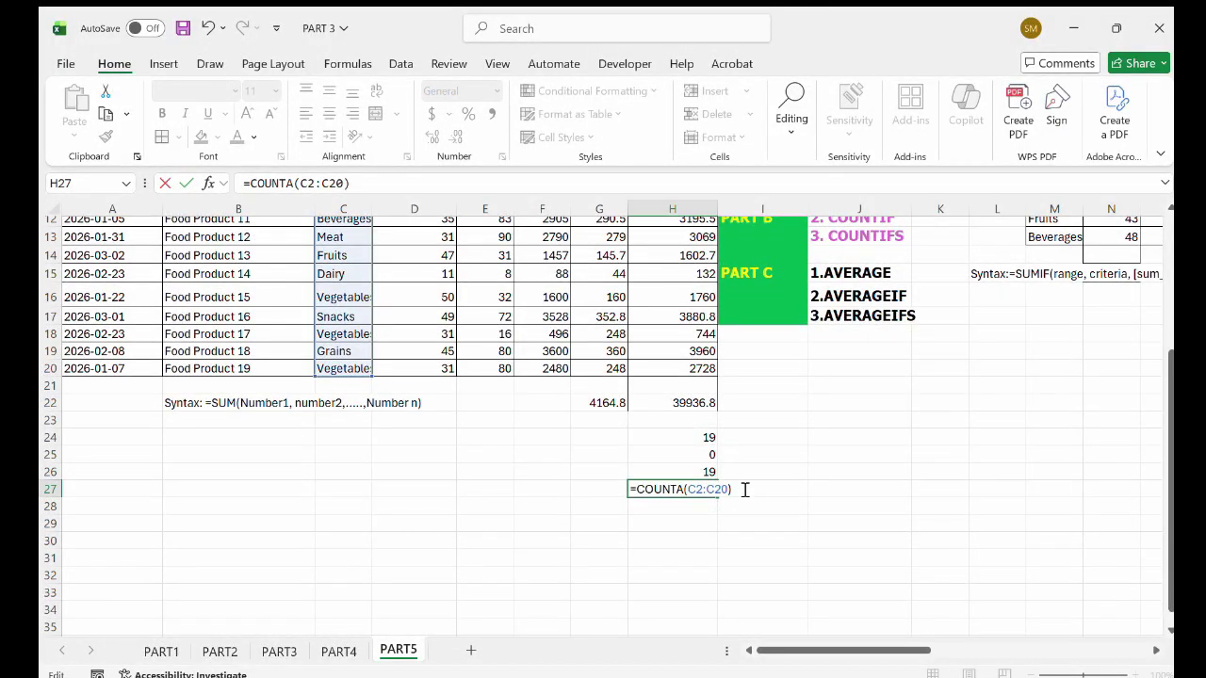
key("Return")
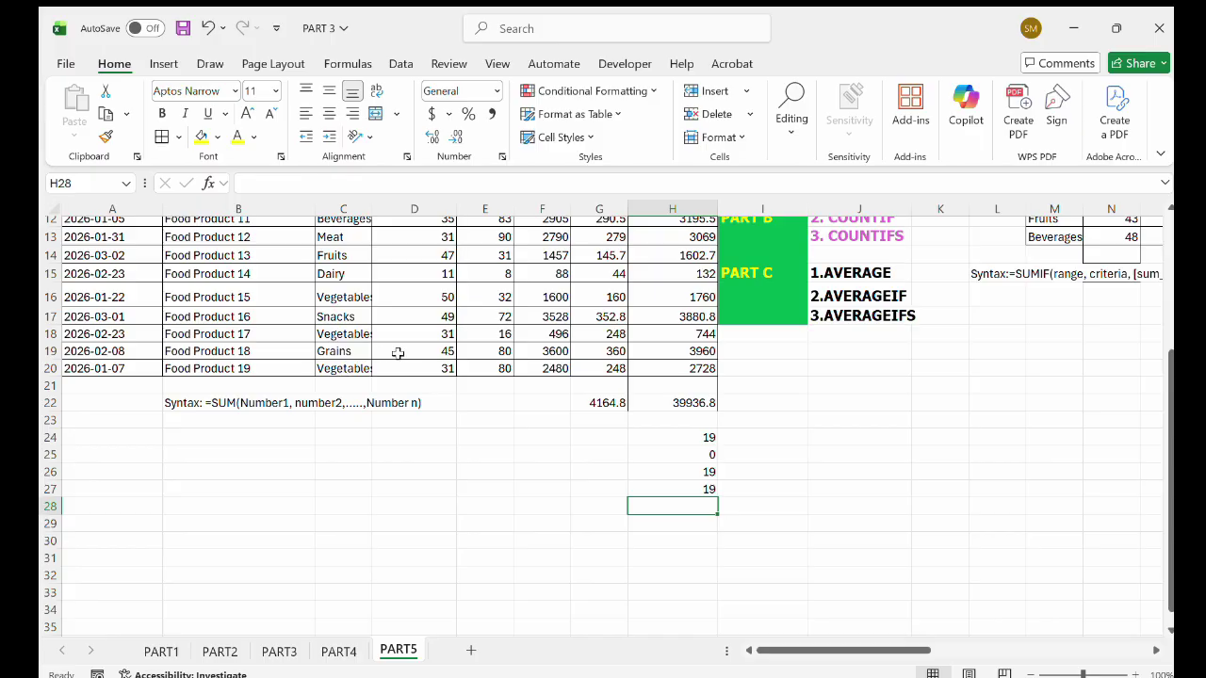
Clear and then restore the Vegetables entries in C16 and C18, and save the PART 3 workbook.
scroll(393, 348, "up", 2)
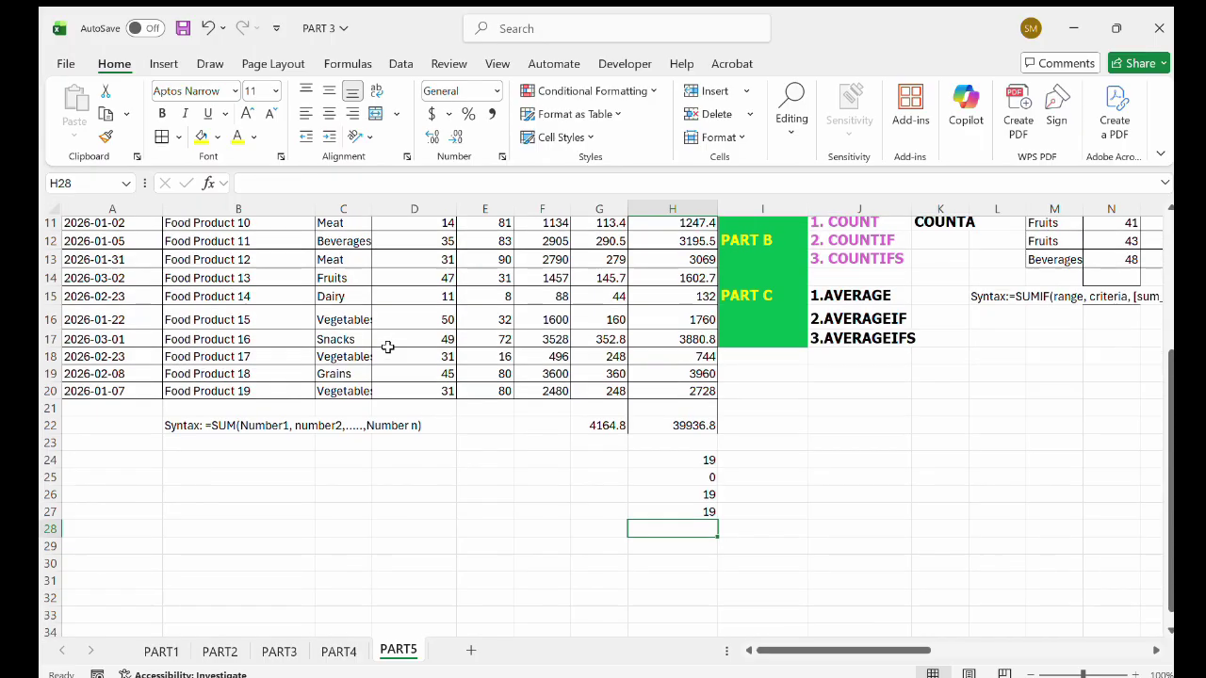
left_click(662, 527)
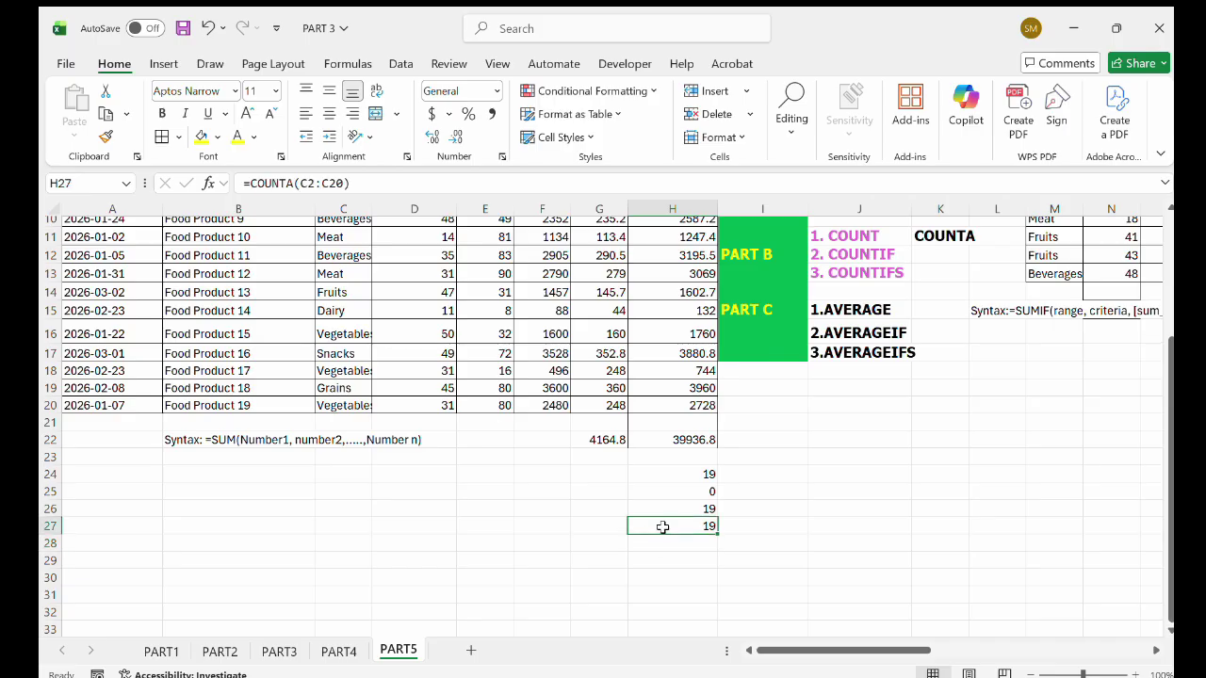
left_click(358, 371)
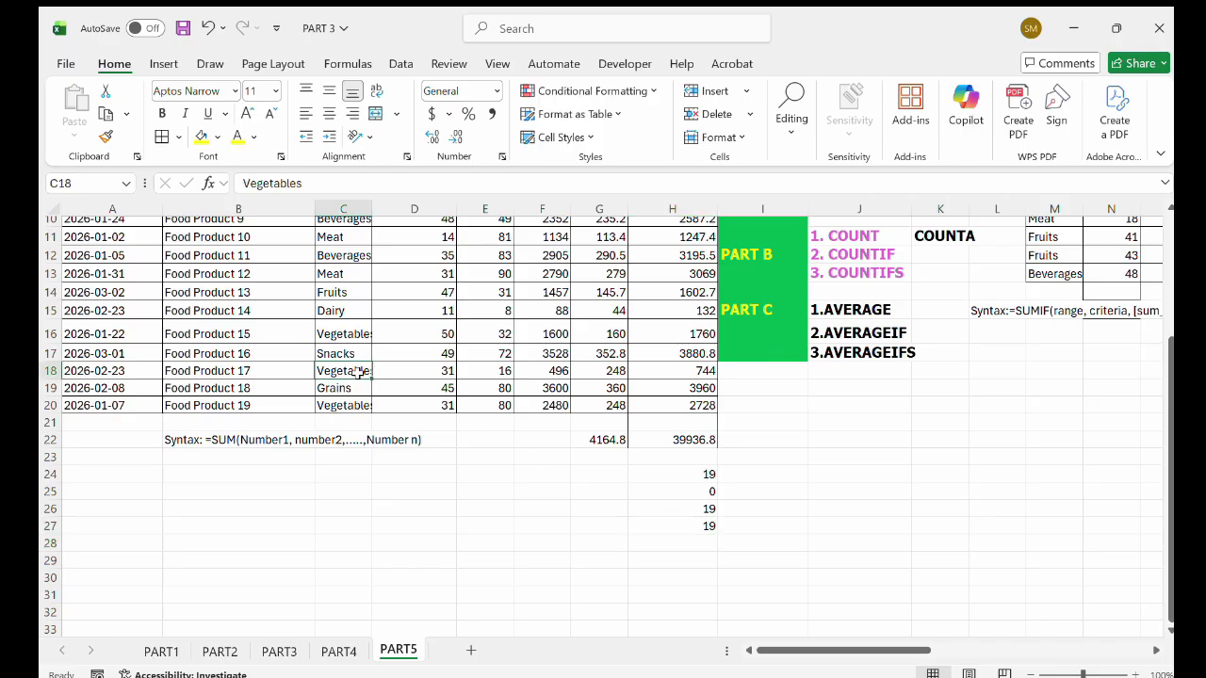
key("Delete")
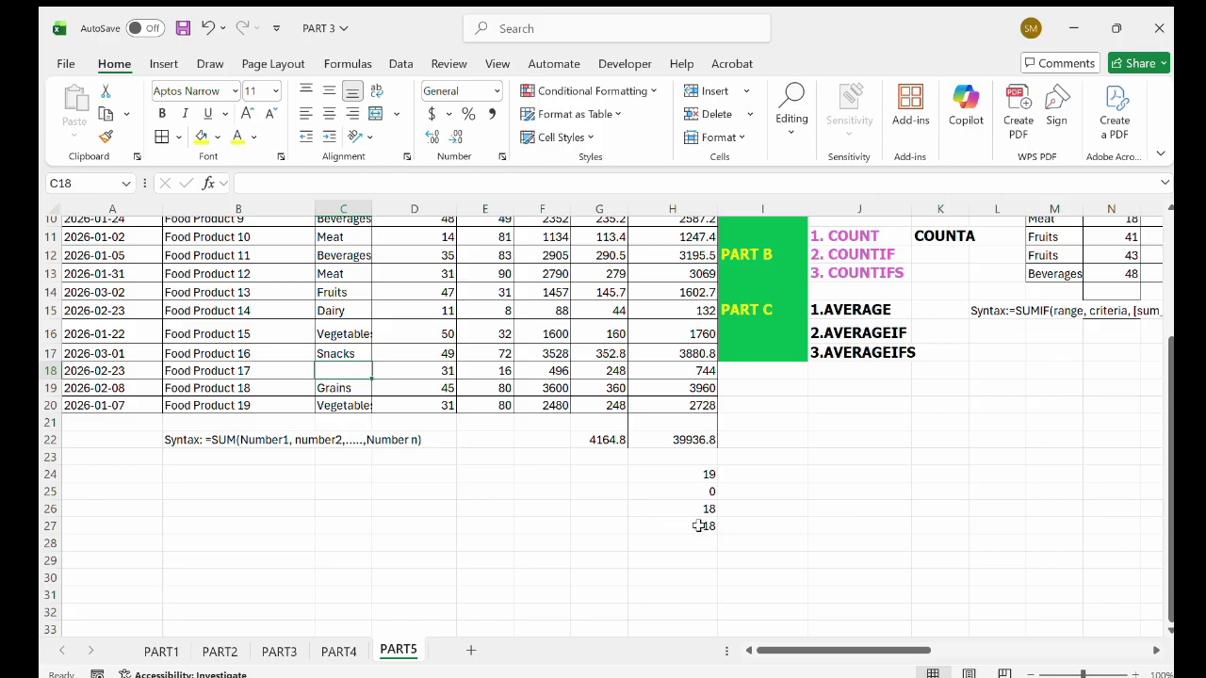
left_click(352, 333)
key("Delete")
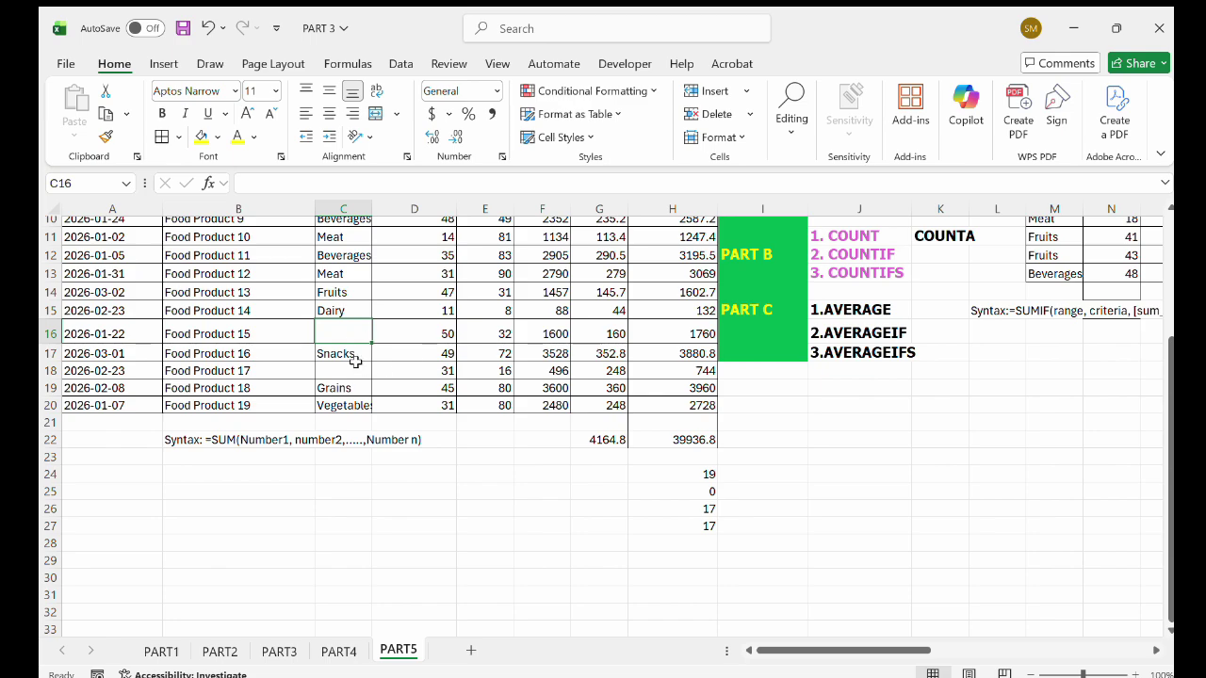
left_click(207, 25)
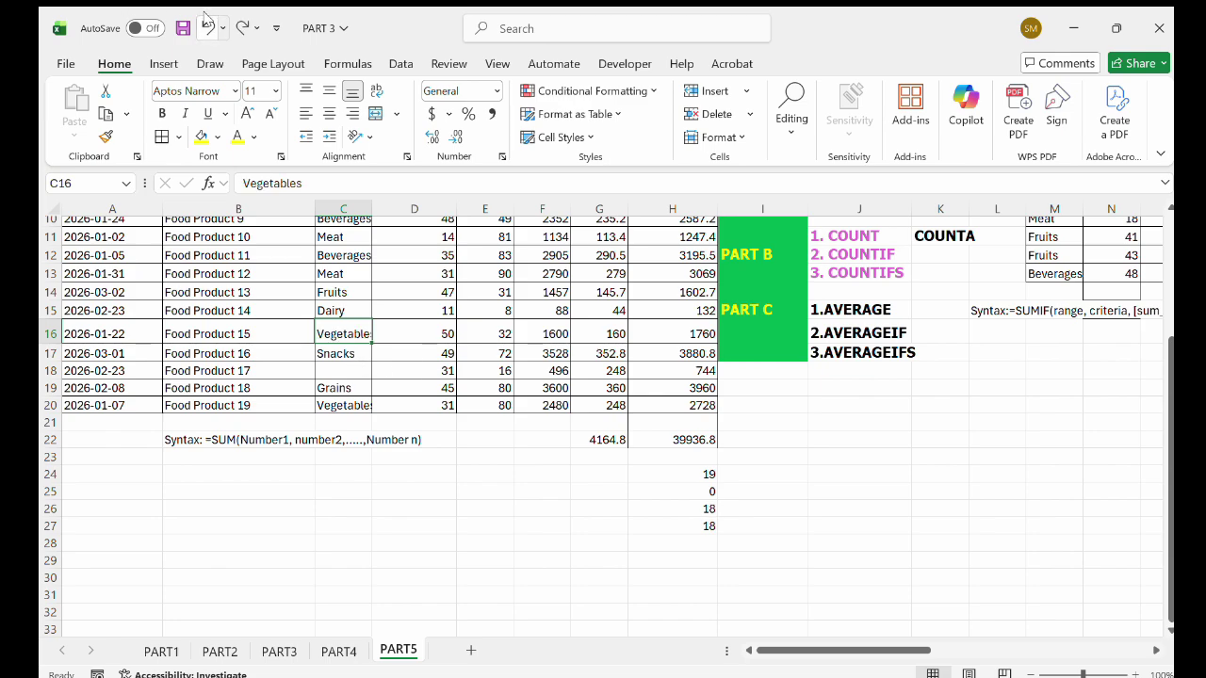
left_click(207, 24)
left_click(183, 27)
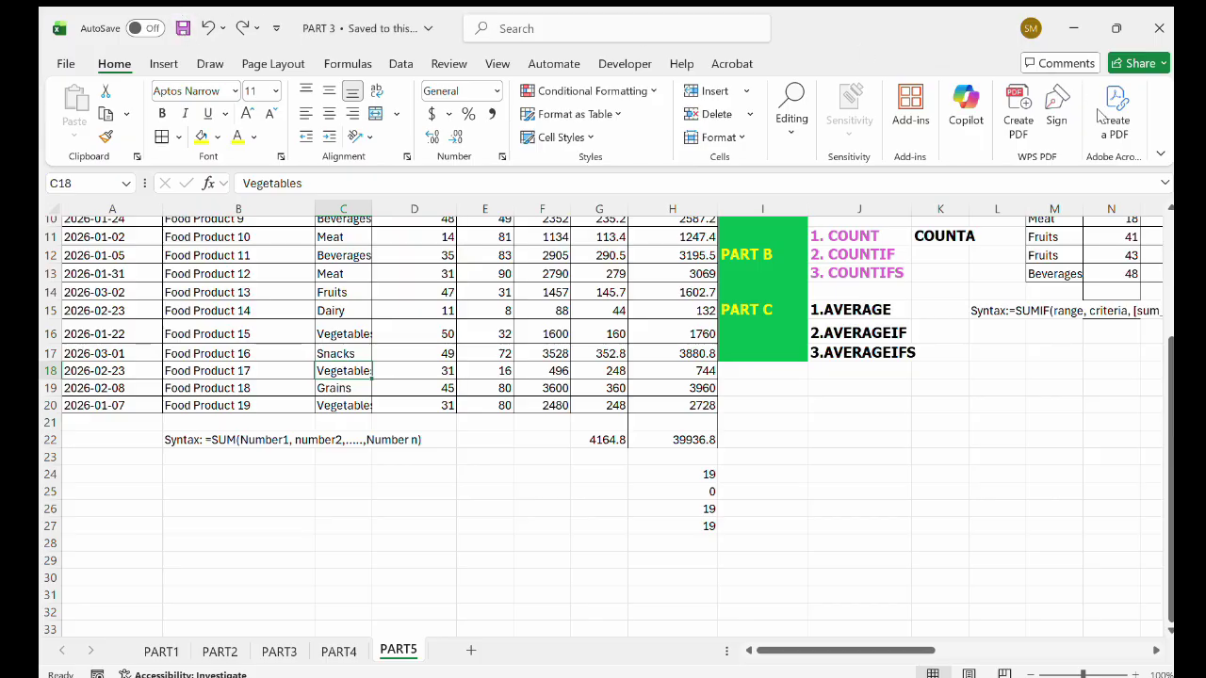
scroll(819, 558, "up", 4)
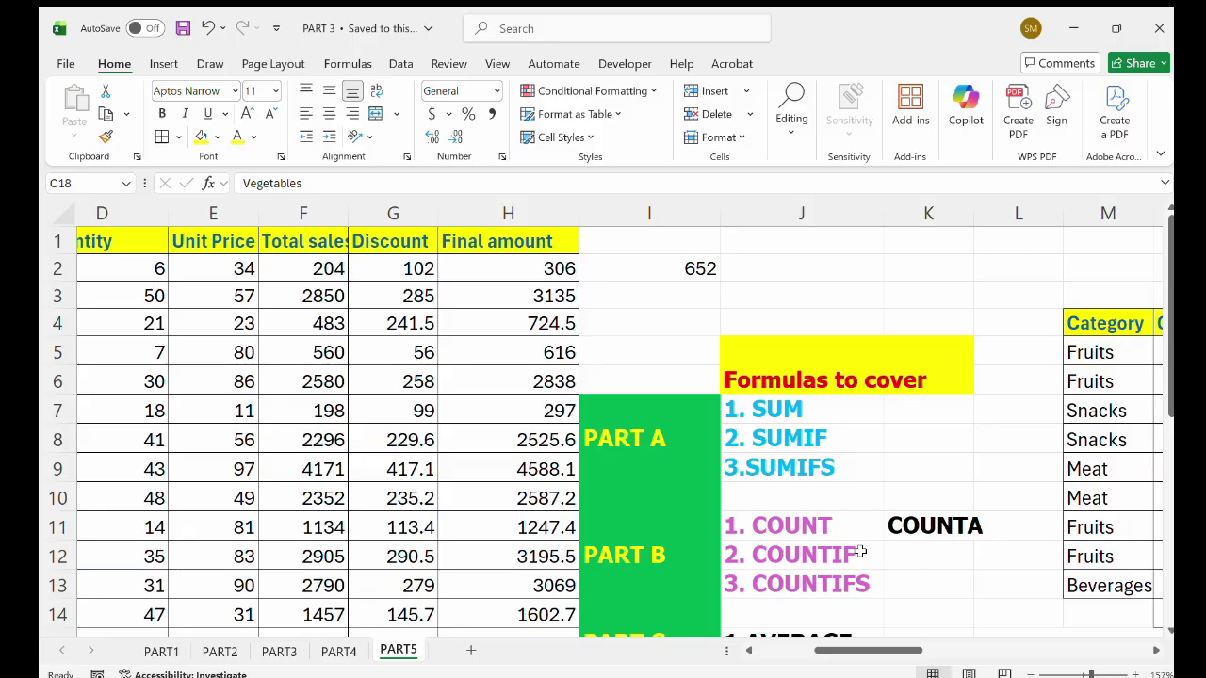
Rename the O4 header from TOTAL_SUM to TOTAL_countif.
scroll(859, 551, "right", 5)
scroll(860, 551, "down", 1)
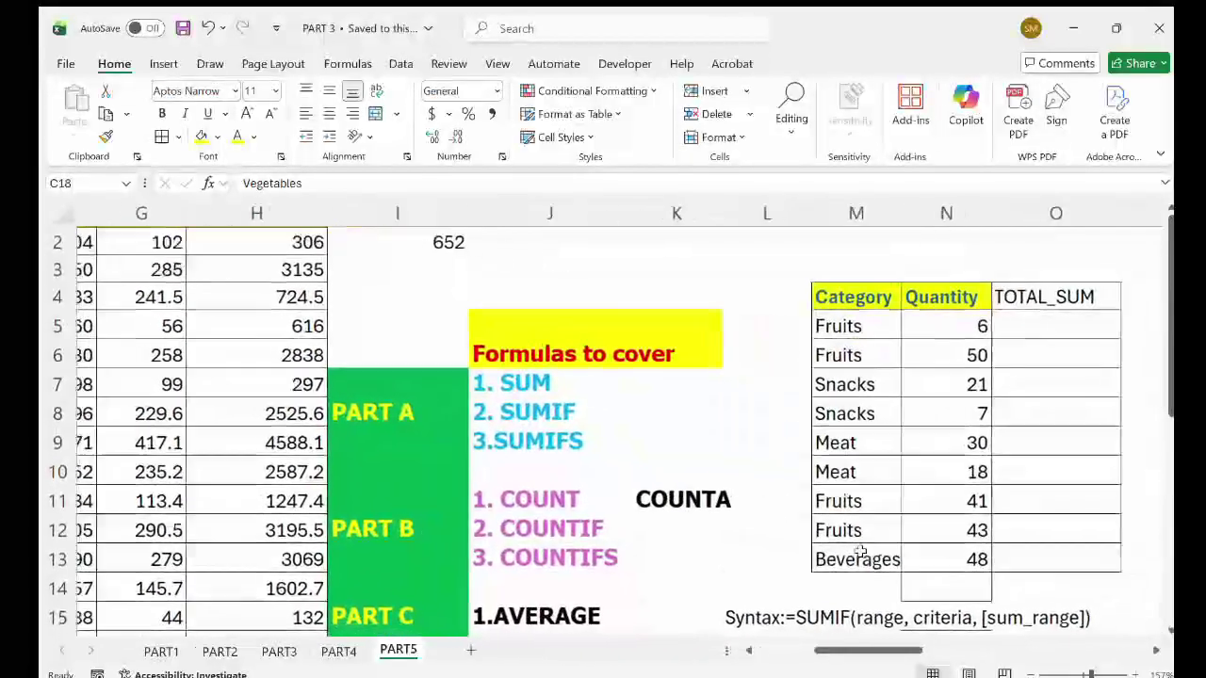
scroll(860, 551, "up", 1)
scroll(860, 551, "right", 2)
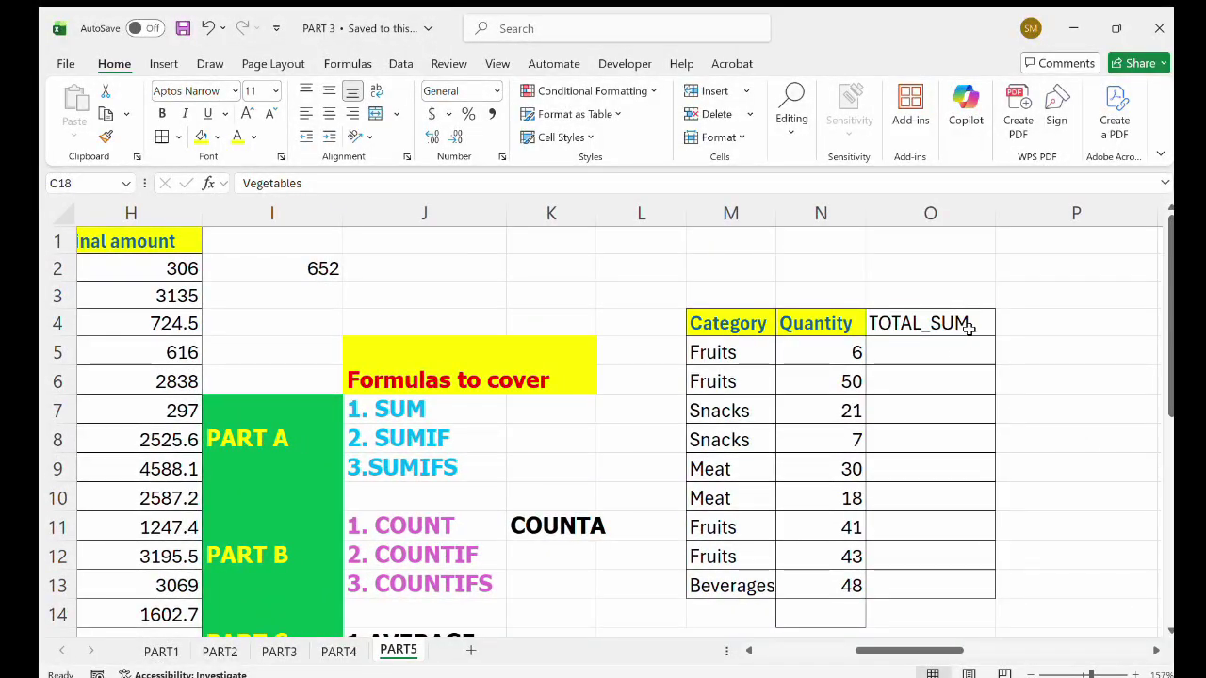
double_click(968, 327)
key("BackSpace")
key("BackSpace")
key("BackSpace")
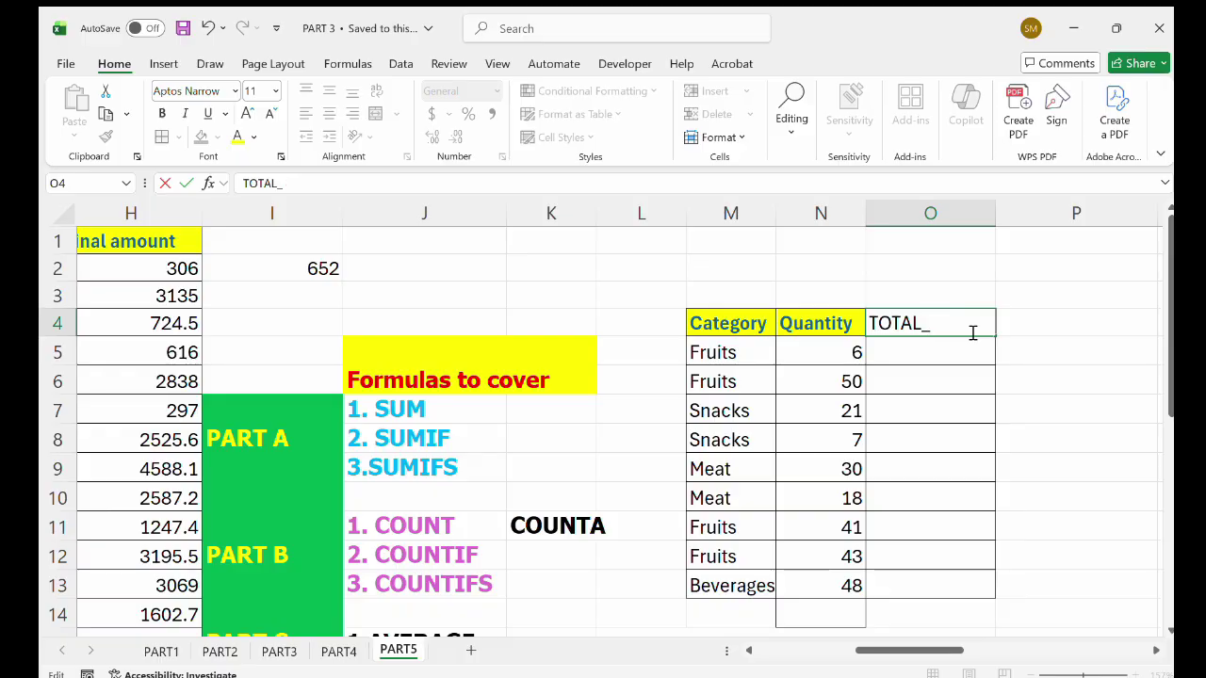
type("co")
key("BackSpace")
key("BackSpace")
type("untif")
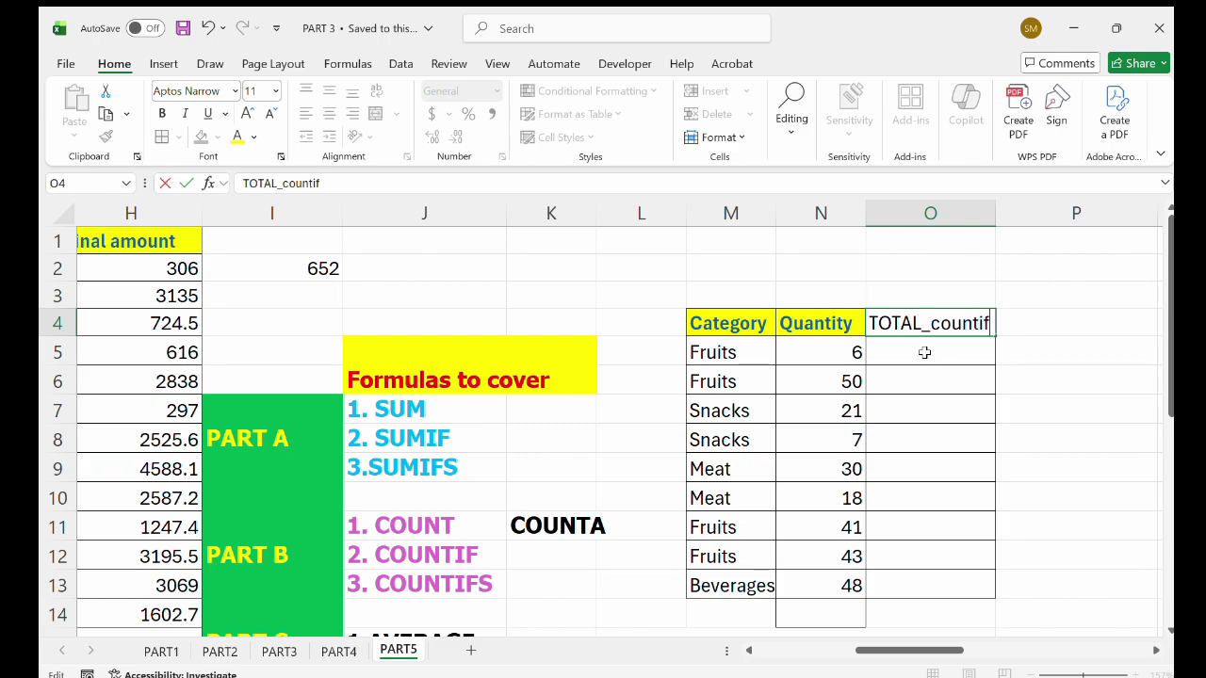
key("Return")
Start a COUNTIF formula in O5 over the Category range C2:C20.
type("=")
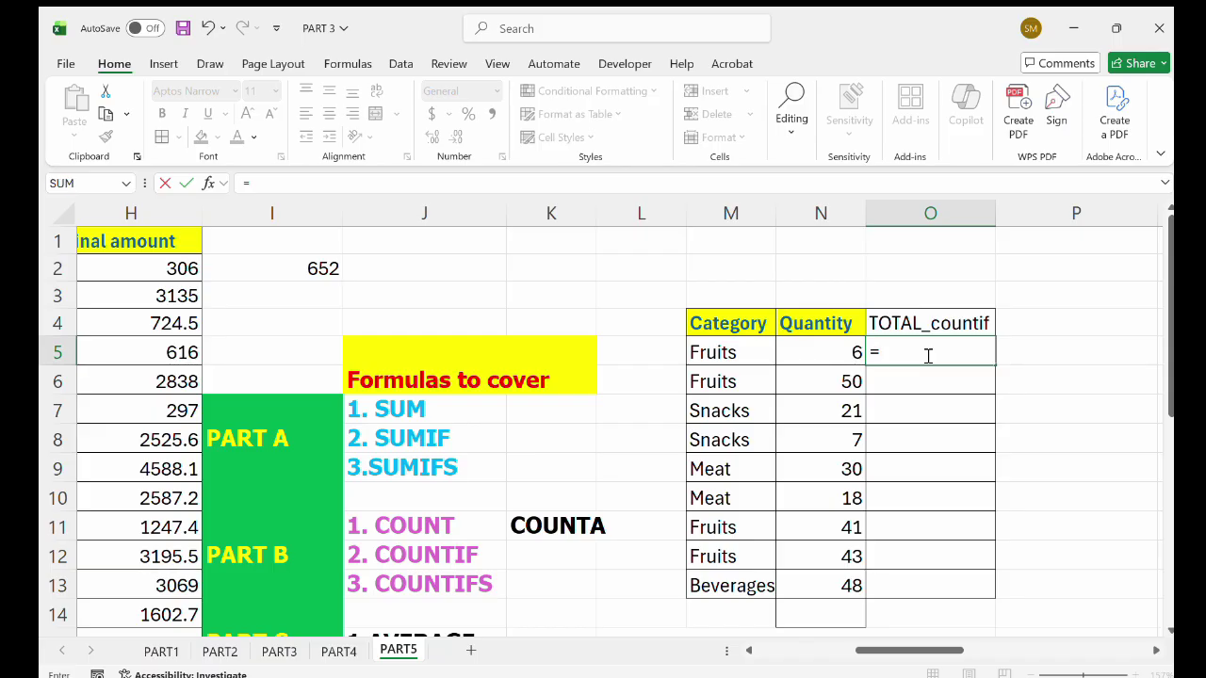
type("countif")
key("Tab")
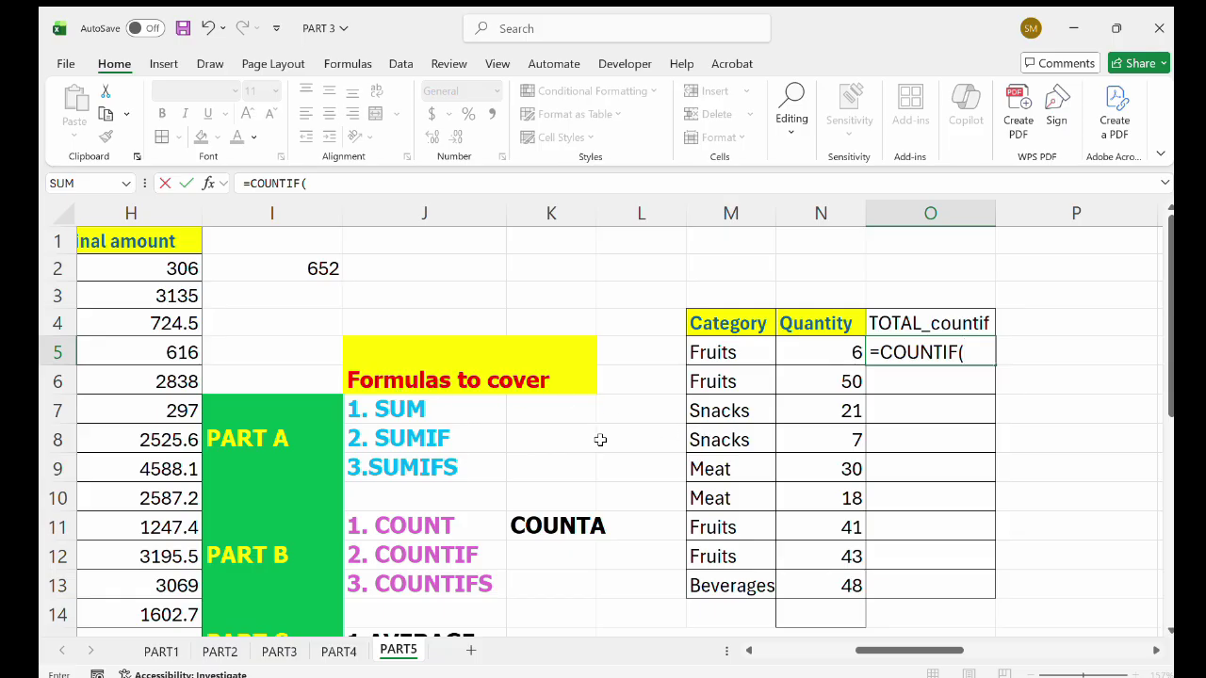
scroll(600, 440, "left", 5)
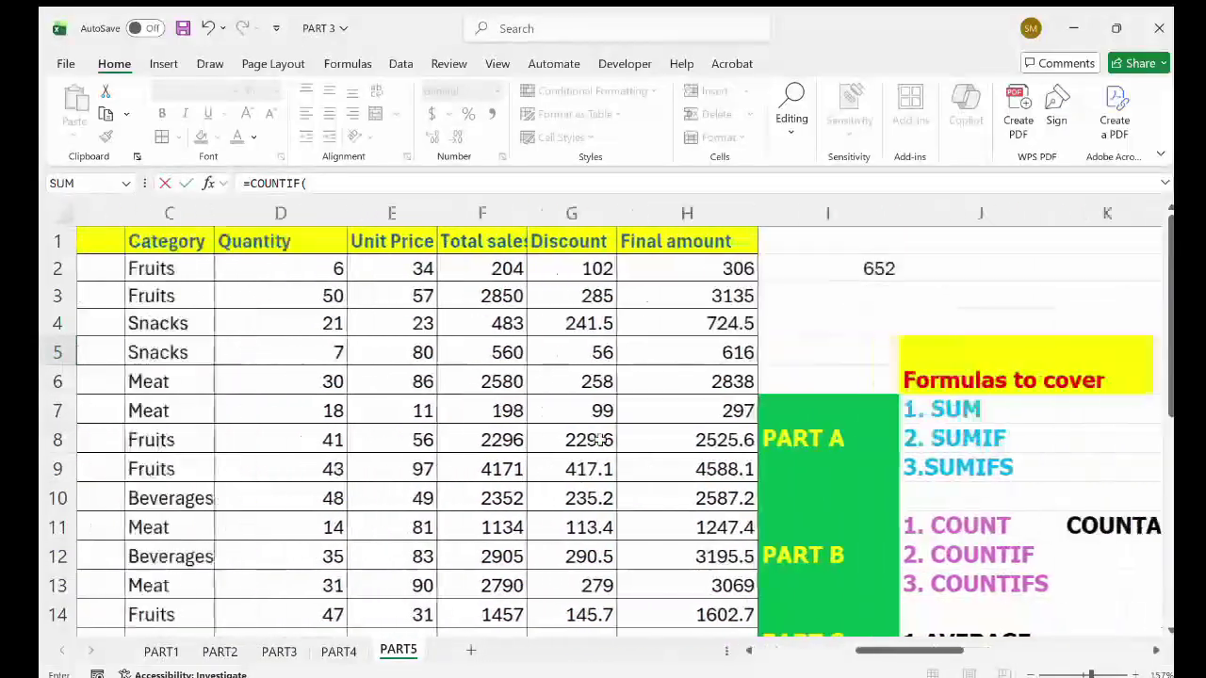
scroll(600, 440, "left", 3)
left_click_drag(420, 268, 440, 597)
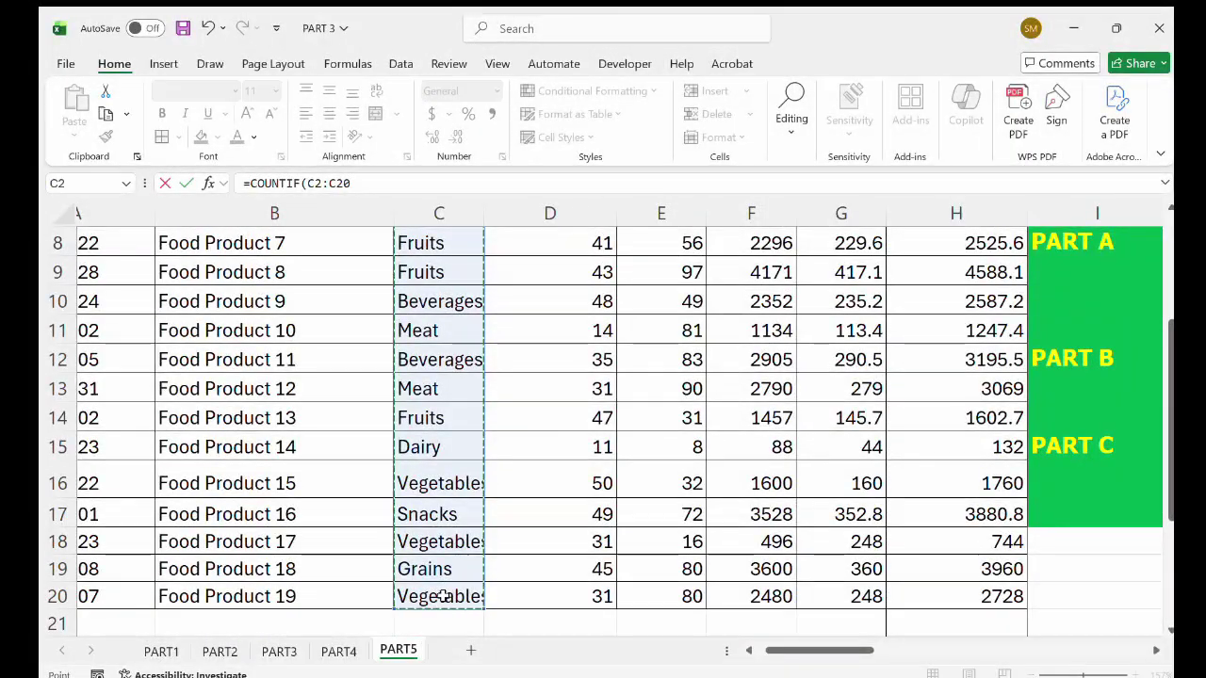
Finish =COUNTIF(C2:C20,M9) with the Meat criterion so O5 shows 4.
scroll(442, 597, "right", 2)
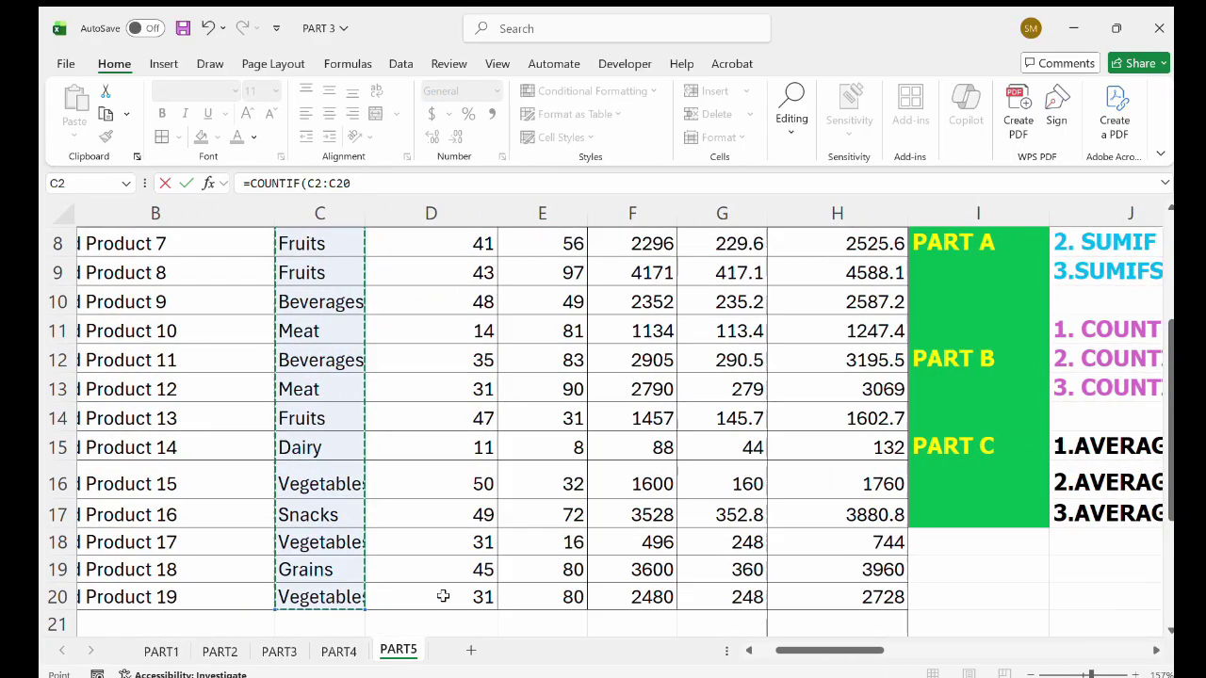
scroll(443, 596, "up", 3)
scroll(443, 596, "right", 3)
scroll(442, 596, "right", 3)
scroll(844, 432, "right", 1)
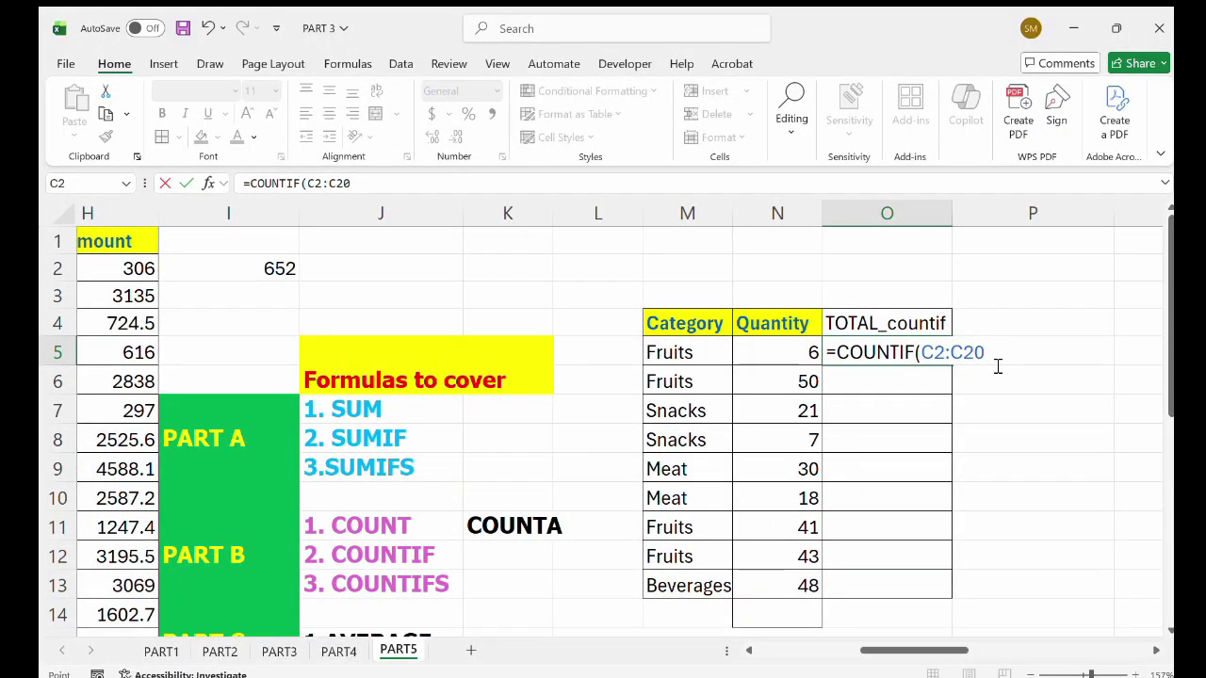
type(",")
left_click(688, 383)
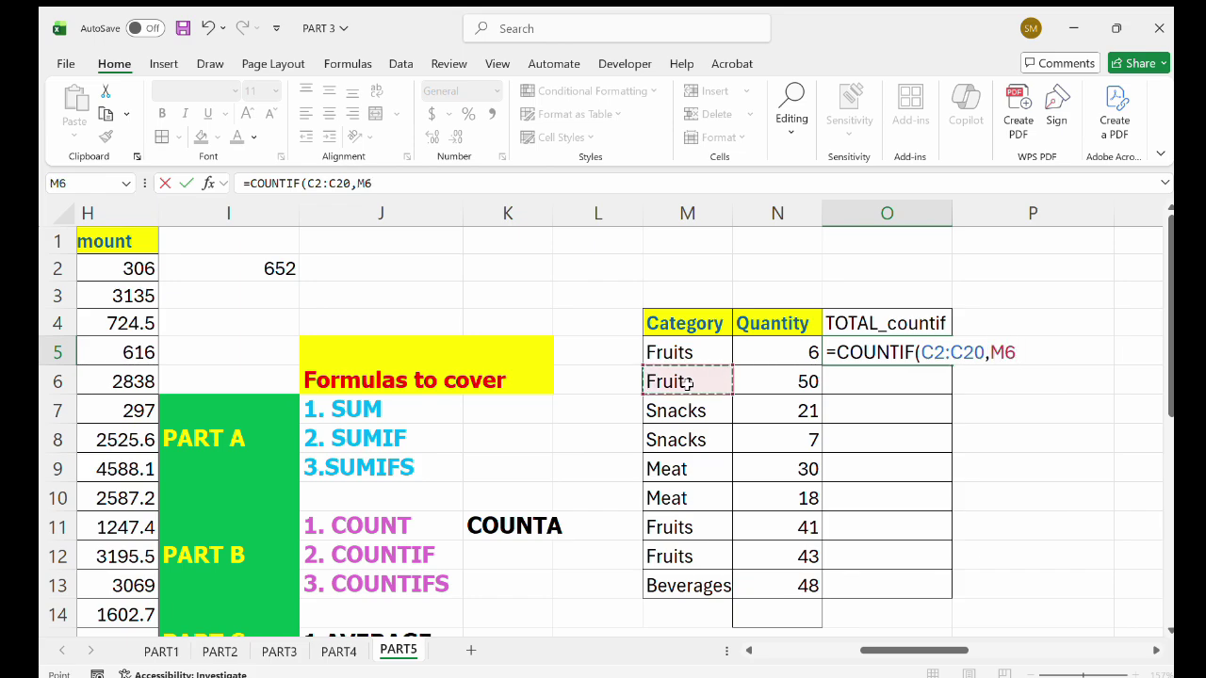
left_click(677, 417)
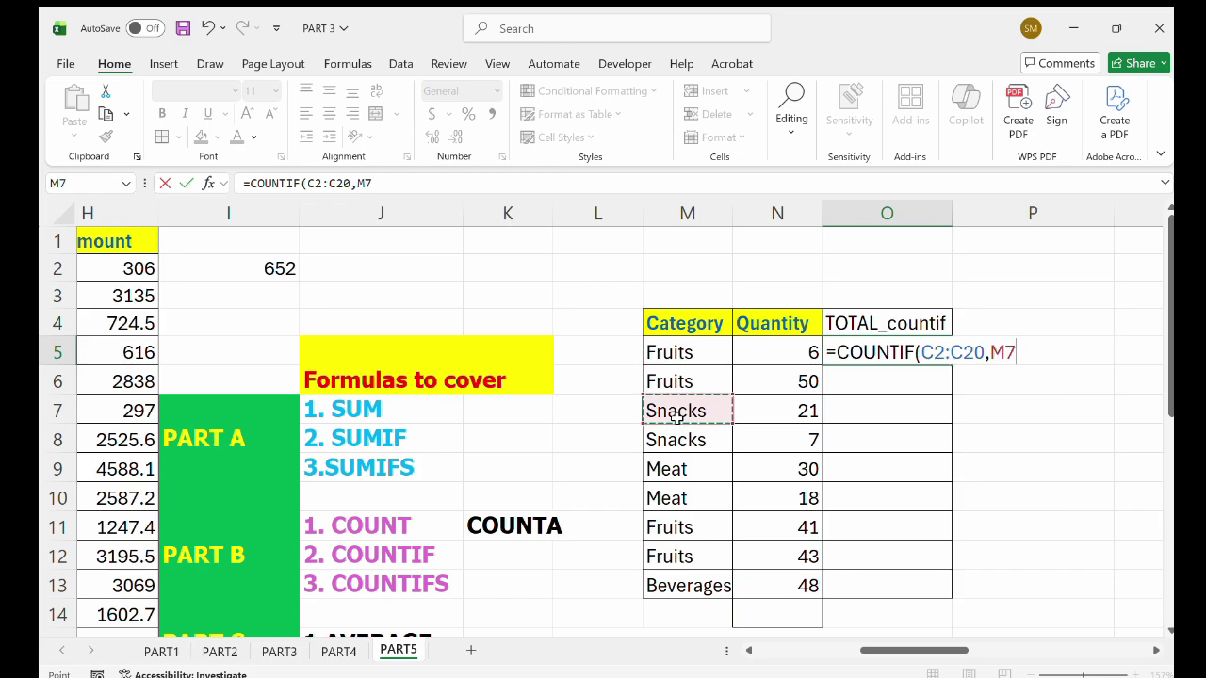
left_click(680, 468)
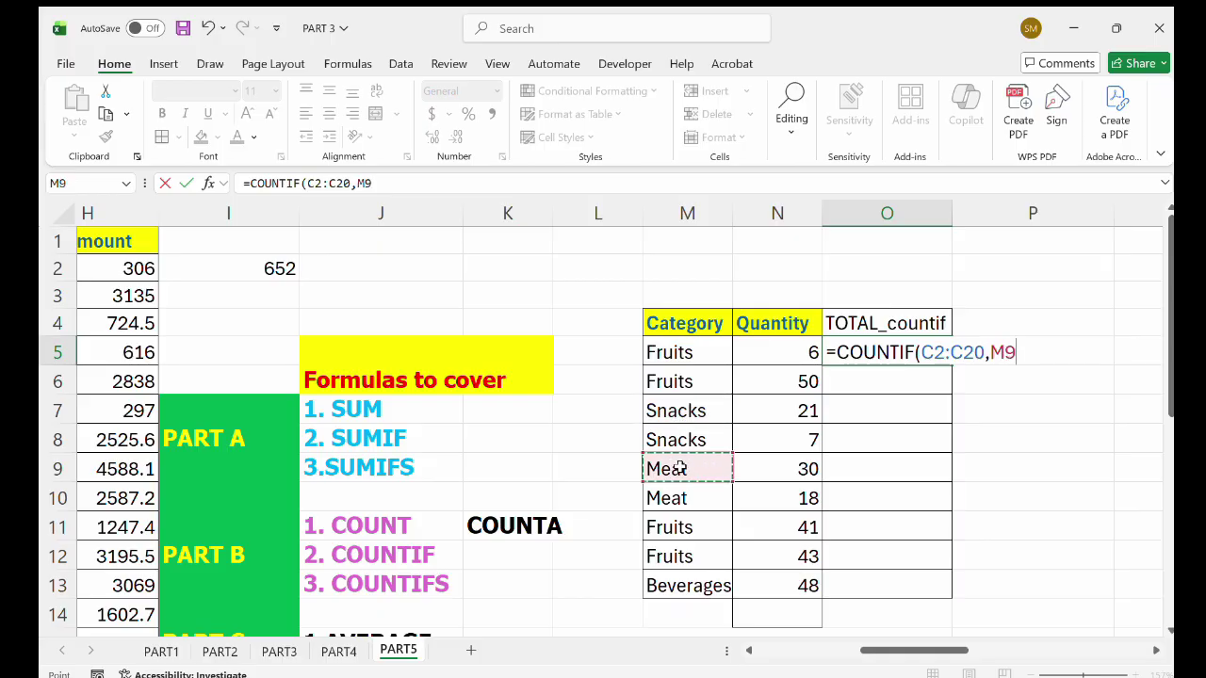
key("Return")
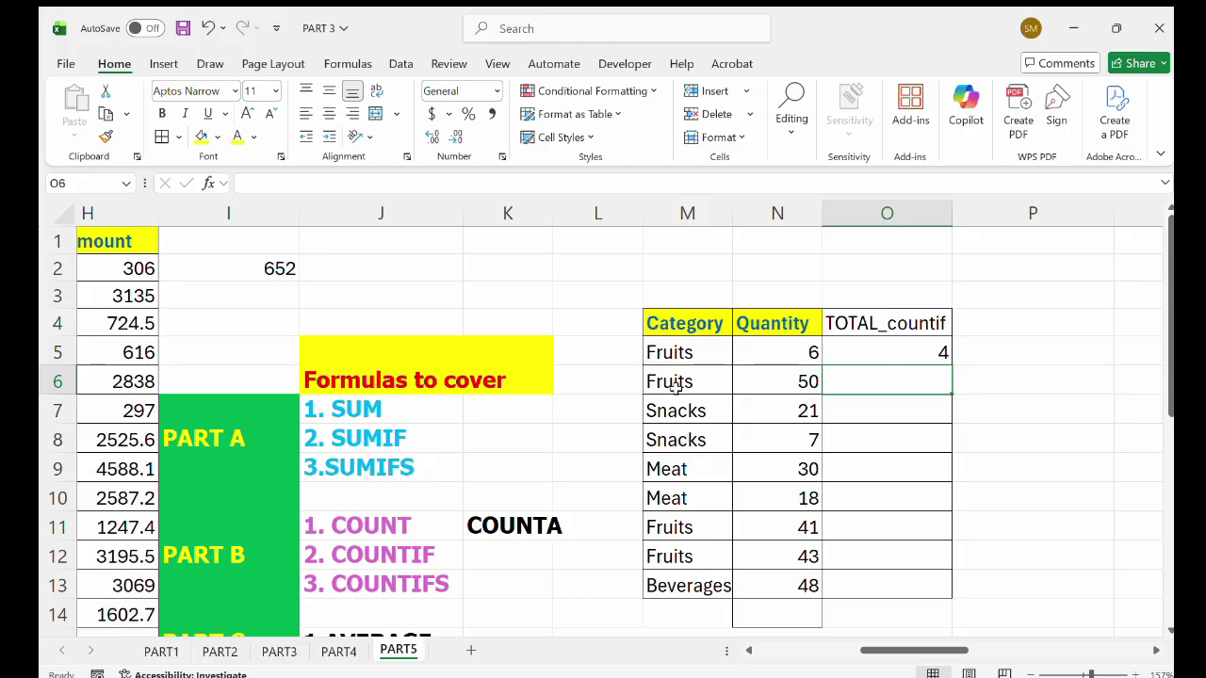
scroll(673, 385, "left", 5)
scroll(691, 270, "left", 5)
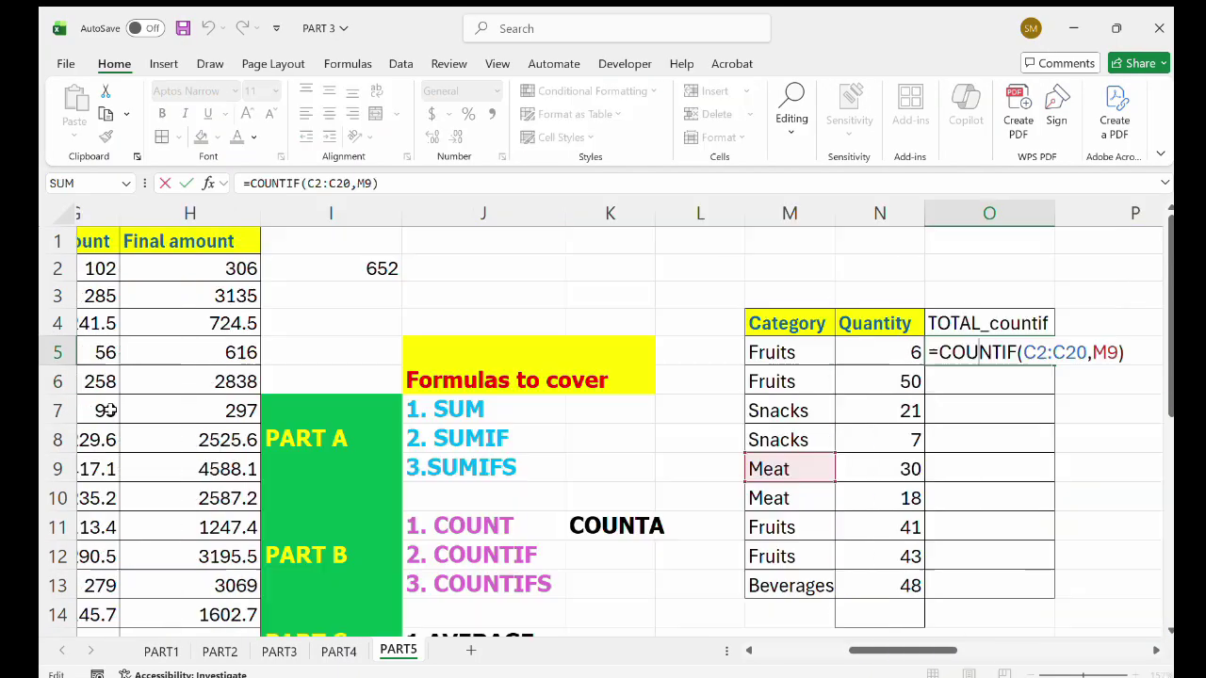
scroll(107, 409, "left", 5)
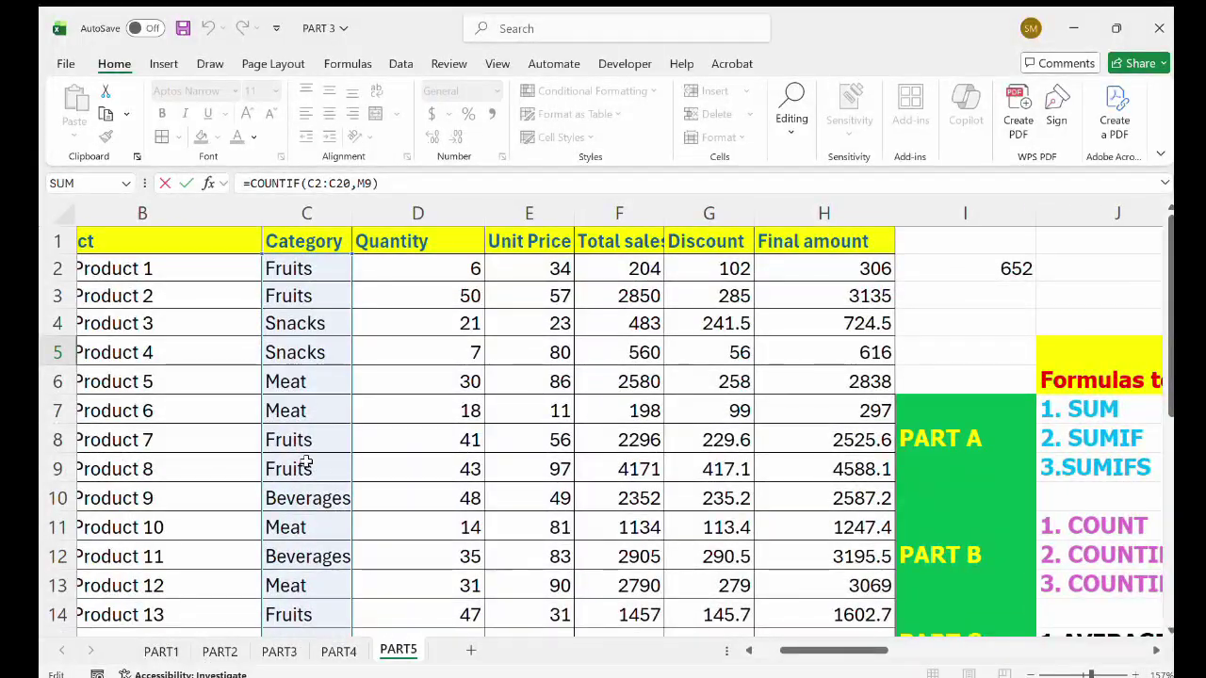
left_click(307, 463)
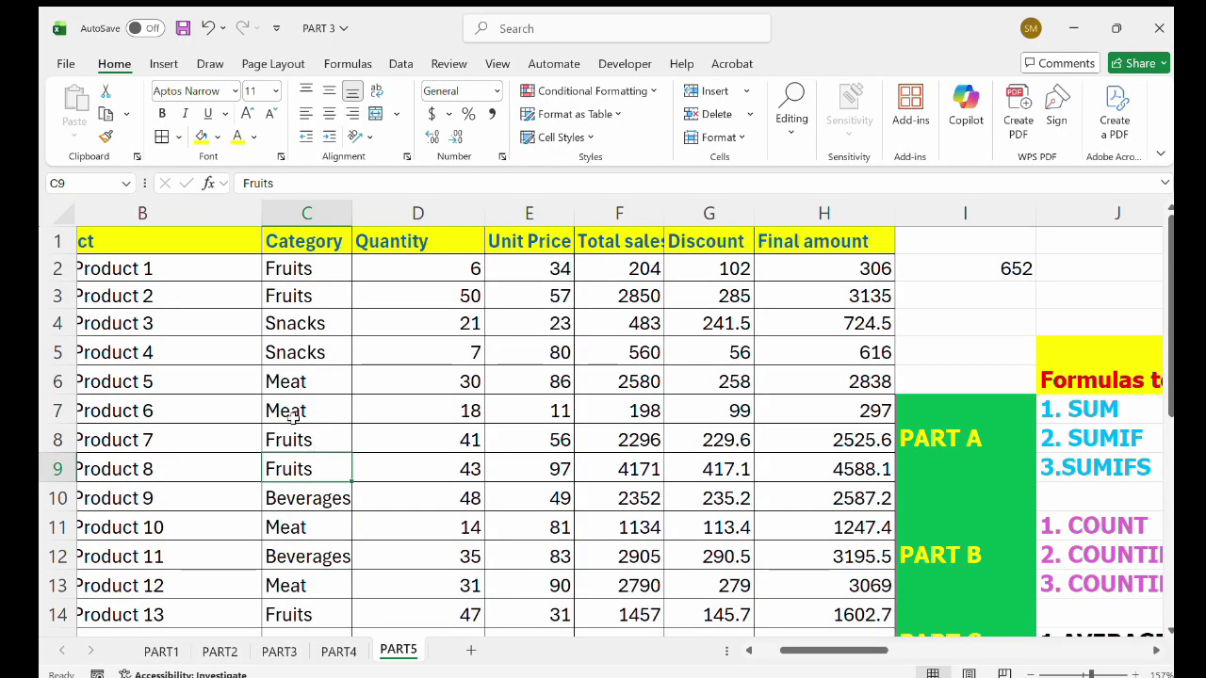
scroll(288, 424, "down", 2)
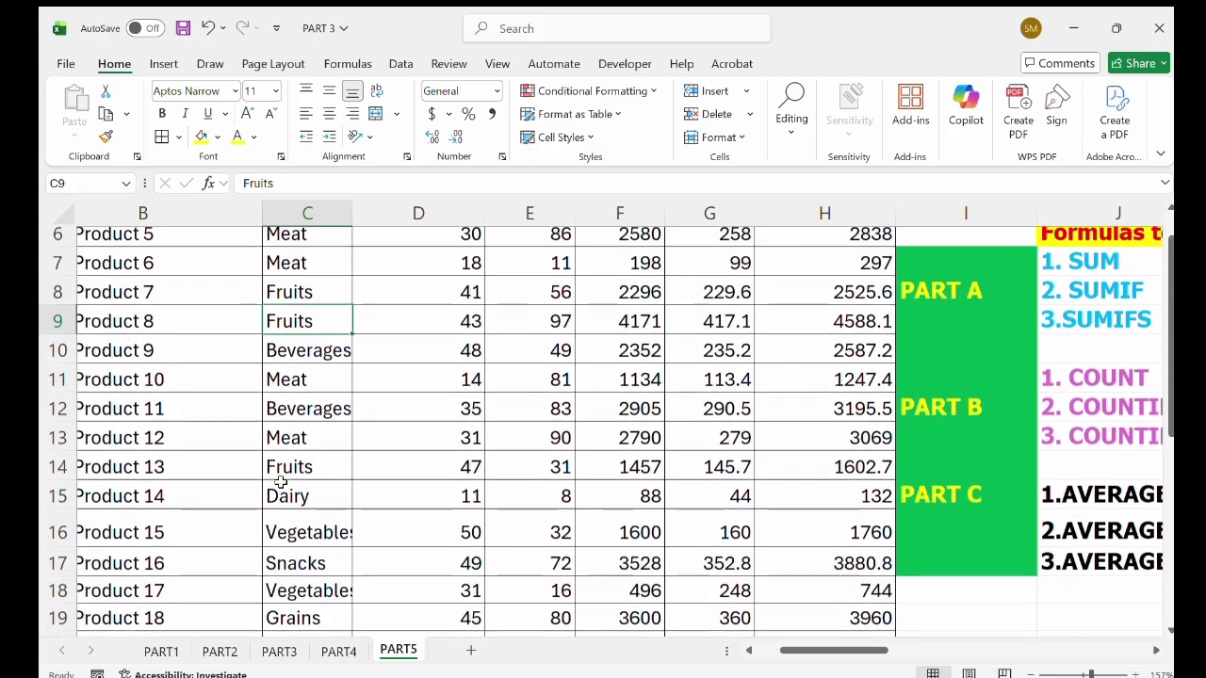
scroll(280, 482, "down", 1)
scroll(311, 427, "down", 2)
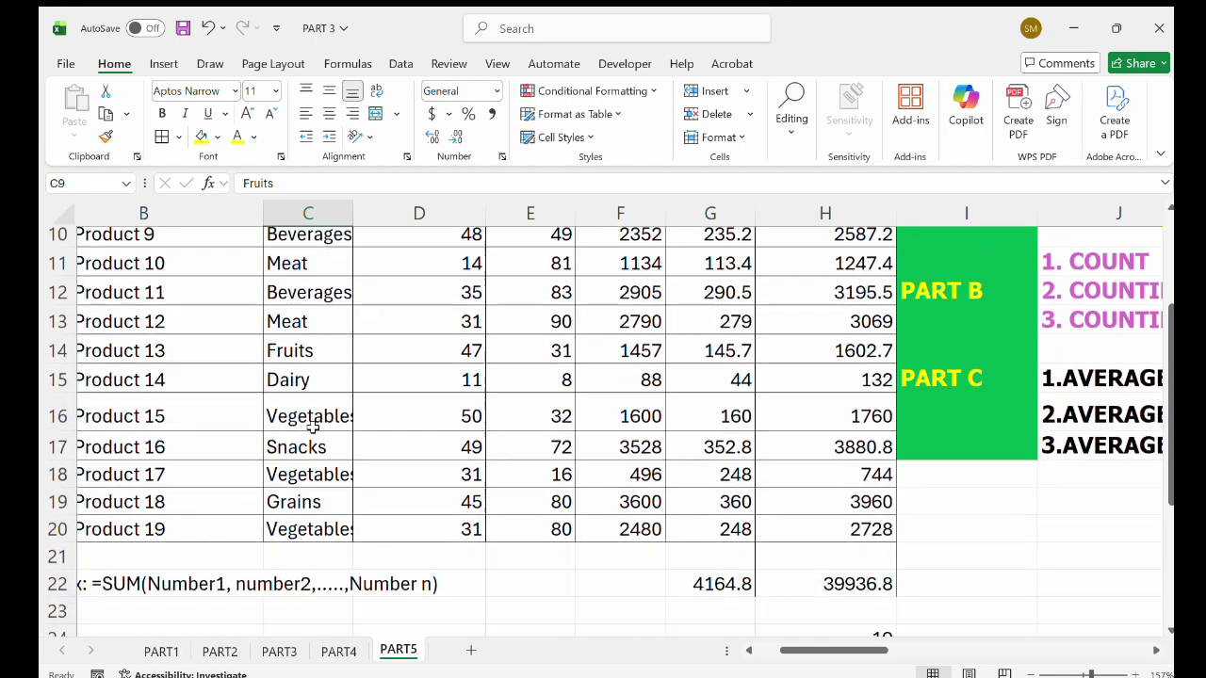
scroll(311, 427, "up", 3)
scroll(312, 426, "right", 5)
scroll(312, 427, "right", 2)
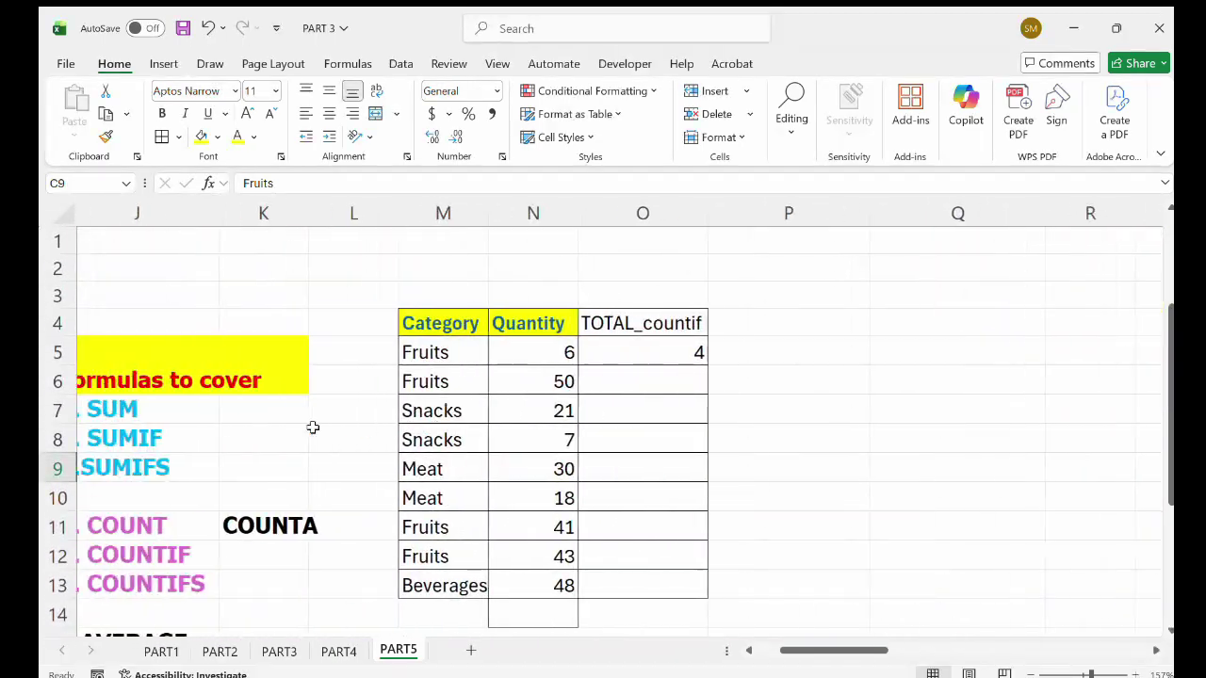
Begin a COUNTIF formula with the Category range C2:C20.
double_click(664, 386)
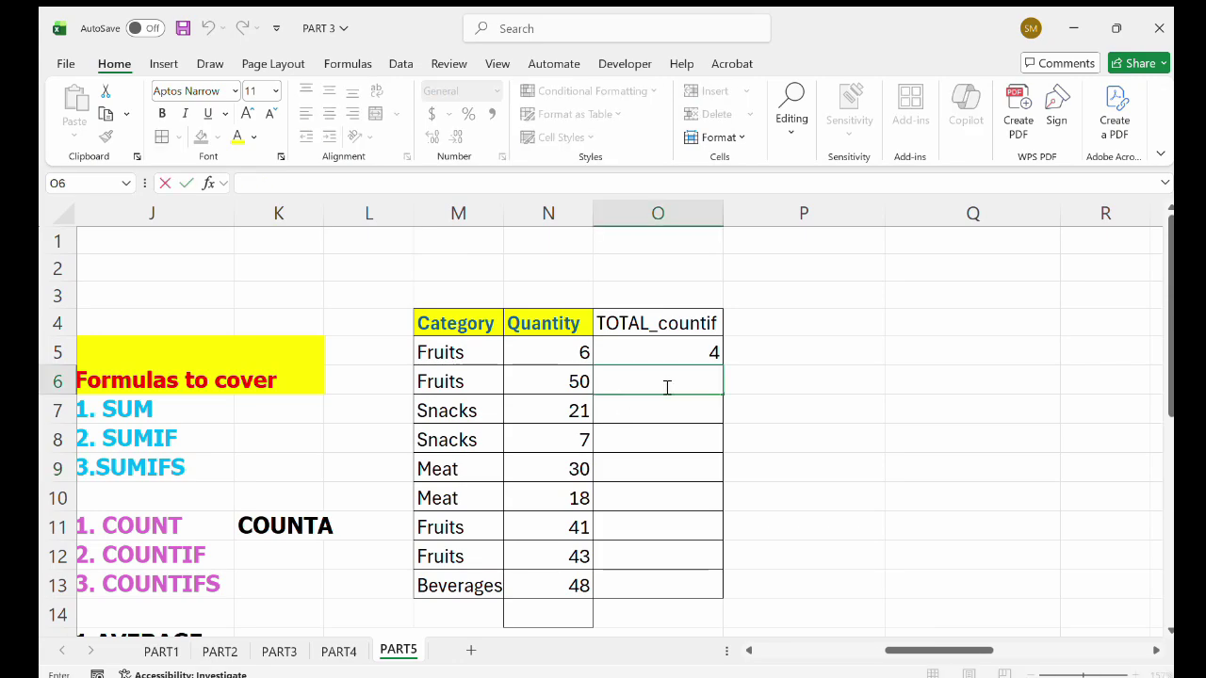
type("=c")
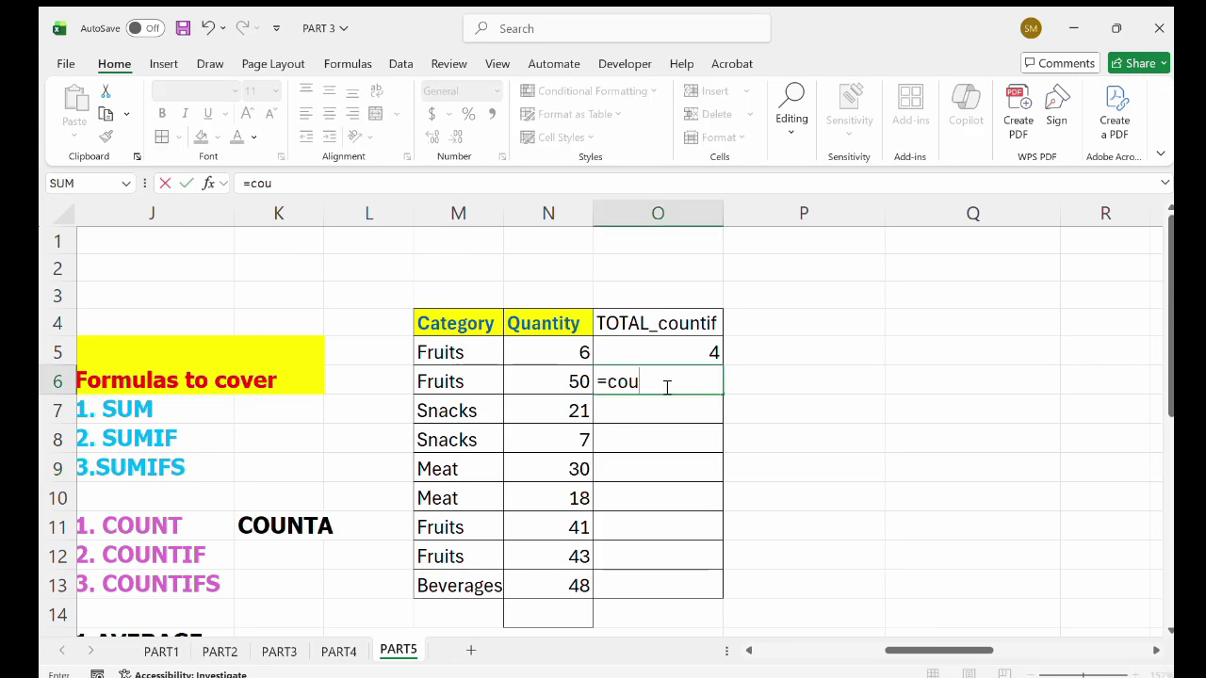
type("ou")
key("Tab")
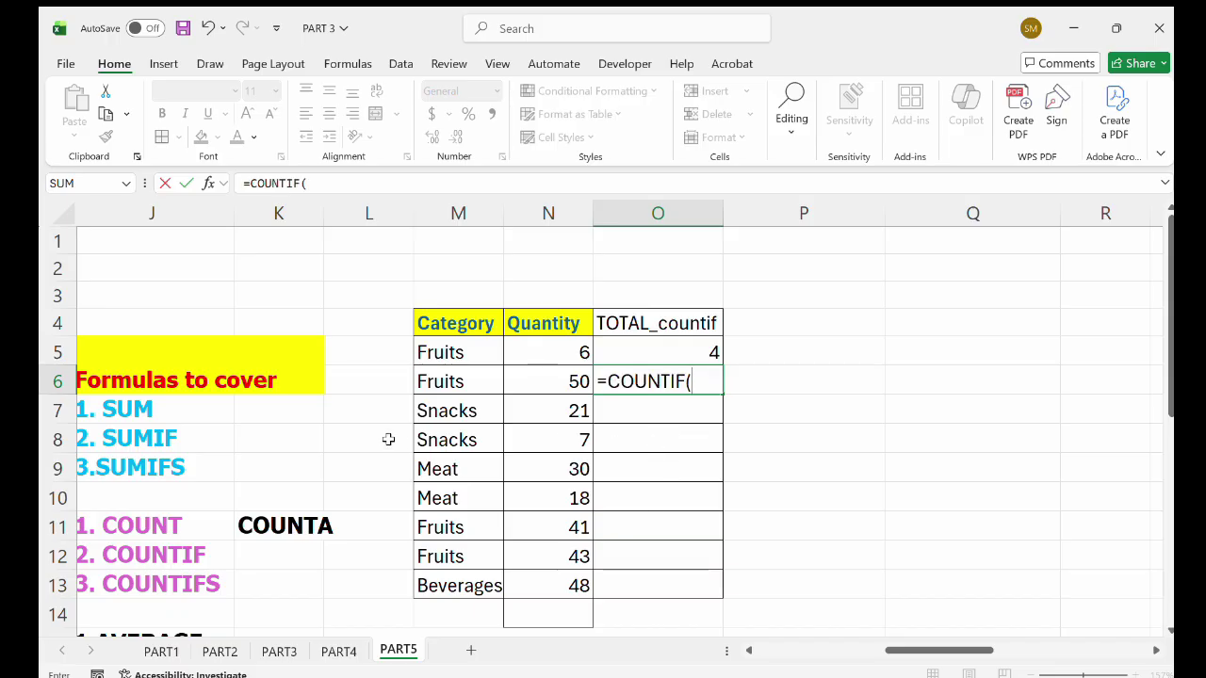
scroll(388, 439, "left", 8)
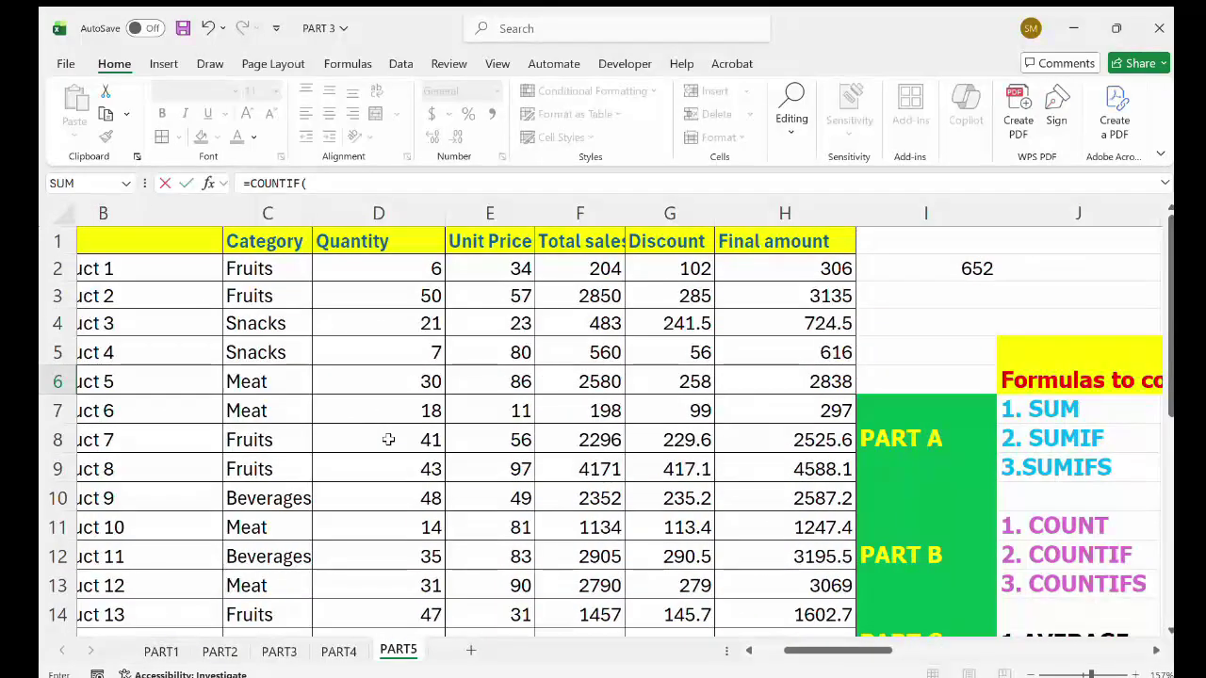
scroll(388, 439, "left", 3)
scroll(388, 439, "right", 5)
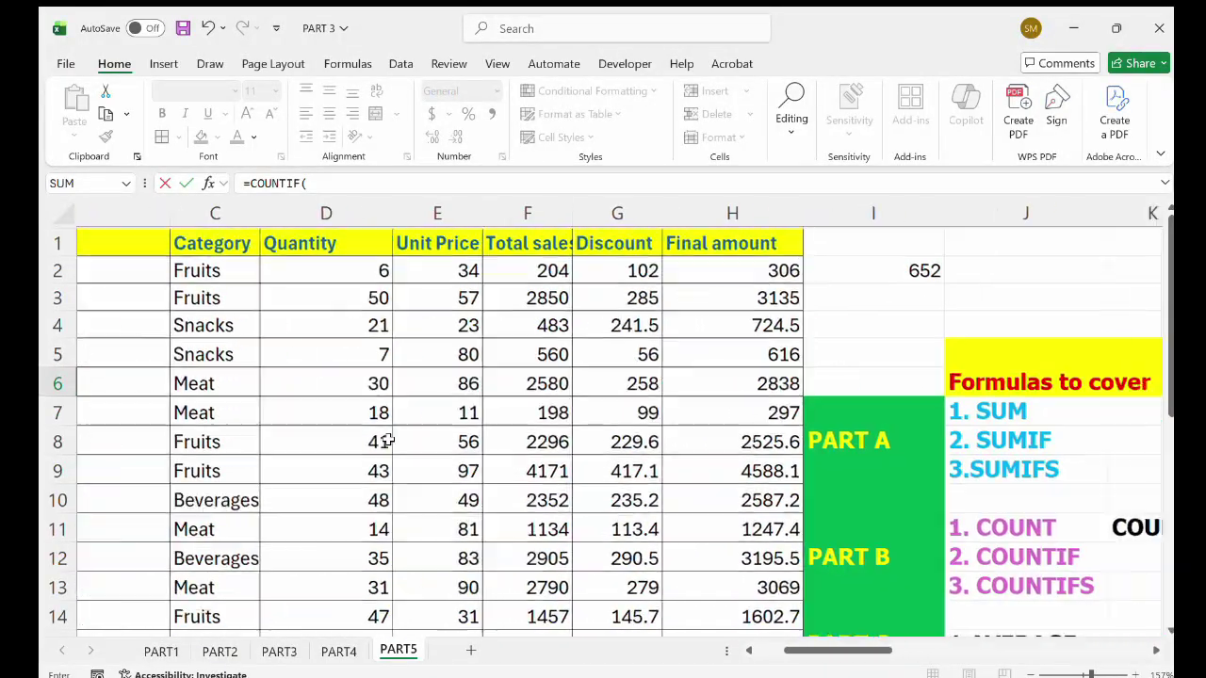
scroll(388, 441, "right", 1)
scroll(421, 353, "left", 3)
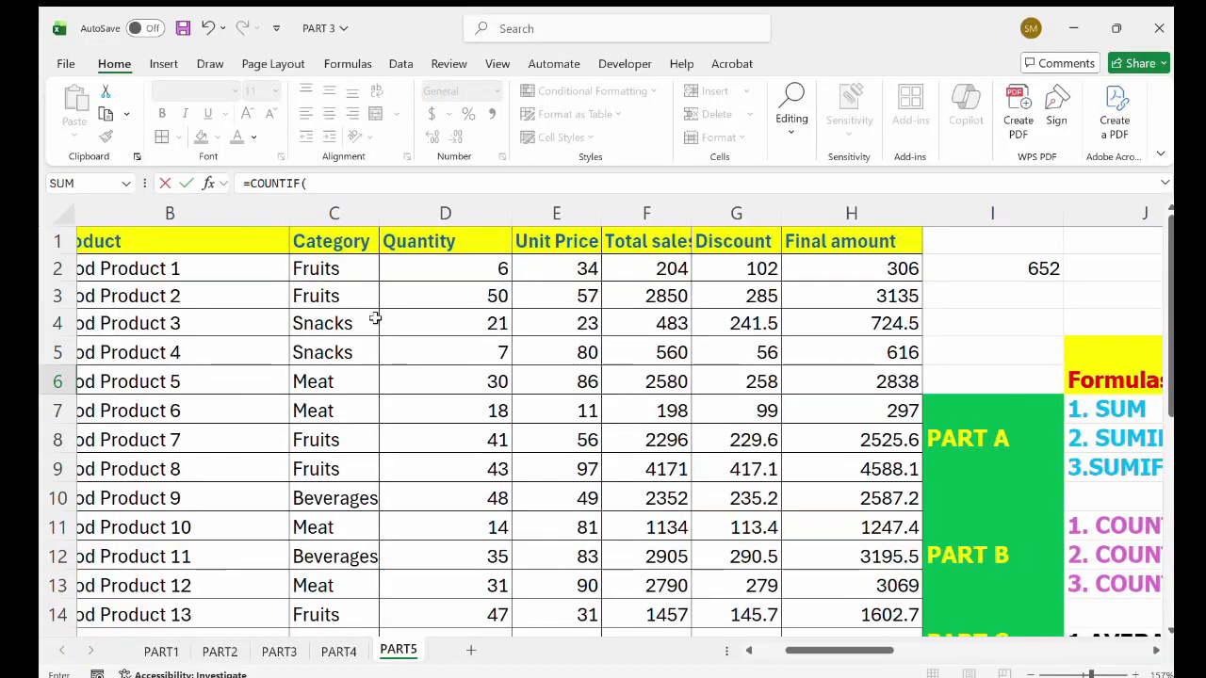
left_click_drag(364, 269, 364, 597)
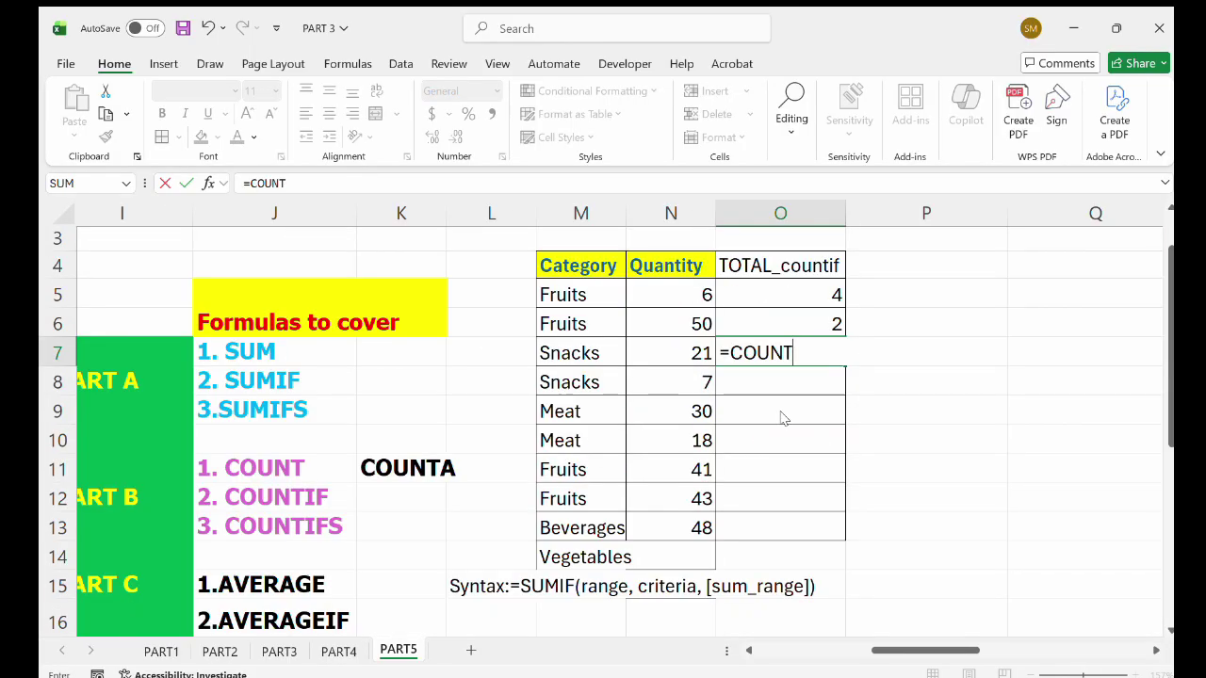
type("IF(")
scroll(461, 409, "left", 10)
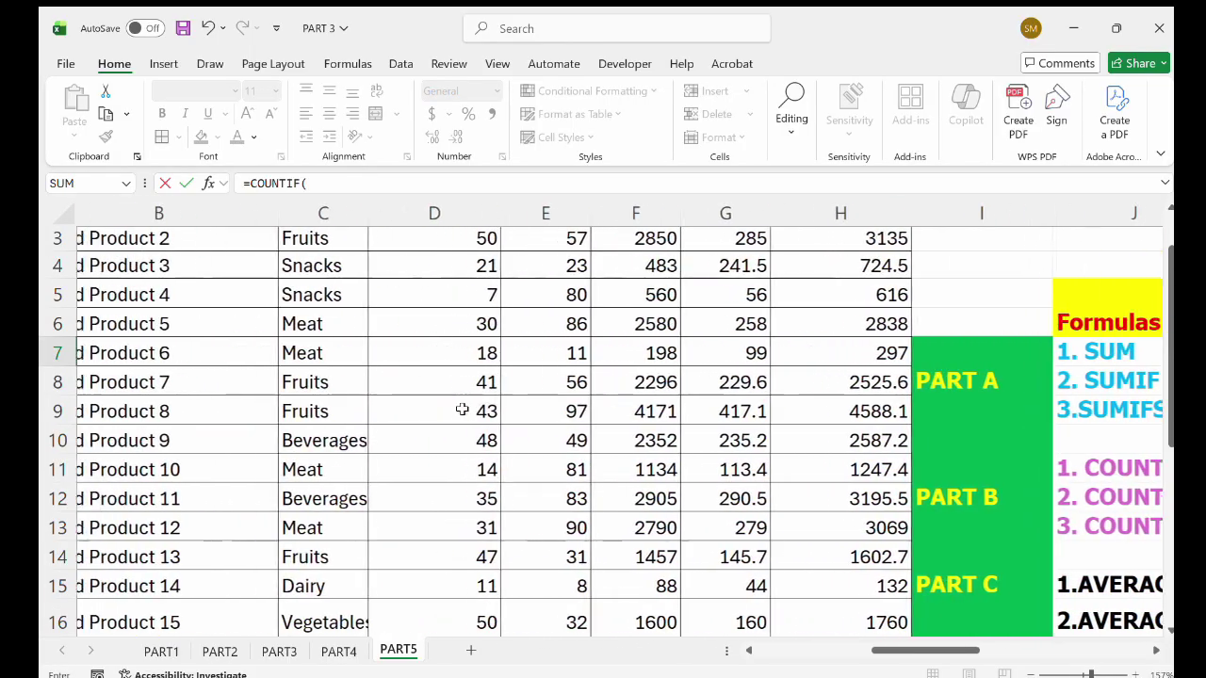
scroll(461, 409, "up", 1)
left_click_drag(390, 269, 437, 595)
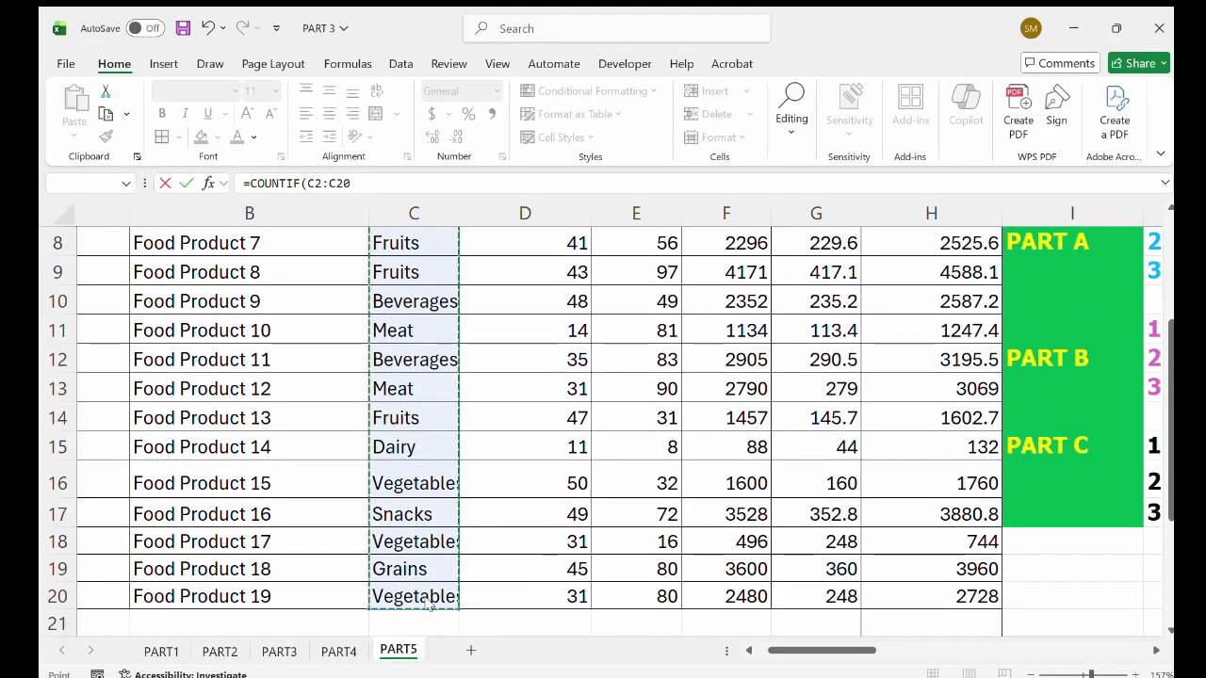
Undo the stray references and use Vegetables in M14 as the criterion, giving a count of 3.
scroll(821, 501, "right", 6)
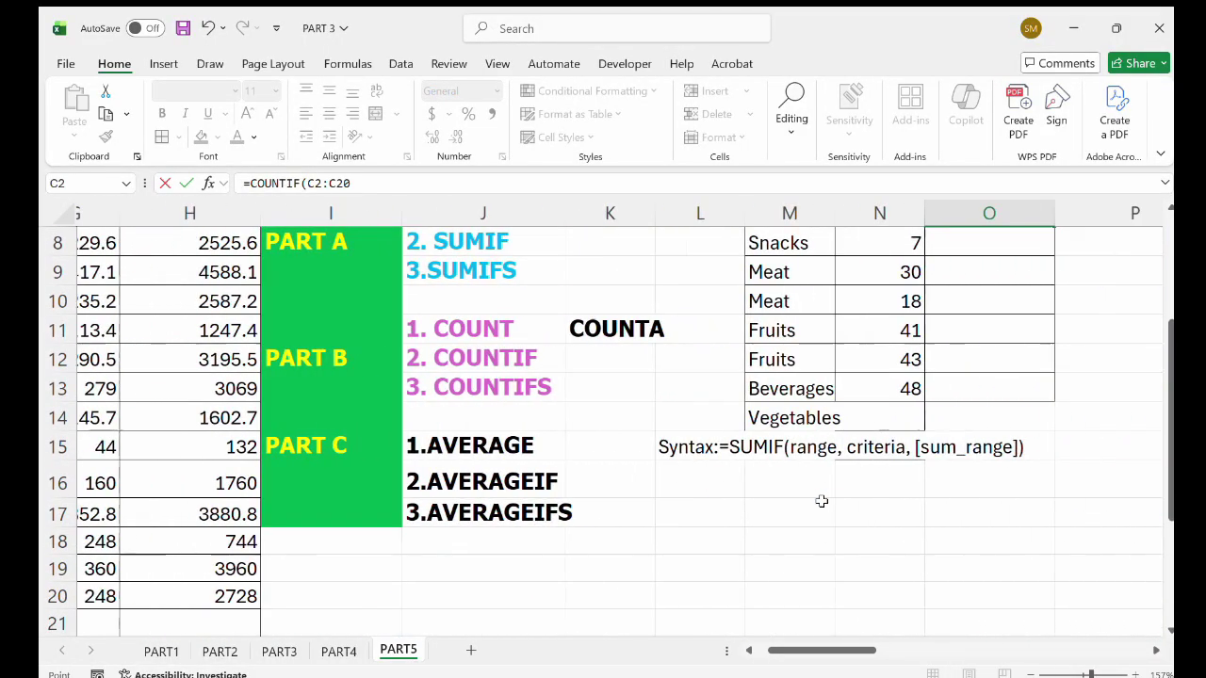
left_click(865, 420)
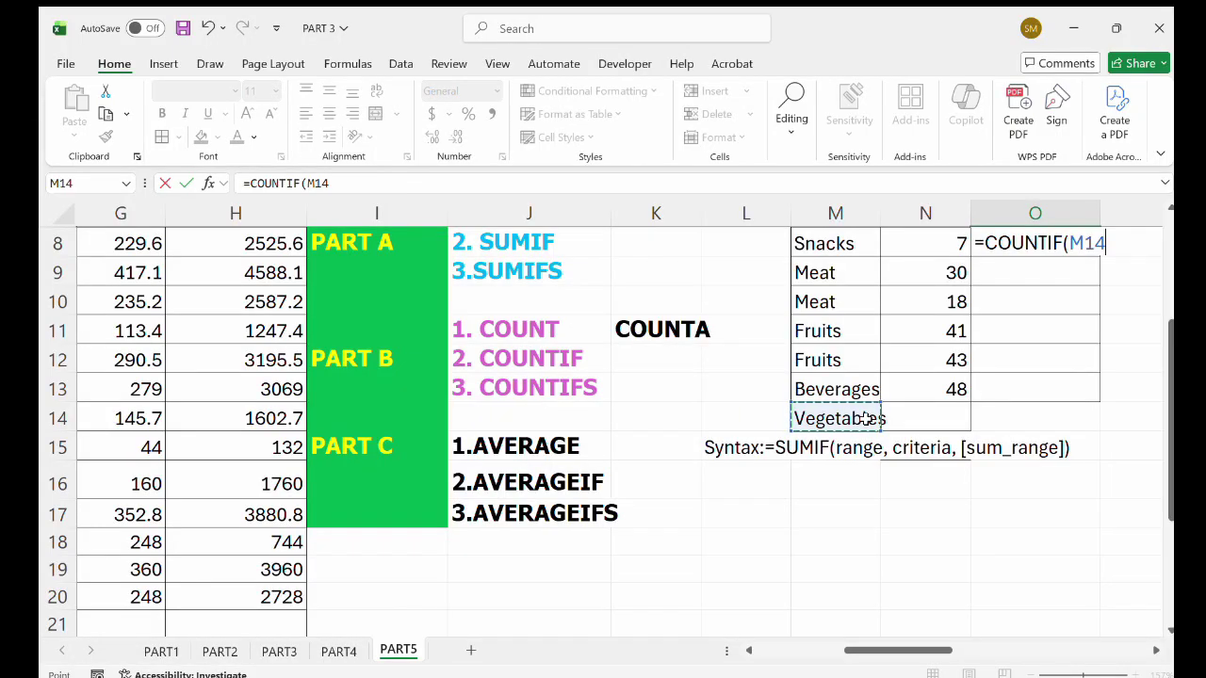
scroll(982, 342, "right", 3)
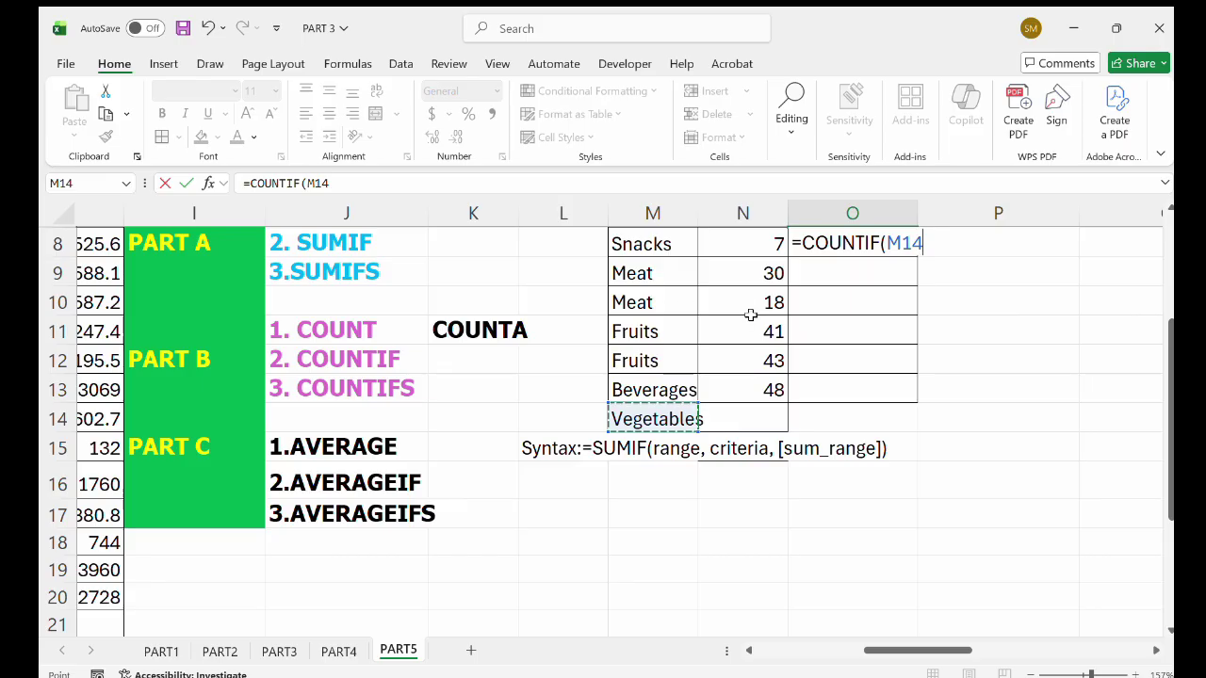
key("ctrl+z")
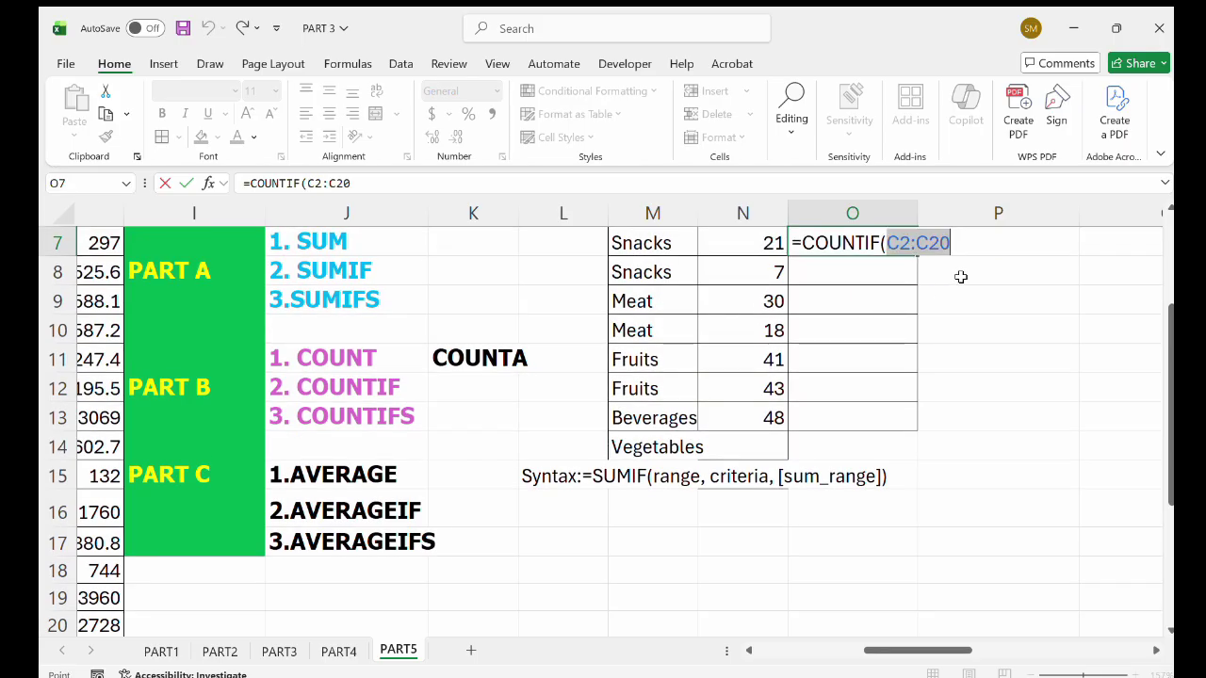
left_click(960, 276)
scroll(834, 249, "up", 2)
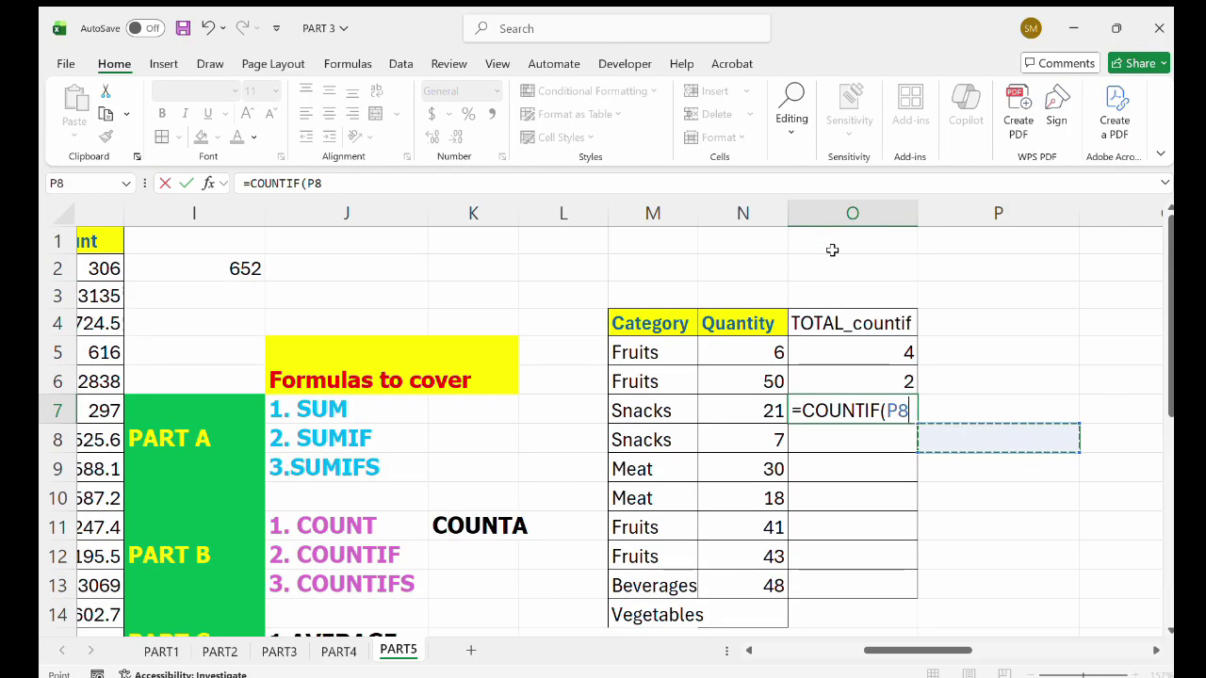
key("ctrl+z")
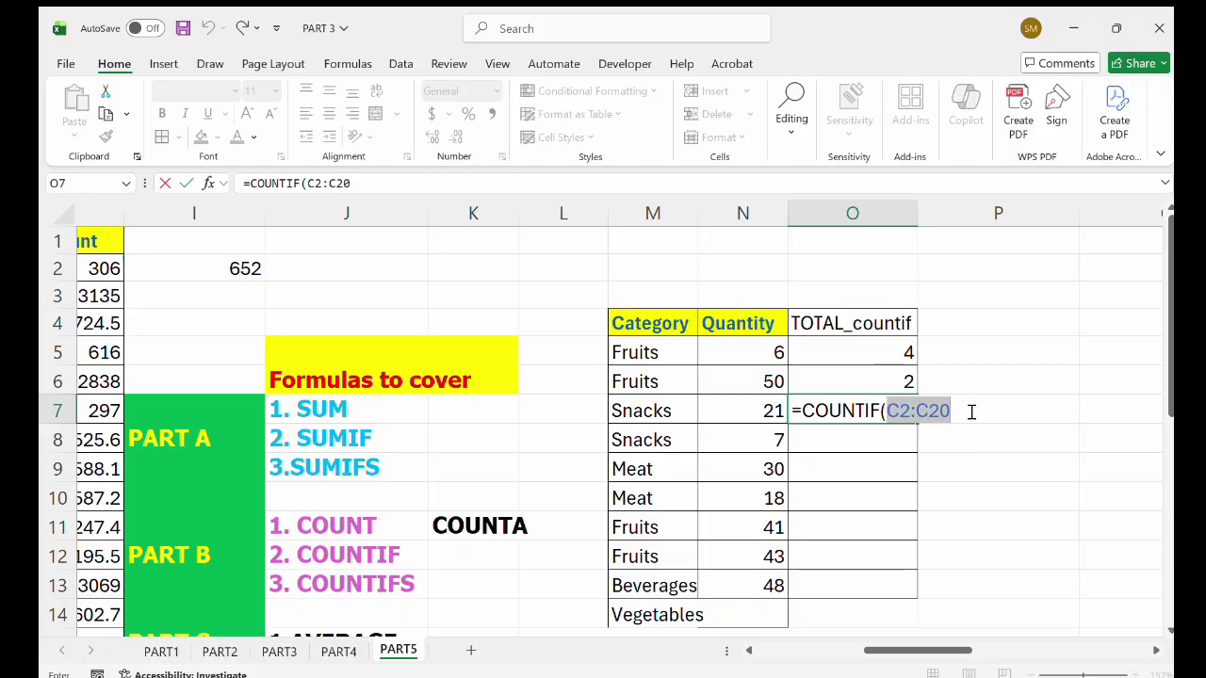
left_click(970, 412)
type(".")
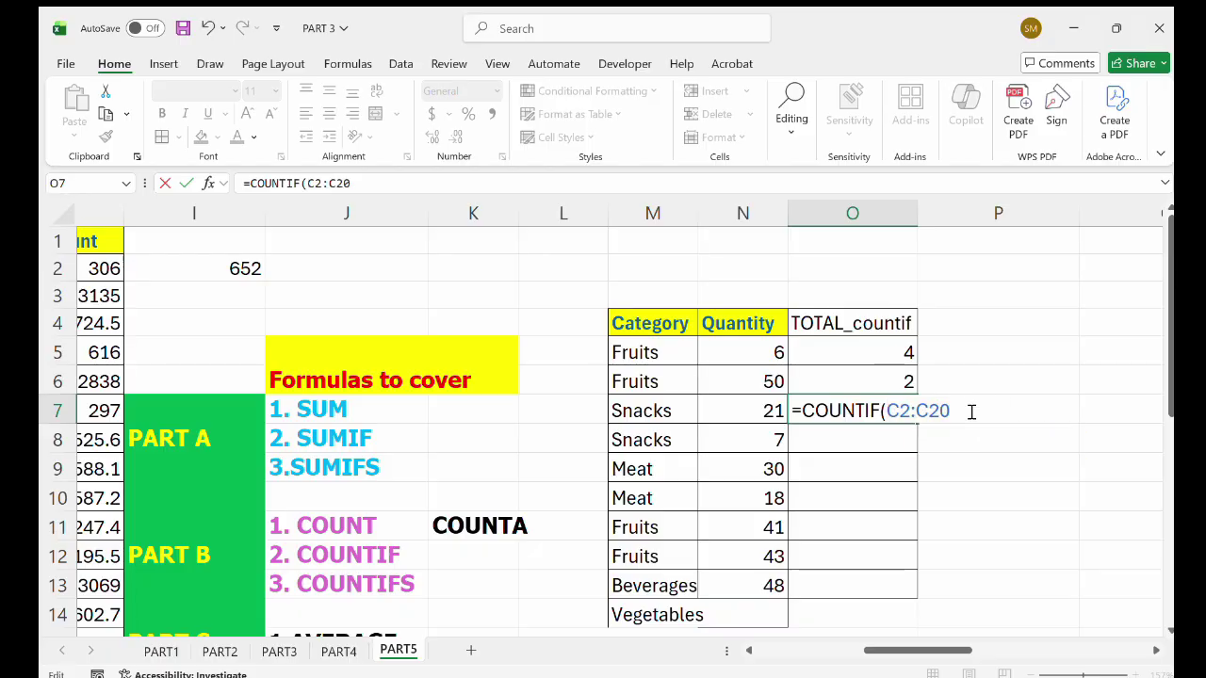
left_click(645, 618)
type(")")
key("Return")
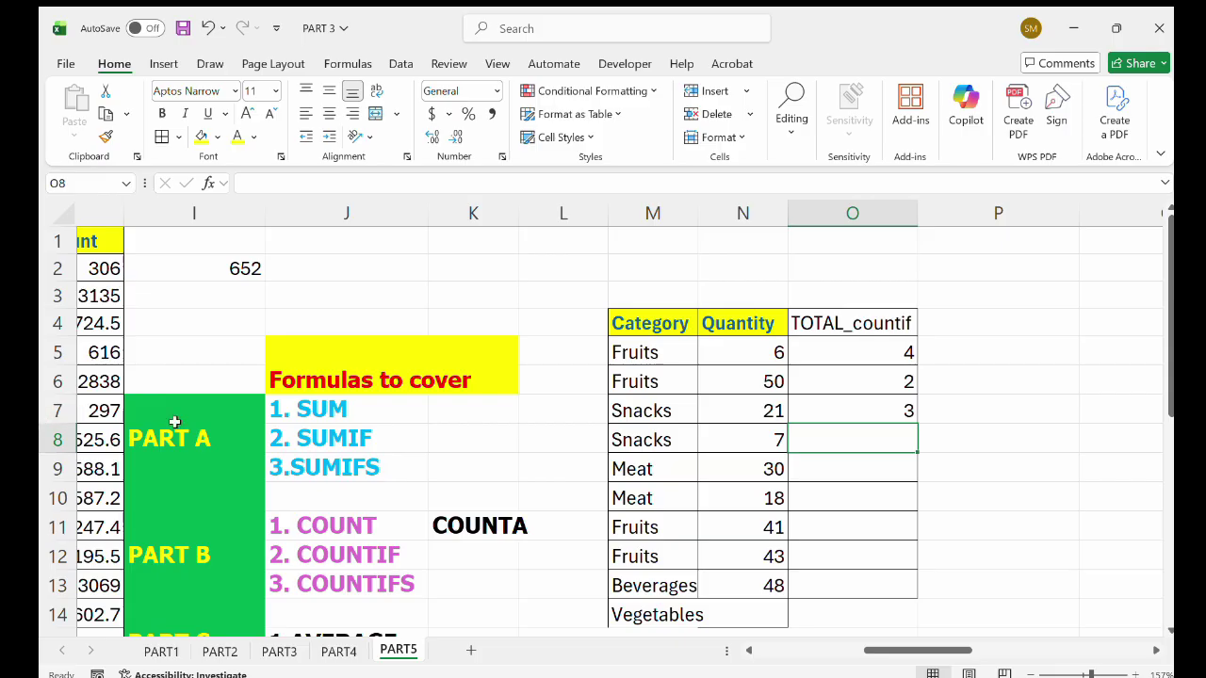
Look over the PART5 sheet, then switch to the PART2 sheet with the marks and Assessment column.
scroll(169, 415, "left", 5)
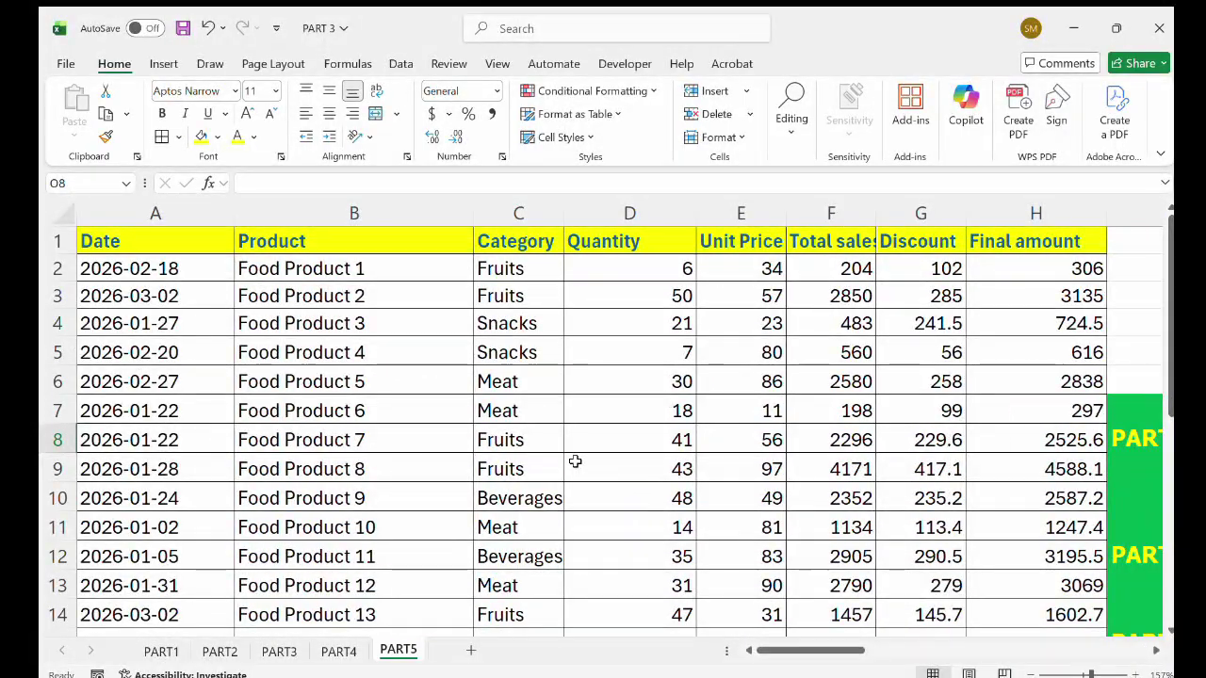
scroll(574, 460, "down", 3)
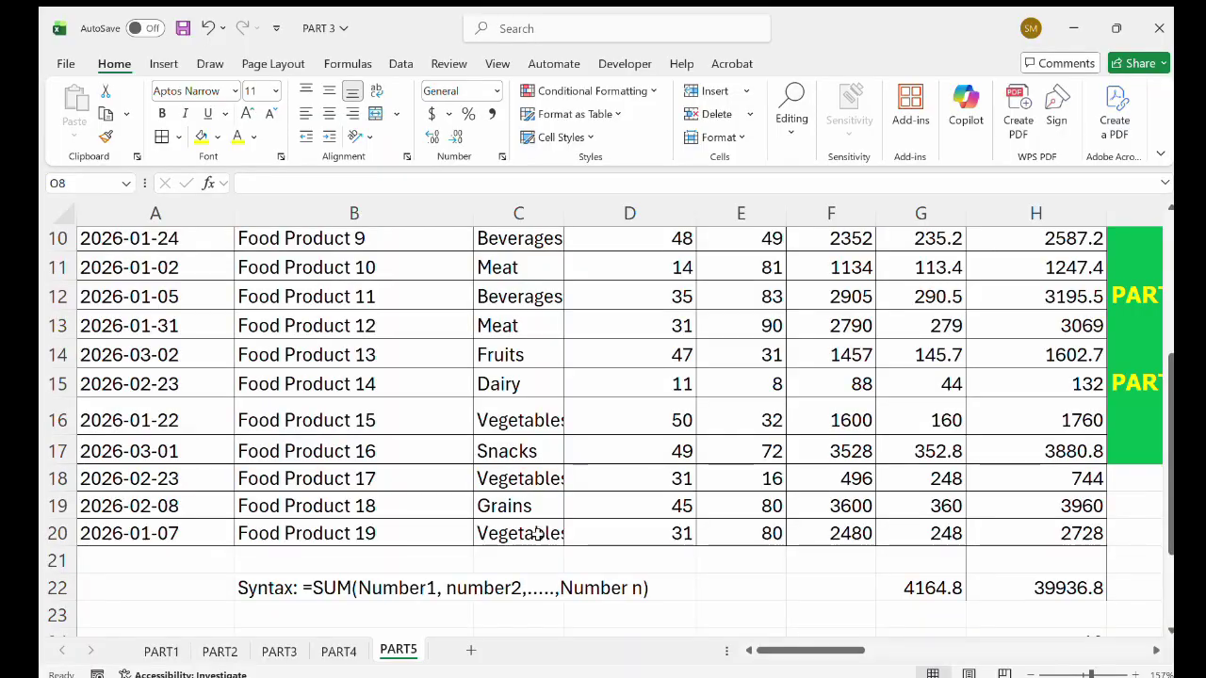
scroll(546, 420, "up", 3)
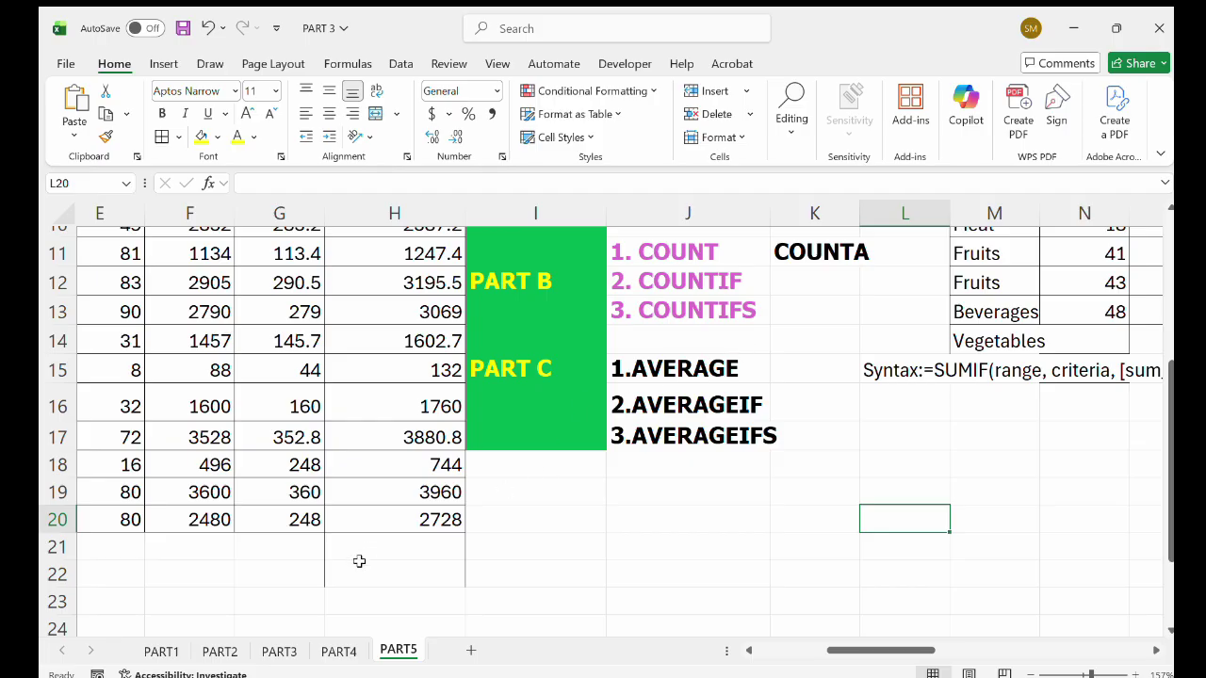
left_click(222, 651)
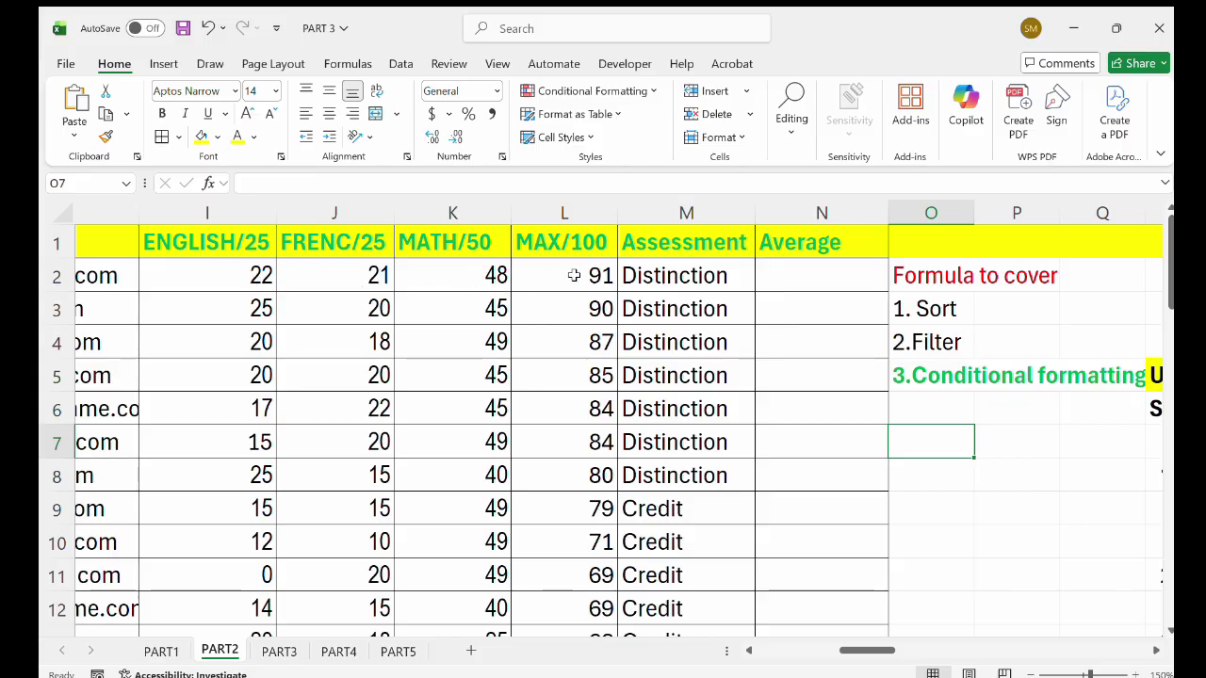
Pick Average cell N2, glance at PART5, and come back to PART2.
left_click(787, 285)
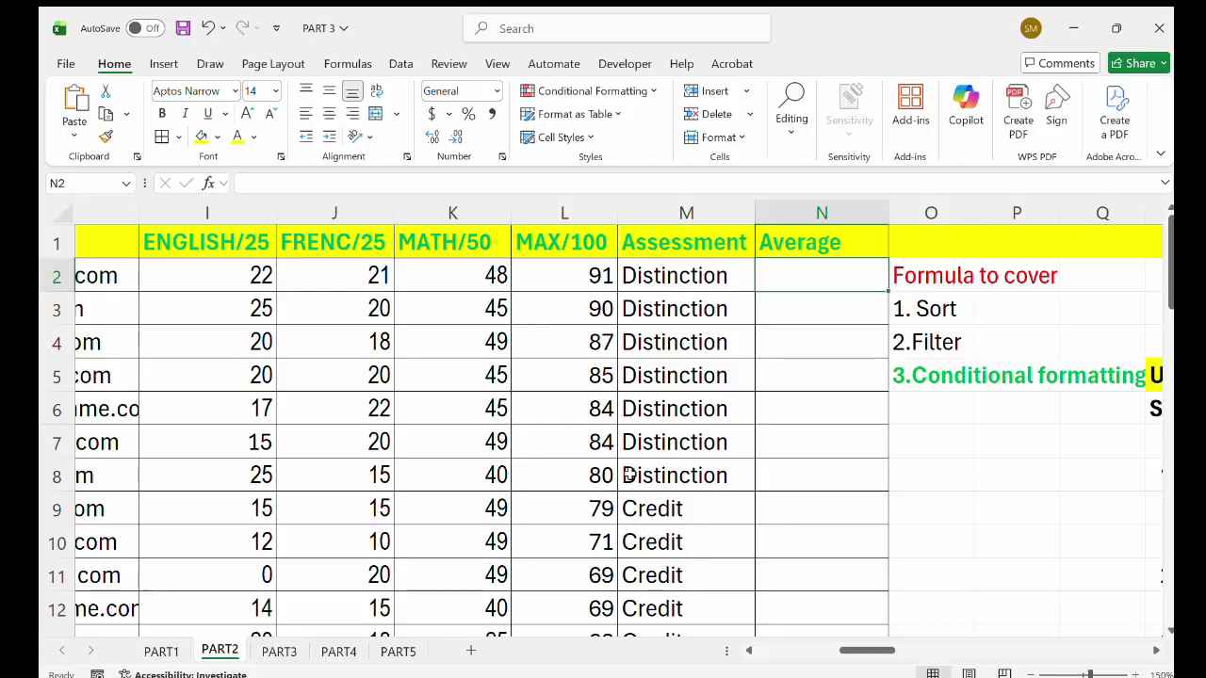
left_click(397, 651)
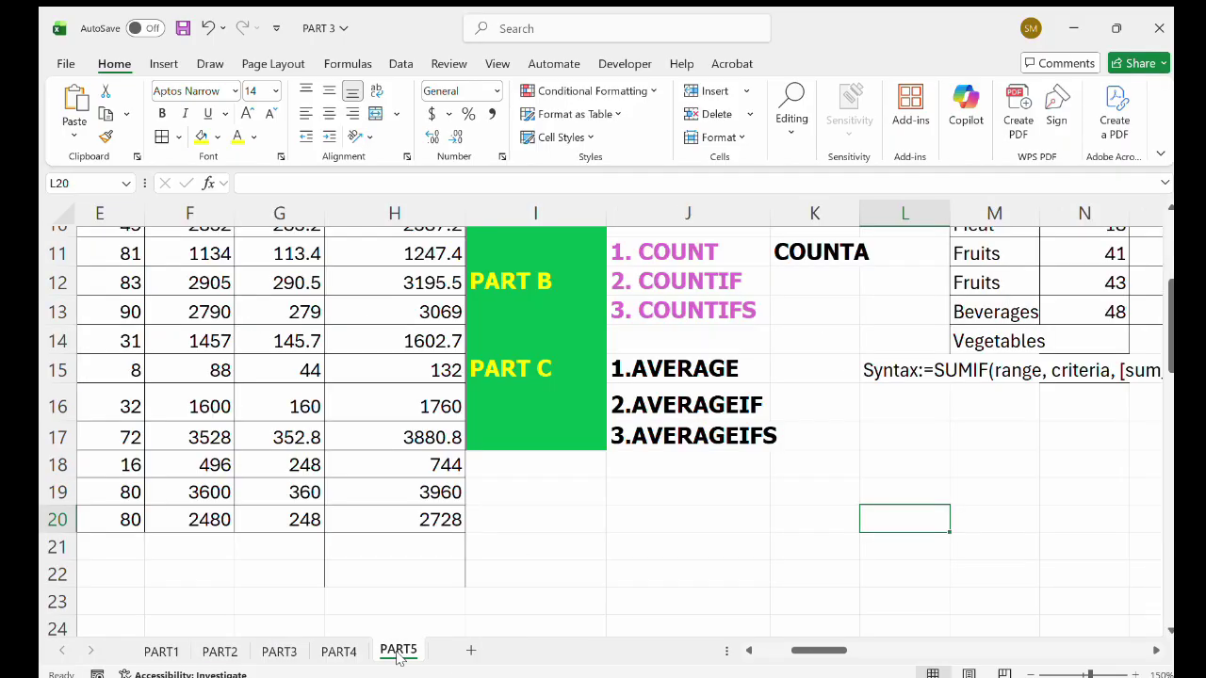
scroll(428, 567, "down", 1)
scroll(428, 567, "left", 1)
scroll(428, 567, "left", 2)
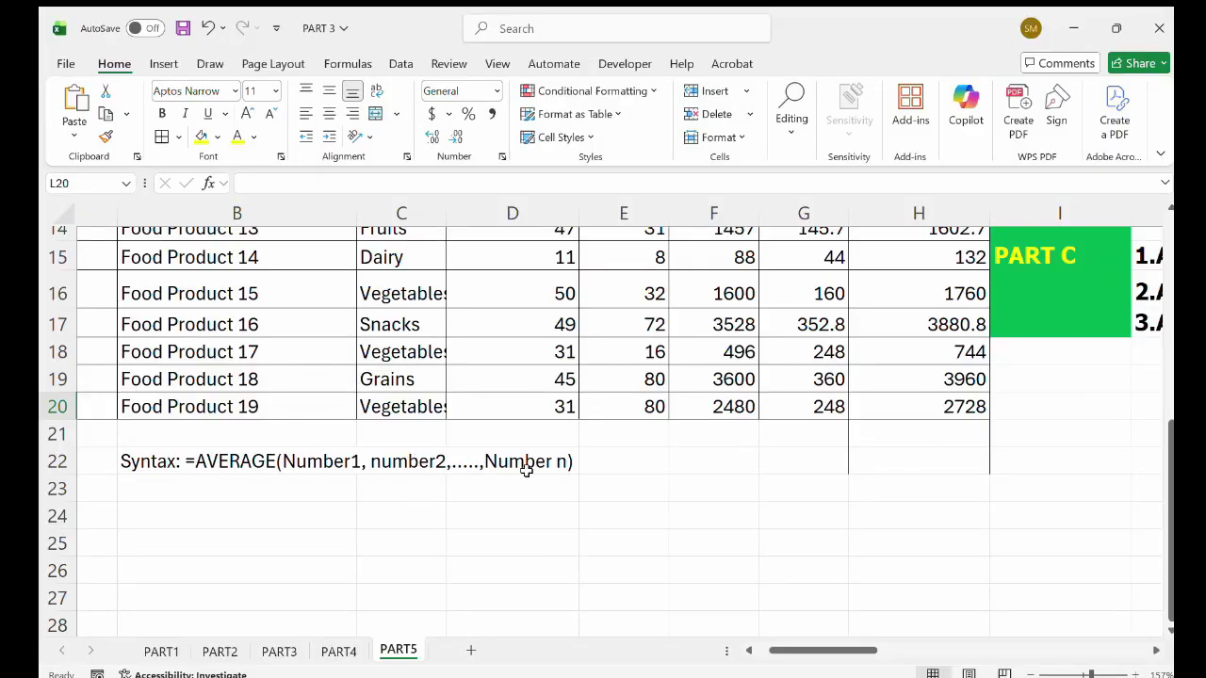
left_click(219, 651)
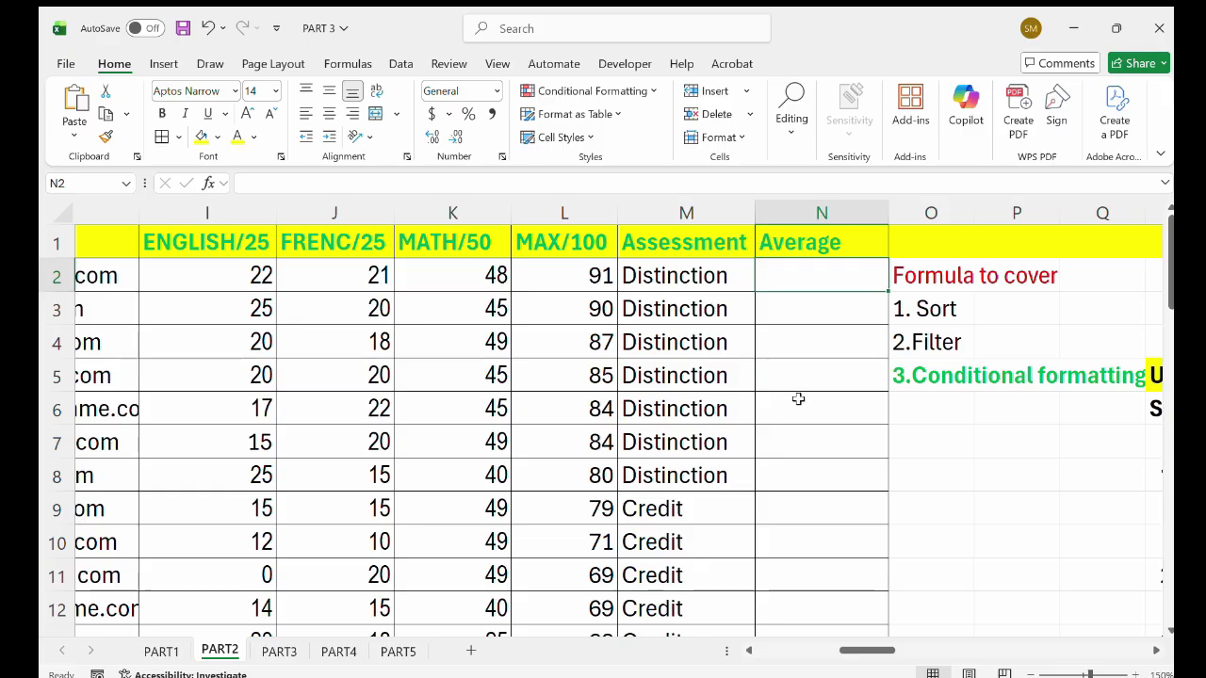
scroll(798, 398, "up", 1, "ctrl")
scroll(797, 398, "up", 1, "ctrl")
scroll(721, 397, "up", 1)
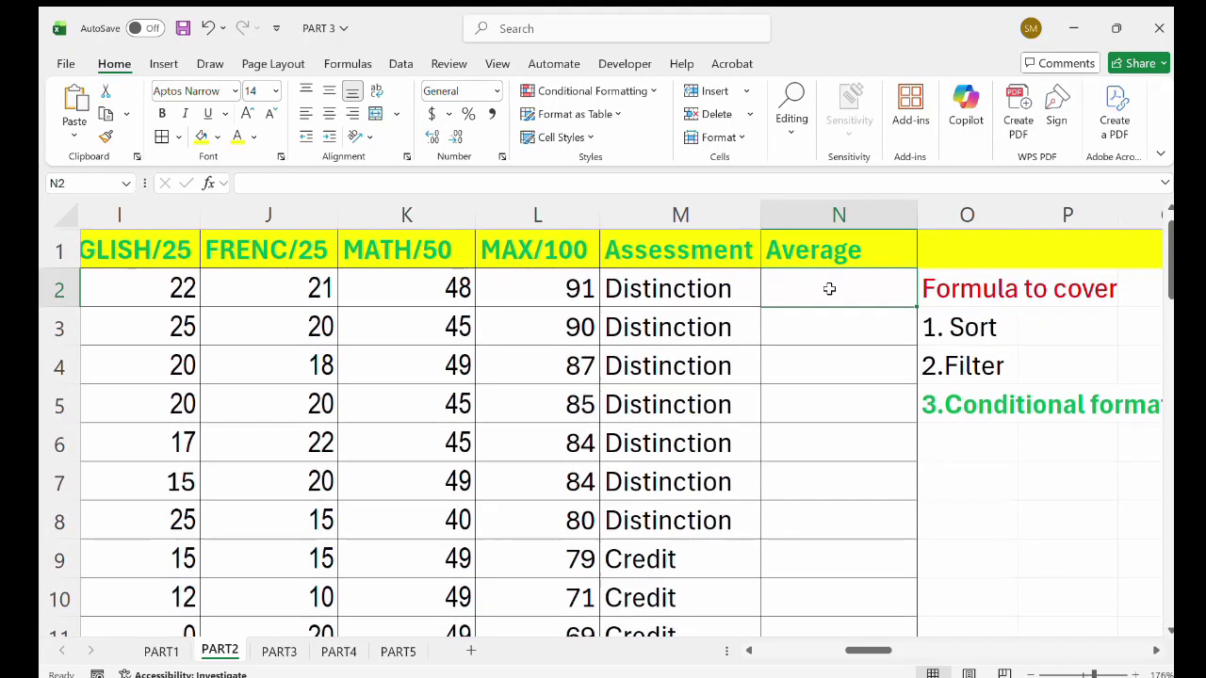
Enter =AVERAGE(I2:L2) in N2 for the first student's average mark.
double_click(817, 292)
type("=")
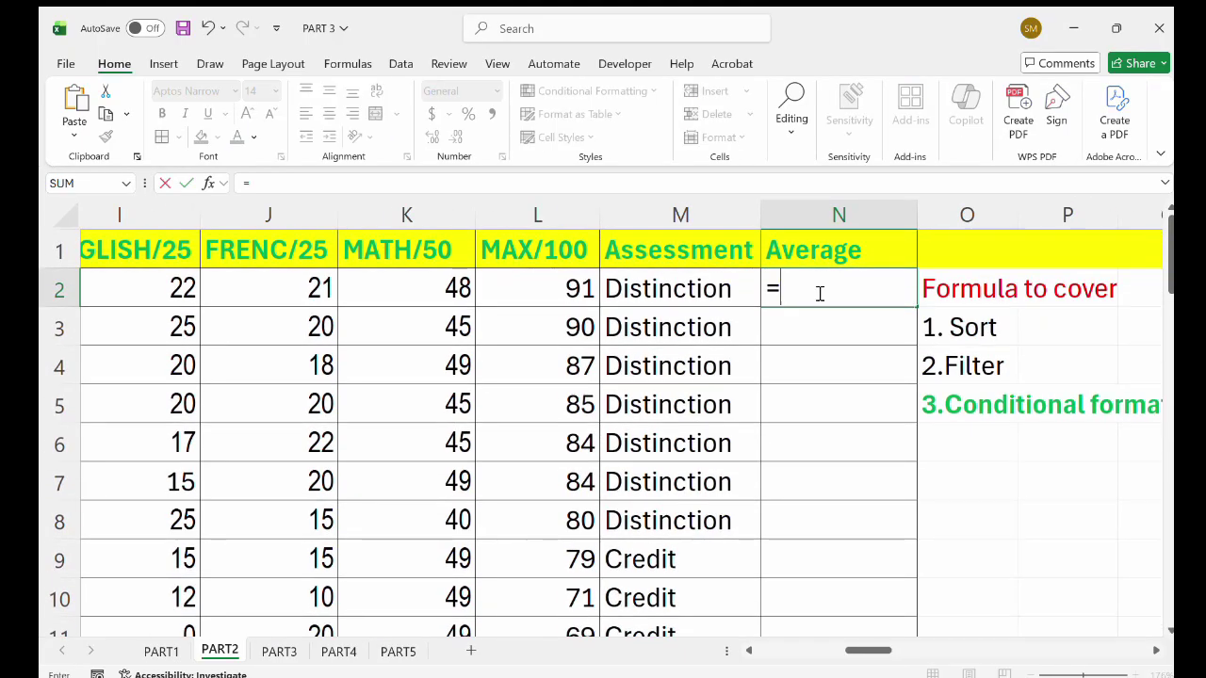
type("ave")
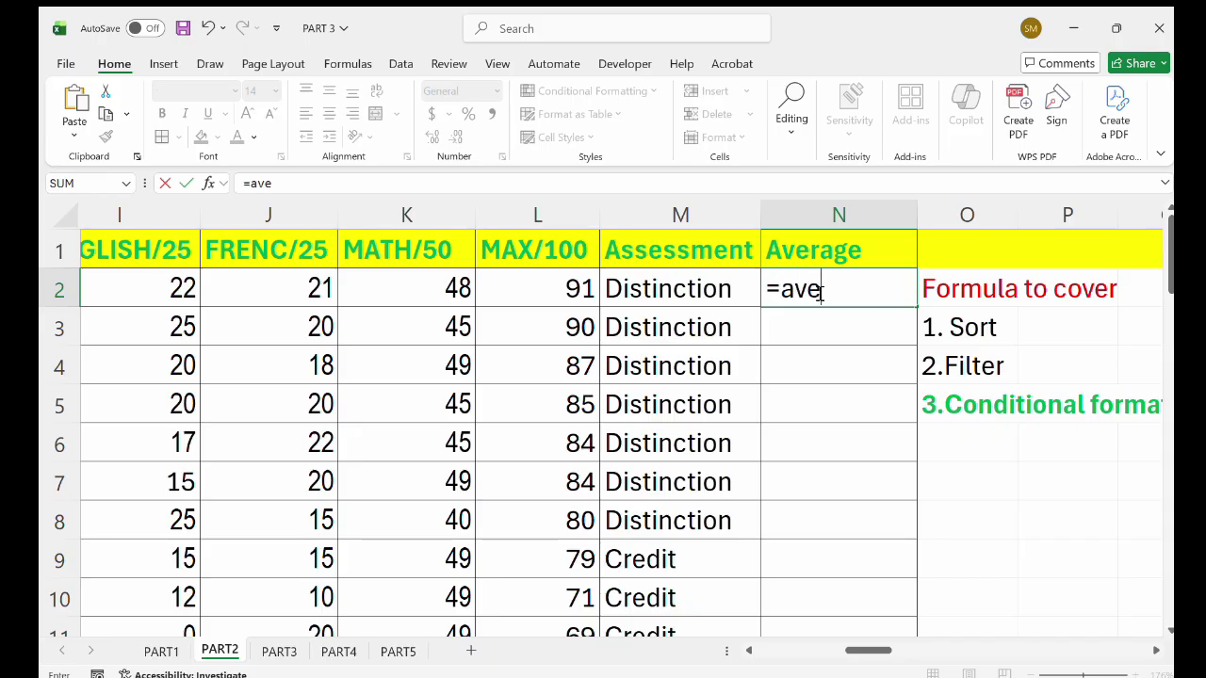
key("Tab")
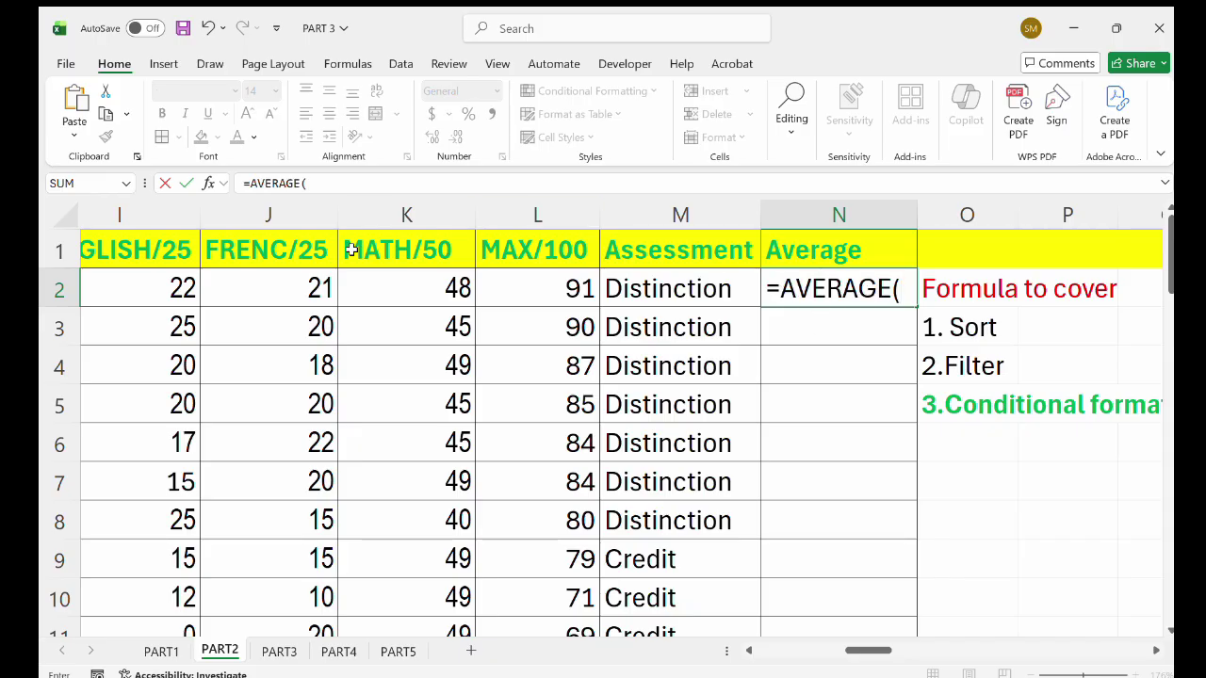
scroll(206, 281, "left", 1)
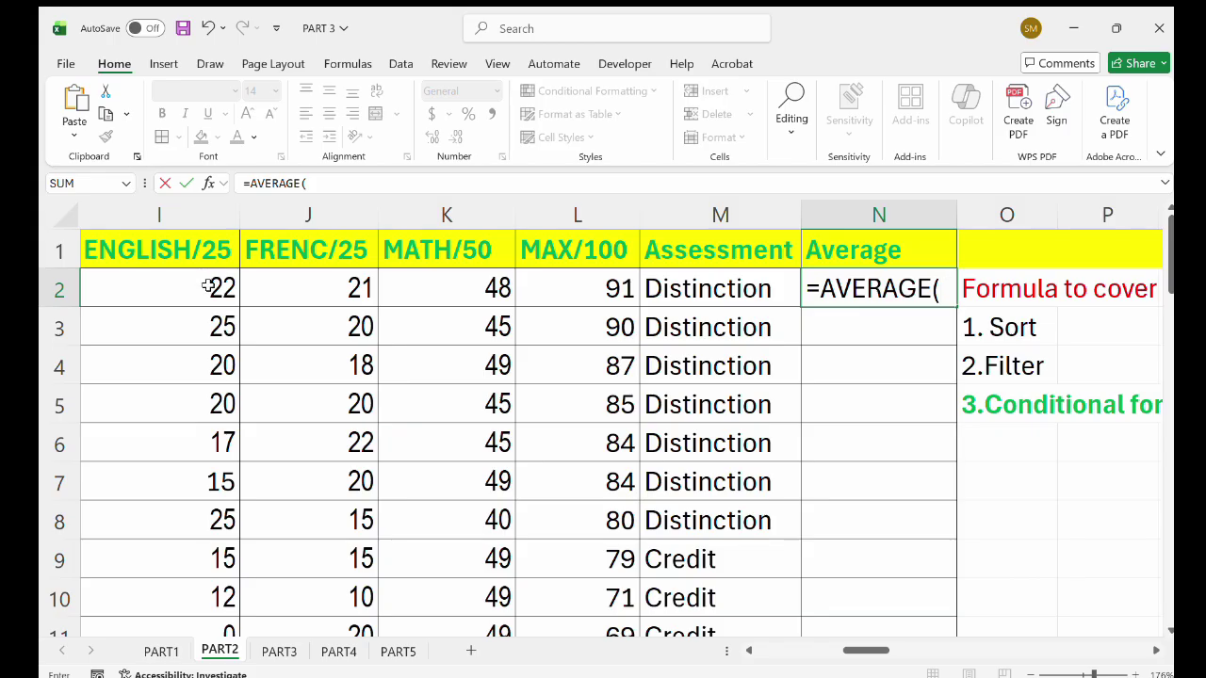
left_click(208, 286)
left_click_drag(208, 286, 554, 277)
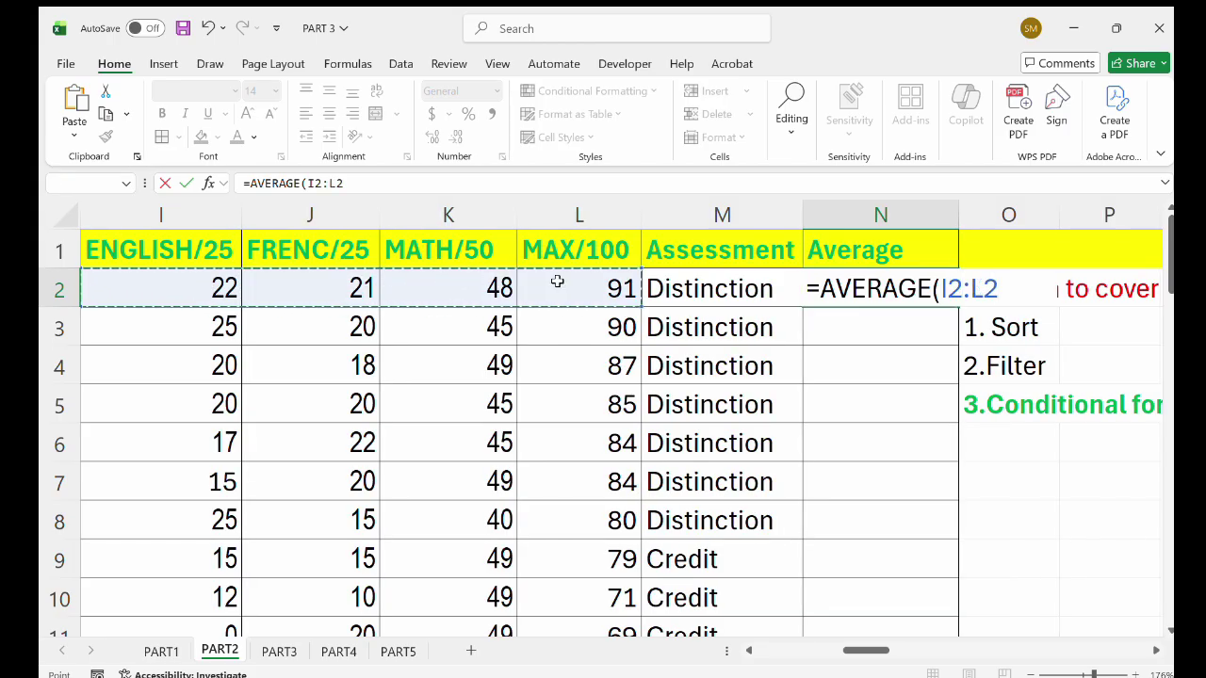
type(")")
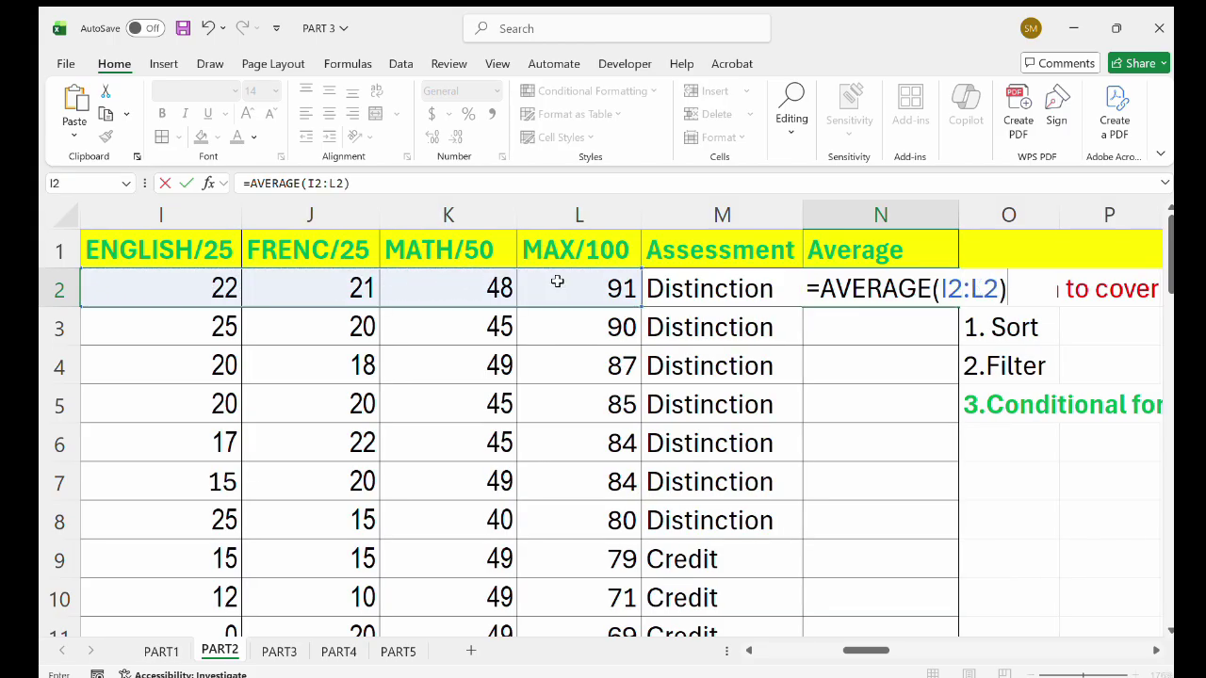
key("Return")
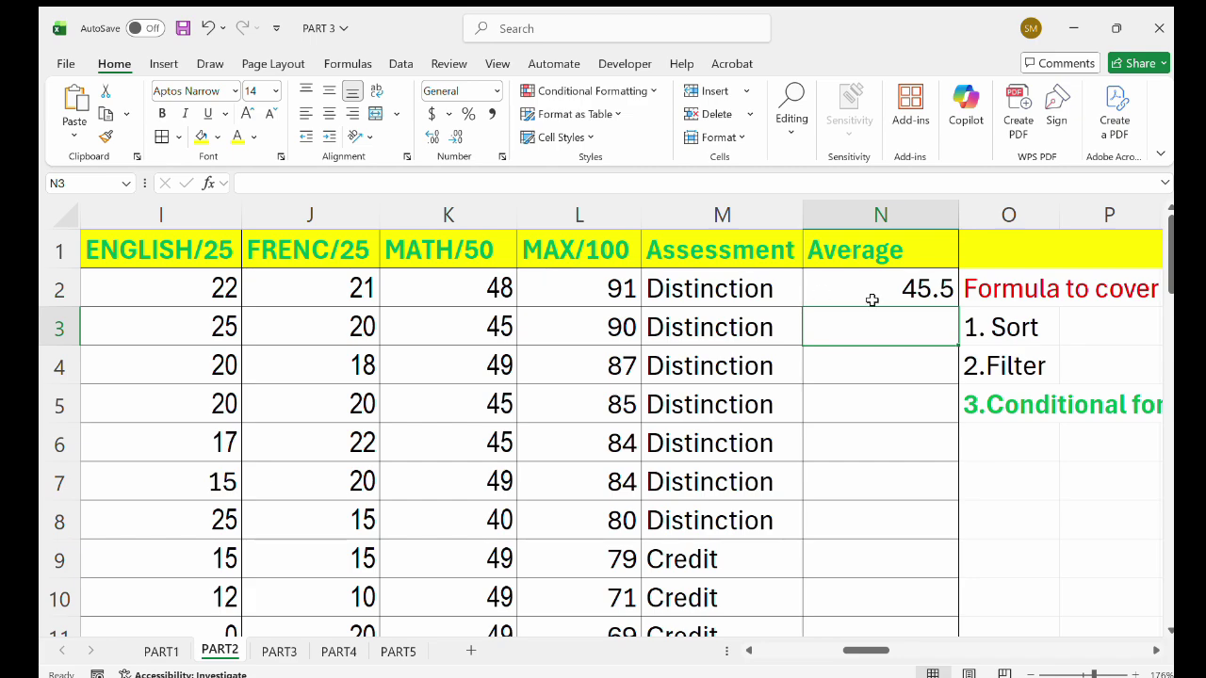
Fill the average formula down the rest of column N.
left_click(872, 299)
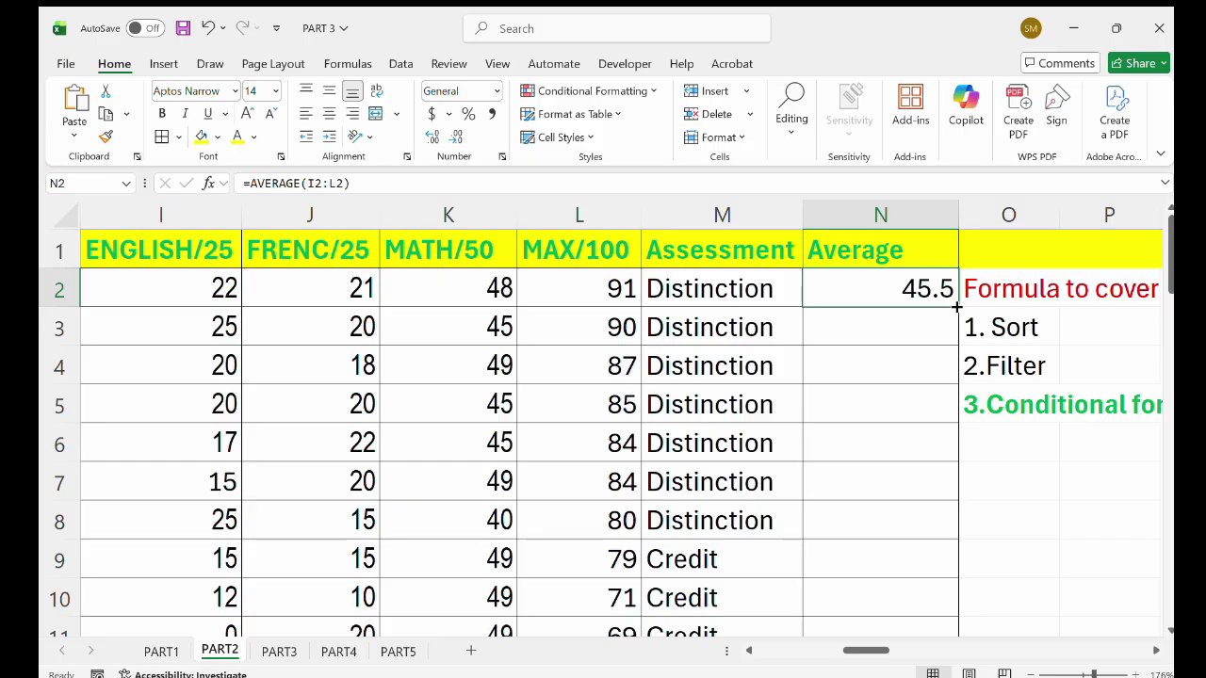
double_click(958, 307)
scroll(928, 368, "down", 5)
scroll(928, 368, "right", 2)
scroll(754, 432, "down", 4)
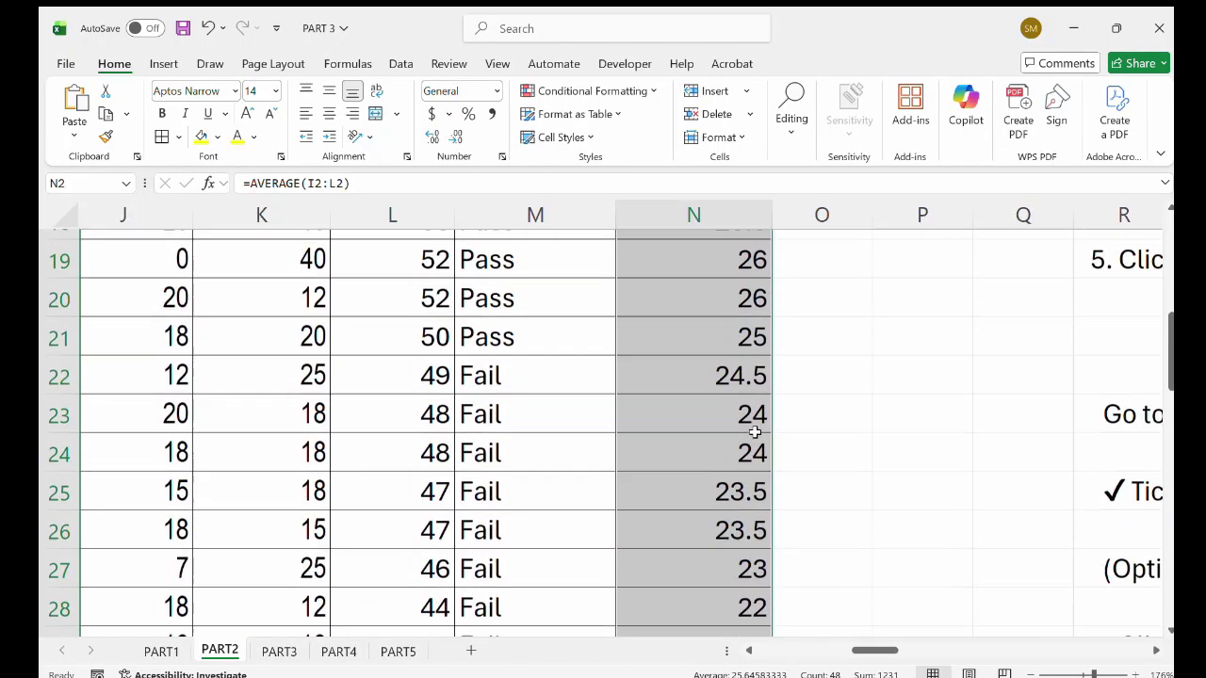
scroll(754, 432, "up", 8)
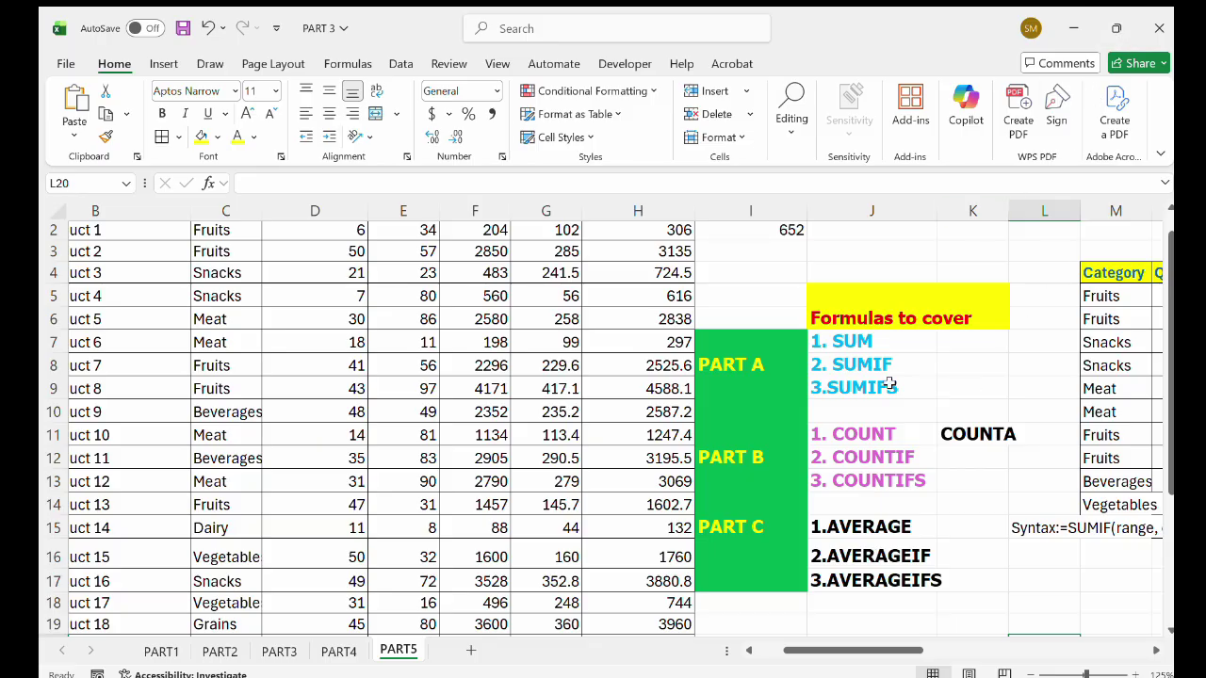
Insert a blank column O beside Average on PART2 and head it AVERAGEIF.
left_click(226, 653)
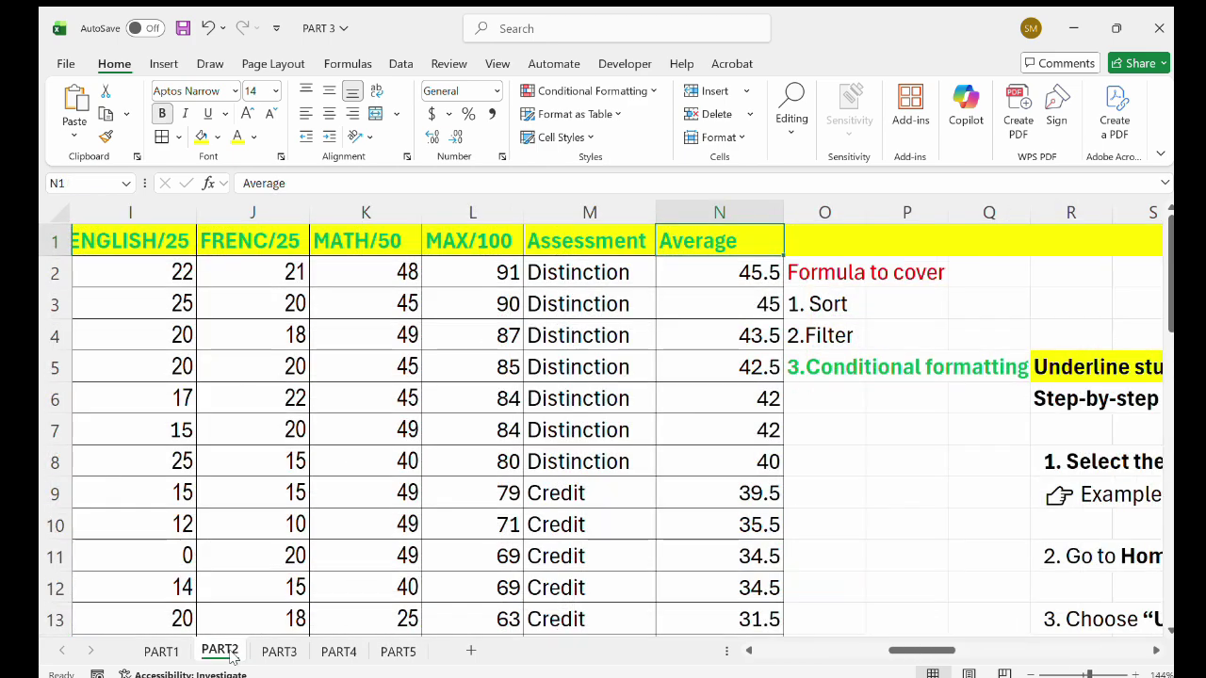
left_click(838, 221)
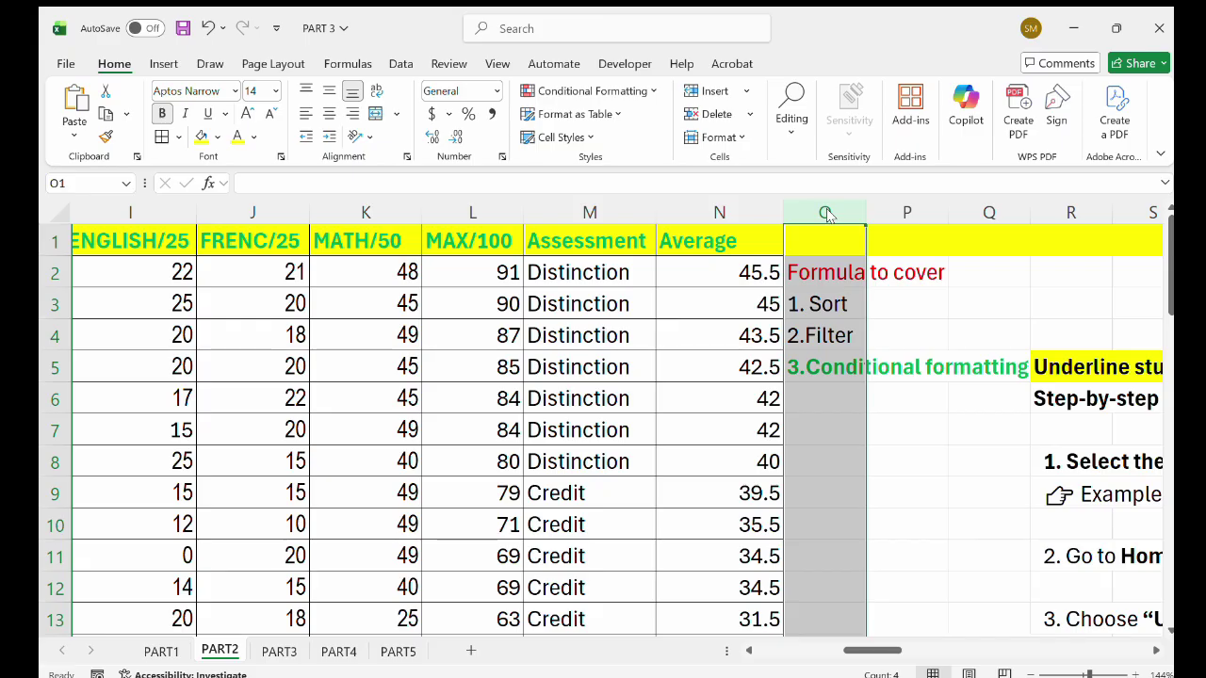
key("ctrl+shift+equal")
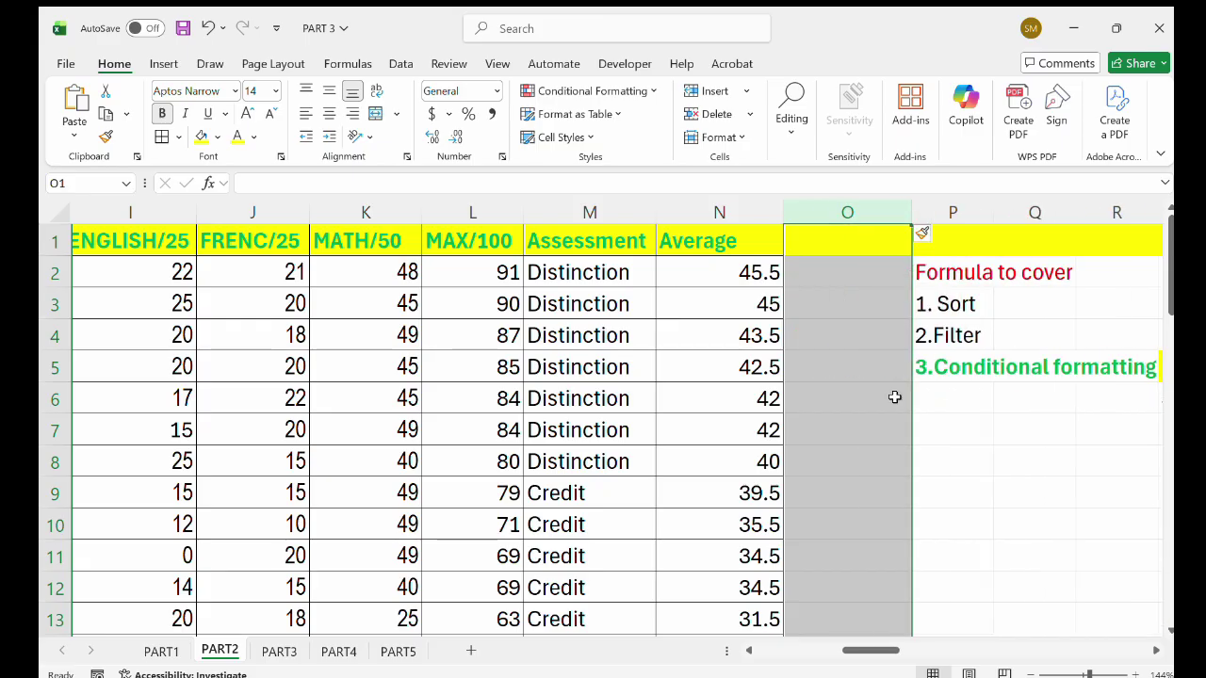
left_click(848, 253)
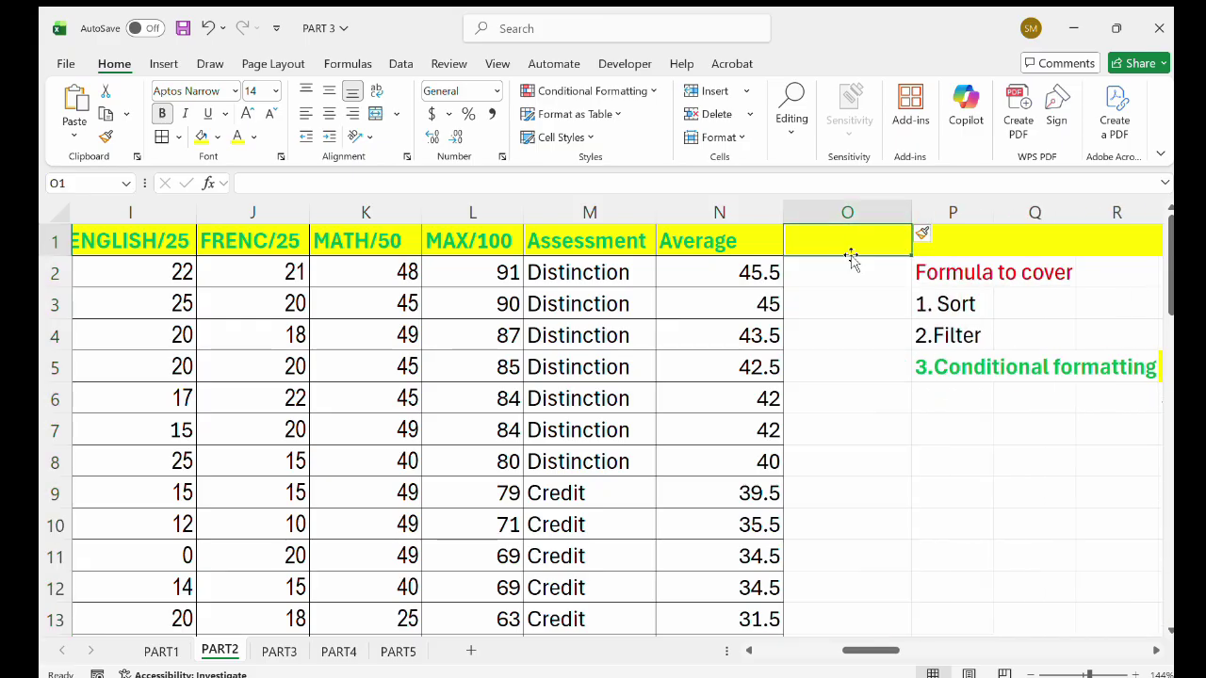
type("AVERAGEIF")
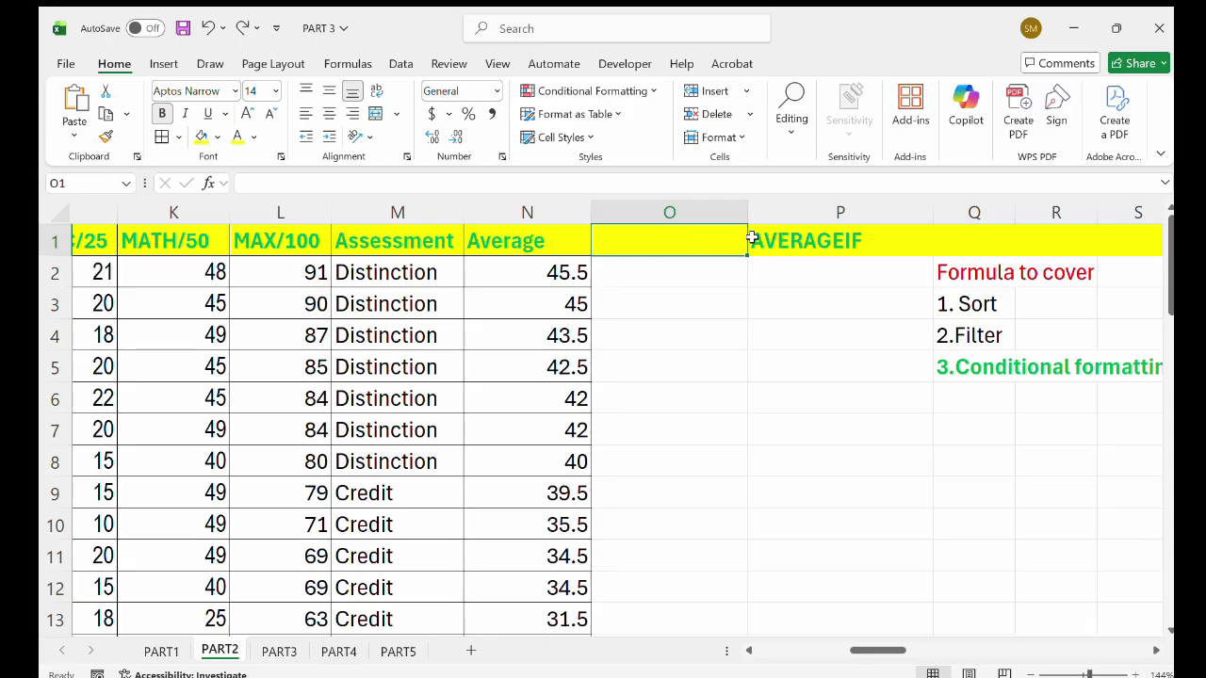
Head cell O1 'ASSESSMENT' and enter Distinction in O2.
double_click(702, 239)
type("ASSESSMEN")
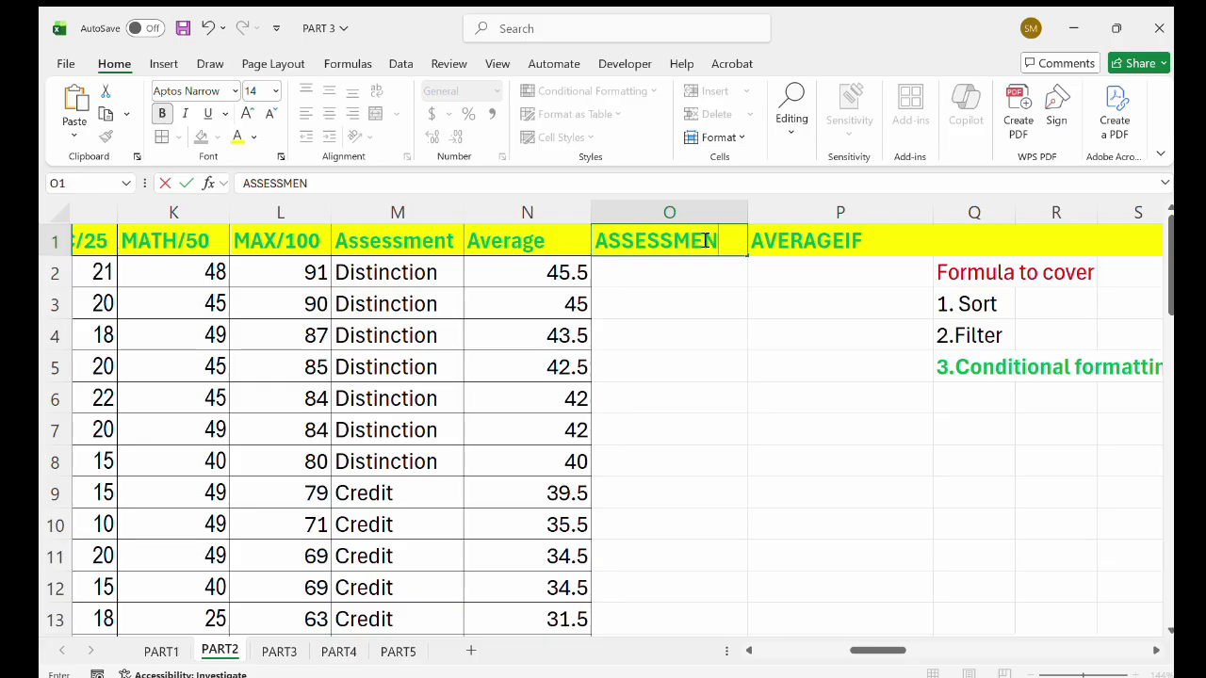
type("T")
left_click(664, 275)
type("Disti")
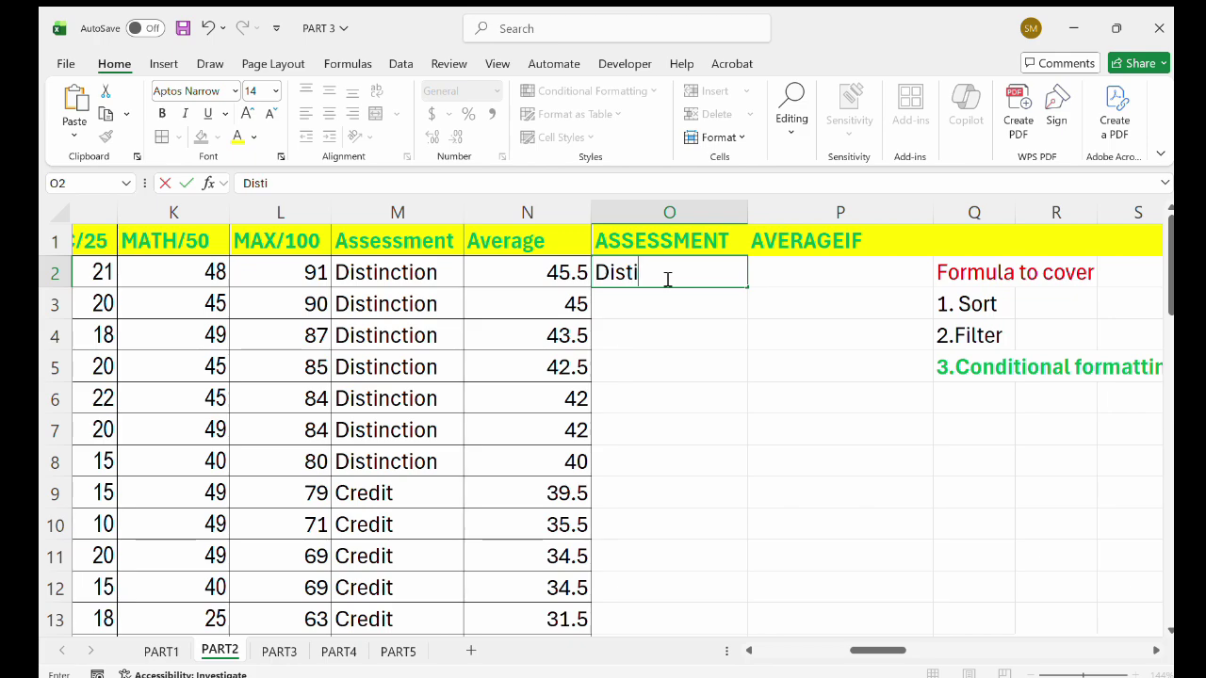
type("nctui")
type("n")
left_click(641, 312)
Enter Credit, Pass and Fail in O3:O5, correcting the typos along the way.
type("D")
key("BackSpace")
type("Cr")
key("BackSpace")
key("BackSpace")
key("BackSpace")
type("Cr")
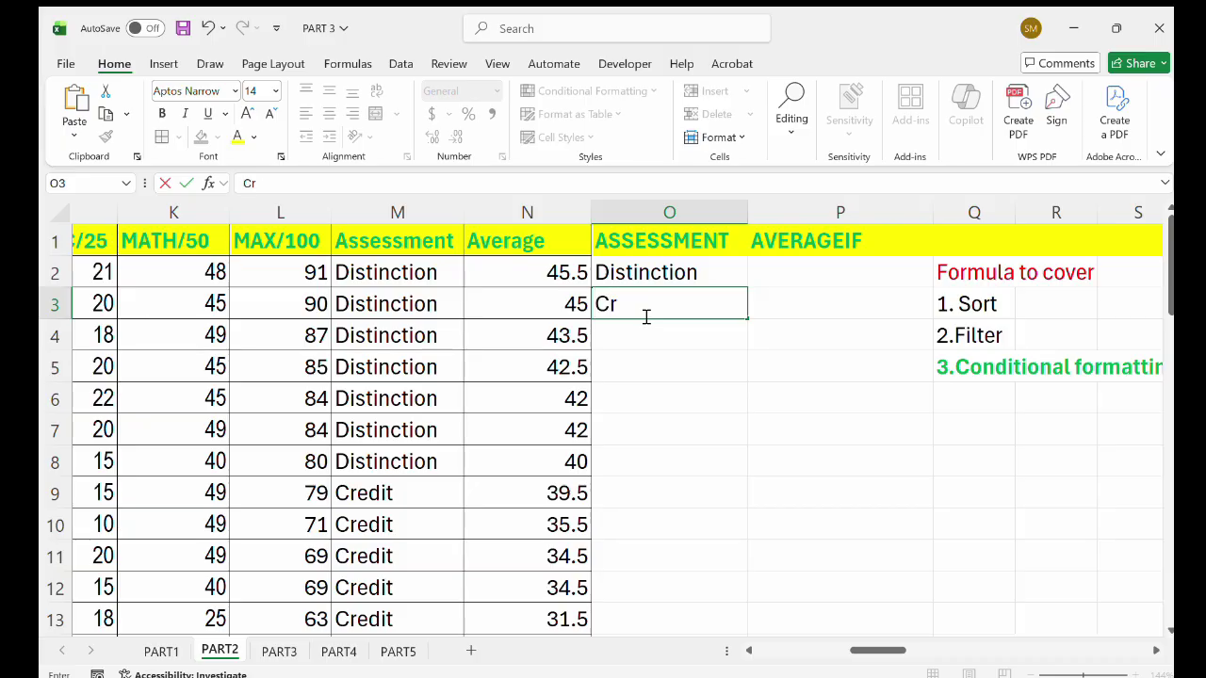
type("es")
key("BackSpace")
type("d")
key("Return")
type("Paas")
key("BackSpace")
key("BackSpace")
key("BackSpace")
type("ss")
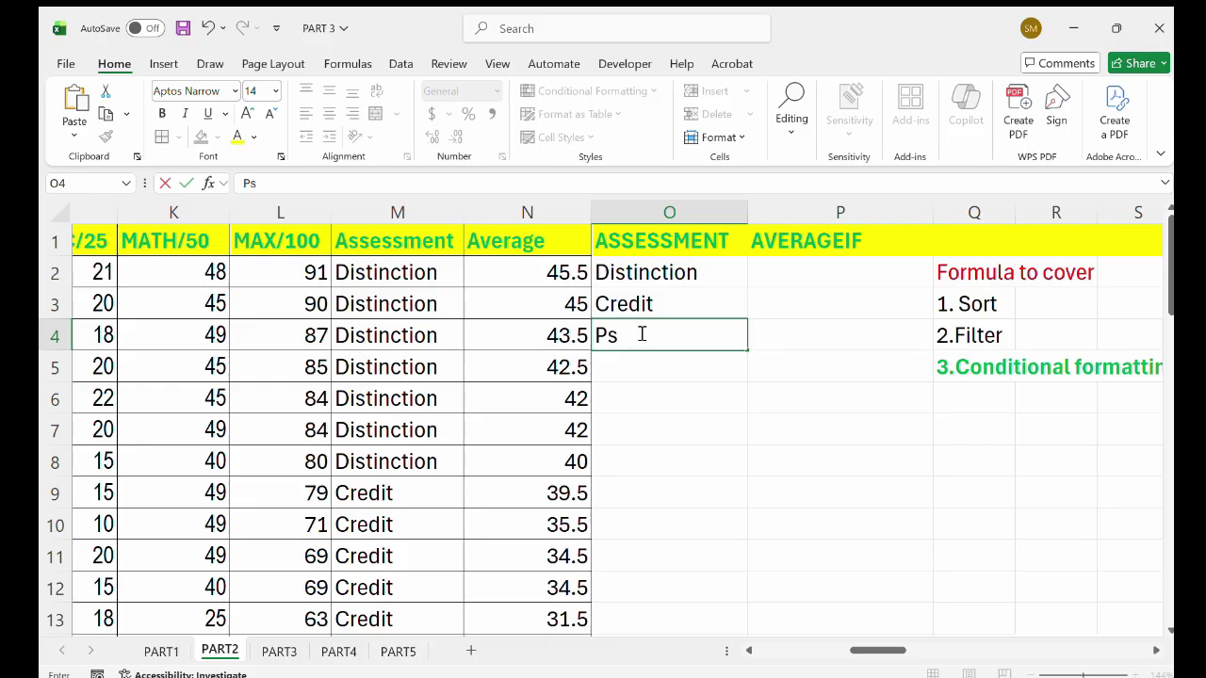
key("BackSpace")
key("BackSpace")
type("ass")
left_click(643, 386)
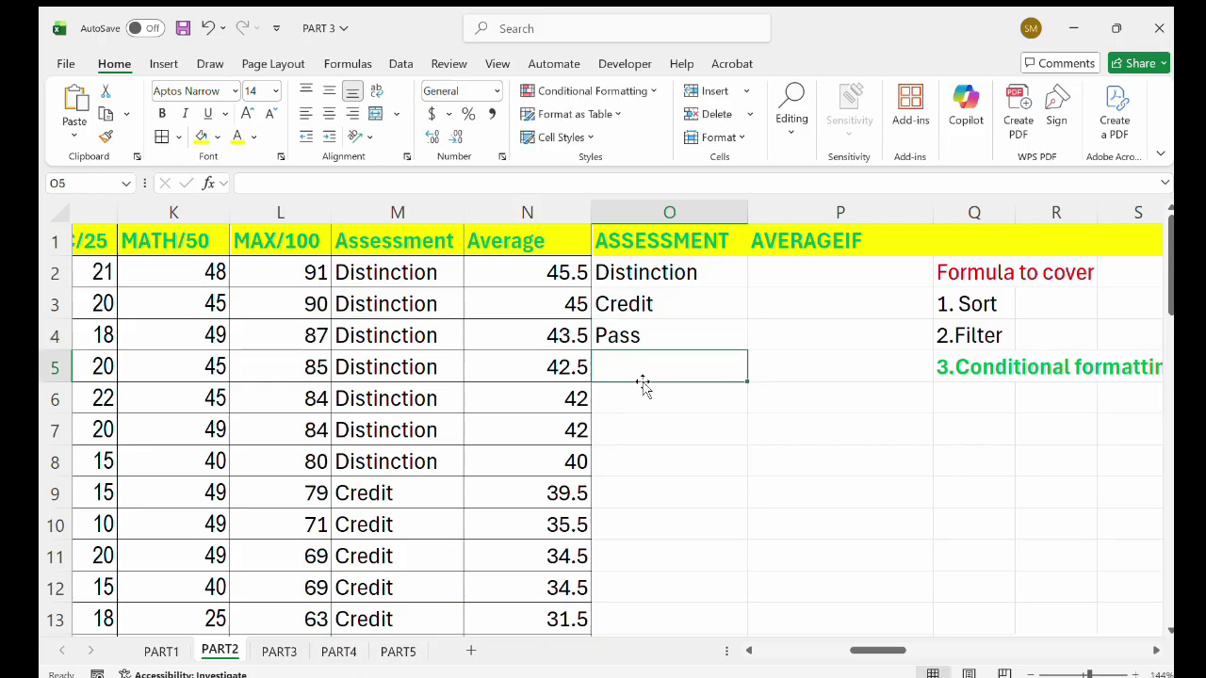
type("Fa")
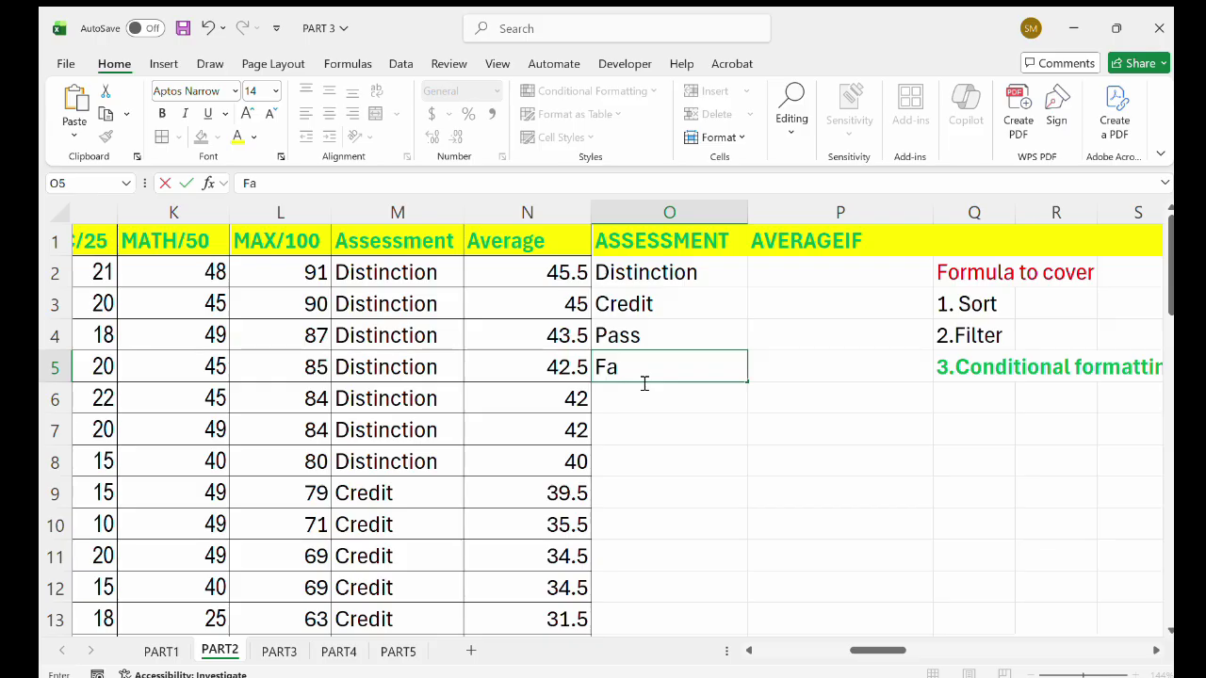
type("il")
left_click(840, 272)
Enter =AVERAGEIF(M2:M49,O2,L2:L49) in P2 to average Distinction scores (85.85714286).
double_click(899, 288)
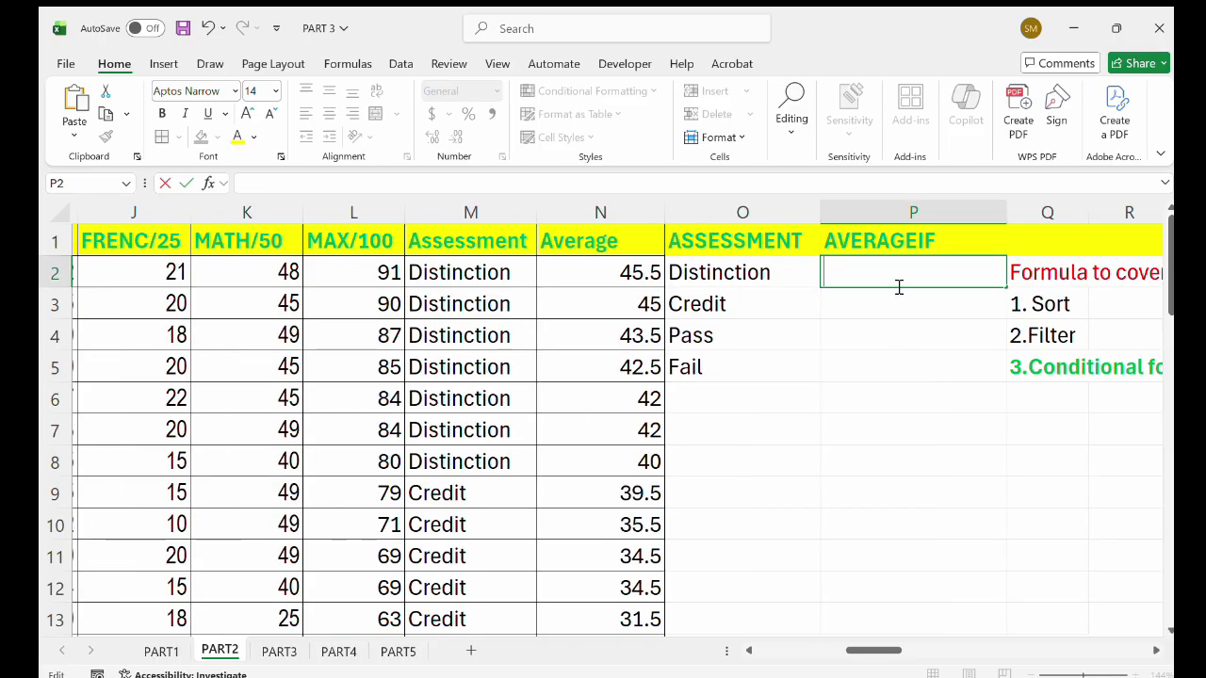
type("=ave")
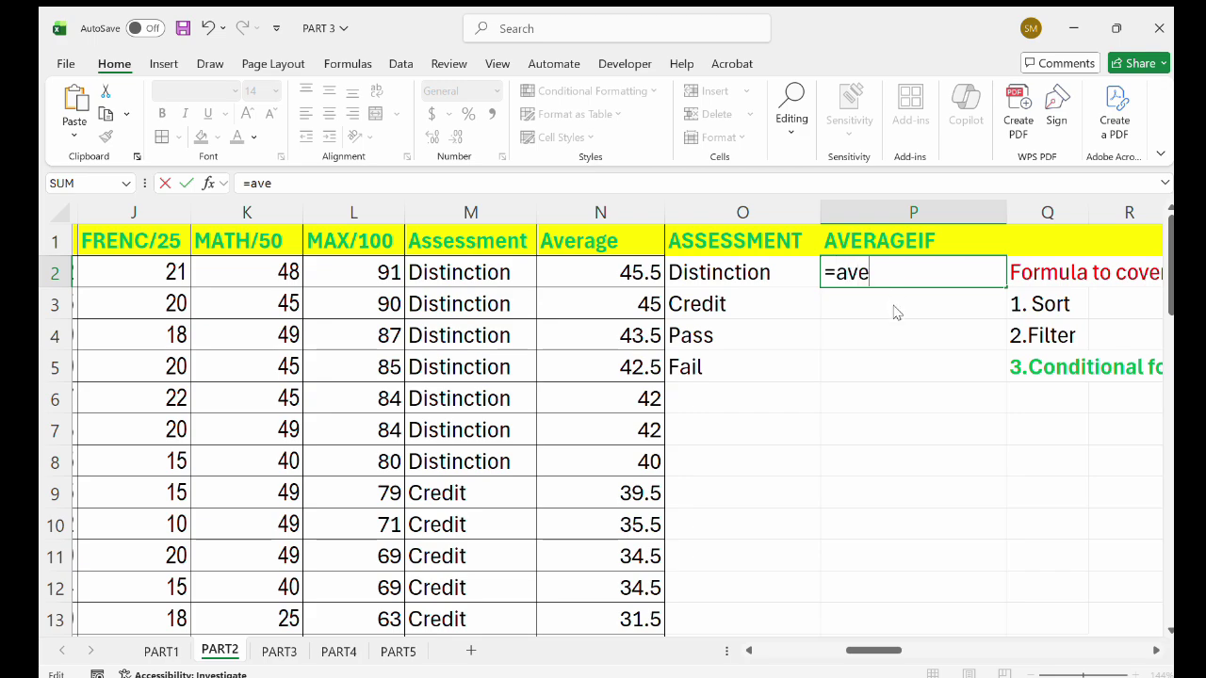
type("ragei")
key("Tab")
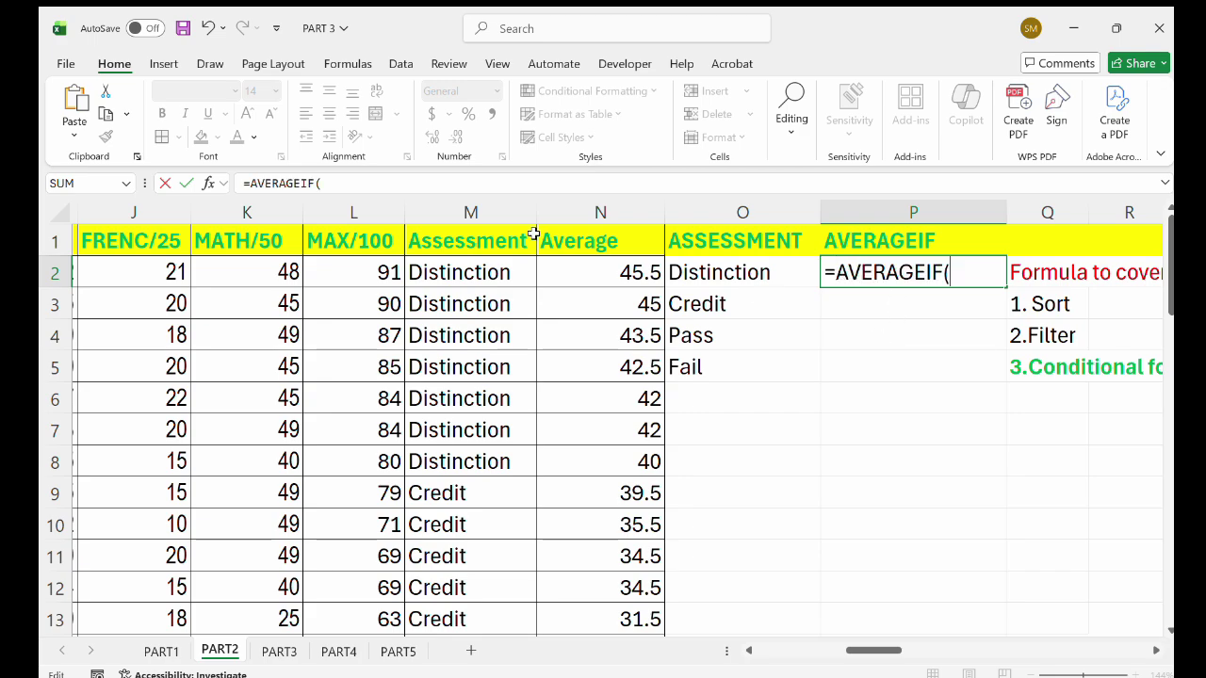
left_click(444, 272)
left_click_drag(445, 285, 446, 559)
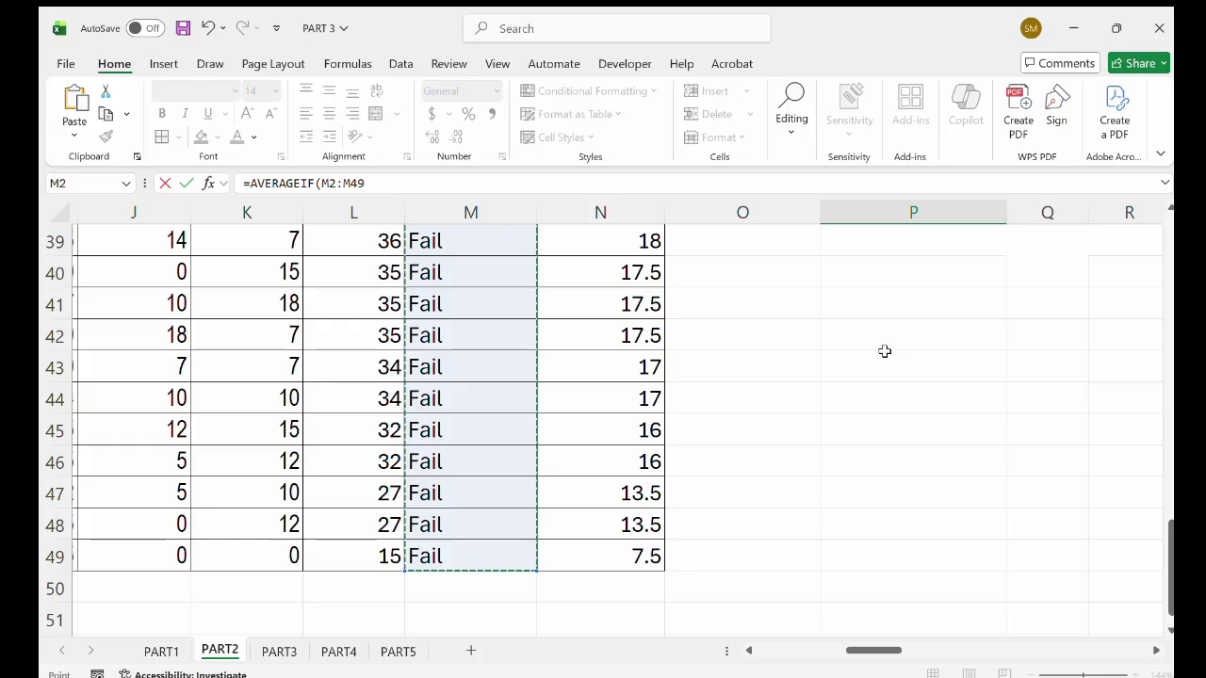
scroll(883, 350, "up", 13)
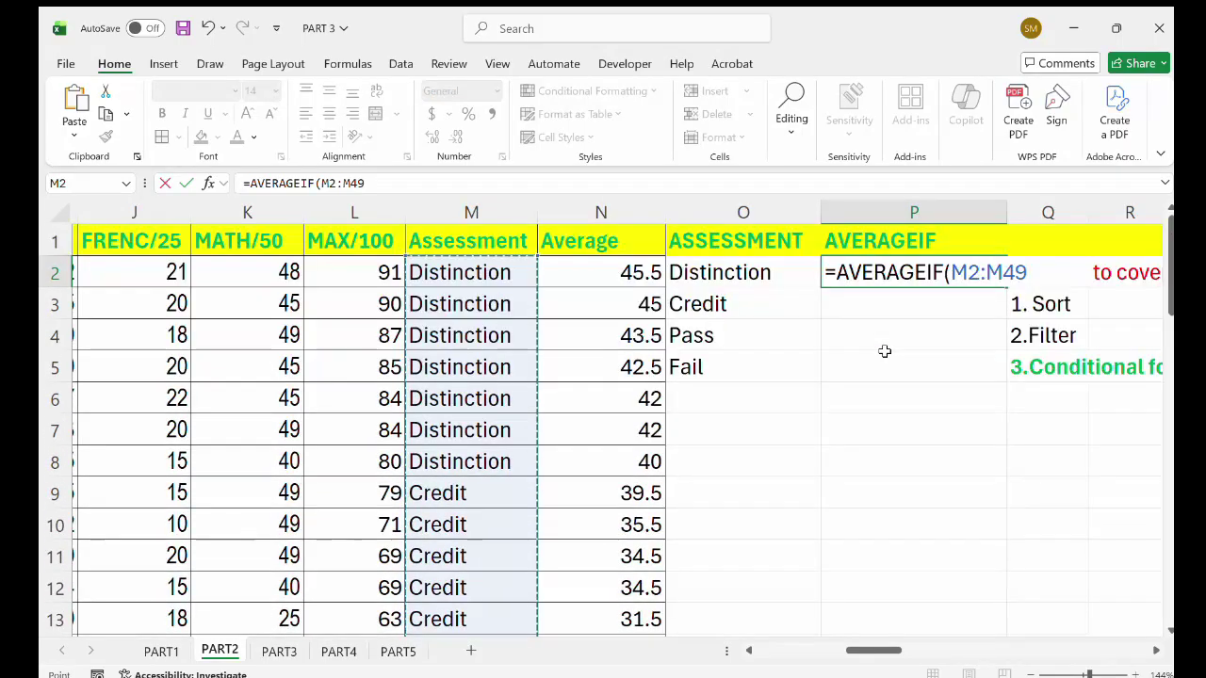
type(",")
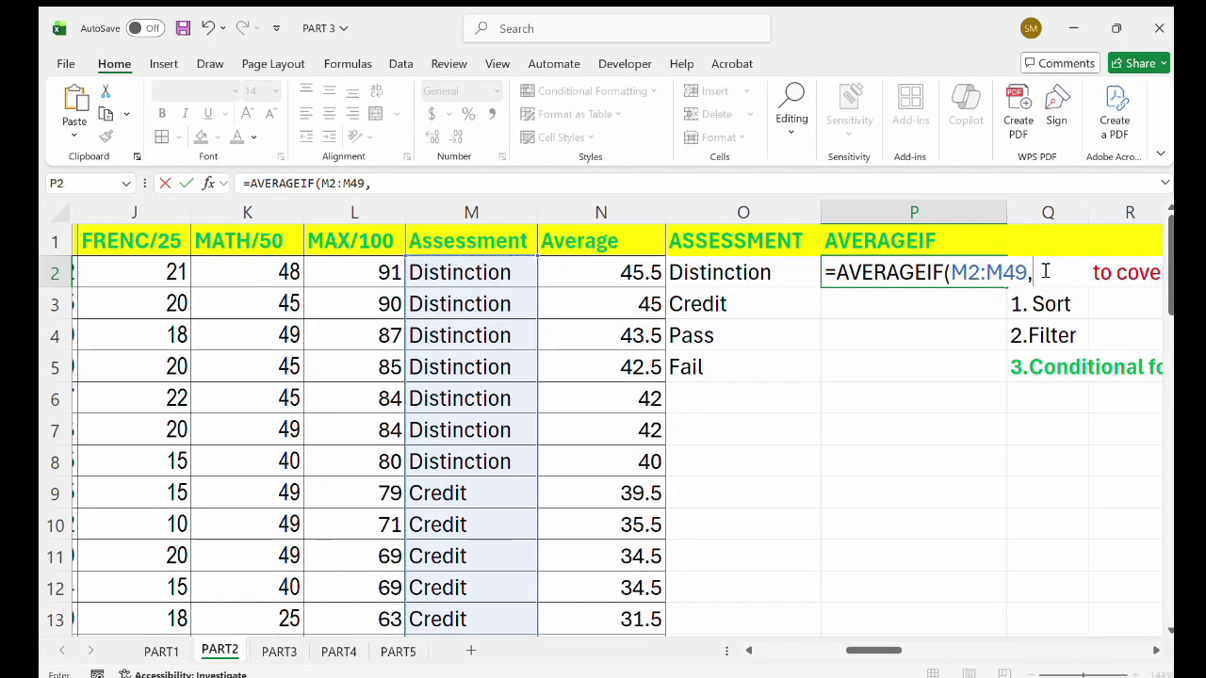
left_click(714, 274)
type(",")
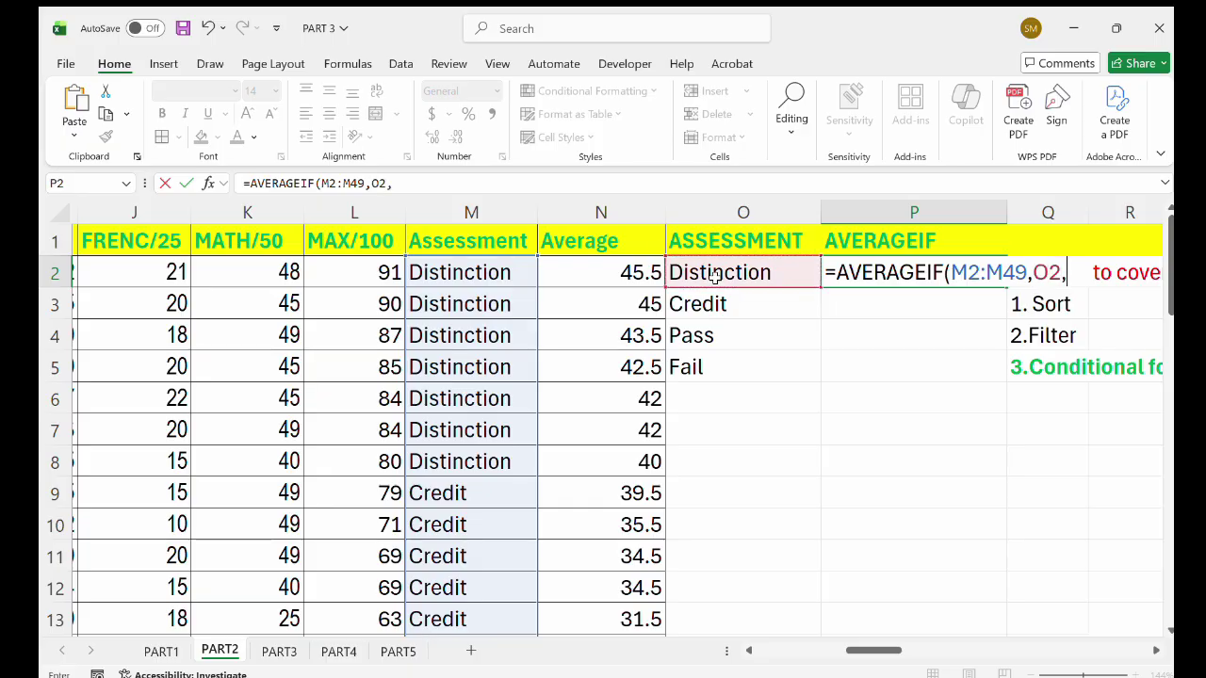
left_click_drag(356, 269, 386, 543)
scroll(862, 448, "up", 6)
scroll(862, 449, "up", 7)
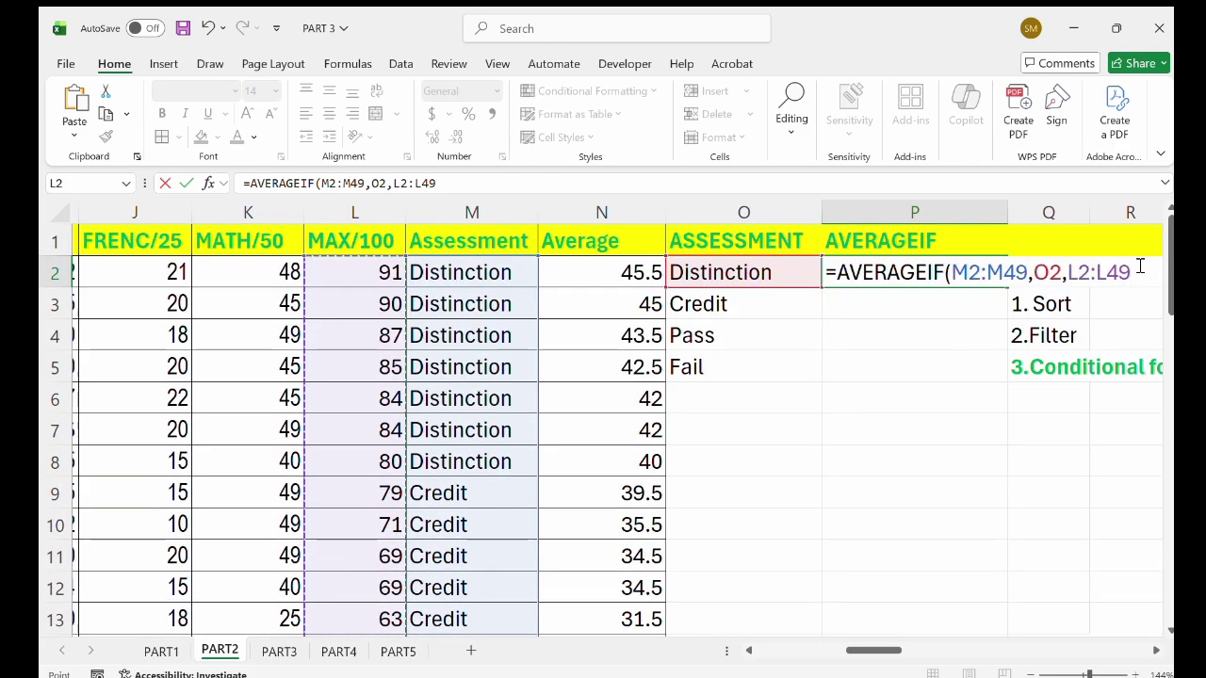
type(")")
key("Return")
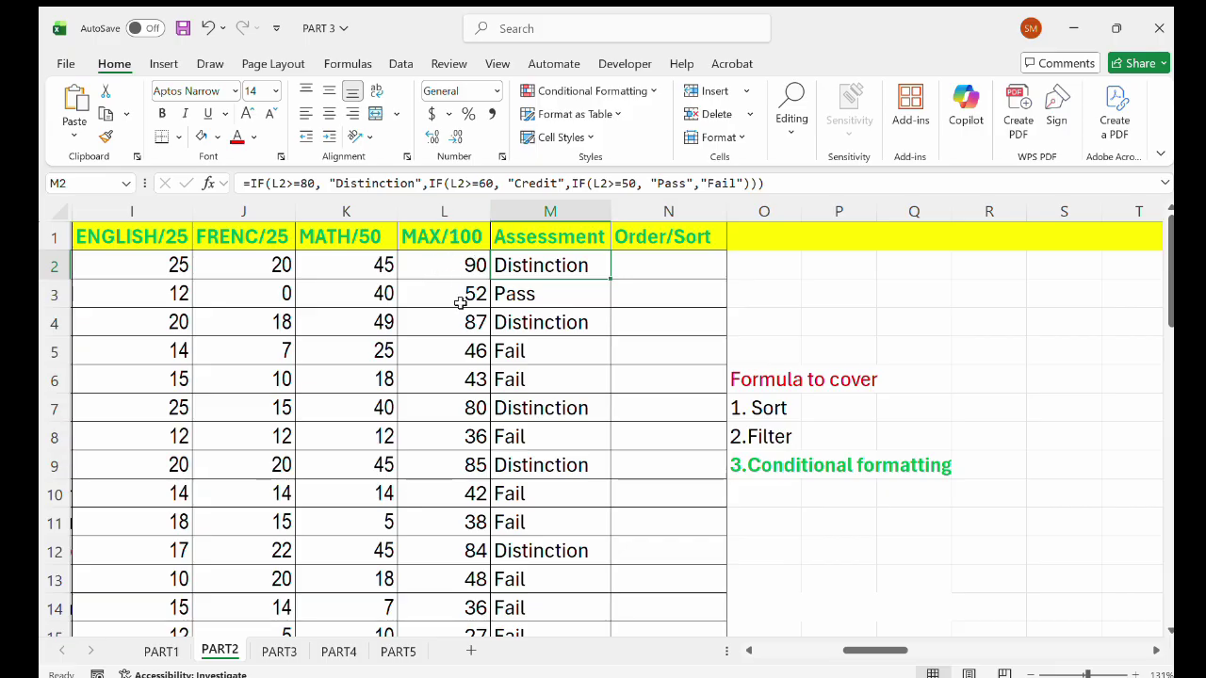
Scroll through the unsorted PART2 marks table and back to the top.
scroll(463, 320, "down", 1)
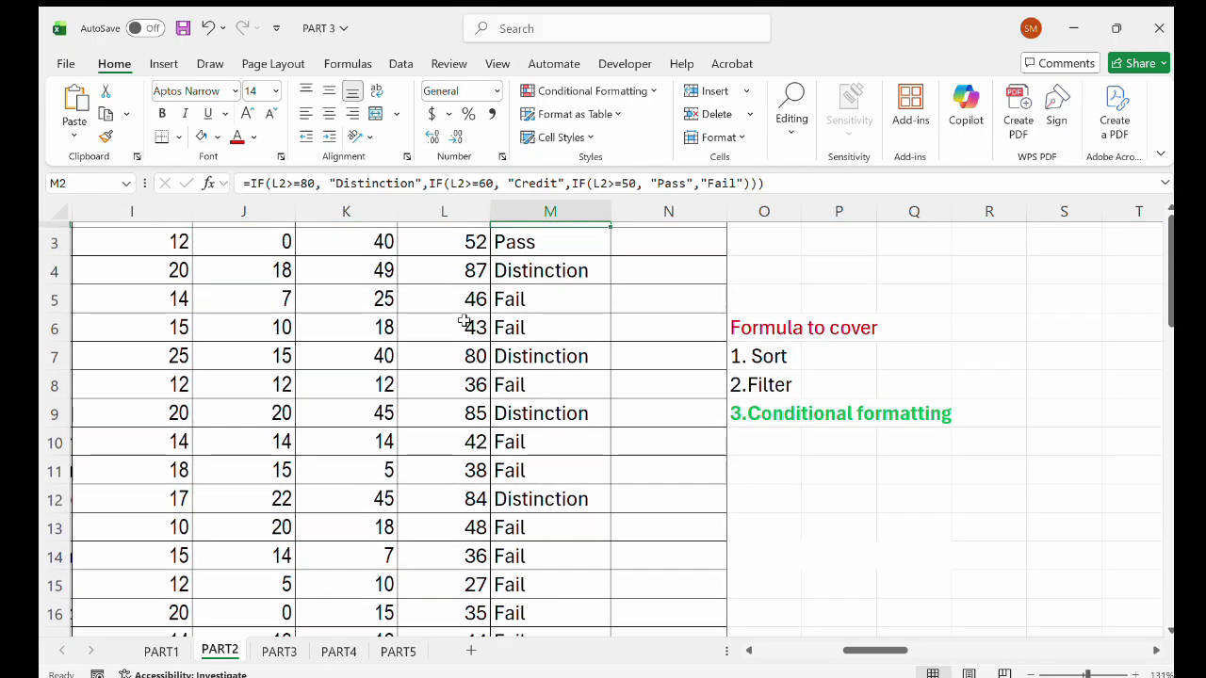
scroll(463, 317, "up", 1)
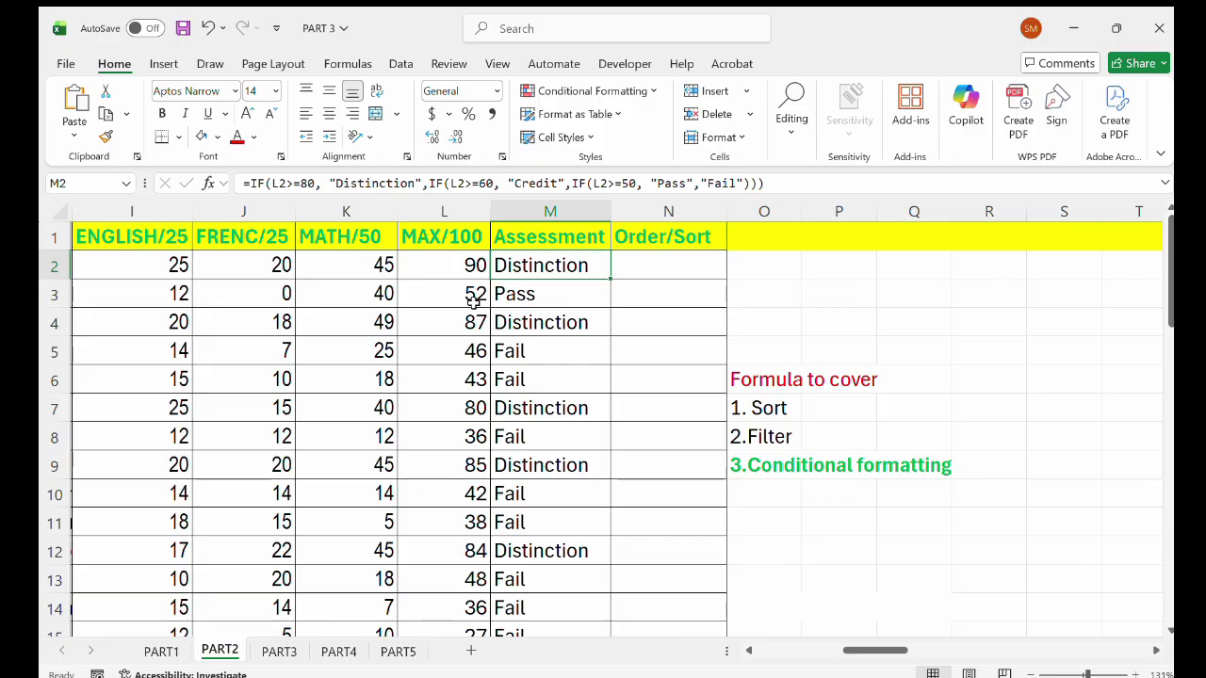
Sort the PART2 table by MAX/100 largest to smallest and review the result.
left_click(401, 64)
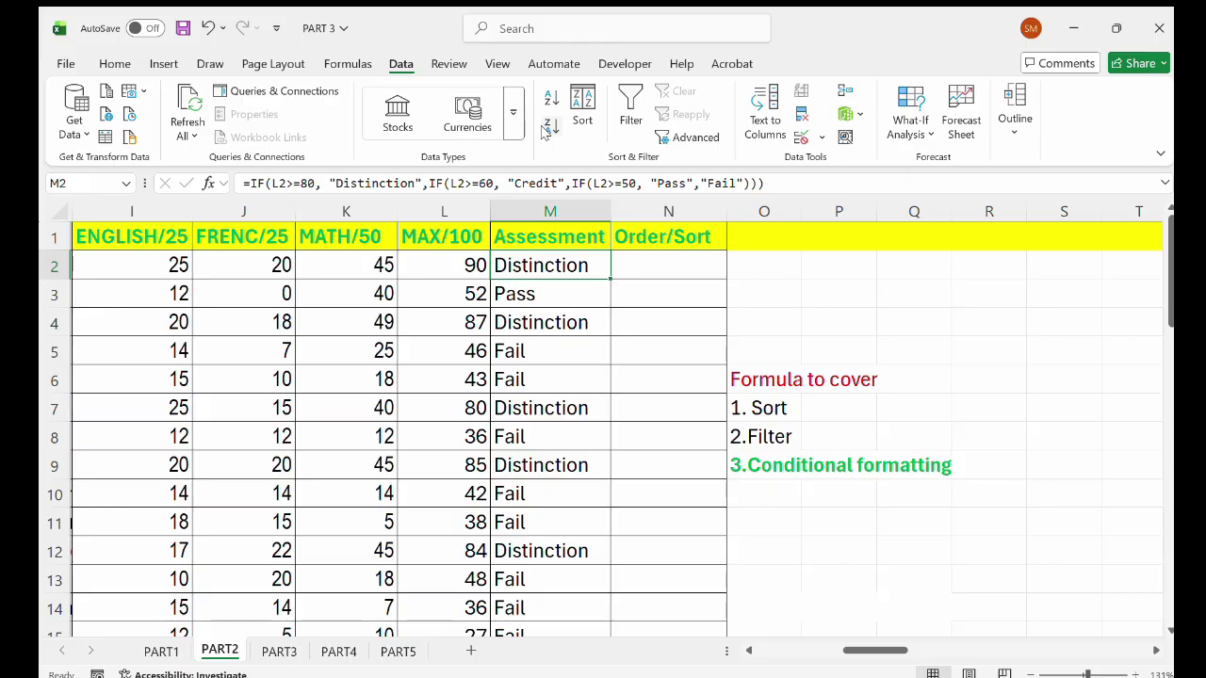
left_click(461, 265)
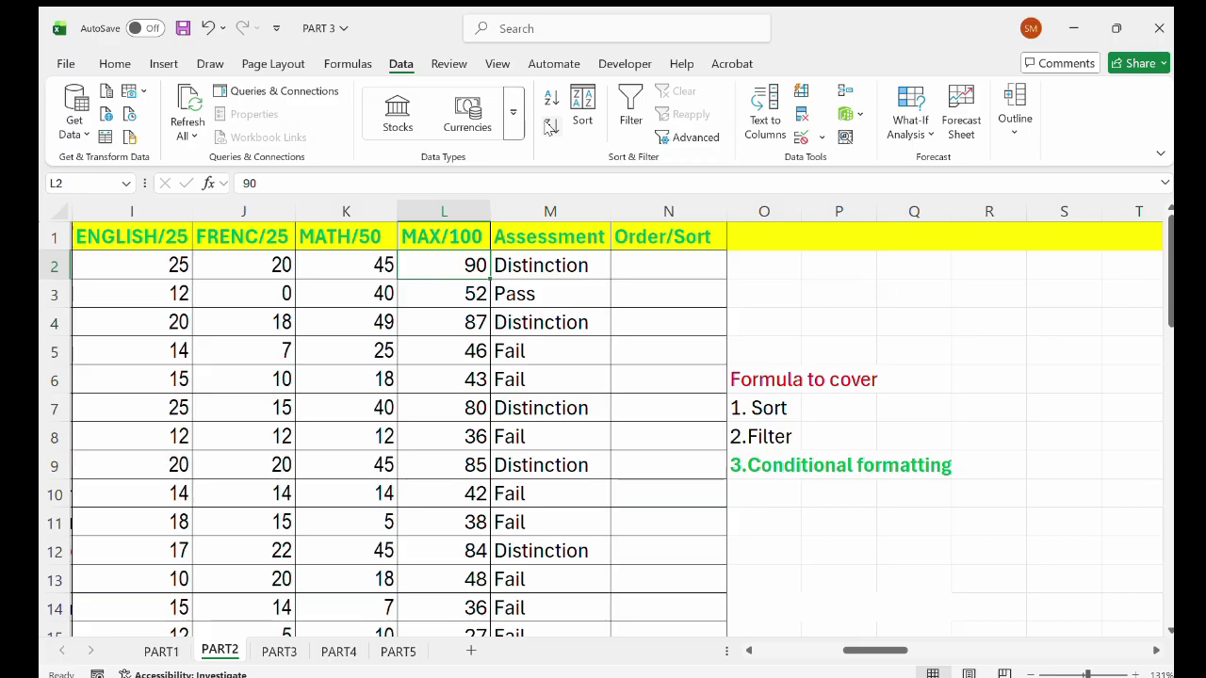
left_click(551, 127)
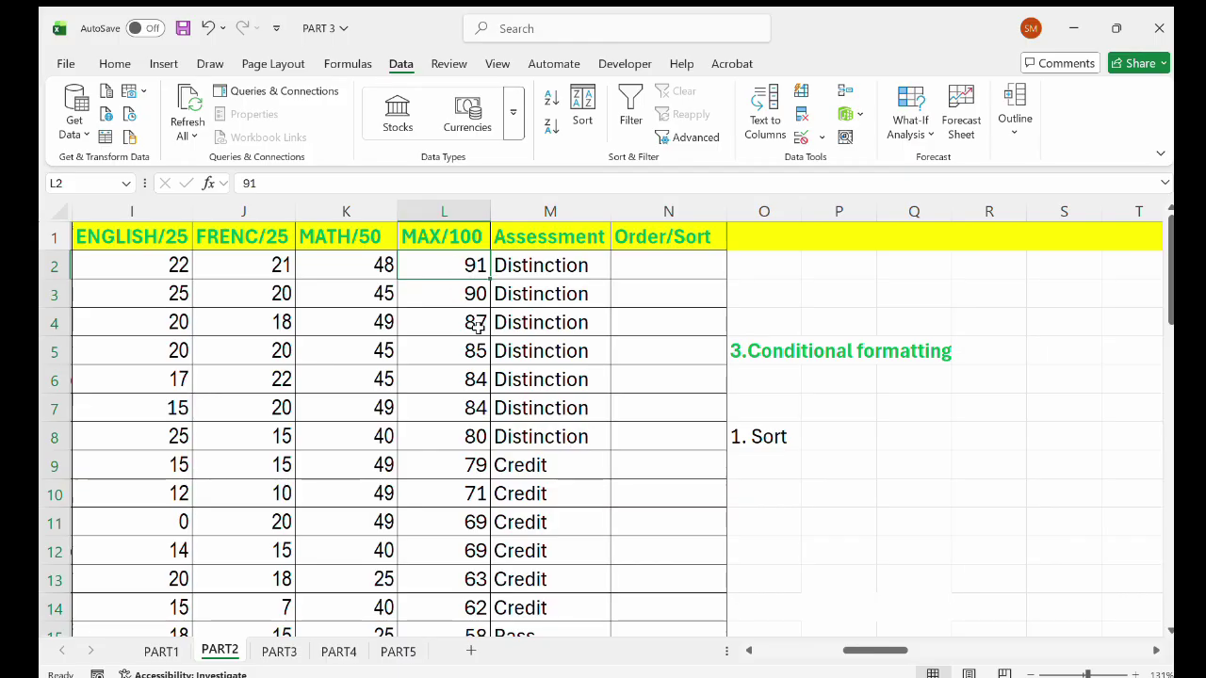
scroll(476, 343, "down", 1)
scroll(476, 341, "down", 3)
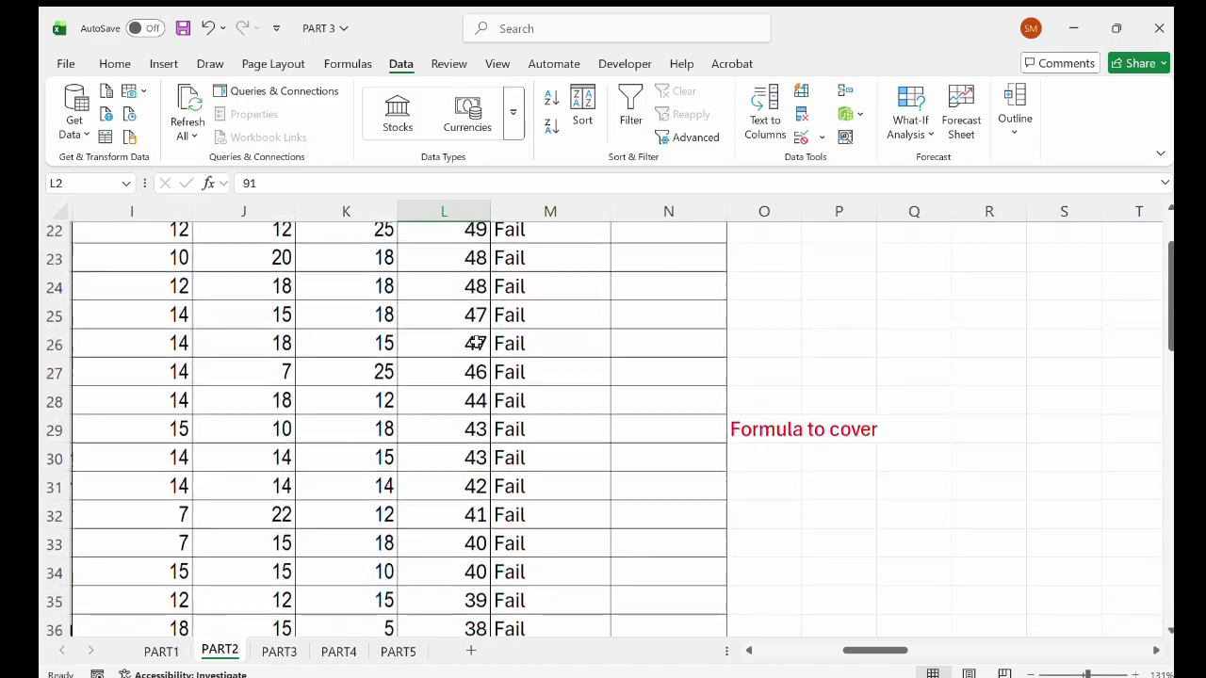
scroll(475, 342, "up", 5)
scroll(476, 344, "up", 3)
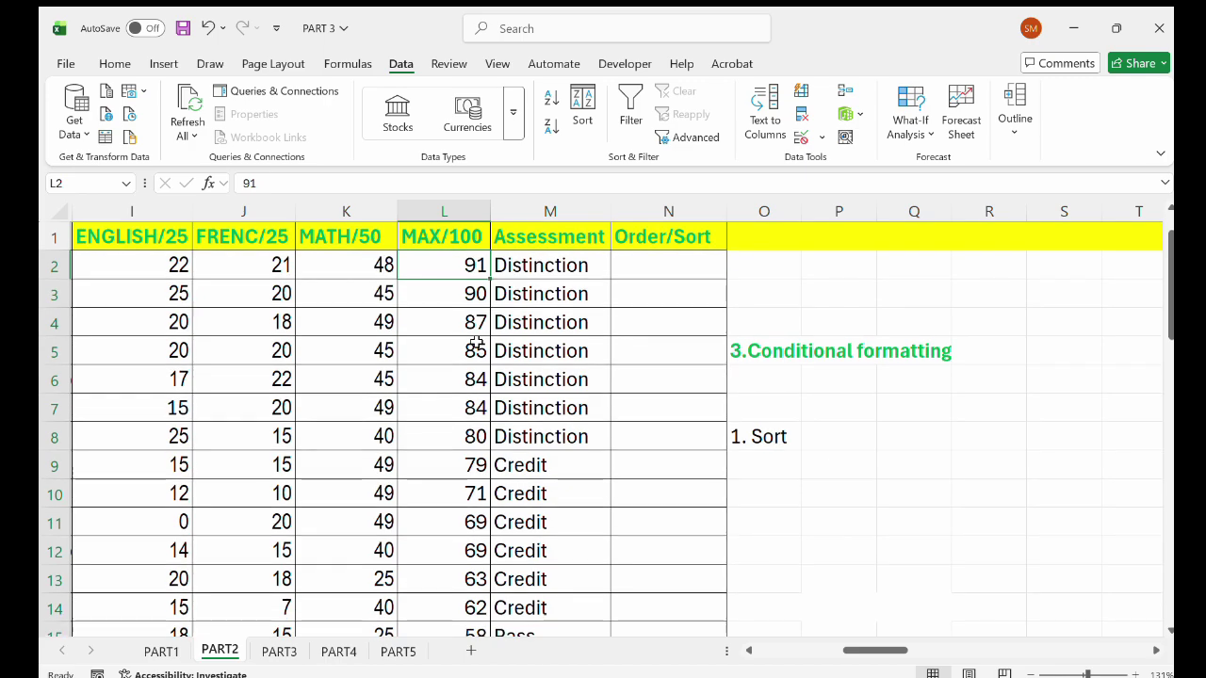
left_click(472, 294)
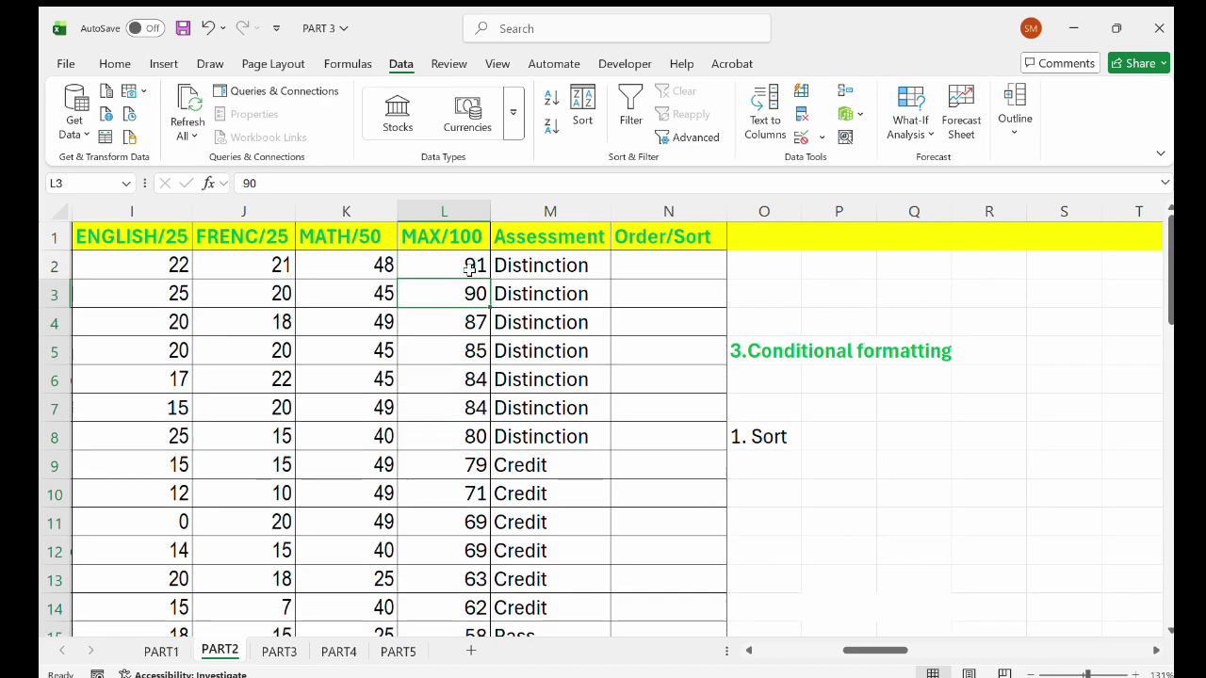
left_click(468, 269)
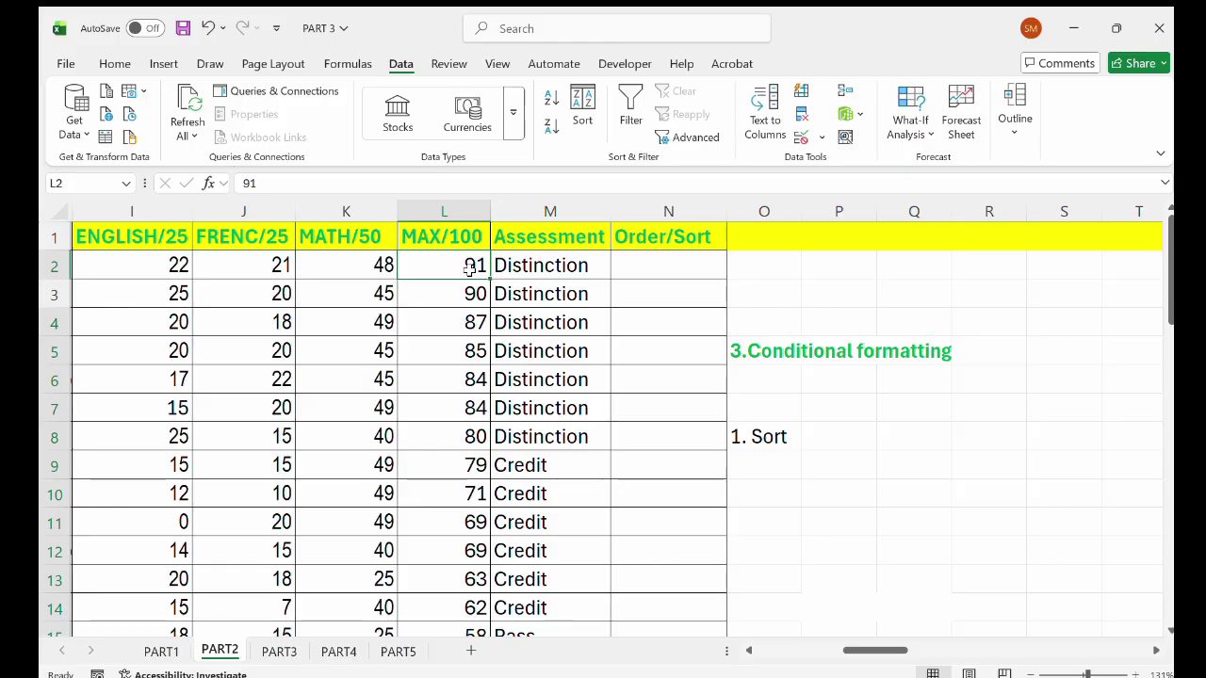
Re-sort MAX/100 ascending, then descending so 91 Distinction leads, and select column L.
left_click(552, 99)
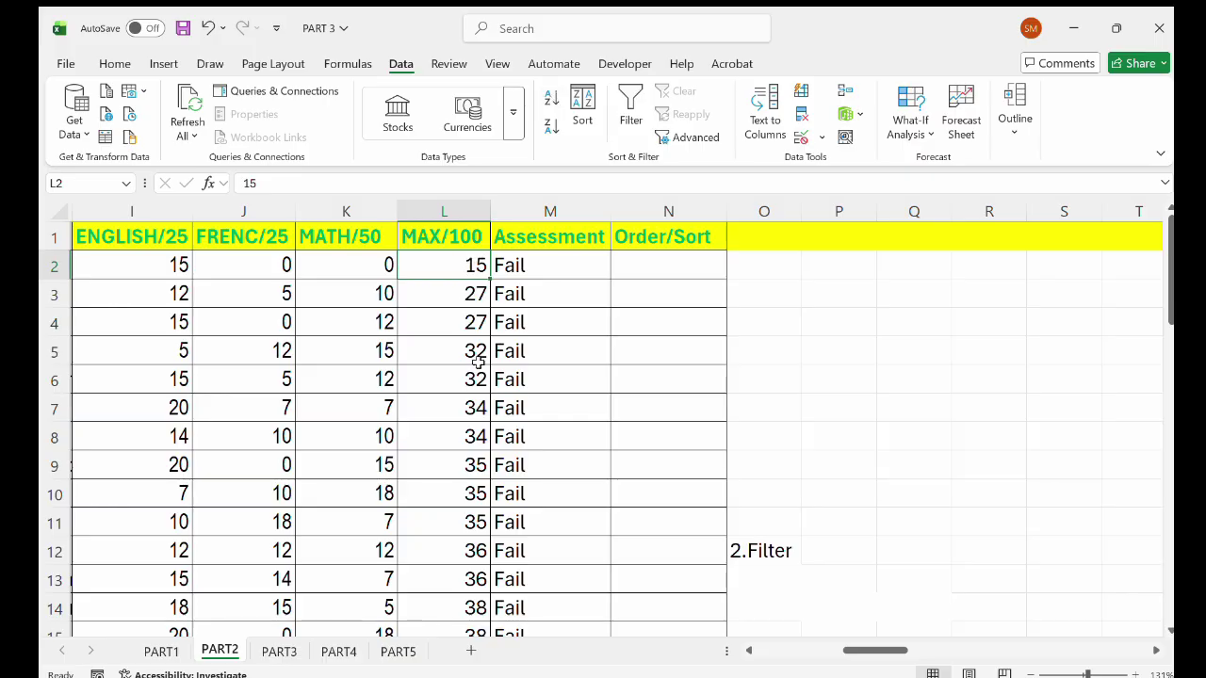
scroll(479, 349, "down", 4)
scroll(478, 350, "down", 8)
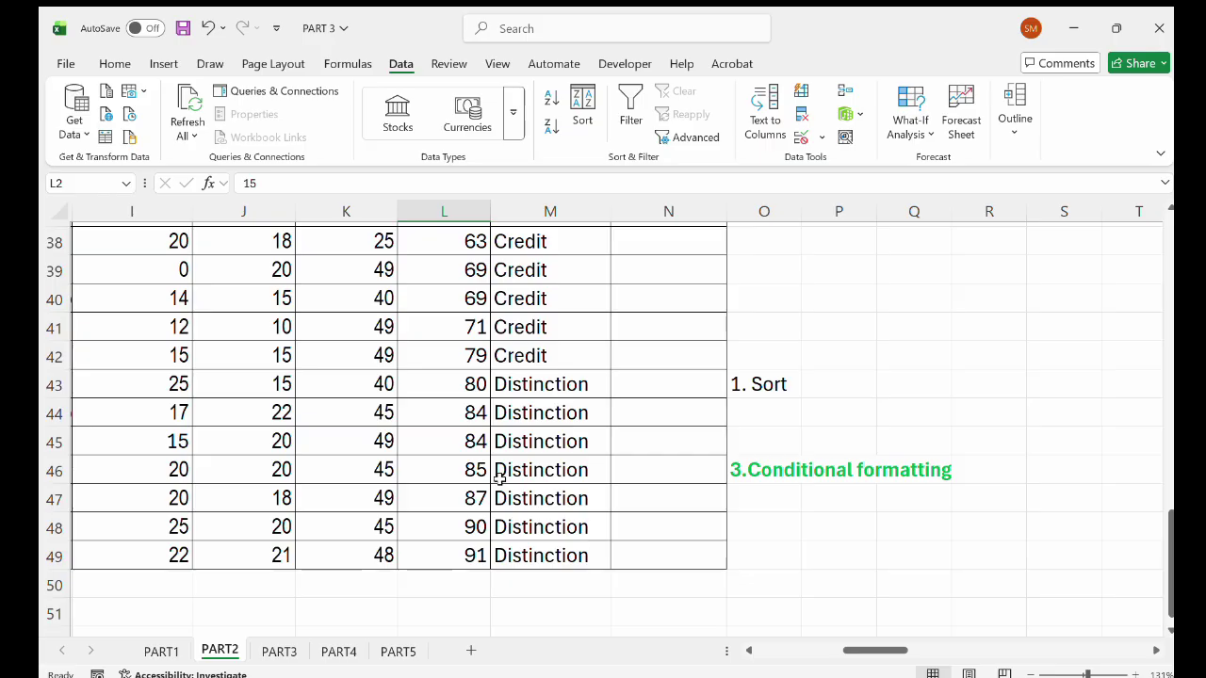
scroll(458, 473, "up", 9)
scroll(456, 483, "up", 4)
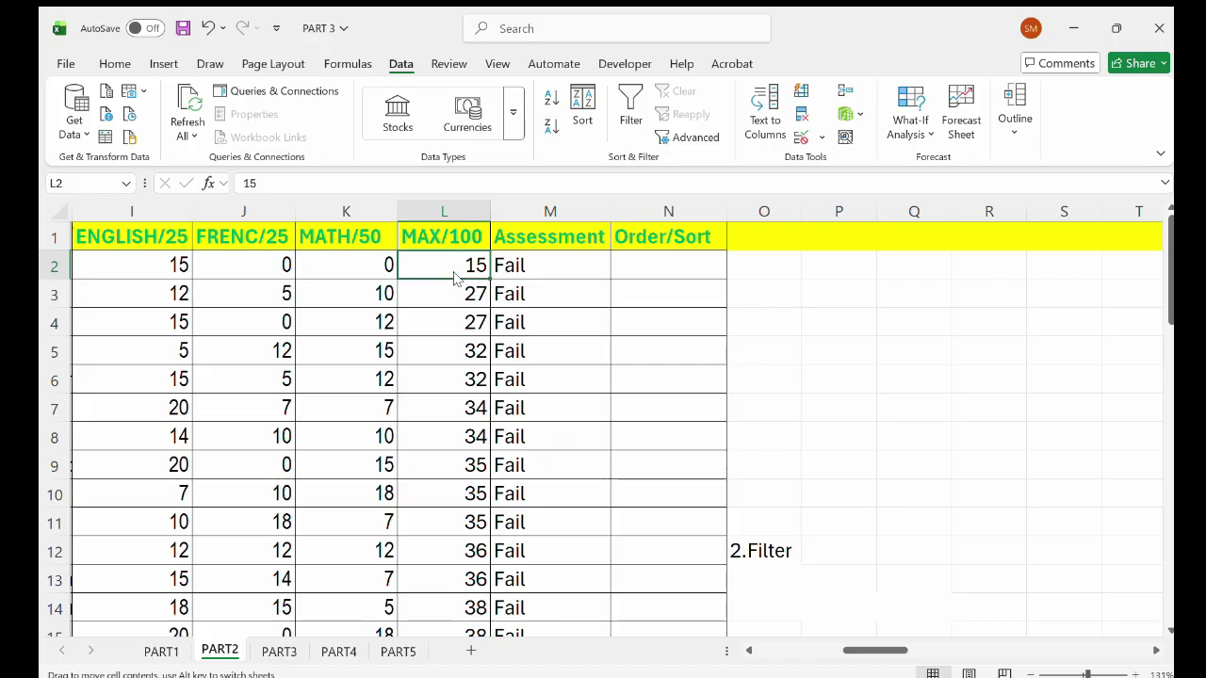
left_click(551, 127)
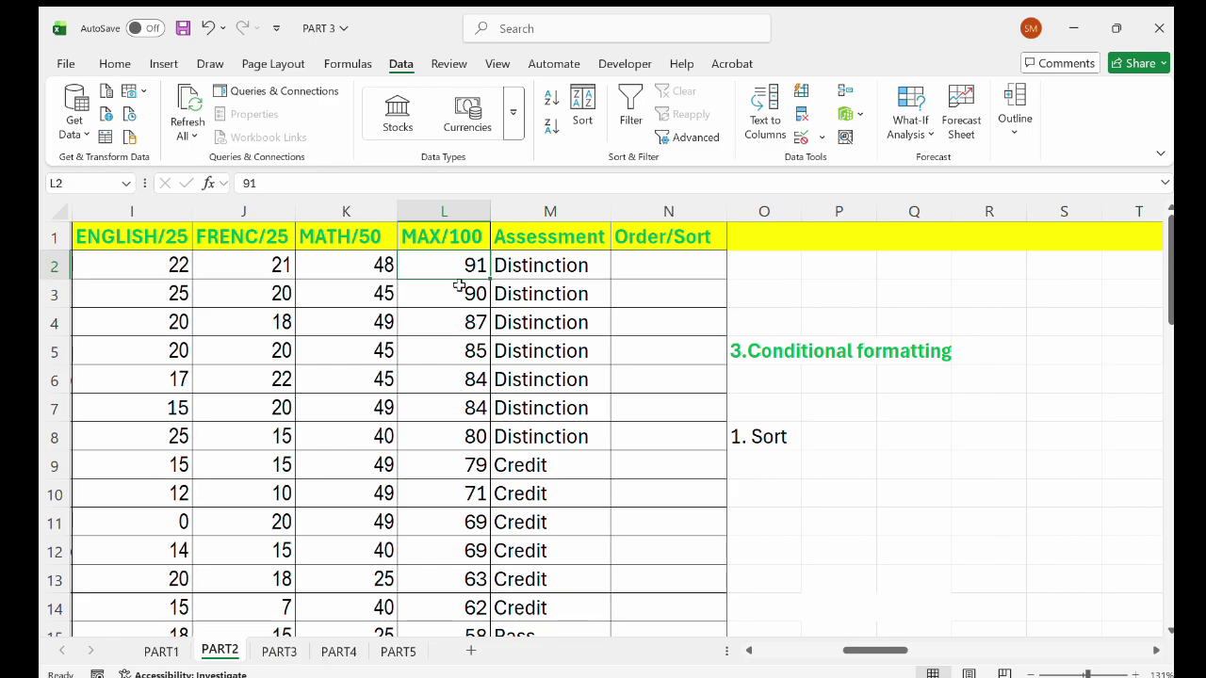
left_click(455, 211)
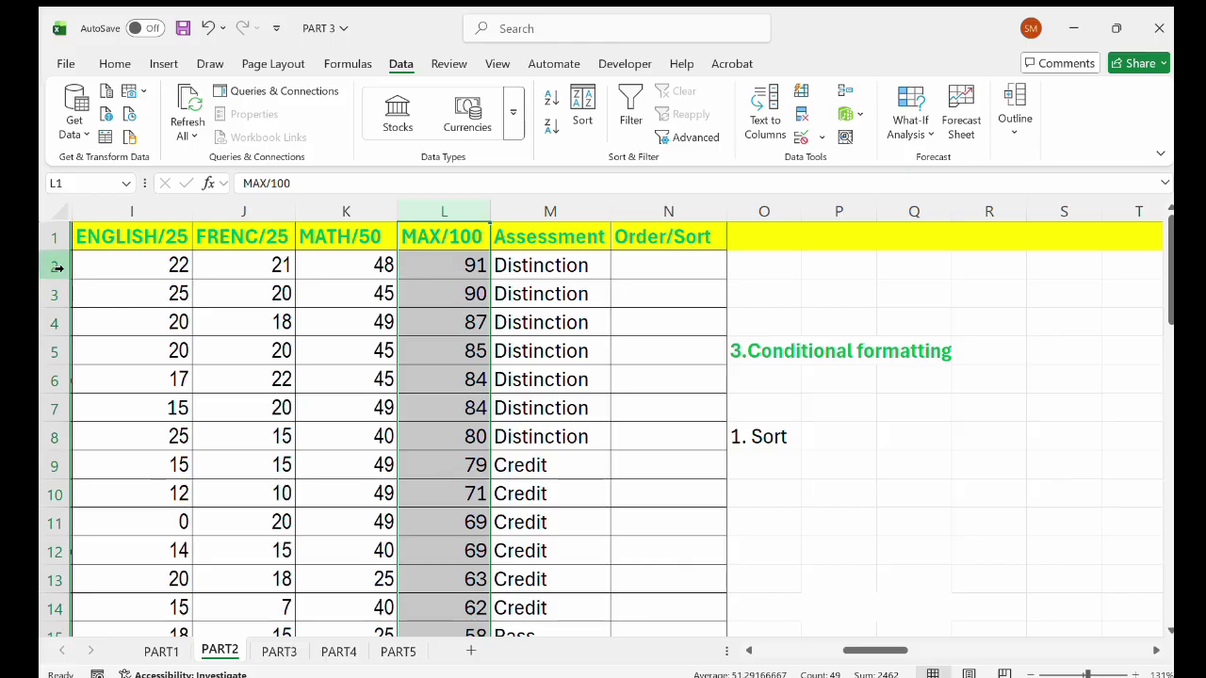
scroll(56, 268, "left", 1)
left_click(56, 268)
left_click(547, 316)
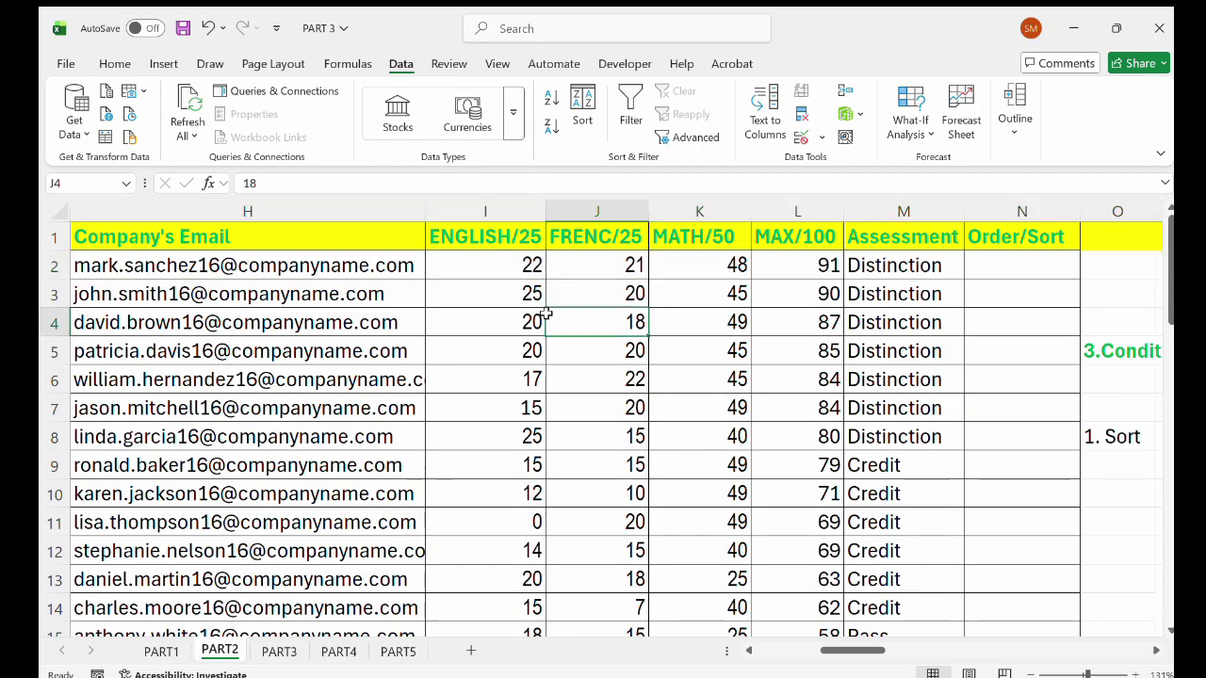
left_click(496, 266)
left_click_drag(496, 266, 785, 262)
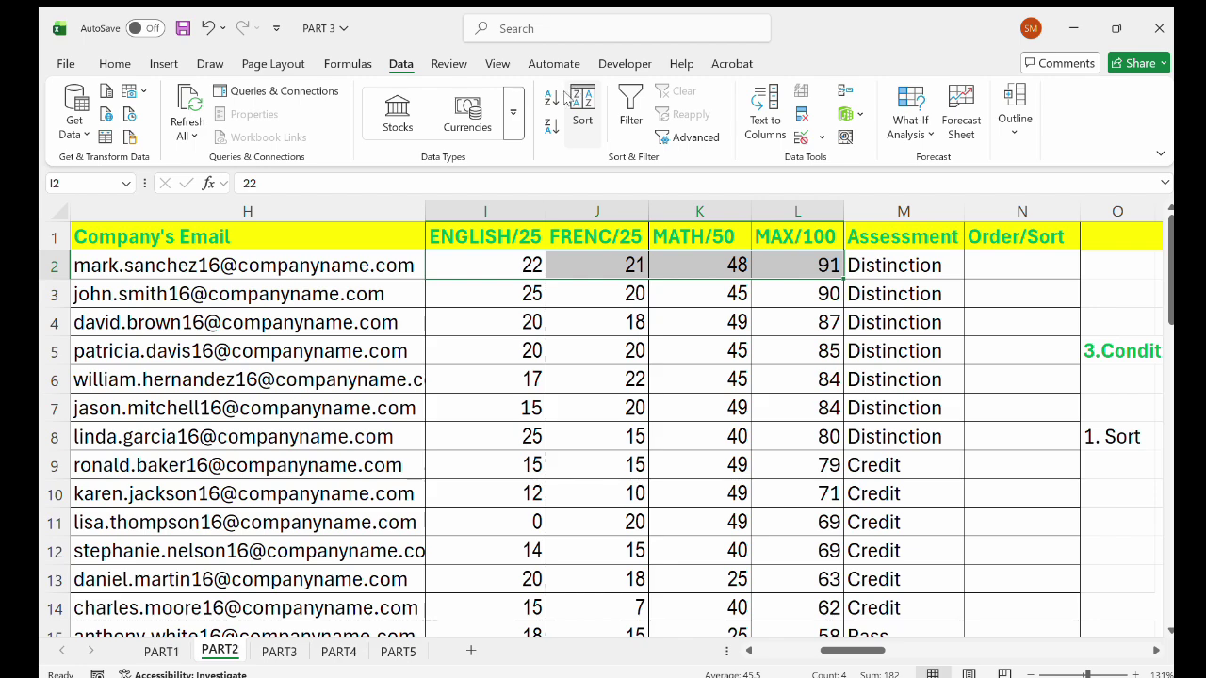
left_click(548, 98)
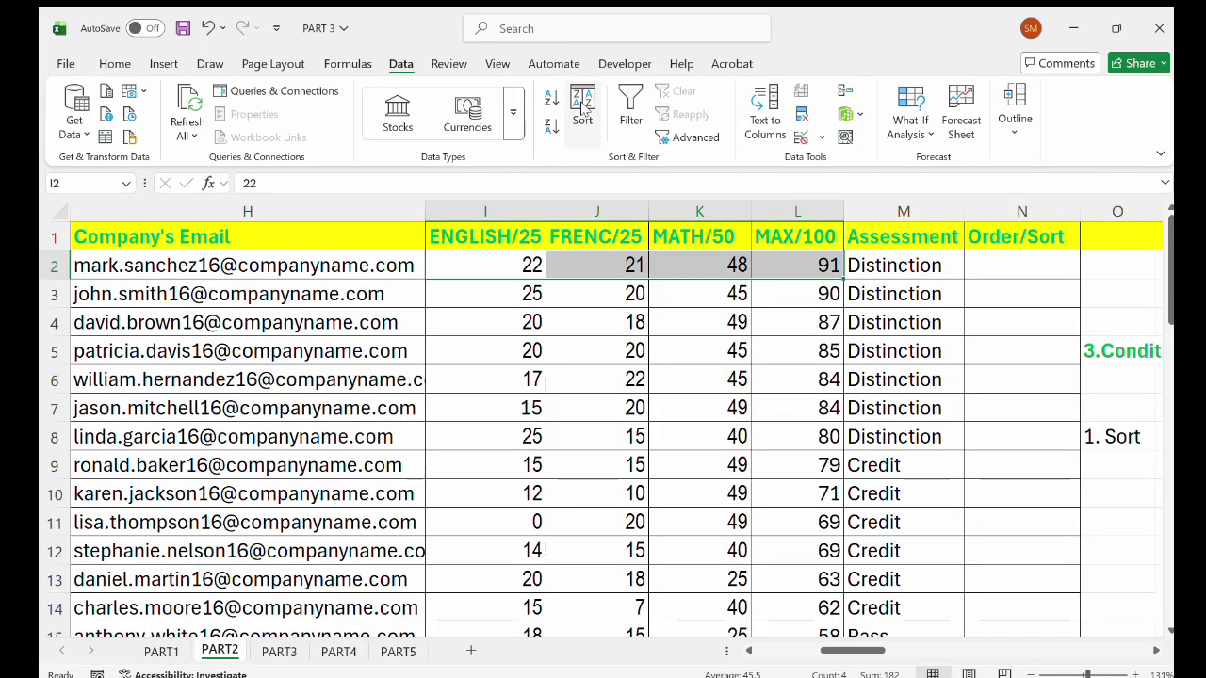
left_click(582, 106)
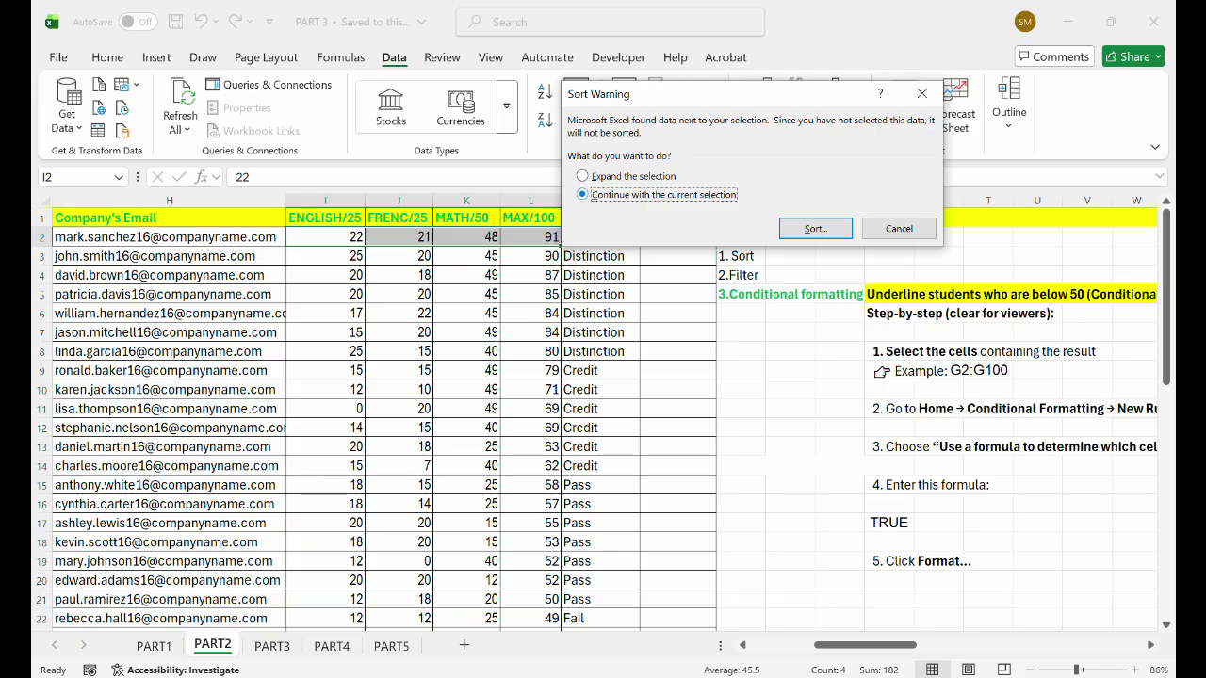
key("Return")
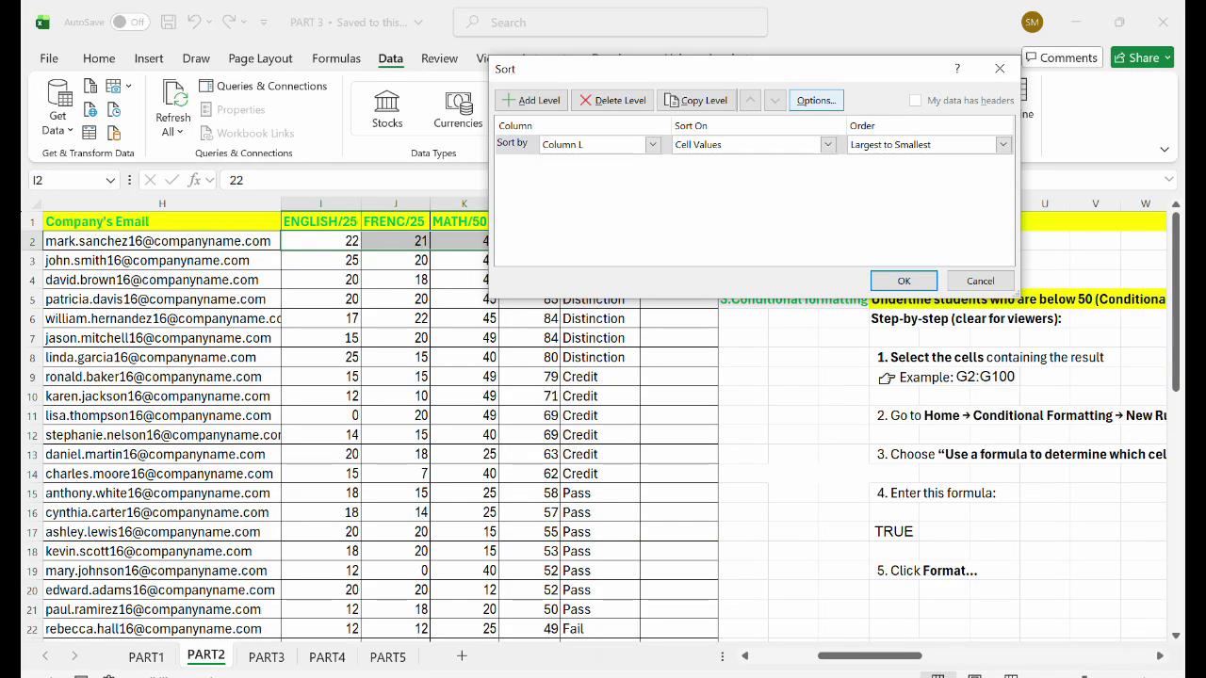
left_click(815, 100)
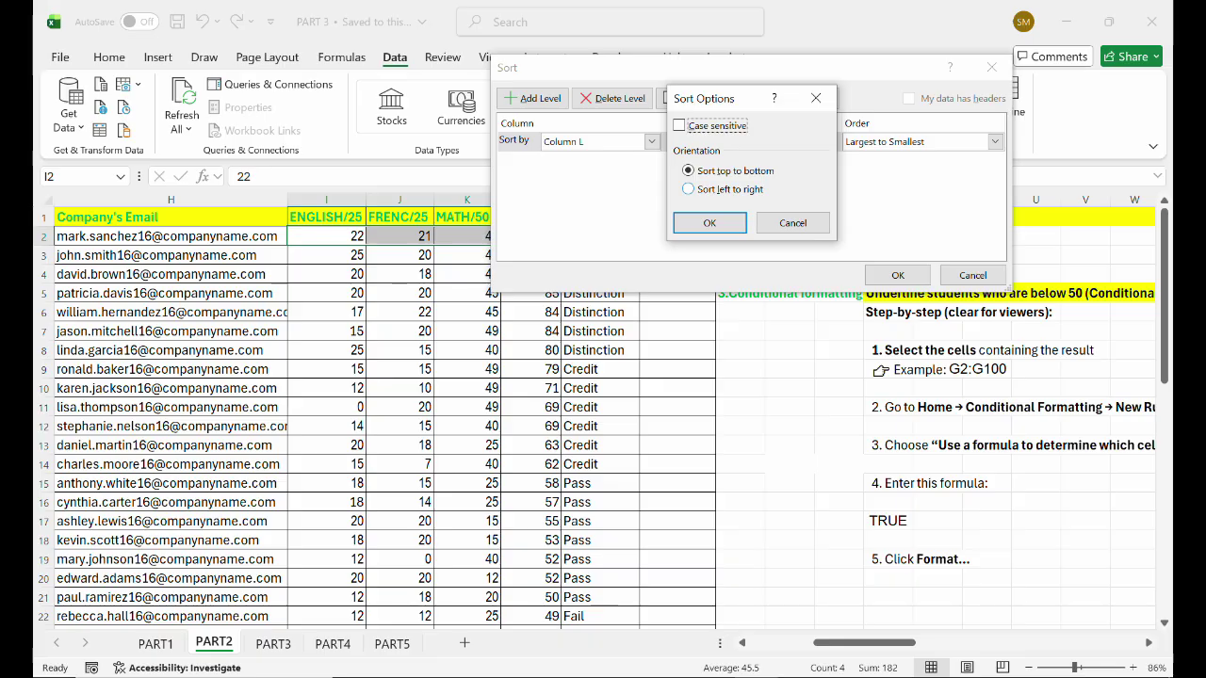
left_click(720, 190)
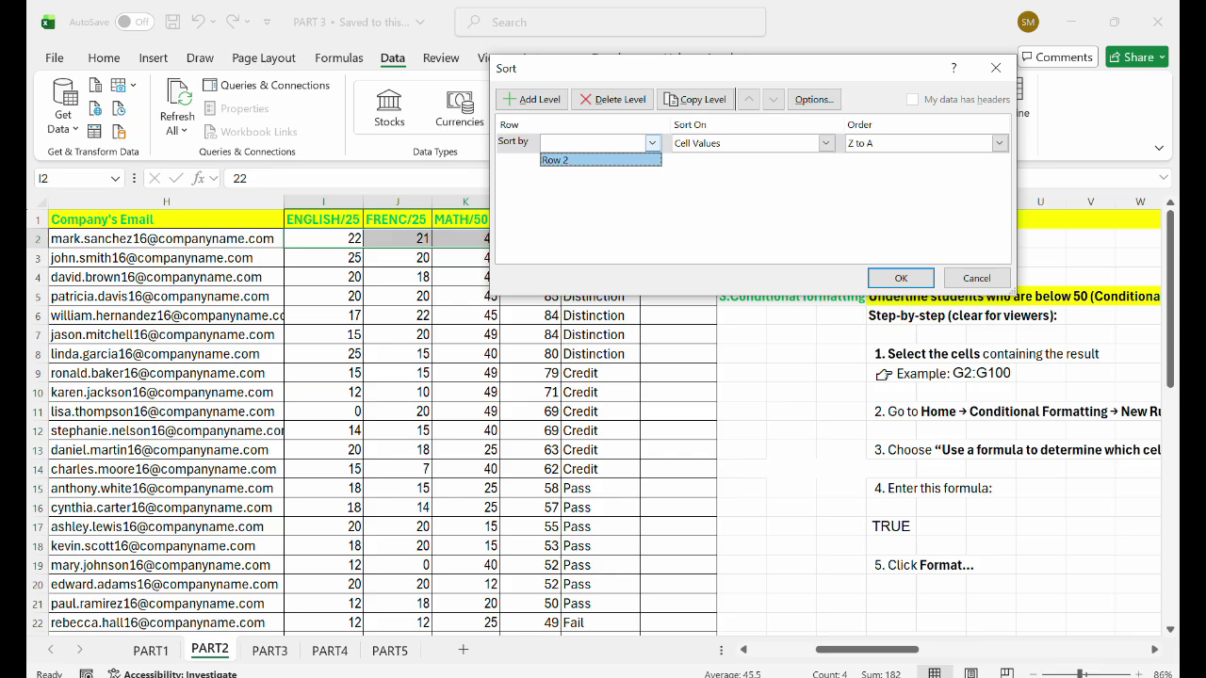
key("Return")
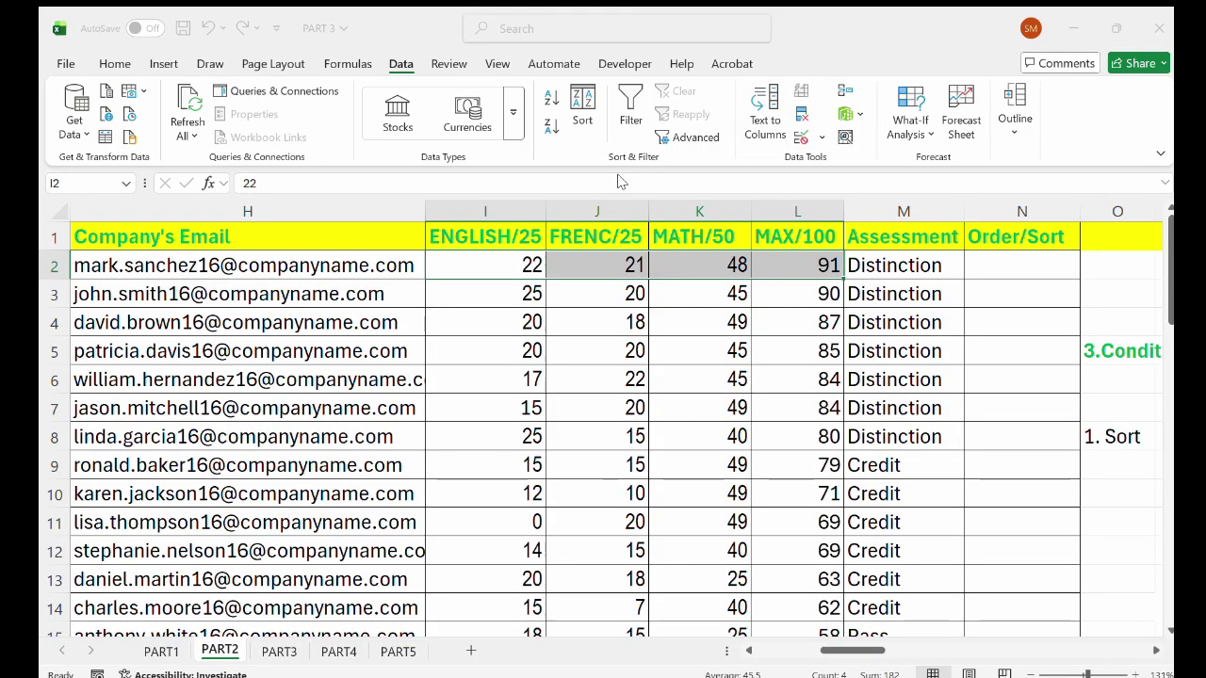
key("Return")
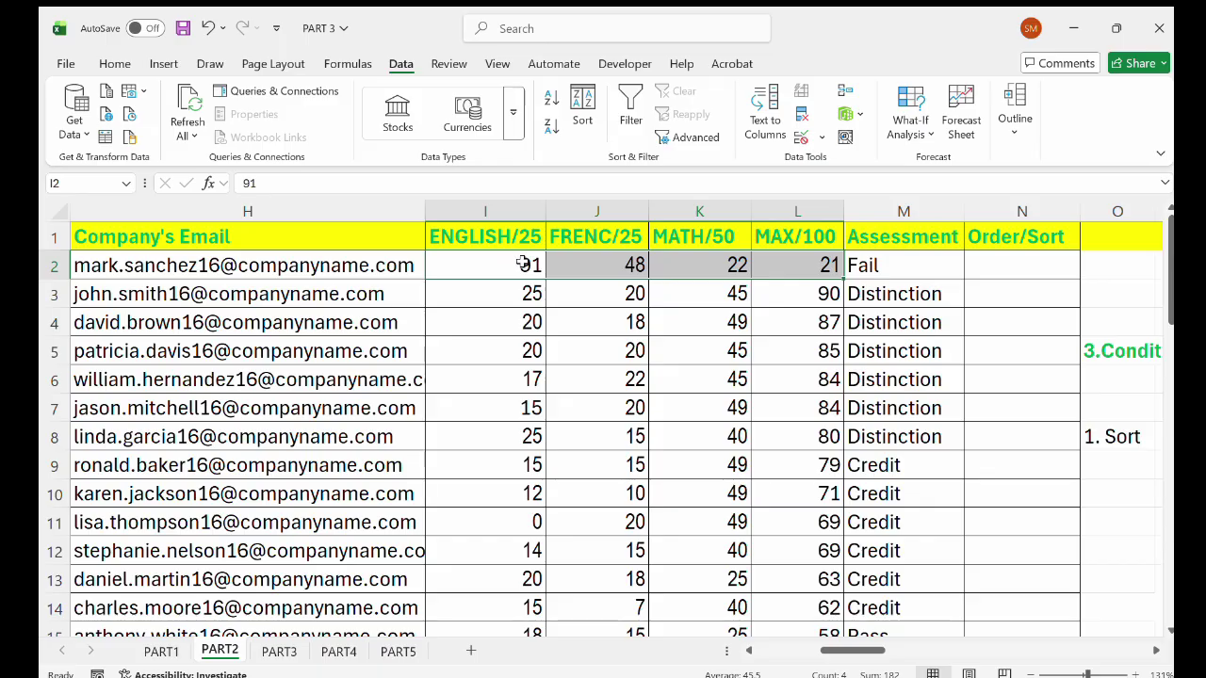
double_click(845, 278)
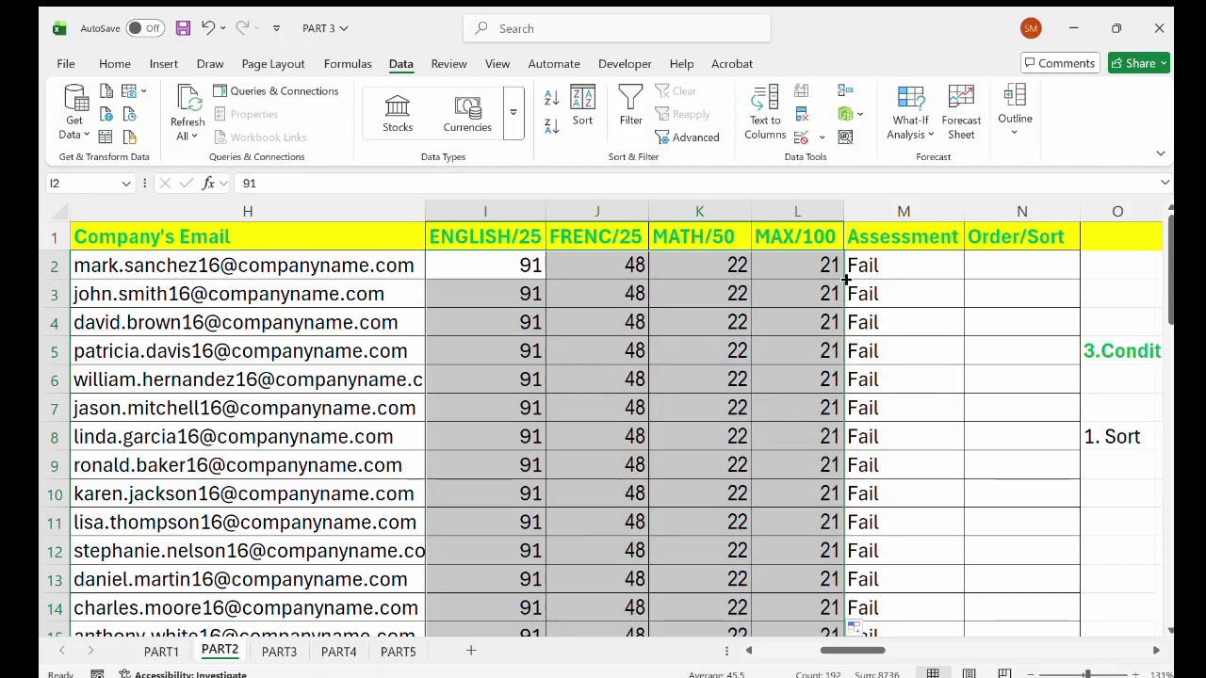
scroll(657, 363, "down", 5)
scroll(657, 362, "down", 1)
scroll(653, 361, "up", 2)
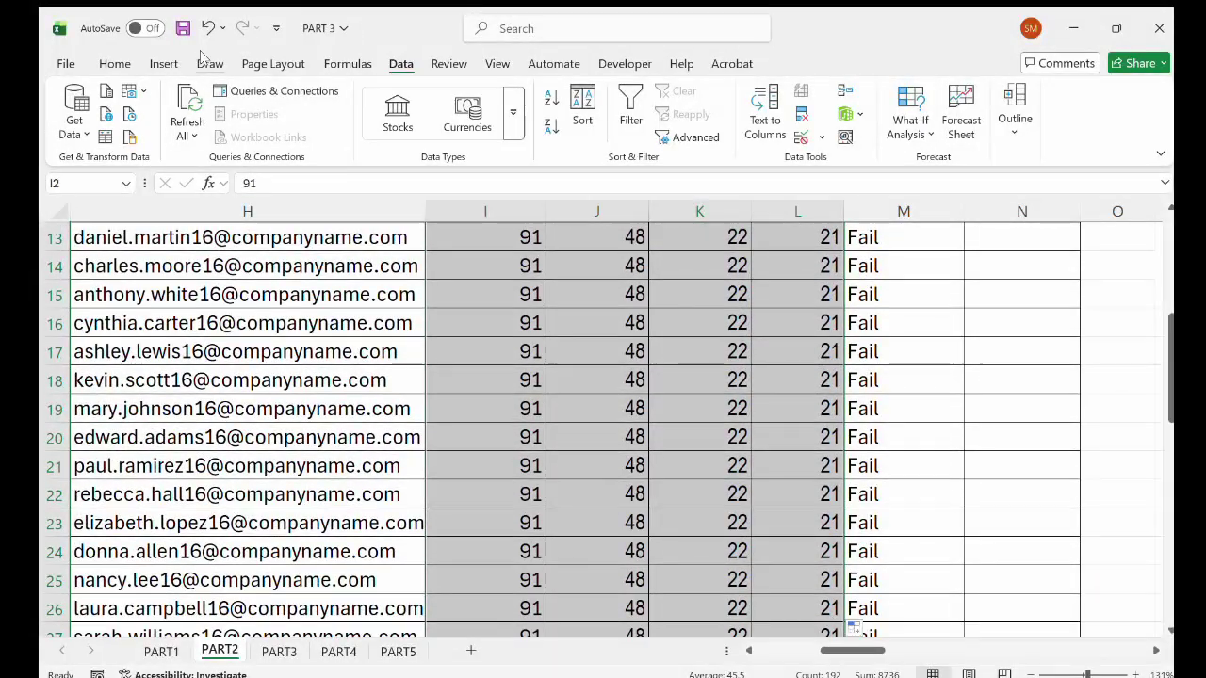
left_click(207, 27)
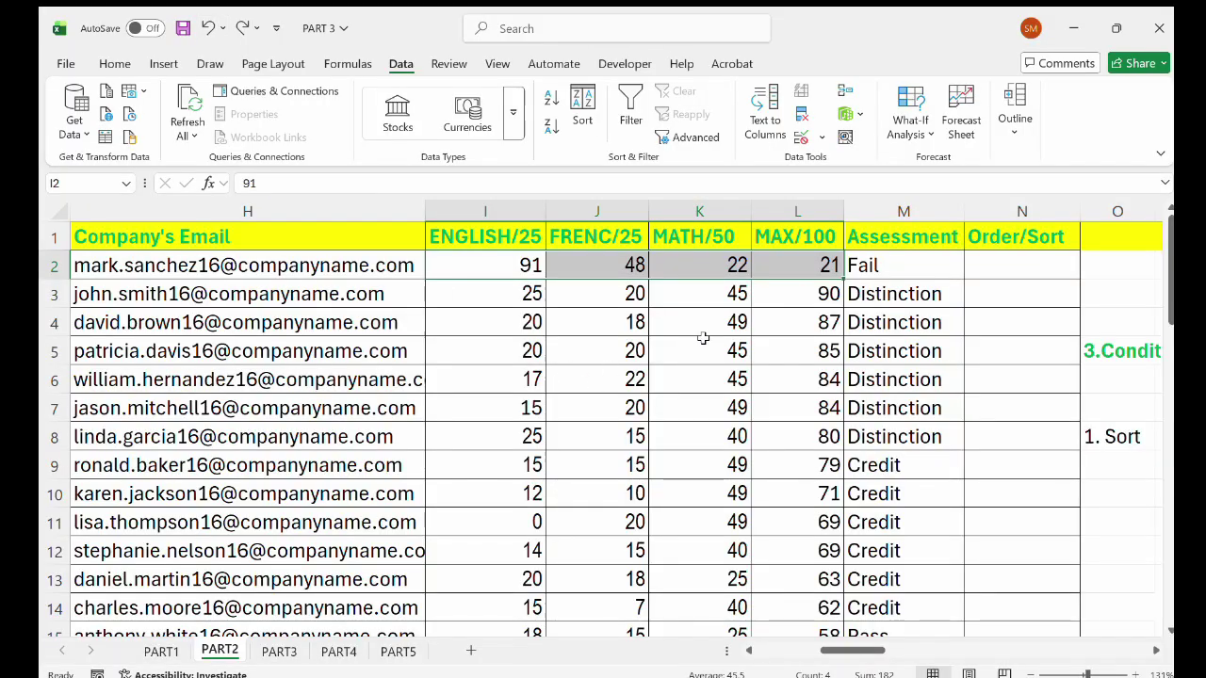
left_click(205, 27)
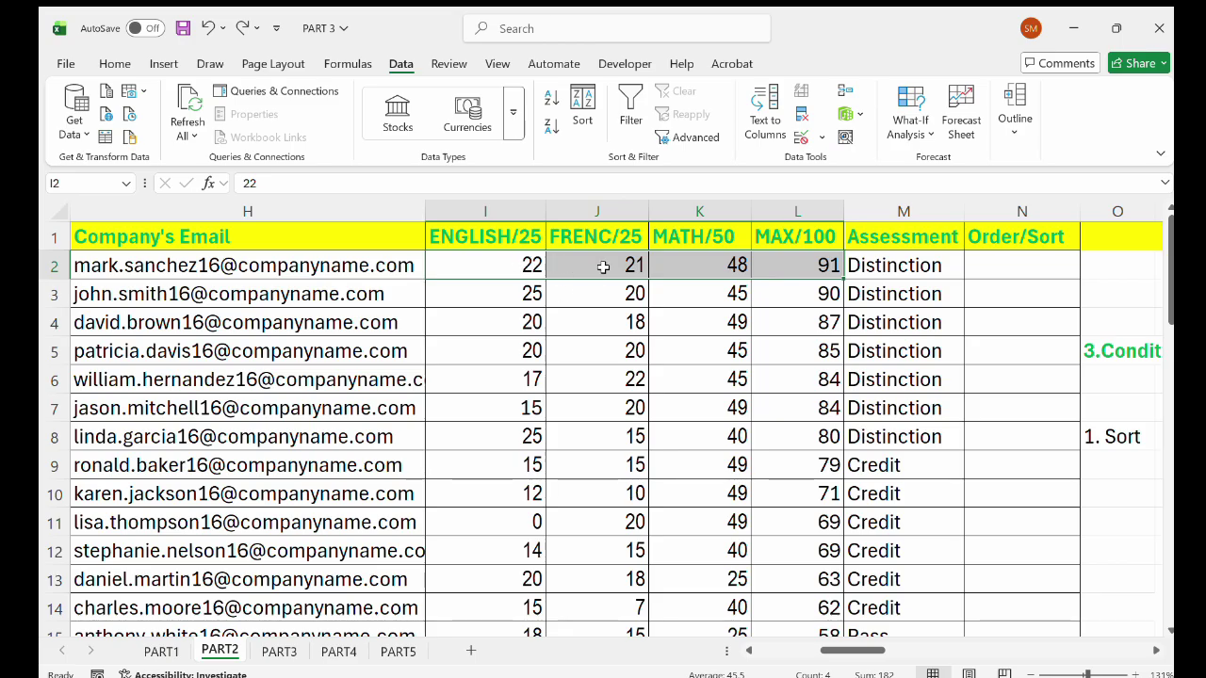
left_click(808, 268)
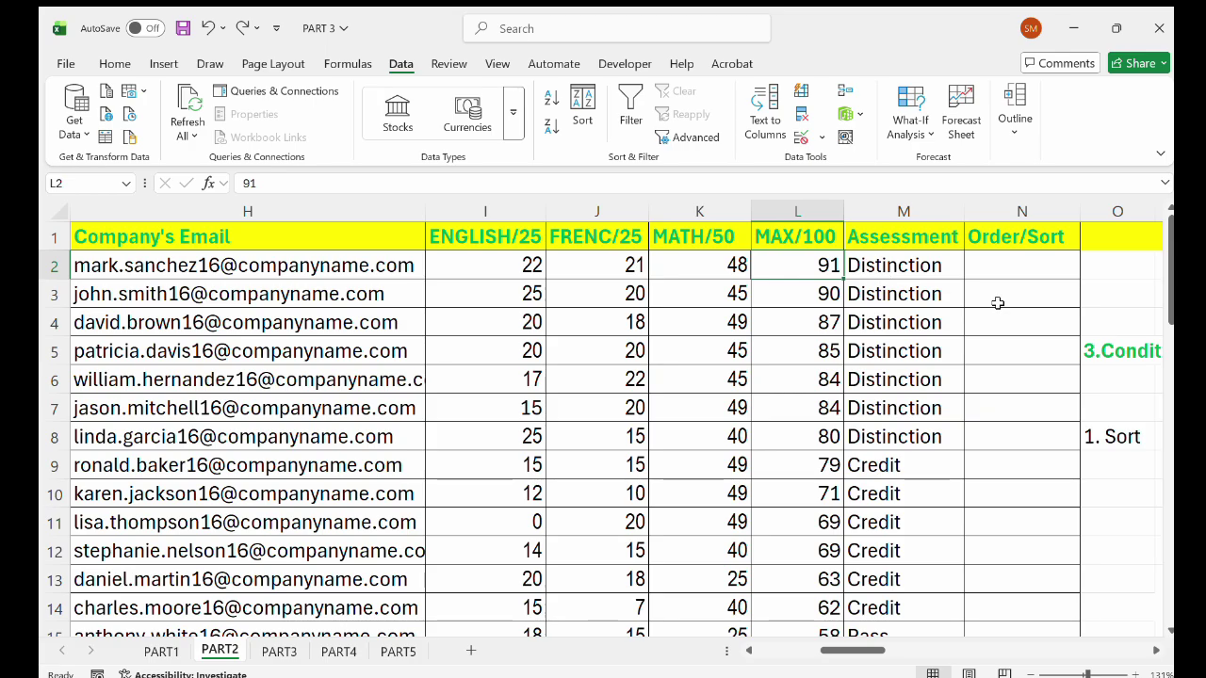
scroll(998, 302, "right", 5)
scroll(998, 302, "down", 2)
scroll(998, 302, "up", 1)
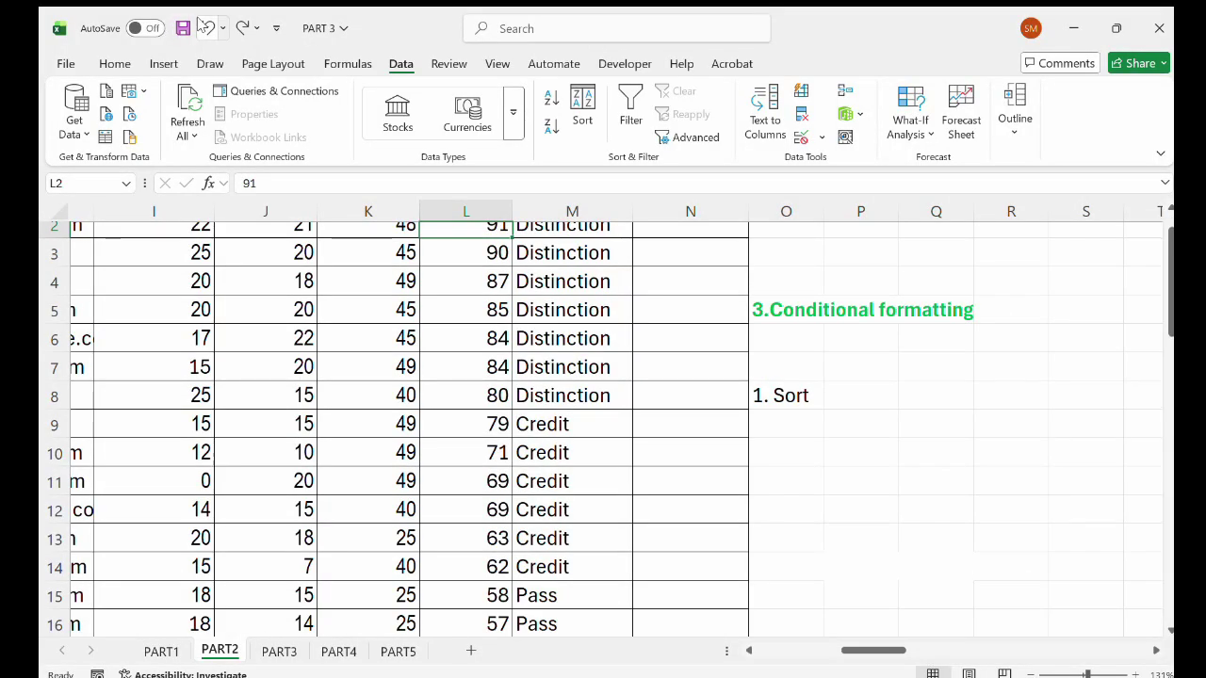
left_click(204, 27)
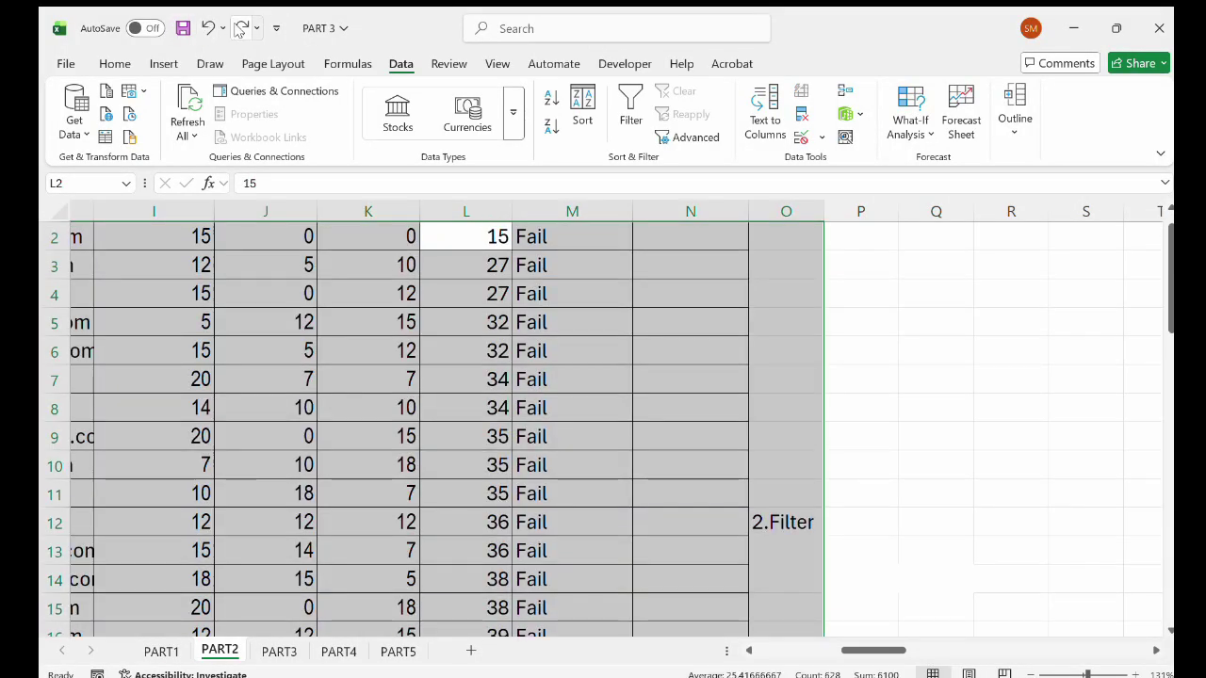
left_click(241, 27)
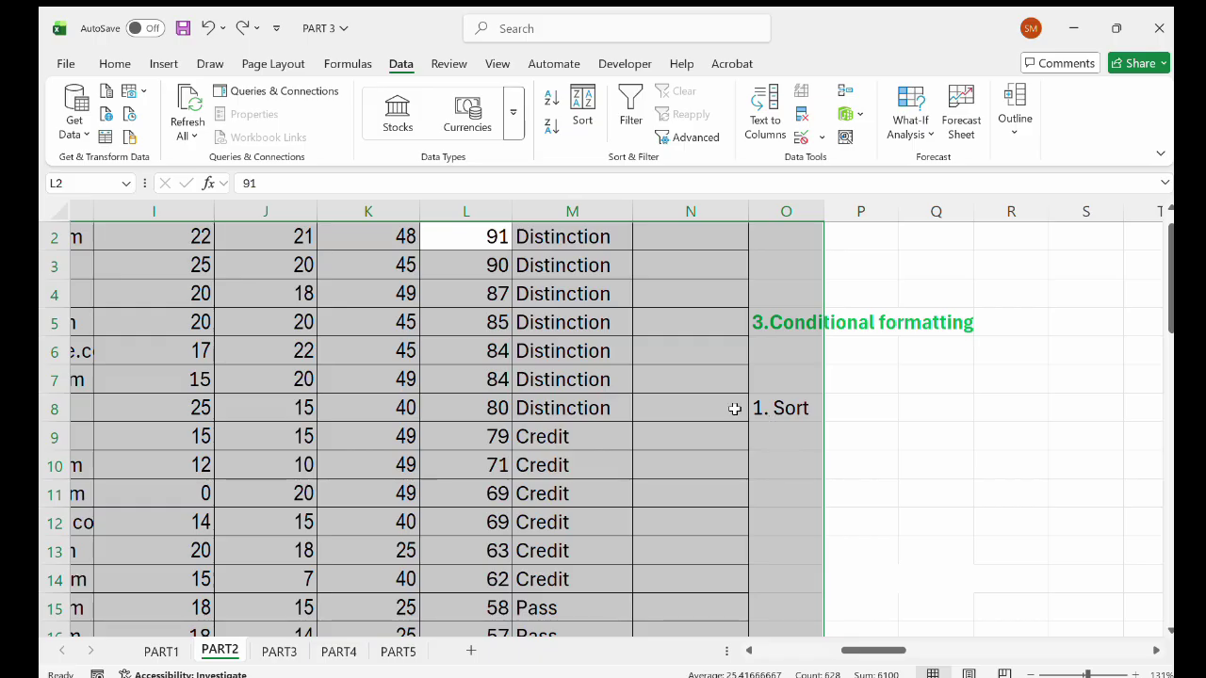
scroll(638, 380, "up", 1)
left_click(638, 379)
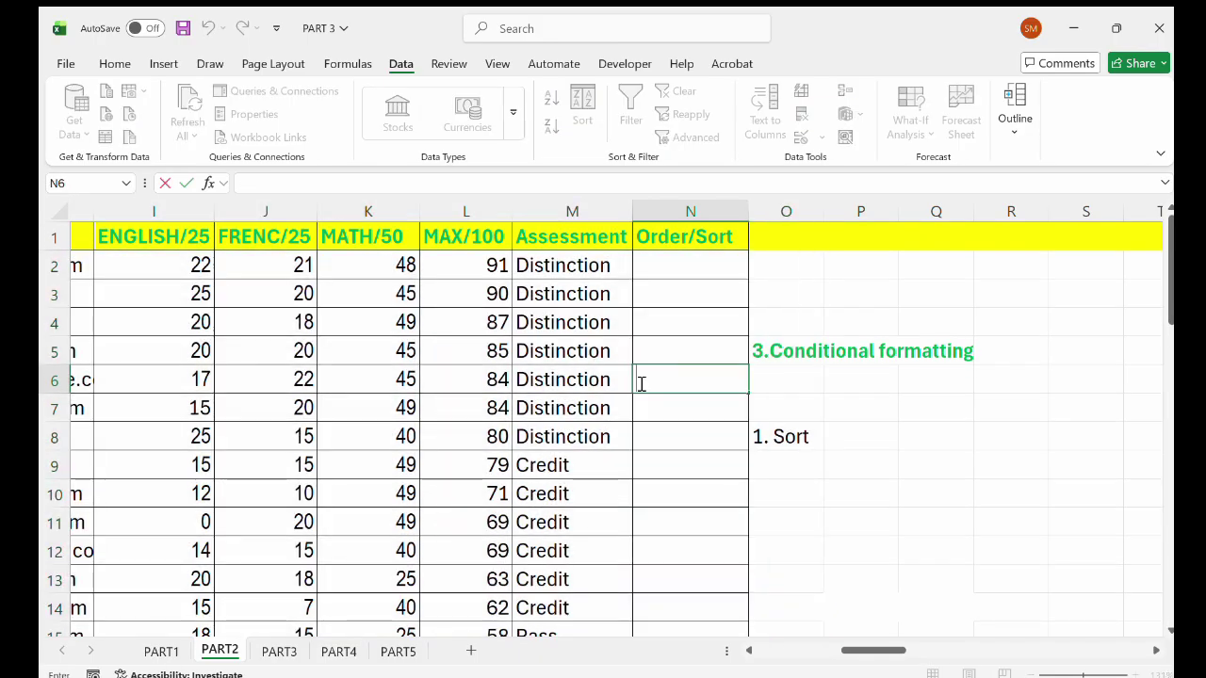
left_click(782, 436)
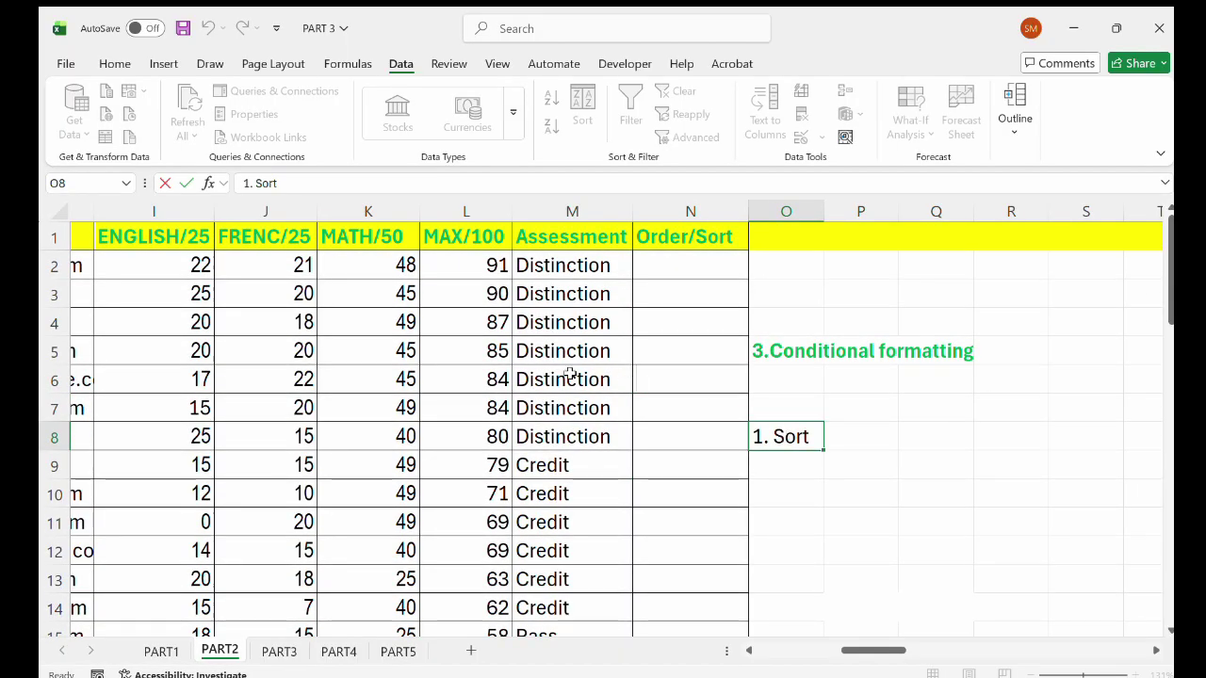
left_click(332, 286)
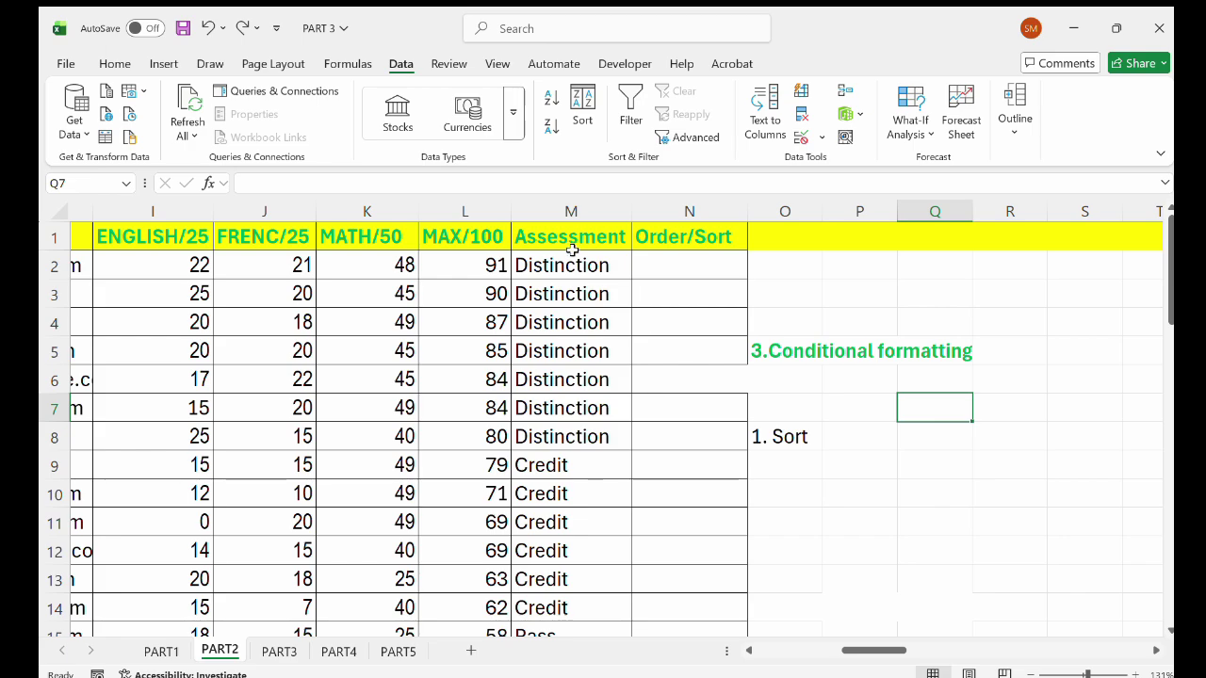
left_click(111, 61)
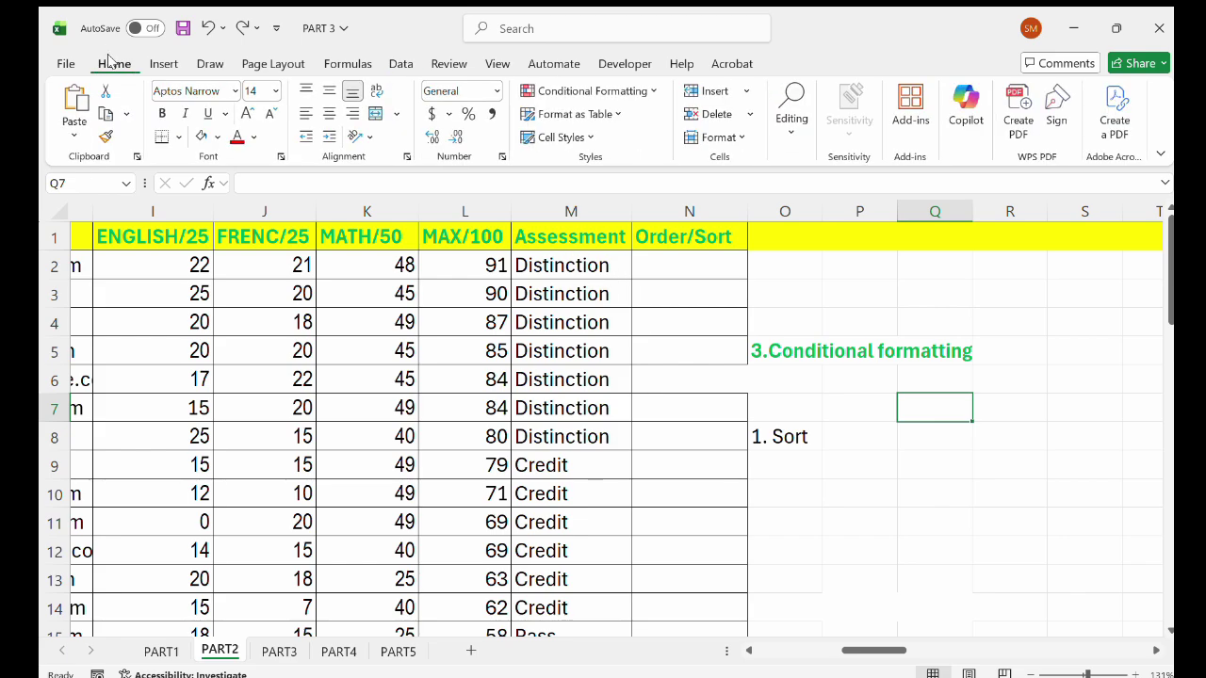
left_click(401, 64)
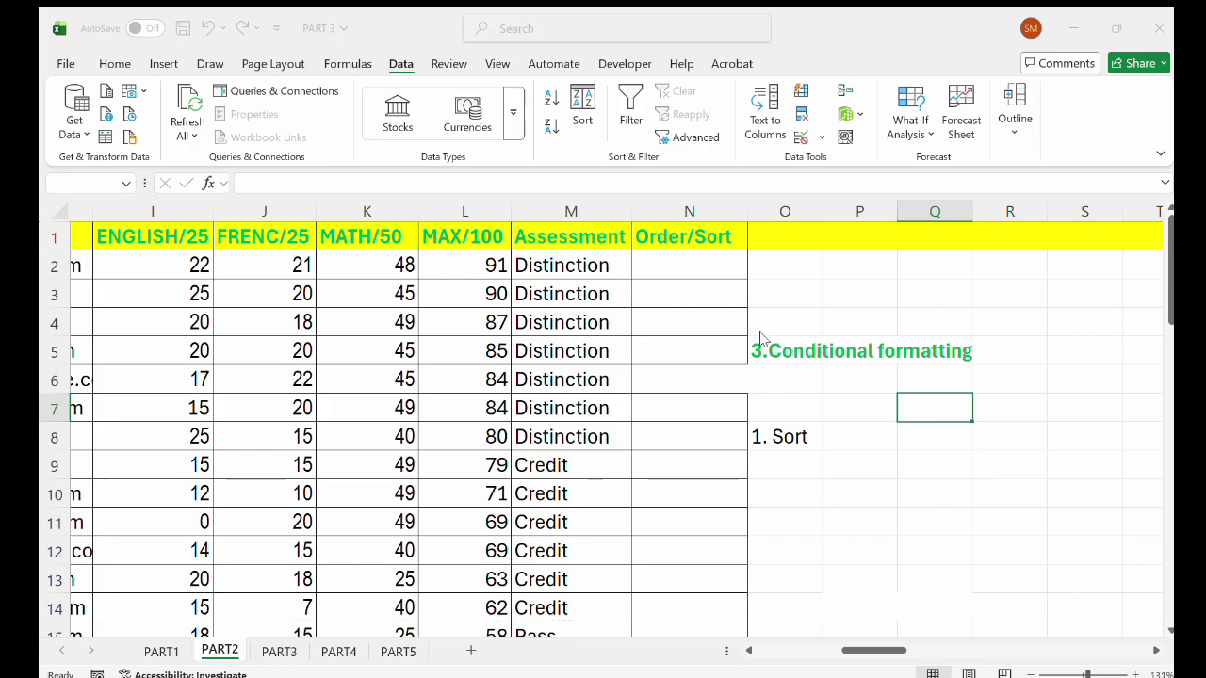
left_click(570, 264)
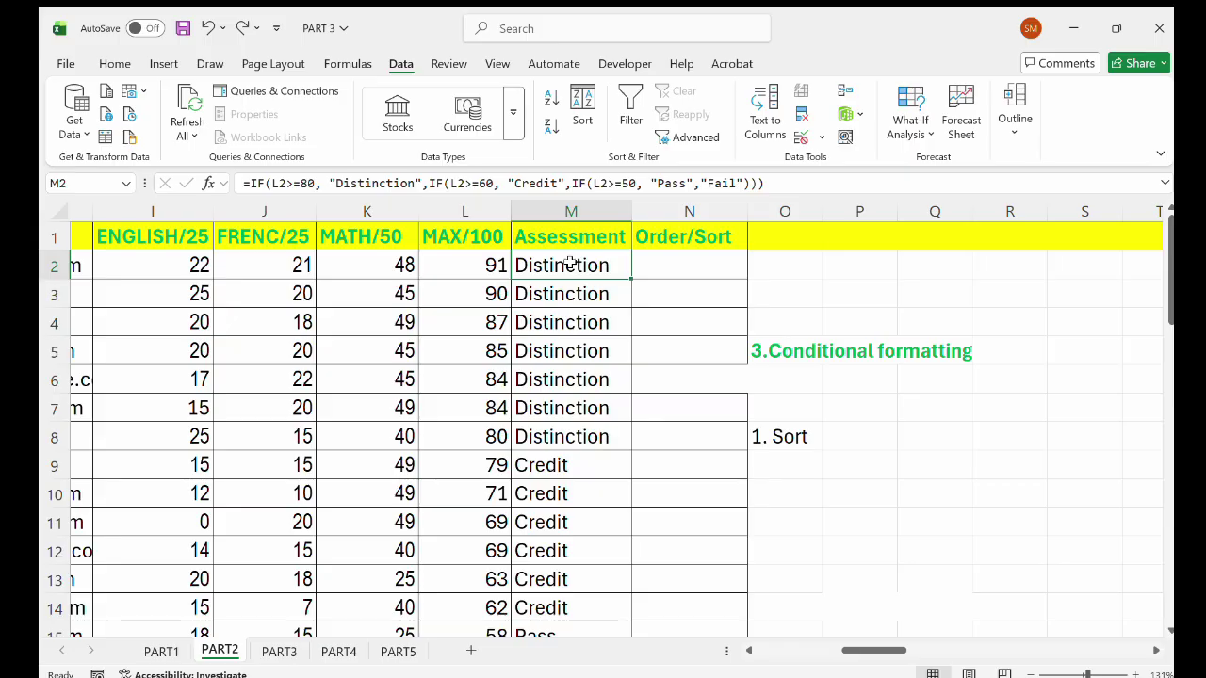
key("ctrl+shift+l")
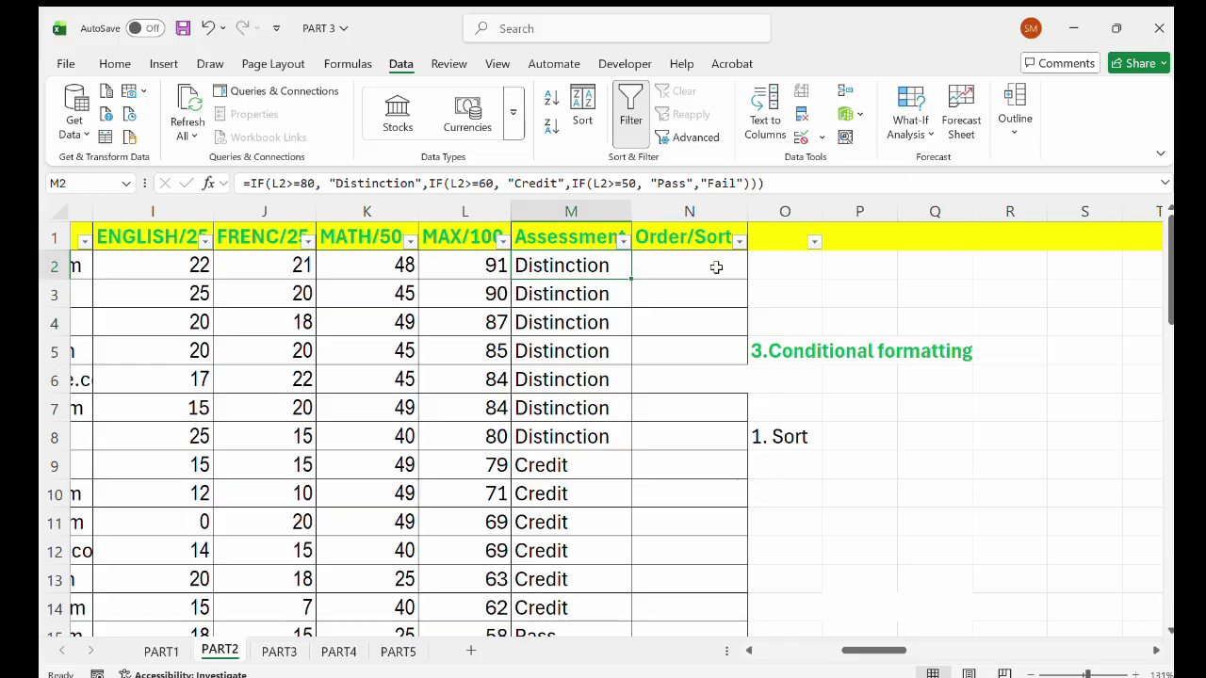
scroll(484, 275, "left", 5)
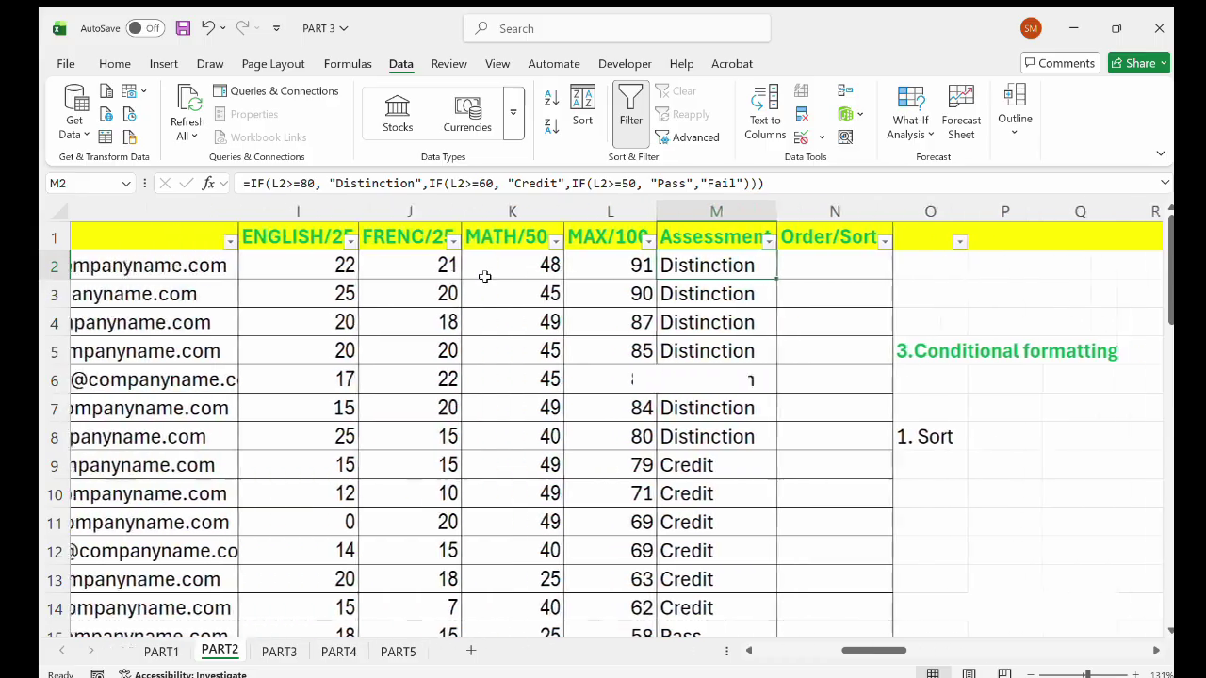
scroll(484, 275, "left", 6)
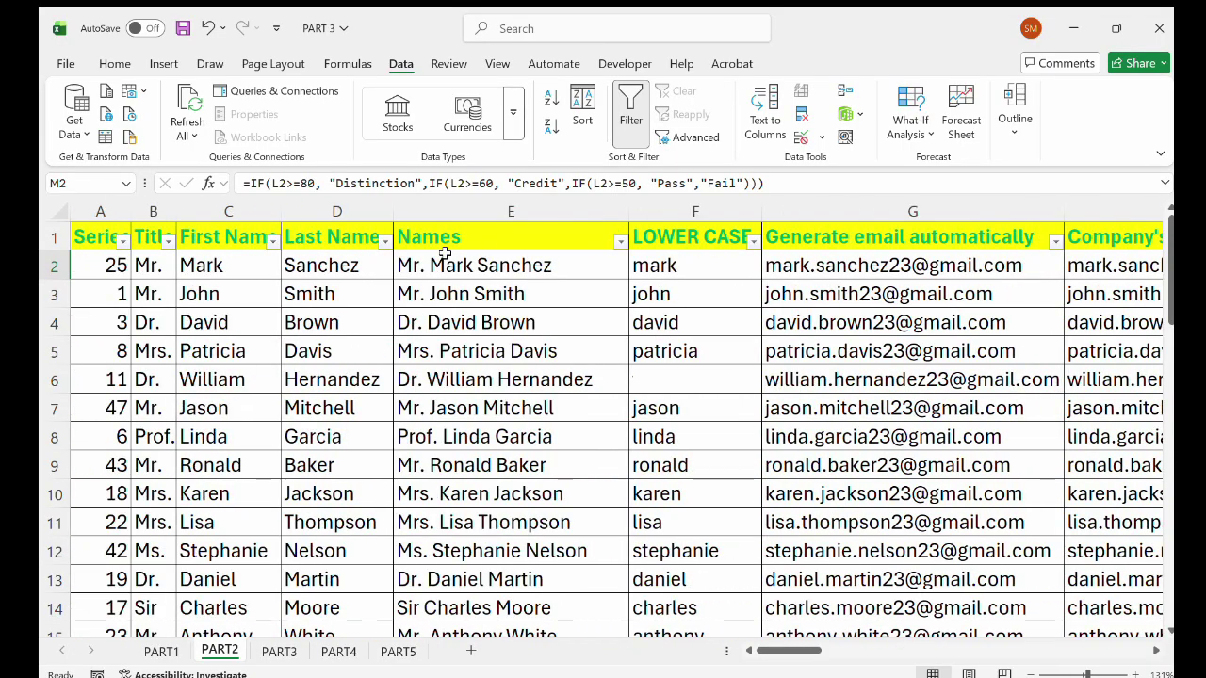
scroll(445, 253, "right", 2)
scroll(445, 253, "right", 8)
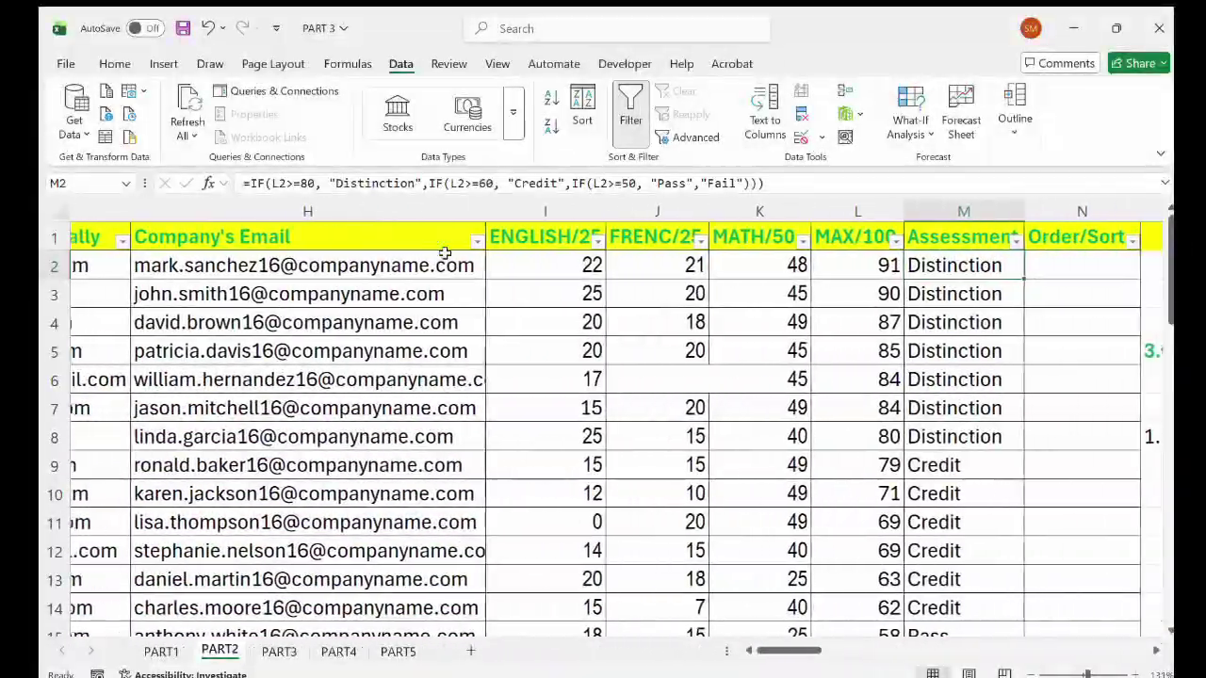
scroll(445, 253, "right", 2)
scroll(445, 252, "right", 2)
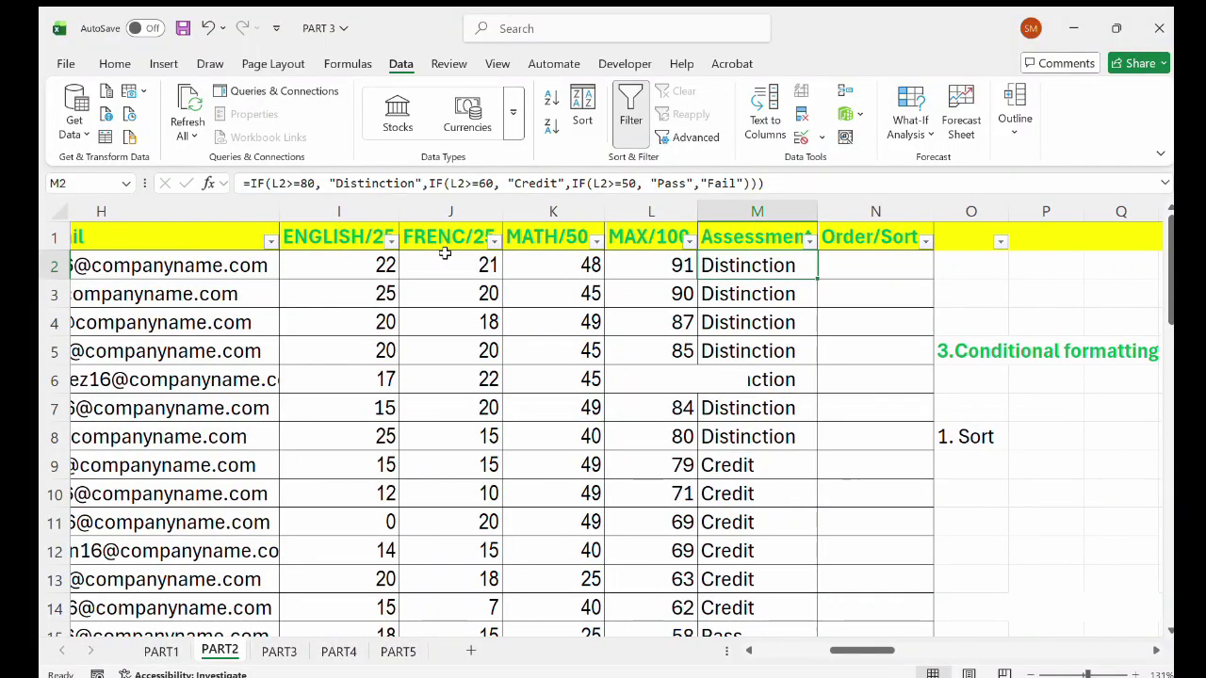
left_click(829, 367)
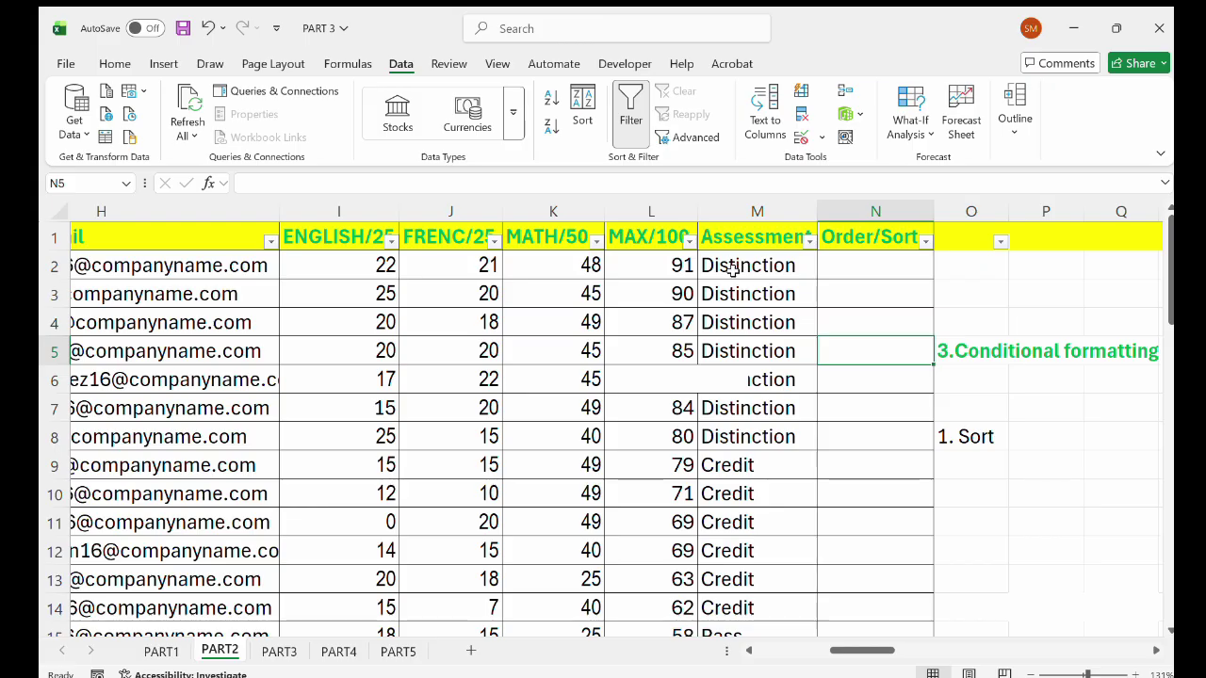
scroll(737, 461, "down", 5)
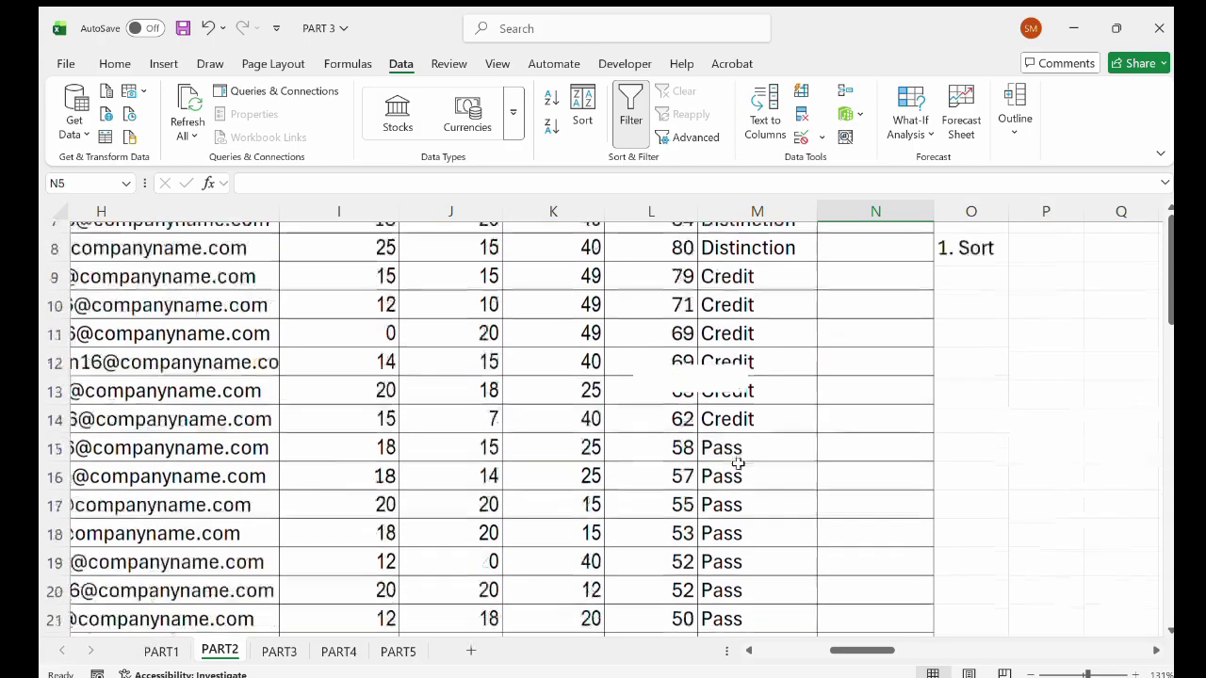
scroll(726, 430, "up", 5)
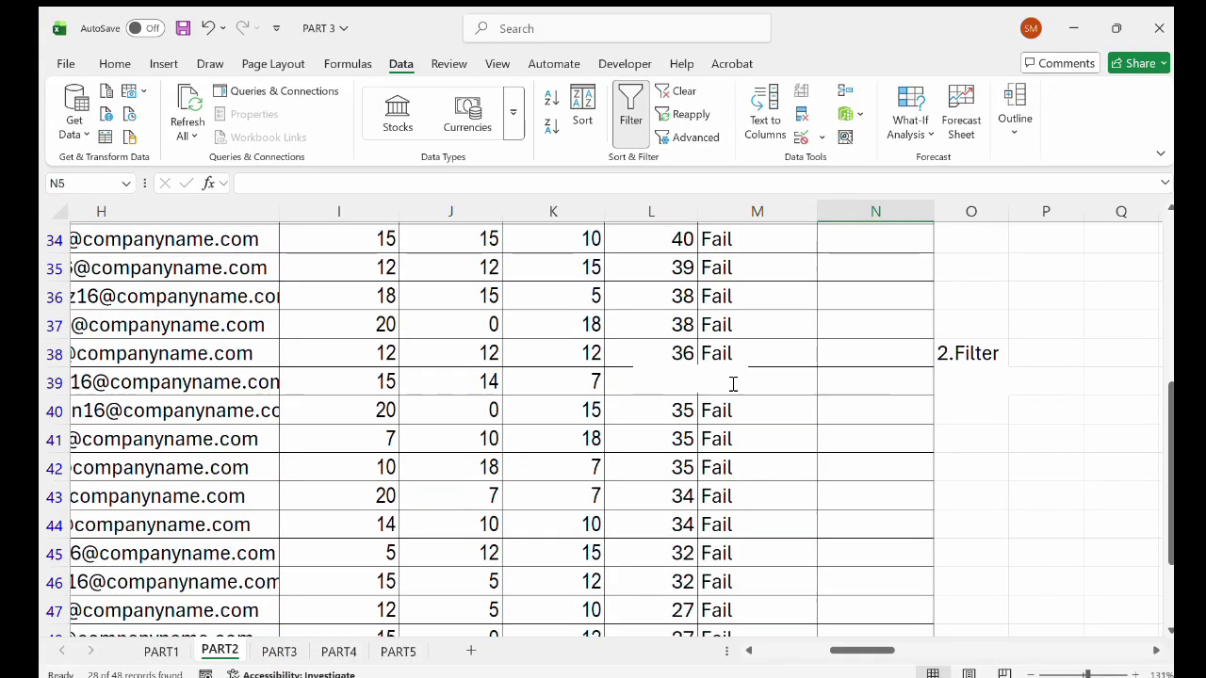
Scroll through the unfiltered PART2 table to review every graded row.
scroll(733, 383, "down", 5)
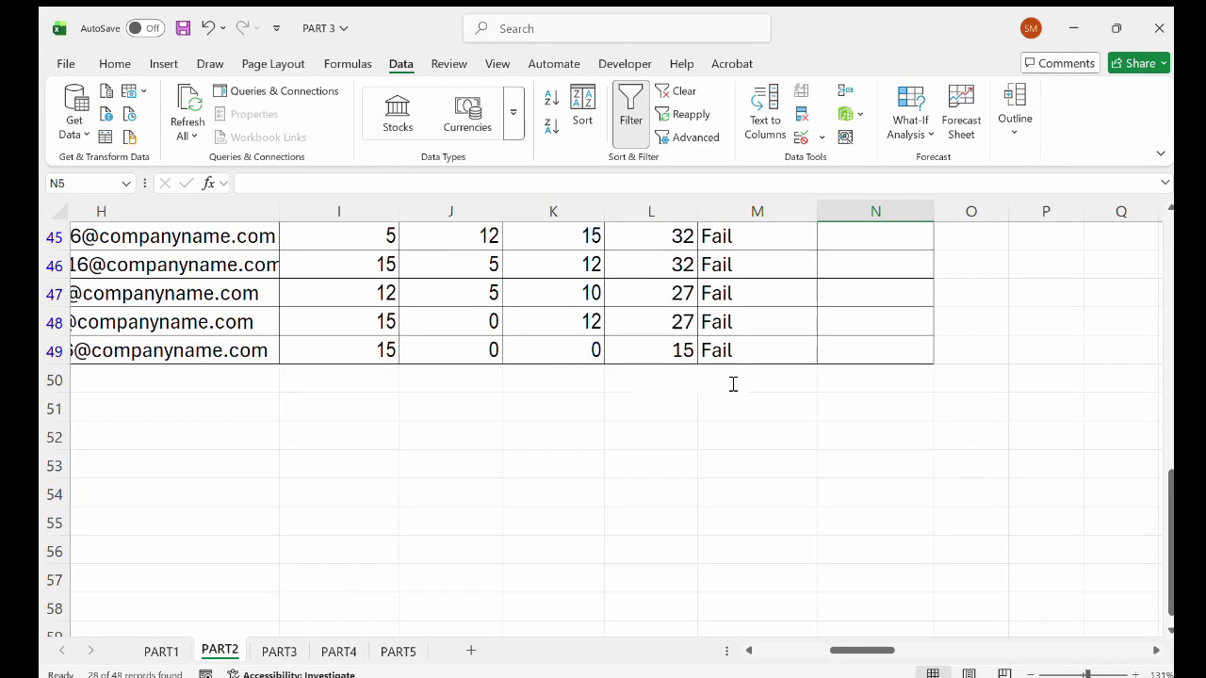
scroll(733, 383, "up", 3)
scroll(732, 383, "up", 4)
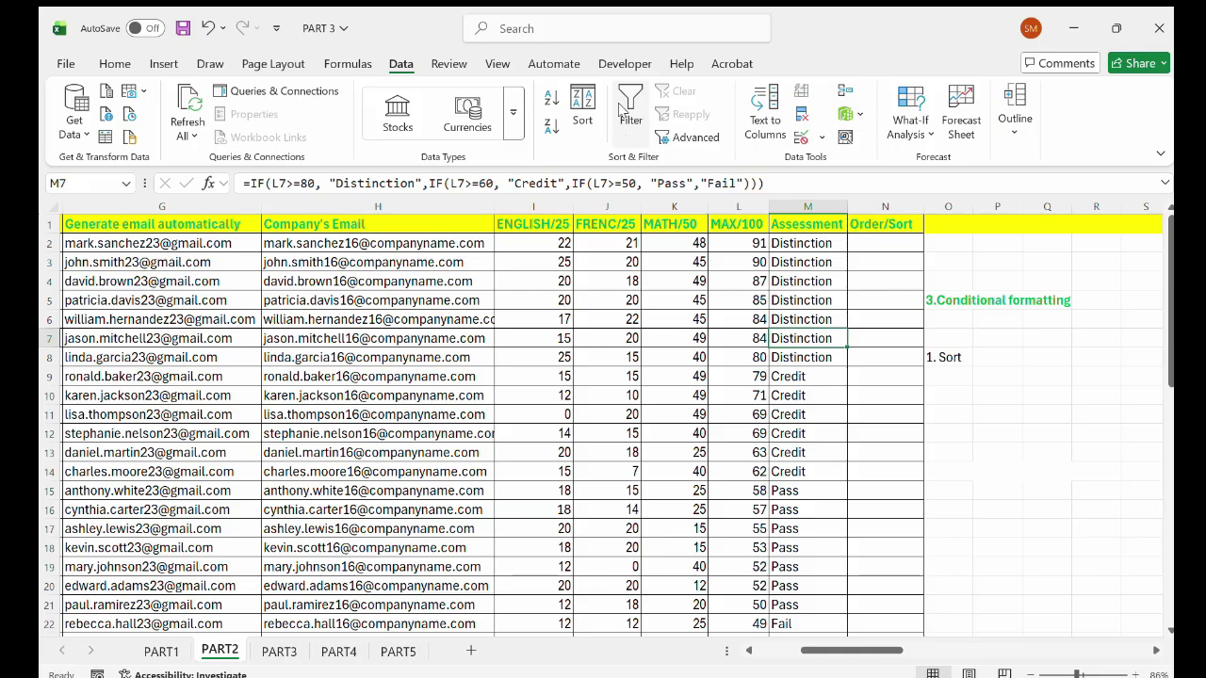
left_click(623, 108)
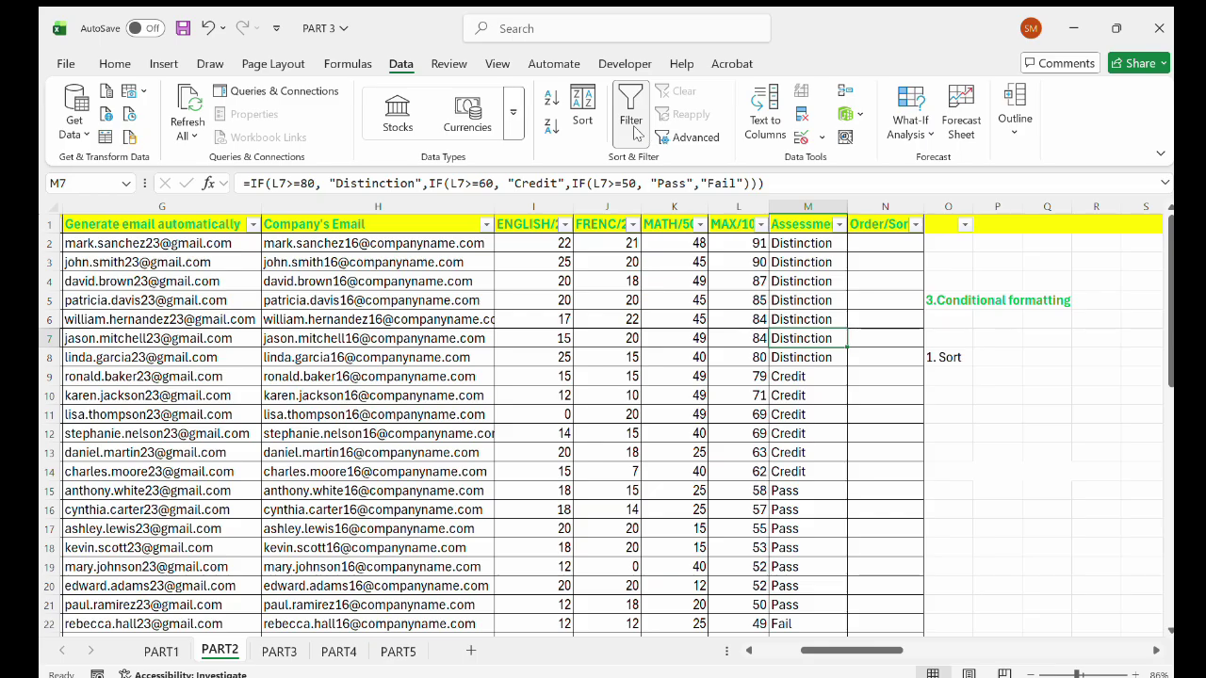
left_click(631, 124)
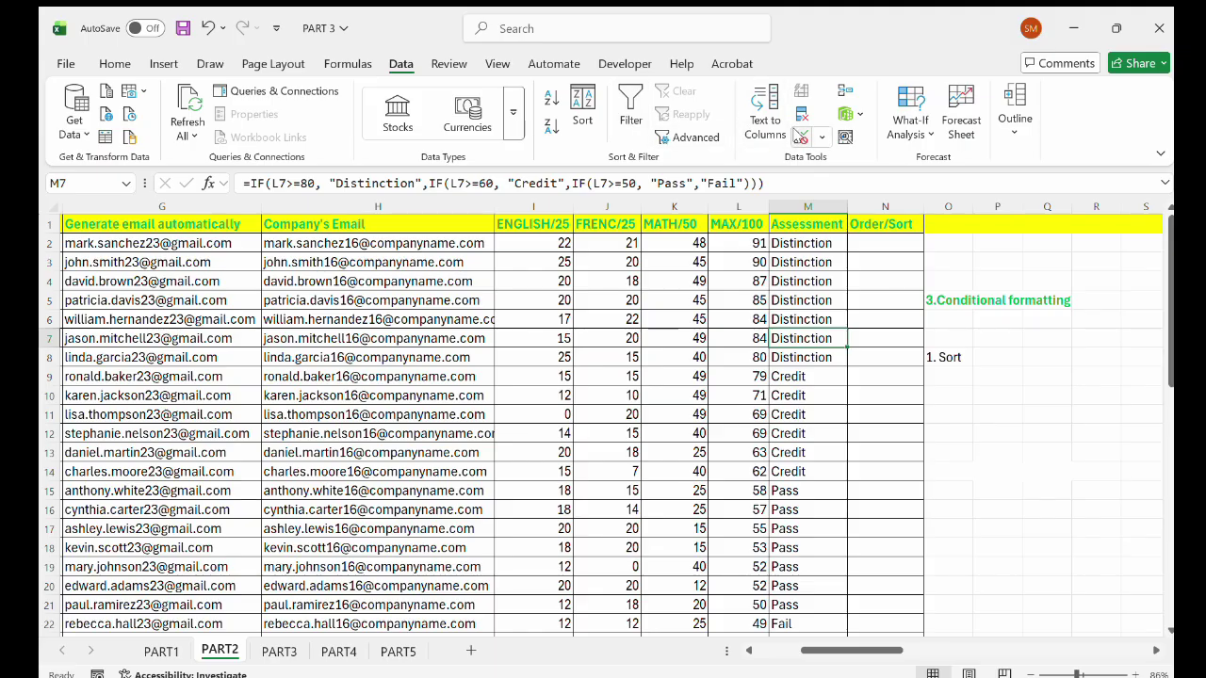
left_click(630, 108)
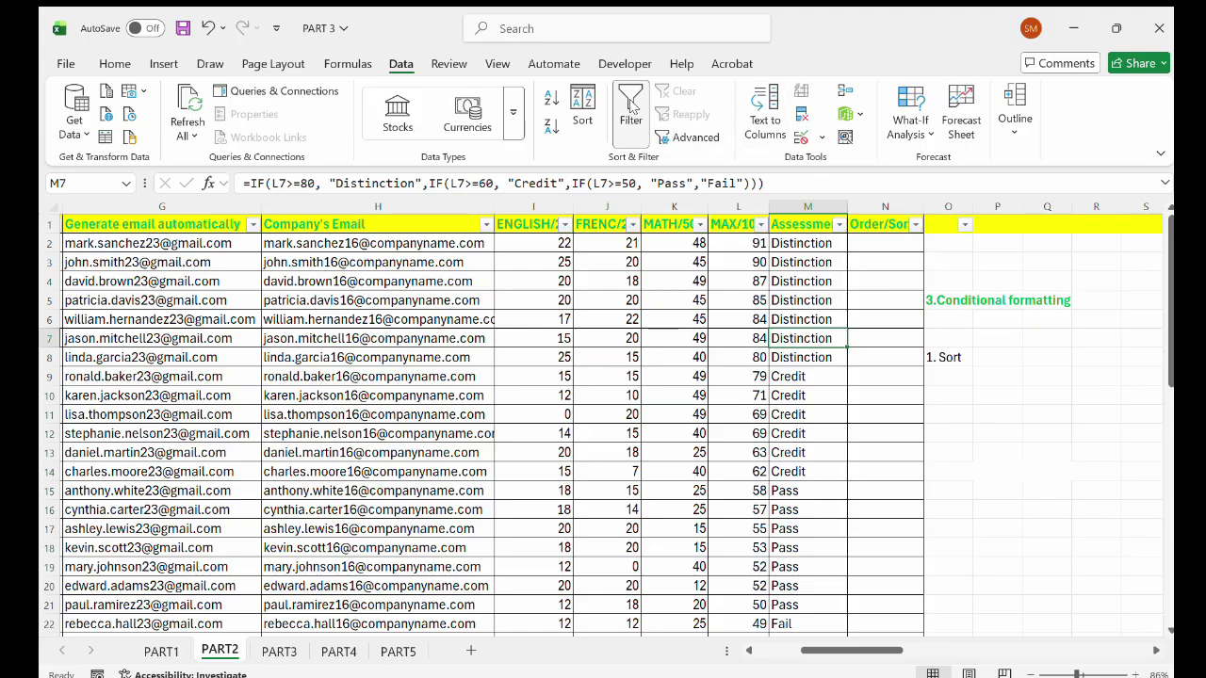
left_click(619, 107)
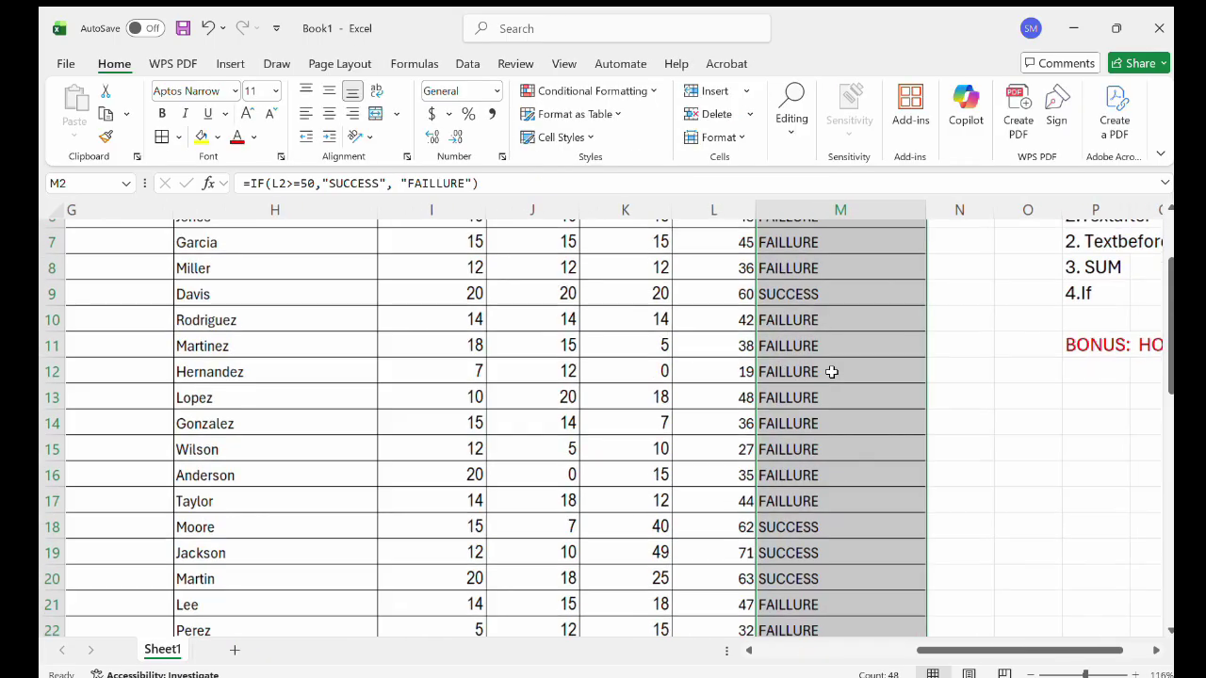
Select Book1's FAILLURE/SUCCESS column M.
scroll(831, 372, "up", 1)
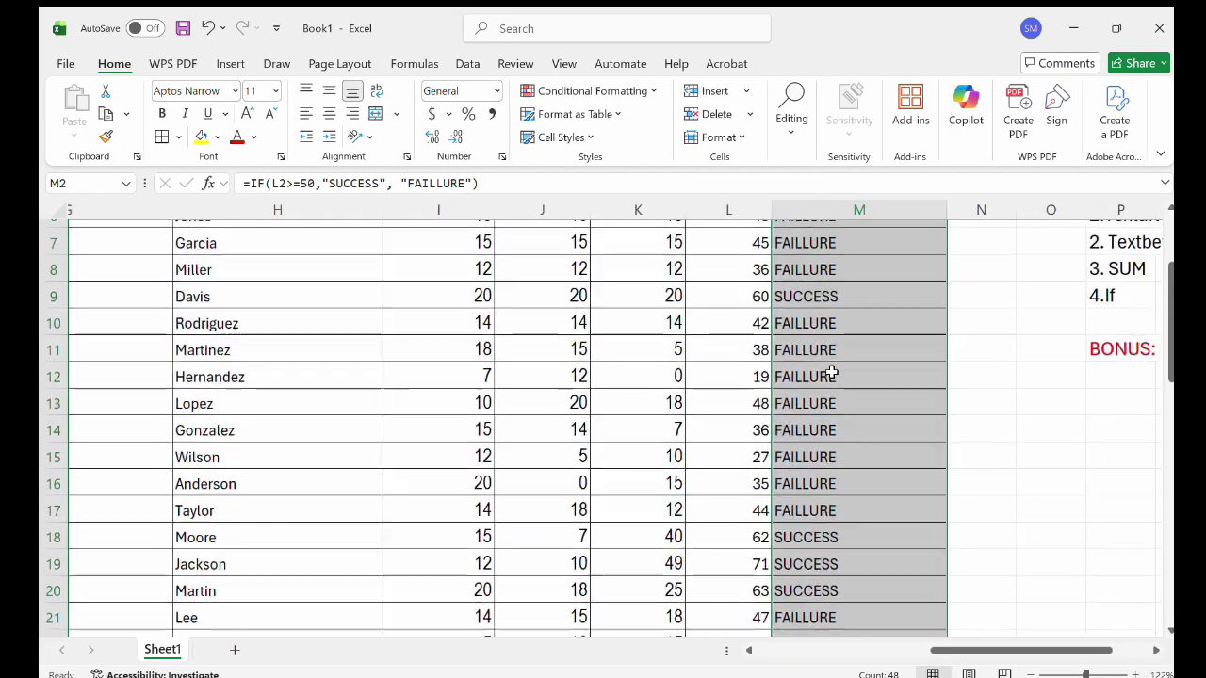
scroll(830, 371, "up", 2)
scroll(831, 372, "right", 2)
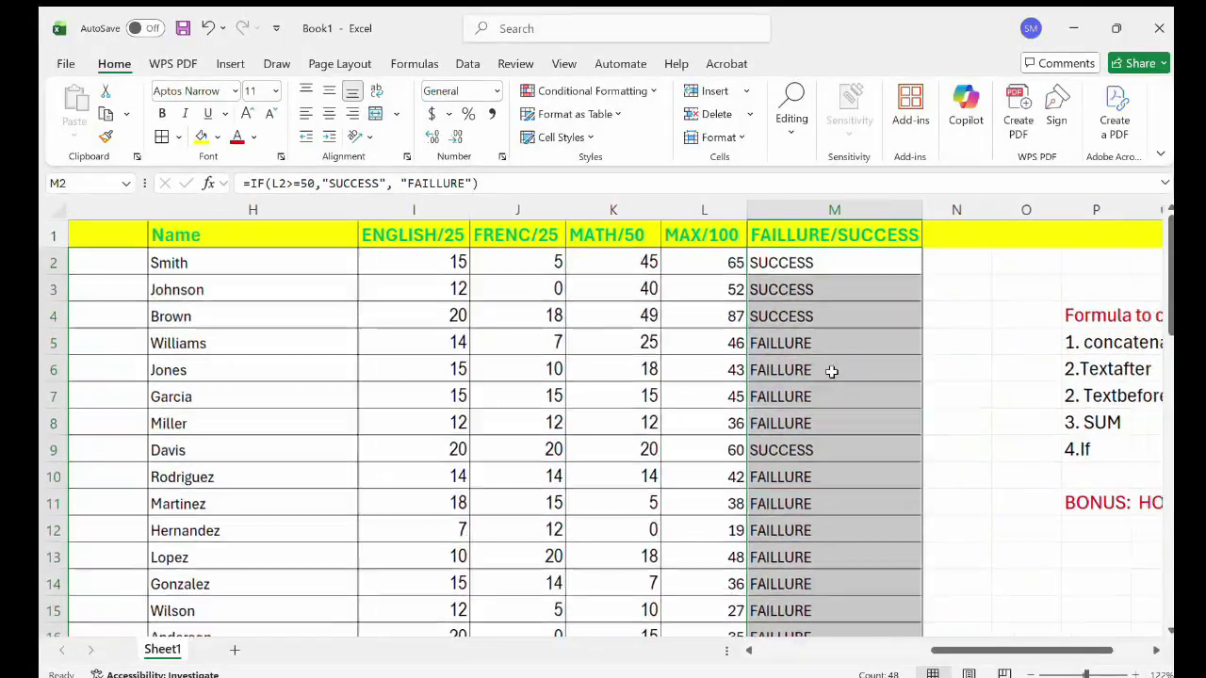
scroll(779, 293, "up", 3)
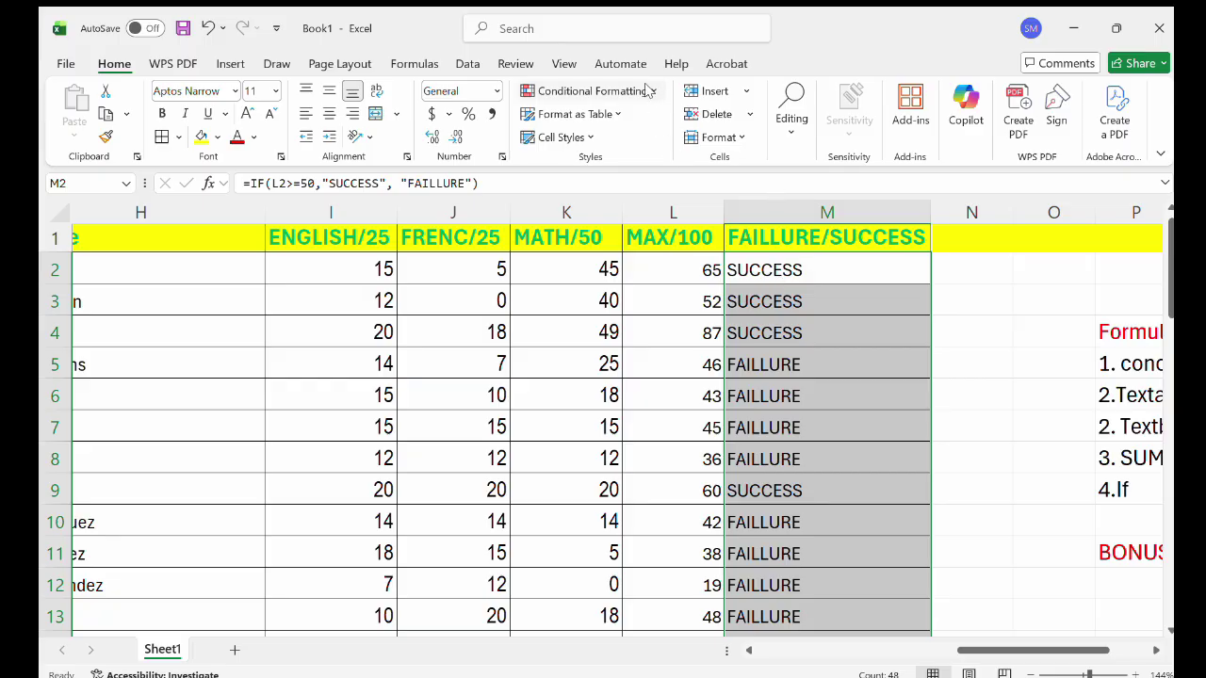
left_click(789, 209)
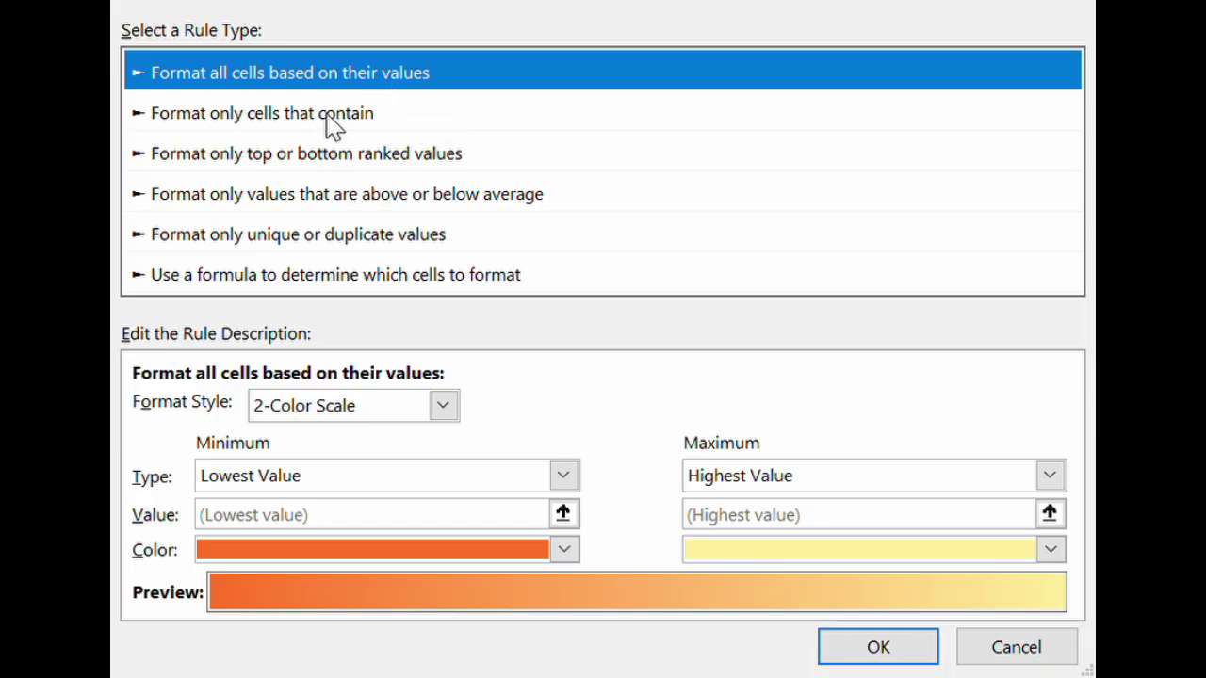
Create a rule formatting cells equal to SUCCESS with a cyan fill.
left_click(329, 116)
left_click(529, 453)
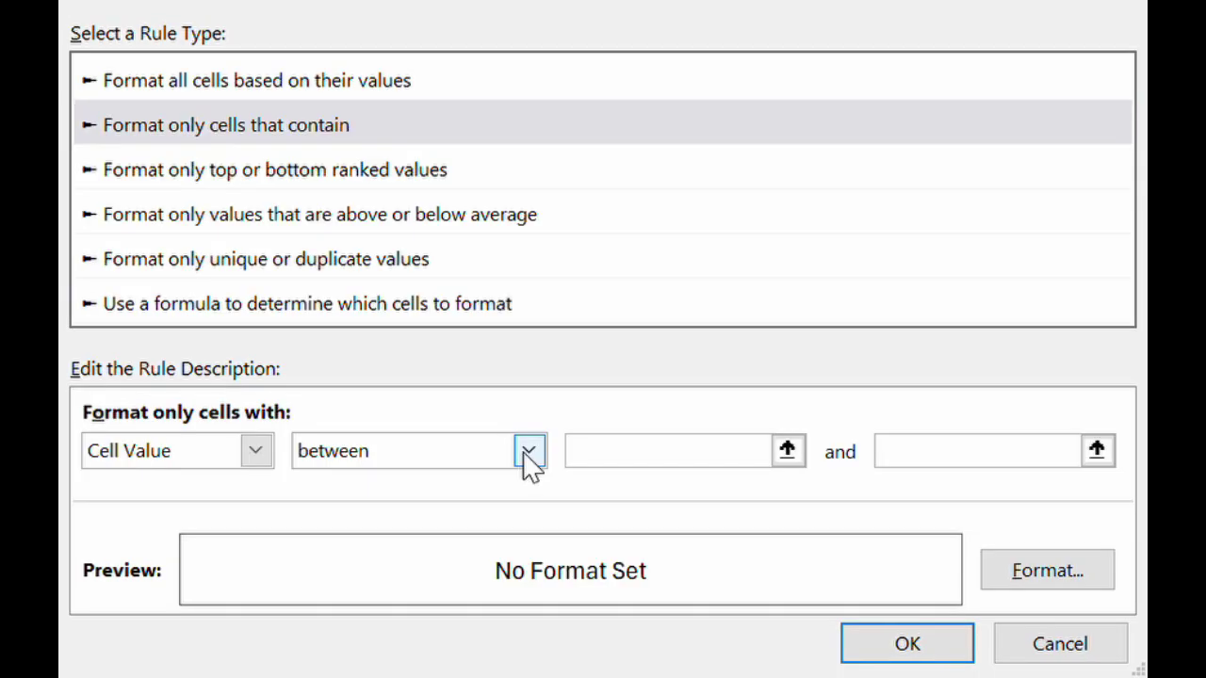
left_click(365, 539)
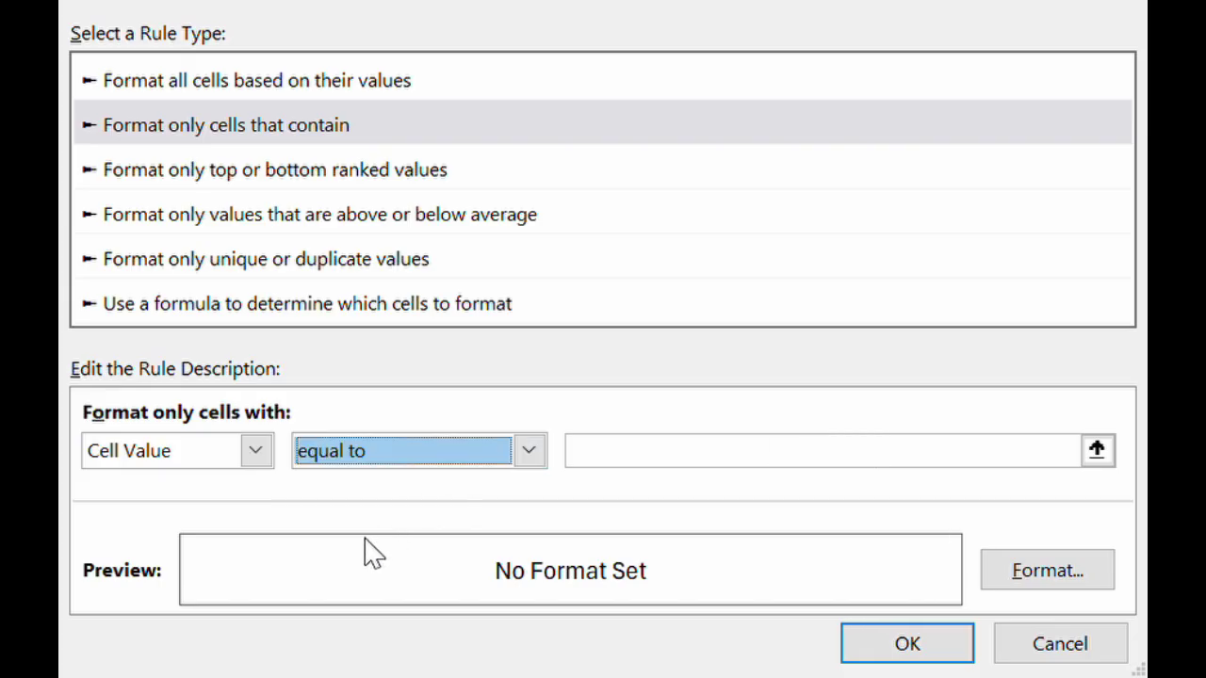
left_click(662, 462)
type("SU")
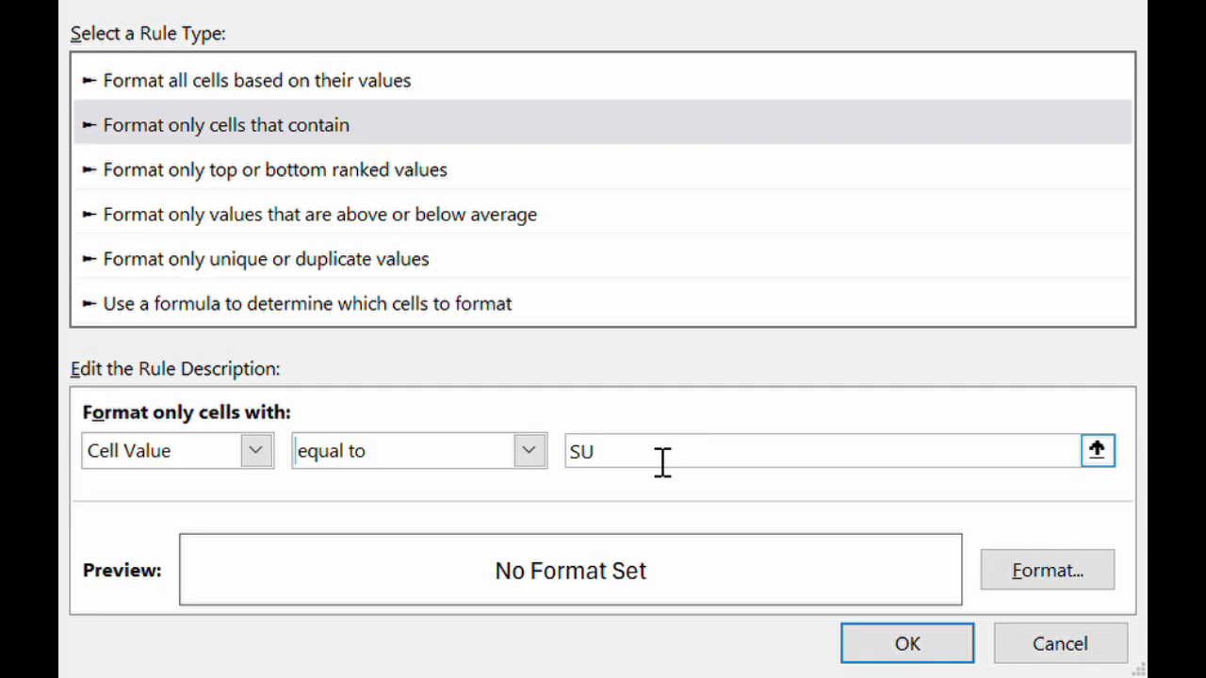
type("CCESS")
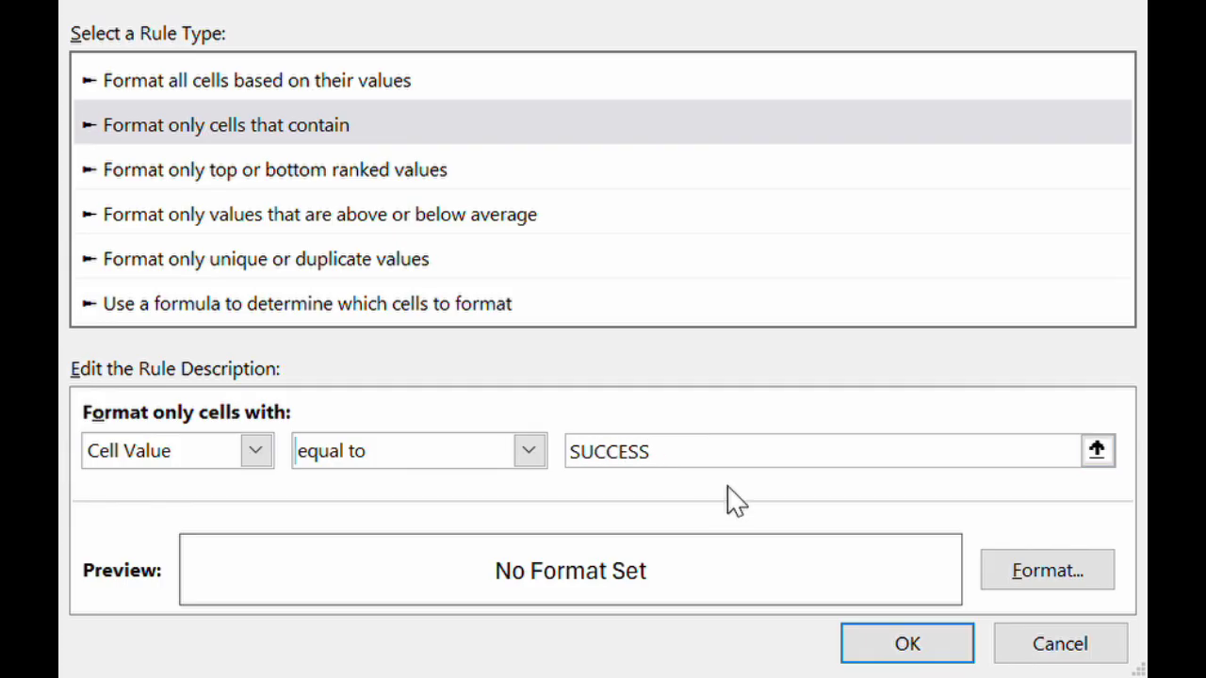
left_click(1034, 571)
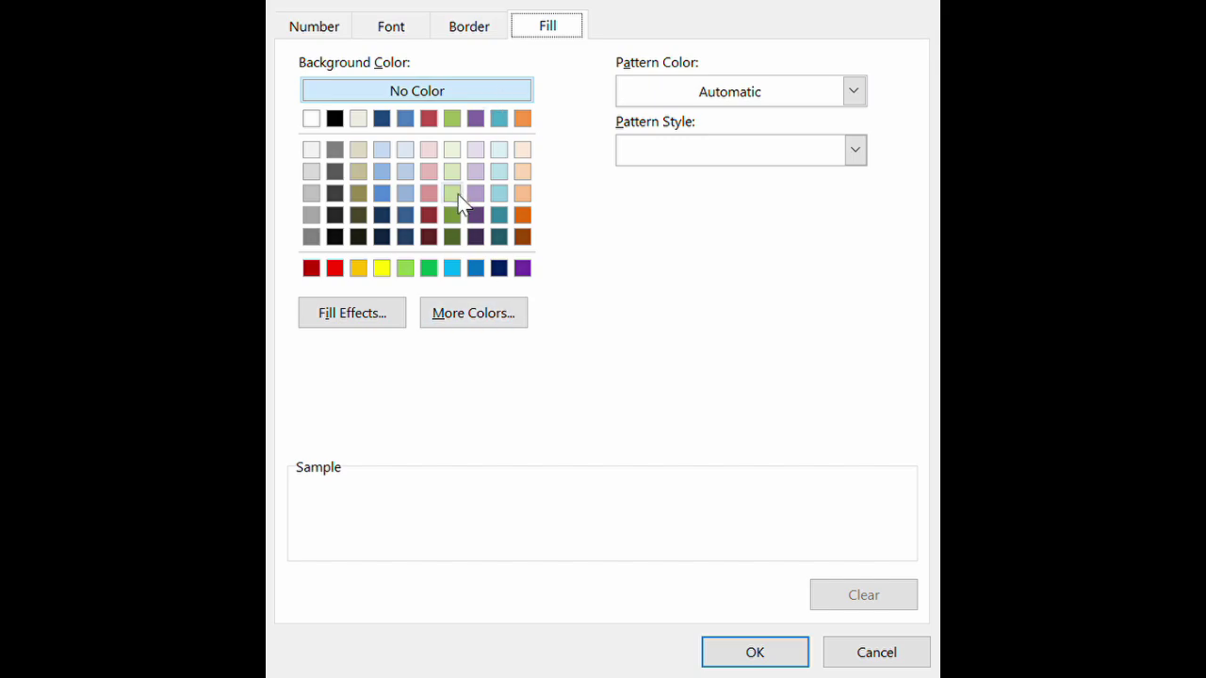
left_click(452, 268)
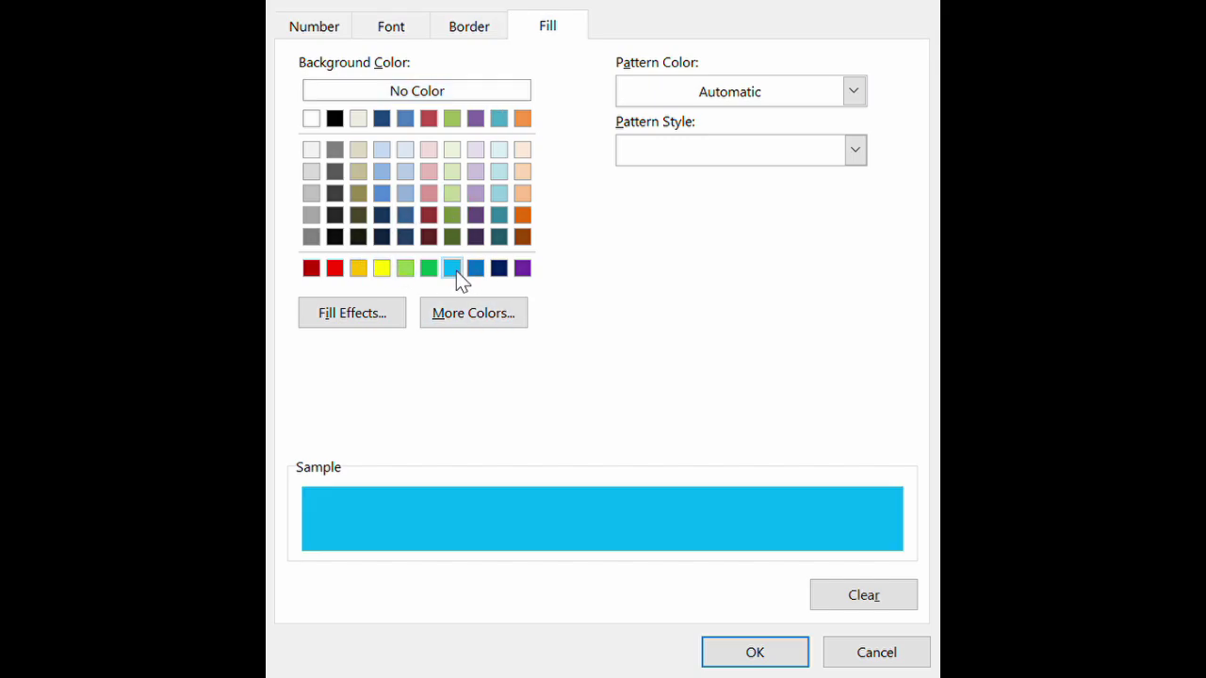
left_click(754, 652)
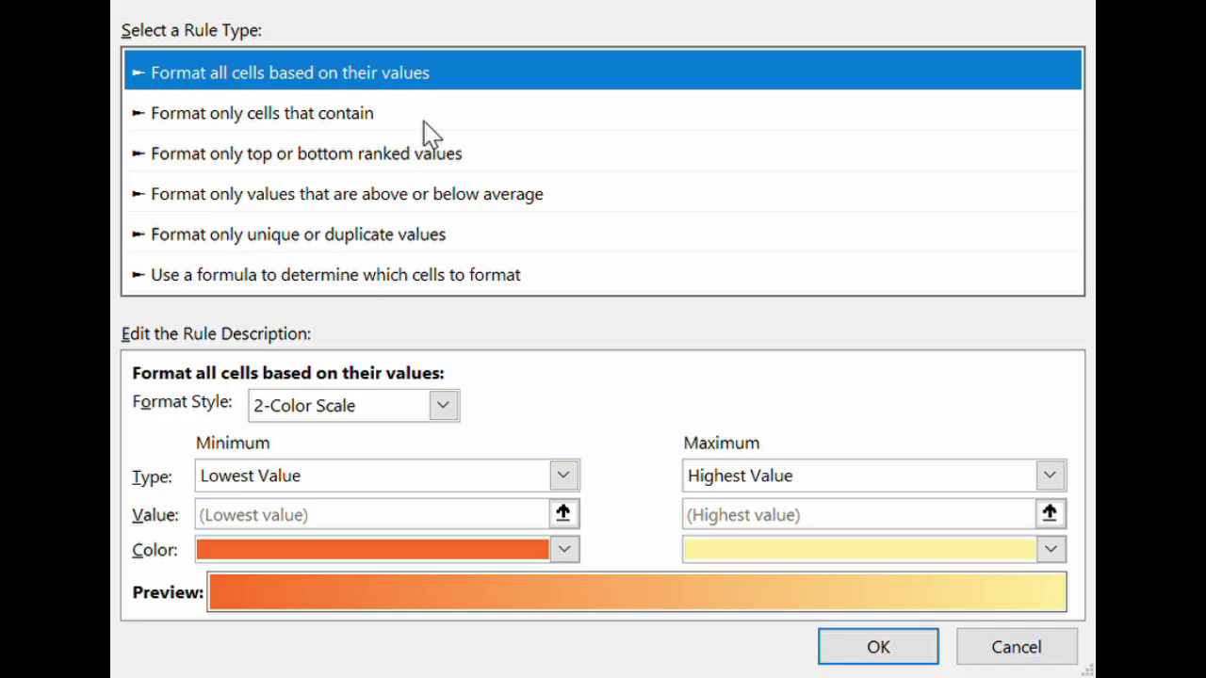
Make a second rule matching 'FAILUR' cells with a bright red fill.
left_click(330, 117)
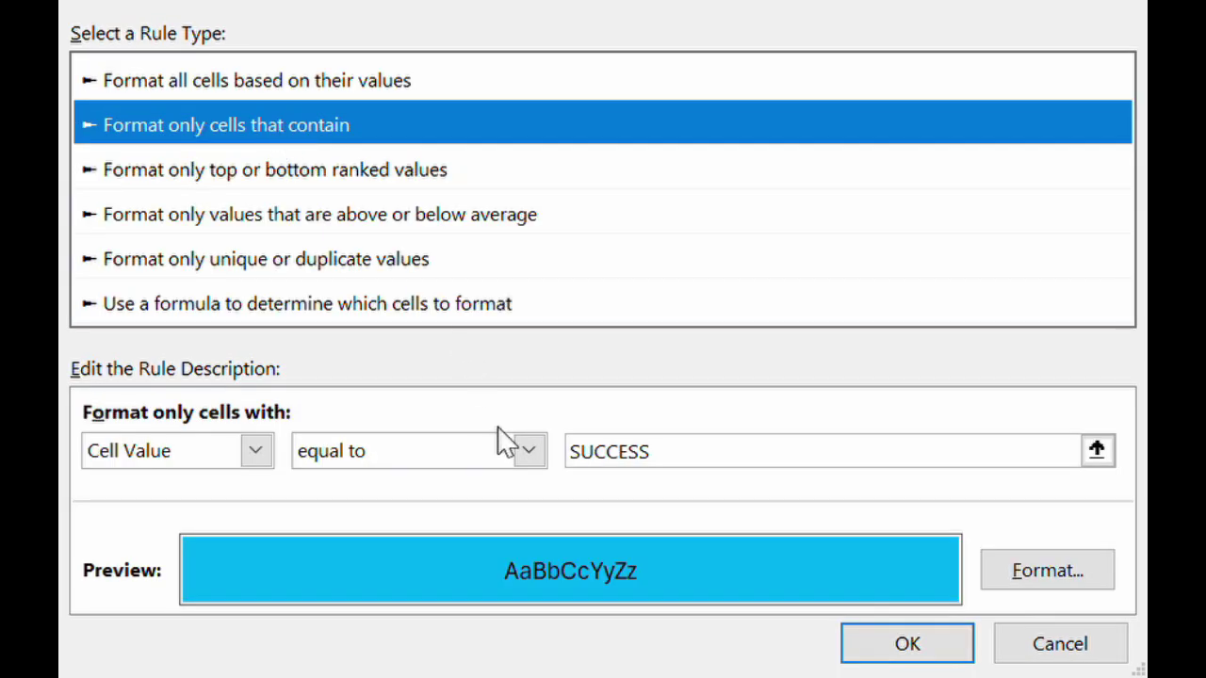
left_click(693, 466)
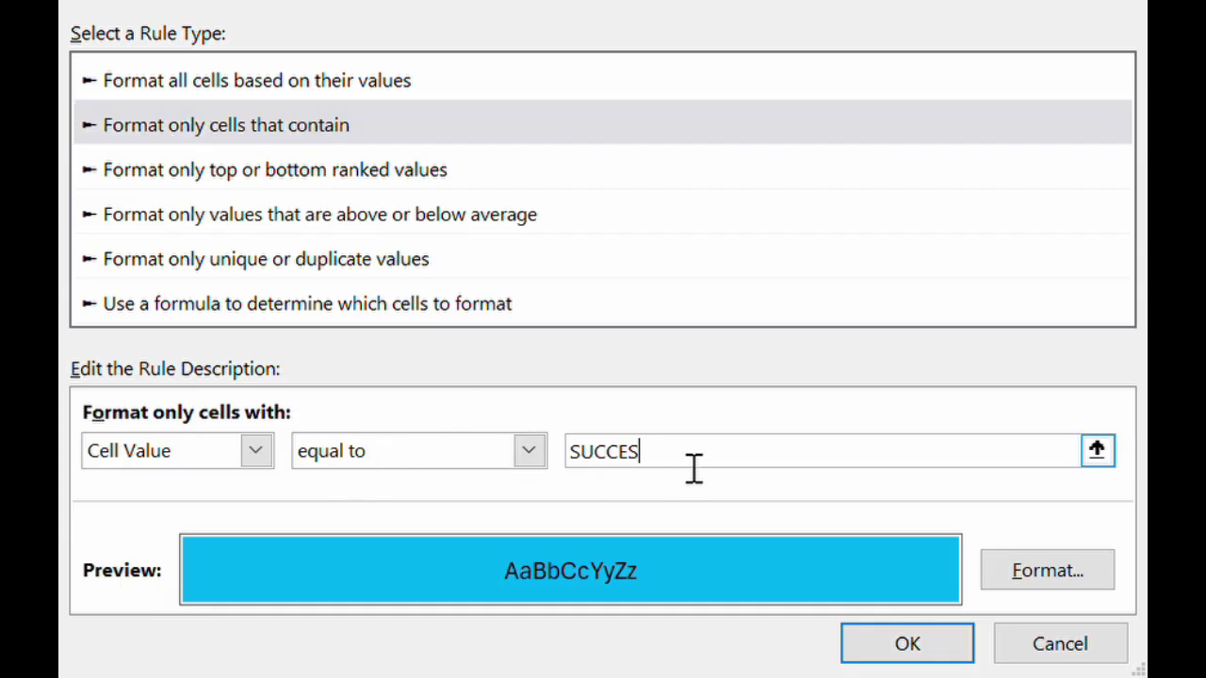
key("BackSpace")
key("BackSpace")
key("BackSpace")
key("BackSpace")
key("BackSpace")
key("BackSpace")
type("FAILURE")
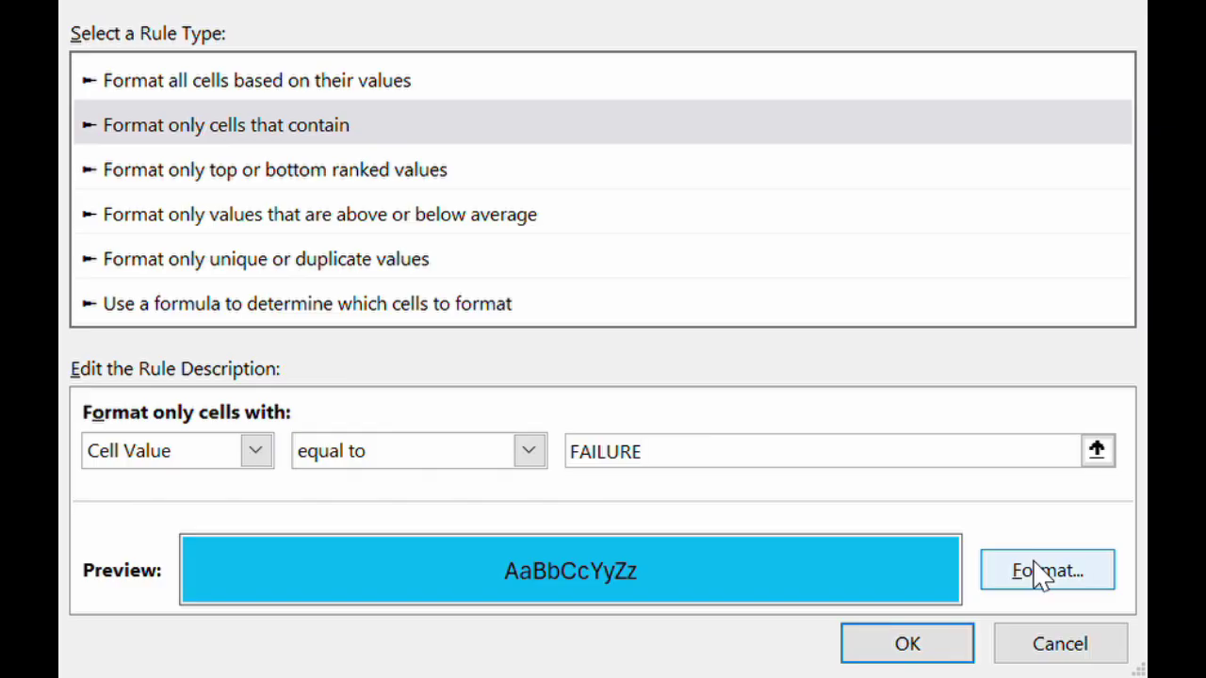
left_click(1041, 574)
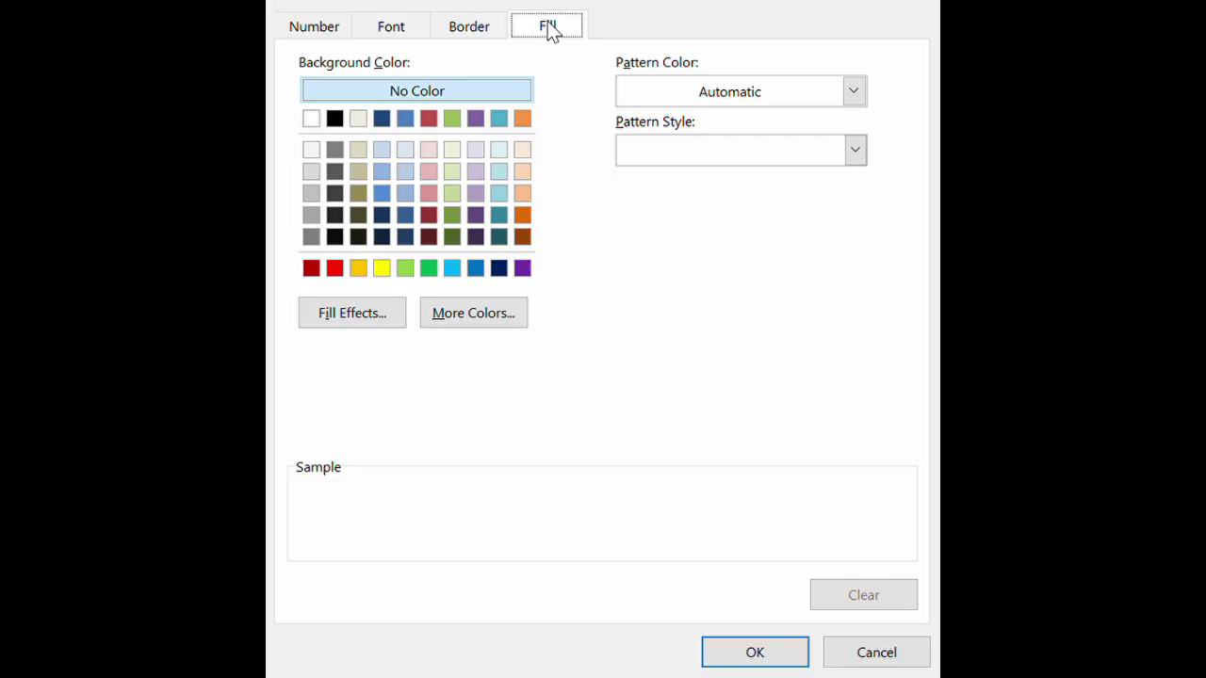
left_click(336, 269)
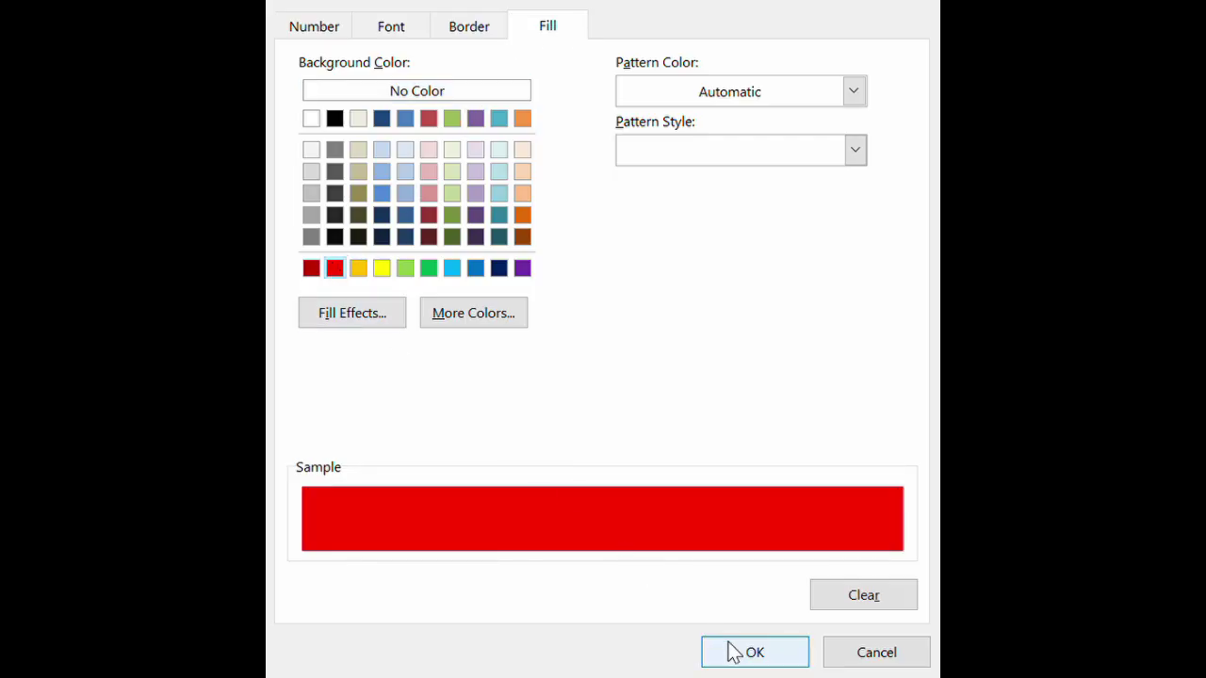
left_click(759, 655)
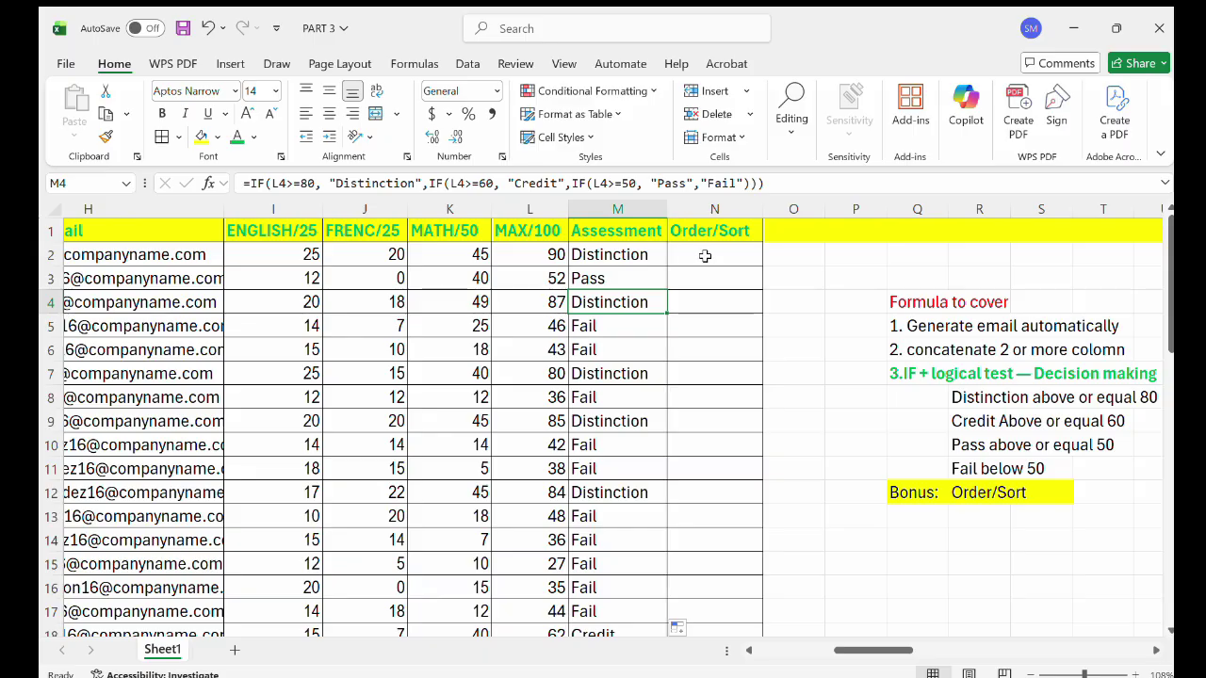